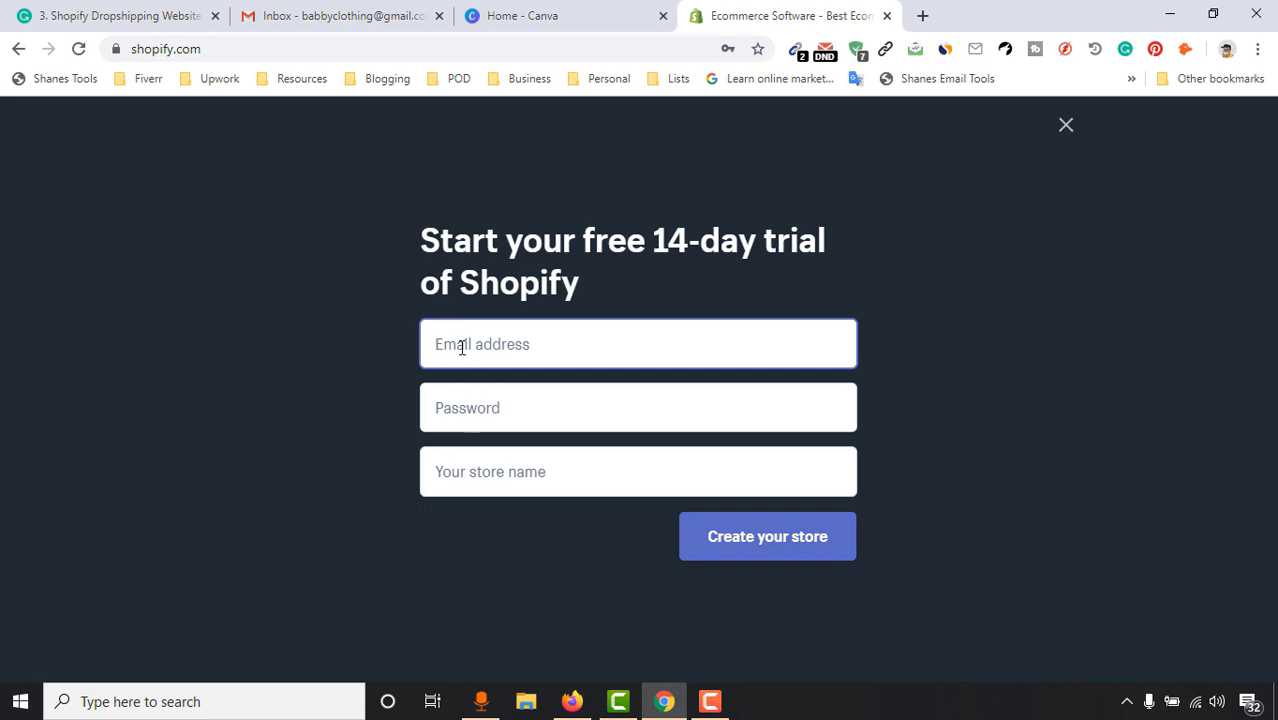
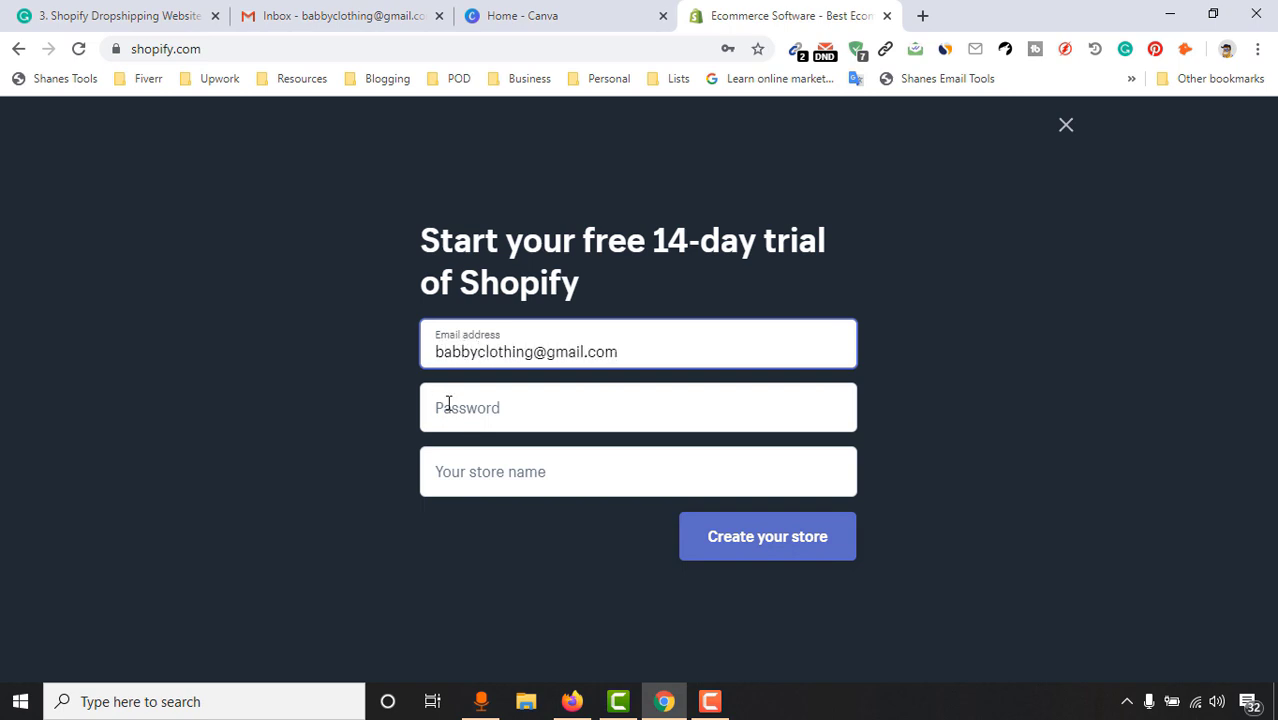
Sign up with the store e-mail and a suggested strong password, creating the store 'Babbys Clothing'
{"action": "left_click", "coordinate": [448, 403]}
{"action": "left_click", "coordinate": [436, 460]}
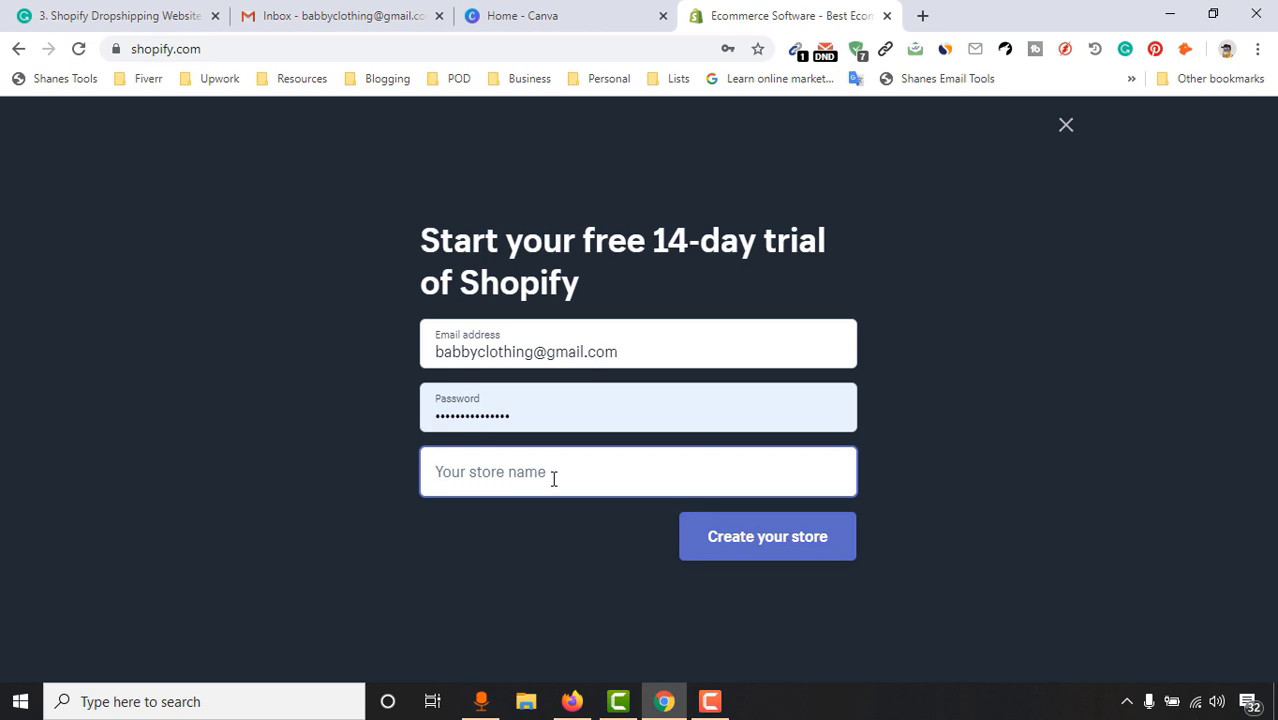
{"action": "type", "text": "Babbys C"}
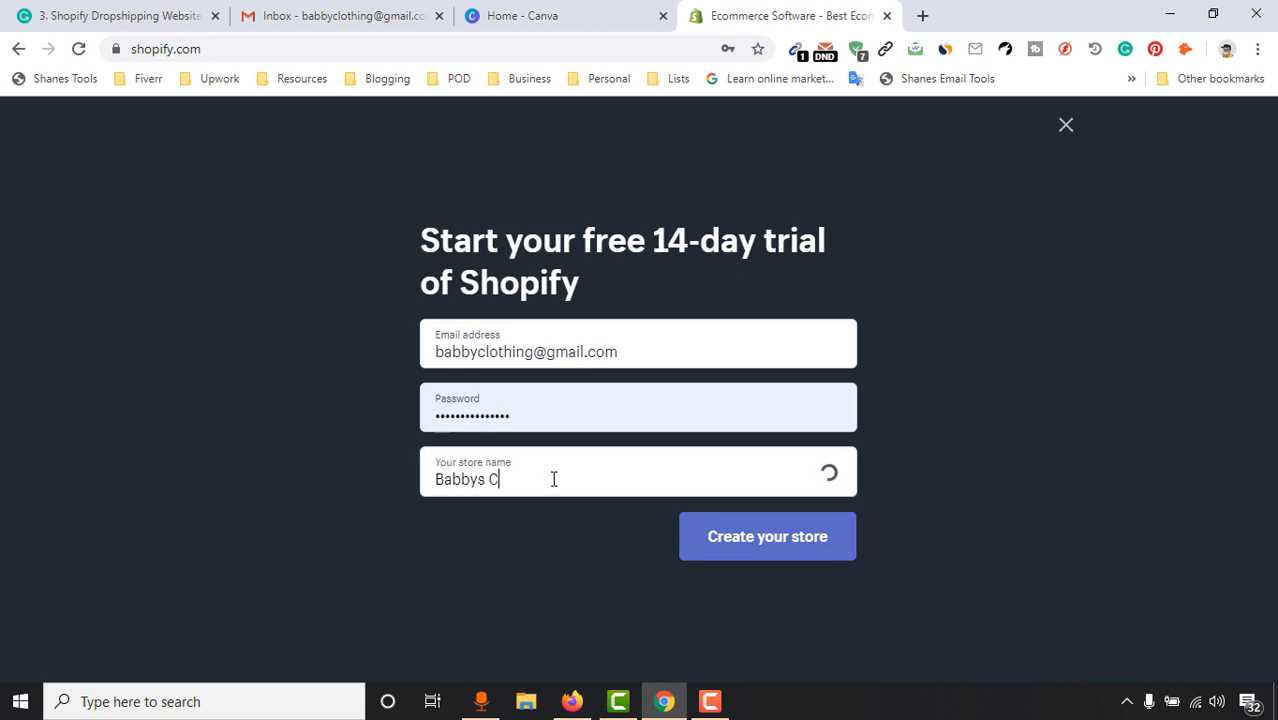
{"action": "type", "text": "lothing"}
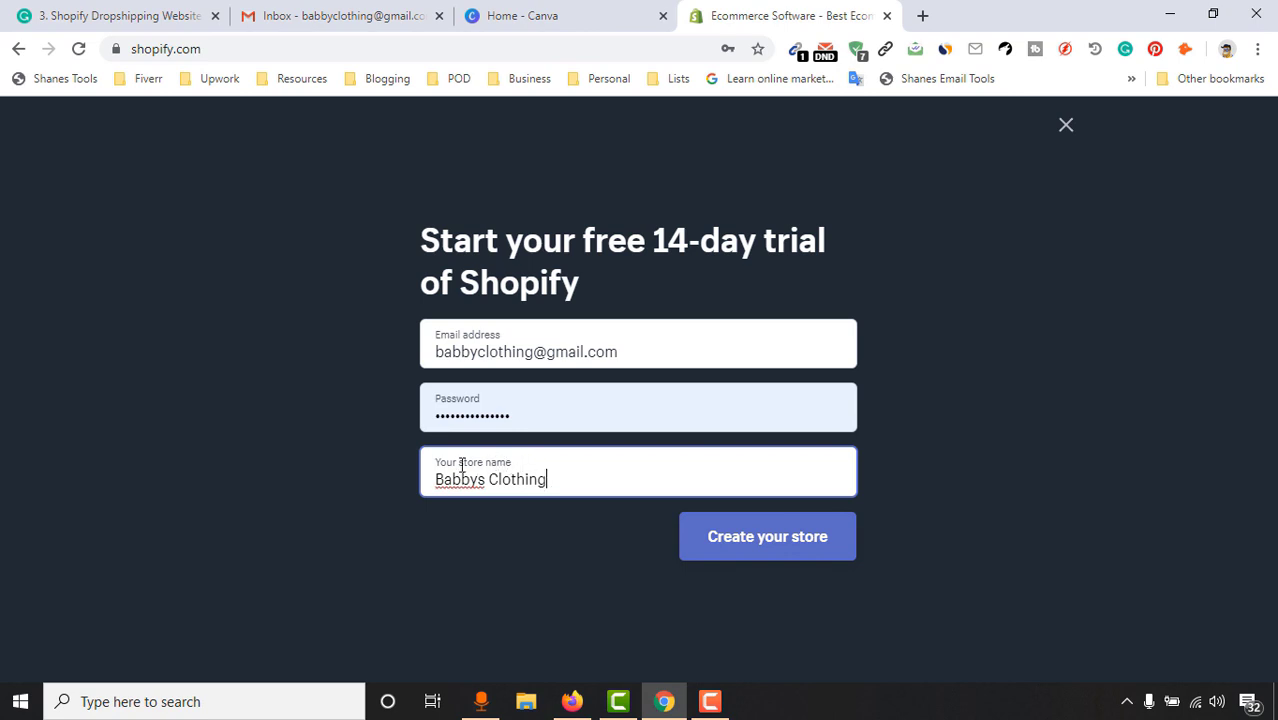
{"action": "left_click", "coordinate": [816, 540]}
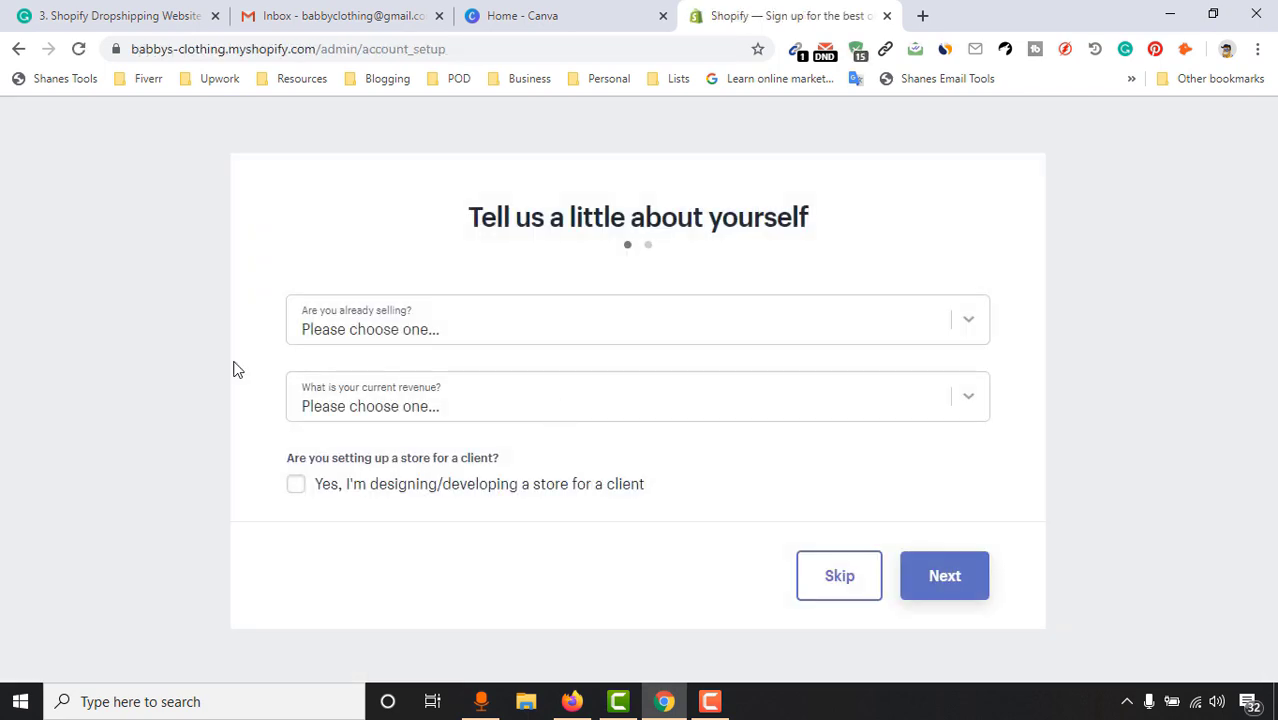
Answer the setup questions: not selling yet, still brainstorming, Tk 0 BDT revenue, then continue
{"action": "left_click", "coordinate": [397, 338]}
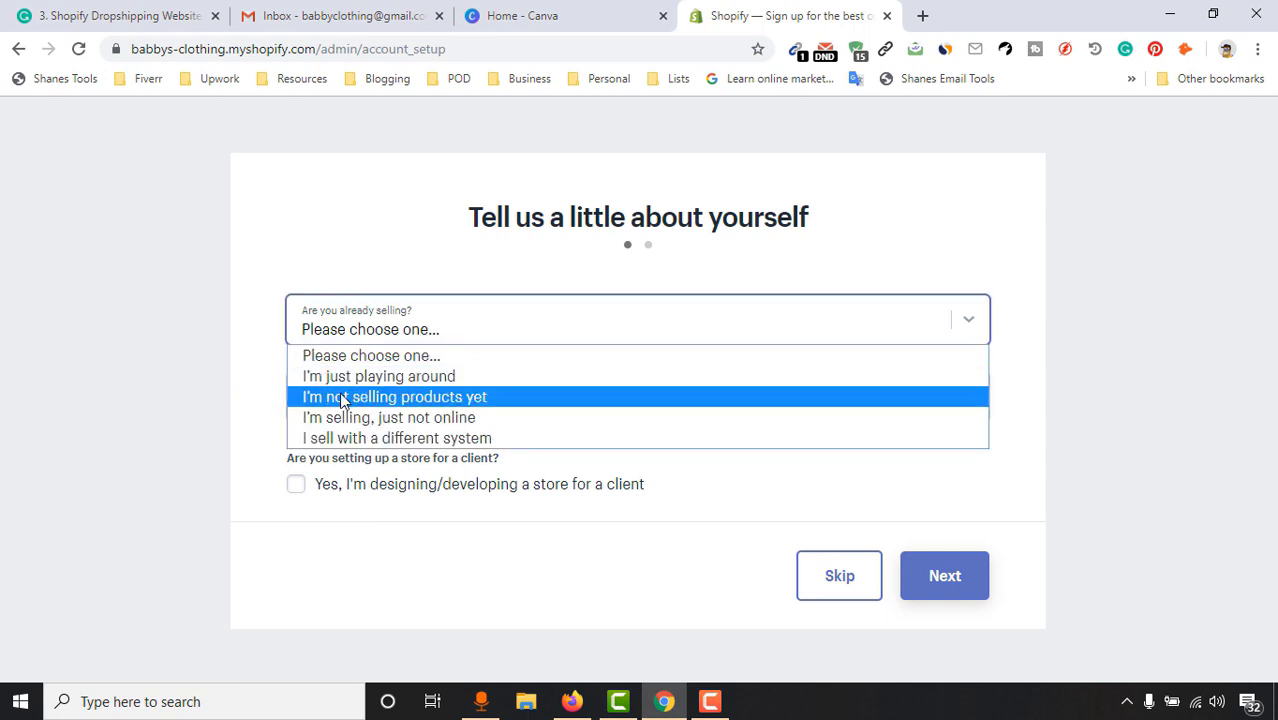
{"action": "left_click", "coordinate": [480, 403]}
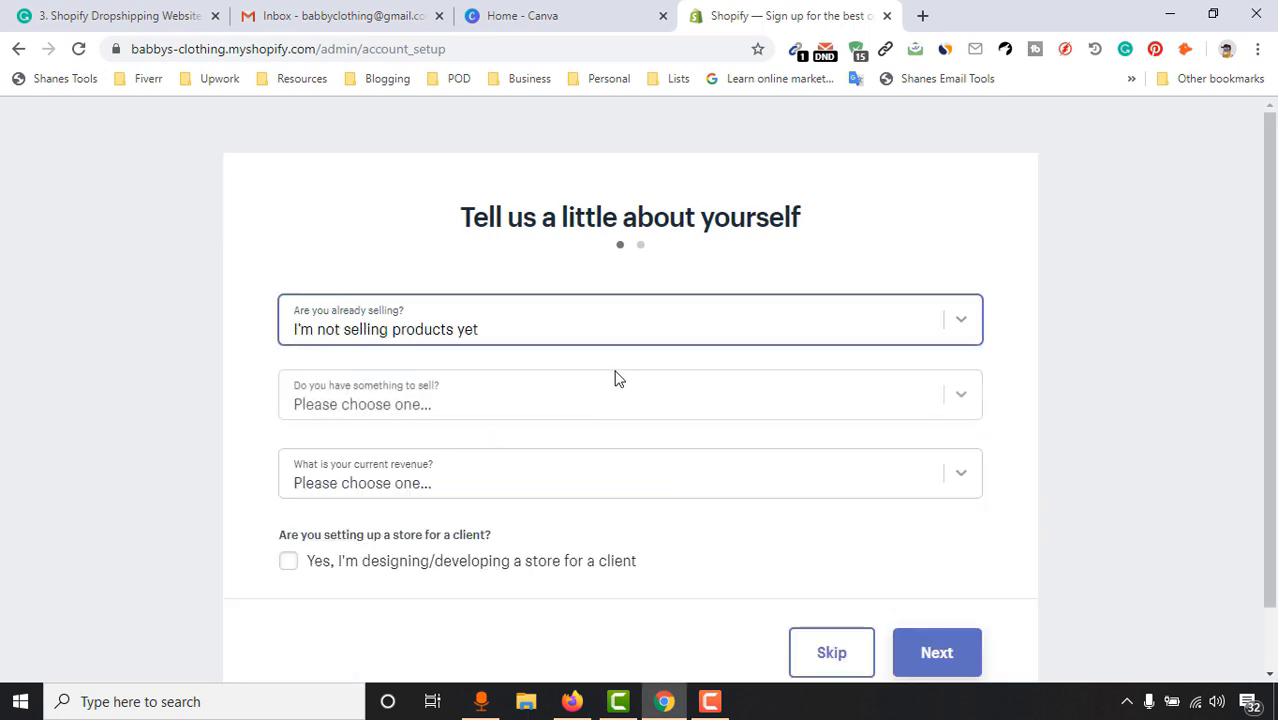
{"action": "left_click", "coordinate": [462, 414]}
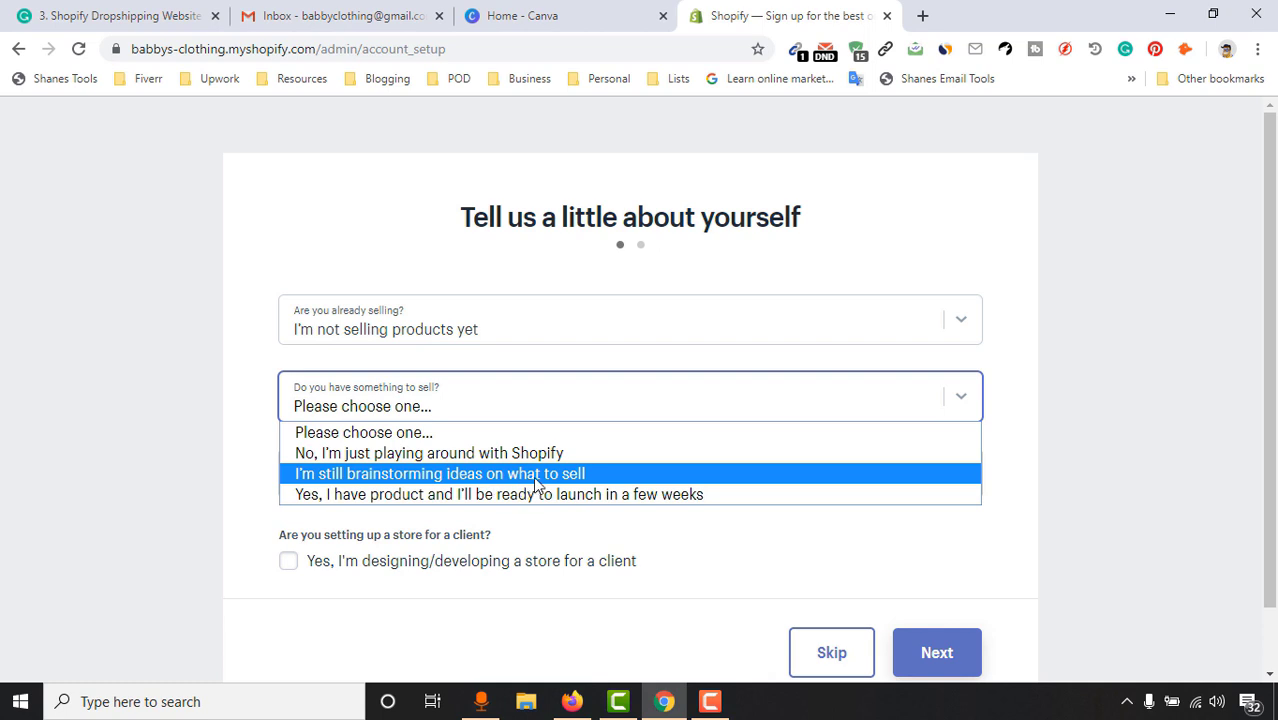
{"action": "left_click", "coordinate": [565, 478]}
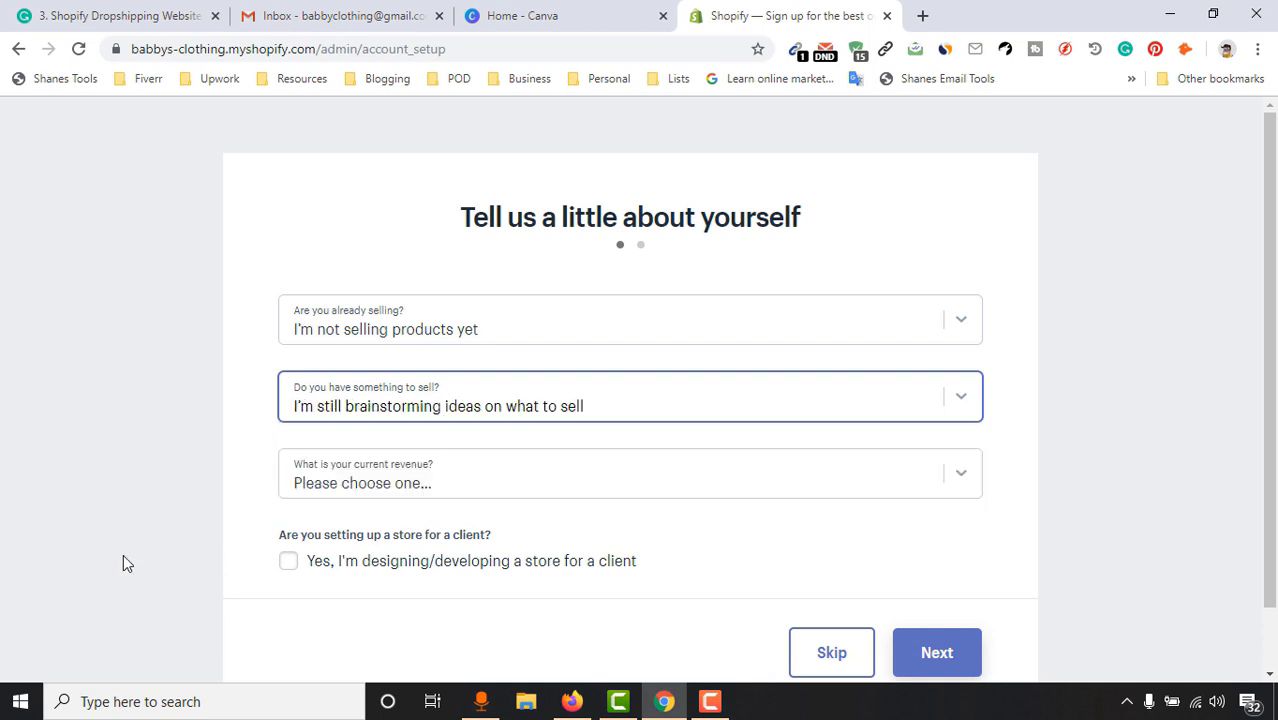
{"action": "left_click", "coordinate": [476, 483]}
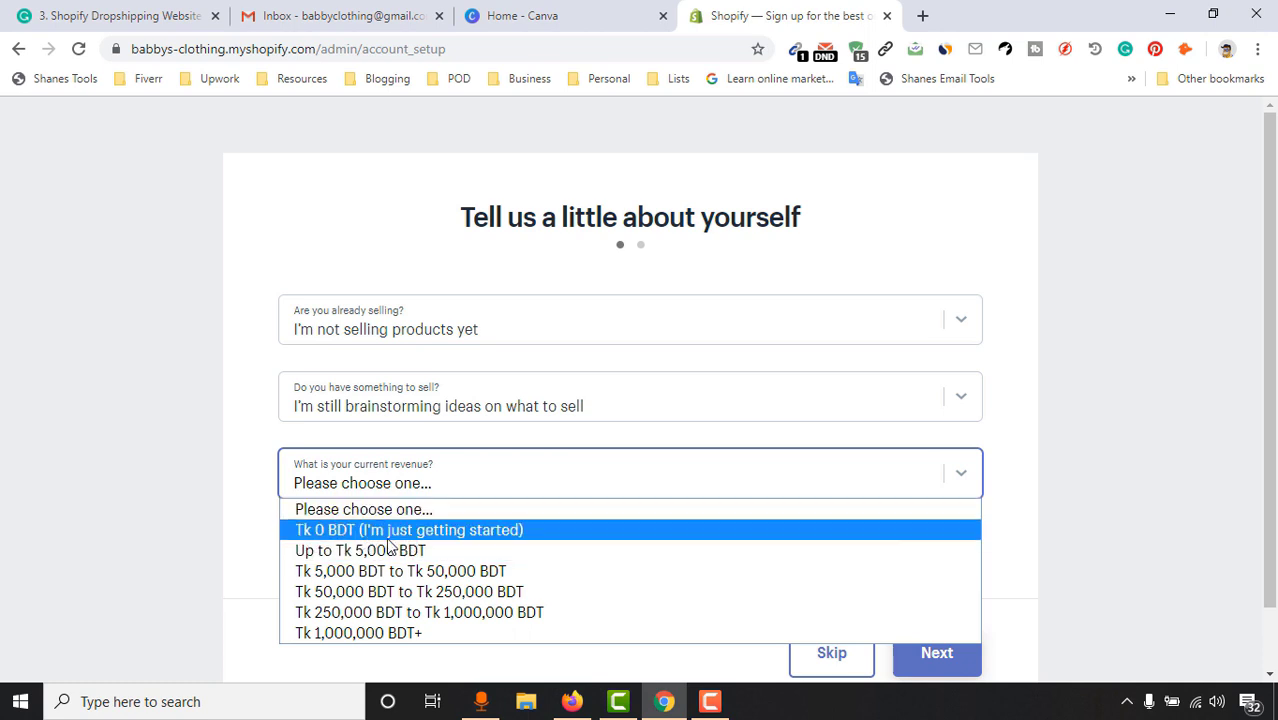
{"action": "left_click", "coordinate": [411, 530]}
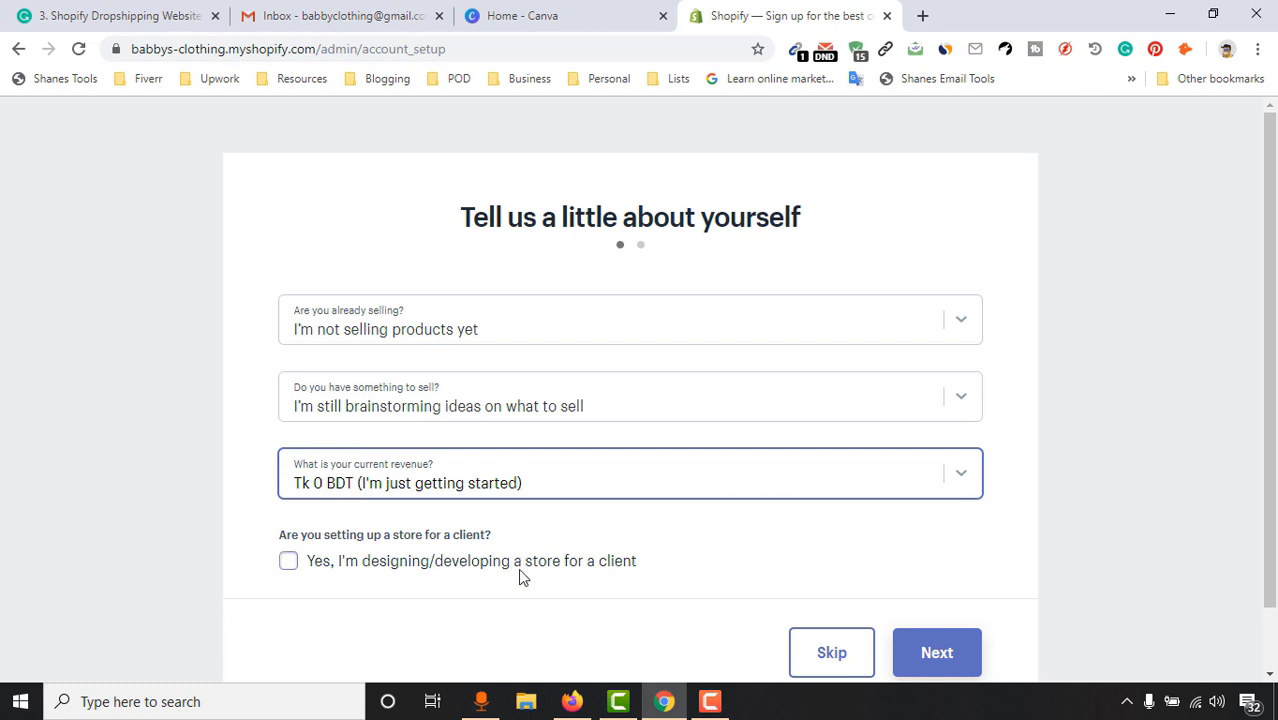
{"action": "left_click", "coordinate": [940, 653]}
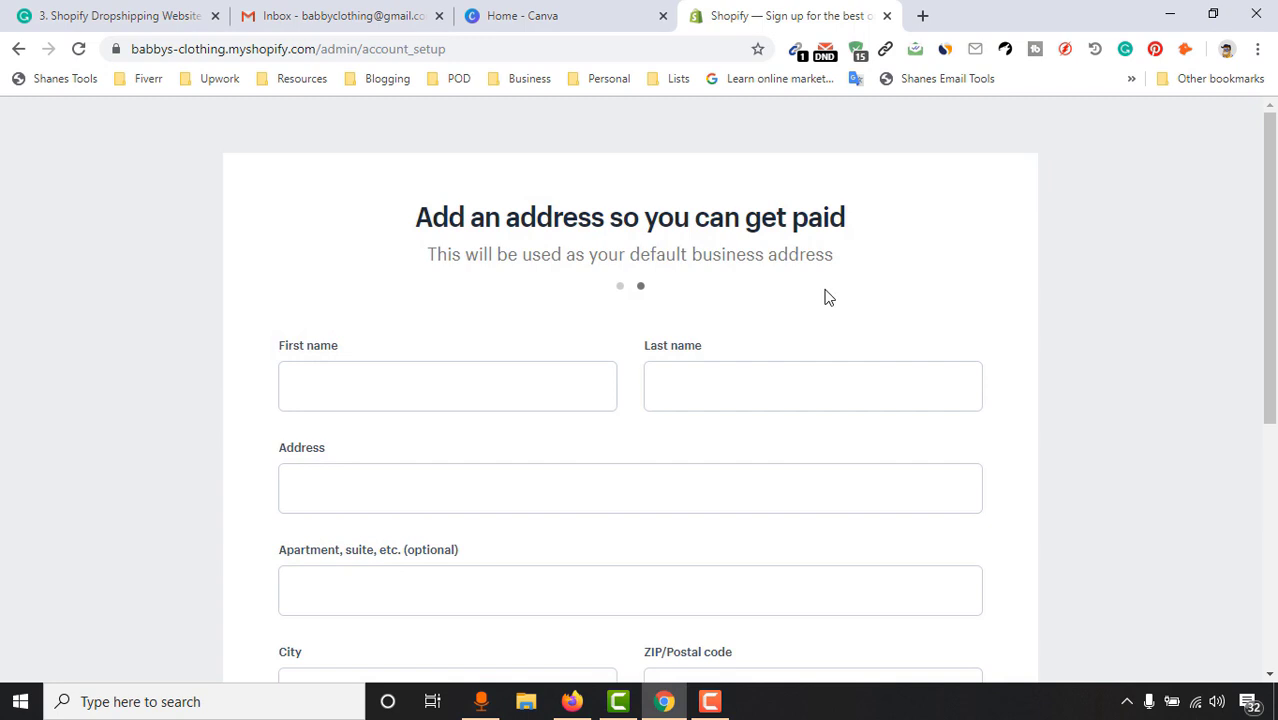
Enter the owner's first and last name on the address form
{"action": "left_click", "coordinate": [479, 368]}
{"action": "key", "text": "Tab"}
{"action": "left_click", "coordinate": [315, 500]}
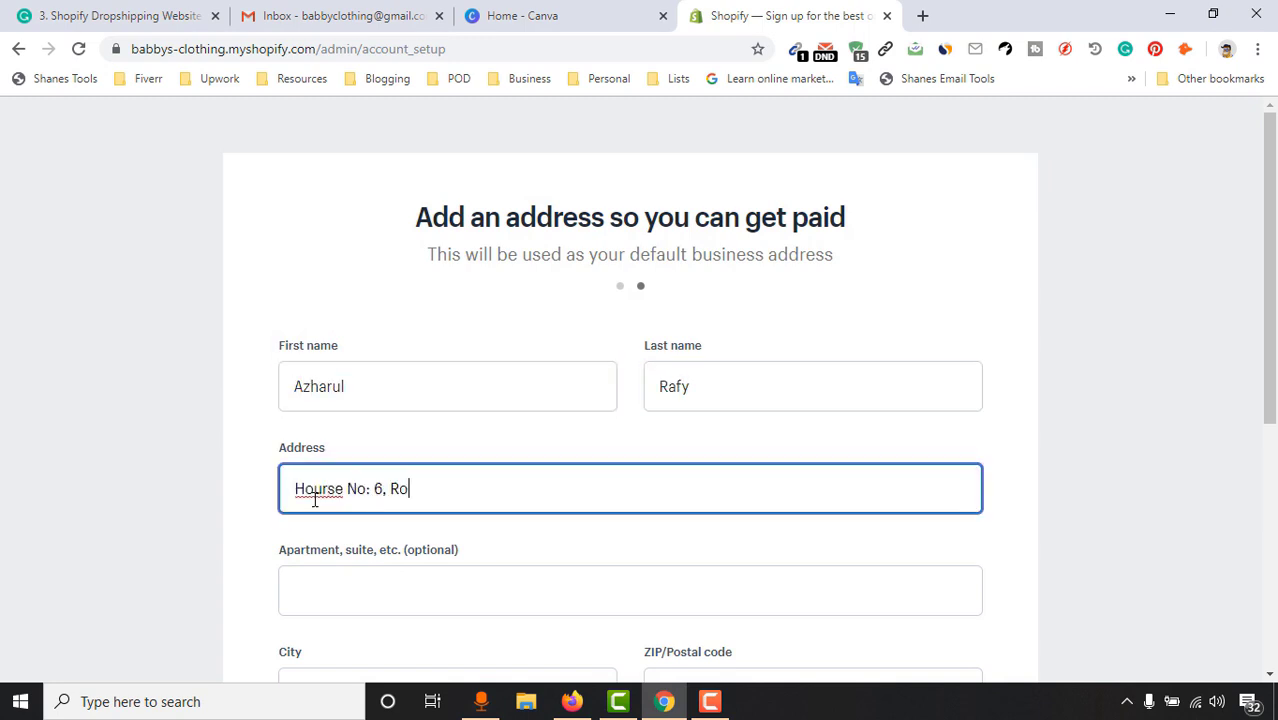
Fill in the business street address and the apartment/block line
{"action": "left_click", "coordinate": [348, 591]}
{"action": "type", "text": "Block: C"}
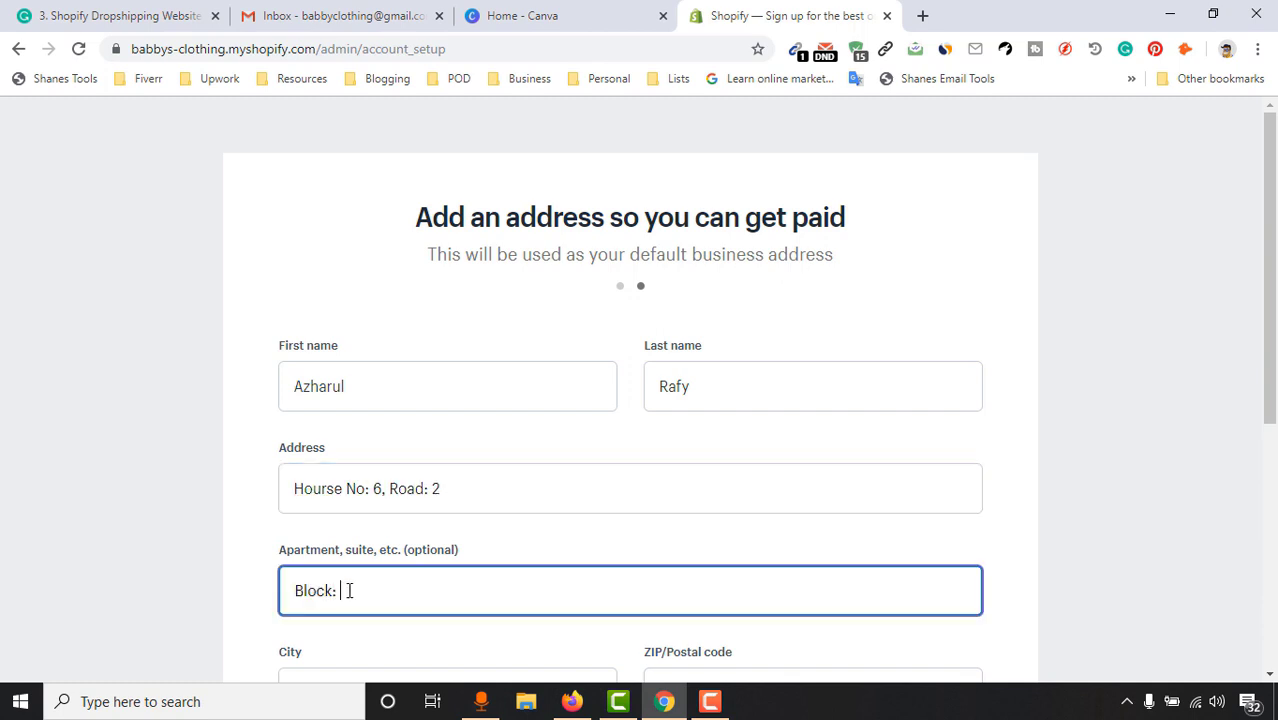
{"action": "scroll", "coordinate": [177, 522], "scroll_direction": "down", "scroll_amount": 2}
{"action": "scroll", "coordinate": [31, 607], "scroll_direction": "down", "scroll_amount": 1}
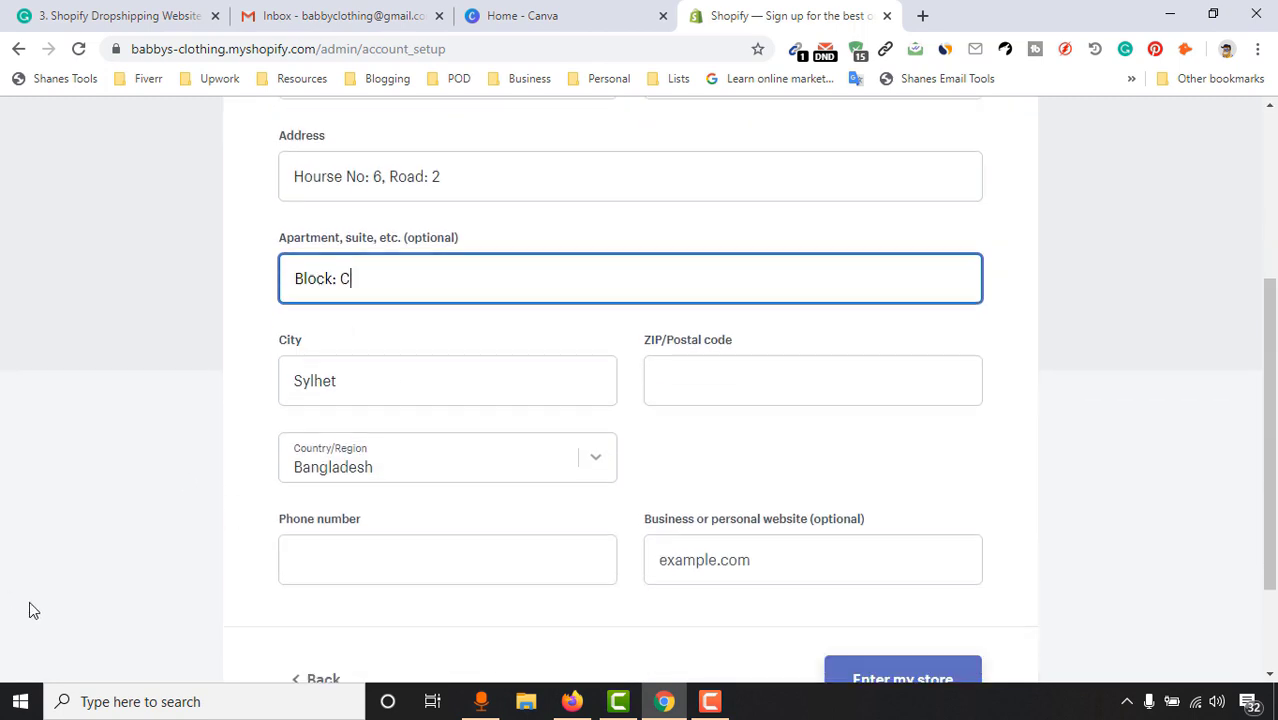
Add the postal code and phone number, then finish setup to enter the store admin
{"action": "left_click", "coordinate": [742, 375]}
{"action": "type", "text": "3100"}
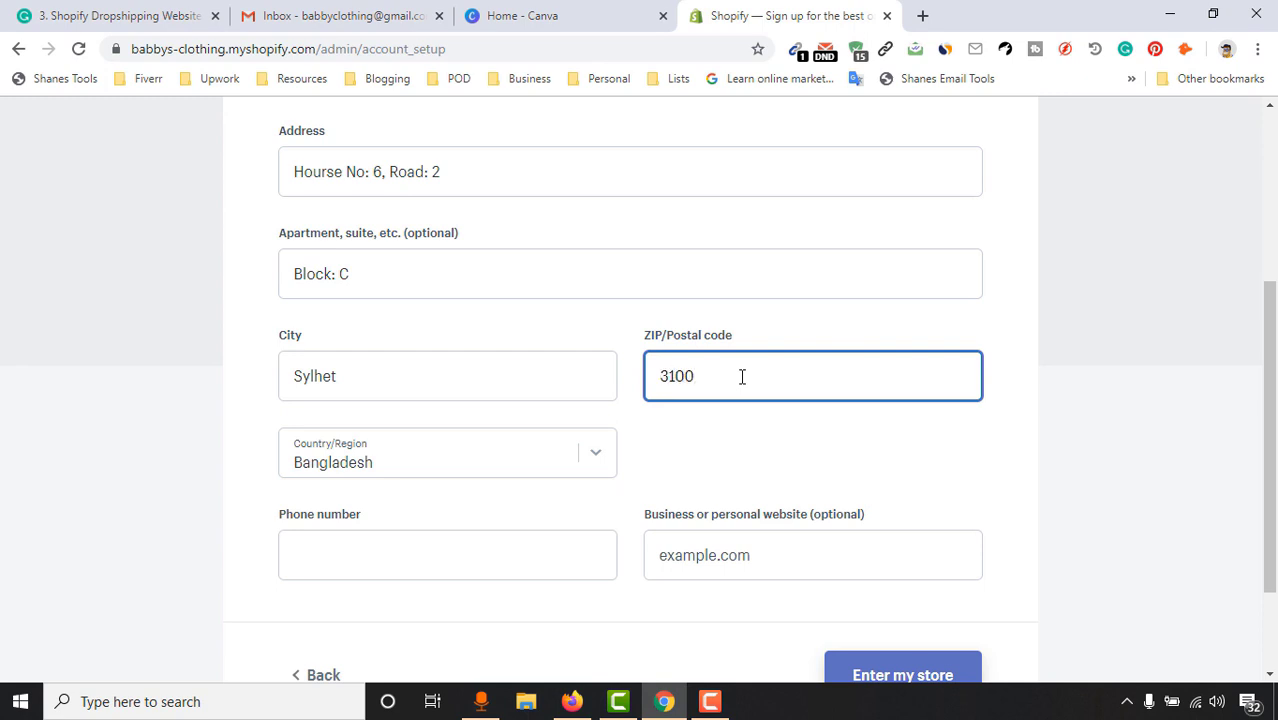
{"action": "left_click", "coordinate": [474, 545]}
{"action": "type", "text": "0173862"}
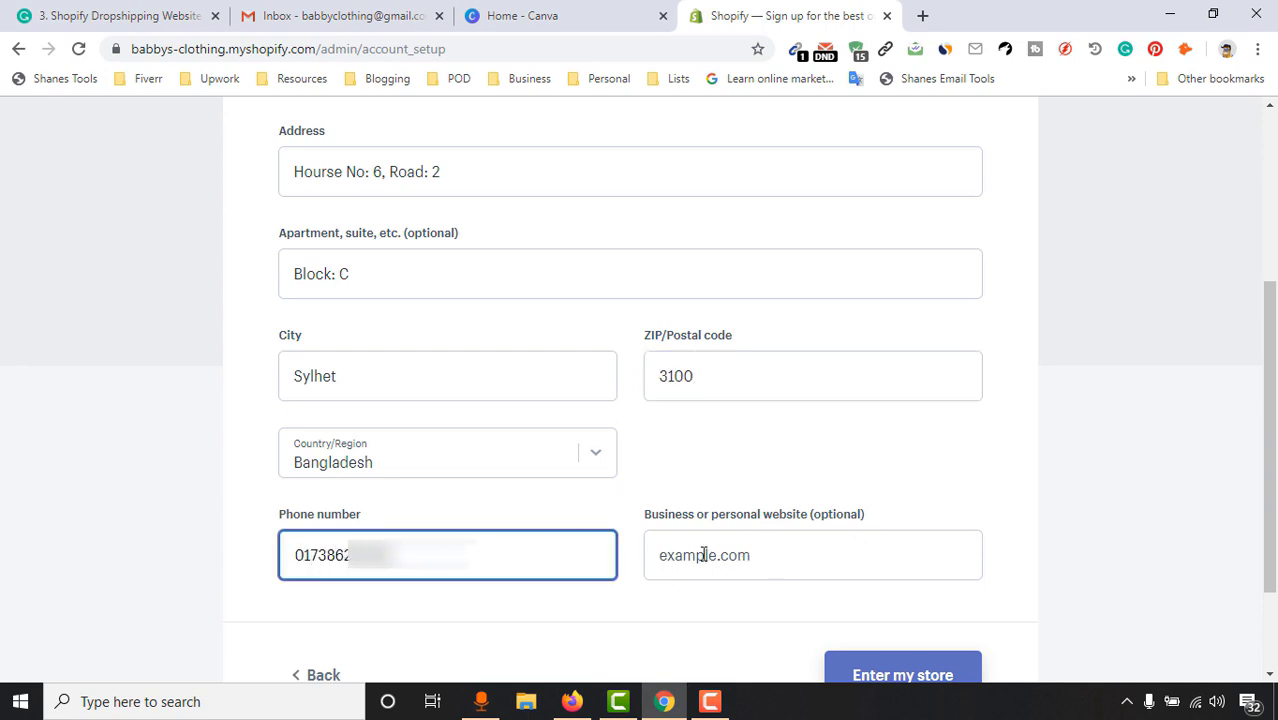
{"action": "scroll", "coordinate": [1015, 558], "scroll_direction": "down", "scroll_amount": 1}
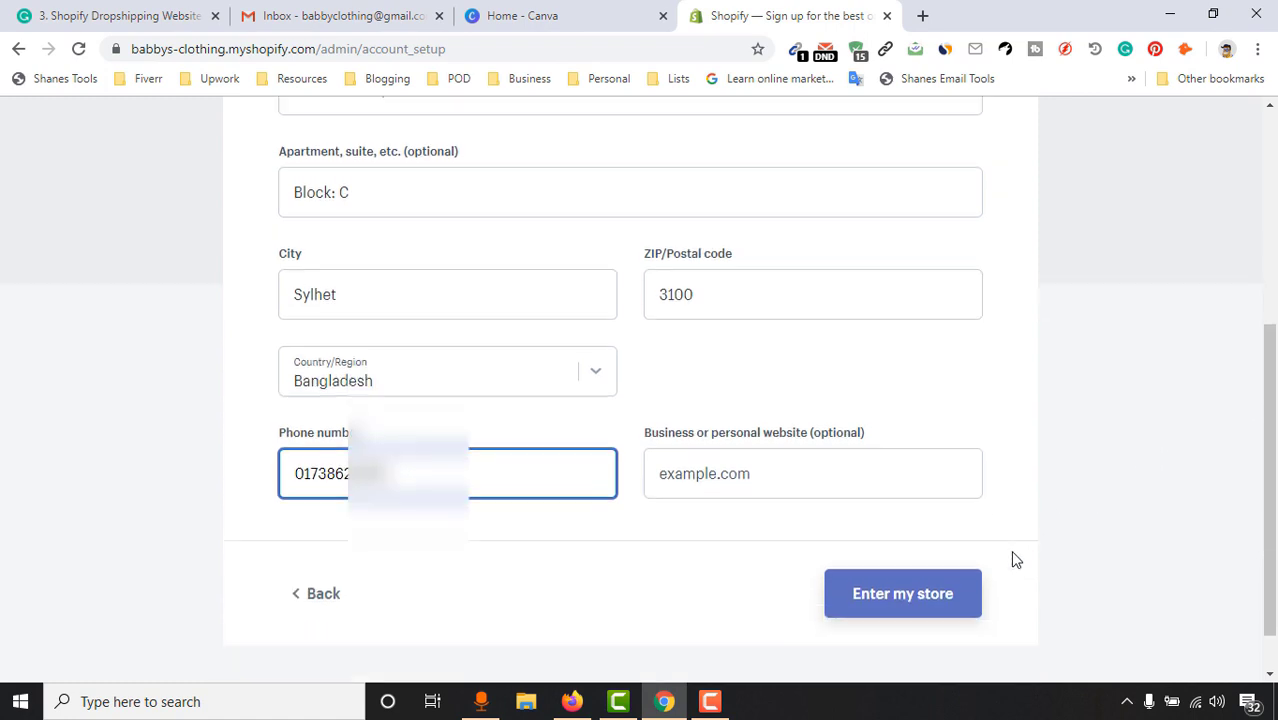
{"action": "left_click", "coordinate": [946, 580]}
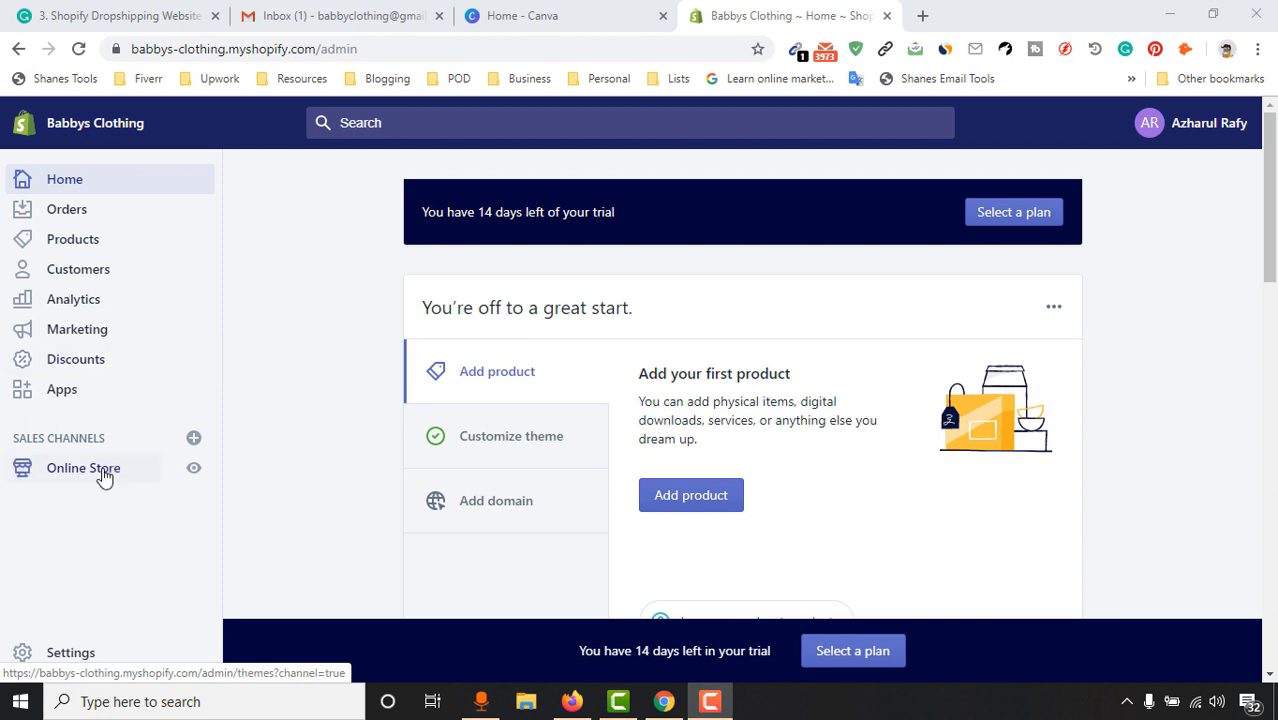
Go to Online Store Themes and scroll down to the theme library
{"action": "left_click", "coordinate": [102, 474]}
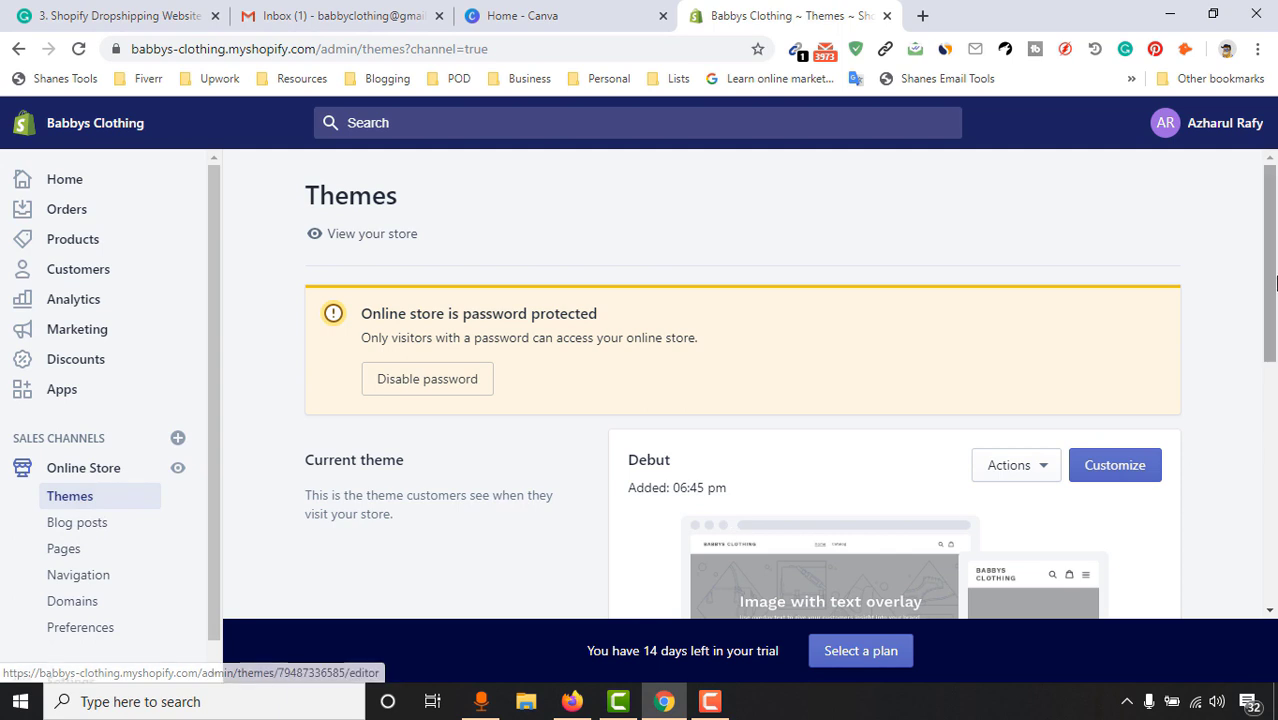
{"action": "scroll", "coordinate": [742, 380], "scroll_direction": "down", "scroll_amount": 2}
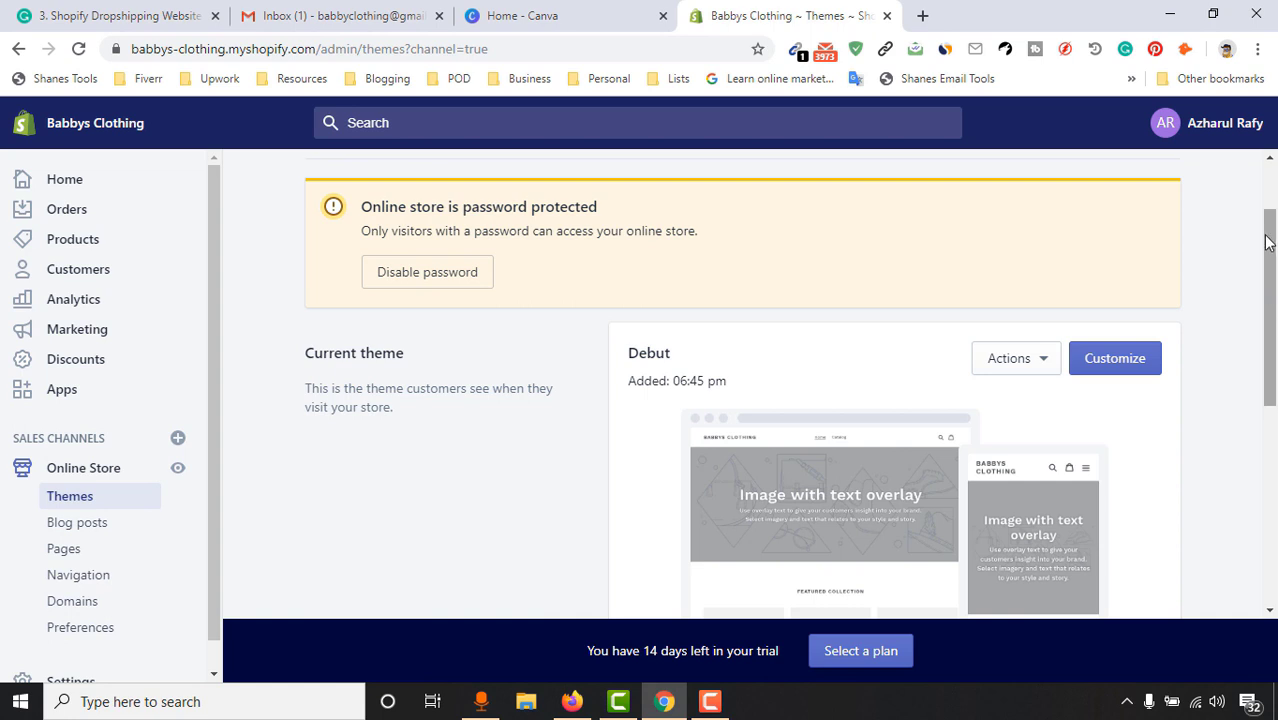
{"action": "left_click_drag", "start_coordinate": [1275, 240], "coordinate": [1275, 428]}
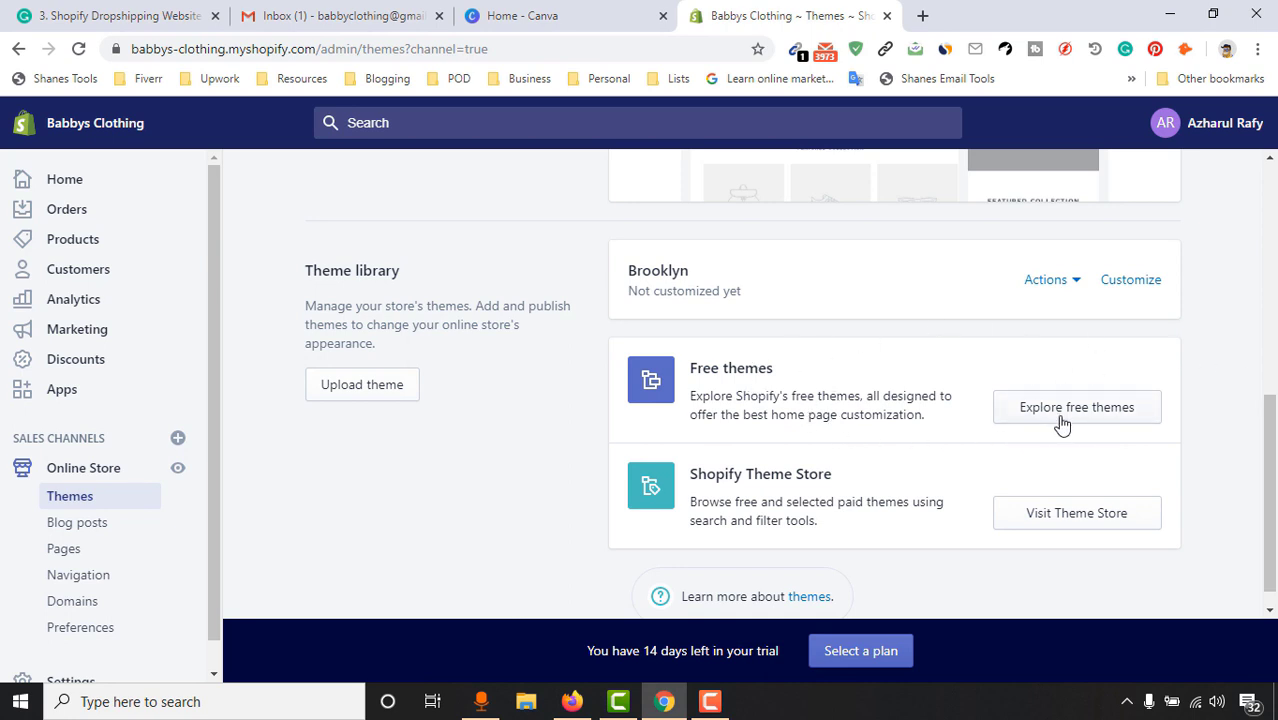
Open the Shopify Theme Store in a new tab and browse the full theme list
{"action": "left_click", "coordinate": [1084, 528]}
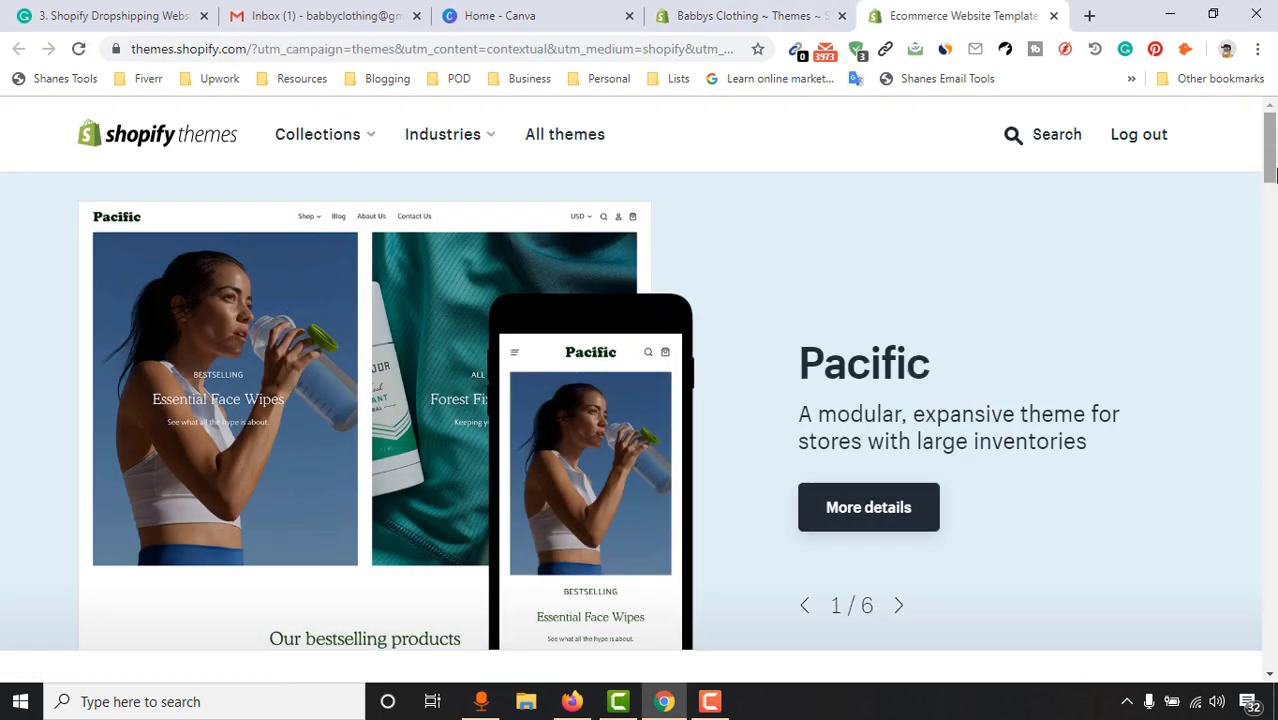
{"action": "left_click_drag", "start_coordinate": [1270, 150], "coordinate": [1270, 228]}
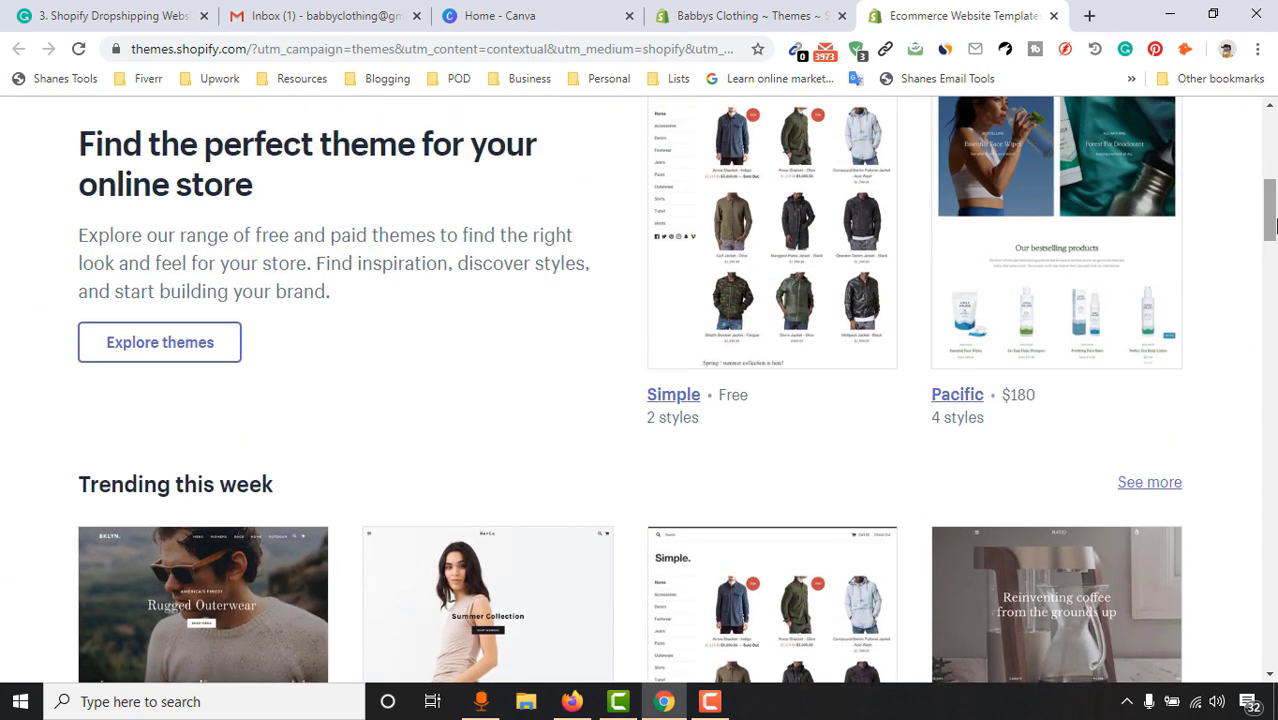
{"action": "left_click", "coordinate": [210, 346]}
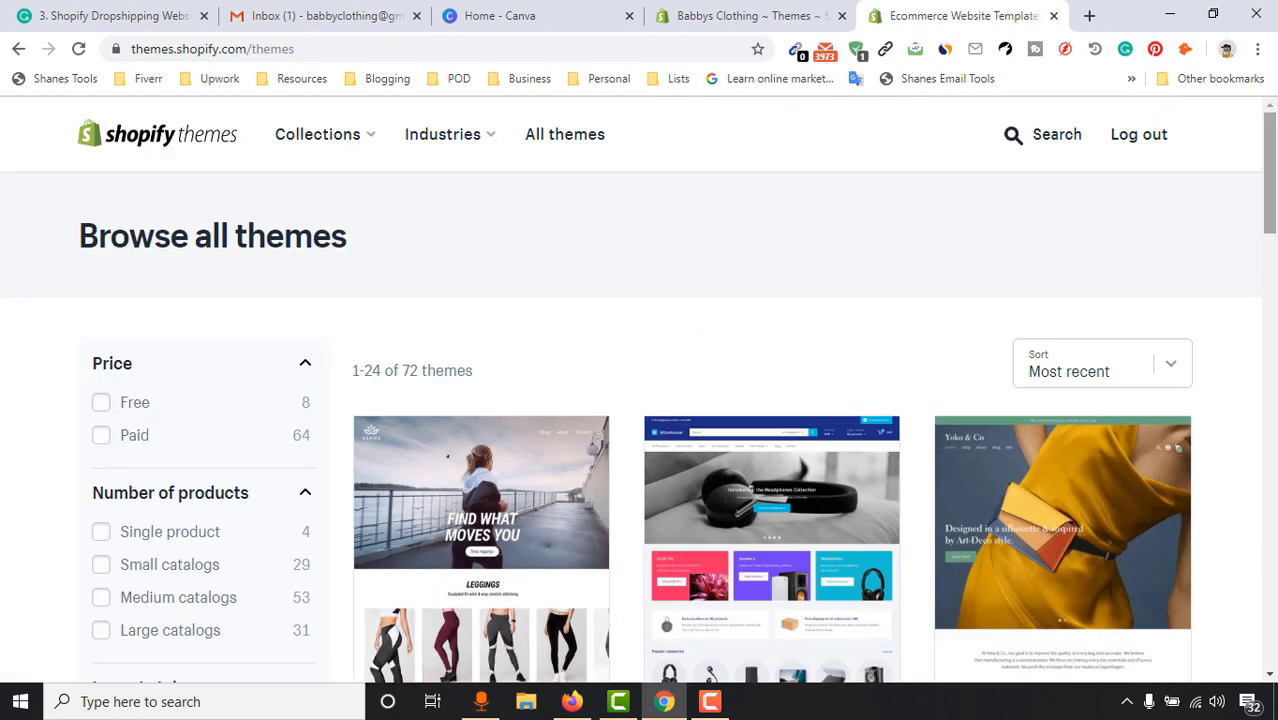
{"action": "left_click_drag", "start_coordinate": [1268, 235], "coordinate": [1270, 418]}
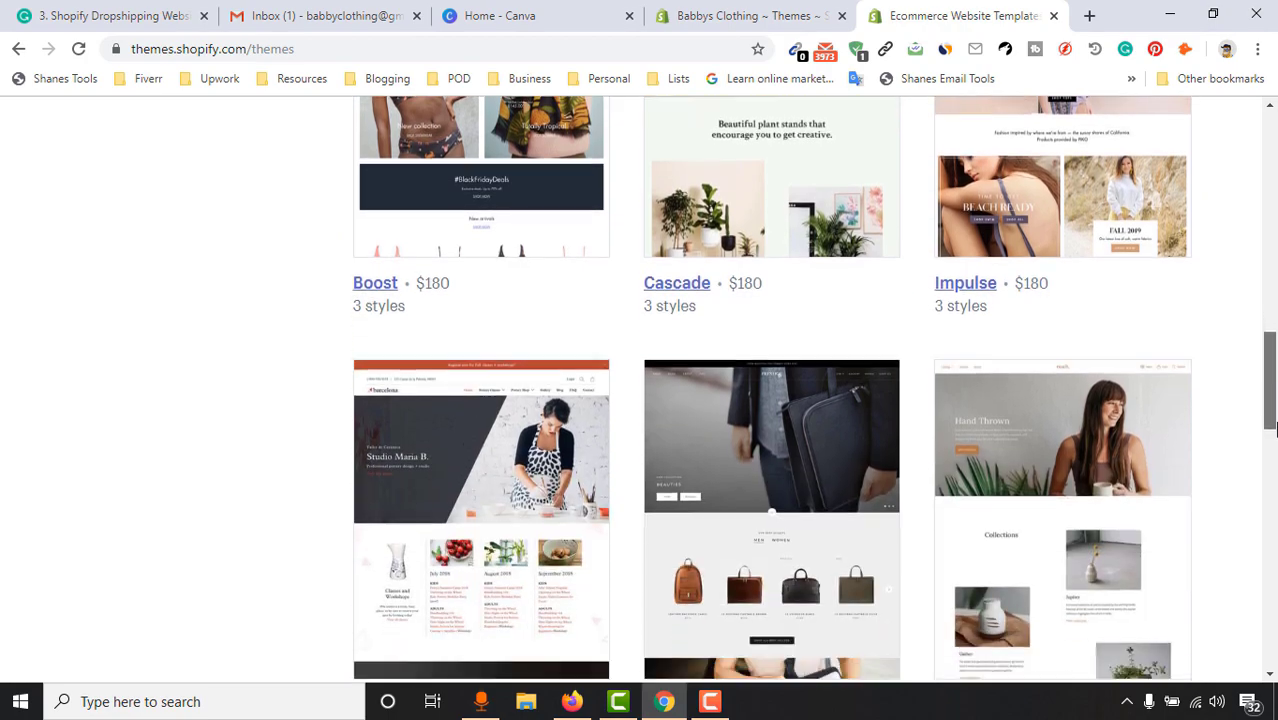
{"action": "scroll", "coordinate": [485, 580], "scroll_direction": "down", "scroll_amount": 10}
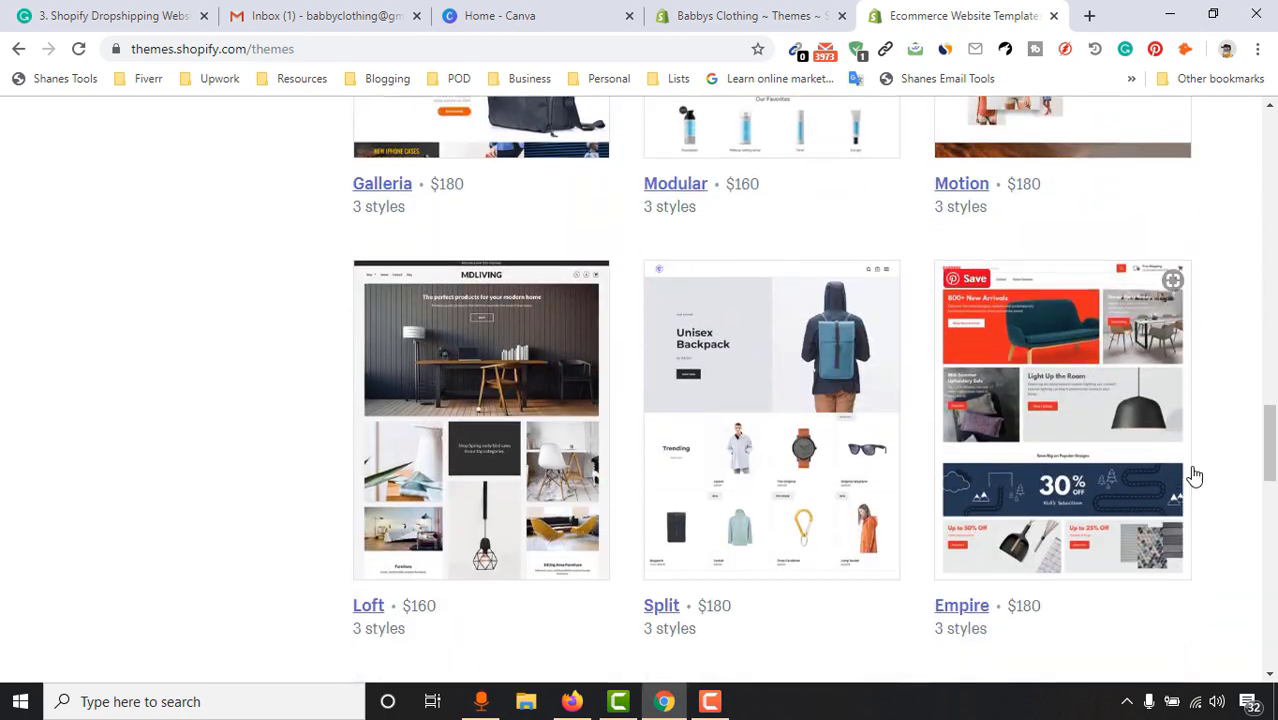
{"action": "left_click_drag", "start_coordinate": [1269, 445], "coordinate": [1269, 147]}
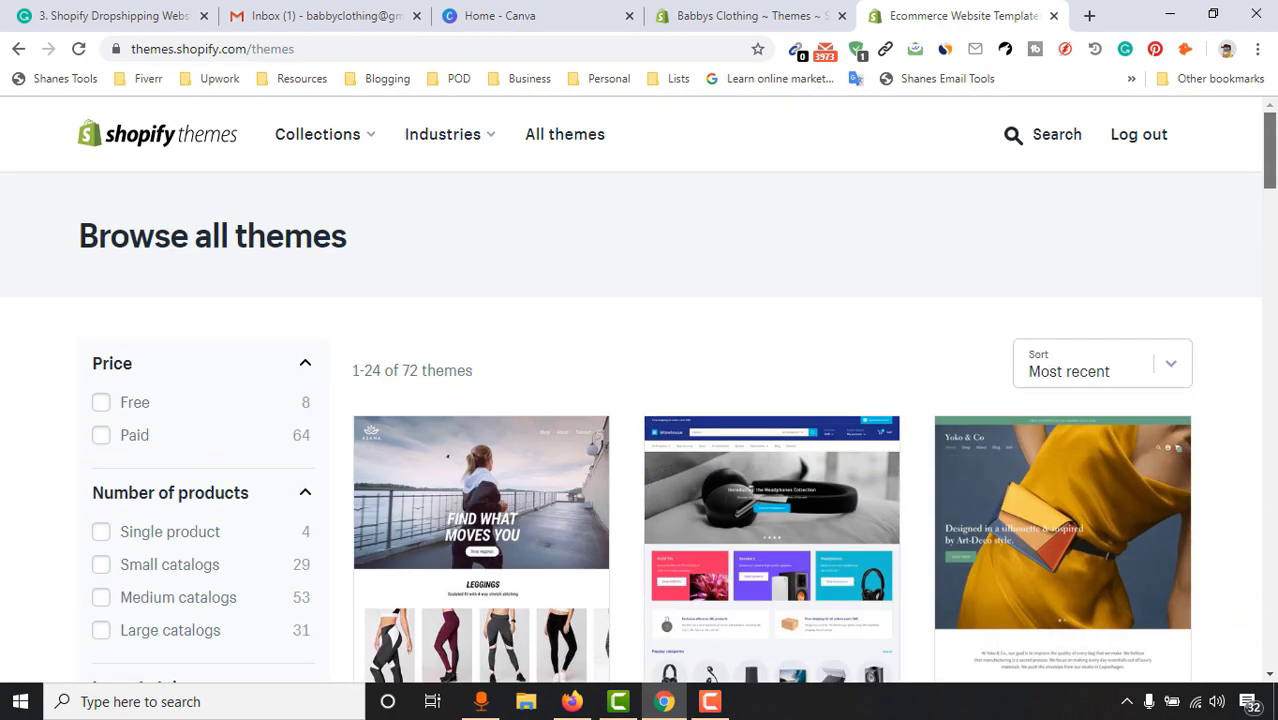
Filter the catalogue to free themes and scroll down to Boundless, Simple and Brooklyn
{"action": "left_click", "coordinate": [138, 406]}
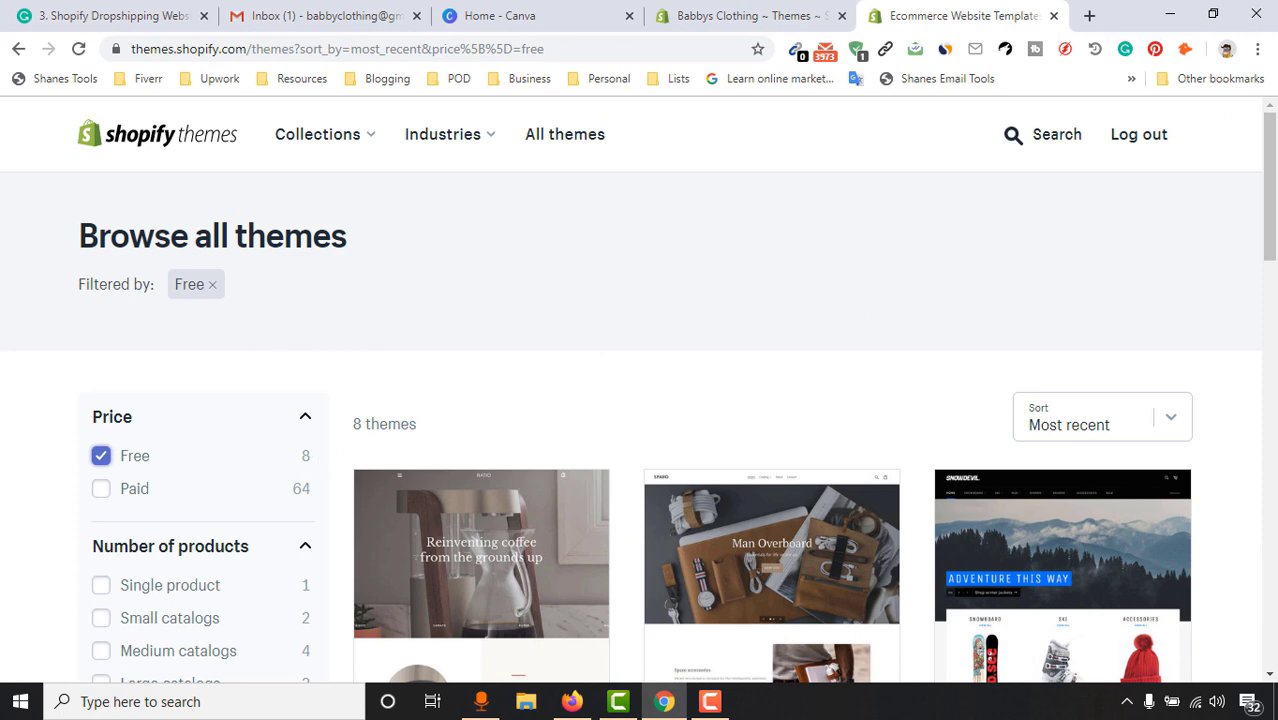
{"action": "scroll", "coordinate": [905, 355], "scroll_direction": "down", "scroll_amount": 3}
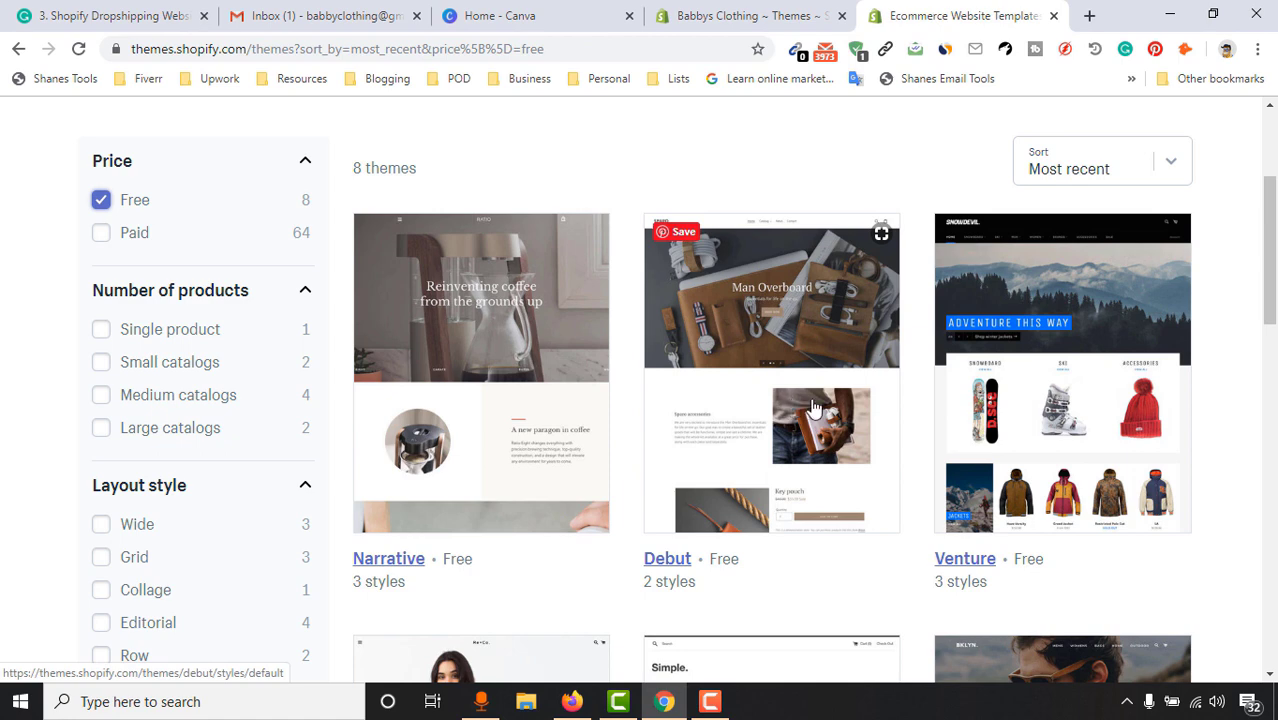
{"action": "left_click_drag", "start_coordinate": [1272, 266], "coordinate": [1275, 367]}
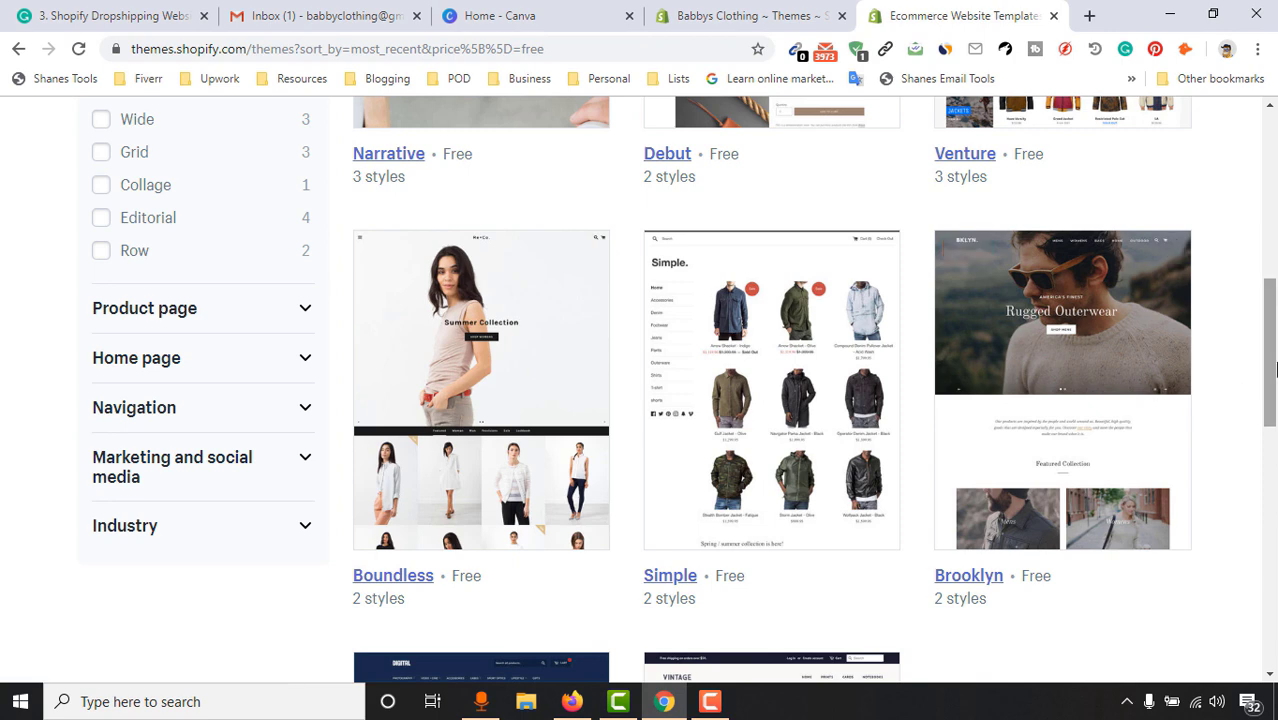
Open the Brooklyn theme's details page and select its Playful style
{"action": "left_click", "coordinate": [1101, 377]}
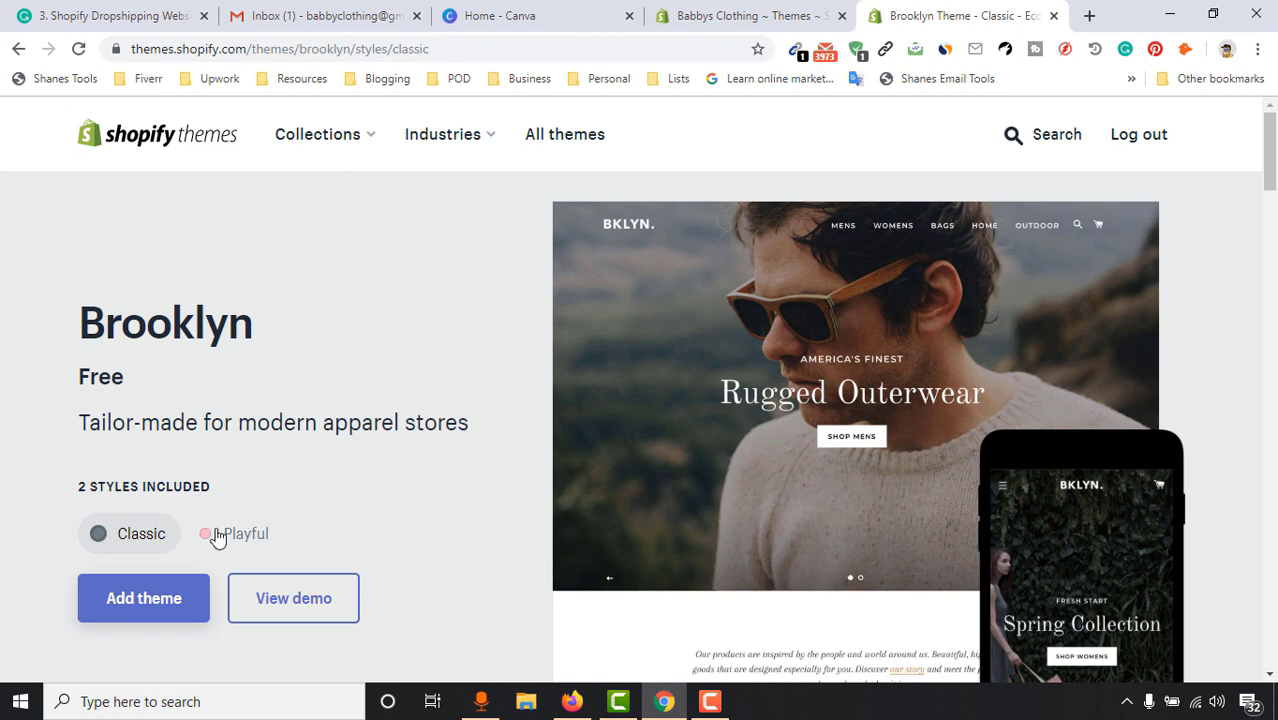
{"action": "scroll", "coordinate": [870, 468], "scroll_direction": "down", "scroll_amount": 3}
{"action": "scroll", "coordinate": [878, 460], "scroll_direction": "down", "scroll_amount": 1}
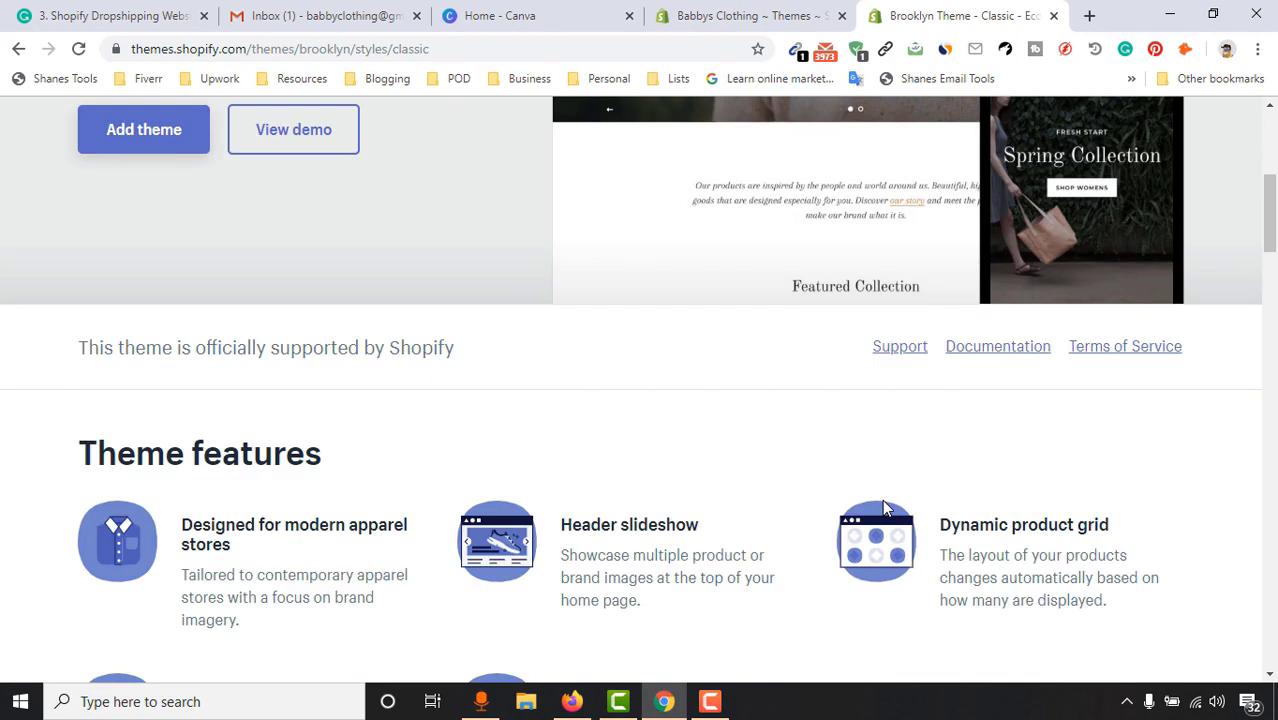
{"action": "scroll", "coordinate": [194, 508], "scroll_direction": "up", "scroll_amount": 5}
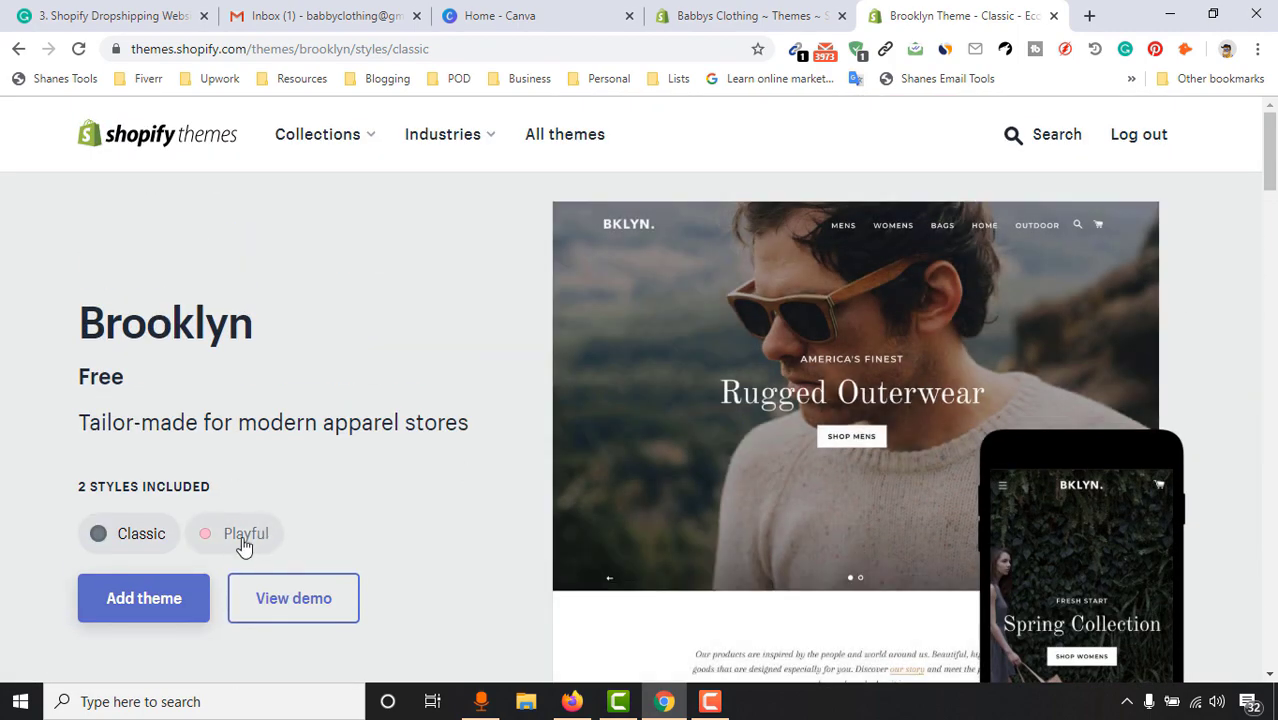
{"action": "left_click", "coordinate": [244, 536]}
{"action": "scroll", "coordinate": [807, 400], "scroll_direction": "down", "scroll_amount": 3}
{"action": "scroll", "coordinate": [802, 437], "scroll_direction": "up", "scroll_amount": 1}
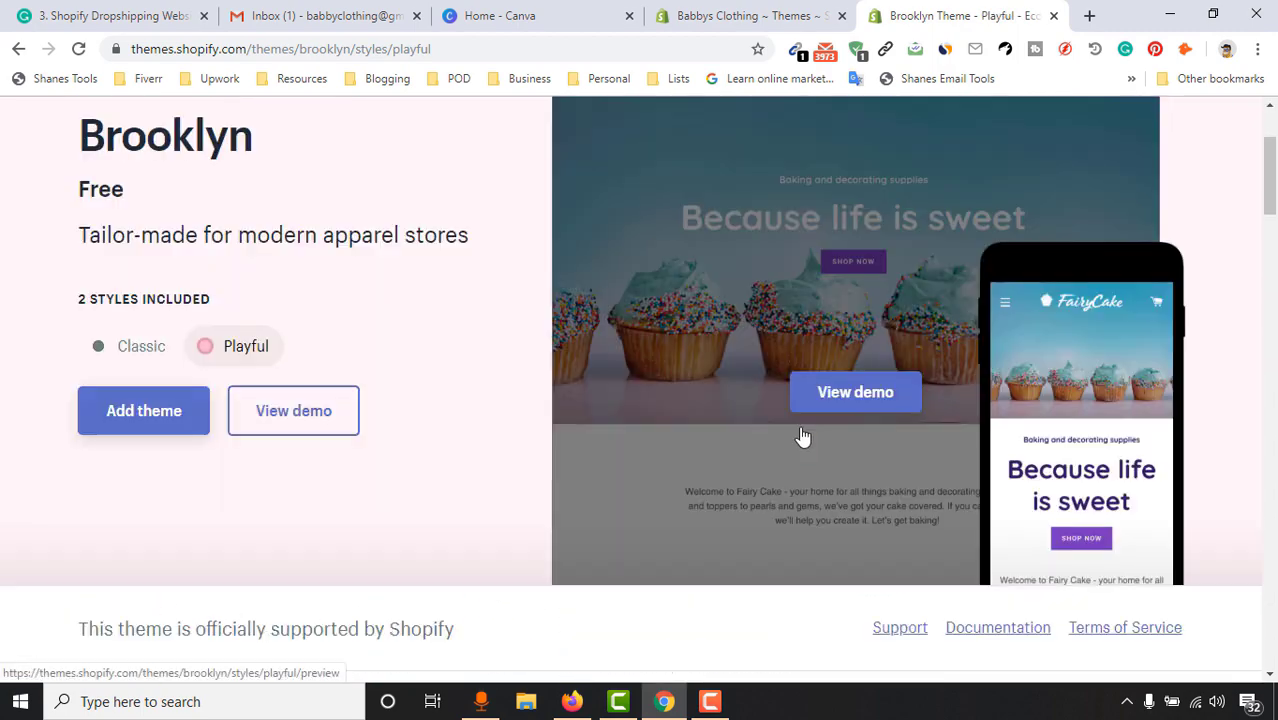
Launch the Playful live demo (FairyCake store) and scroll through the preview
{"action": "left_click", "coordinate": [848, 402]}
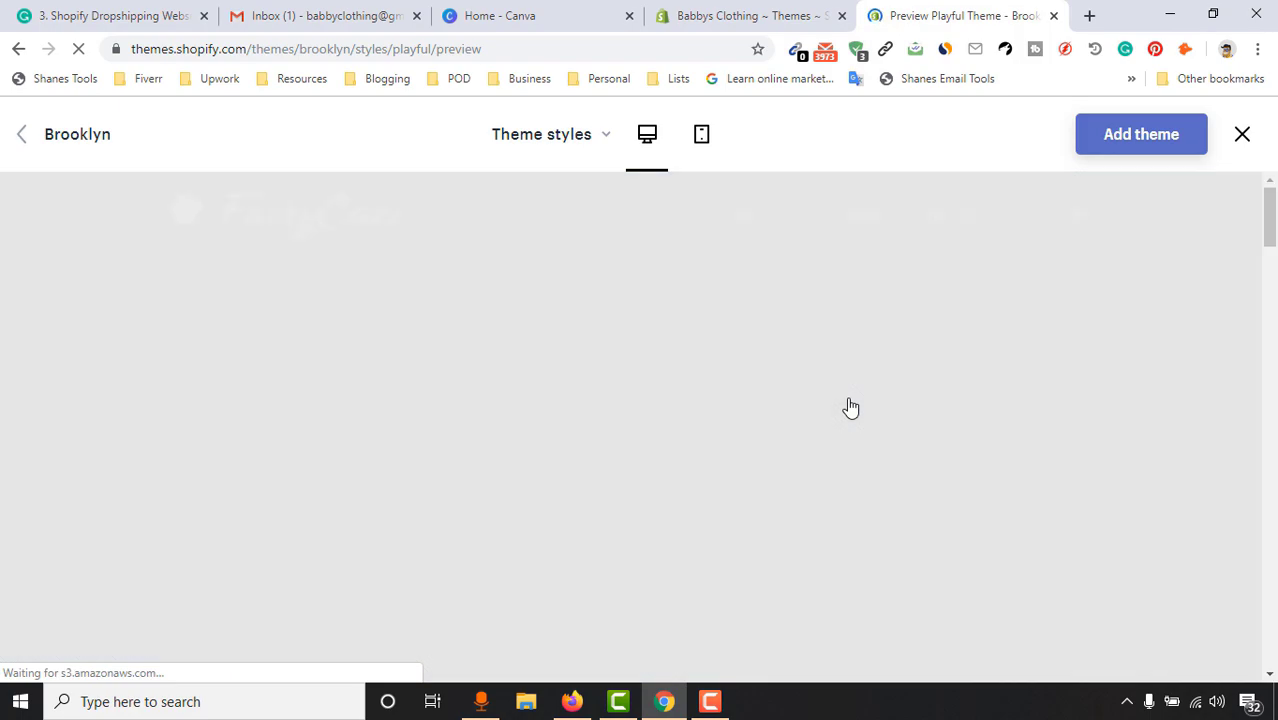
{"action": "scroll", "coordinate": [898, 379], "scroll_direction": "down", "scroll_amount": 1}
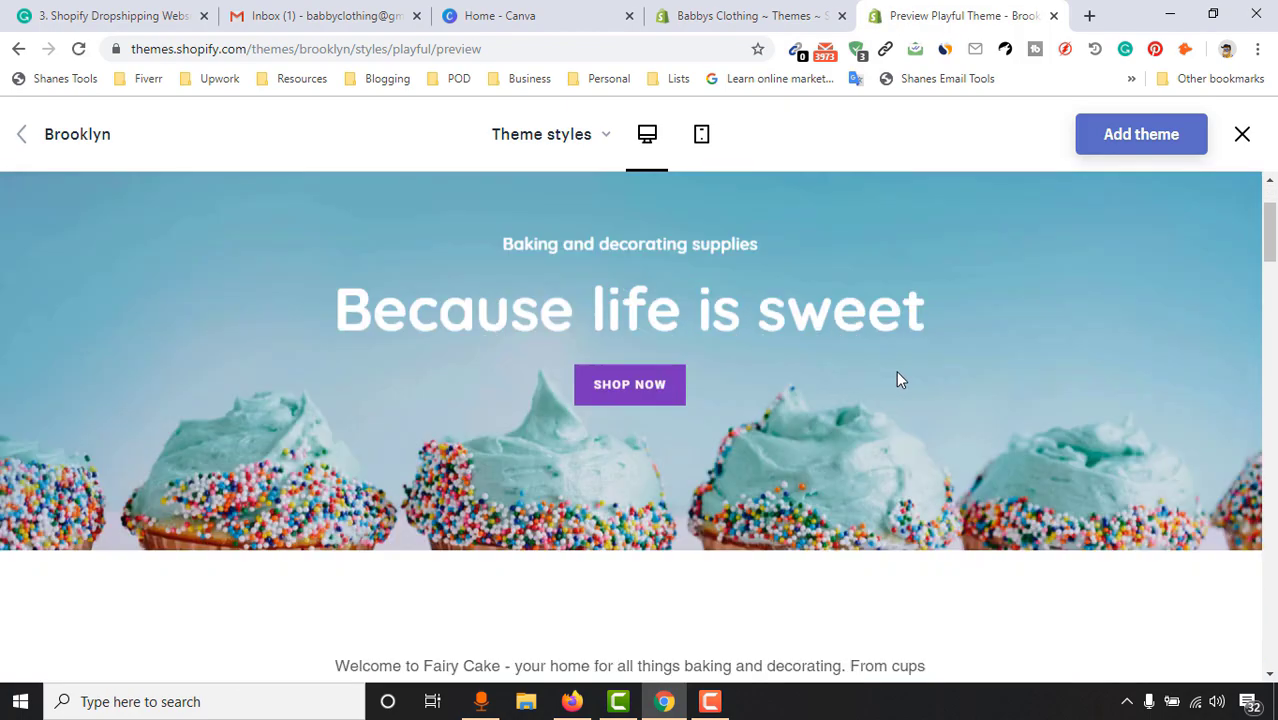
{"action": "scroll", "coordinate": [896, 379], "scroll_direction": "down", "scroll_amount": 10}
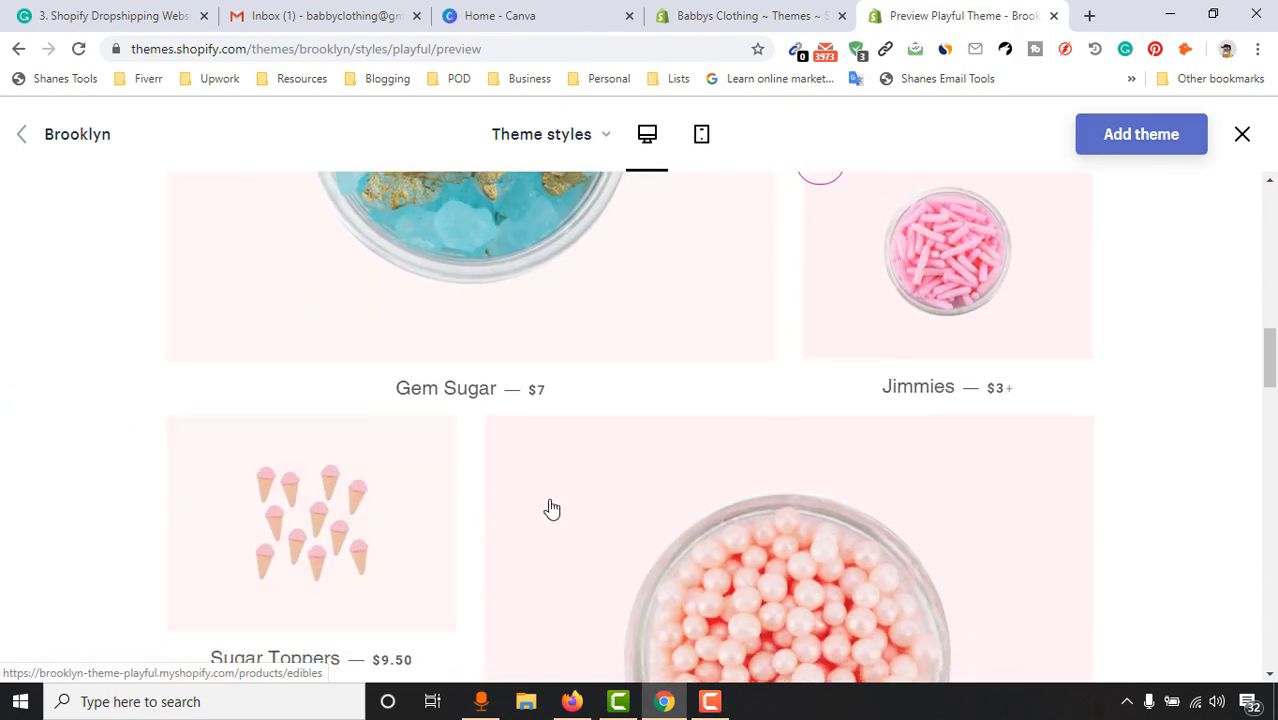
{"action": "scroll", "coordinate": [552, 510], "scroll_direction": "down", "scroll_amount": 8}
{"action": "scroll", "coordinate": [314, 522], "scroll_direction": "up", "scroll_amount": 3}
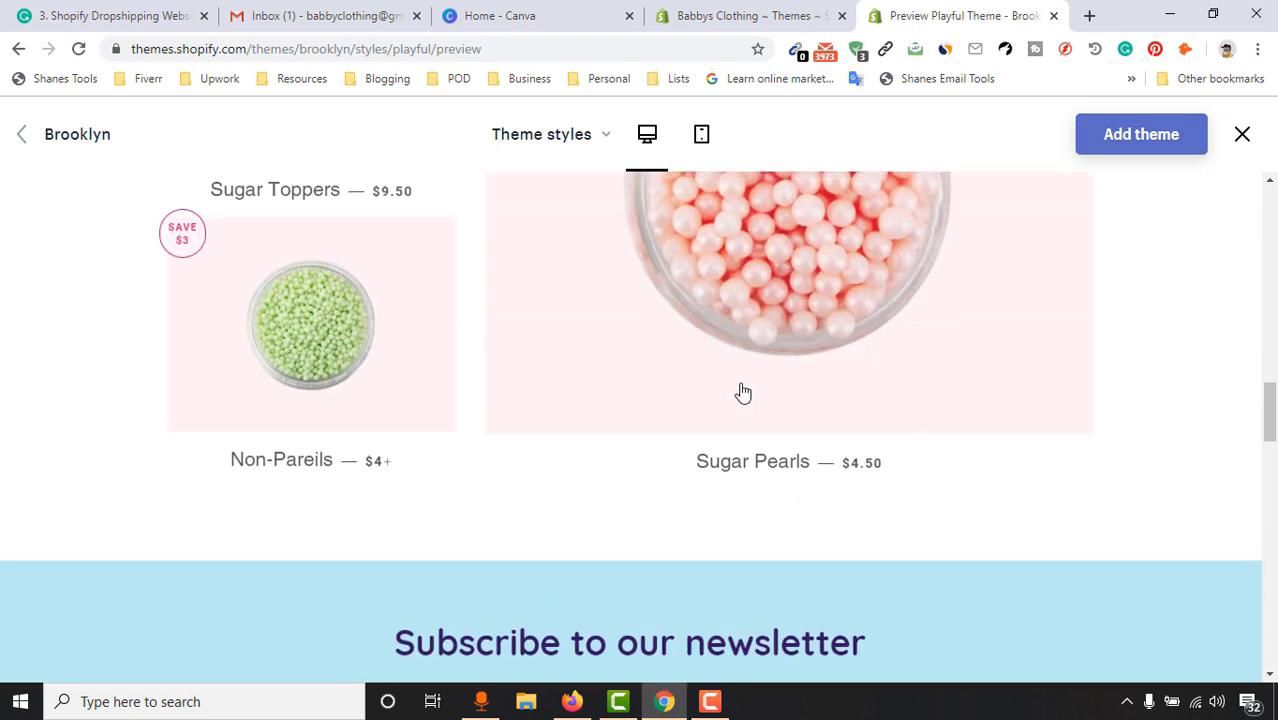
{"action": "scroll", "coordinate": [743, 392], "scroll_direction": "up", "scroll_amount": 14}
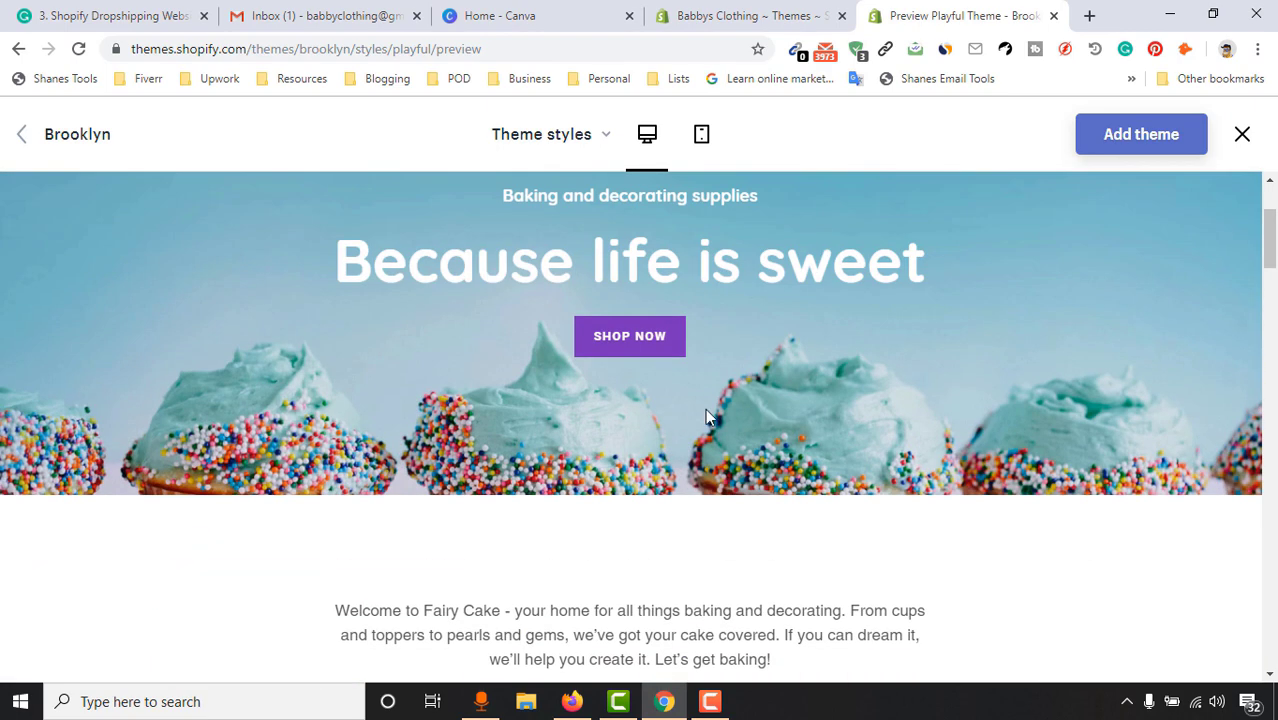
{"action": "scroll", "coordinate": [703, 416], "scroll_direction": "up", "scroll_amount": 2}
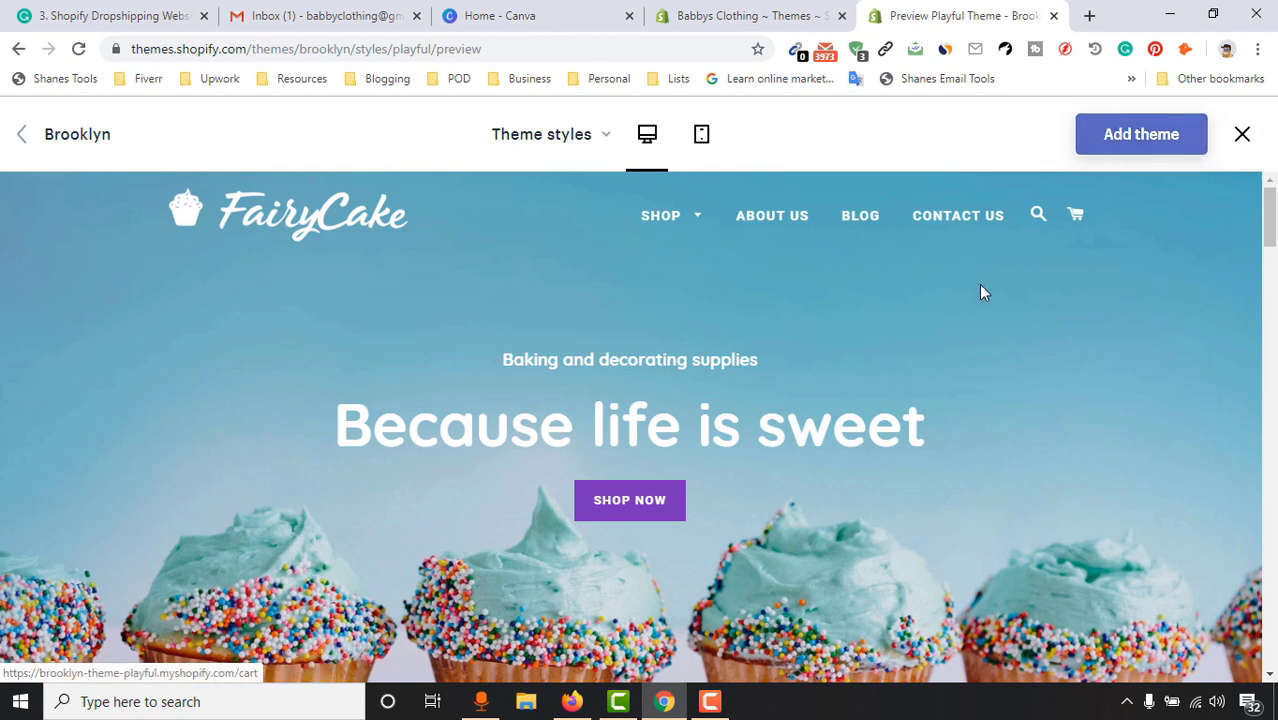
Close the demo tab and customize the current Debut theme from the Themes page
{"action": "left_click", "coordinate": [1053, 15]}
{"action": "scroll", "coordinate": [714, 467], "scroll_direction": "up", "scroll_amount": 3}
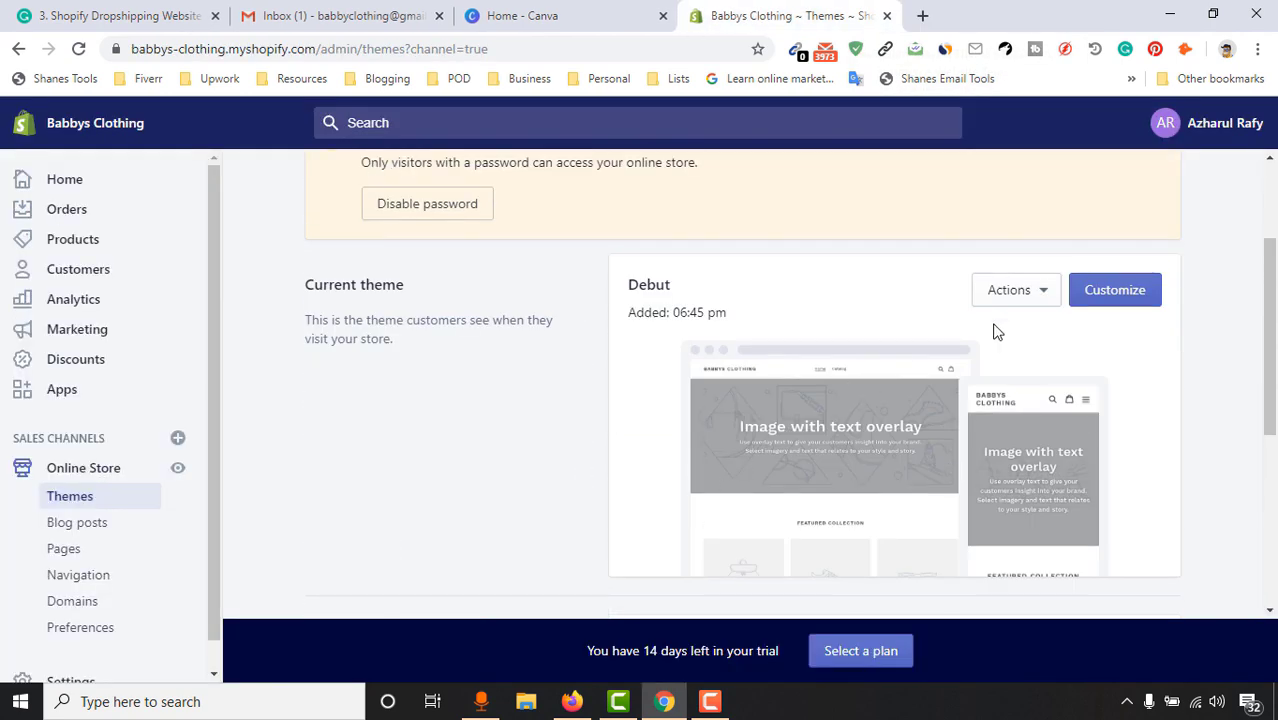
{"action": "left_click", "coordinate": [1140, 292]}
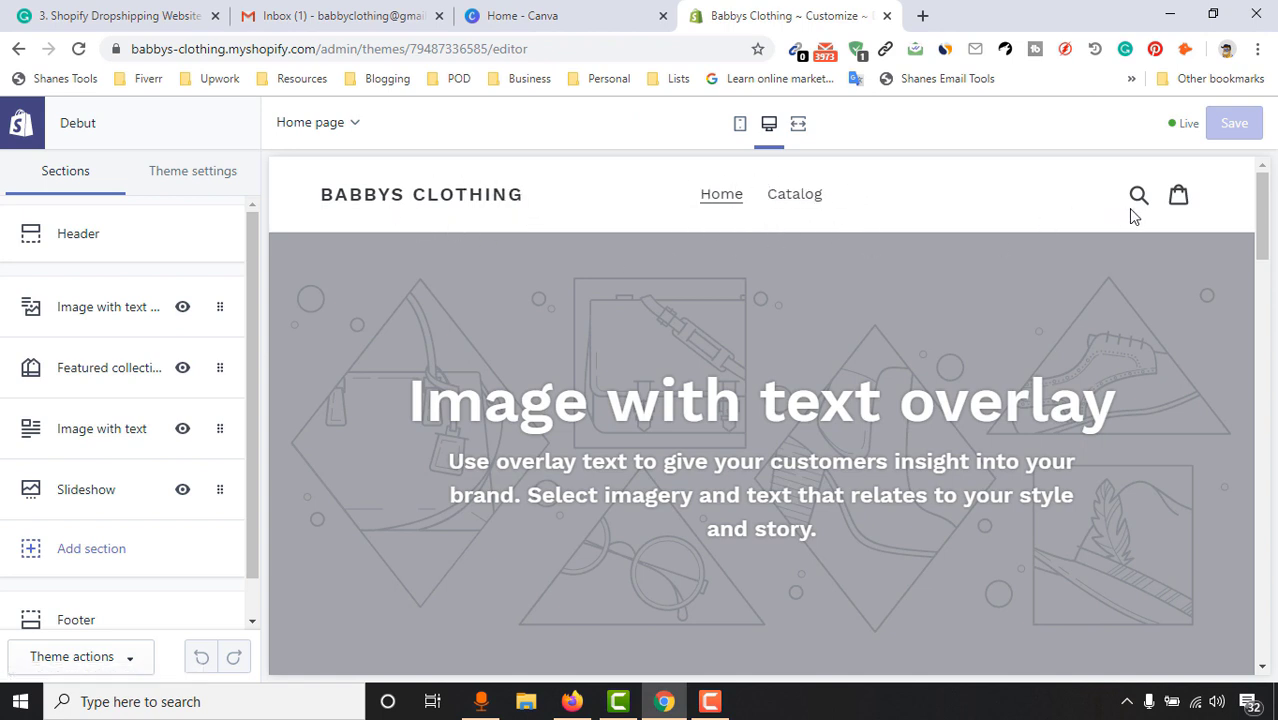
{"action": "scroll", "coordinate": [1262, 198], "scroll_direction": "down", "scroll_amount": 1}
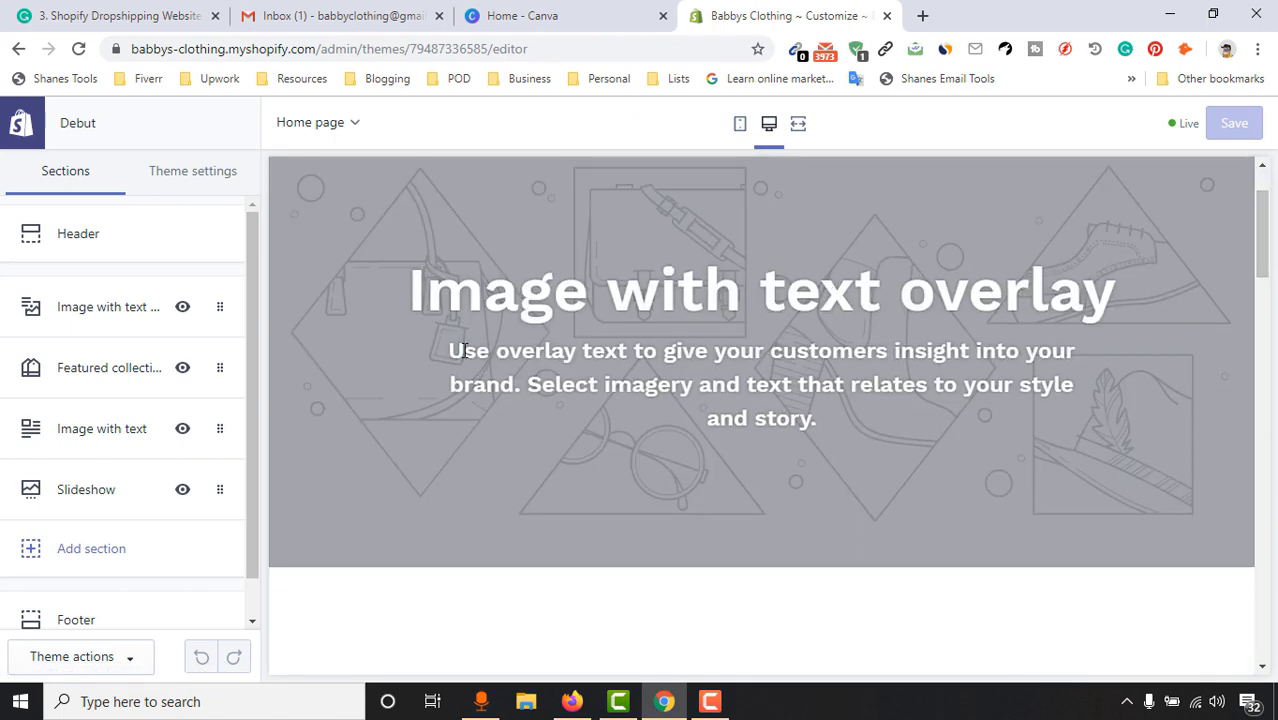
{"action": "left_click_drag", "start_coordinate": [452, 350], "coordinate": [800, 418]}
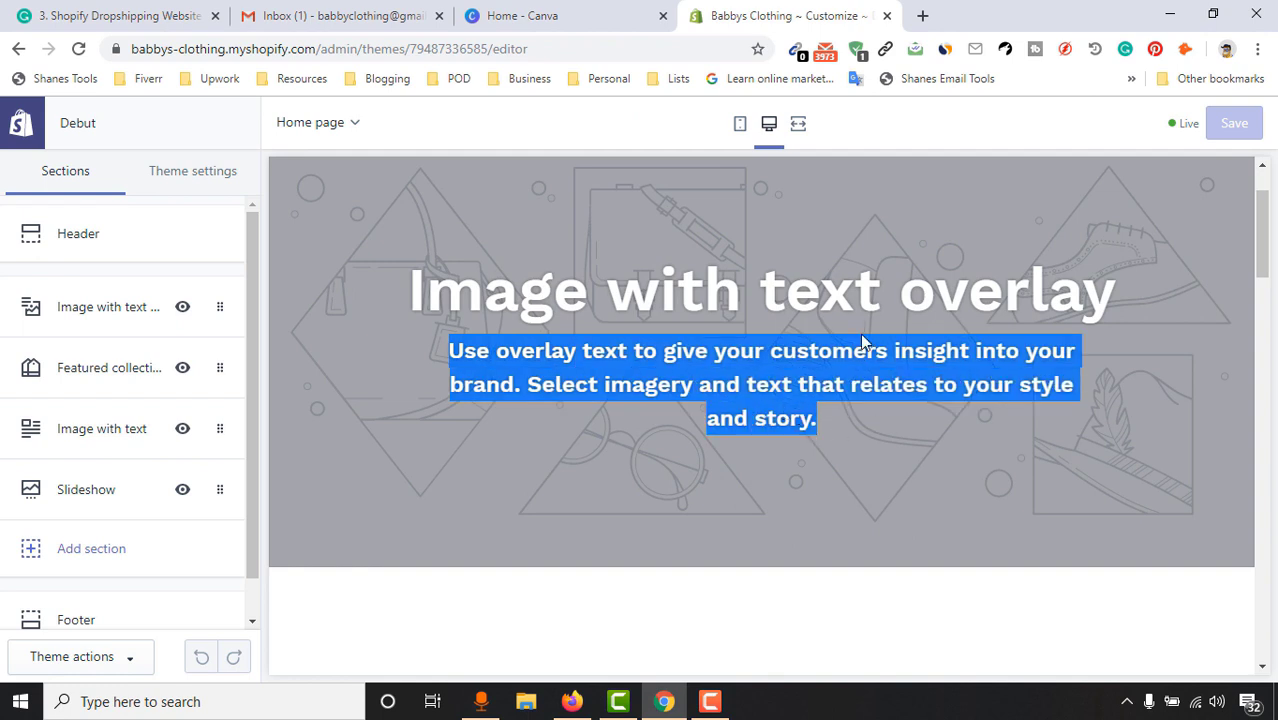
{"action": "scroll", "coordinate": [860, 344], "scroll_direction": "up", "scroll_amount": 1}
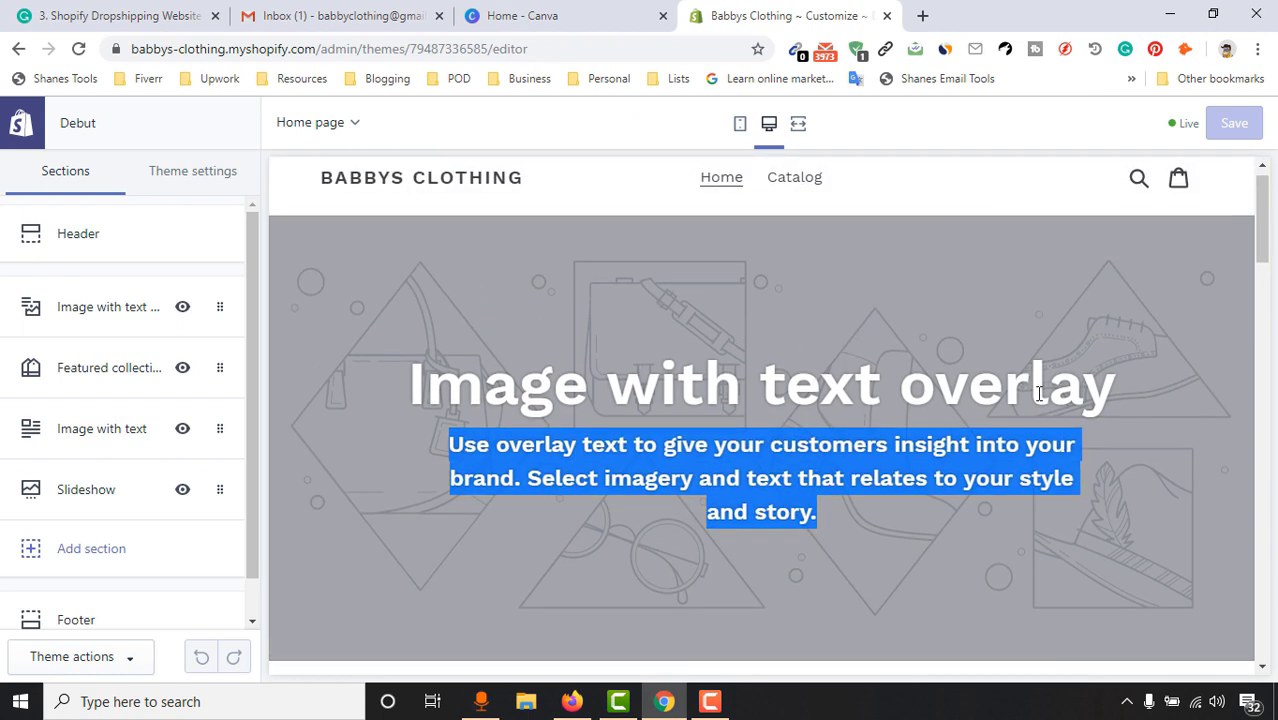
{"action": "left_click_drag", "start_coordinate": [1264, 226], "coordinate": [1264, 305]}
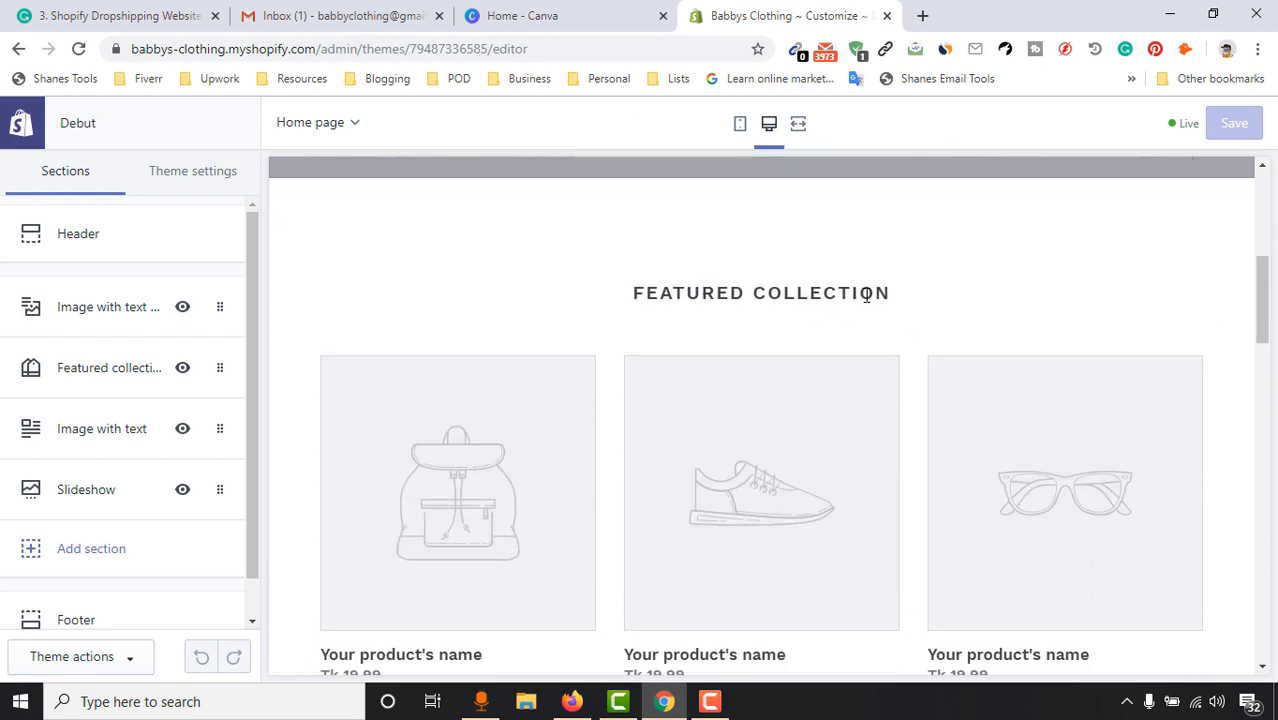
{"action": "scroll", "coordinate": [956, 334], "scroll_direction": "down", "scroll_amount": 1}
{"action": "scroll", "coordinate": [1144, 400], "scroll_direction": "down", "scroll_amount": 2}
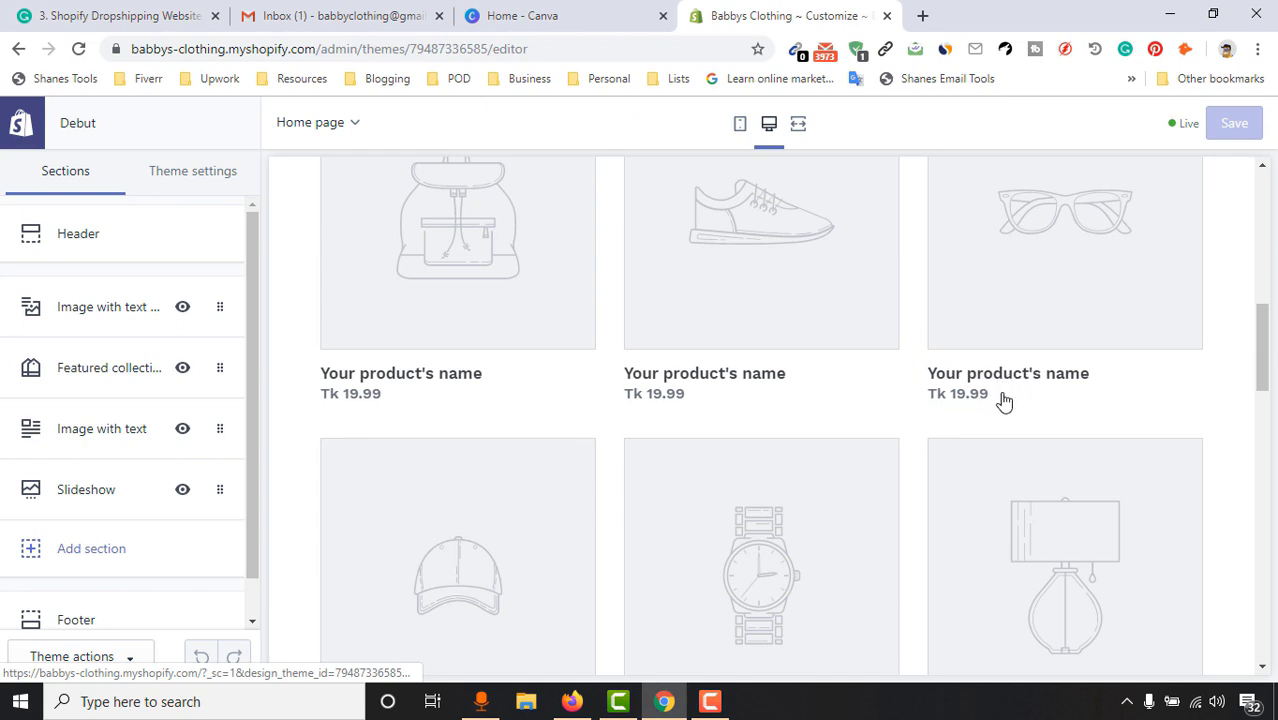
{"action": "scroll", "coordinate": [936, 491], "scroll_direction": "down", "scroll_amount": 5}
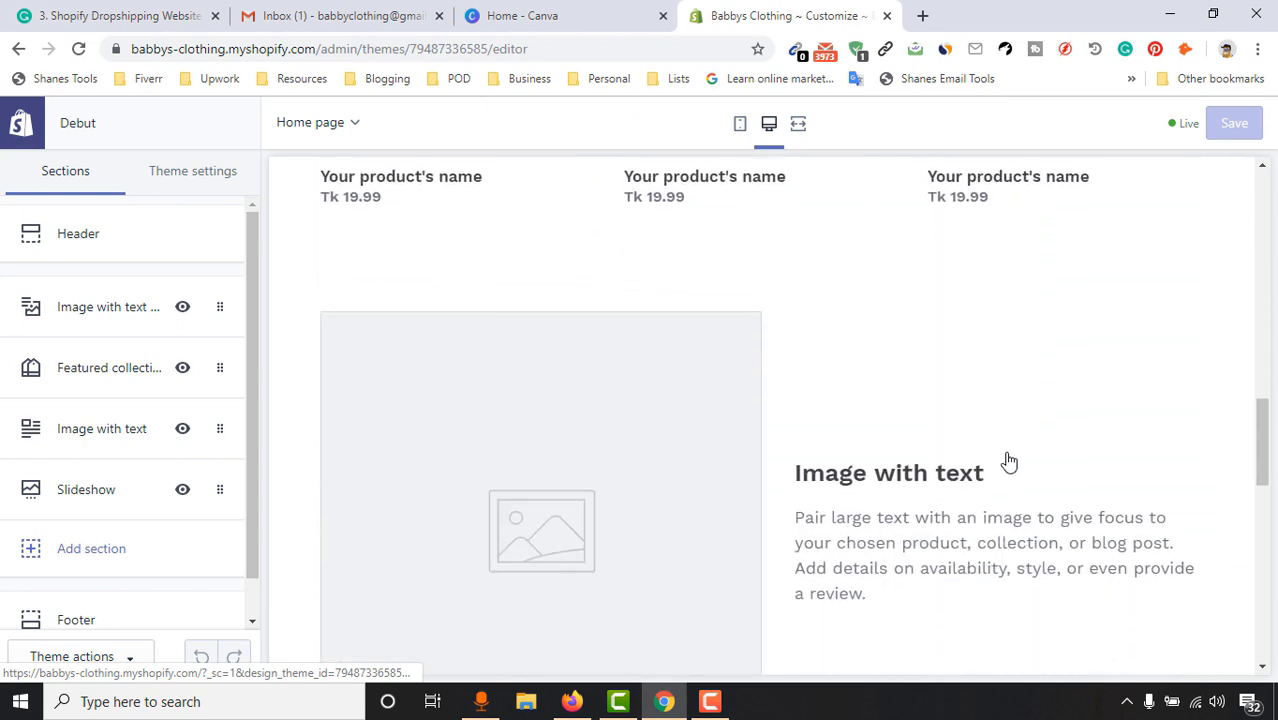
{"action": "scroll", "coordinate": [800, 470], "scroll_direction": "down", "scroll_amount": 2}
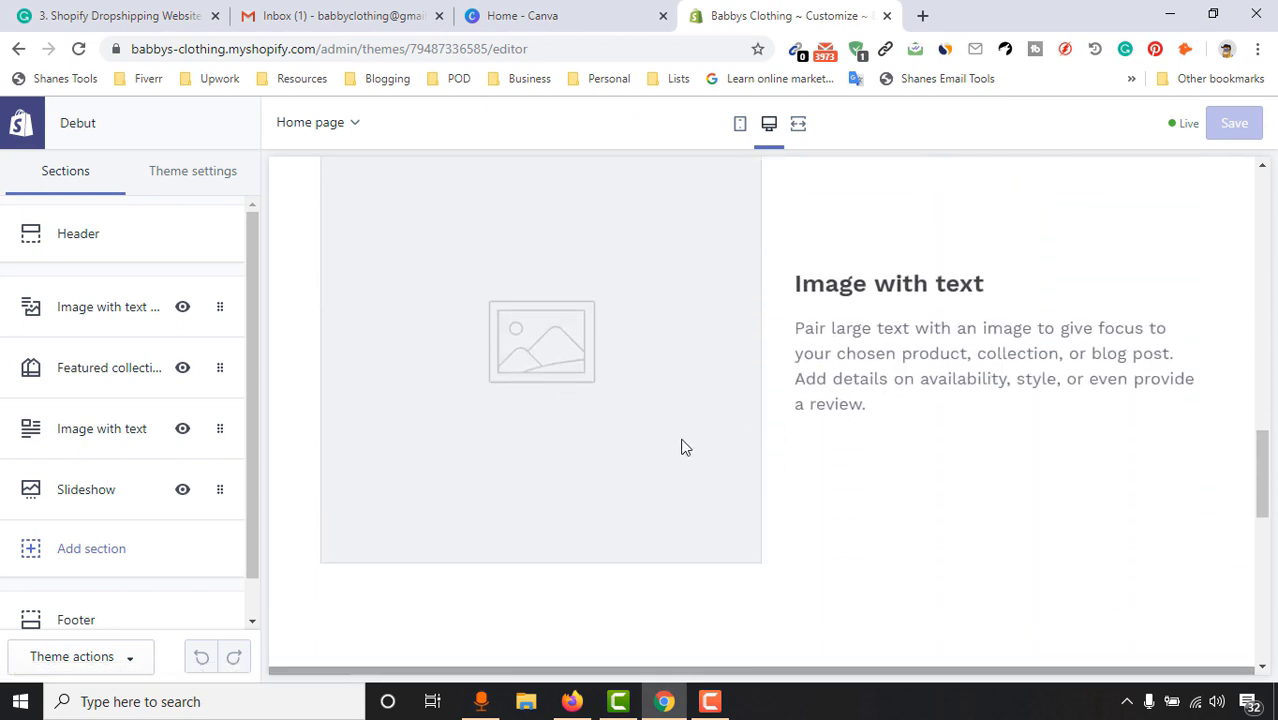
{"action": "scroll", "coordinate": [1076, 449], "scroll_direction": "down", "scroll_amount": 3}
{"action": "scroll", "coordinate": [1084, 400], "scroll_direction": "down", "scroll_amount": 2}
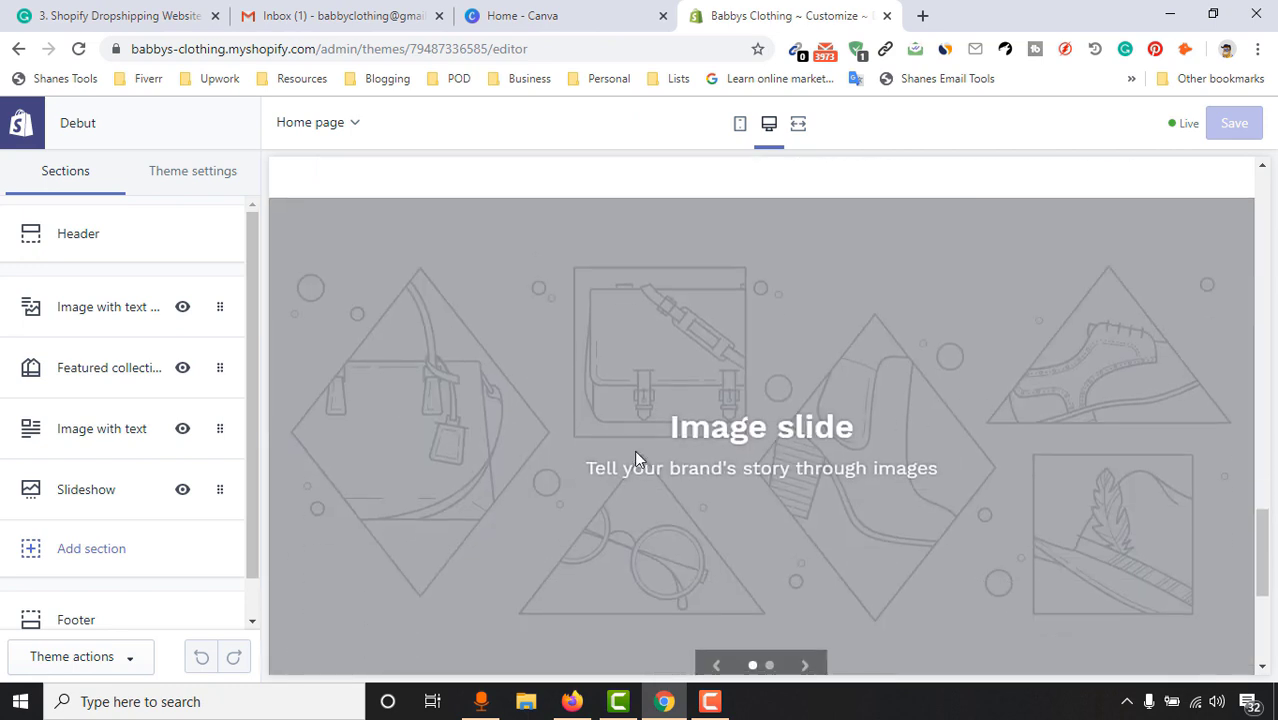
{"action": "scroll", "coordinate": [1006, 410], "scroll_direction": "down", "scroll_amount": 4}
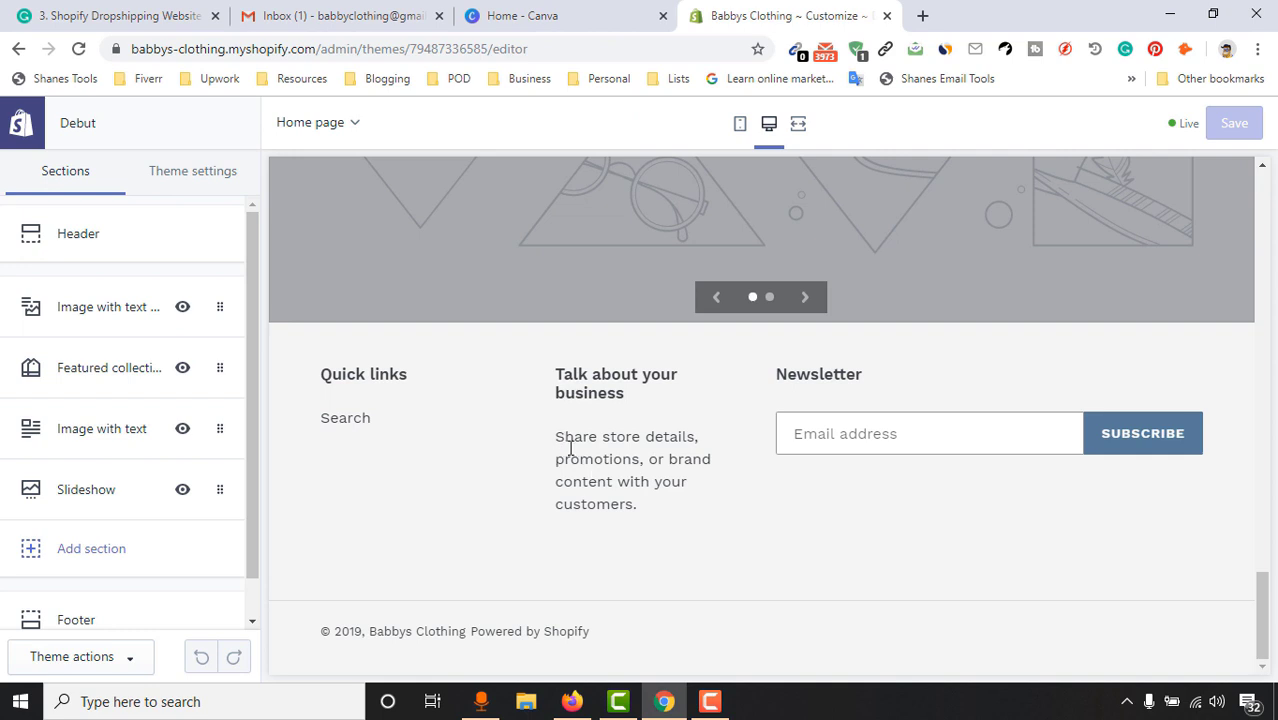
{"action": "left_click_drag", "start_coordinate": [570, 449], "coordinate": [608, 510]}
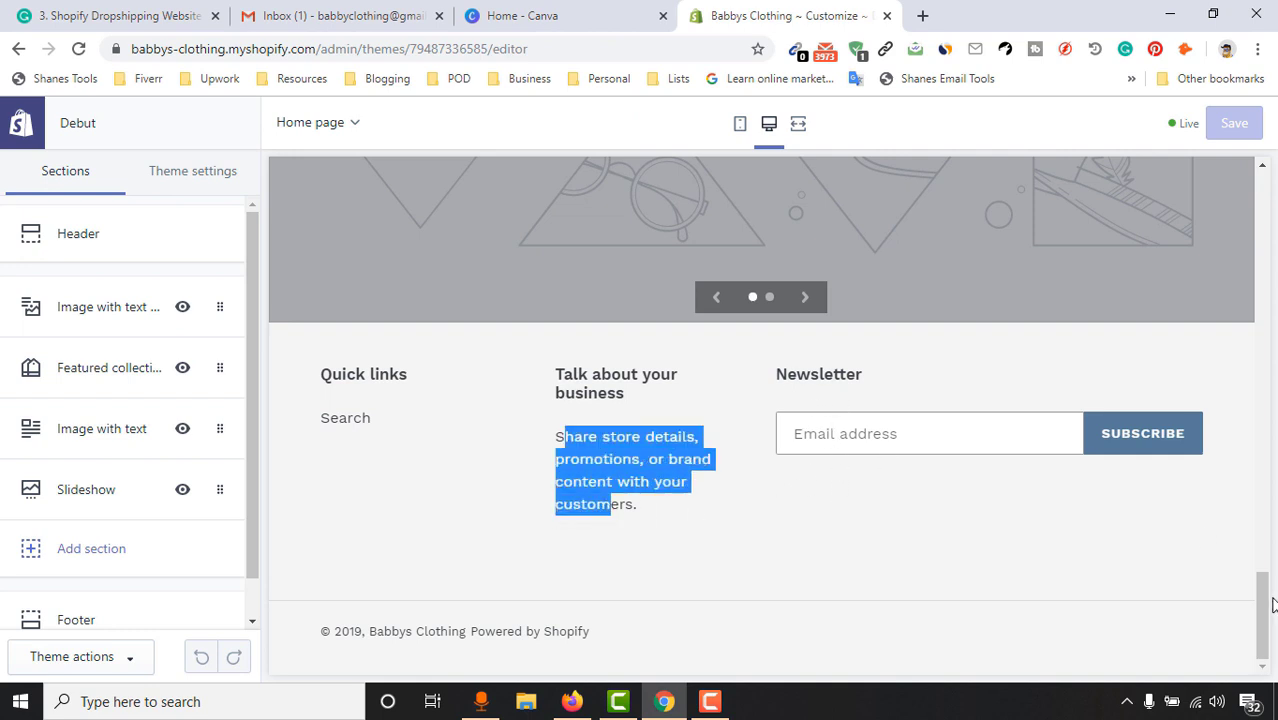
{"action": "left_click_drag", "start_coordinate": [1270, 604], "coordinate": [1264, 215]}
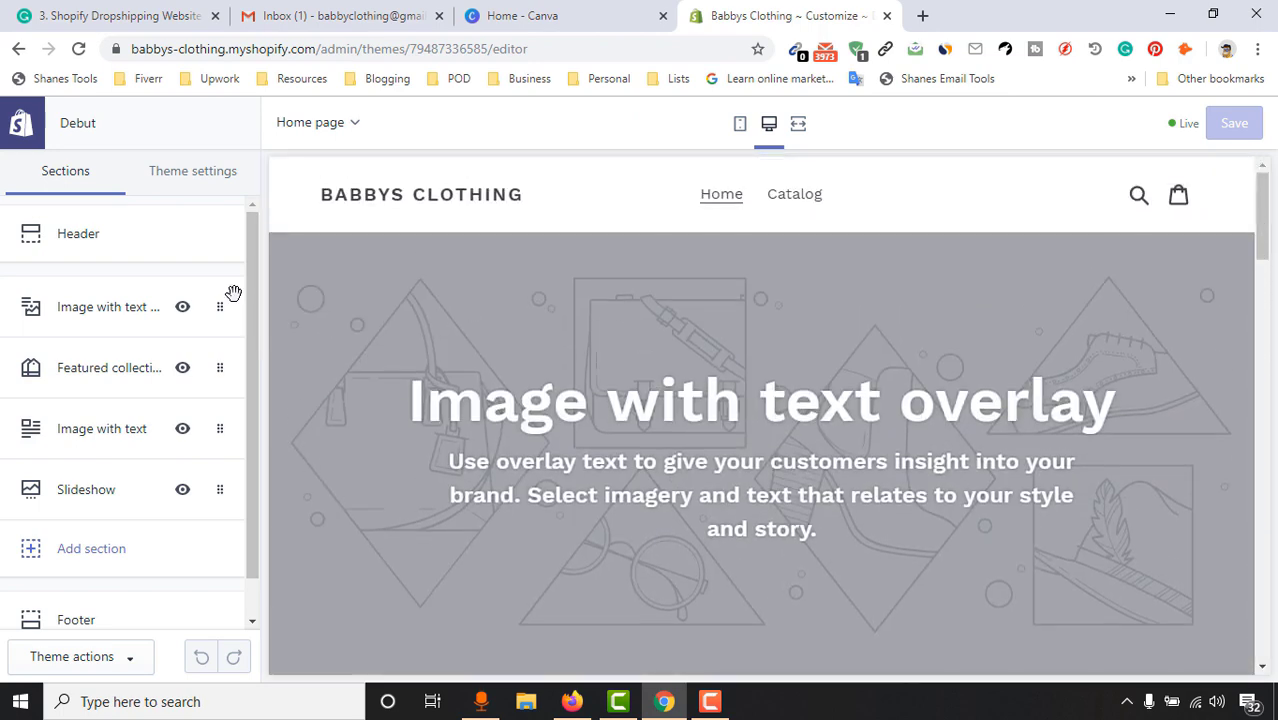
In Header settings, try Centered then keep Left logo alignment, and open the logo image library
{"action": "left_click", "coordinate": [100, 246]}
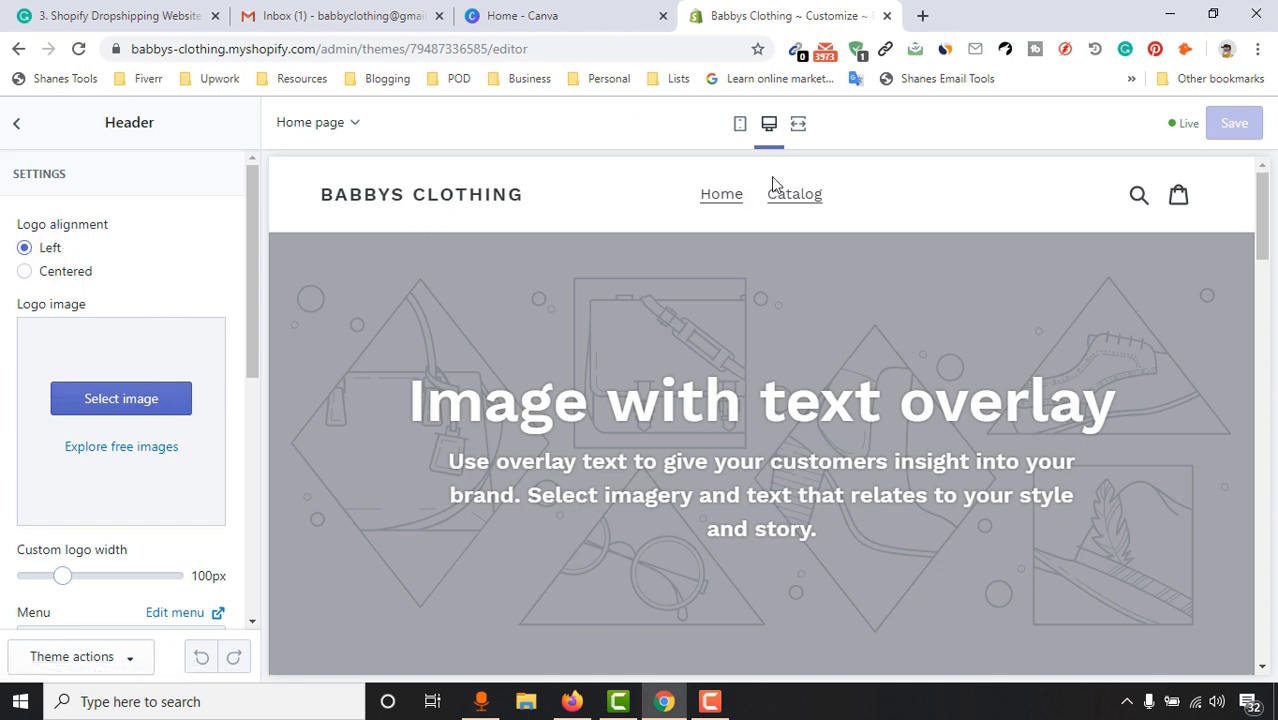
{"action": "left_click", "coordinate": [79, 276]}
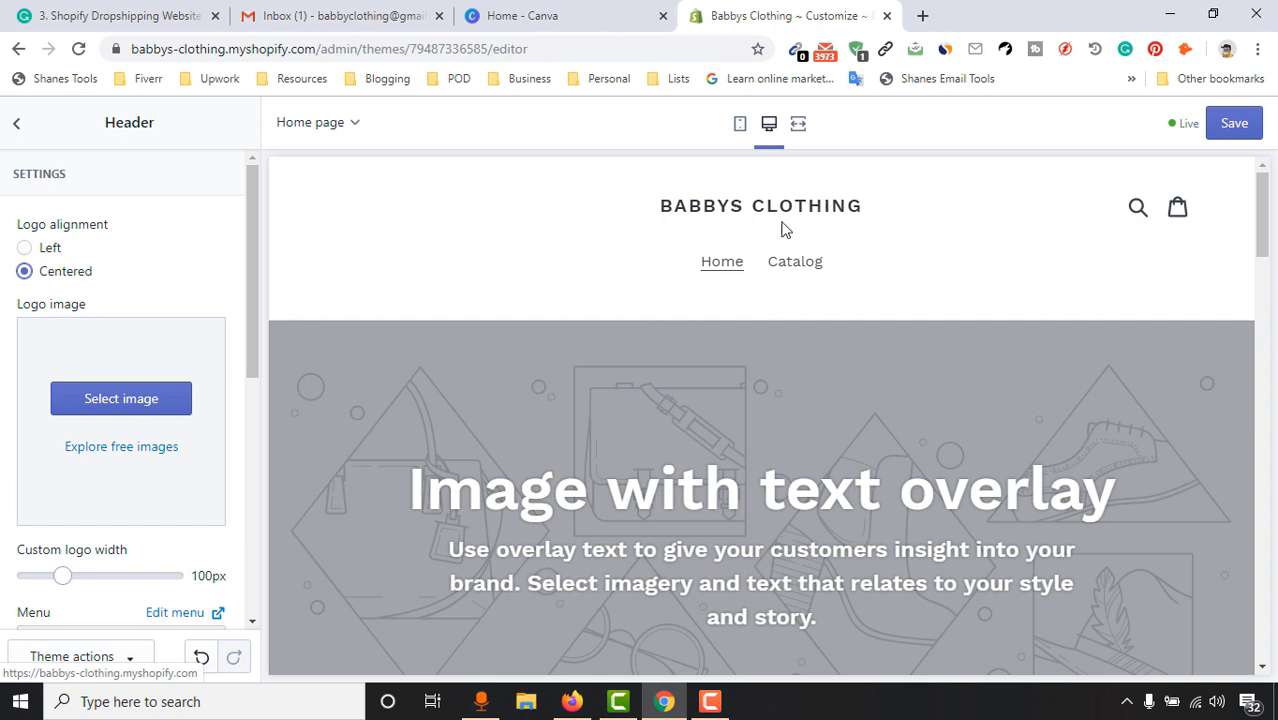
{"action": "left_click", "coordinate": [47, 250]}
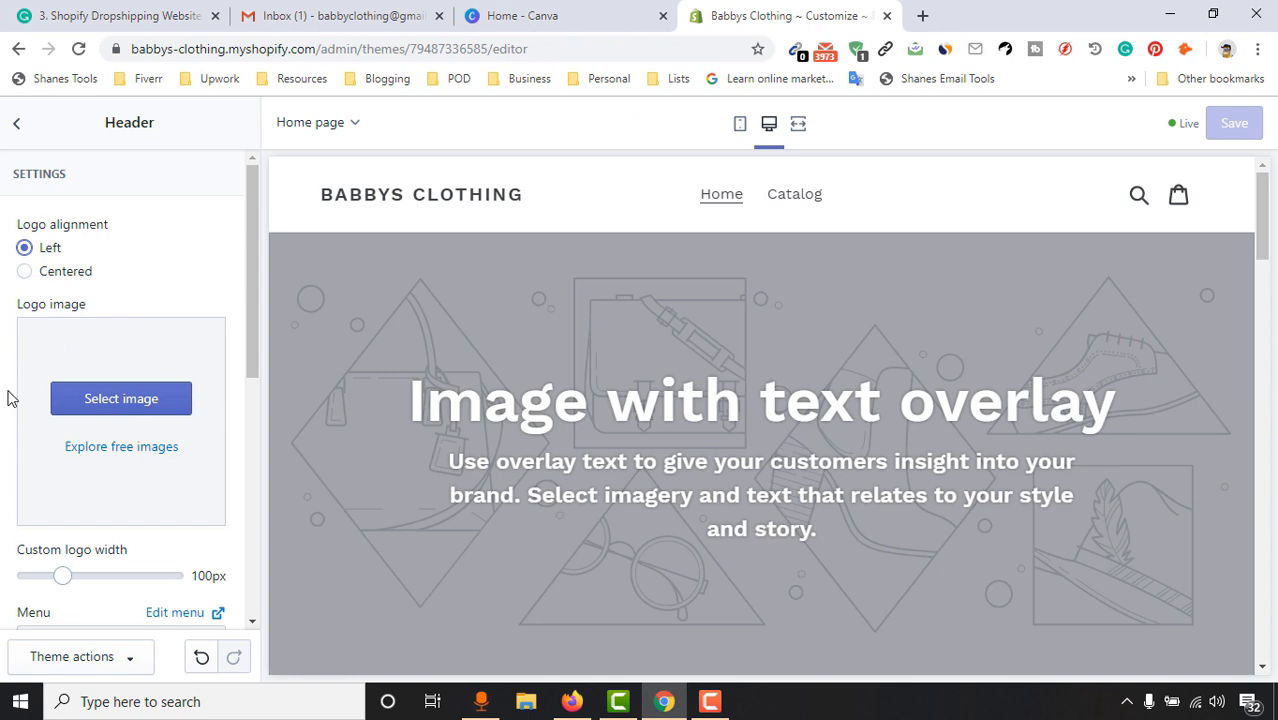
{"action": "left_click", "coordinate": [140, 410]}
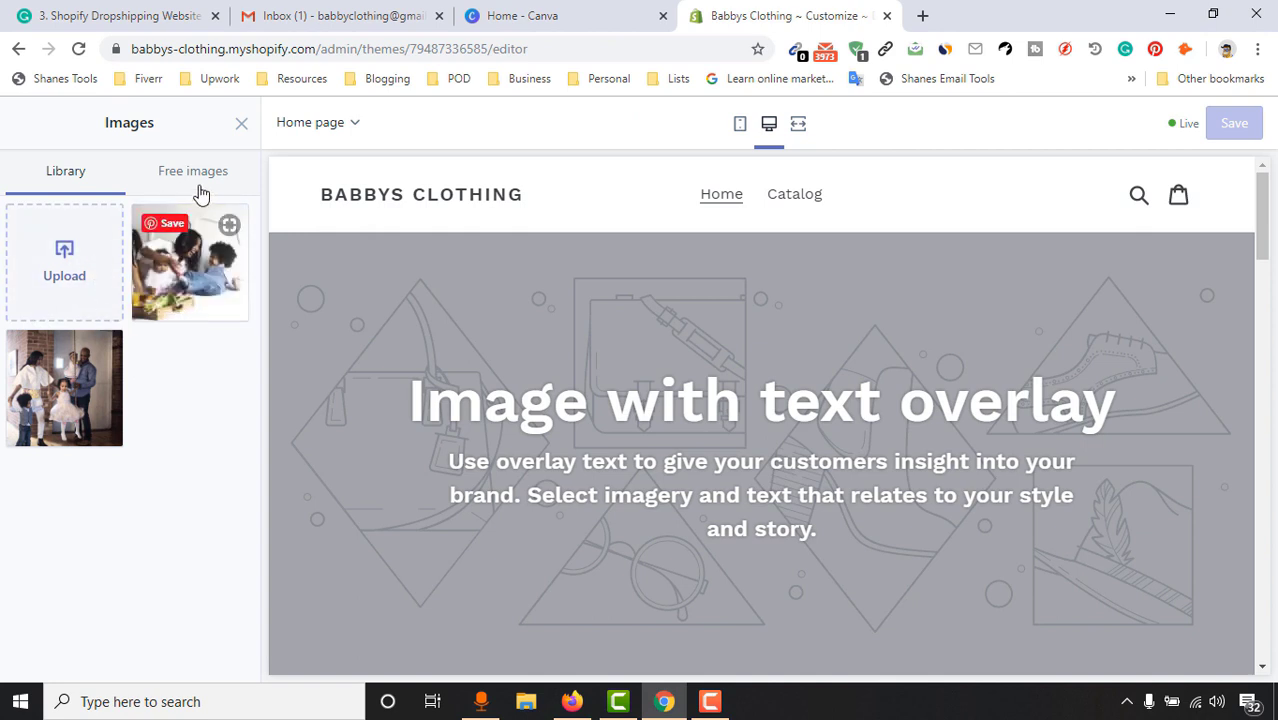
{"action": "left_click", "coordinate": [242, 126]}
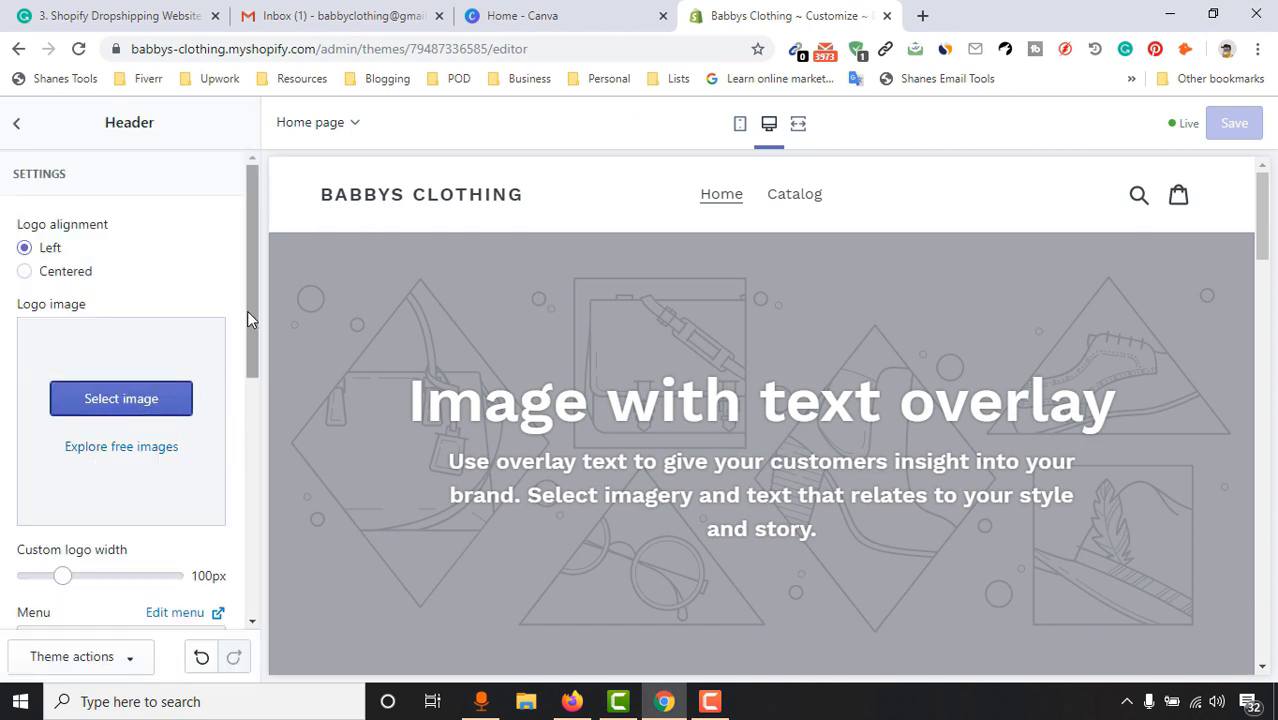
{"action": "left_click_drag", "start_coordinate": [247, 311], "coordinate": [240, 379]}
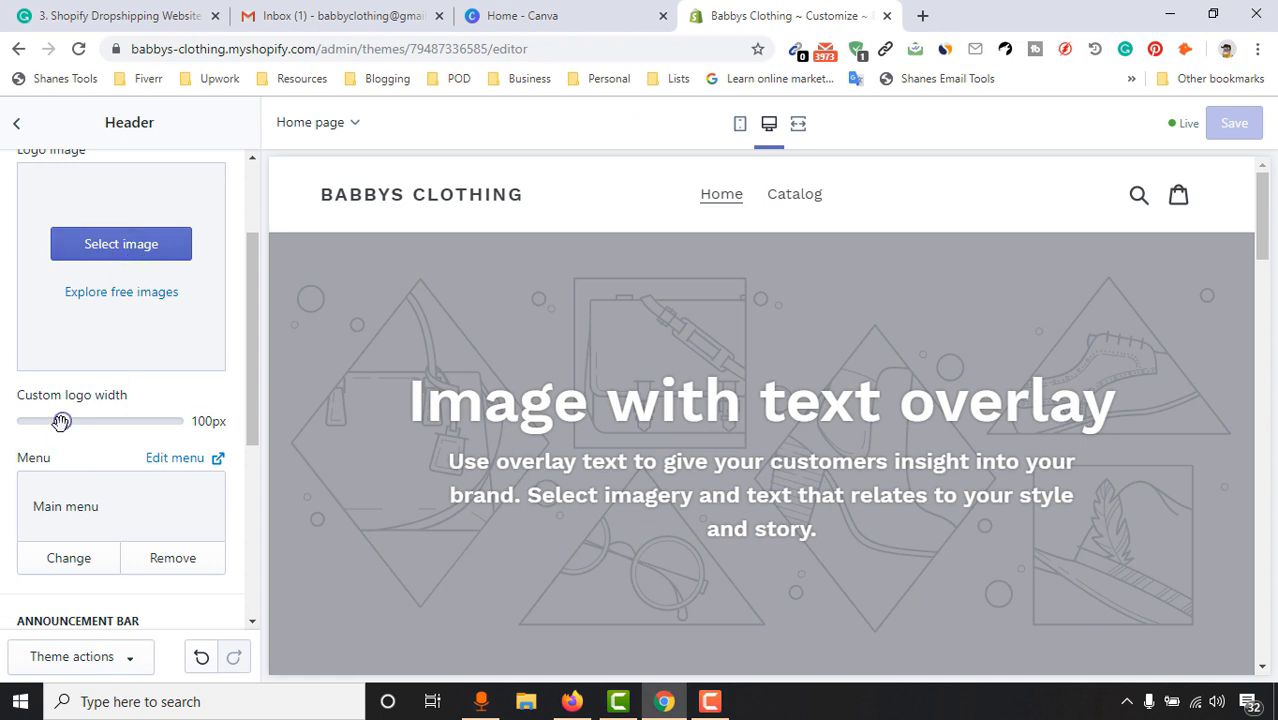
{"action": "mouse_move", "coordinate": [61, 421]}
{"action": "left_mouse_down"}
{"action": "mouse_move", "coordinate": [94, 421]}
{"action": "mouse_move", "coordinate": [62, 421]}
{"action": "left_mouse_up"}
{"action": "left_click_drag", "start_coordinate": [252, 382], "coordinate": [245, 445]}
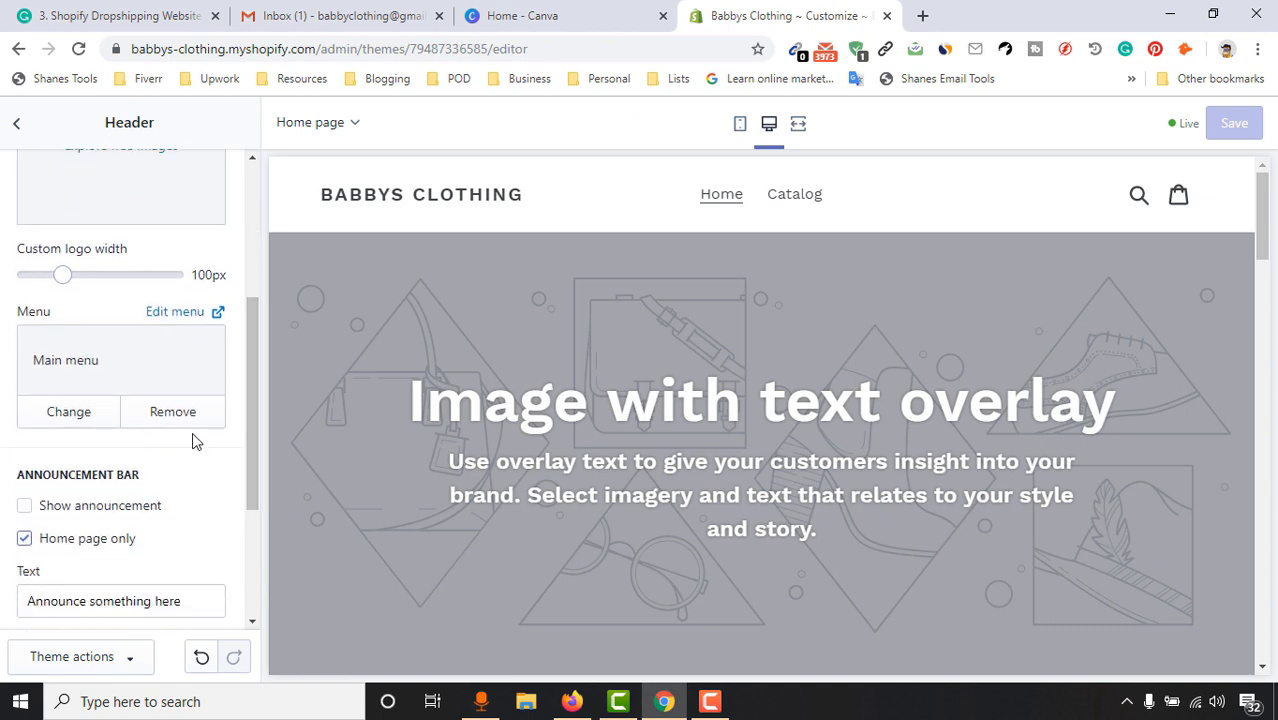
{"action": "left_click", "coordinate": [77, 416]}
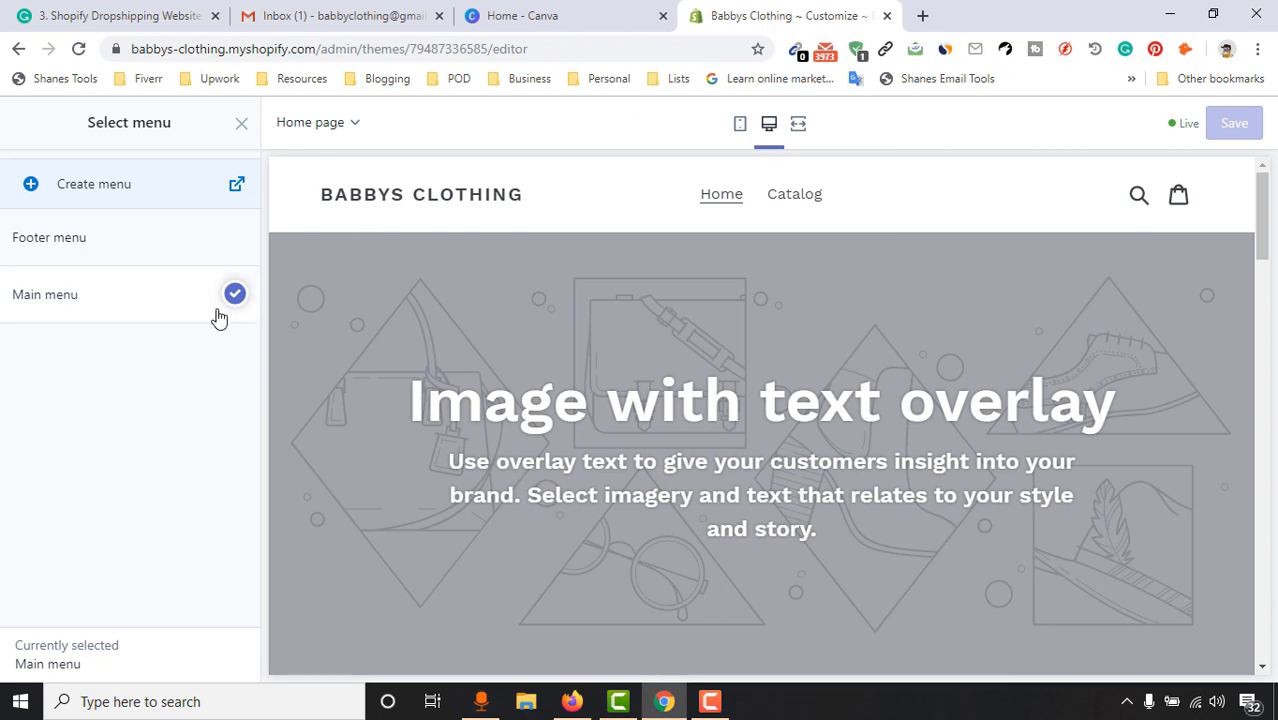
{"action": "left_click", "coordinate": [125, 252]}
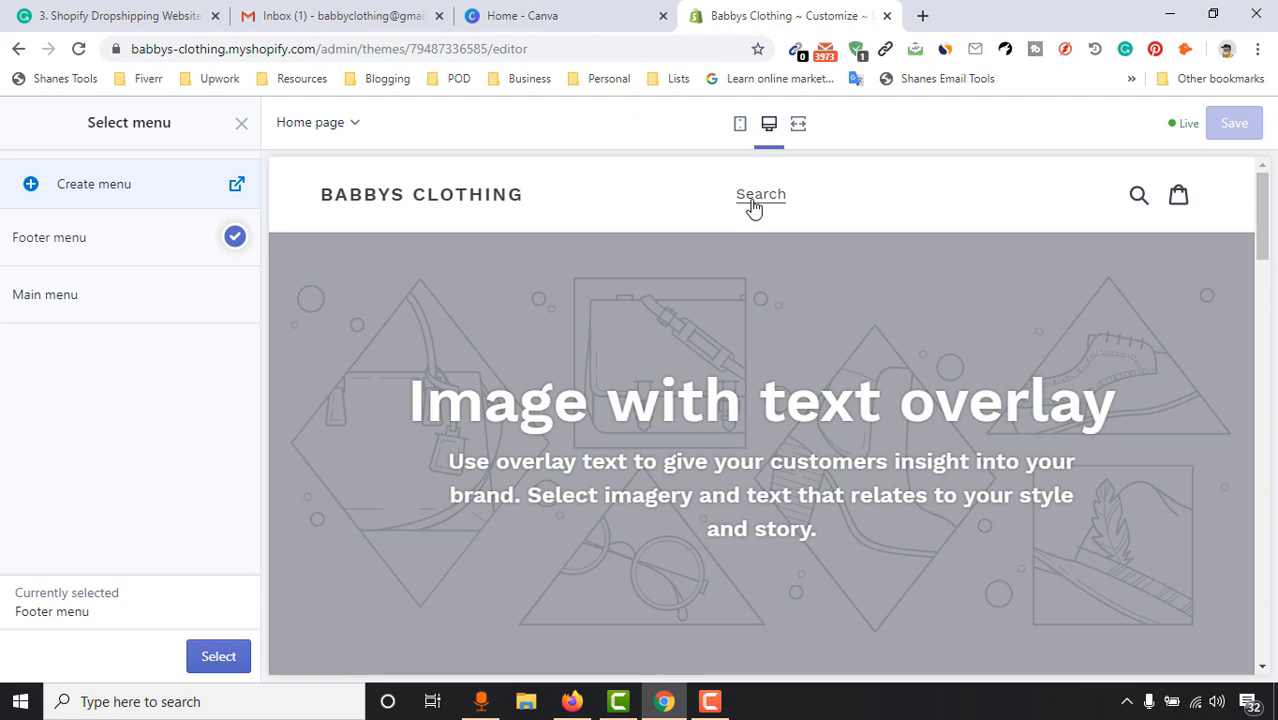
{"action": "left_click_drag", "start_coordinate": [1261, 288], "coordinate": [1262, 640]}
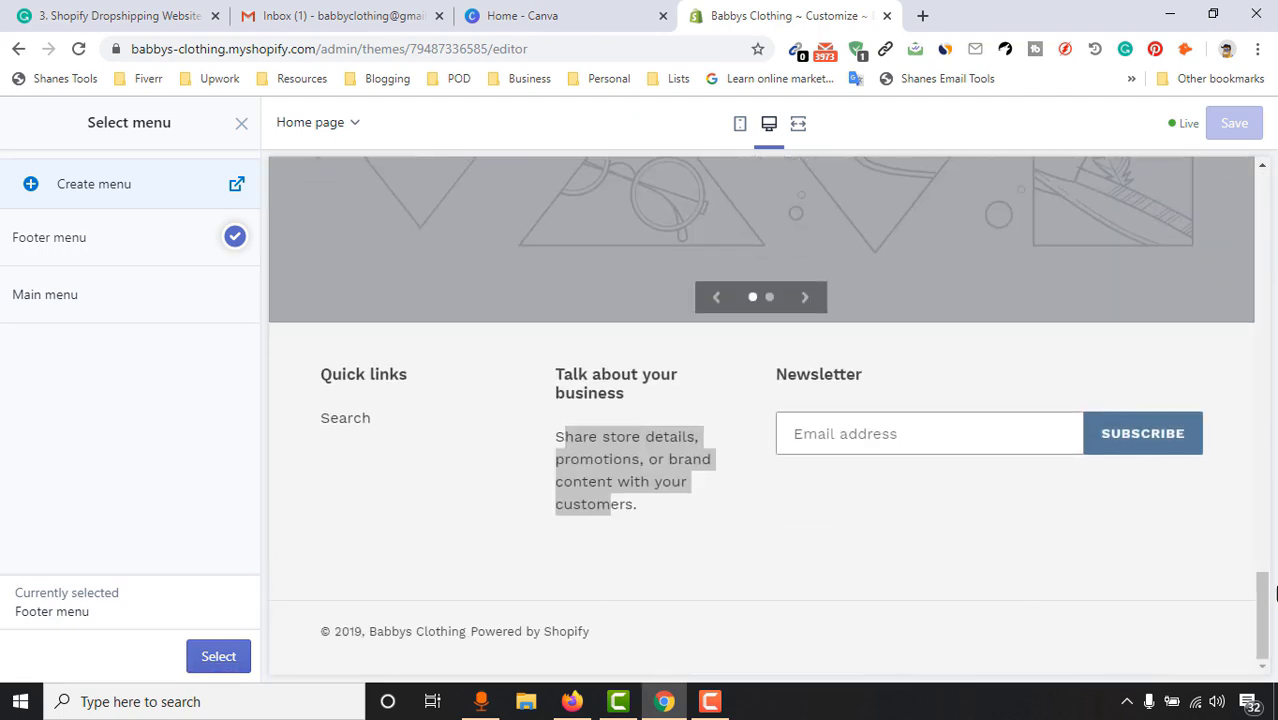
{"action": "left_click", "coordinate": [357, 490]}
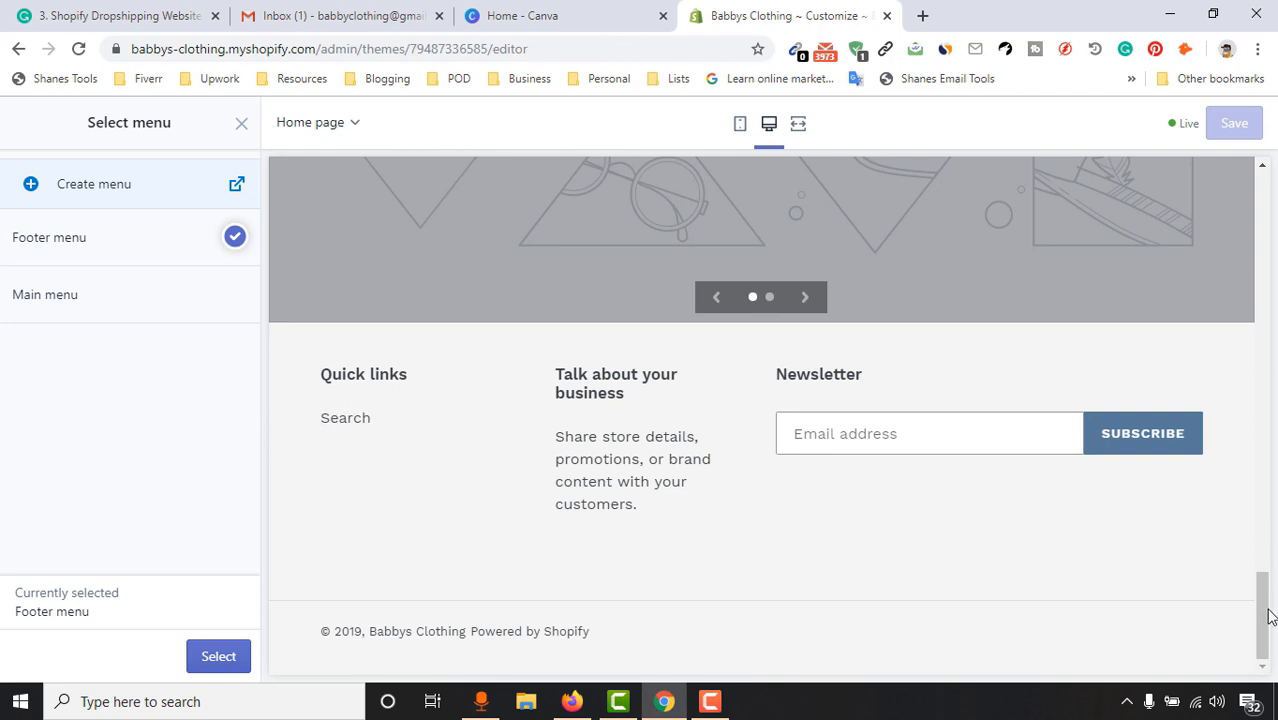
{"action": "left_click_drag", "start_coordinate": [1268, 617], "coordinate": [1263, 214]}
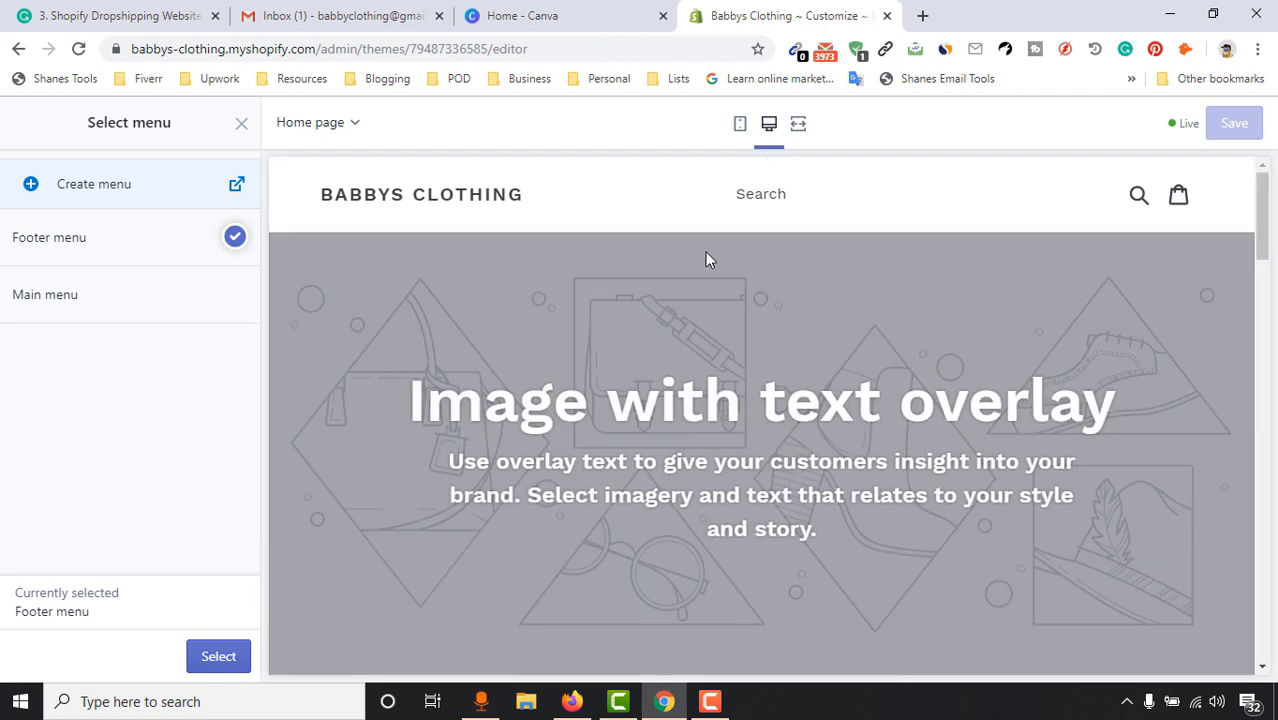
{"action": "left_click", "coordinate": [91, 313]}
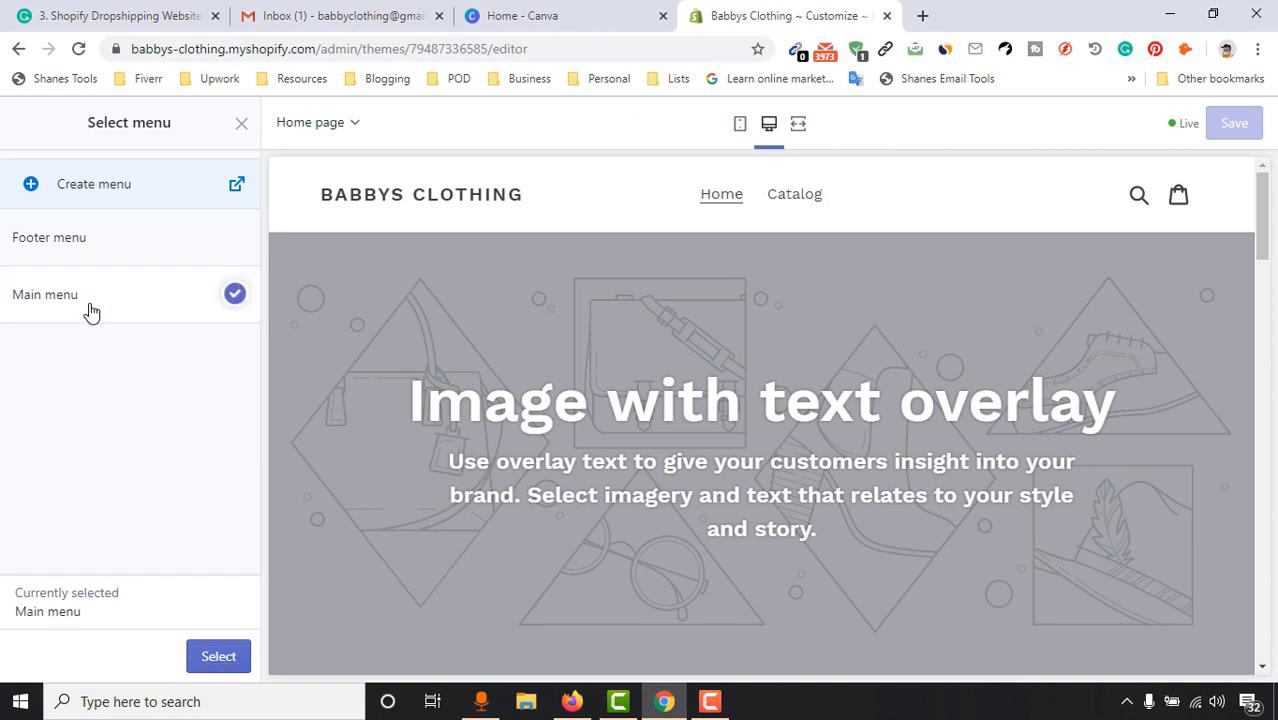
{"action": "left_click", "coordinate": [242, 661]}
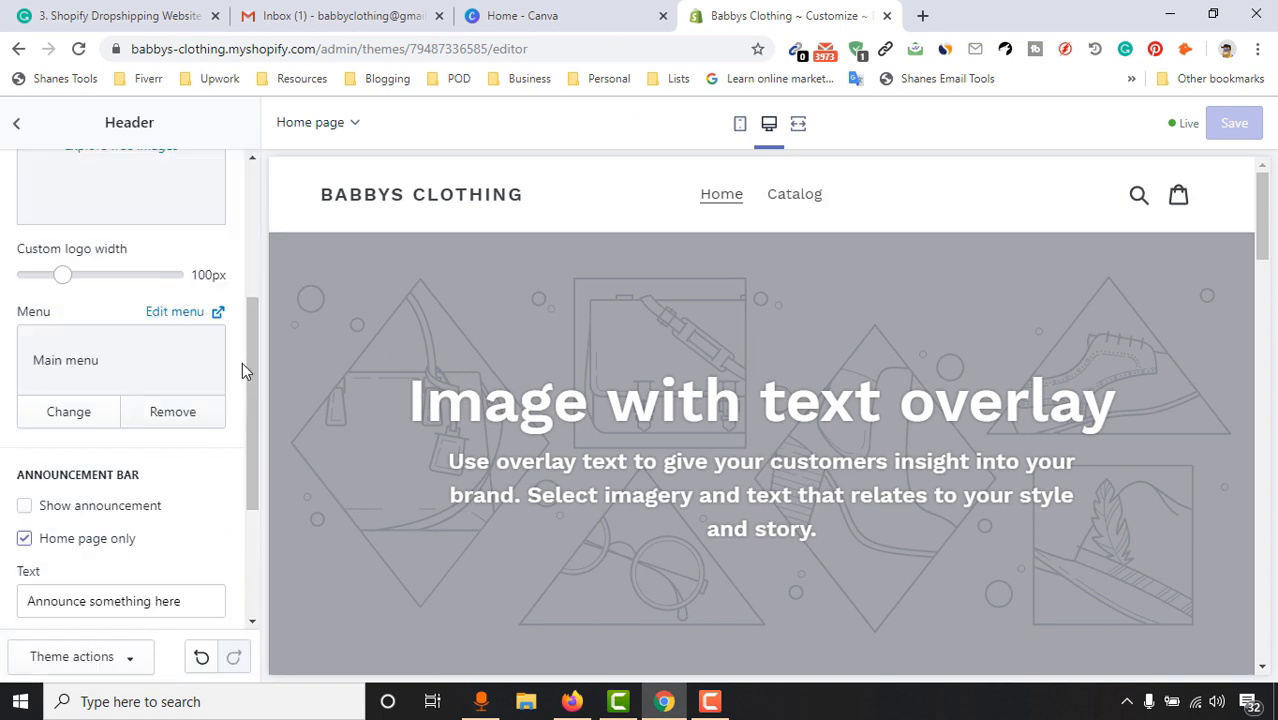
Turn on the announcement bar and replace its text with '50% On our New Coat'
{"action": "left_click_drag", "start_coordinate": [250, 341], "coordinate": [251, 454]}
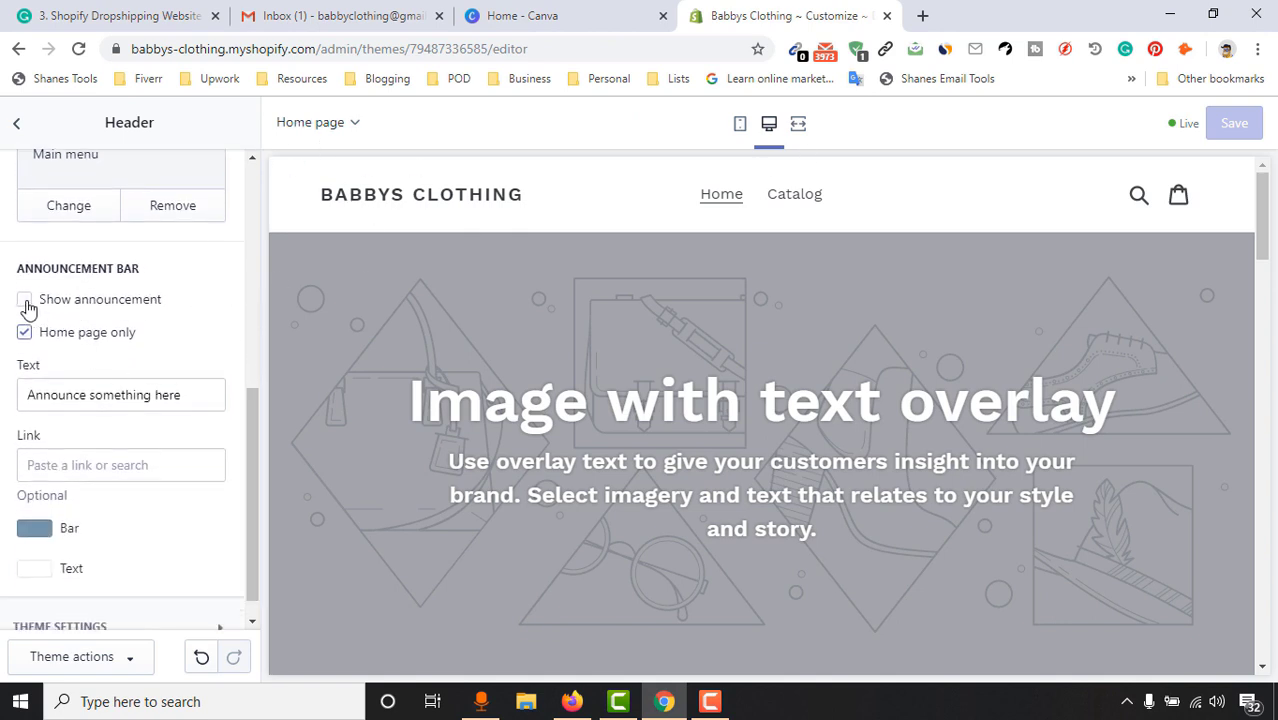
{"action": "left_click", "coordinate": [82, 311]}
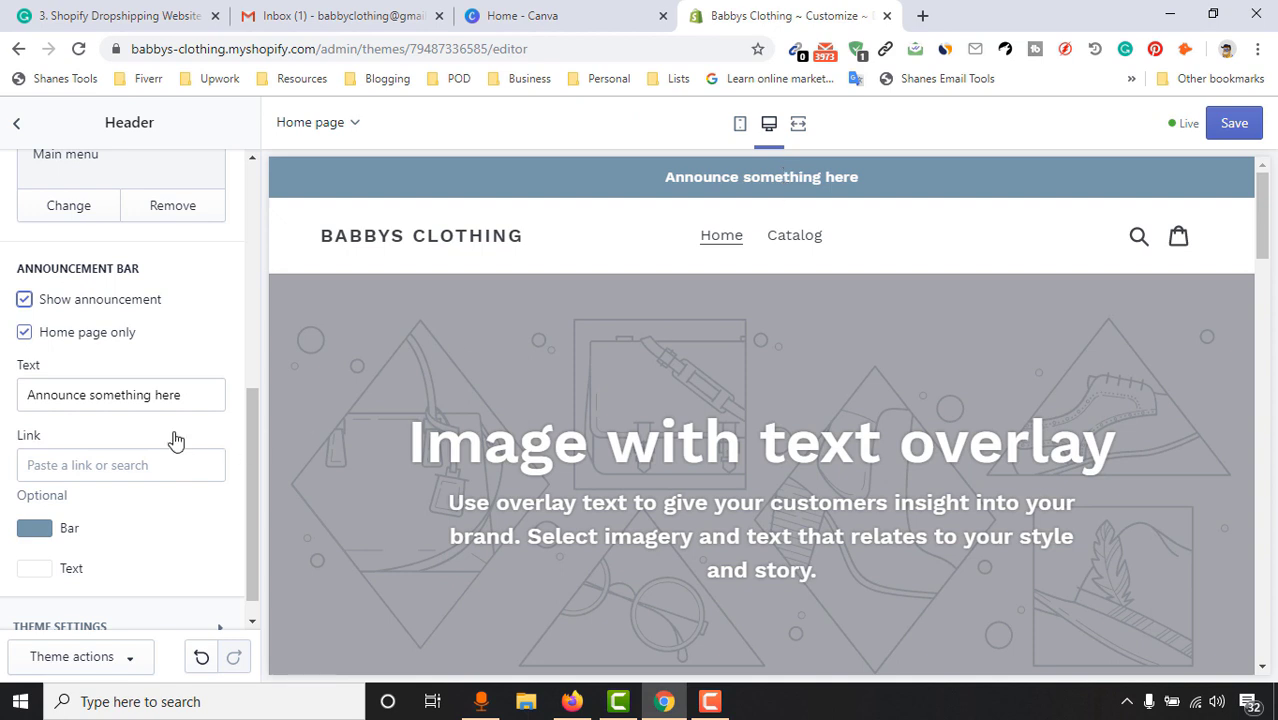
{"action": "left_click_drag", "start_coordinate": [194, 395], "coordinate": [27, 425]}
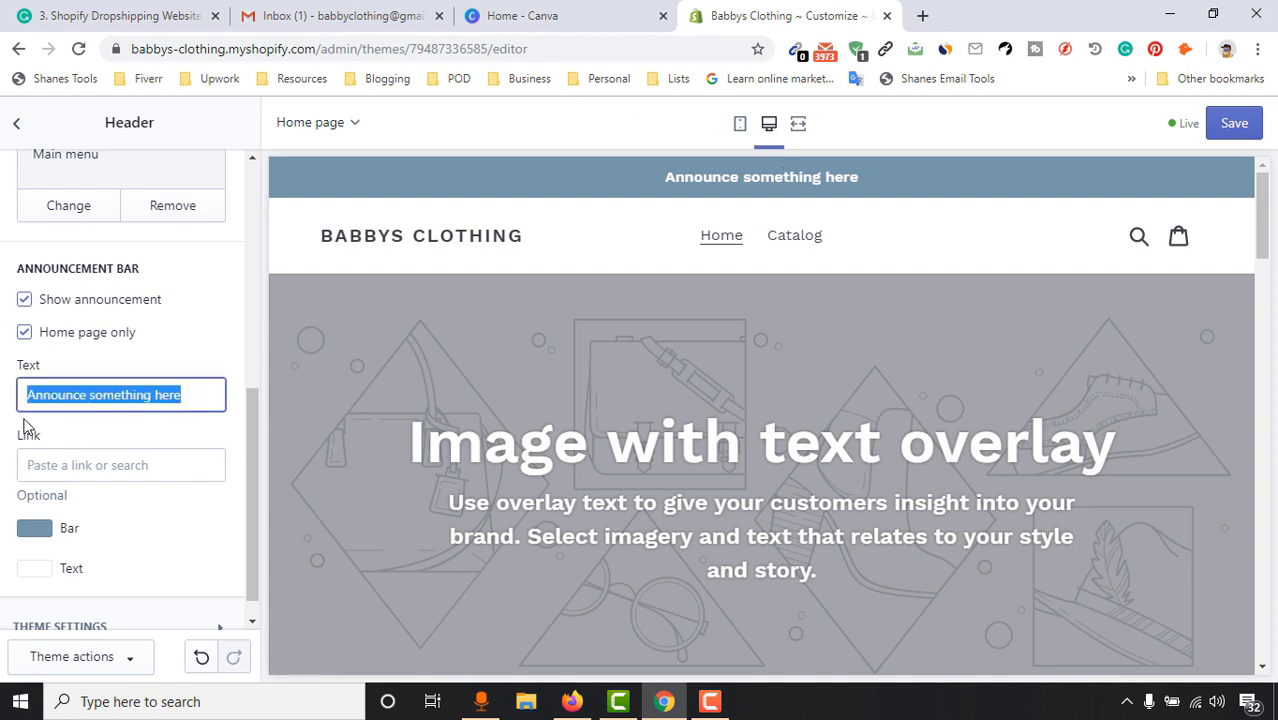
{"action": "key", "text": "BackSpace"}
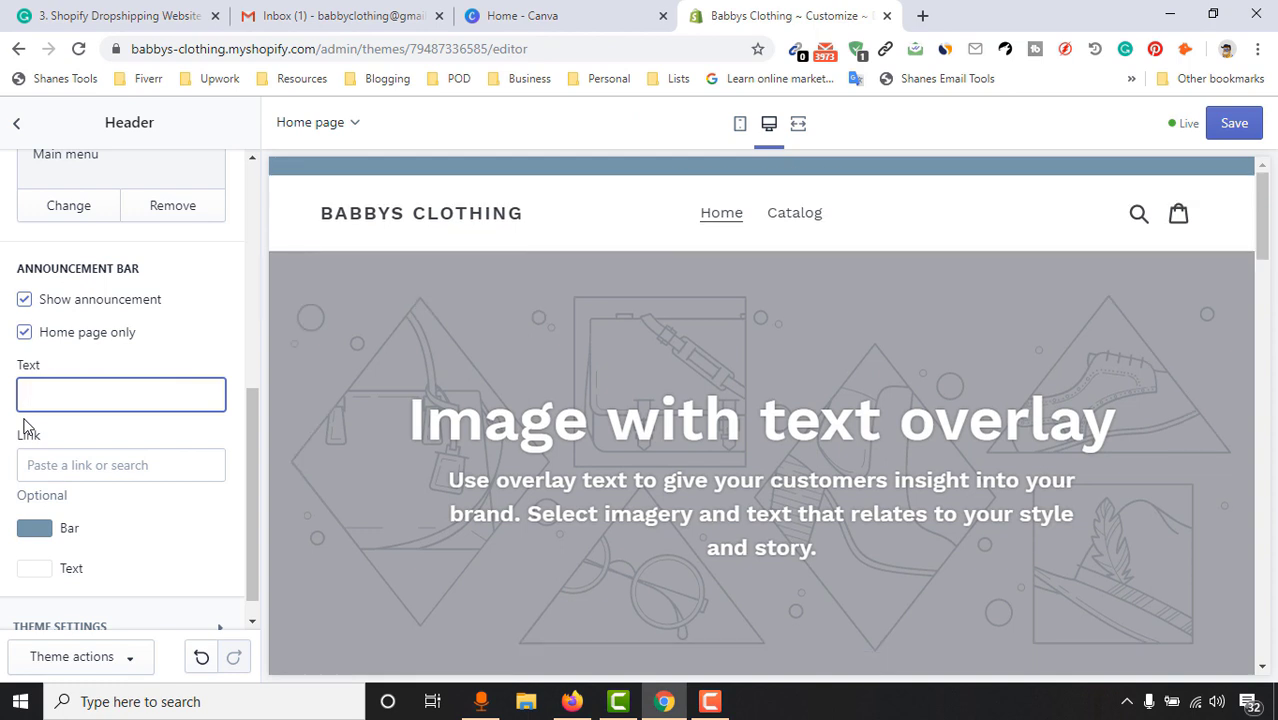
{"action": "type", "text": "50% On our New Coat"}
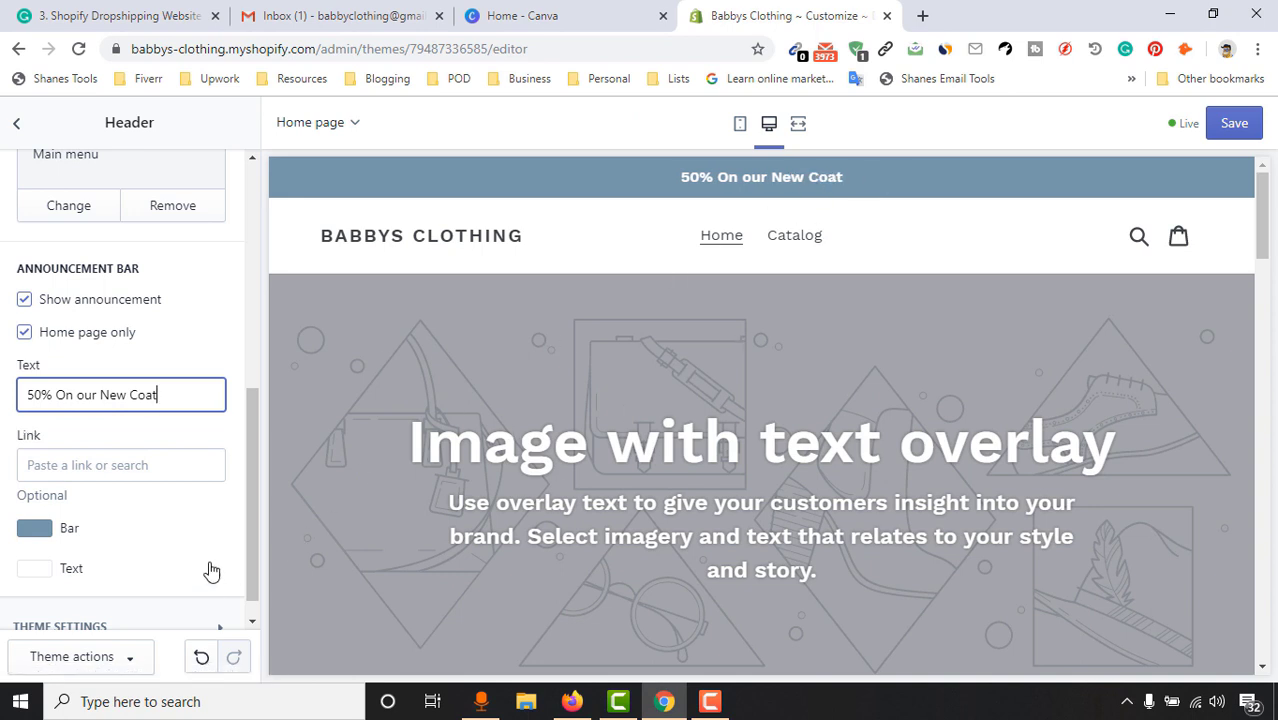
Link the announcement to Products > All Products
{"action": "left_click", "coordinate": [128, 466]}
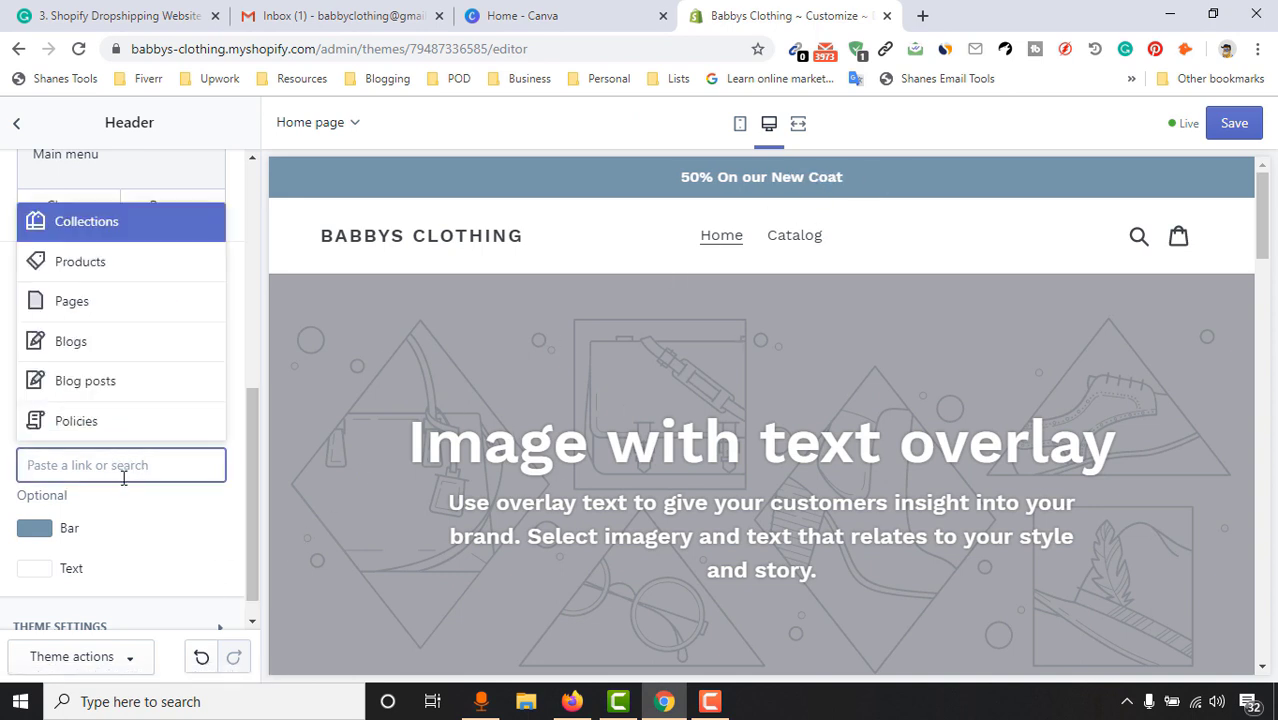
{"action": "left_click", "coordinate": [125, 268]}
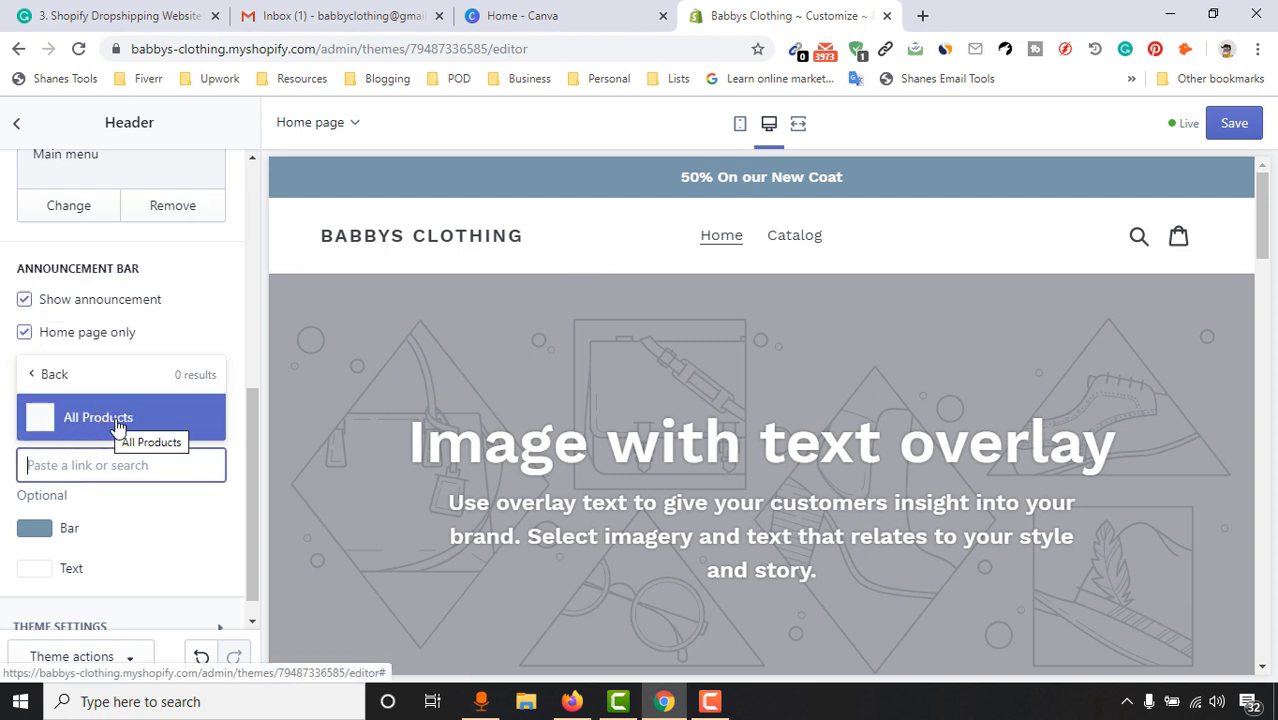
{"action": "left_click", "coordinate": [101, 422]}
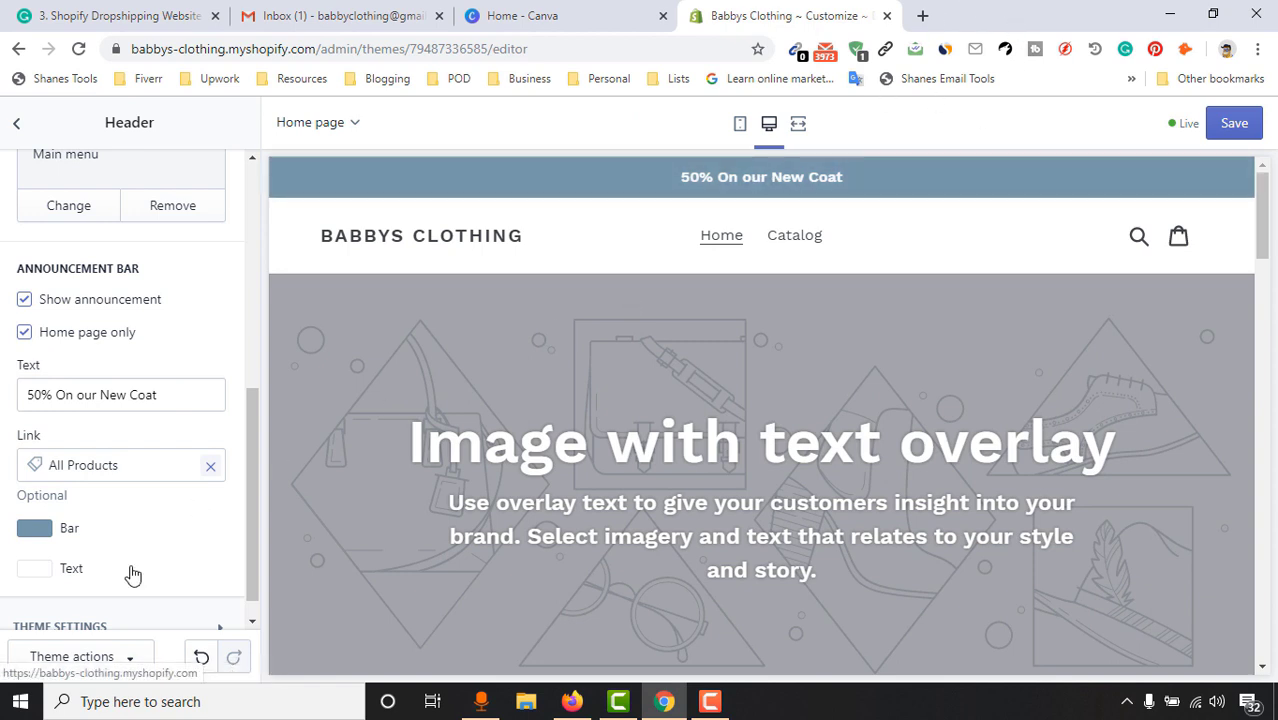
{"action": "scroll", "coordinate": [147, 537], "scroll_direction": "down", "scroll_amount": 1}
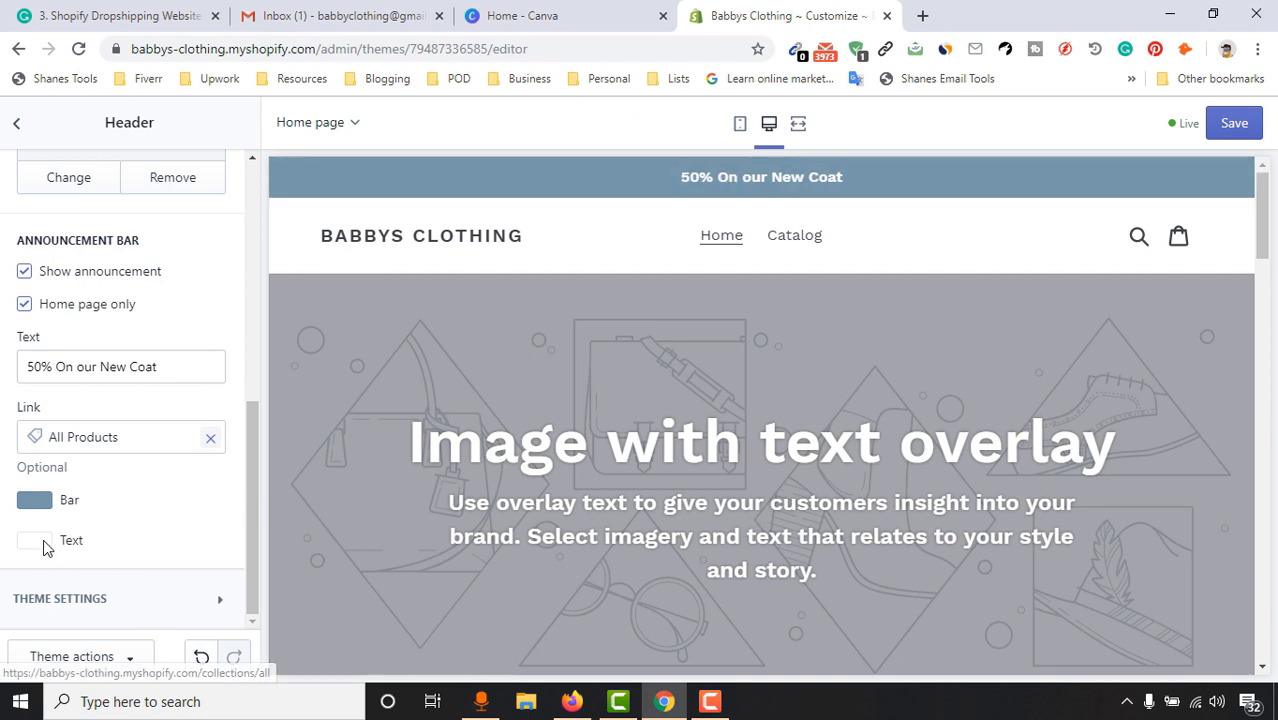
Make the announcement bar dark blue and its text colour near-black #121111
{"action": "left_click", "coordinate": [36, 500]}
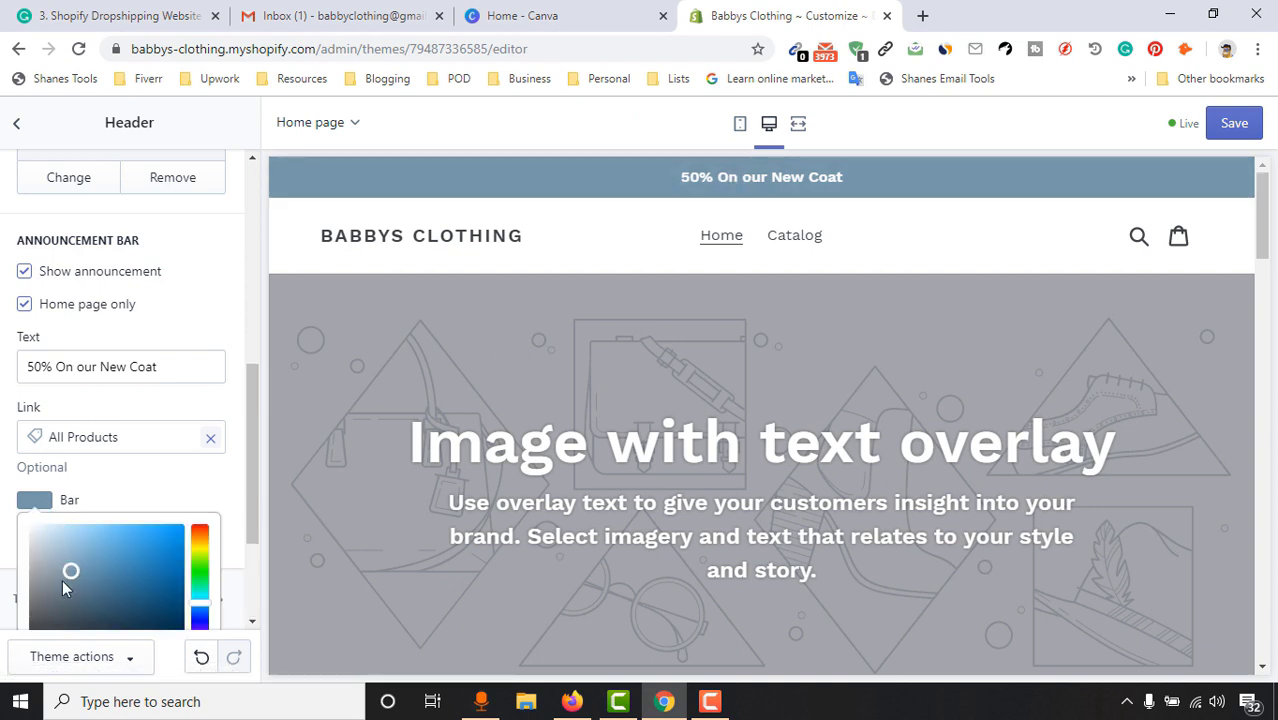
{"action": "left_click_drag", "start_coordinate": [72, 580], "coordinate": [153, 590]}
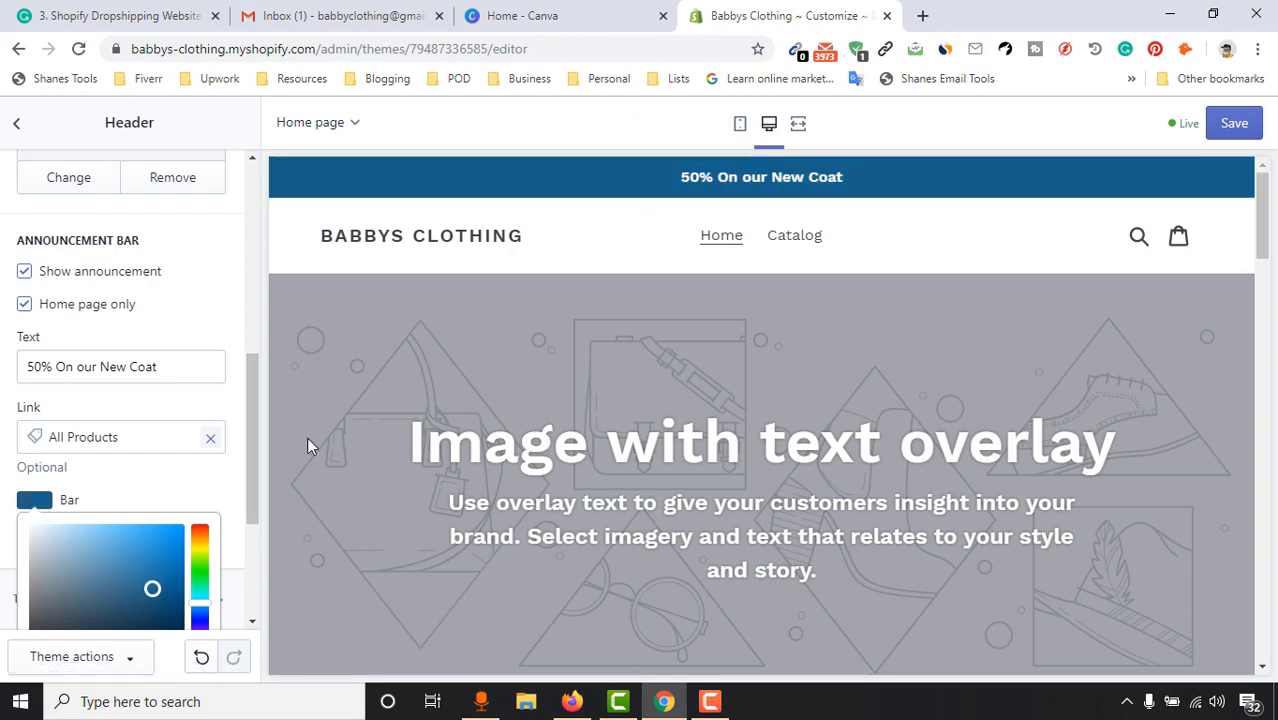
{"action": "left_click", "coordinate": [228, 485]}
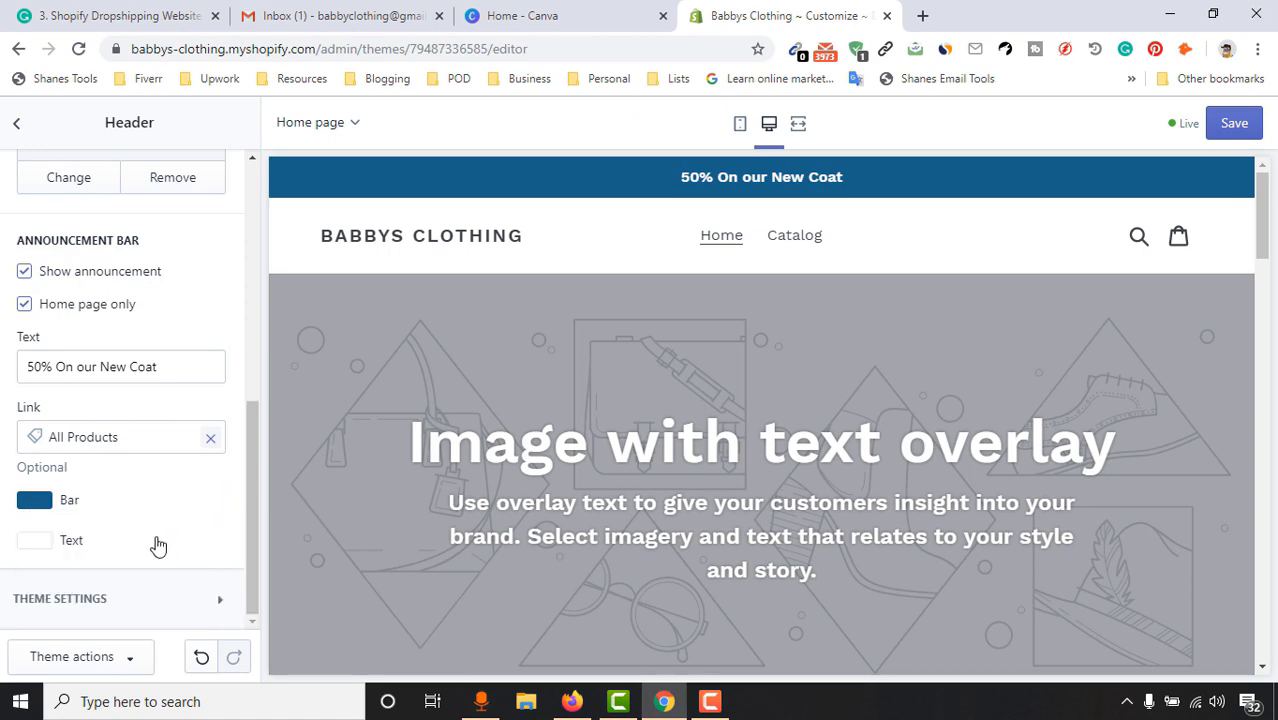
{"action": "left_click", "coordinate": [36, 540]}
{"action": "scroll", "coordinate": [160, 496], "scroll_direction": "down", "scroll_amount": 3}
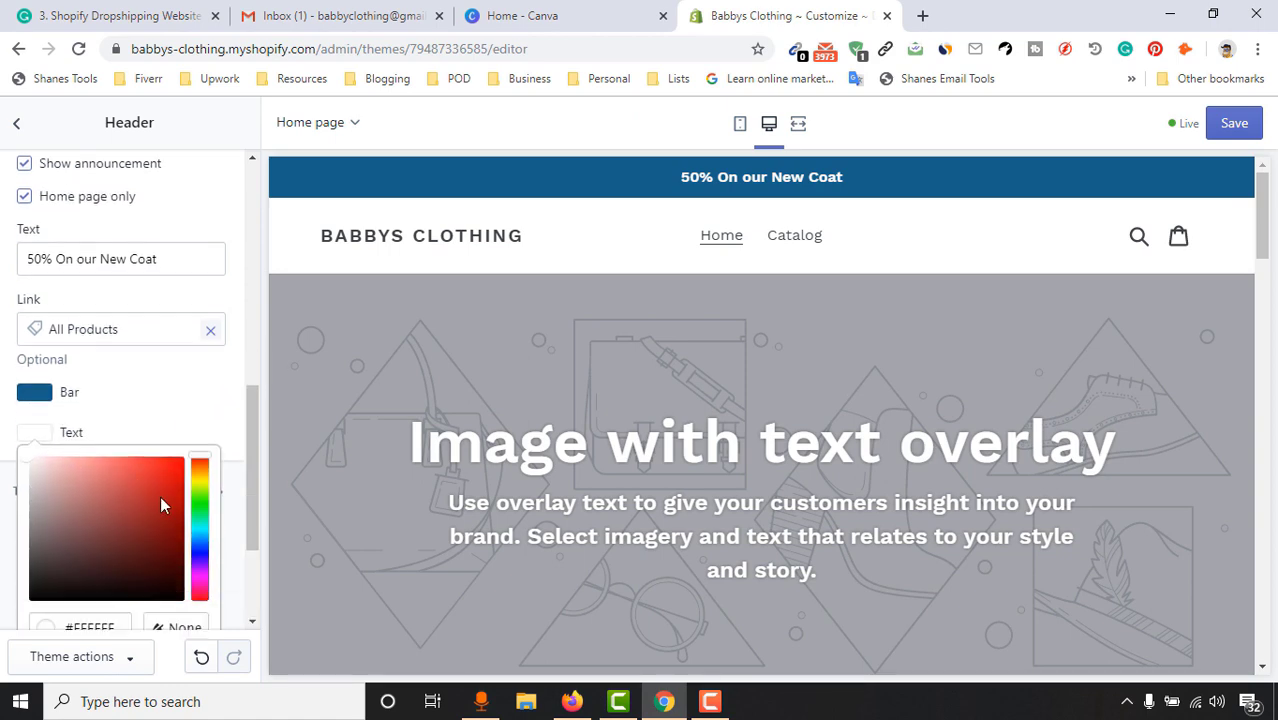
{"action": "left_click", "coordinate": [40, 510]}
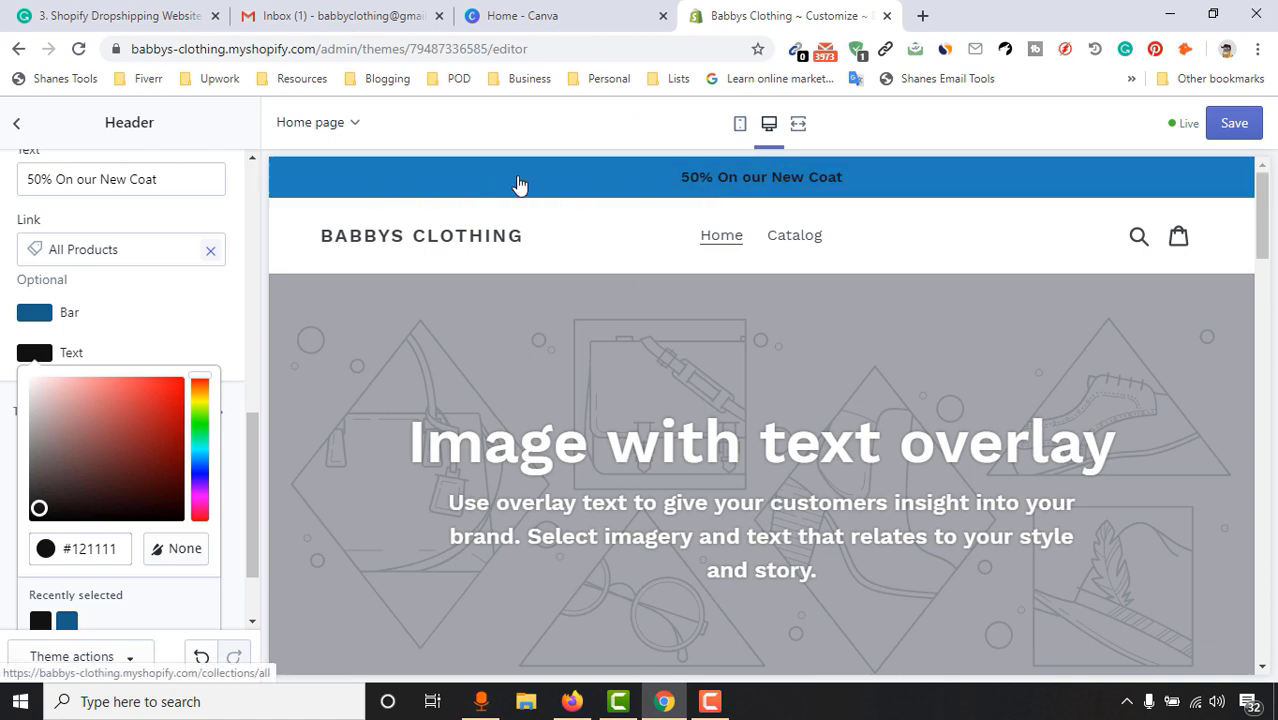
{"action": "left_click", "coordinate": [127, 325]}
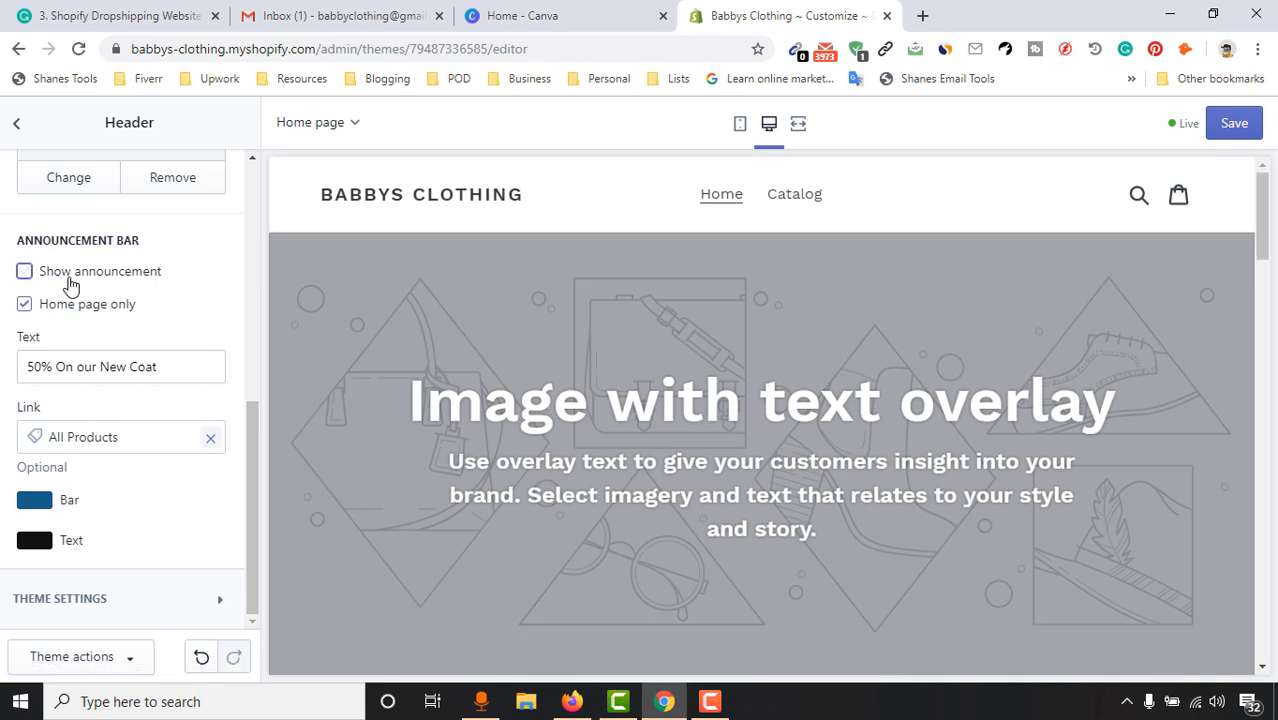
Open the Main menu in its own tab to see its Home and Catalog items
{"action": "scroll", "coordinate": [290, 545], "scroll_direction": "down", "scroll_amount": 3}
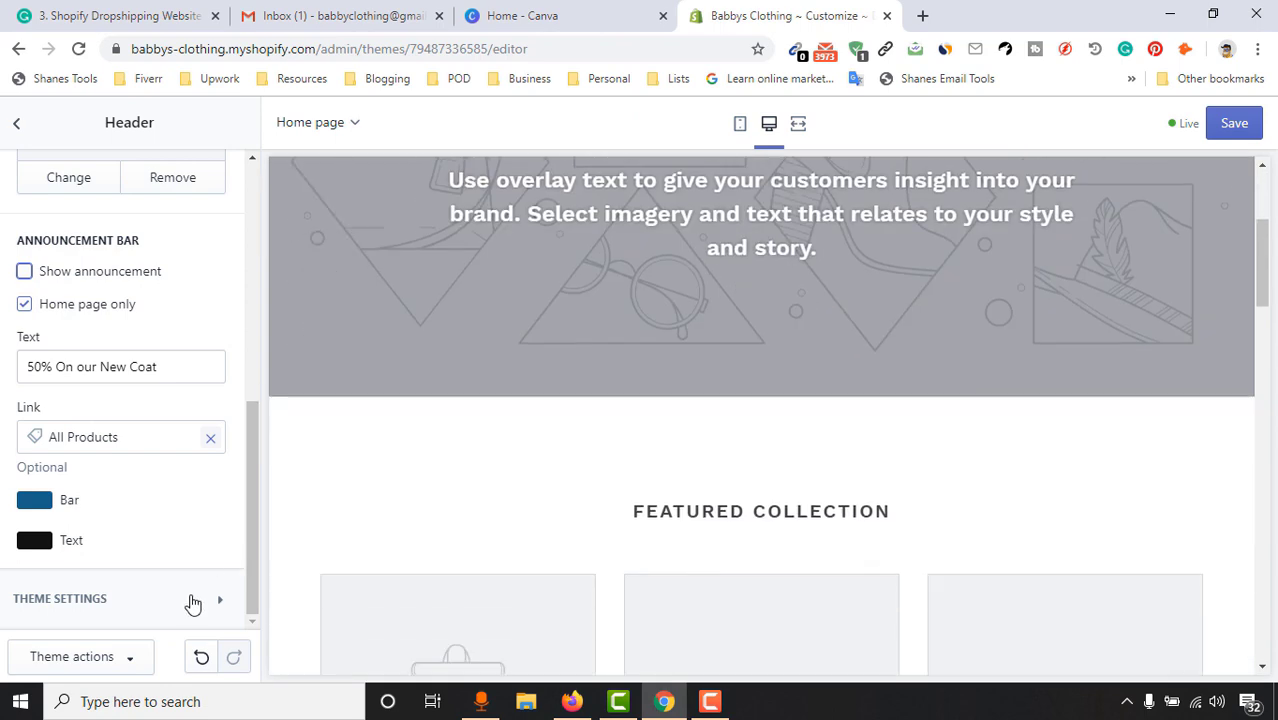
{"action": "scroll", "coordinate": [257, 522], "scroll_direction": "up", "scroll_amount": 1}
{"action": "scroll", "coordinate": [681, 342], "scroll_direction": "up", "scroll_amount": 3}
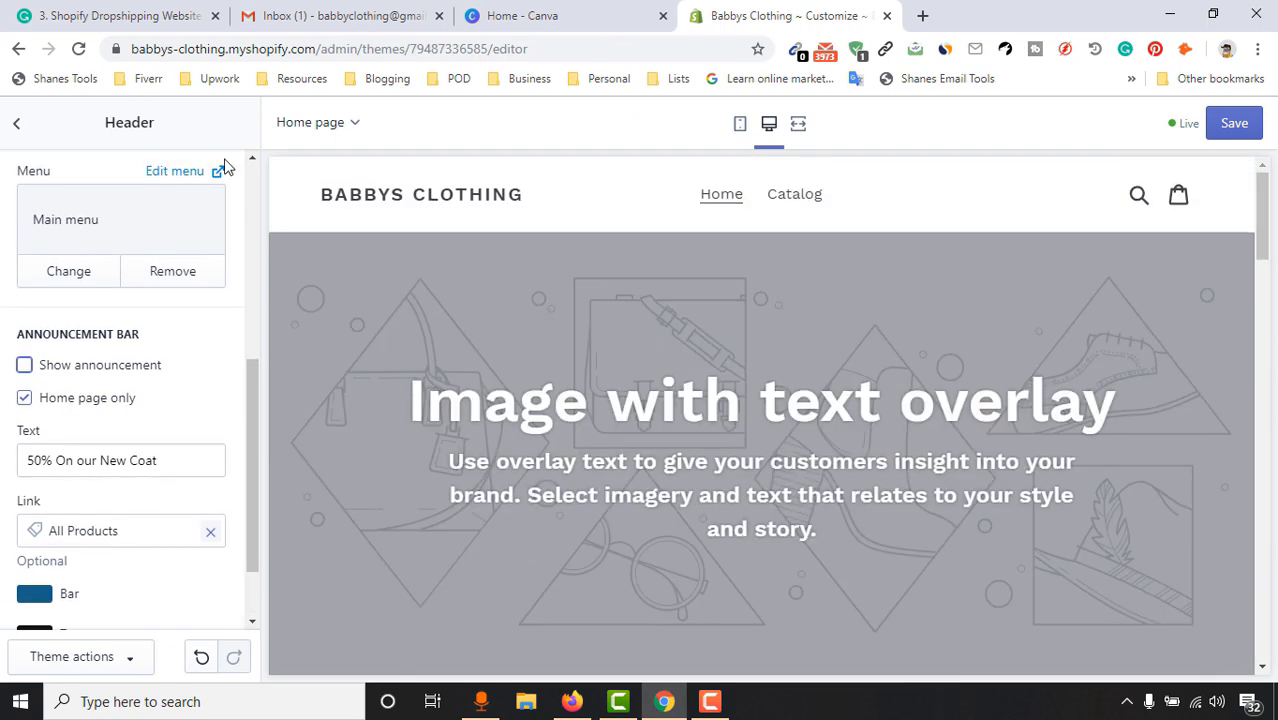
{"action": "left_click", "coordinate": [175, 173]}
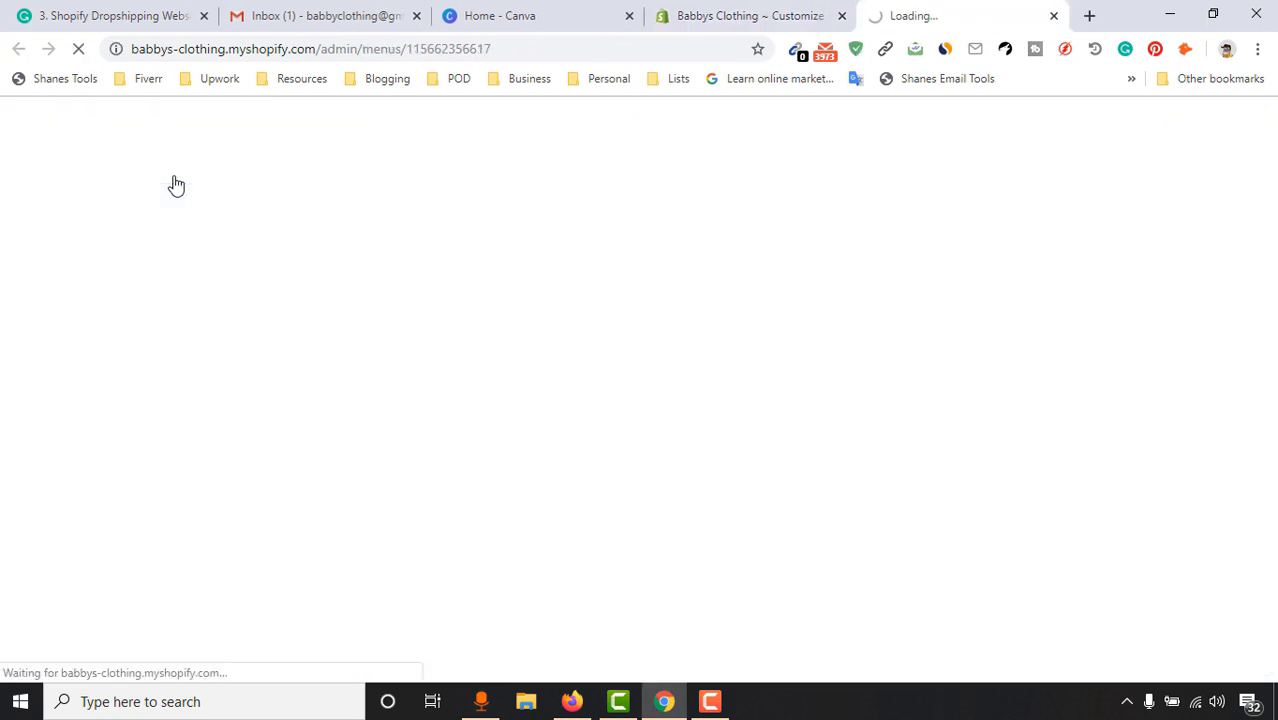
{"action": "left_click", "coordinate": [750, 18]}
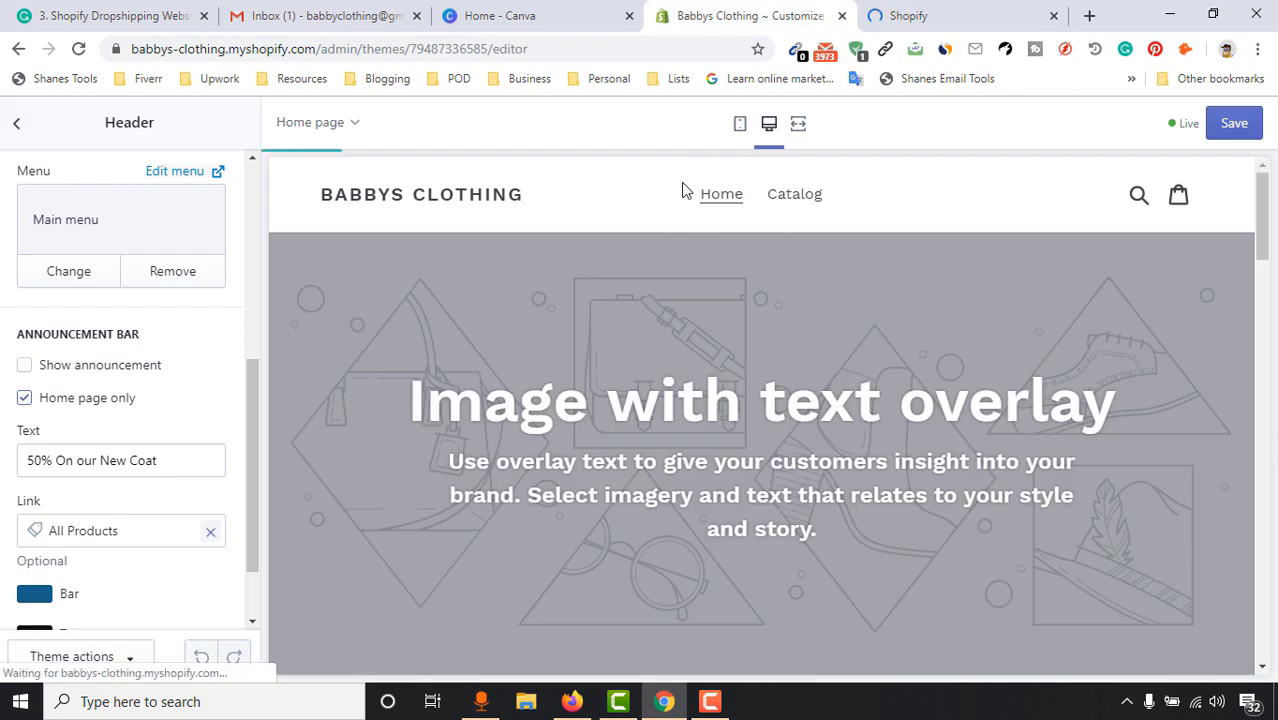
{"action": "left_click", "coordinate": [942, 12]}
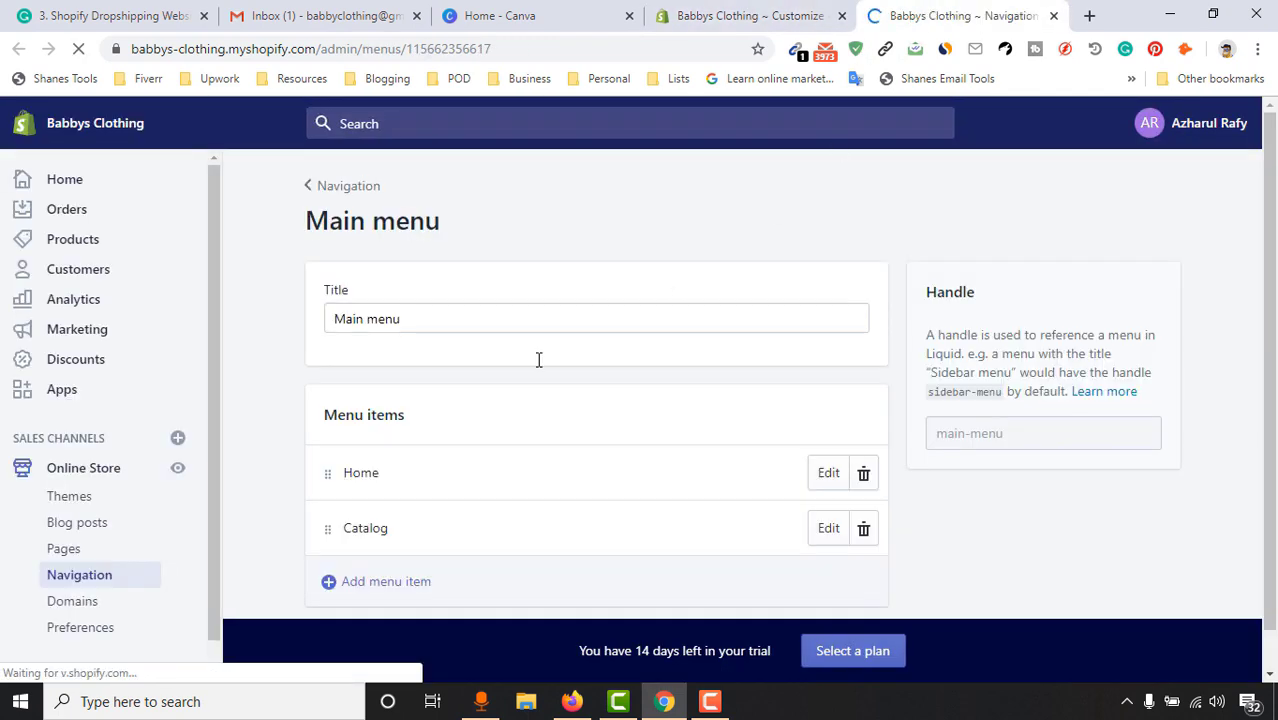
{"action": "scroll", "coordinate": [536, 360], "scroll_direction": "down", "scroll_amount": 1}
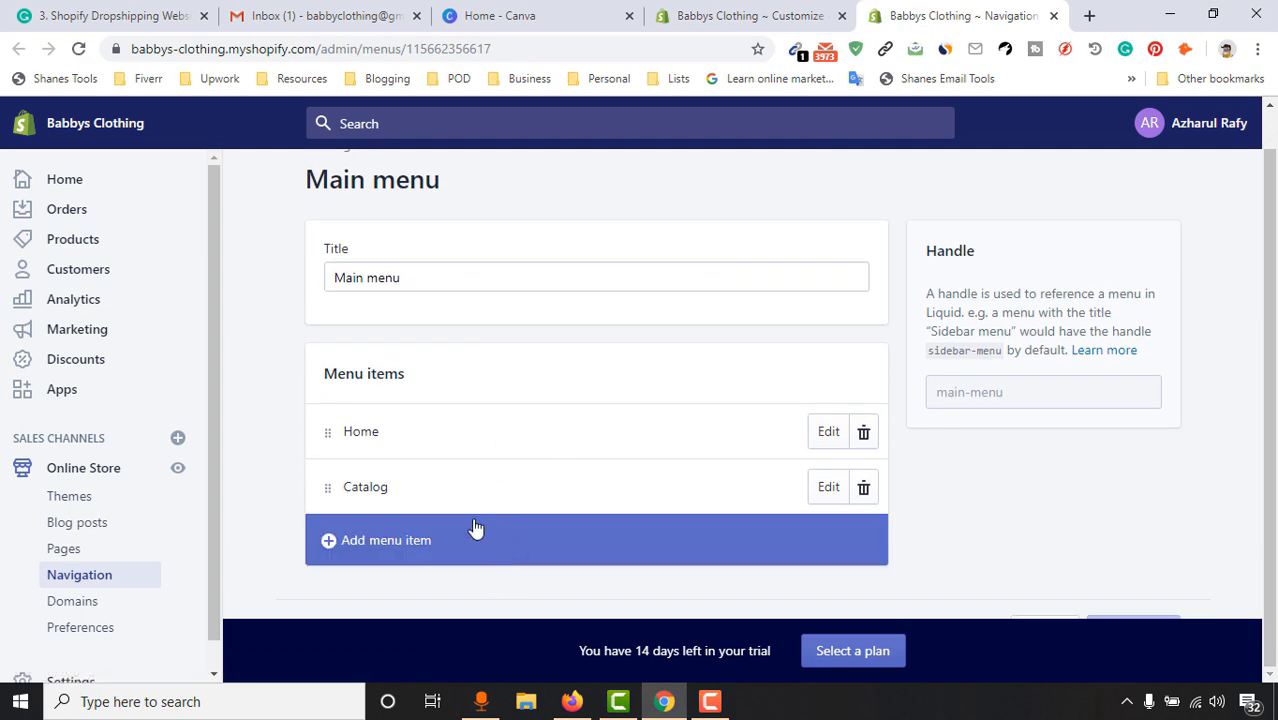
{"action": "left_click", "coordinate": [748, 15]}
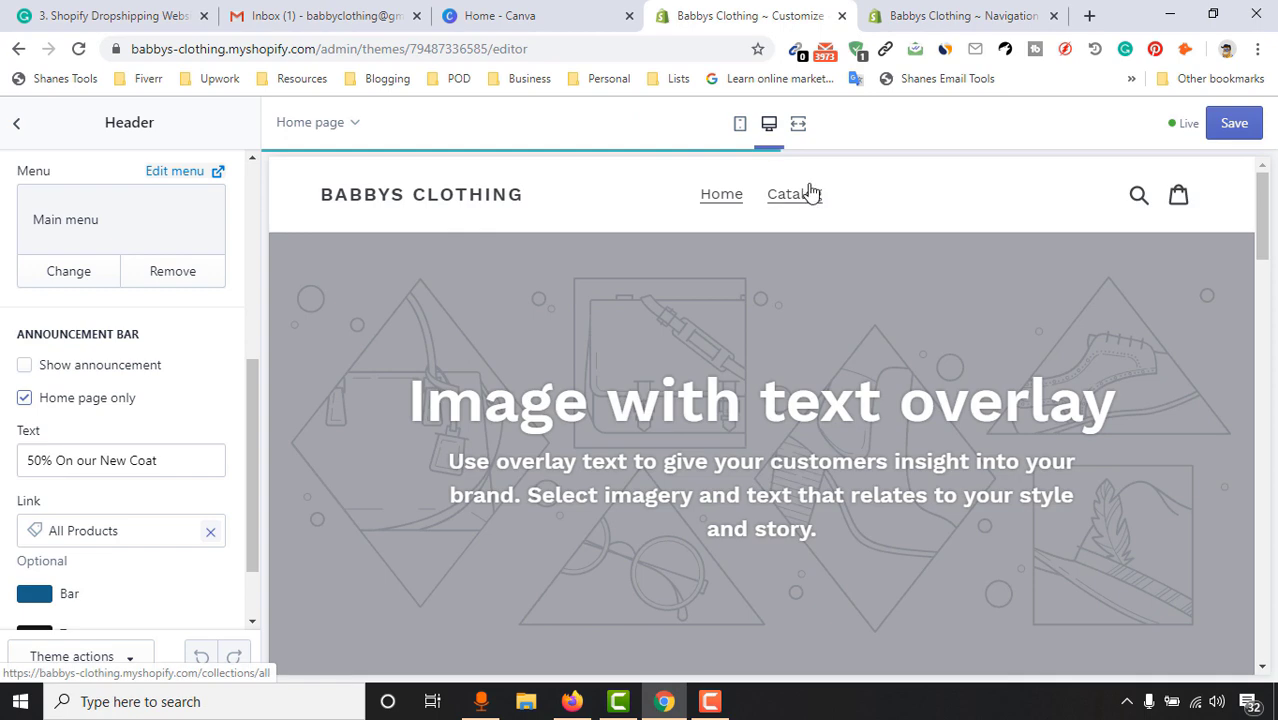
{"action": "left_click", "coordinate": [938, 12]}
{"action": "left_click", "coordinate": [760, 15]}
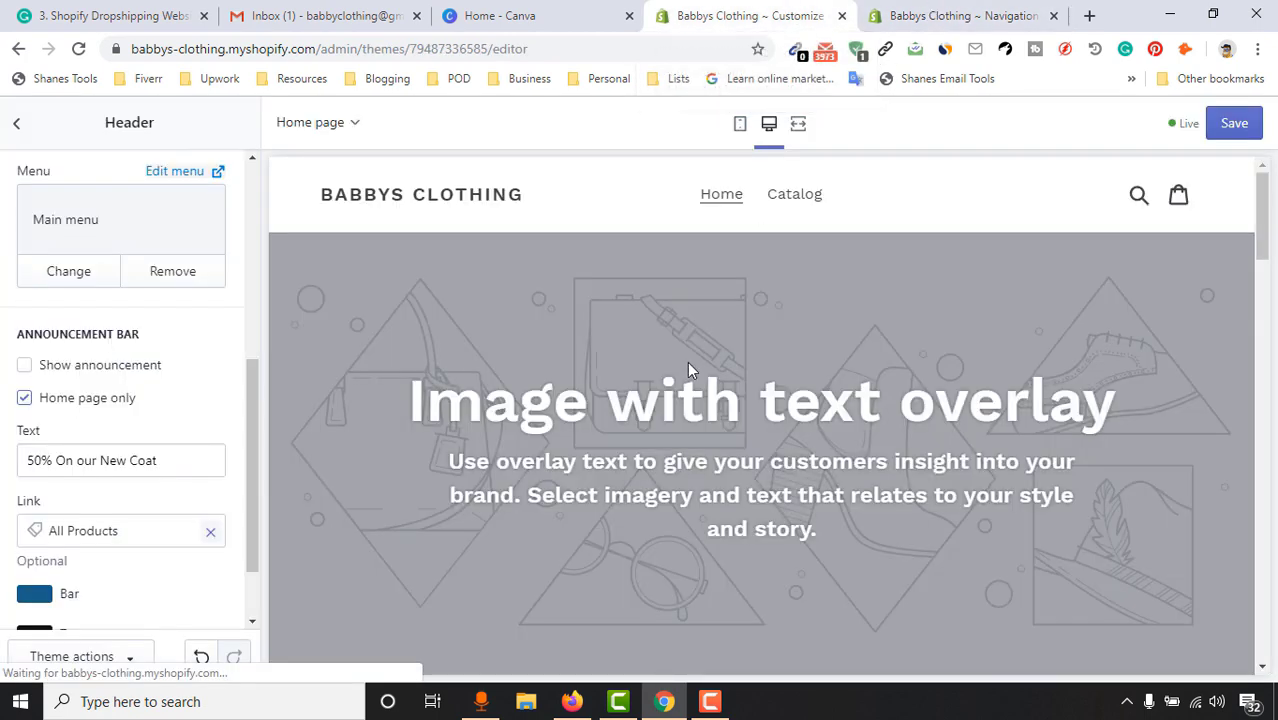
{"action": "left_click", "coordinate": [893, 11]}
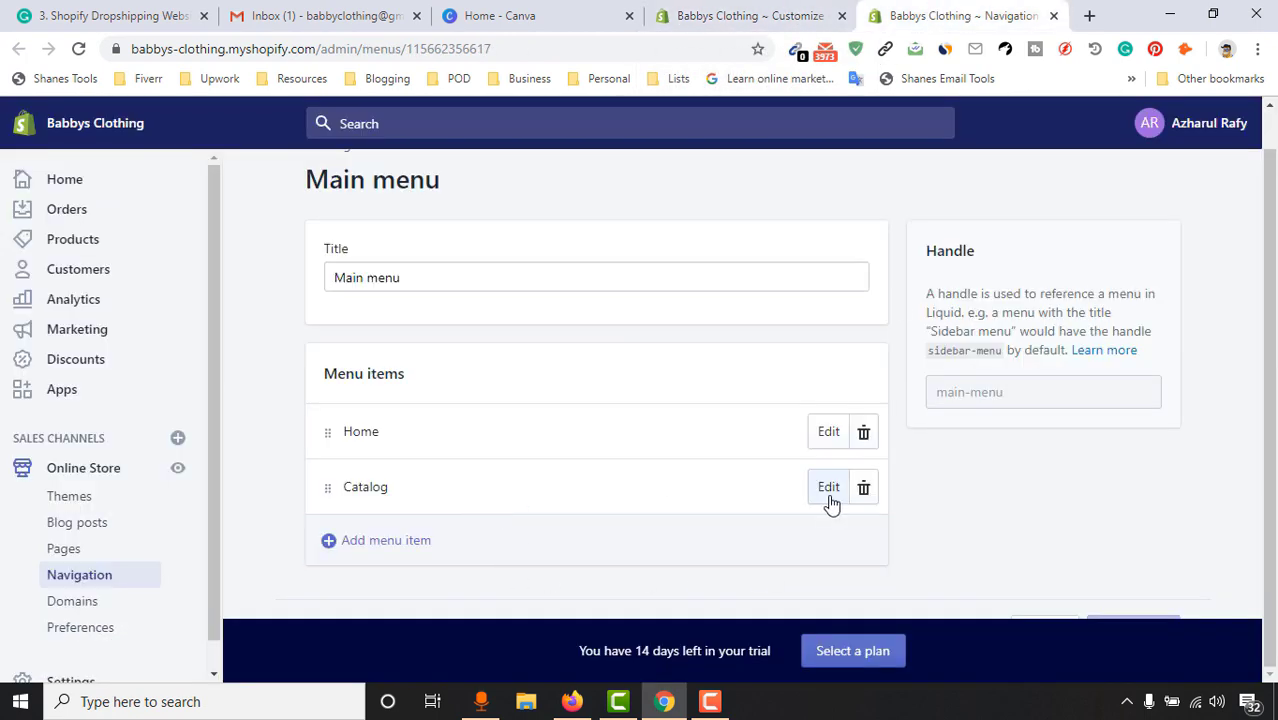
Rename the Catalog menu item to 'Shop' and save the Main menu
{"action": "left_click", "coordinate": [826, 494]}
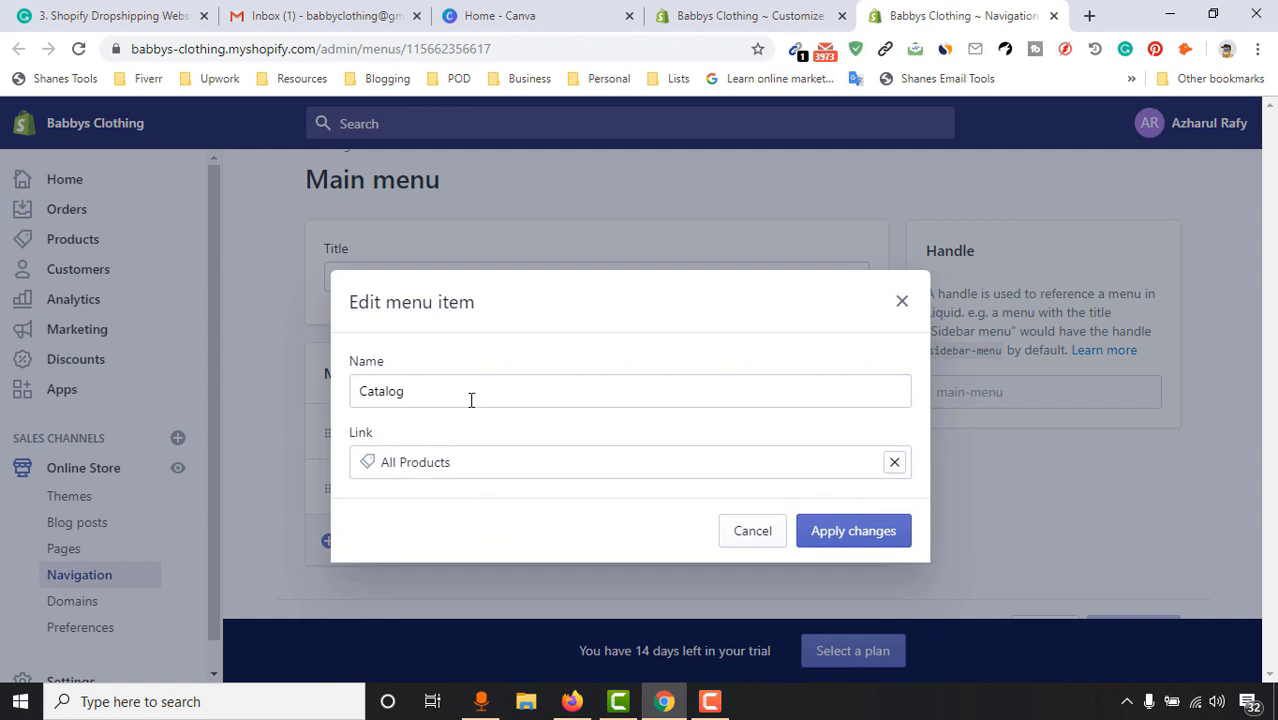
{"action": "left_click_drag", "start_coordinate": [471, 400], "coordinate": [357, 407]}
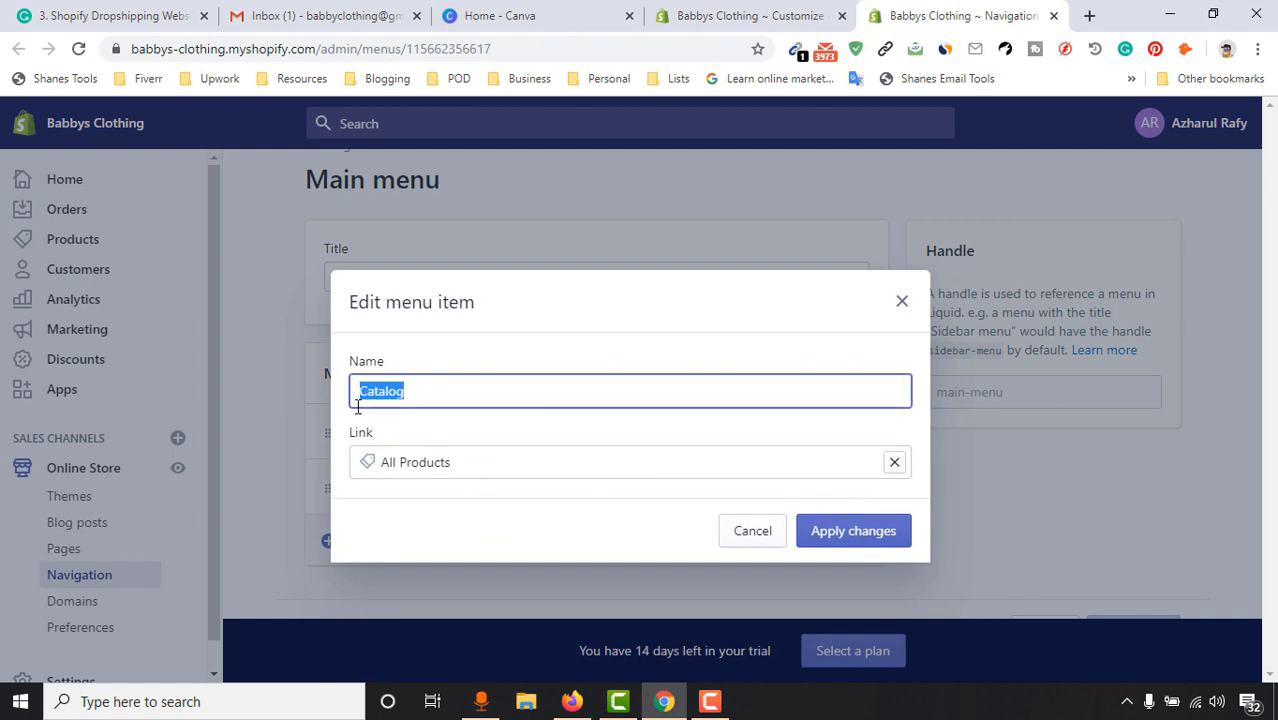
{"action": "type", "text": "SHOP"}
{"action": "double_click", "coordinate": [361, 394]}
{"action": "type", "text": "Shop"}
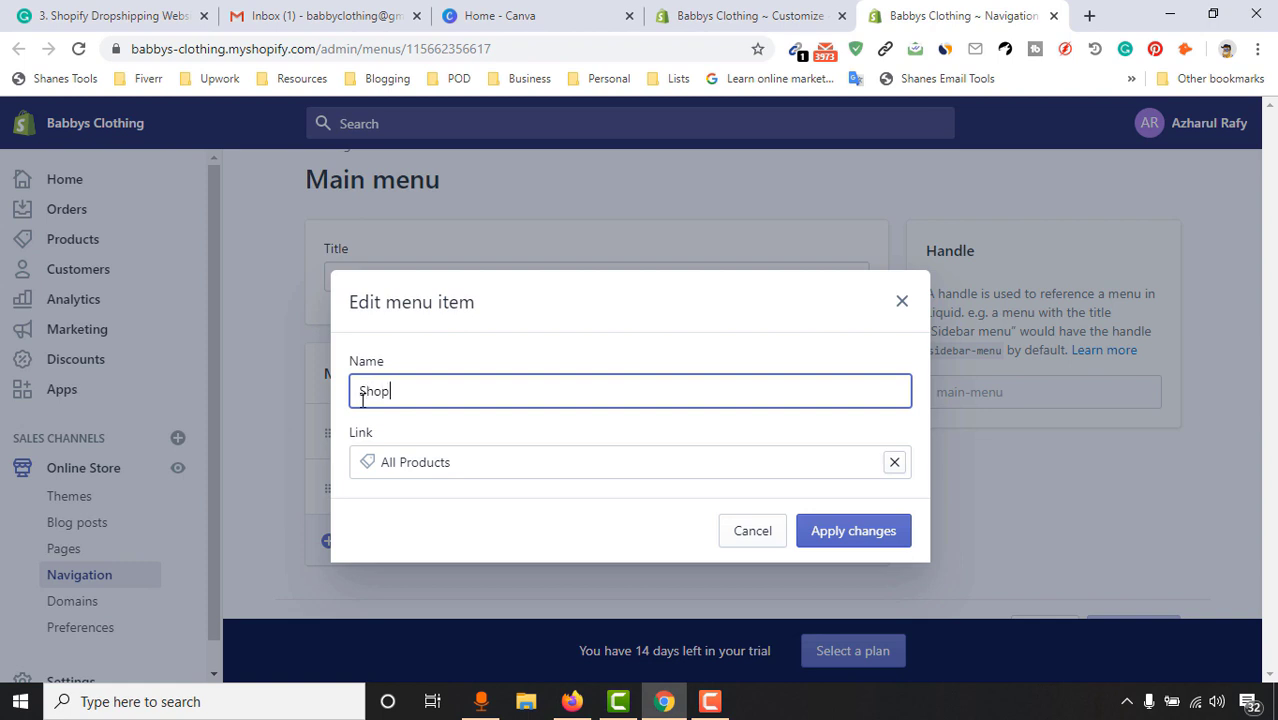
{"action": "left_click", "coordinate": [839, 541]}
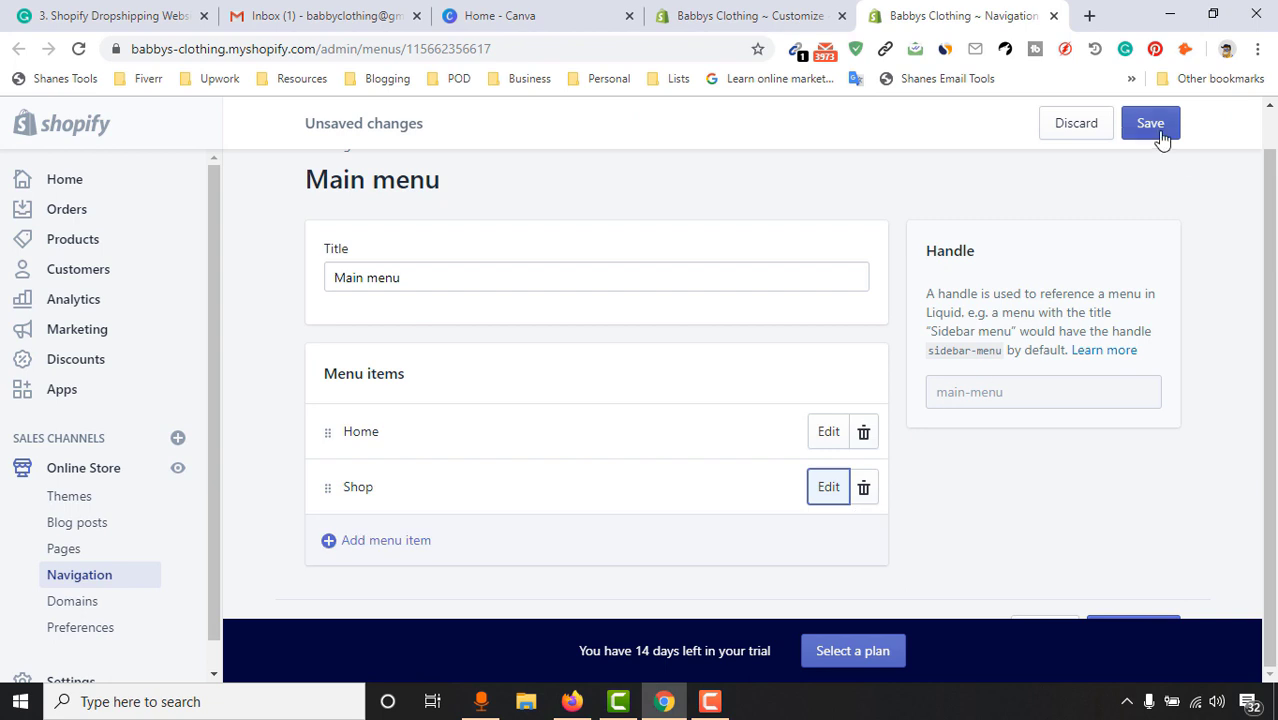
{"action": "left_click", "coordinate": [1160, 134]}
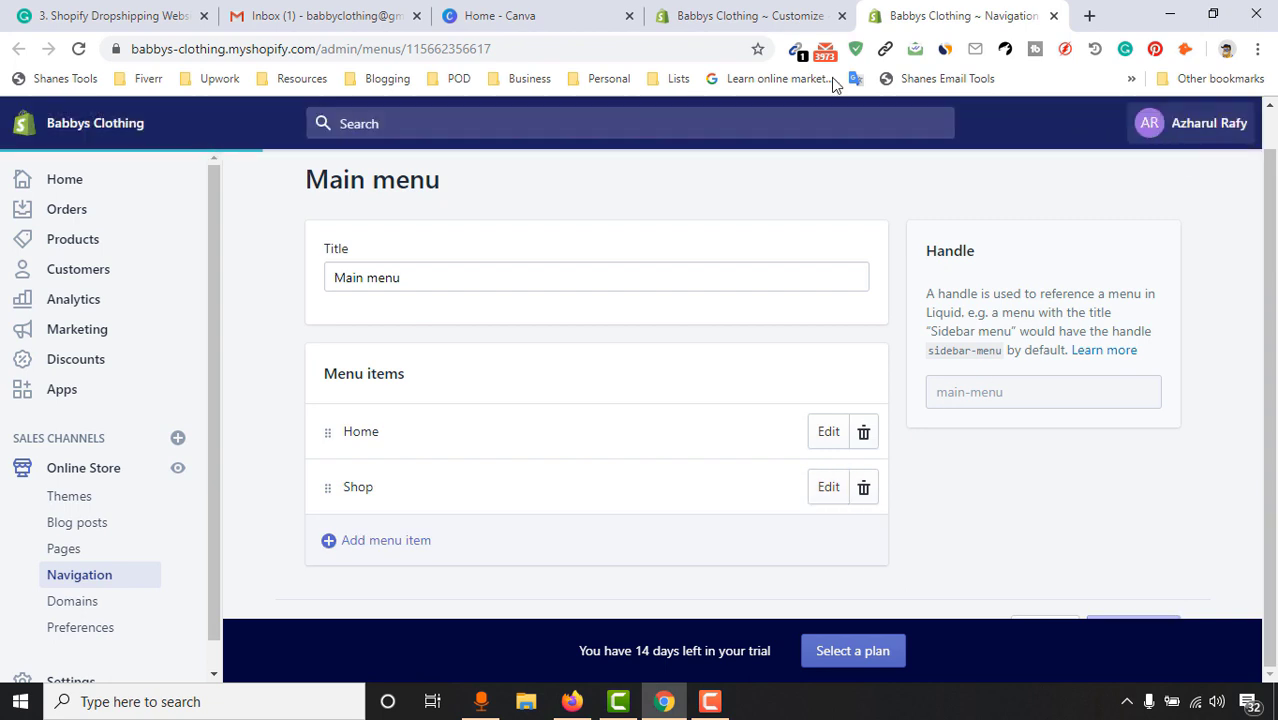
{"action": "left_click", "coordinate": [750, 15]}
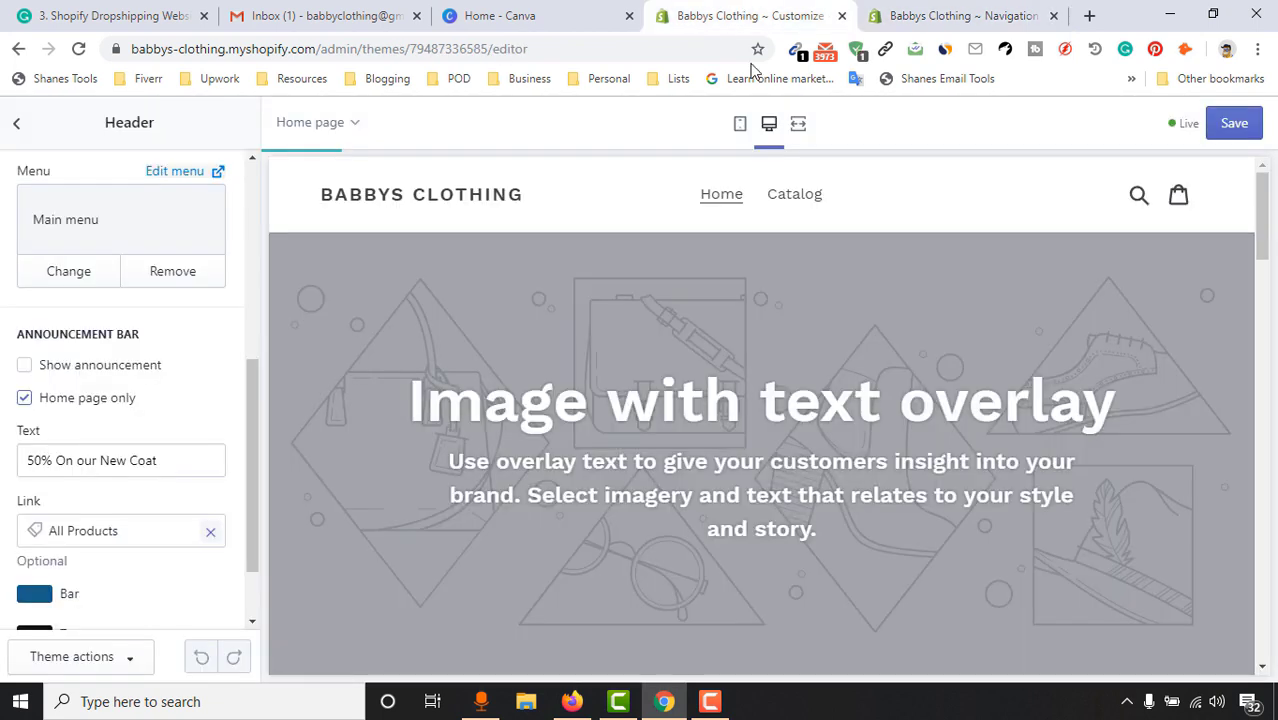
Reload the theme editor preview and save the theme settings
{"action": "left_click", "coordinate": [80, 52]}
{"action": "left_click", "coordinate": [800, 156]}
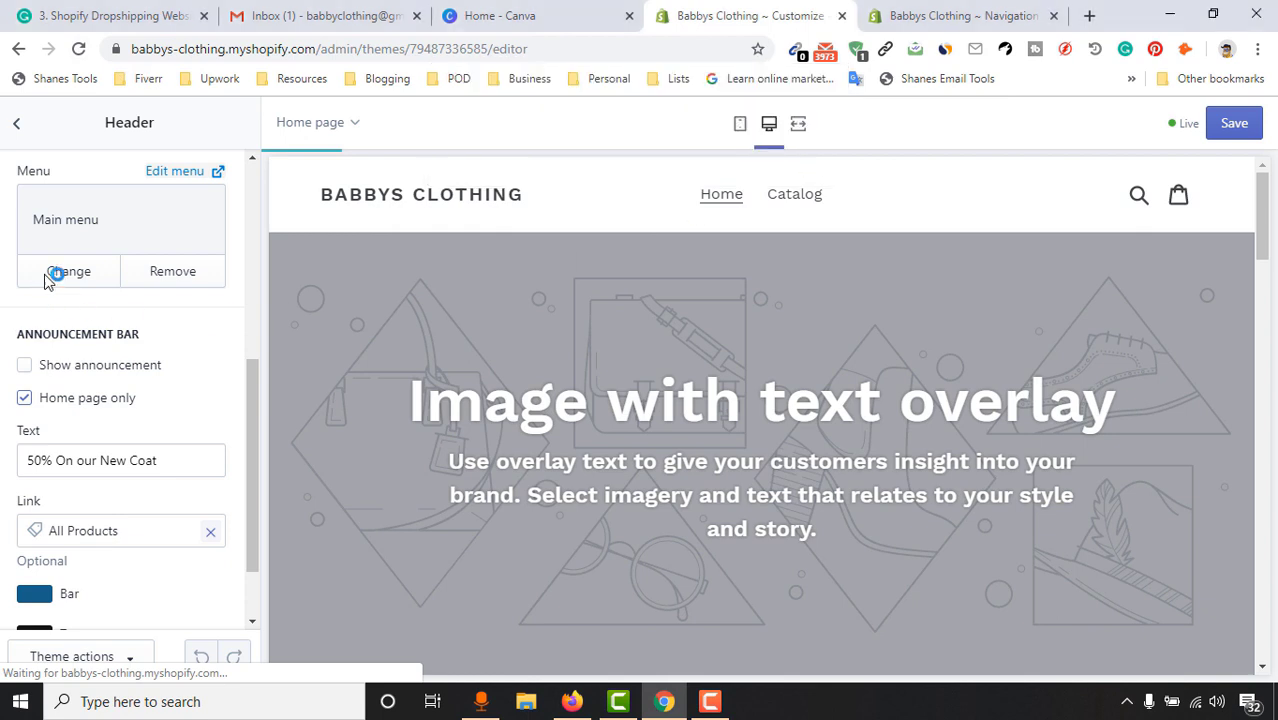
{"action": "scroll", "coordinate": [197, 488], "scroll_direction": "up", "scroll_amount": 5}
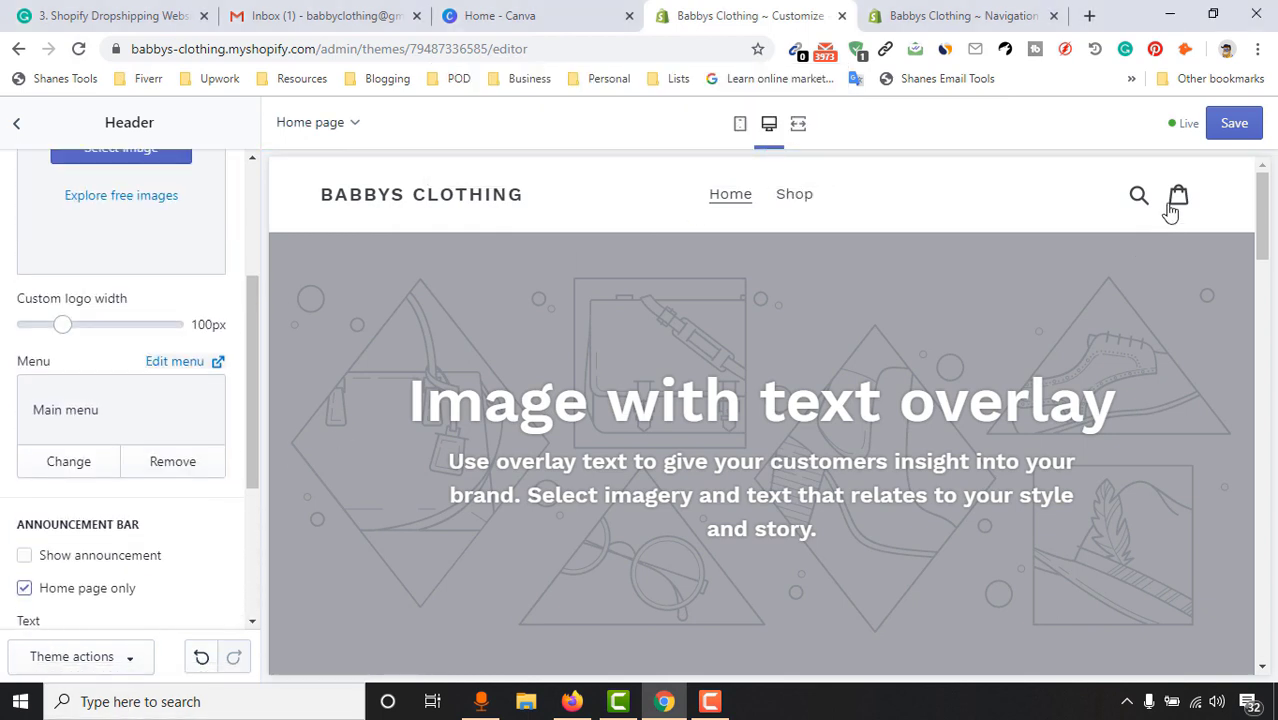
{"action": "left_click", "coordinate": [1234, 124]}
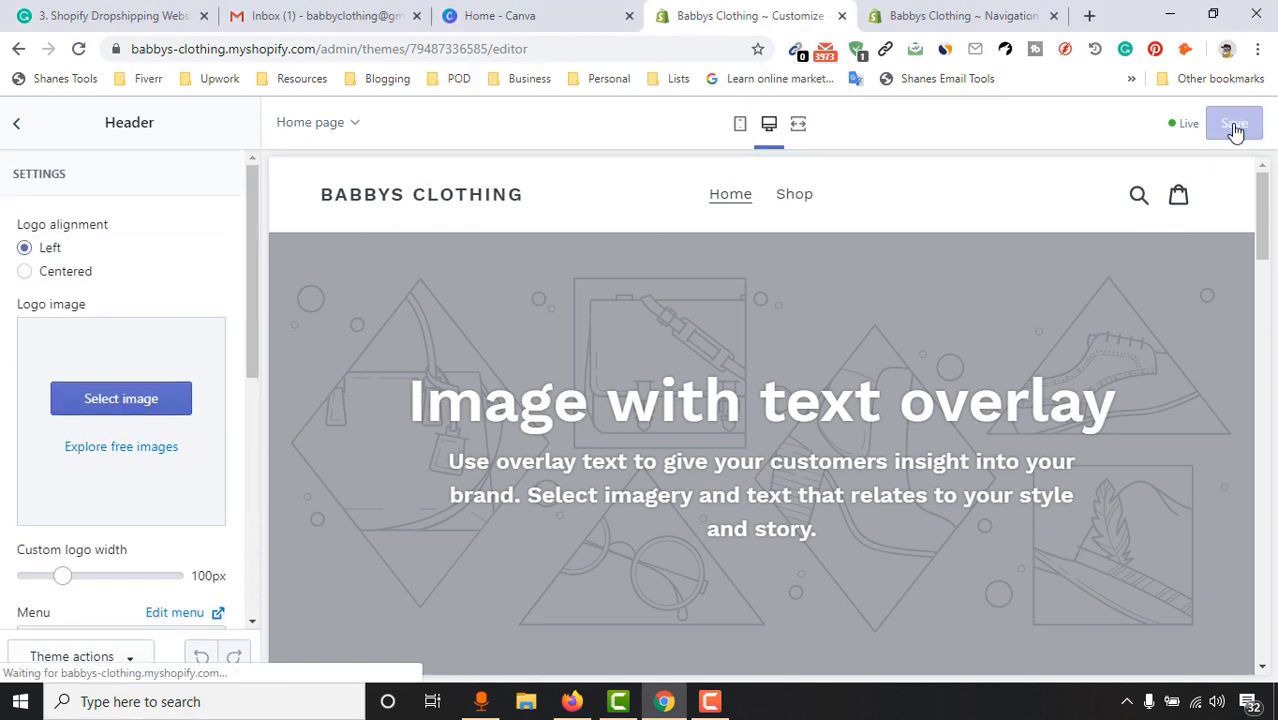
Check the live storefront header shows Home and Shop, then return to the Main menu
{"action": "key", "text": "ctrl+Tab"}
{"action": "scroll", "coordinate": [225, 208], "scroll_direction": "up", "scroll_amount": 1}
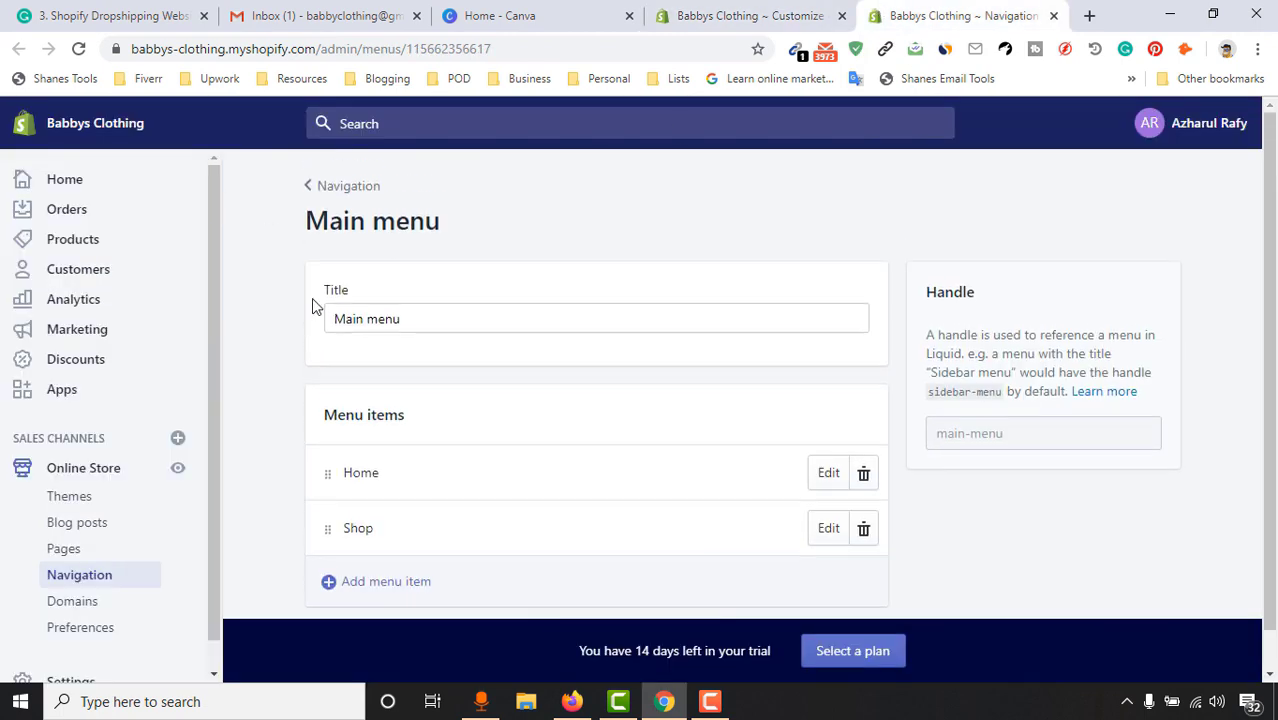
{"action": "left_click", "coordinate": [179, 470]}
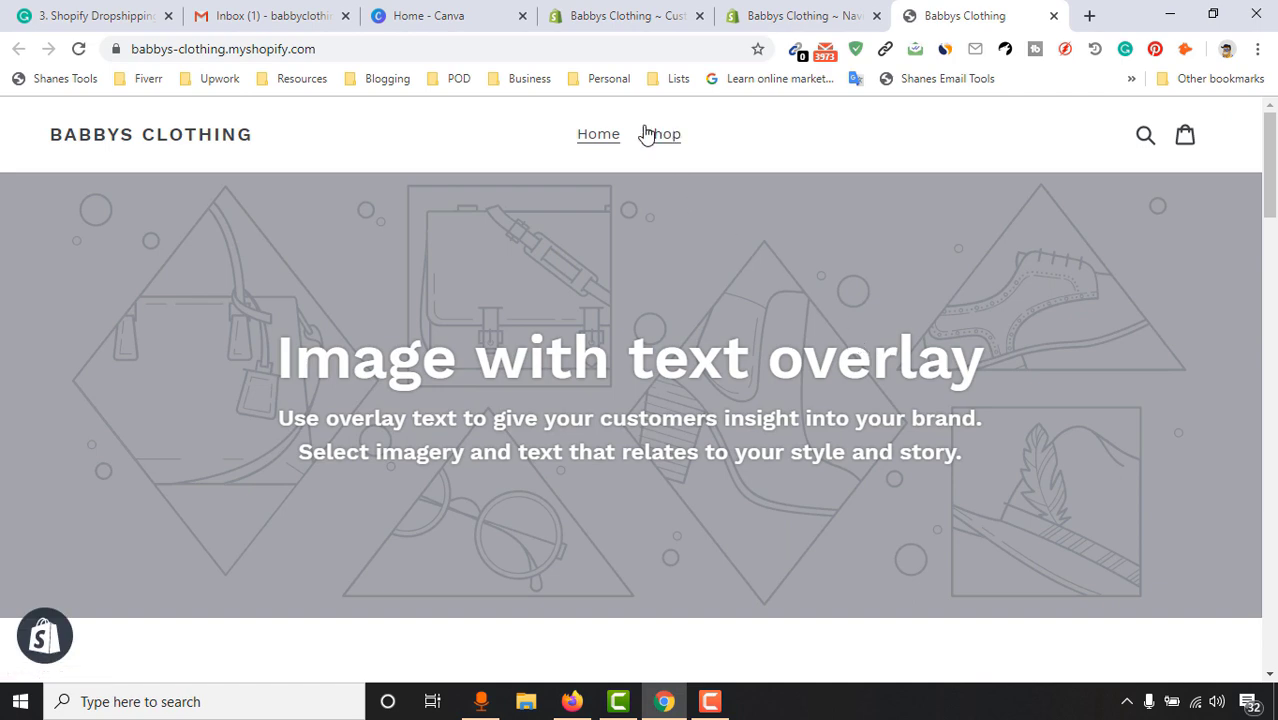
{"action": "left_click", "coordinate": [799, 15]}
{"action": "scroll", "coordinate": [455, 470], "scroll_direction": "down", "scroll_amount": 1}
{"action": "scroll", "coordinate": [455, 470], "scroll_direction": "up", "scroll_amount": 1}
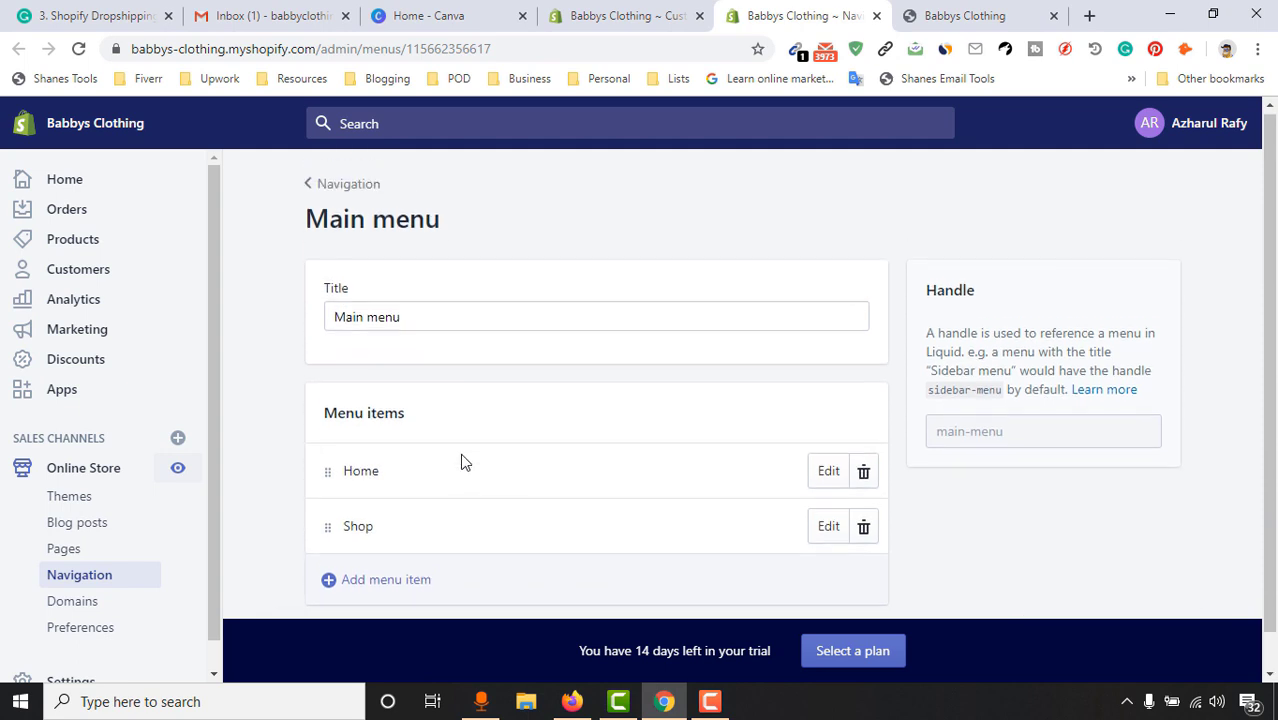
{"action": "scroll", "coordinate": [440, 485], "scroll_direction": "down", "scroll_amount": 1}
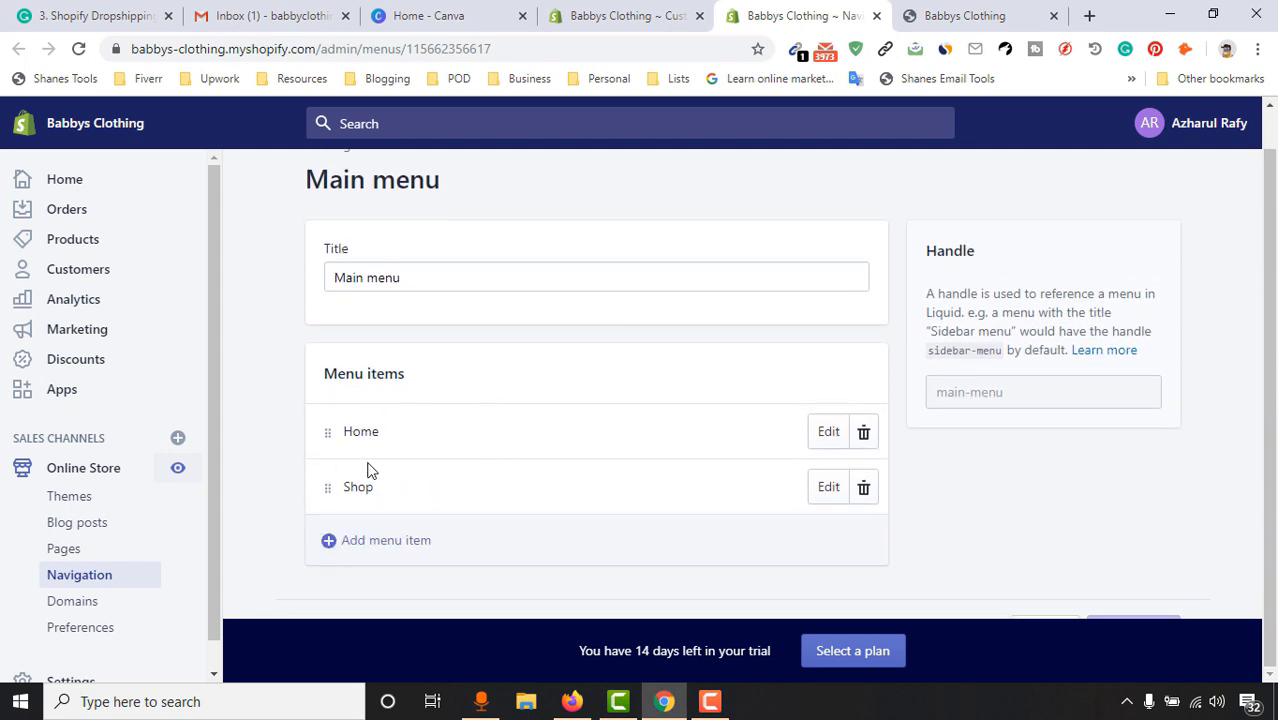
{"action": "scroll", "coordinate": [378, 470], "scroll_direction": "up", "scroll_amount": 1}
{"action": "left_click", "coordinate": [620, 15]}
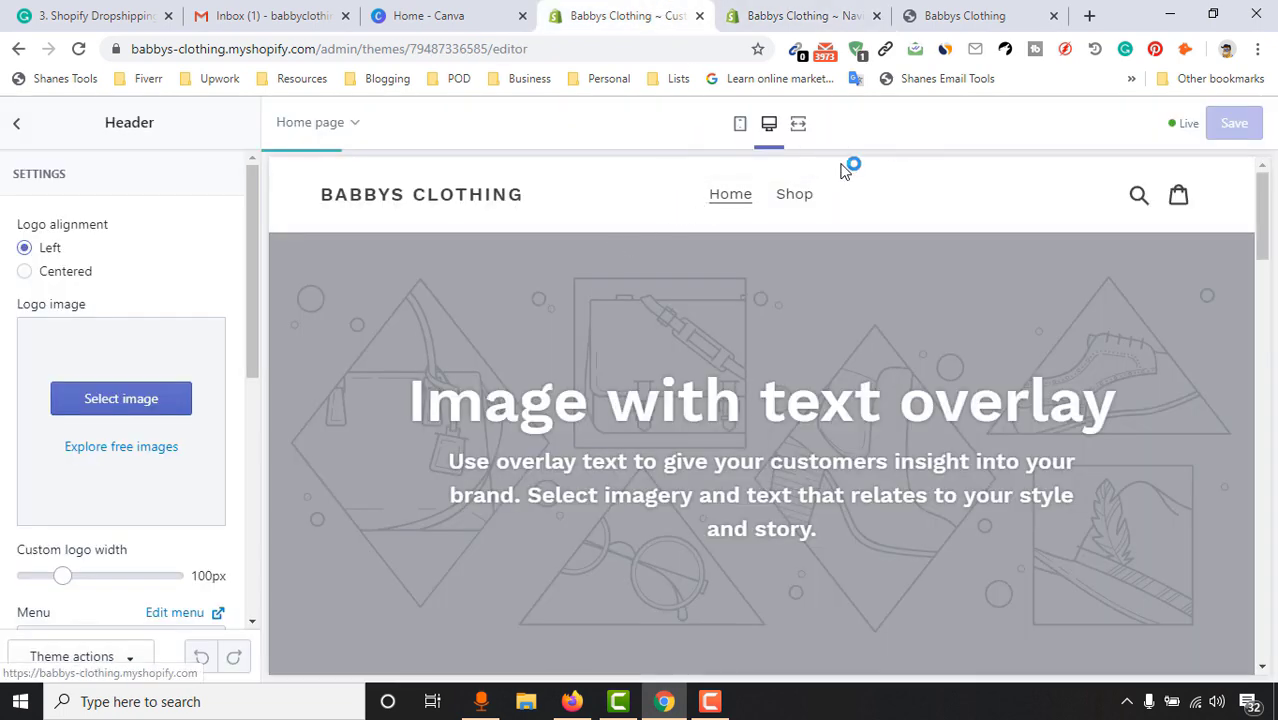
{"action": "left_click", "coordinate": [812, 10]}
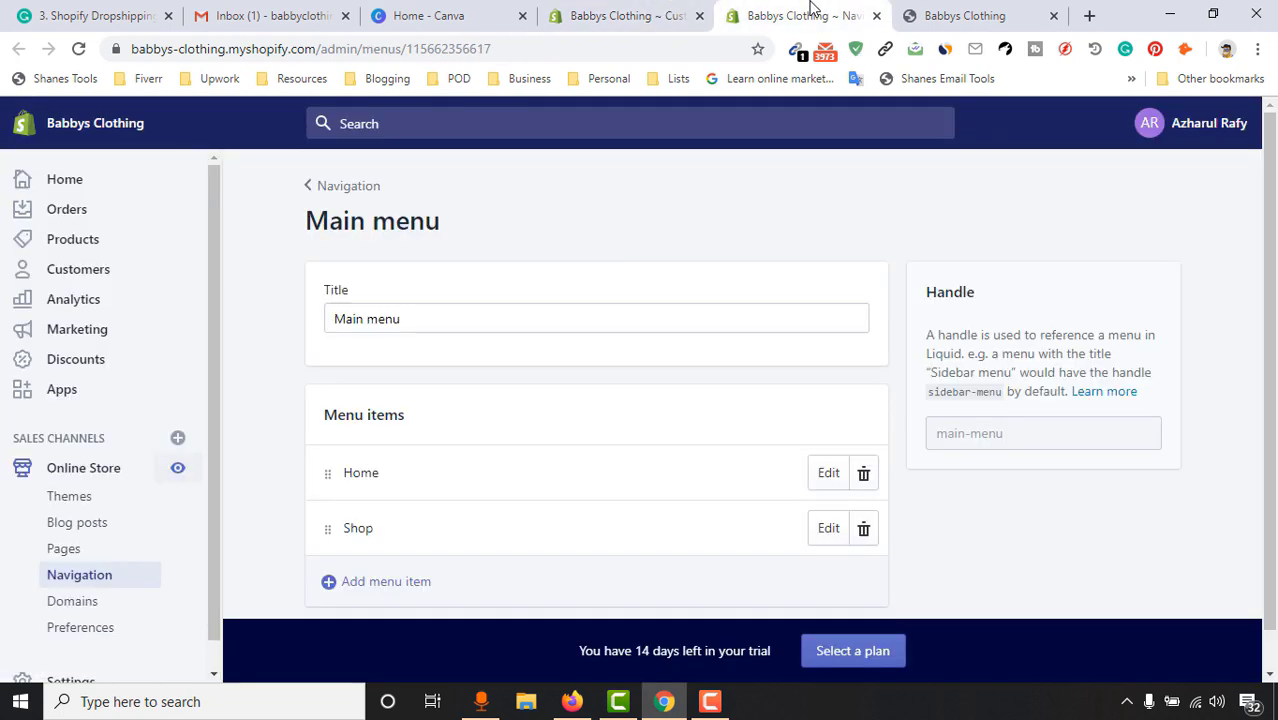
Go to the store's Pages list and start a new page
{"action": "left_click", "coordinate": [85, 560]}
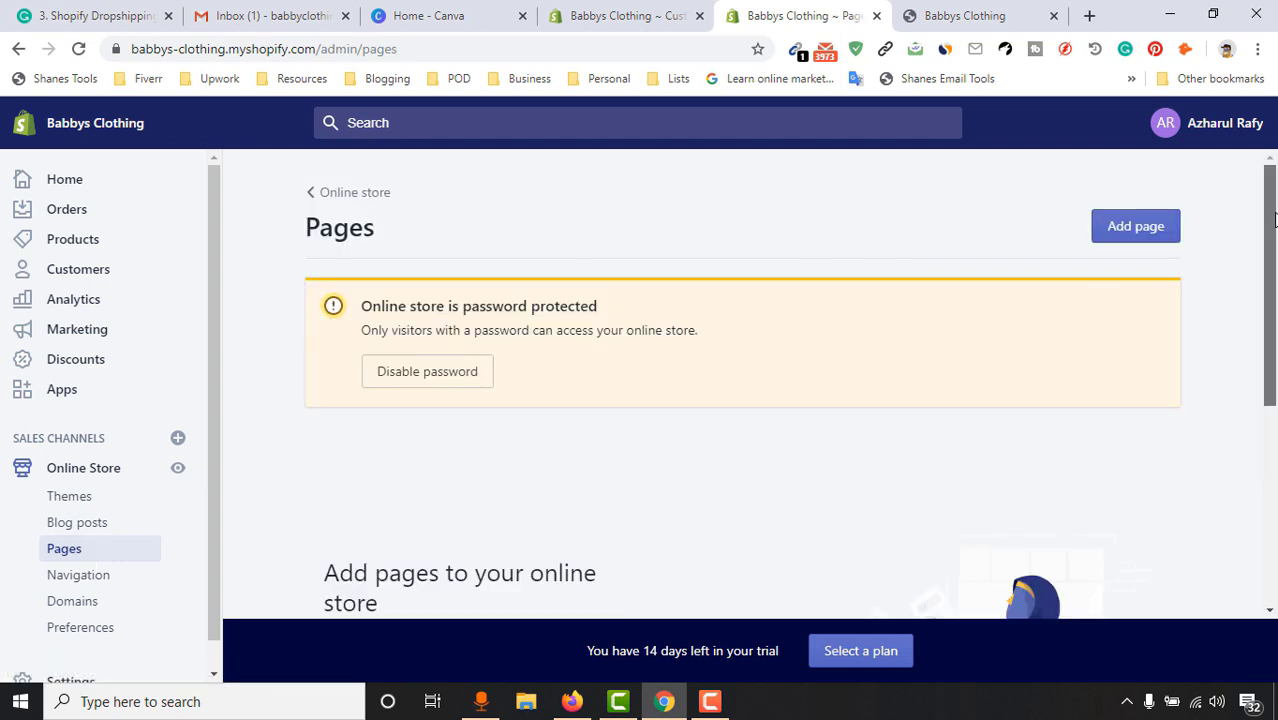
{"action": "scroll", "coordinate": [1276, 385], "scroll_direction": "down", "scroll_amount": 3}
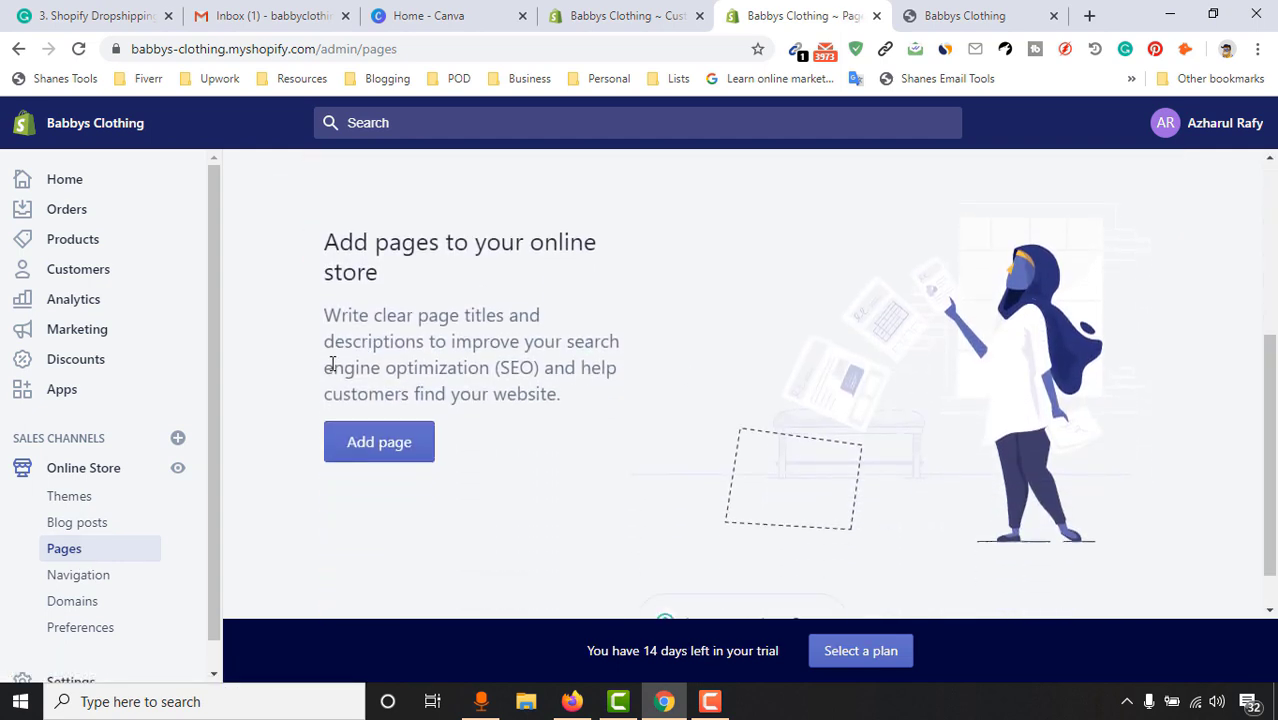
{"action": "left_click", "coordinate": [390, 446]}
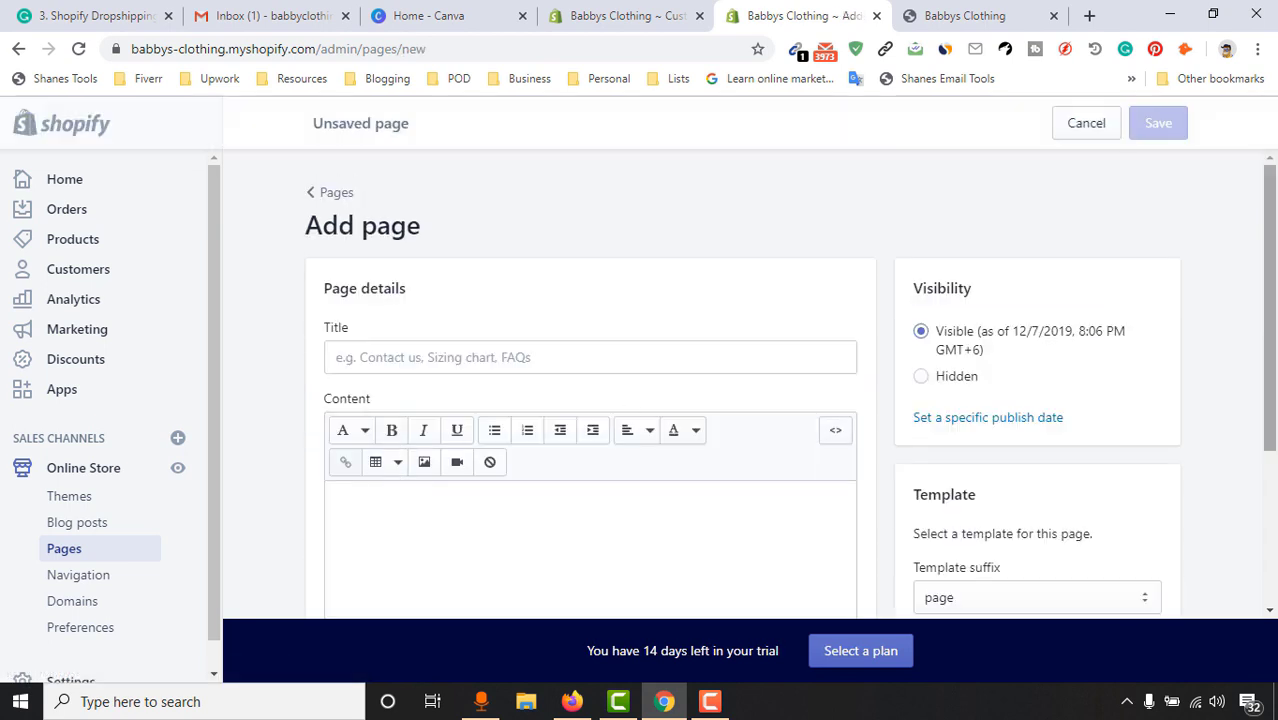
{"action": "scroll", "coordinate": [1276, 258], "scroll_direction": "down", "scroll_amount": 1}
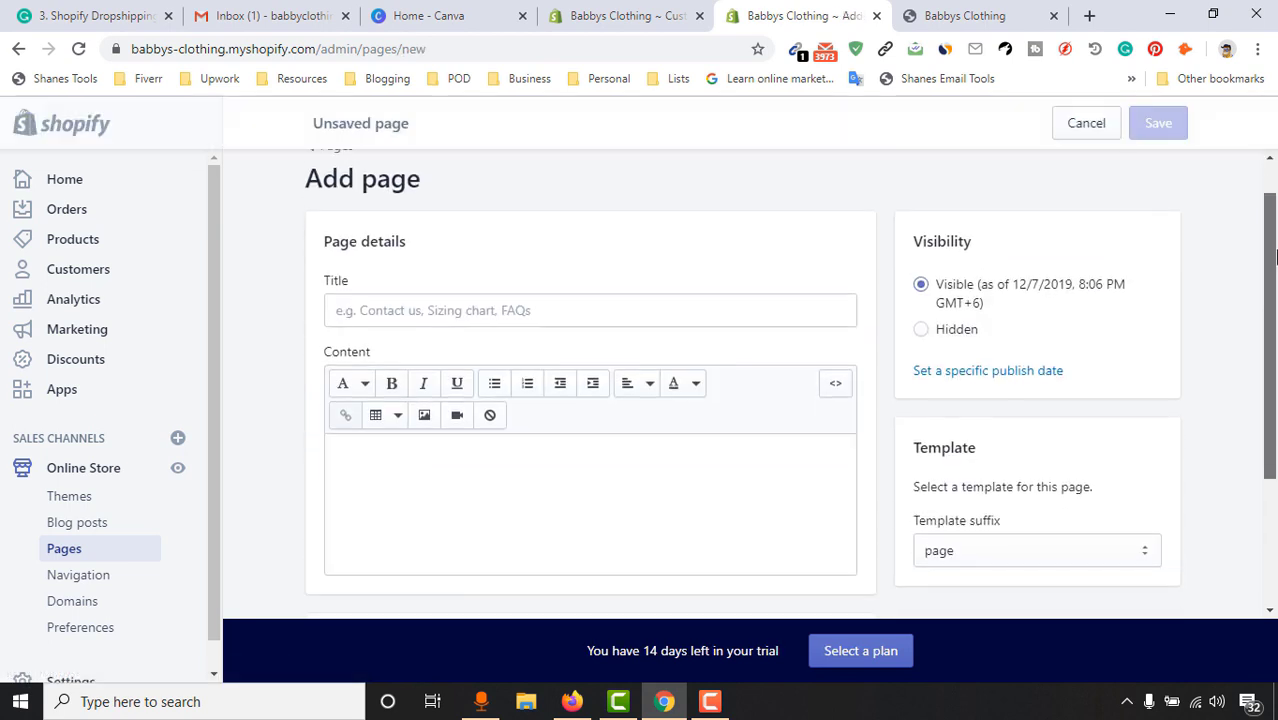
Title the new page 'Here is our Story' and place the cursor in Content
{"action": "left_click", "coordinate": [478, 311]}
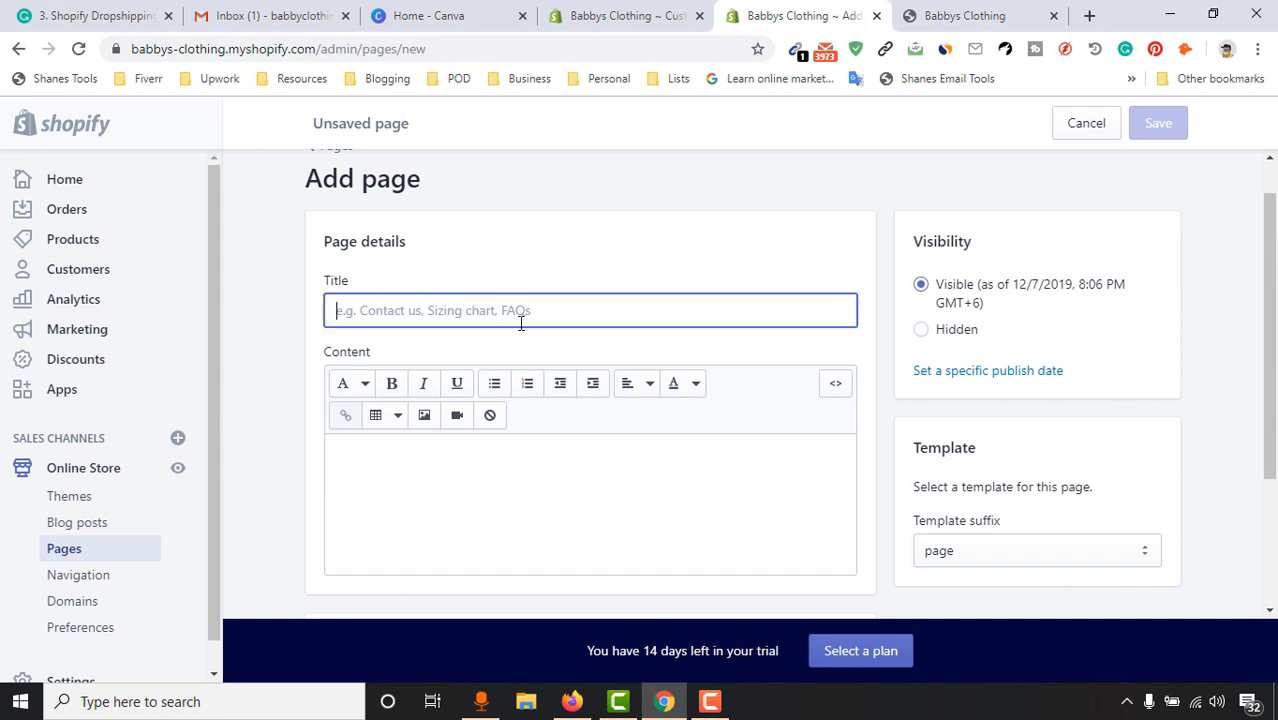
{"action": "type", "text": "Here Story"}
{"action": "key", "text": "Left"}
{"action": "key", "text": "Left"}
{"action": "key", "text": "Left"}
{"action": "key", "text": "Left"}
{"action": "key", "text": "Left"}
{"action": "key", "text": "Left"}
{"action": "type", "text": "is our"}
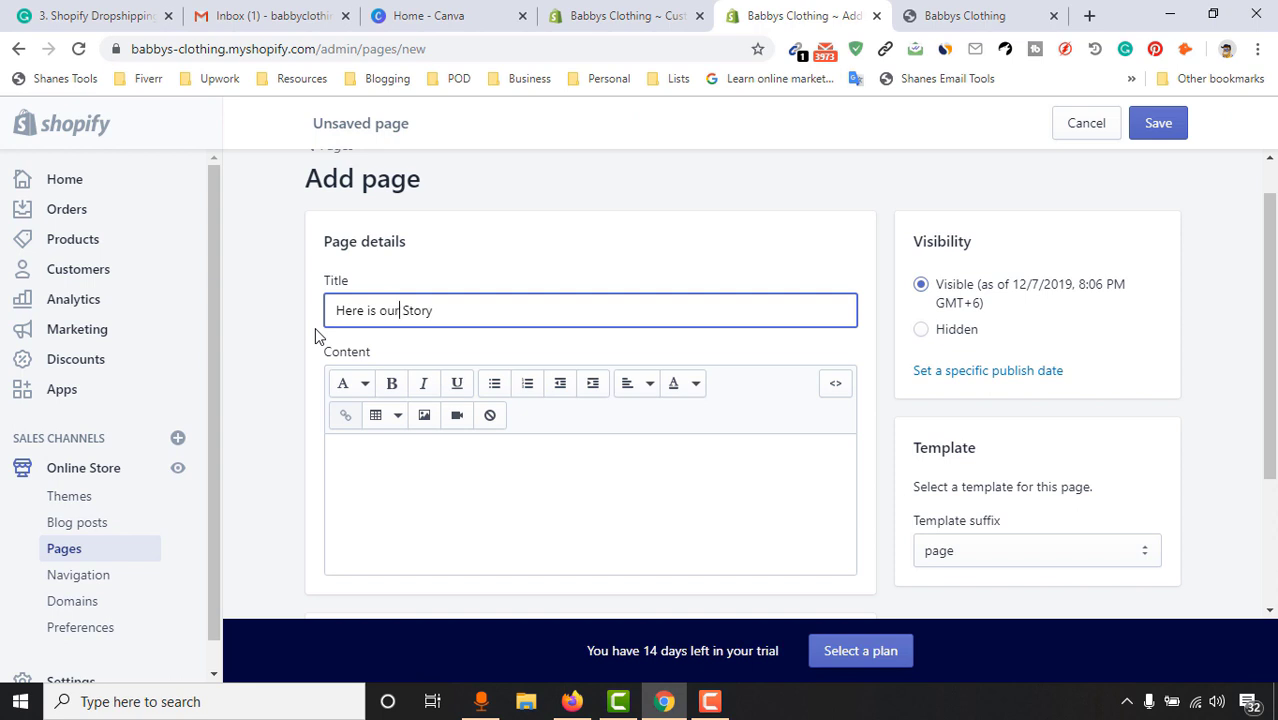
{"action": "left_click", "coordinate": [440, 313]}
{"action": "left_click", "coordinate": [632, 15]}
{"action": "left_click", "coordinate": [785, 15]}
{"action": "left_click_drag", "start_coordinate": [439, 303], "coordinate": [341, 310]}
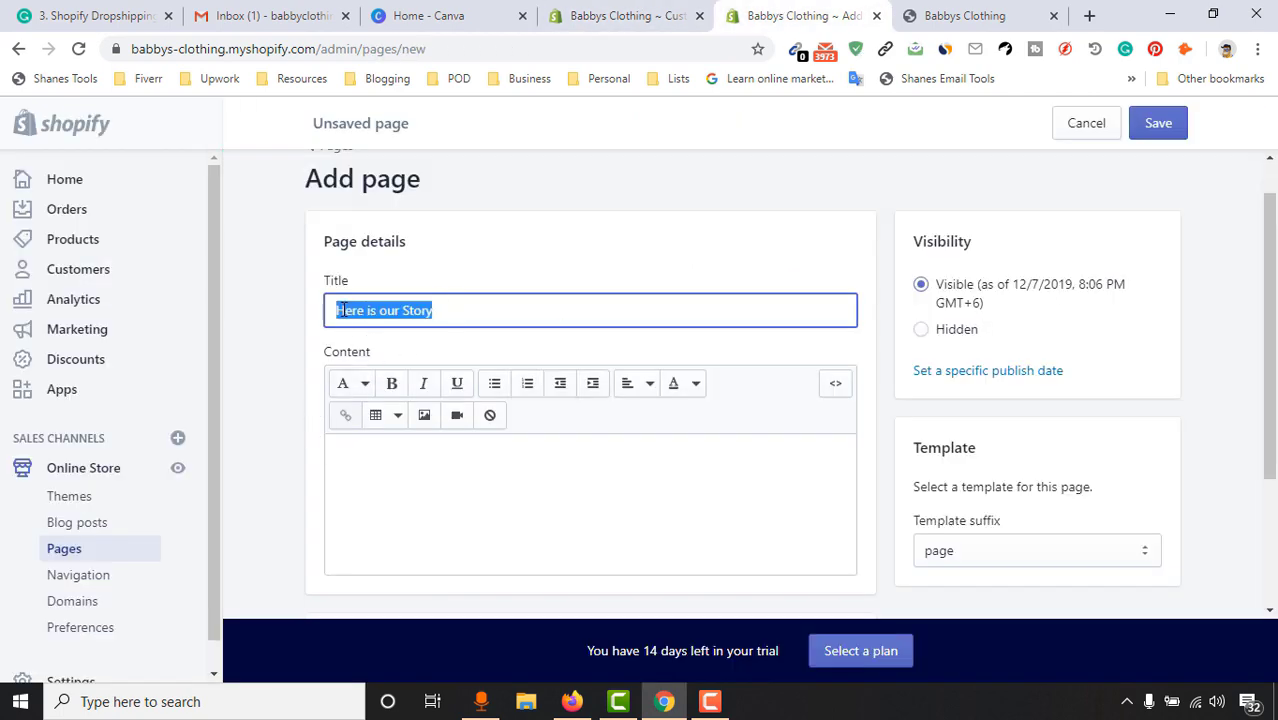
{"action": "left_click", "coordinate": [452, 302]}
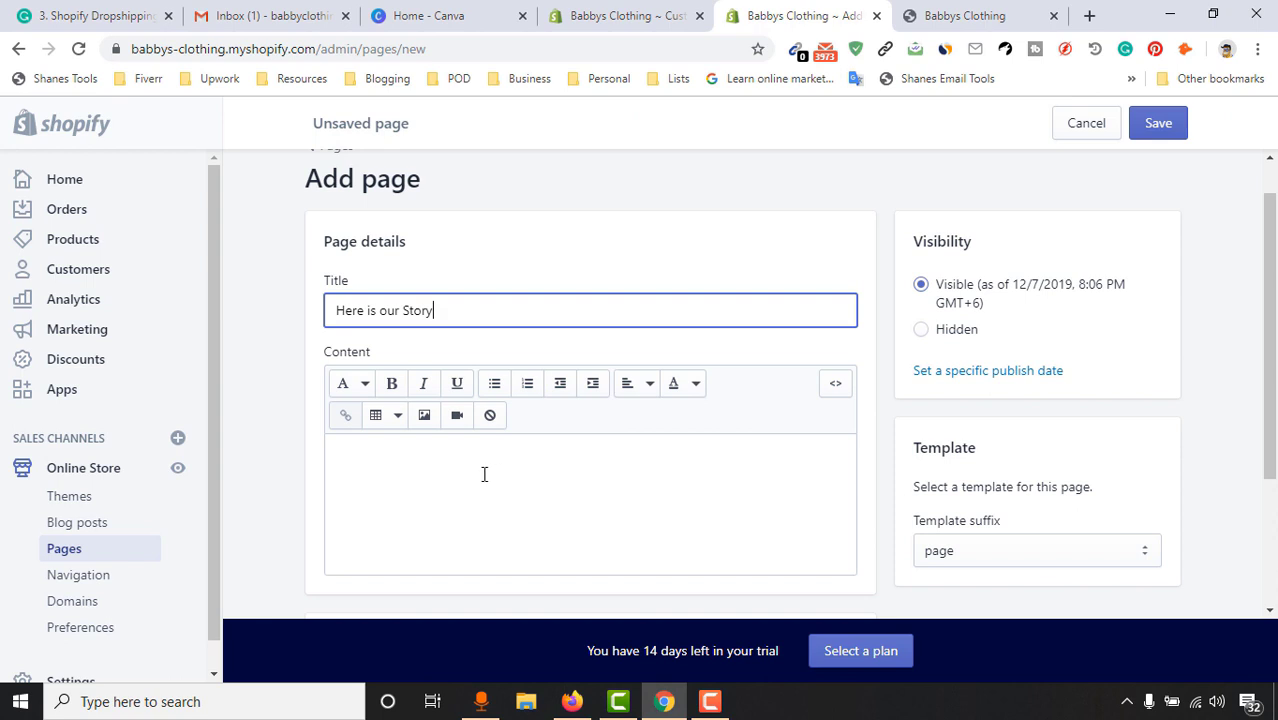
{"action": "scroll", "coordinate": [500, 460], "scroll_direction": "down", "scroll_amount": 1}
{"action": "left_click", "coordinate": [508, 428]}
{"action": "scroll", "coordinate": [430, 410], "scroll_direction": "up", "scroll_amount": 1}
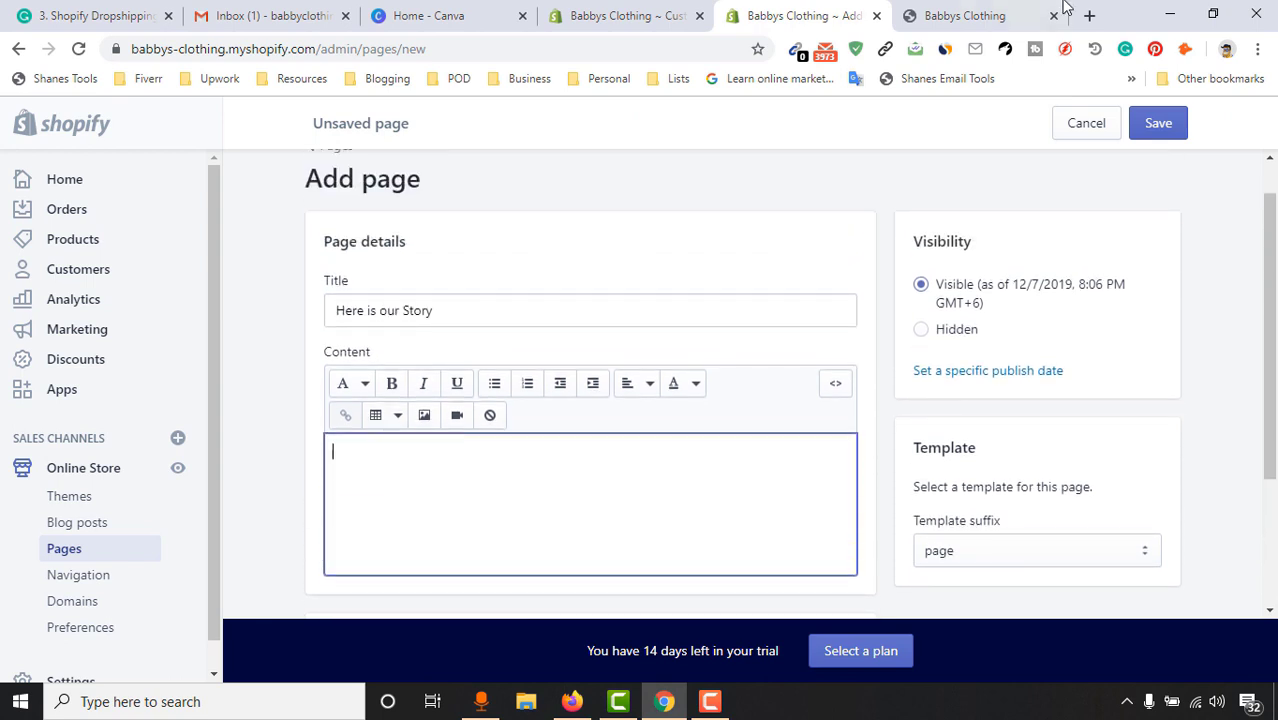
Search for 'lorem ipsum' in a new tab and open lipsum.com
{"action": "left_click", "coordinate": [1089, 15]}
{"action": "type", "text": "lo"}
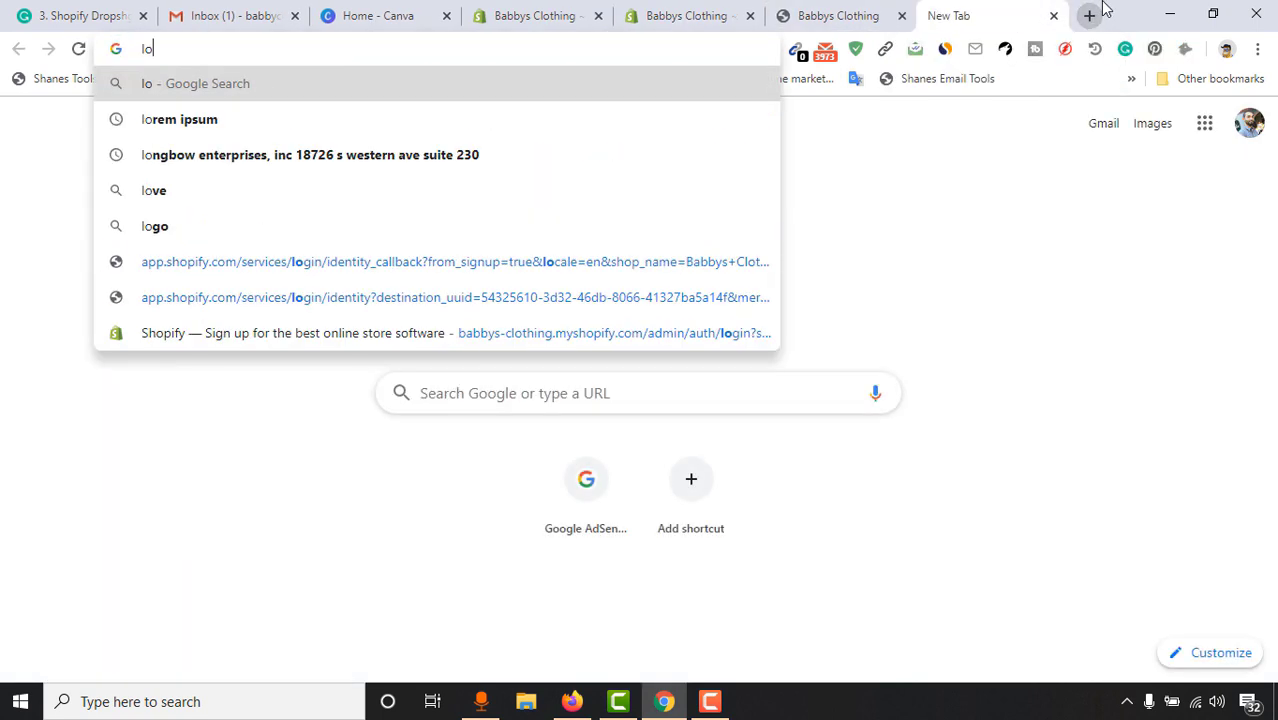
{"action": "type", "text": "rem i"}
{"action": "key", "text": "Return"}
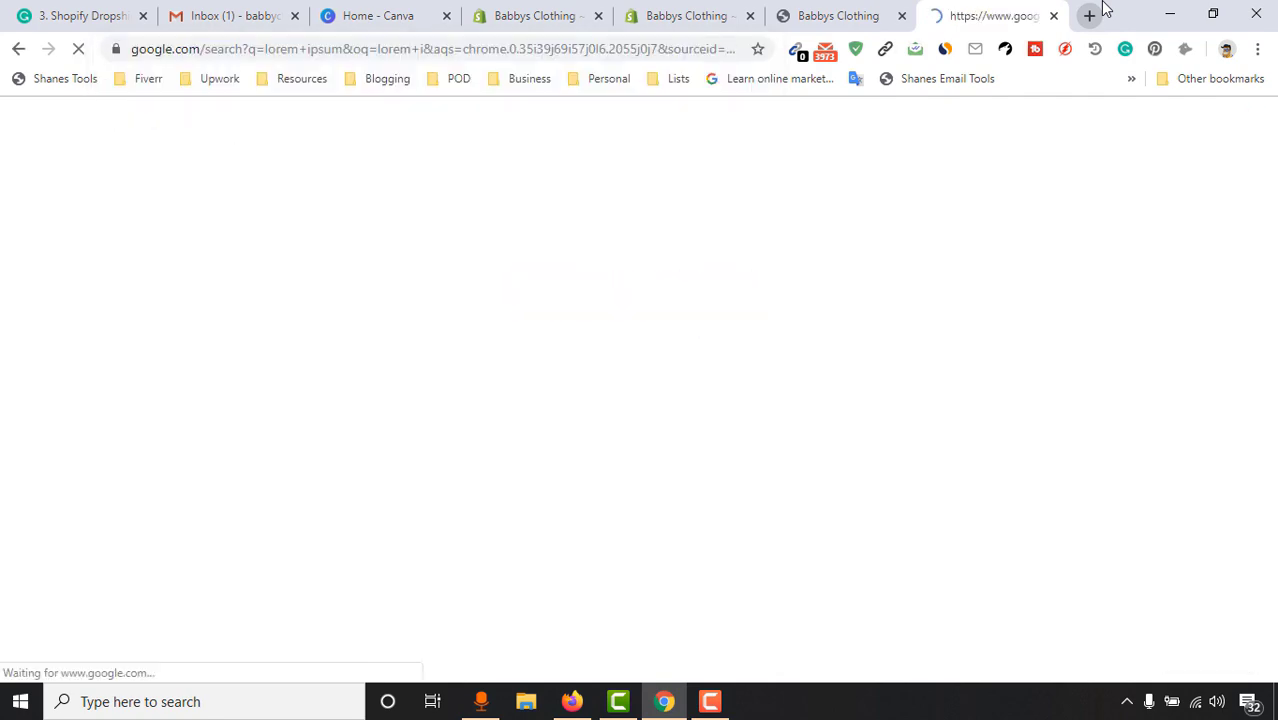
{"action": "left_click", "coordinate": [490, 268], "text": "ctrl"}
{"action": "key", "text": "ctrl+5"}
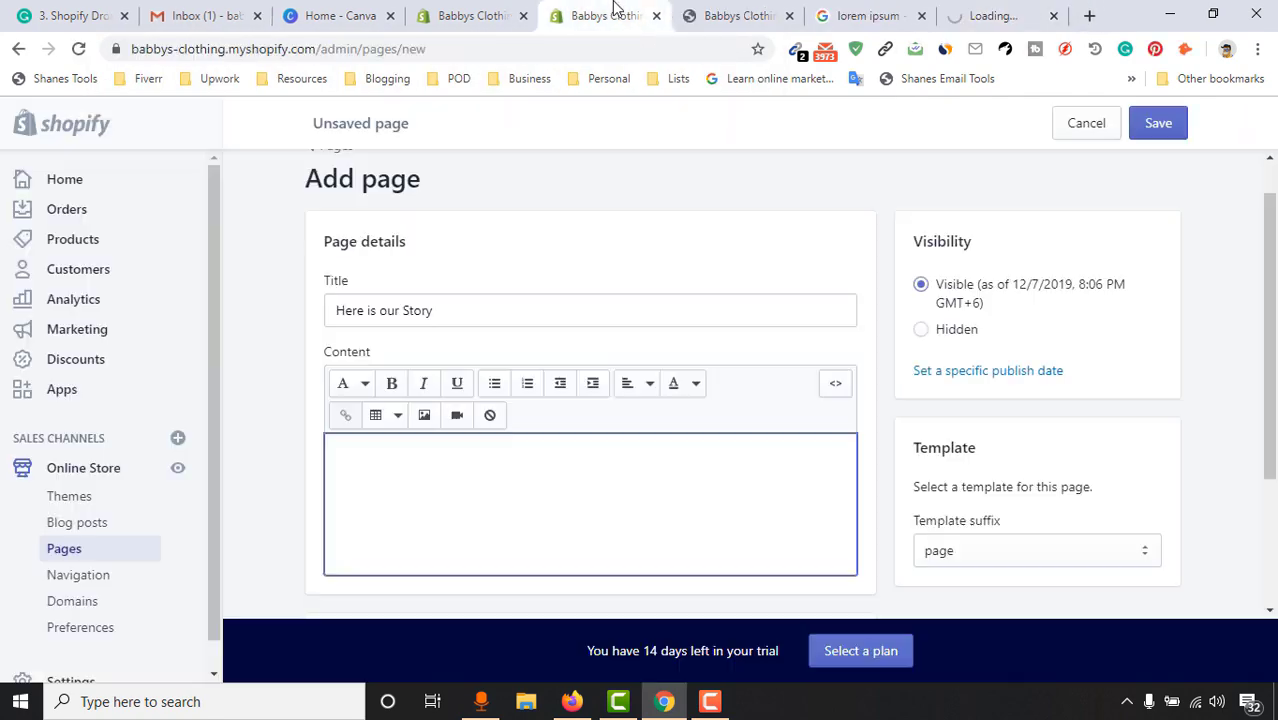
{"action": "key", "text": "ctrl+8"}
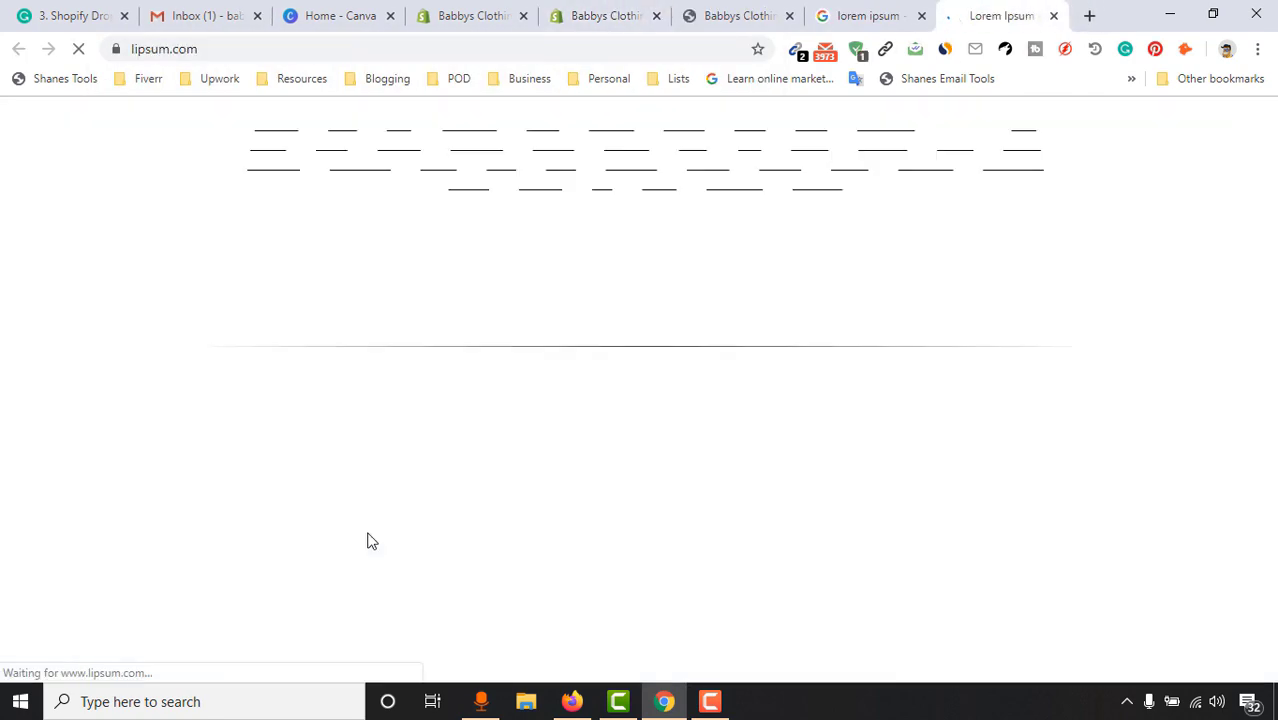
Copy the Lorem Ipsum passage from lipsum.com and return to the Shopify Add page form
{"action": "scroll", "coordinate": [414, 445], "scroll_direction": "down", "scroll_amount": 1}
{"action": "mouse_move", "coordinate": [207, 186]}
{"action": "left_mouse_down"}
{"action": "mouse_move", "coordinate": [257, 186]}
{"action": "mouse_move", "coordinate": [480, 289]}
{"action": "mouse_move", "coordinate": [425, 372]}
{"action": "mouse_move", "coordinate": [516, 572]}
{"action": "mouse_move", "coordinate": [466, 518]}
{"action": "mouse_move", "coordinate": [466, 390]}
{"action": "mouse_move", "coordinate": [395, 288]}
{"action": "mouse_move", "coordinate": [203, 212]}
{"action": "mouse_move", "coordinate": [210, 182]}
{"action": "left_mouse_up"}
{"action": "right_click", "coordinate": [437, 403]}
{"action": "left_click", "coordinate": [489, 415]}
{"action": "left_click", "coordinate": [499, 533]}
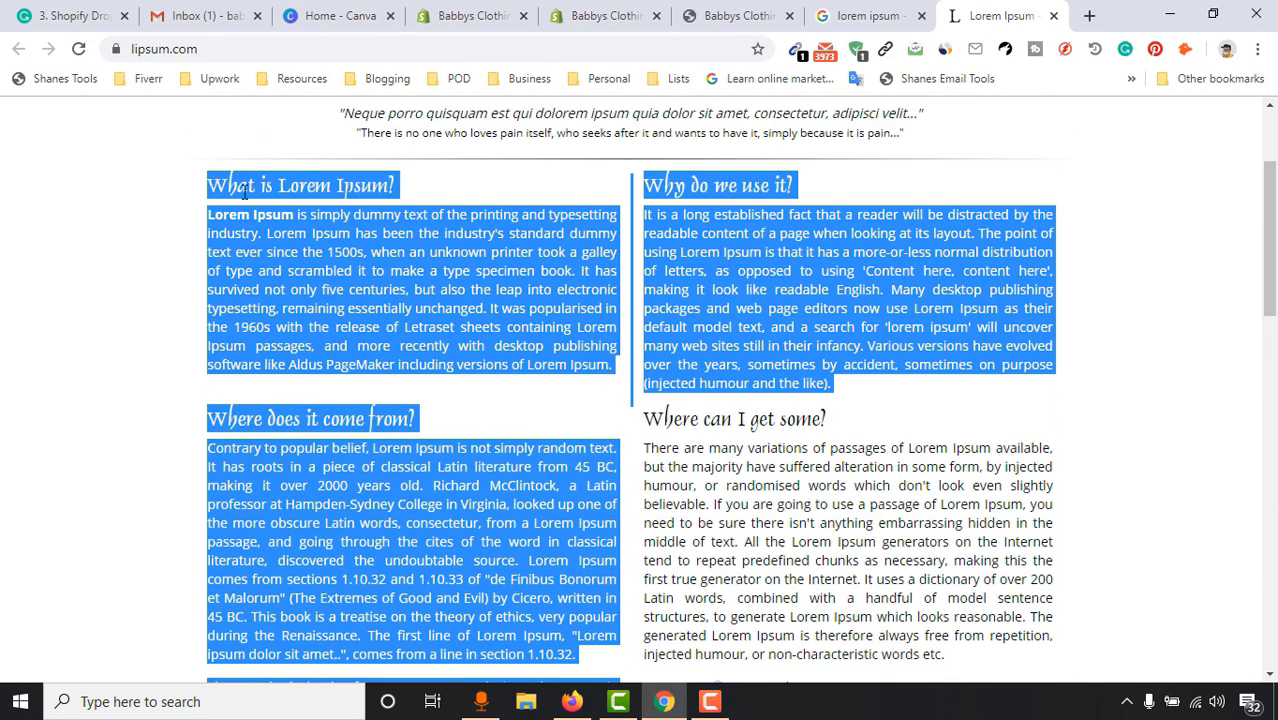
{"action": "right_click", "coordinate": [468, 386]}
{"action": "left_click", "coordinate": [487, 401]}
{"action": "left_click", "coordinate": [600, 15]}
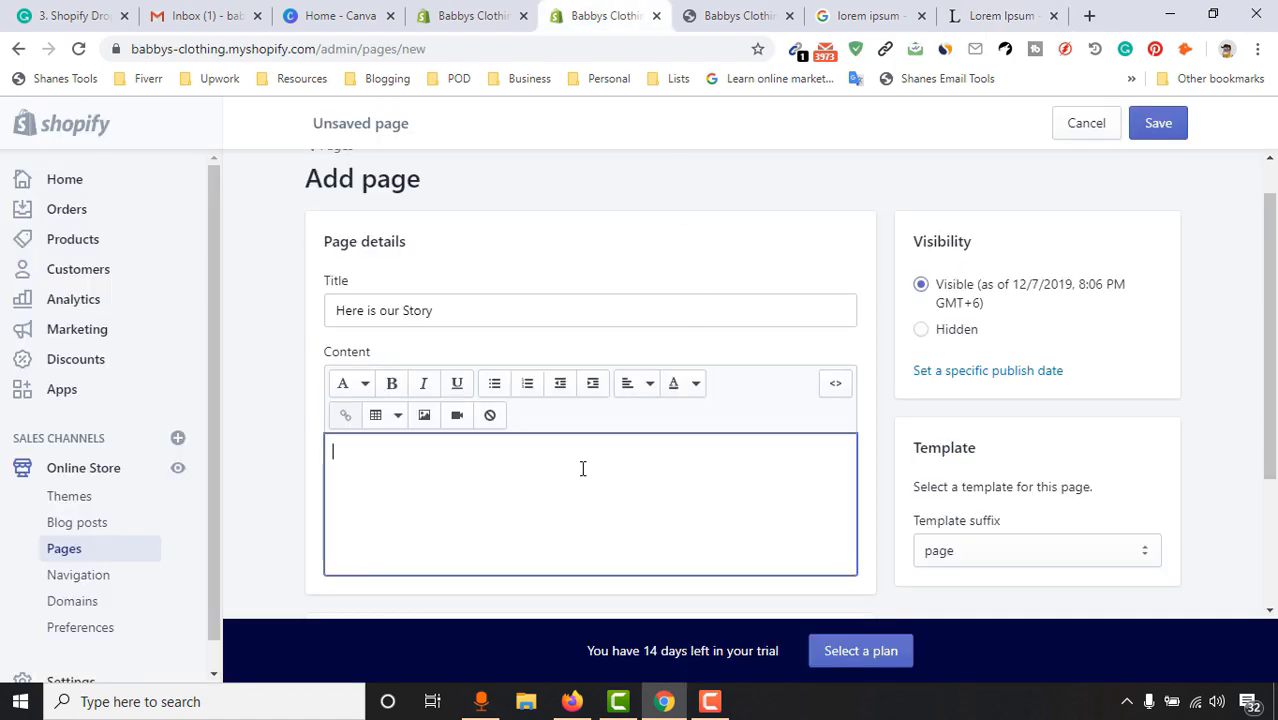
Paste the Lorem Ipsum text into Content with a blank line after the first paragraph
{"action": "left_click", "coordinate": [479, 512]}
{"action": "key", "text": "ctrl+v"}
{"action": "scroll", "coordinate": [541, 500], "scroll_direction": "up", "scroll_amount": 10}
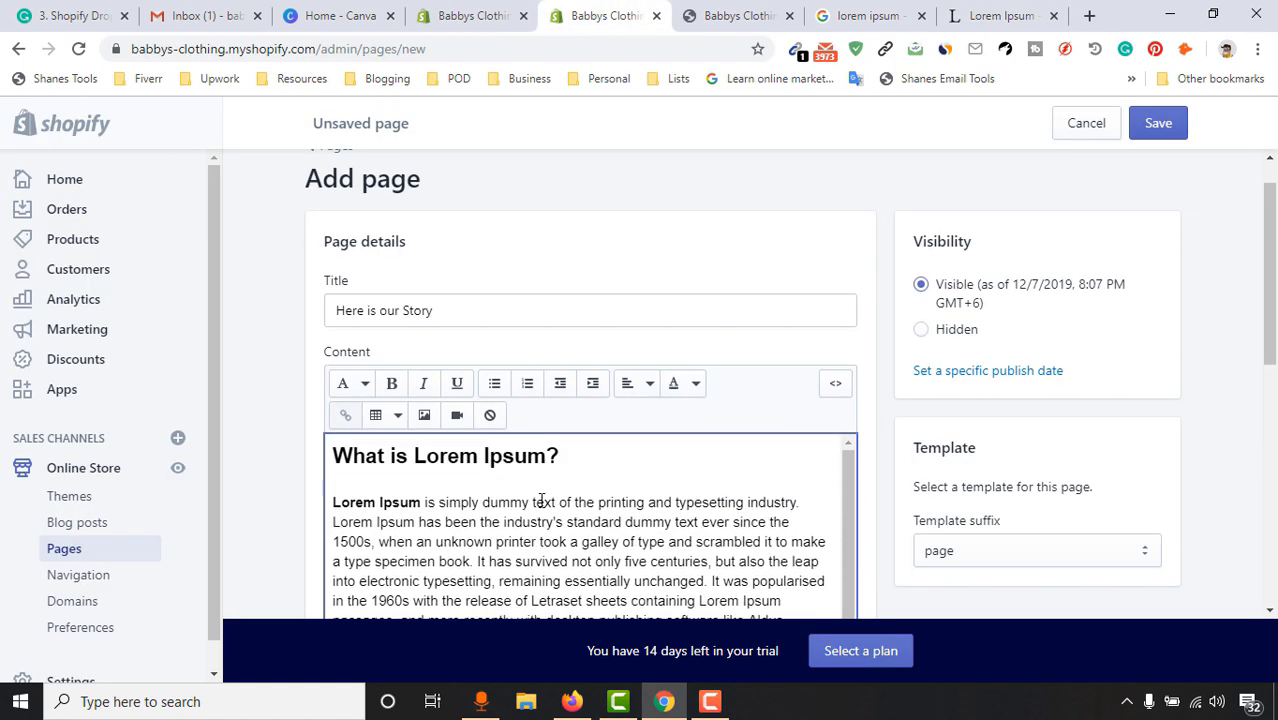
{"action": "scroll", "coordinate": [550, 502], "scroll_direction": "down", "scroll_amount": 2}
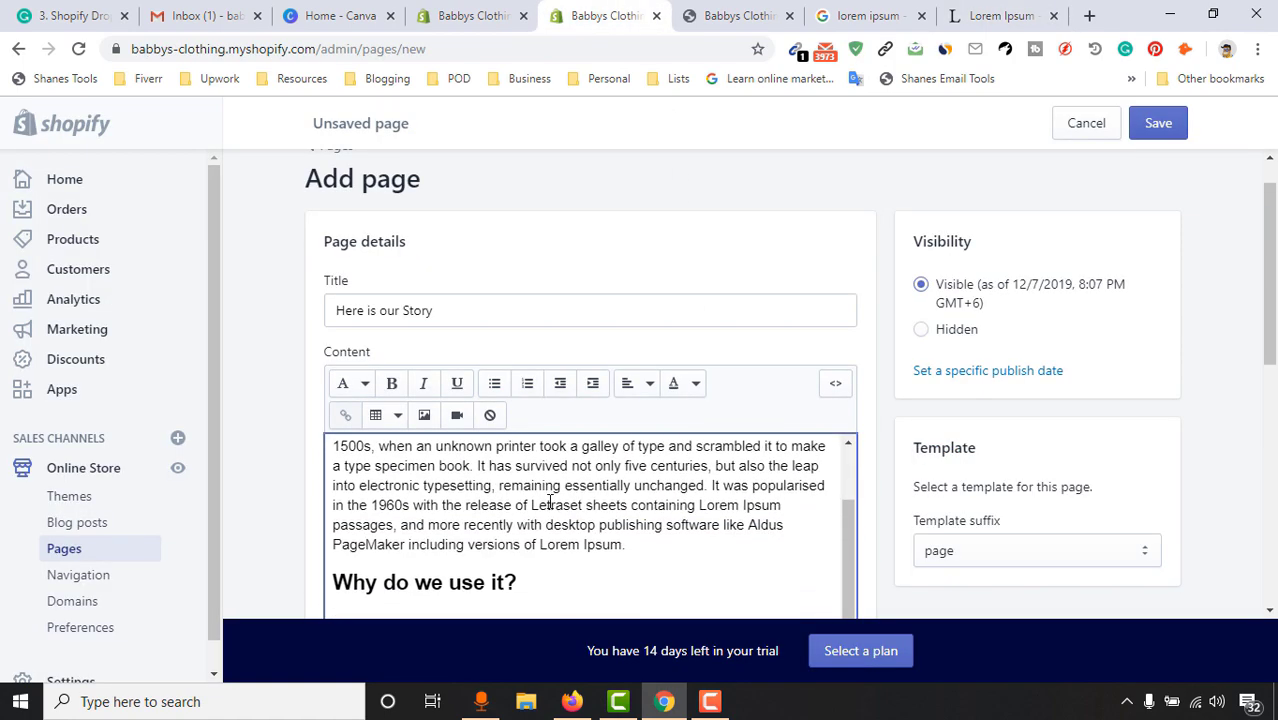
{"action": "scroll", "coordinate": [649, 545], "scroll_direction": "up", "scroll_amount": 1}
{"action": "key", "text": "Return"}
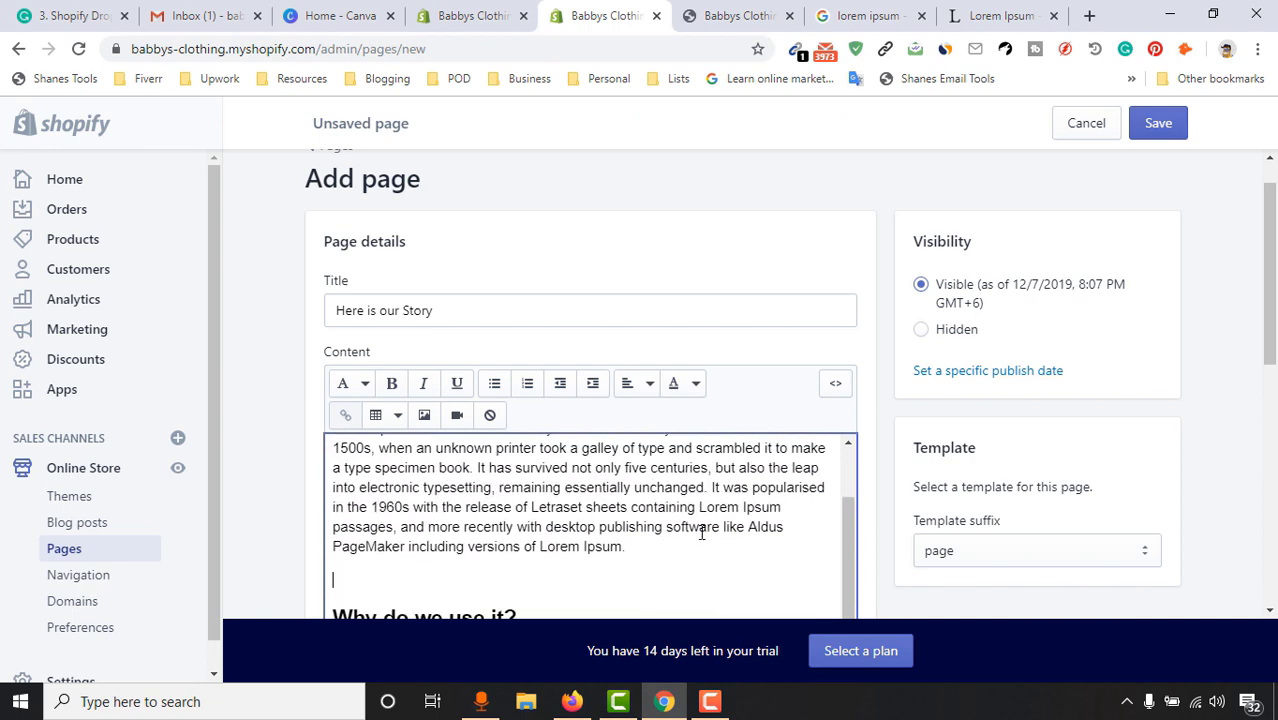
{"action": "scroll", "coordinate": [655, 518], "scroll_direction": "down", "scroll_amount": 6}
{"action": "scroll", "coordinate": [643, 513], "scroll_direction": "down", "scroll_amount": 5}
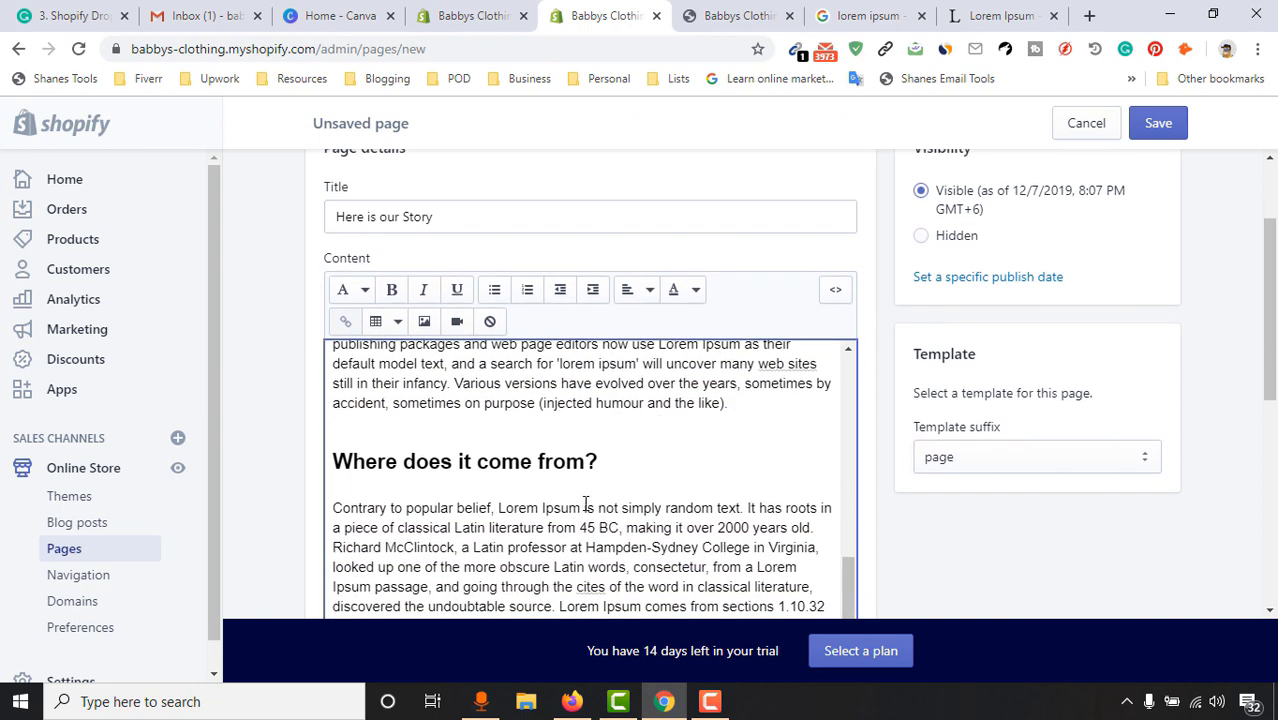
{"action": "scroll", "coordinate": [1069, 371], "scroll_direction": "up", "scroll_amount": 5}
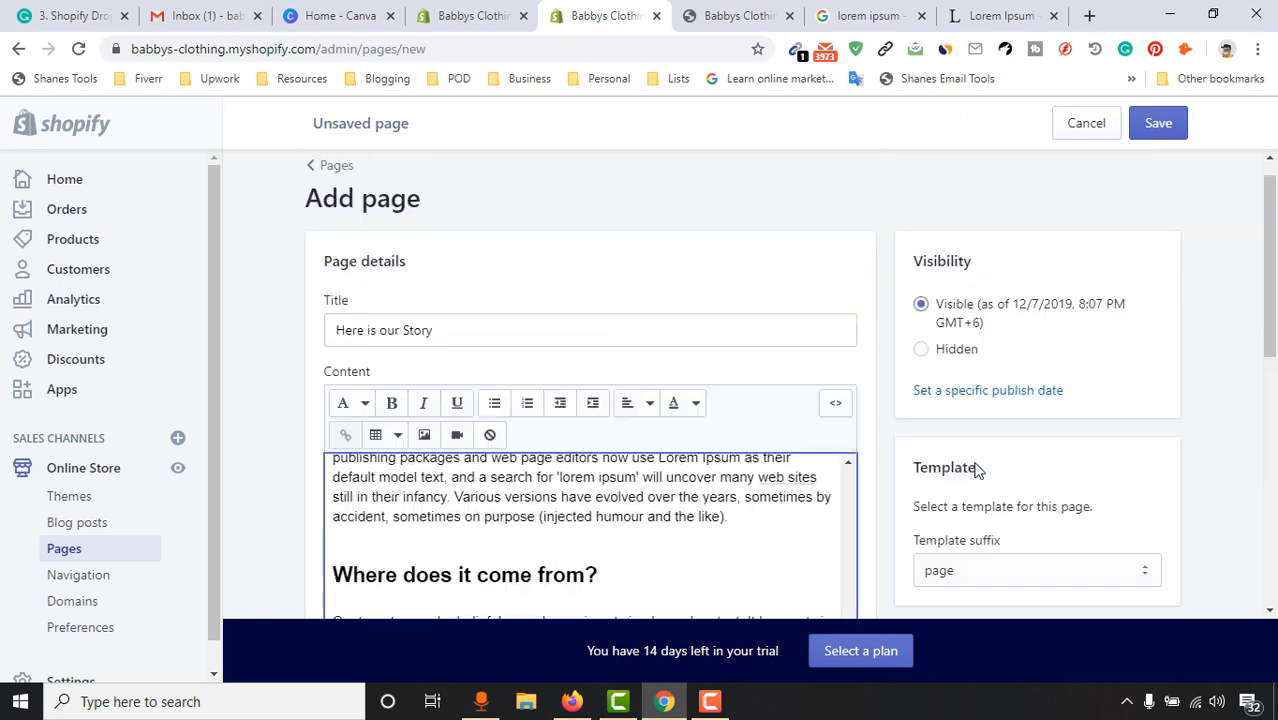
{"action": "scroll", "coordinate": [1144, 408], "scroll_direction": "down", "scroll_amount": 2}
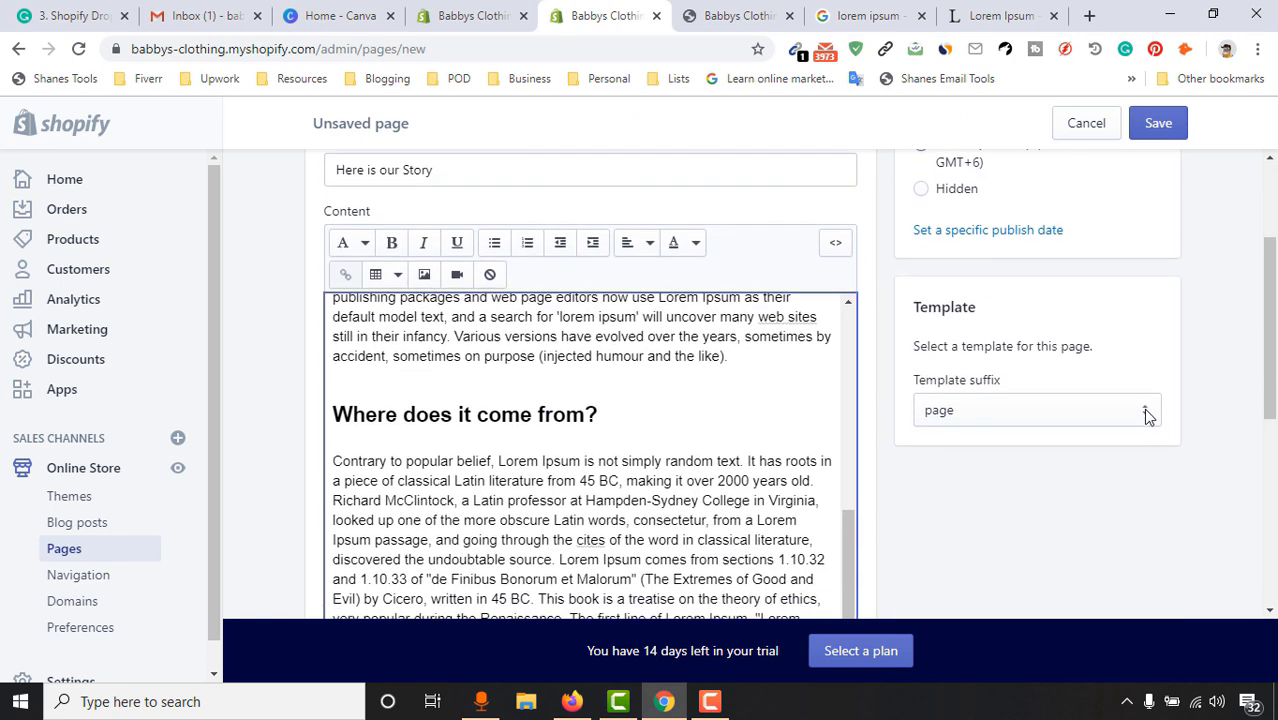
Save the 'Here is our Story' page and start another new page
{"action": "left_click", "coordinate": [1158, 124]}
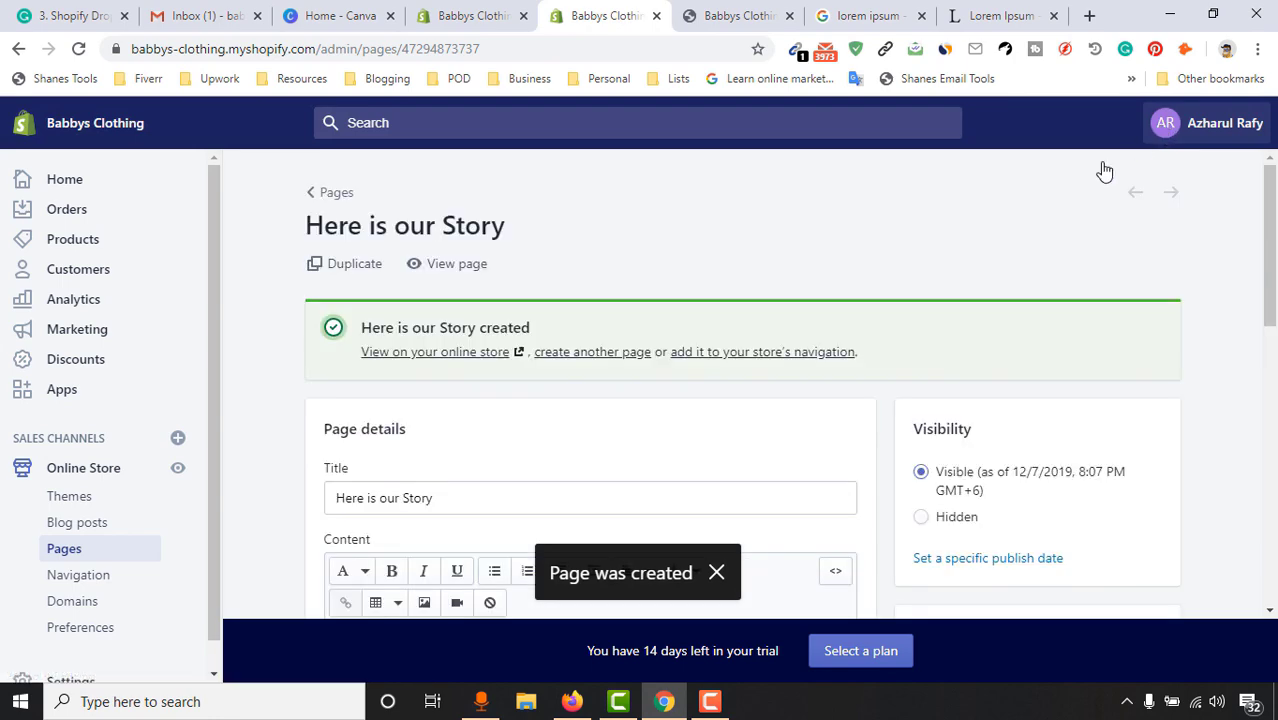
{"action": "scroll", "coordinate": [1276, 232], "scroll_direction": "down", "scroll_amount": 3}
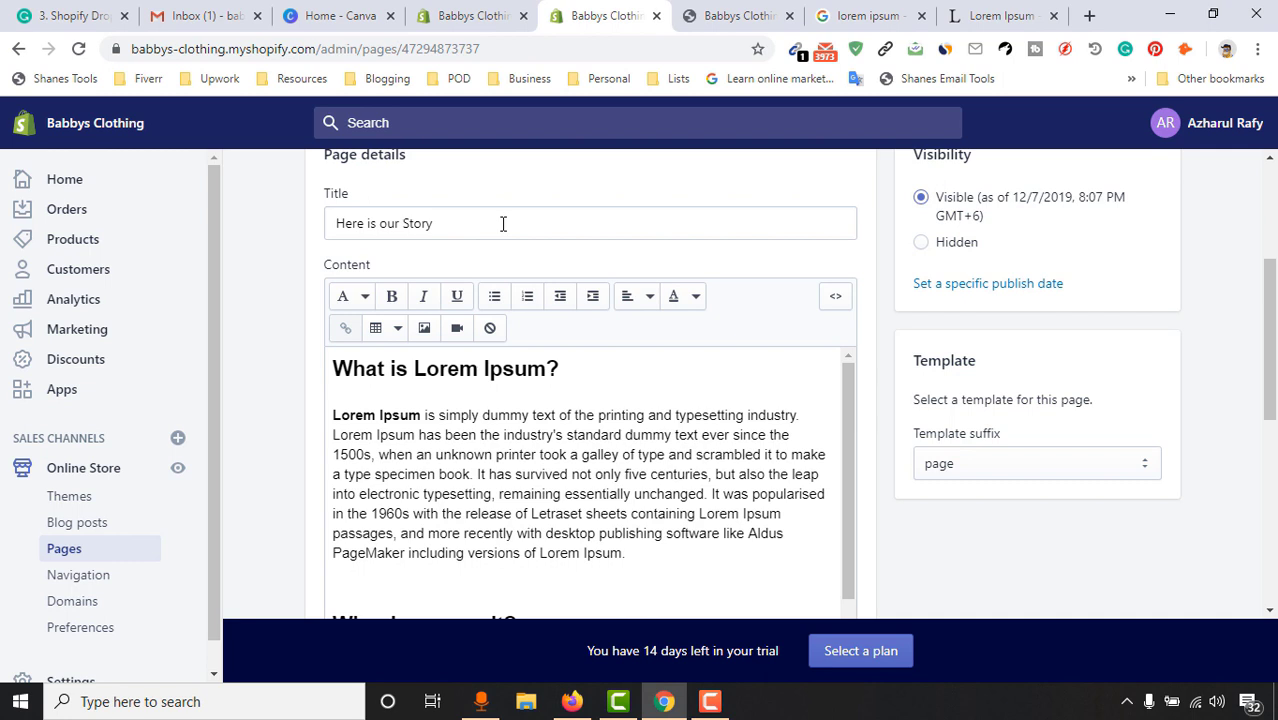
{"action": "scroll", "coordinate": [1268, 284], "scroll_direction": "up", "scroll_amount": 3}
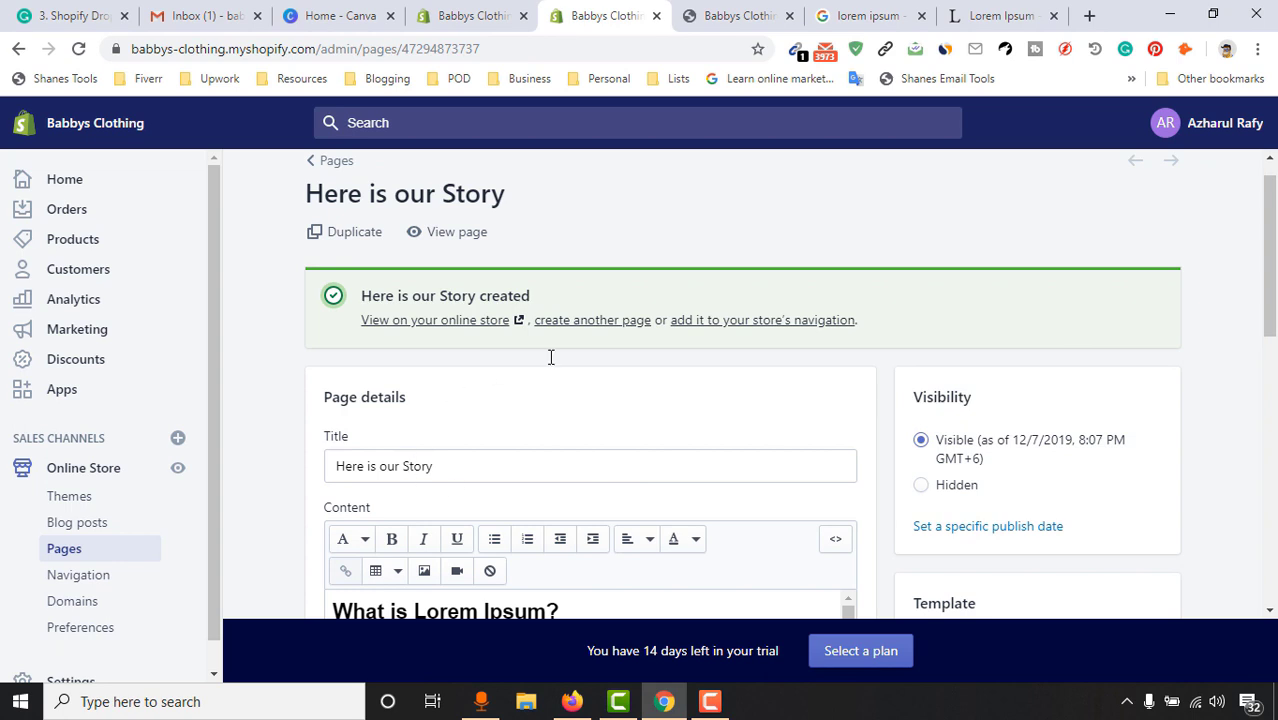
{"action": "left_click", "coordinate": [599, 322]}
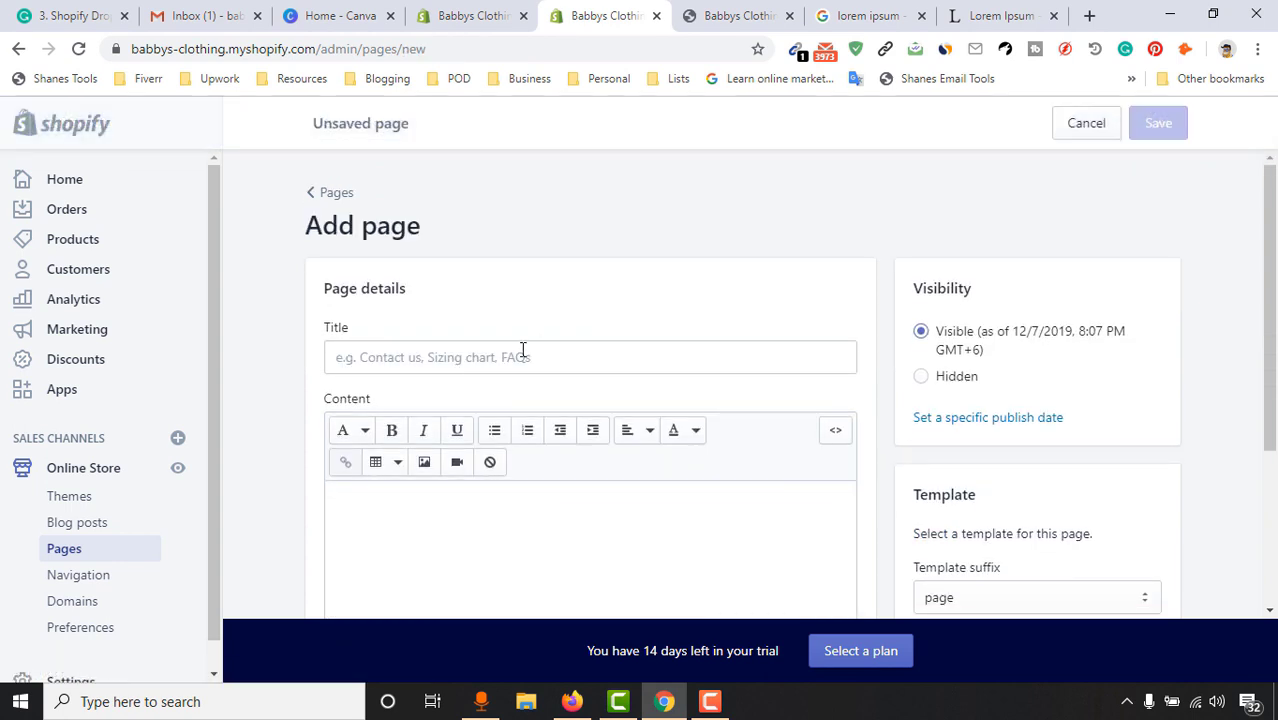
Set the new page's template to page.contact
{"action": "left_click", "coordinate": [449, 368]}
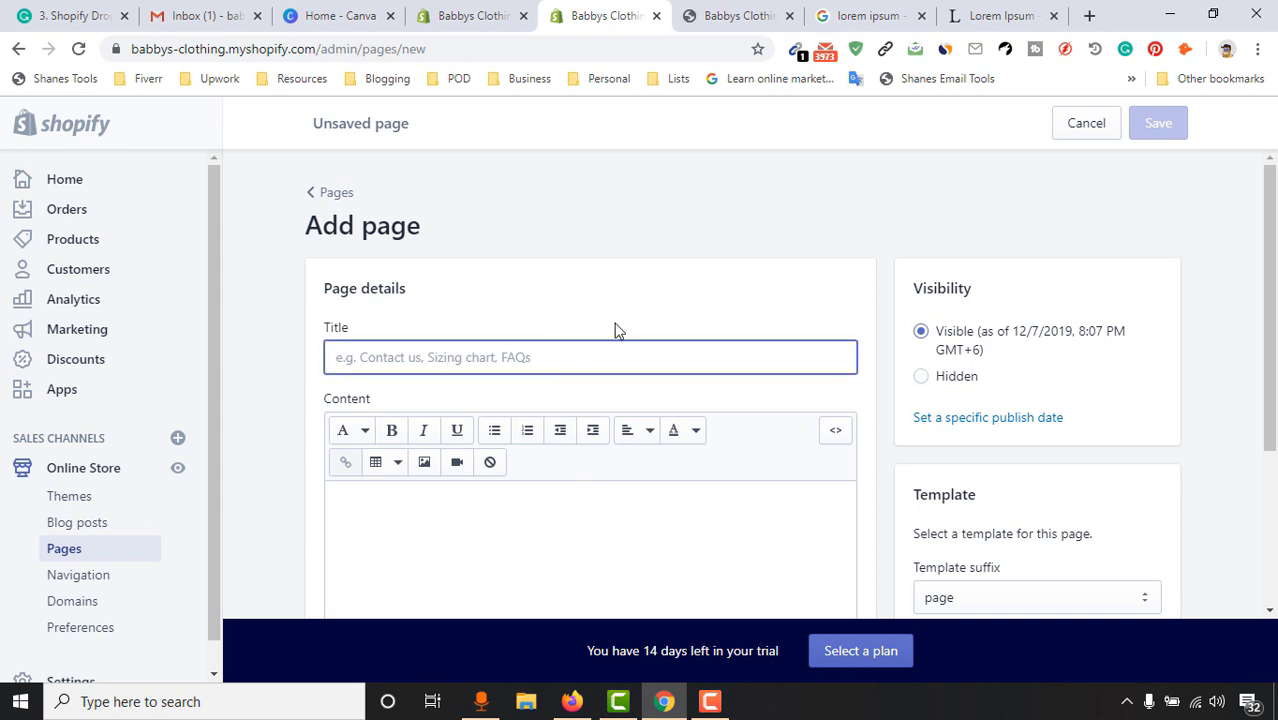
{"action": "scroll", "coordinate": [615, 330], "scroll_direction": "down", "scroll_amount": 1}
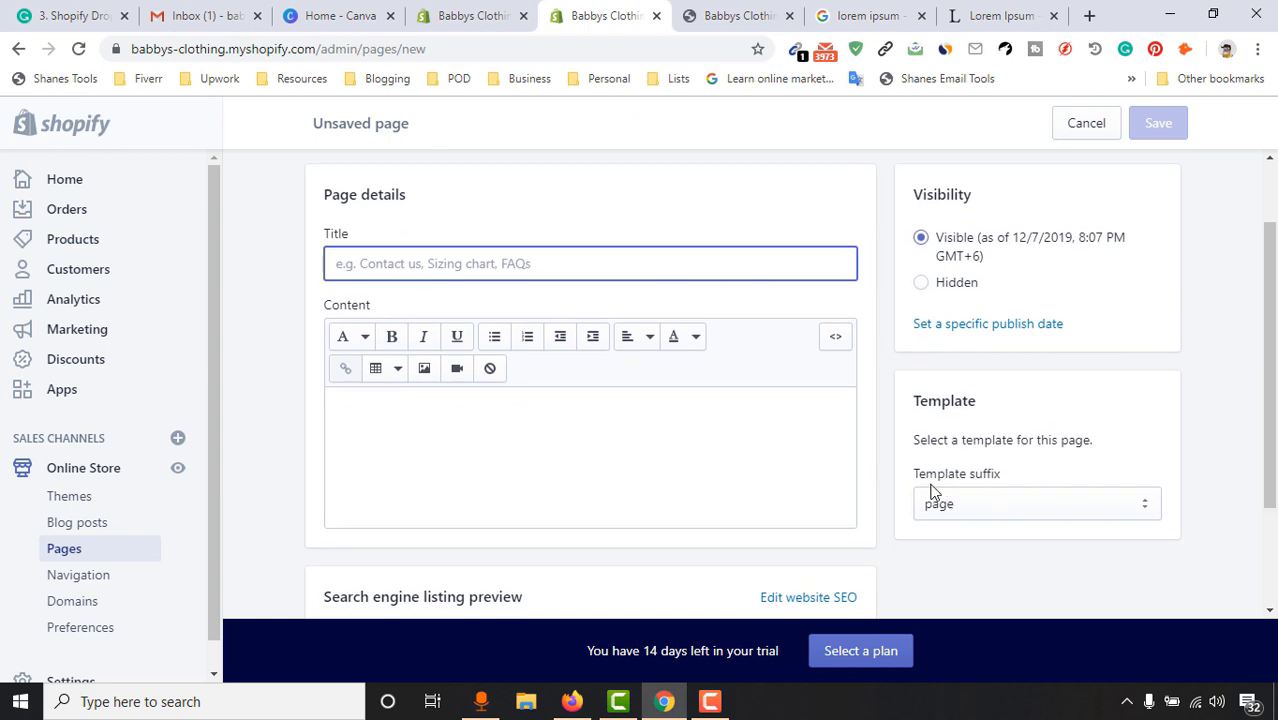
{"action": "left_click", "coordinate": [1003, 508]}
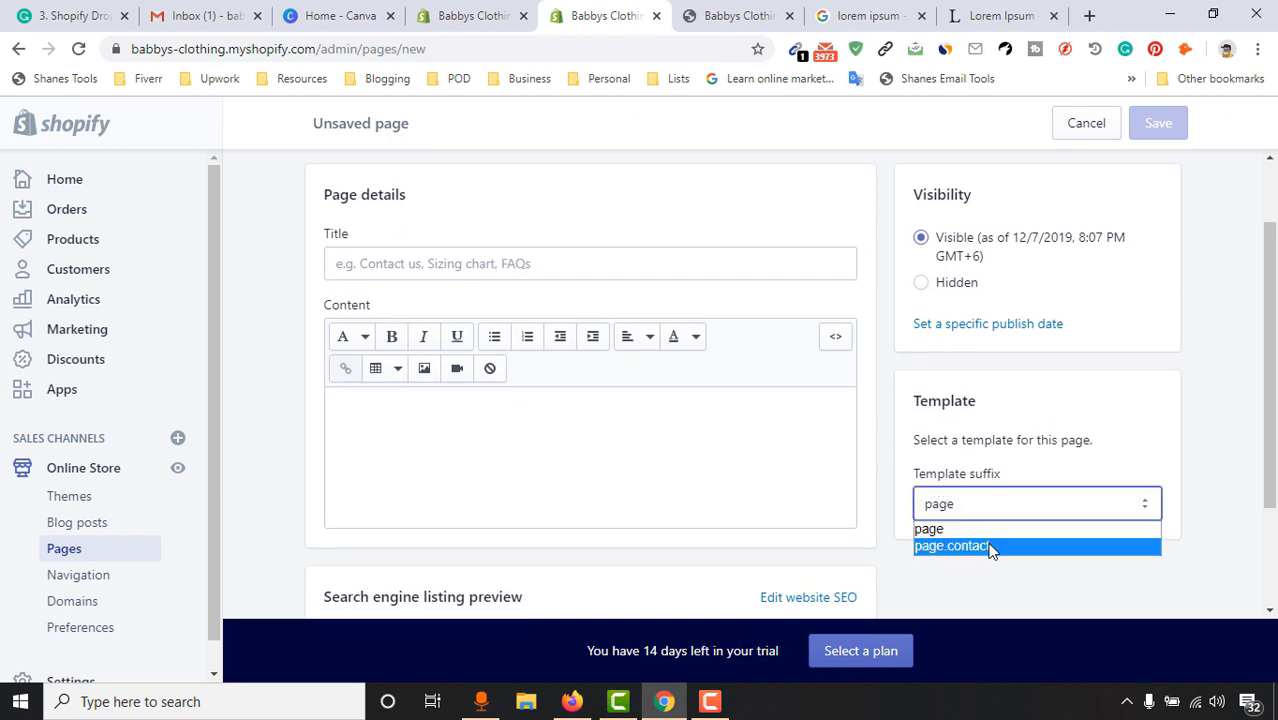
{"action": "left_click", "coordinate": [992, 548]}
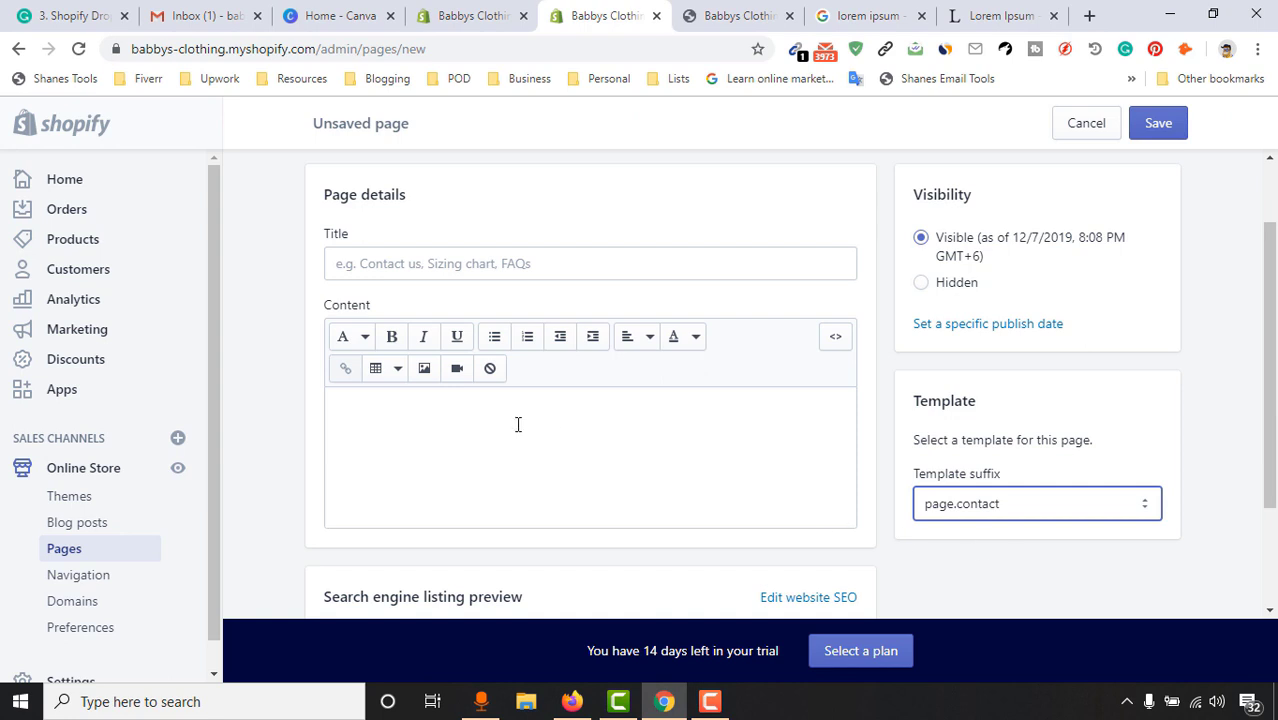
Title the page 'Got a question? Let us know!' and save it
{"action": "left_click", "coordinate": [420, 277]}
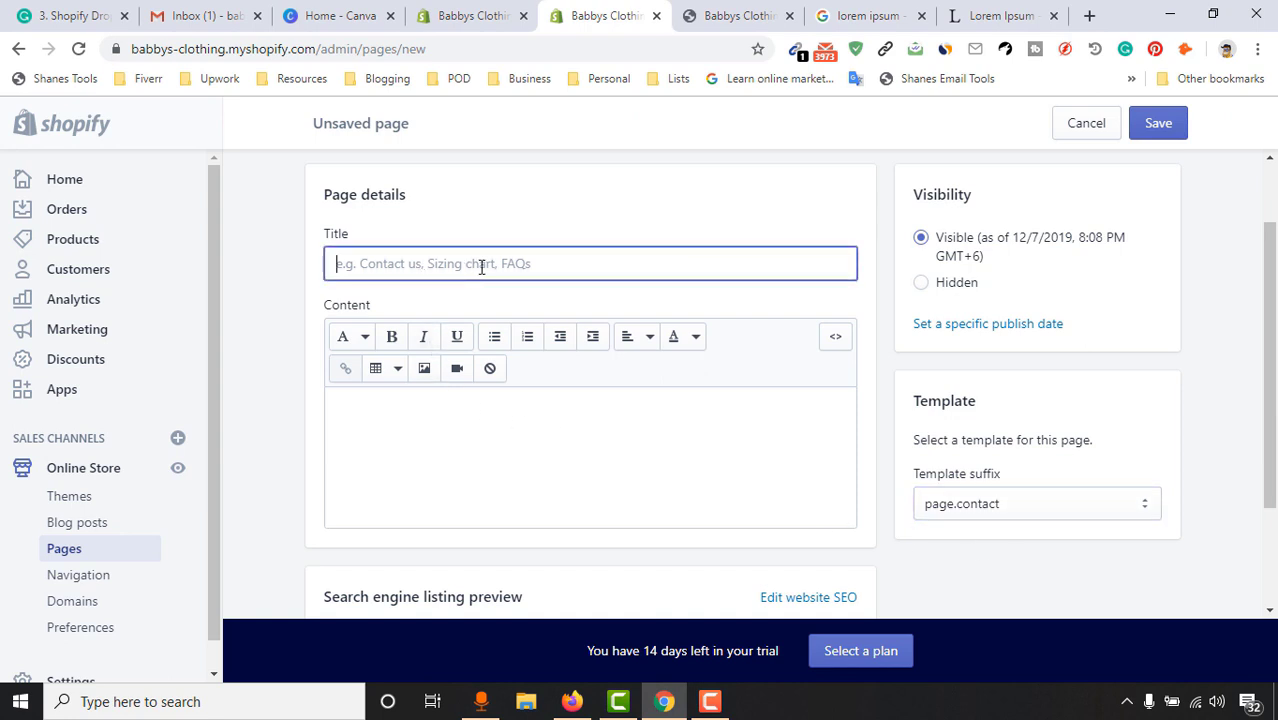
{"action": "type", "text": "Got a question?"}
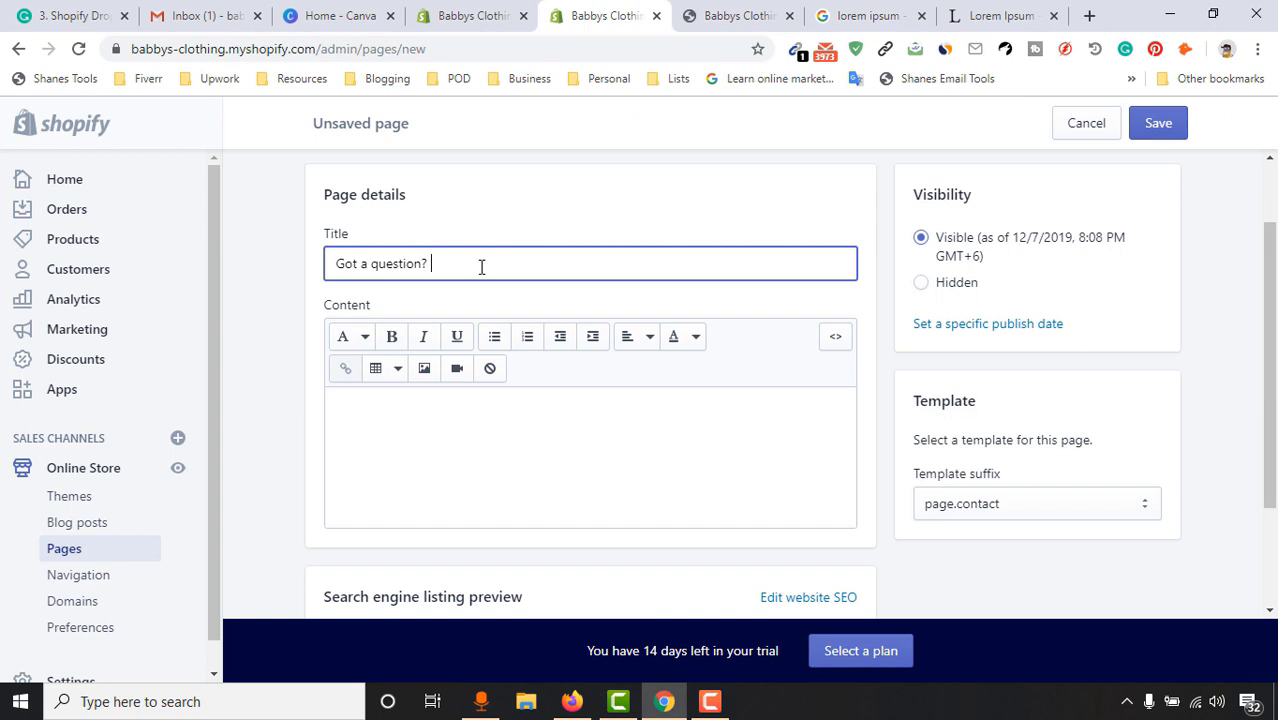
{"action": "type", "text": " Let us know!"}
{"action": "left_click", "coordinate": [499, 461]}
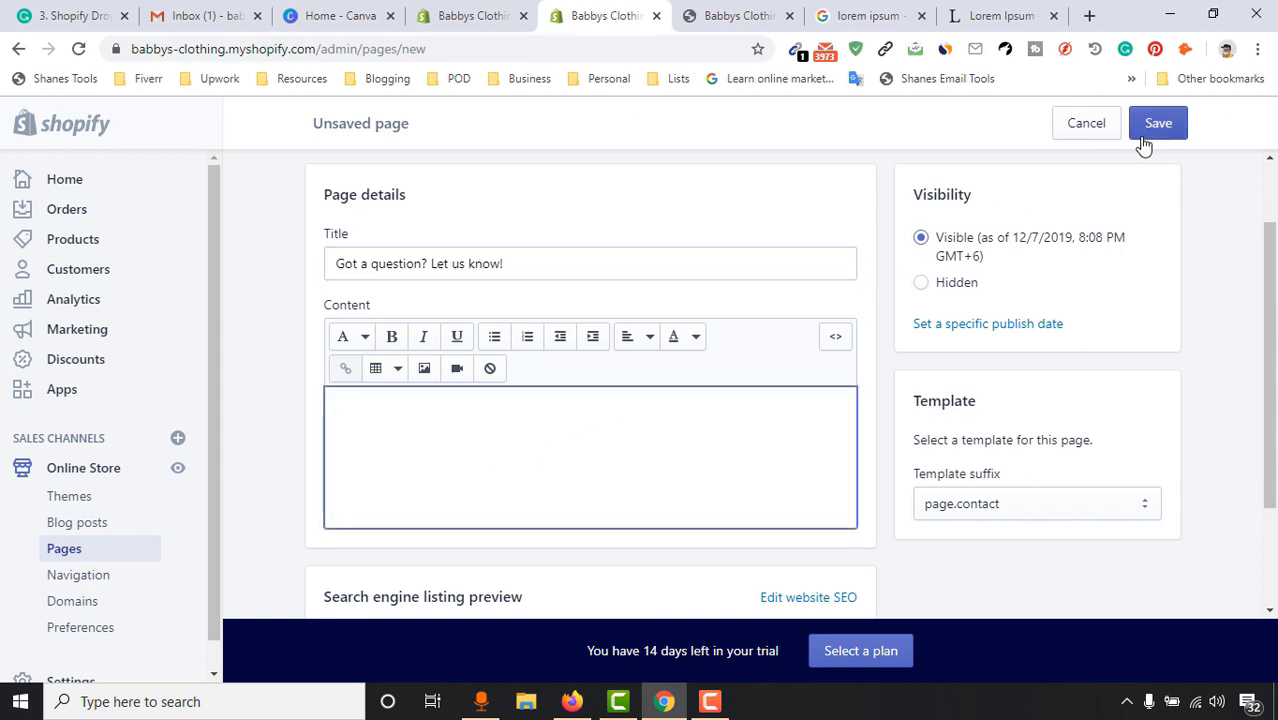
{"action": "scroll", "coordinate": [536, 440], "scroll_direction": "down", "scroll_amount": 2}
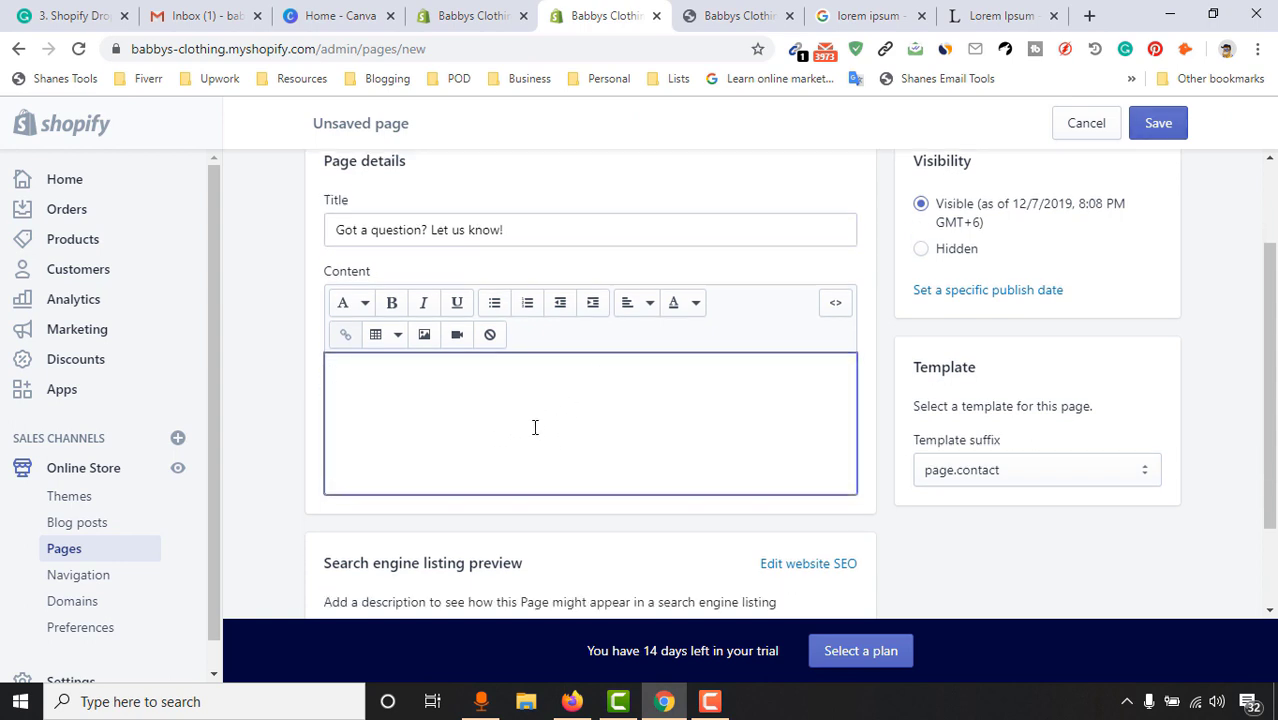
{"action": "scroll", "coordinate": [800, 315], "scroll_direction": "up", "scroll_amount": 2}
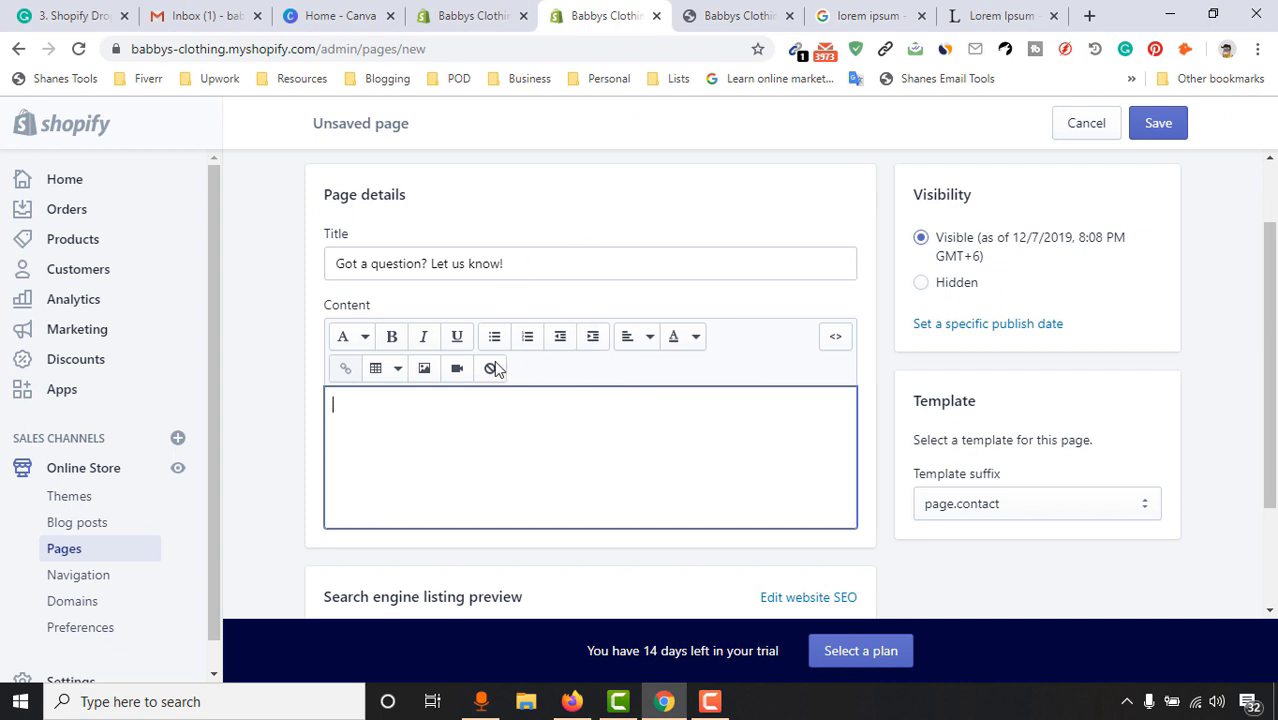
{"action": "left_click", "coordinate": [1155, 140]}
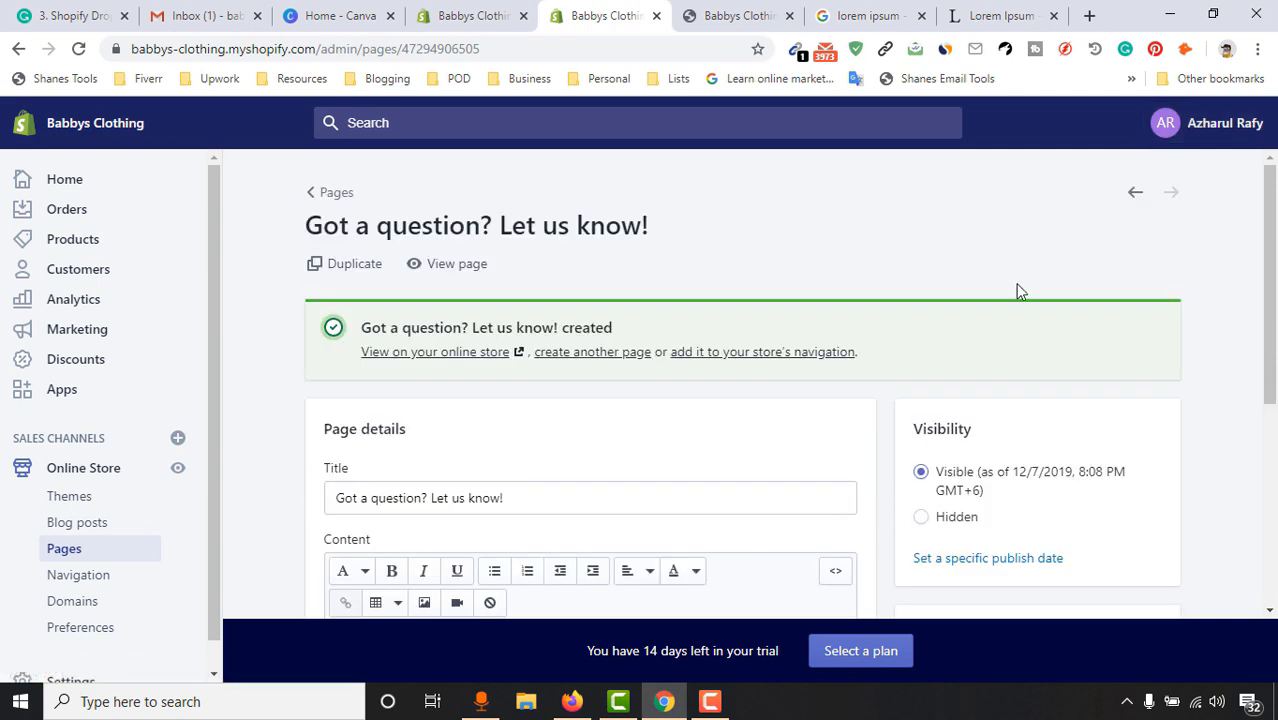
{"action": "left_click", "coordinate": [476, 17]}
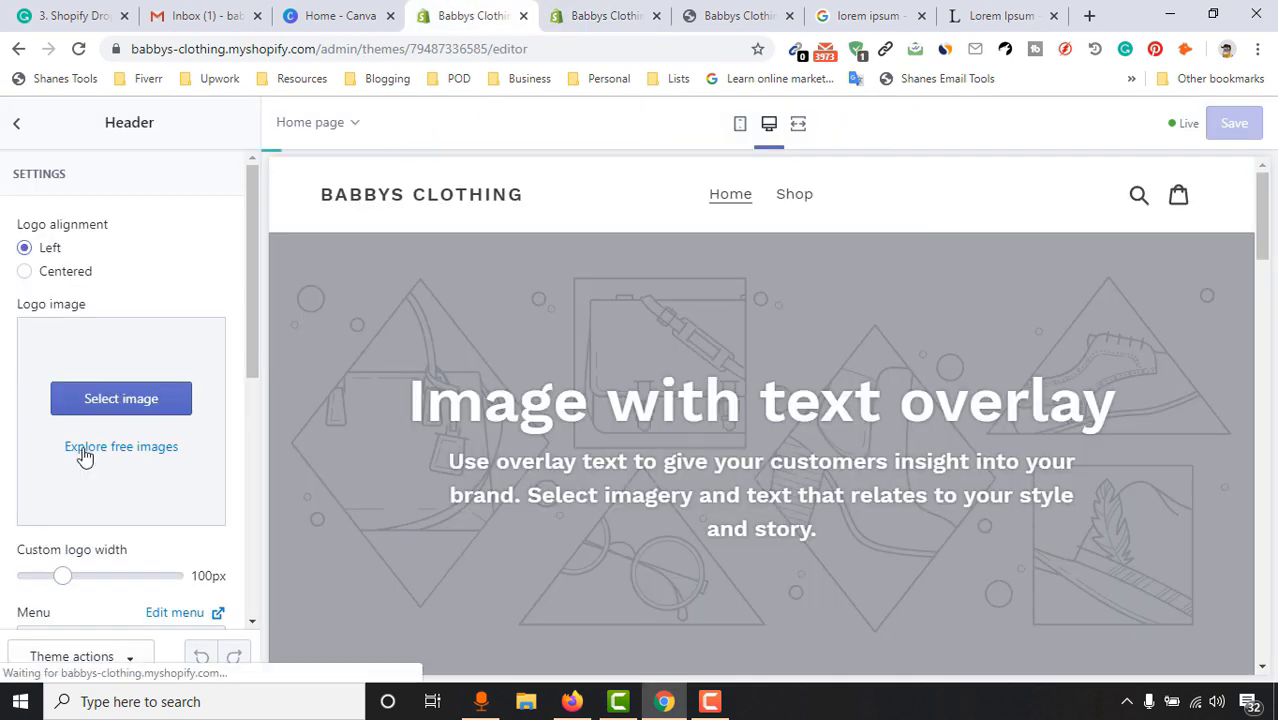
Open the Main menu for editing from the theme editor's Header settings
{"action": "scroll", "coordinate": [157, 300], "scroll_direction": "down", "scroll_amount": 3}
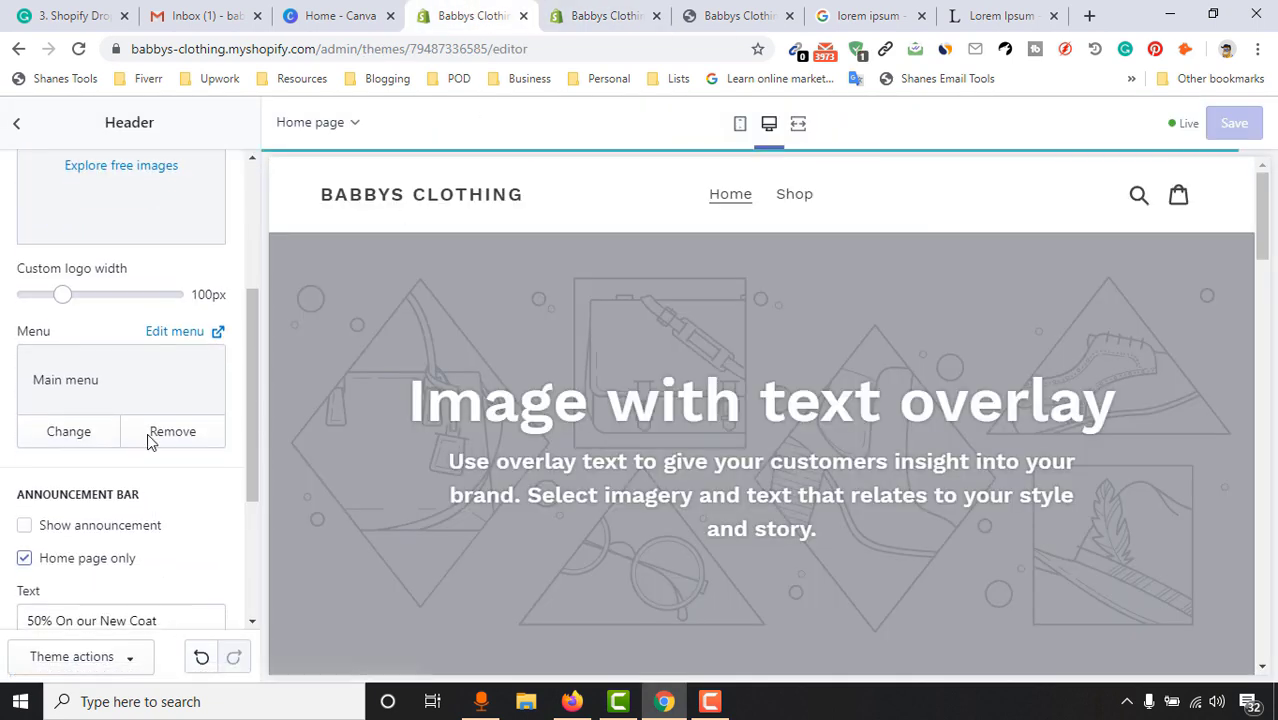
{"action": "left_click", "coordinate": [178, 333]}
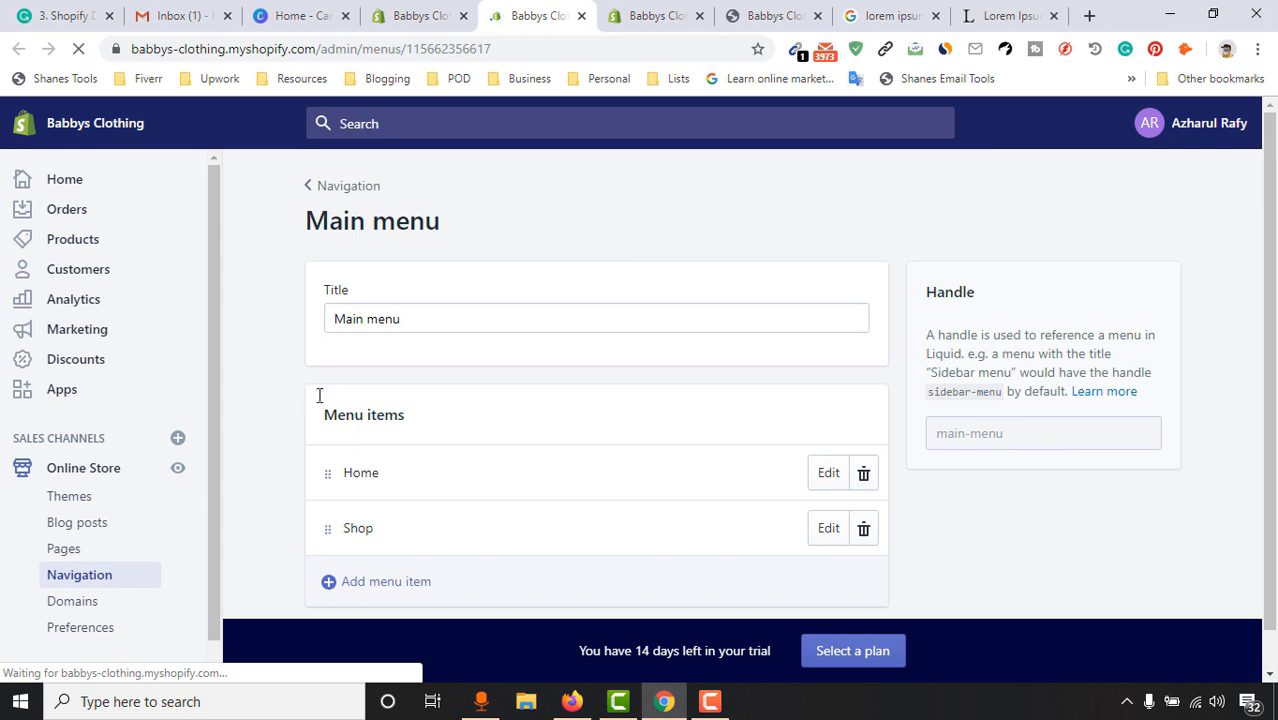
Add an 'About Us' menu item linked to the 'Here is our Story' page
{"action": "scroll", "coordinate": [290, 480], "scroll_direction": "down", "scroll_amount": 1}
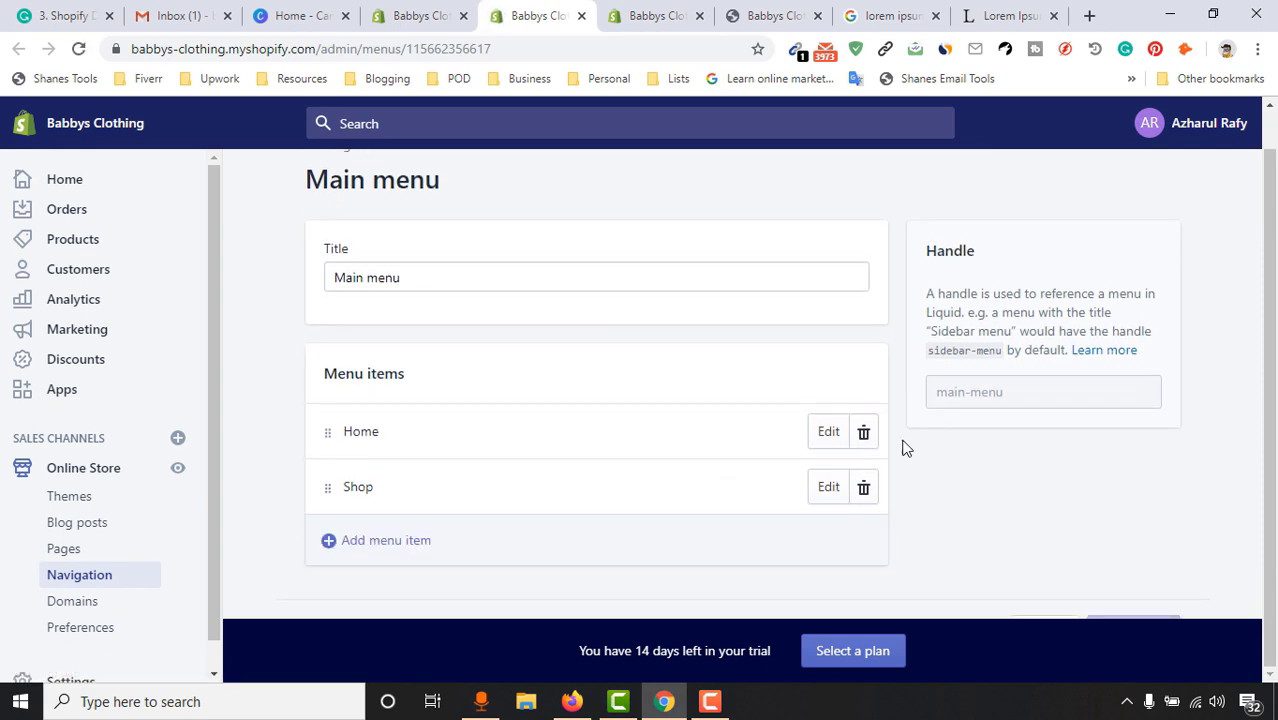
{"action": "left_click", "coordinate": [408, 550]}
{"action": "left_click", "coordinate": [480, 392]}
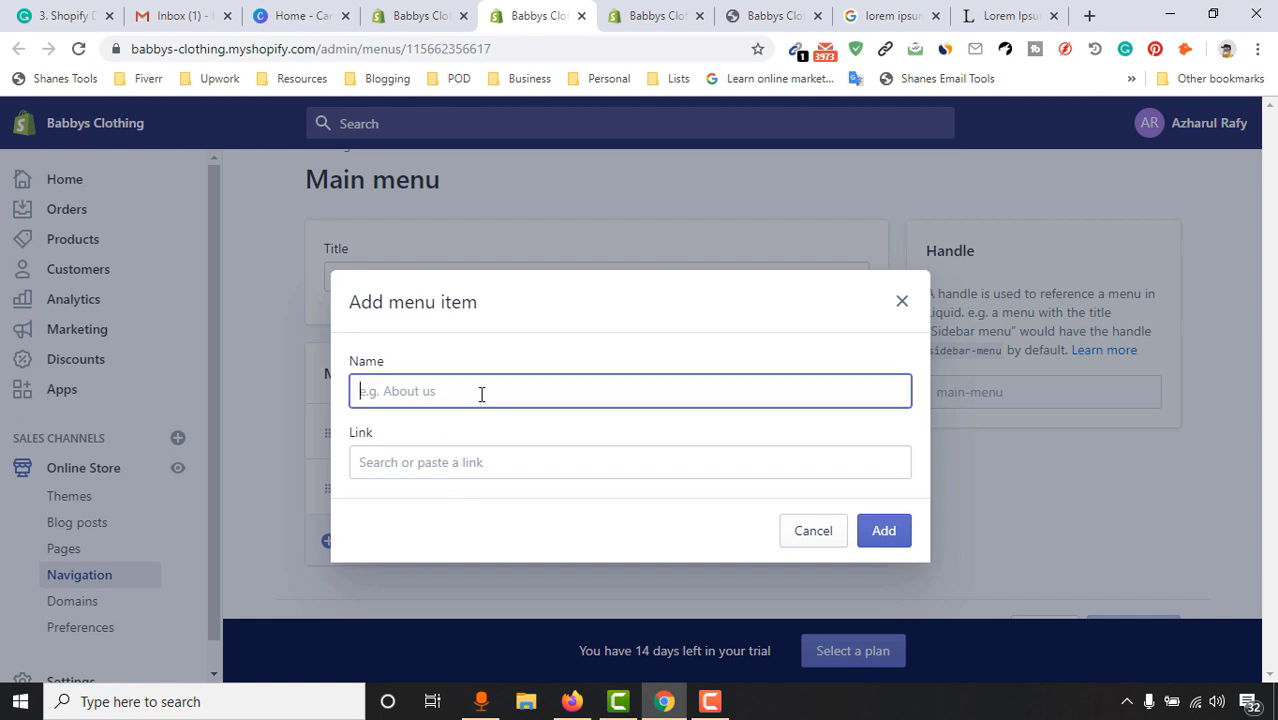
{"action": "type", "text": "About Us"}
{"action": "left_click", "coordinate": [472, 468]}
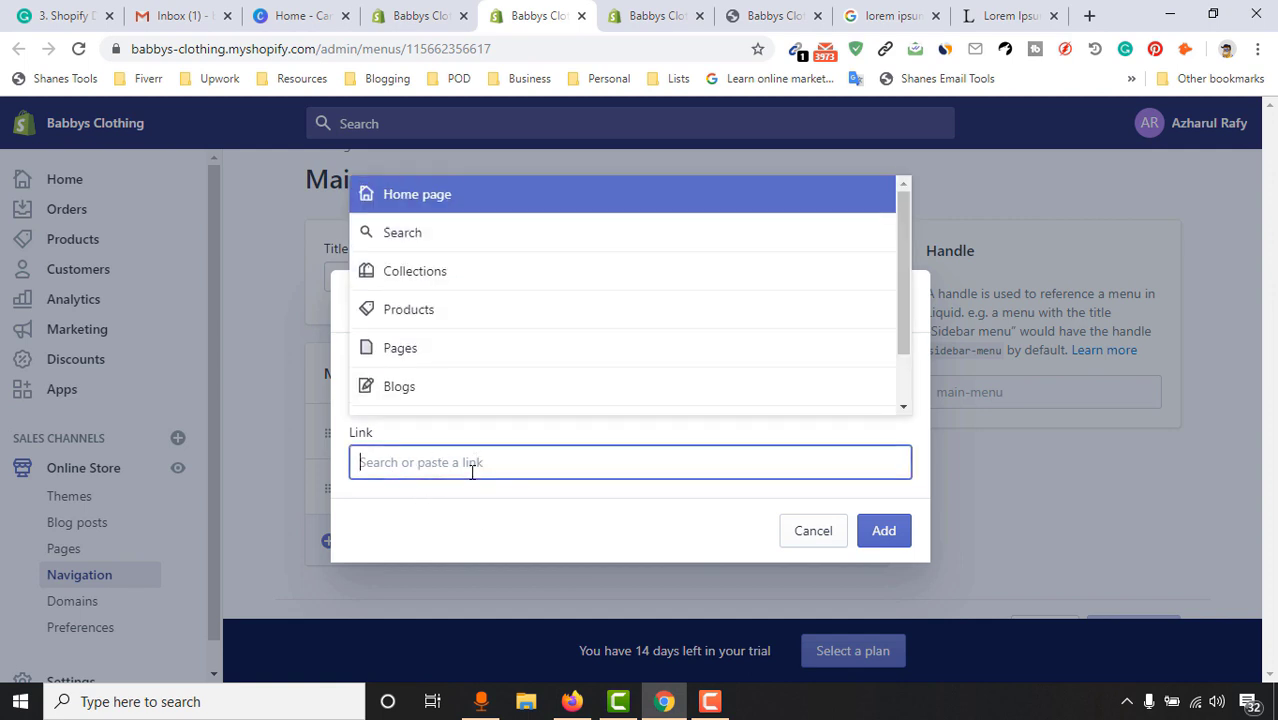
{"action": "left_click", "coordinate": [428, 358]}
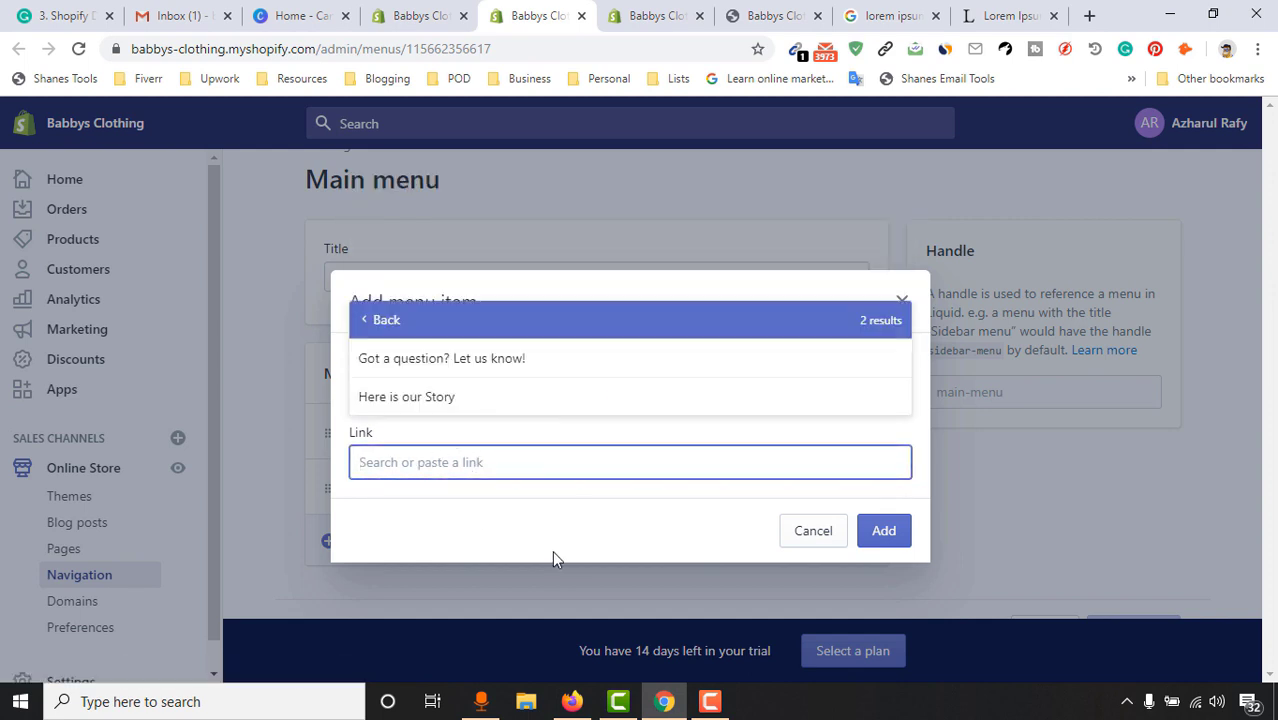
{"action": "left_click", "coordinate": [436, 397]}
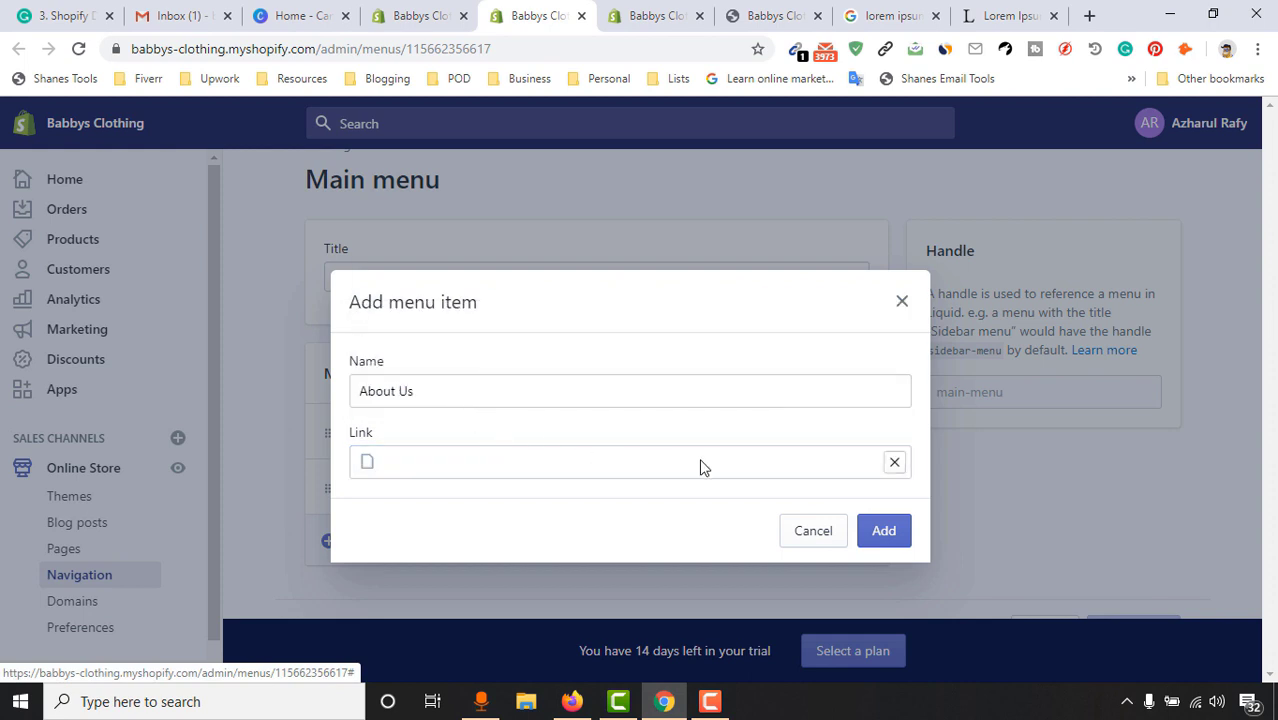
{"action": "left_click", "coordinate": [879, 536]}
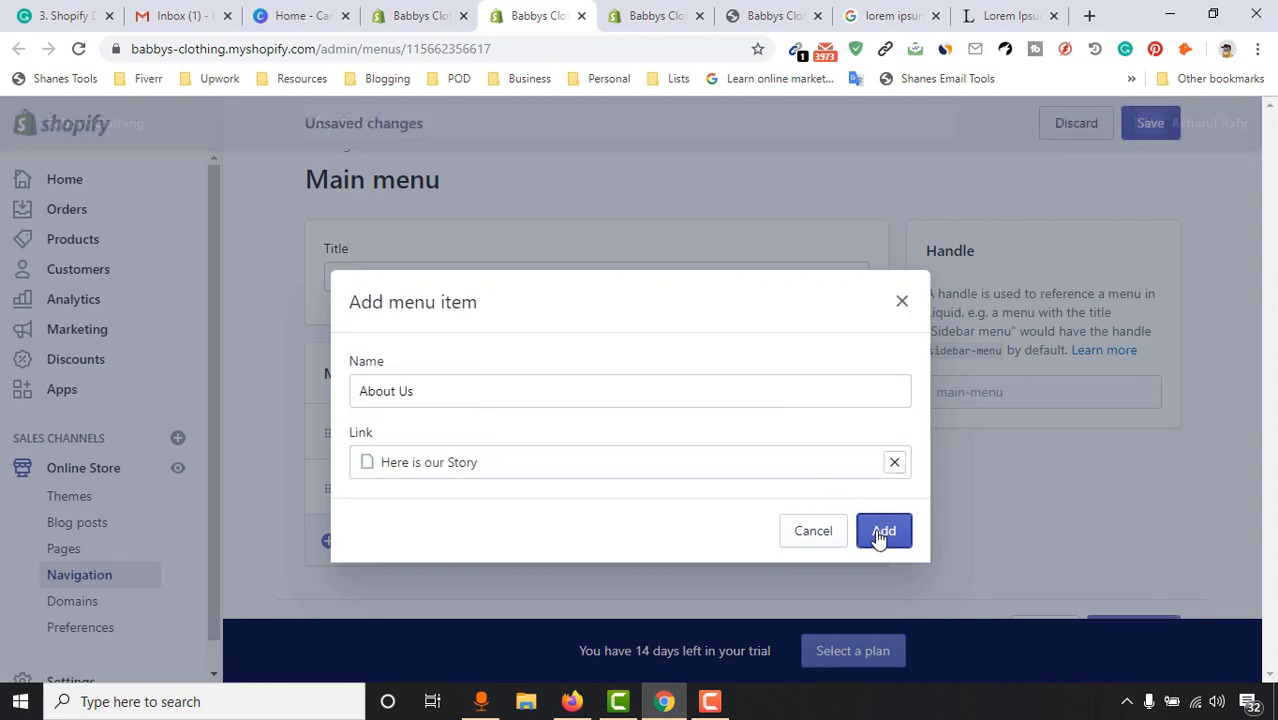
{"action": "scroll", "coordinate": [975, 442], "scroll_direction": "down", "scroll_amount": 1}
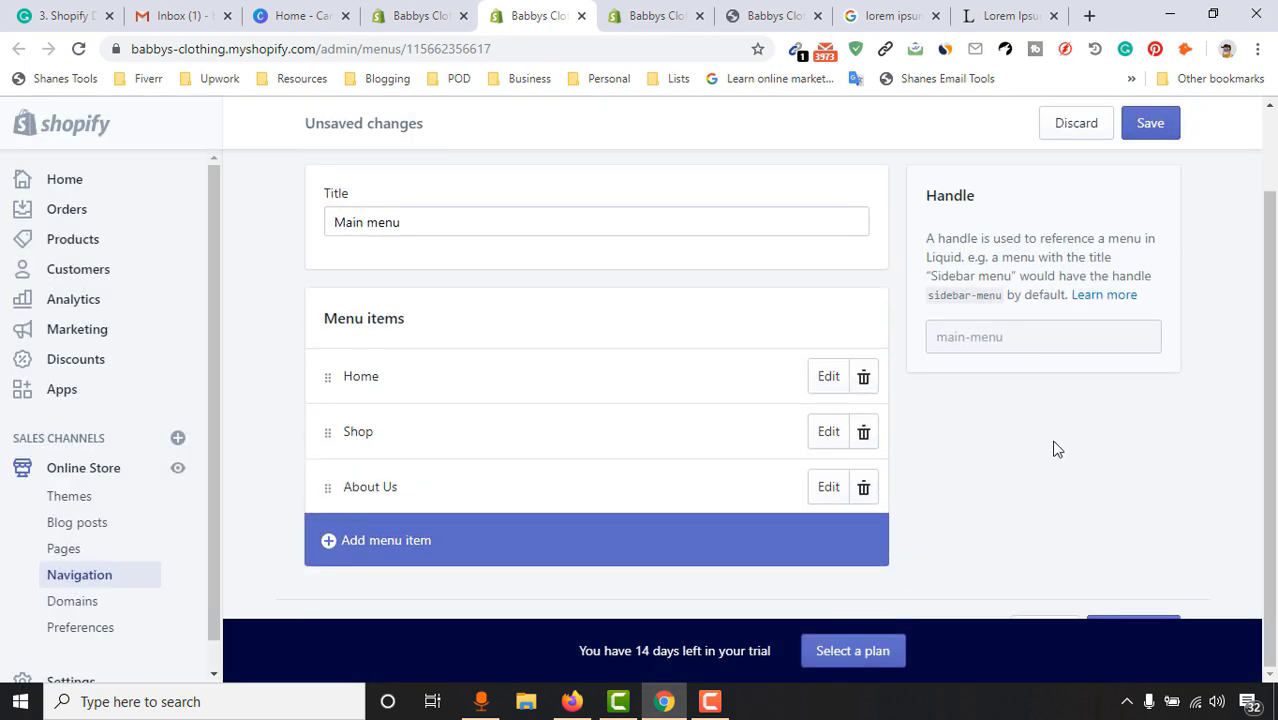
Add a 'Contact Us' item linked to 'Got a question? Let us know!' and save the menu
{"action": "left_click", "coordinate": [472, 553]}
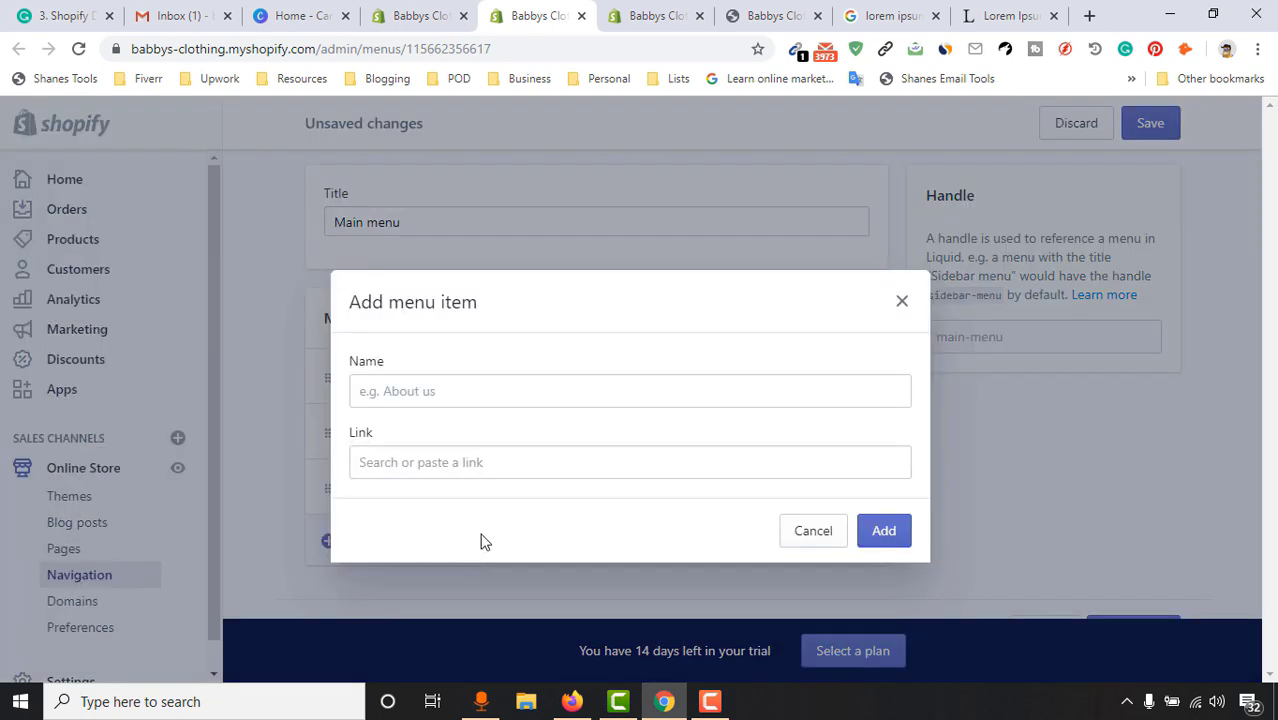
{"action": "left_click", "coordinate": [464, 390]}
{"action": "type", "text": "Contact Us"}
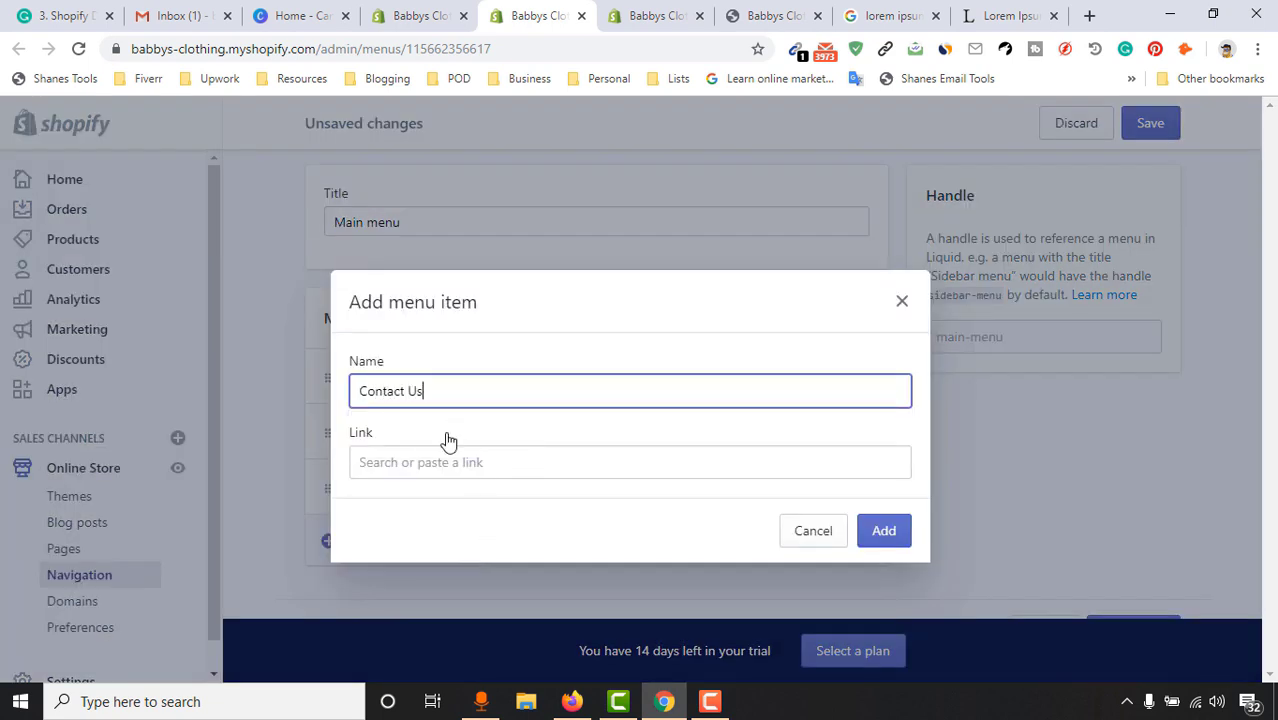
{"action": "left_click", "coordinate": [410, 461]}
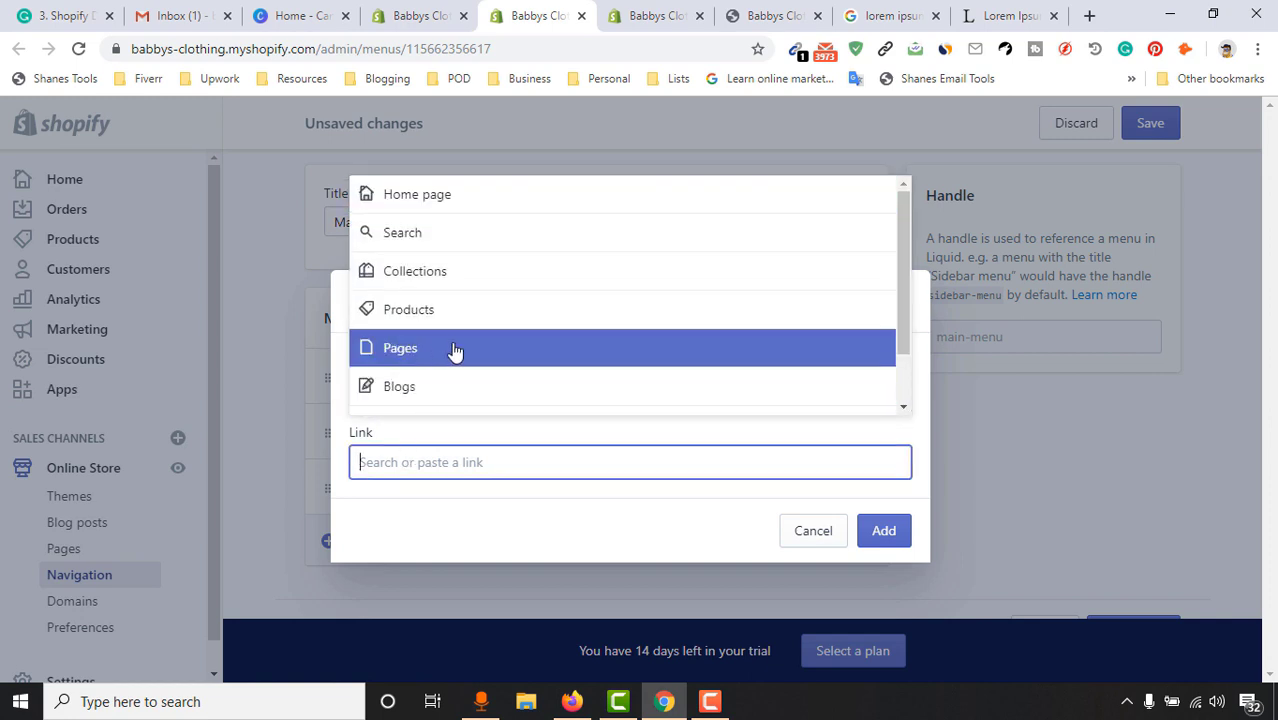
{"action": "left_click", "coordinate": [451, 350]}
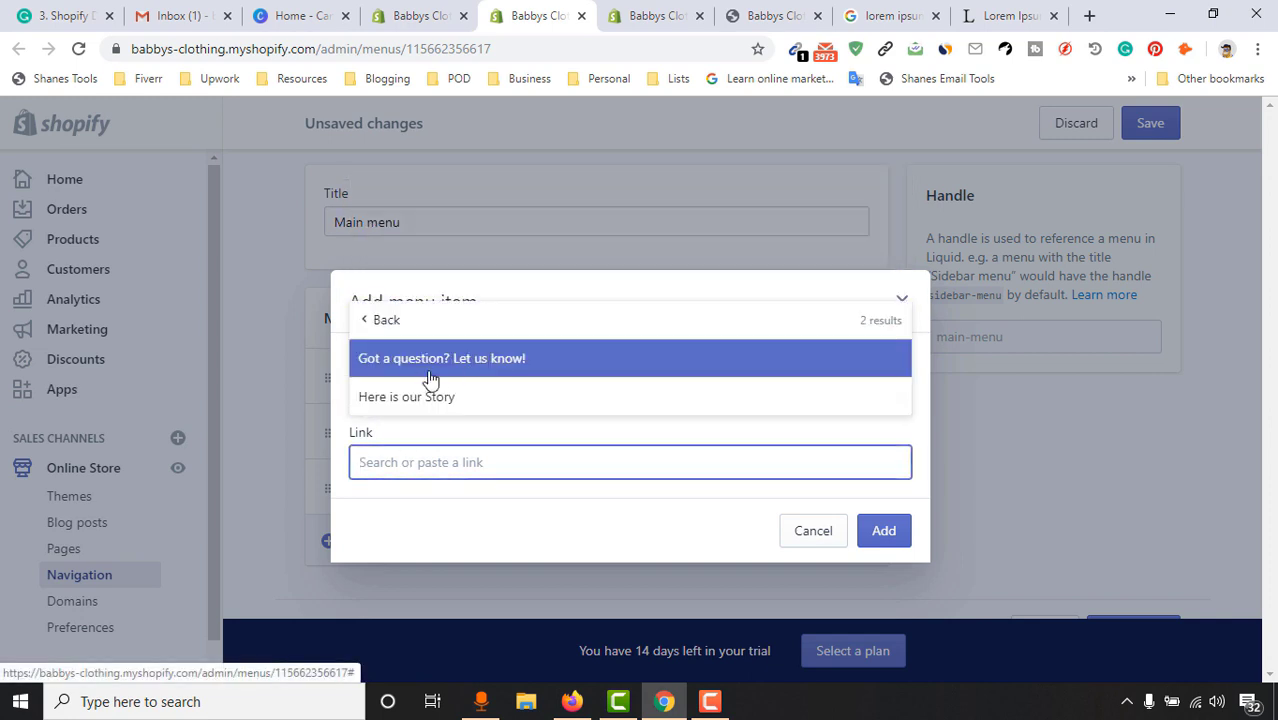
{"action": "left_click", "coordinate": [527, 360]}
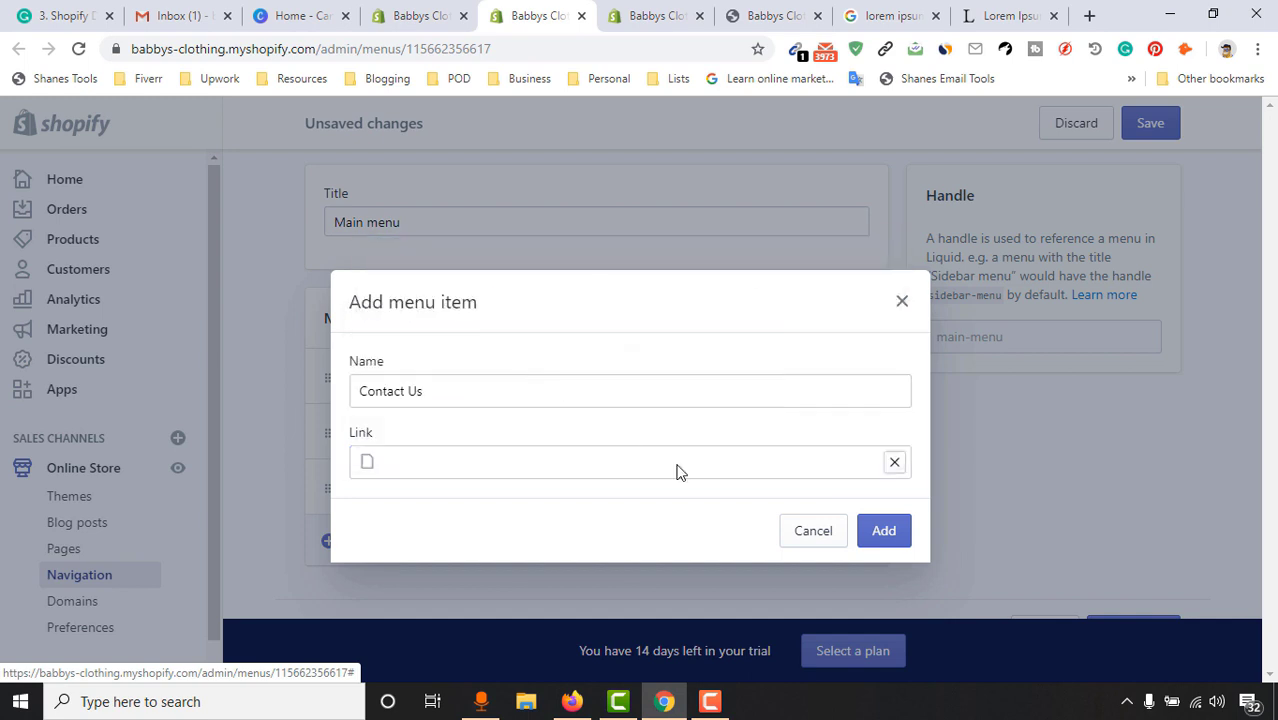
{"action": "left_click", "coordinate": [884, 540]}
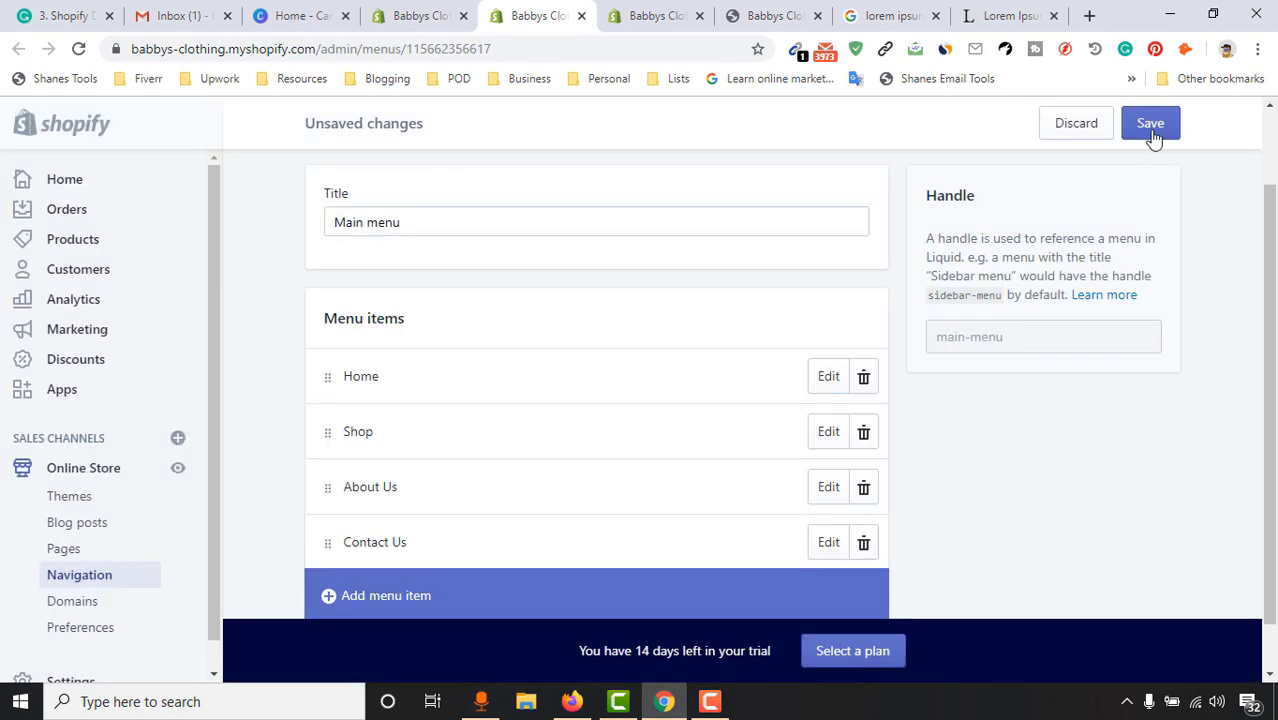
{"action": "left_click", "coordinate": [1160, 123]}
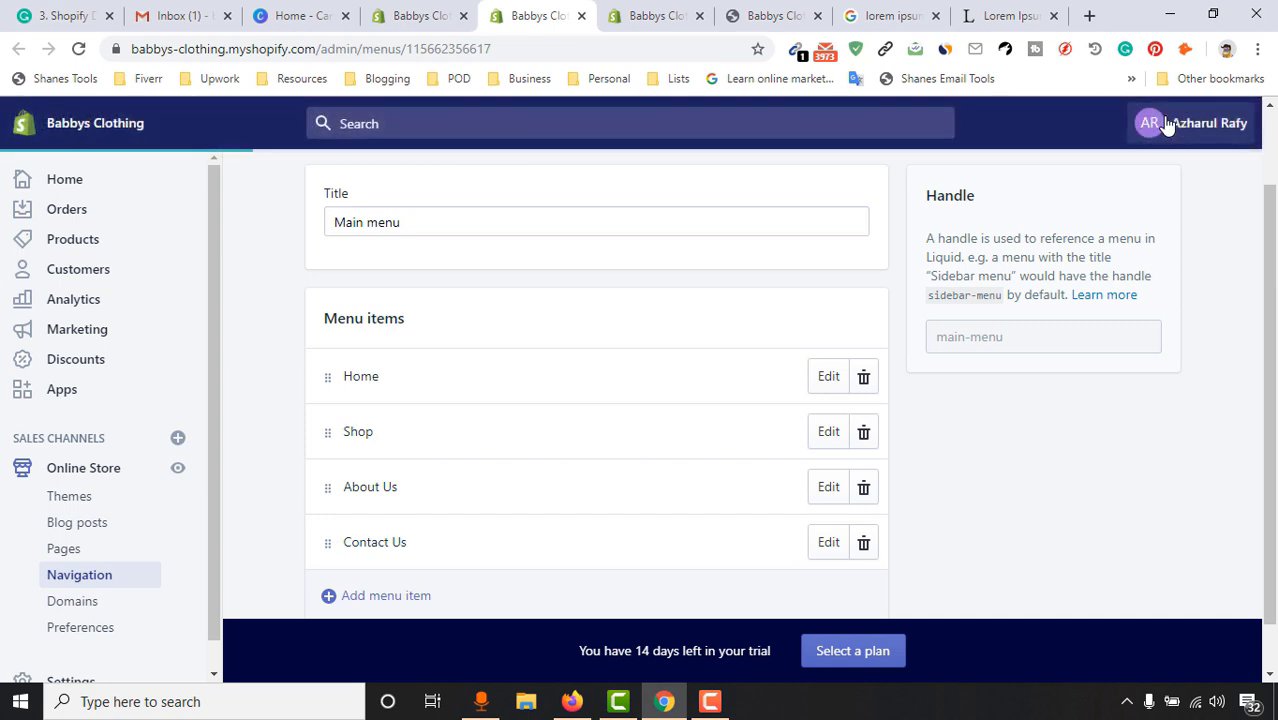
{"action": "scroll", "coordinate": [1080, 380], "scroll_direction": "up", "scroll_amount": 1}
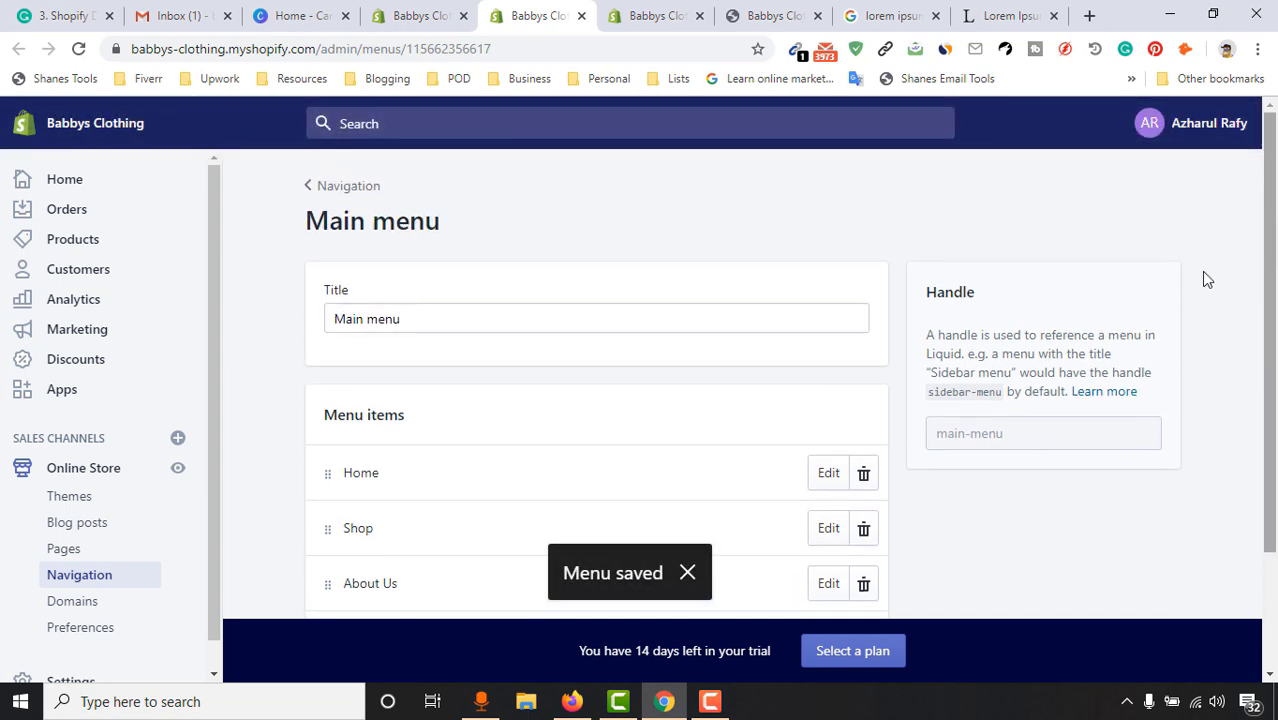
{"action": "left_click", "coordinate": [179, 476]}
Close the extra admin, storefront and Google search tabs, and move the Lorem Ipsum tab after Inbox
{"action": "left_click", "coordinate": [714, 14]}
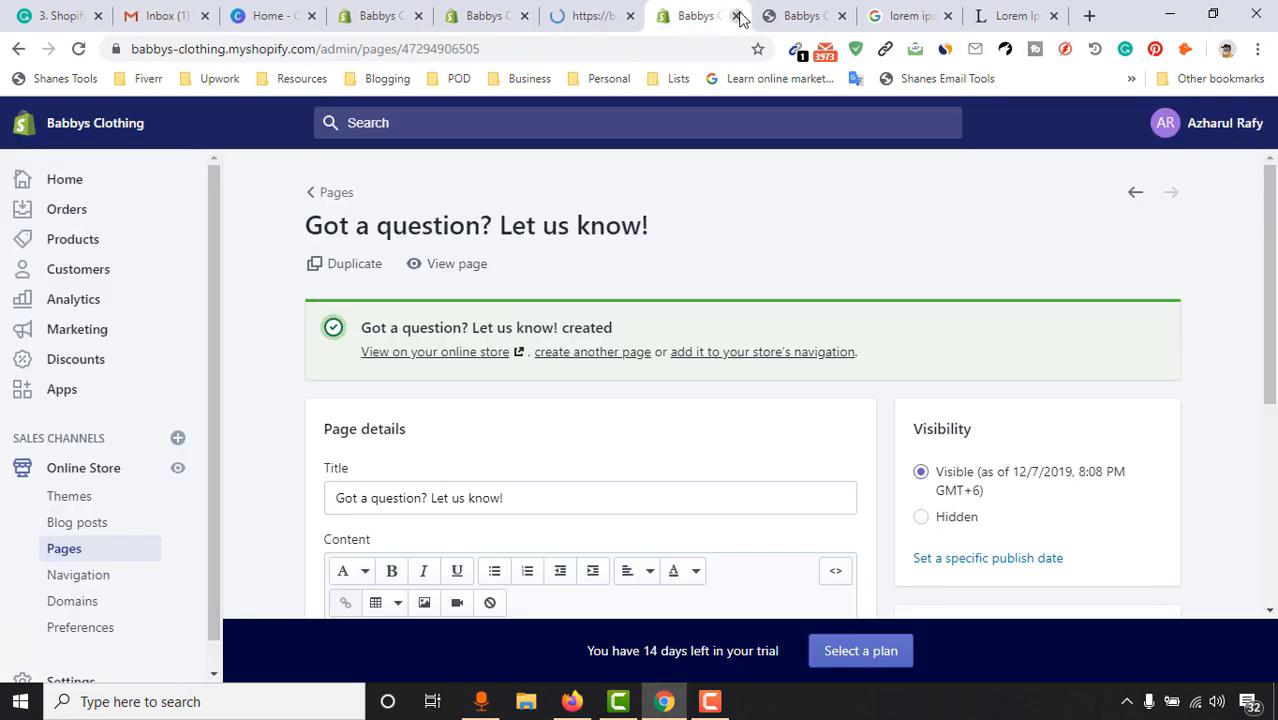
{"action": "left_click", "coordinate": [737, 16]}
{"action": "left_click", "coordinate": [739, 16]}
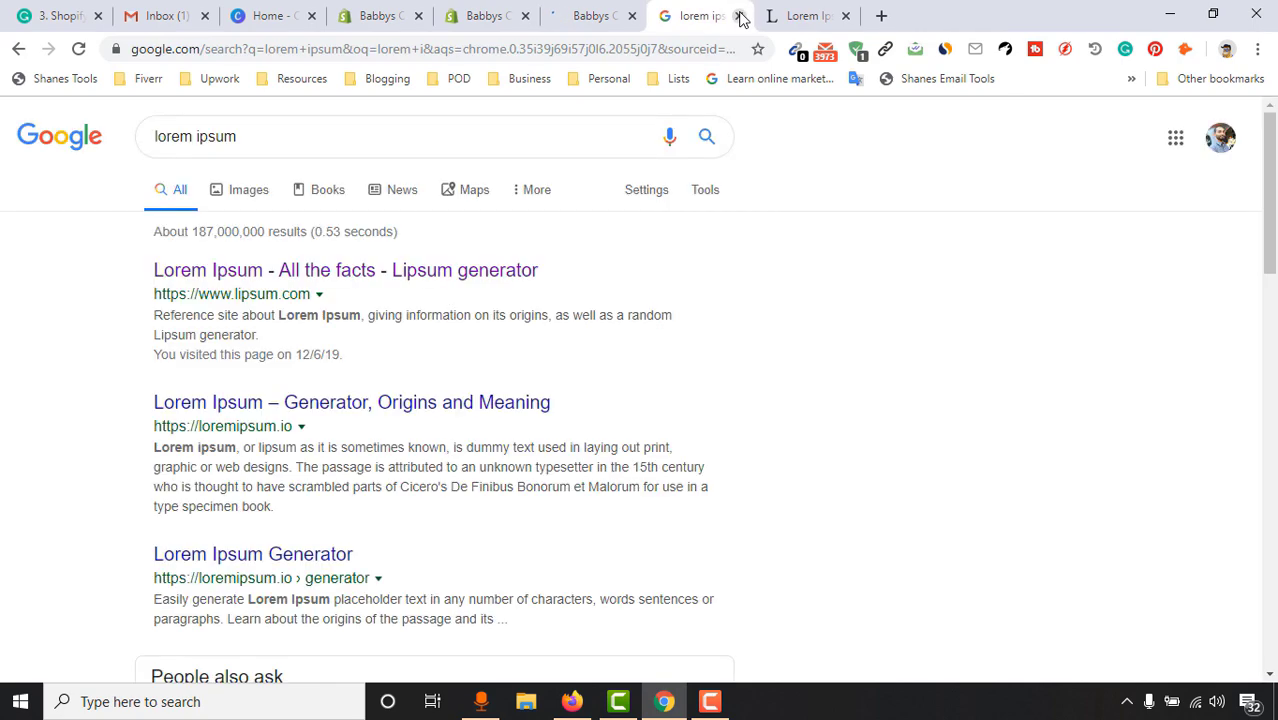
{"action": "left_click", "coordinate": [739, 16]}
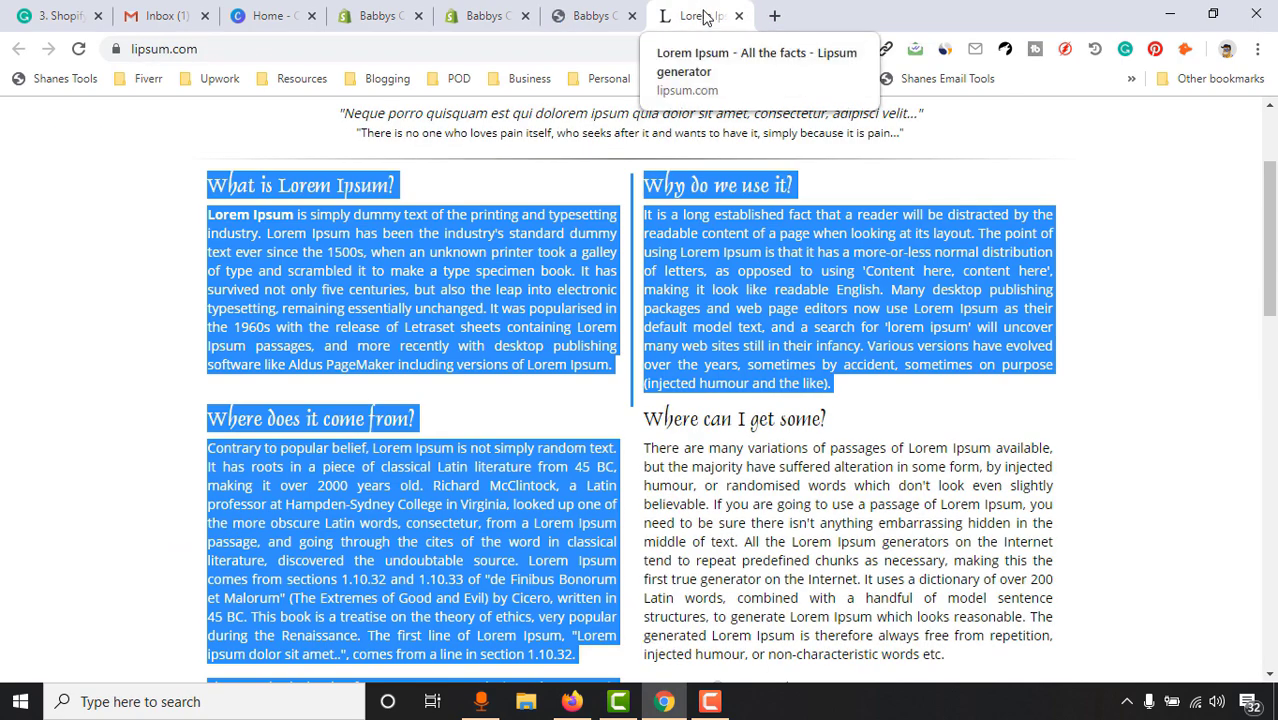
{"action": "left_click_drag", "start_coordinate": [705, 16], "coordinate": [380, 18]}
{"action": "left_click", "coordinate": [1021, 12]}
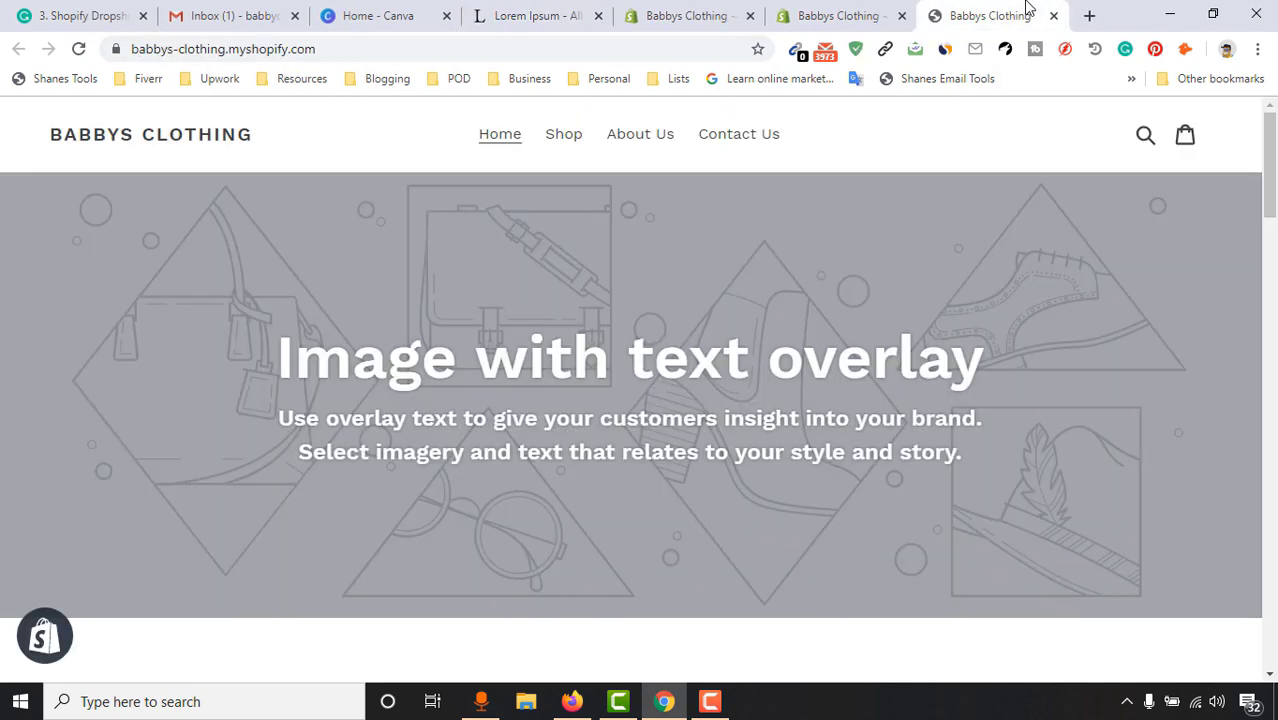
Open the storefront's About Us page and review its 'Here is our Story' heading
{"action": "left_click", "coordinate": [897, 5]}
{"action": "left_click", "coordinate": [980, 15]}
{"action": "left_click", "coordinate": [636, 138]}
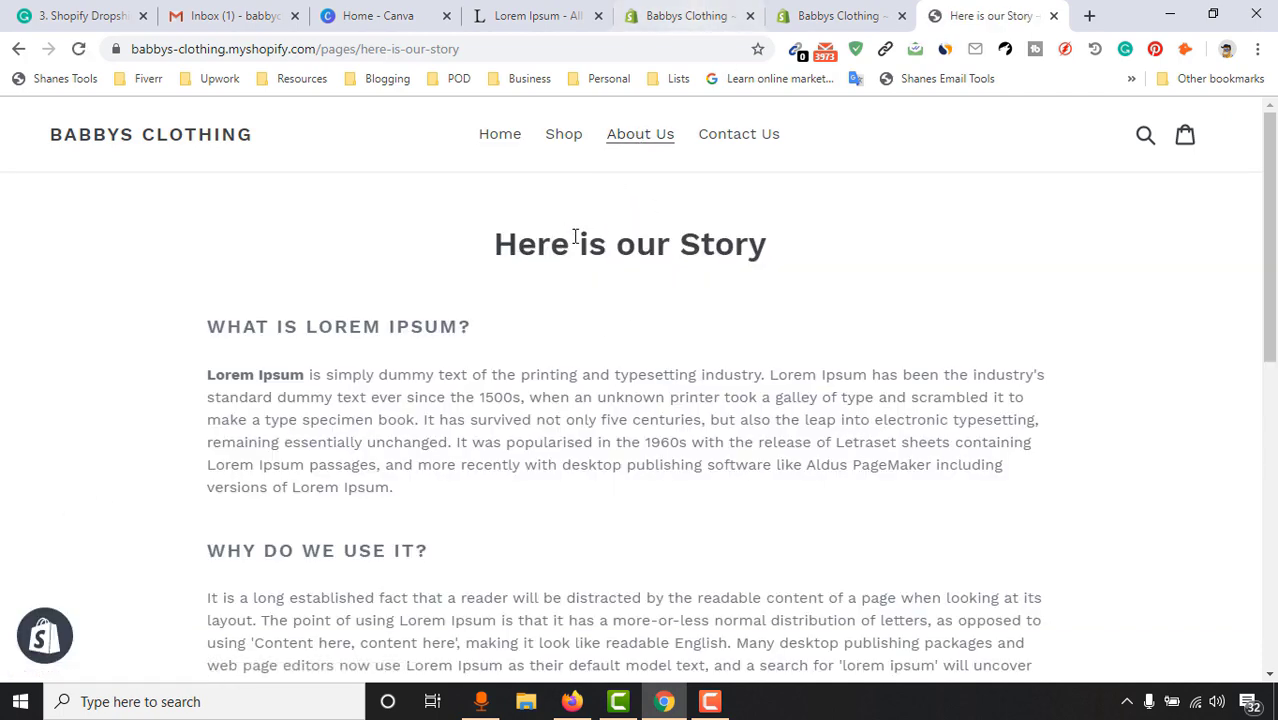
{"action": "left_click_drag", "start_coordinate": [522, 247], "coordinate": [714, 232]}
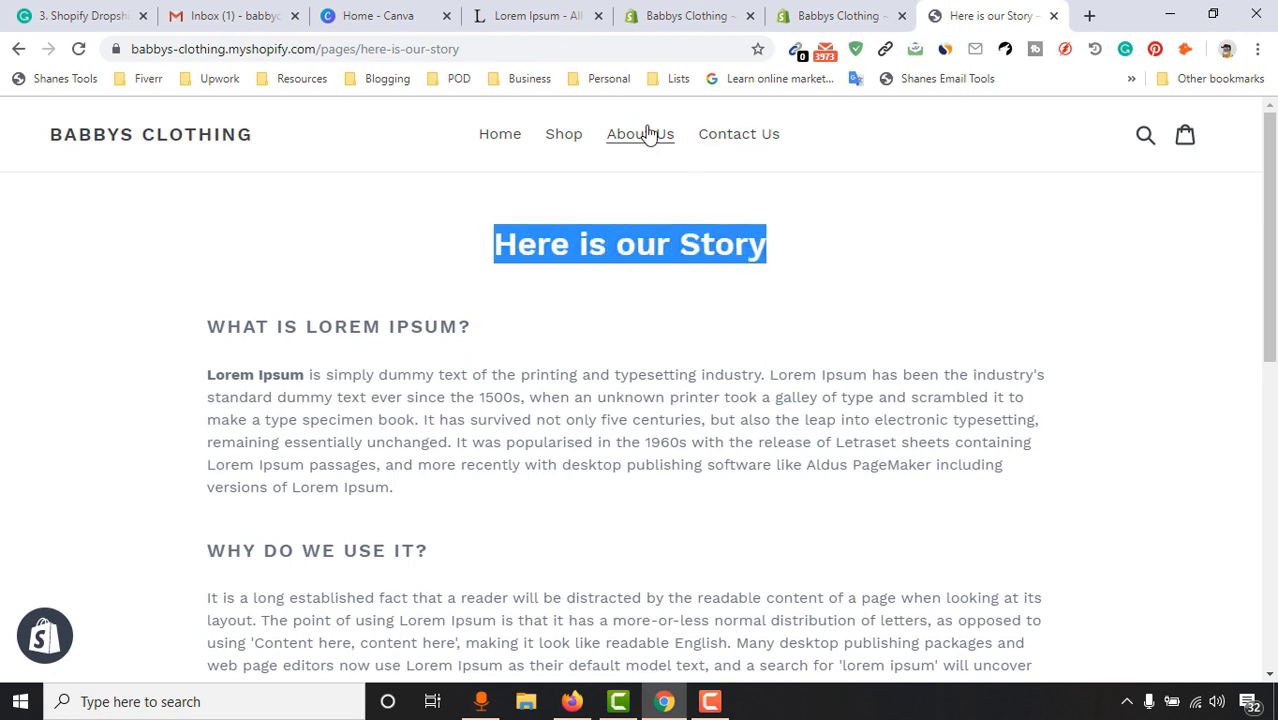
{"action": "left_click_drag", "start_coordinate": [493, 246], "coordinate": [683, 251]}
{"action": "double_click", "coordinate": [738, 245]}
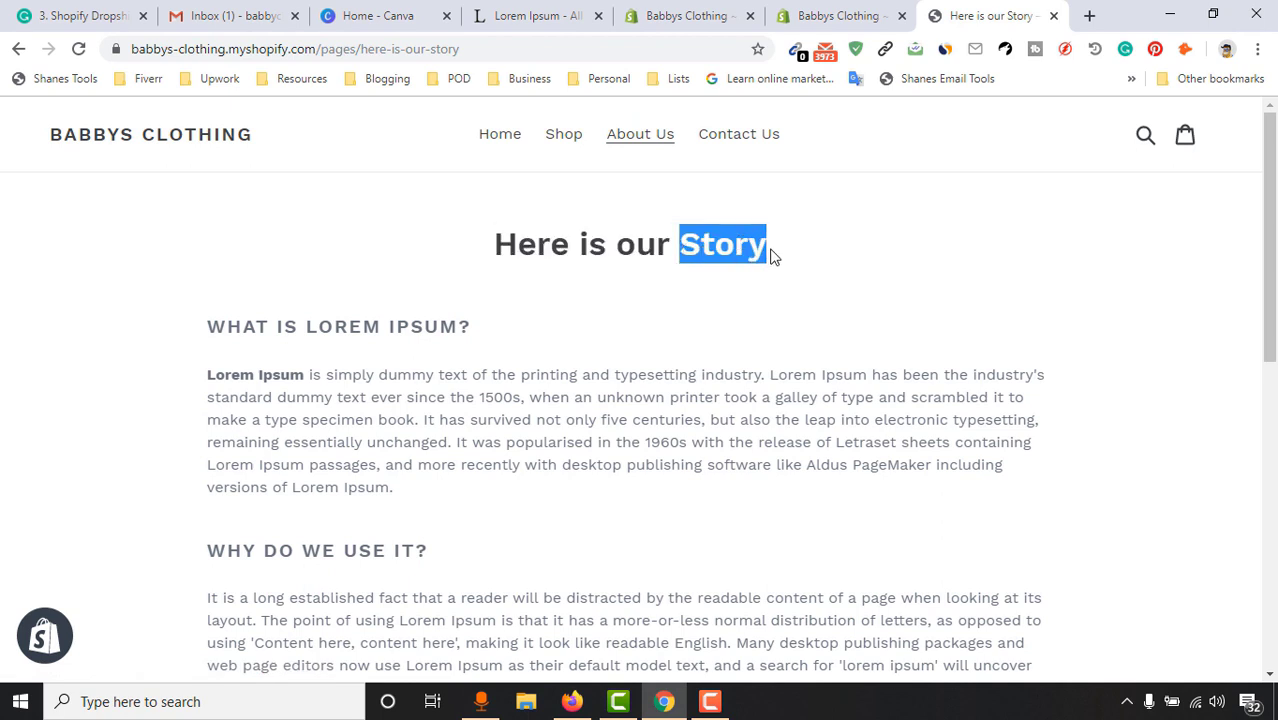
{"action": "left_click_drag", "start_coordinate": [768, 250], "coordinate": [740, 255]}
{"action": "double_click", "coordinate": [510, 245]}
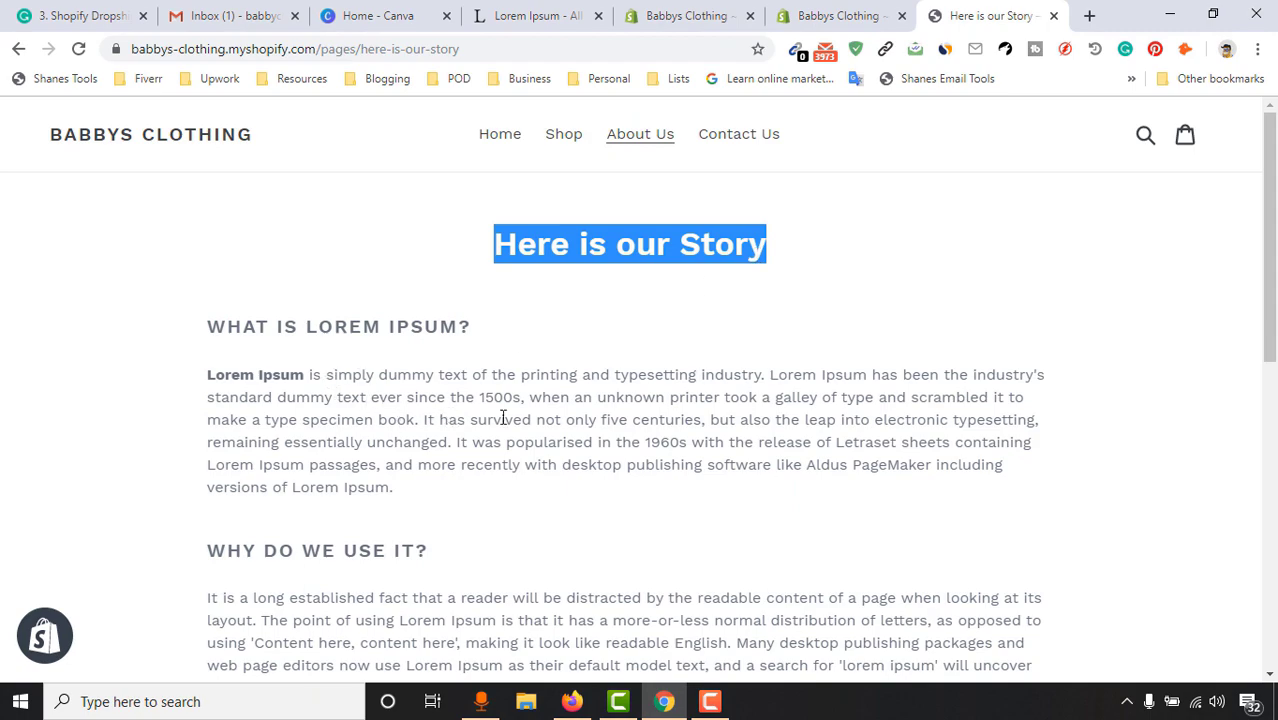
{"action": "scroll", "coordinate": [503, 417], "scroll_direction": "down", "scroll_amount": 6}
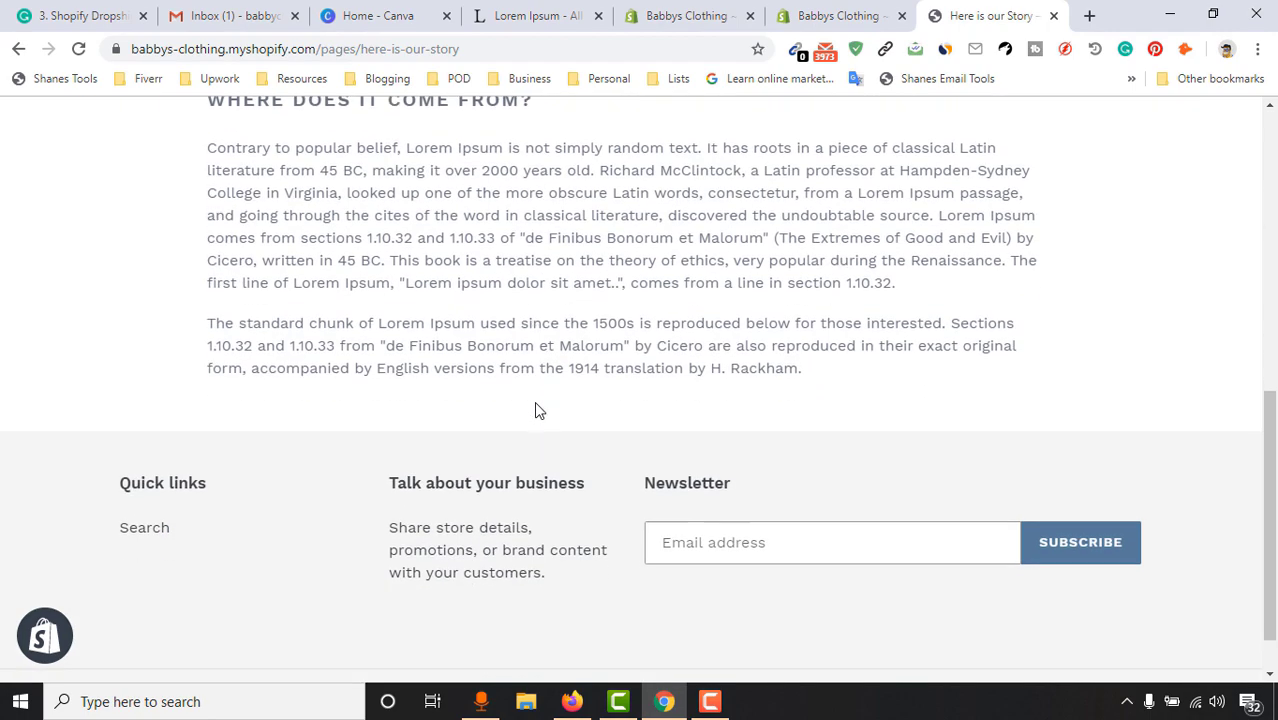
{"action": "scroll", "coordinate": [534, 401], "scroll_direction": "up", "scroll_amount": 6}
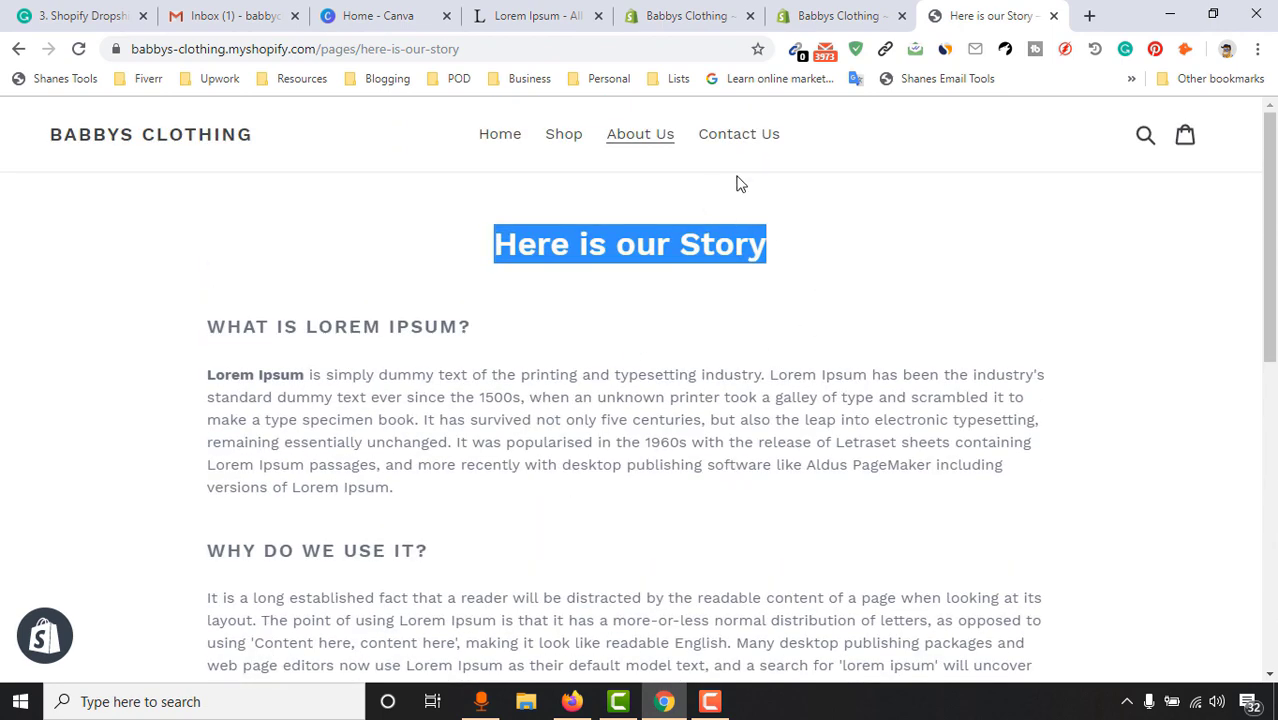
Open the Contact Us page and check the 'Got a question? Let us know!' form
{"action": "left_click", "coordinate": [757, 145]}
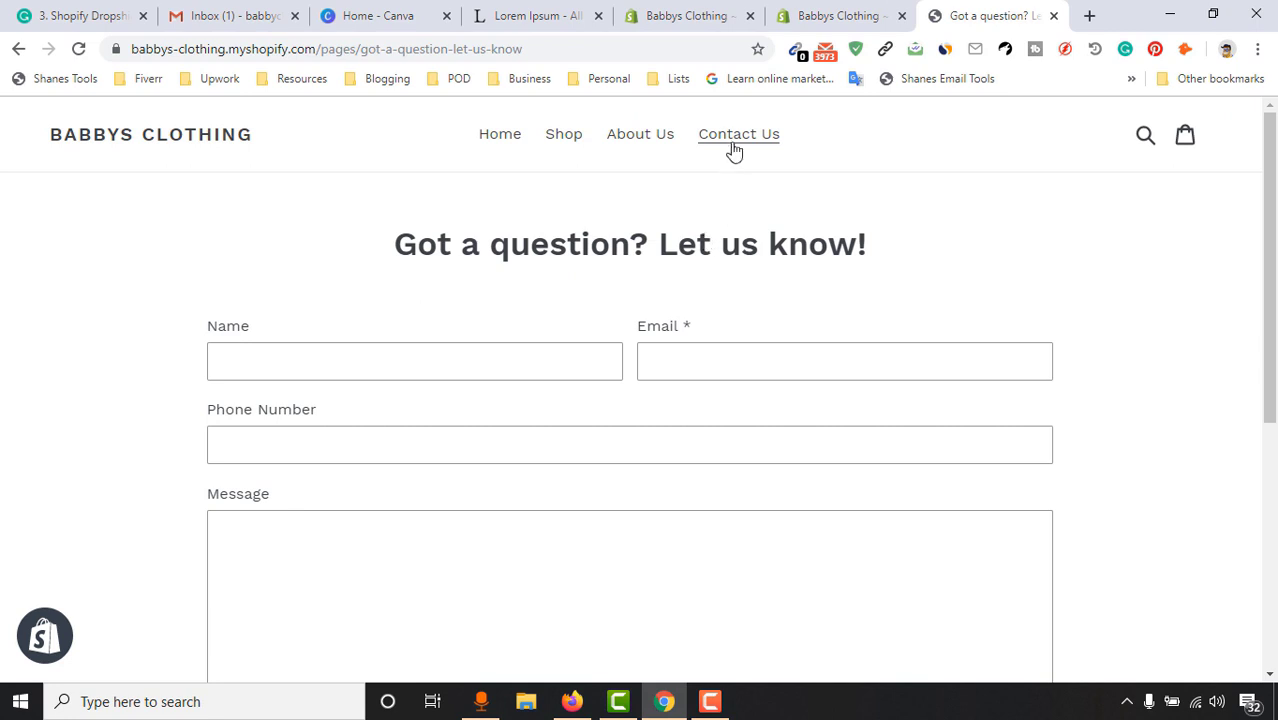
{"action": "left_click_drag", "start_coordinate": [394, 244], "coordinate": [850, 248]}
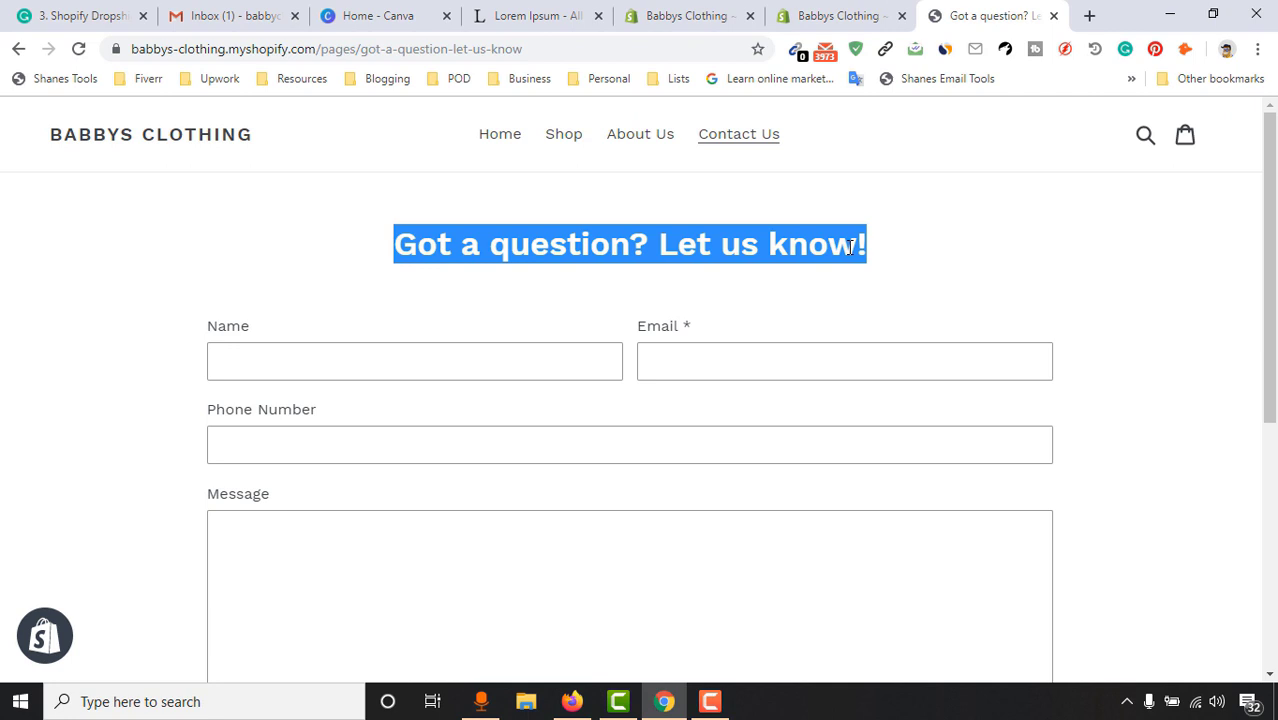
{"action": "left_click", "coordinate": [801, 244]}
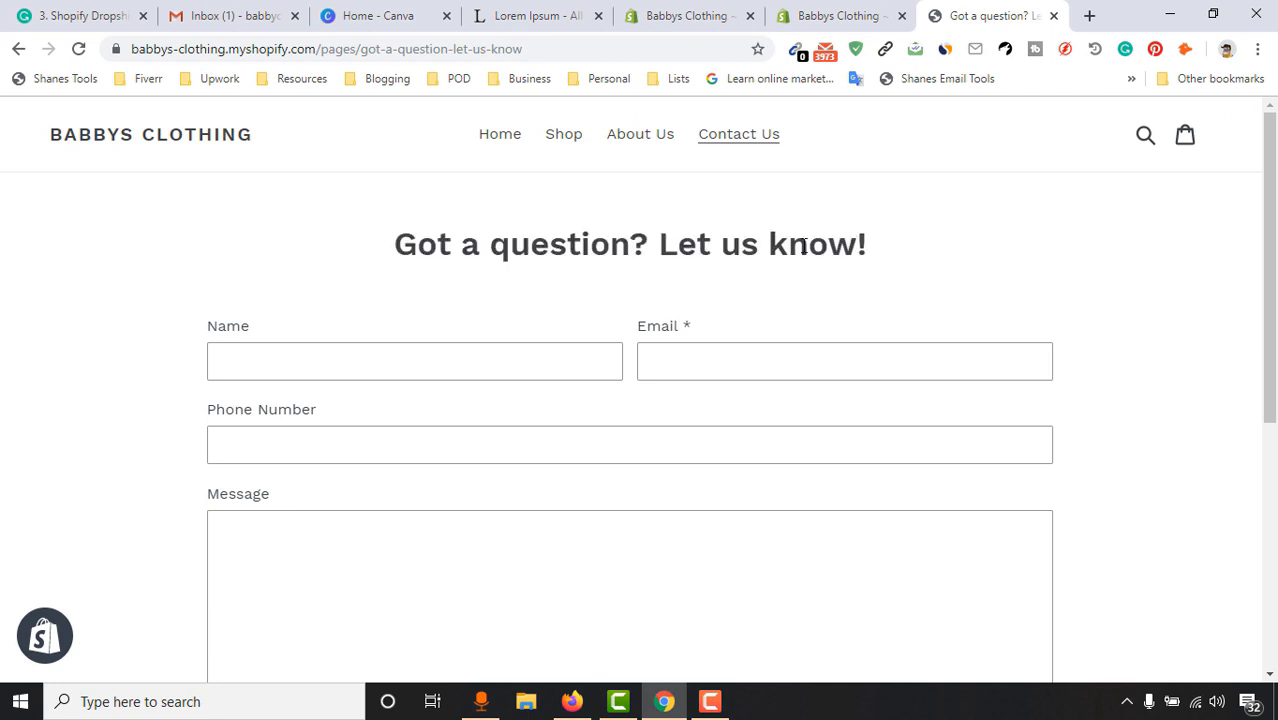
{"action": "scroll", "coordinate": [1203, 394], "scroll_direction": "down", "scroll_amount": 3}
{"action": "scroll", "coordinate": [474, 362], "scroll_direction": "up", "scroll_amount": 2}
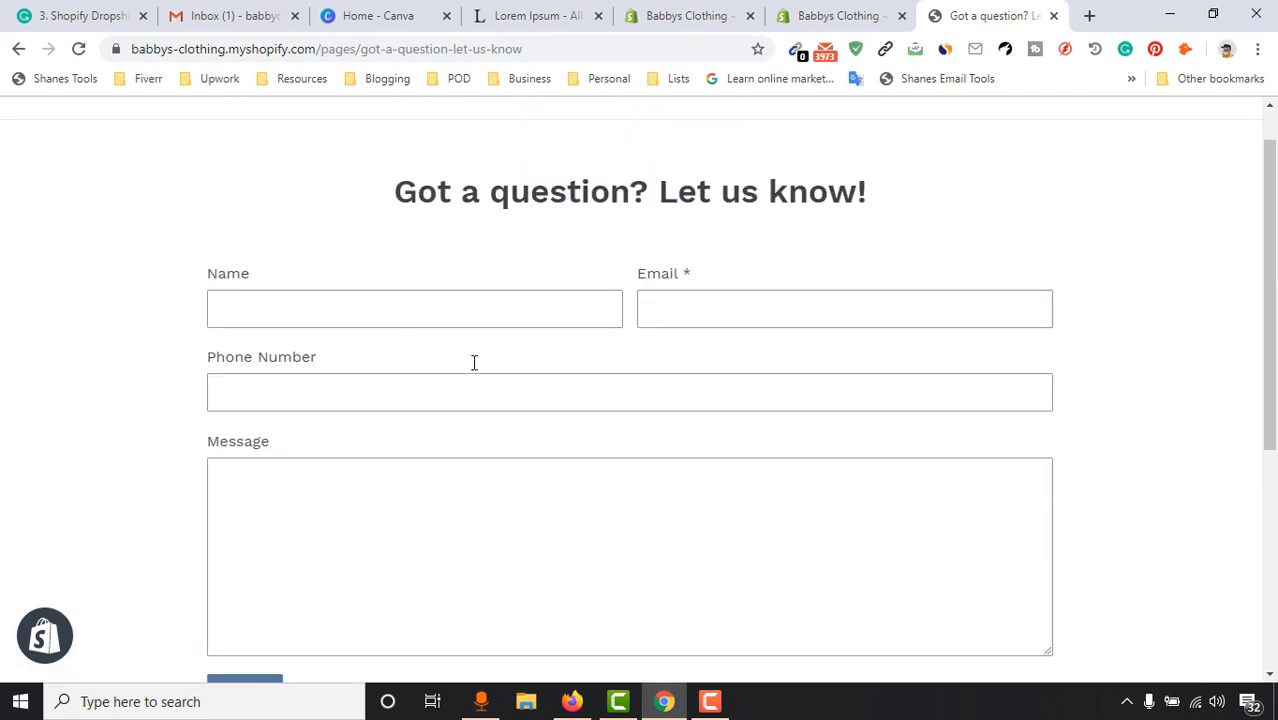
{"action": "scroll", "coordinate": [523, 488], "scroll_direction": "down", "scroll_amount": 1}
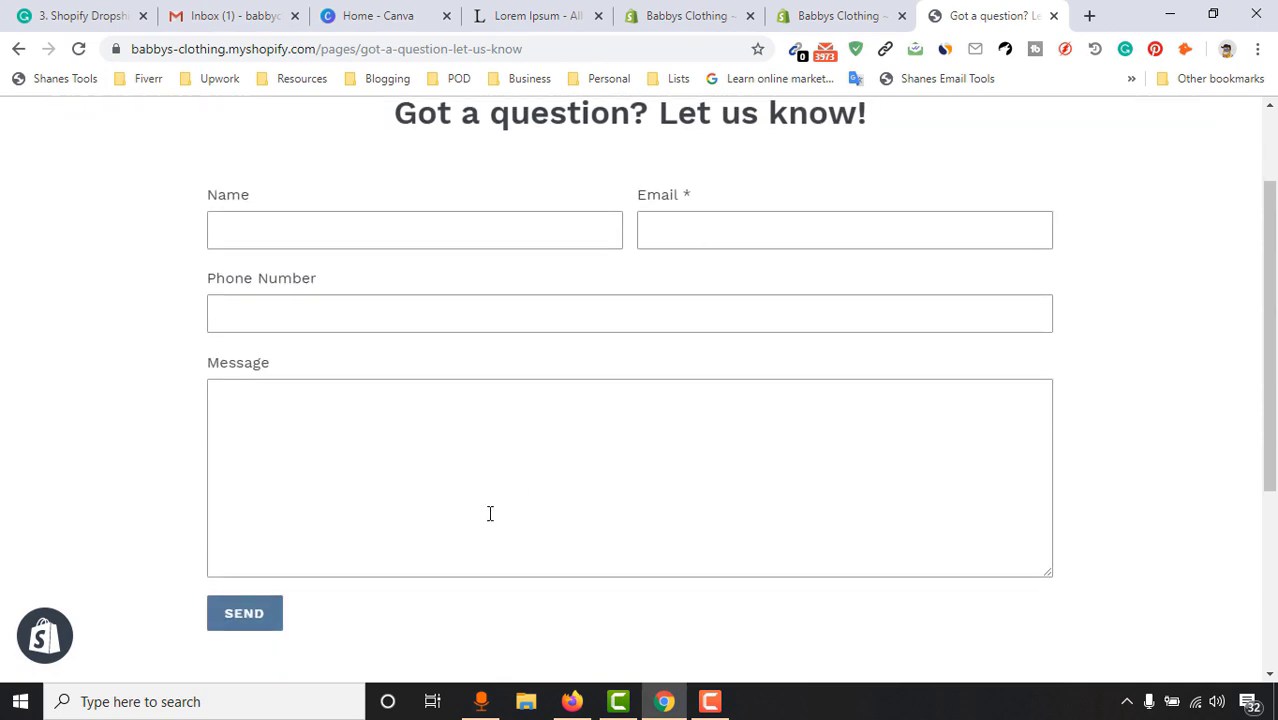
{"action": "scroll", "coordinate": [490, 513], "scroll_direction": "up", "scroll_amount": 2}
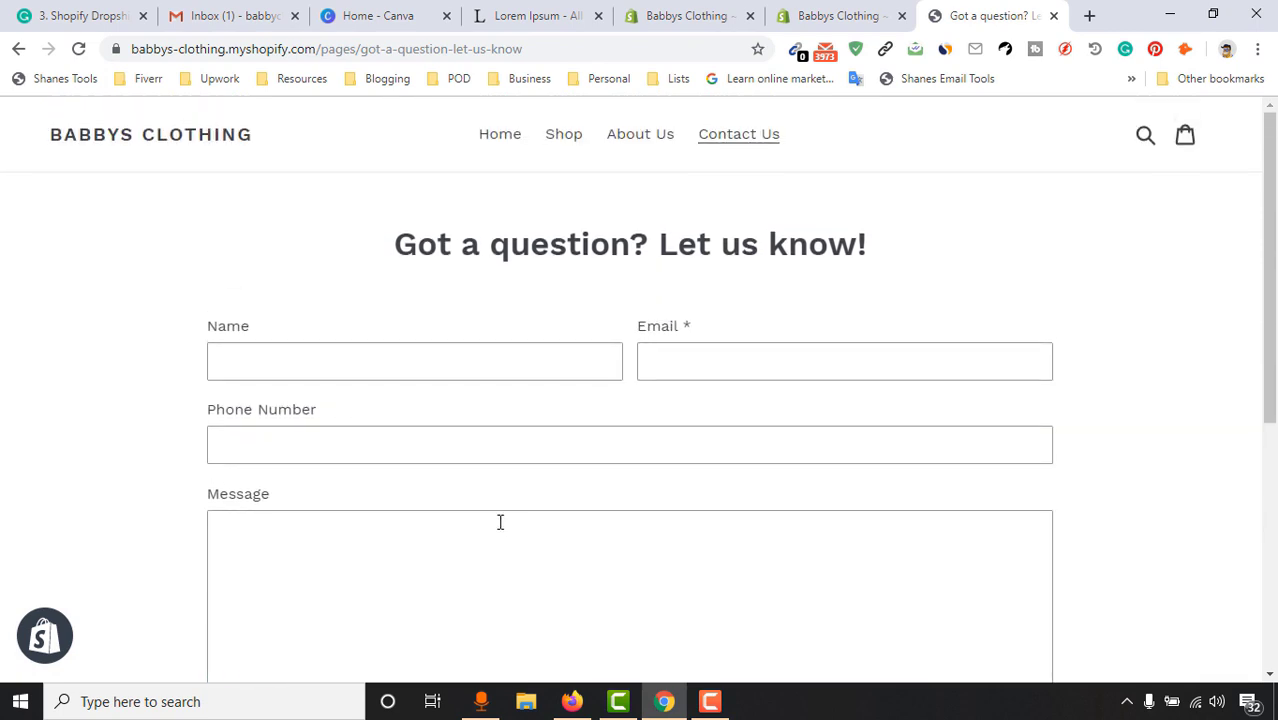
Reload the theme editor and move the Slideshow section to the top of the homepage
{"action": "left_click", "coordinate": [655, 13]}
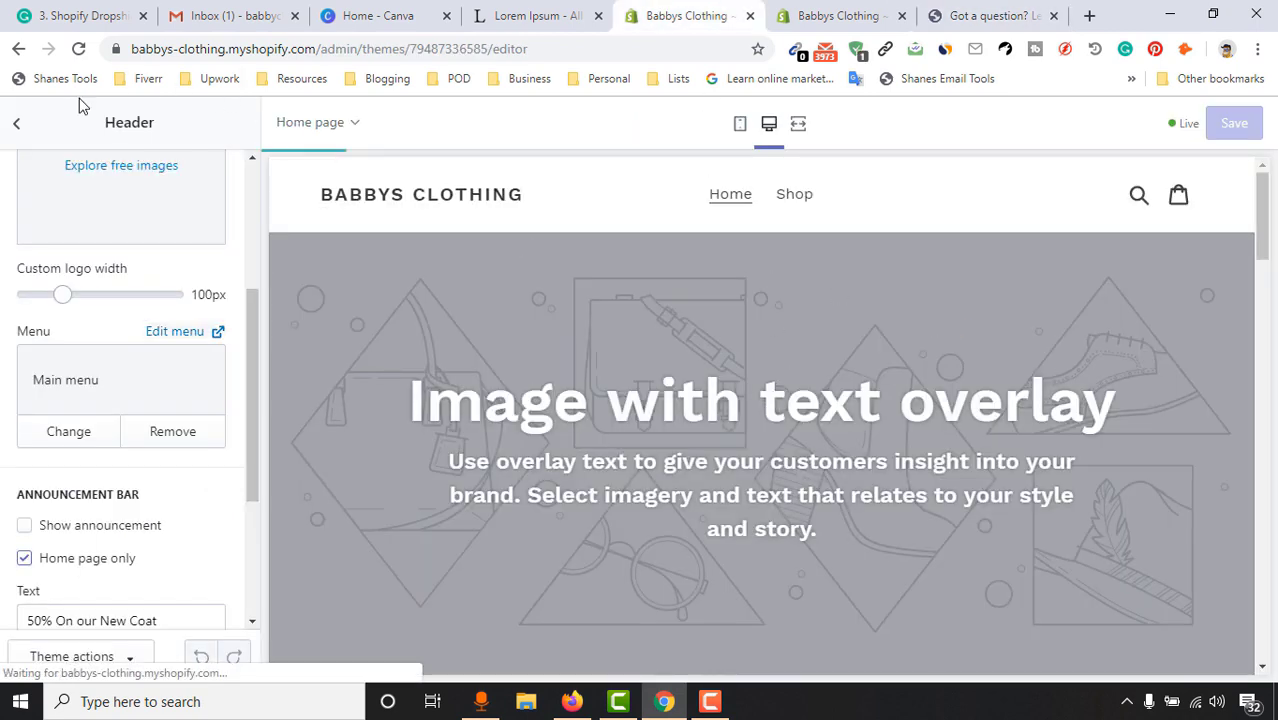
{"action": "left_click", "coordinate": [78, 48]}
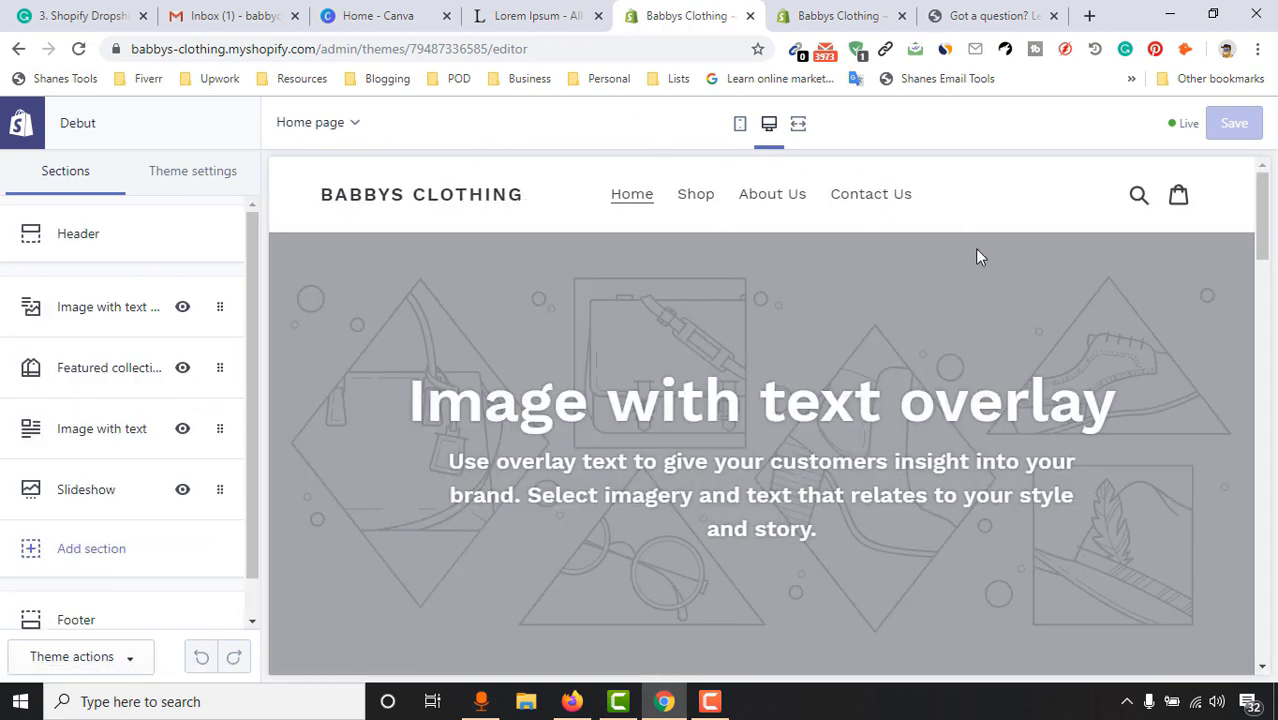
{"action": "scroll", "coordinate": [681, 428], "scroll_direction": "down", "scroll_amount": 2}
{"action": "scroll", "coordinate": [711, 372], "scroll_direction": "up", "scroll_amount": 1}
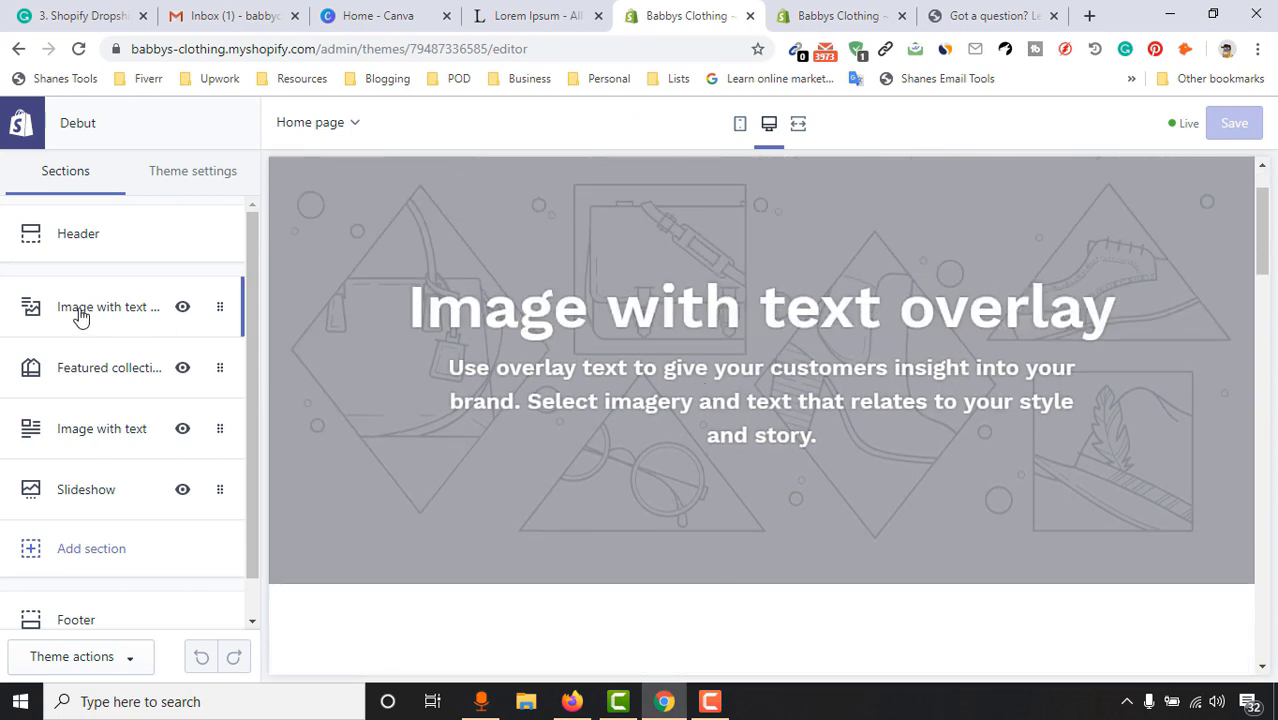
{"action": "left_click", "coordinate": [80, 316]}
{"action": "left_click", "coordinate": [18, 122]}
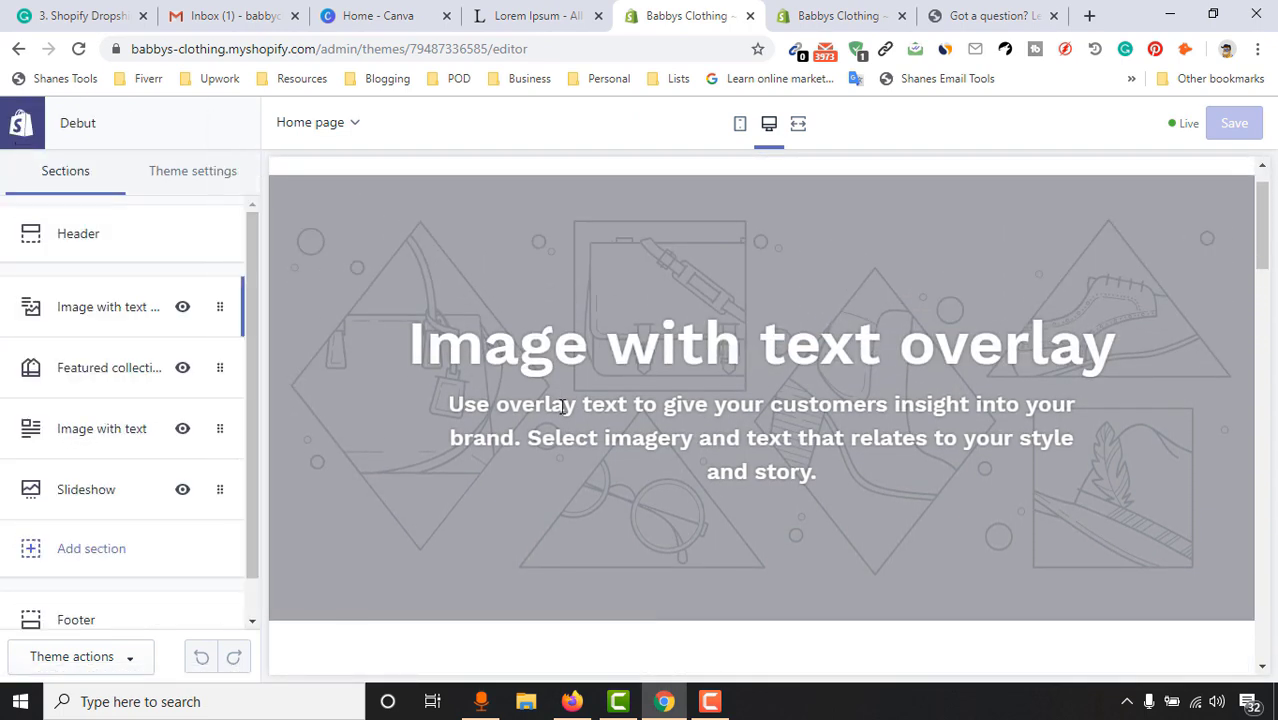
{"action": "mouse_move", "coordinate": [1261, 247]}
{"action": "left_mouse_down"}
{"action": "mouse_move", "coordinate": [1263, 259]}
{"action": "mouse_move", "coordinate": [1261, 240]}
{"action": "left_mouse_up"}
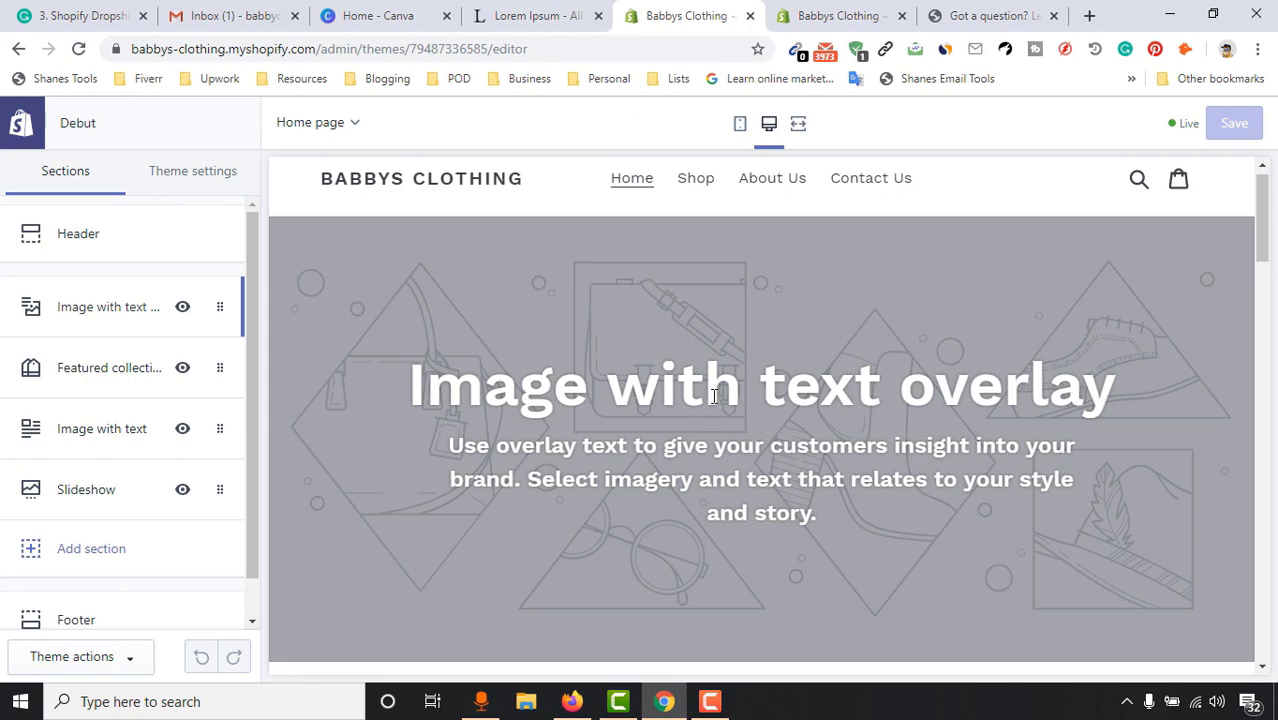
{"action": "left_click_drag", "start_coordinate": [1262, 240], "coordinate": [1264, 584]}
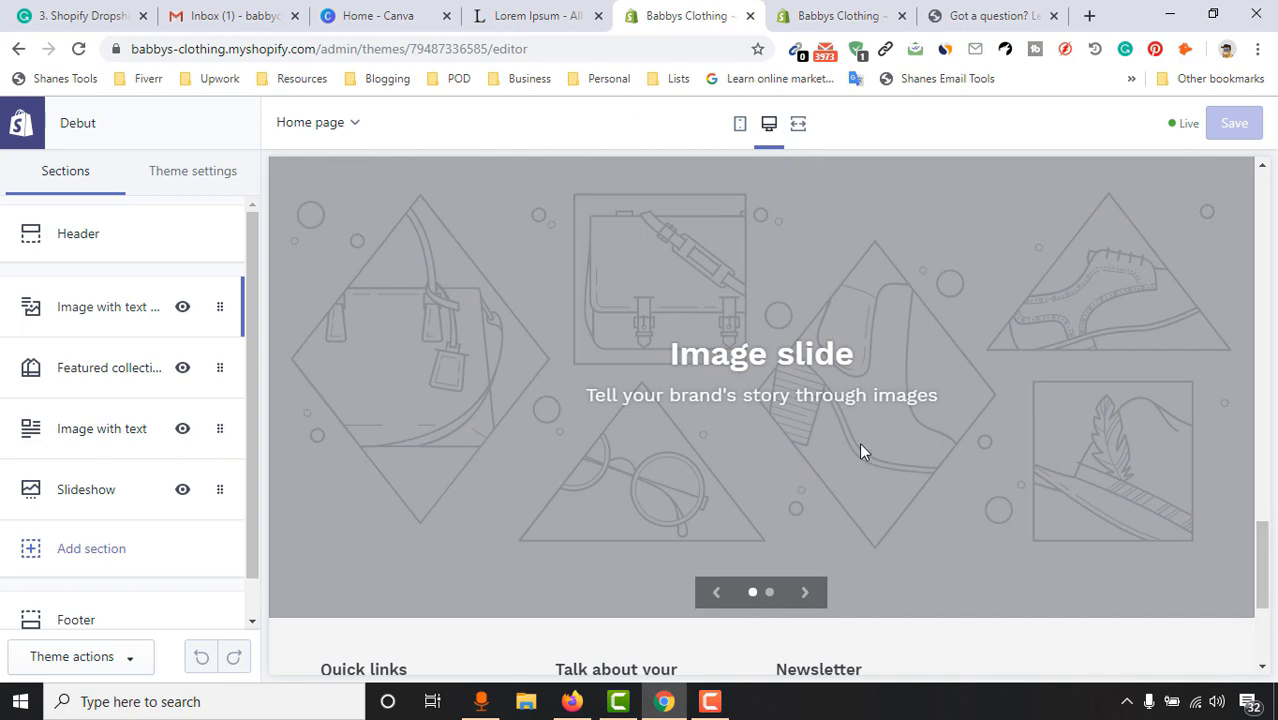
{"action": "left_click_drag", "start_coordinate": [1266, 550], "coordinate": [1263, 212]}
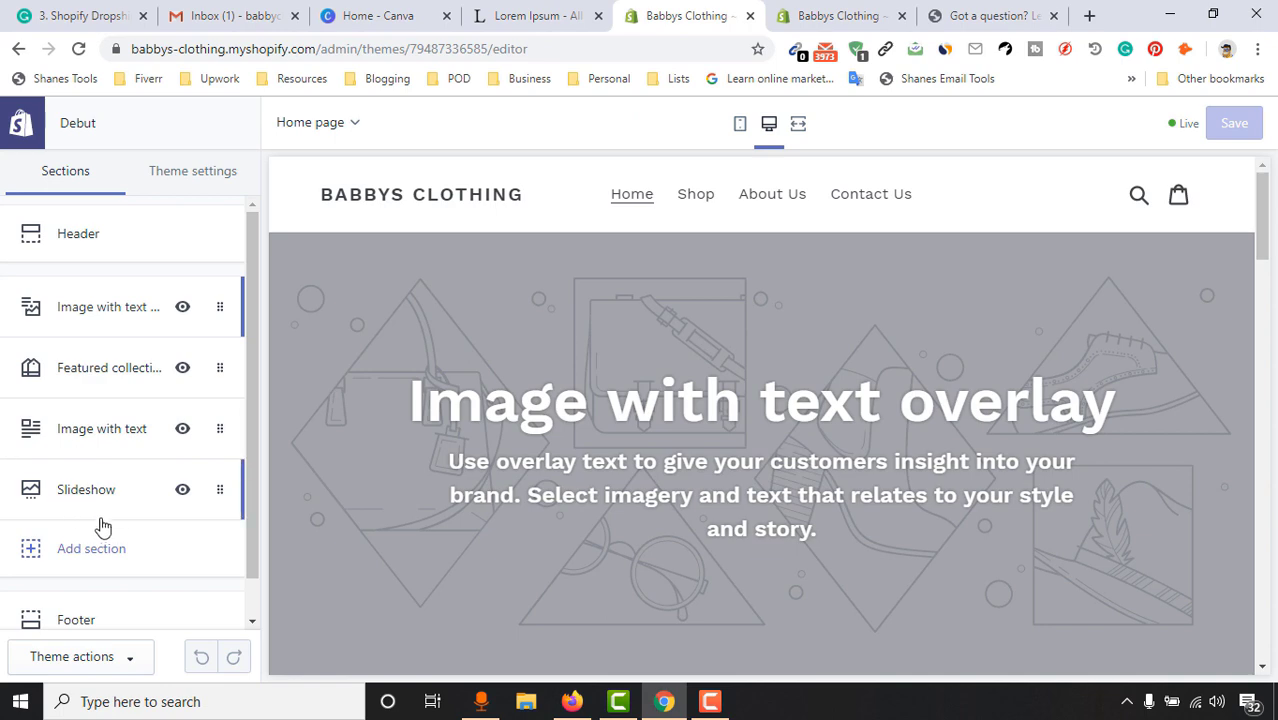
{"action": "left_click_drag", "start_coordinate": [123, 503], "coordinate": [154, 312]}
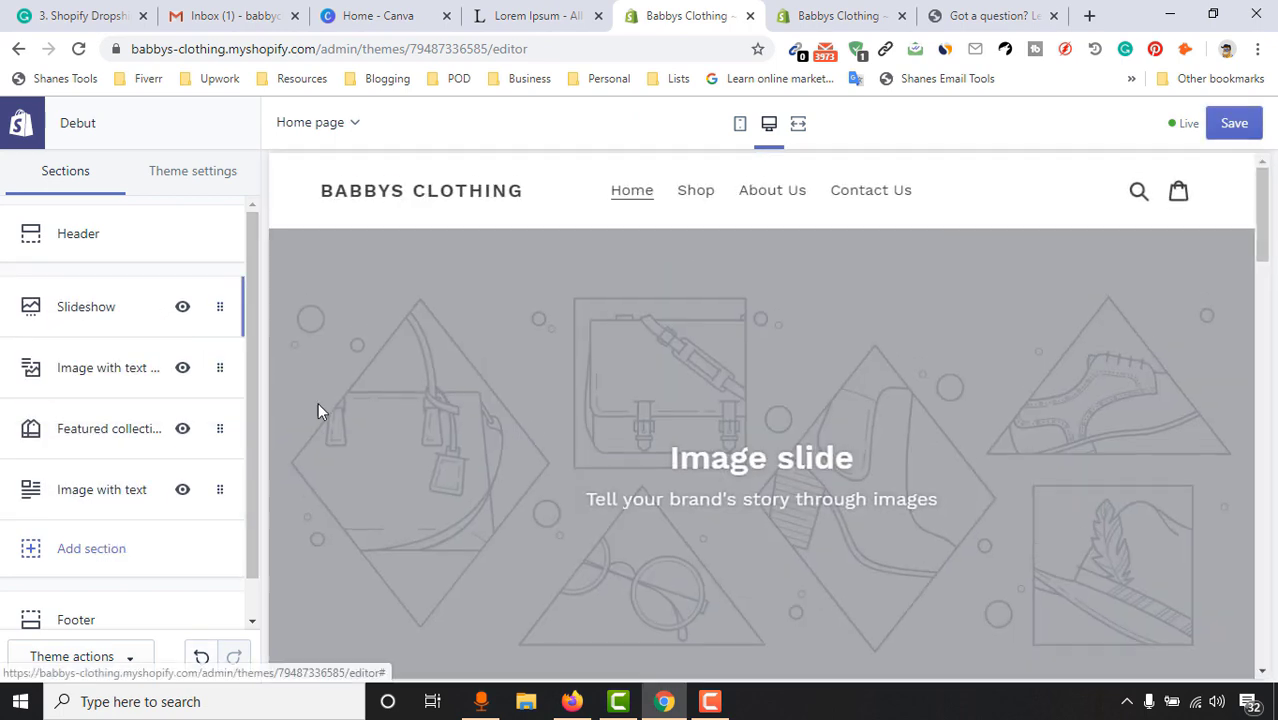
Move the Image with text overlay section below Image with text
{"action": "scroll", "coordinate": [808, 391], "scroll_direction": "down", "scroll_amount": 2}
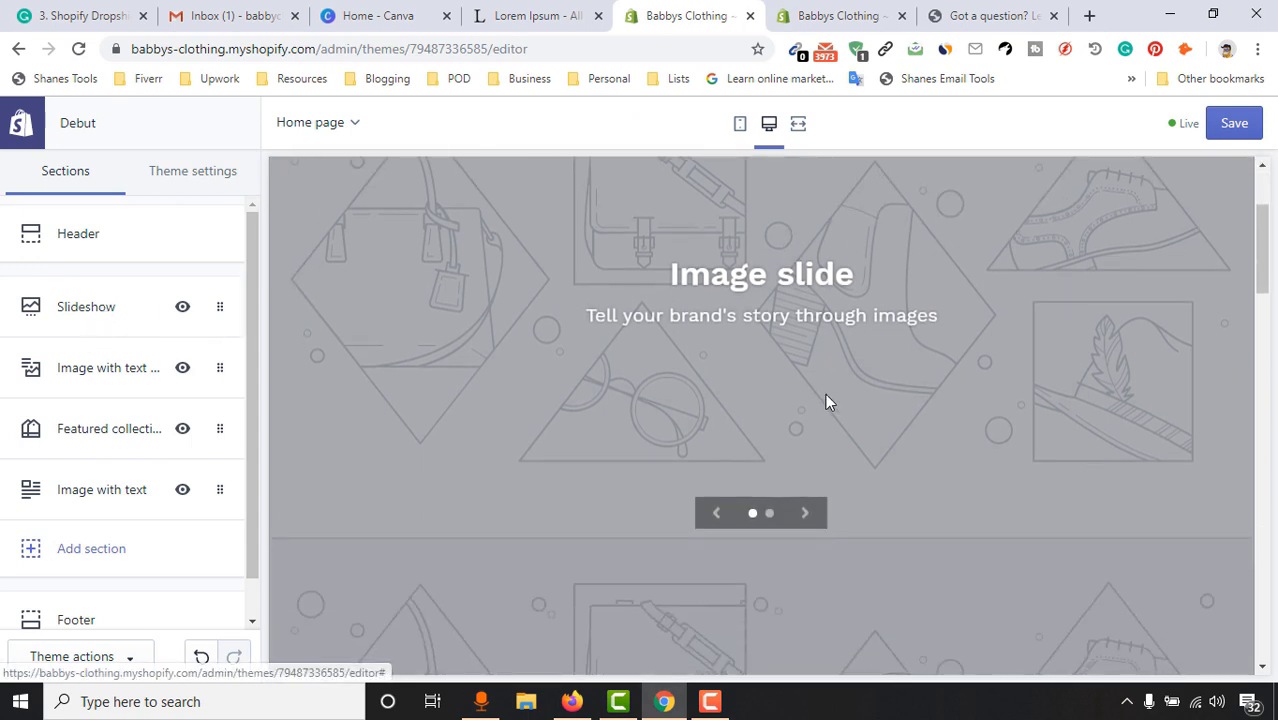
{"action": "scroll", "coordinate": [827, 400], "scroll_direction": "down", "scroll_amount": 4}
{"action": "scroll", "coordinate": [700, 430], "scroll_direction": "up", "scroll_amount": 2}
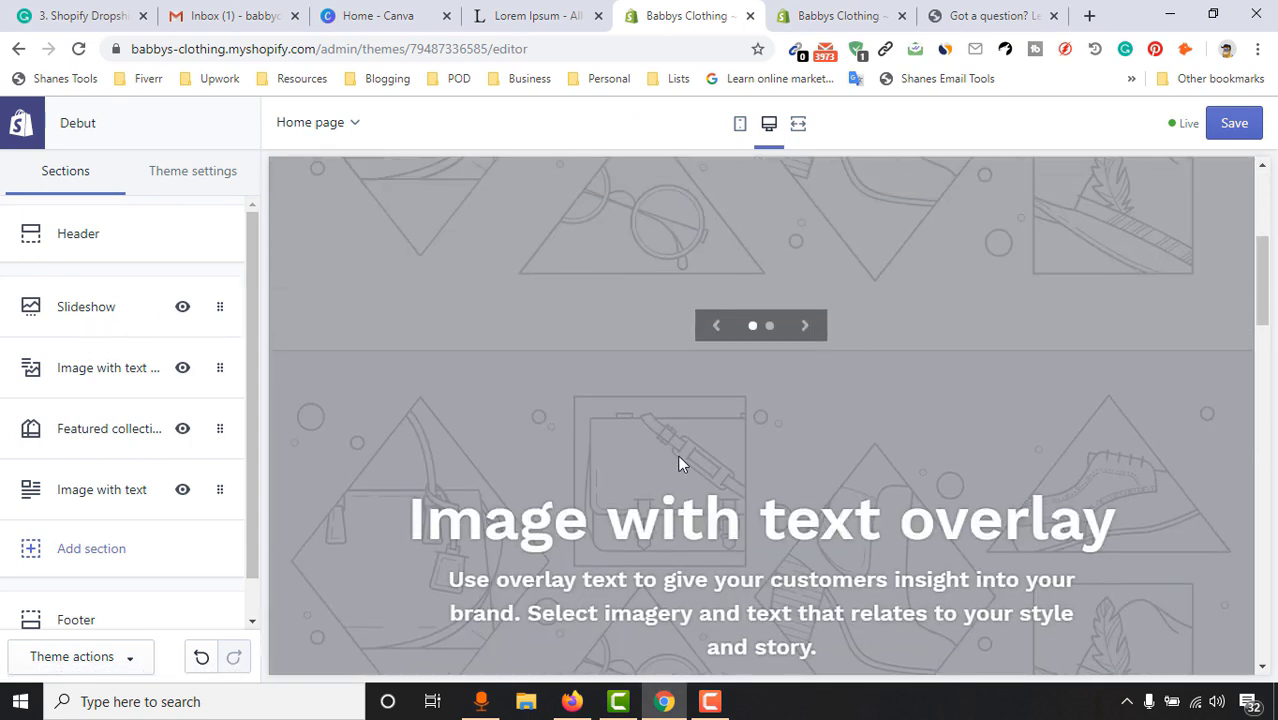
{"action": "scroll", "coordinate": [720, 475], "scroll_direction": "down", "scroll_amount": 2}
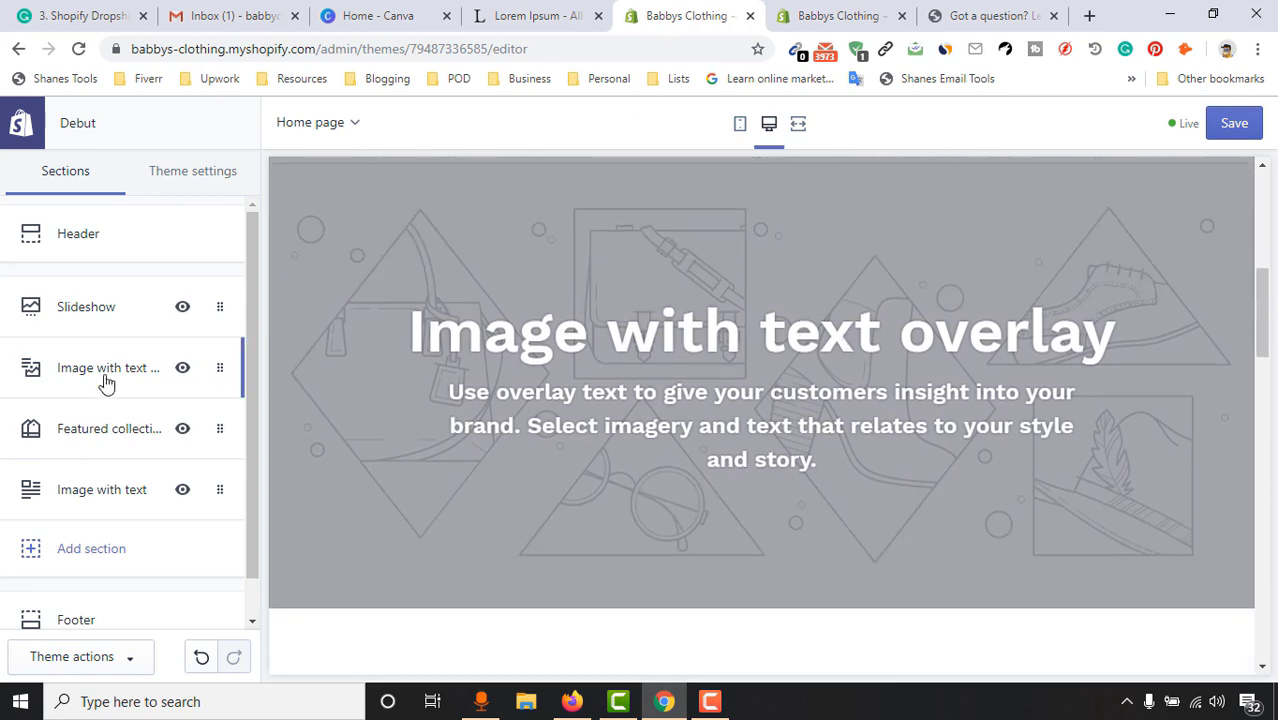
{"action": "left_click_drag", "start_coordinate": [102, 374], "coordinate": [102, 500]}
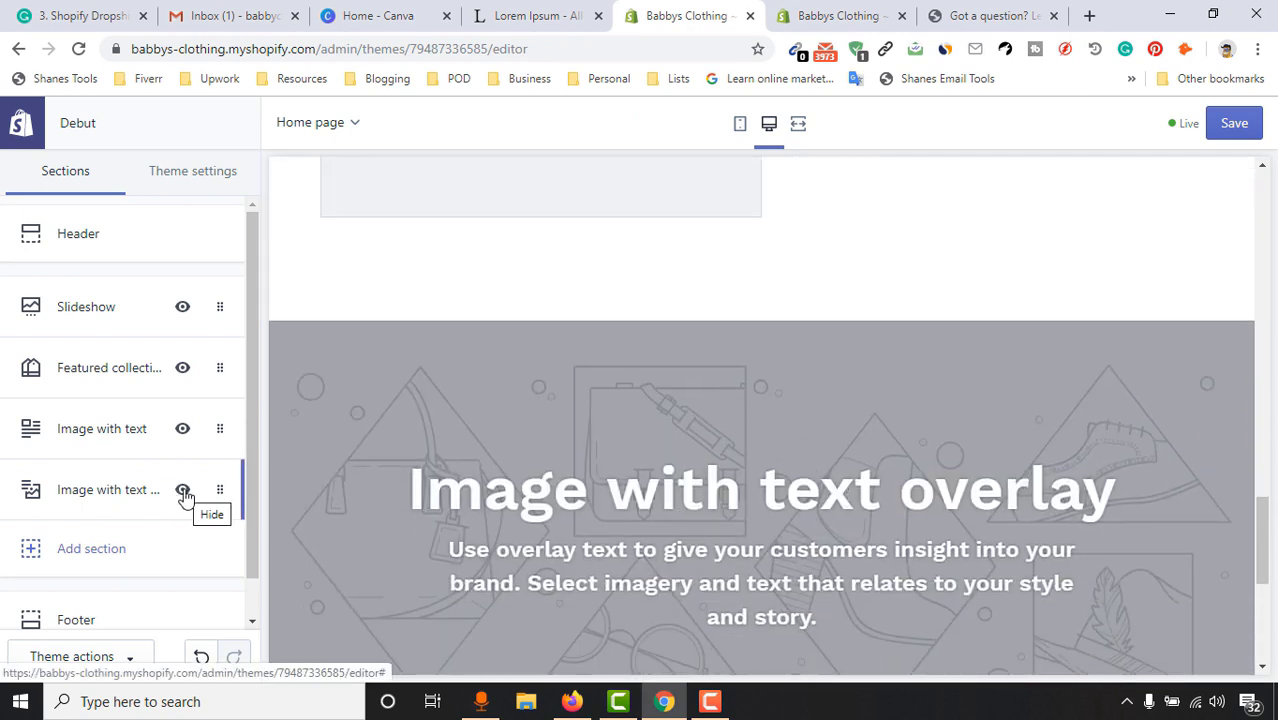
Hide the Image with text overlay section with its eye icon, leaving Image with text before the footer
{"action": "left_click", "coordinate": [182, 492]}
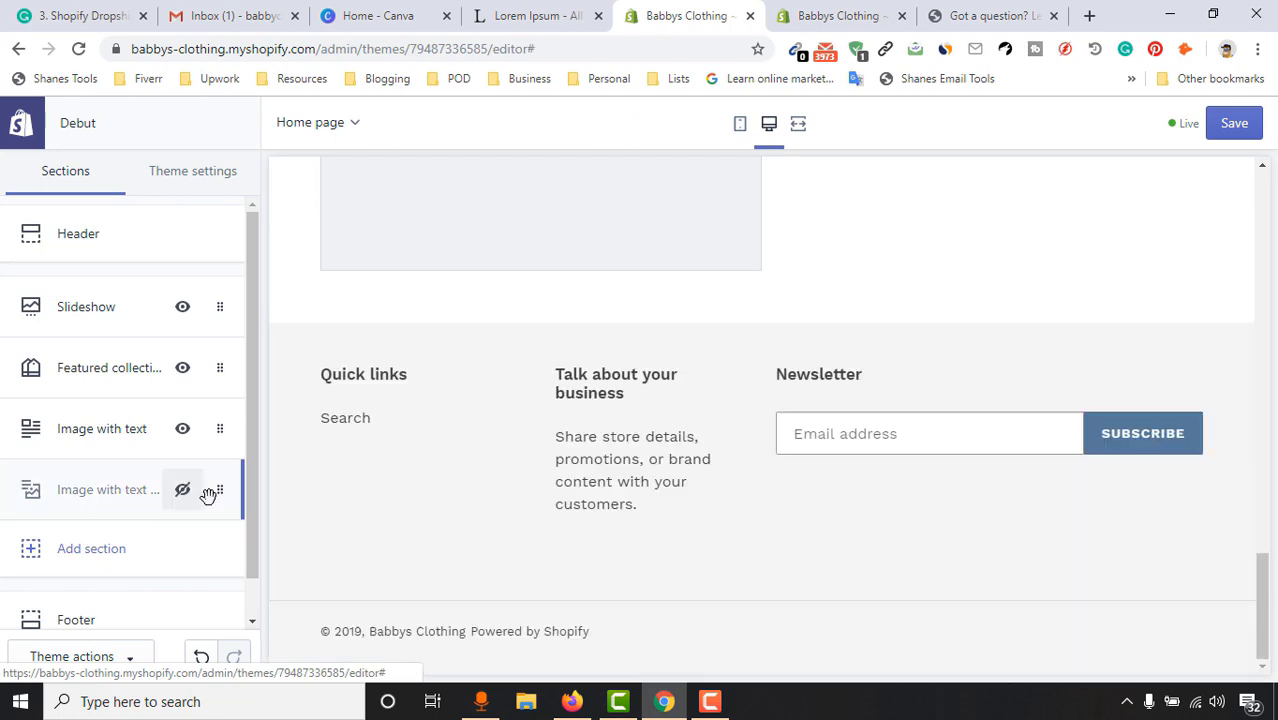
{"action": "scroll", "coordinate": [920, 485], "scroll_direction": "up", "scroll_amount": 5}
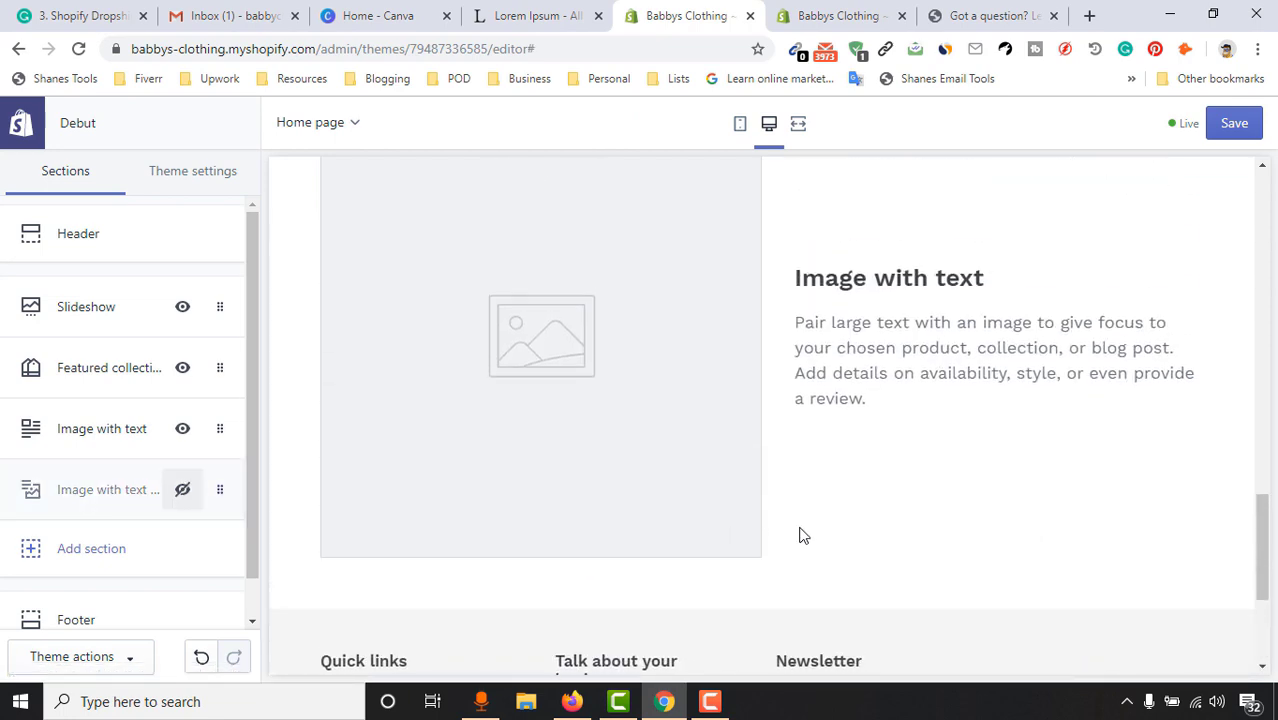
{"action": "scroll", "coordinate": [936, 462], "scroll_direction": "down", "scroll_amount": 2}
{"action": "scroll", "coordinate": [947, 458], "scroll_direction": "up", "scroll_amount": 10}
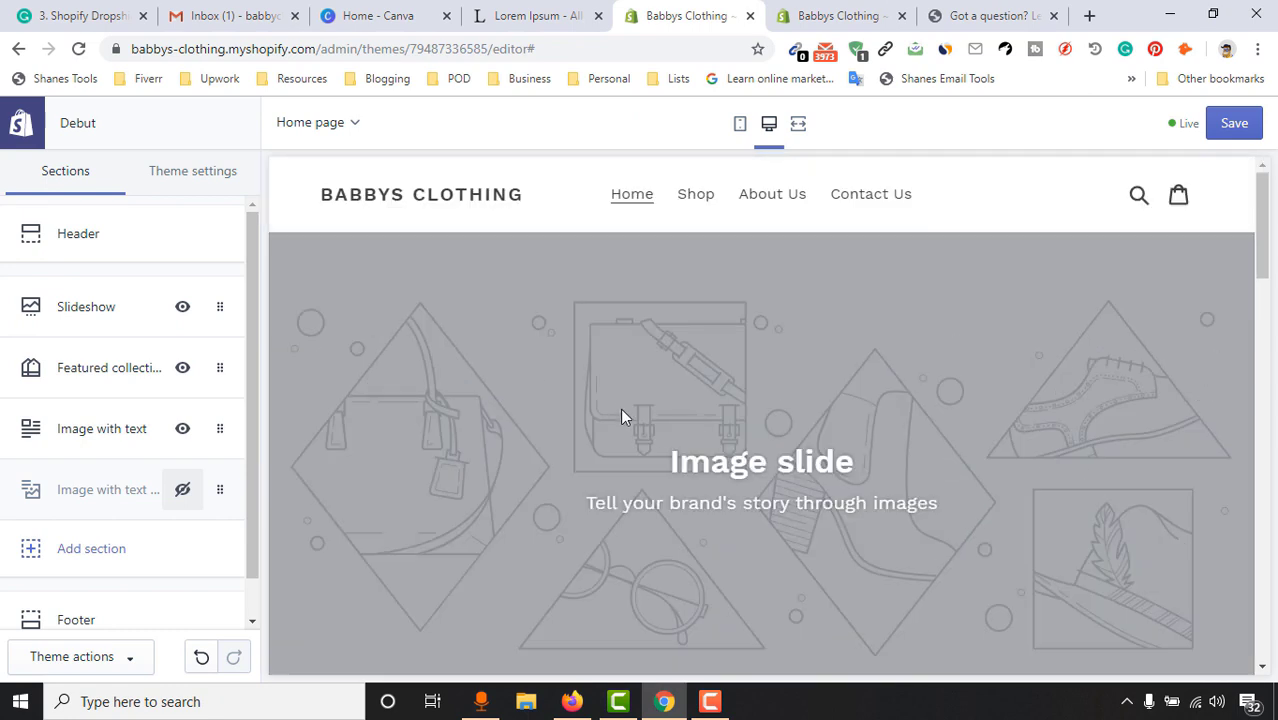
{"action": "scroll", "coordinate": [817, 424], "scroll_direction": "down", "scroll_amount": 1}
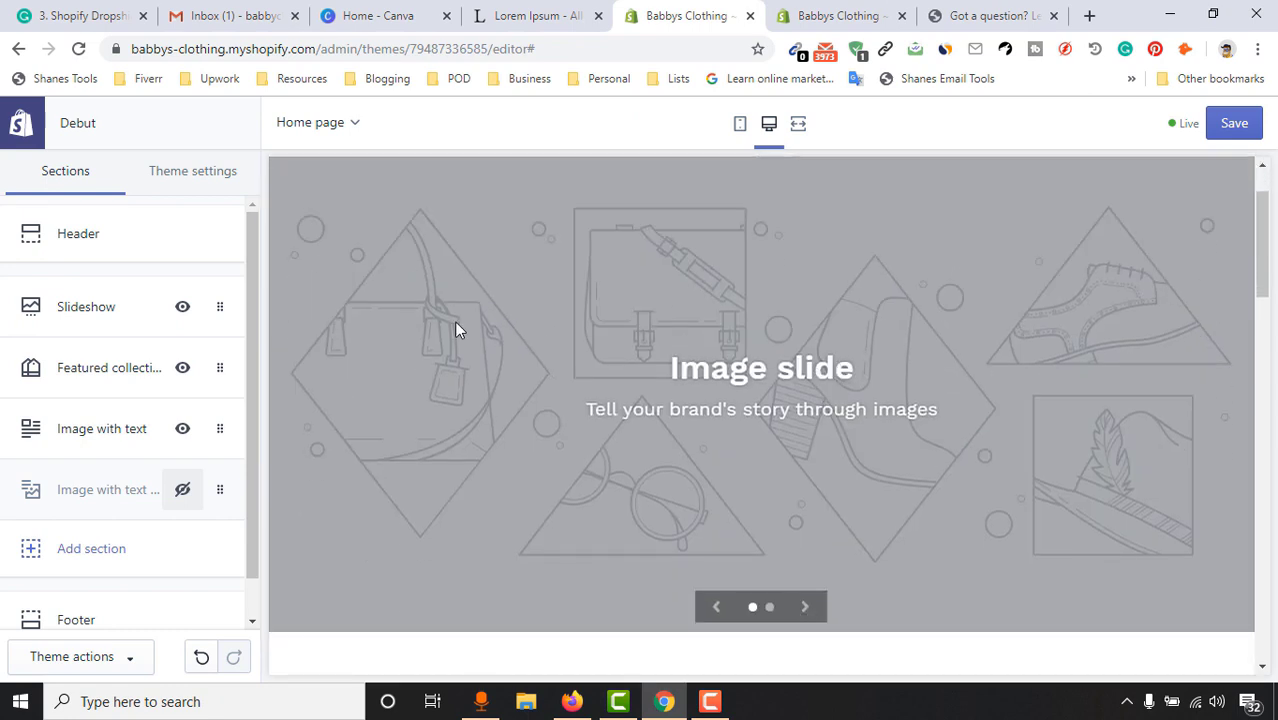
Set the Slideshow's slide height to Small and keep its text size at Medium
{"action": "left_click", "coordinate": [80, 326]}
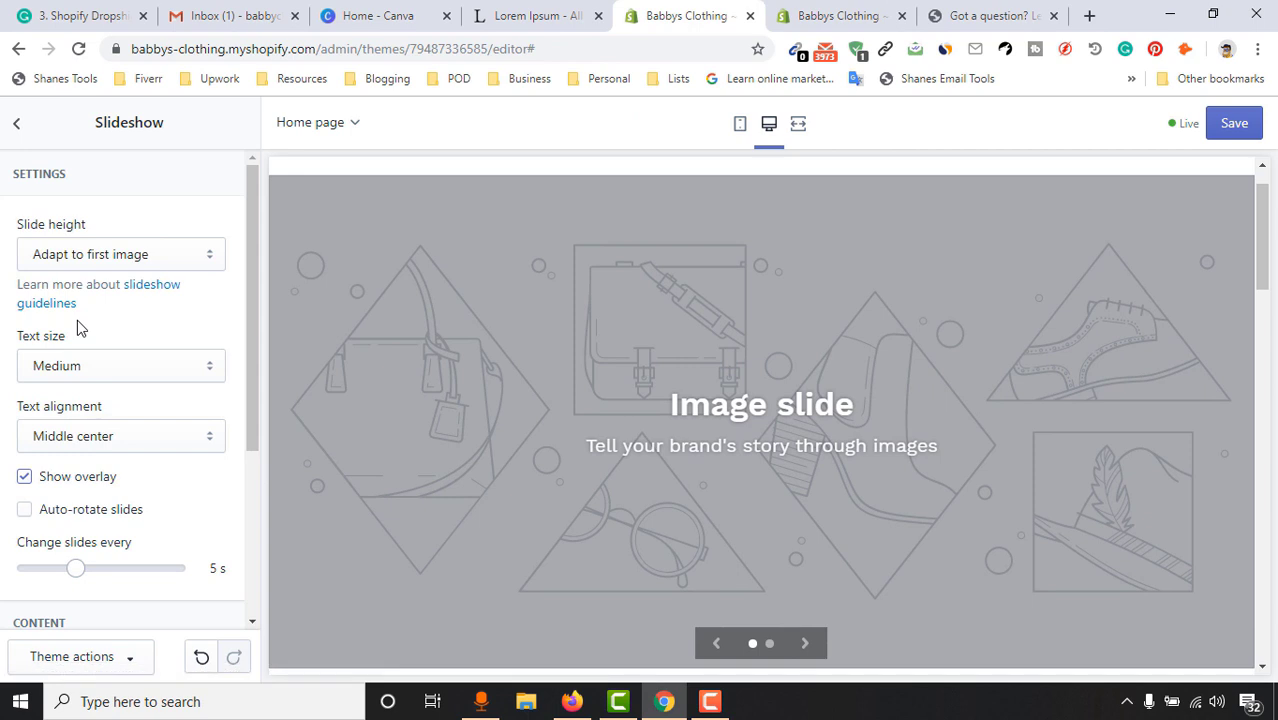
{"action": "left_click", "coordinate": [73, 258]}
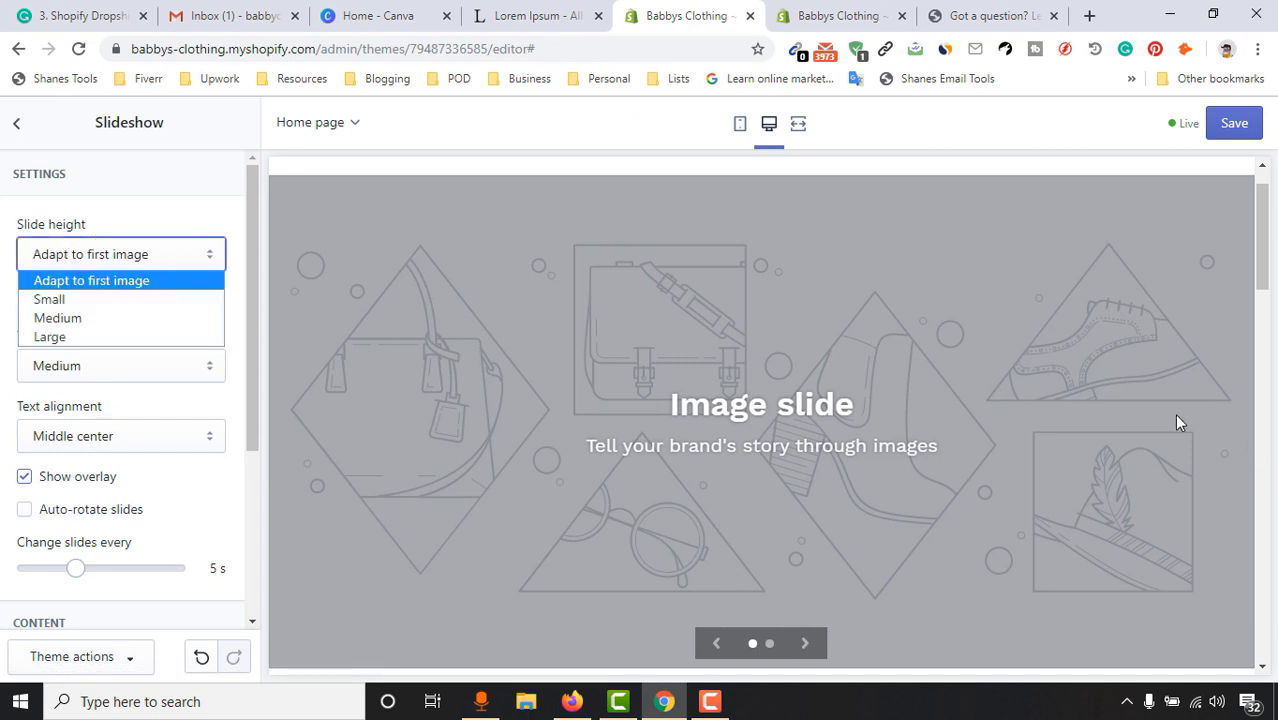
{"action": "scroll", "coordinate": [1170, 400], "scroll_direction": "down", "scroll_amount": 2}
{"action": "scroll", "coordinate": [1100, 330], "scroll_direction": "up", "scroll_amount": 3}
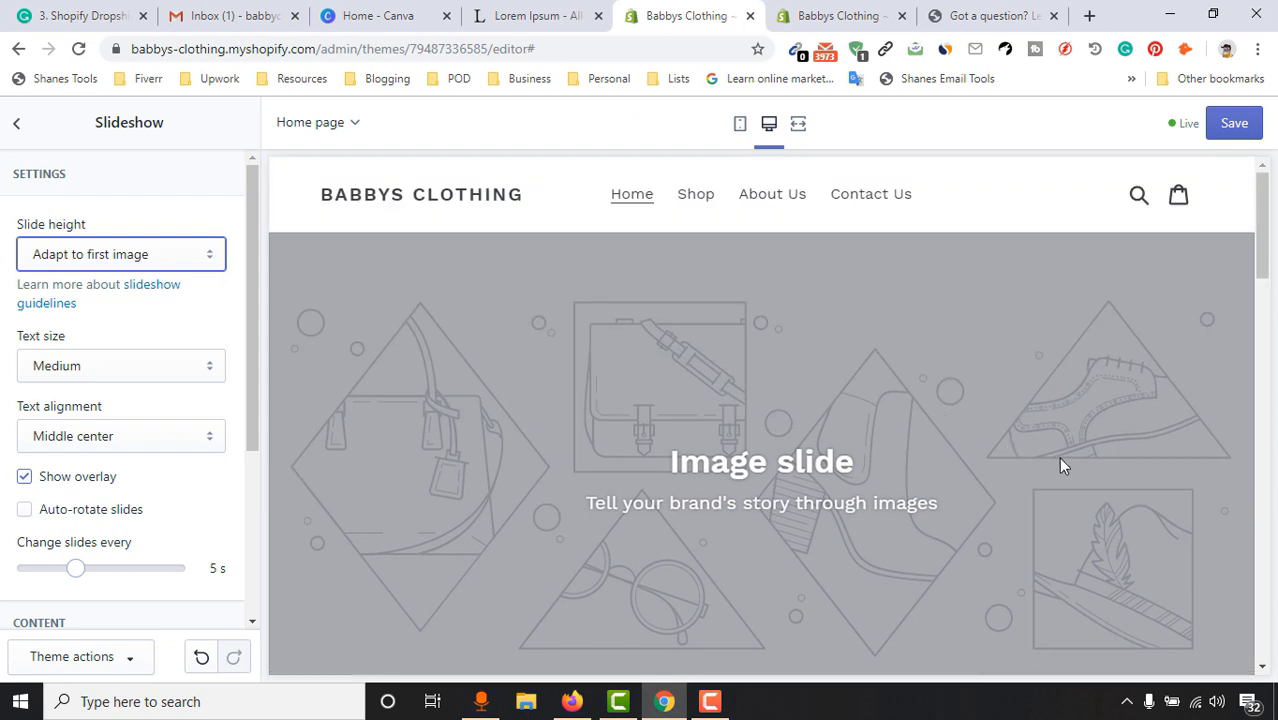
{"action": "left_click", "coordinate": [175, 258]}
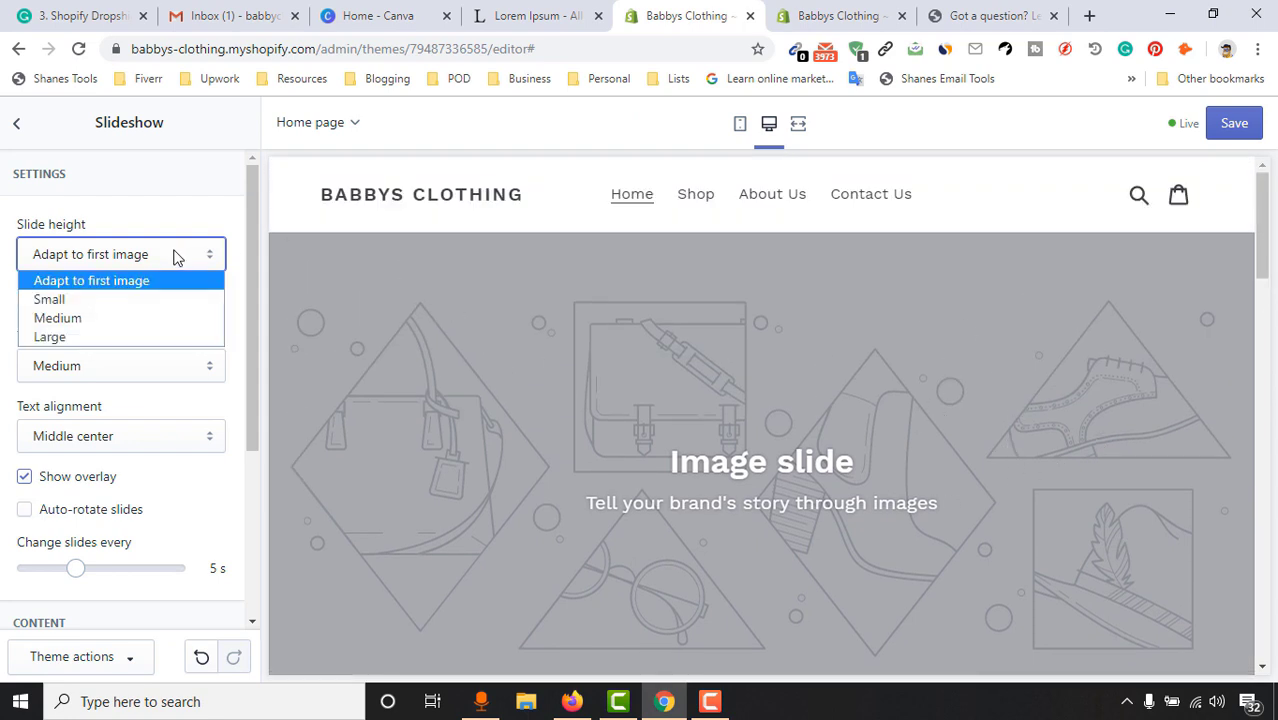
{"action": "left_click", "coordinate": [152, 300]}
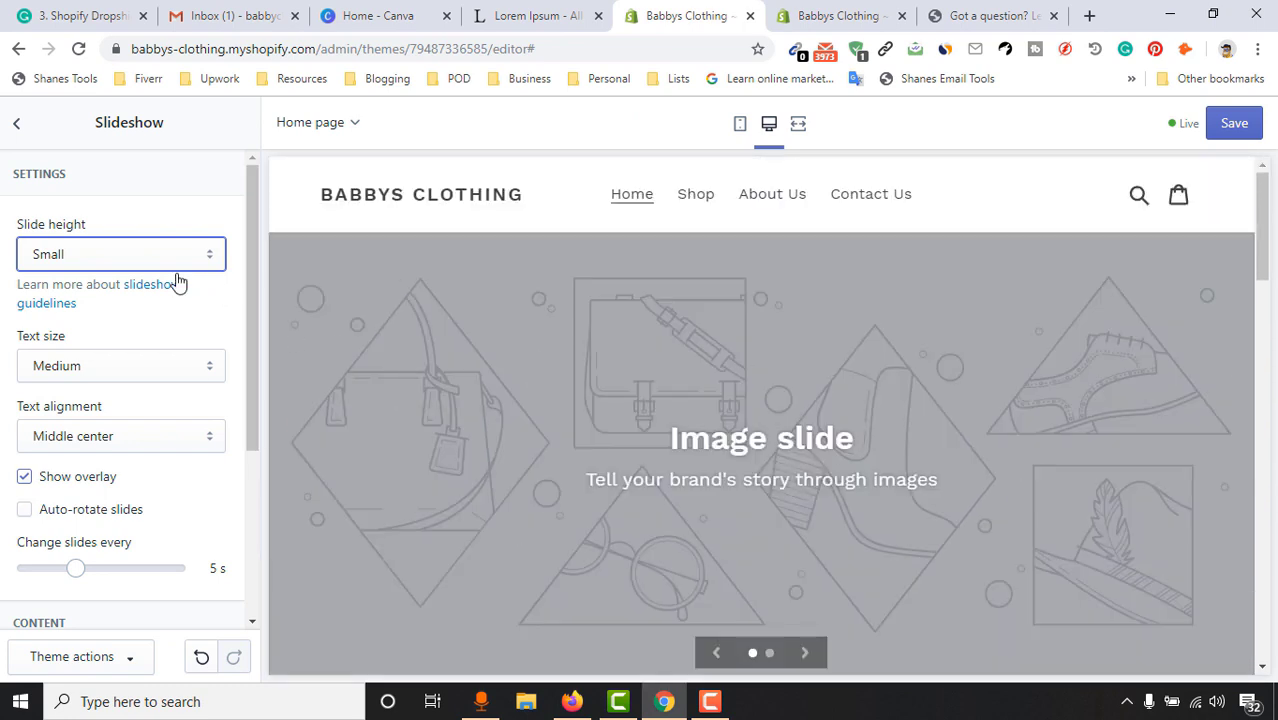
{"action": "left_click", "coordinate": [140, 257]}
{"action": "left_click", "coordinate": [88, 322]}
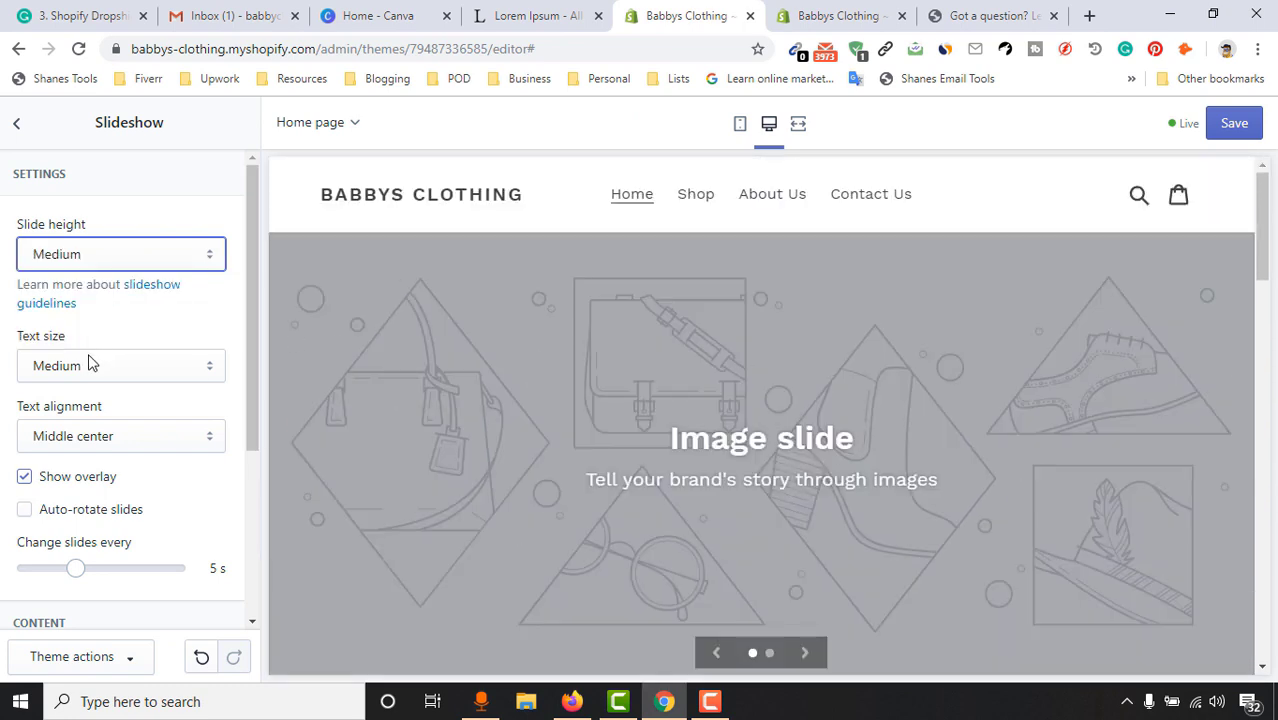
{"action": "left_click", "coordinate": [112, 257]}
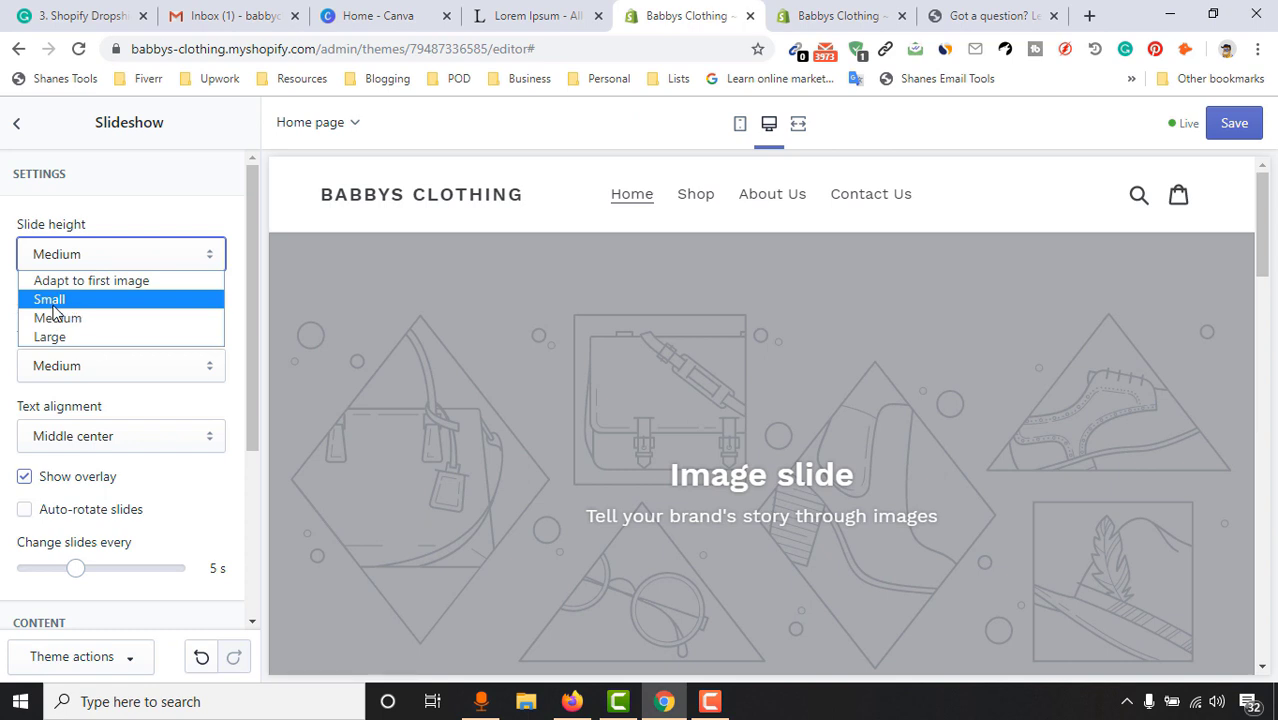
{"action": "left_click", "coordinate": [50, 302]}
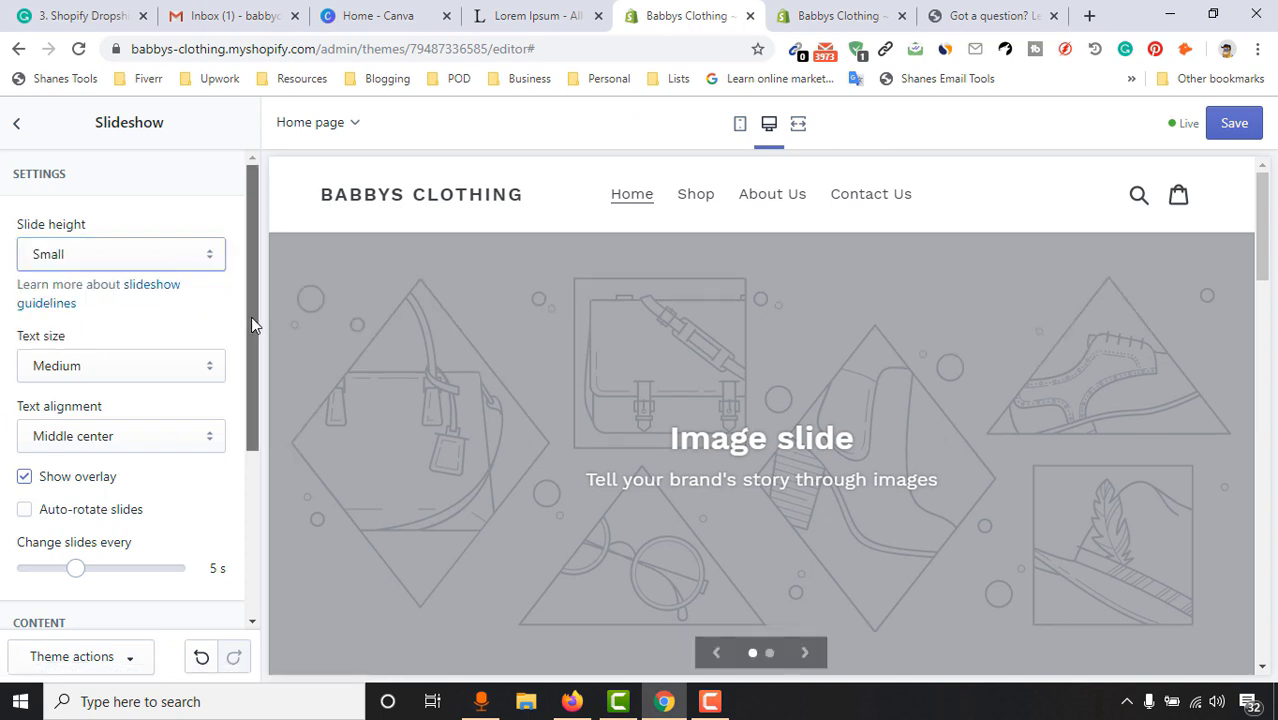
{"action": "left_click_drag", "start_coordinate": [251, 317], "coordinate": [248, 334]}
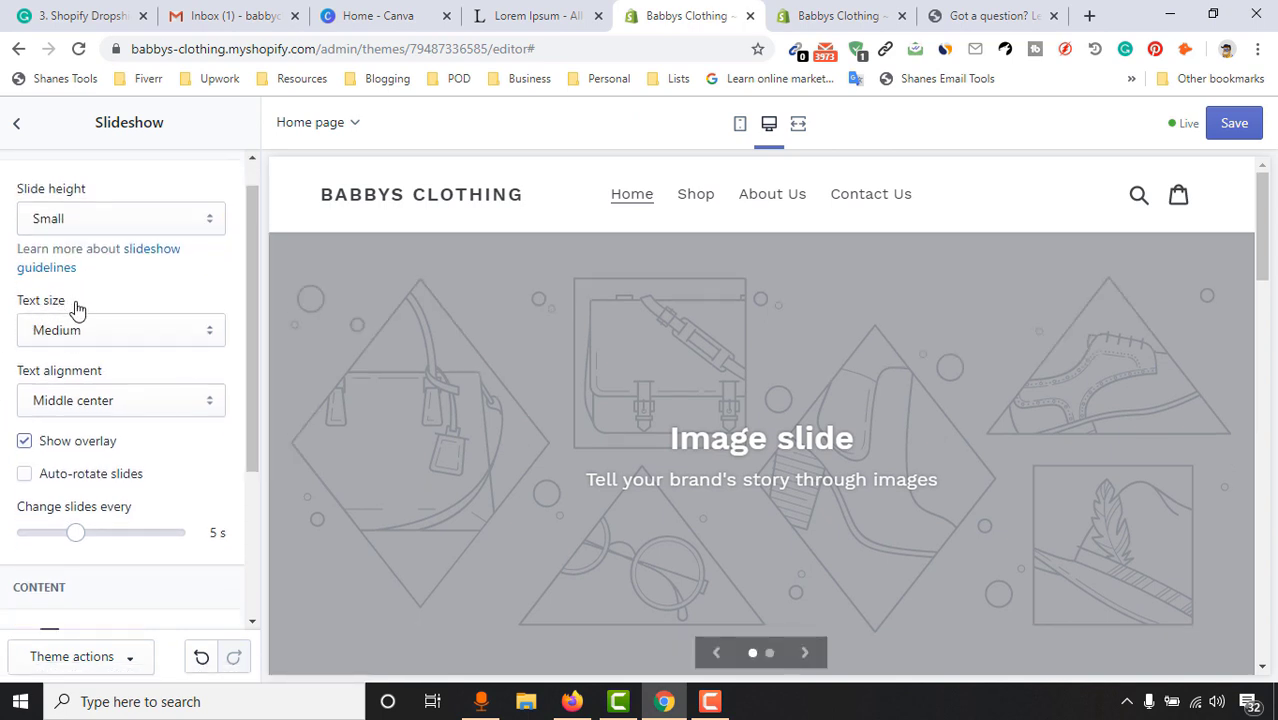
{"action": "left_click", "coordinate": [106, 329]}
{"action": "left_click", "coordinate": [106, 329]}
{"action": "left_click", "coordinate": [106, 329]}
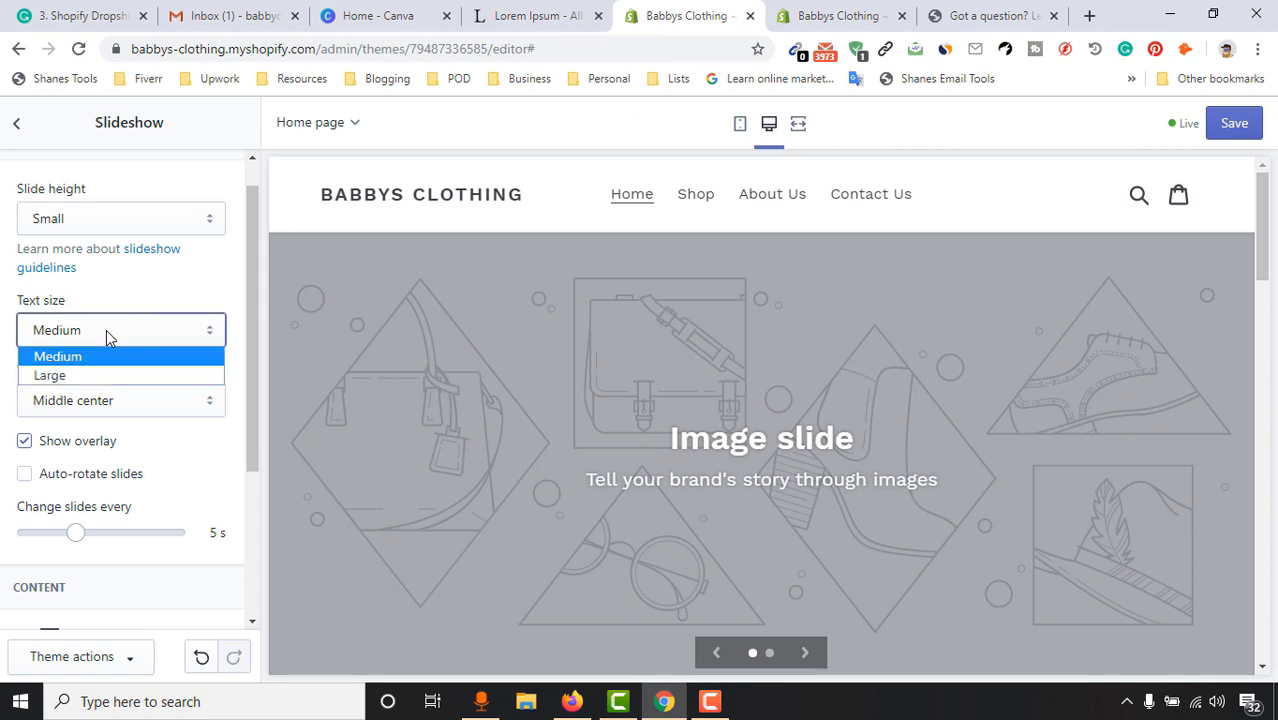
{"action": "left_click", "coordinate": [84, 366]}
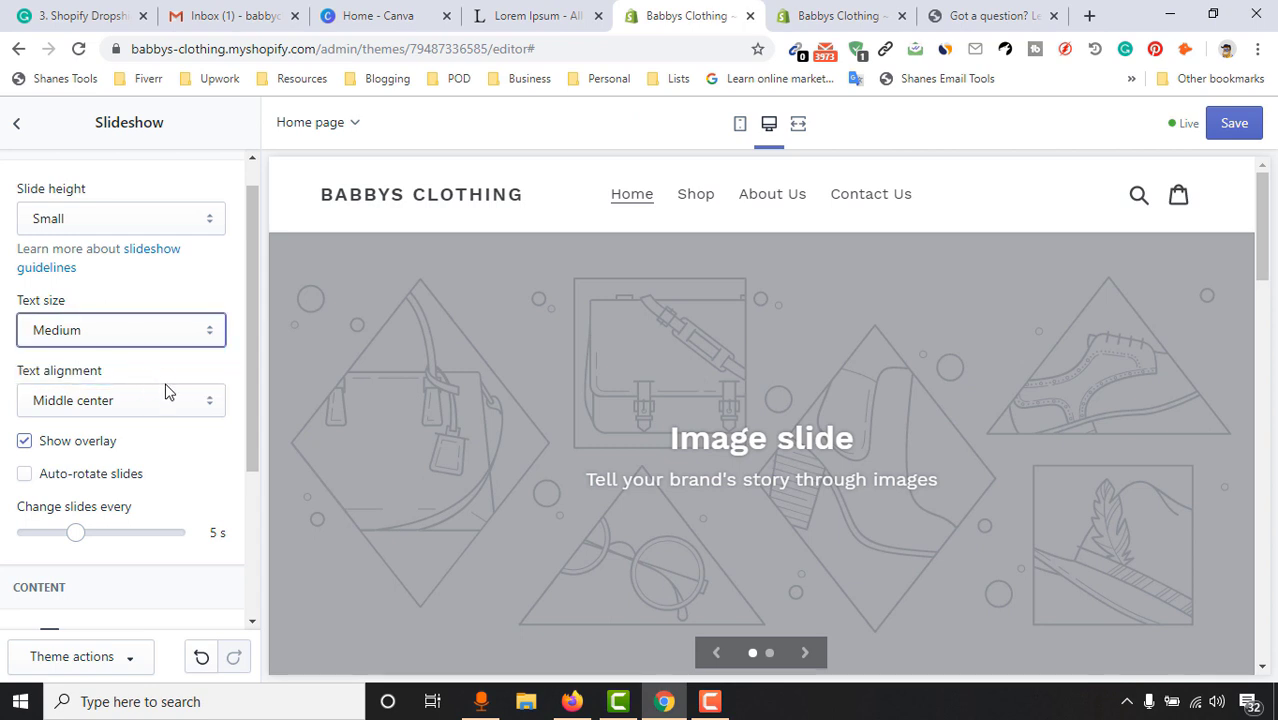
Turn on the text overlay and auto-rotate slides, changing every 3 seconds
{"action": "scroll", "coordinate": [226, 392], "scroll_direction": "down", "scroll_amount": 1}
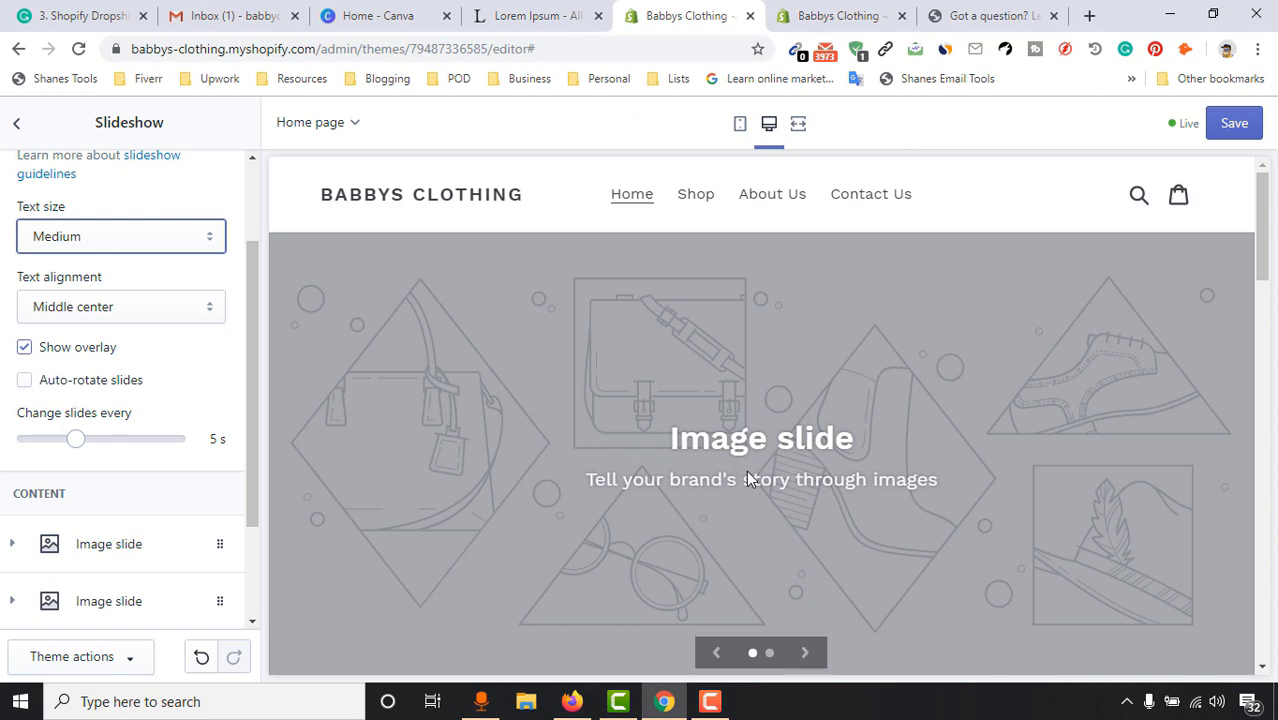
{"action": "scroll", "coordinate": [185, 445], "scroll_direction": "down", "scroll_amount": 1}
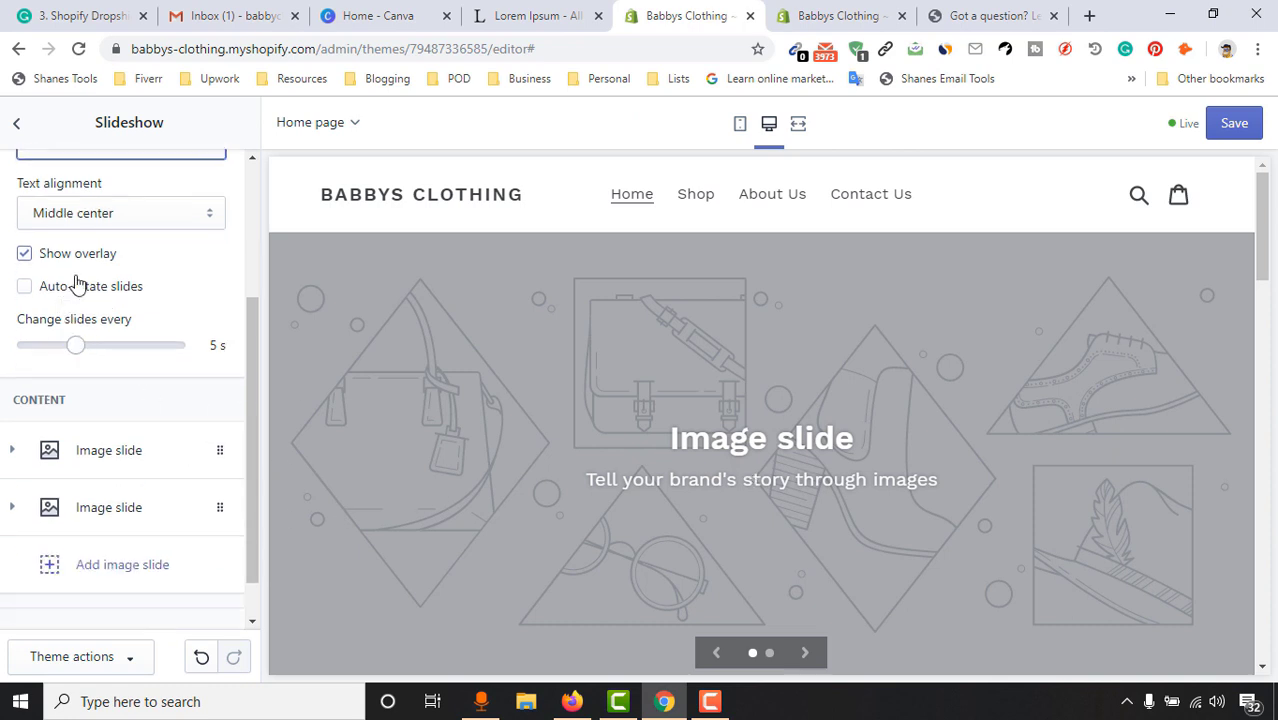
{"action": "left_click", "coordinate": [25, 256]}
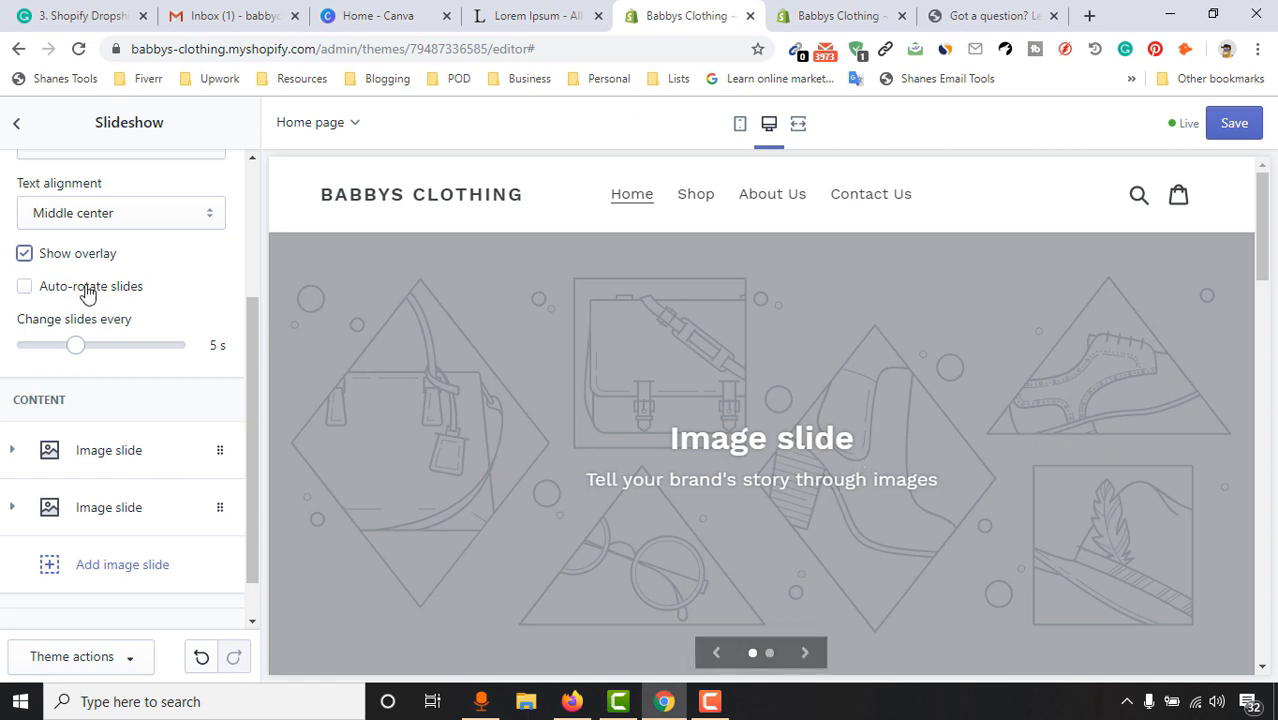
{"action": "left_click", "coordinate": [25, 290]}
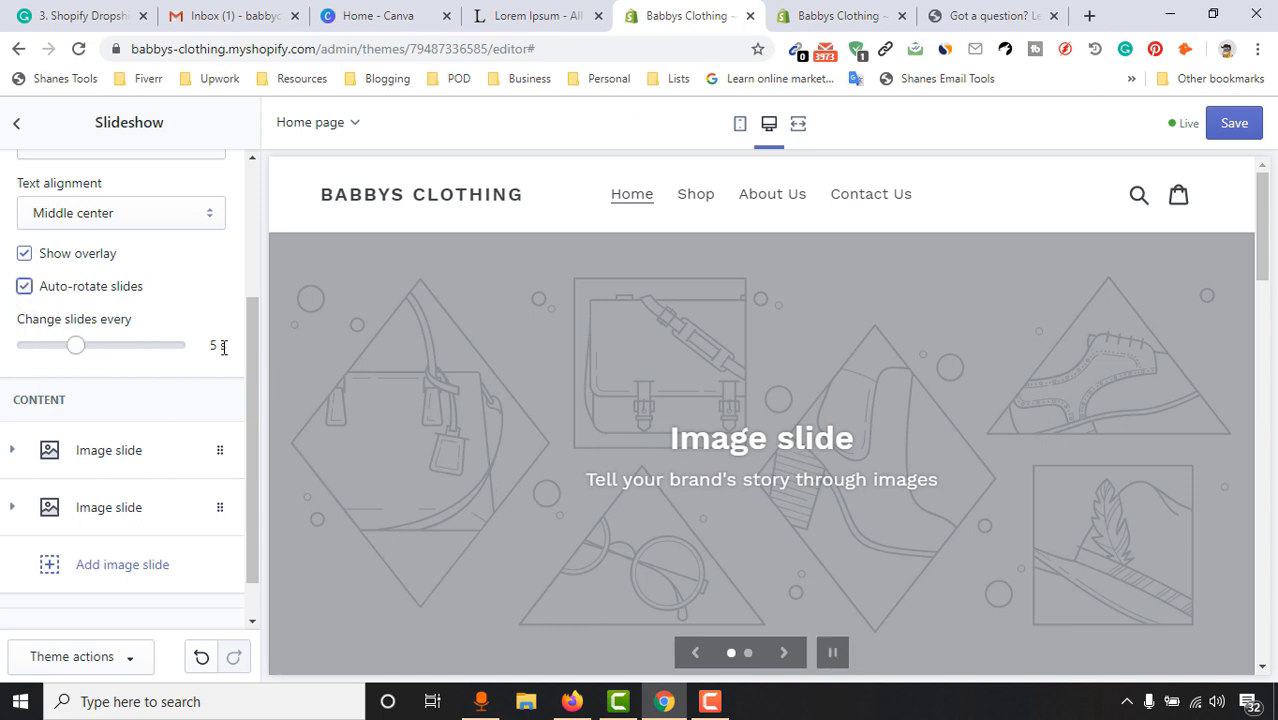
{"action": "left_click_drag", "start_coordinate": [75, 345], "coordinate": [24, 345]}
{"action": "scroll", "coordinate": [1090, 338], "scroll_direction": "down", "scroll_amount": 1}
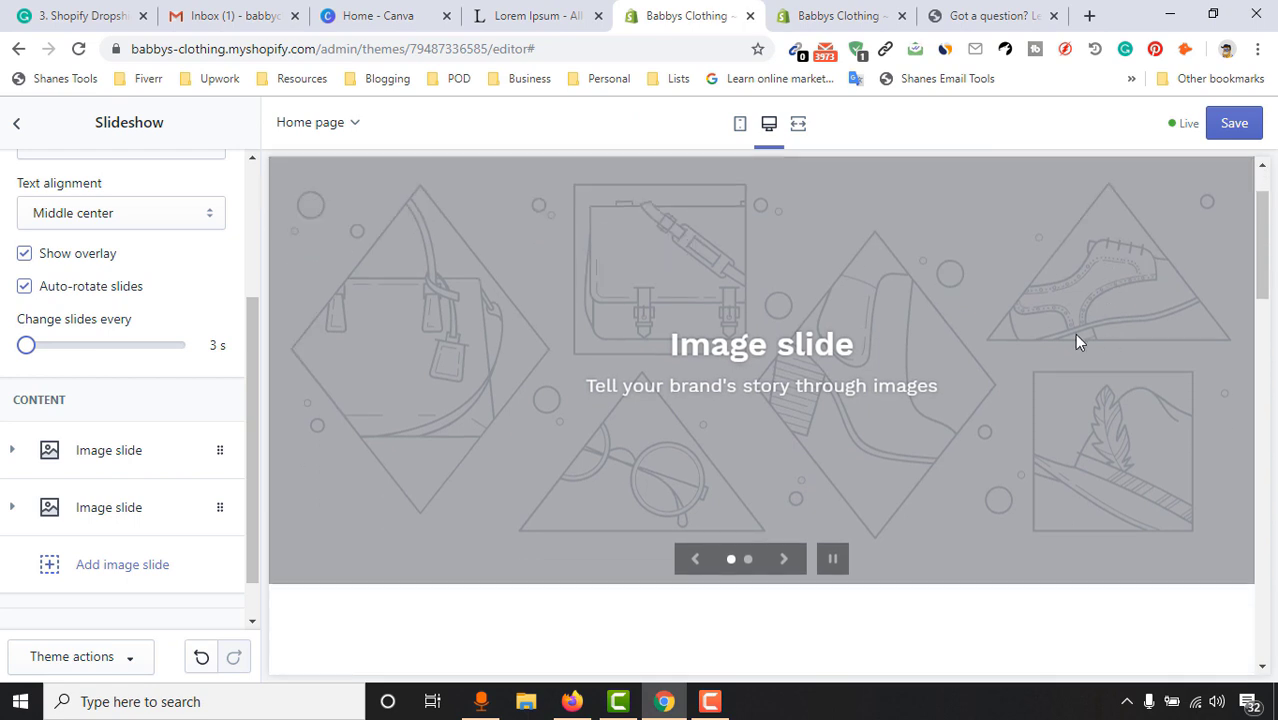
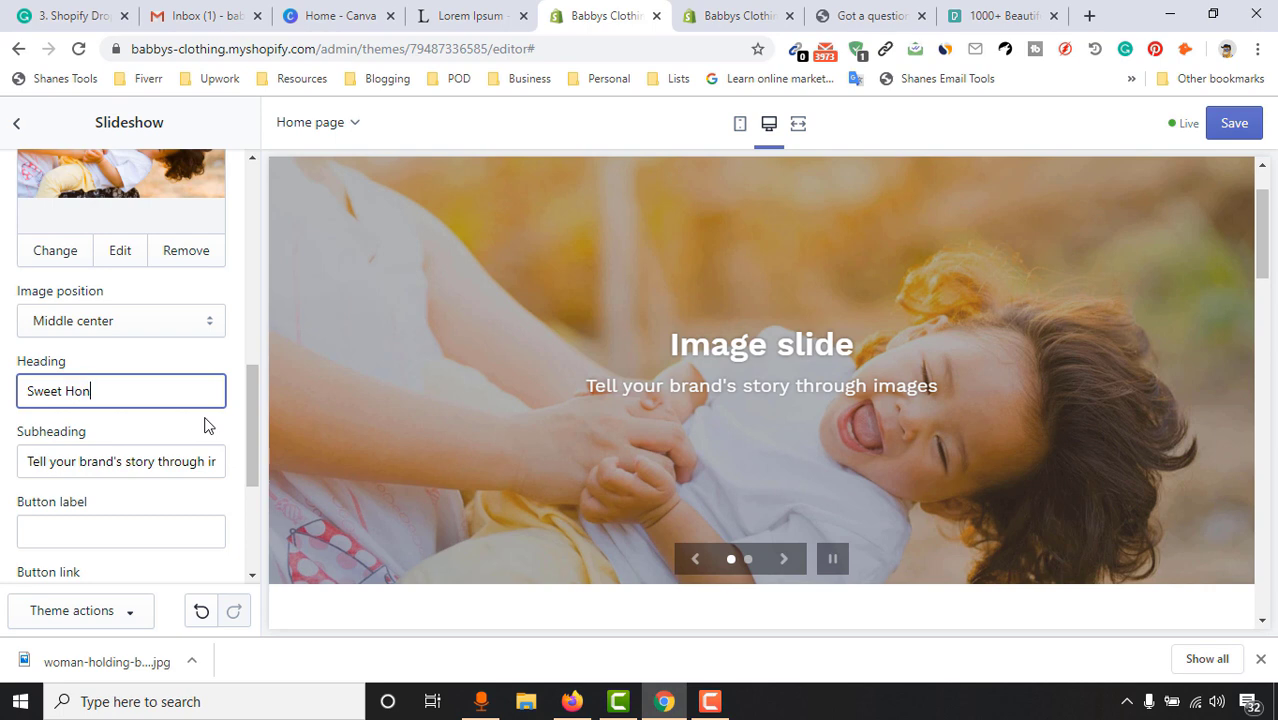
Finish the 'Sweet Honeys' heading and replace the subheading with 'My cute baby always loves to smile!'
{"action": "type", "text": "s!"}
{"action": "key", "text": "Tab"}
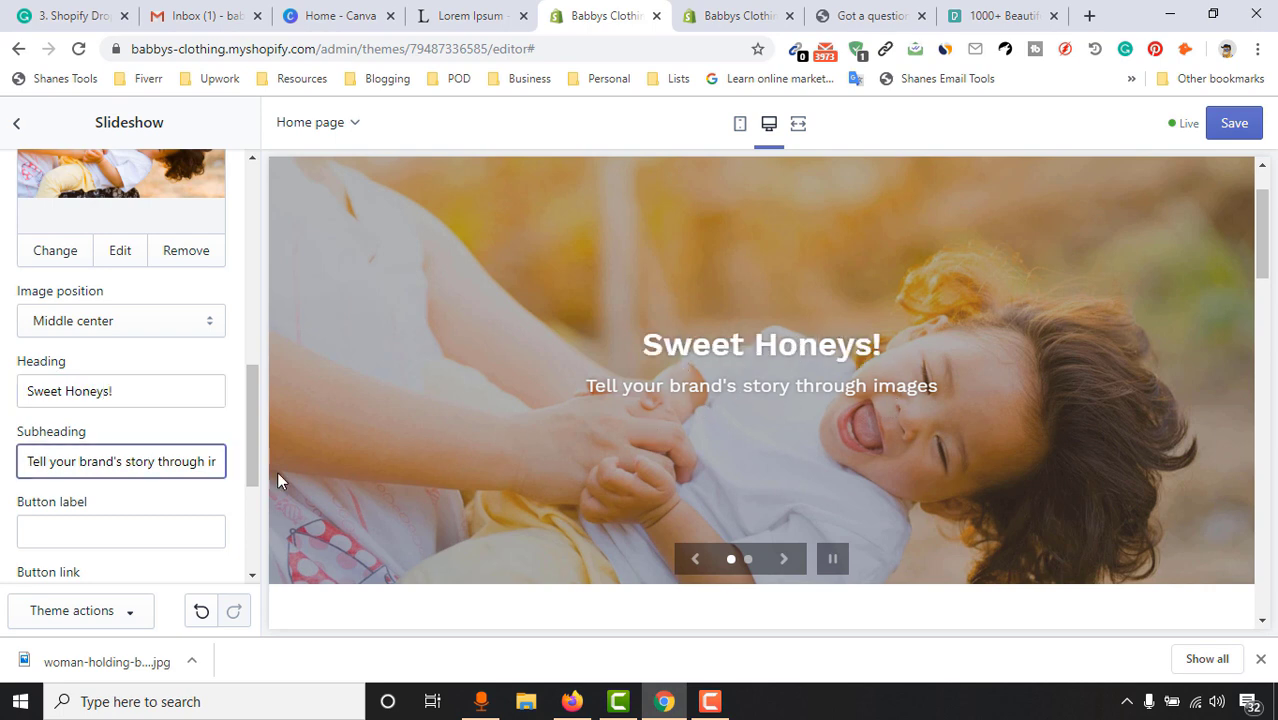
{"action": "scroll", "coordinate": [137, 423], "scroll_direction": "down", "scroll_amount": 1}
{"action": "left_click_drag", "start_coordinate": [31, 371], "coordinate": [243, 377]}
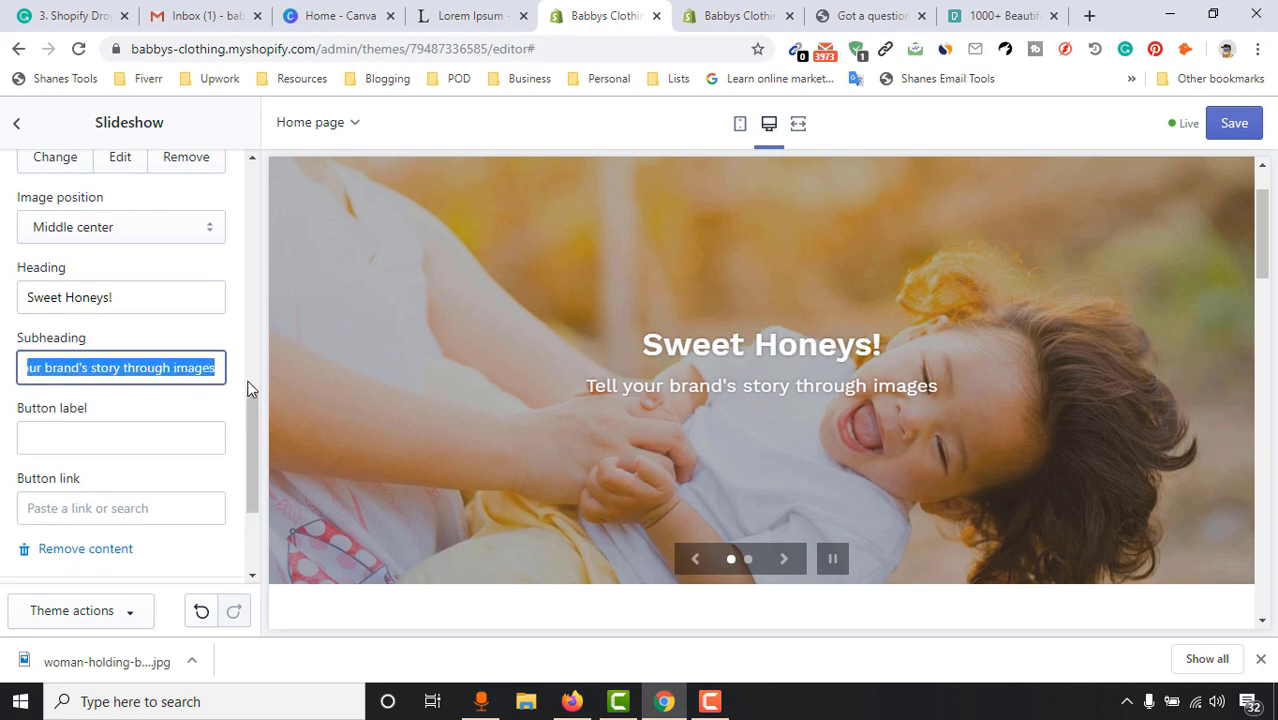
{"action": "key", "text": "BackSpace"}
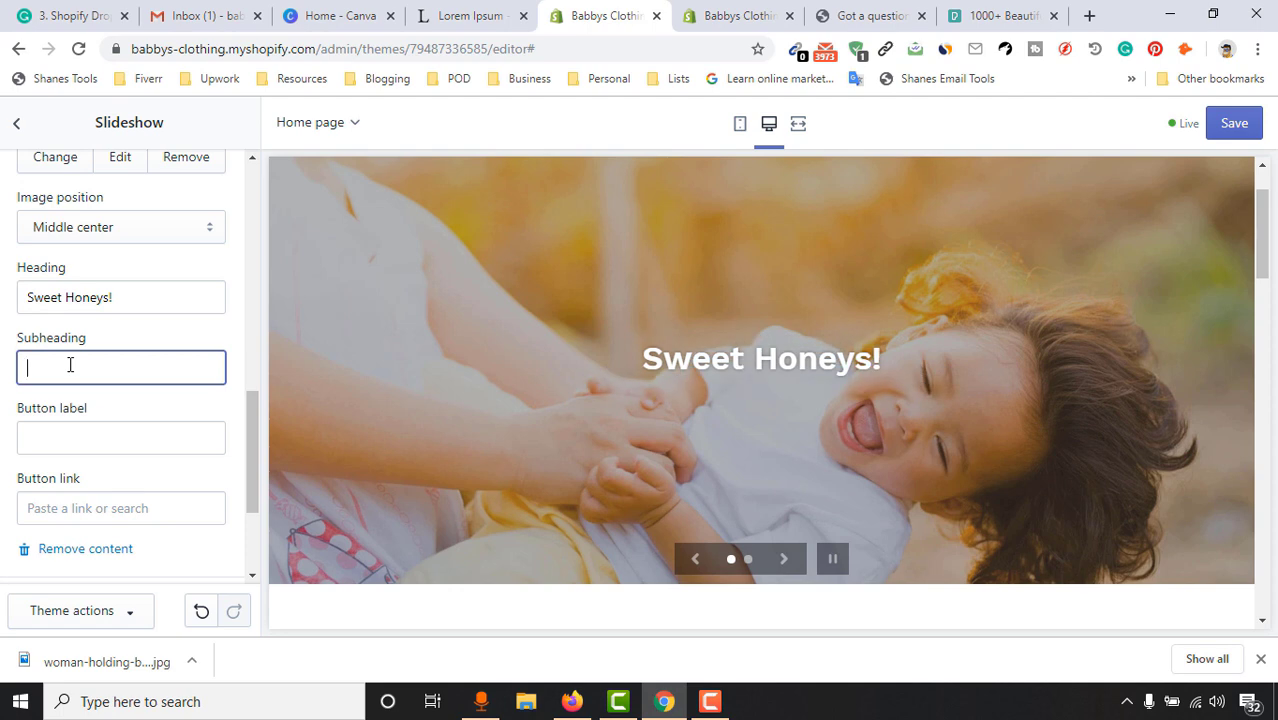
{"action": "type", "text": "My cute baby "}
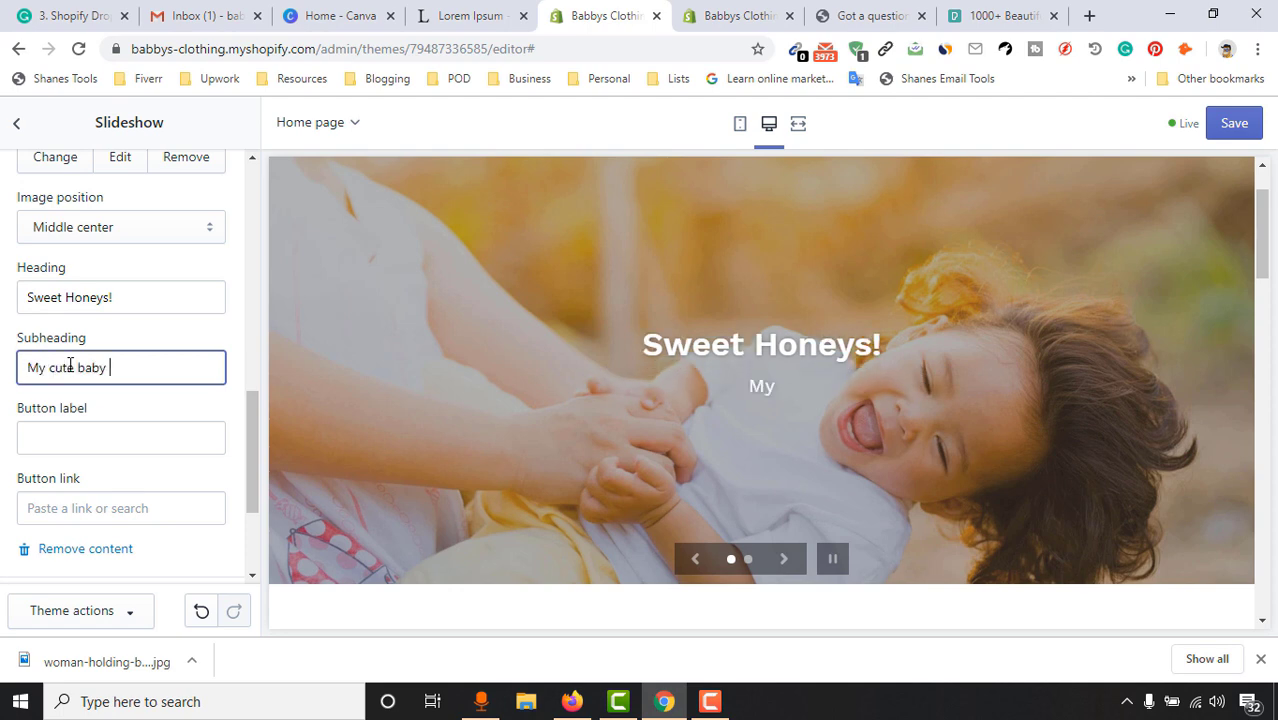
{"action": "type", "text": "always loves to sm"}
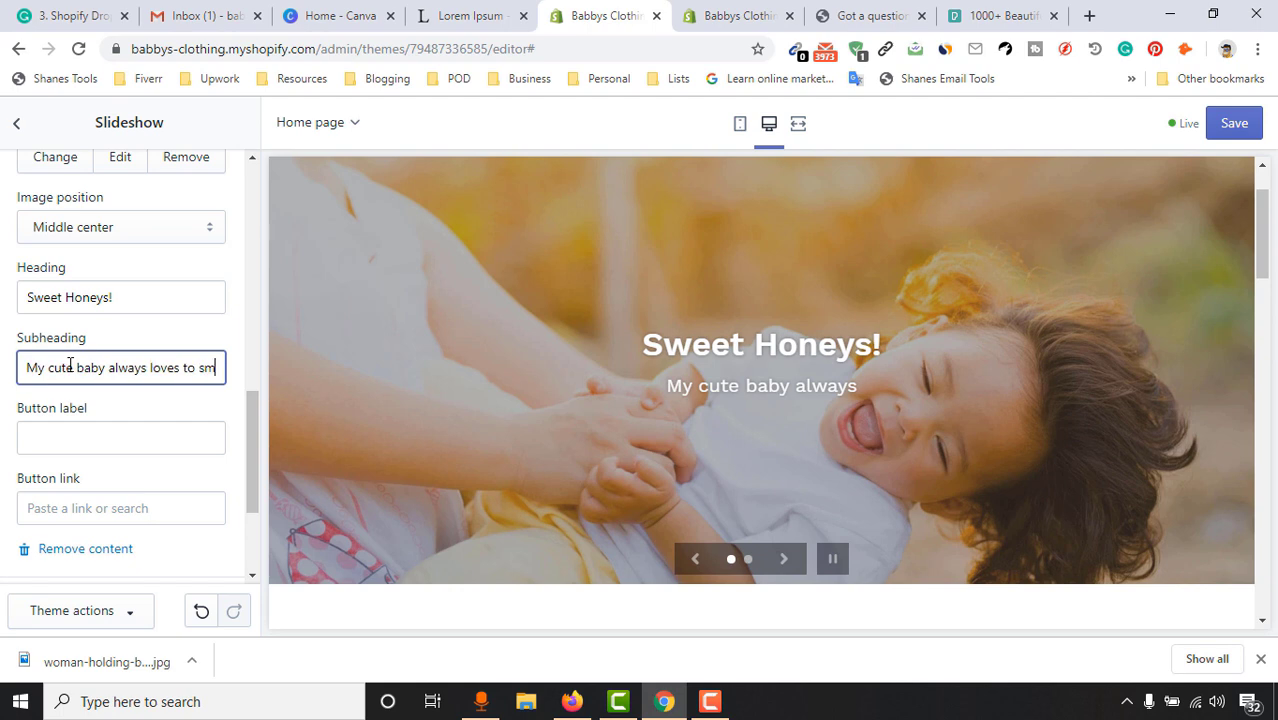
{"action": "type", "text": "ile!"}
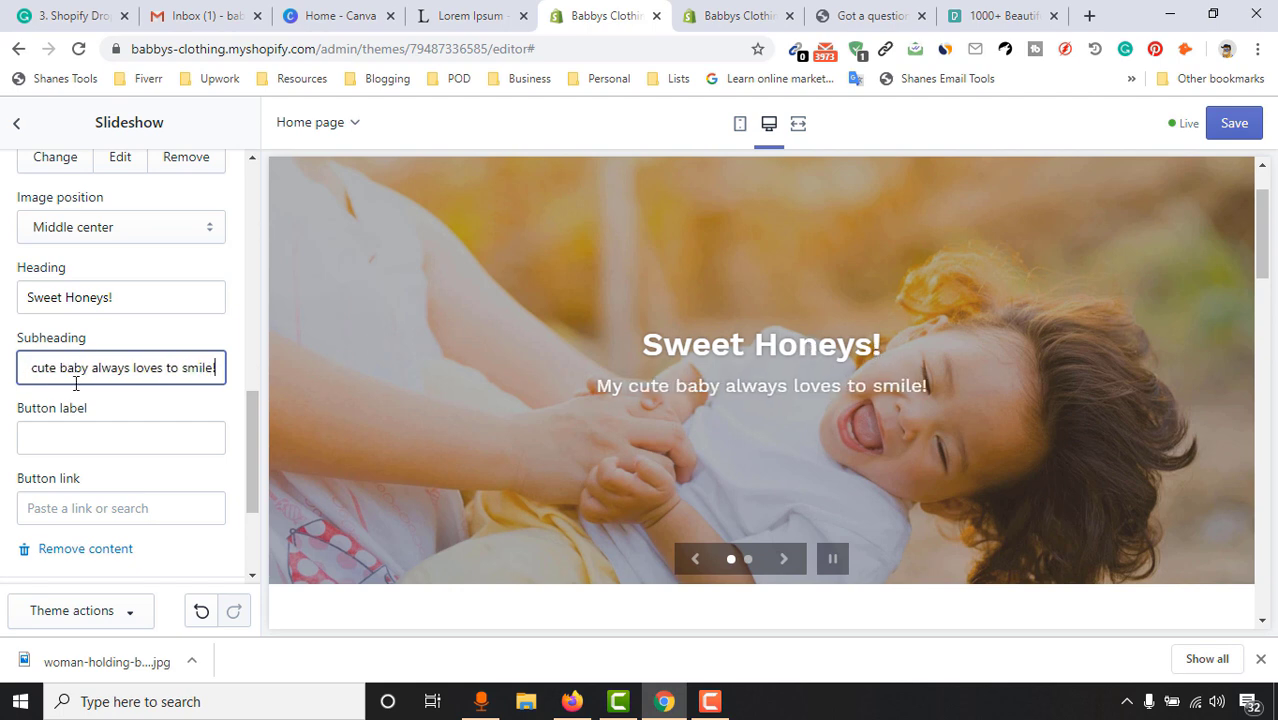
{"action": "left_click", "coordinate": [132, 306]}
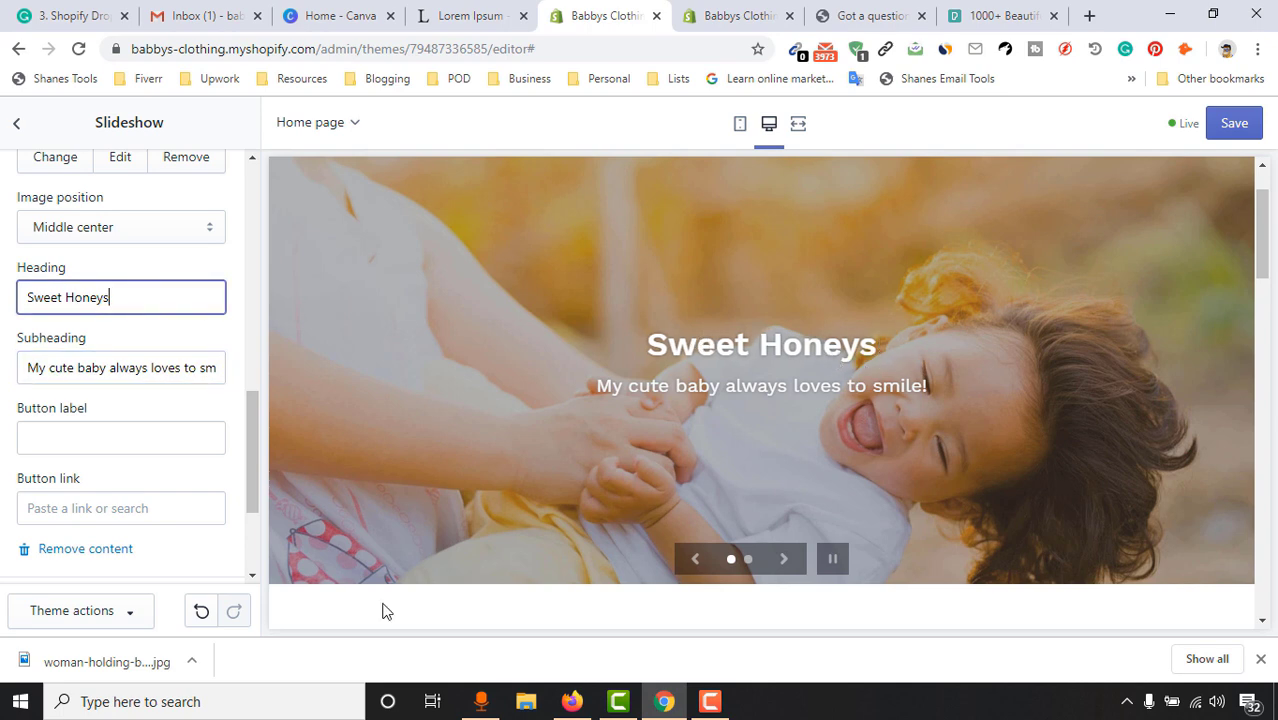
Give the slide a 'Shop now' button linked to Products > All Products, then preview the next slide
{"action": "scroll", "coordinate": [151, 438], "scroll_direction": "down", "scroll_amount": 1}
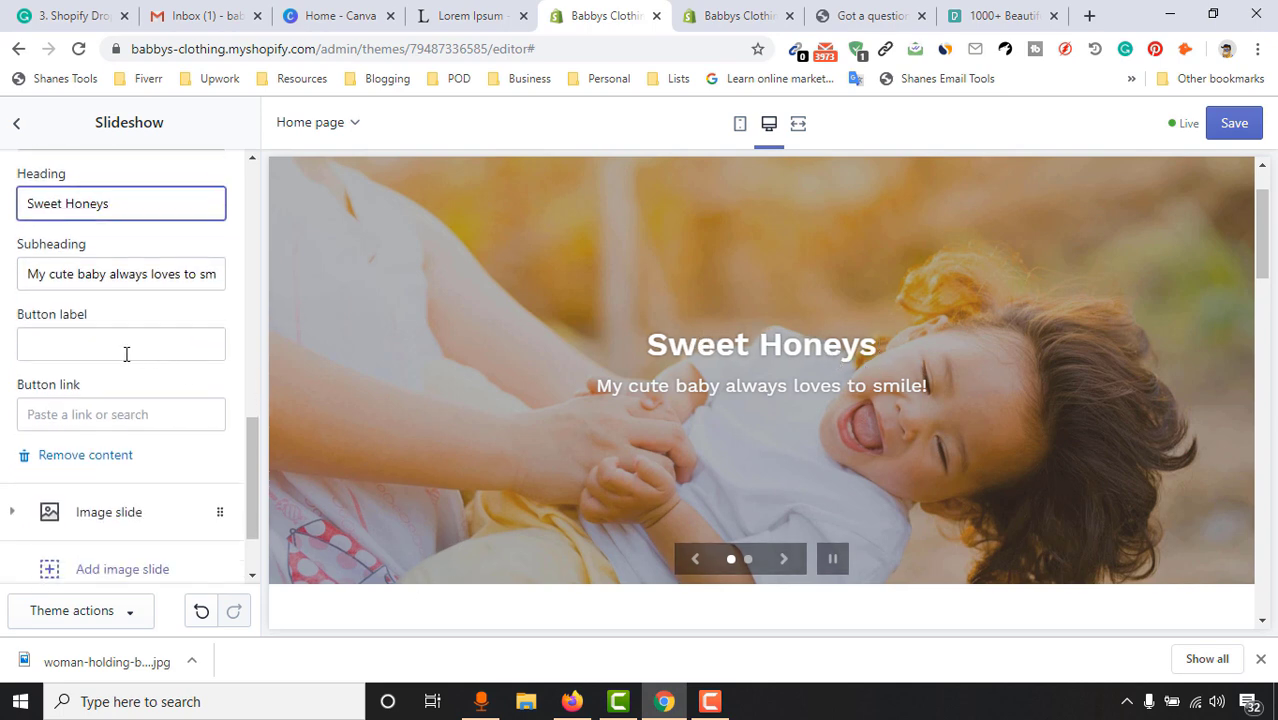
{"action": "left_click", "coordinate": [118, 350]}
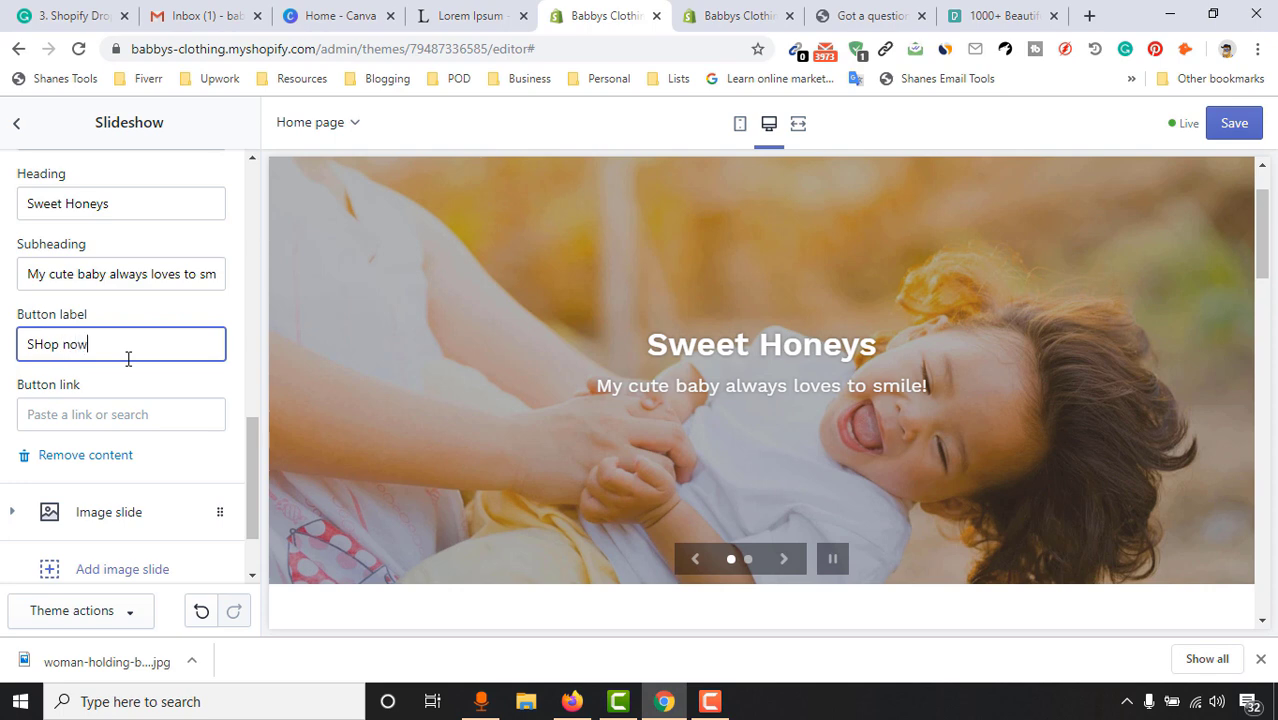
{"action": "left_click", "coordinate": [143, 391]}
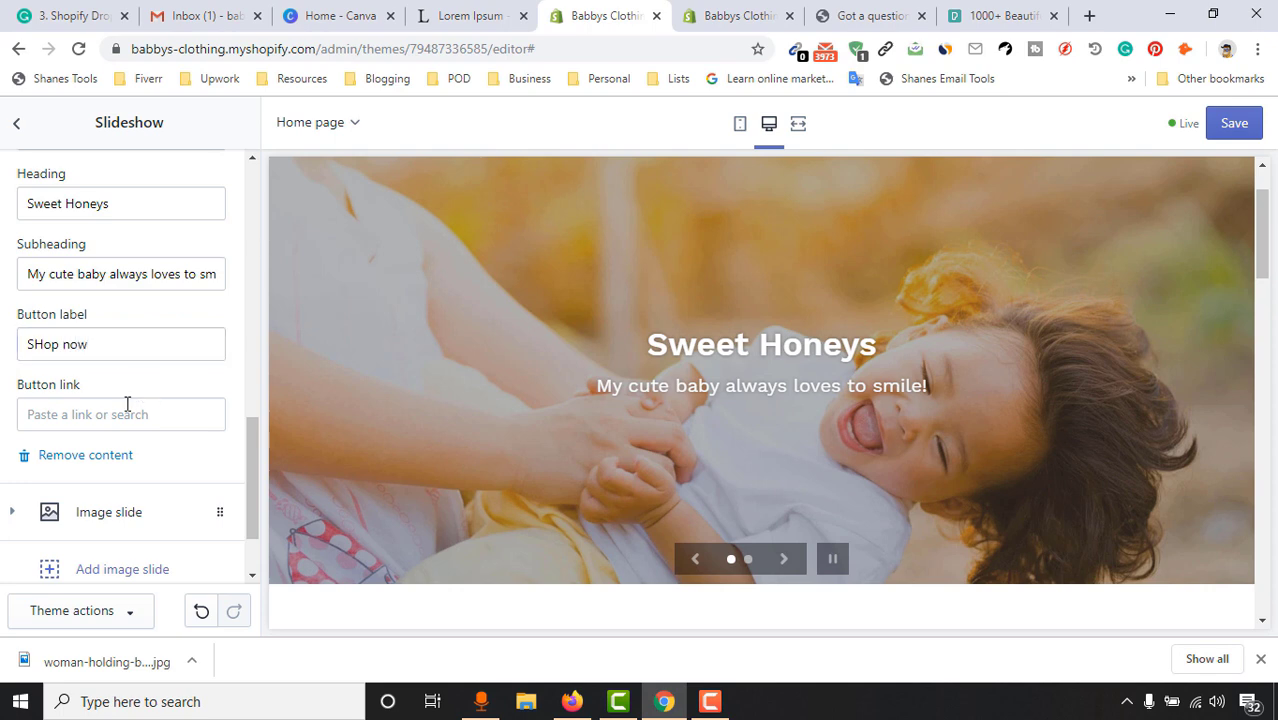
{"action": "left_click", "coordinate": [116, 413]}
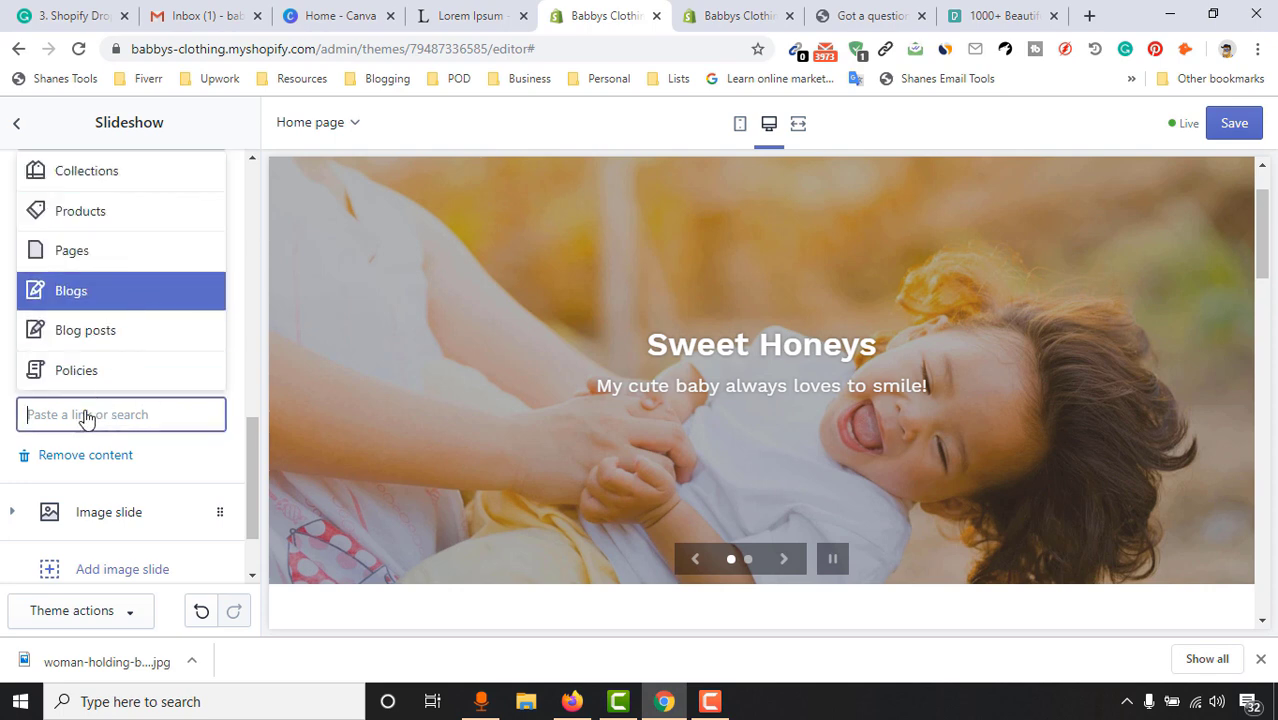
{"action": "left_click", "coordinate": [105, 219]}
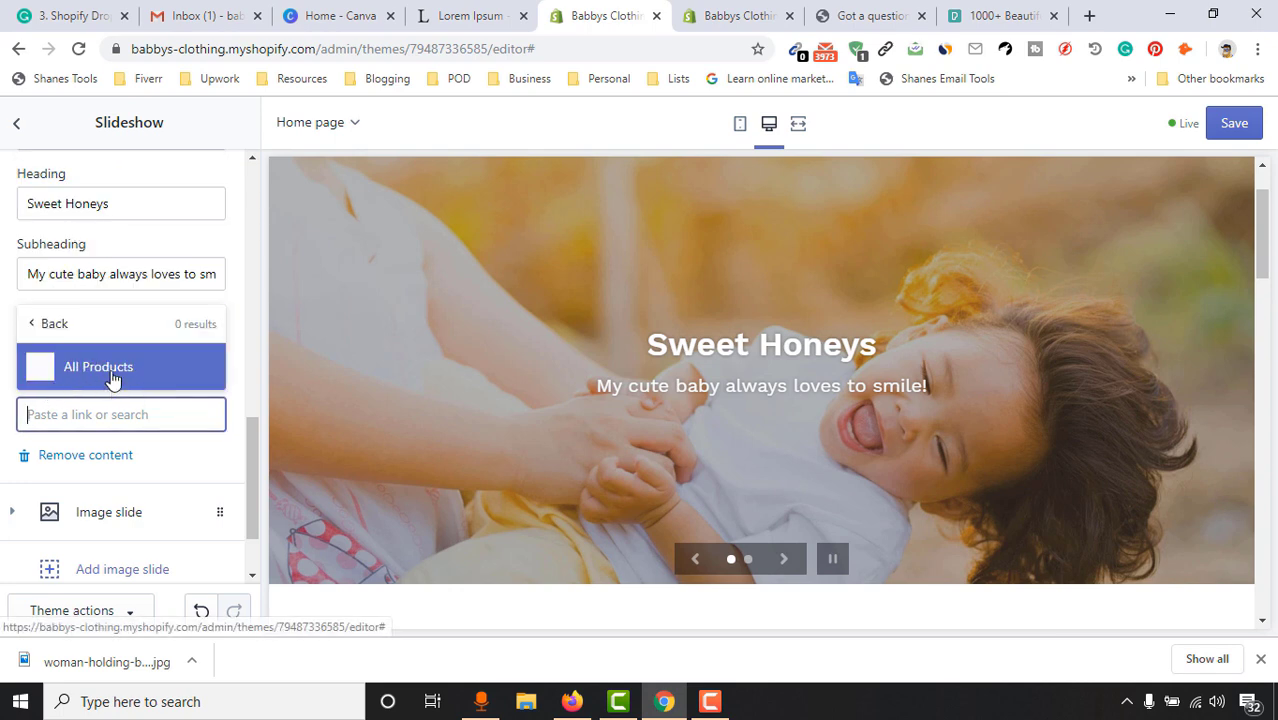
{"action": "left_click", "coordinate": [112, 378]}
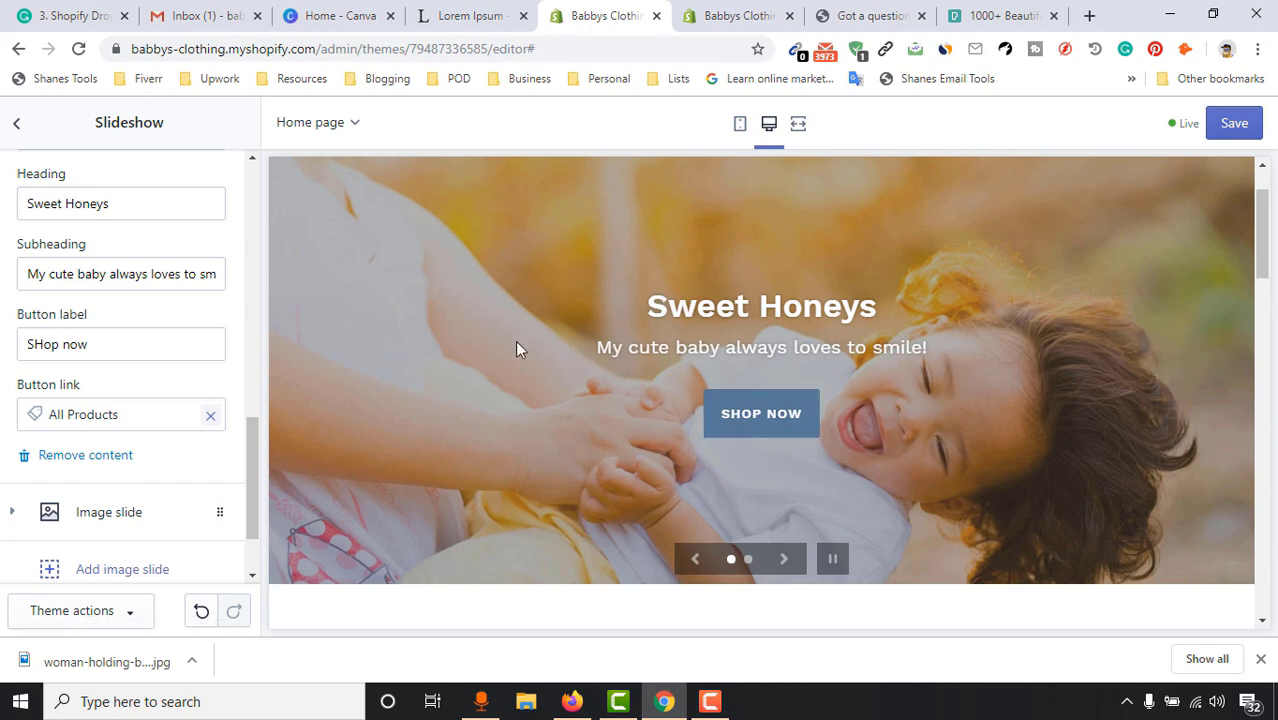
{"action": "scroll", "coordinate": [226, 514], "scroll_direction": "down", "scroll_amount": 1}
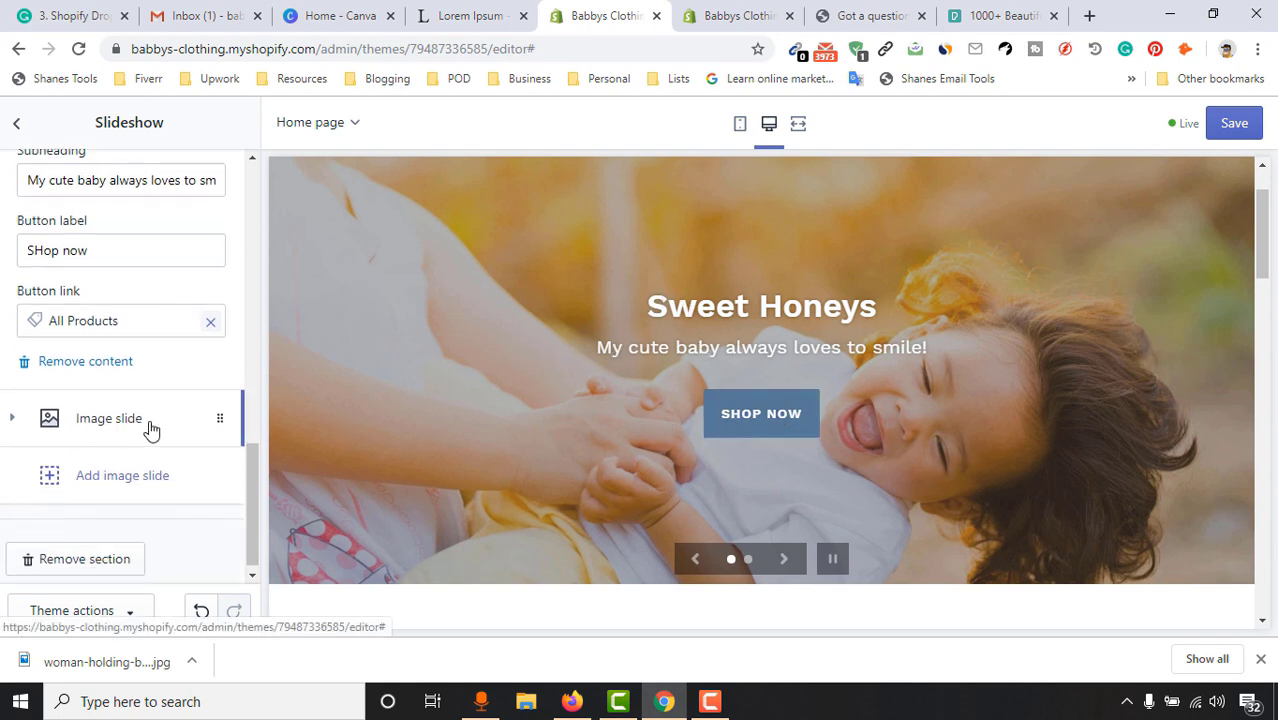
{"action": "left_click", "coordinate": [784, 560]}
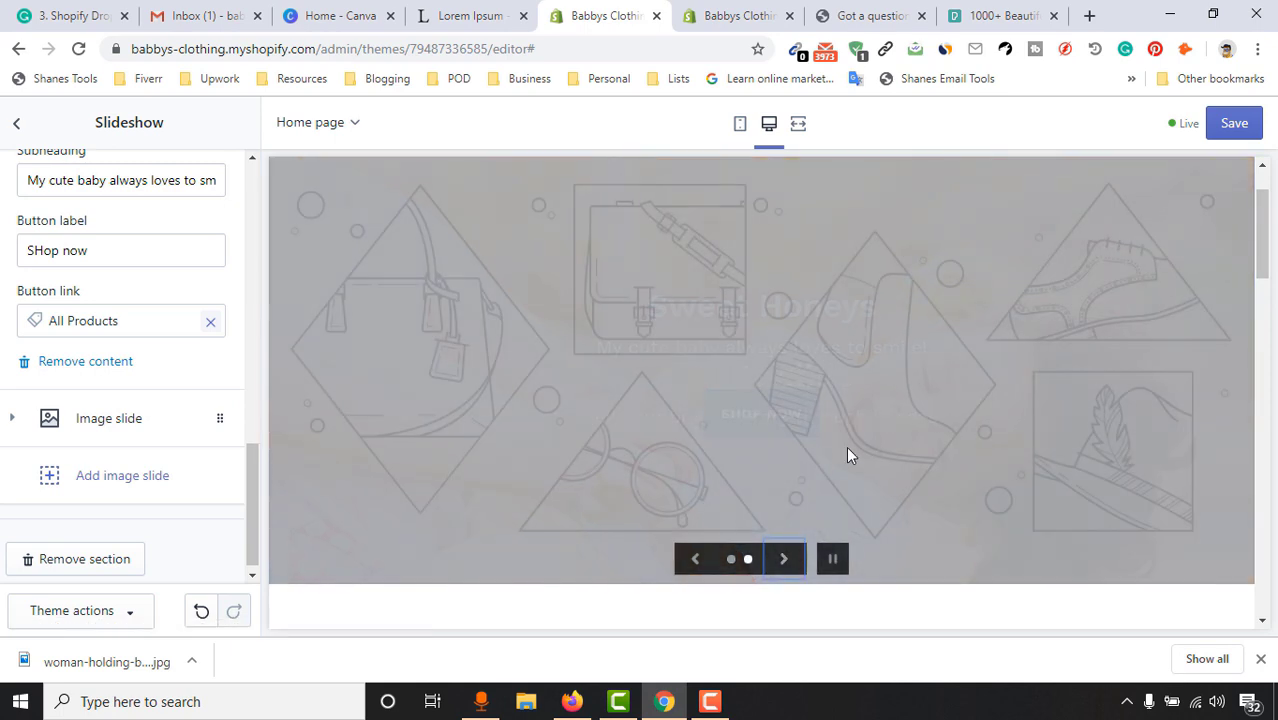
Upload adorable-baby-boy-child-421884.jpg as the second slide's image
{"action": "left_click", "coordinate": [108, 421]}
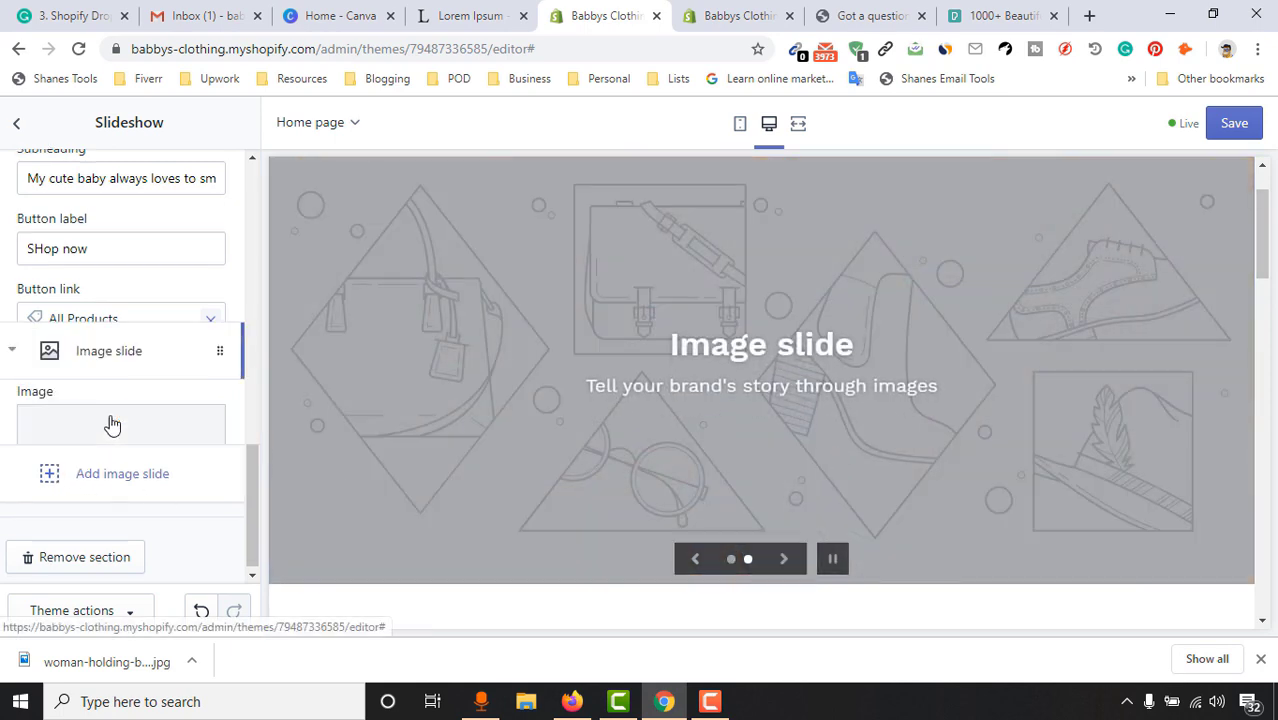
{"action": "left_click", "coordinate": [124, 322]}
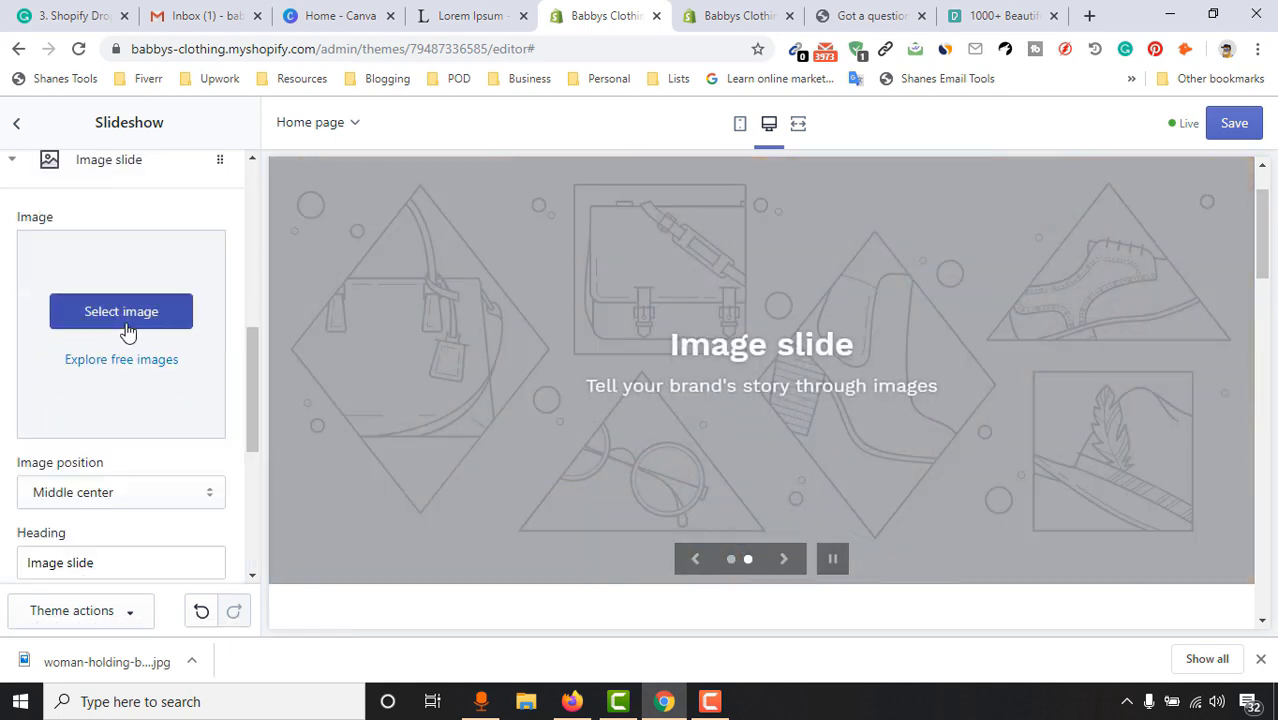
{"action": "left_click", "coordinate": [70, 289]}
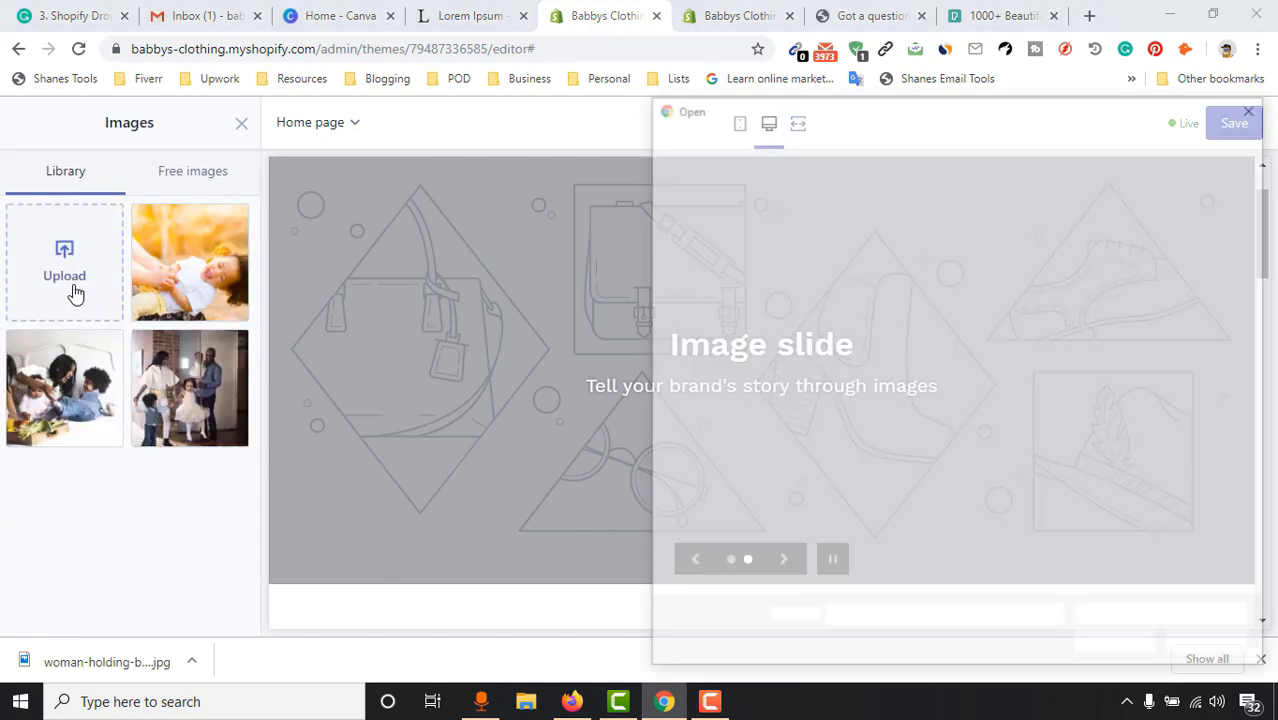
{"action": "left_click", "coordinate": [834, 266]}
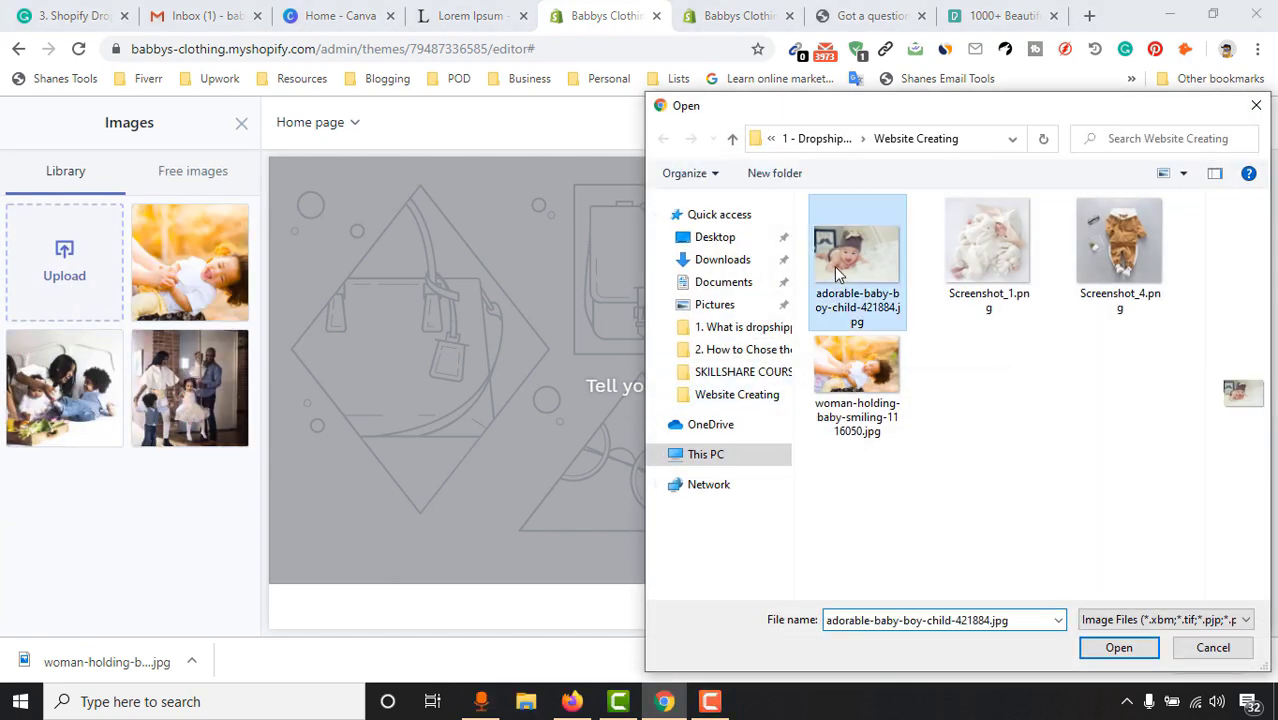
{"action": "left_click", "coordinate": [1113, 643]}
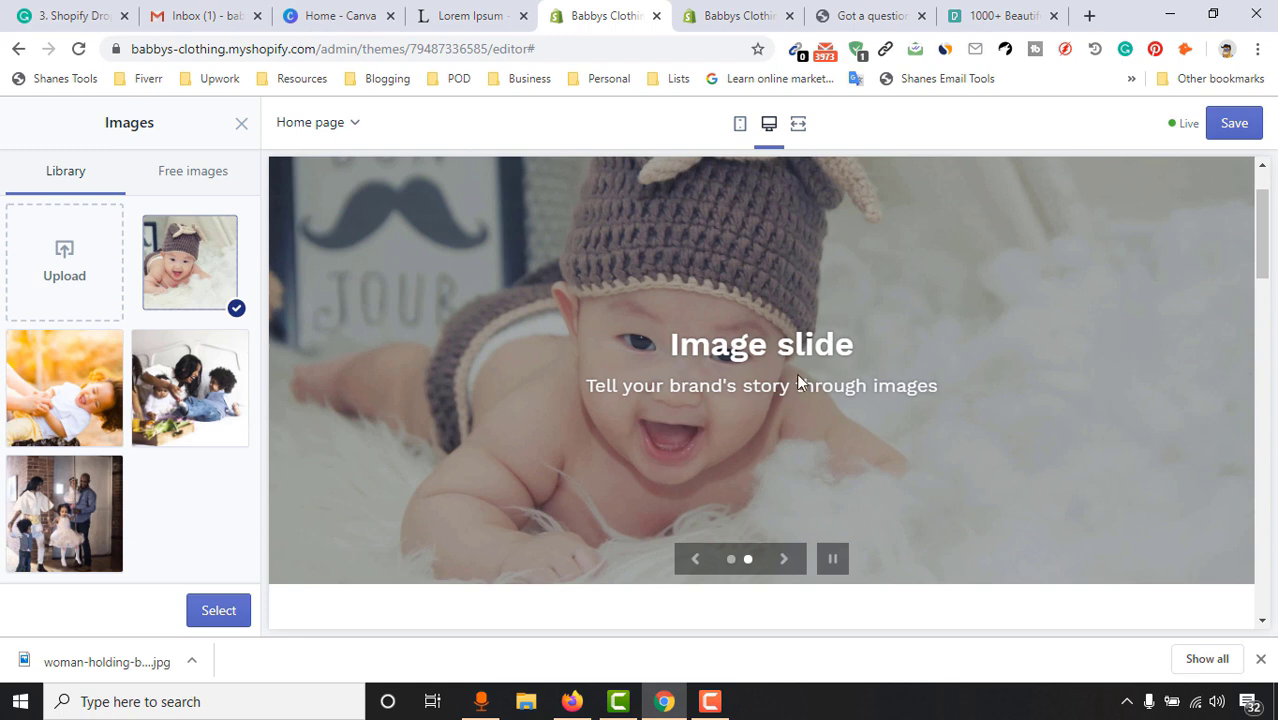
{"action": "left_click", "coordinate": [218, 610]}
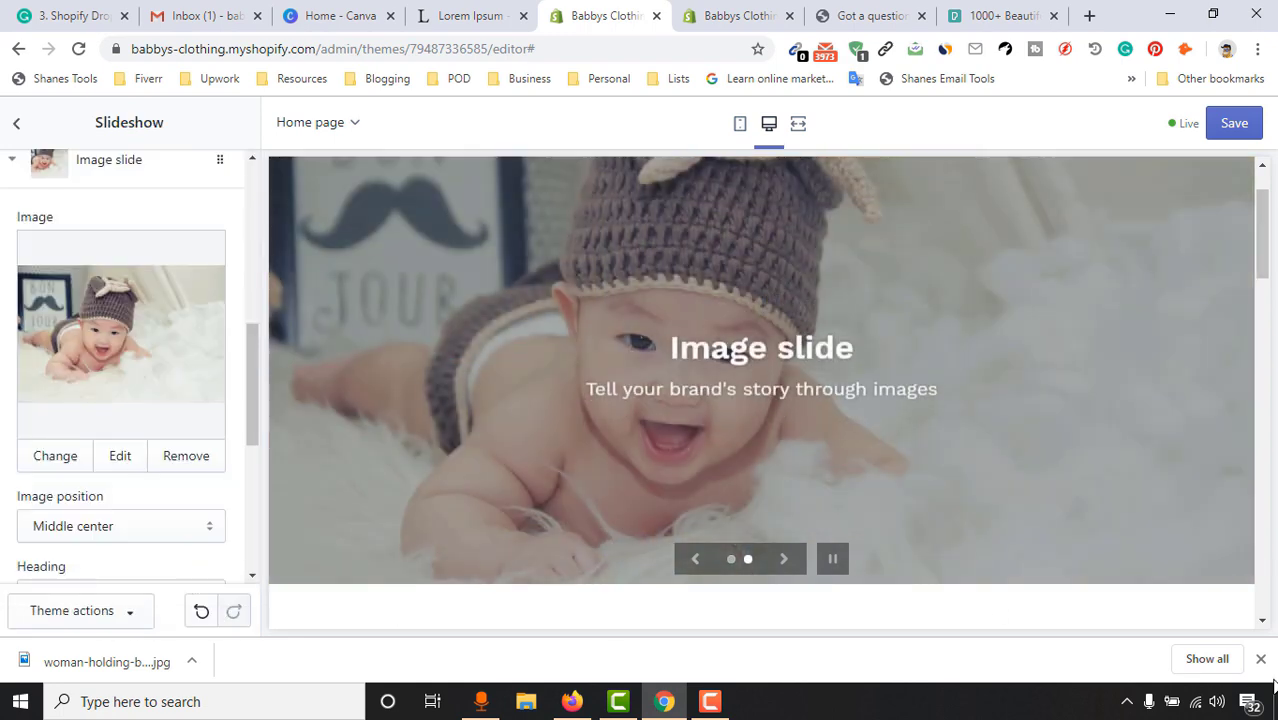
{"action": "left_click", "coordinate": [1260, 658]}
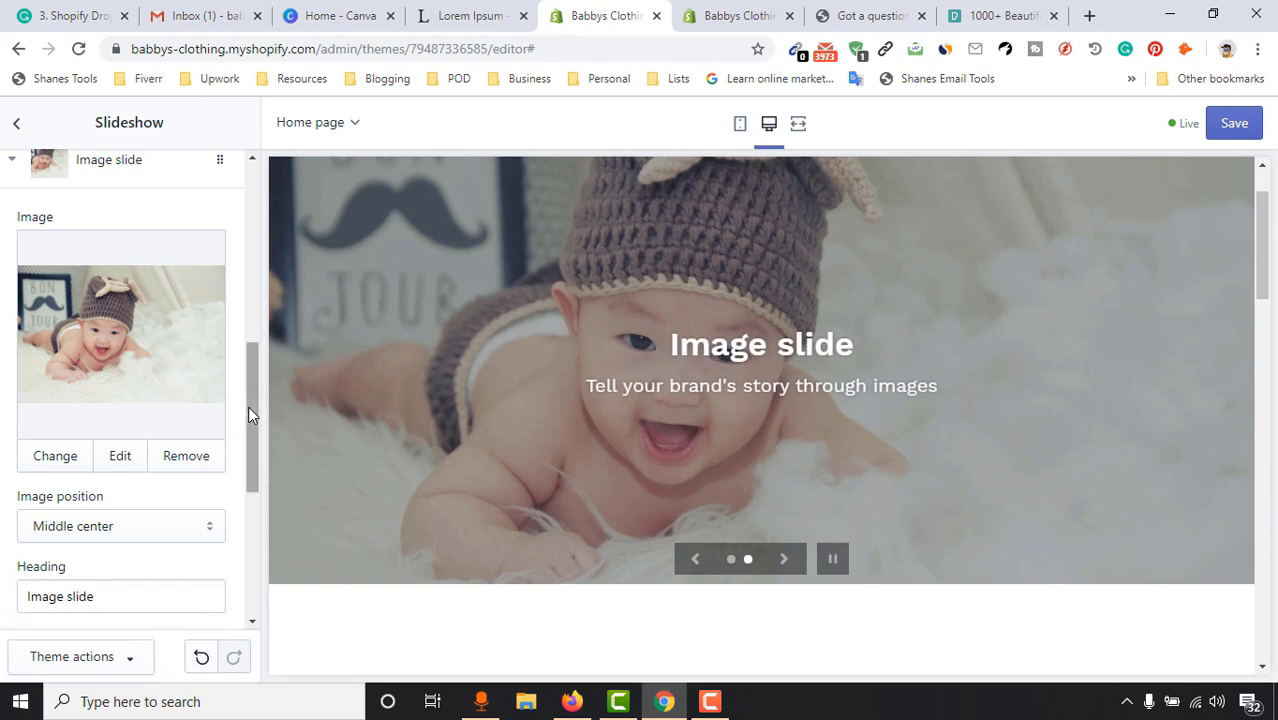
Try 'Cute Baby' and 'I love' as slide text, then clear both heading and subheading
{"action": "left_click_drag", "start_coordinate": [250, 409], "coordinate": [245, 525]}
{"action": "triple_click", "coordinate": [43, 238]}
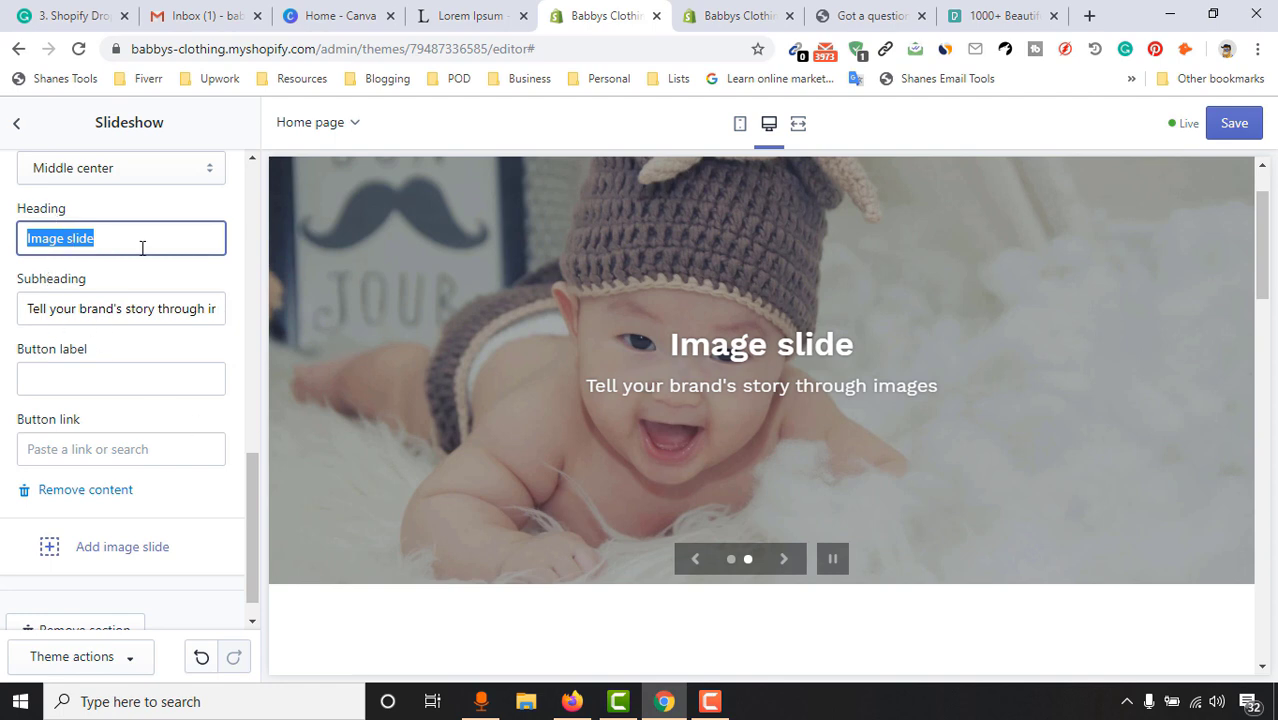
{"action": "type", "text": "Cute Baby"}
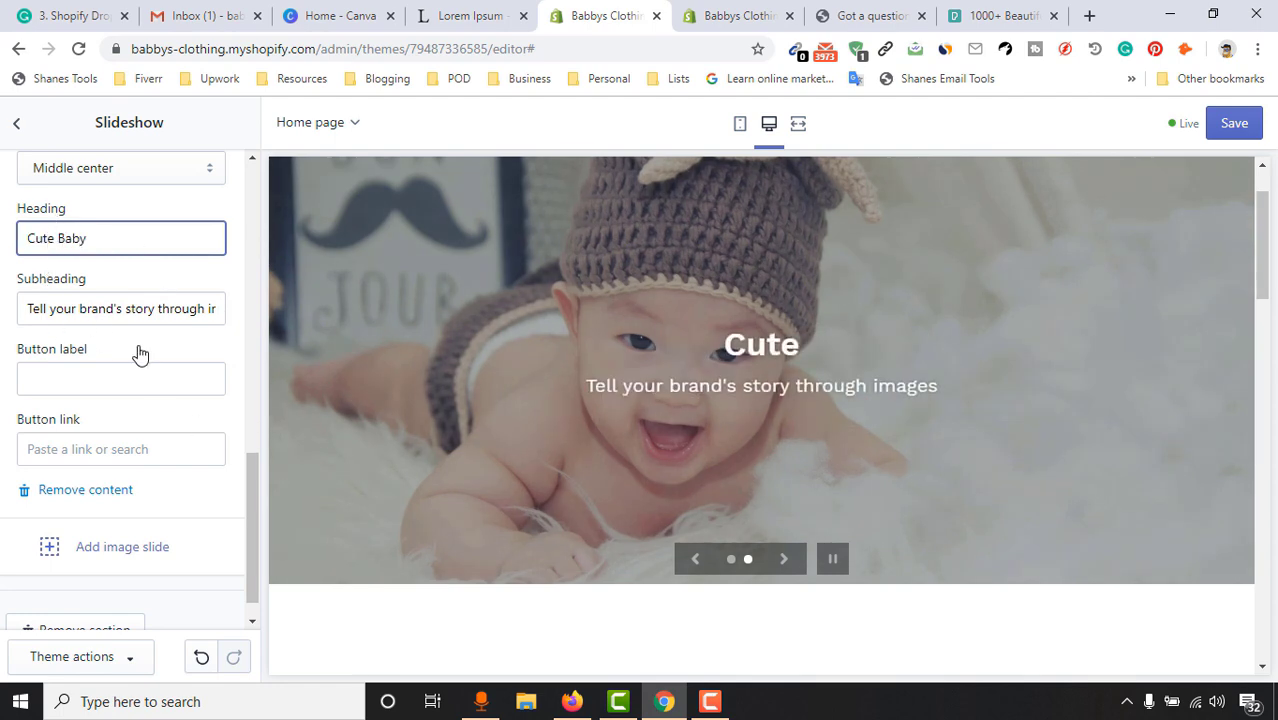
{"action": "triple_click", "coordinate": [106, 309]}
{"action": "type", "text": "I love this baby"}
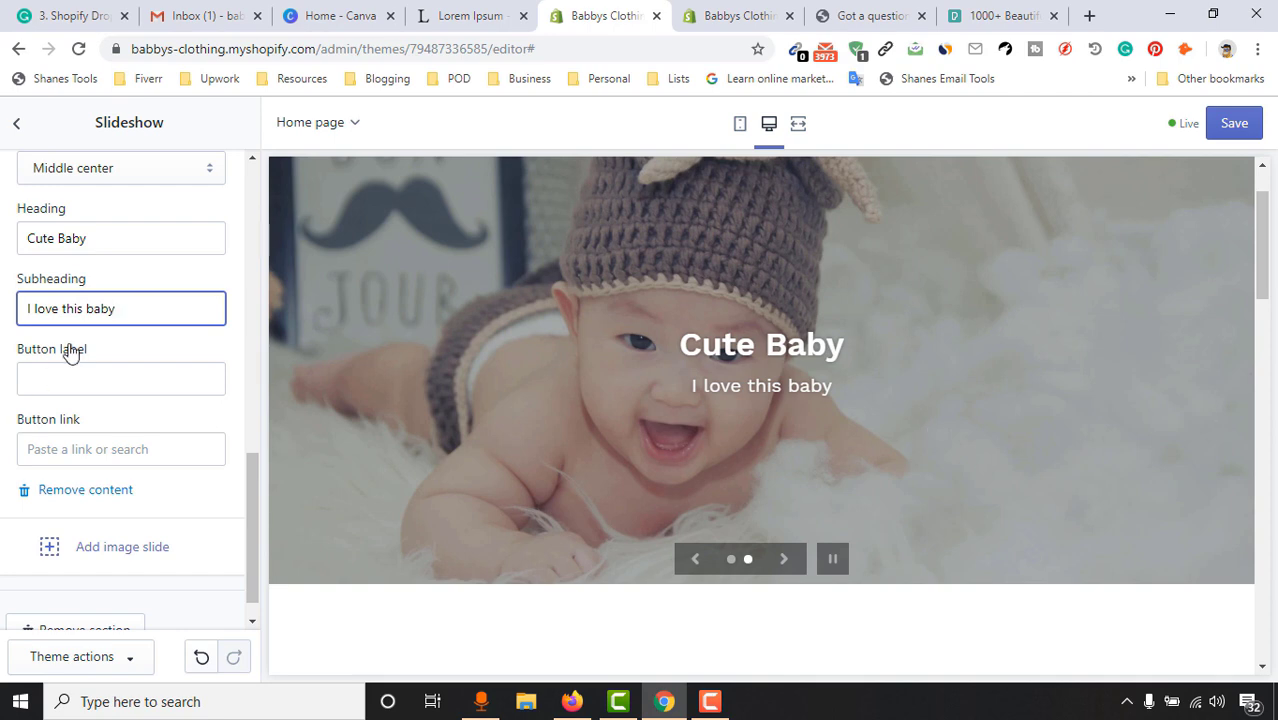
{"action": "triple_click", "coordinate": [104, 241]}
{"action": "key", "text": "BackSpace"}
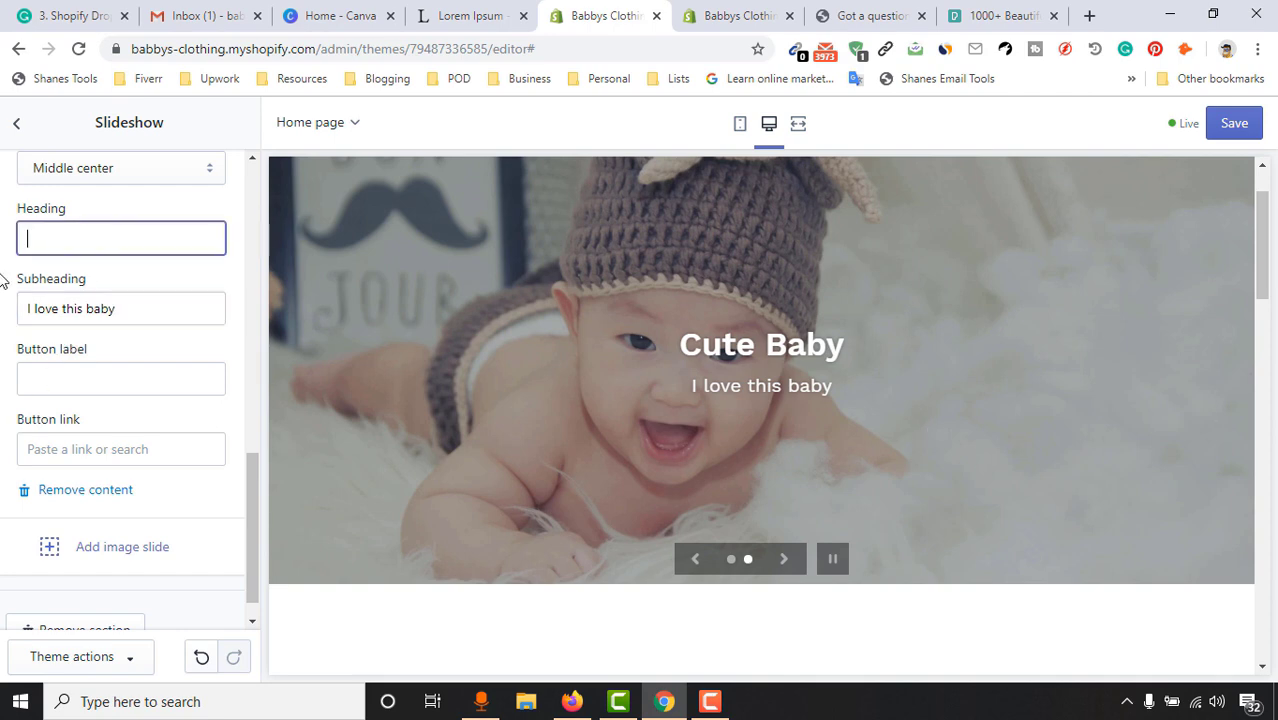
{"action": "left_click_drag", "start_coordinate": [140, 310], "coordinate": [8, 344]}
{"action": "key", "text": "BackSpace"}
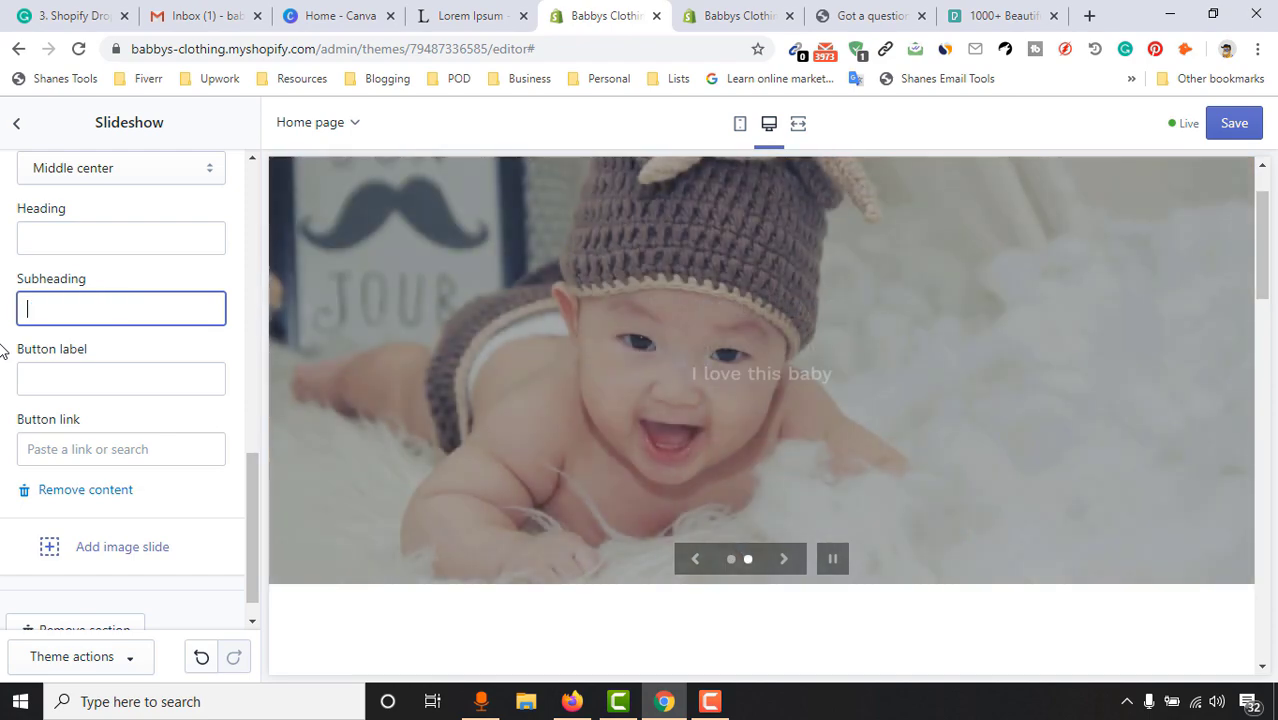
{"action": "left_click", "coordinate": [239, 348]}
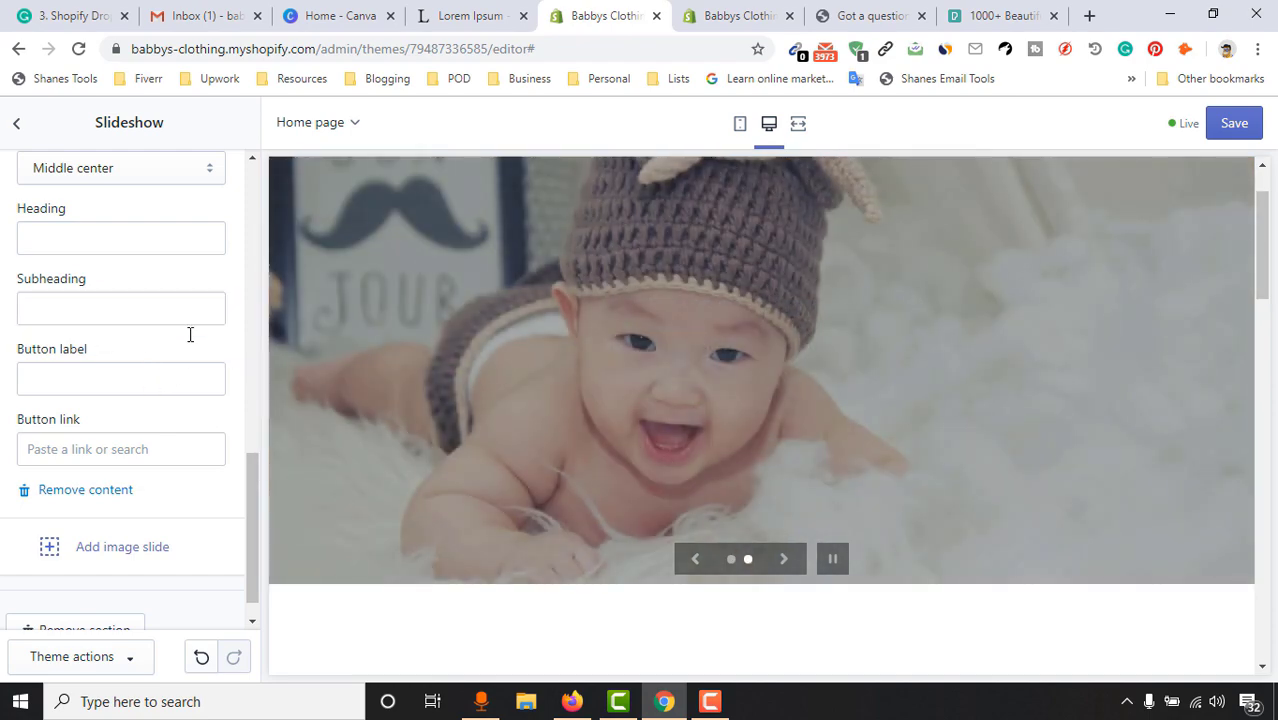
Cycle the slideshow preview from the Sweet Honeys slide to the next slide
{"action": "scroll", "coordinate": [863, 341], "scroll_direction": "down", "scroll_amount": 2}
{"action": "scroll", "coordinate": [863, 341], "scroll_direction": "up", "scroll_amount": 2}
{"action": "left_click", "coordinate": [694, 562]}
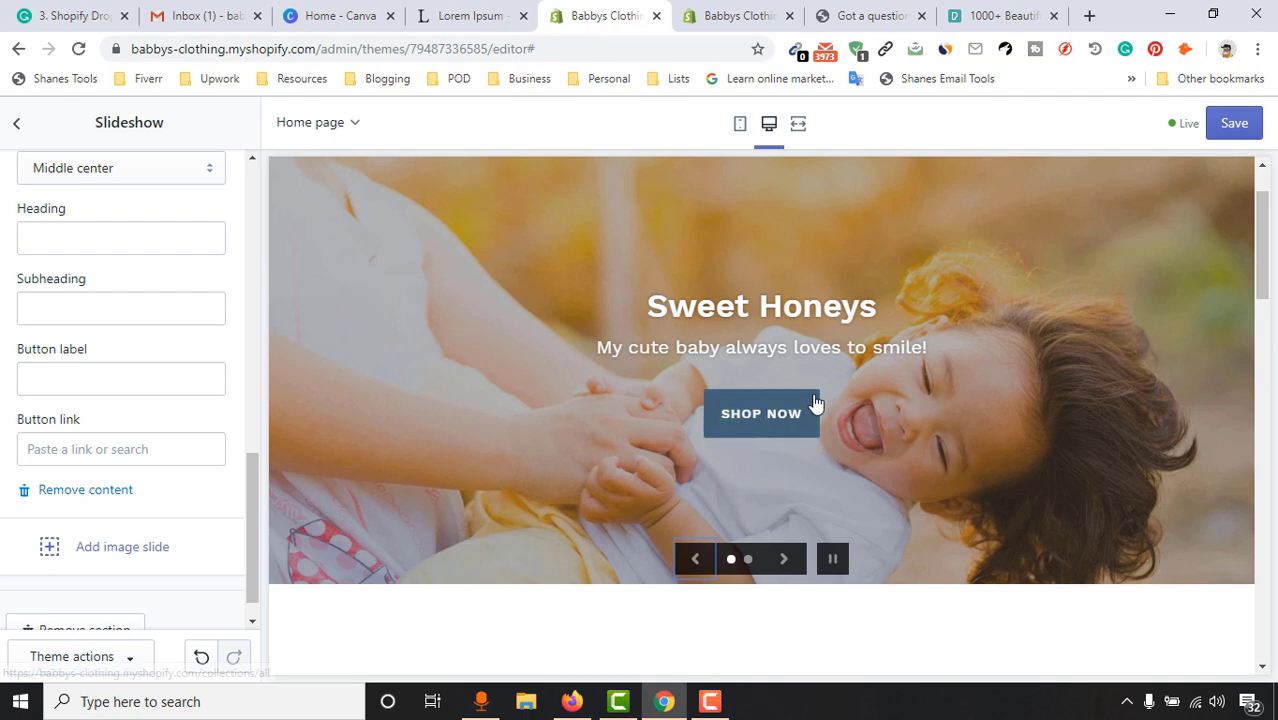
{"action": "left_click", "coordinate": [784, 560]}
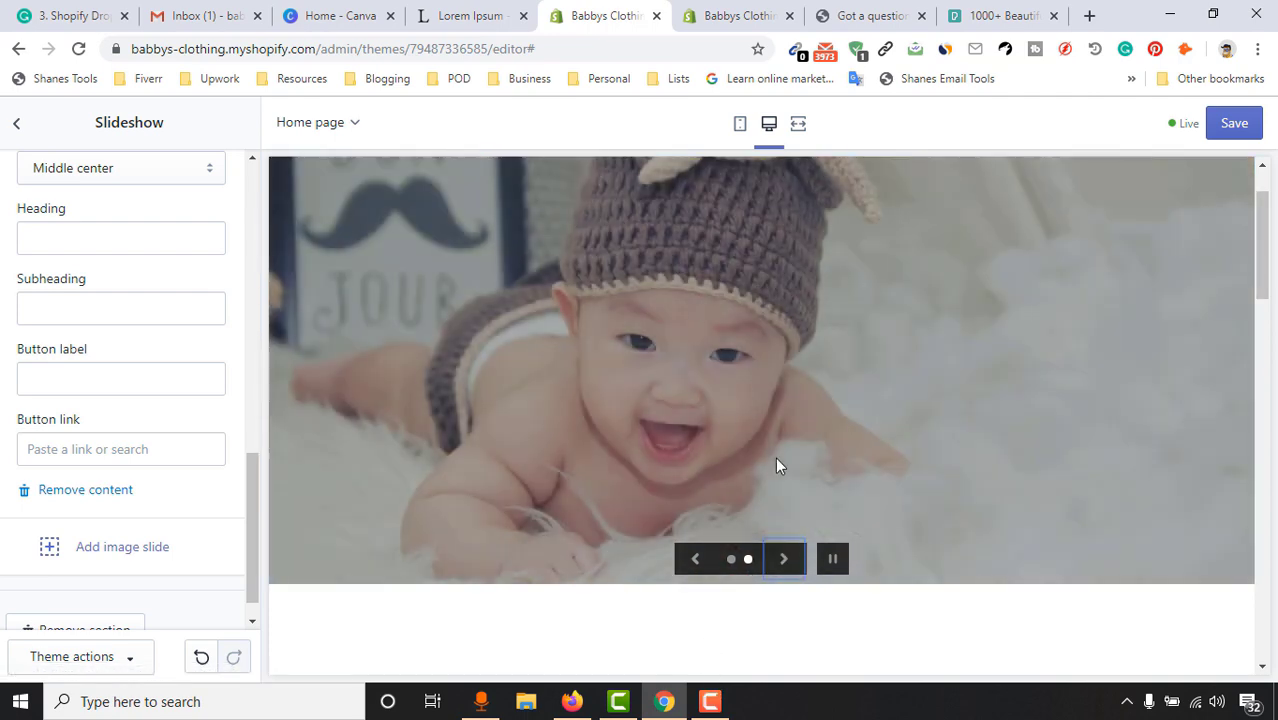
Save the slideshow changes to the theme
{"action": "scroll", "coordinate": [8, 480], "scroll_direction": "down", "scroll_amount": 1}
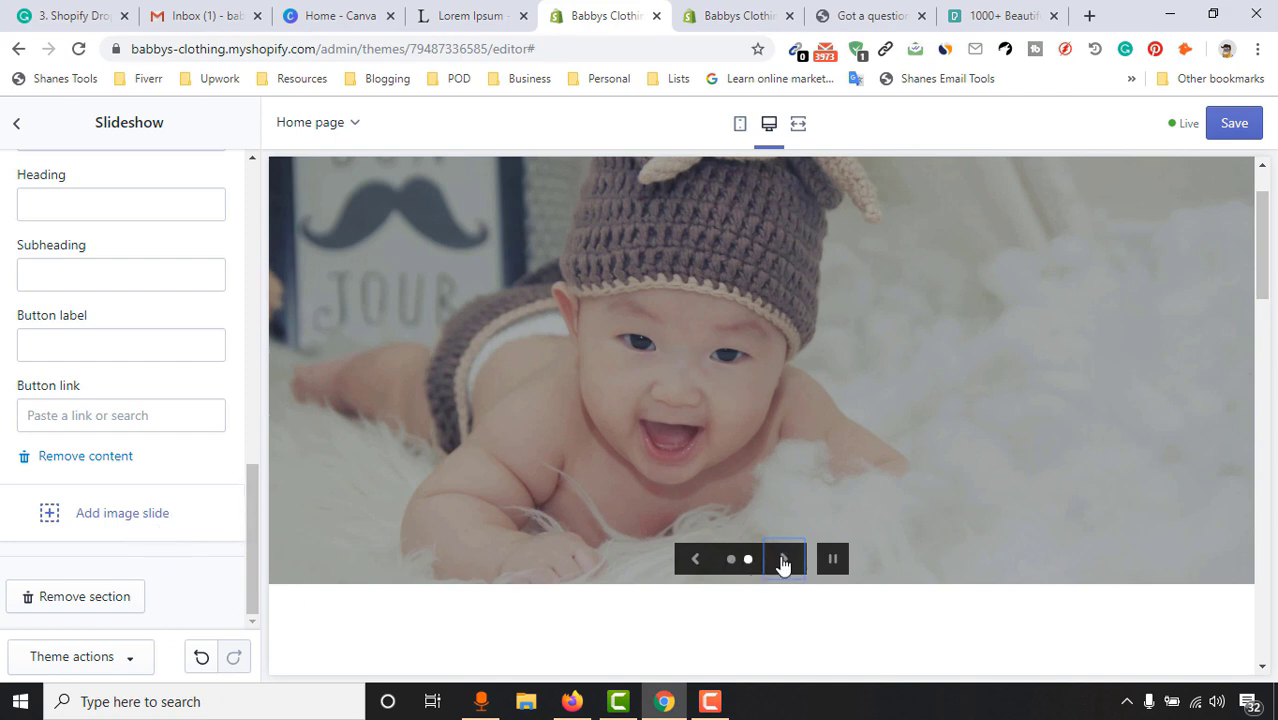
{"action": "scroll", "coordinate": [175, 420], "scroll_direction": "up", "scroll_amount": 10}
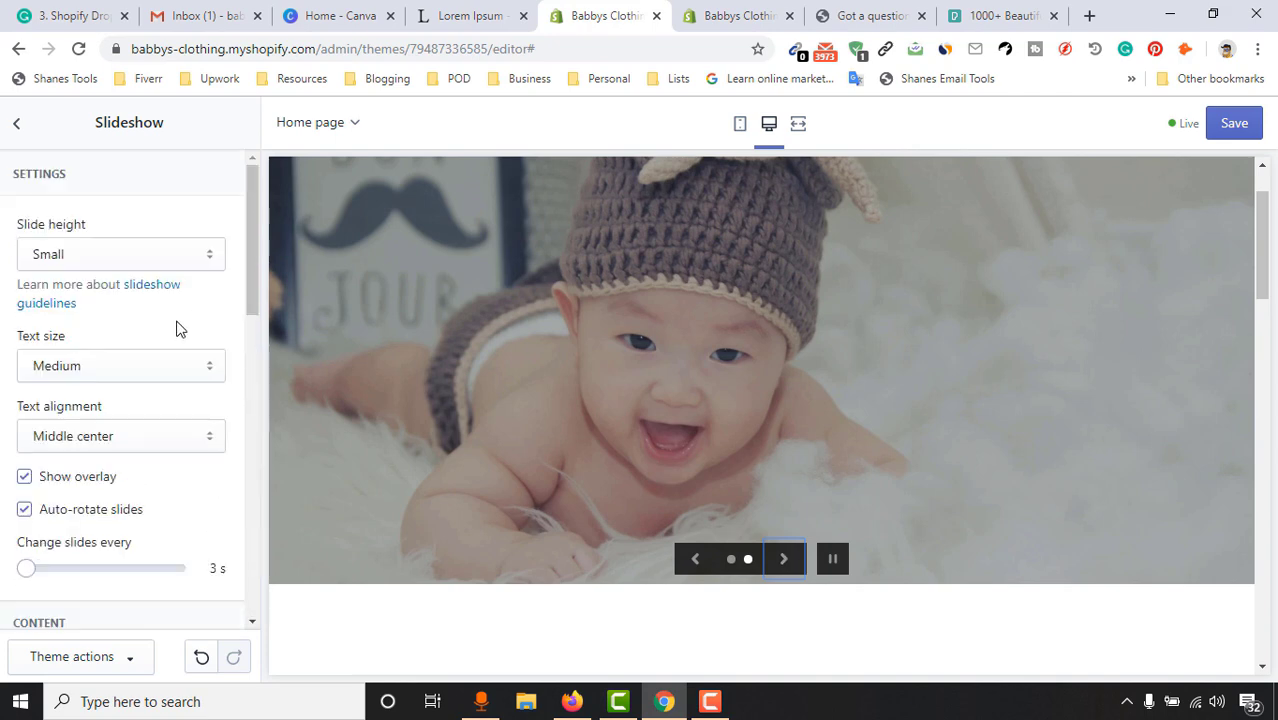
{"action": "left_click", "coordinate": [1250, 128]}
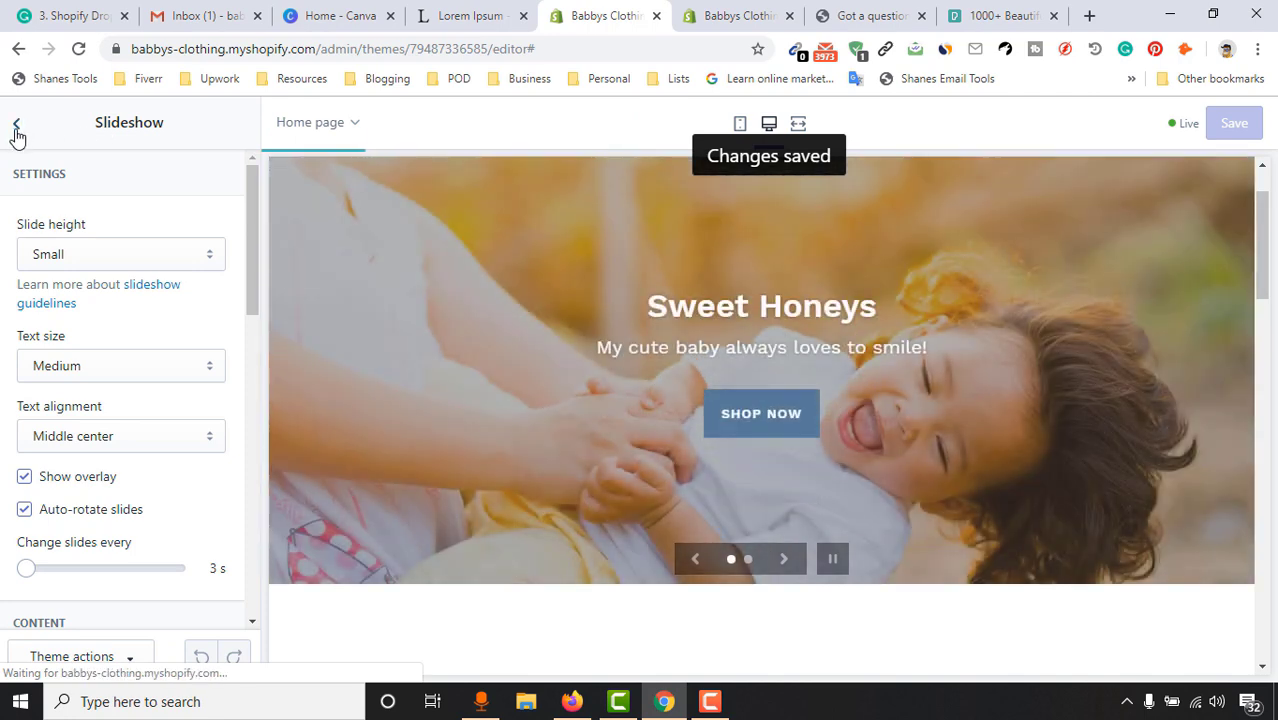
Open the home page's Featured collection section settings and scroll through the preview
{"action": "left_click", "coordinate": [17, 131]}
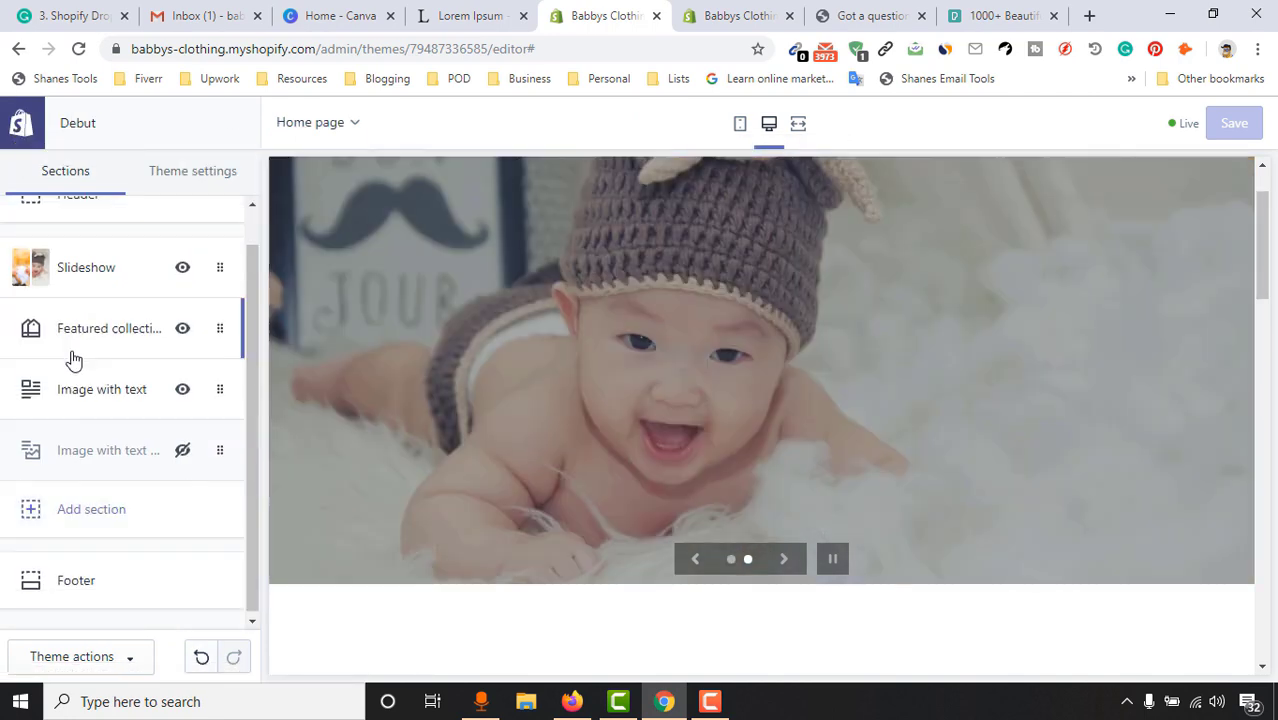
{"action": "left_click", "coordinate": [100, 343]}
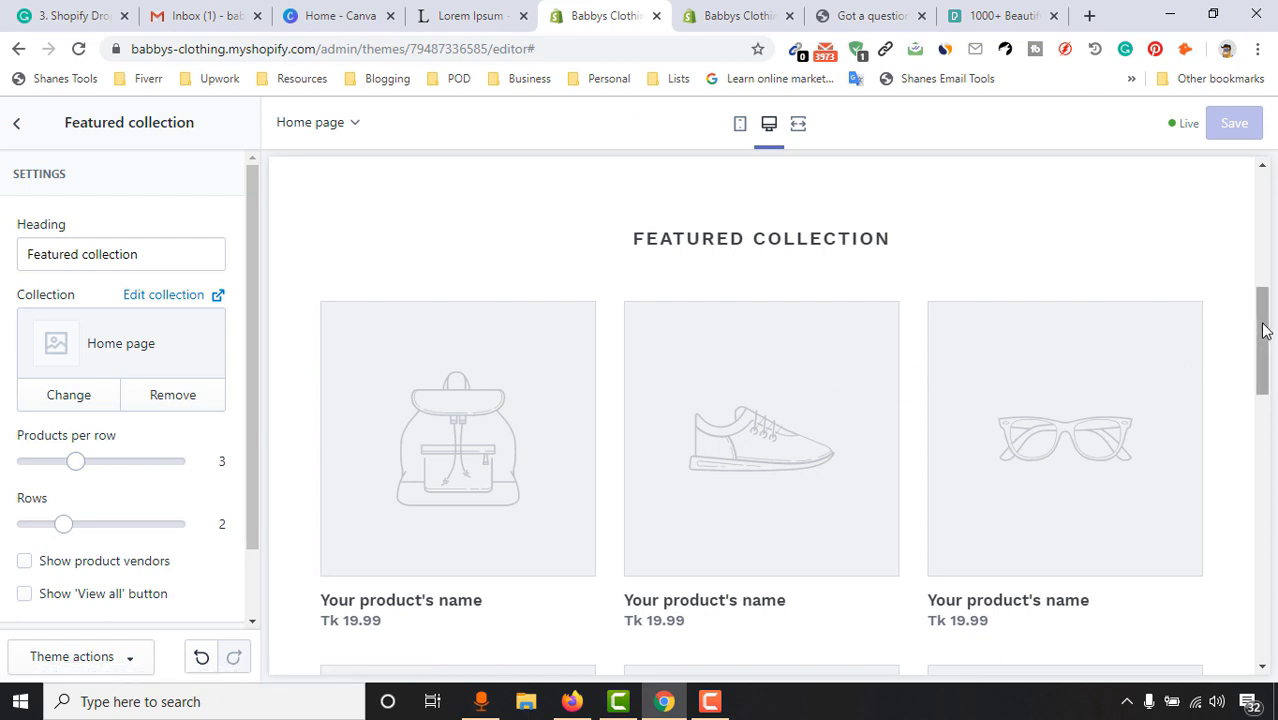
{"action": "left_click_drag", "start_coordinate": [1263, 330], "coordinate": [1272, 480]}
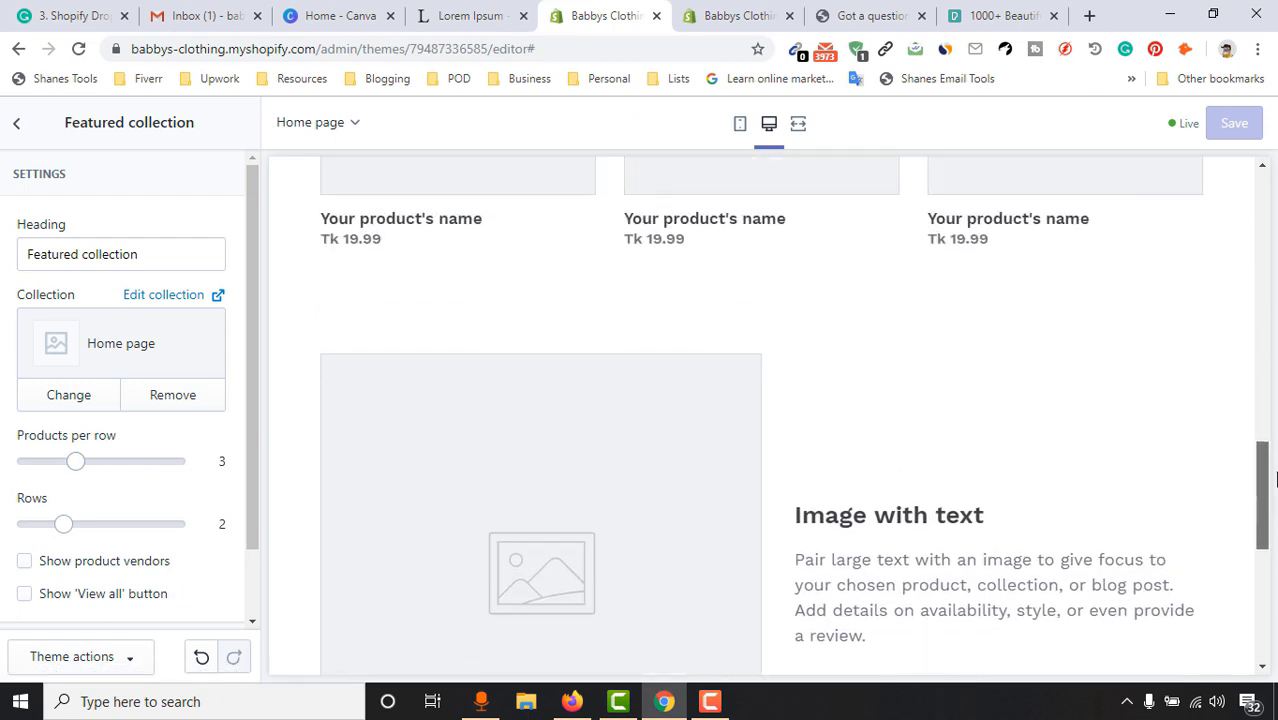
{"action": "scroll", "coordinate": [600, 440], "scroll_direction": "up", "scroll_amount": 6}
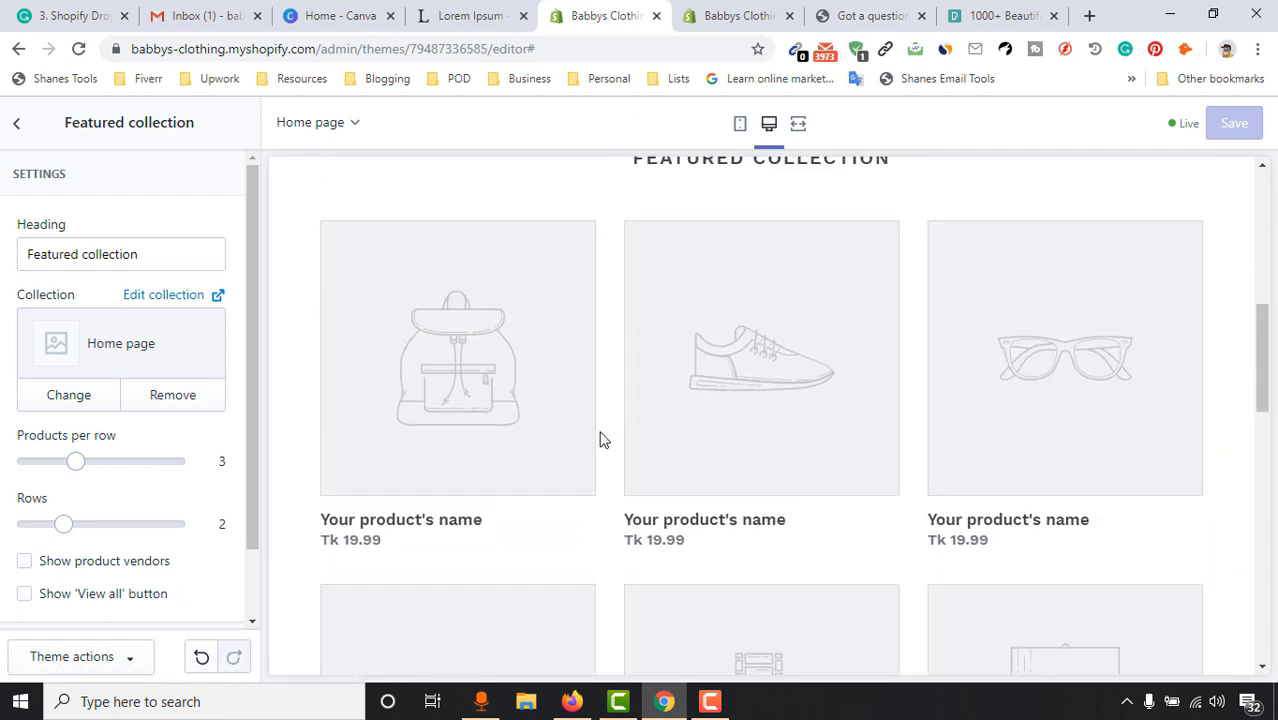
{"action": "scroll", "coordinate": [973, 374], "scroll_direction": "up", "scroll_amount": 5}
{"action": "scroll", "coordinate": [1058, 391], "scroll_direction": "down", "scroll_amount": 2}
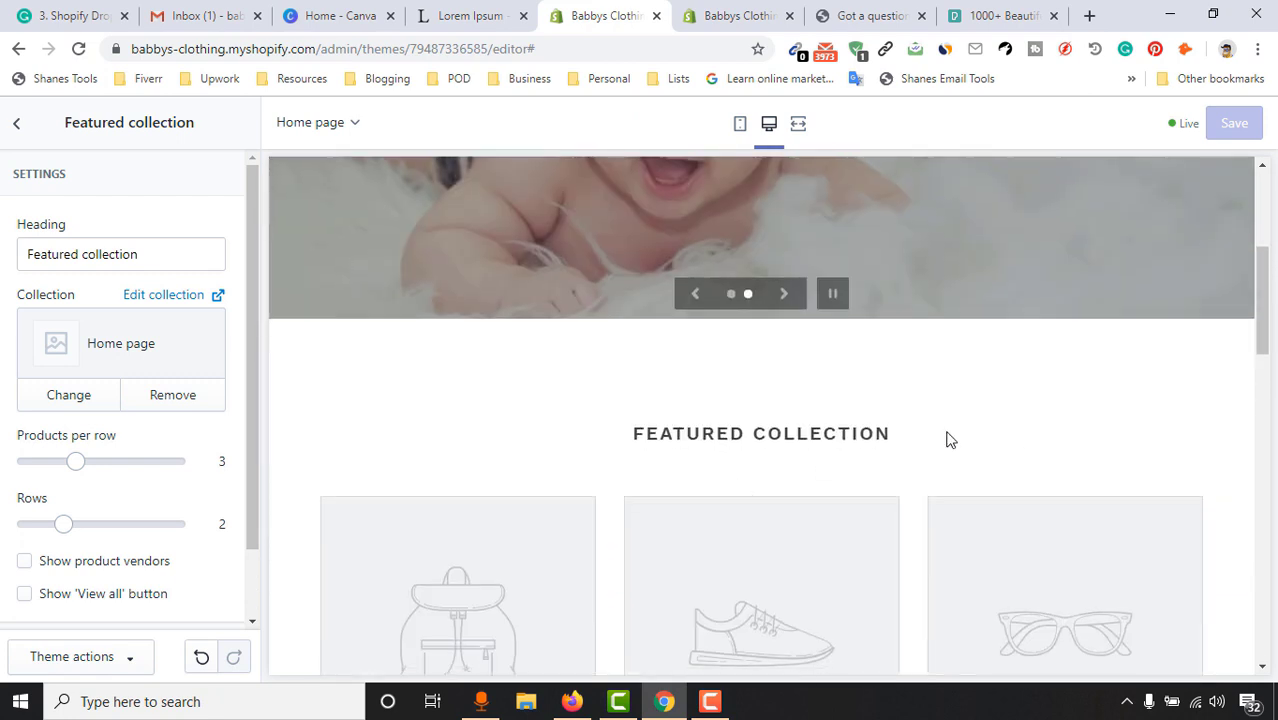
{"action": "scroll", "coordinate": [1030, 434], "scroll_direction": "down", "scroll_amount": 2}
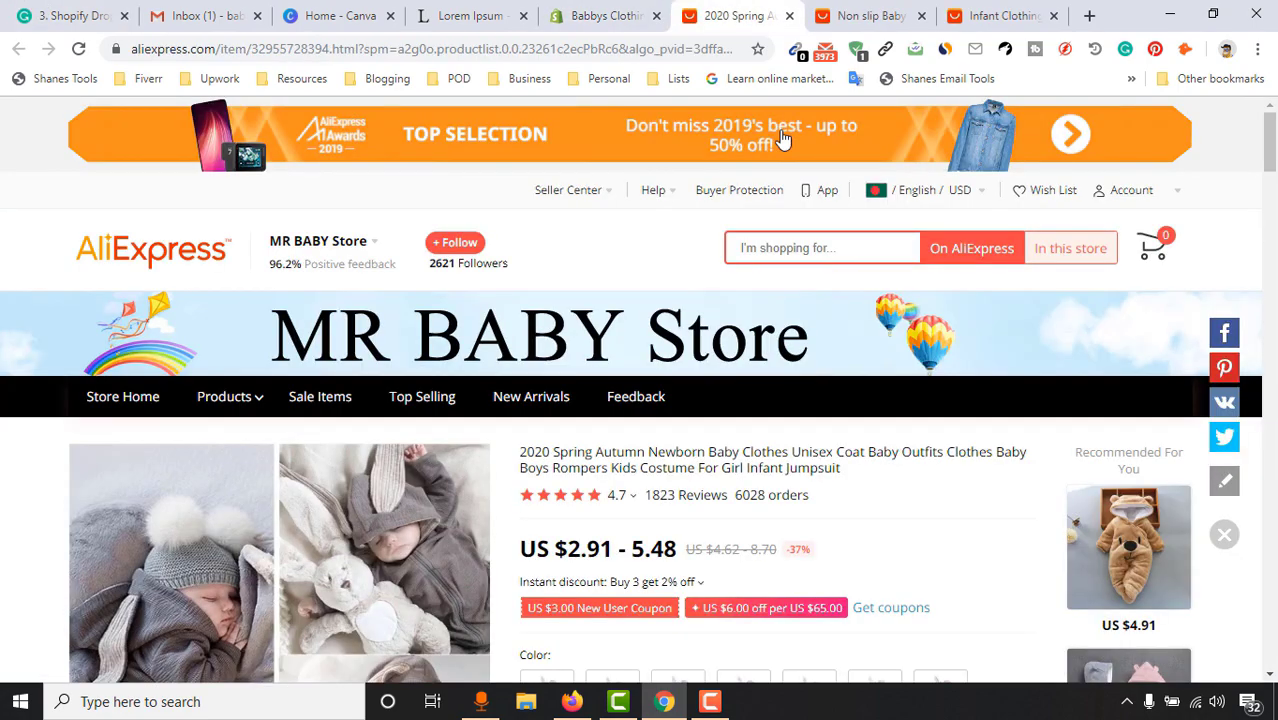
Look over the bunny suit listing and view its white colour option
{"action": "scroll", "coordinate": [848, 487], "scroll_direction": "down", "scroll_amount": 5}
{"action": "scroll", "coordinate": [848, 487], "scroll_direction": "up", "scroll_amount": 3}
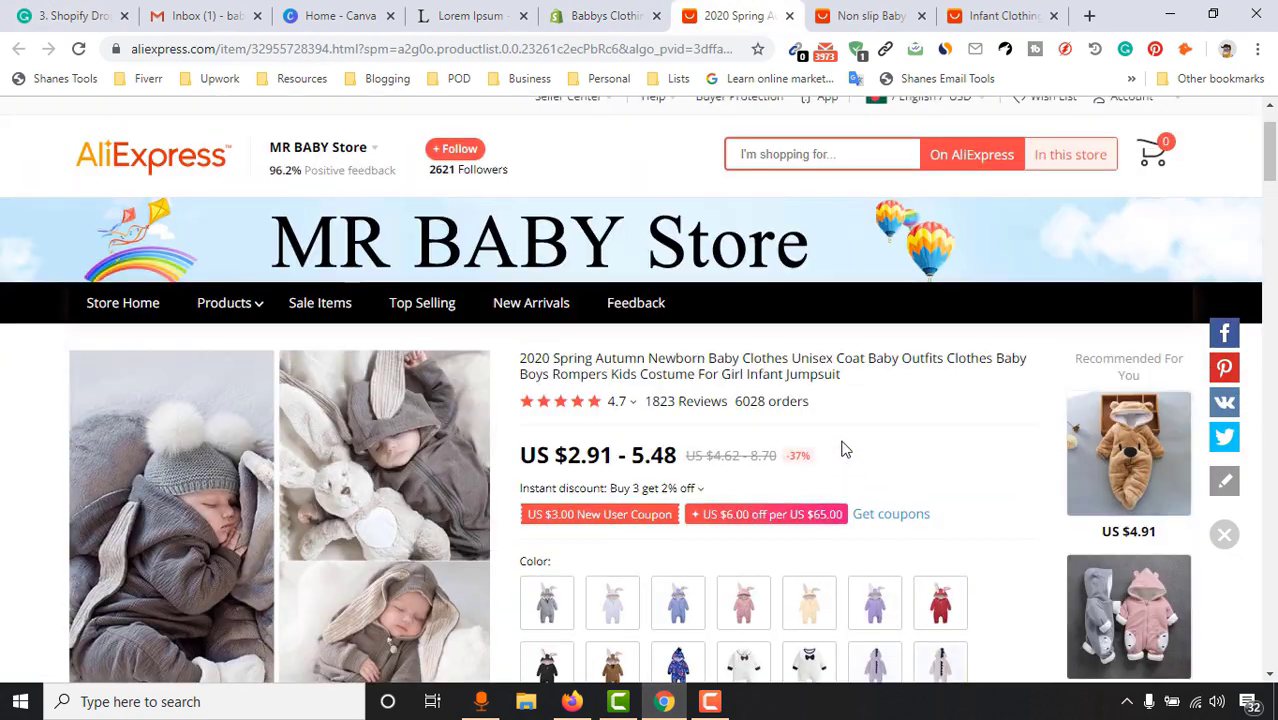
{"action": "scroll", "coordinate": [845, 249], "scroll_direction": "down", "scroll_amount": 1}
{"action": "left_click", "coordinate": [610, 525]}
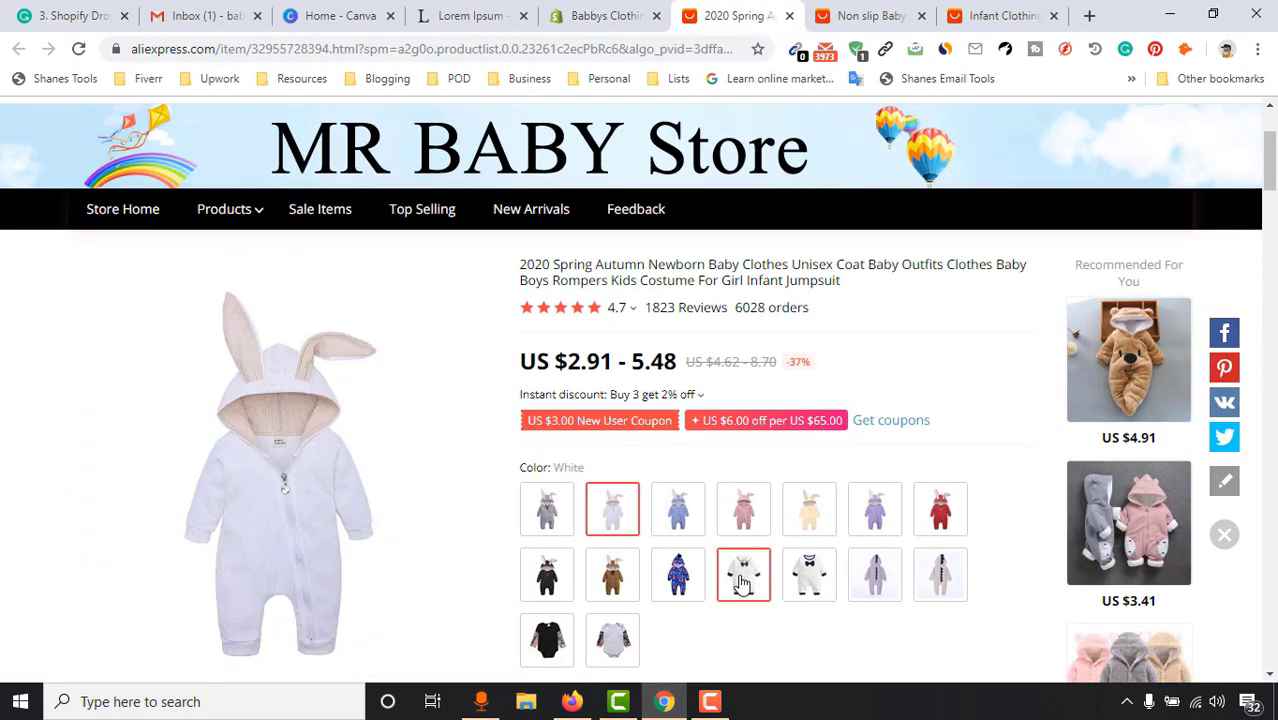
{"action": "scroll", "coordinate": [745, 575], "scroll_direction": "down", "scroll_amount": 1}
Browse the baby socks and infant clothing set listings, dismissing the coupon popup, then return to Shopify
{"action": "left_click", "coordinate": [866, 15]}
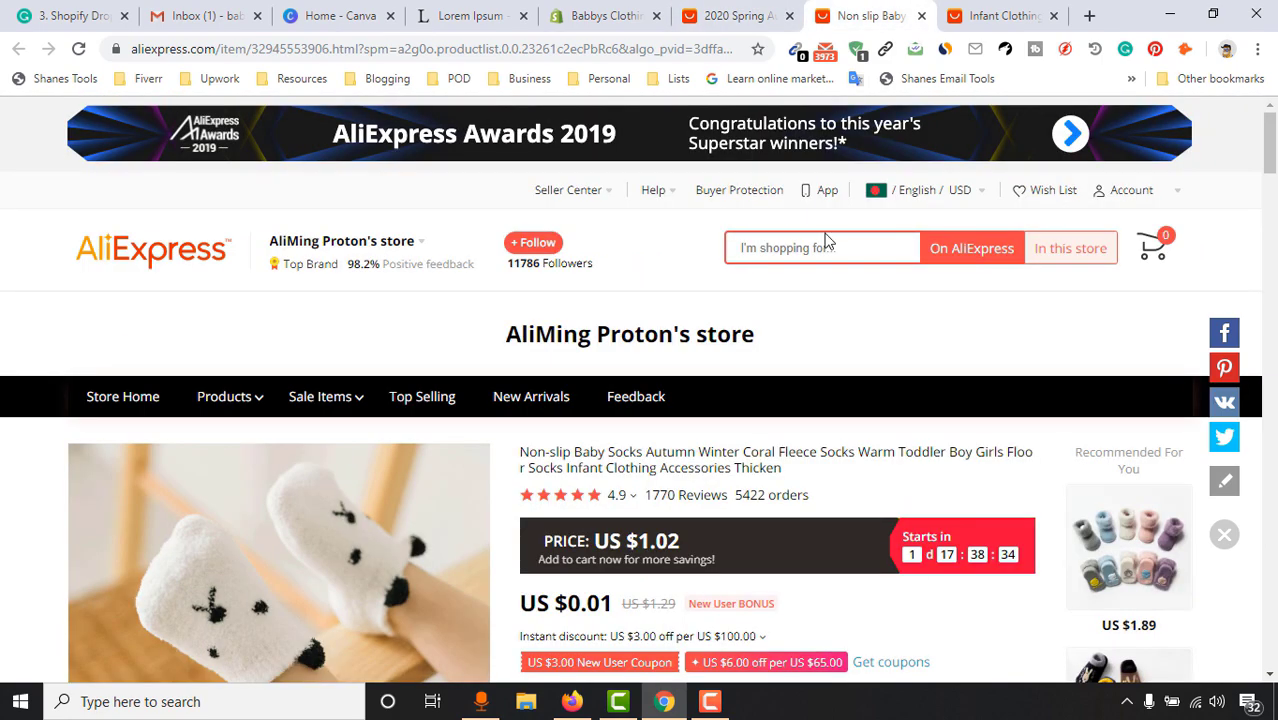
{"action": "scroll", "coordinate": [765, 511], "scroll_direction": "down", "scroll_amount": 3}
{"action": "scroll", "coordinate": [765, 511], "scroll_direction": "down", "scroll_amount": 2}
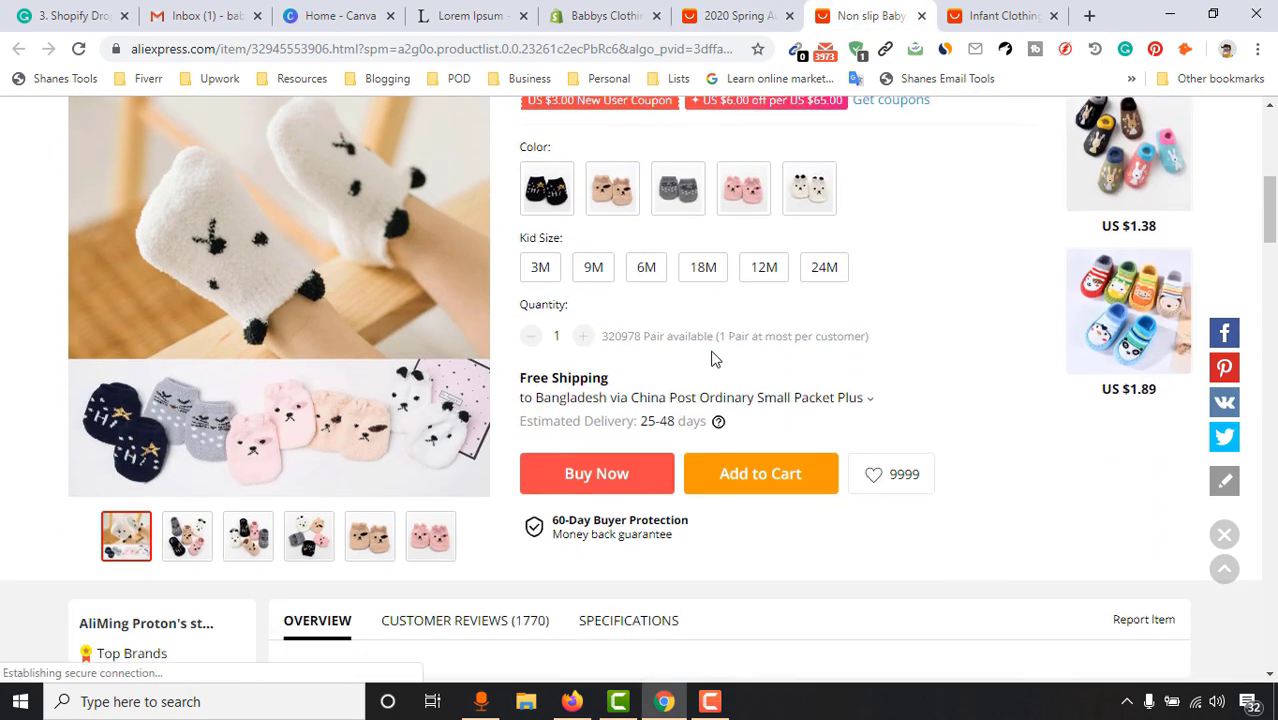
{"action": "key", "text": "ctrl+Tab"}
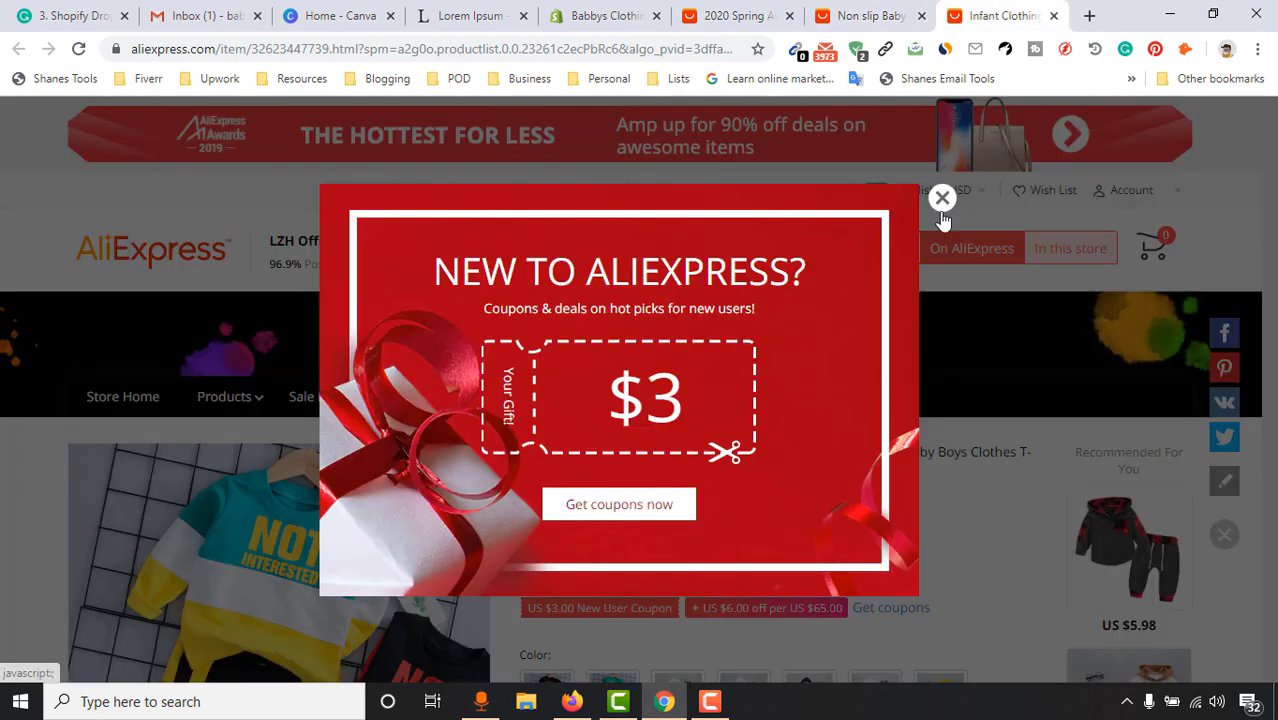
{"action": "left_click", "coordinate": [942, 198]}
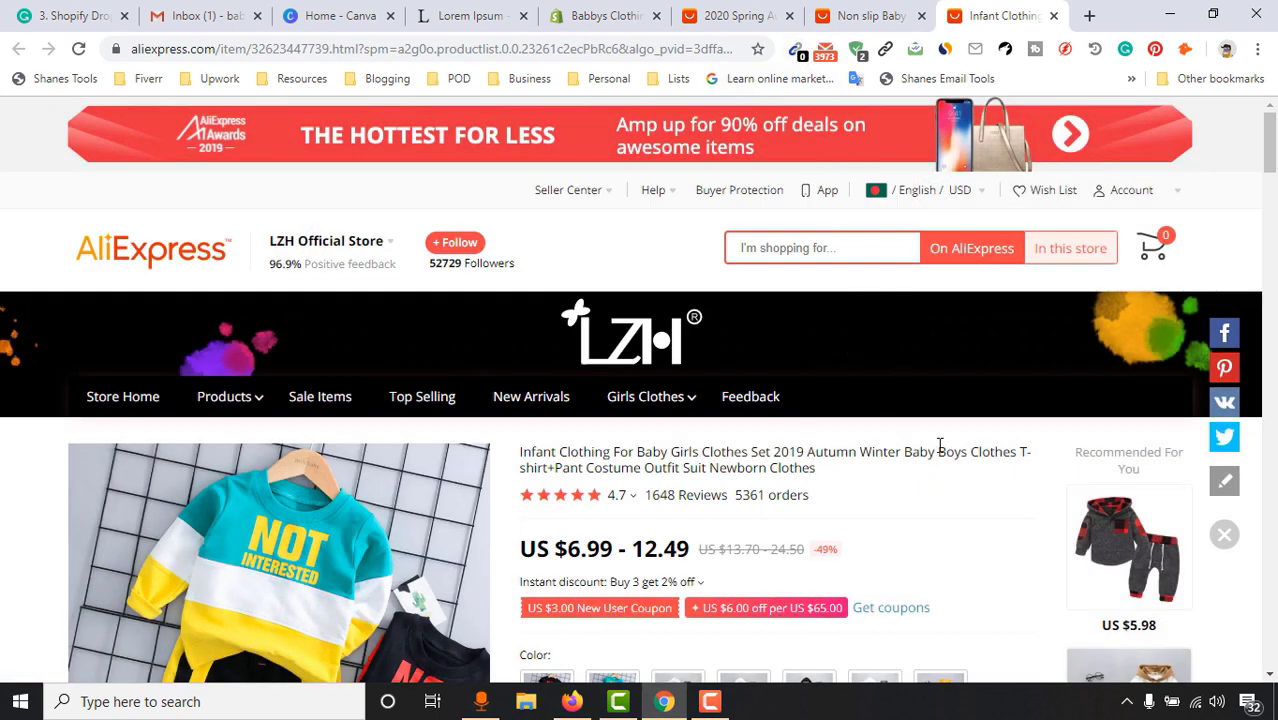
{"action": "key", "text": "ctrl+5"}
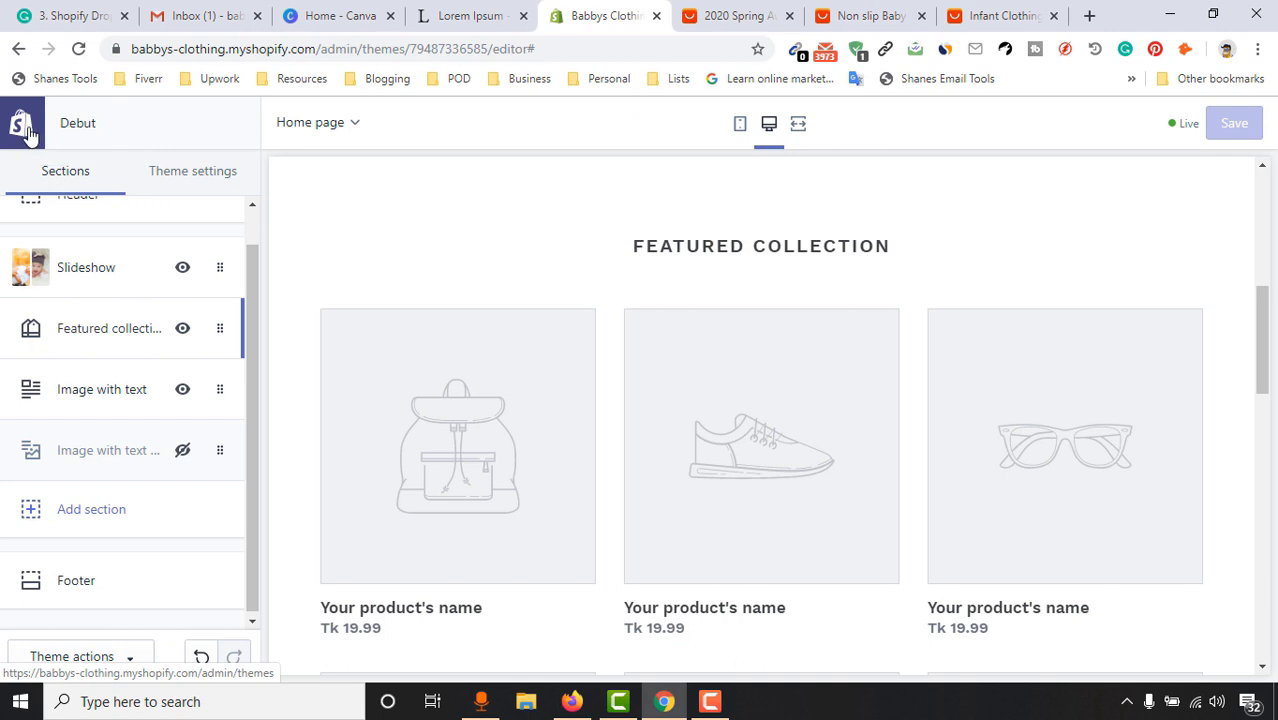
From the store admin's Apps page, add Oberlo - Dropshipping App and approve its installation
{"action": "left_click", "coordinate": [30, 132]}
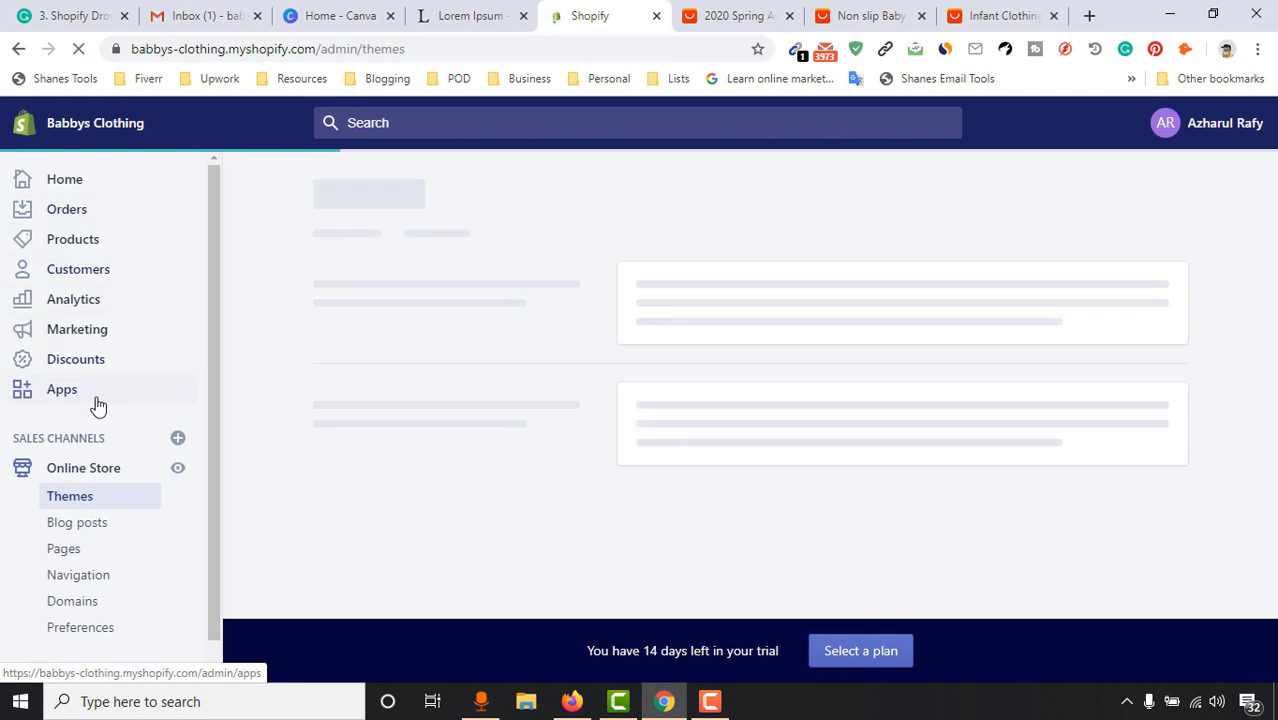
{"action": "left_click", "coordinate": [97, 404]}
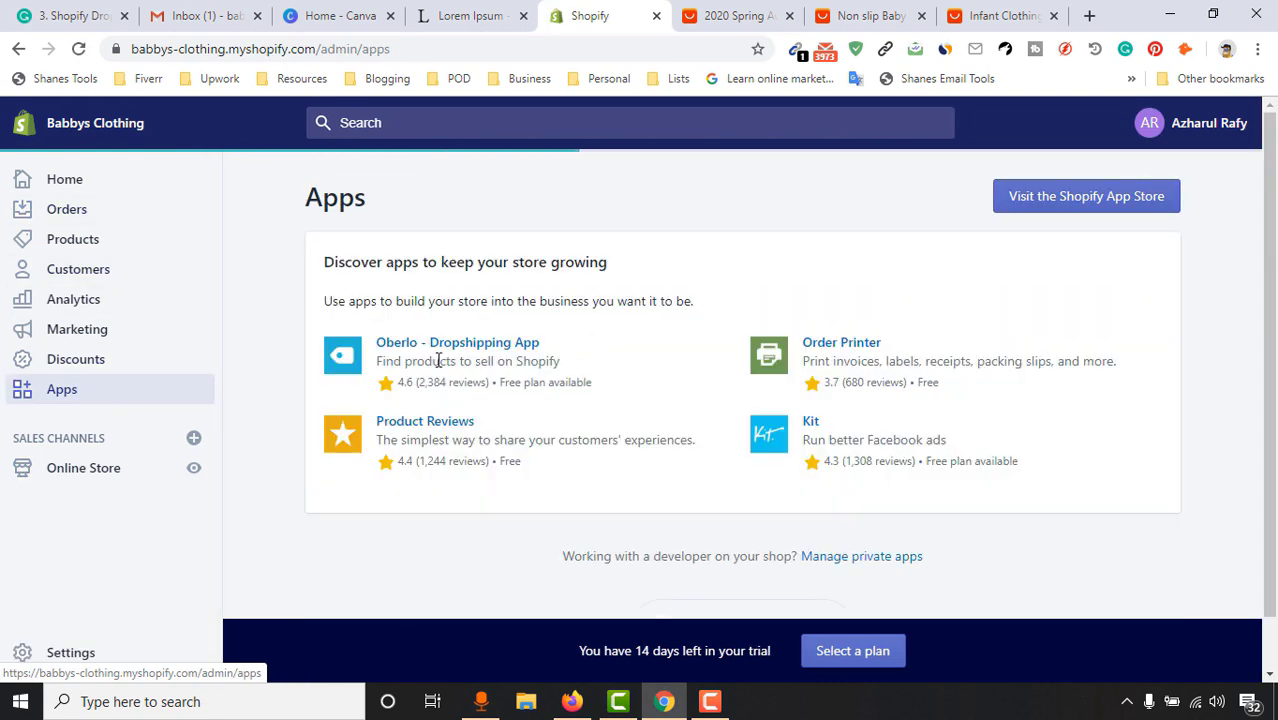
{"action": "left_click", "coordinate": [512, 350]}
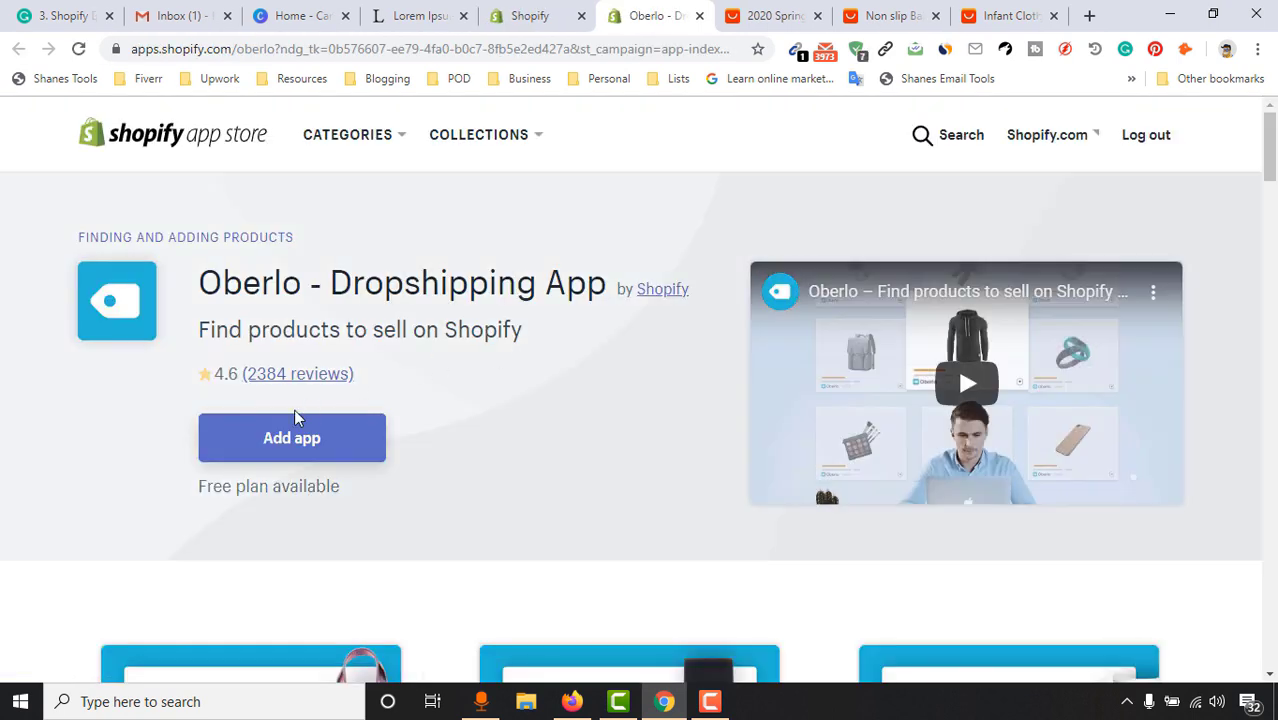
{"action": "left_click", "coordinate": [257, 451]}
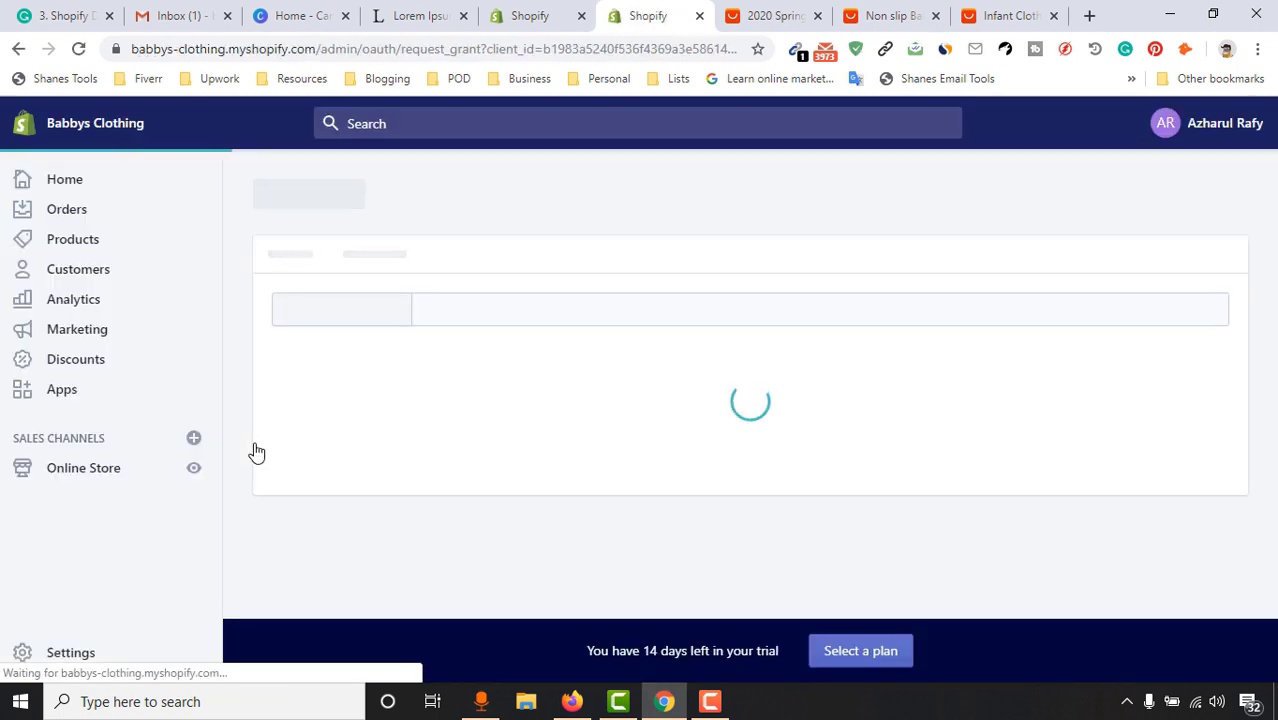
{"action": "scroll", "coordinate": [1274, 180], "scroll_direction": "down", "scroll_amount": 3}
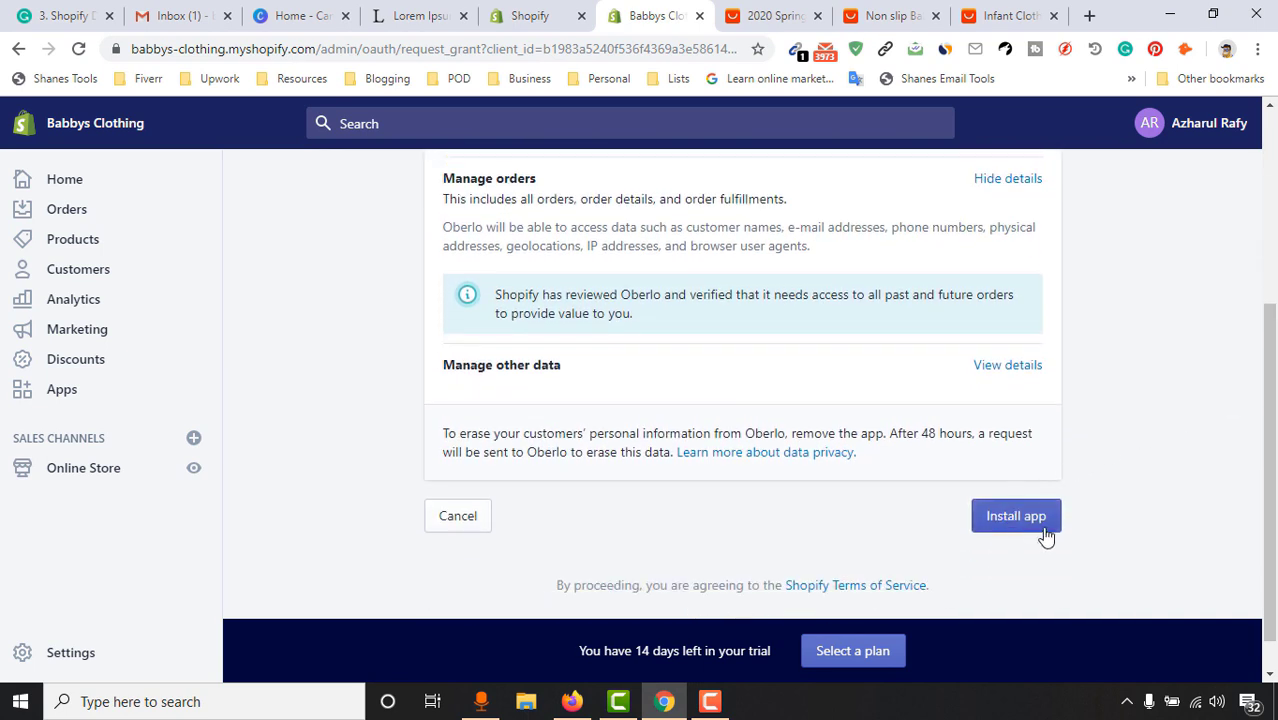
{"action": "left_click", "coordinate": [1045, 538]}
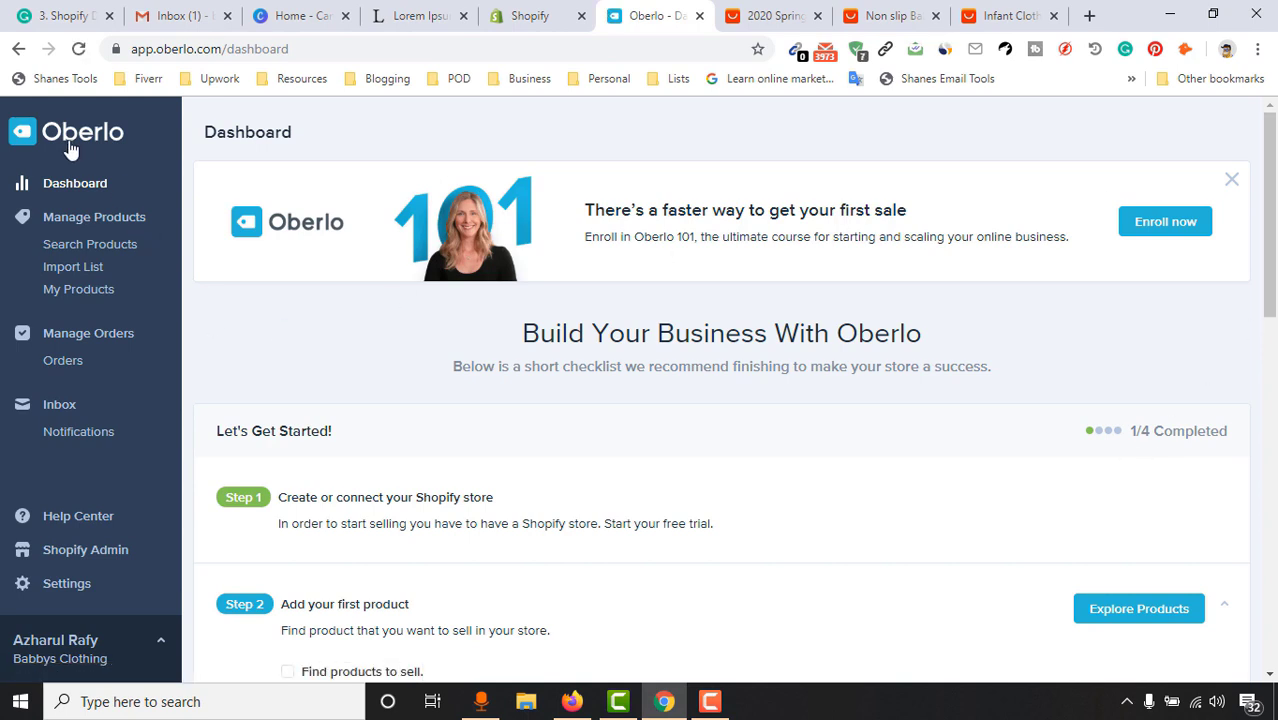
Open Oberlo's Search Products page via Explore Products under Step 2, then a blank new tab
{"action": "scroll", "coordinate": [636, 422], "scroll_direction": "down", "scroll_amount": 1}
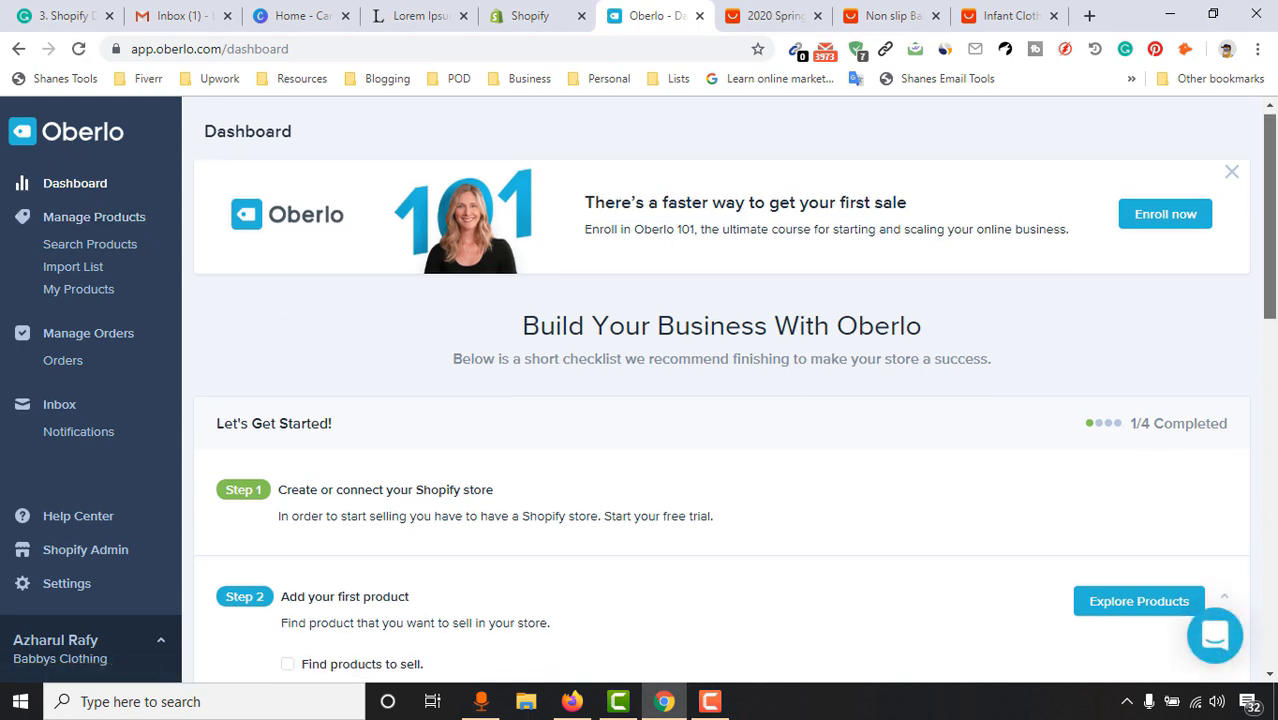
{"action": "scroll", "coordinate": [993, 323], "scroll_direction": "down", "scroll_amount": 3}
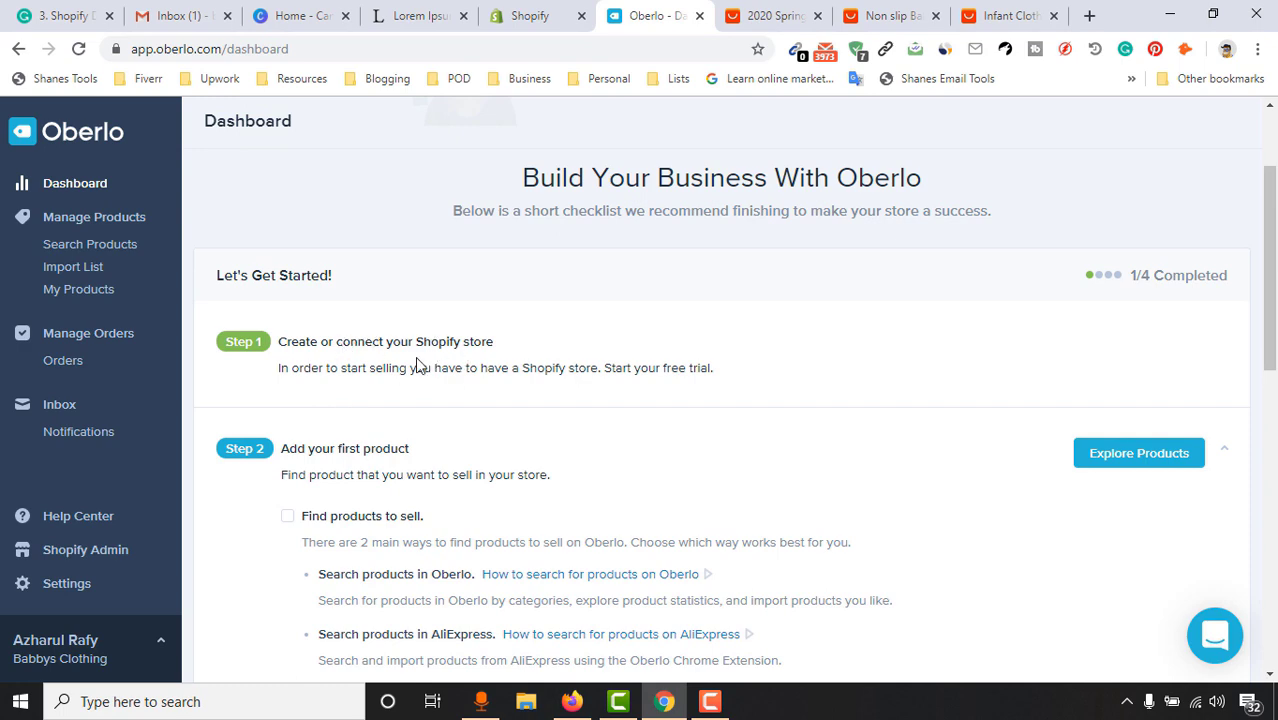
{"action": "key", "text": "ctrl+Tab"}
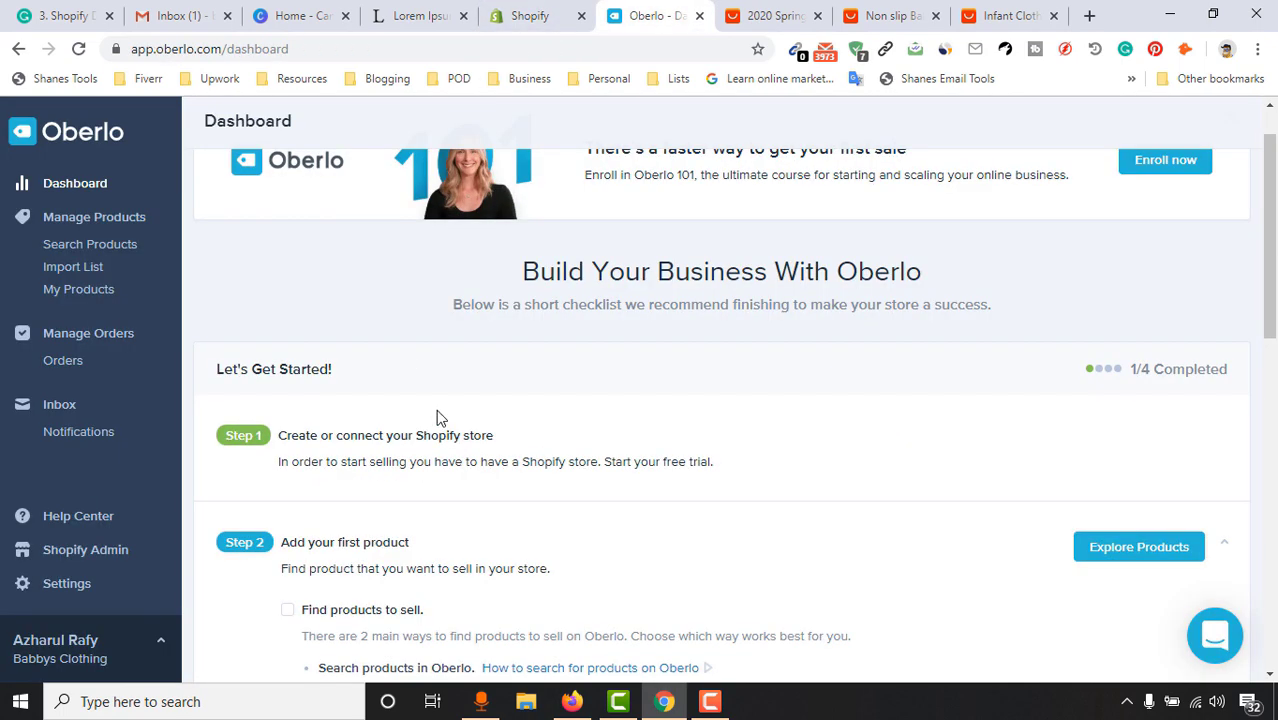
{"action": "scroll", "coordinate": [598, 494], "scroll_direction": "down", "scroll_amount": 2}
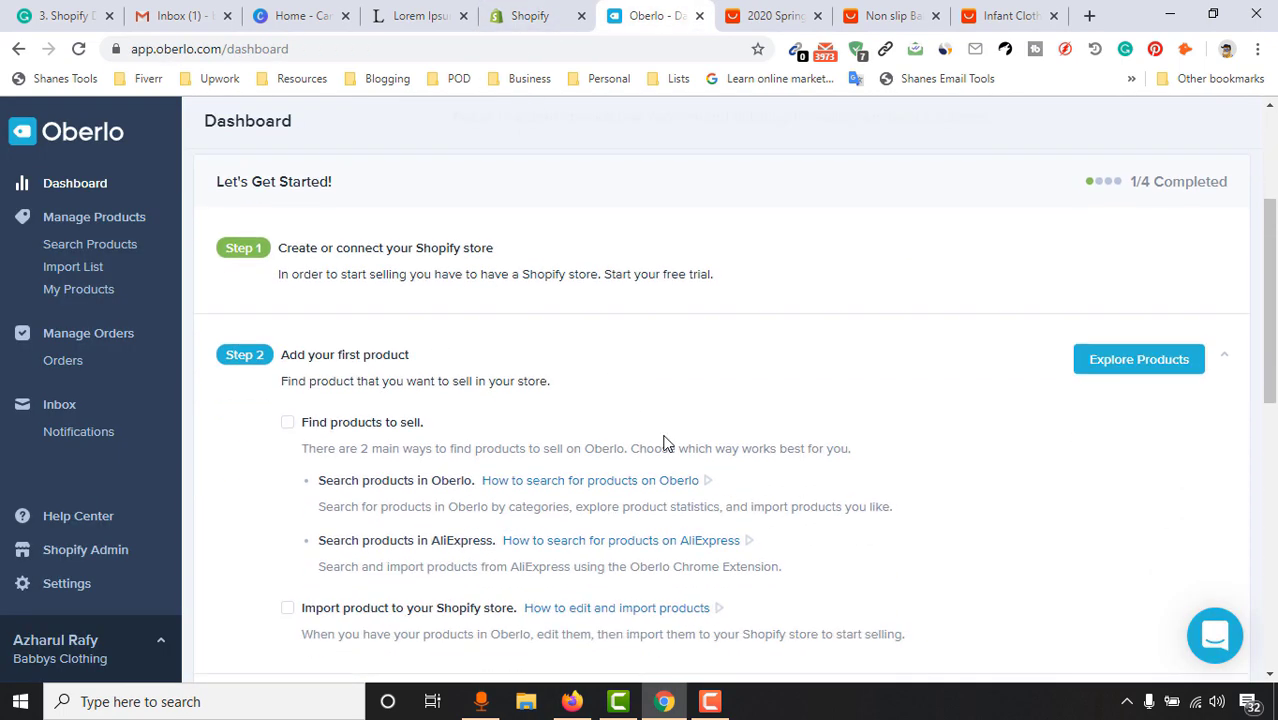
{"action": "left_click", "coordinate": [1117, 374]}
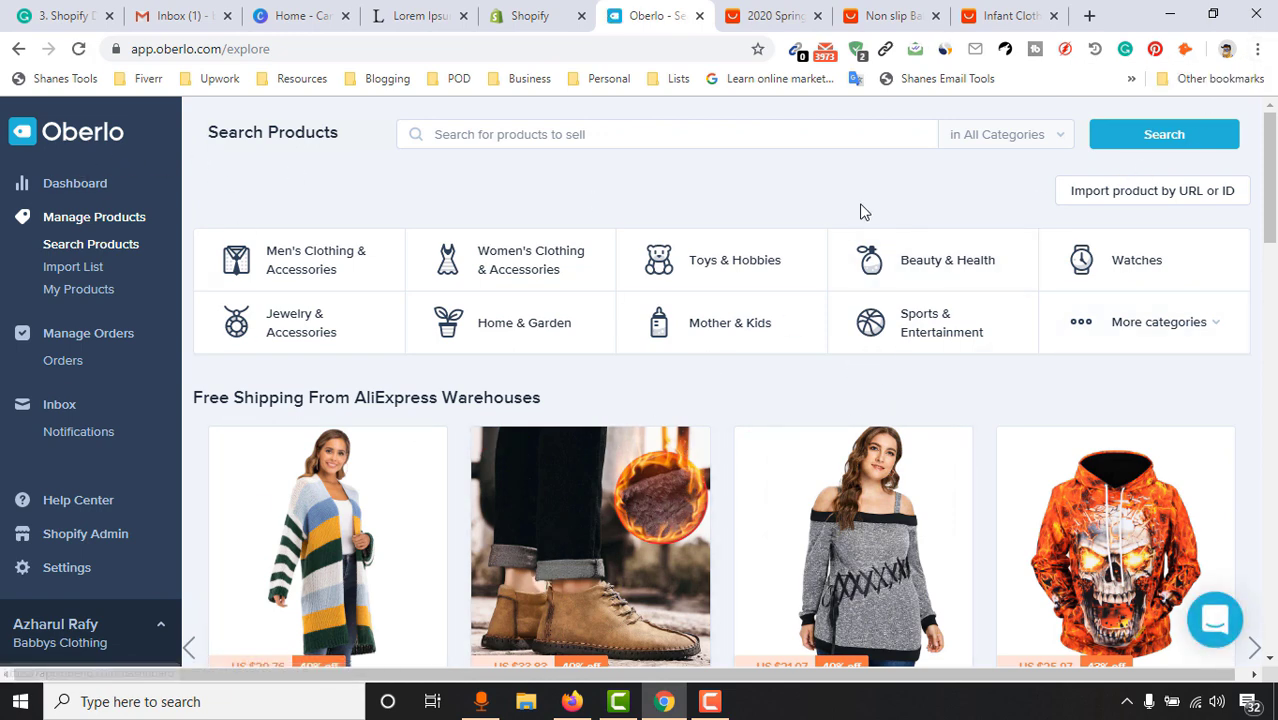
{"action": "left_click", "coordinate": [1090, 15]}
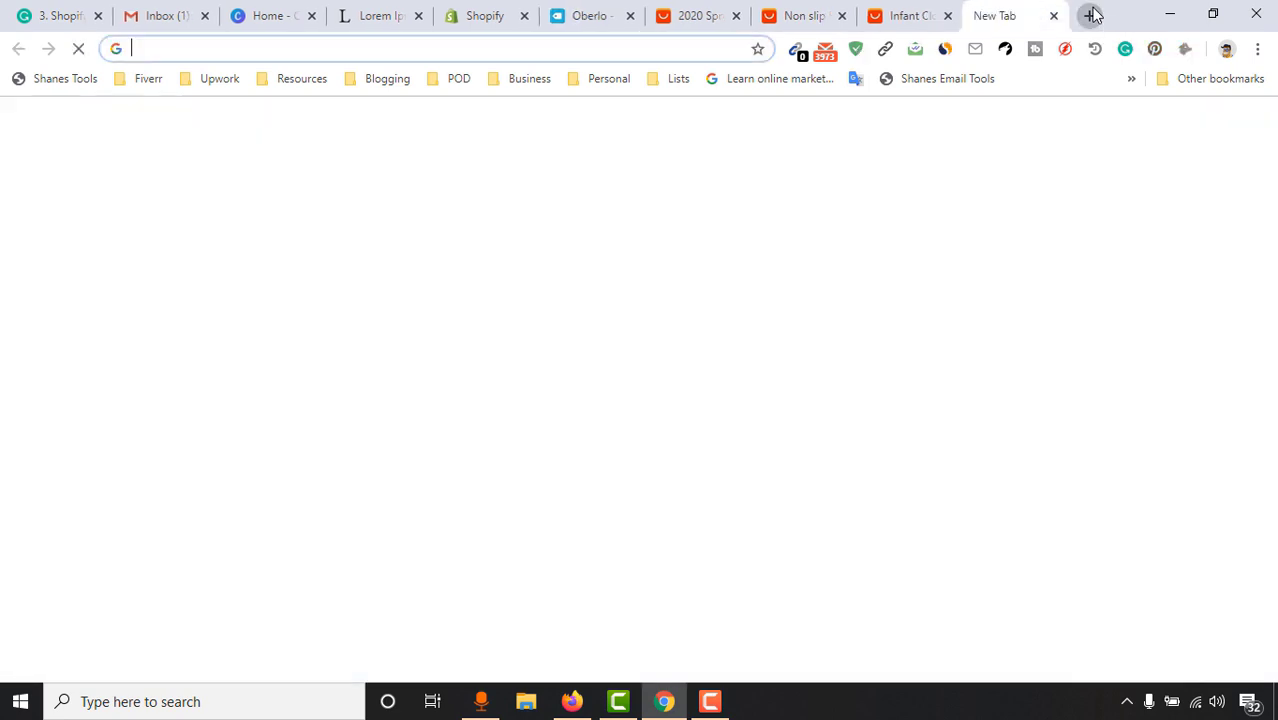
Search the web for 'oberlo' and open the Oberlo product importer's Chrome Web Store page
{"action": "type", "text": "oberlo"}
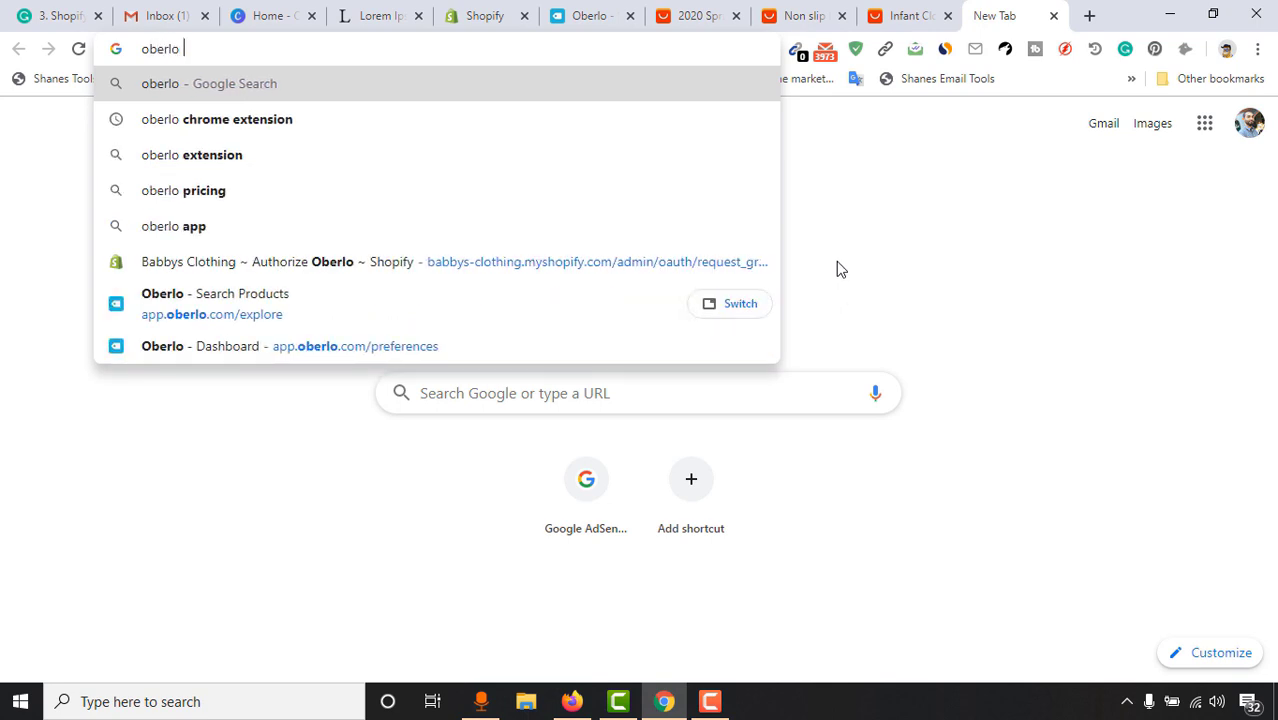
{"action": "left_click", "coordinate": [324, 119]}
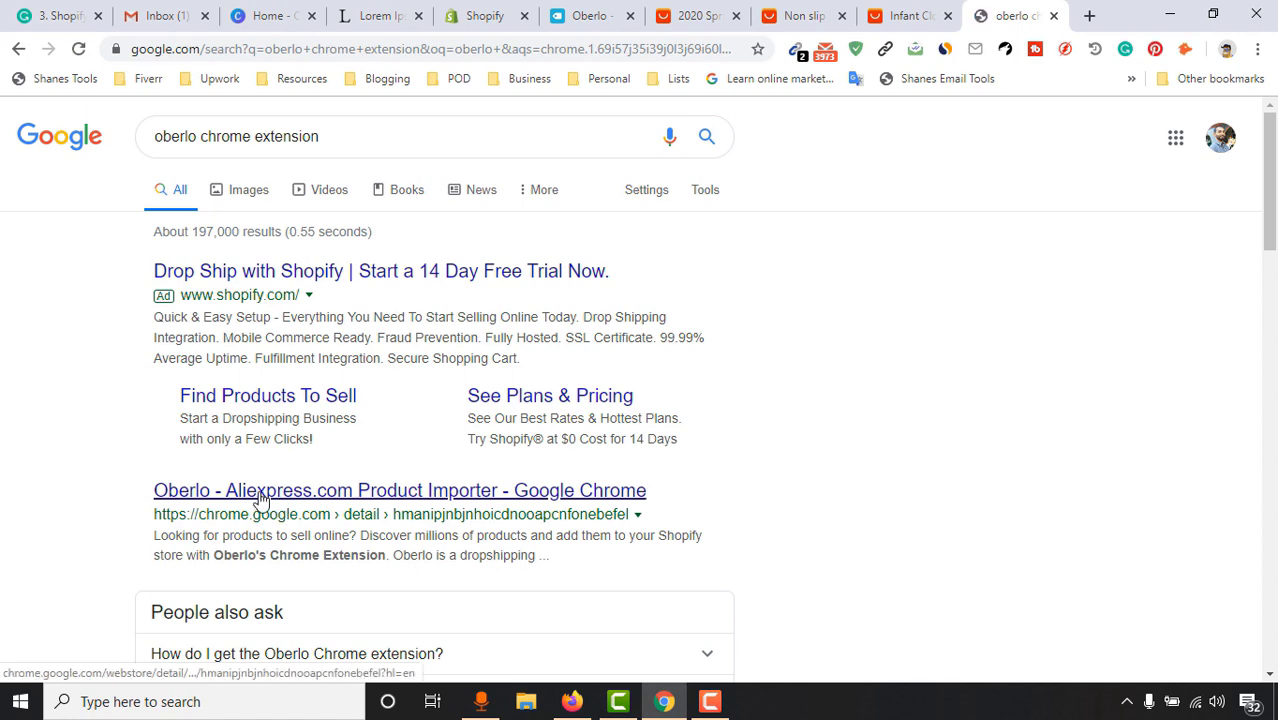
{"action": "left_click", "coordinate": [258, 498]}
{"action": "left_click", "coordinate": [955, 30]}
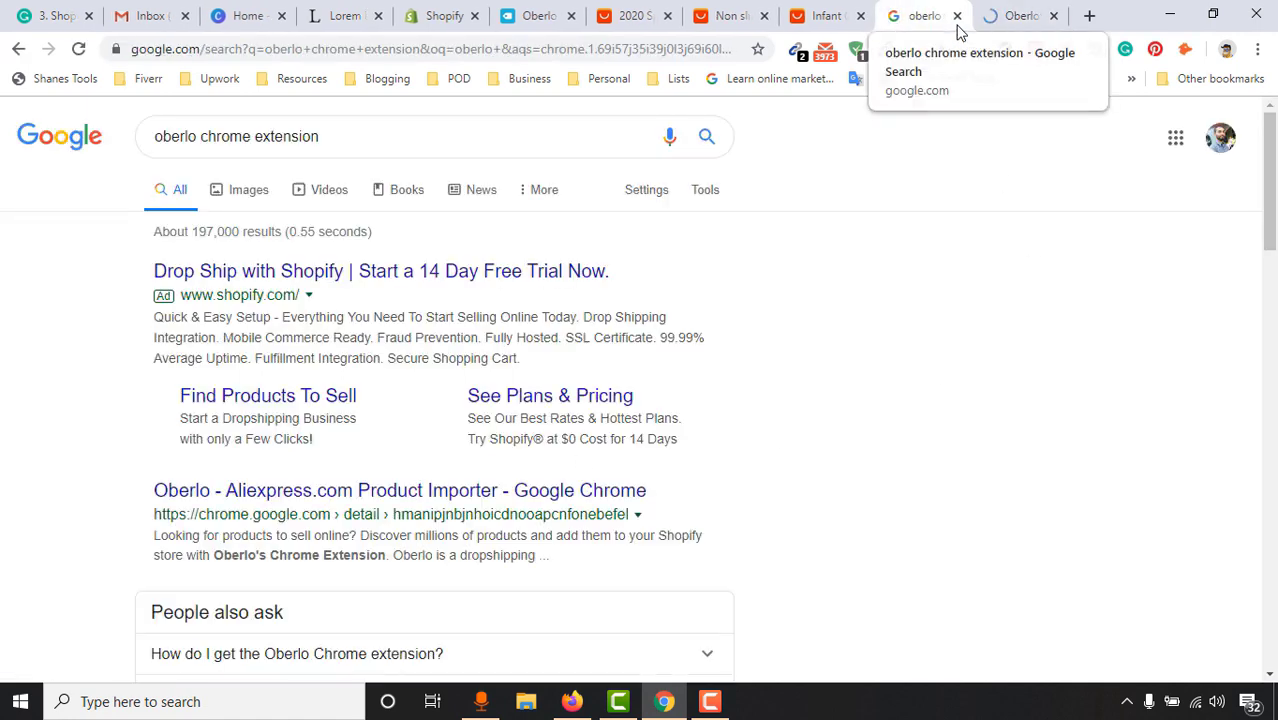
{"action": "key", "text": "ctrl+w"}
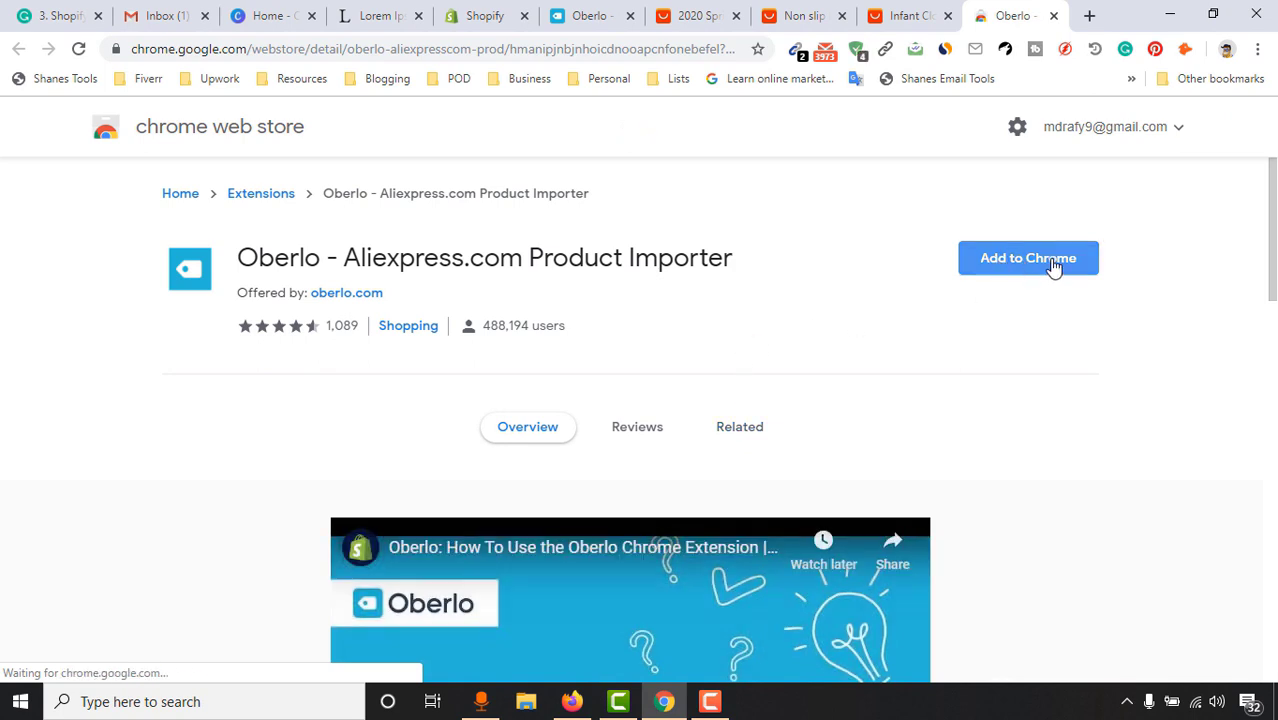
Add the Oberlo extension to Chrome, close its welcome page, and go back to the socks listing
{"action": "left_click", "coordinate": [1053, 267]}
{"action": "left_click", "coordinate": [671, 325]}
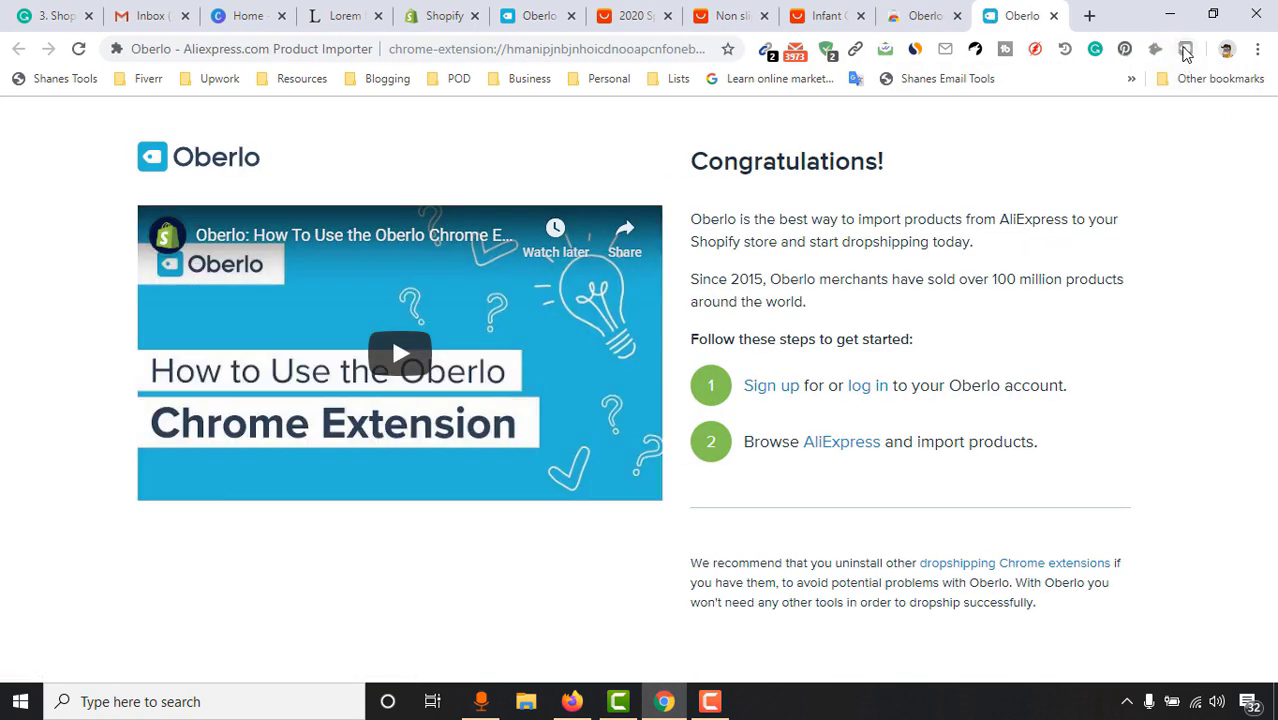
{"action": "left_click", "coordinate": [1053, 15]}
{"action": "left_click", "coordinate": [884, 14]}
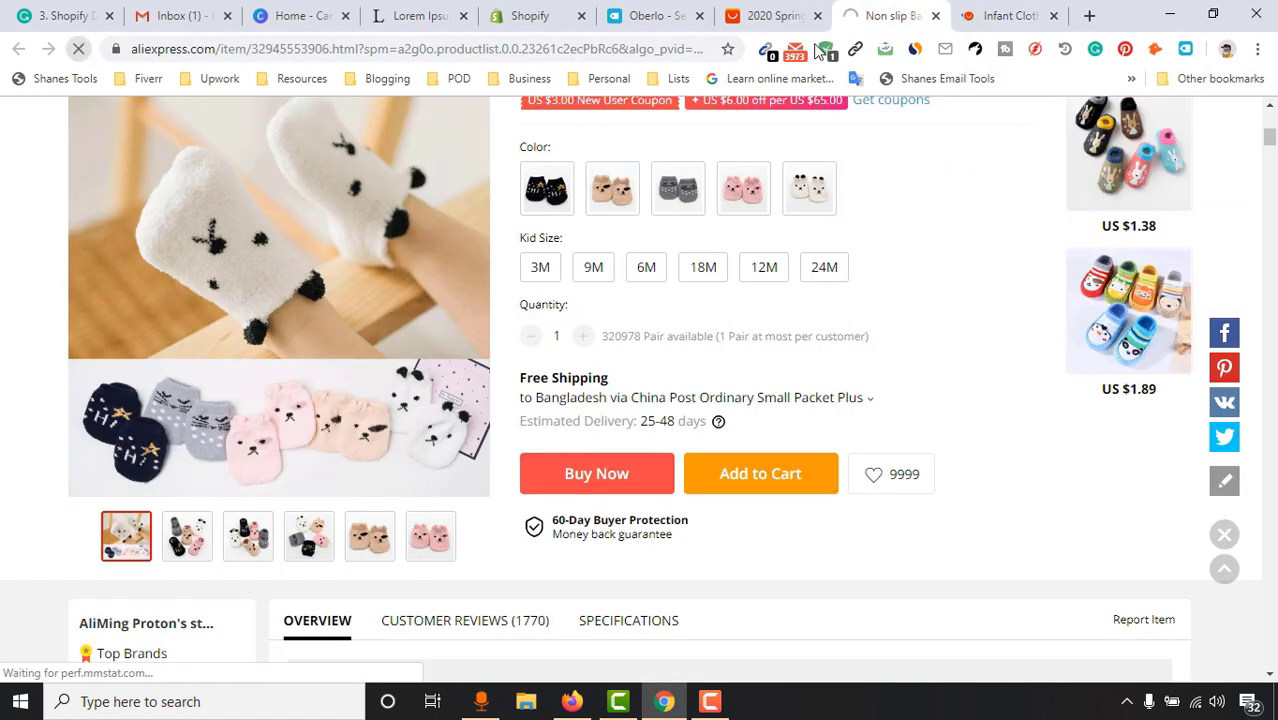
Look through the open tabs — jumpsuit, clothing set, Oberlo, Shopify apps, Canva — ending on the clothing set
{"action": "left_click", "coordinate": [790, 12]}
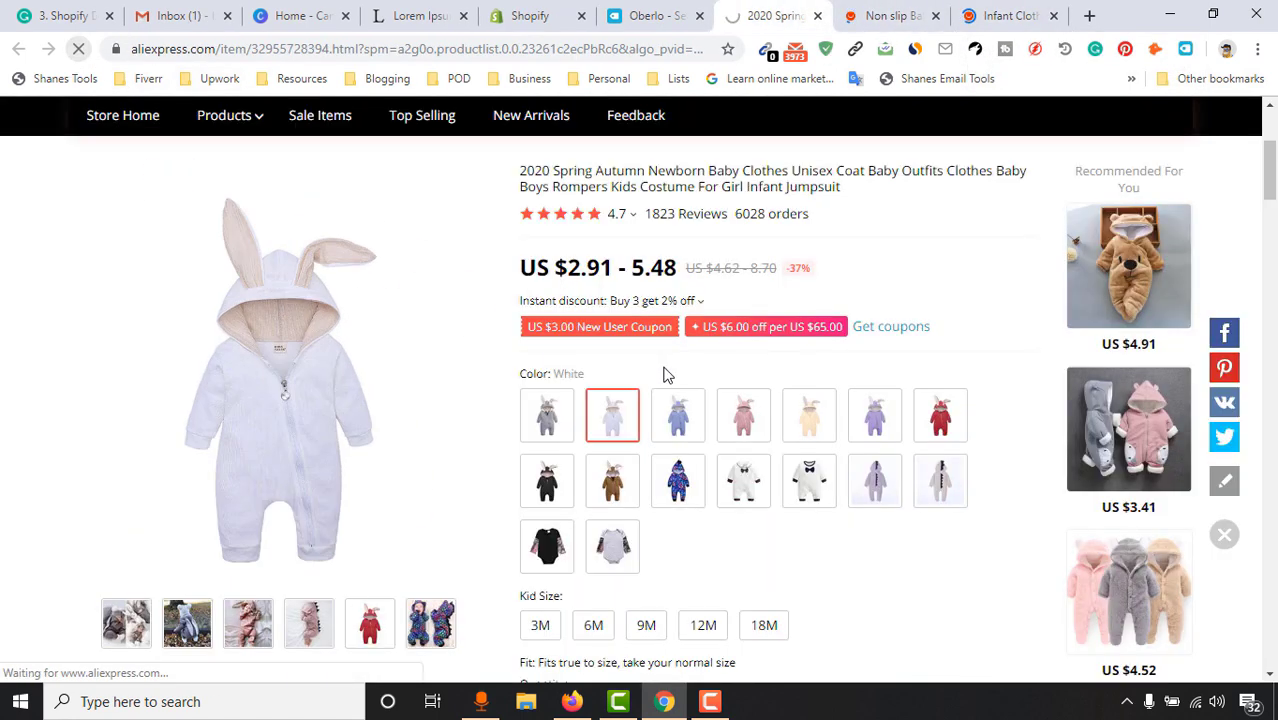
{"action": "left_click", "coordinate": [1020, 8]}
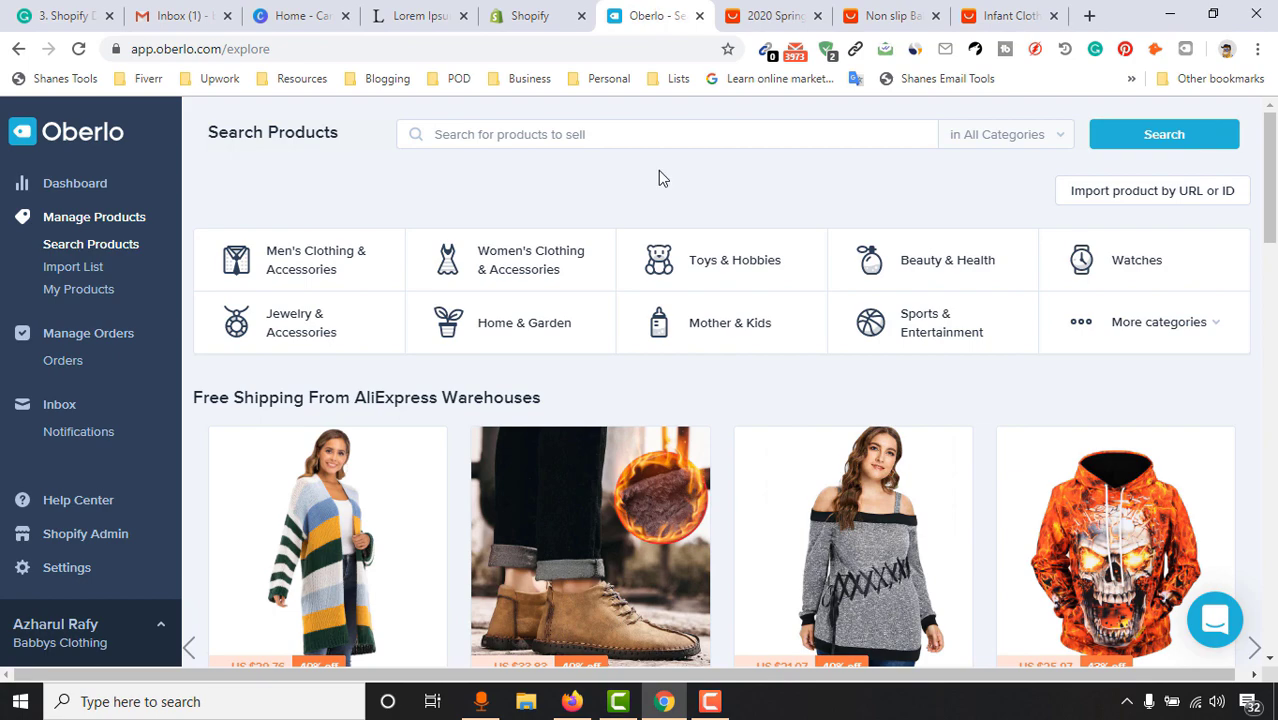
{"action": "left_click", "coordinate": [650, 15]}
{"action": "left_click", "coordinate": [535, 15]}
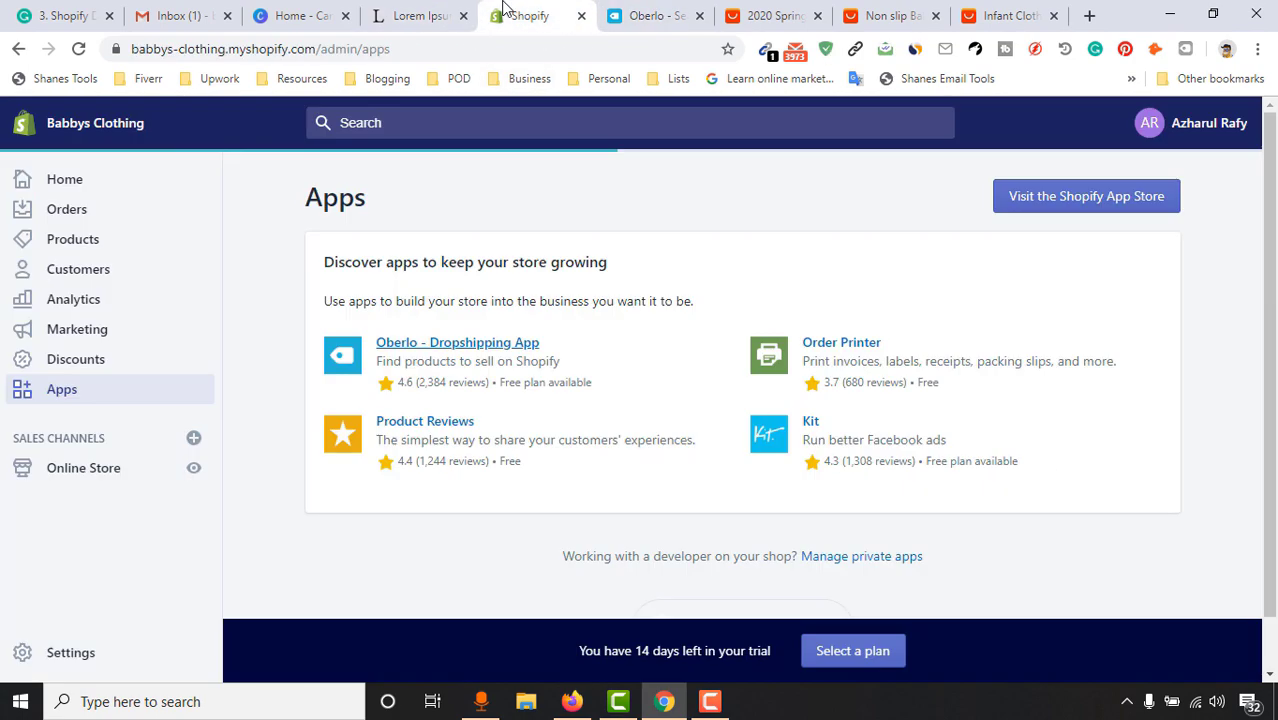
{"action": "left_click", "coordinate": [418, 15]}
{"action": "left_click", "coordinate": [295, 15]}
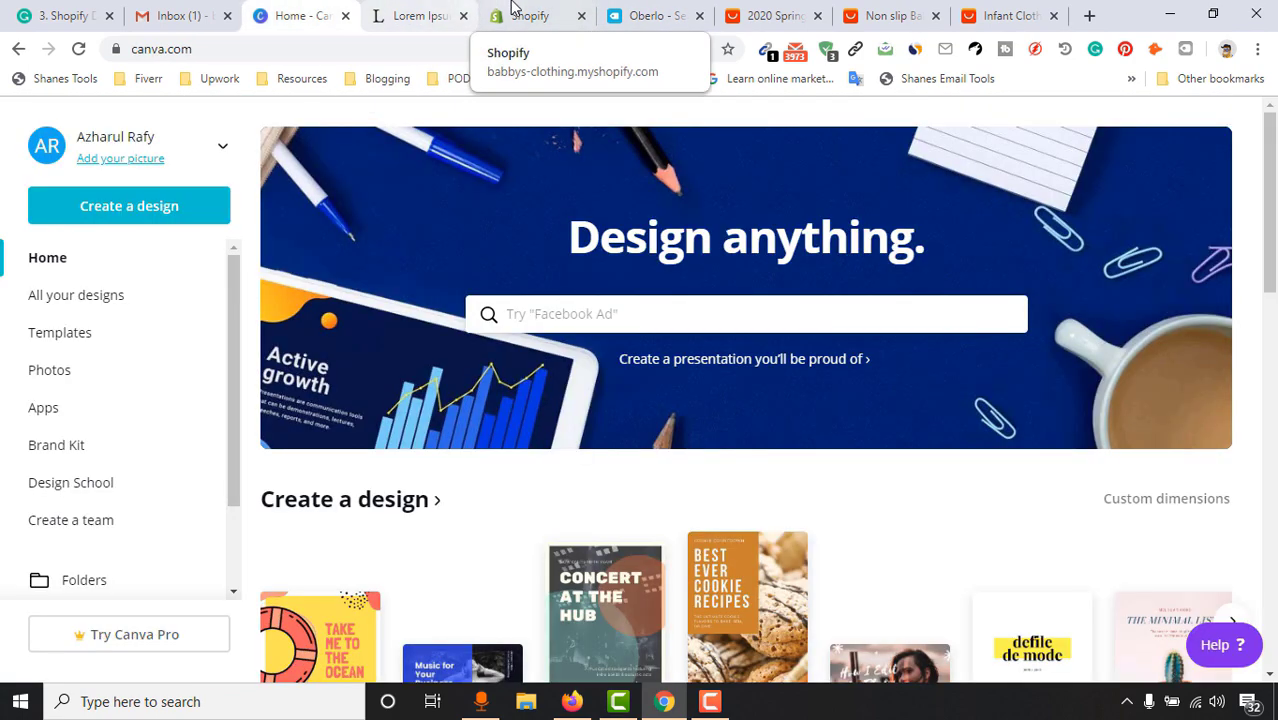
{"action": "left_click", "coordinate": [512, 10]}
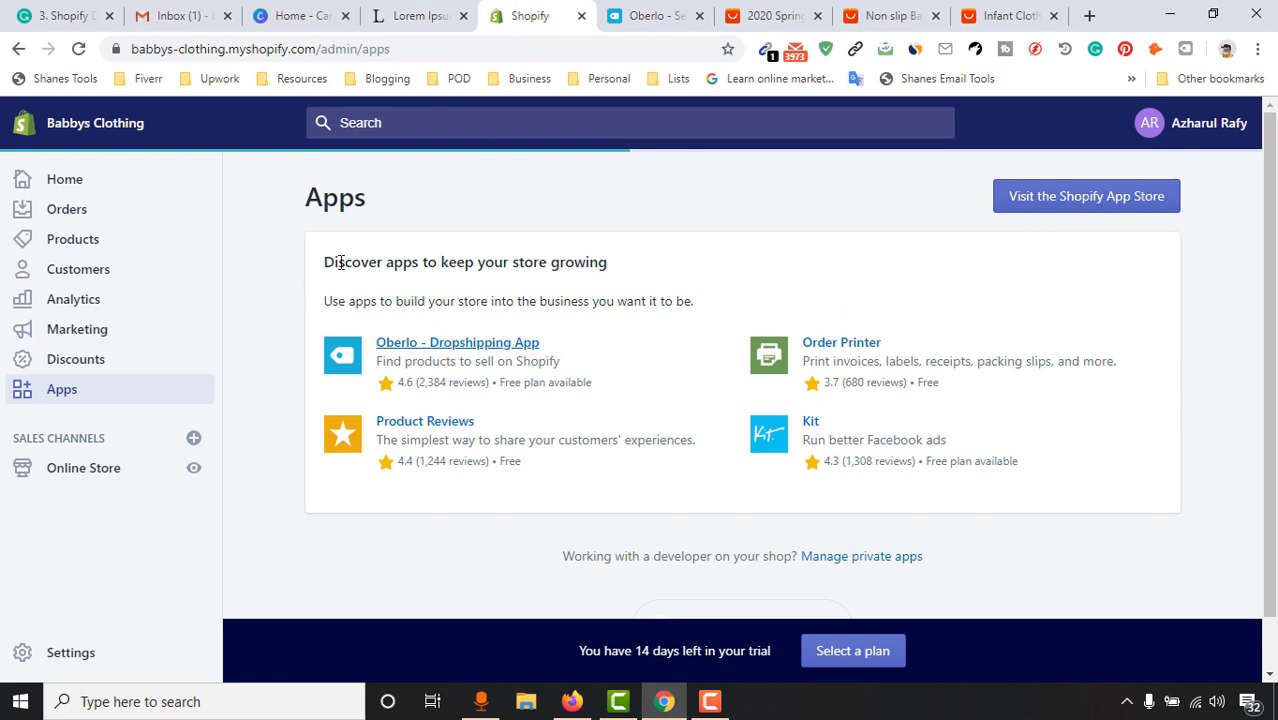
{"action": "left_click", "coordinate": [770, 15]}
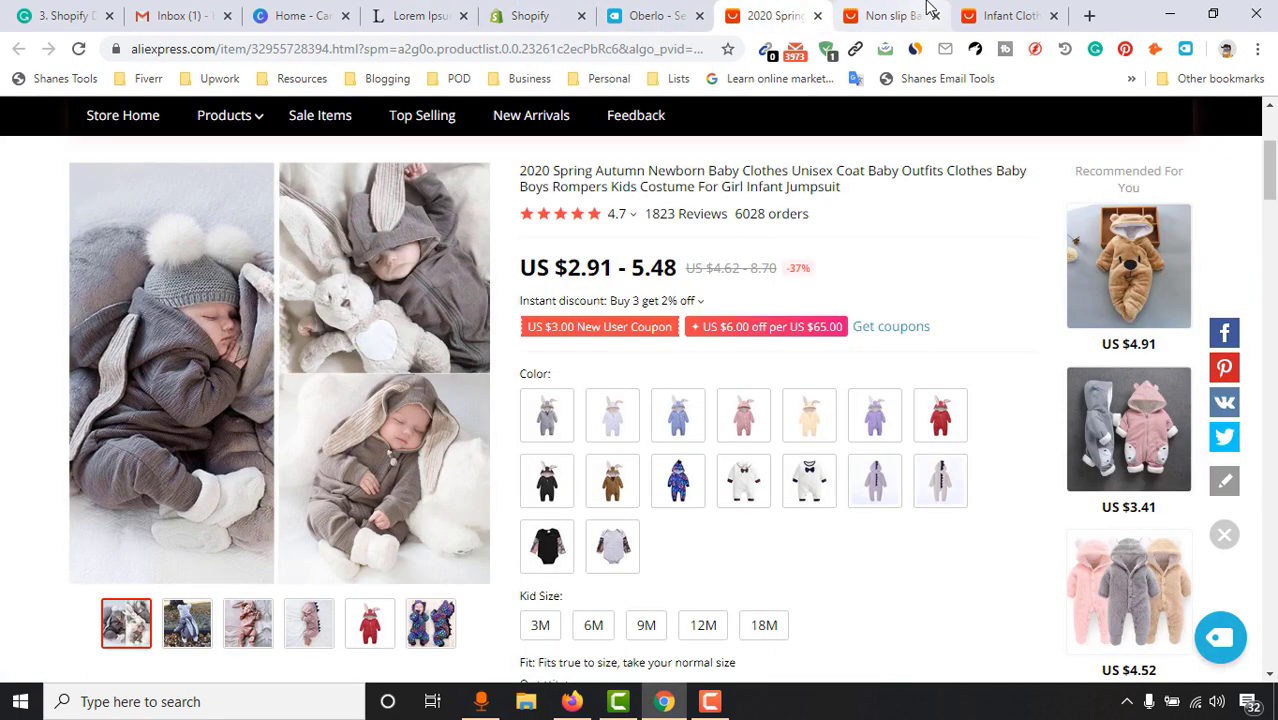
{"action": "left_click", "coordinate": [1025, 10]}
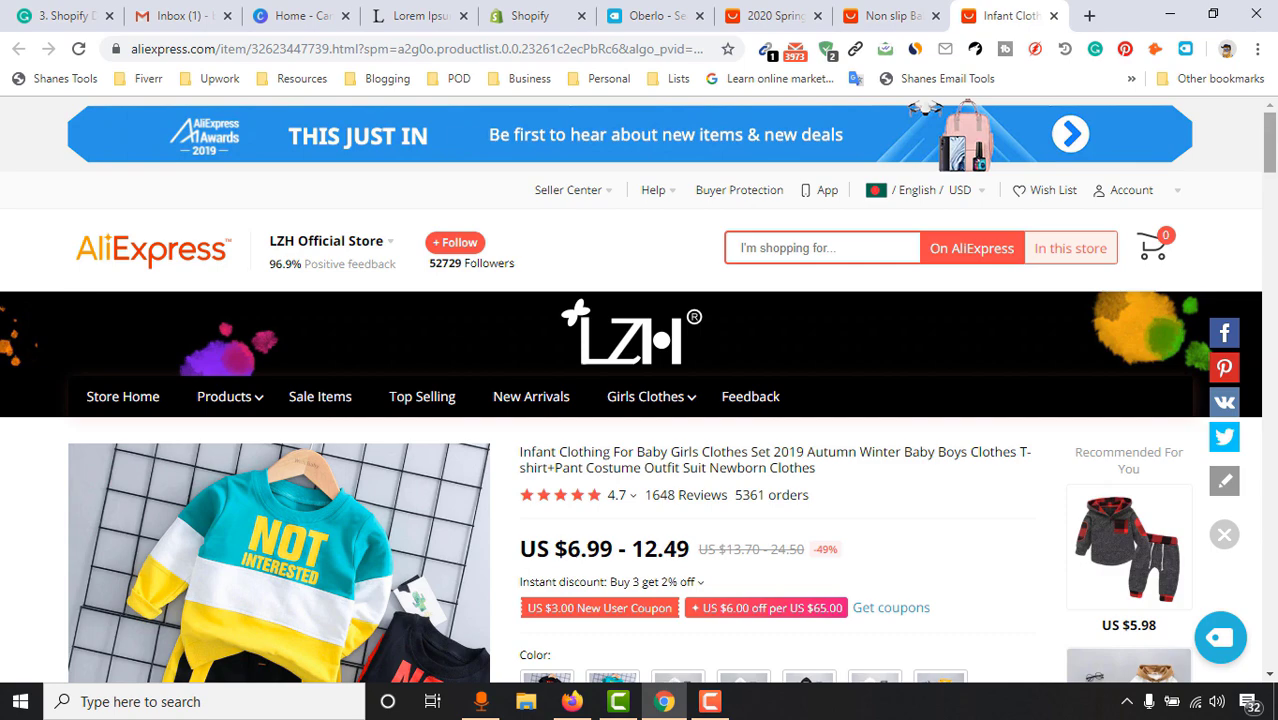
{"action": "mouse_move", "coordinate": [1272, 143]}
{"action": "left_mouse_down"}
{"action": "mouse_move", "coordinate": [1272, 168]}
{"action": "mouse_move", "coordinate": [1272, 141]}
{"action": "left_mouse_up"}
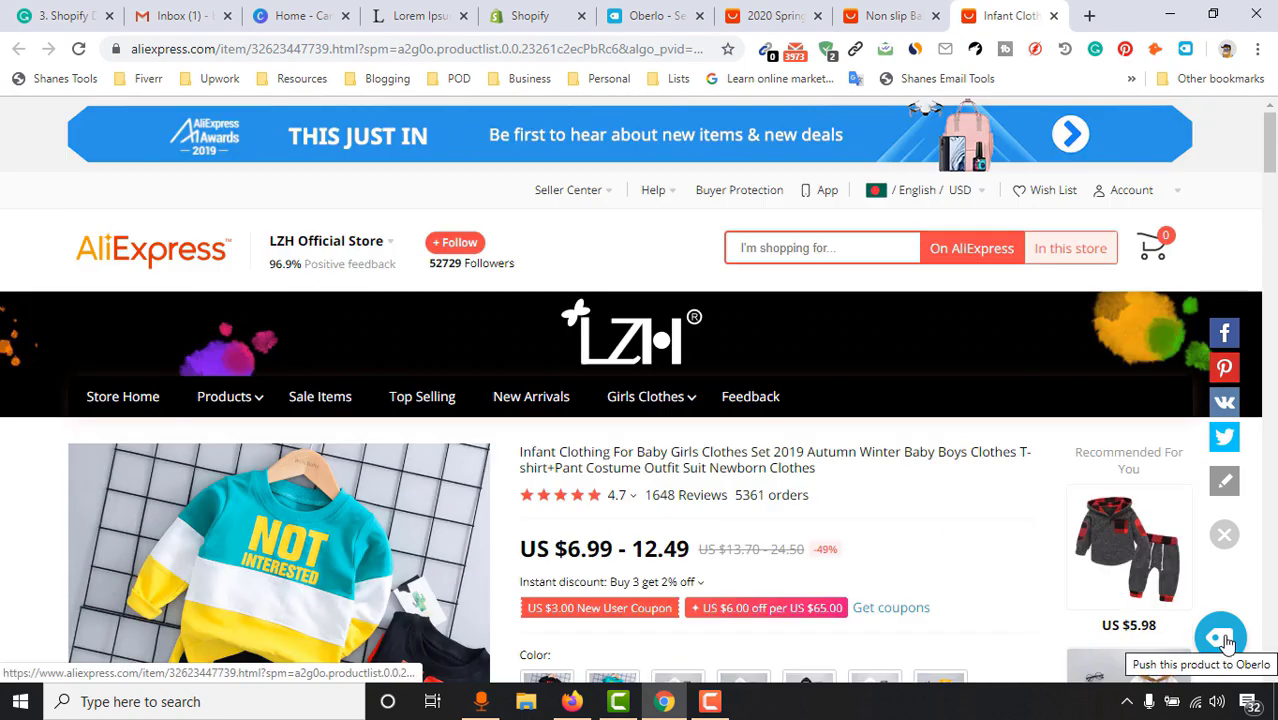
Import the infant clothing set, non-slip socks and spring jumpsuit into Oberlo, then open the Import List
{"action": "left_click", "coordinate": [1225, 641]}
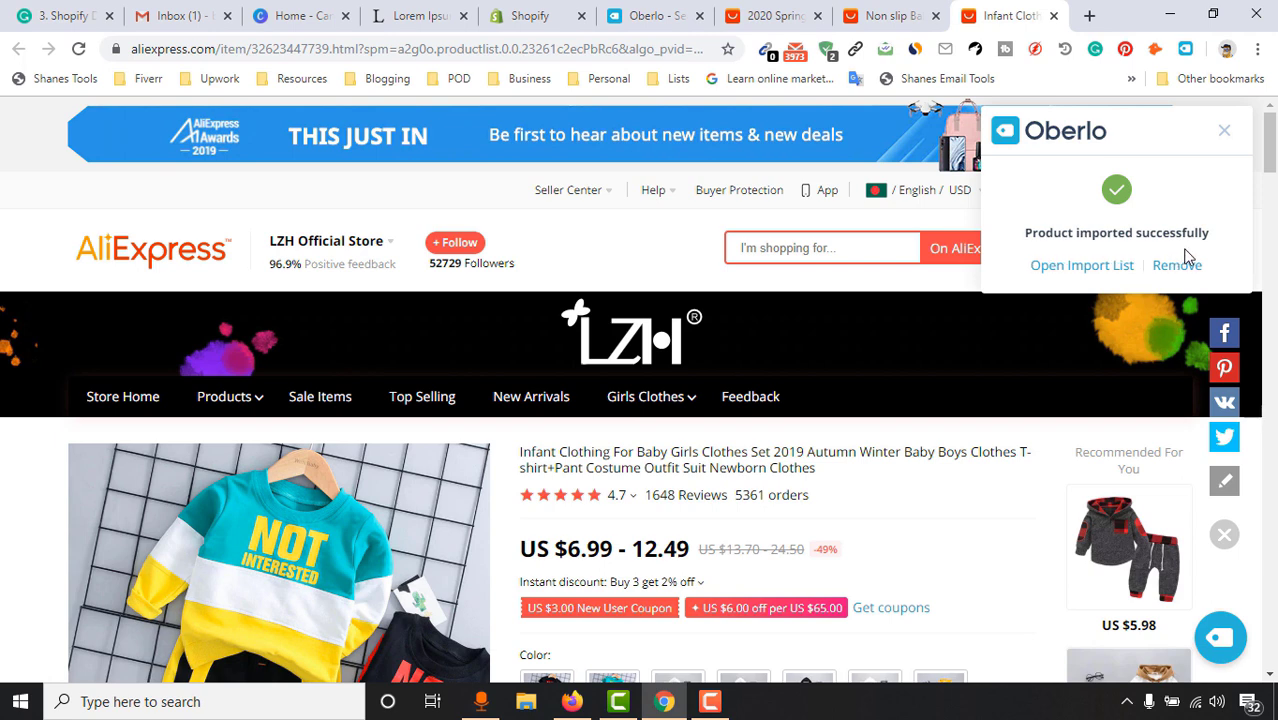
{"action": "left_click", "coordinate": [892, 16]}
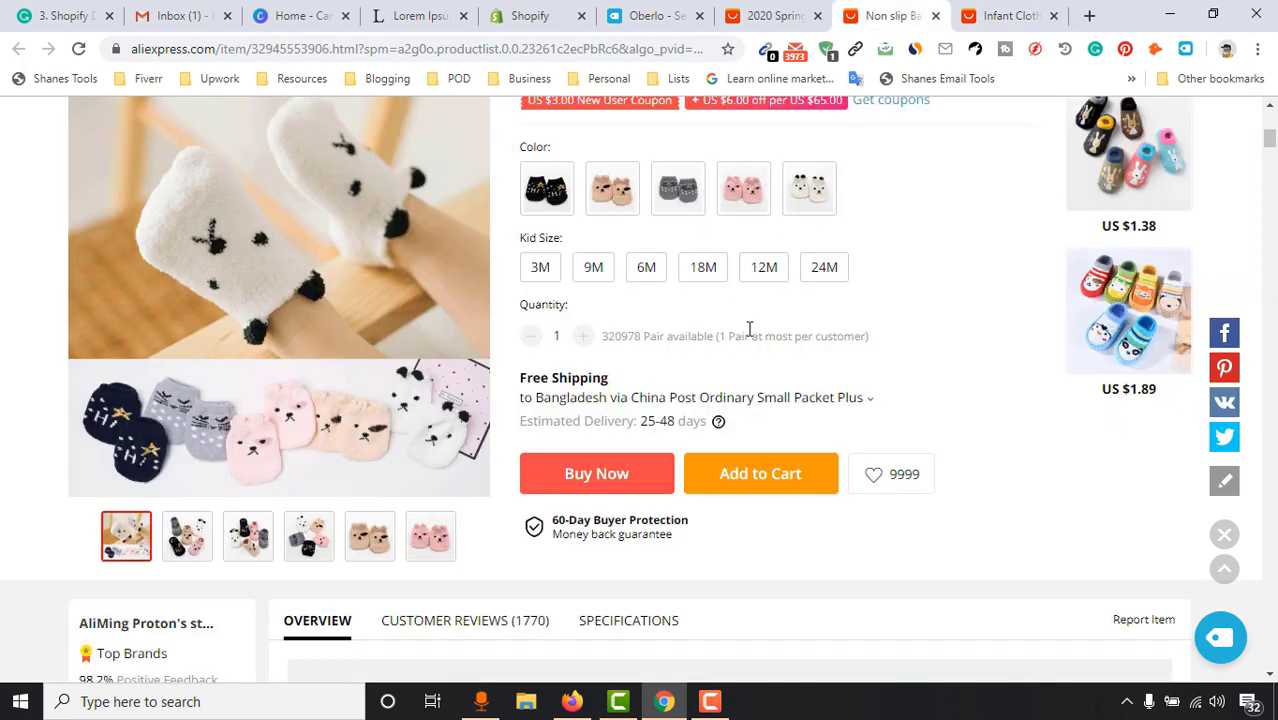
{"action": "left_click", "coordinate": [1219, 636]}
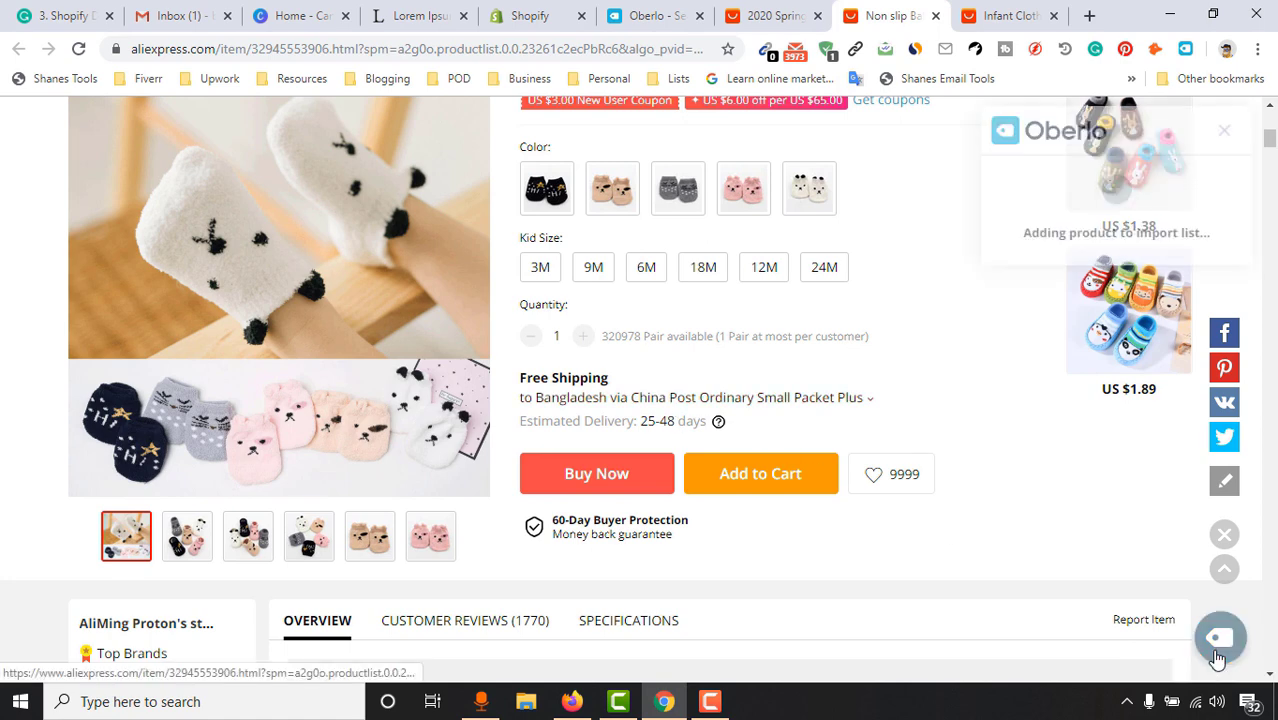
{"action": "left_click", "coordinate": [762, 14]}
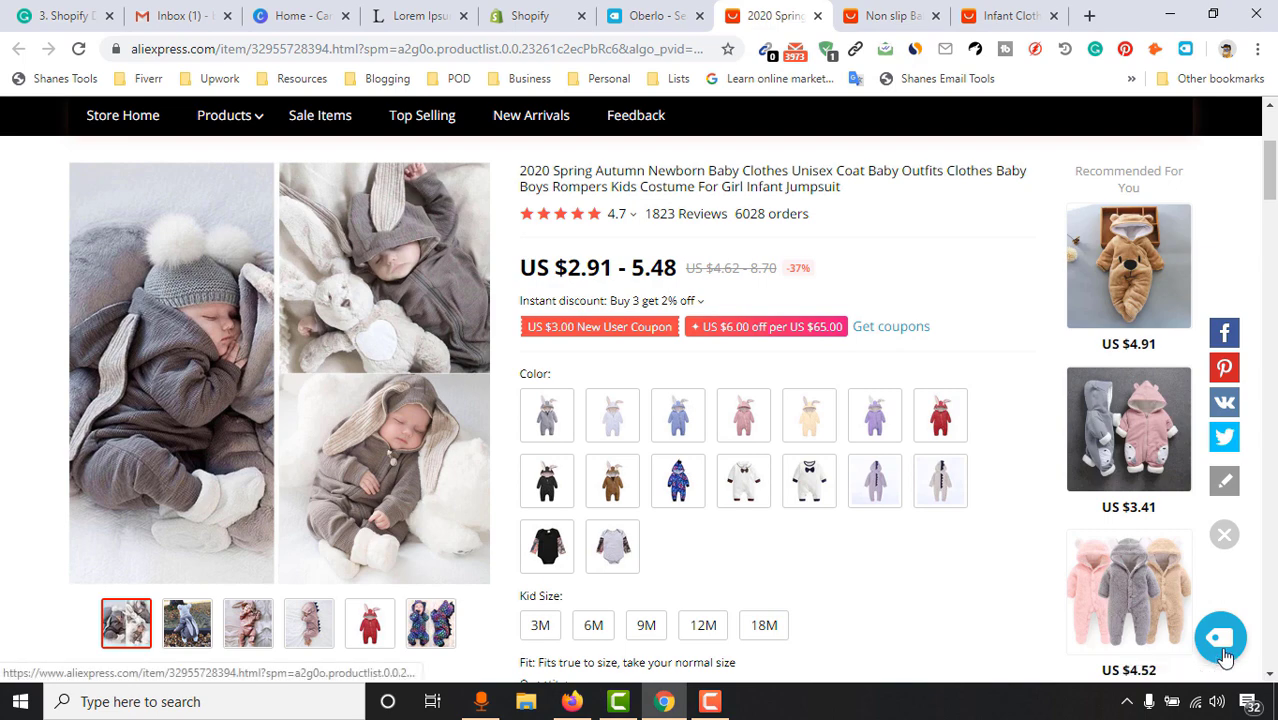
{"action": "left_click", "coordinate": [1218, 652]}
{"action": "scroll", "coordinate": [765, 341], "scroll_direction": "up", "scroll_amount": 3}
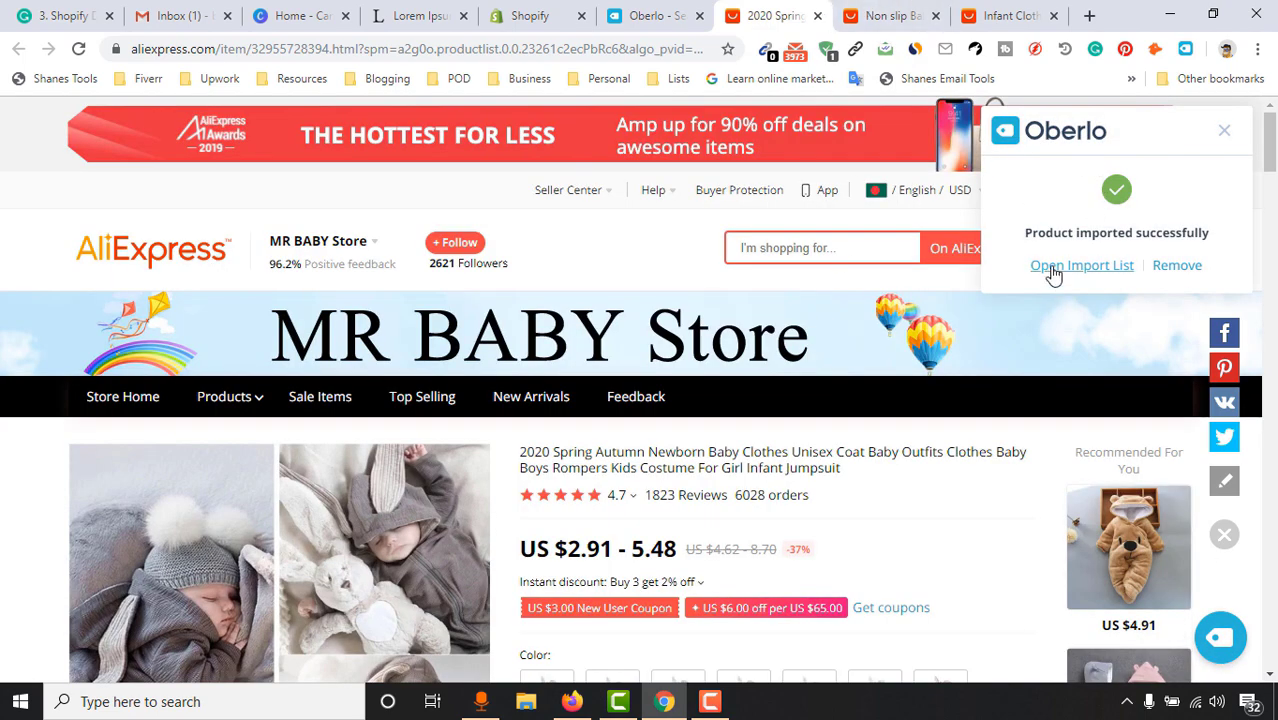
{"action": "left_click", "coordinate": [1083, 270]}
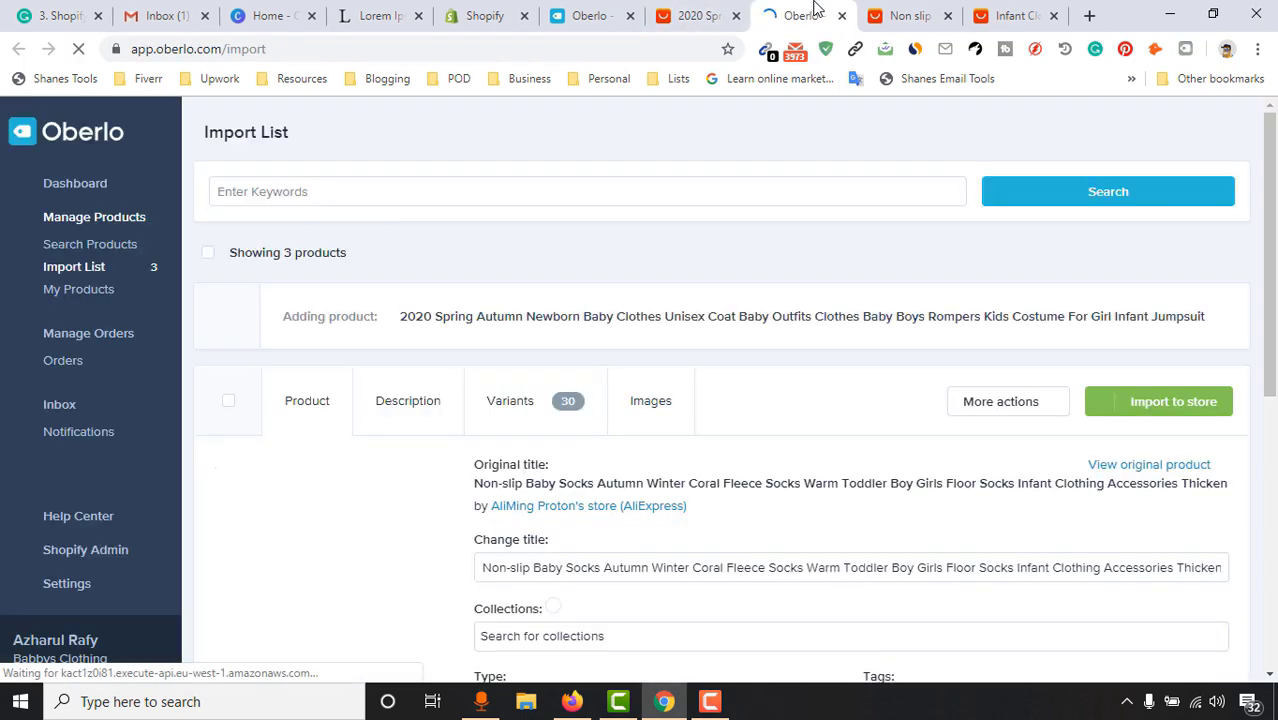
Close the duplicate Oberlo tab and the three AliExpress product tabs
{"action": "left_click_drag", "start_coordinate": [816, 9], "coordinate": [605, 8]}
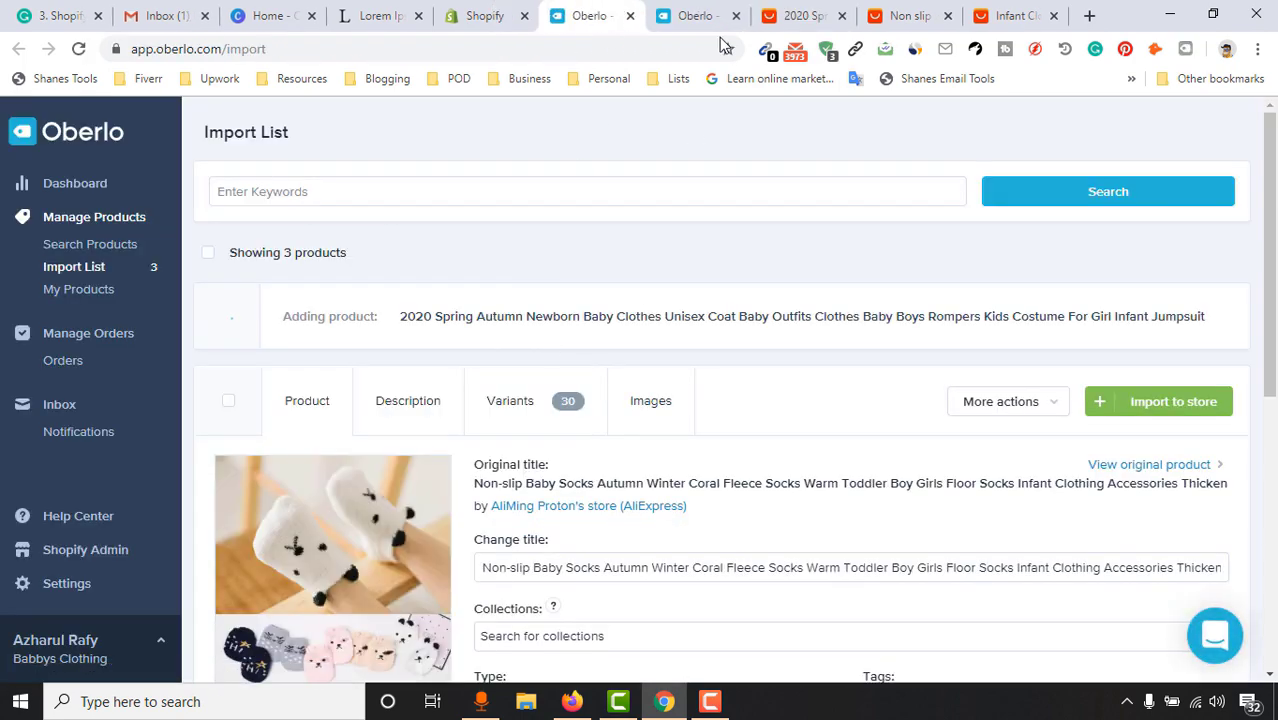
{"action": "left_click", "coordinate": [728, 18]}
{"action": "left_click", "coordinate": [737, 16]}
{"action": "left_click", "coordinate": [737, 16]}
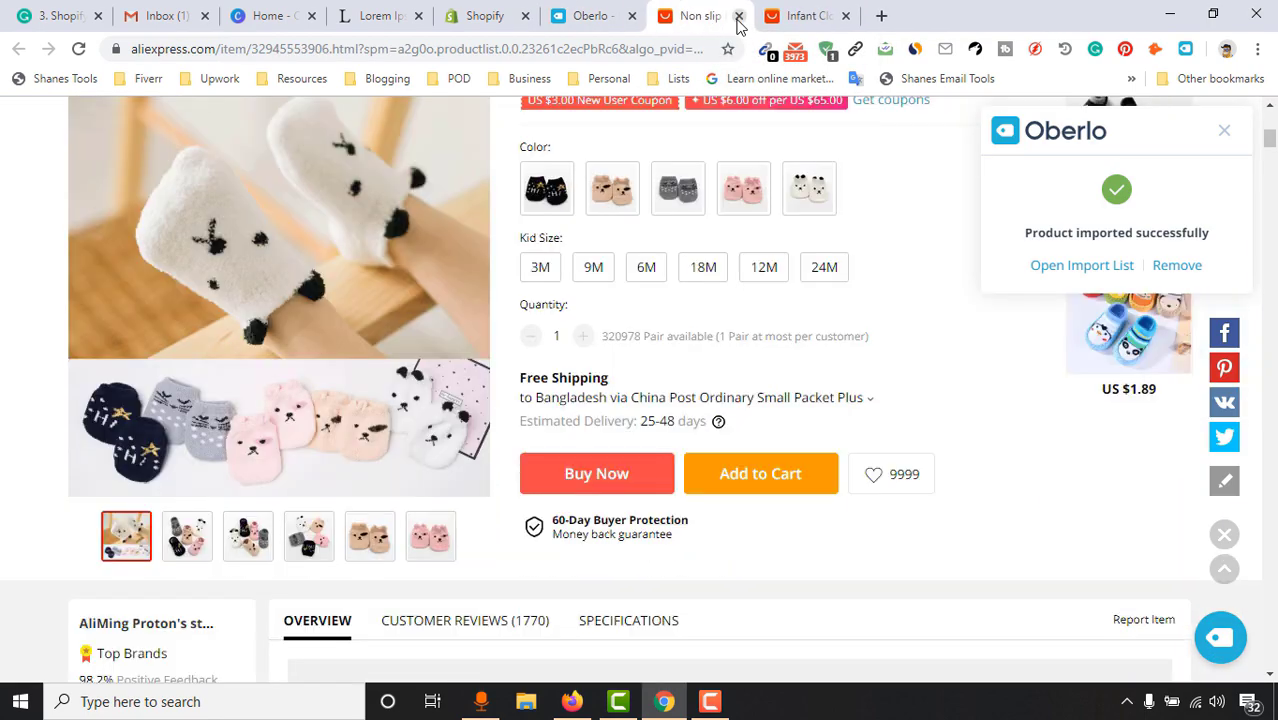
{"action": "left_click", "coordinate": [737, 16]}
{"action": "left_click", "coordinate": [737, 16]}
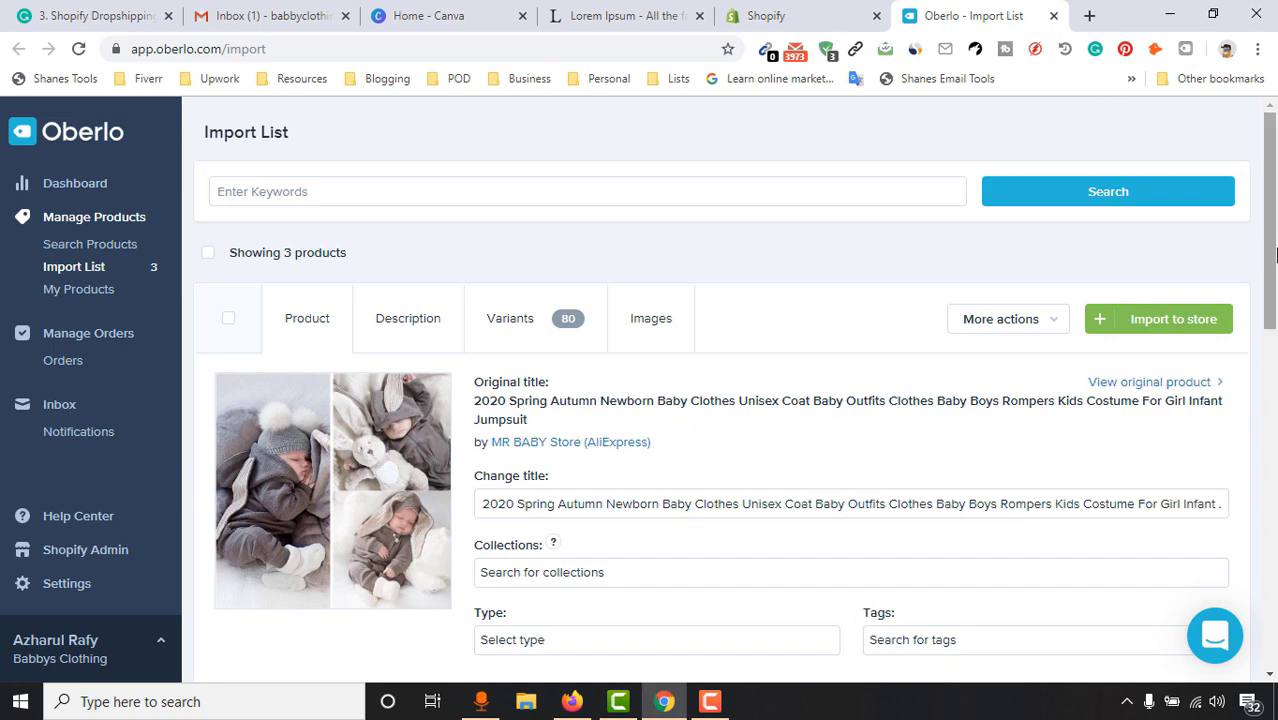
Check the Import List holds all three products and open the jumpsuit's original product details
{"action": "scroll", "coordinate": [1275, 256], "scroll_direction": "down", "scroll_amount": 1}
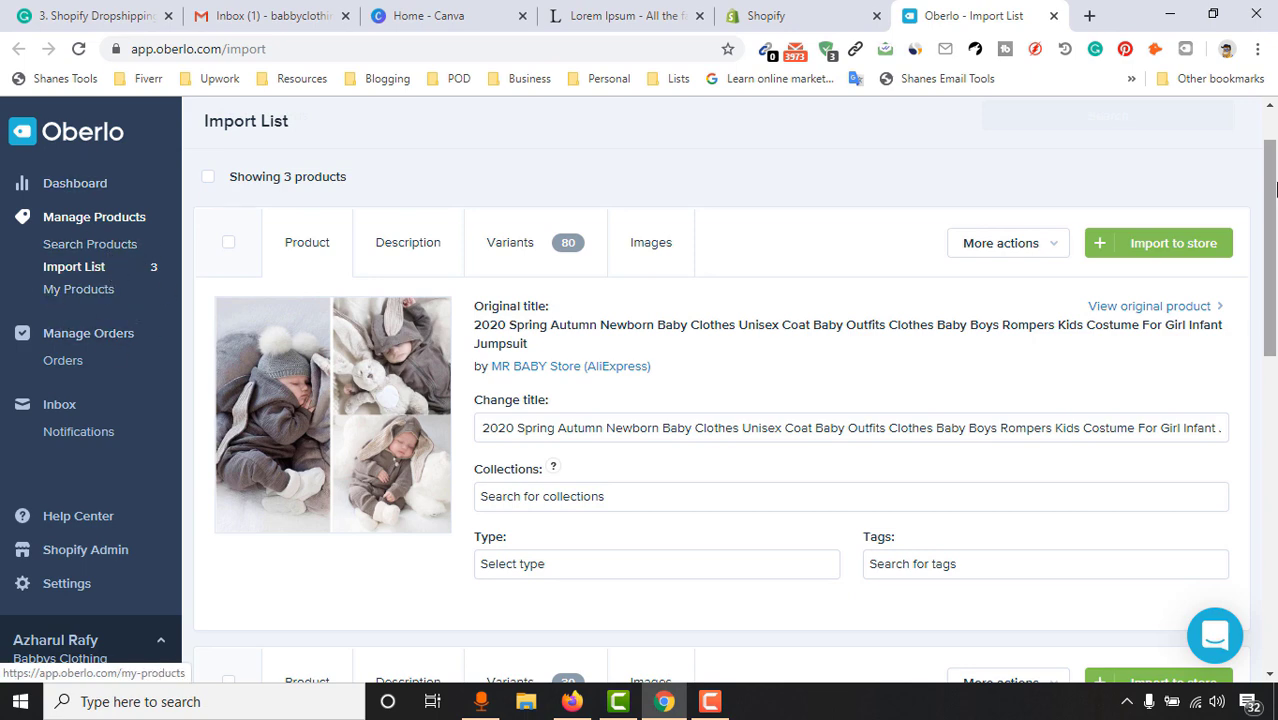
{"action": "scroll", "coordinate": [756, 334], "scroll_direction": "down", "scroll_amount": 4}
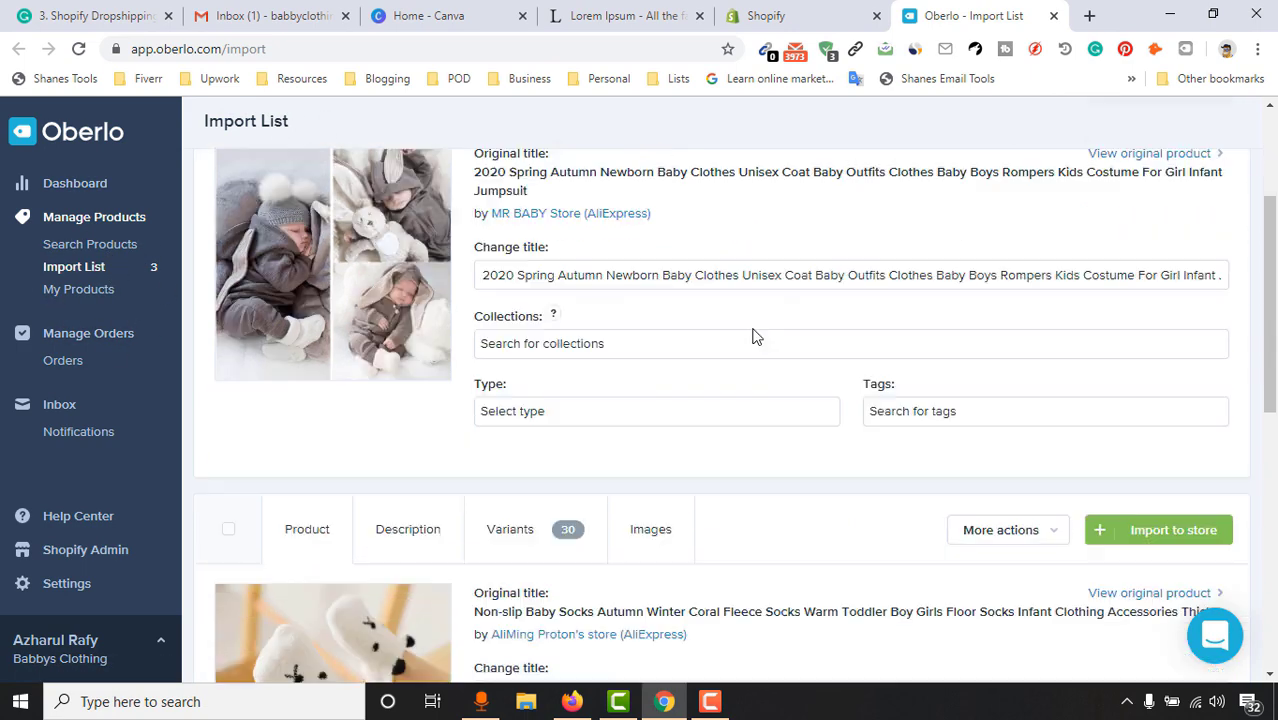
{"action": "scroll", "coordinate": [310, 519], "scroll_direction": "down", "scroll_amount": 4}
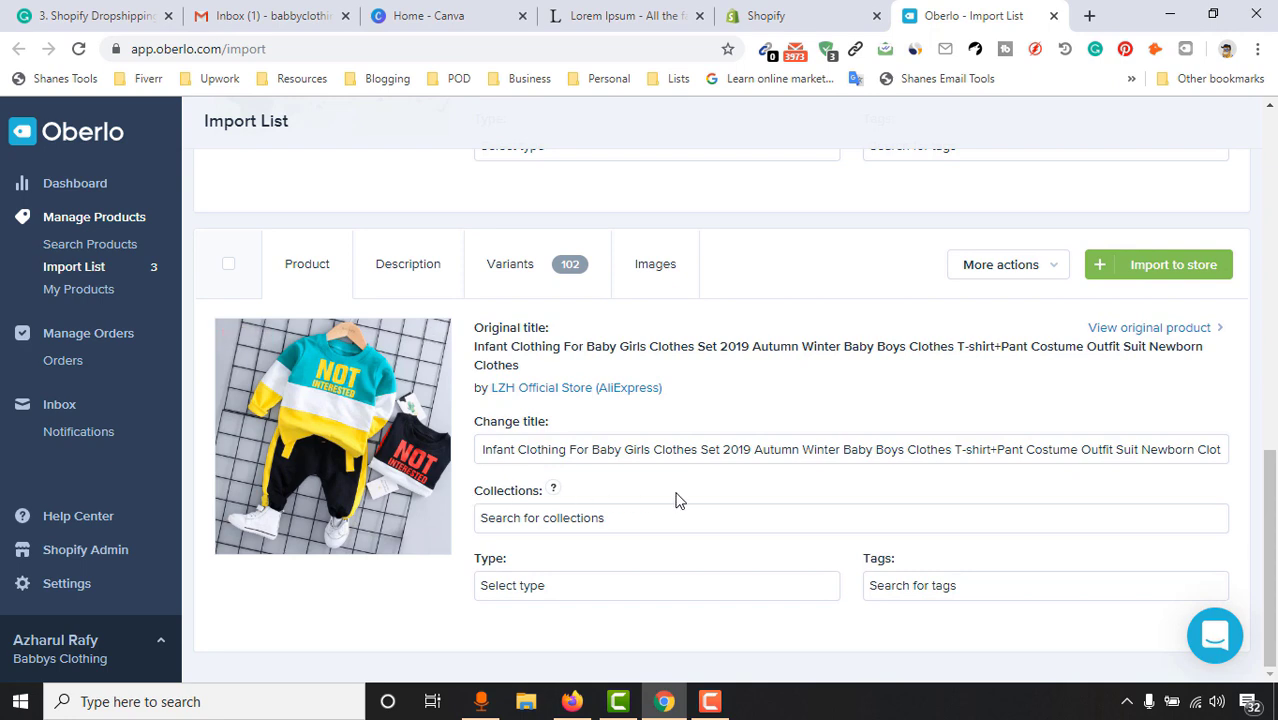
{"action": "scroll", "coordinate": [776, 440], "scroll_direction": "up", "scroll_amount": 10}
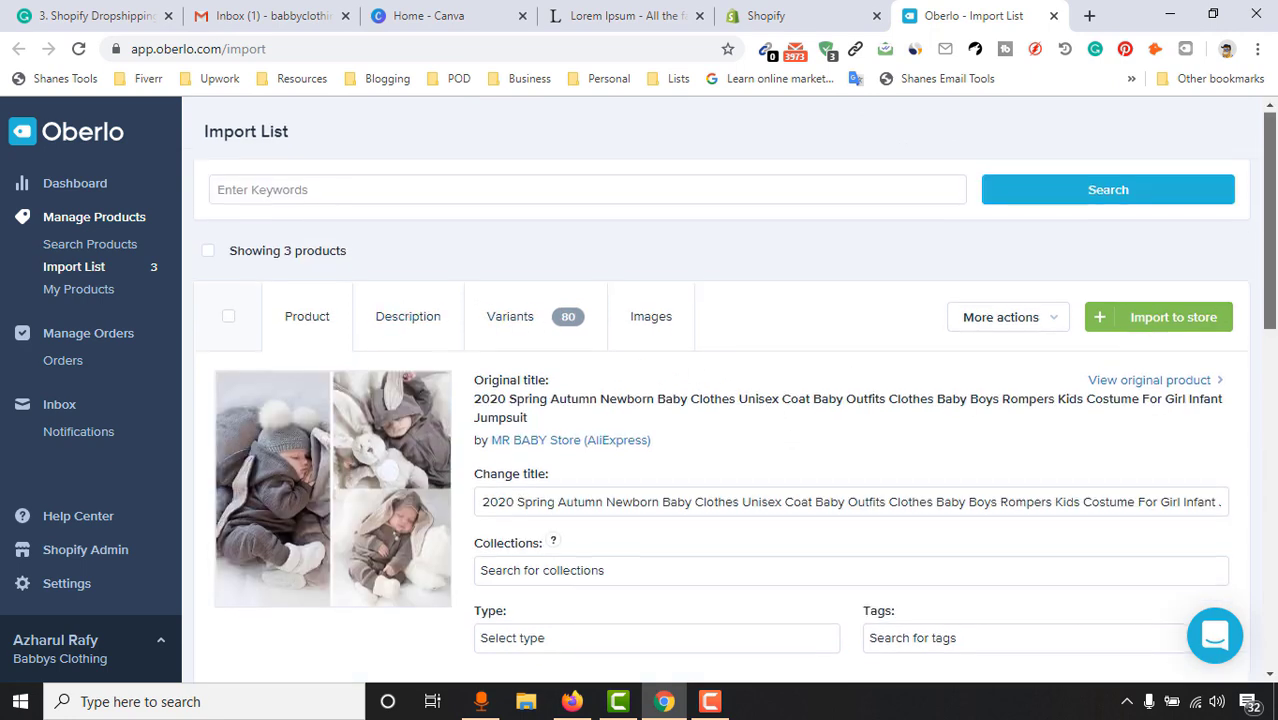
{"action": "scroll", "coordinate": [945, 357], "scroll_direction": "down", "scroll_amount": 1}
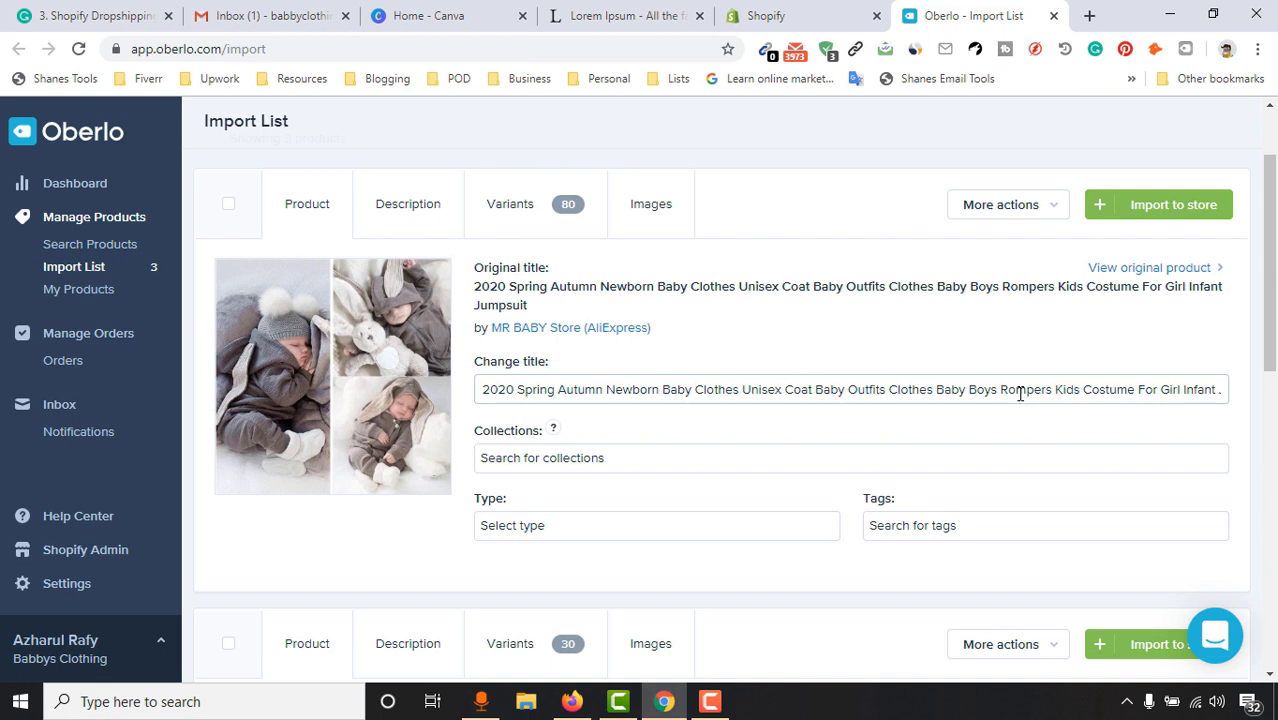
{"action": "left_click_drag", "start_coordinate": [494, 393], "coordinate": [1229, 375]}
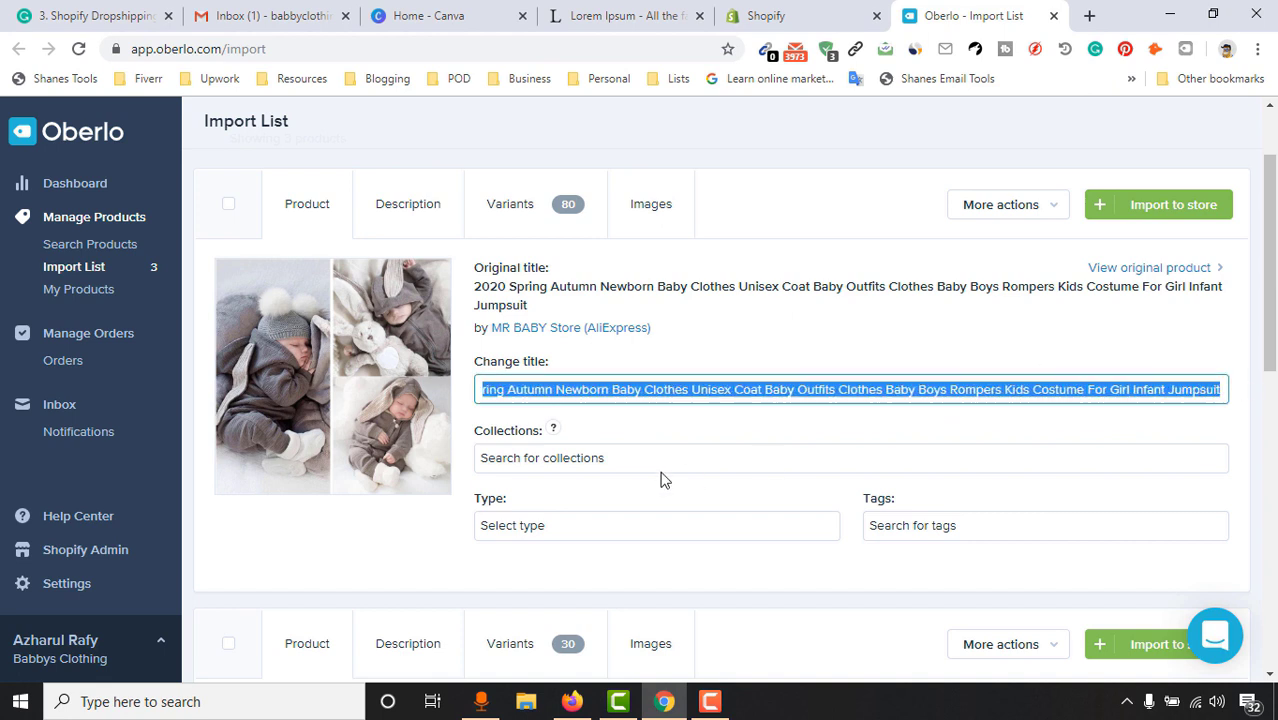
{"action": "left_click", "coordinate": [1140, 268]}
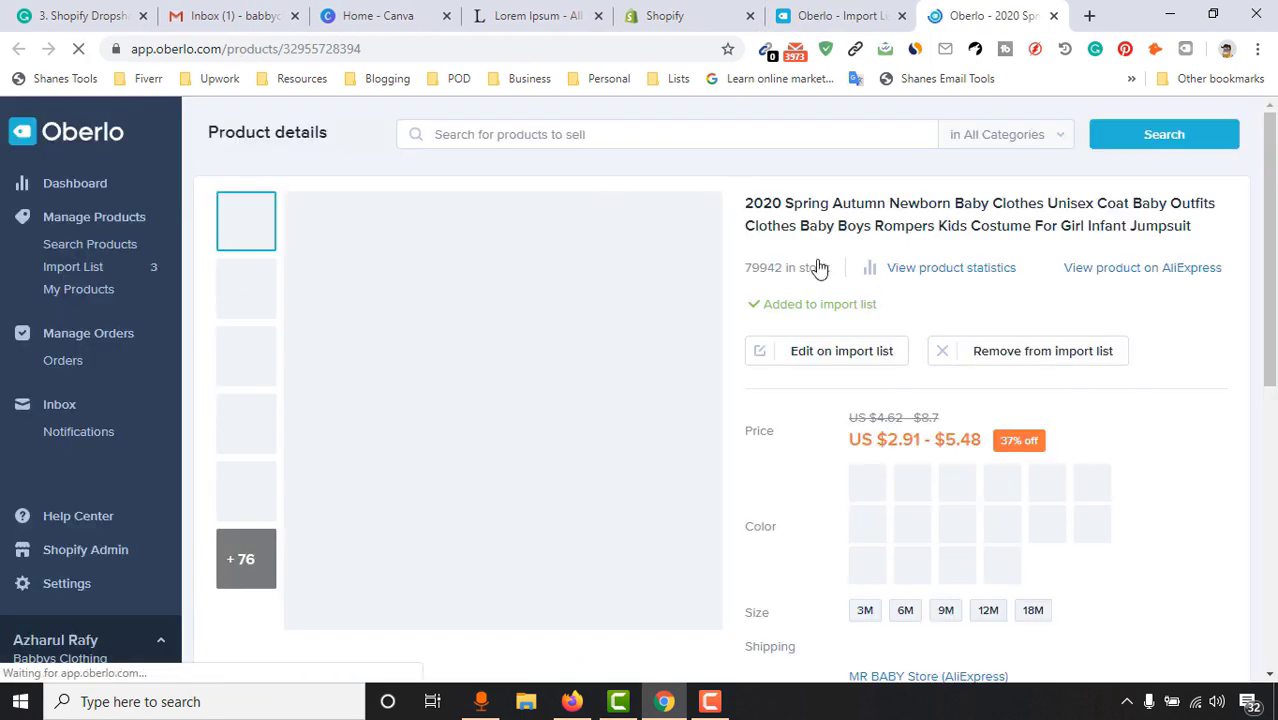
Open the jumpsuit's MR BABY Store listing on AliExpress, compare its title, and return to the Import List
{"action": "left_click_drag", "start_coordinate": [746, 207], "coordinate": [1160, 233]}
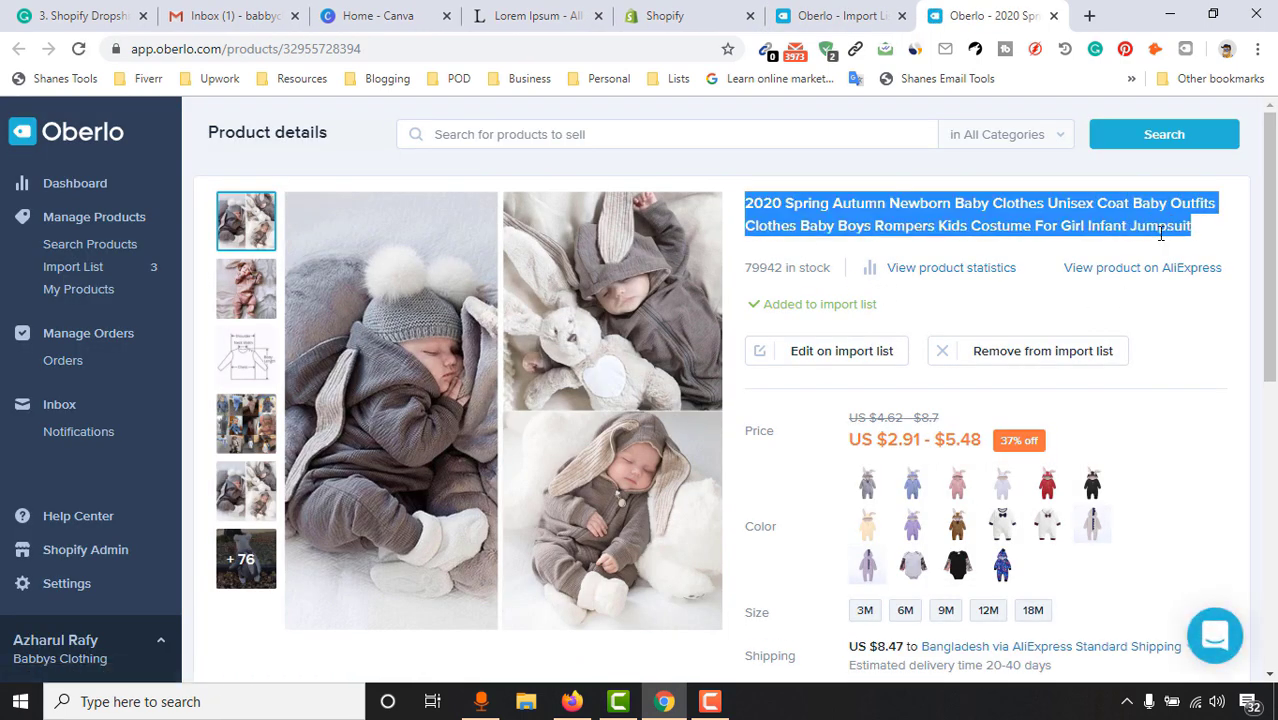
{"action": "left_click", "coordinate": [1127, 277]}
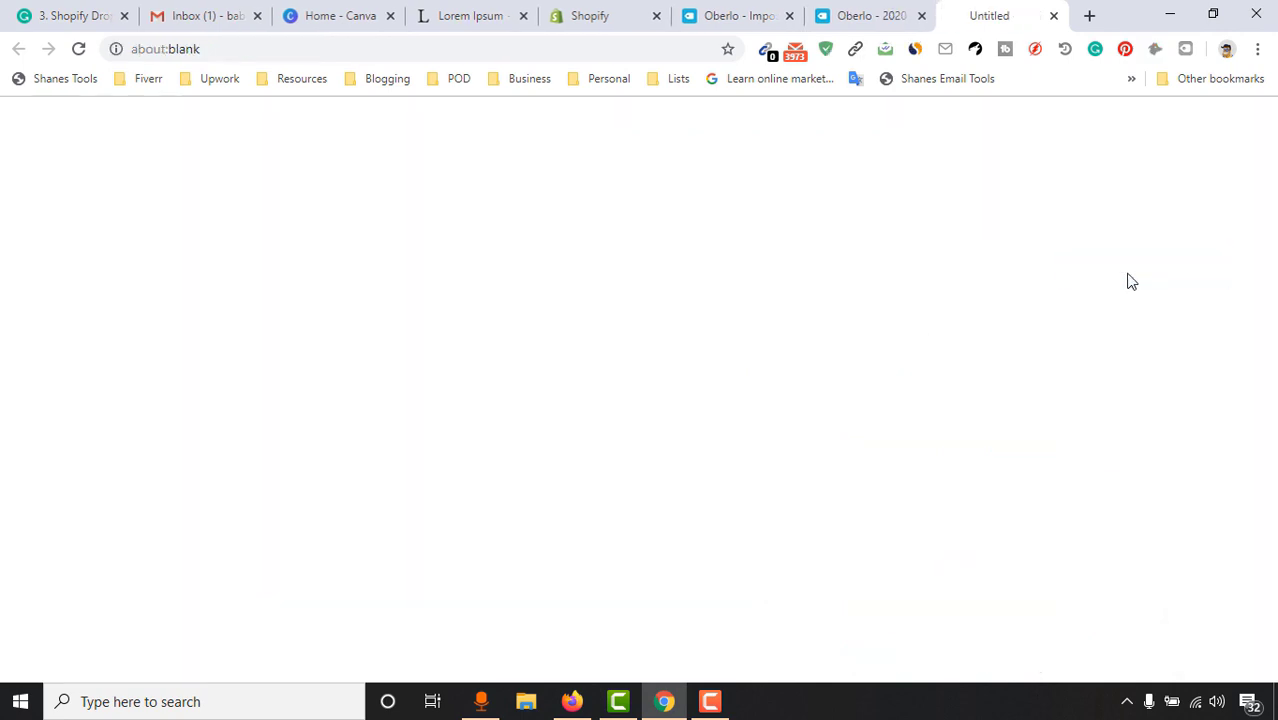
{"action": "left_click", "coordinate": [921, 15]}
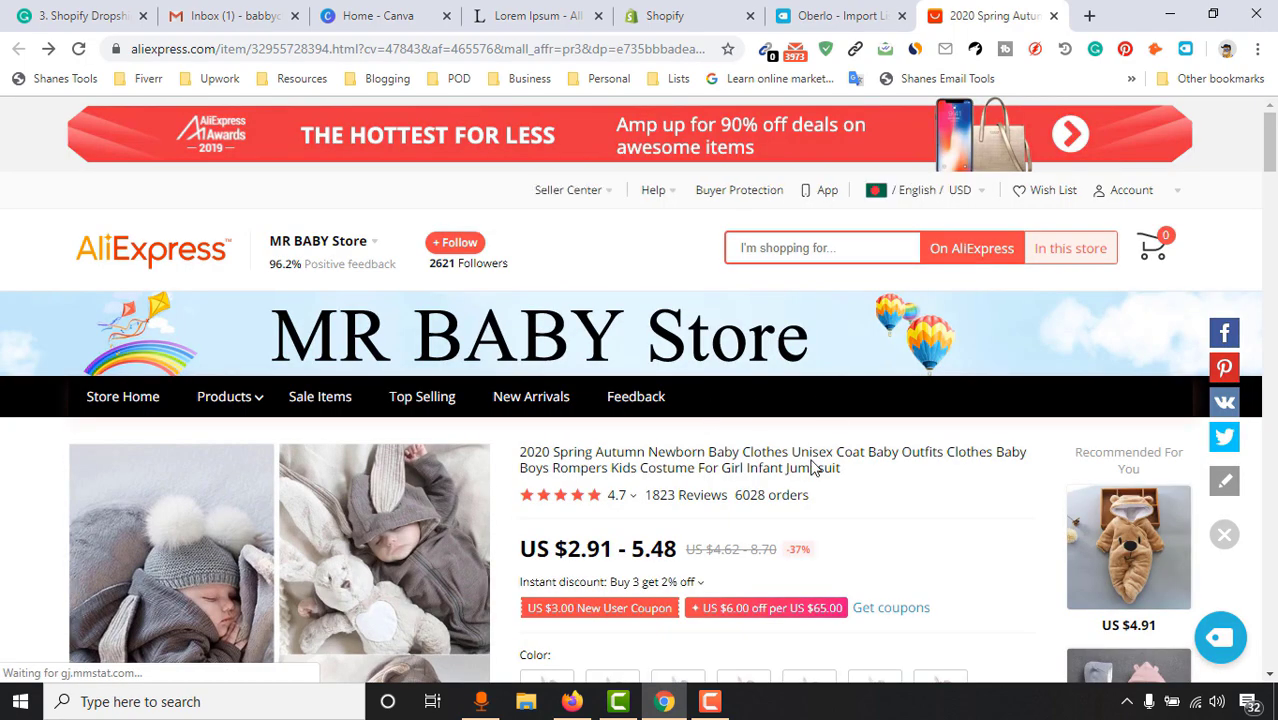
{"action": "left_click_drag", "start_coordinate": [843, 468], "coordinate": [525, 448]}
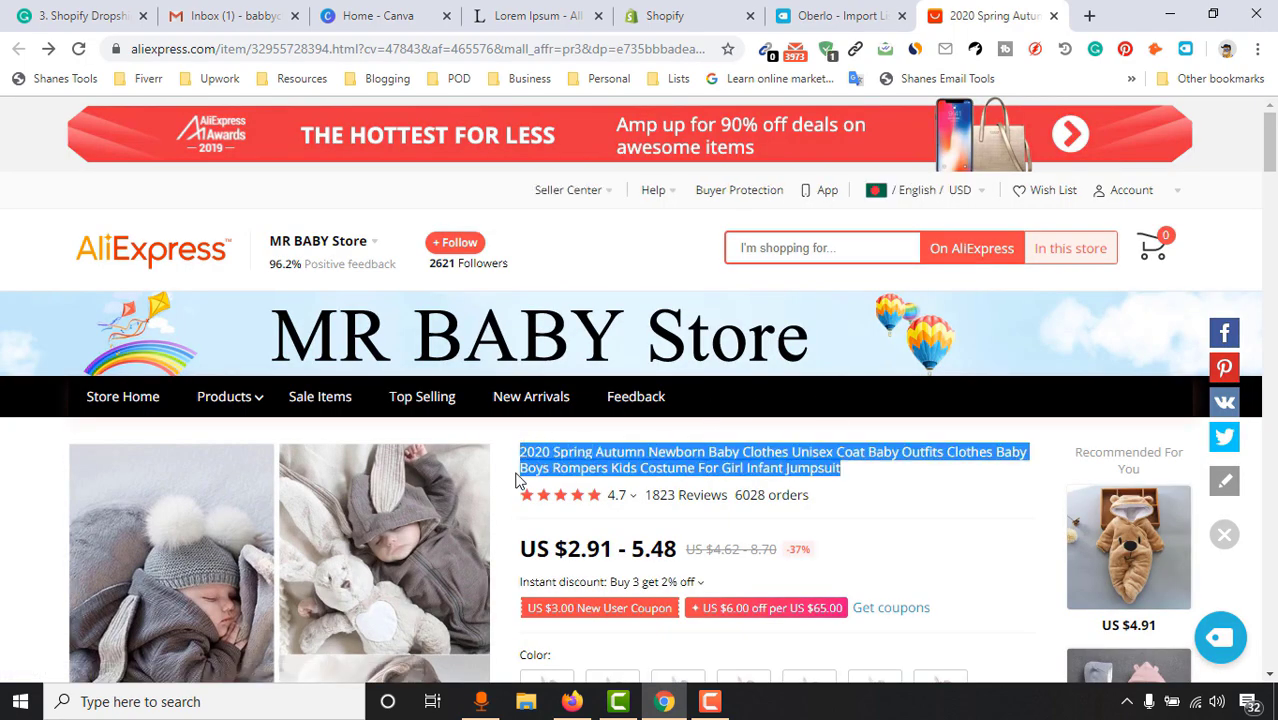
{"action": "left_click", "coordinate": [792, 12]}
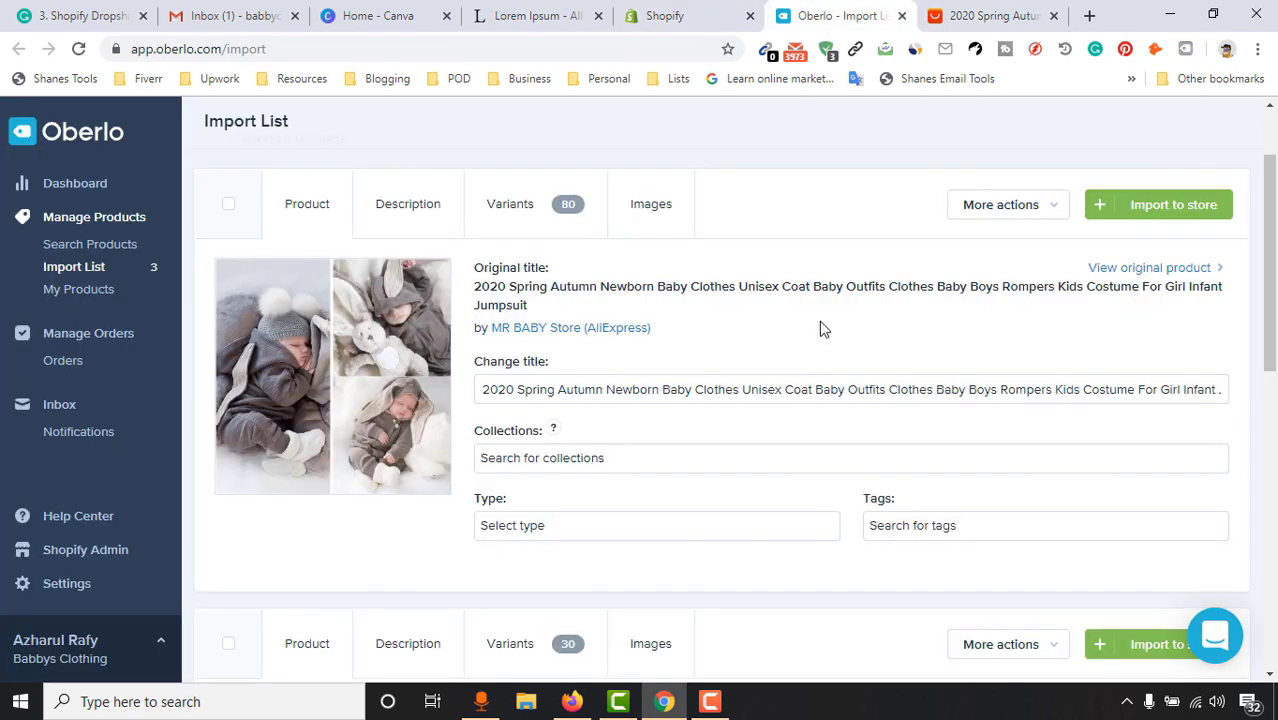
Review the jumpsuit's LZH-brand spec description, then bring back its title details
{"action": "left_click", "coordinate": [588, 390]}
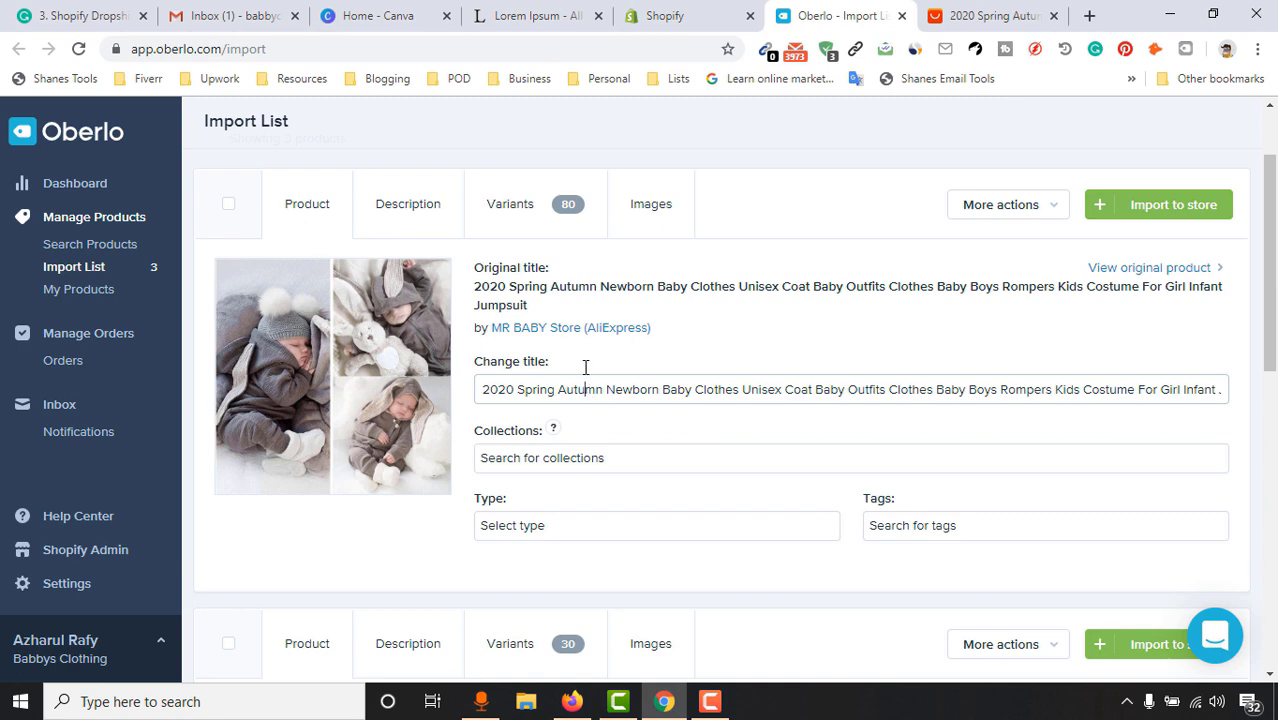
{"action": "left_click", "coordinate": [392, 205]}
{"action": "scroll", "coordinate": [458, 474], "scroll_direction": "up", "scroll_amount": 1}
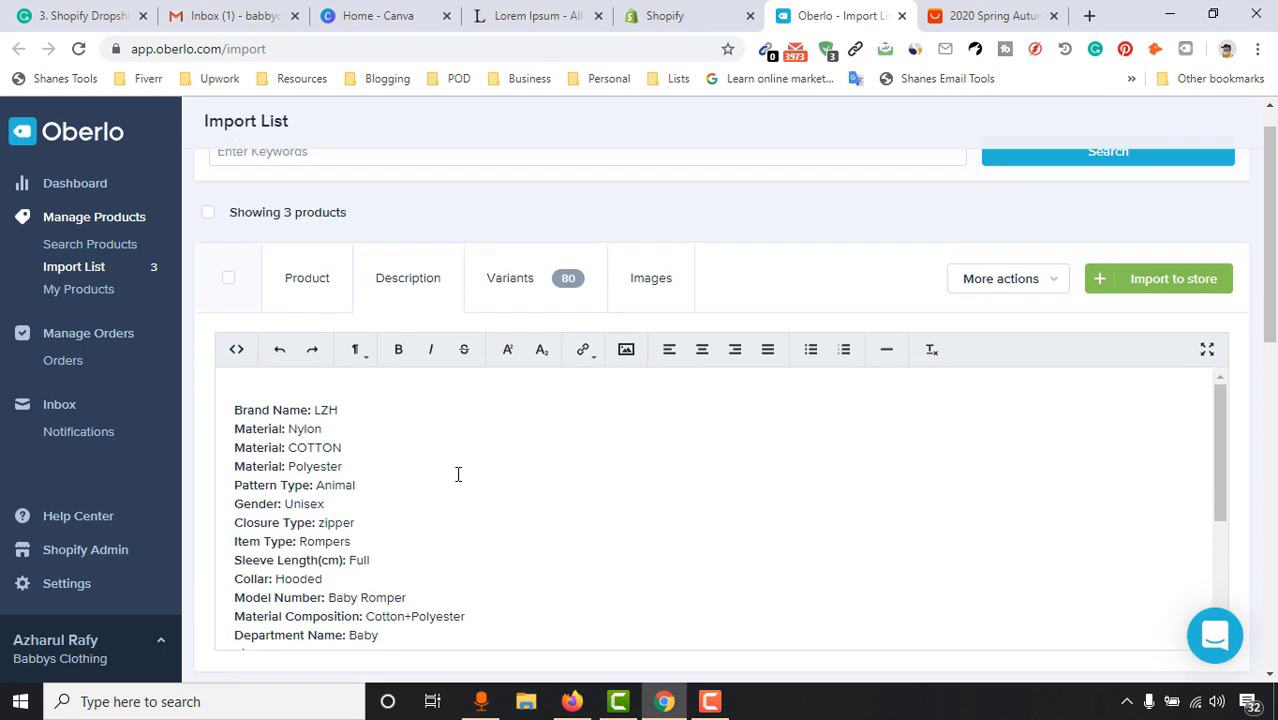
{"action": "scroll", "coordinate": [489, 487], "scroll_direction": "down", "scroll_amount": 1}
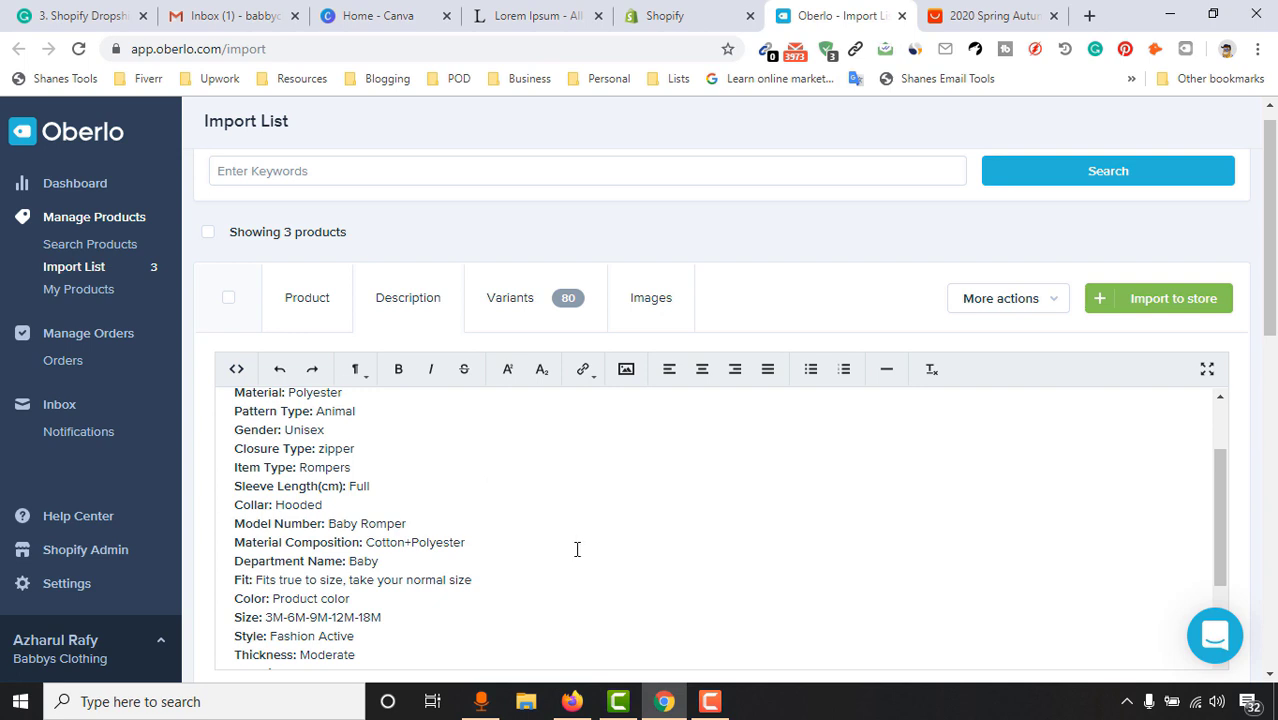
{"action": "scroll", "coordinate": [490, 497], "scroll_direction": "up", "scroll_amount": 2}
{"action": "scroll", "coordinate": [996, 394], "scroll_direction": "down", "scroll_amount": 1}
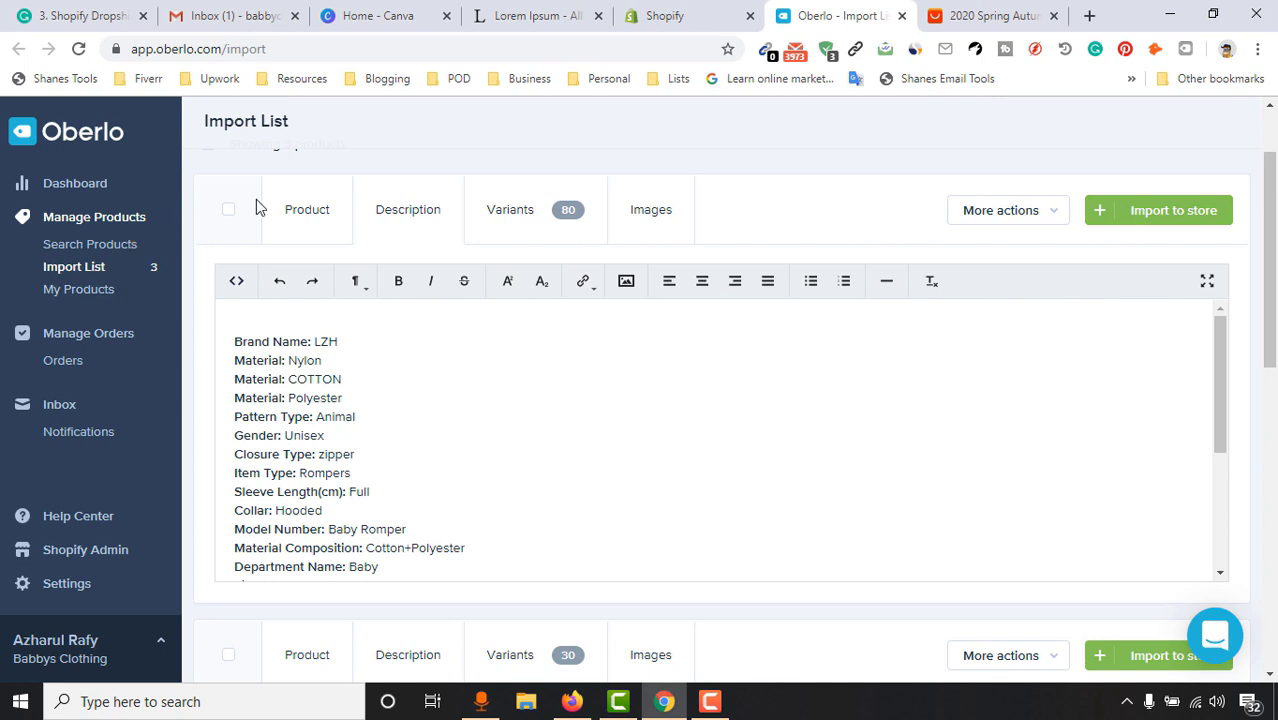
{"action": "left_click", "coordinate": [307, 218]}
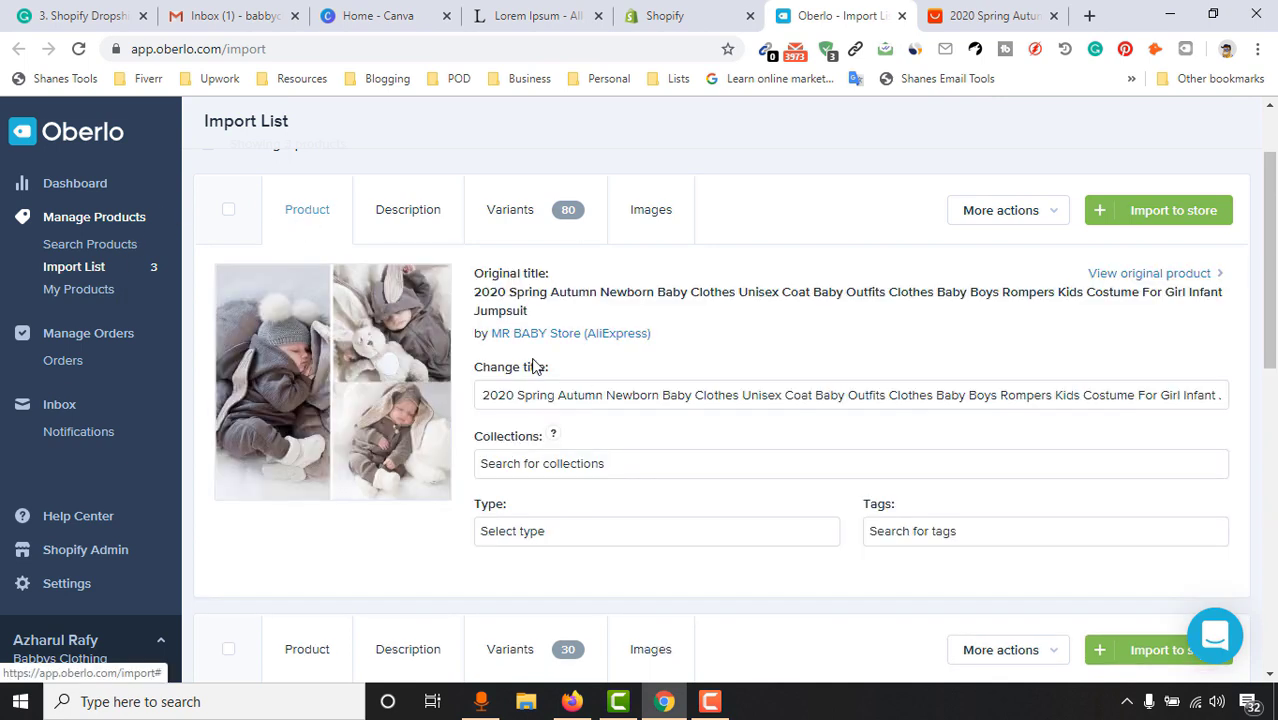
Copy the jumpsuit's long Oberlo title into a new Notepad document
{"action": "triple_click", "coordinate": [765, 394]}
{"action": "right_click", "coordinate": [767, 395]}
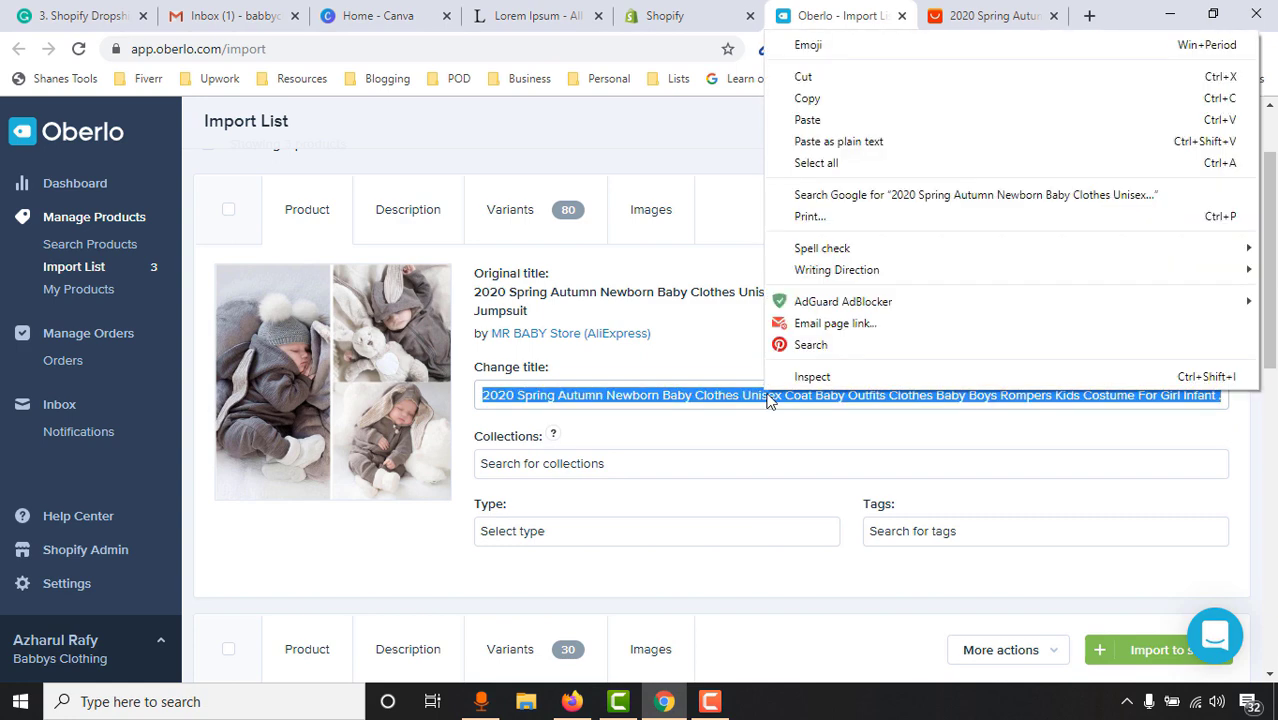
{"action": "left_click", "coordinate": [830, 100]}
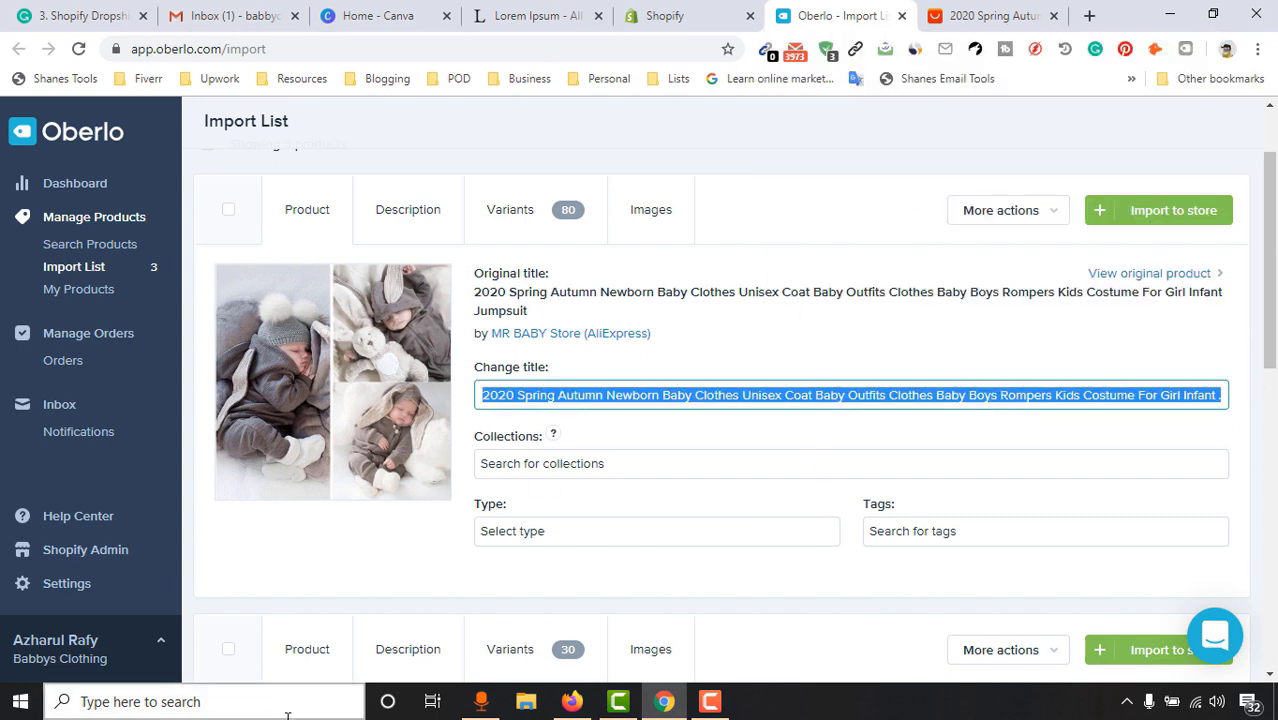
{"action": "left_click", "coordinate": [286, 712]}
{"action": "type", "text": "note"}
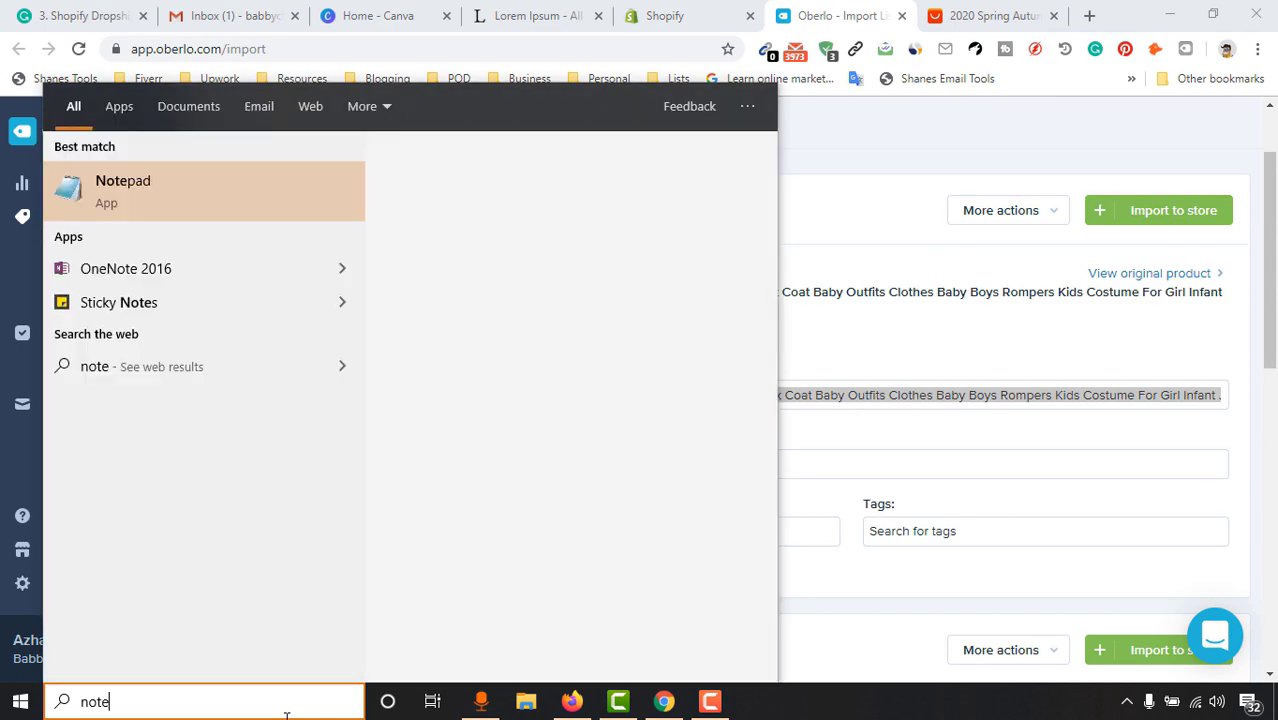
{"action": "left_click", "coordinate": [176, 203]}
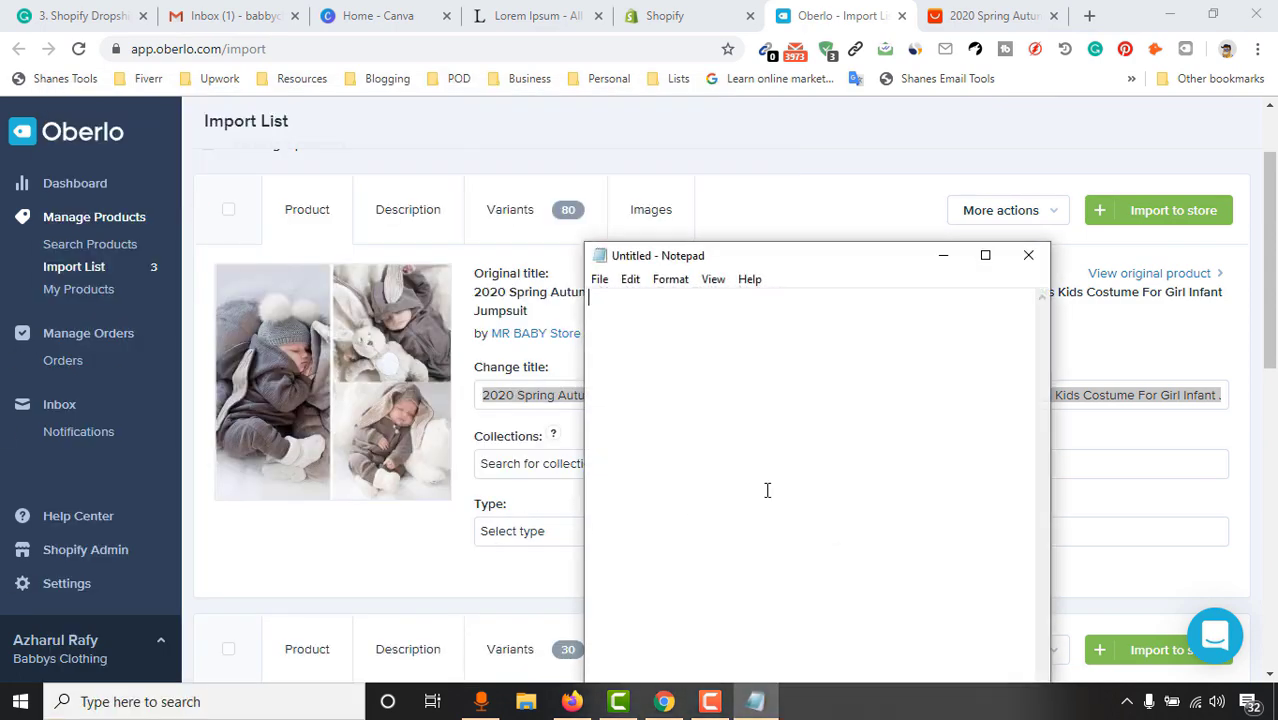
{"action": "key", "text": "ctrl+v"}
{"action": "left_click_drag", "start_coordinate": [781, 270], "coordinate": [829, 271]}
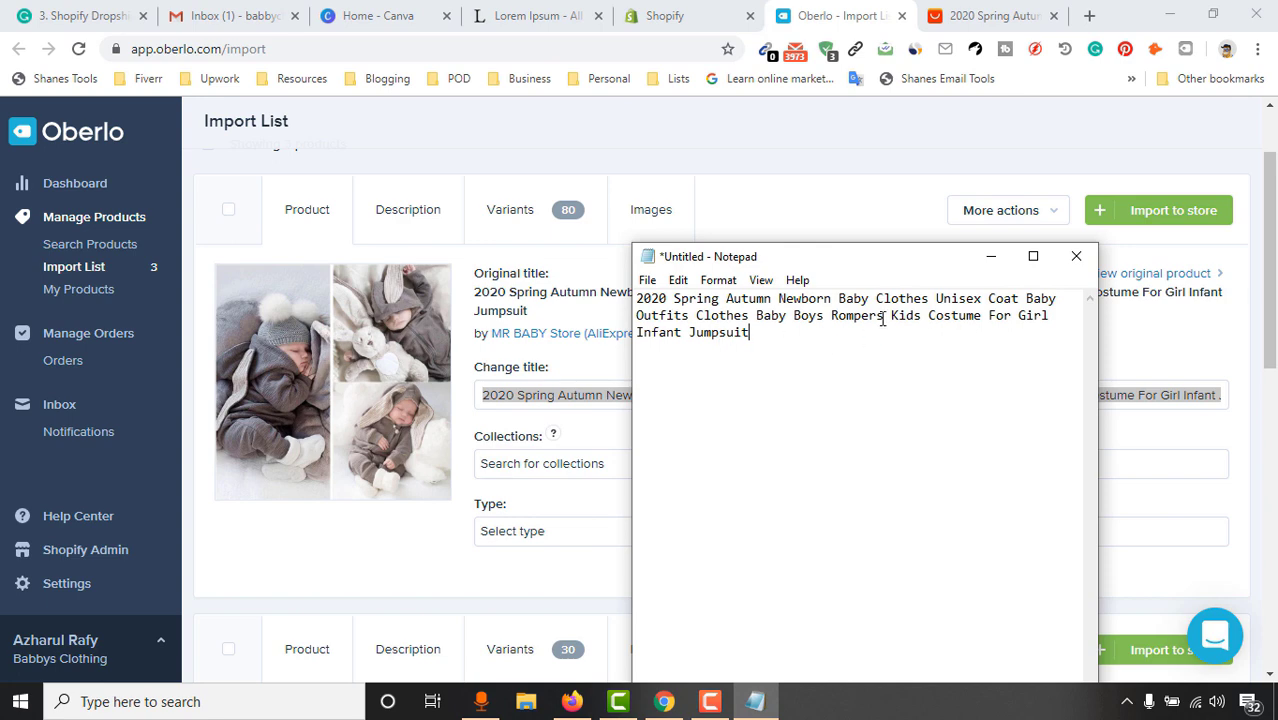
Write a shortened line 'Coat for Newborn Baby' below the original title
{"action": "left_click_drag", "start_coordinate": [807, 298], "coordinate": [1033, 292]}
{"action": "left_click", "coordinate": [803, 418]}
{"action": "key", "text": "Return"}
{"action": "key", "text": "ctrl+v"}
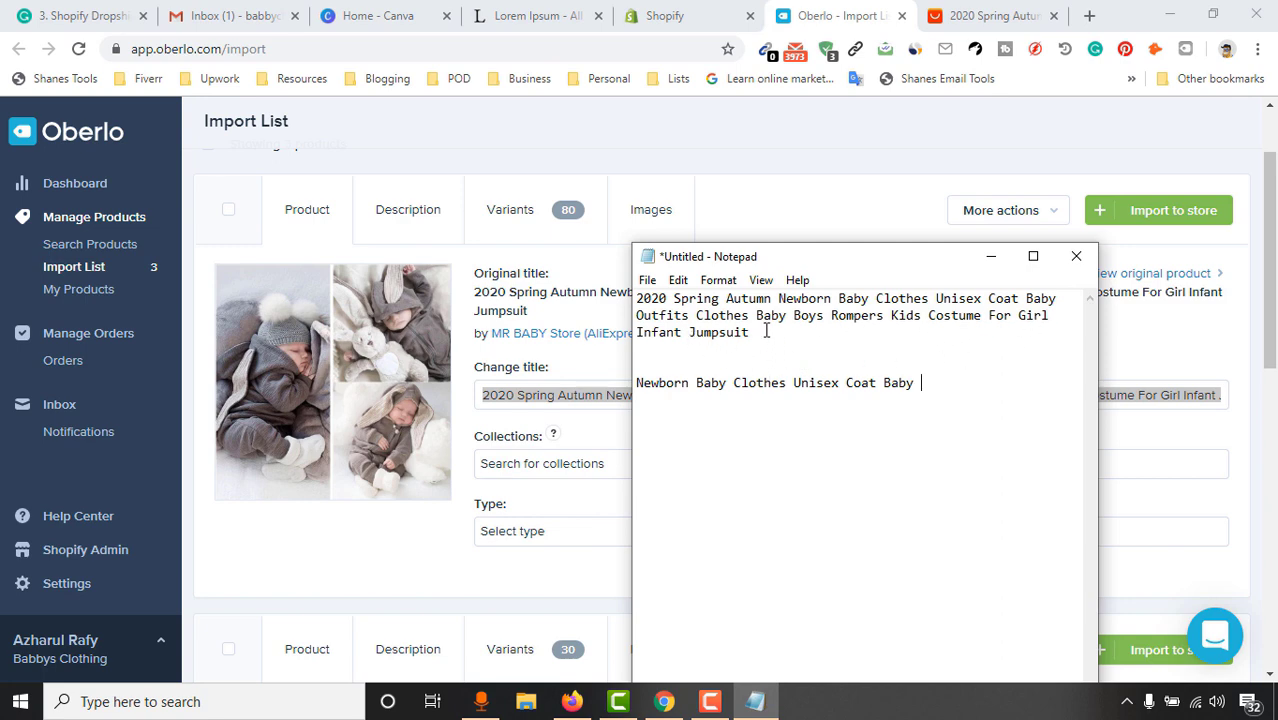
{"action": "key", "text": "ctrl+shift+Left"}
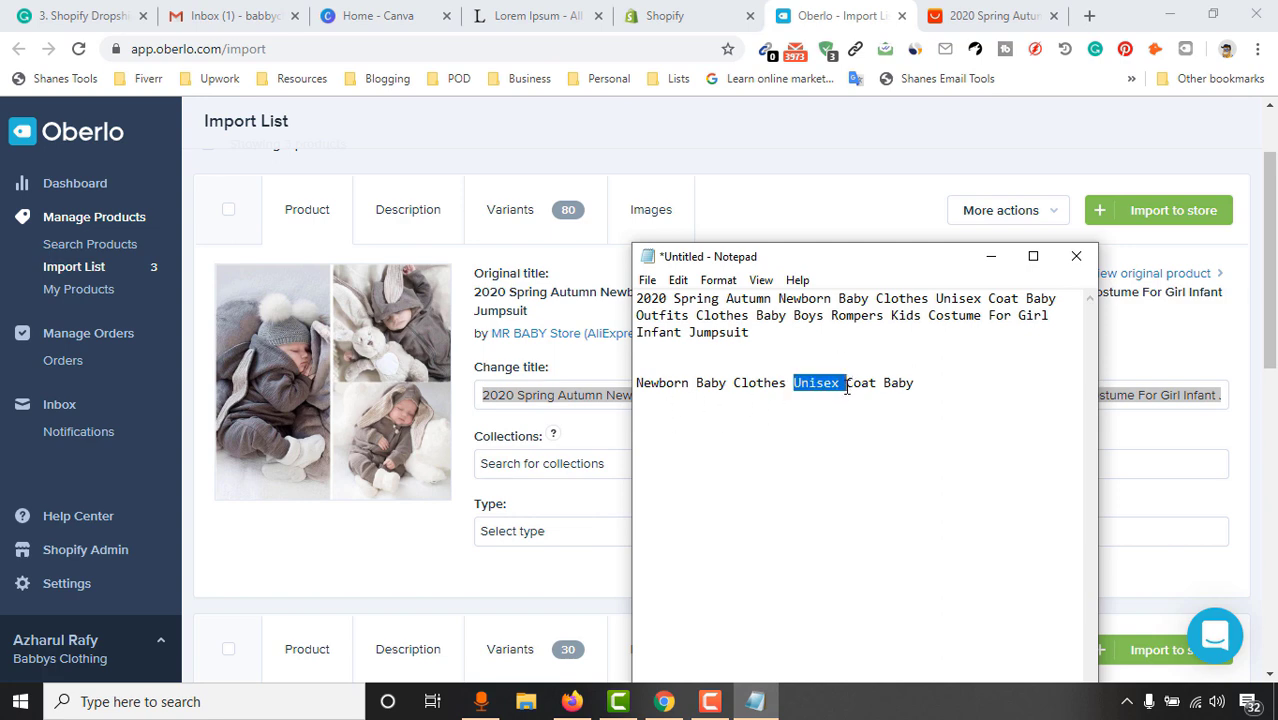
{"action": "key", "text": "ctrl+shift+Right"}
{"action": "key", "text": "ctrl+shift+Right"}
{"action": "key", "text": "Delete"}
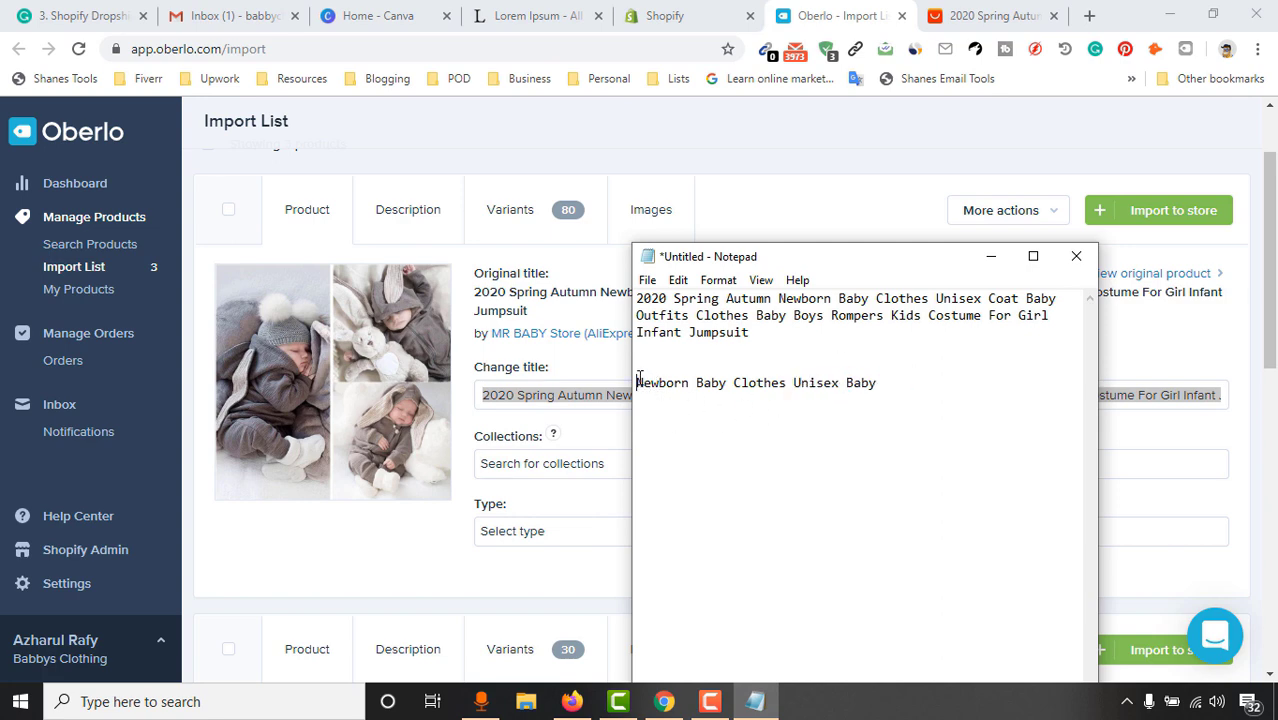
{"action": "type", "text": "Coat for"}
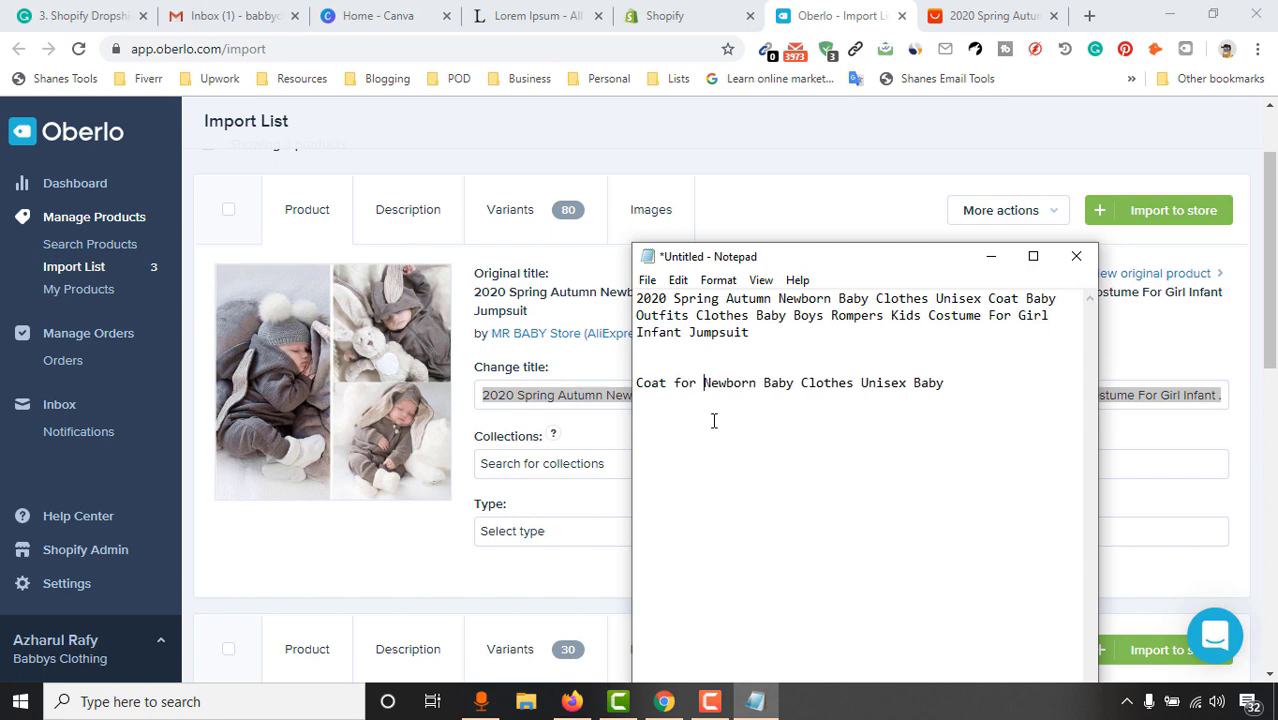
{"action": "left_click_drag", "start_coordinate": [819, 380], "coordinate": [964, 374]}
{"action": "key", "text": "BackSpace"}
{"action": "key", "text": "BackSpace"}
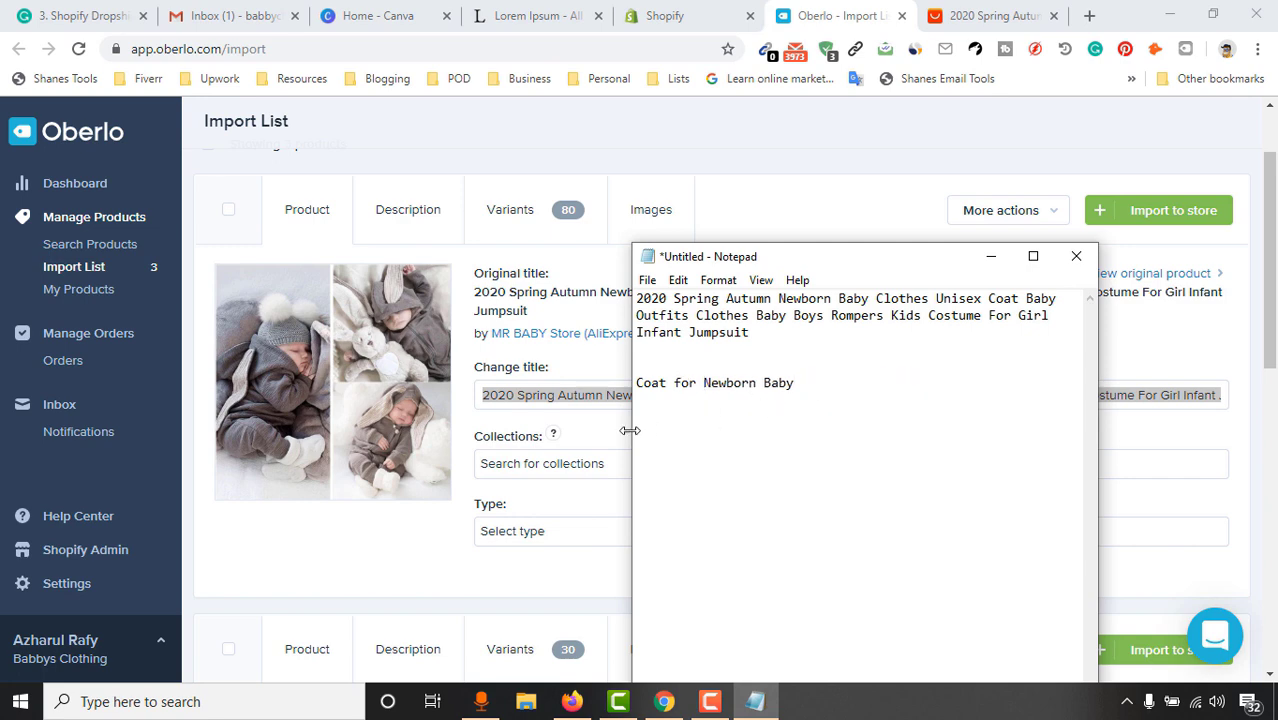
Copy 'Coat for Newborn Baby' and minimise Notepad
{"action": "left_click_drag", "start_coordinate": [651, 382], "coordinate": [794, 383]}
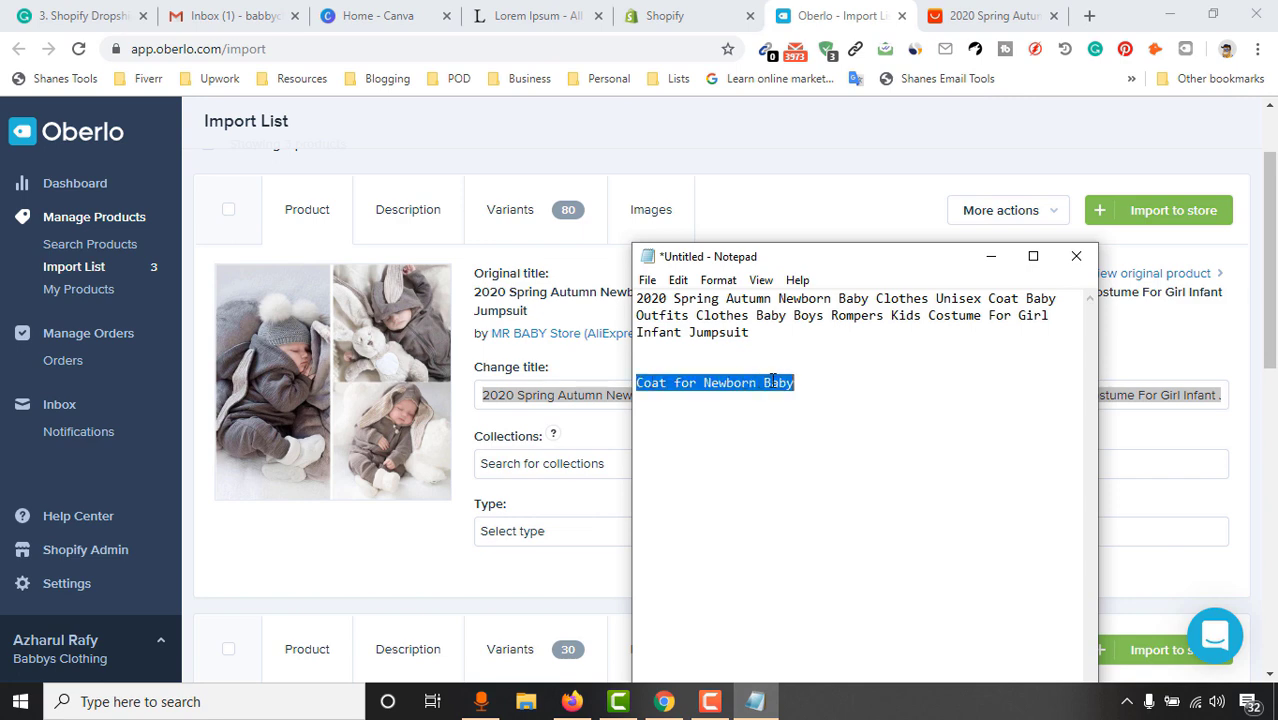
{"action": "right_click", "coordinate": [772, 381]}
{"action": "left_click", "coordinate": [817, 440]}
{"action": "left_click", "coordinate": [991, 256]}
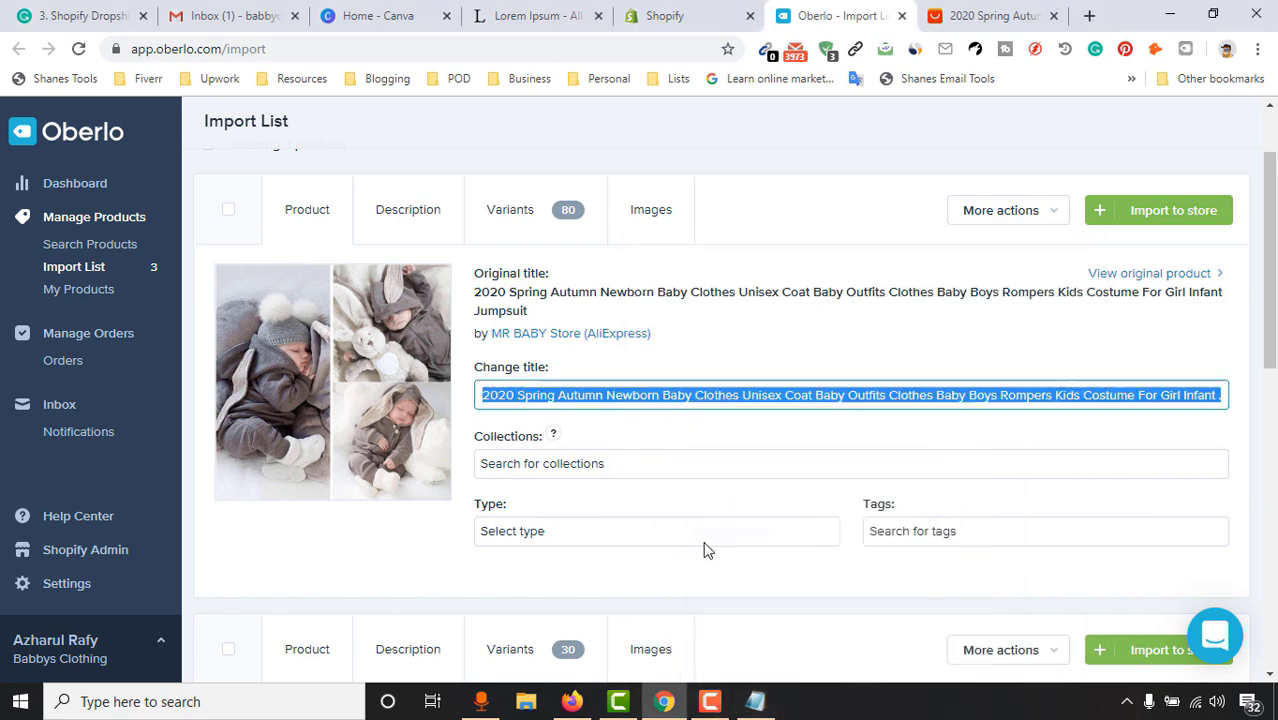
Paste the shortened title and prefix it to read 'Cute Coat for Newborn Baby'
{"action": "left_click", "coordinate": [581, 399]}
{"action": "key", "text": "ctrl+a"}
{"action": "key", "text": "ctrl+v"}
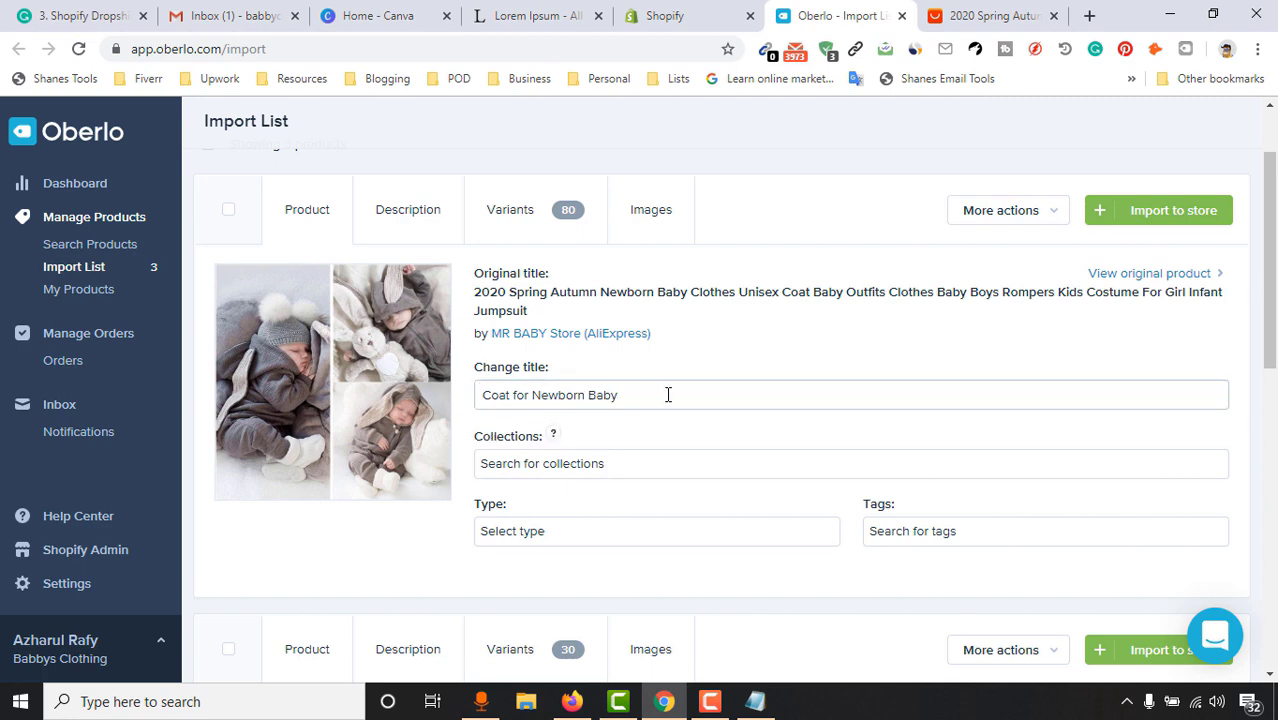
{"action": "left_click", "coordinate": [483, 395]}
{"action": "type", "text": "Bute"}
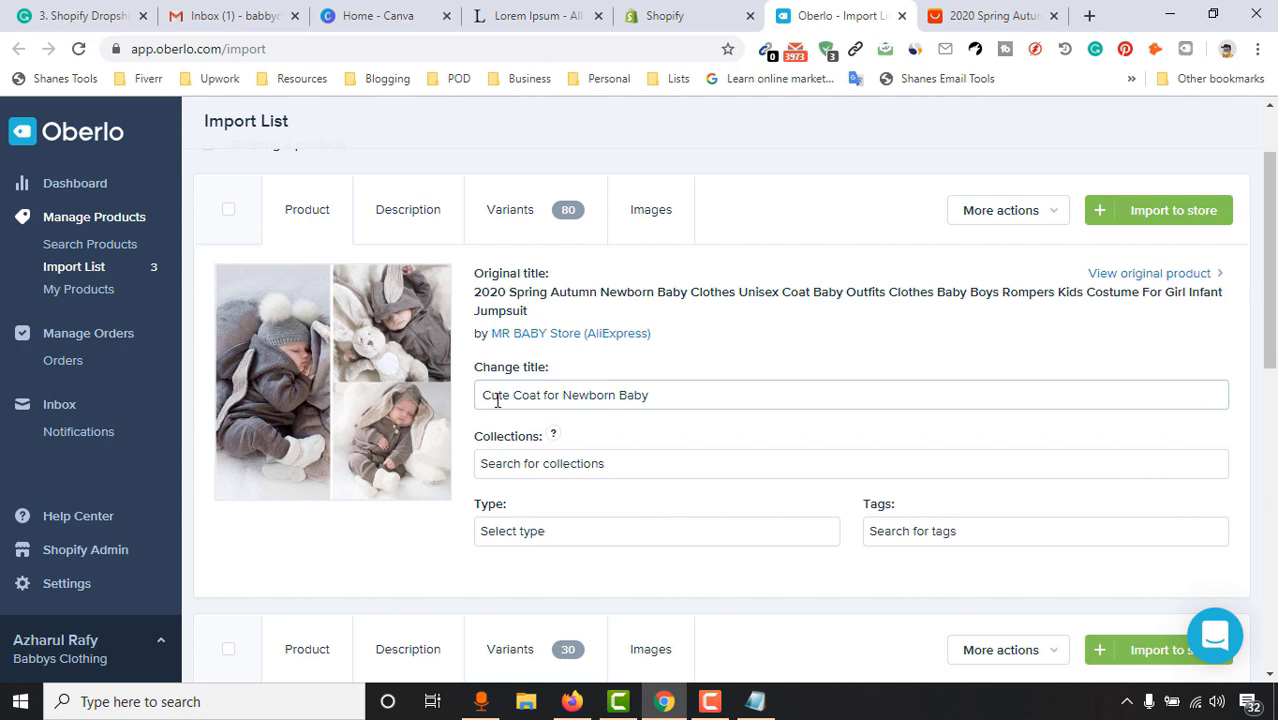
Put the coat in the Home page collection with new product type 'clothing'
{"action": "scroll", "coordinate": [1000, 356], "scroll_direction": "down", "scroll_amount": 1}
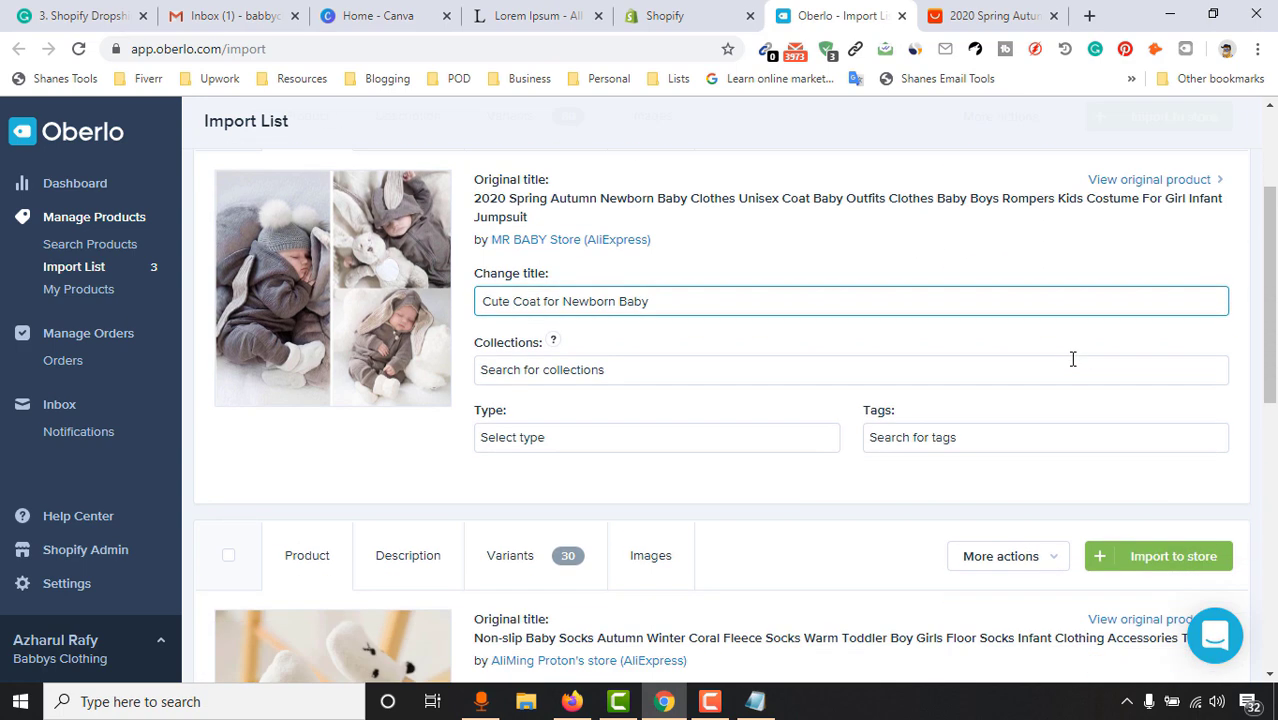
{"action": "left_click", "coordinate": [566, 369]}
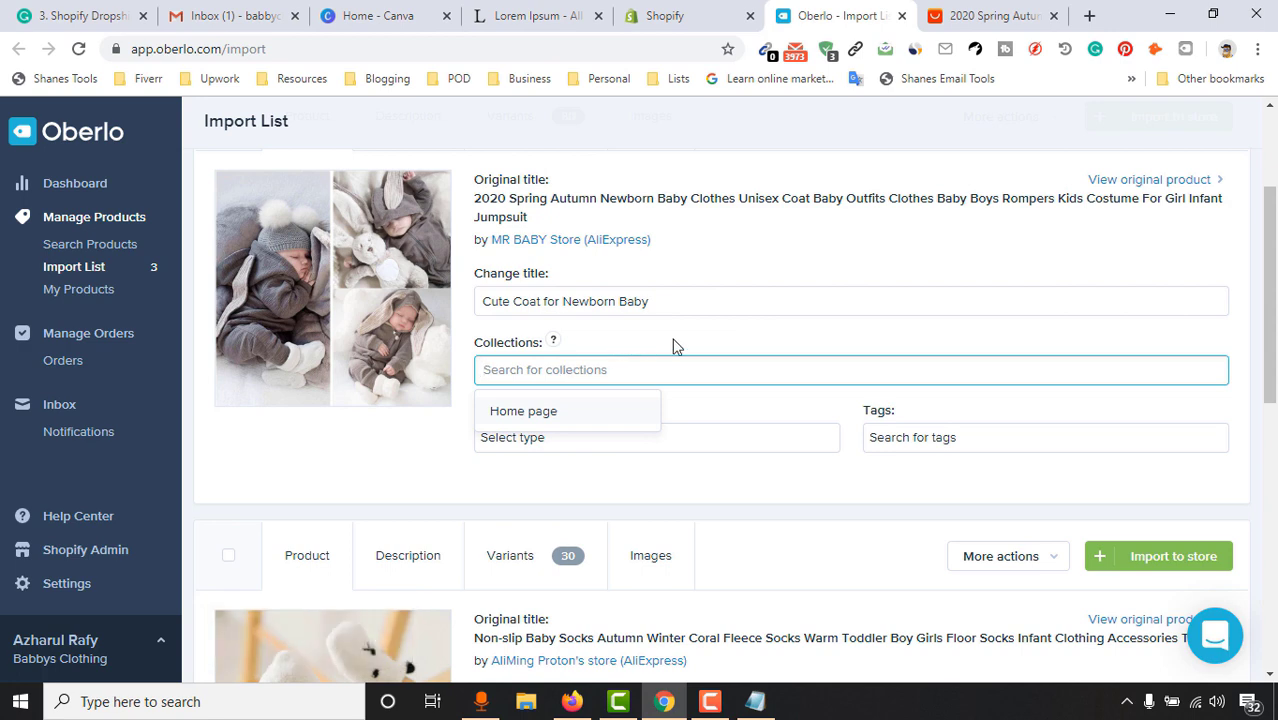
{"action": "left_click", "coordinate": [533, 418]}
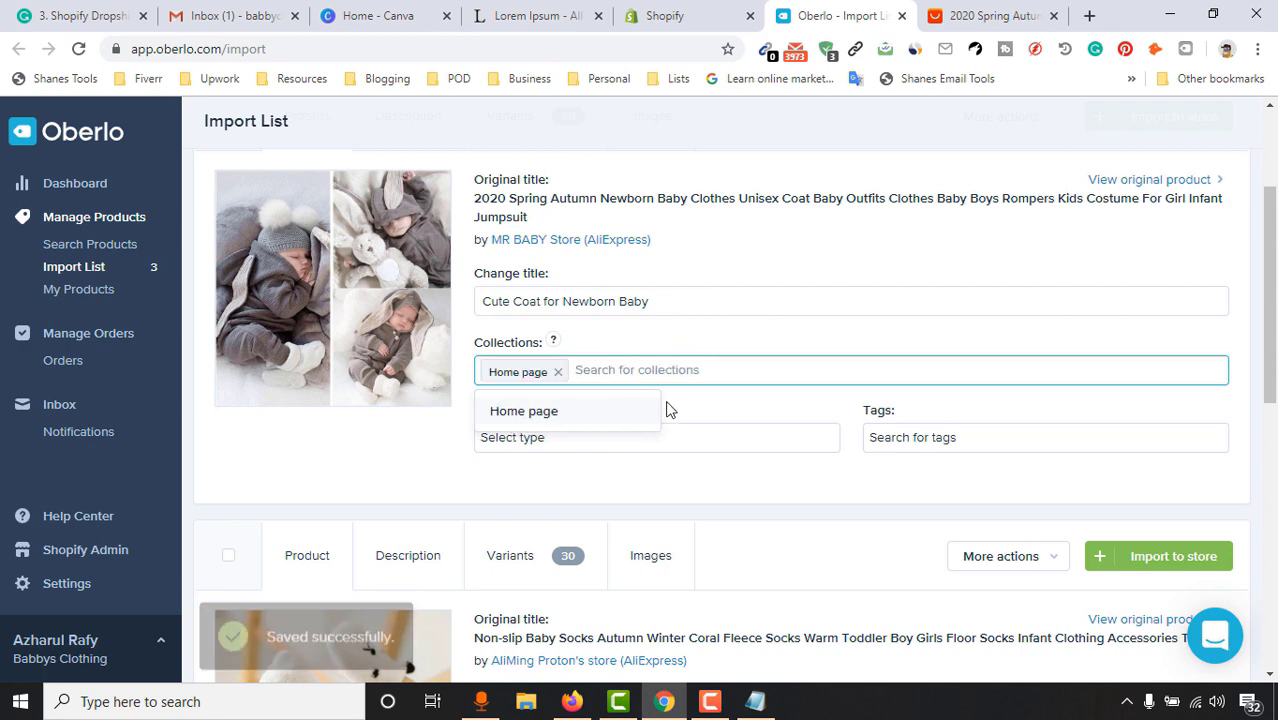
{"action": "left_click", "coordinate": [395, 495]}
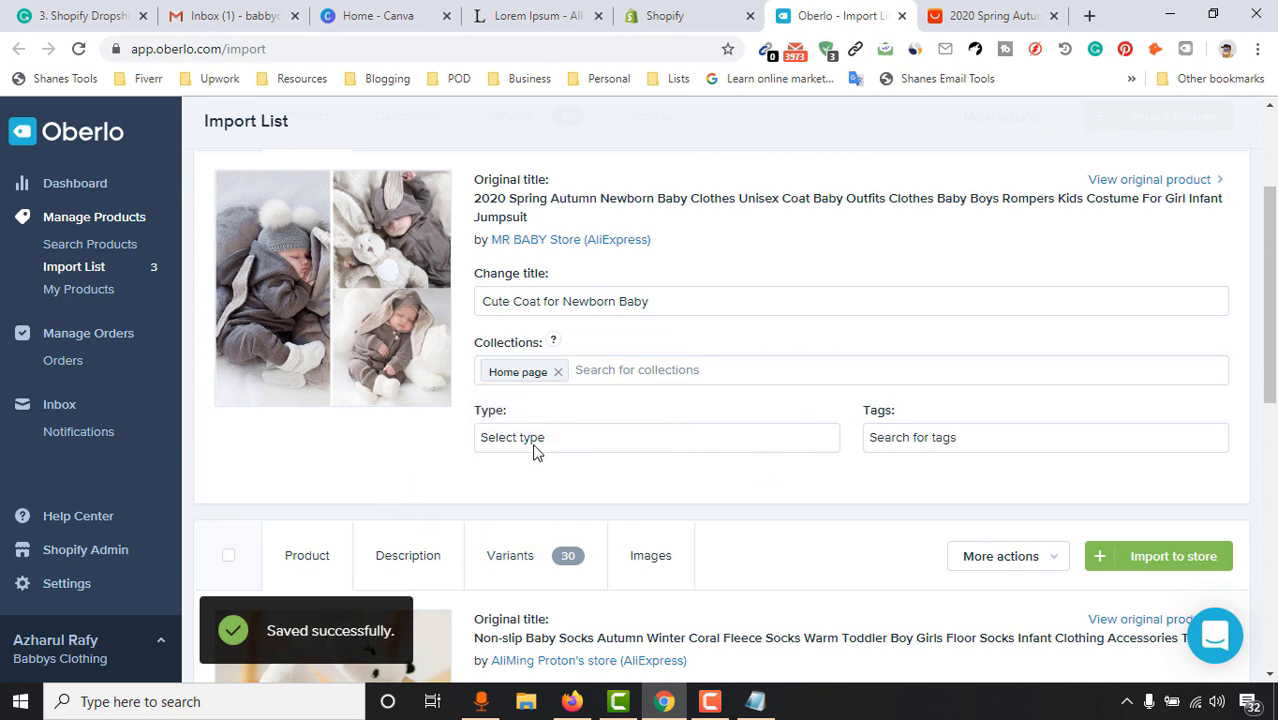
{"action": "left_click", "coordinate": [561, 439]}
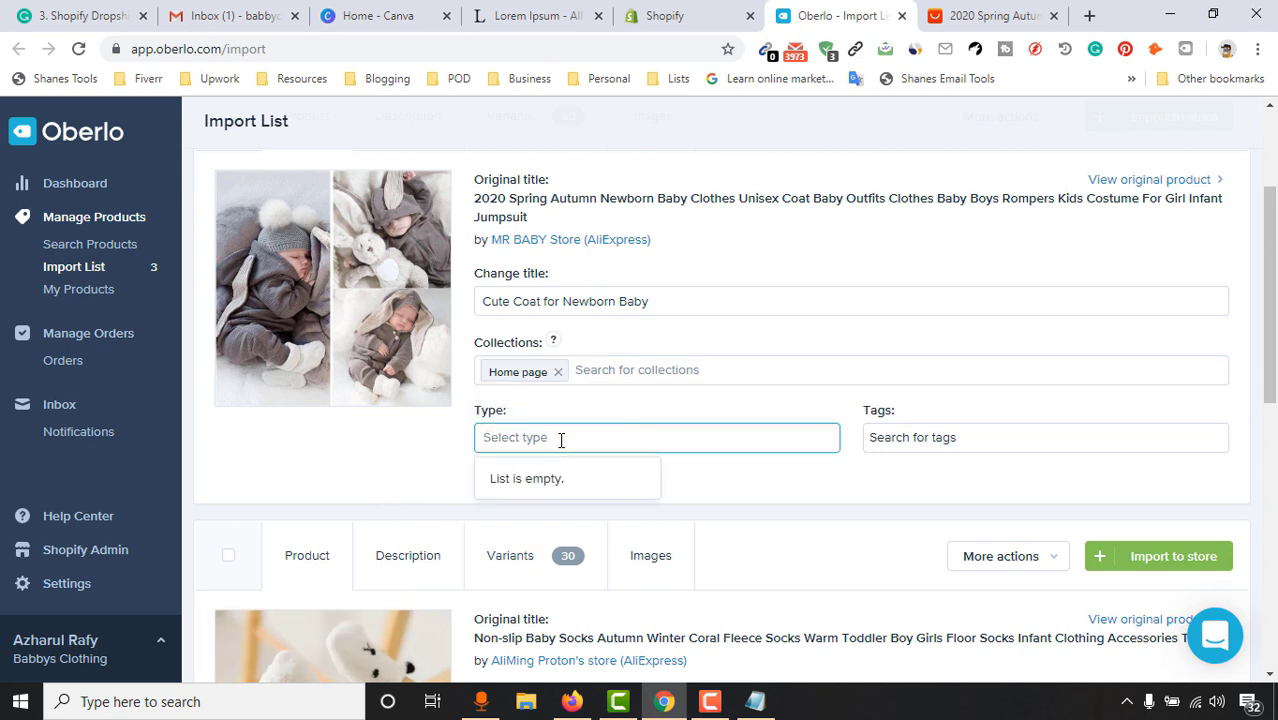
{"action": "type", "text": "clothin"}
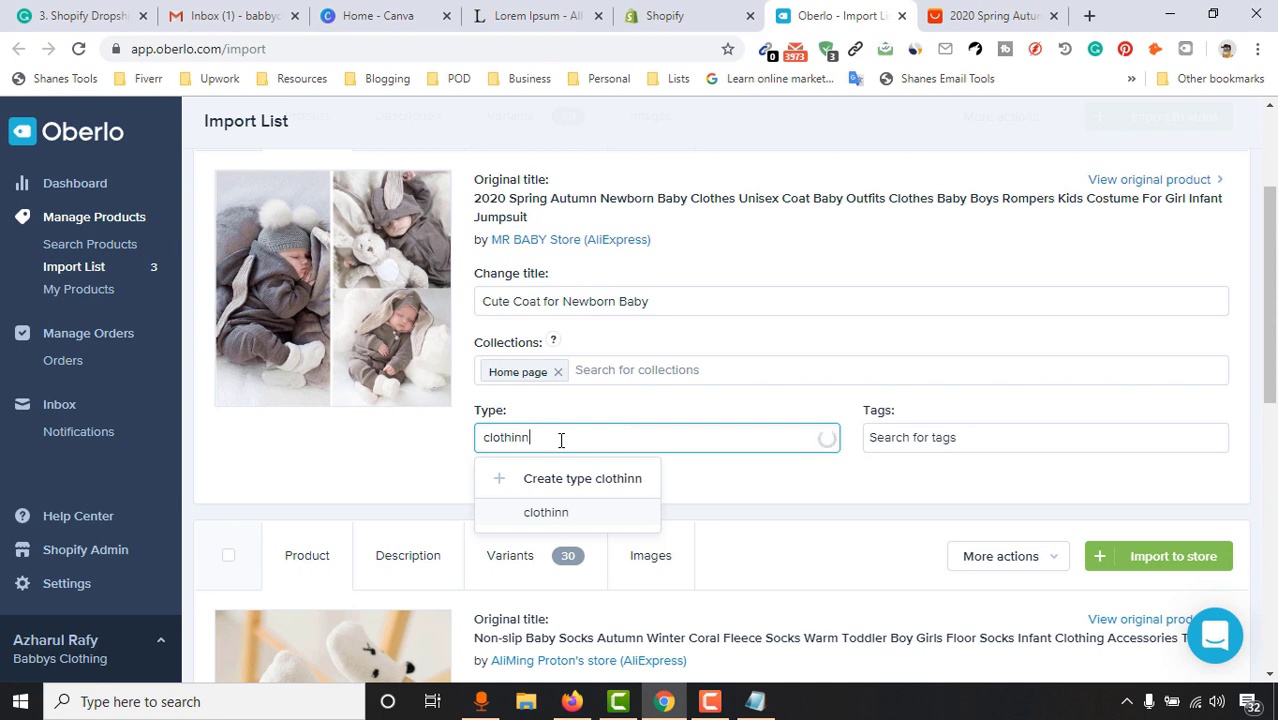
{"action": "type", "text": "g"}
{"action": "left_click", "coordinate": [638, 476]}
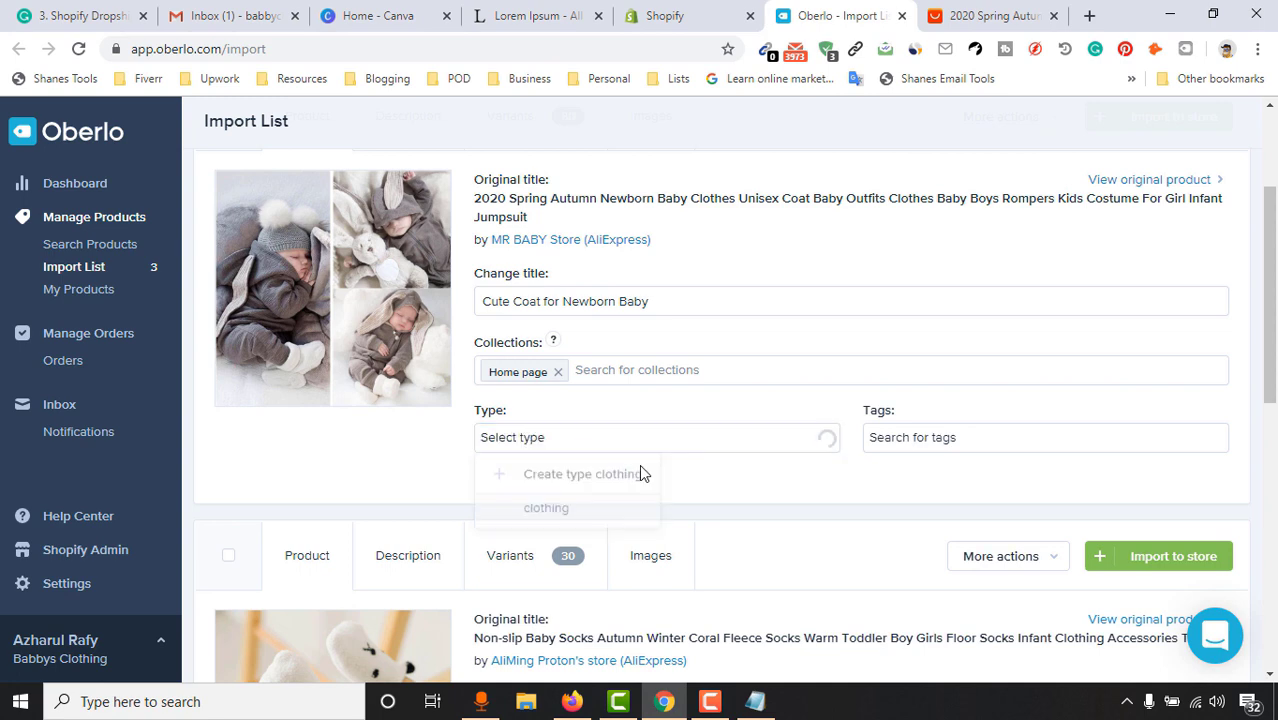
Tag the coat 'coat' and 'clothing', then return to the Shopify admin
{"action": "left_click", "coordinate": [918, 441]}
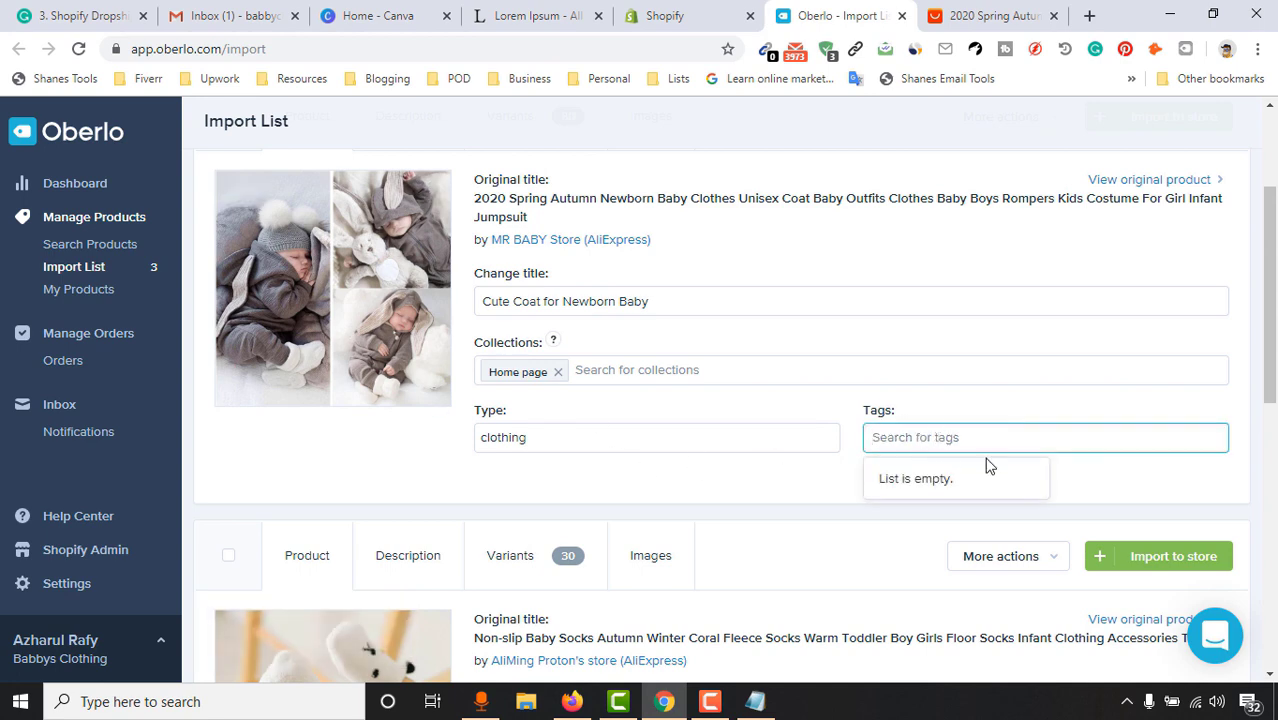
{"action": "type", "text": "coat"}
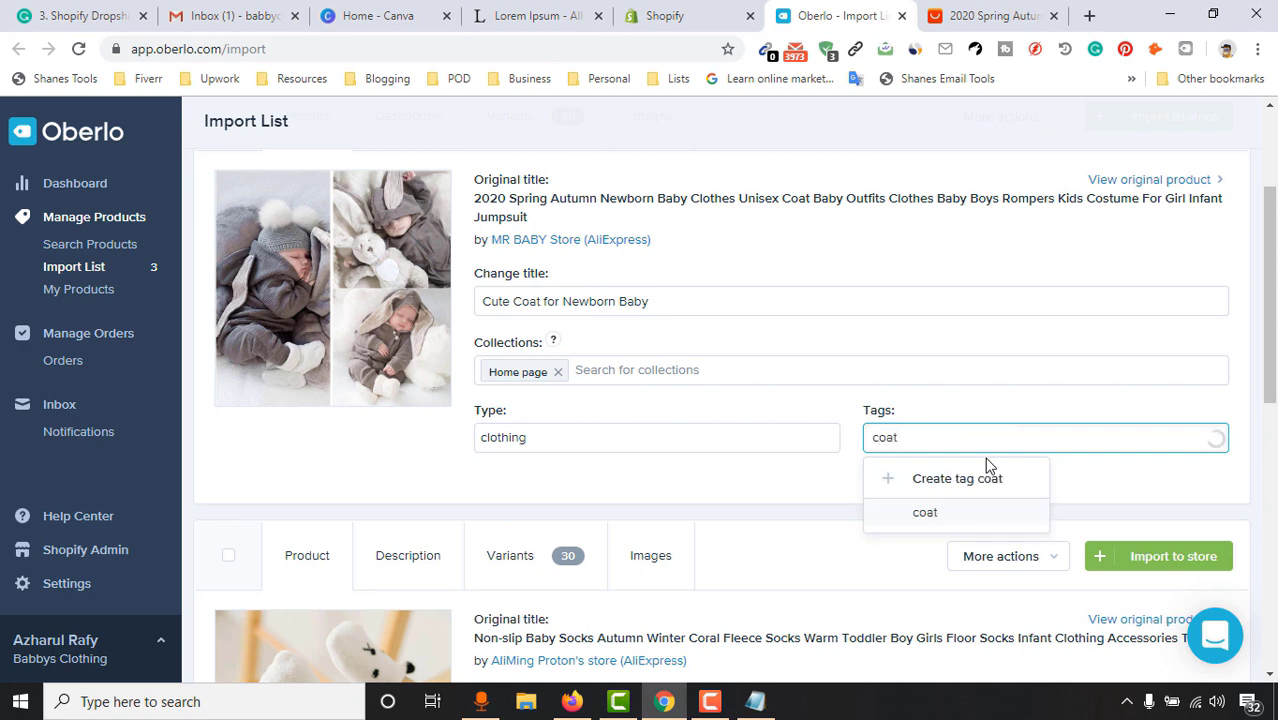
{"action": "left_click", "coordinate": [984, 479]}
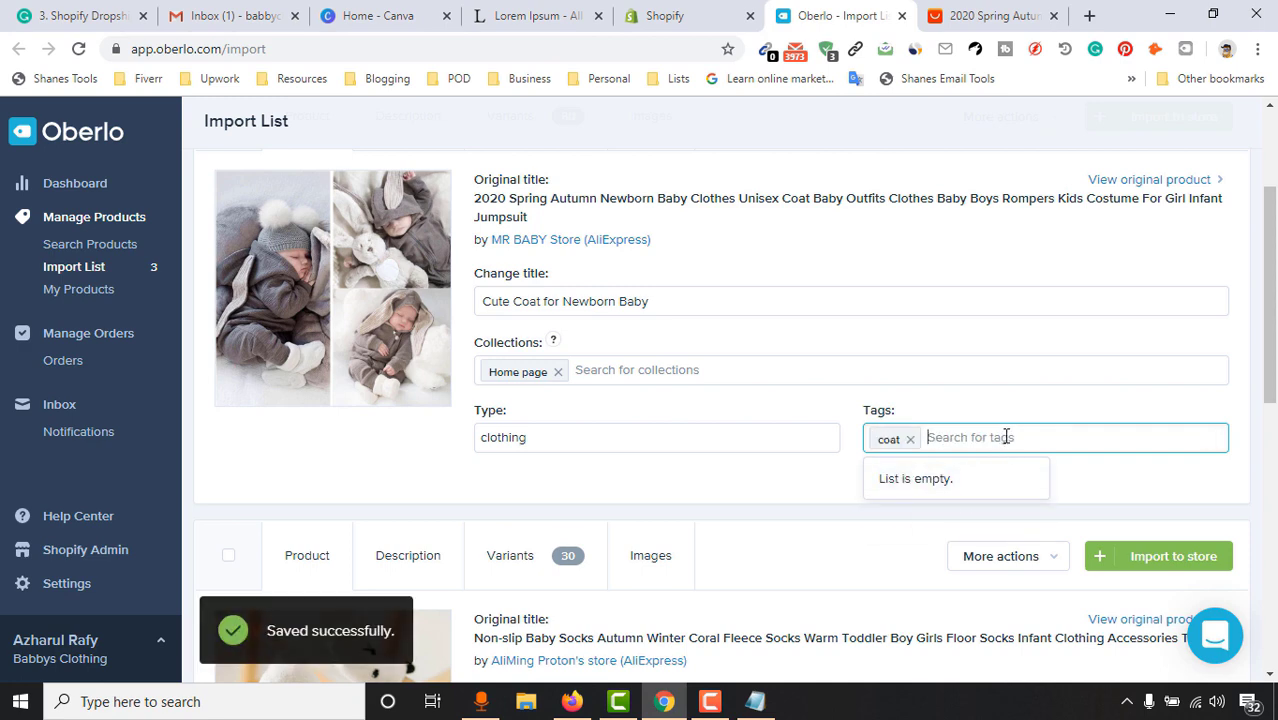
{"action": "type", "text": "clothing"}
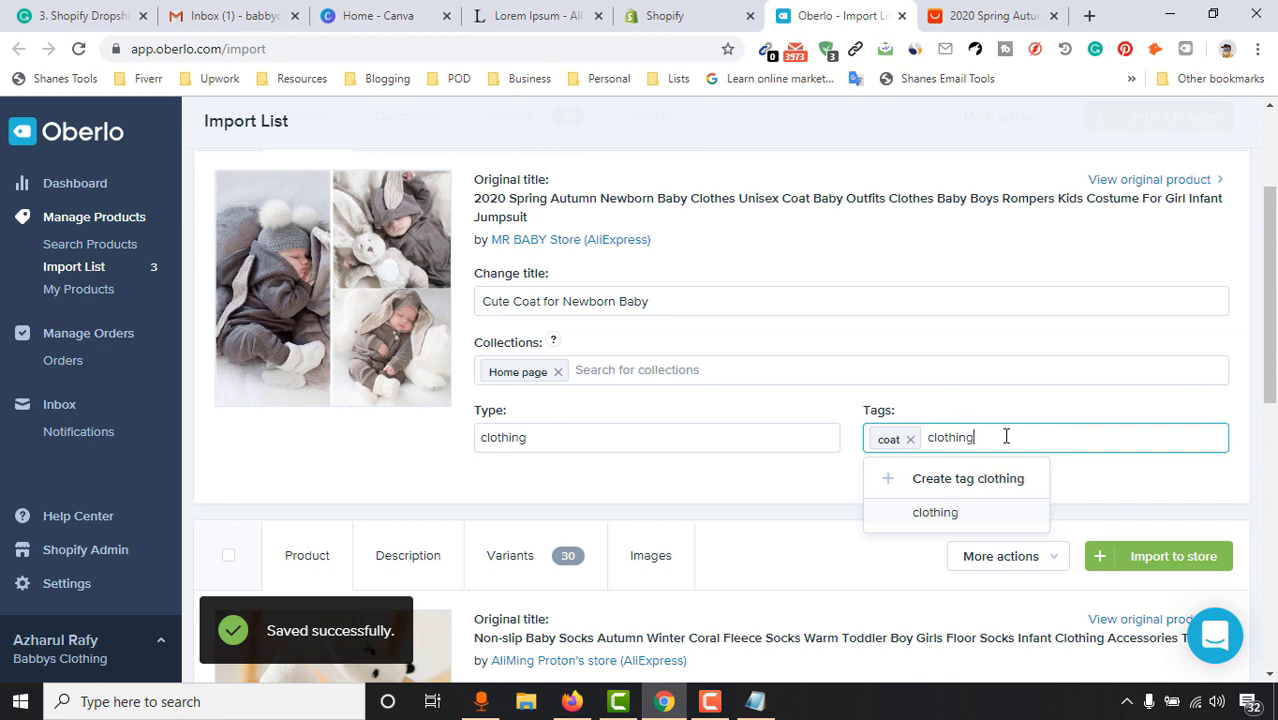
{"action": "left_click", "coordinate": [972, 508]}
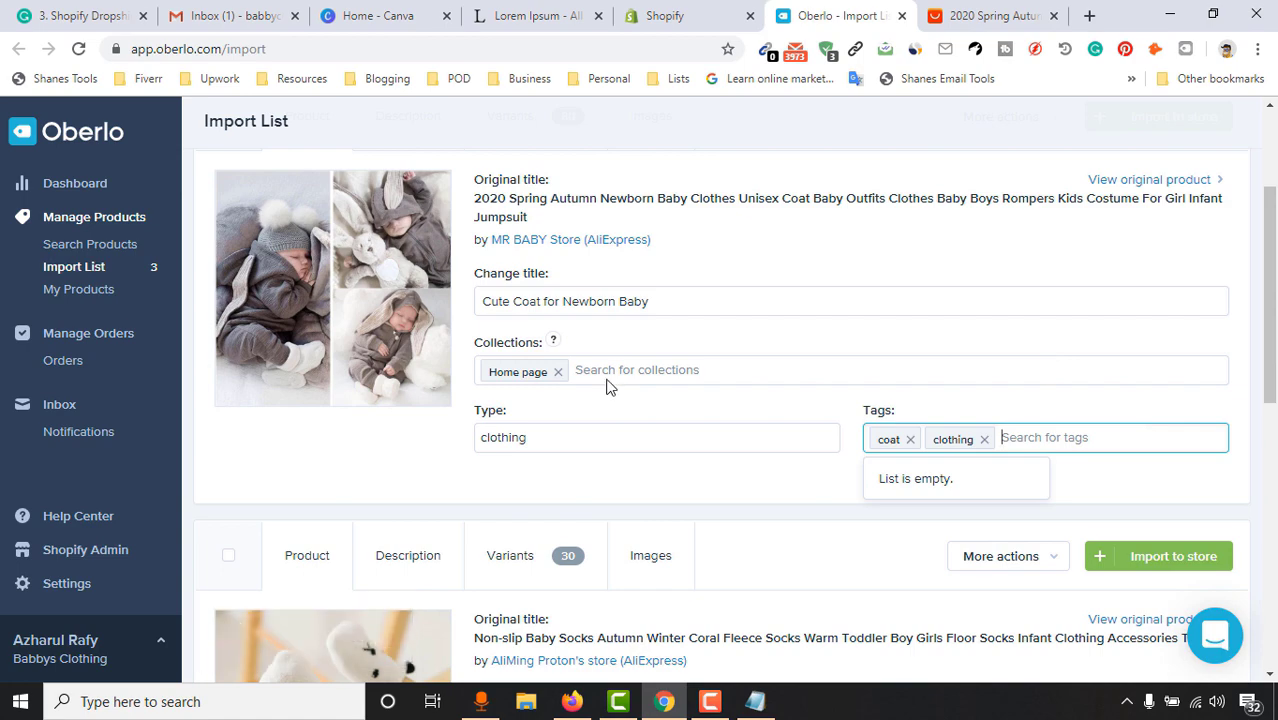
{"action": "left_click", "coordinate": [563, 10]}
{"action": "left_click", "coordinate": [700, 12]}
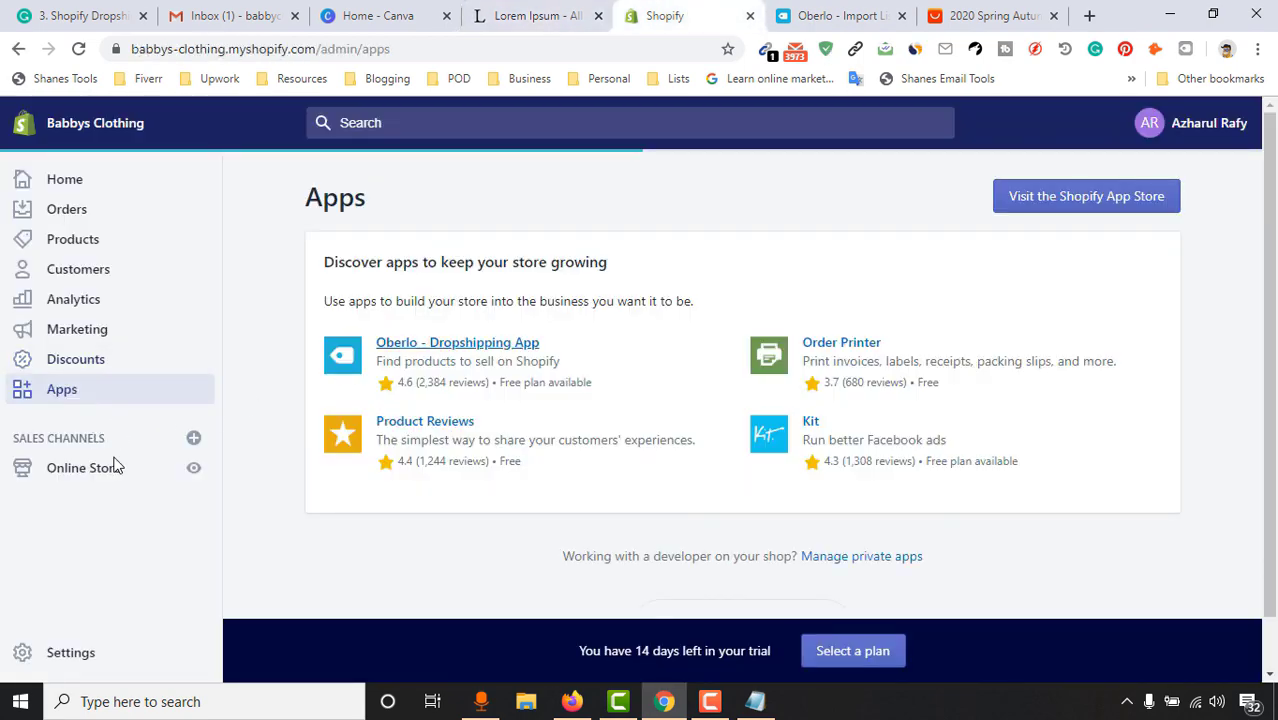
Open the live Babbys Clothing storefront in a new tab, scroll through it, then return to Oberlo
{"action": "scroll", "coordinate": [140, 560], "scroll_direction": "down", "scroll_amount": 1}
{"action": "left_click", "coordinate": [194, 468]}
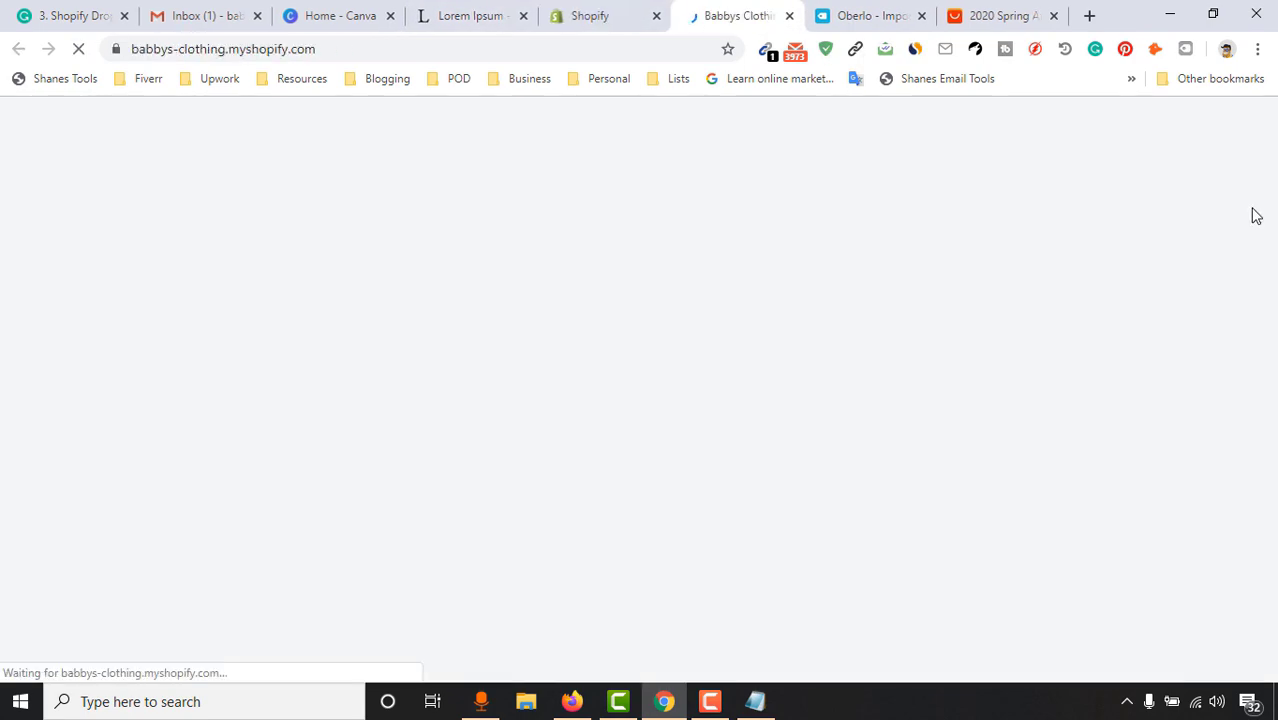
{"action": "scroll", "coordinate": [1272, 180], "scroll_direction": "down", "scroll_amount": 15}
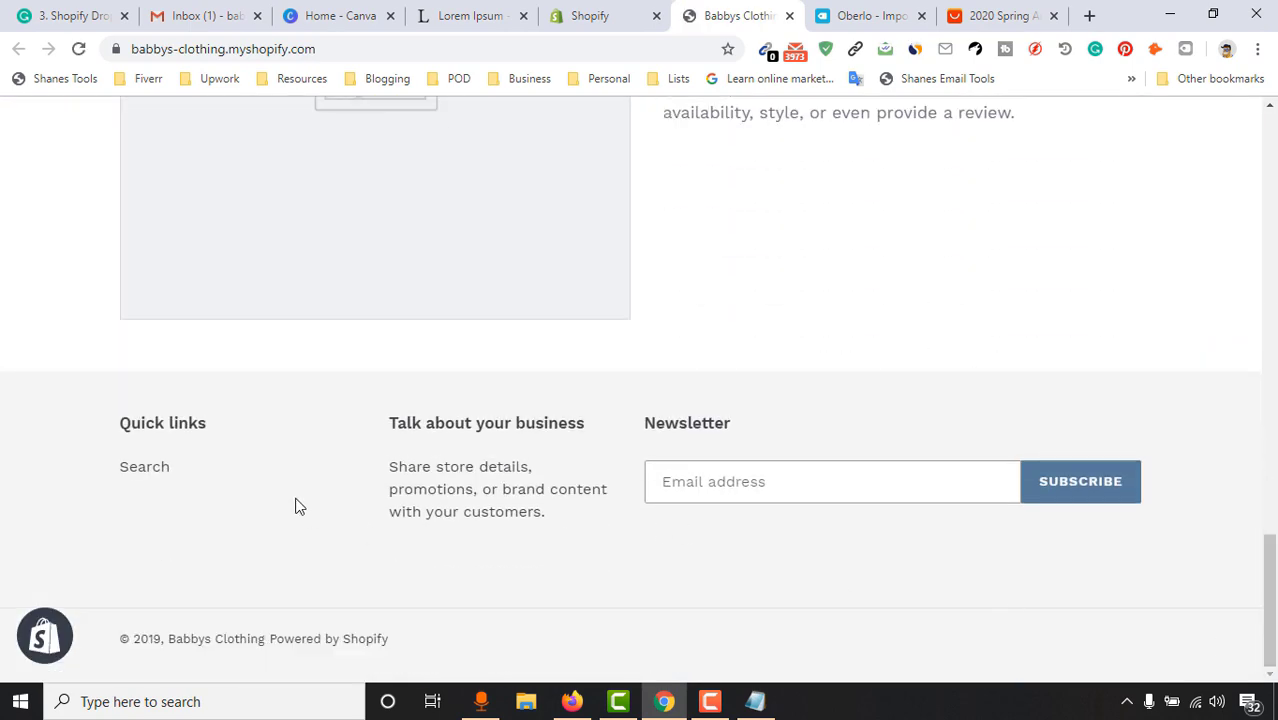
{"action": "left_click_drag", "start_coordinate": [1269, 600], "coordinate": [1269, 175]}
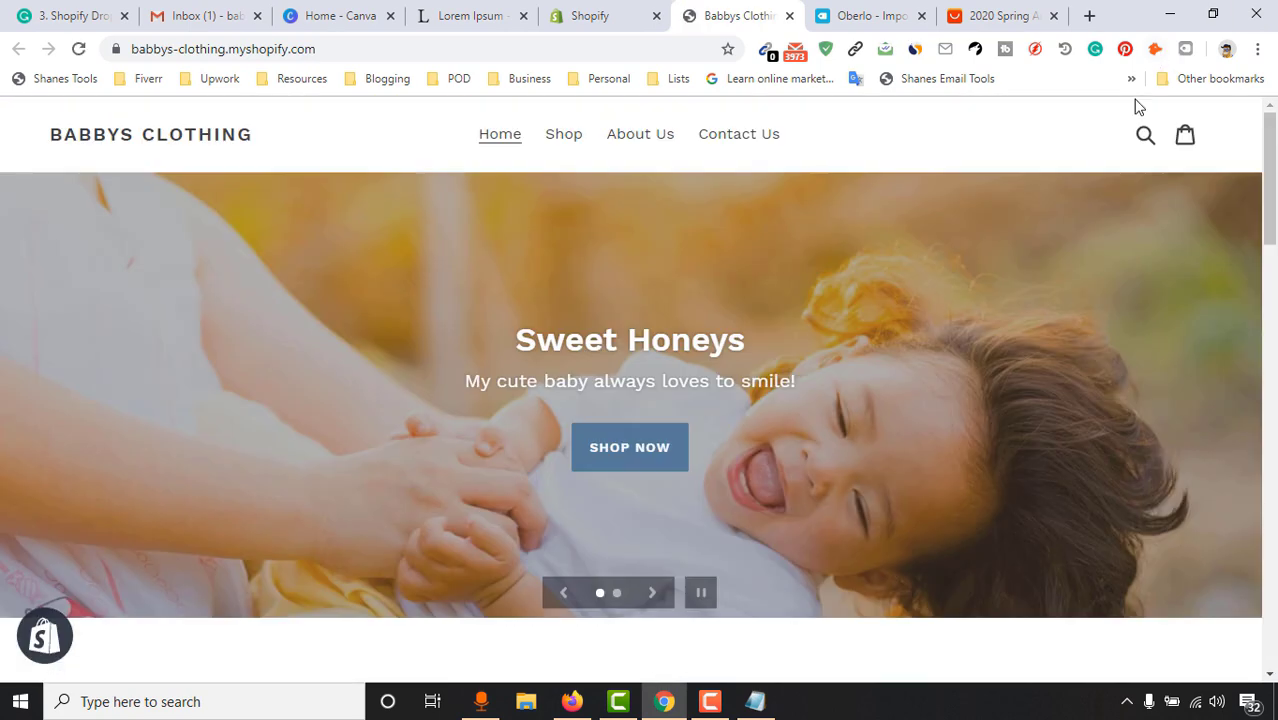
{"action": "scroll", "coordinate": [626, 385], "scroll_direction": "down", "scroll_amount": 5}
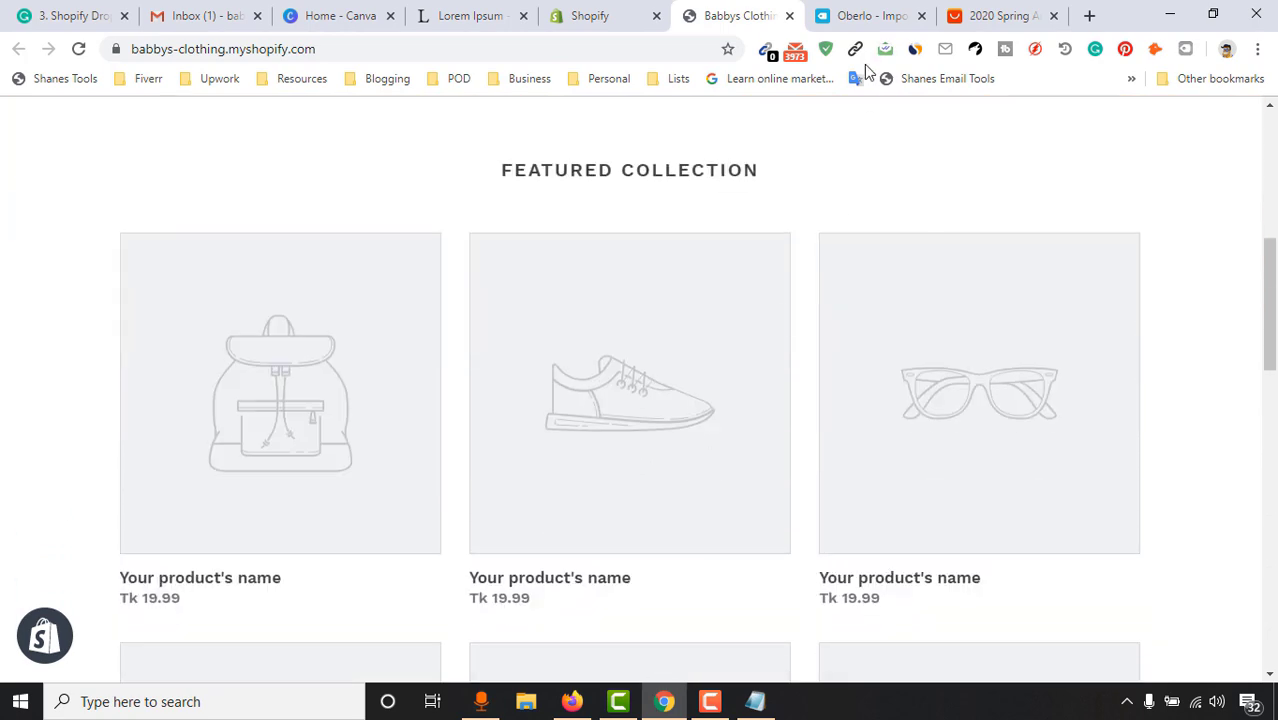
{"action": "scroll", "coordinate": [864, 120], "scroll_direction": "up", "scroll_amount": 4}
{"action": "left_click", "coordinate": [903, 14]}
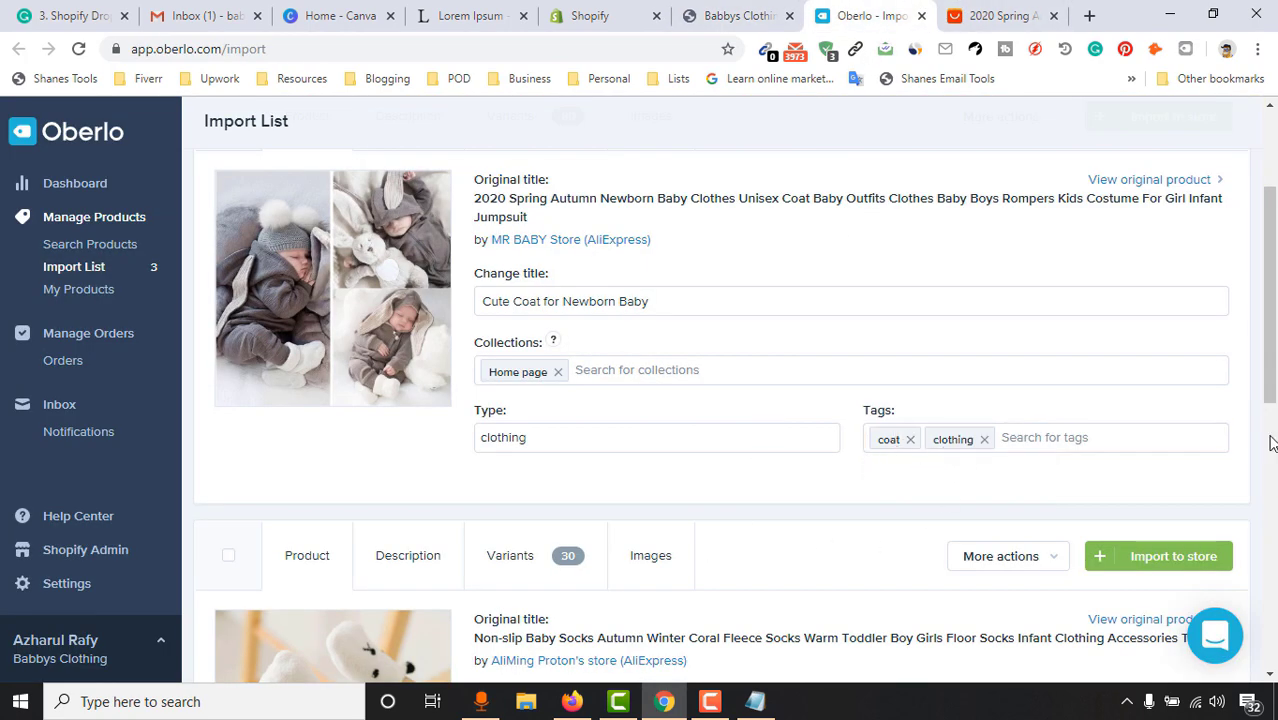
Bring up the coat's LZH spec description, then switch to the Lorem Ipsum tab
{"action": "scroll", "coordinate": [1267, 437], "scroll_direction": "up", "scroll_amount": 2}
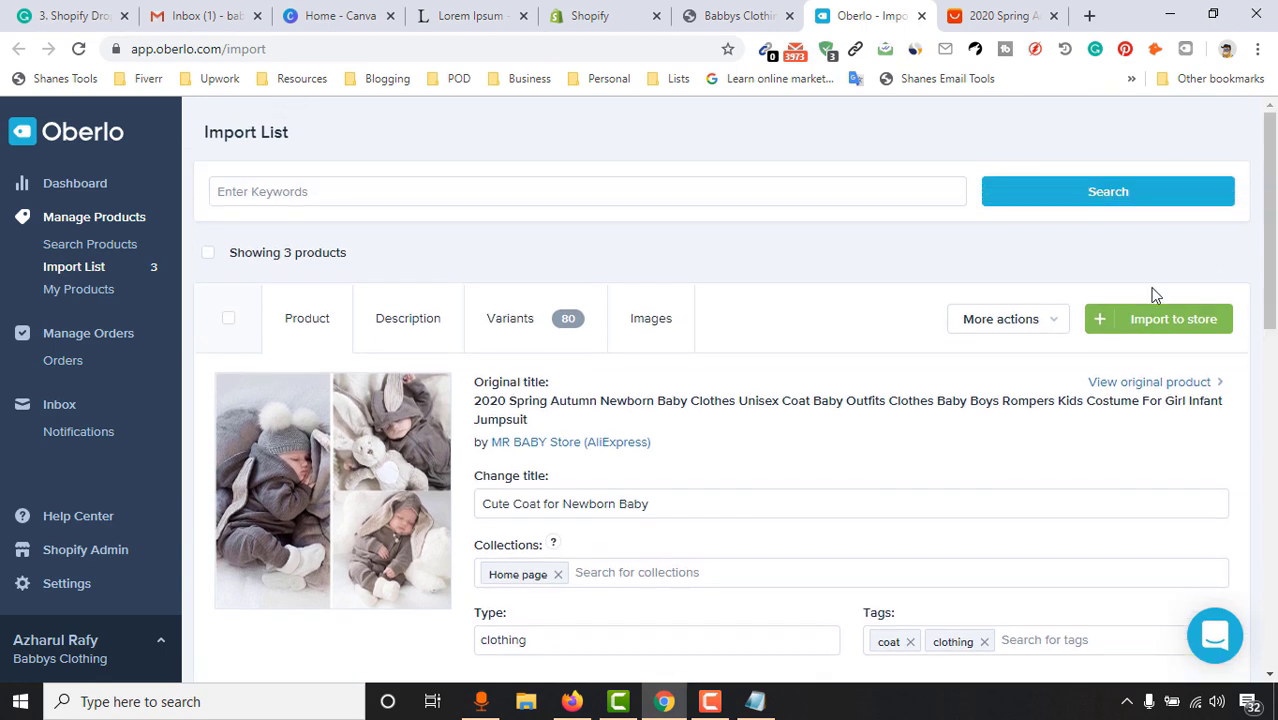
{"action": "scroll", "coordinate": [440, 335], "scroll_direction": "down", "scroll_amount": 2}
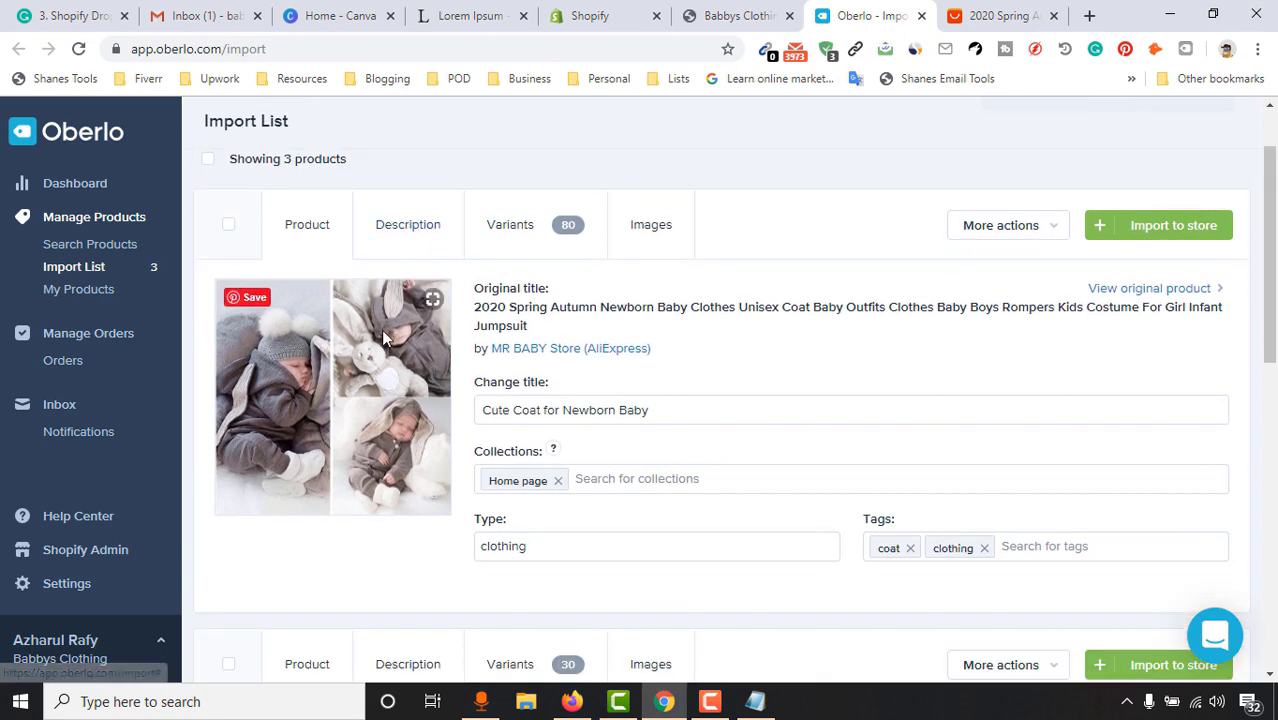
{"action": "left_click", "coordinate": [403, 235]}
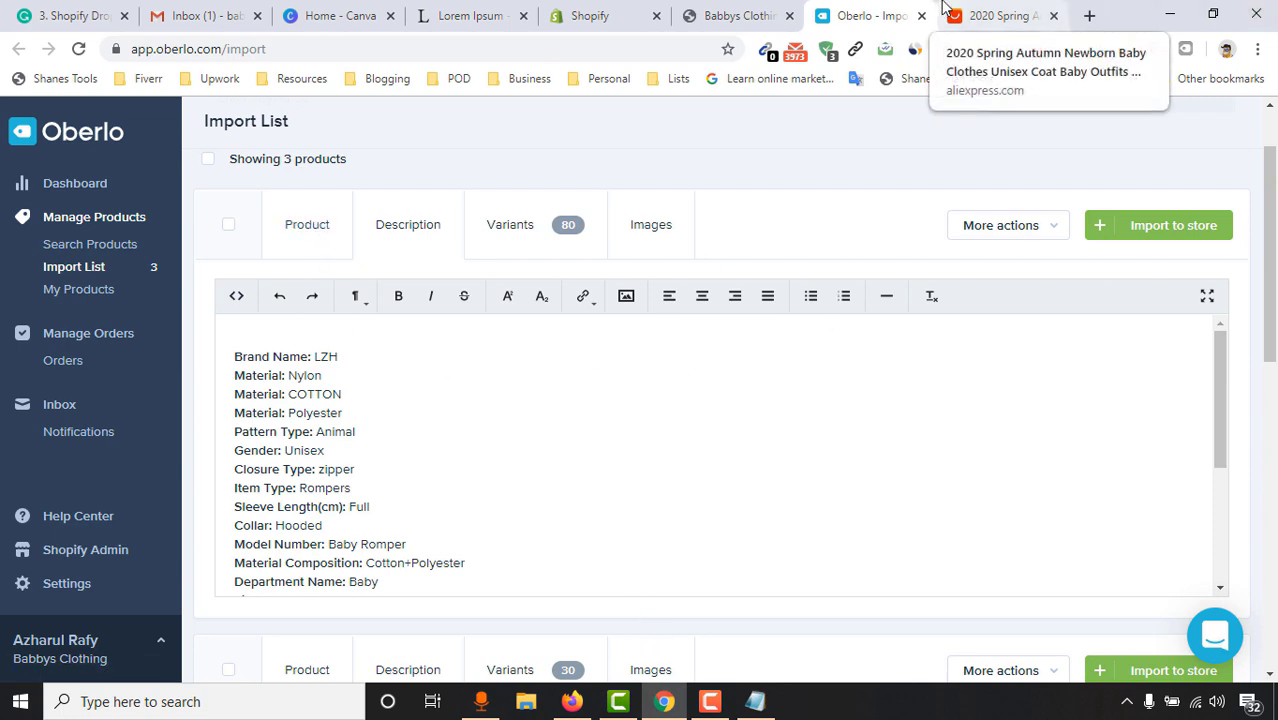
{"action": "key", "text": "ctrl+4"}
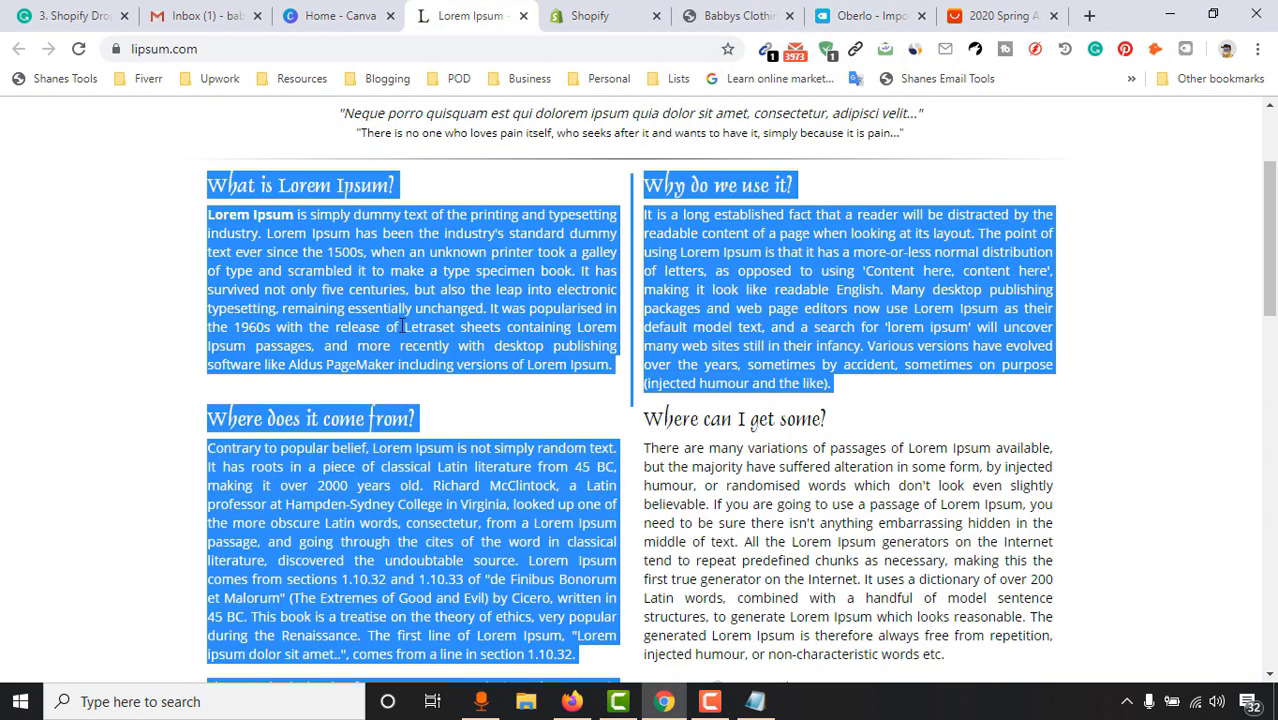
Copy the first Lorem Ipsum paragraph from lipsum.com
{"action": "left_click", "coordinate": [268, 307]}
{"action": "left_click_drag", "start_coordinate": [208, 214], "coordinate": [605, 363]}
{"action": "right_click", "coordinate": [576, 322]}
{"action": "left_click", "coordinate": [598, 332]}
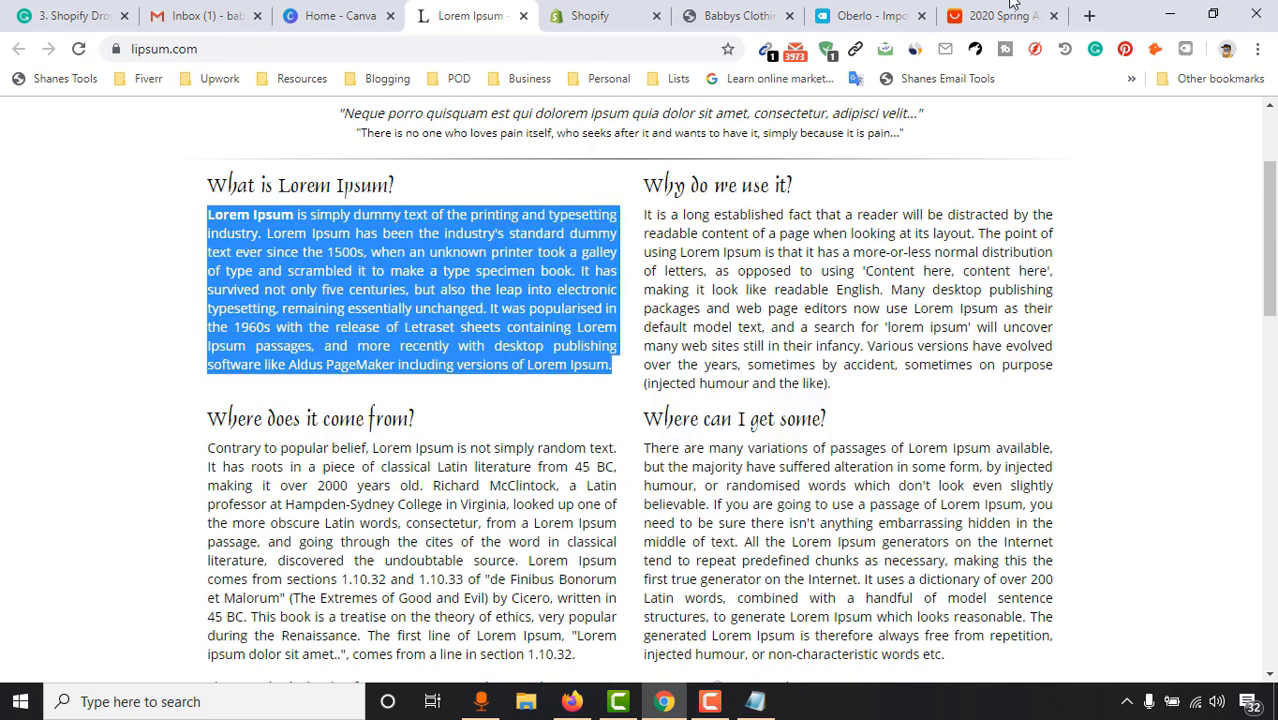
Paste the paragraph on a new line above Brand Name in the coat's Oberlo description
{"action": "key", "text": "ctrl+8"}
{"action": "key", "text": "ctrl+7"}
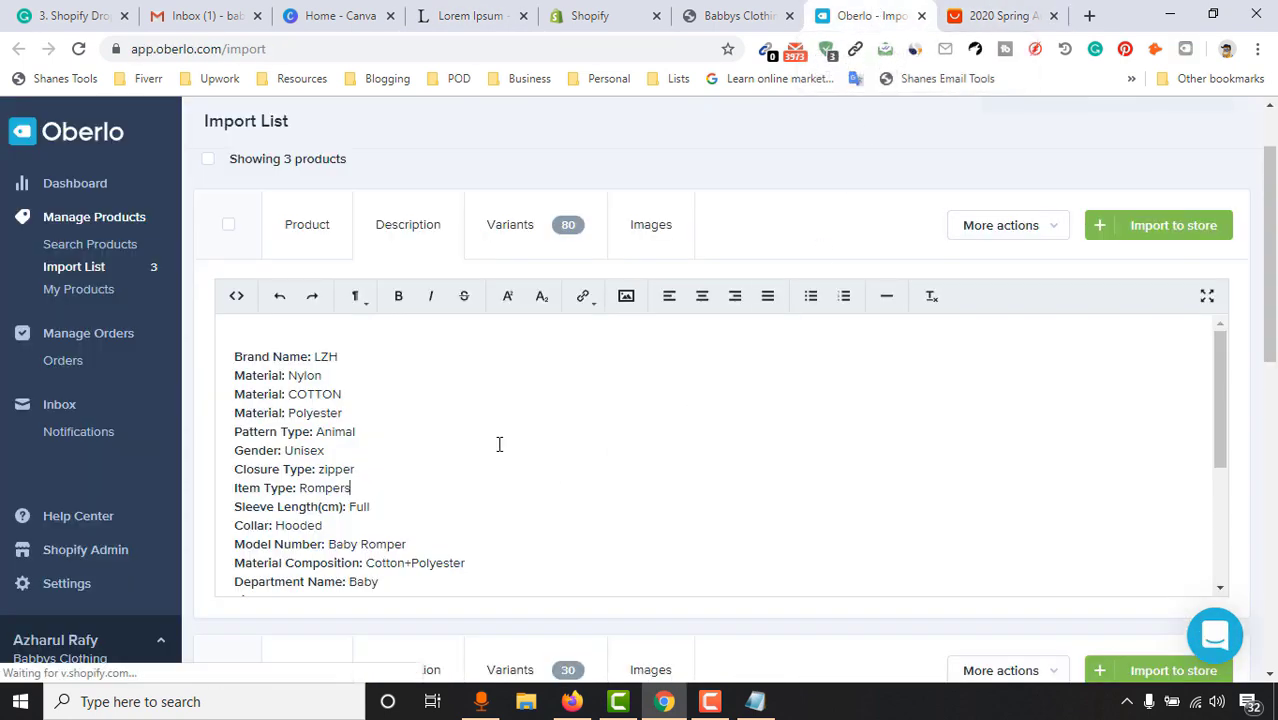
{"action": "left_click", "coordinate": [499, 443]}
{"action": "key", "text": "ctrl+a"}
{"action": "left_click", "coordinate": [242, 340]}
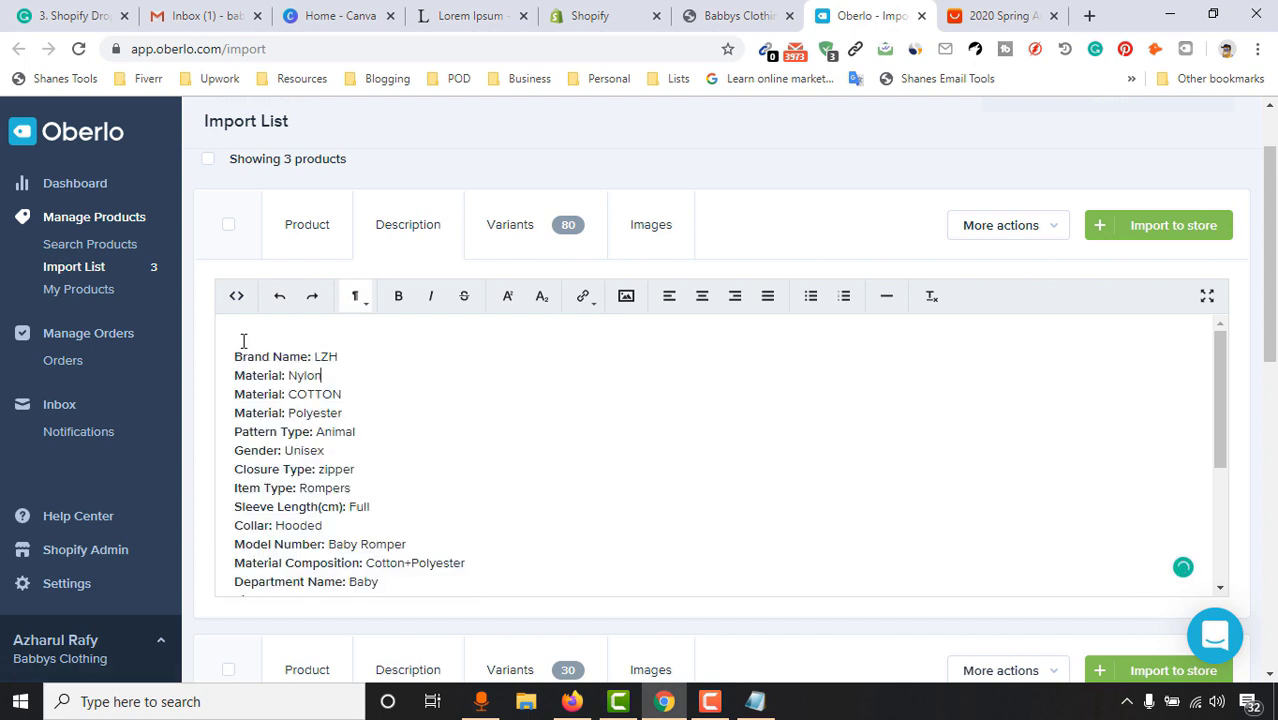
{"action": "key", "text": "Return"}
{"action": "left_click", "coordinate": [241, 340]}
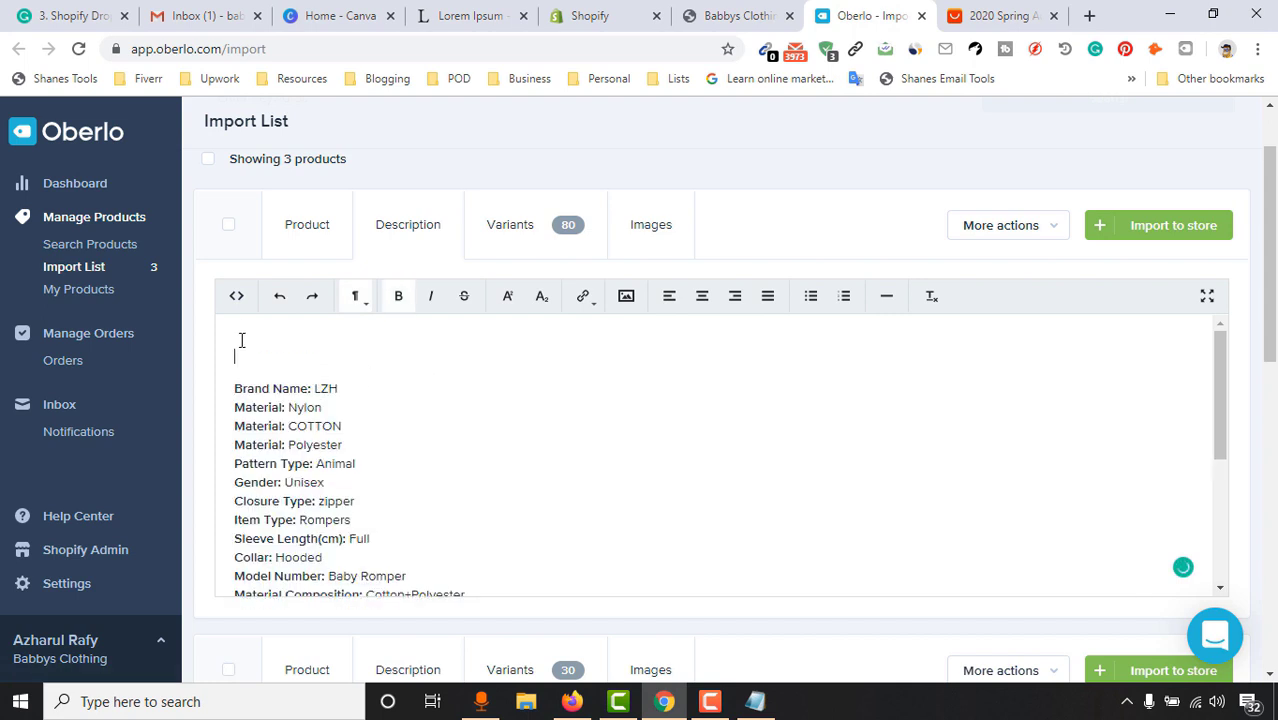
{"action": "key", "text": "ctrl+v"}
{"action": "left_click", "coordinate": [233, 357]}
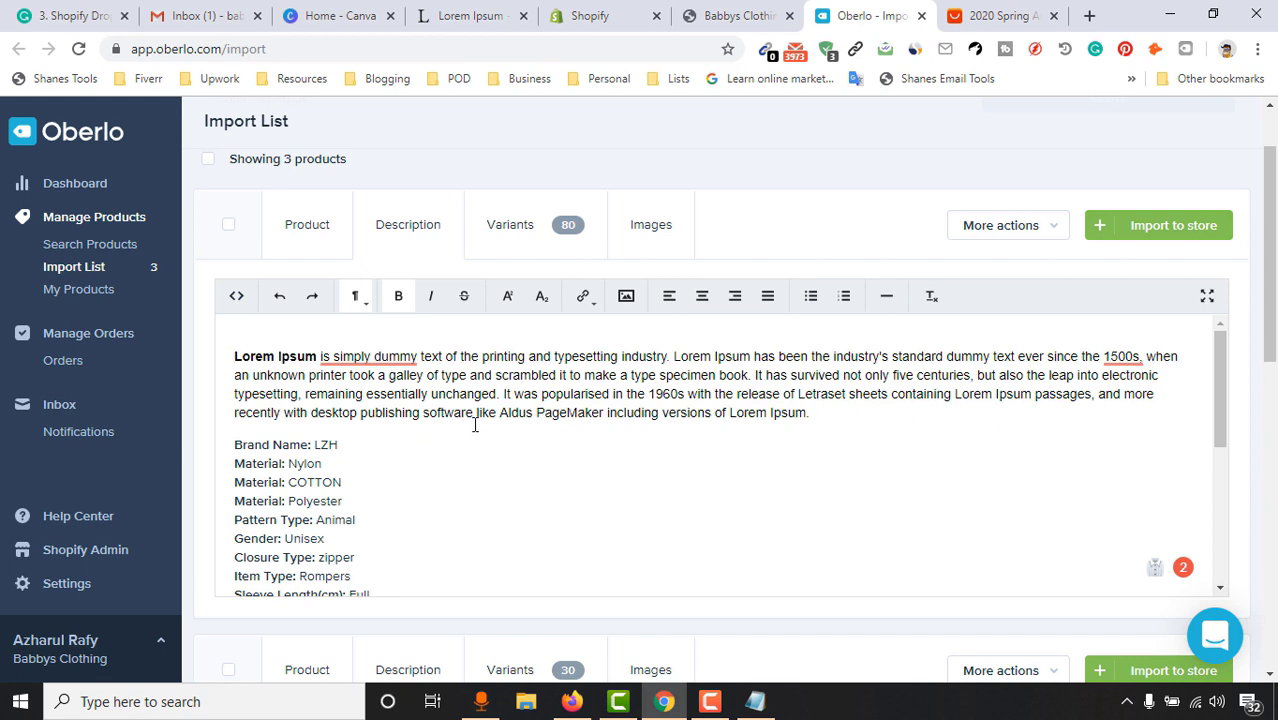
Add bullets 'Original Full Cotton' and 'High Comfort for your Baby' under the paragraph
{"action": "scroll", "coordinate": [520, 450], "scroll_direction": "down", "scroll_amount": 5}
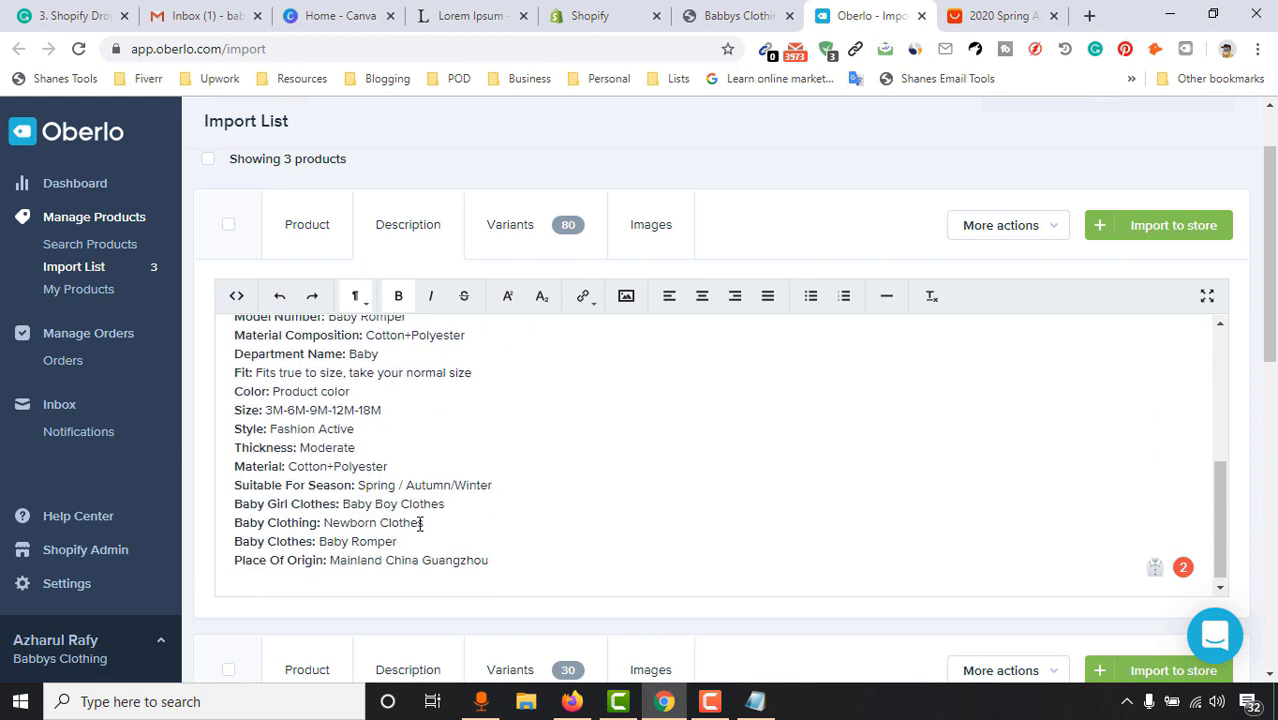
{"action": "left_click_drag", "start_coordinate": [500, 560], "coordinate": [230, 405]}
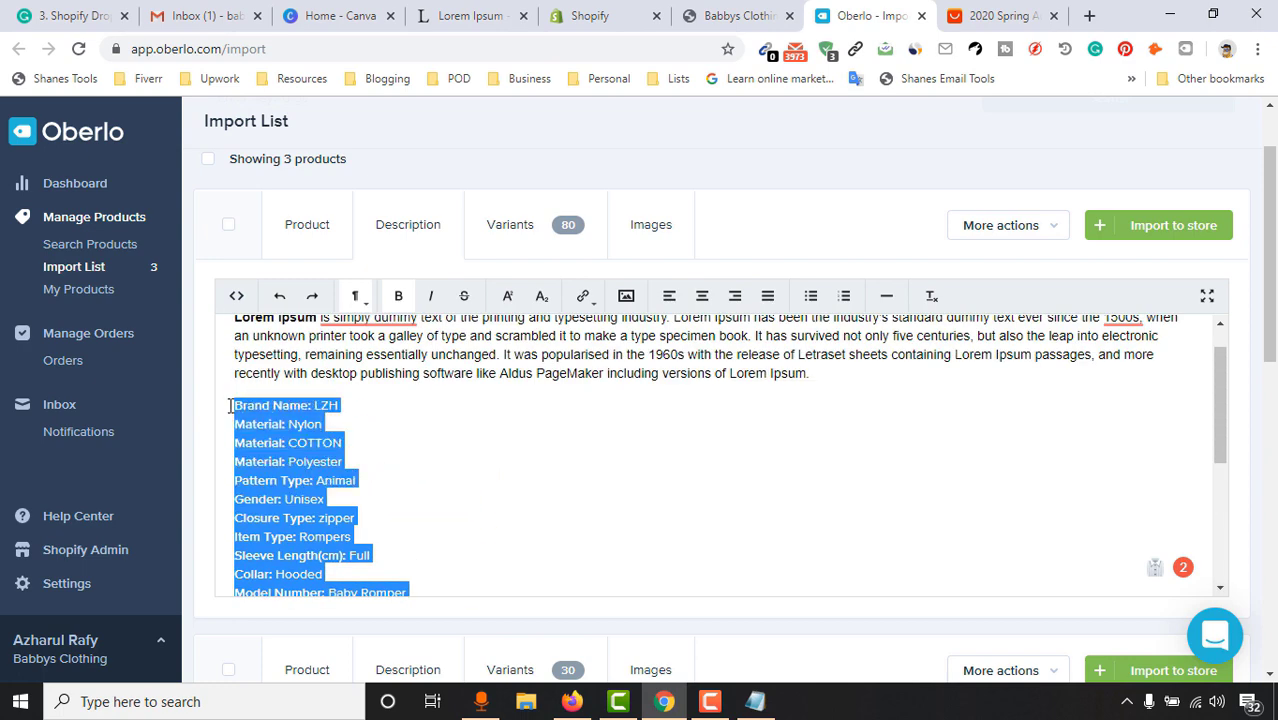
{"action": "key", "text": "BackSpace"}
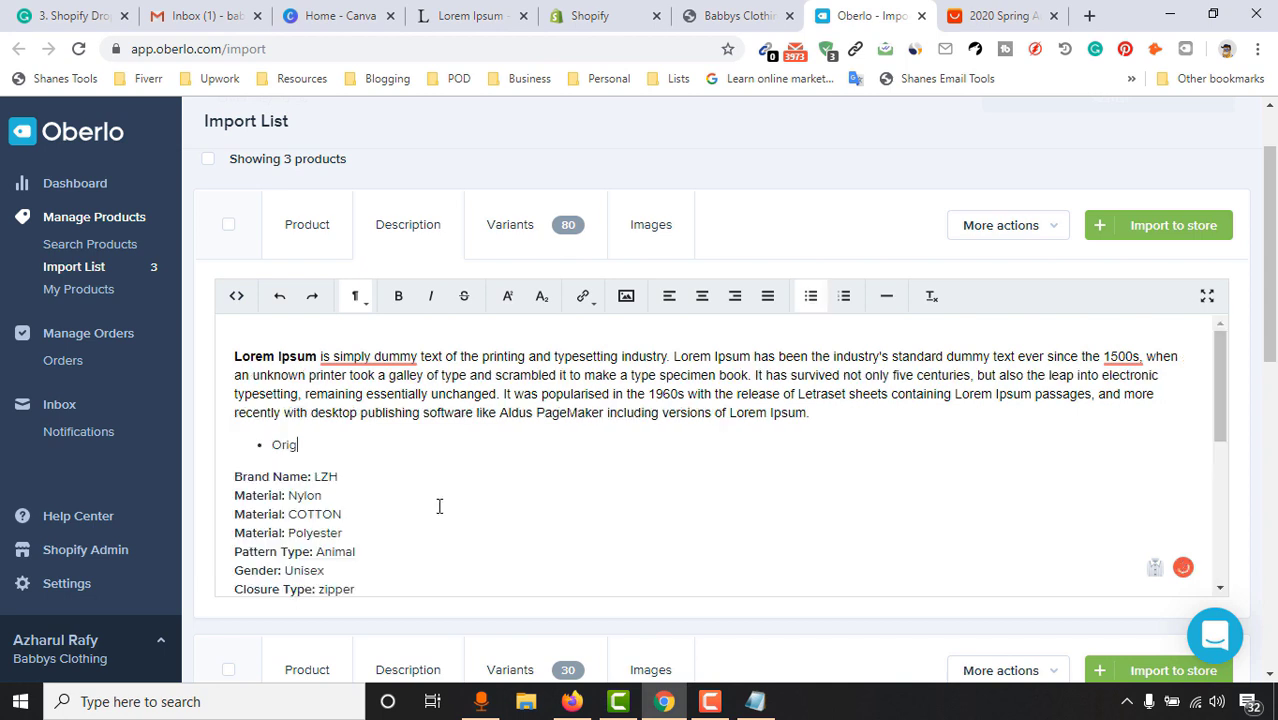
{"action": "type", "text": "inal Full Cotton"}
{"action": "key", "text": "Return"}
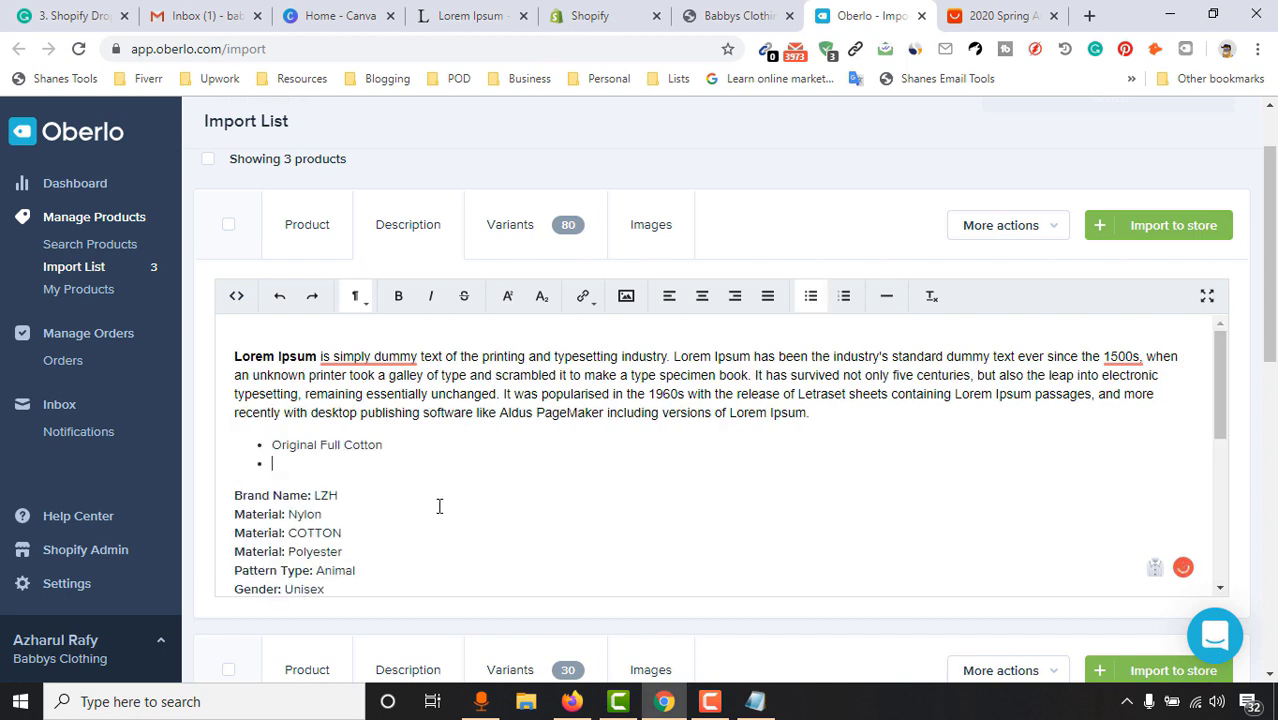
{"action": "type", "text": "High Comfort for Your Babyy"}
{"action": "key", "text": "End"}
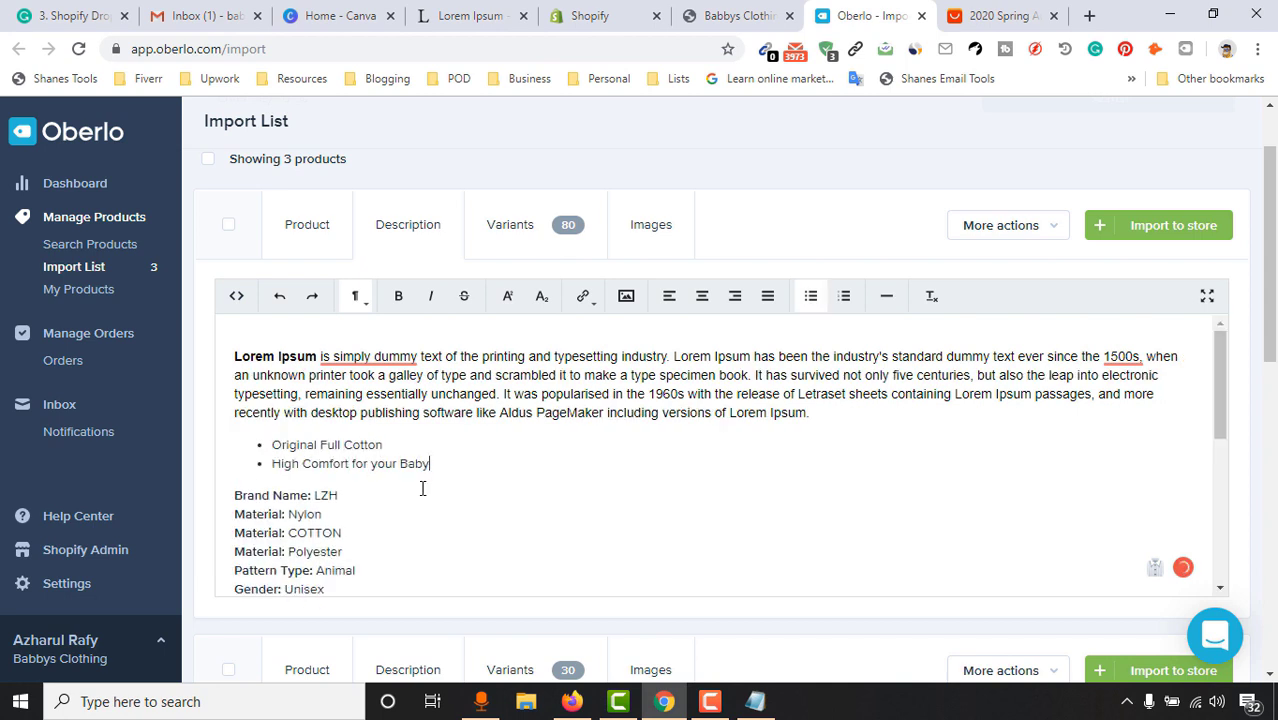
Delete the spec list from Brand Name to the end of the description
{"action": "scroll", "coordinate": [364, 457], "scroll_direction": "down", "scroll_amount": 1}
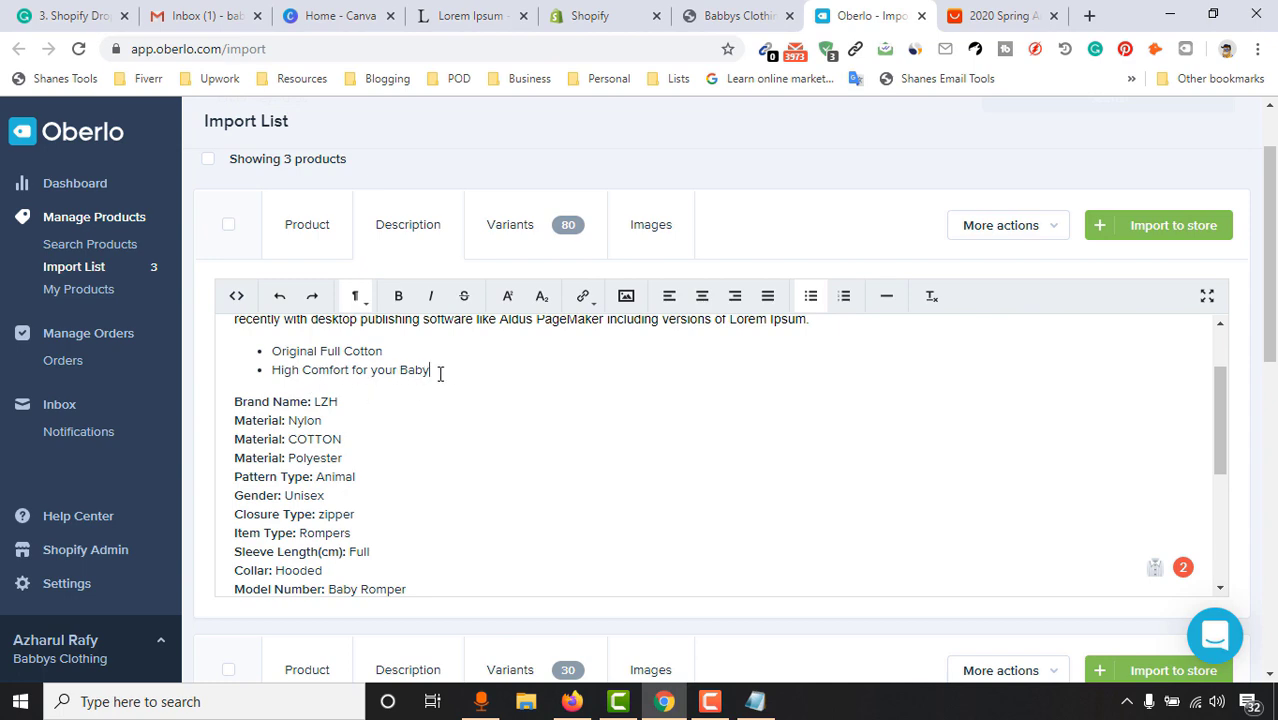
{"action": "left_click_drag", "start_coordinate": [440, 373], "coordinate": [262, 355]}
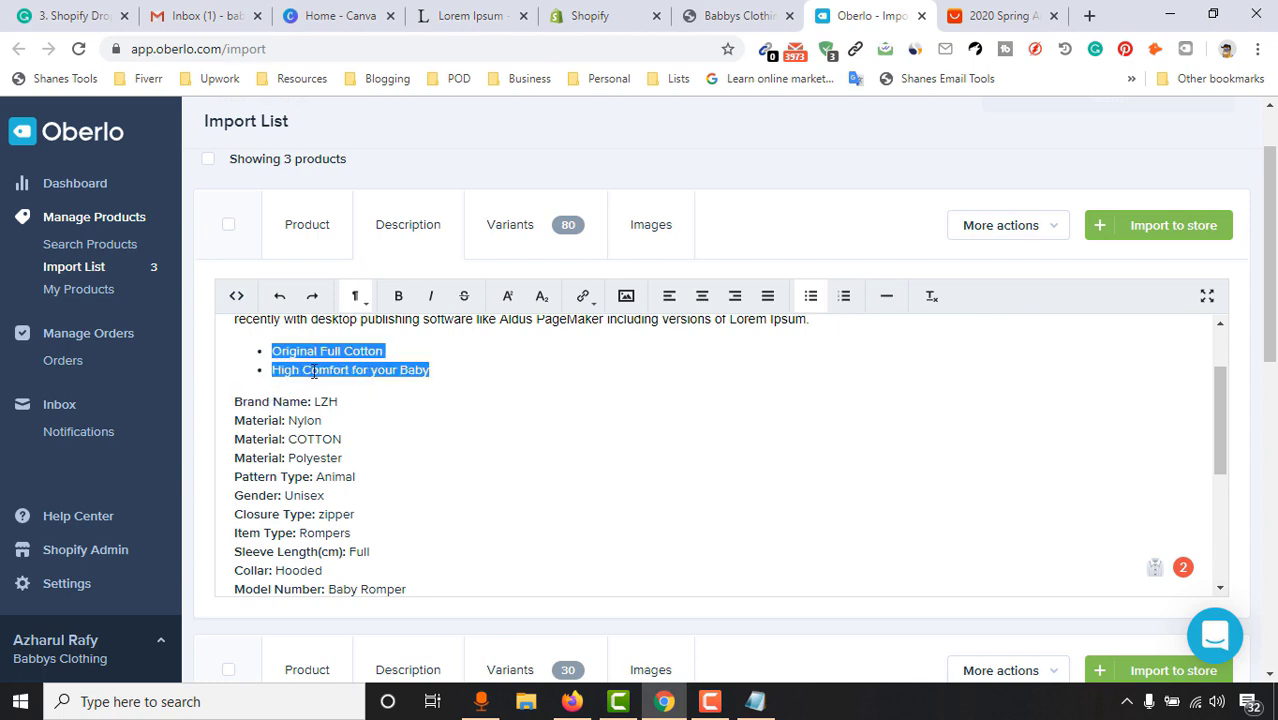
{"action": "left_click_drag", "start_coordinate": [234, 401], "coordinate": [500, 540]}
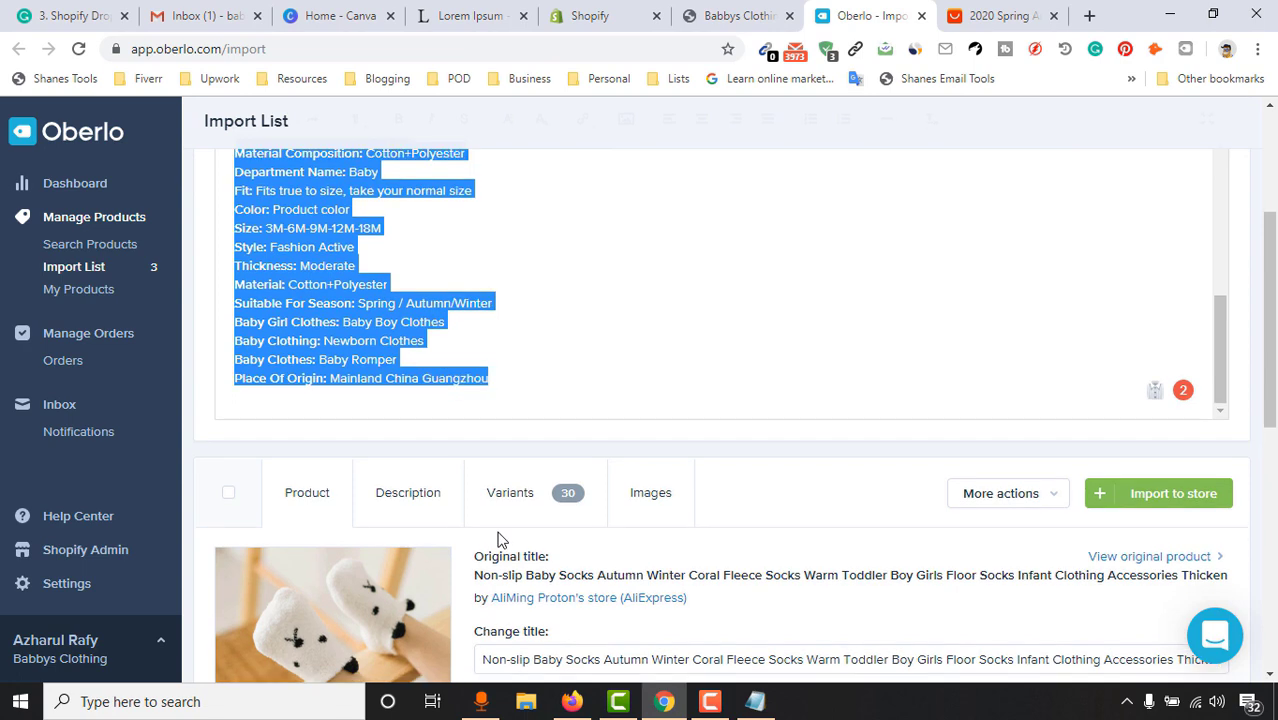
{"action": "key", "text": "BackSpace"}
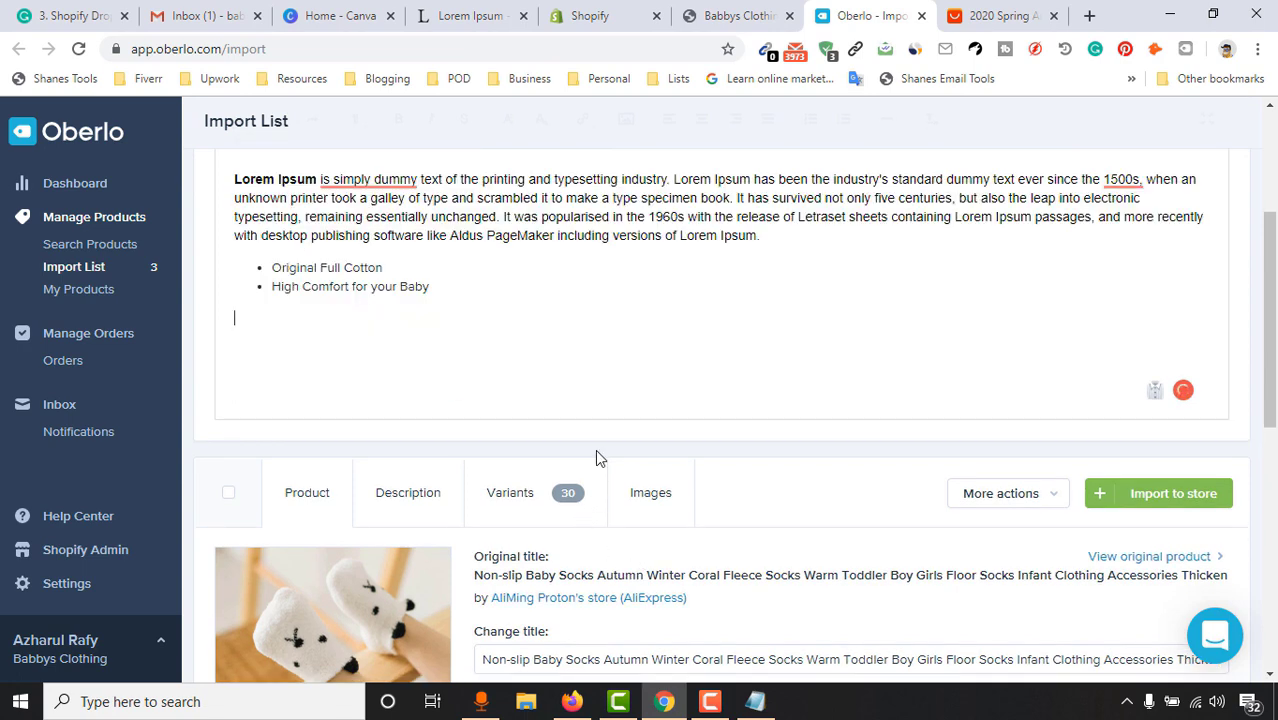
{"action": "key", "text": "BackSpace"}
{"action": "scroll", "coordinate": [605, 334], "scroll_direction": "up", "scroll_amount": 2}
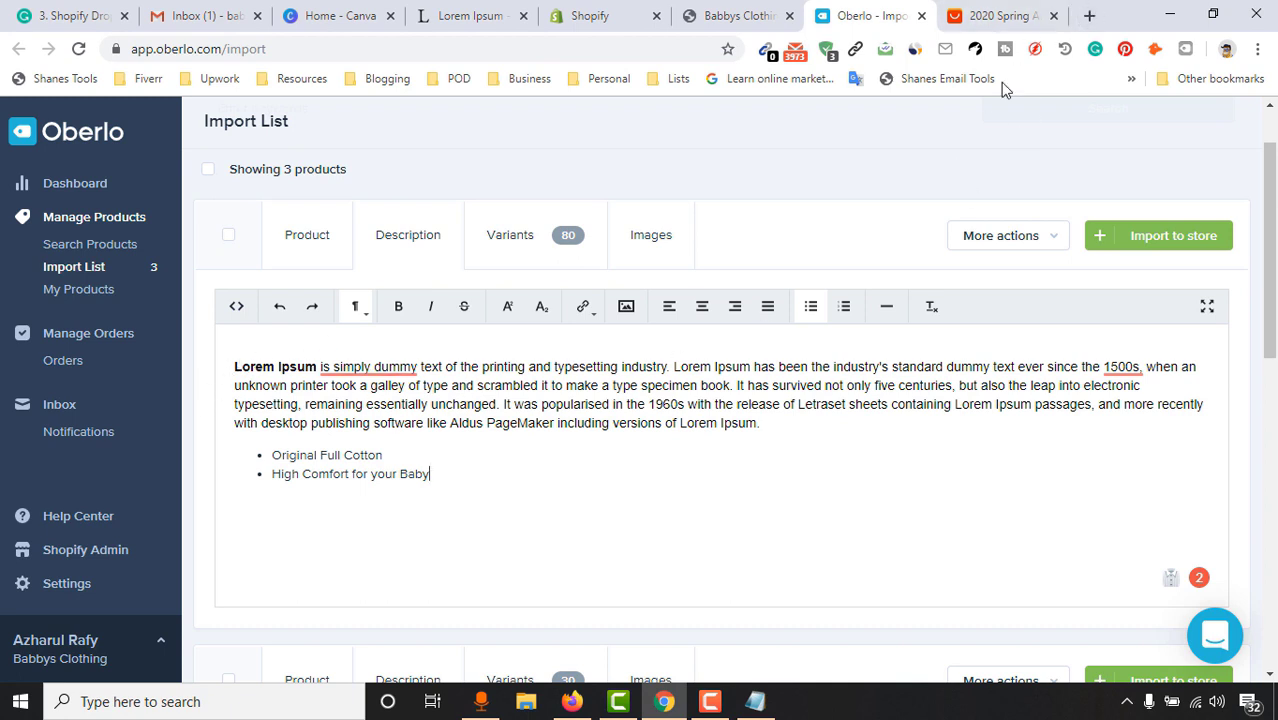
Search Google Images for 'shopify payment trust', then move to the AliExpress coat listing
{"action": "left_click", "coordinate": [1089, 15]}
{"action": "type", "text": "shop"}
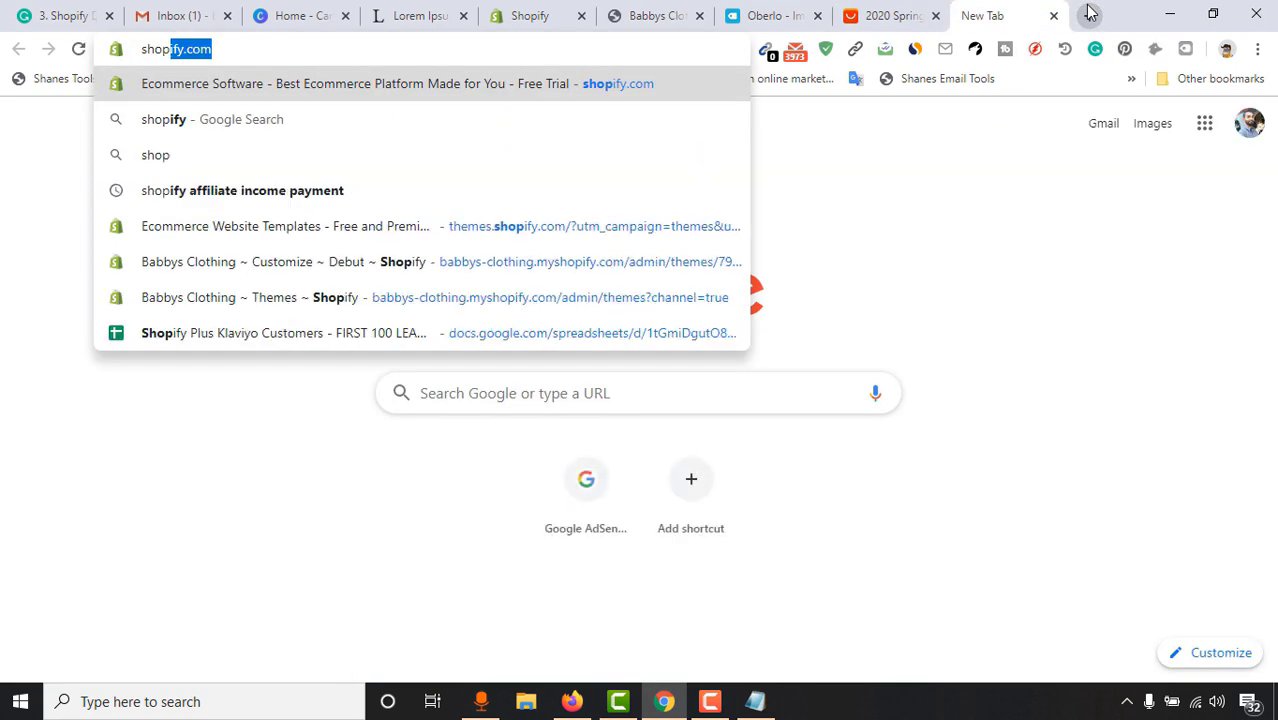
{"action": "type", "text": "y"}
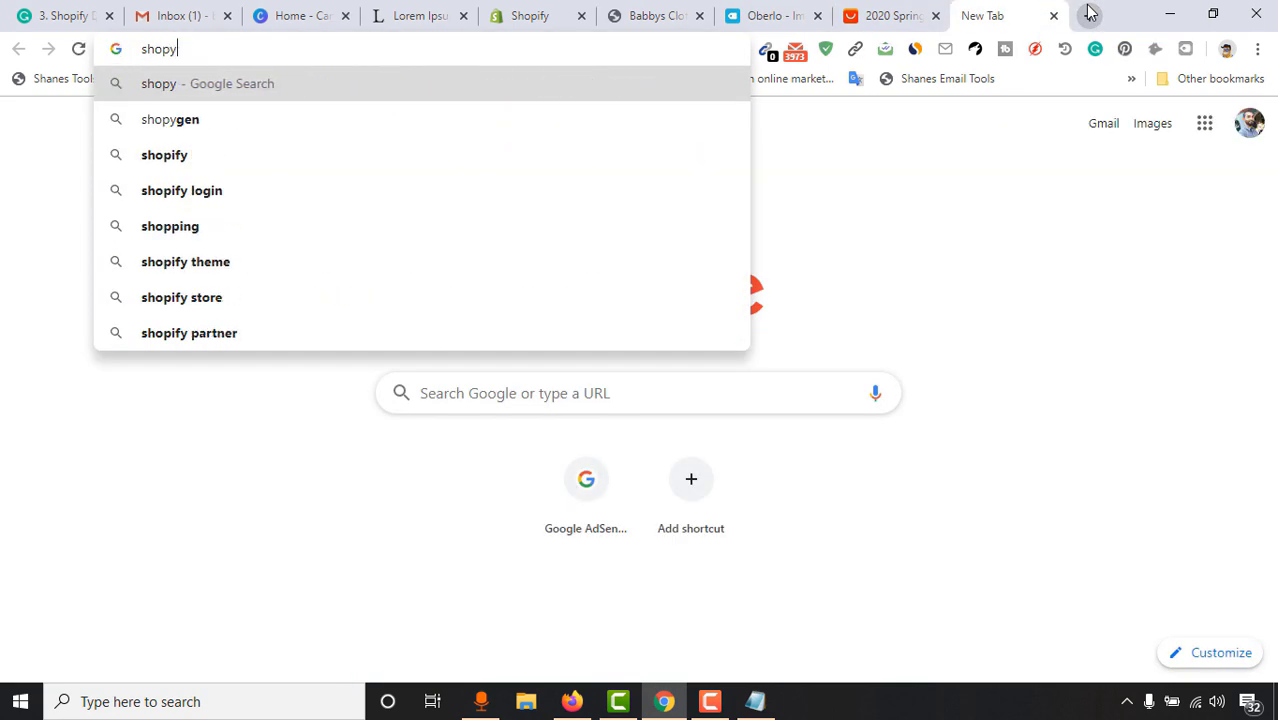
{"action": "key", "text": "BackSpace"}
{"action": "type", "text": "ify paymen"}
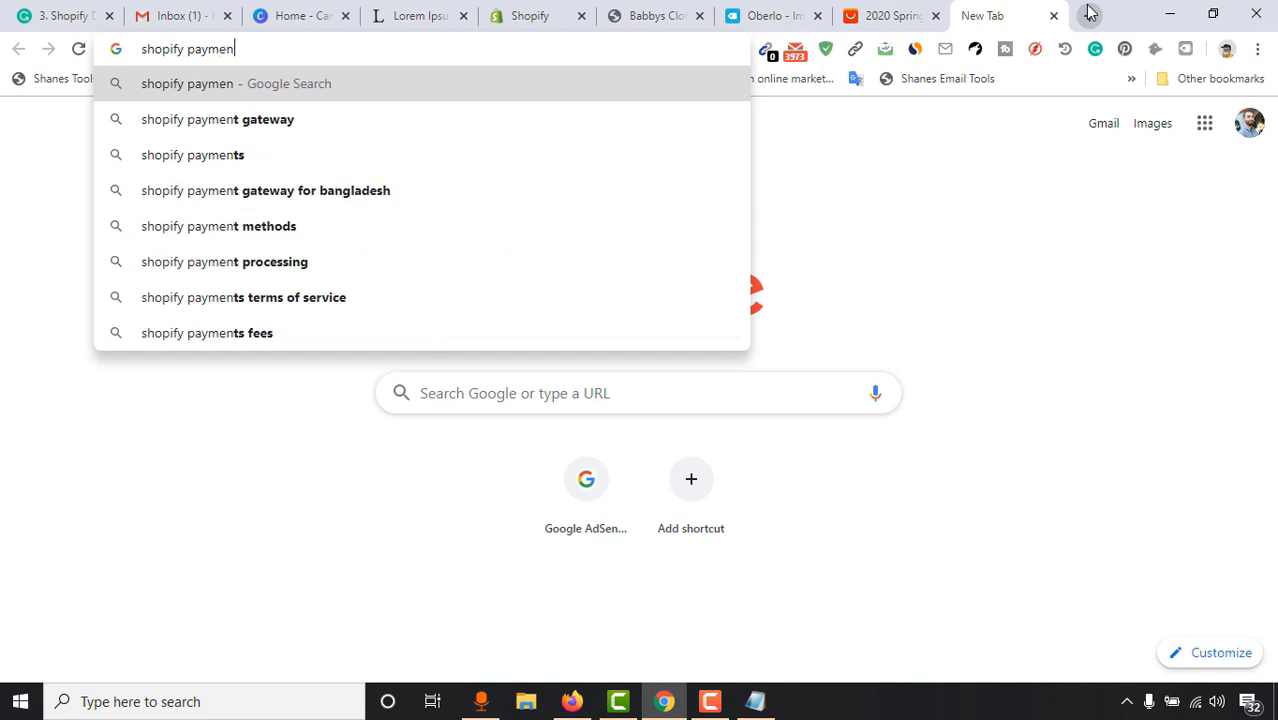
{"action": "type", "text": "t trust"}
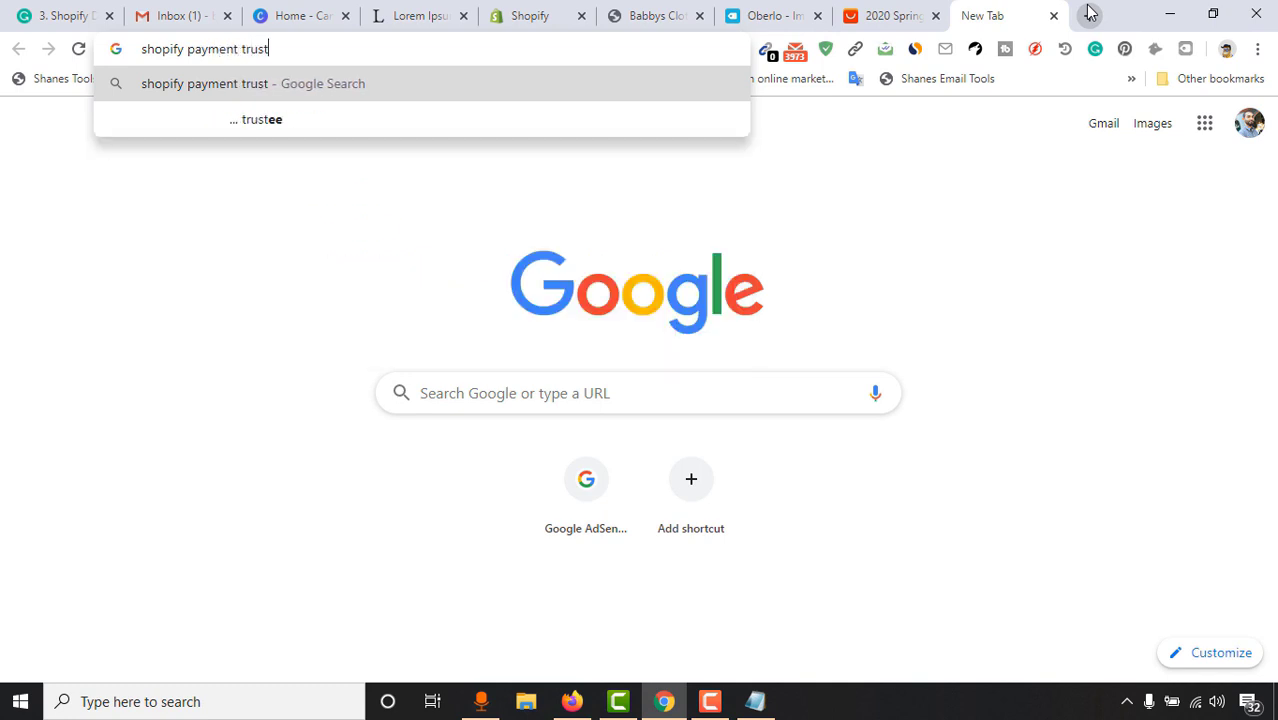
{"action": "key", "text": "Return"}
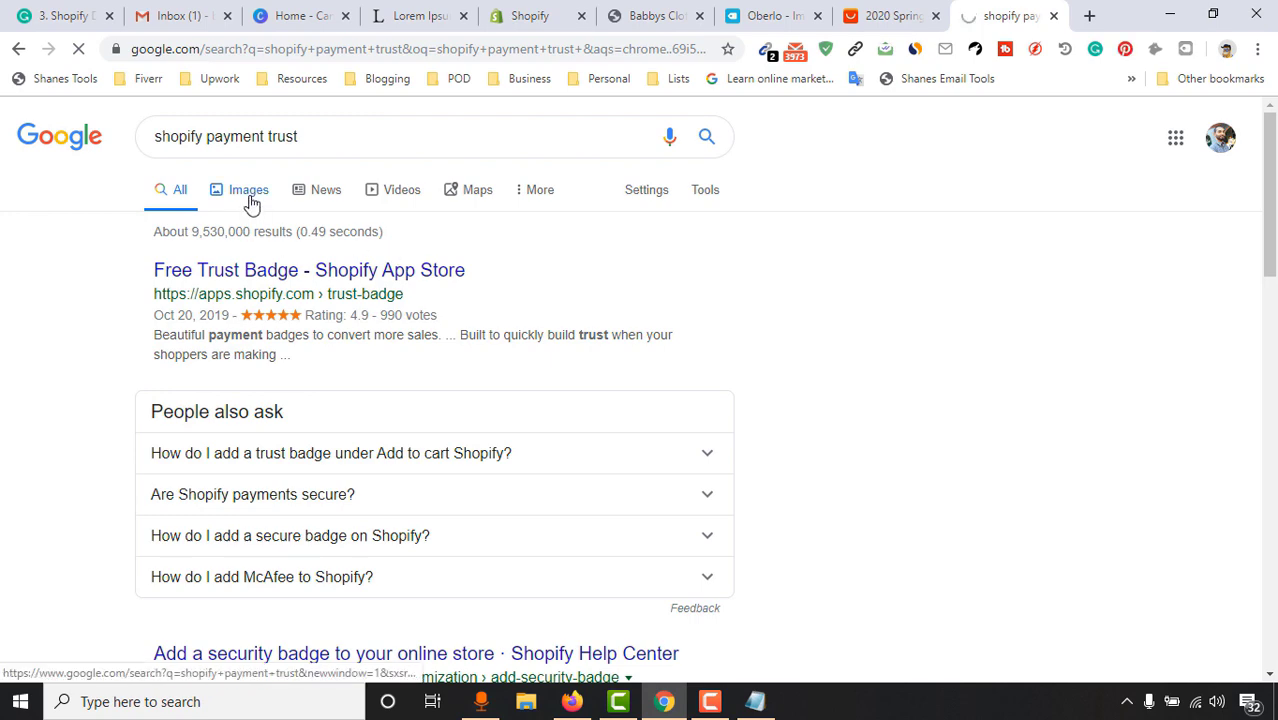
{"action": "left_click", "coordinate": [248, 201]}
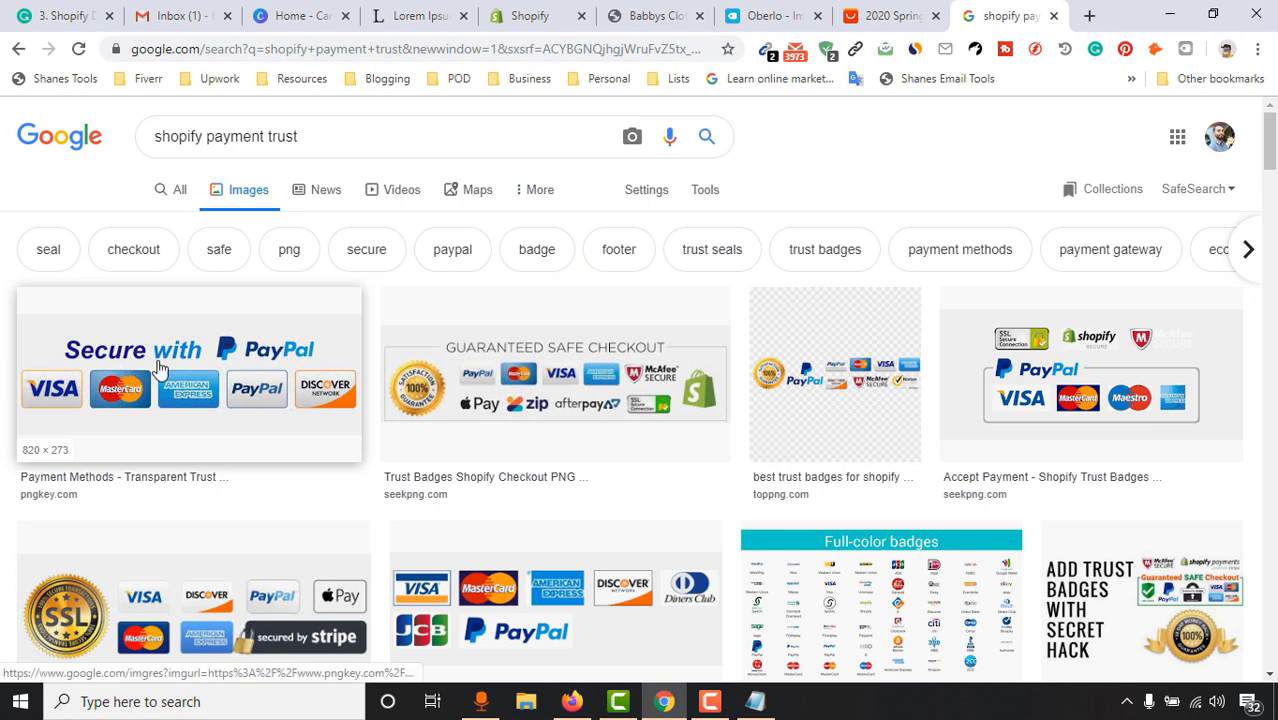
{"action": "key", "text": "ctrl+shift+Tab"}
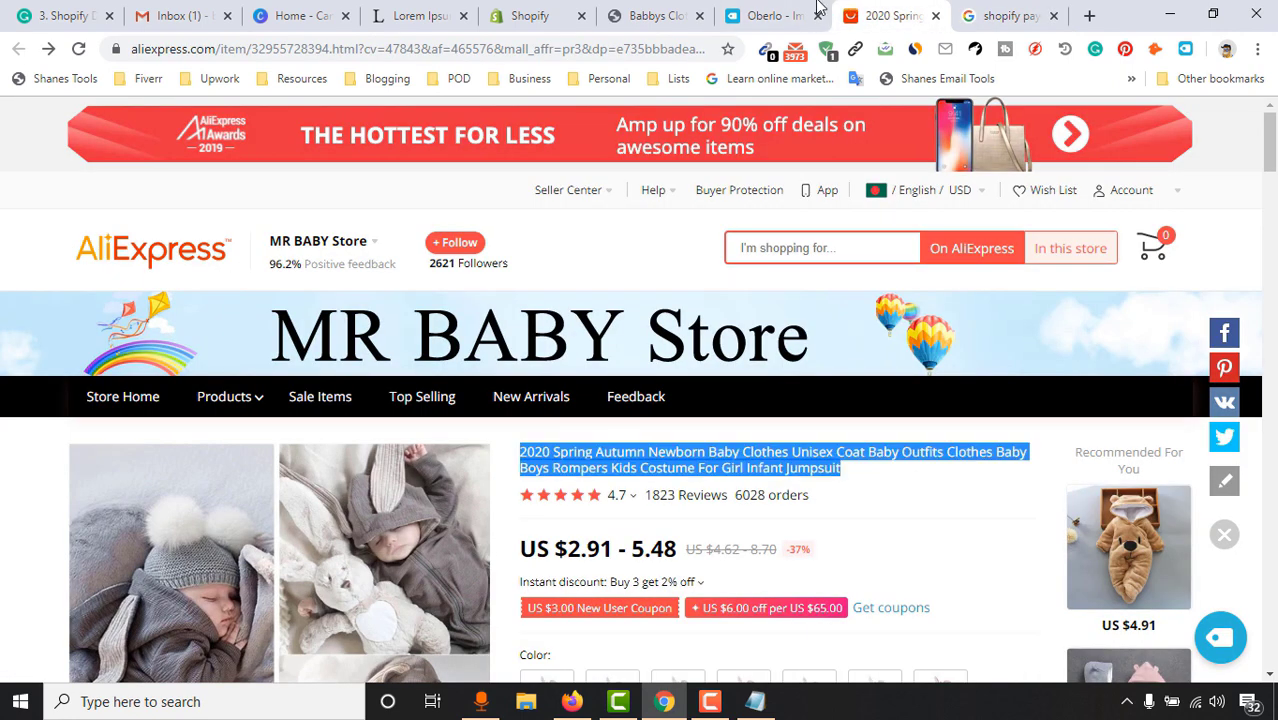
Return to Oberlo and finish editing the coat's bulleted description
{"action": "key", "text": "ctrl+shift+Tab"}
{"action": "left_click", "coordinate": [484, 483]}
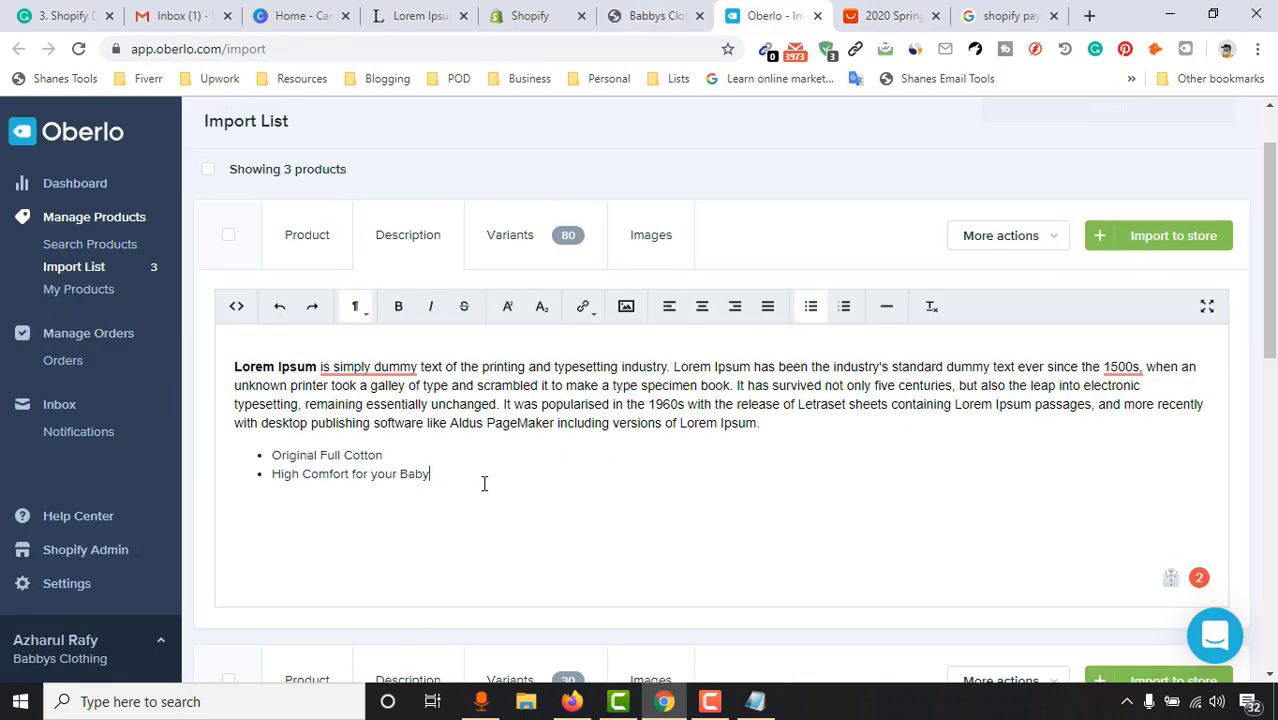
{"action": "scroll", "coordinate": [1090, 358], "scroll_direction": "down", "scroll_amount": 2}
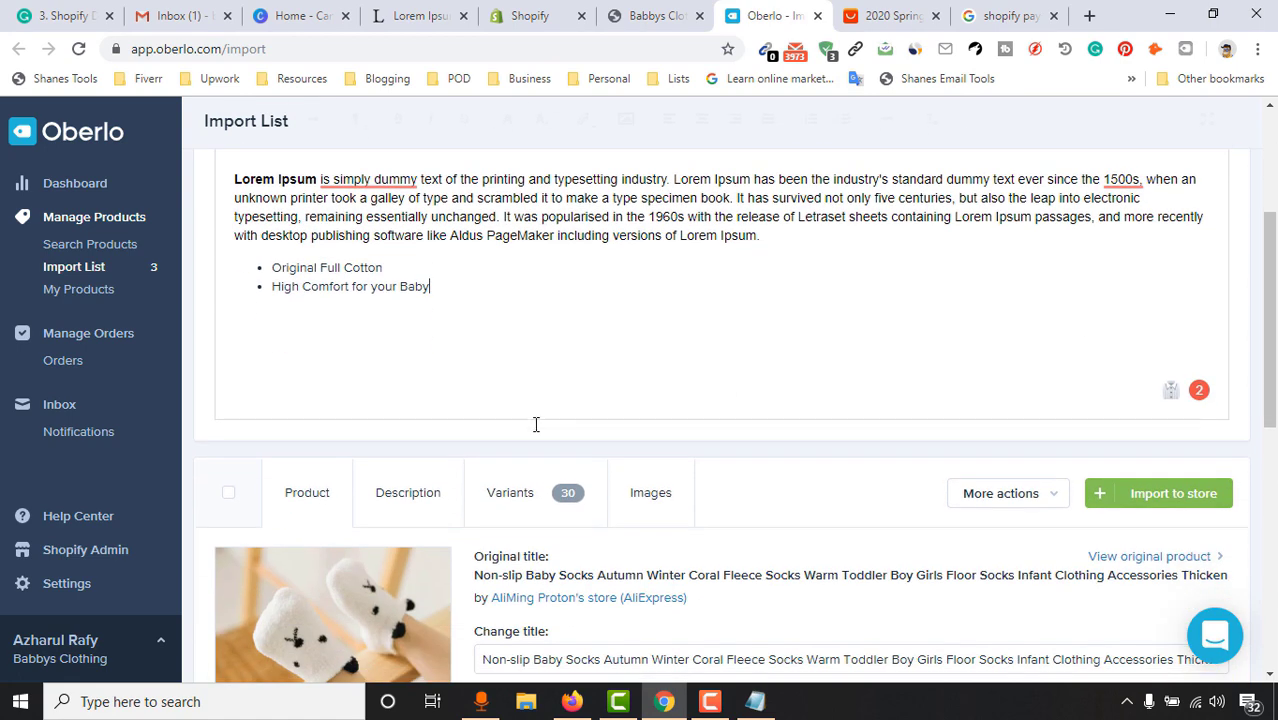
{"action": "scroll", "coordinate": [534, 422], "scroll_direction": "up", "scroll_amount": 2}
{"action": "left_click", "coordinate": [531, 241]}
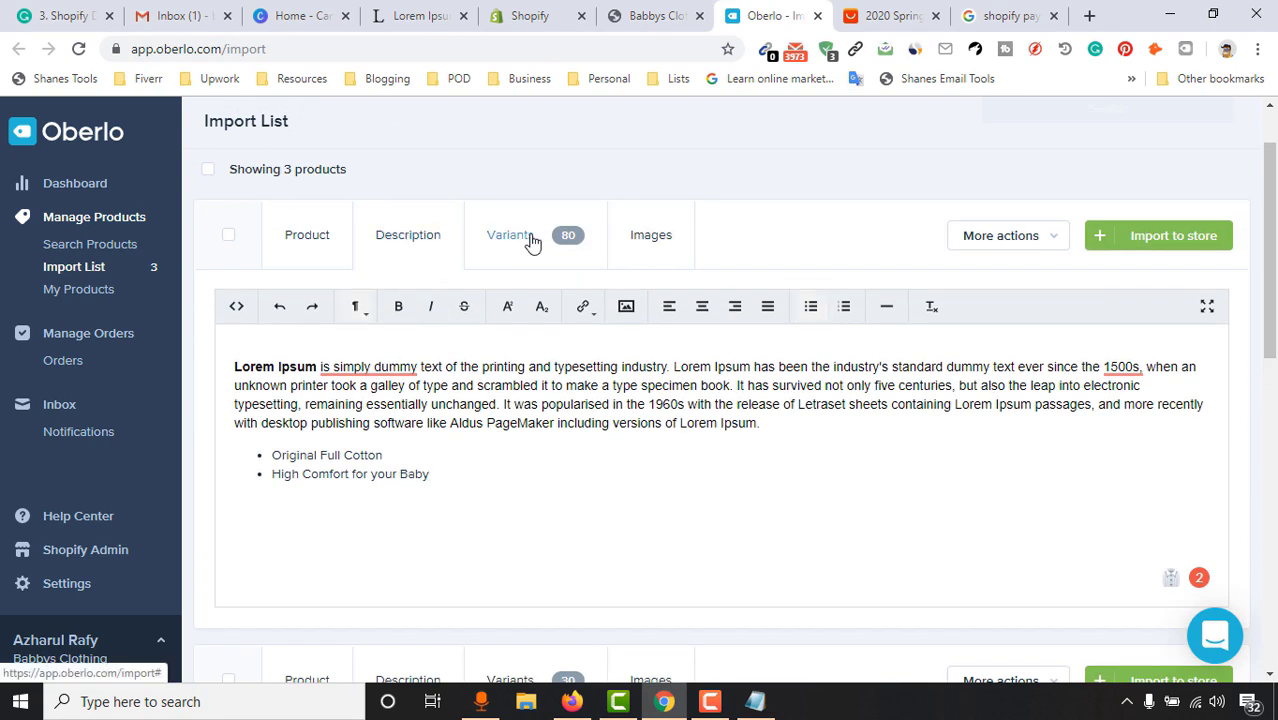
Look over the coat's 80-variant pricing table, then go to the Babbys Clothing storefront
{"action": "left_click", "coordinate": [531, 241]}
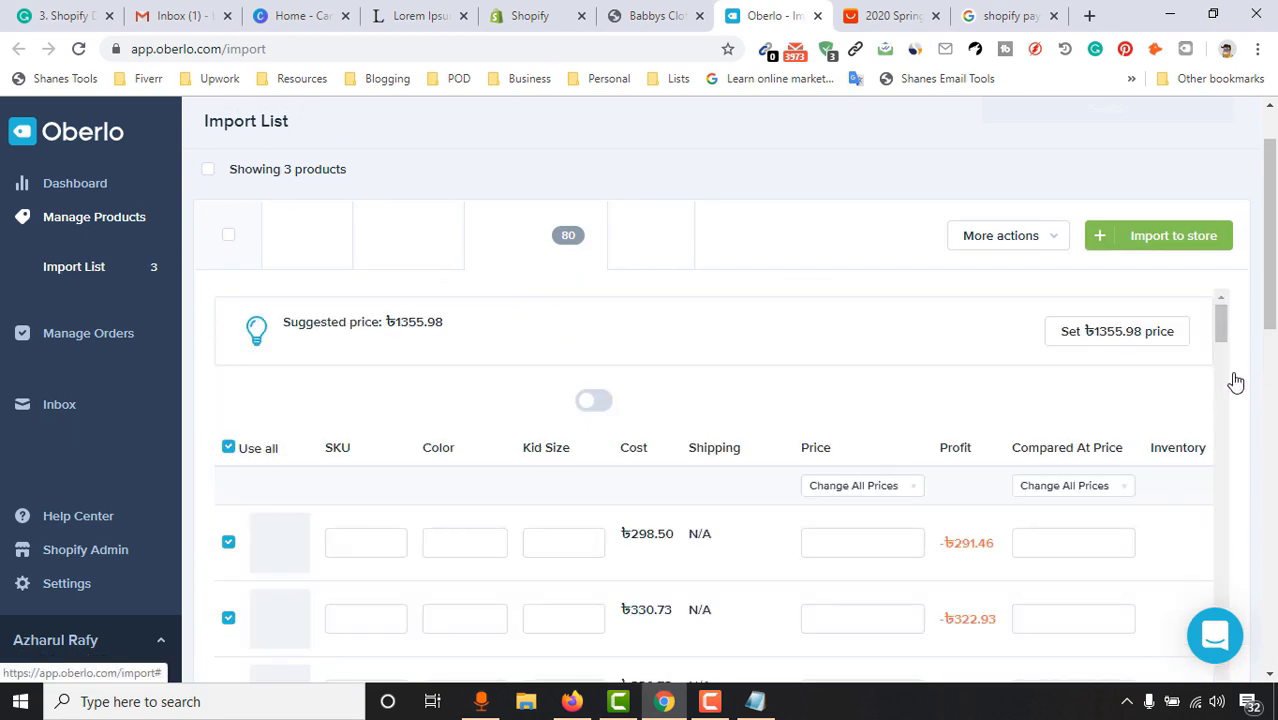
{"action": "scroll", "coordinate": [1273, 215], "scroll_direction": "down", "scroll_amount": 2}
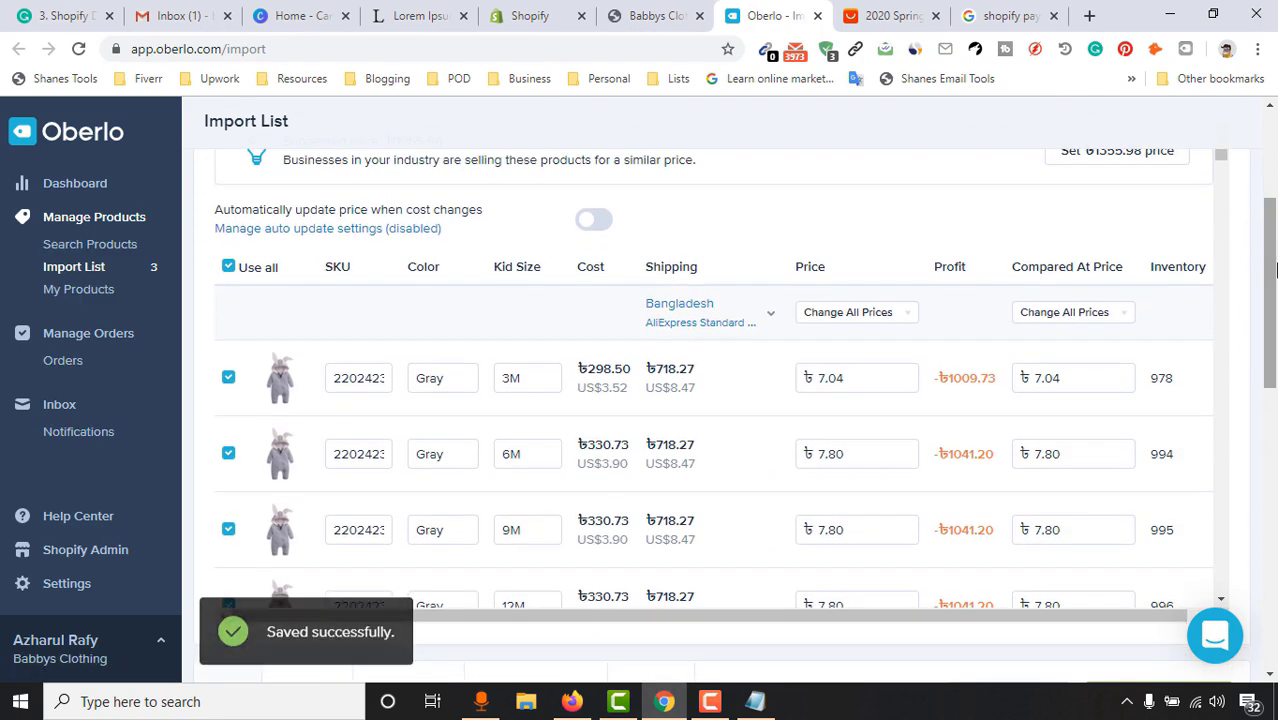
{"action": "scroll", "coordinate": [1273, 215], "scroll_direction": "up", "scroll_amount": 2}
{"action": "scroll", "coordinate": [1273, 215], "scroll_direction": "up", "scroll_amount": 1}
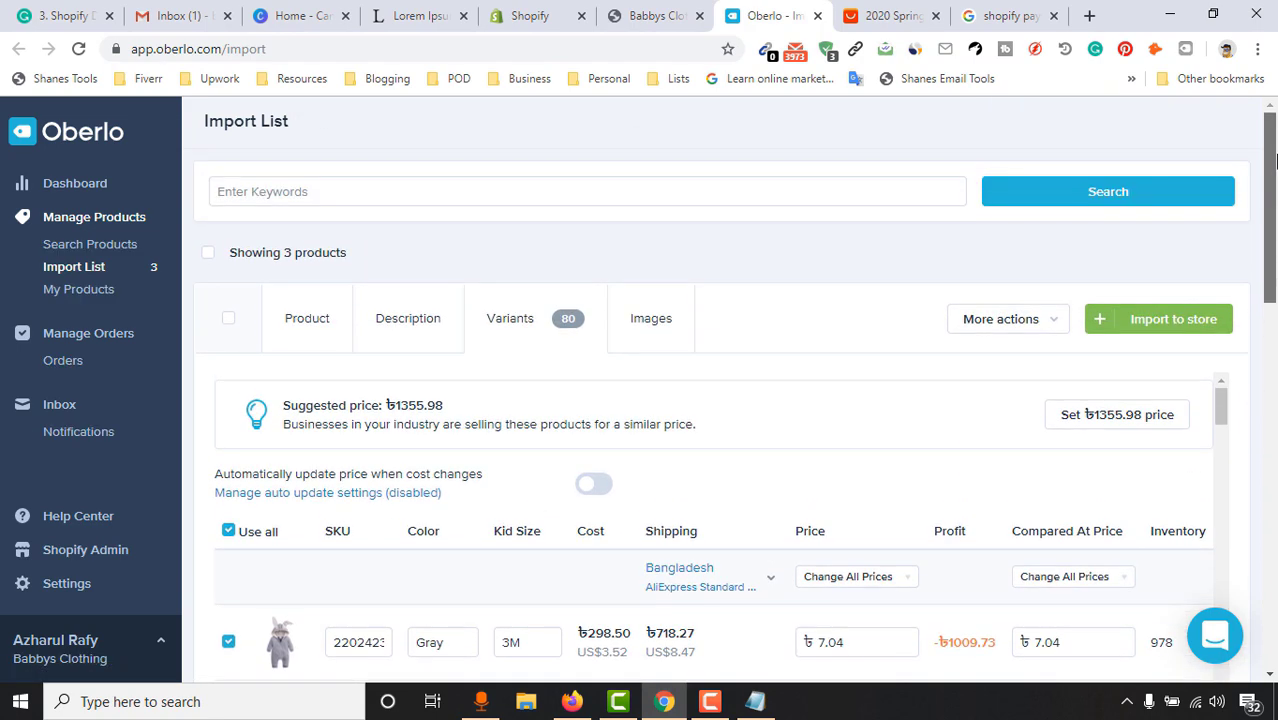
{"action": "left_click", "coordinate": [660, 12]}
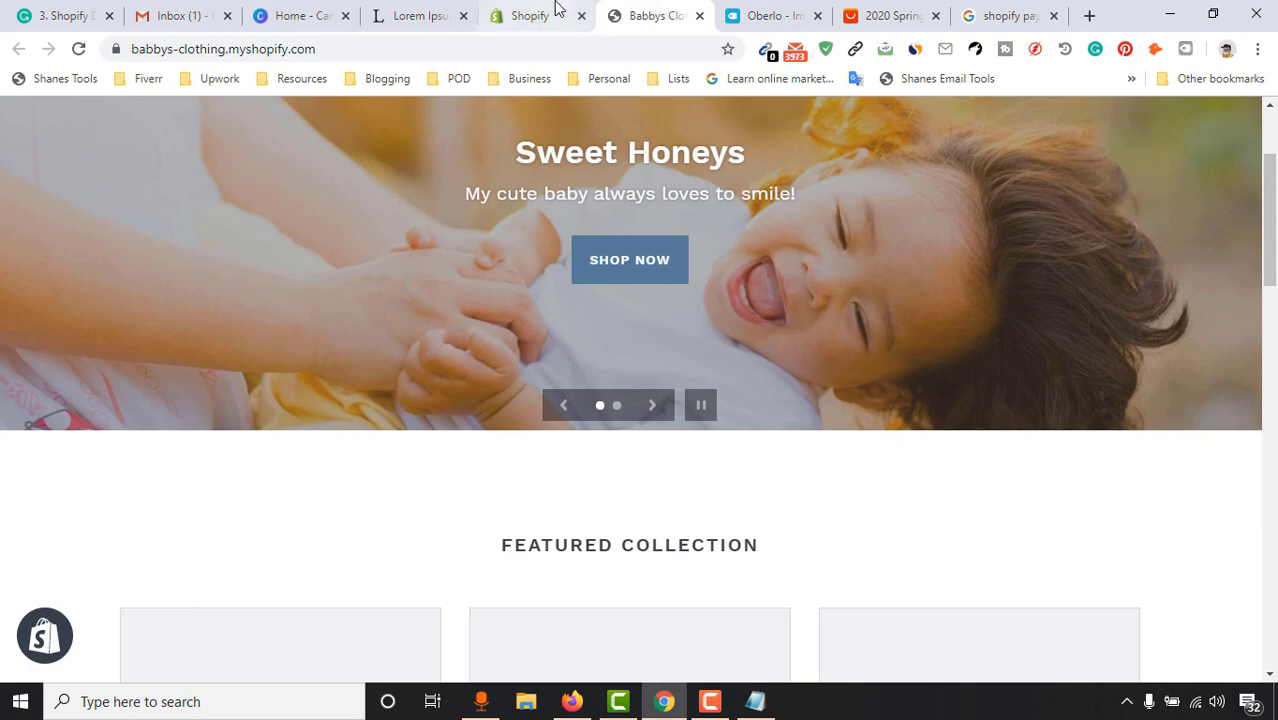
In Settings > General, change the store currency from BDT to US Dollar (USD) and save
{"action": "left_click", "coordinate": [555, 13]}
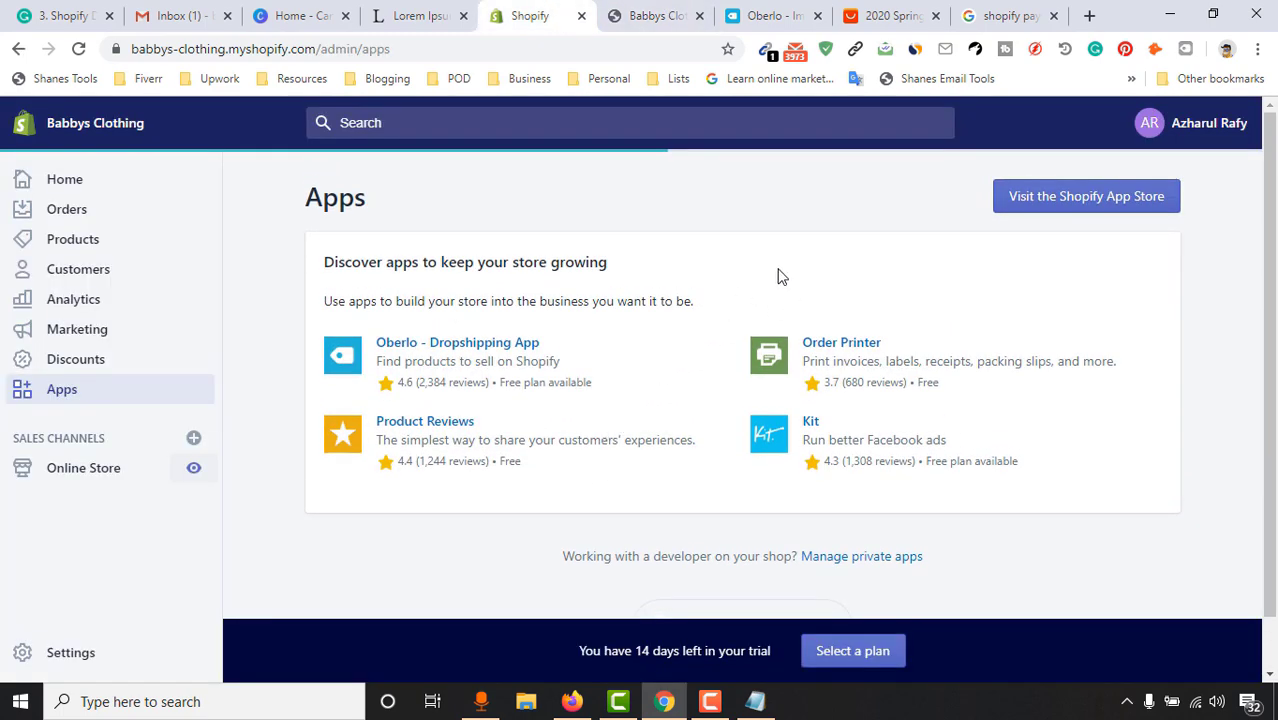
{"action": "left_click", "coordinate": [768, 15]}
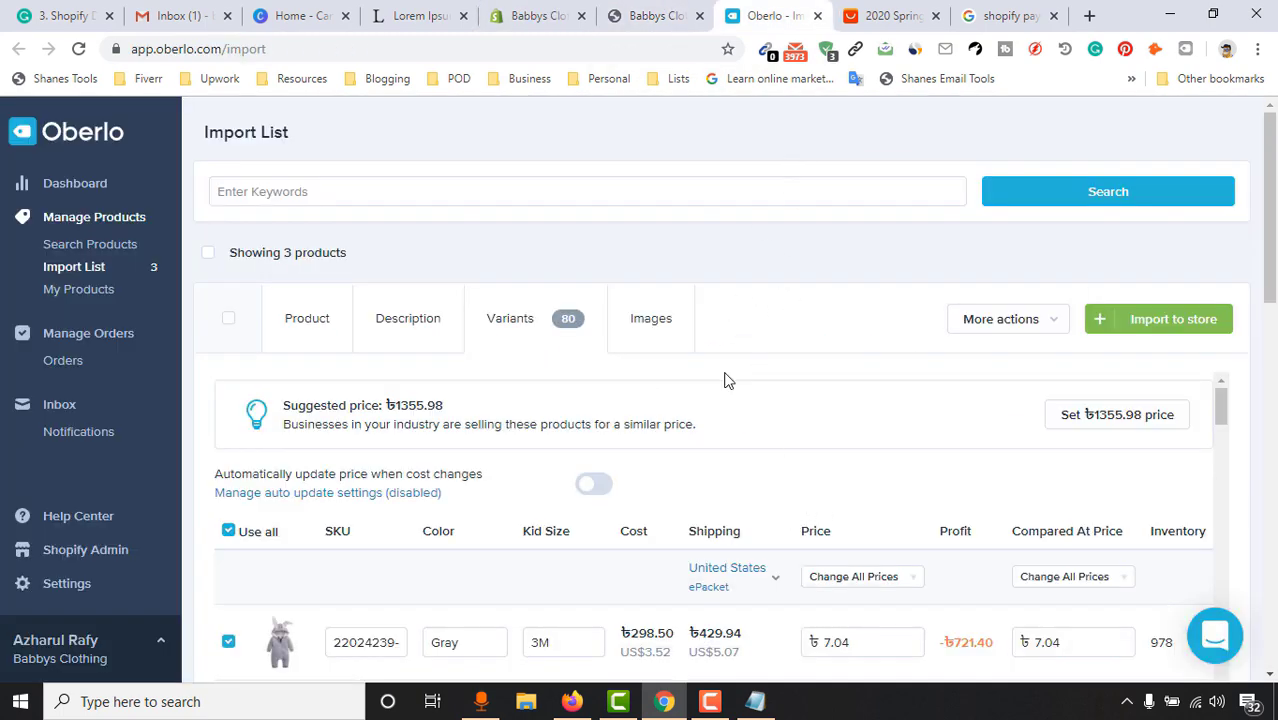
{"action": "left_click", "coordinate": [525, 14]}
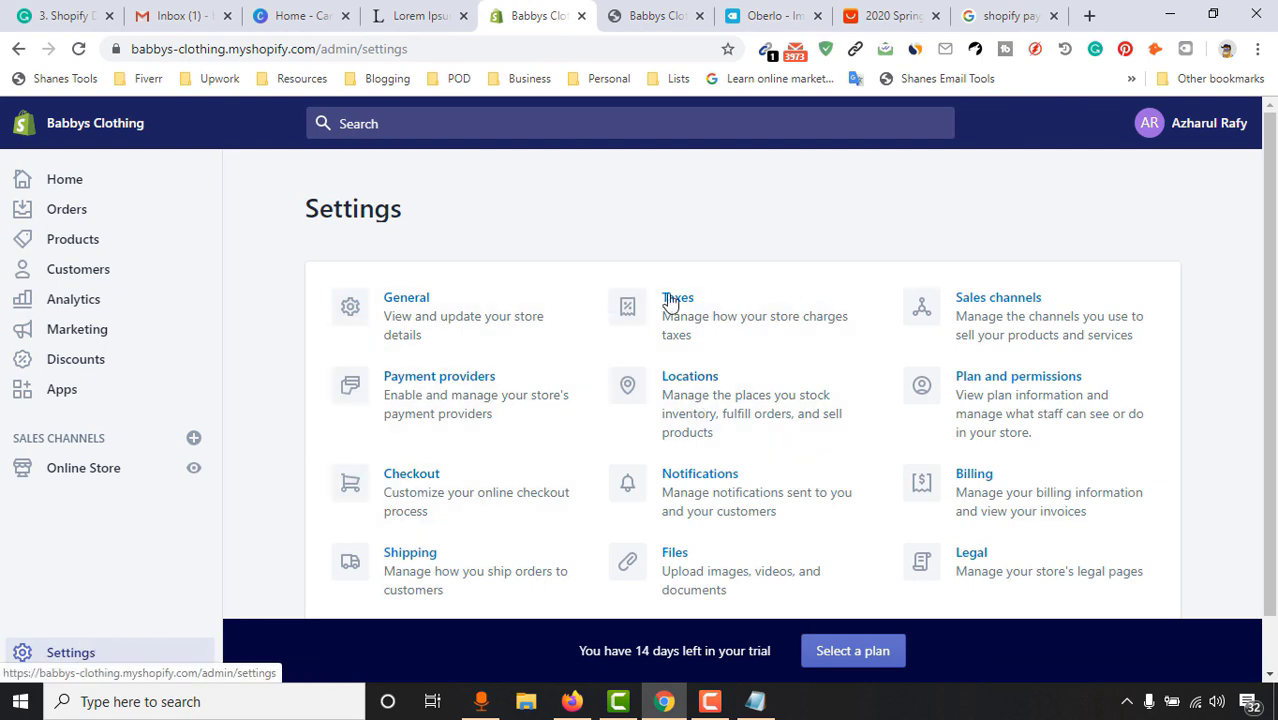
{"action": "left_click", "coordinate": [447, 331]}
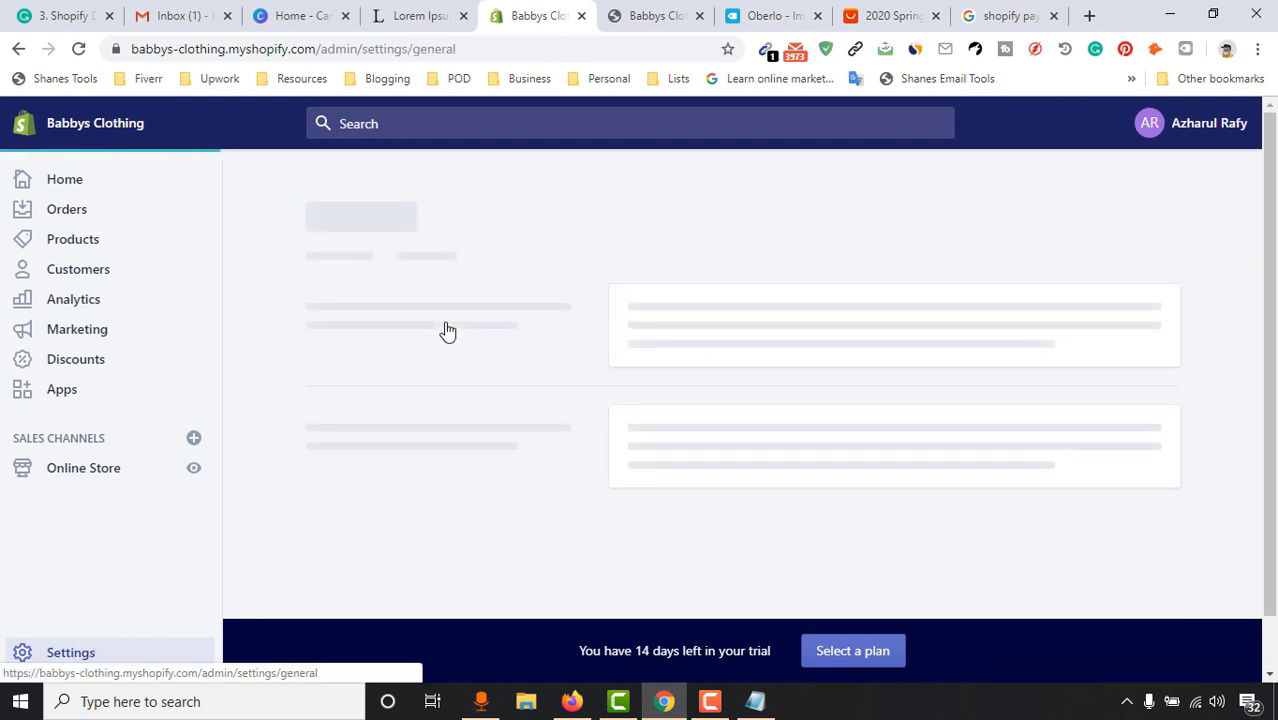
{"action": "left_click_drag", "start_coordinate": [1274, 194], "coordinate": [1275, 521]}
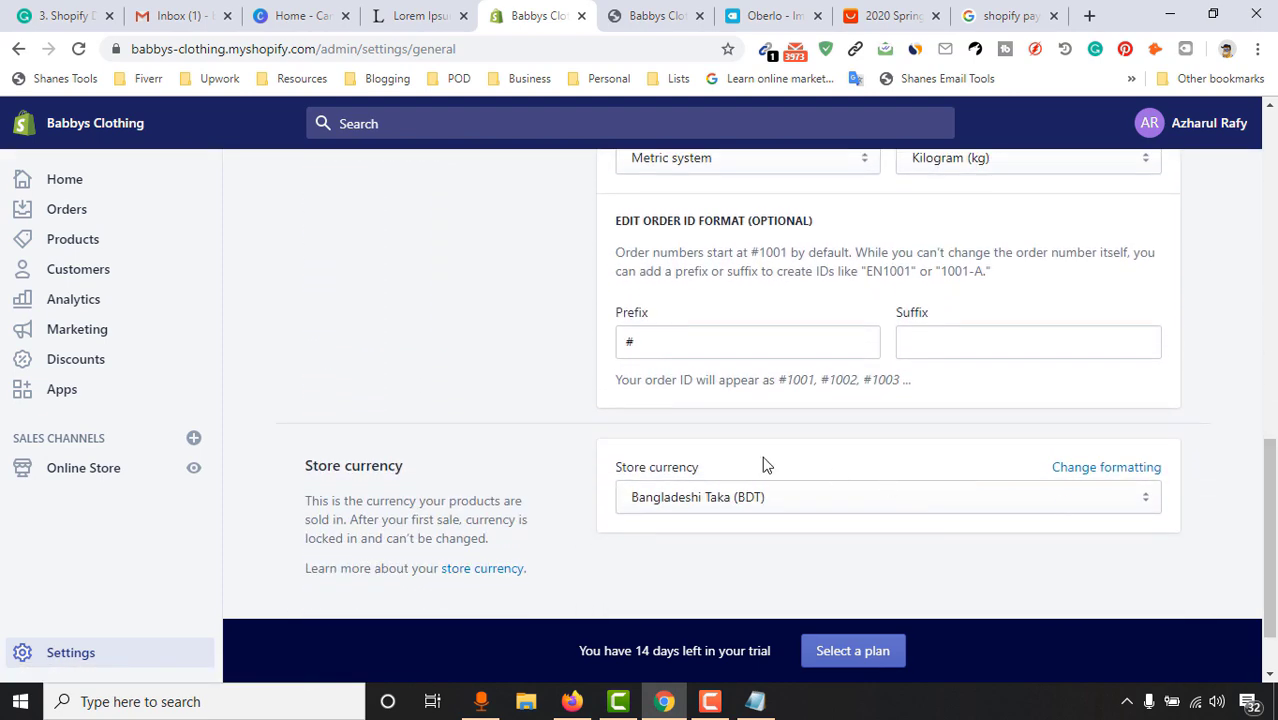
{"action": "scroll", "coordinate": [660, 477], "scroll_direction": "down", "scroll_amount": 1}
{"action": "left_click", "coordinate": [738, 412]}
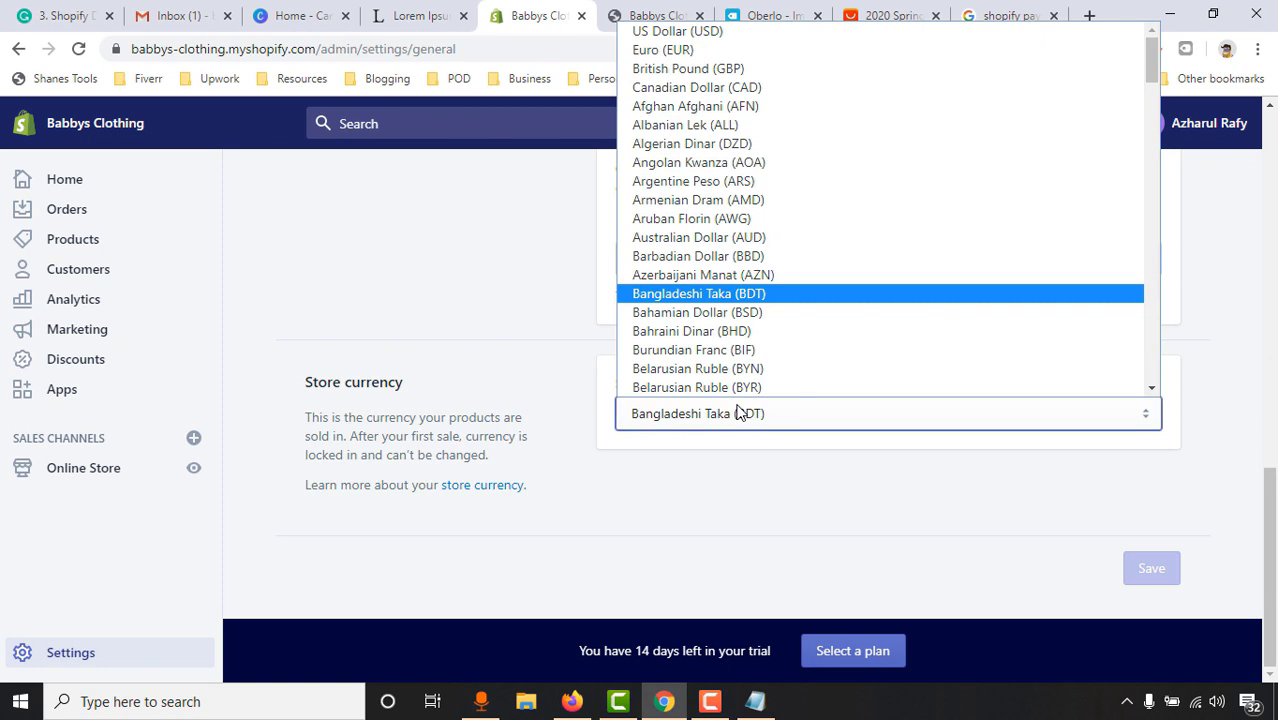
{"action": "left_click", "coordinate": [704, 33]}
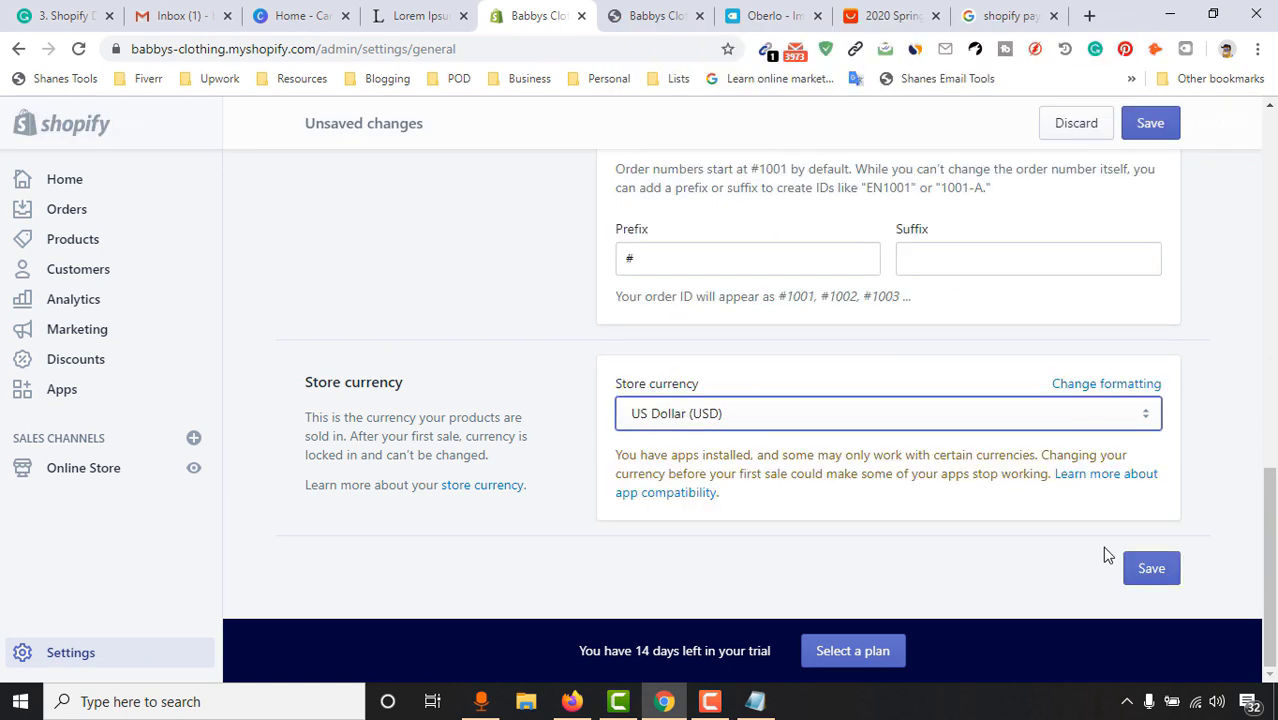
{"action": "left_click", "coordinate": [1155, 571]}
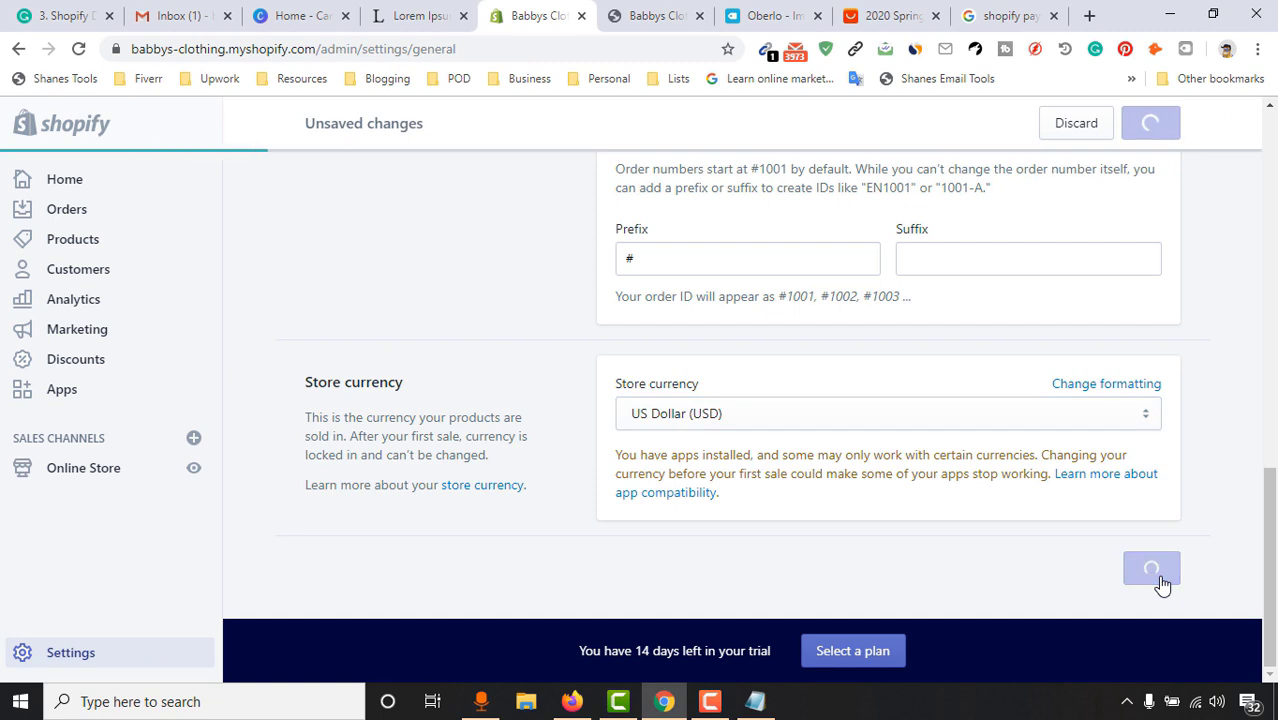
{"action": "left_click", "coordinate": [808, 14]}
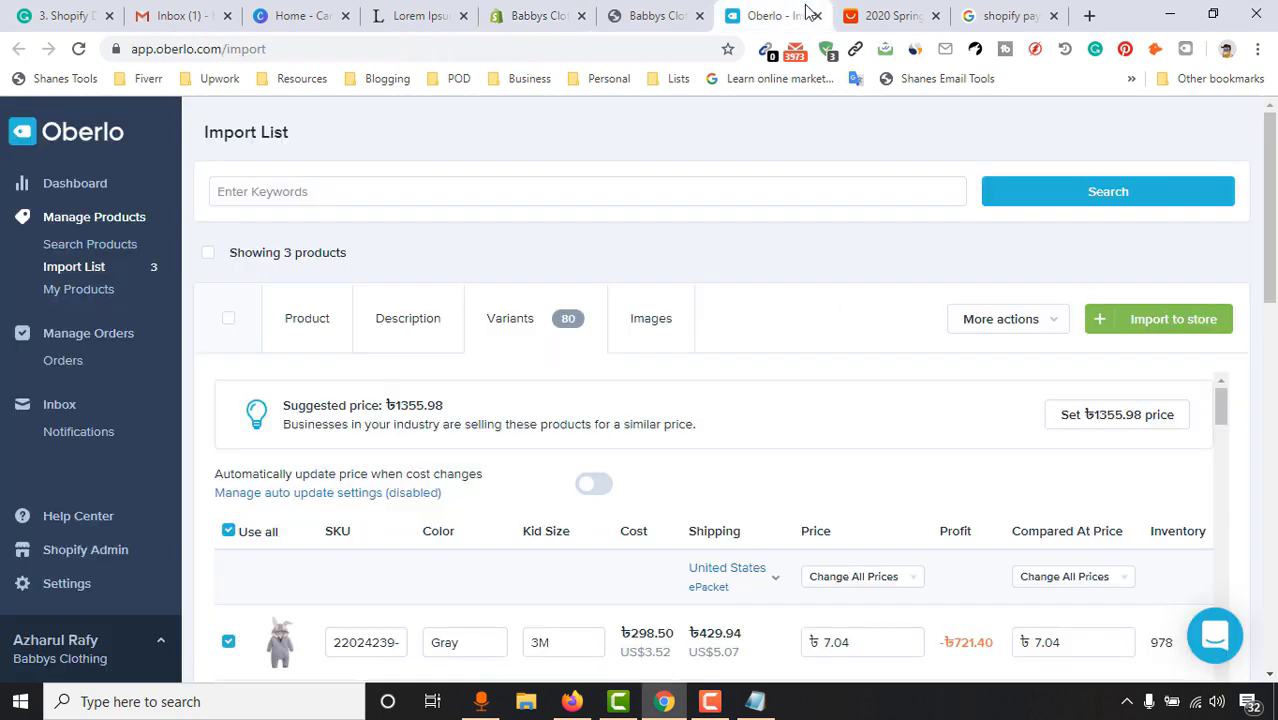
Reload the Oberlo import list so prices show in US dollars, and bring back the variants table
{"action": "scroll", "coordinate": [667, 392], "scroll_direction": "down", "scroll_amount": 1}
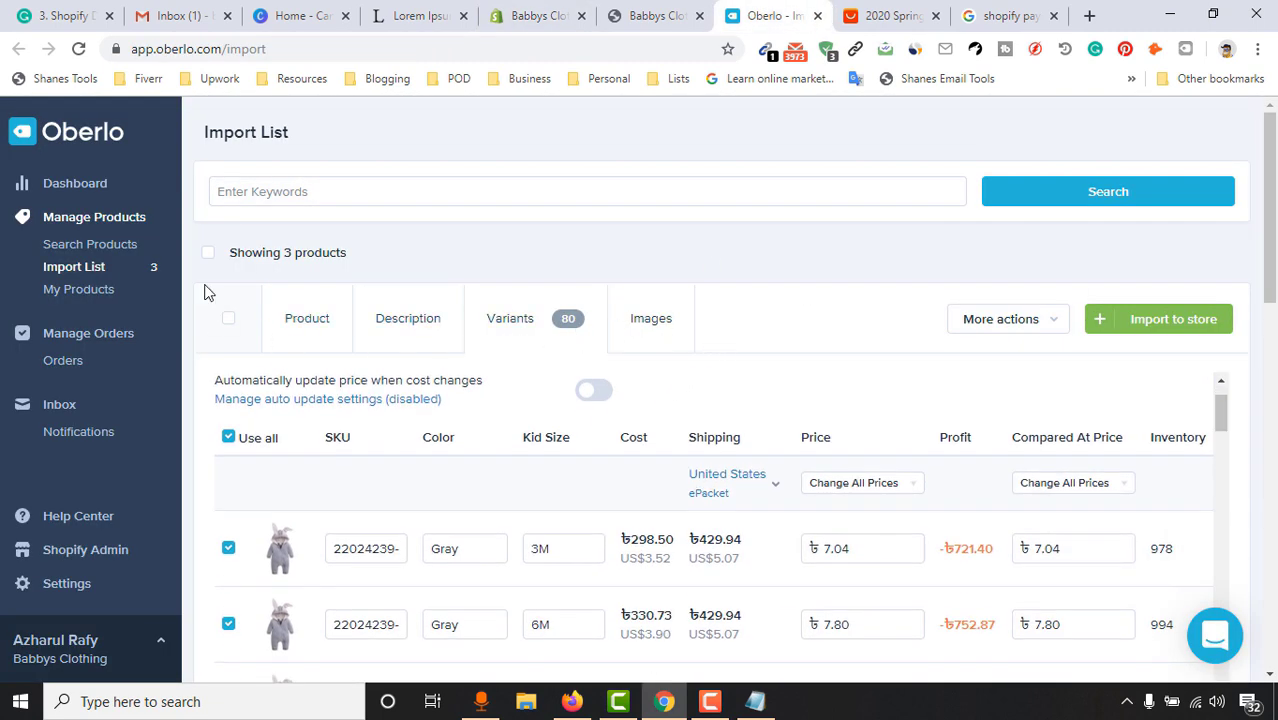
{"action": "key", "text": "F5"}
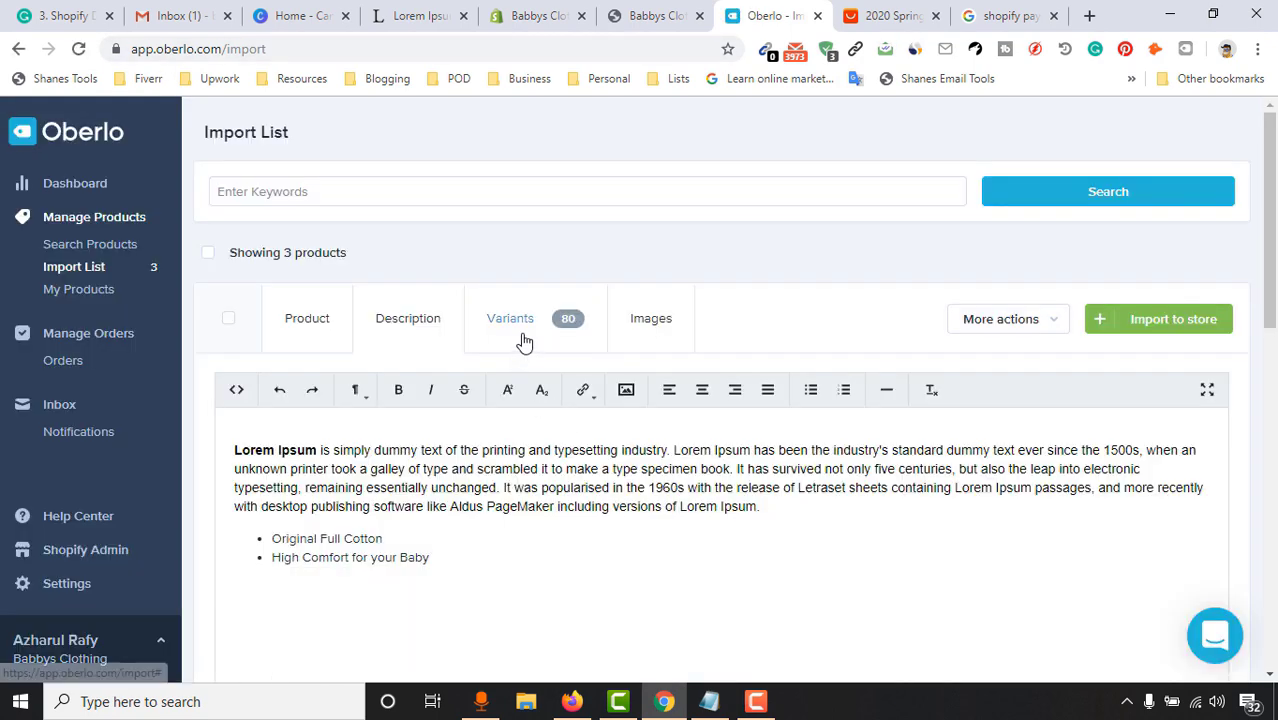
{"action": "left_click", "coordinate": [520, 340]}
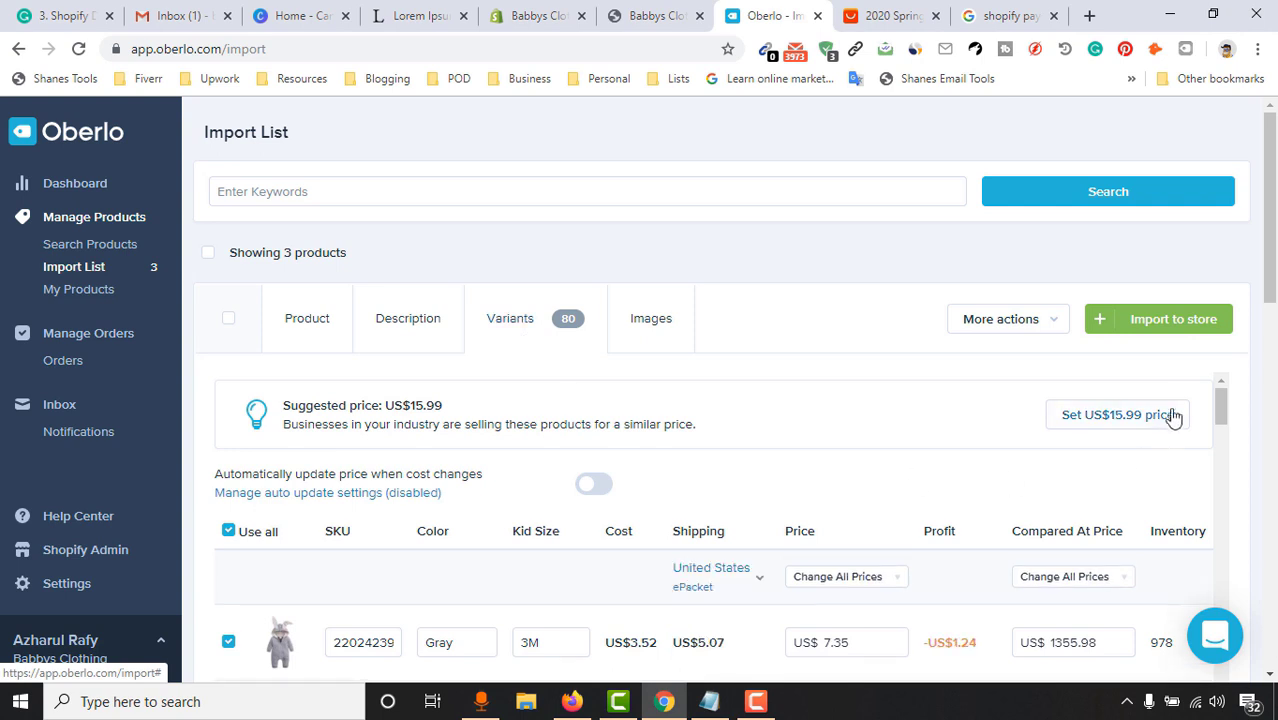
{"action": "scroll", "coordinate": [820, 557], "scroll_direction": "down", "scroll_amount": 1}
{"action": "scroll", "coordinate": [820, 557], "scroll_direction": "down", "scroll_amount": 2}
{"action": "scroll", "coordinate": [910, 566], "scroll_direction": "up", "scroll_amount": 4}
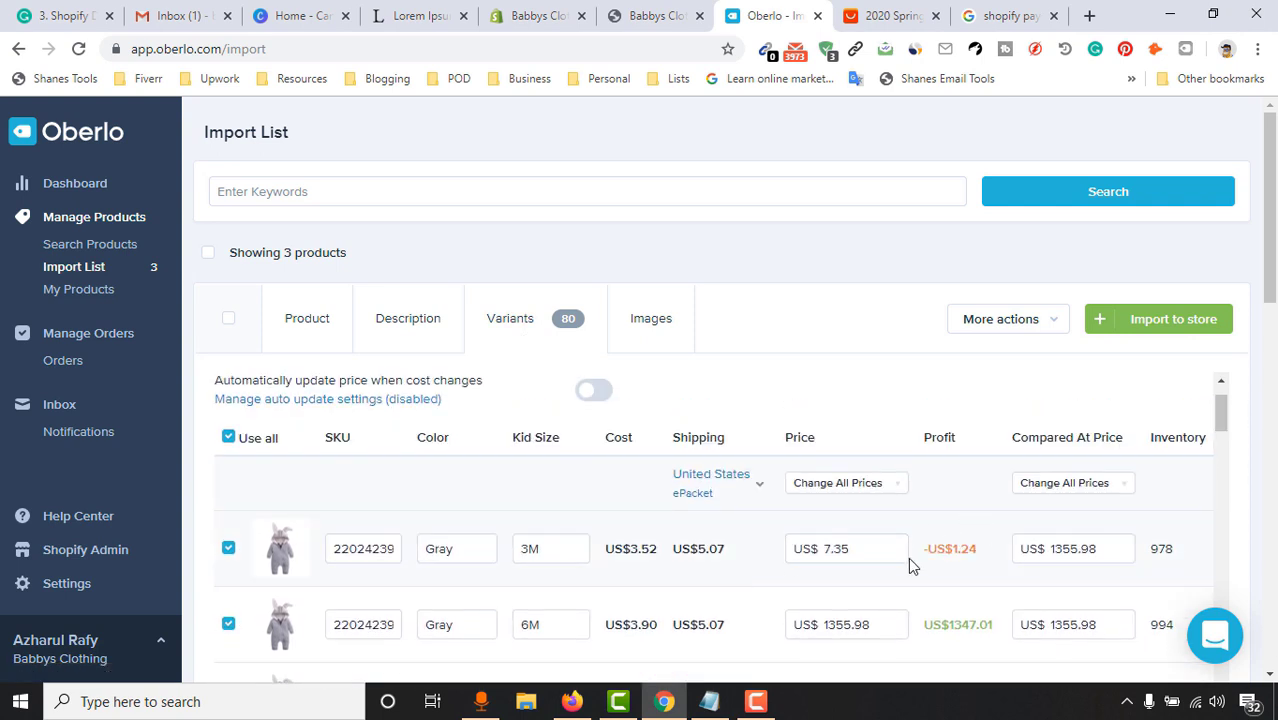
{"action": "scroll", "coordinate": [1009, 425], "scroll_direction": "up", "scroll_amount": 2}
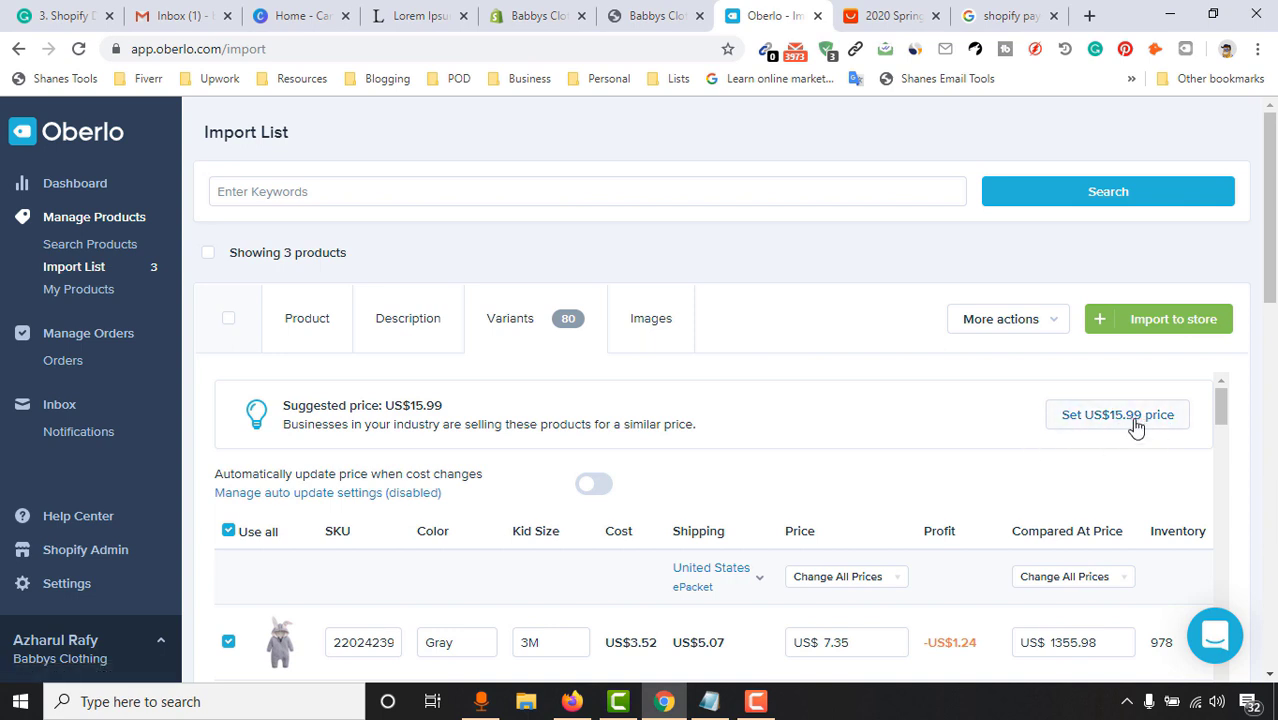
Apply the suggested US$15.99 price to all variants, with compare-at price also US$15.99
{"action": "left_click", "coordinate": [1136, 426]}
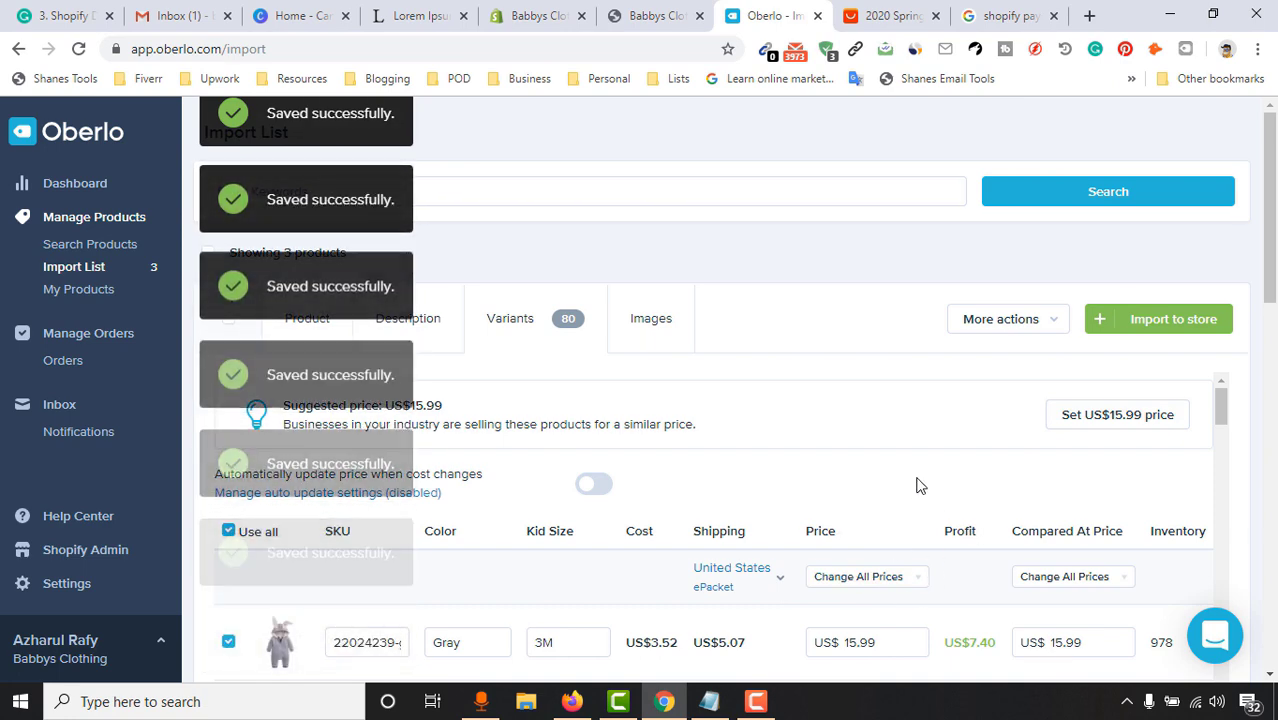
{"action": "scroll", "coordinate": [1081, 522], "scroll_direction": "down", "scroll_amount": 3}
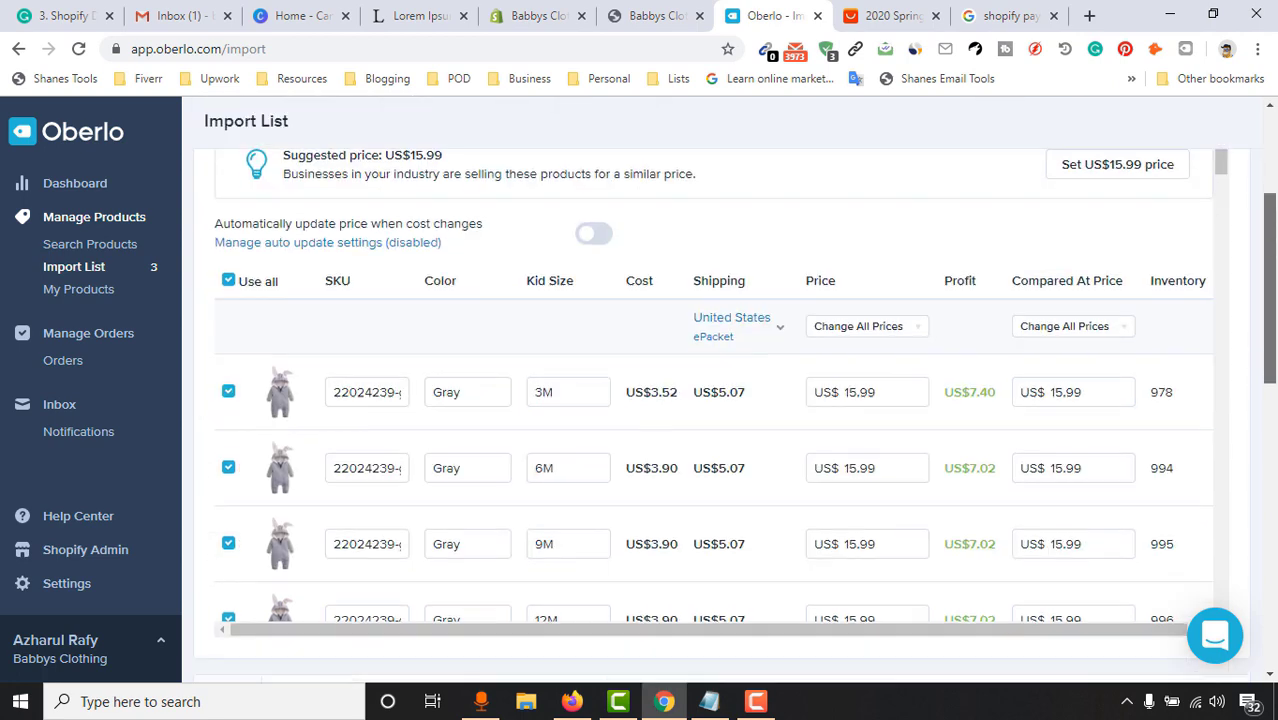
{"action": "left_click", "coordinate": [1096, 396]}
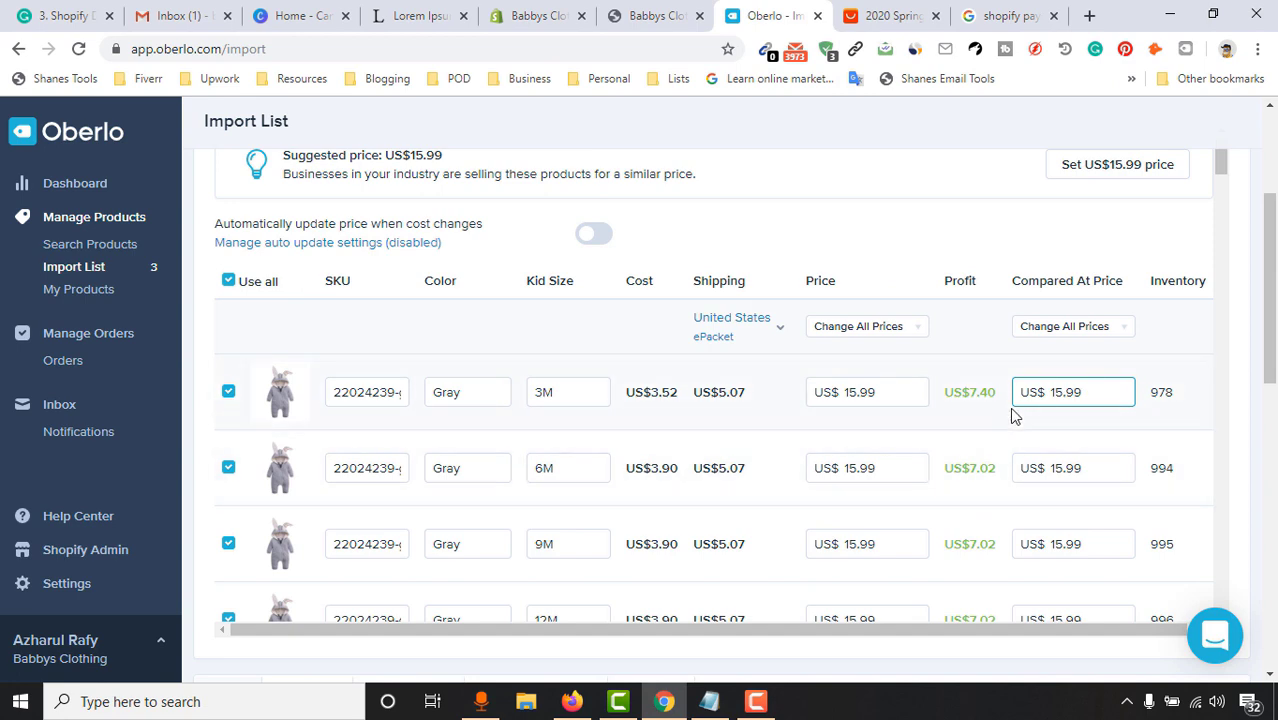
{"action": "scroll", "coordinate": [921, 517], "scroll_direction": "down", "scroll_amount": 2}
{"action": "scroll", "coordinate": [962, 476], "scroll_direction": "up", "scroll_amount": 5}
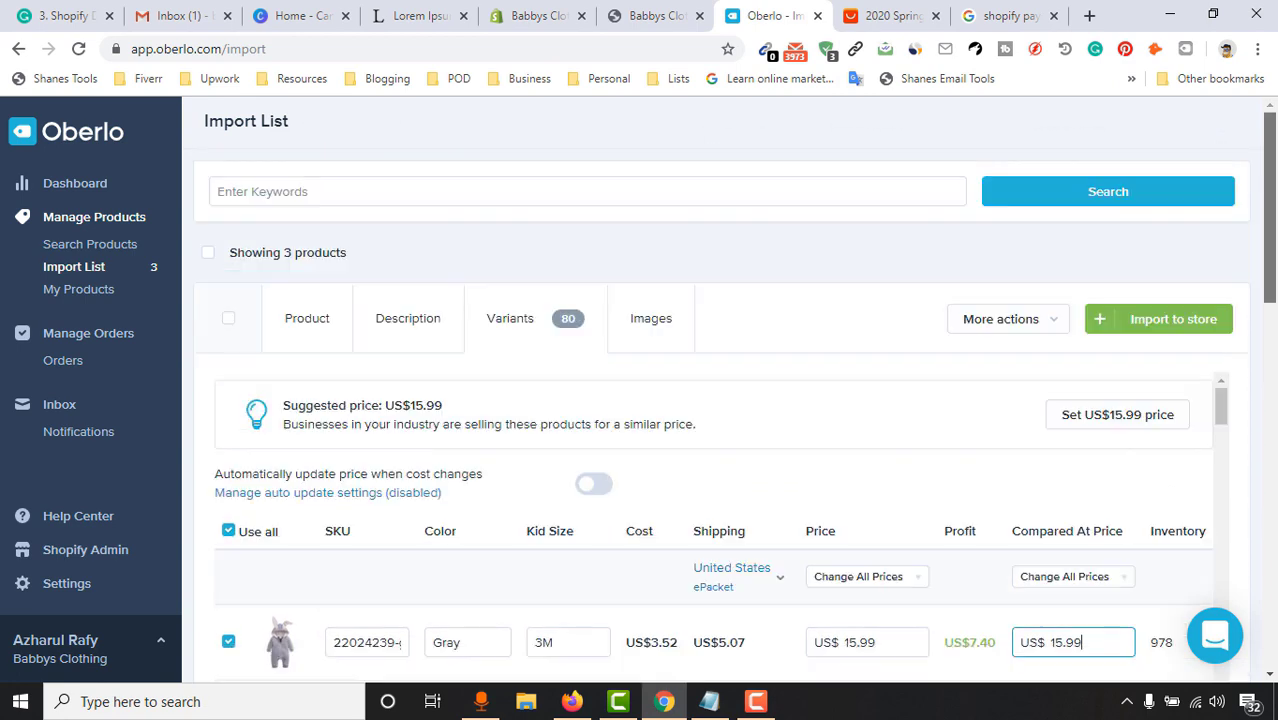
{"action": "left_click", "coordinate": [666, 246]}
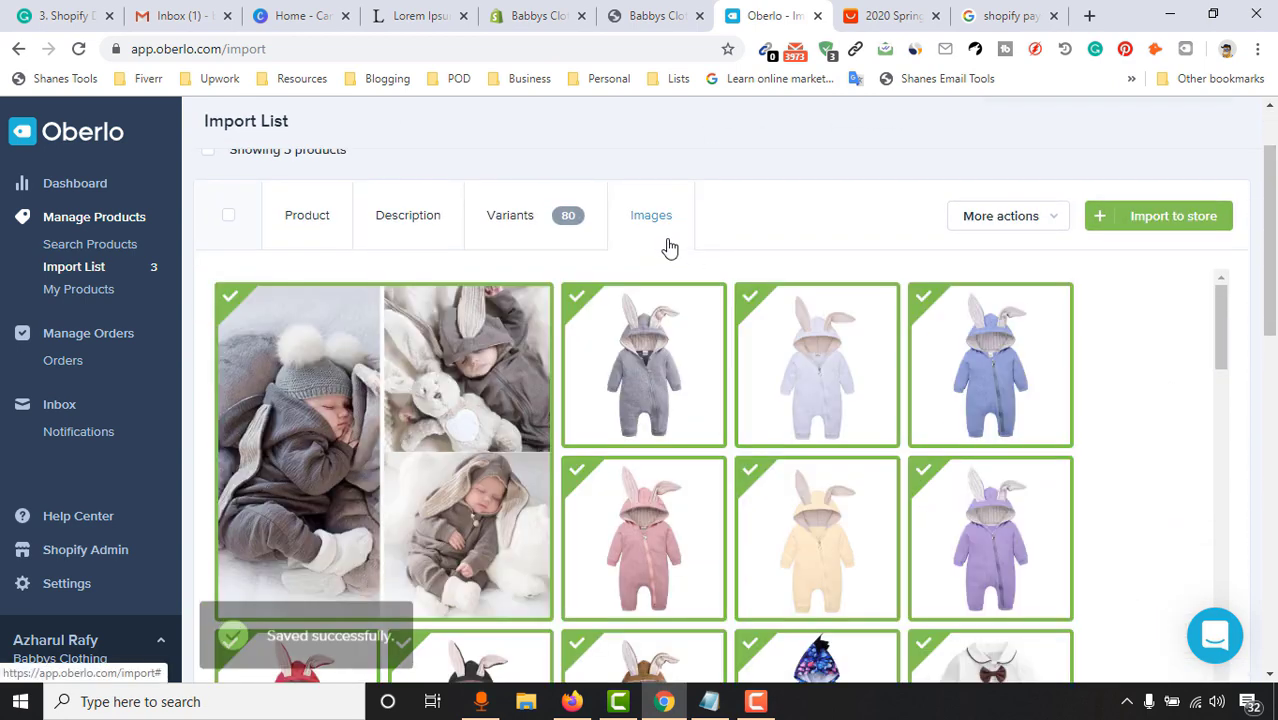
{"action": "scroll", "coordinate": [1276, 183], "scroll_direction": "up", "scroll_amount": 2}
{"action": "scroll", "coordinate": [1268, 200], "scroll_direction": "down", "scroll_amount": 3}
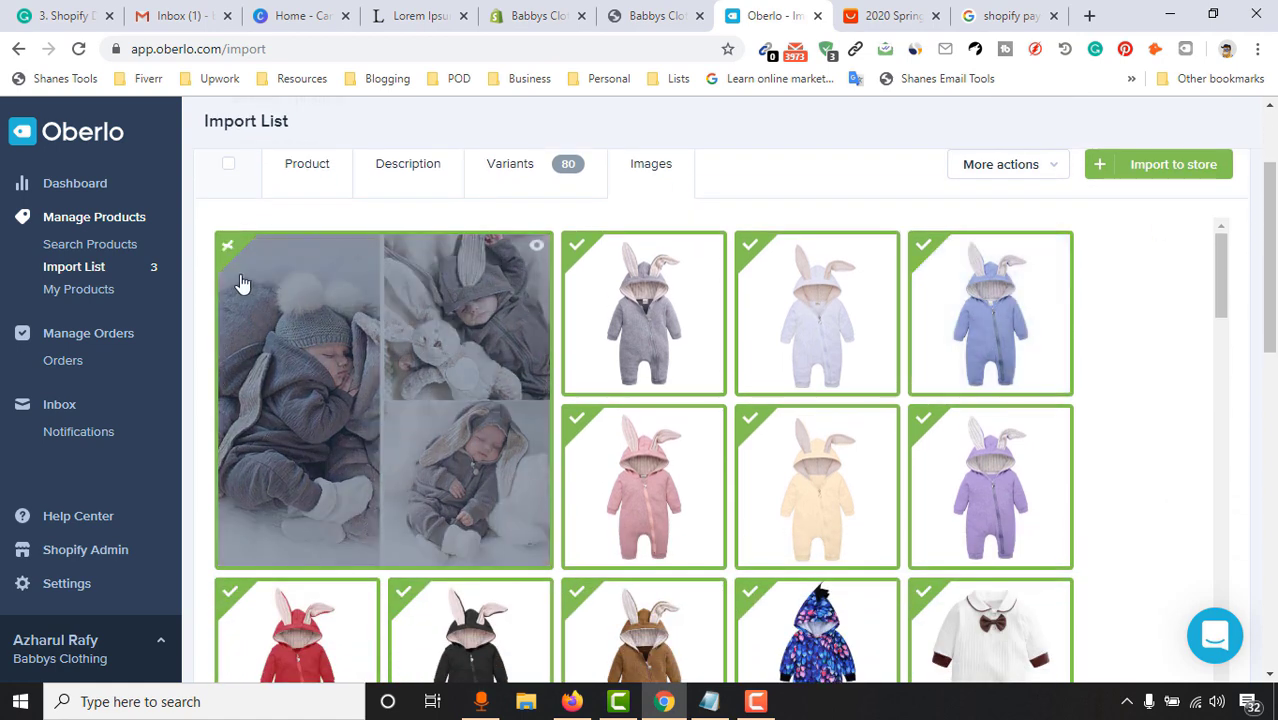
{"action": "left_click", "coordinate": [231, 257]}
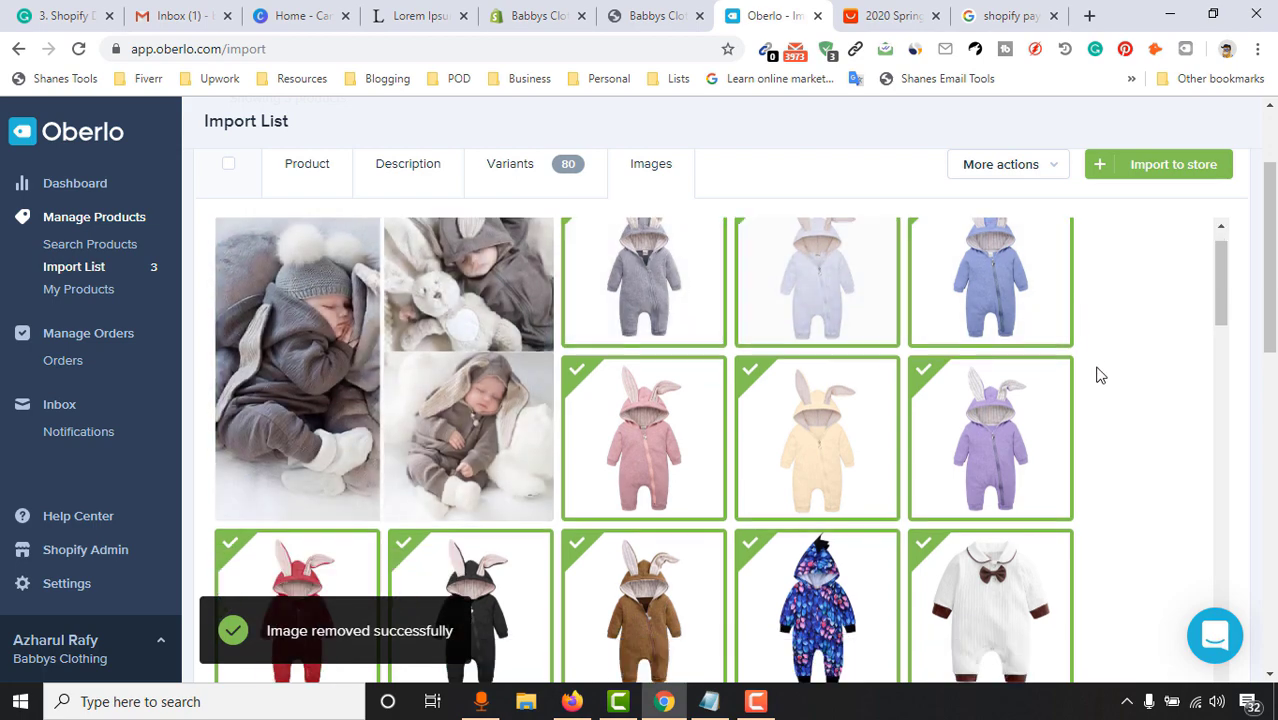
{"action": "scroll", "coordinate": [1097, 360], "scroll_direction": "down", "scroll_amount": 3}
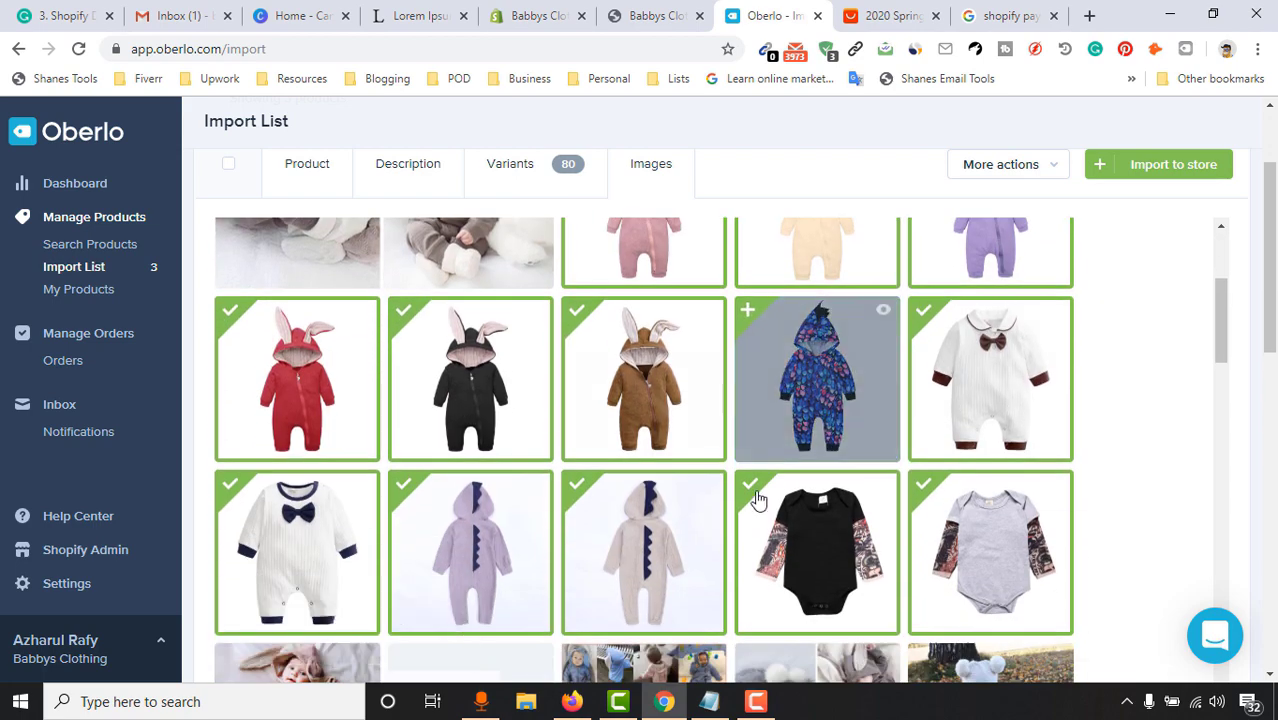
{"action": "left_click", "coordinate": [577, 487]}
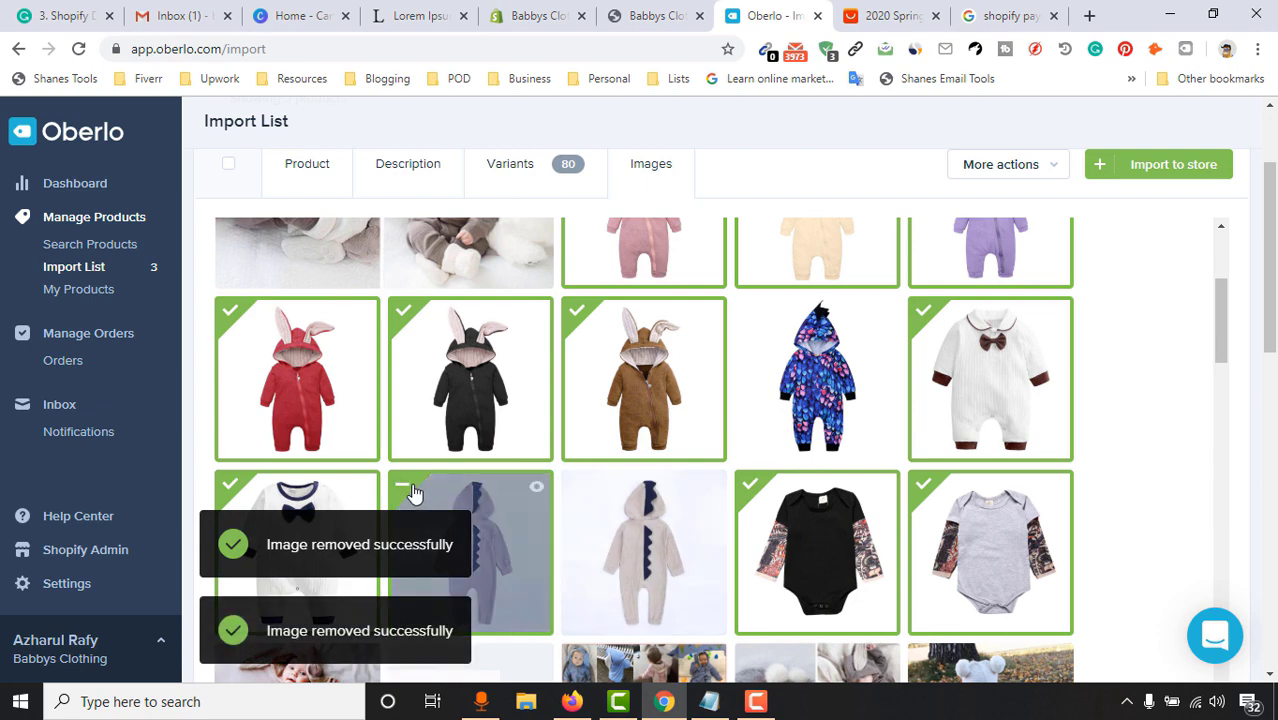
{"action": "scroll", "coordinate": [618, 390], "scroll_direction": "down", "scroll_amount": 4}
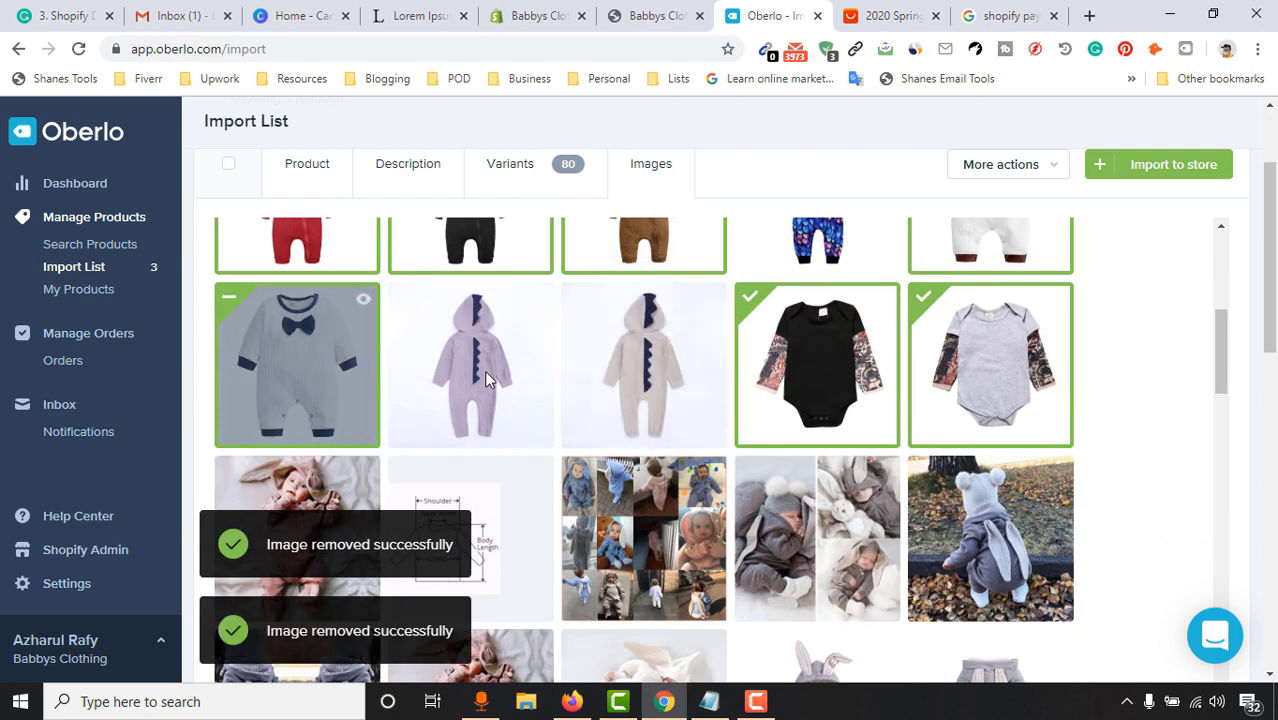
{"action": "scroll", "coordinate": [1077, 457], "scroll_direction": "down", "scroll_amount": 4}
{"action": "scroll", "coordinate": [967, 381], "scroll_direction": "up", "scroll_amount": 2}
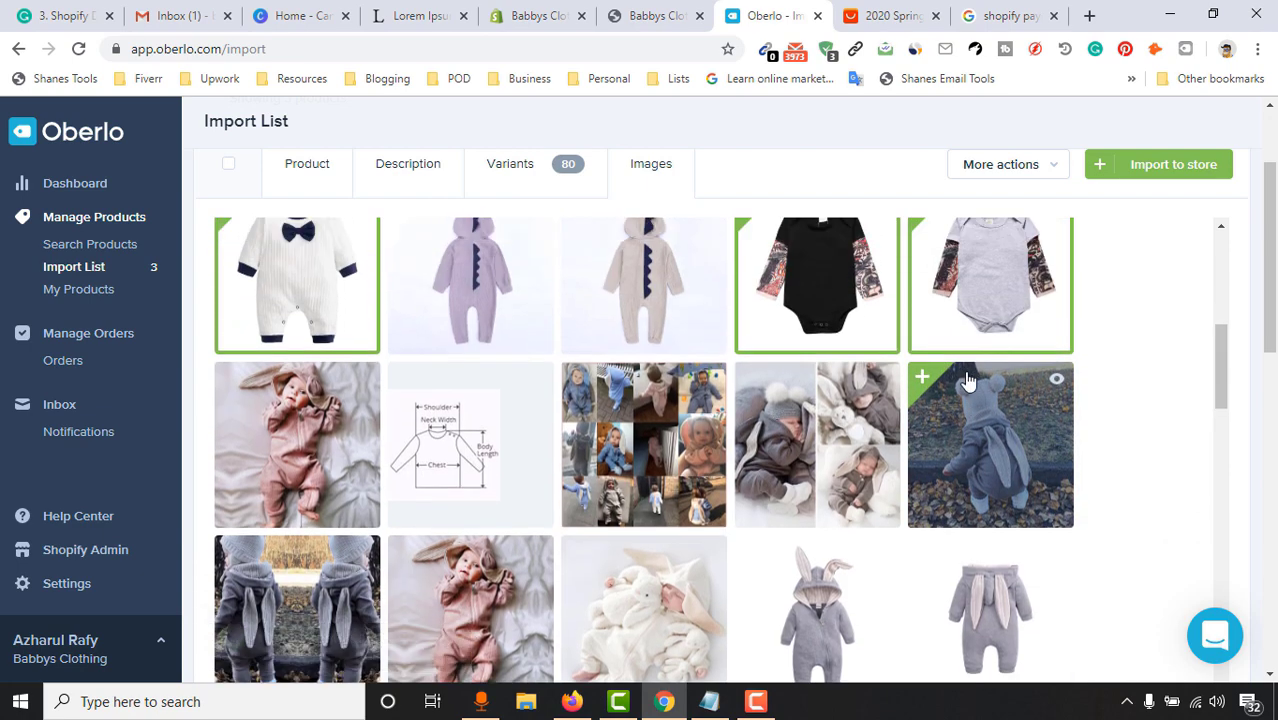
{"action": "scroll", "coordinate": [436, 484], "scroll_direction": "down", "scroll_amount": 4}
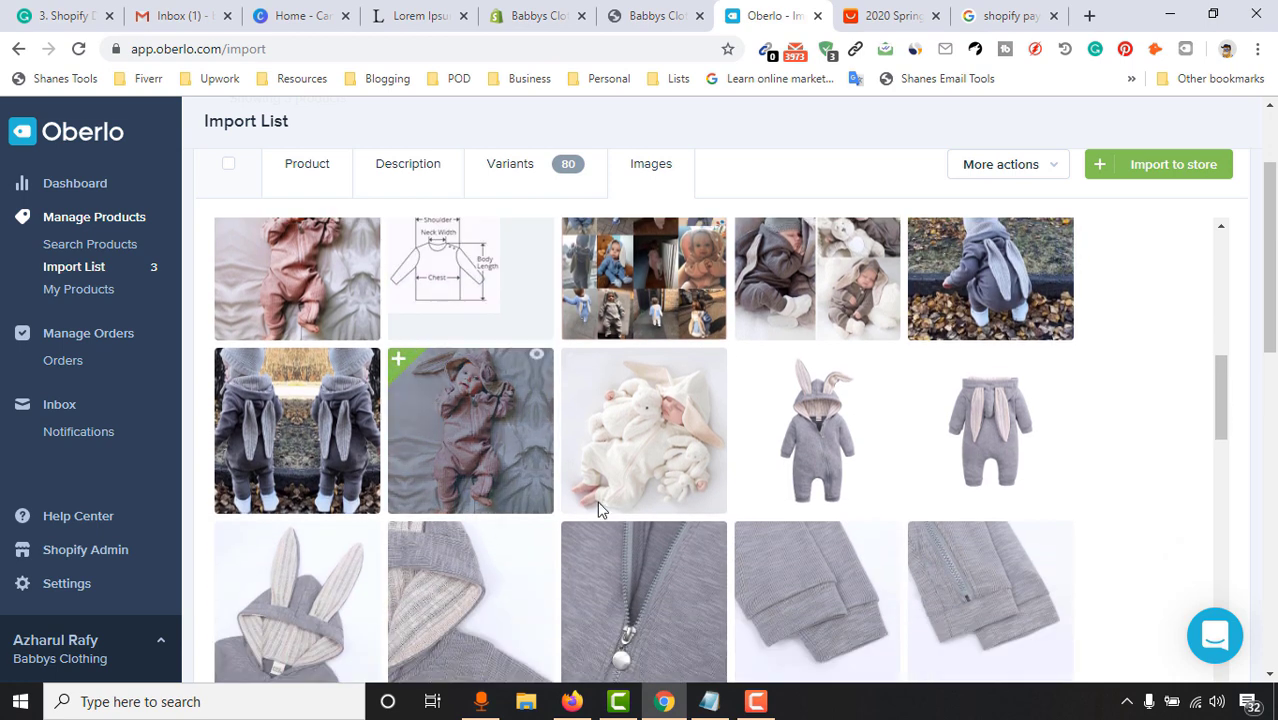
{"action": "left_click", "coordinate": [574, 366]}
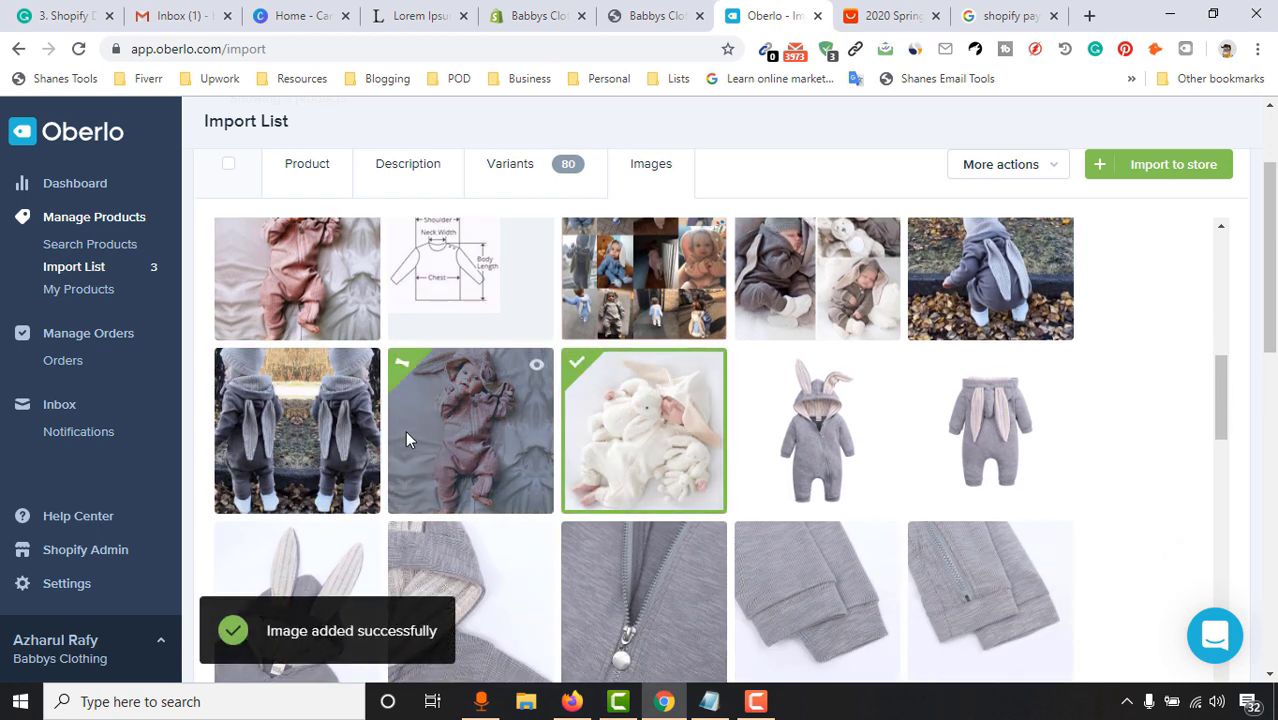
{"action": "left_click", "coordinate": [412, 450]}
{"action": "scroll", "coordinate": [1028, 412], "scroll_direction": "down", "scroll_amount": 5}
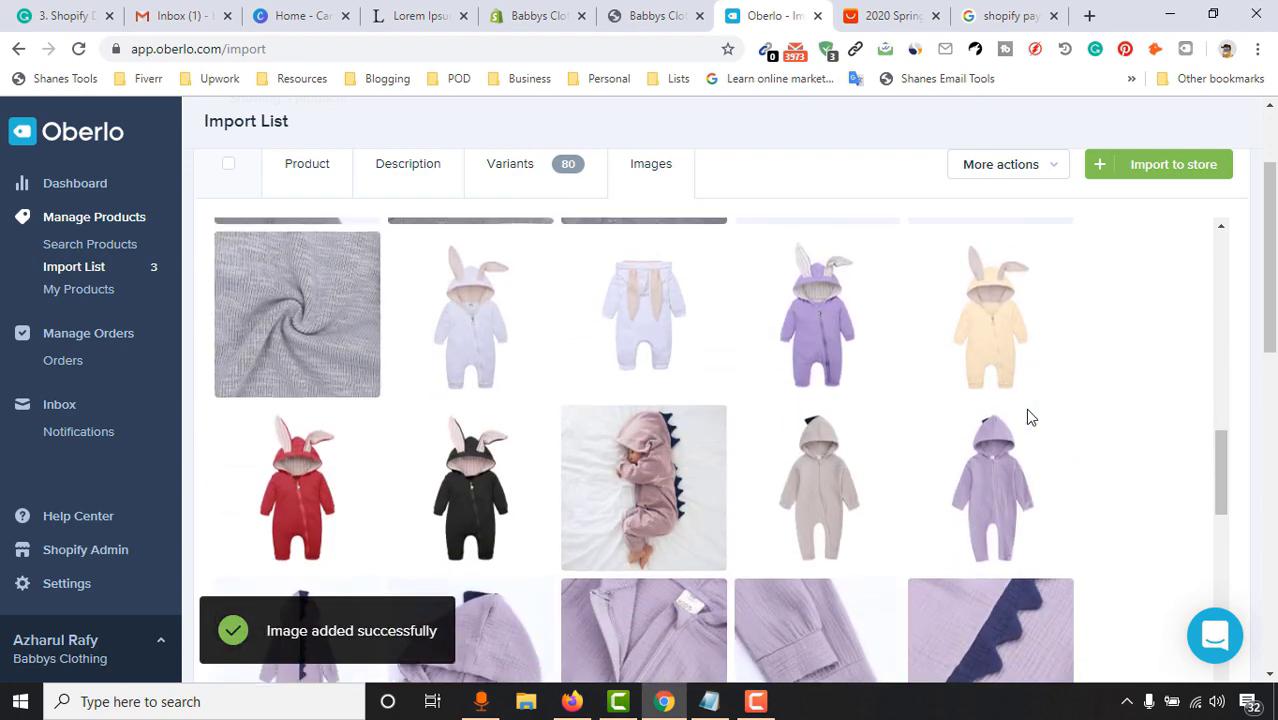
{"action": "scroll", "coordinate": [1030, 415], "scroll_direction": "up", "scroll_amount": 10}
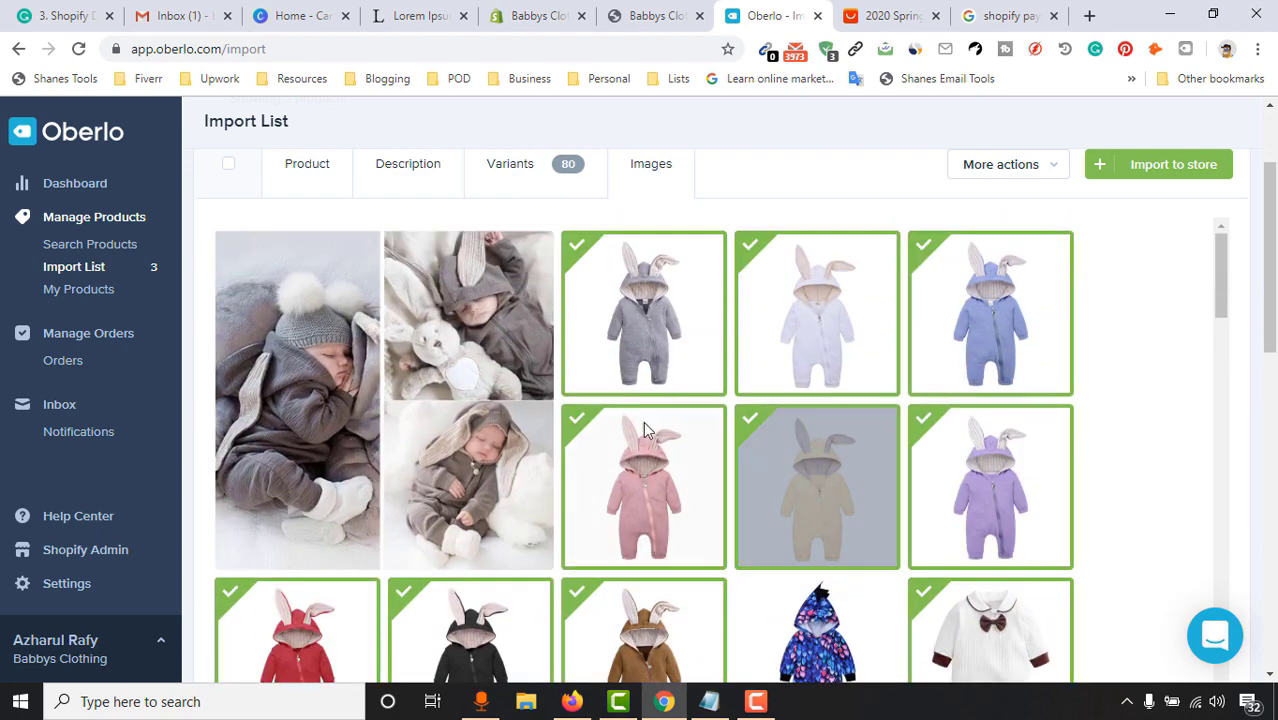
{"action": "scroll", "coordinate": [615, 426], "scroll_direction": "up", "scroll_amount": 2}
{"action": "scroll", "coordinate": [727, 474], "scroll_direction": "down", "scroll_amount": 5}
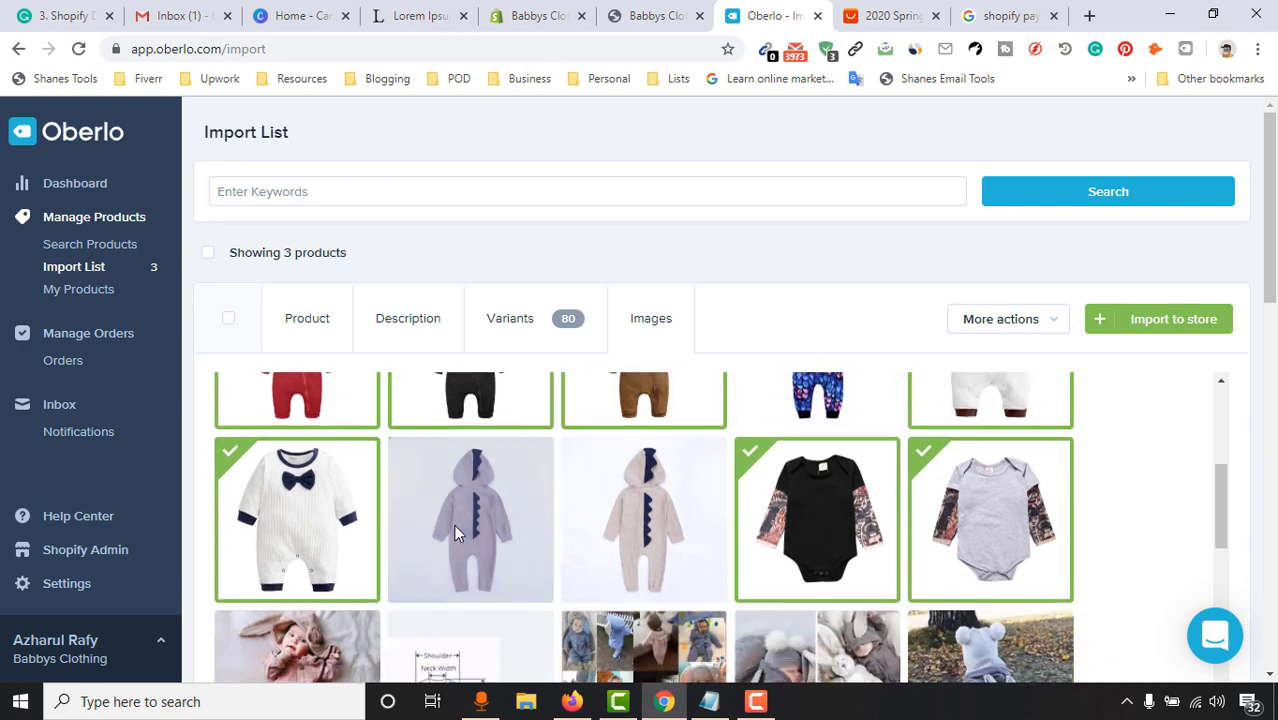
{"action": "scroll", "coordinate": [639, 527], "scroll_direction": "down", "scroll_amount": 3}
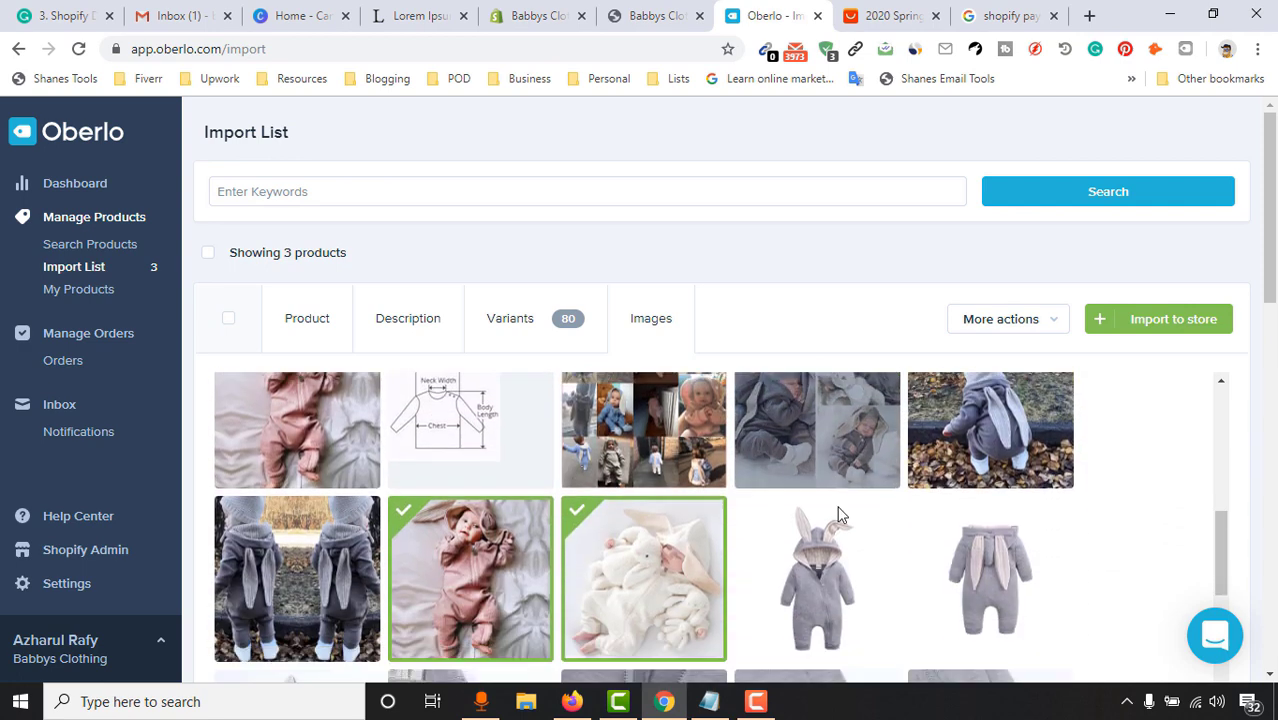
{"action": "scroll", "coordinate": [756, 533], "scroll_direction": "up", "scroll_amount": 5}
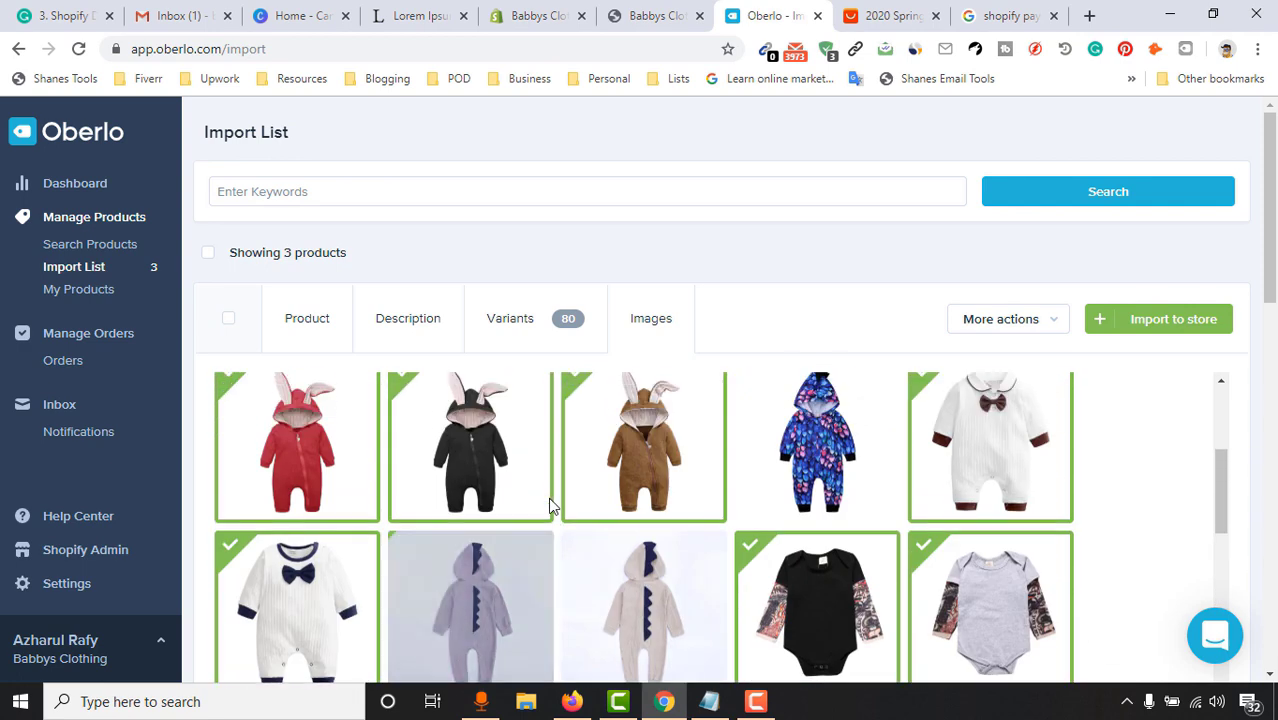
{"action": "scroll", "coordinate": [548, 497], "scroll_direction": "up", "scroll_amount": 3}
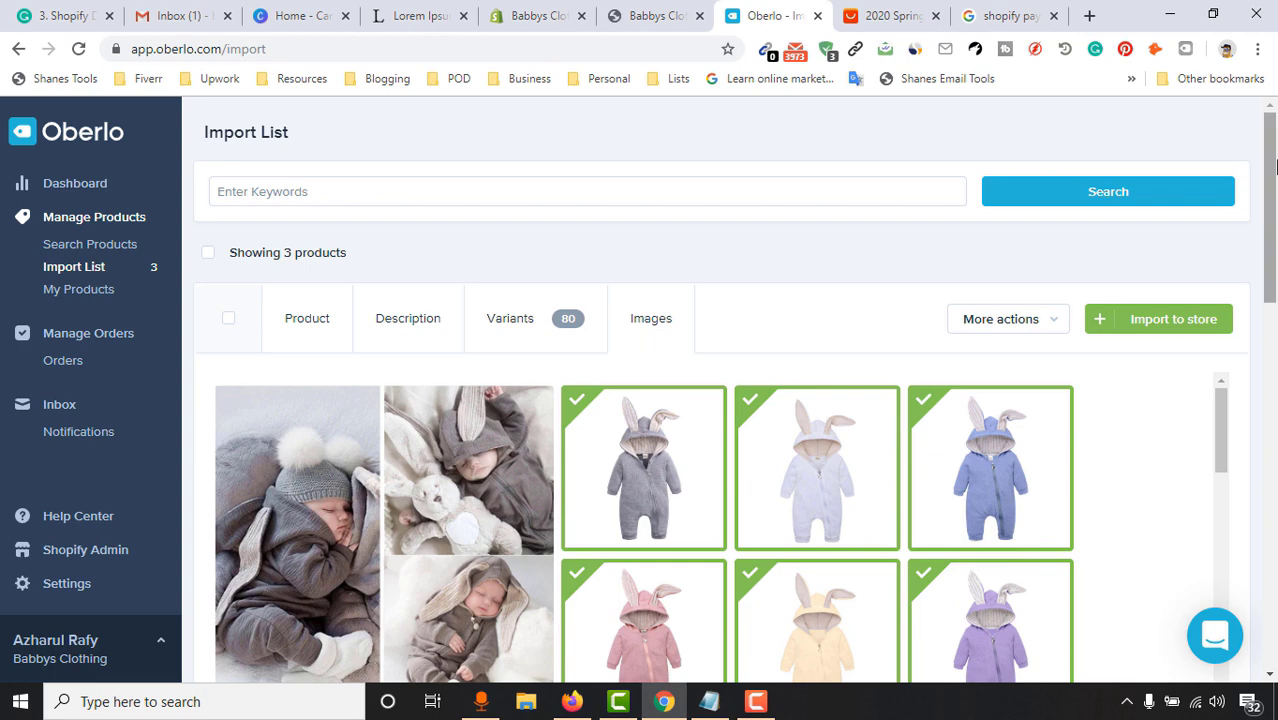
{"action": "scroll", "coordinate": [720, 420], "scroll_direction": "down", "scroll_amount": 5}
{"action": "scroll", "coordinate": [1000, 400], "scroll_direction": "up", "scroll_amount": 3}
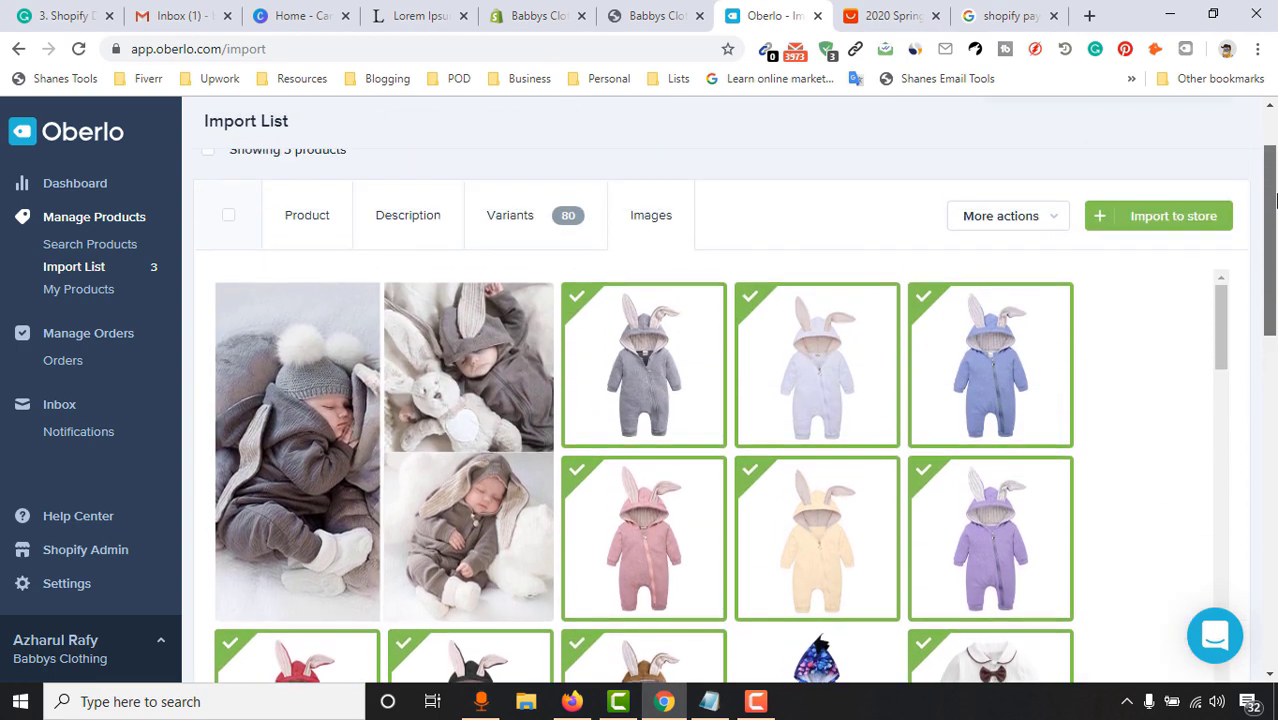
Import Cute Coat for Newborn Baby into the Shopify store
{"action": "left_click", "coordinate": [1173, 217]}
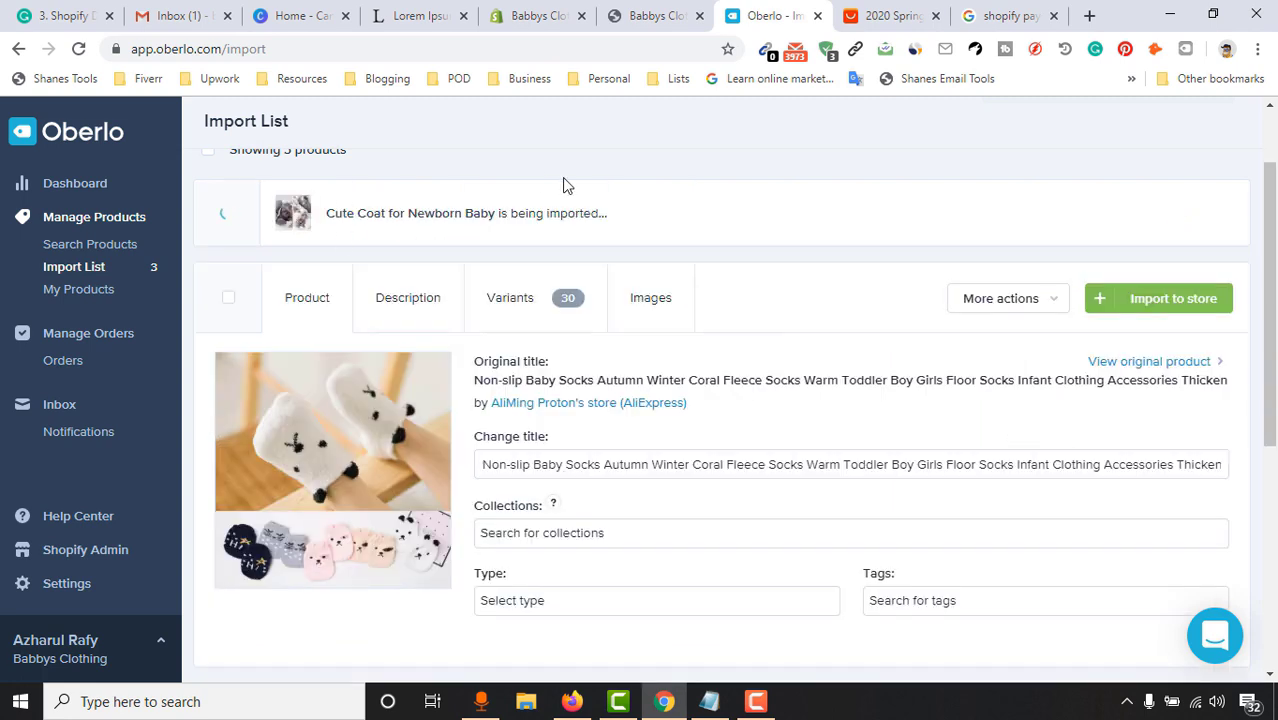
{"action": "scroll", "coordinate": [700, 230], "scroll_direction": "down", "scroll_amount": 1}
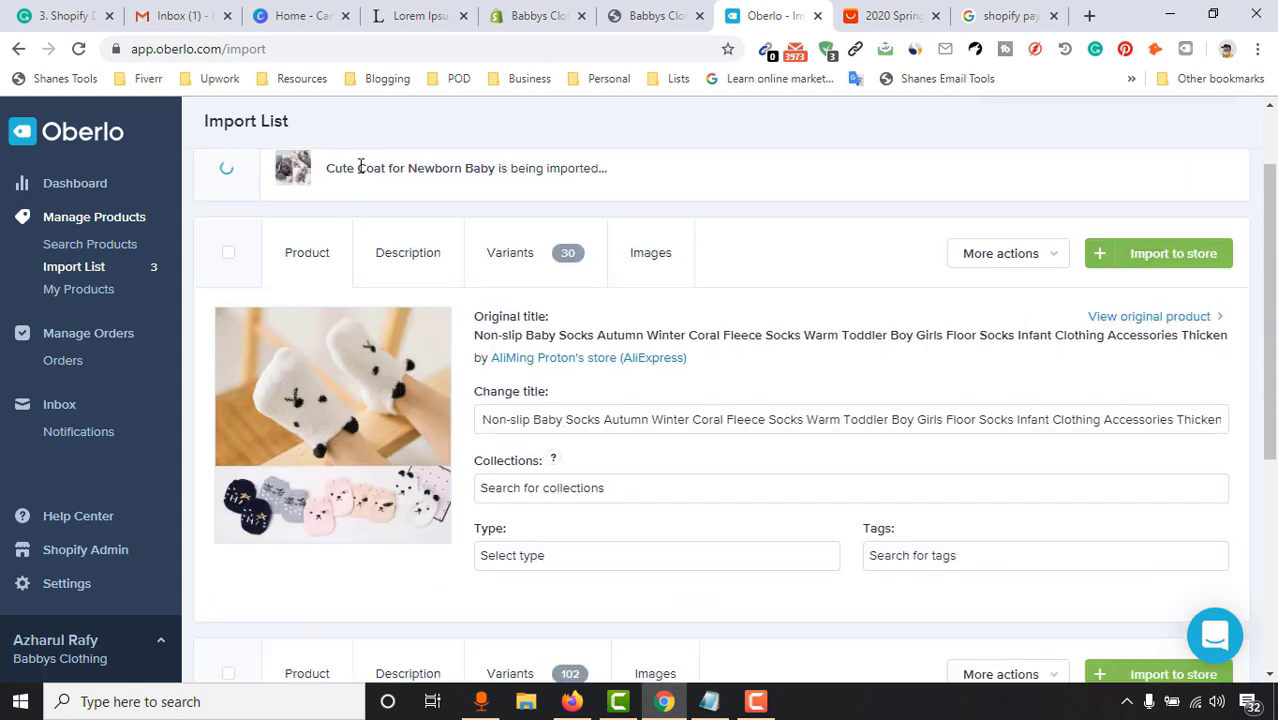
{"action": "scroll", "coordinate": [480, 280], "scroll_direction": "down", "scroll_amount": 1}
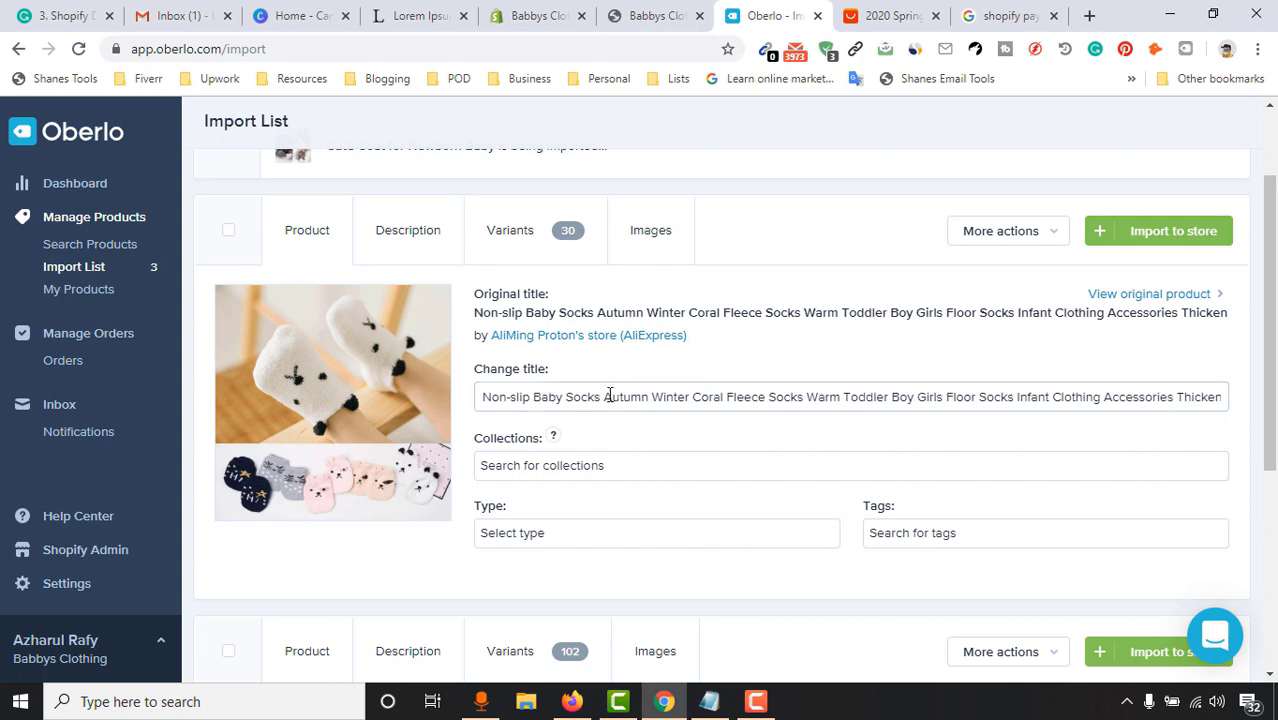
Retitle the socks product 'Cool Looking Comfortable Socks for Infant'
{"action": "triple_click", "coordinate": [660, 389]}
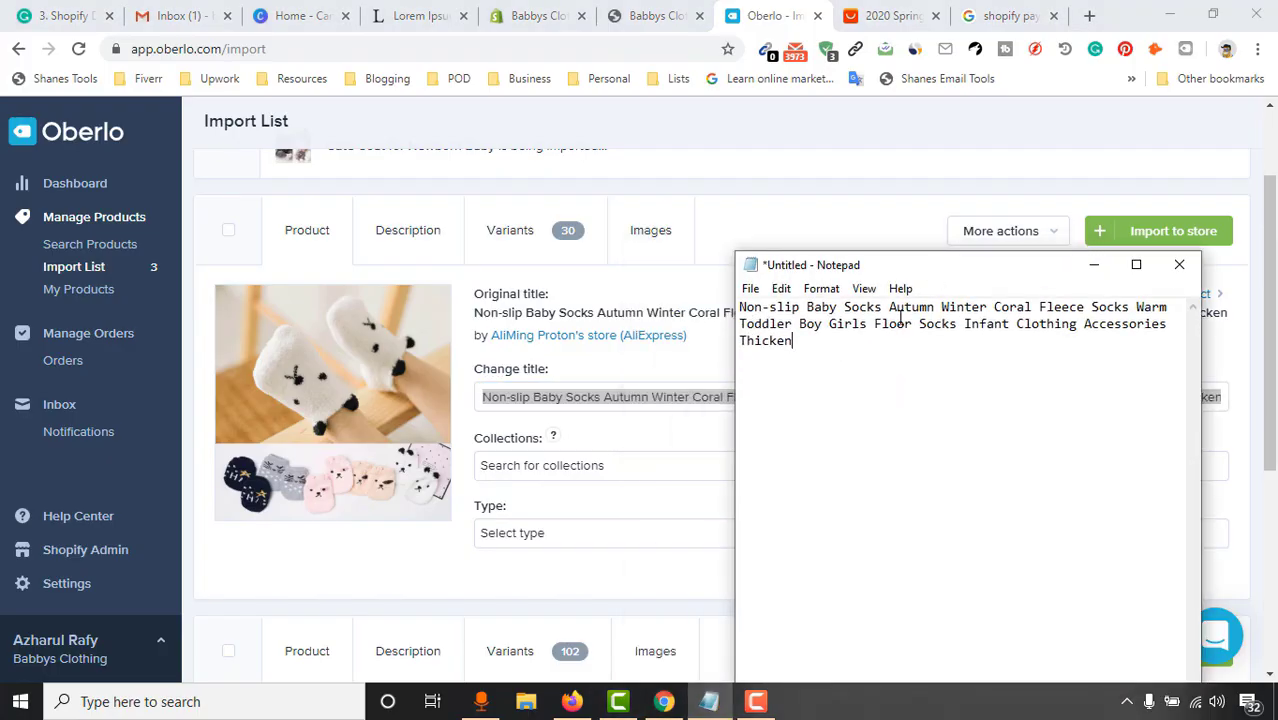
{"action": "left_click", "coordinate": [901, 431]}
{"action": "type", "text": "Cool Looking Comfortable Socs for In"}
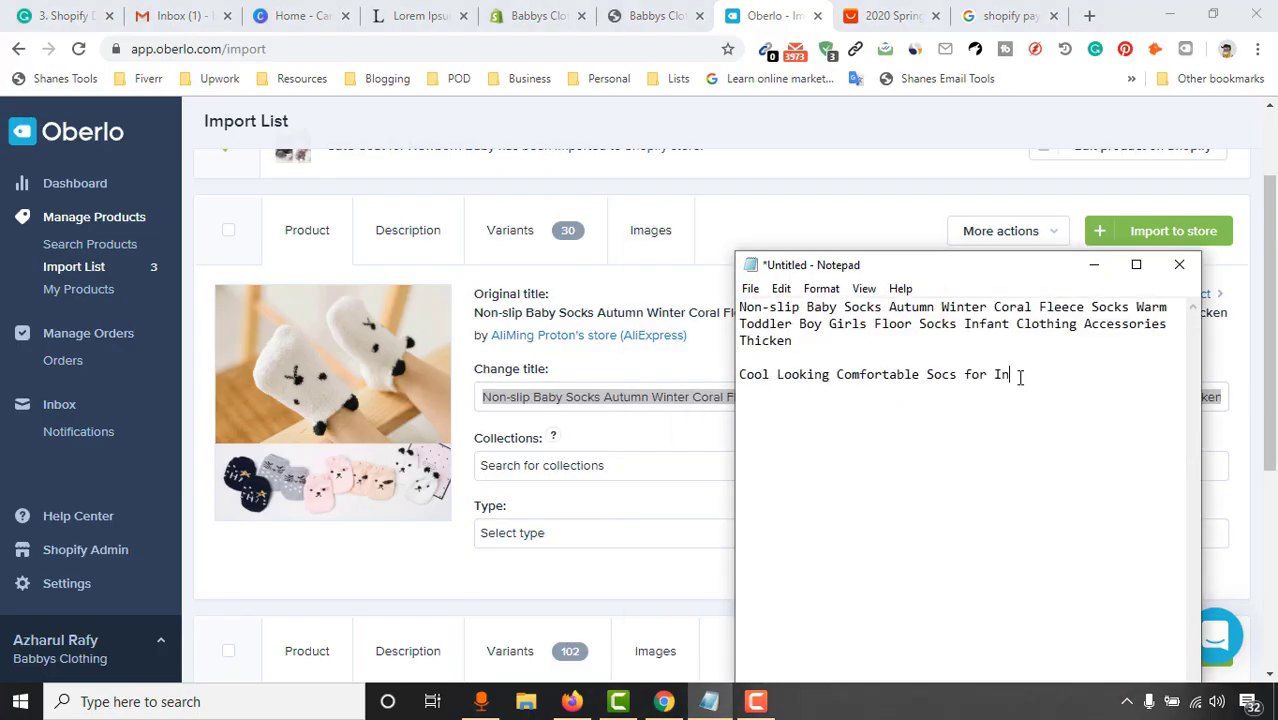
{"action": "type", "text": "Cool Looking Comfortable Socks for Infant"}
{"action": "scroll", "coordinate": [1155, 337], "scroll_direction": "down", "scroll_amount": 2}
Add the socks to the Home page collection, set type clothing, tag 'socks', and grab Lorem Ipsum filler text
{"action": "left_click", "coordinate": [593, 391]}
{"action": "left_click", "coordinate": [571, 417]}
{"action": "left_click", "coordinate": [571, 462]}
{"action": "type", "text": "socks"}
{"action": "key", "text": "Return"}
{"action": "type", "text": "foo"}
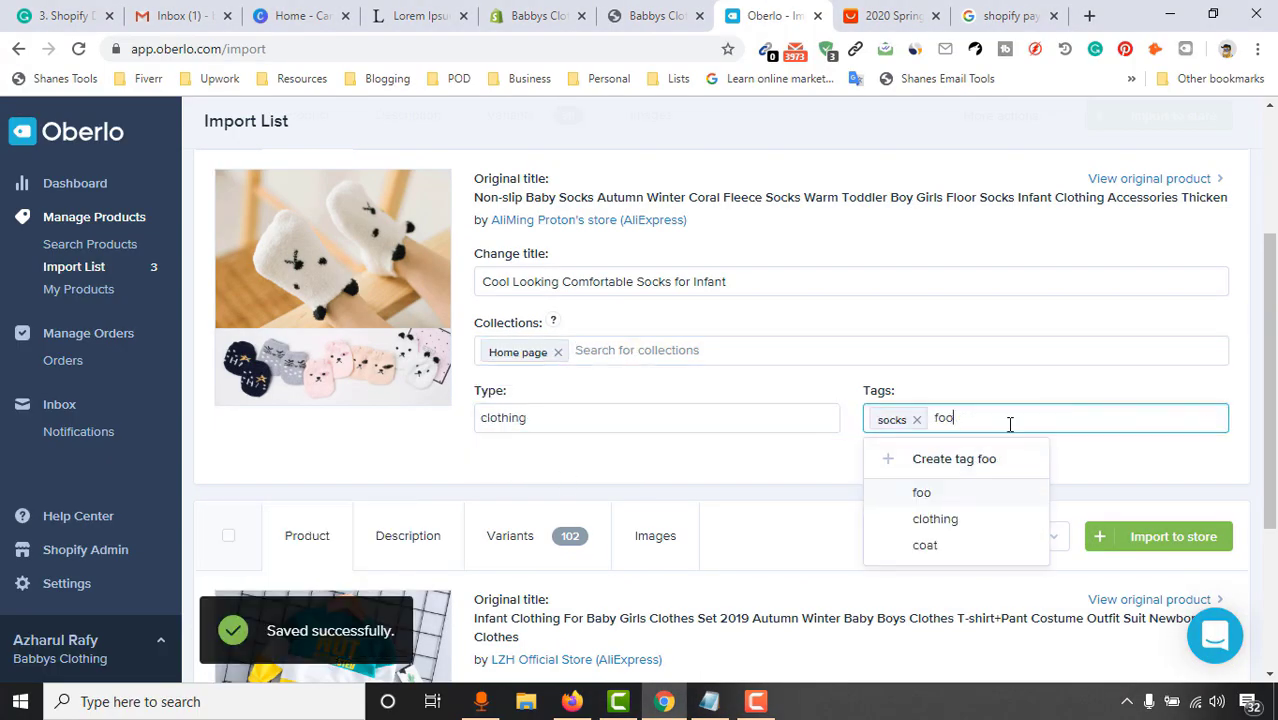
{"action": "left_click", "coordinate": [405, 356]}
{"action": "left_click", "coordinate": [420, 15]}
{"action": "left_click_drag", "start_coordinate": [205, 200], "coordinate": [531, 366]}
{"action": "left_click", "coordinate": [770, 15]}
Set each of the socks' four variant prices to 13.99
{"action": "left_click", "coordinate": [510, 251]}
{"action": "scroll", "coordinate": [832, 527], "scroll_direction": "down", "scroll_amount": 1}
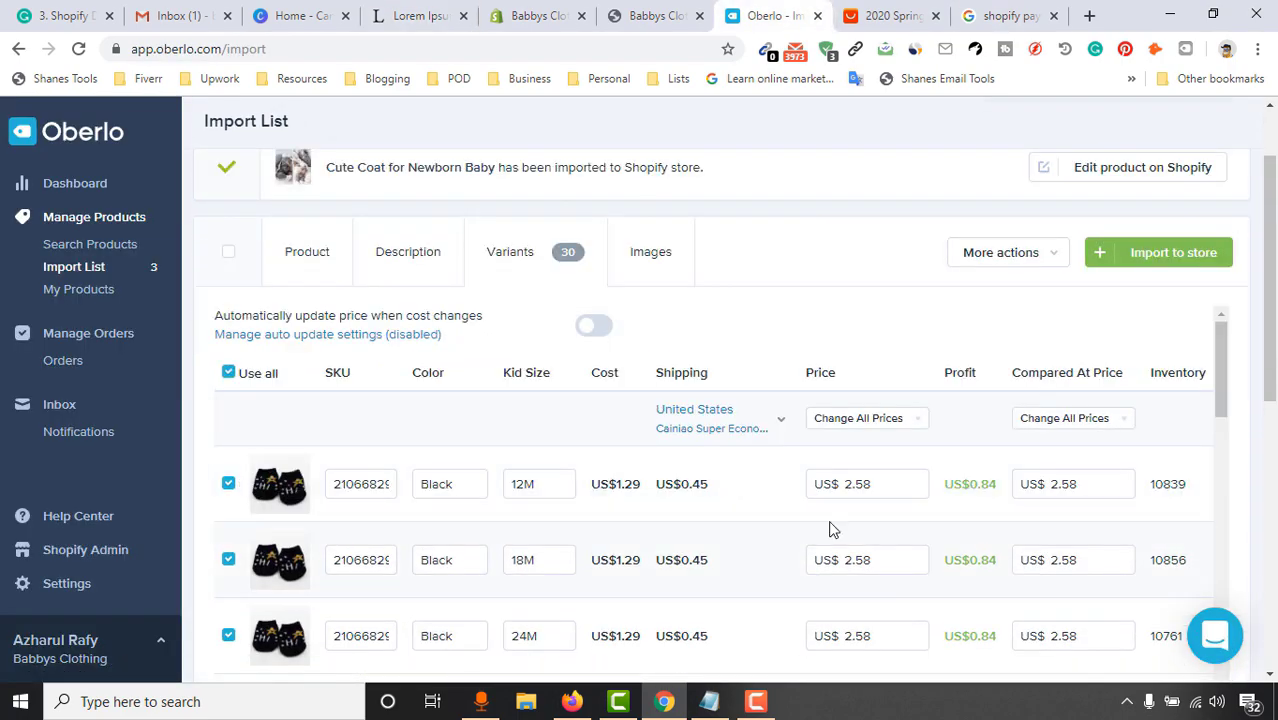
{"action": "scroll", "coordinate": [829, 529], "scroll_direction": "down", "scroll_amount": 2}
{"action": "left_click", "coordinate": [850, 331]}
{"action": "left_click", "coordinate": [853, 263]}
{"action": "left_click", "coordinate": [860, 330]}
{"action": "type", "text": "13.99"}
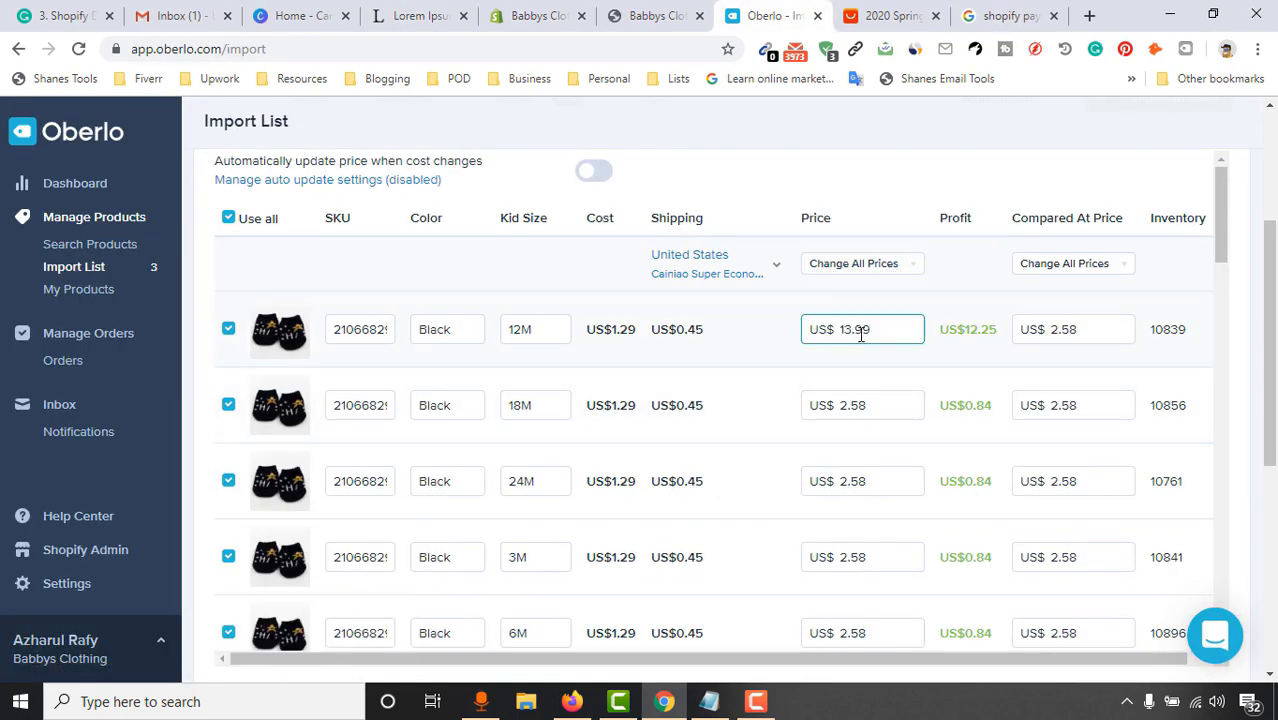
{"action": "scroll", "coordinate": [850, 445], "scroll_direction": "down", "scroll_amount": 3}
{"action": "left_click", "coordinate": [862, 342]}
{"action": "type", "text": "13.99"}
{"action": "scroll", "coordinate": [876, 494], "scroll_direction": "down", "scroll_amount": 5}
{"action": "left_click", "coordinate": [862, 405]}
{"action": "type", "text": "13.99"}
{"action": "left_click", "coordinate": [890, 540]}
{"action": "type", "text": "13.99"}
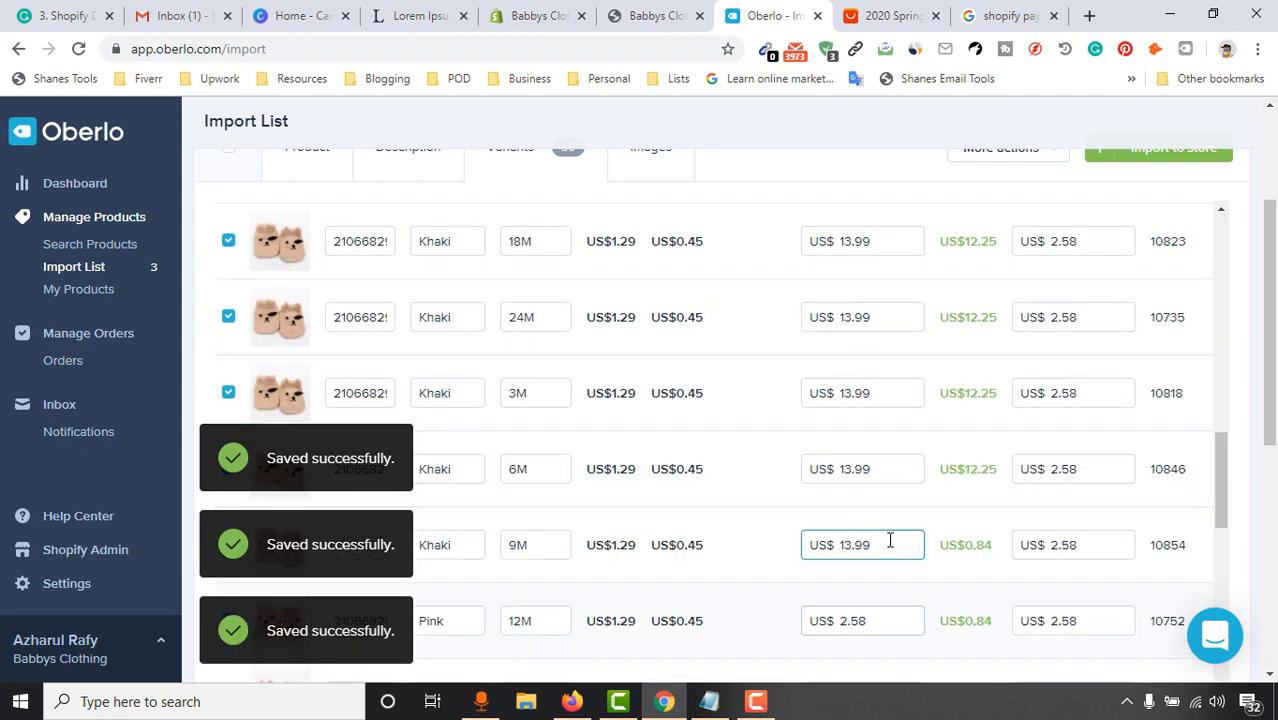
Clear the Compared At prices on the socks' variants
{"action": "scroll", "coordinate": [890, 540], "scroll_direction": "down", "scroll_amount": 3}
{"action": "double_click", "coordinate": [862, 494]}
{"action": "scroll", "coordinate": [896, 526], "scroll_direction": "down", "scroll_amount": 5}
{"action": "left_click", "coordinate": [1070, 362]}
{"action": "key", "text": "BackSpace"}
{"action": "key", "text": "BackSpace"}
{"action": "key", "text": "BackSpace"}
{"action": "key", "text": "BackSpace"}
{"action": "scroll", "coordinate": [896, 400], "scroll_direction": "up", "scroll_amount": 5}
{"action": "left_click", "coordinate": [1070, 276]}
{"action": "key", "text": "BackSpace"}
{"action": "key", "text": "BackSpace"}
{"action": "key", "text": "BackSpace"}
{"action": "key", "text": "BackSpace"}
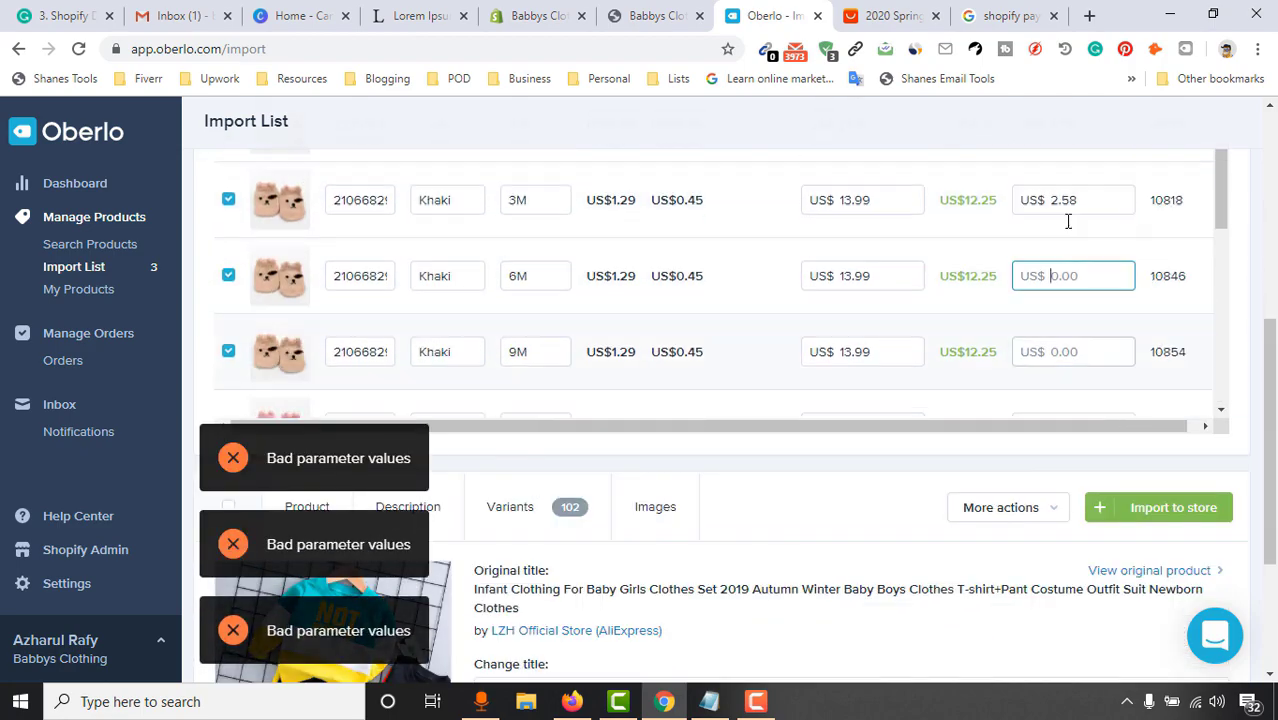
{"action": "scroll", "coordinate": [1070, 300], "scroll_direction": "down", "scroll_amount": 3}
{"action": "left_click", "coordinate": [1075, 266]}
{"action": "key", "text": "BackSpace"}
{"action": "key", "text": "BackSpace"}
{"action": "key", "text": "BackSpace"}
{"action": "key", "text": "BackSpace"}
{"action": "scroll", "coordinate": [1075, 300], "scroll_direction": "down", "scroll_amount": 3}
{"action": "left_click", "coordinate": [1073, 168]}
{"action": "scroll", "coordinate": [981, 517], "scroll_direction": "up", "scroll_amount": 10}
{"action": "left_click", "coordinate": [652, 365]}
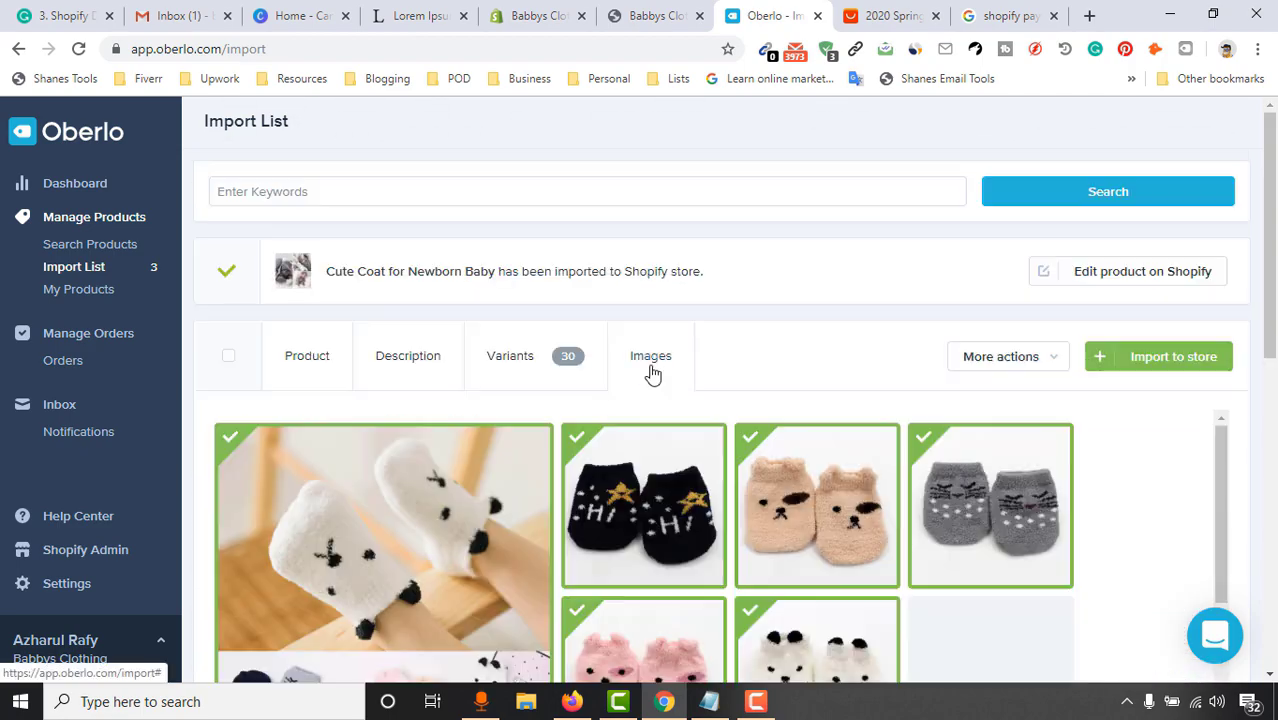
Untick the unwanted sock images and import the socks into the Shopify store
{"action": "scroll", "coordinate": [650, 500], "scroll_direction": "down", "scroll_amount": 5}
{"action": "left_click", "coordinate": [787, 394]}
{"action": "scroll", "coordinate": [700, 450], "scroll_direction": "up", "scroll_amount": 5}
{"action": "left_click", "coordinate": [1158, 356]}
Save the clothing set's original title in Notepad, retitle it 'Clothing Set for Infants', type clothing
{"action": "triple_click", "coordinate": [600, 449]}
{"action": "key", "text": "ctrl+c"}
{"action": "left_click", "coordinate": [709, 701]}
{"action": "key", "text": "ctrl+v"}
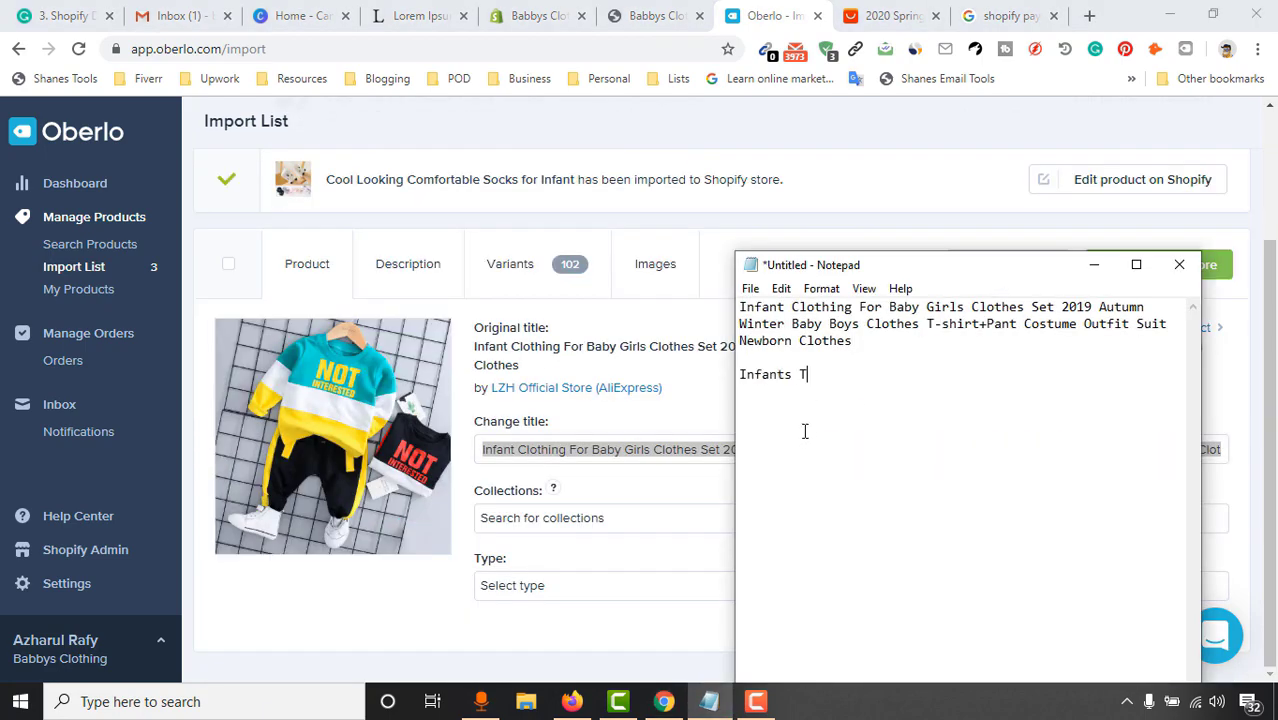
{"action": "left_click", "coordinate": [664, 701]}
{"action": "triple_click", "coordinate": [600, 449]}
{"action": "type", "text": "Clothing Set for Infants"}
{"action": "left_click", "coordinate": [600, 585]}
{"action": "type", "text": "clothing"}
Review the clothing set's variants and prices, then import it into the Shopify store
{"action": "left_click", "coordinate": [415, 15]}
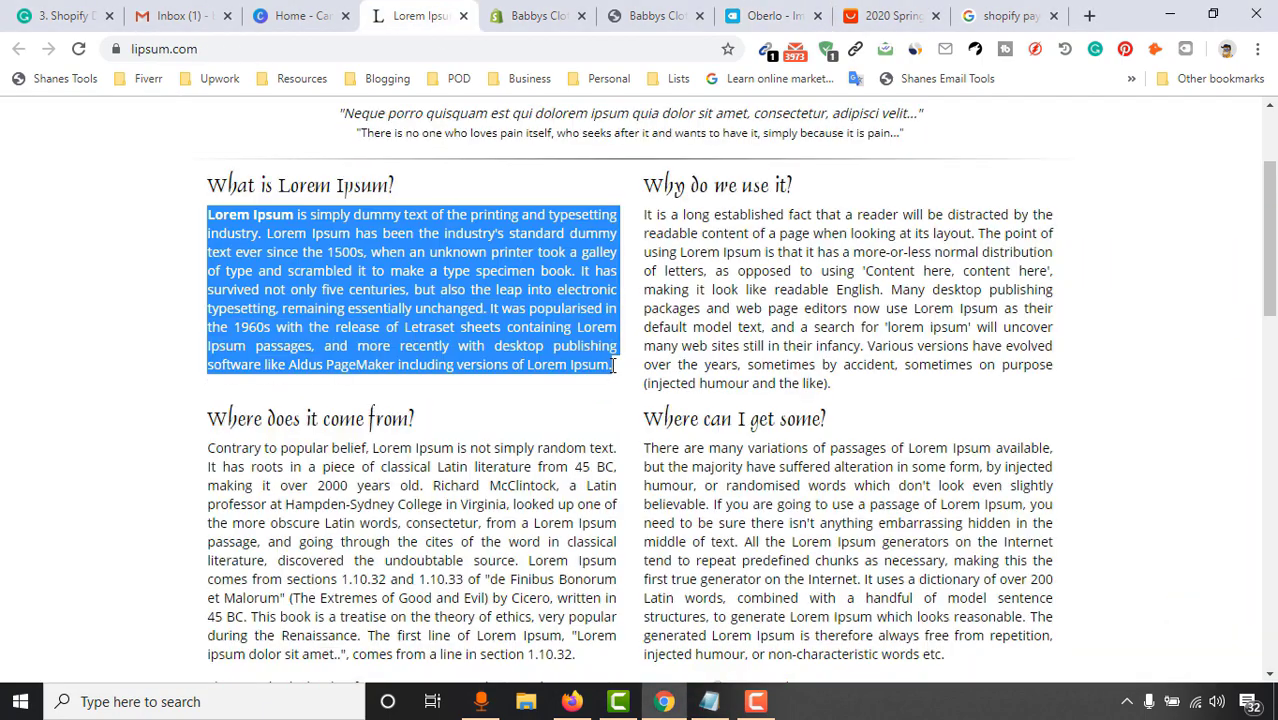
{"action": "left_click", "coordinate": [770, 15]}
{"action": "left_click", "coordinate": [510, 263]}
{"action": "scroll", "coordinate": [847, 314], "scroll_direction": "down", "scroll_amount": 1}
{"action": "scroll", "coordinate": [941, 514], "scroll_direction": "up", "scroll_amount": 5}
{"action": "scroll", "coordinate": [1113, 557], "scroll_direction": "up", "scroll_amount": 3}
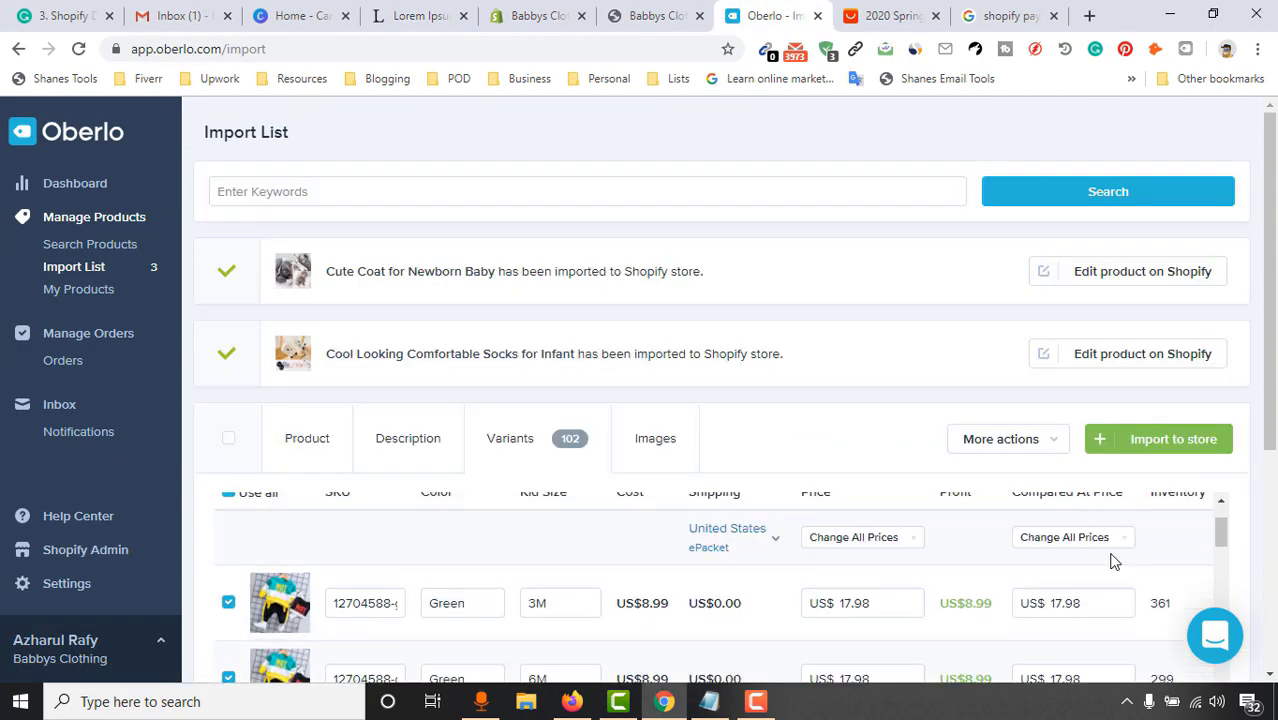
{"action": "left_click", "coordinate": [1188, 456]}
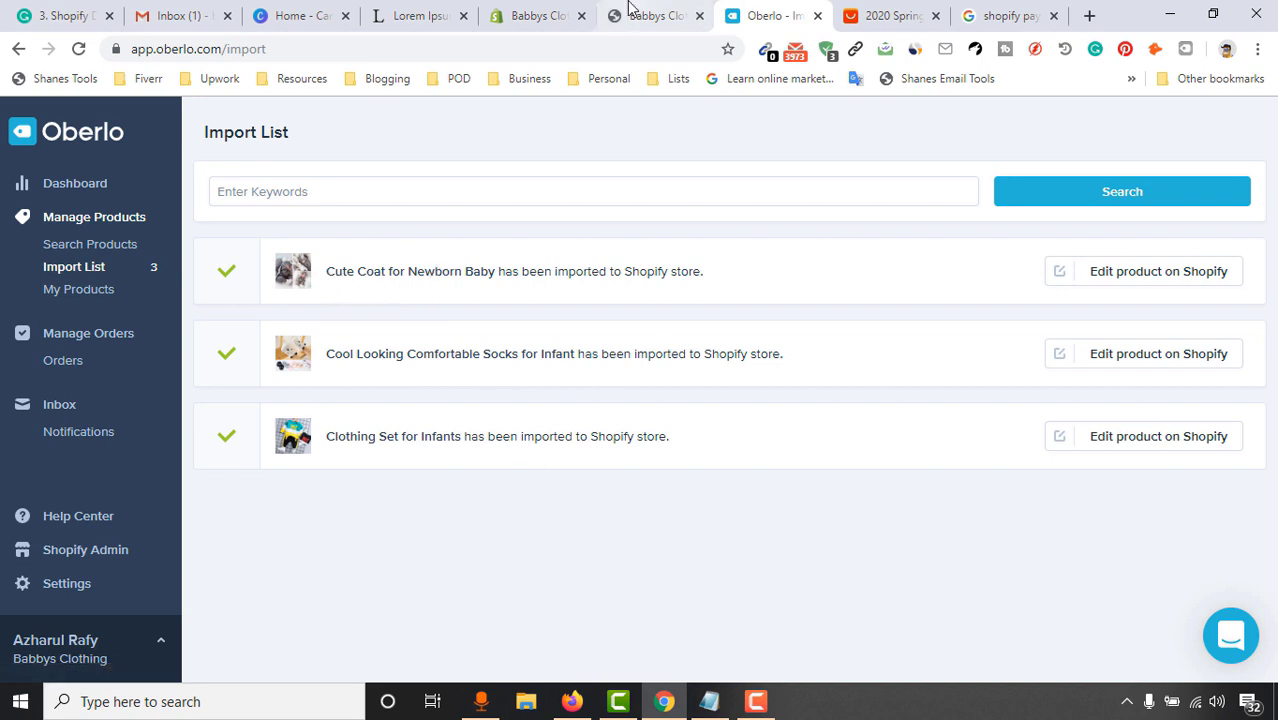
{"action": "left_click", "coordinate": [630, 15]}
Reload the storefront and find the three baby products in Featured Collection
{"action": "left_click", "coordinate": [84, 60]}
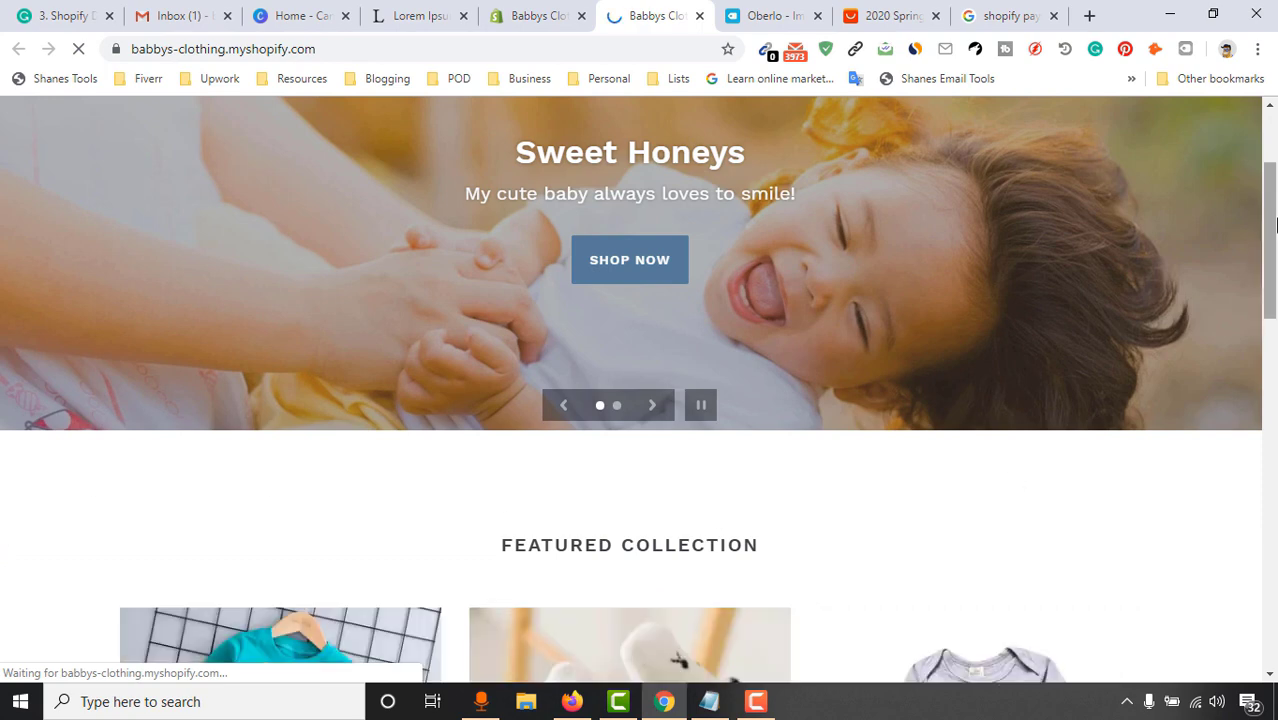
{"action": "scroll", "coordinate": [1275, 225], "scroll_direction": "down", "scroll_amount": 4}
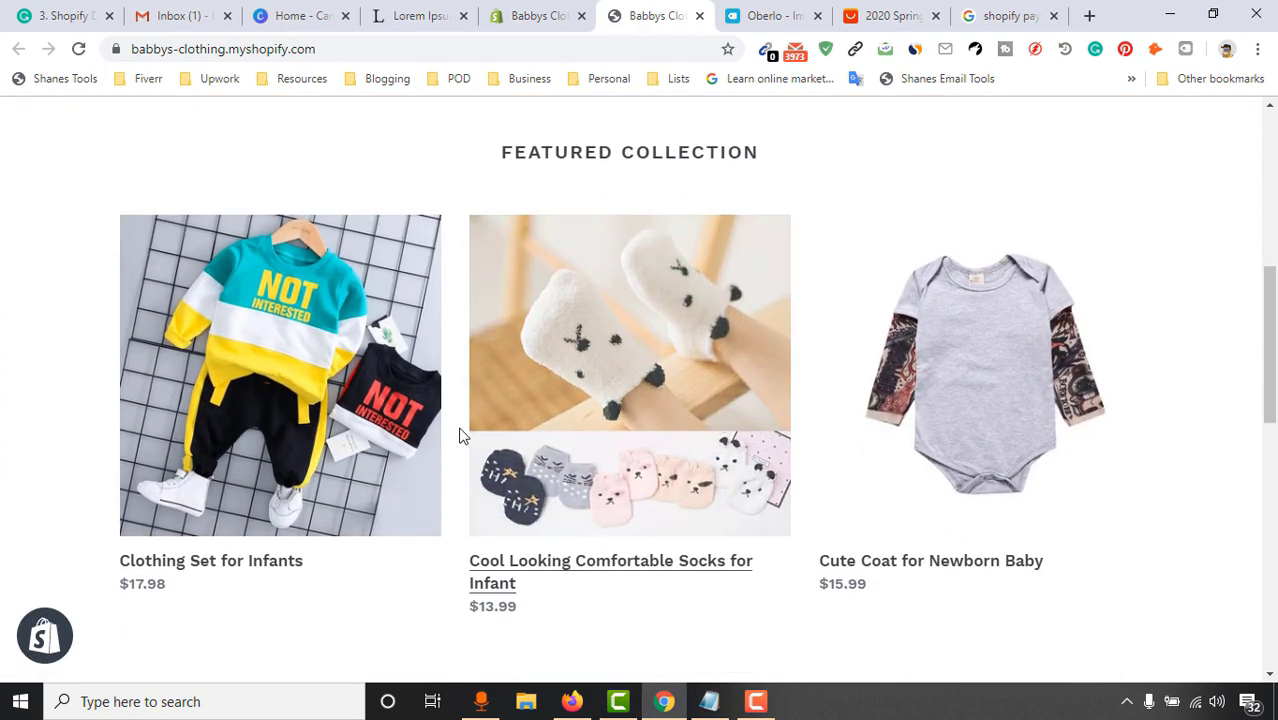
{"action": "scroll", "coordinate": [650, 511], "scroll_direction": "down", "scroll_amount": 2}
{"action": "scroll", "coordinate": [834, 432], "scroll_direction": "up", "scroll_amount": 1}
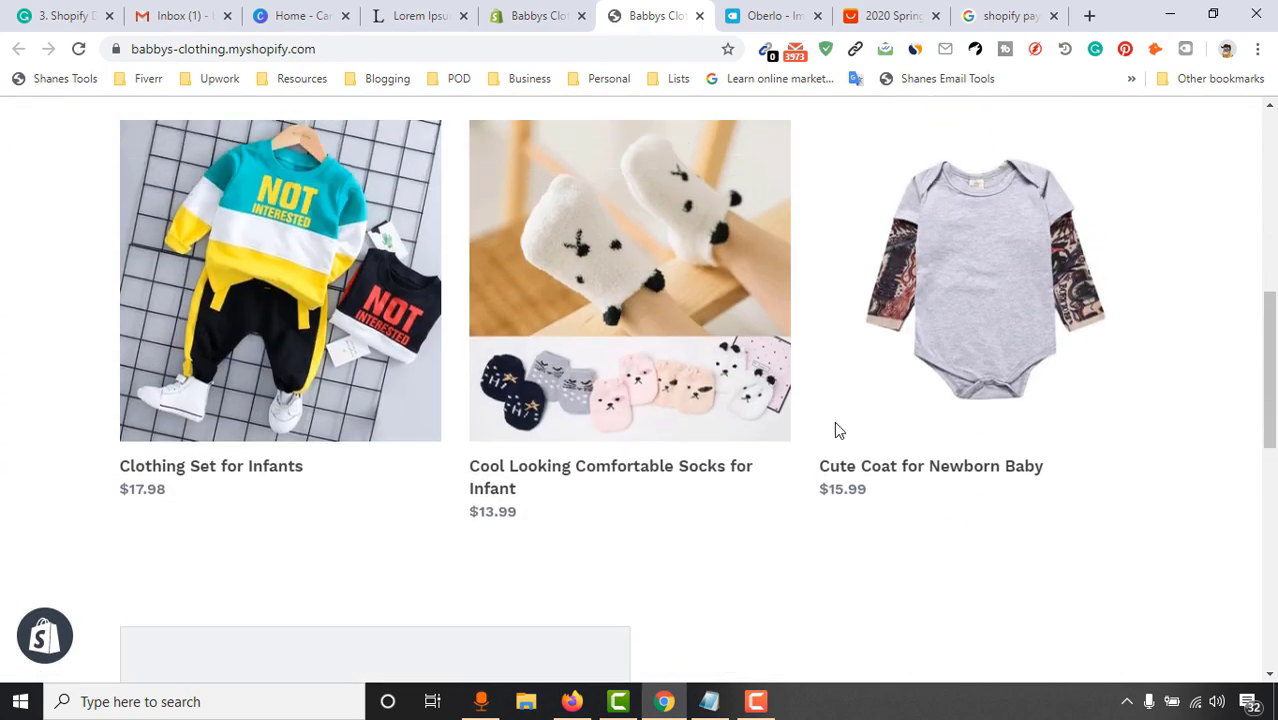
{"action": "scroll", "coordinate": [838, 430], "scroll_direction": "up", "scroll_amount": 1}
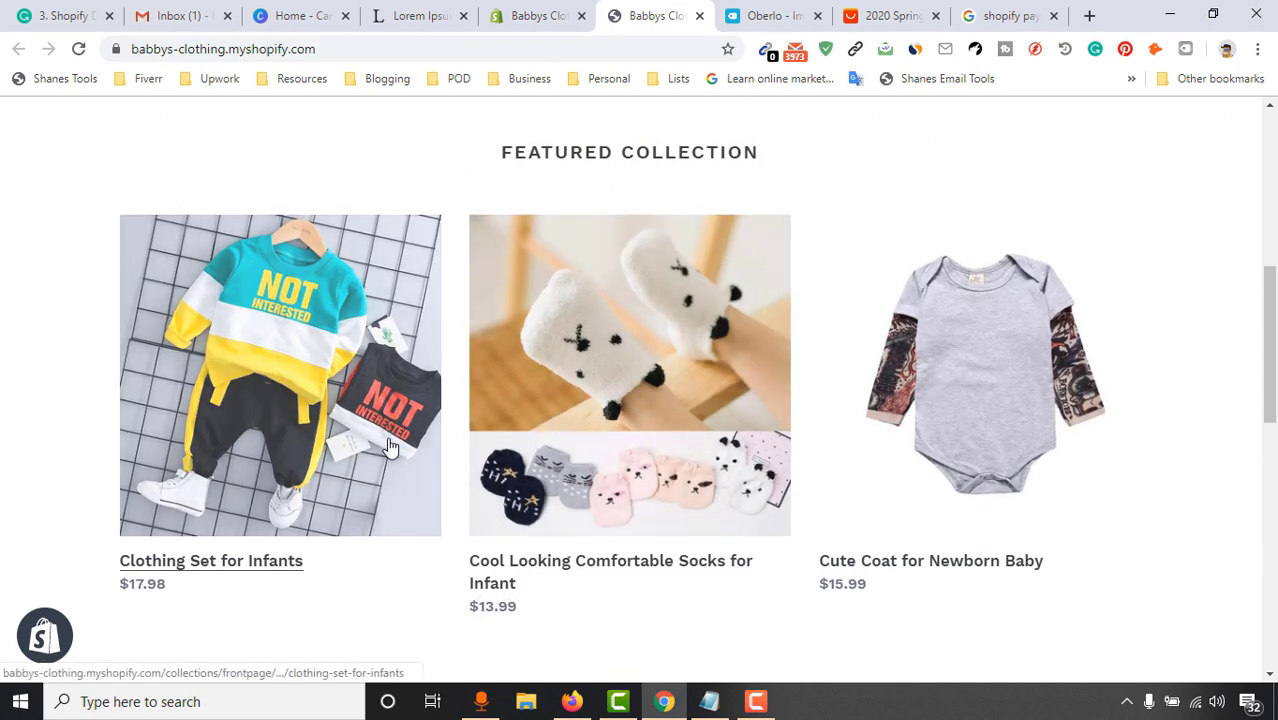
Go to the Shopify admin and open the Products list
{"action": "left_click", "coordinate": [770, 15]}
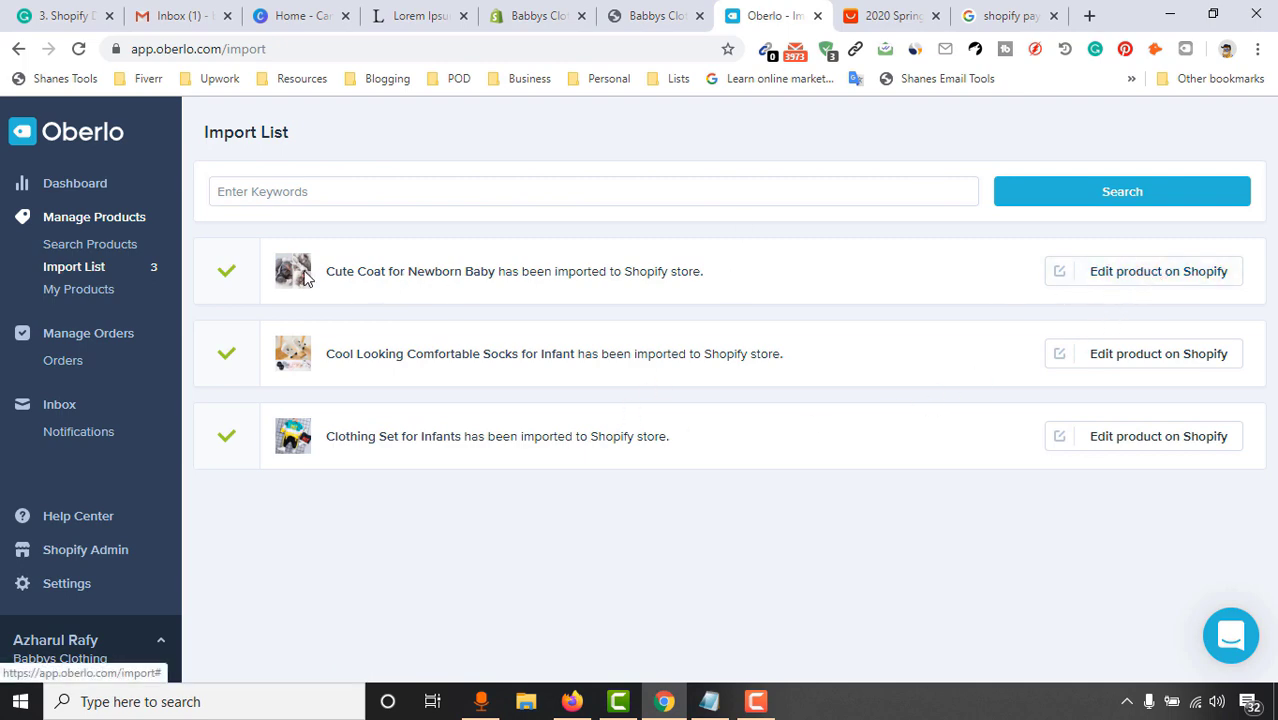
{"action": "left_click", "coordinate": [540, 15]}
{"action": "left_click", "coordinate": [657, 15]}
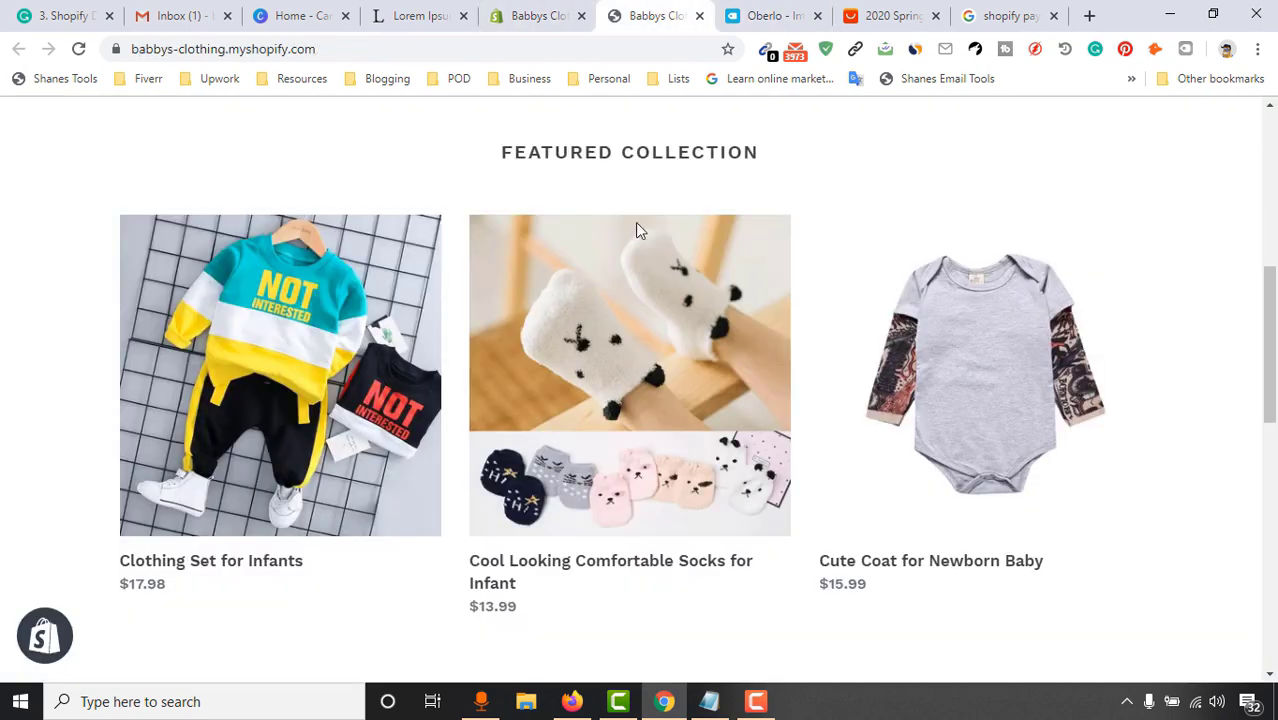
{"action": "scroll", "coordinate": [500, 350], "scroll_direction": "up", "scroll_amount": 3}
{"action": "scroll", "coordinate": [378, 414], "scroll_direction": "down", "scroll_amount": 3}
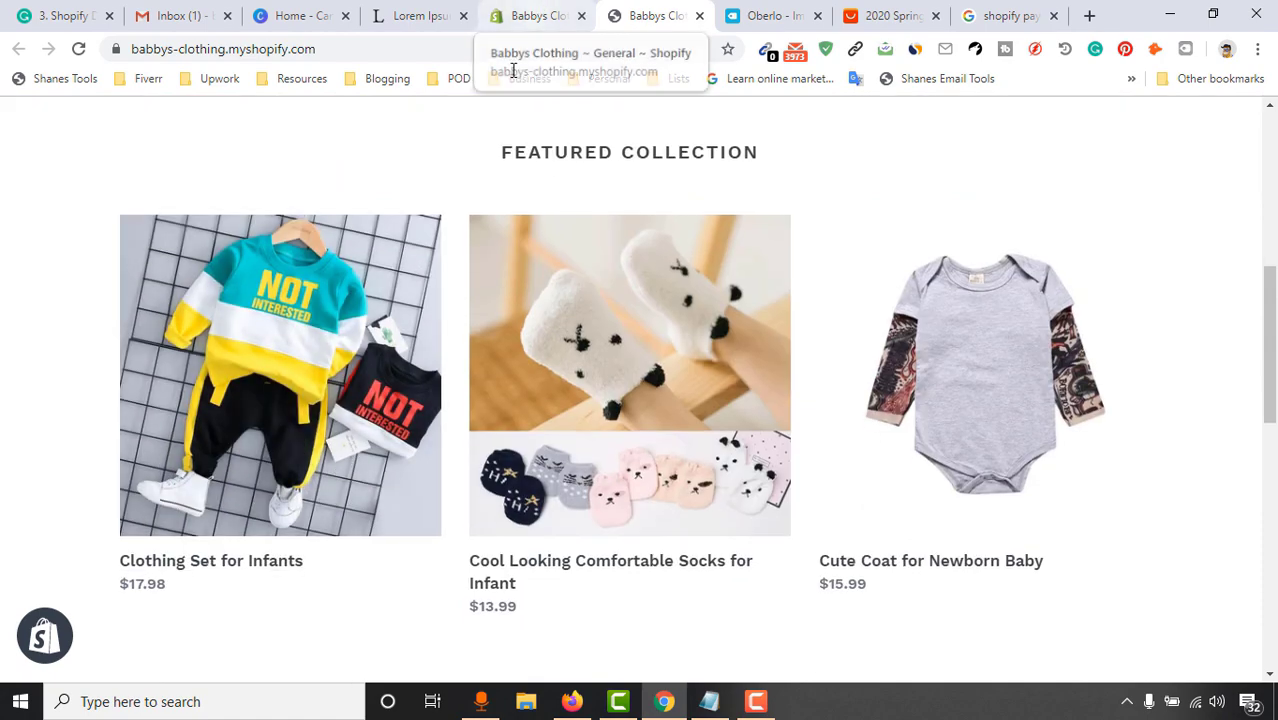
{"action": "left_click", "coordinate": [541, 13]}
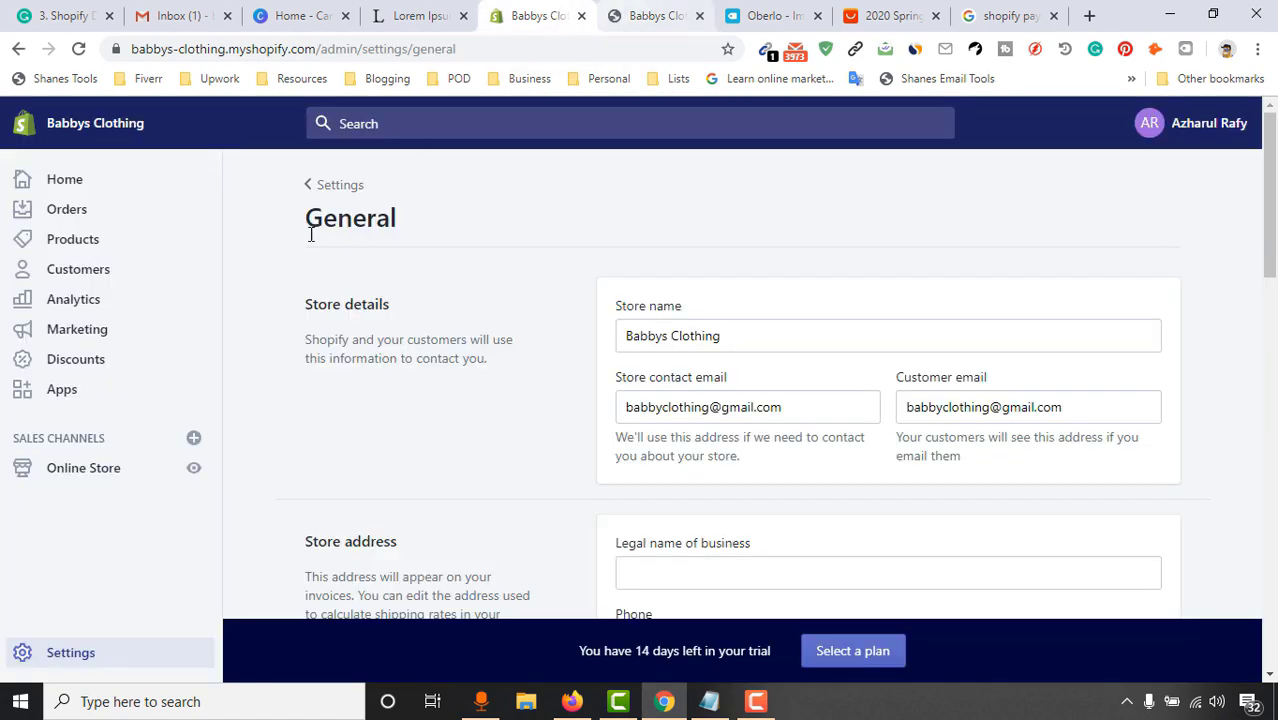
{"action": "left_click", "coordinate": [648, 12]}
{"action": "scroll", "coordinate": [337, 442], "scroll_direction": "up", "scroll_amount": 5}
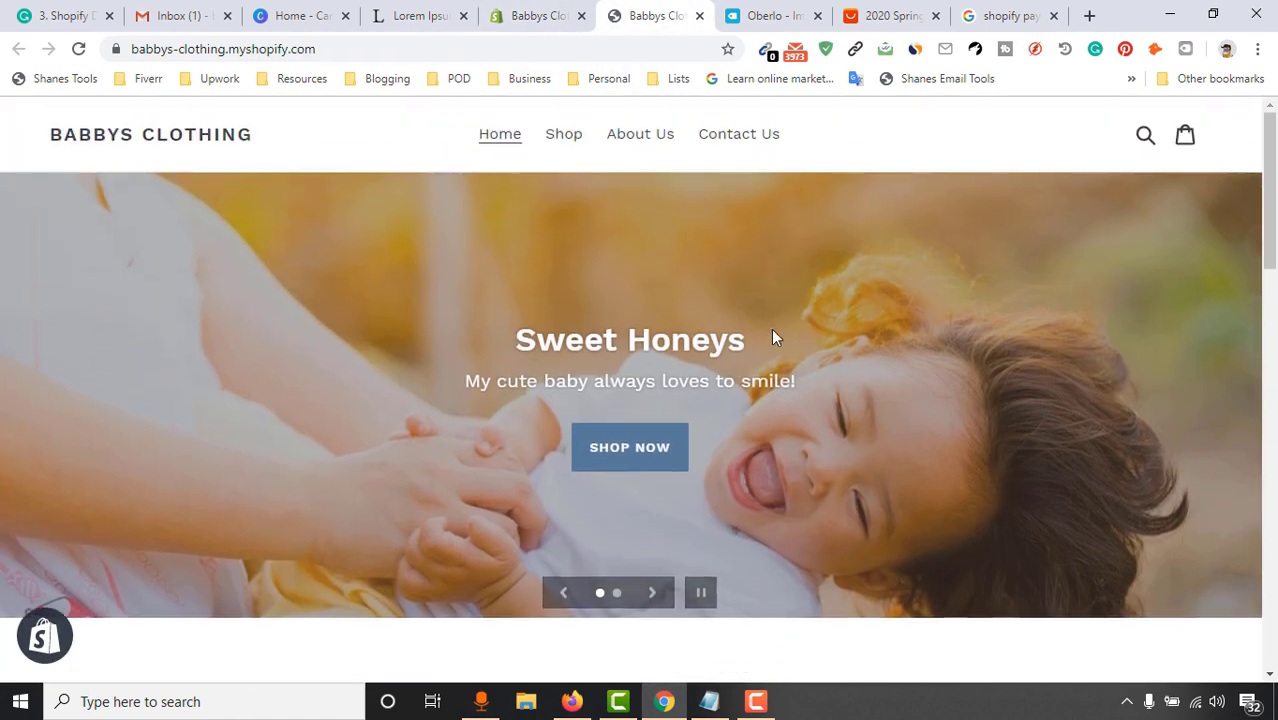
{"action": "left_click", "coordinate": [568, 12]}
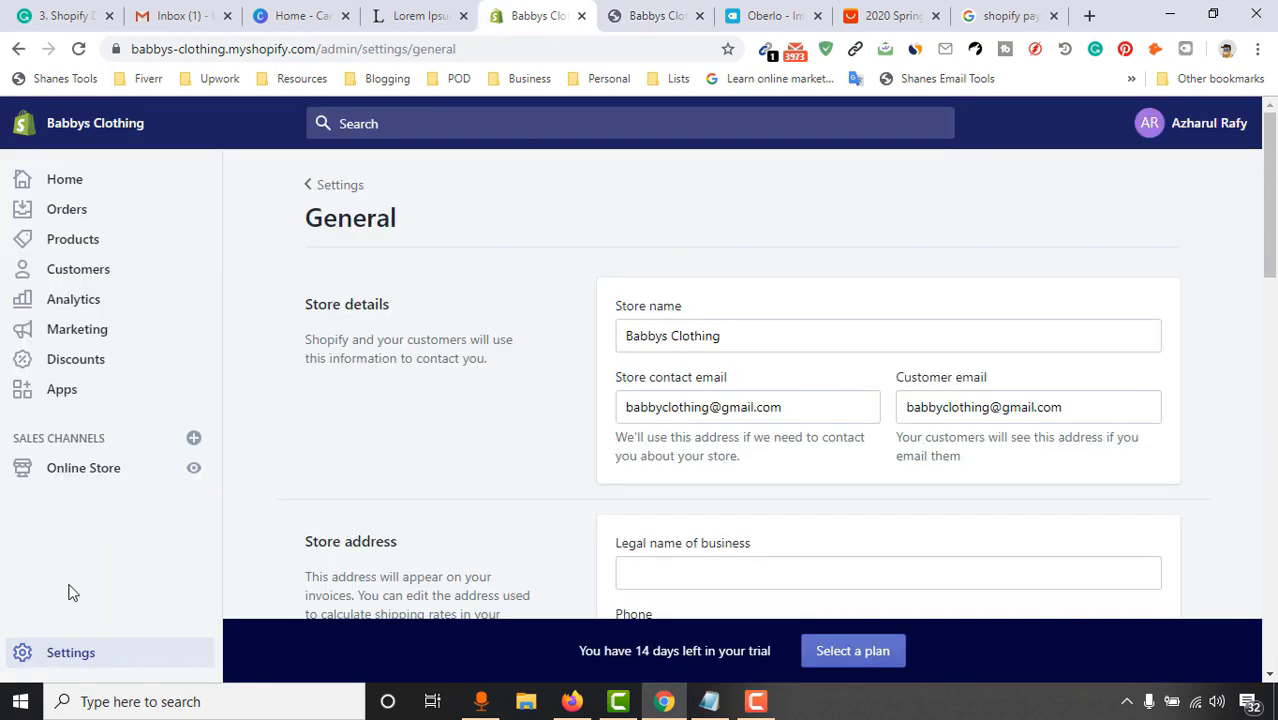
{"action": "left_click", "coordinate": [67, 245]}
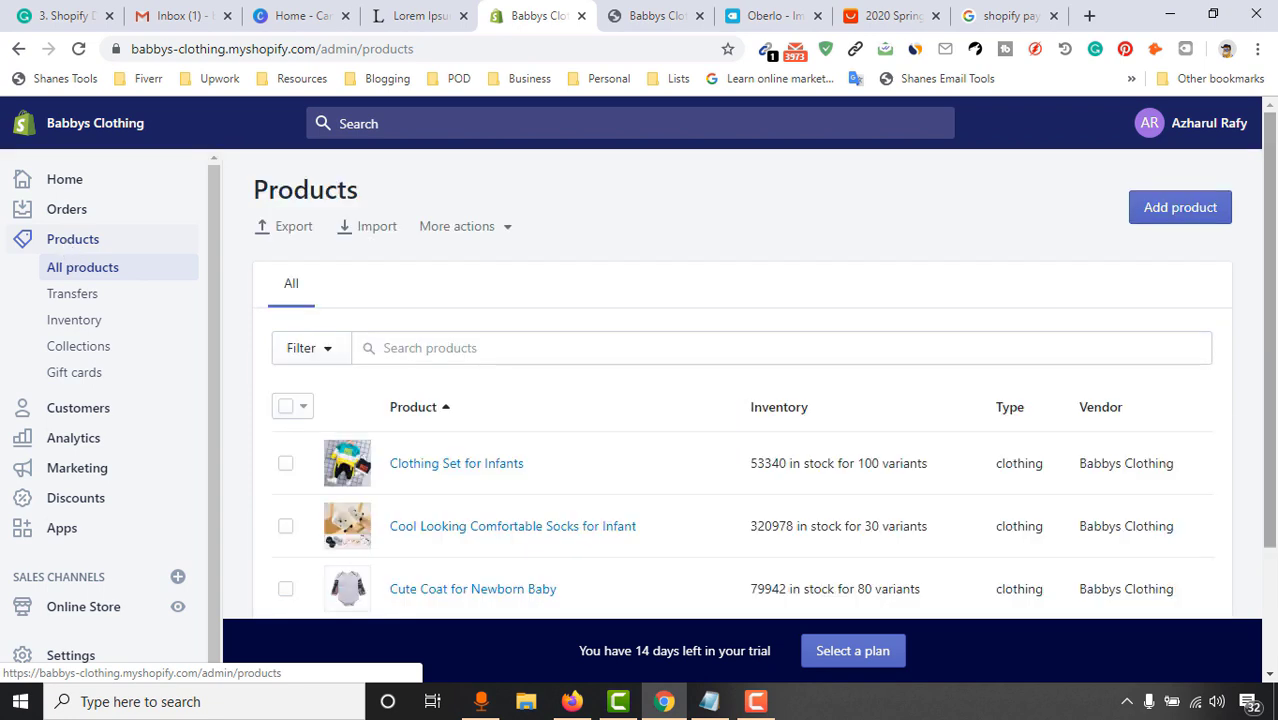
Open the Clothing Set for Infants product and compare its images with the live storefront
{"action": "scroll", "coordinate": [847, 359], "scroll_direction": "down", "scroll_amount": 2}
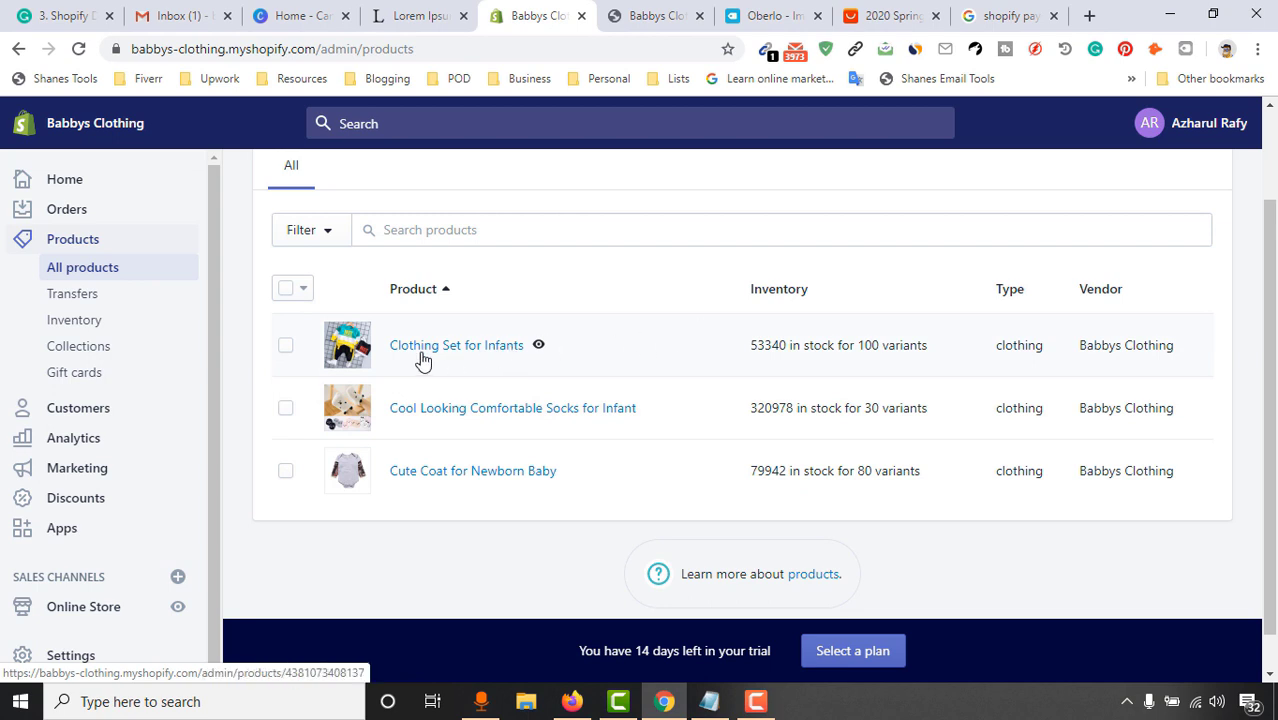
{"action": "left_click", "coordinate": [457, 358]}
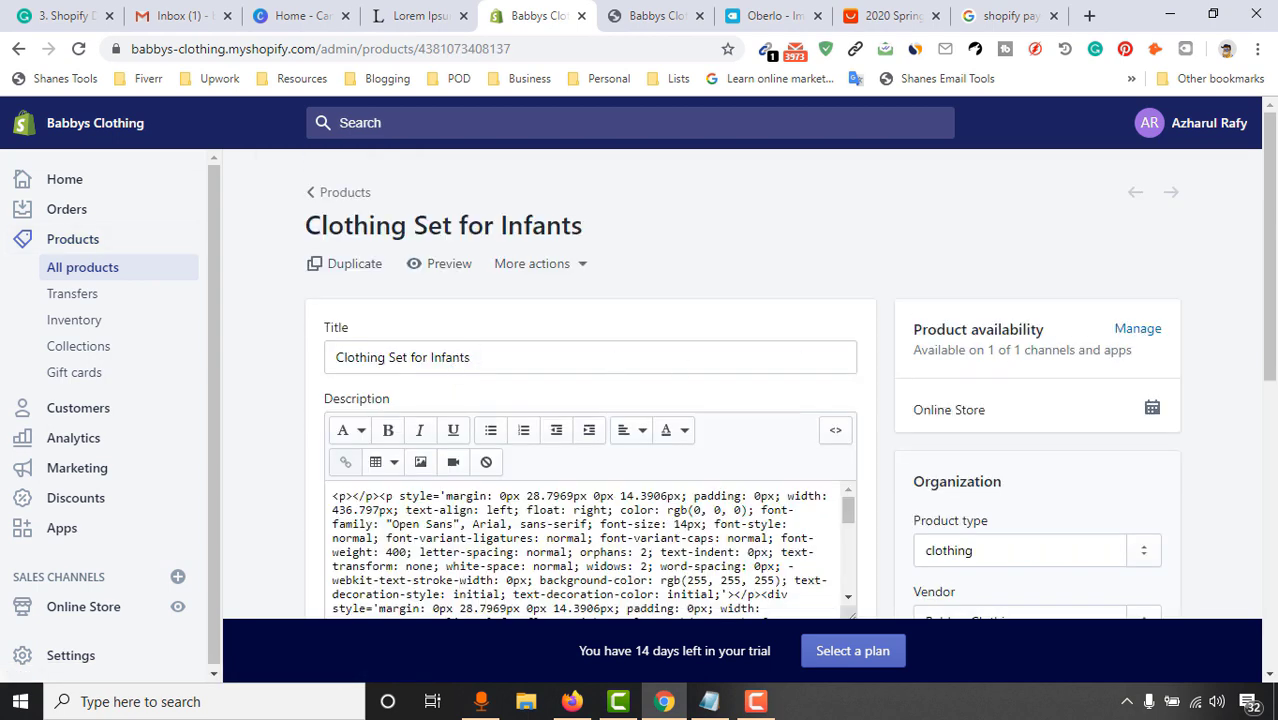
{"action": "scroll", "coordinate": [1169, 322], "scroll_direction": "down", "scroll_amount": 4}
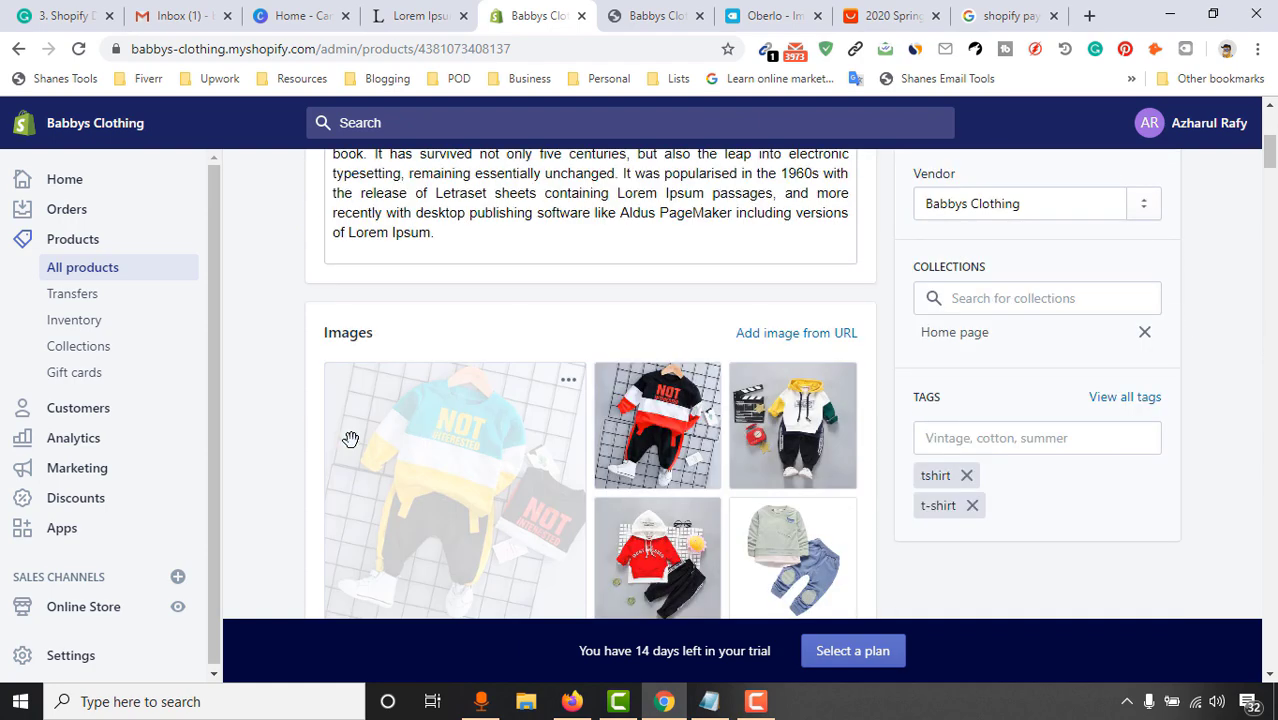
{"action": "left_click", "coordinate": [657, 15]}
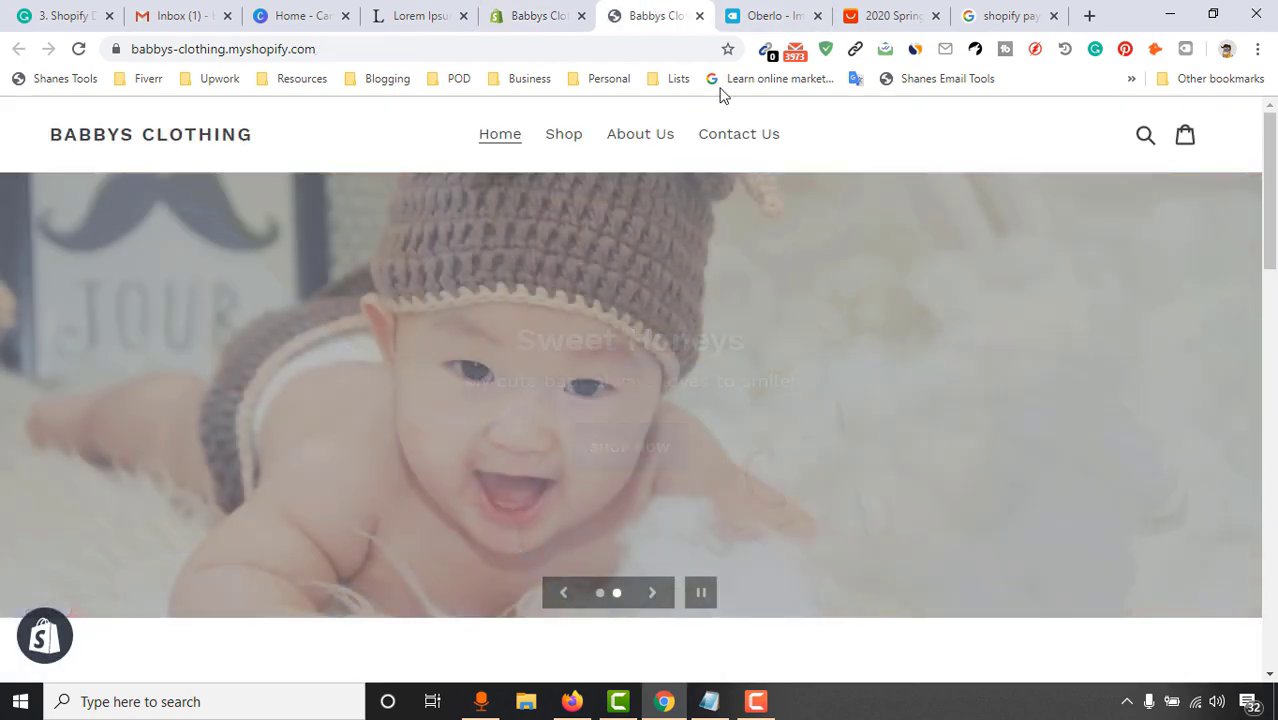
{"action": "scroll", "coordinate": [462, 411], "scroll_direction": "down", "scroll_amount": 5}
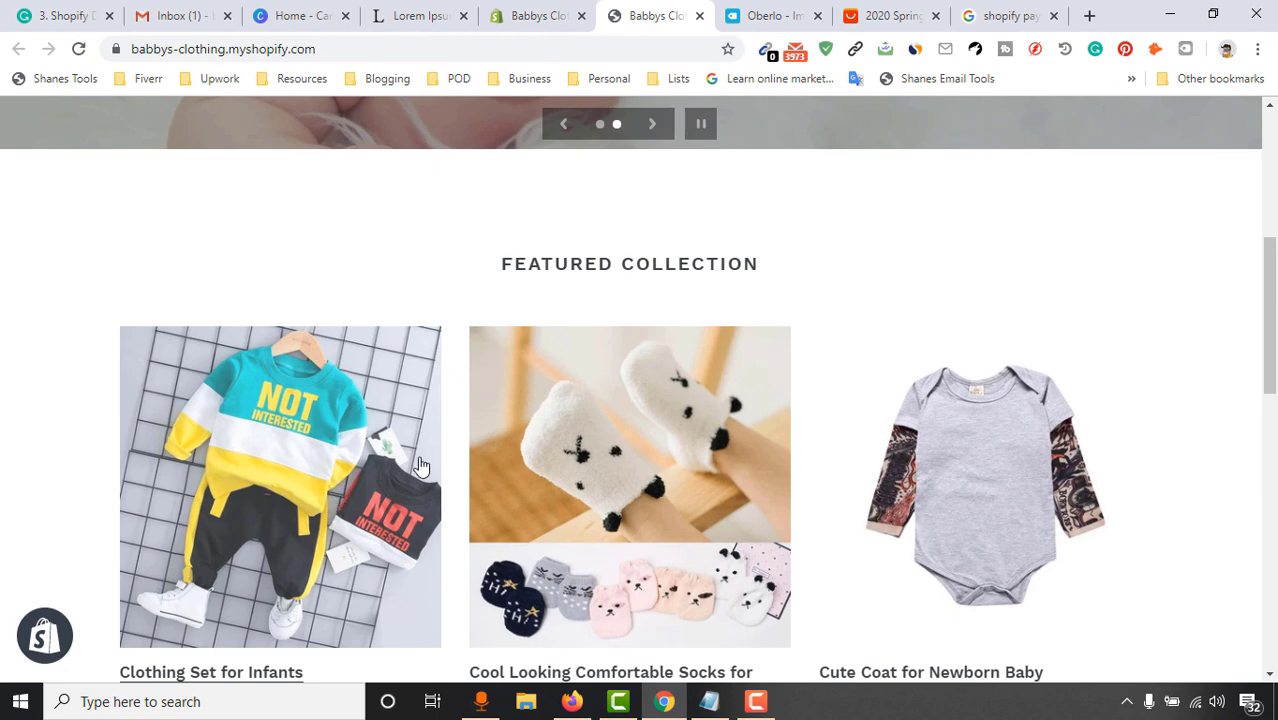
{"action": "left_click", "coordinate": [538, 15]}
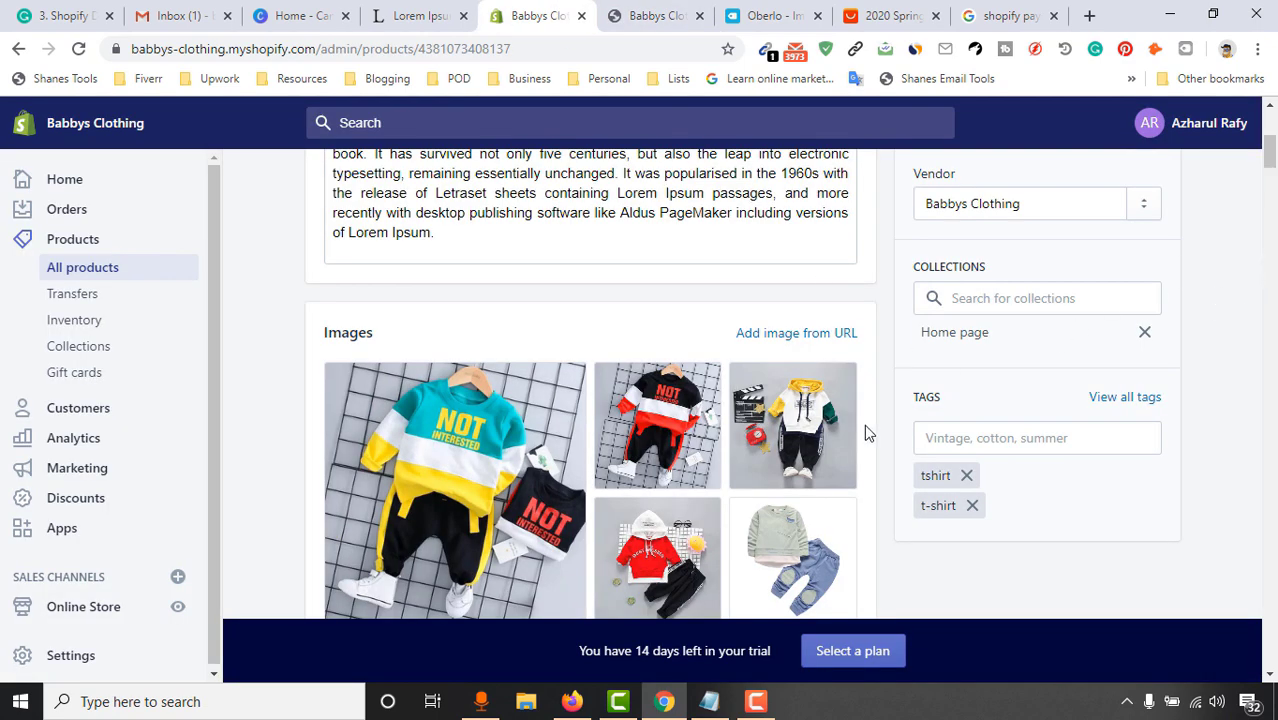
{"action": "scroll", "coordinate": [864, 433], "scroll_direction": "down", "scroll_amount": 4}
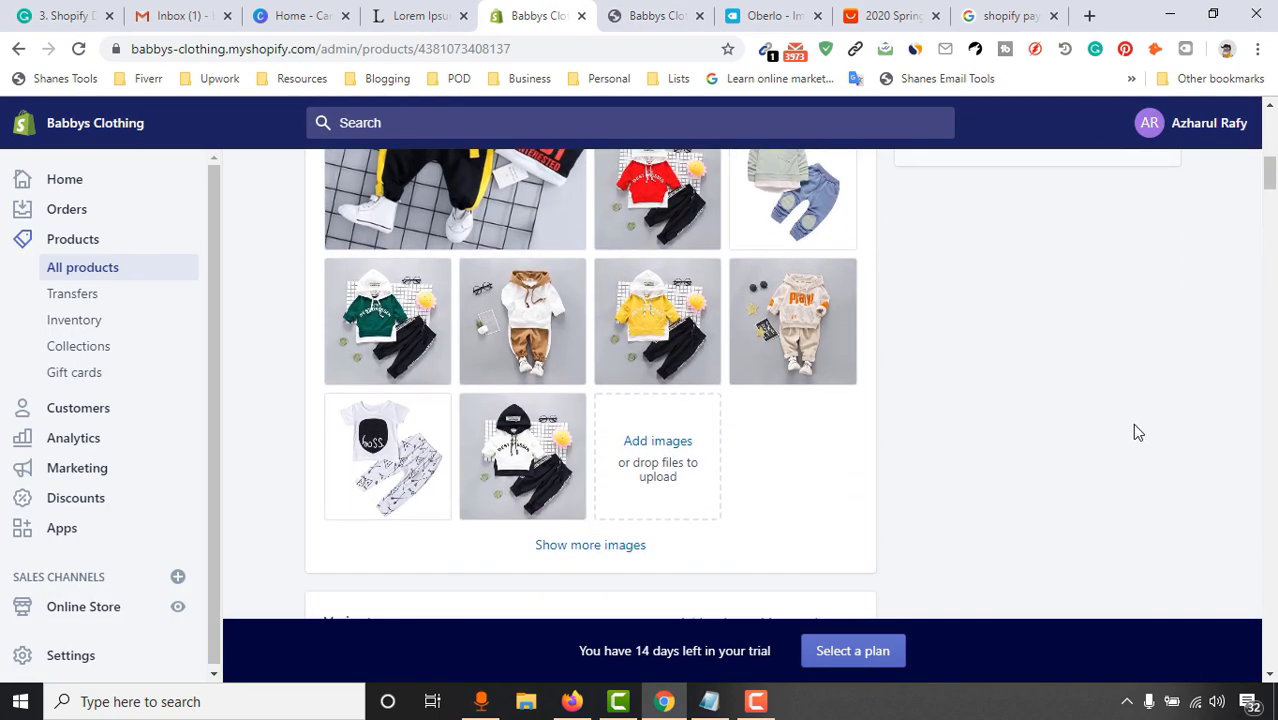
{"action": "scroll", "coordinate": [1132, 423], "scroll_direction": "up", "scroll_amount": 2}
{"action": "scroll", "coordinate": [1130, 423], "scroll_direction": "down", "scroll_amount": 2}
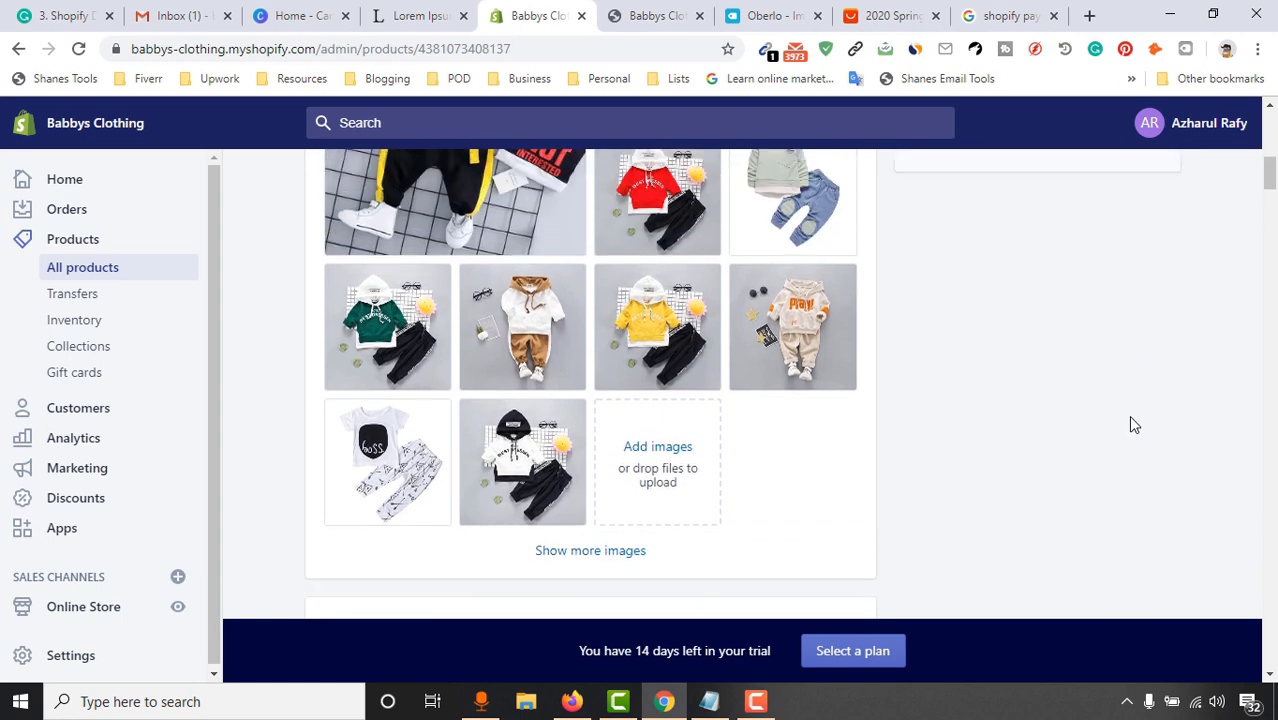
{"action": "scroll", "coordinate": [1130, 417], "scroll_direction": "up", "scroll_amount": 3}
{"action": "scroll", "coordinate": [1120, 370], "scroll_direction": "down", "scroll_amount": 1}
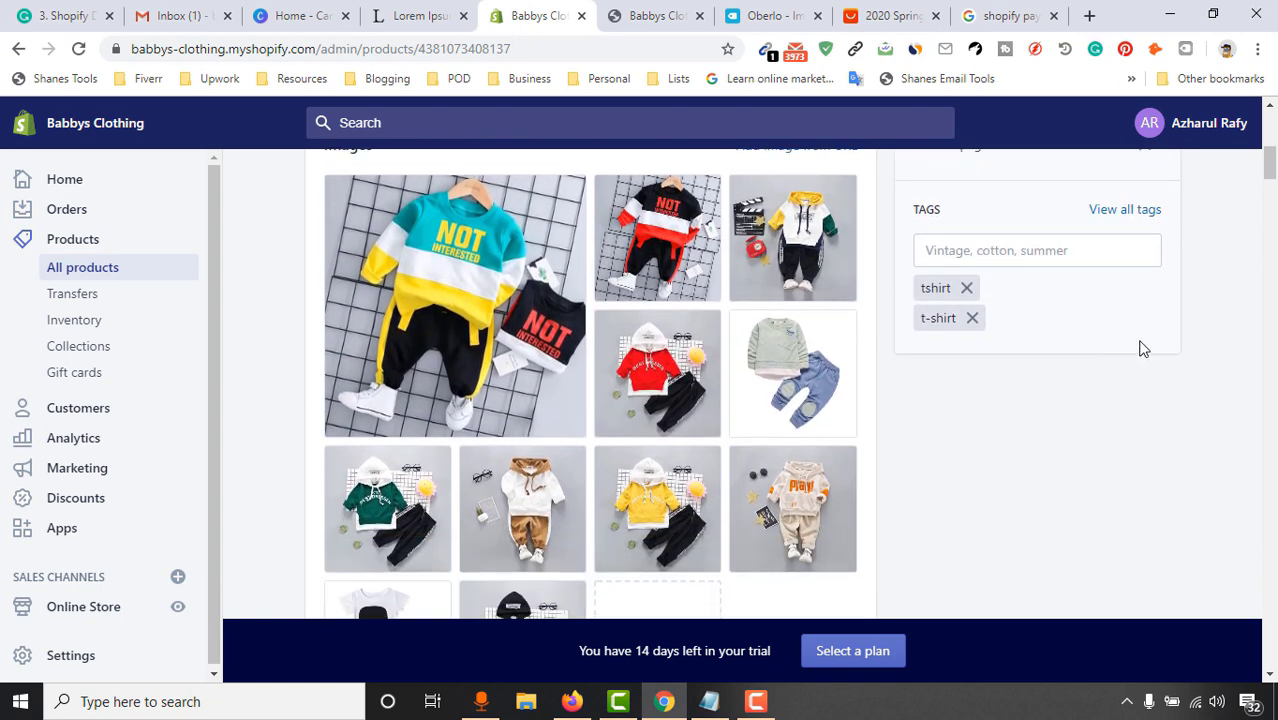
{"action": "scroll", "coordinate": [1120, 340], "scroll_direction": "down", "scroll_amount": 1}
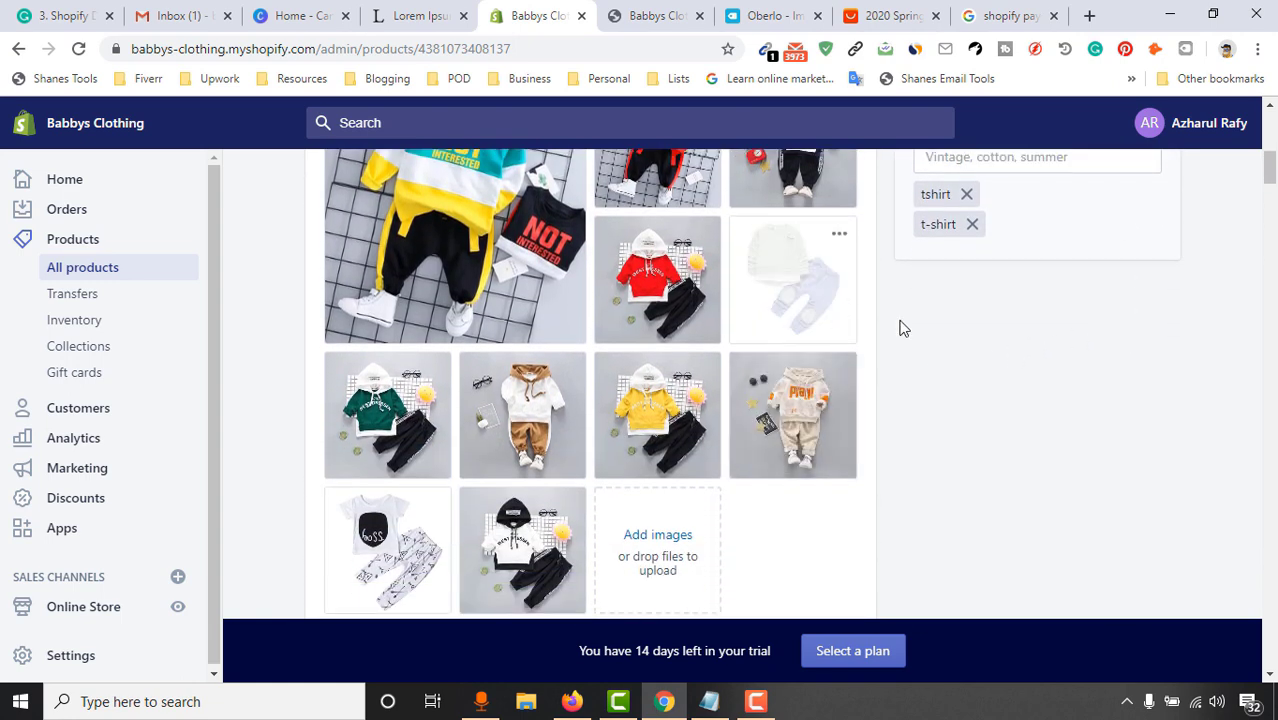
{"action": "scroll", "coordinate": [880, 380], "scroll_direction": "up", "scroll_amount": 1}
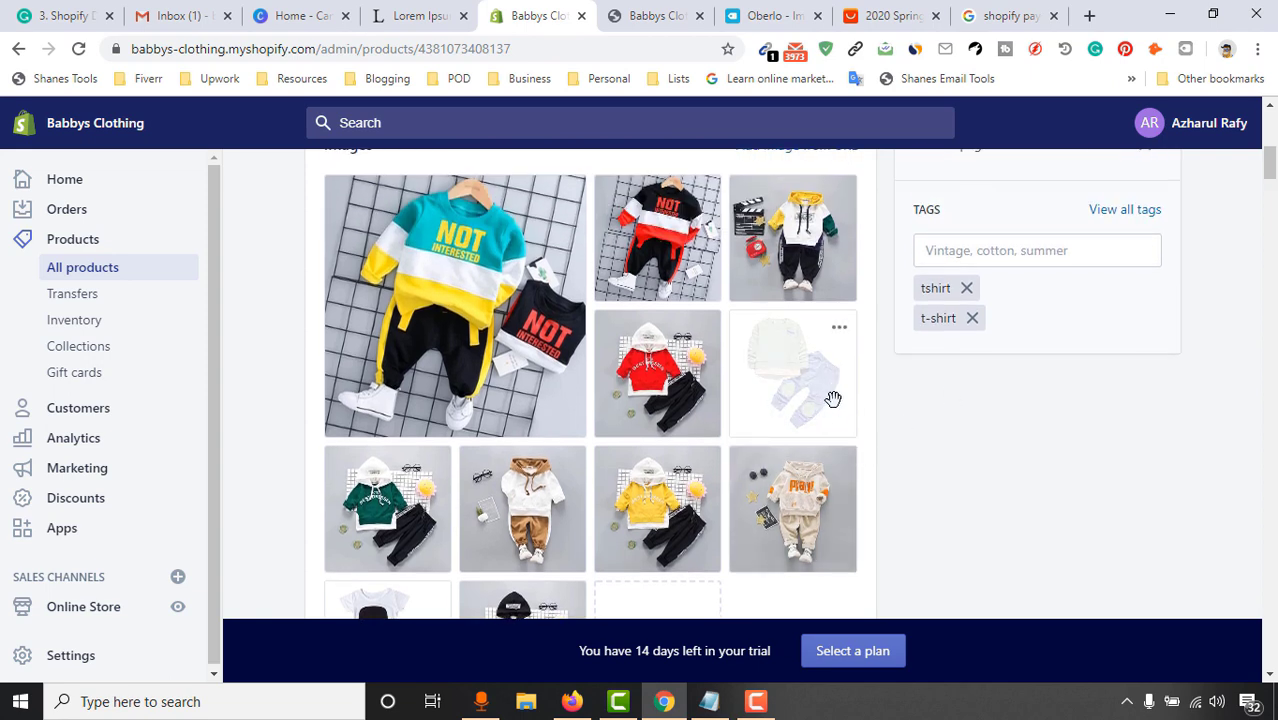
Drag the grey sweatshirt-and-jeans photo into the first image slot and review the gallery
{"action": "left_click_drag", "start_coordinate": [475, 302], "coordinate": [399, 294]}
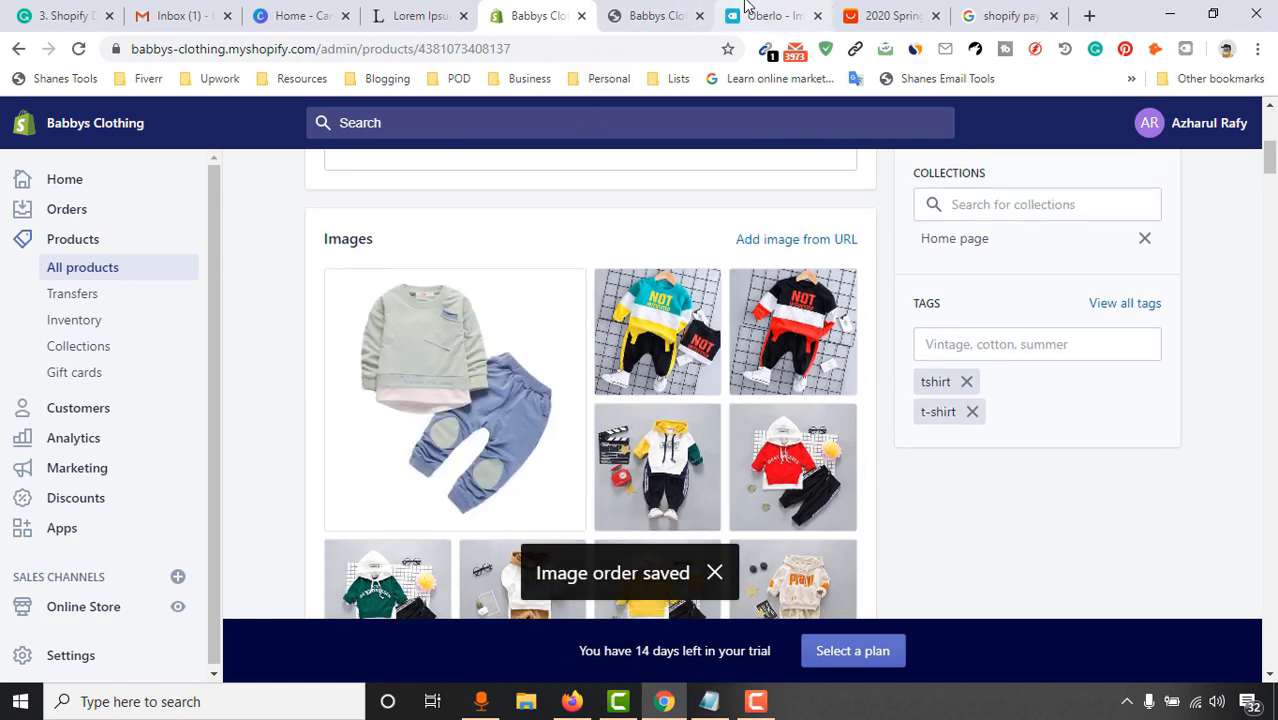
{"action": "left_click", "coordinate": [640, 15]}
{"action": "key", "text": "ctrl+shift+Tab"}
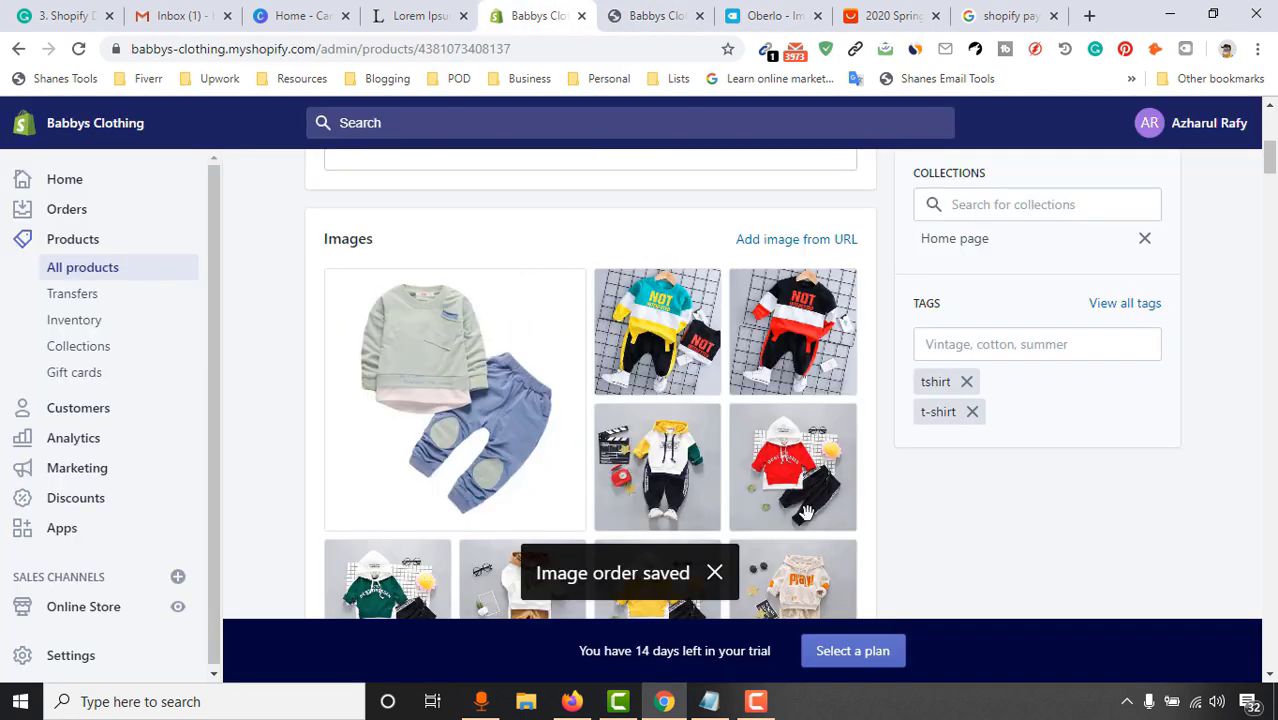
{"action": "scroll", "coordinate": [1130, 450], "scroll_direction": "down", "scroll_amount": 5}
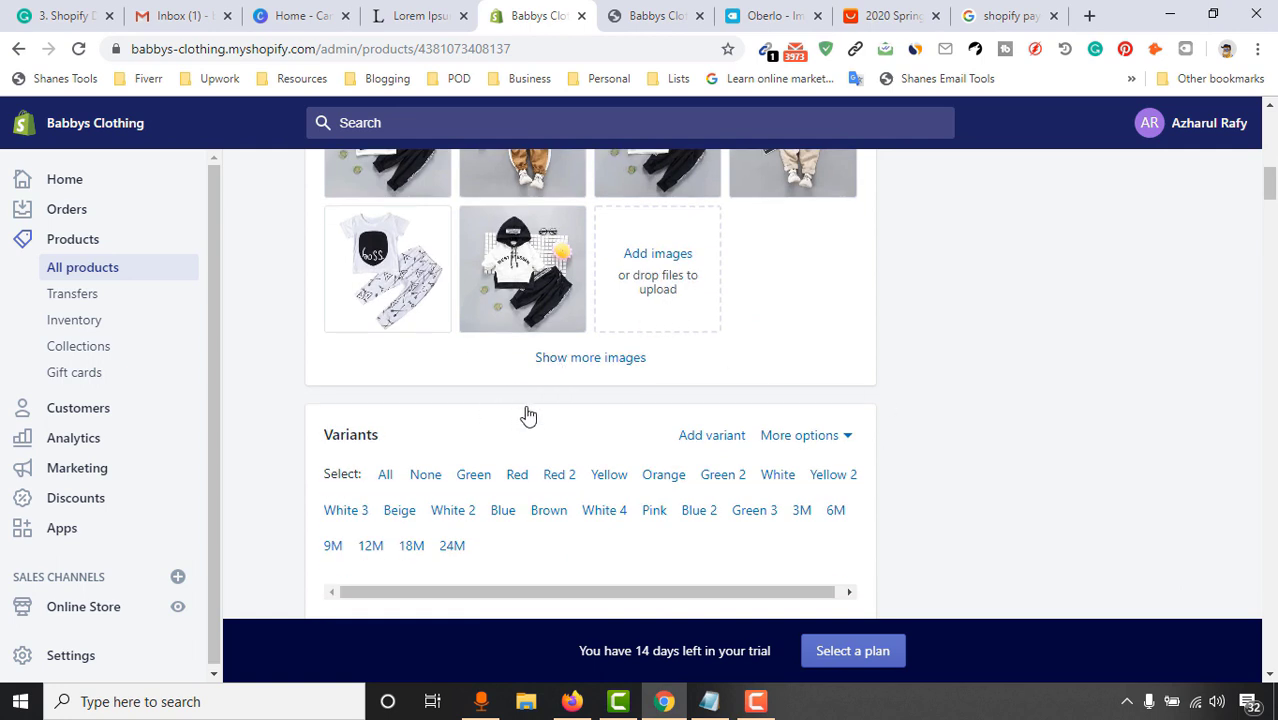
{"action": "left_click", "coordinate": [582, 366]}
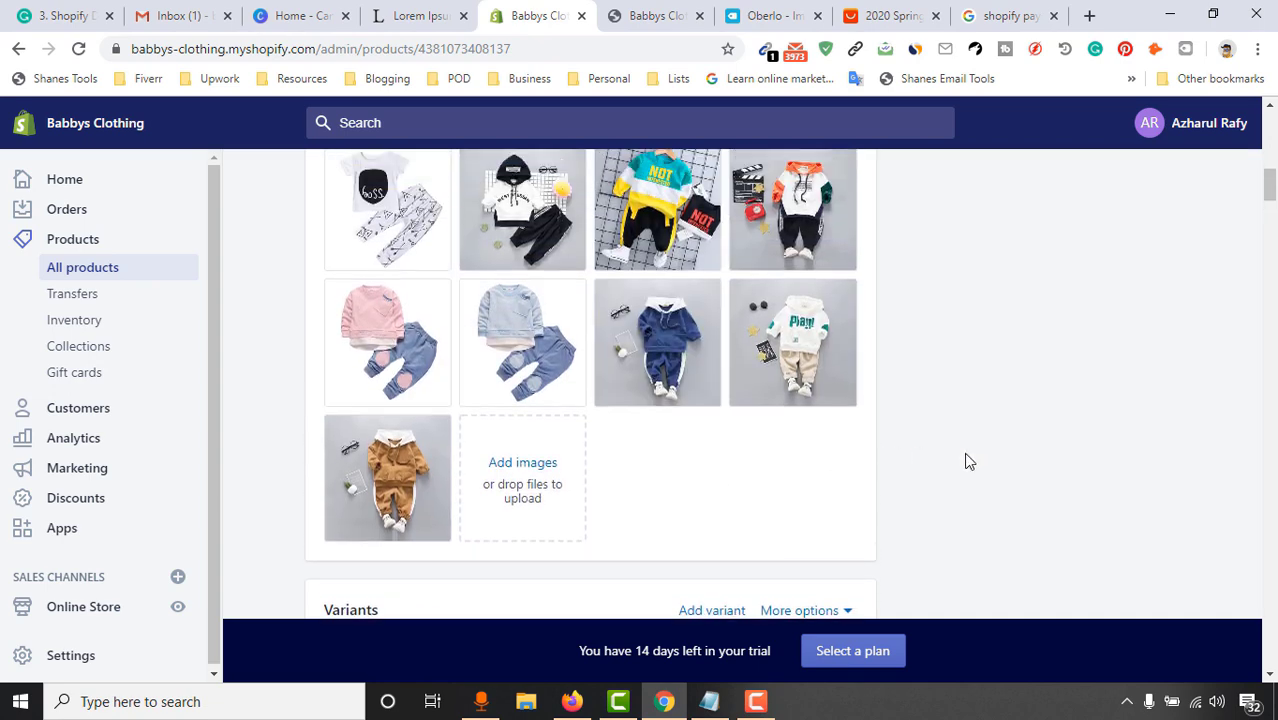
{"action": "scroll", "coordinate": [1023, 450], "scroll_direction": "up", "scroll_amount": 5}
{"action": "scroll", "coordinate": [1025, 435], "scroll_direction": "down", "scroll_amount": 4}
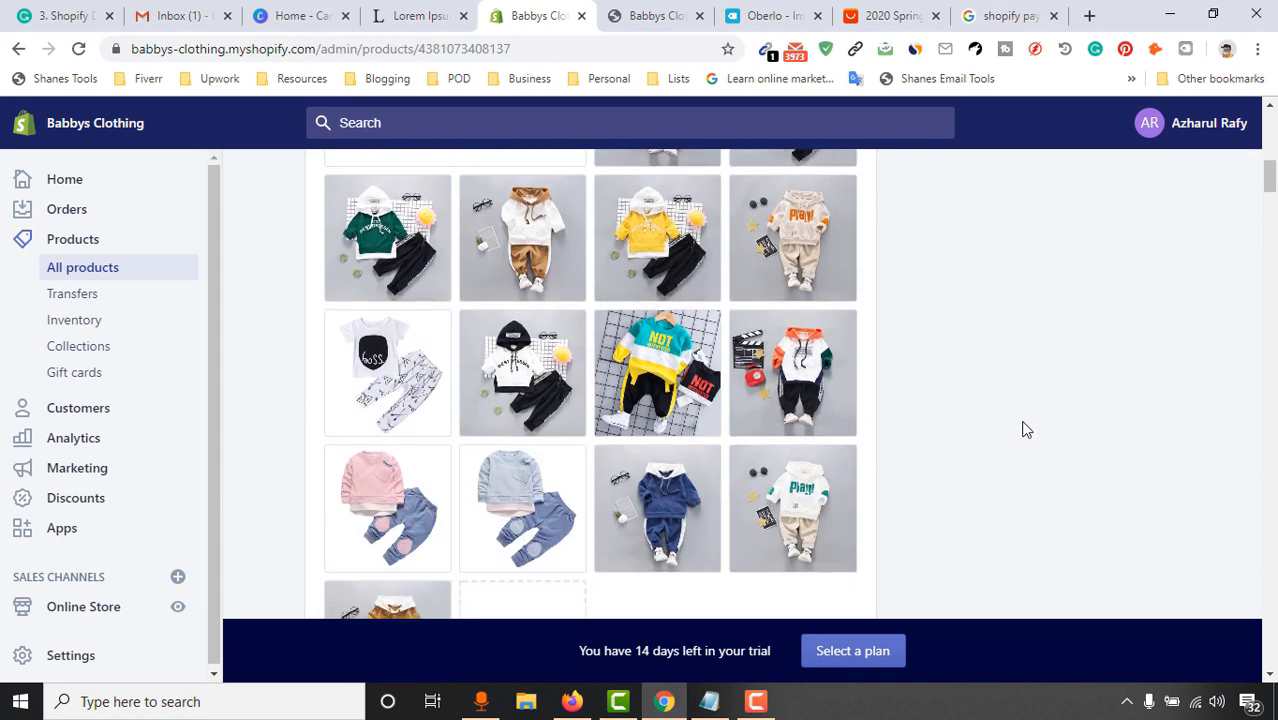
{"action": "scroll", "coordinate": [279, 519], "scroll_direction": "up", "scroll_amount": 5}
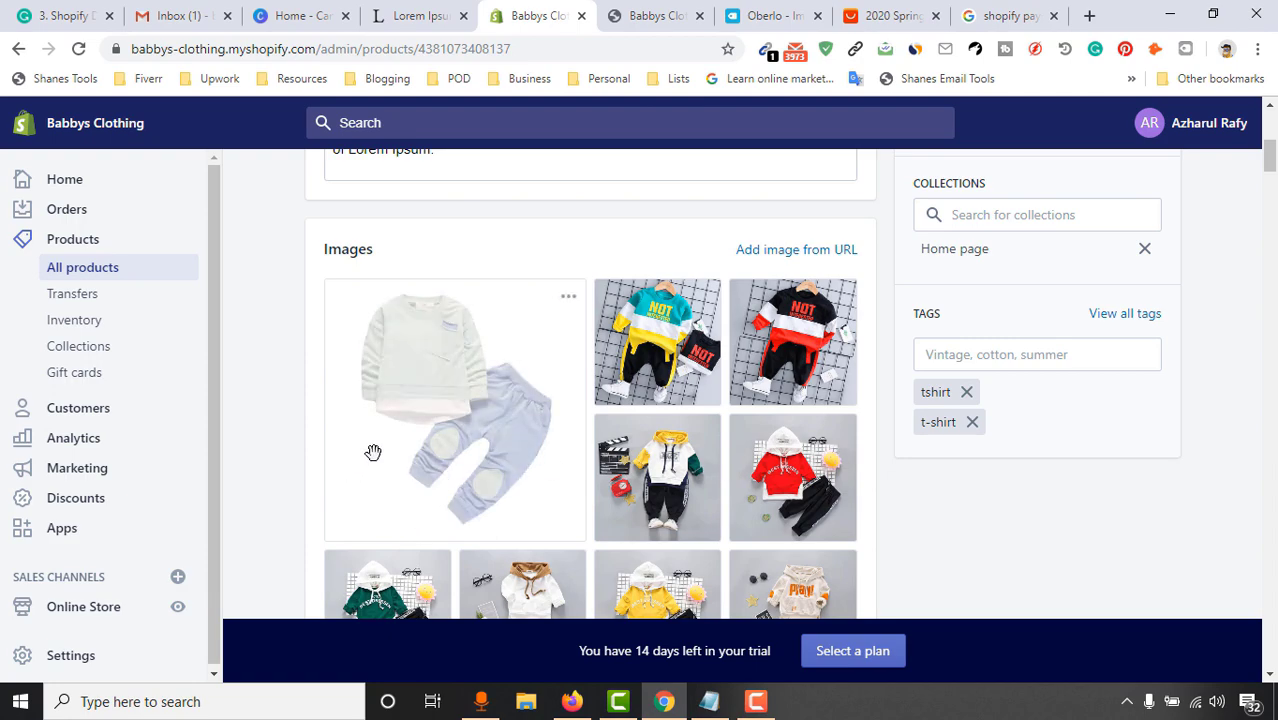
{"action": "scroll", "coordinate": [400, 480], "scroll_direction": "up", "scroll_amount": 3}
{"action": "scroll", "coordinate": [418, 491], "scroll_direction": "down", "scroll_amount": 4}
{"action": "scroll", "coordinate": [1098, 337], "scroll_direction": "up", "scroll_amount": 6}
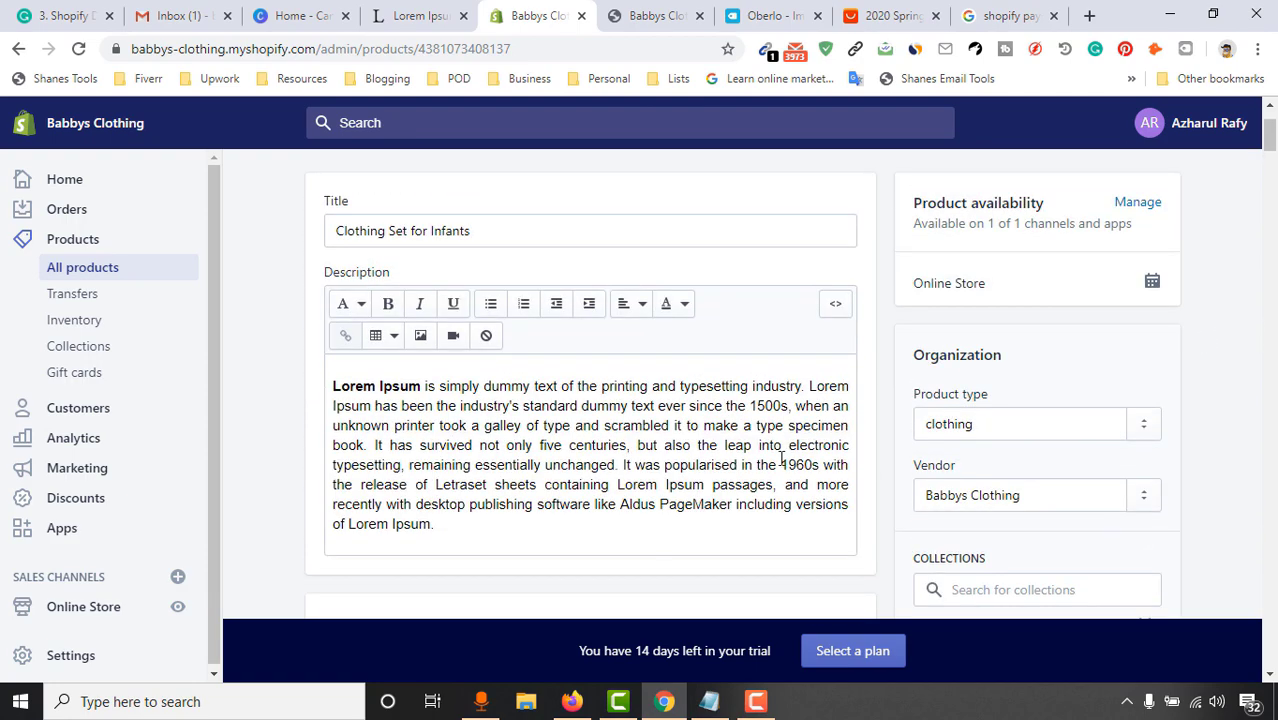
{"action": "scroll", "coordinate": [1232, 366], "scroll_direction": "up", "scroll_amount": 3}
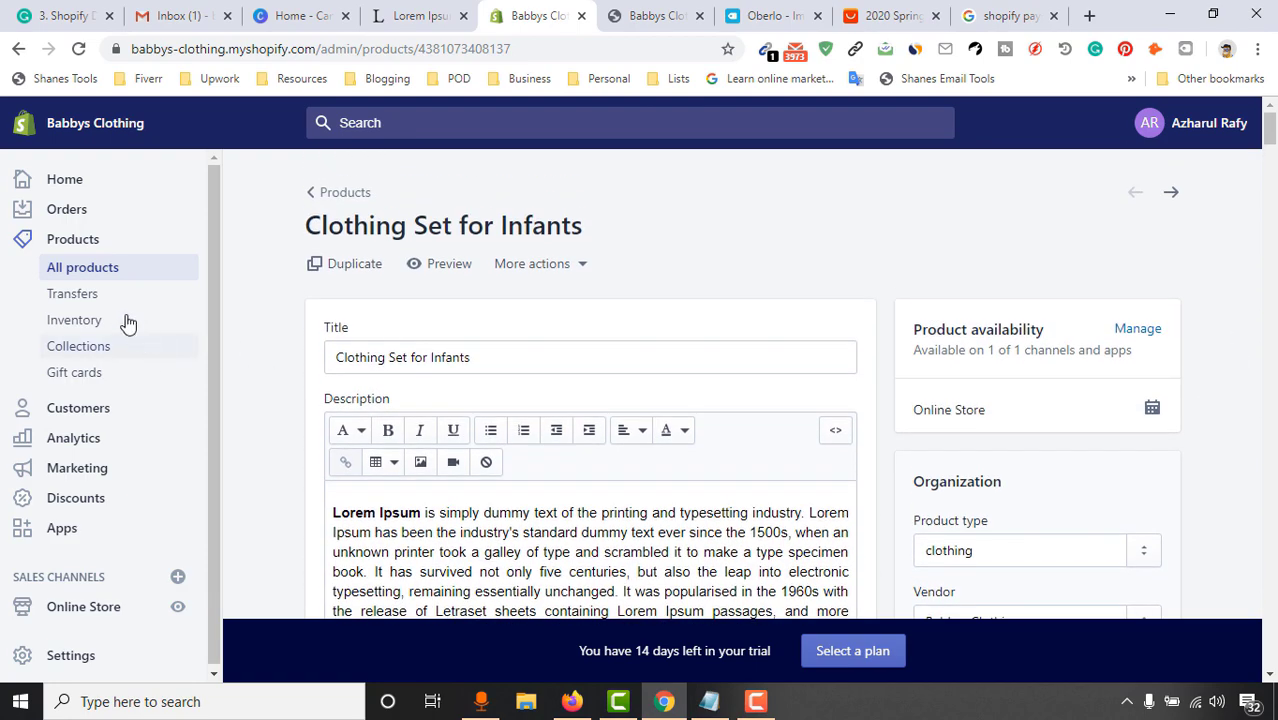
Open Cool Looking Comfortable Socks for Infant from All products and scroll to its images
{"action": "left_click", "coordinate": [99, 278]}
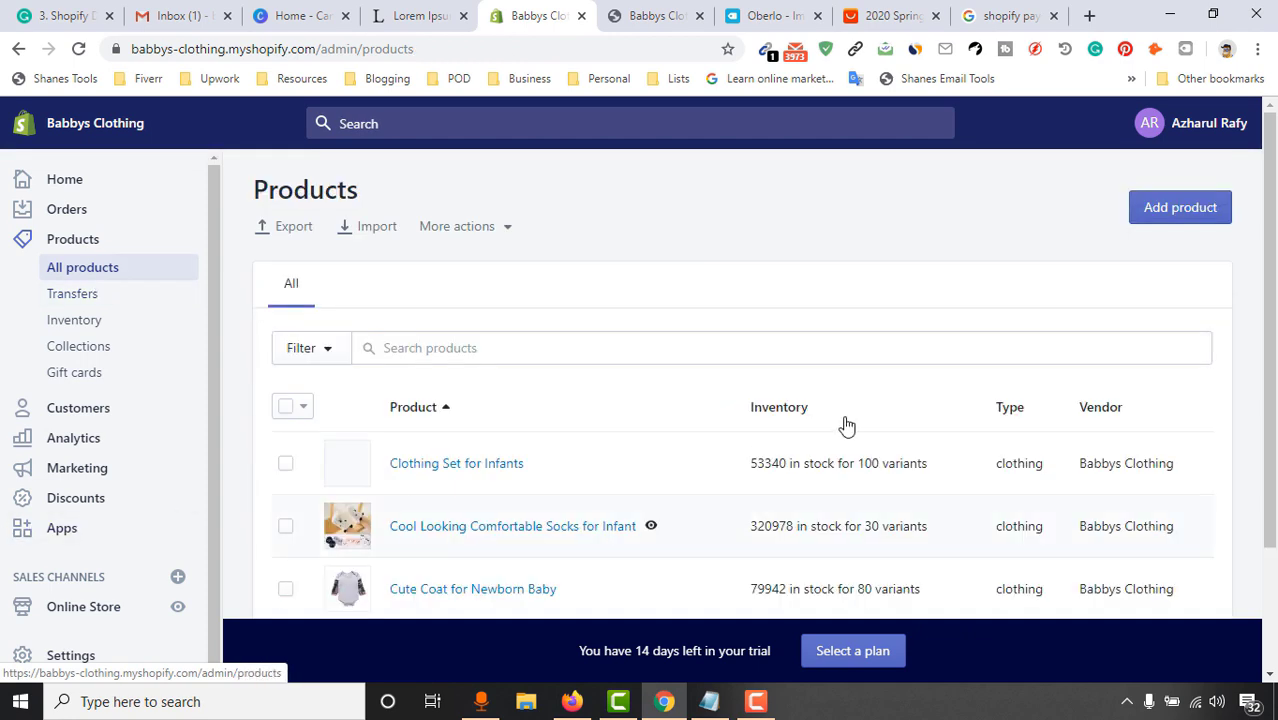
{"action": "scroll", "coordinate": [725, 408], "scroll_direction": "down", "scroll_amount": 2}
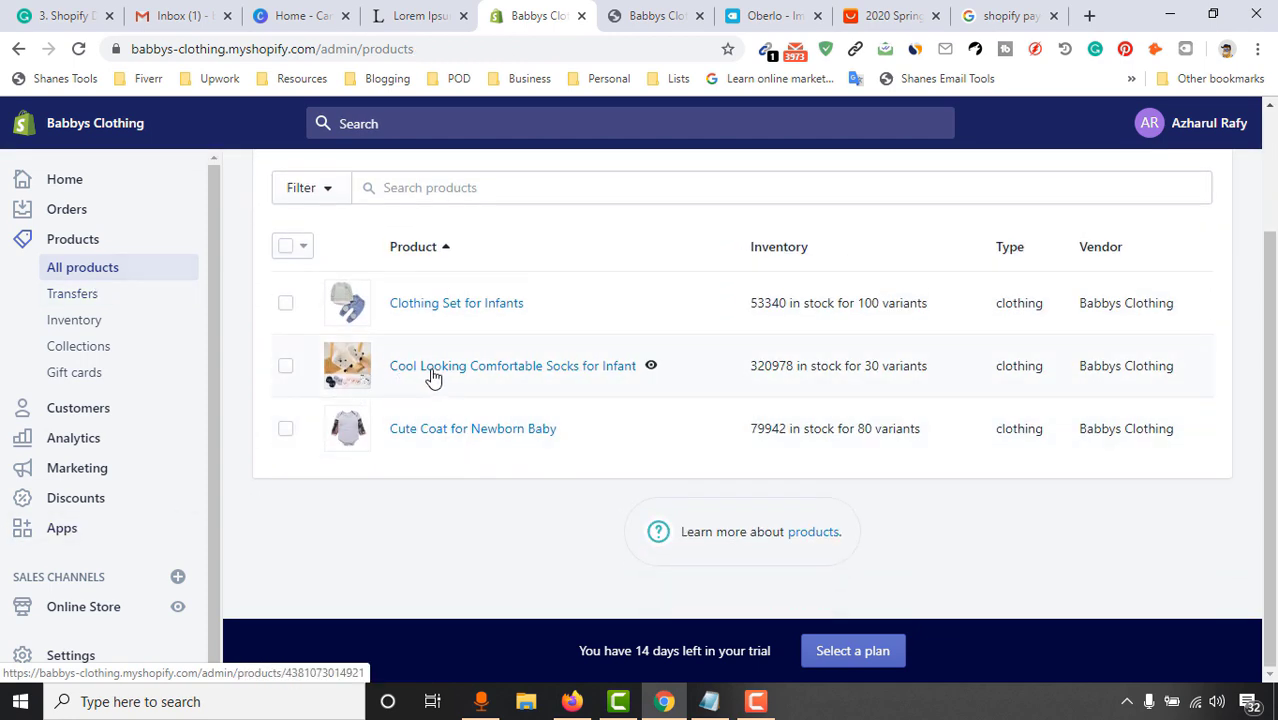
{"action": "left_click", "coordinate": [432, 368]}
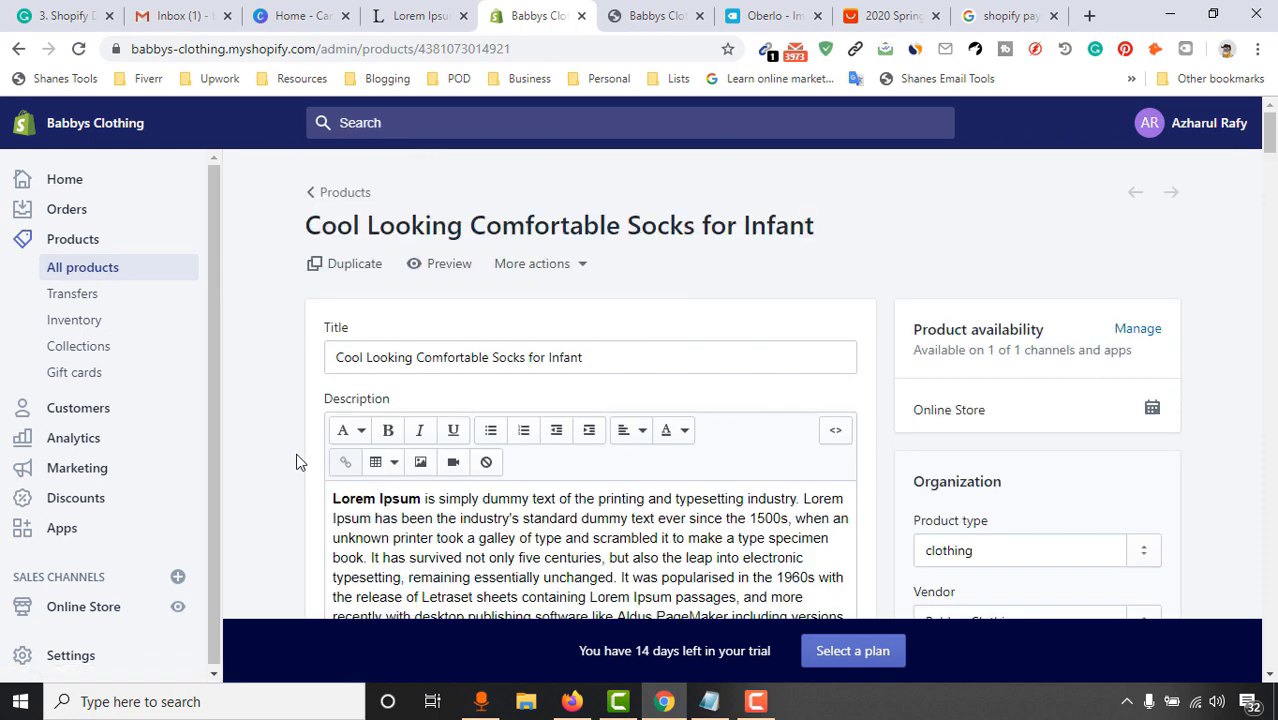
{"action": "scroll", "coordinate": [301, 451], "scroll_direction": "down", "scroll_amount": 6}
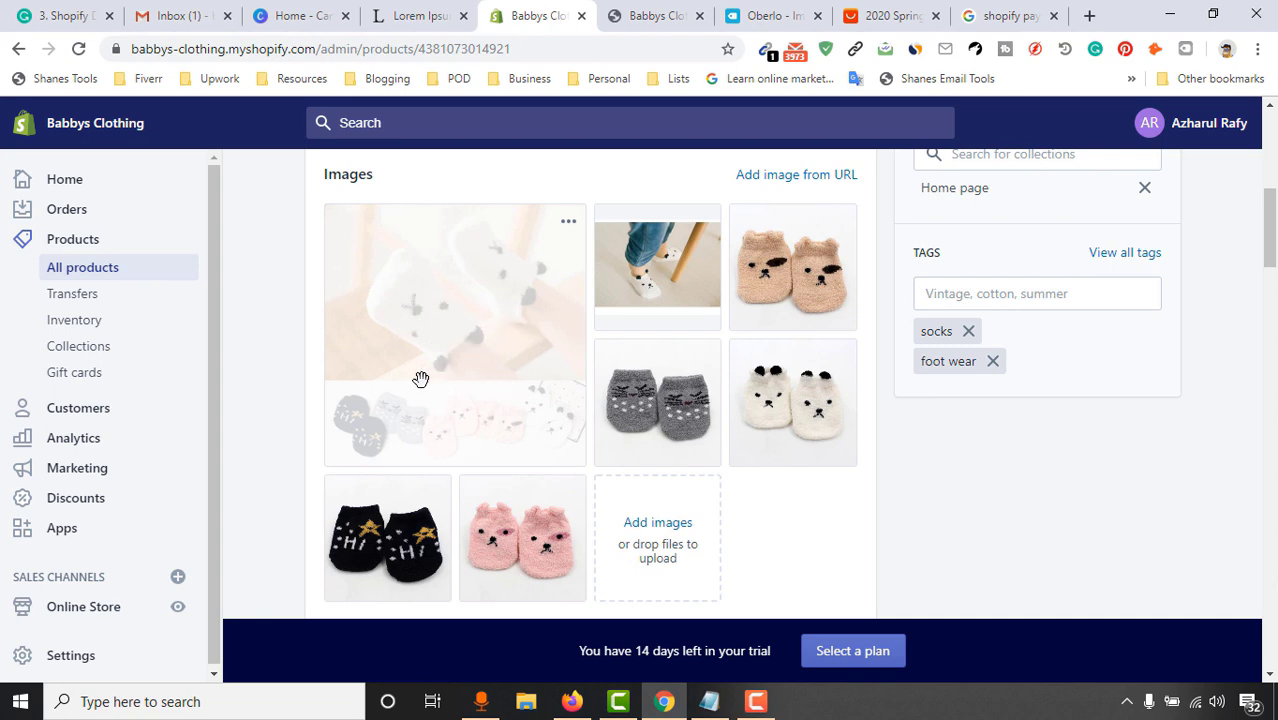
{"action": "scroll", "coordinate": [421, 379], "scroll_direction": "down", "scroll_amount": 1}
{"action": "left_click", "coordinate": [639, 457]}
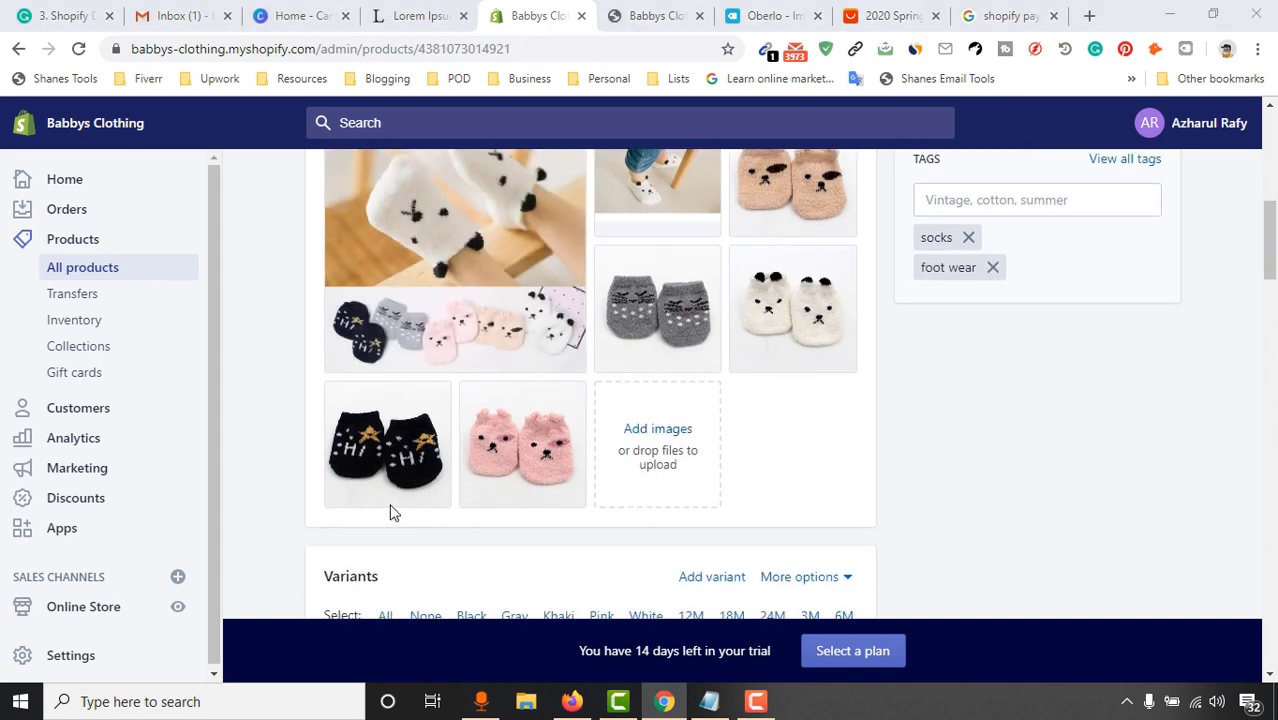
{"action": "scroll", "coordinate": [390, 512], "scroll_direction": "down", "scroll_amount": 2}
{"action": "left_click", "coordinate": [1256, 105]}
{"action": "scroll", "coordinate": [1130, 422], "scroll_direction": "up", "scroll_amount": 3}
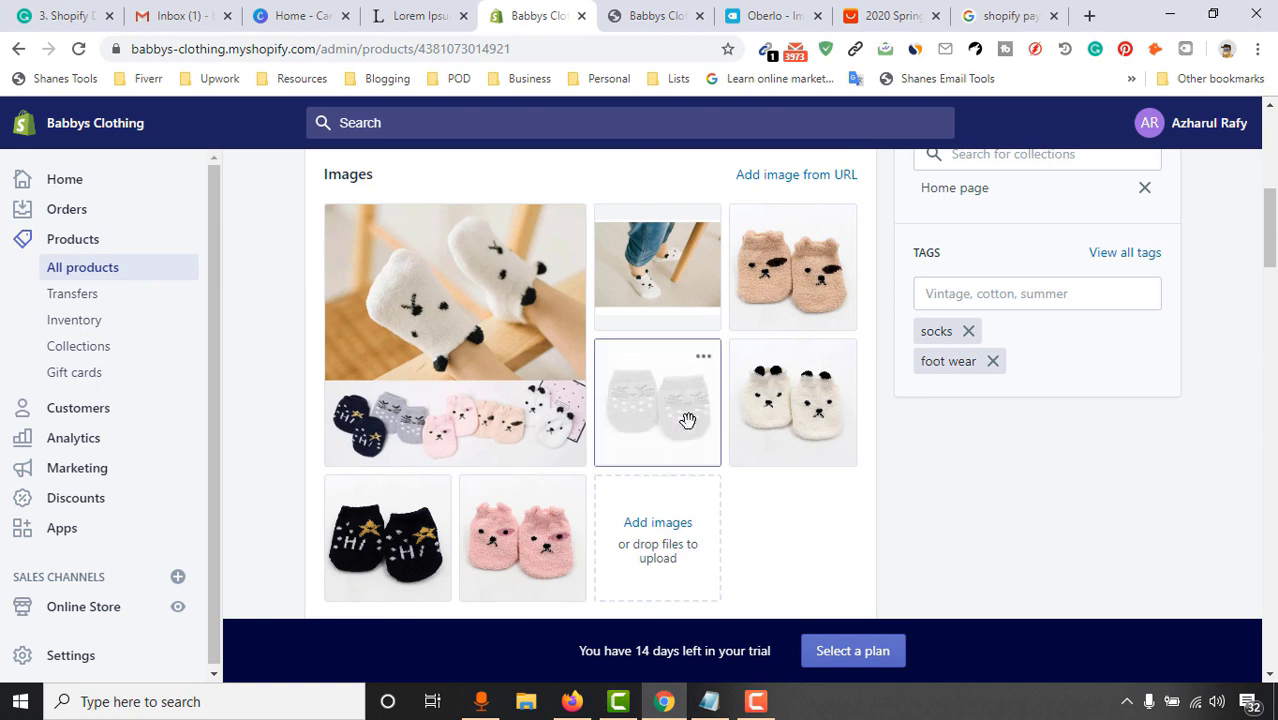
Reorder the socks photos so the white bear-face socks image is first, then go to the next product
{"action": "left_click_drag", "start_coordinate": [687, 420], "coordinate": [413, 322]}
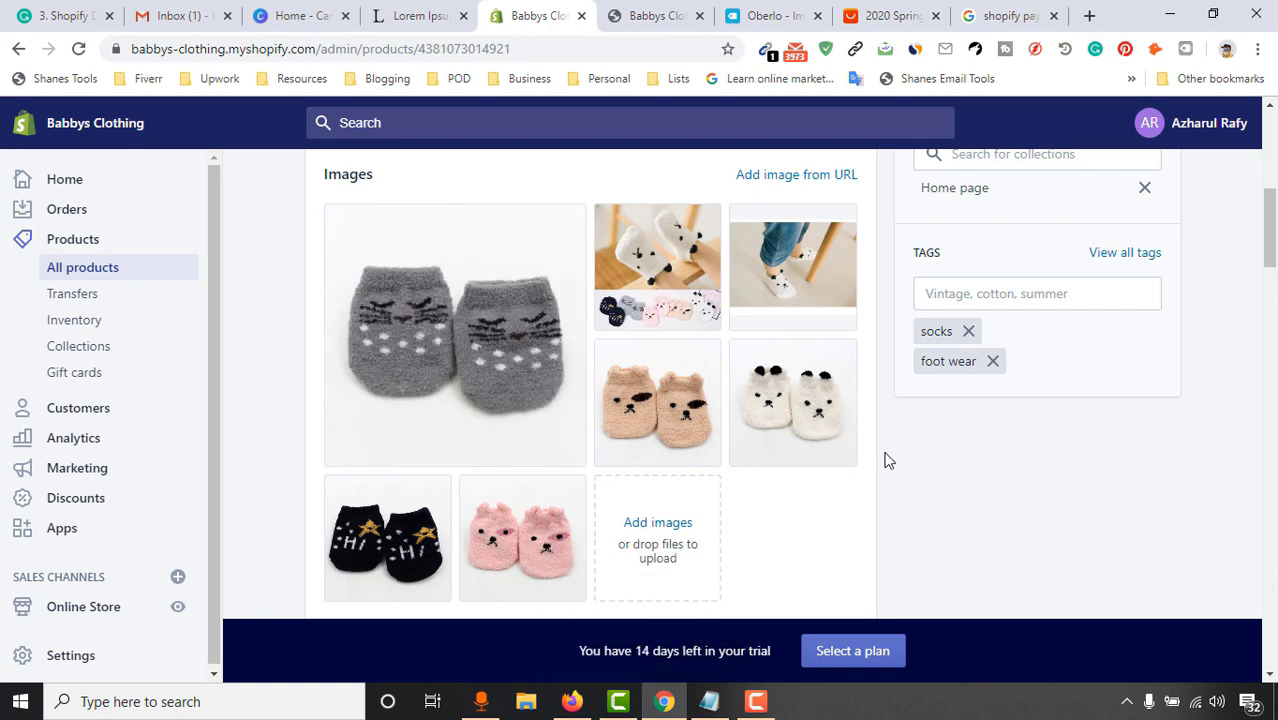
{"action": "left_click_drag", "start_coordinate": [790, 425], "coordinate": [405, 343]}
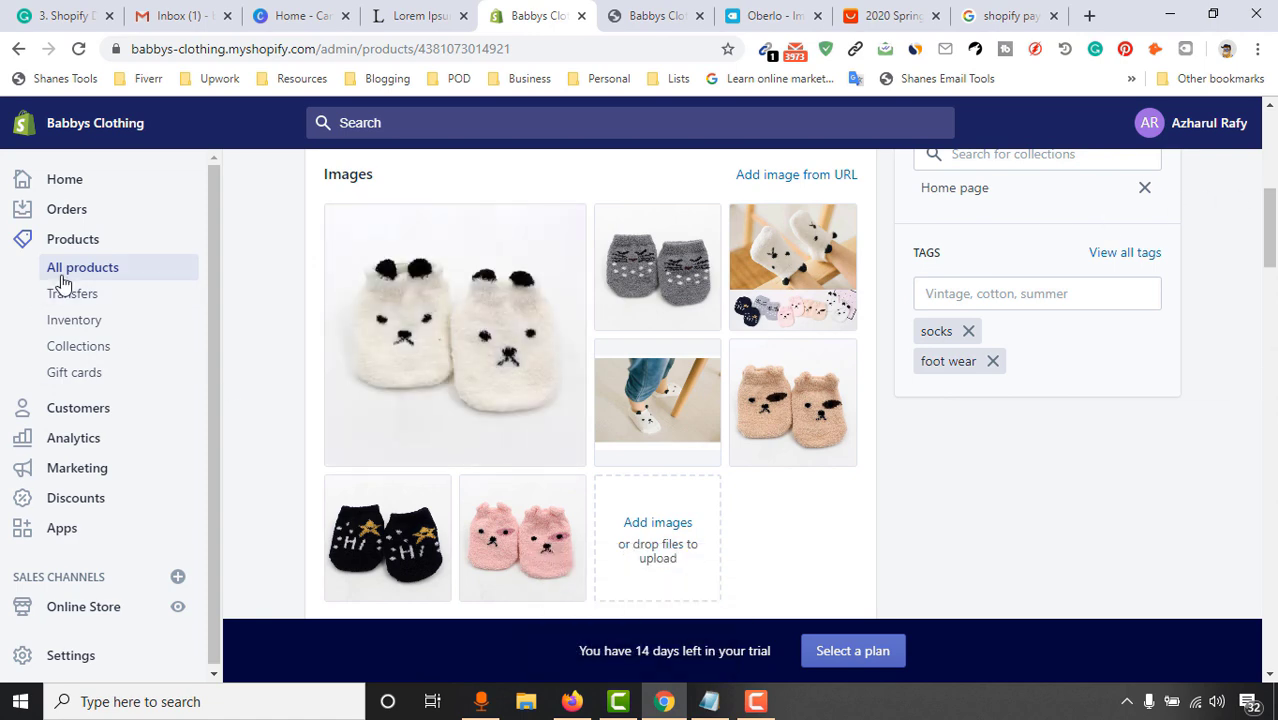
{"action": "scroll", "coordinate": [1165, 272], "scroll_direction": "up", "scroll_amount": 4}
{"action": "scroll", "coordinate": [1165, 272], "scroll_direction": "up", "scroll_amount": 2}
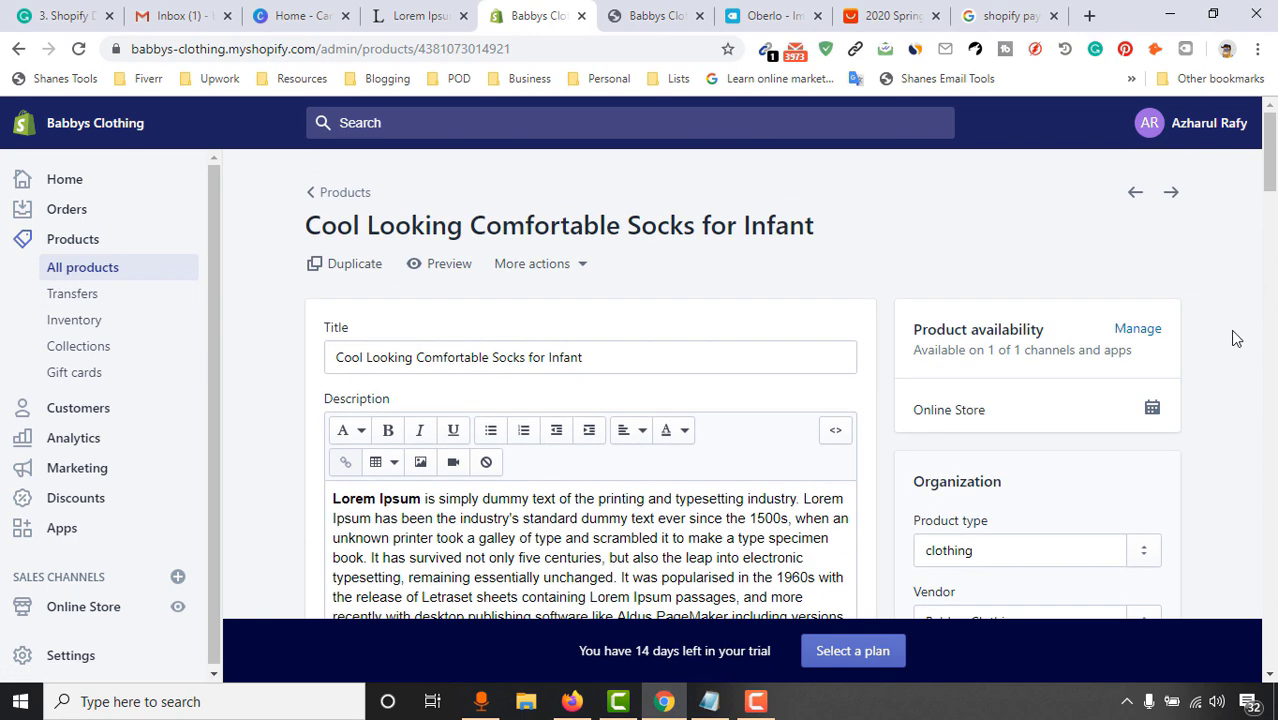
{"action": "left_click", "coordinate": [1172, 194]}
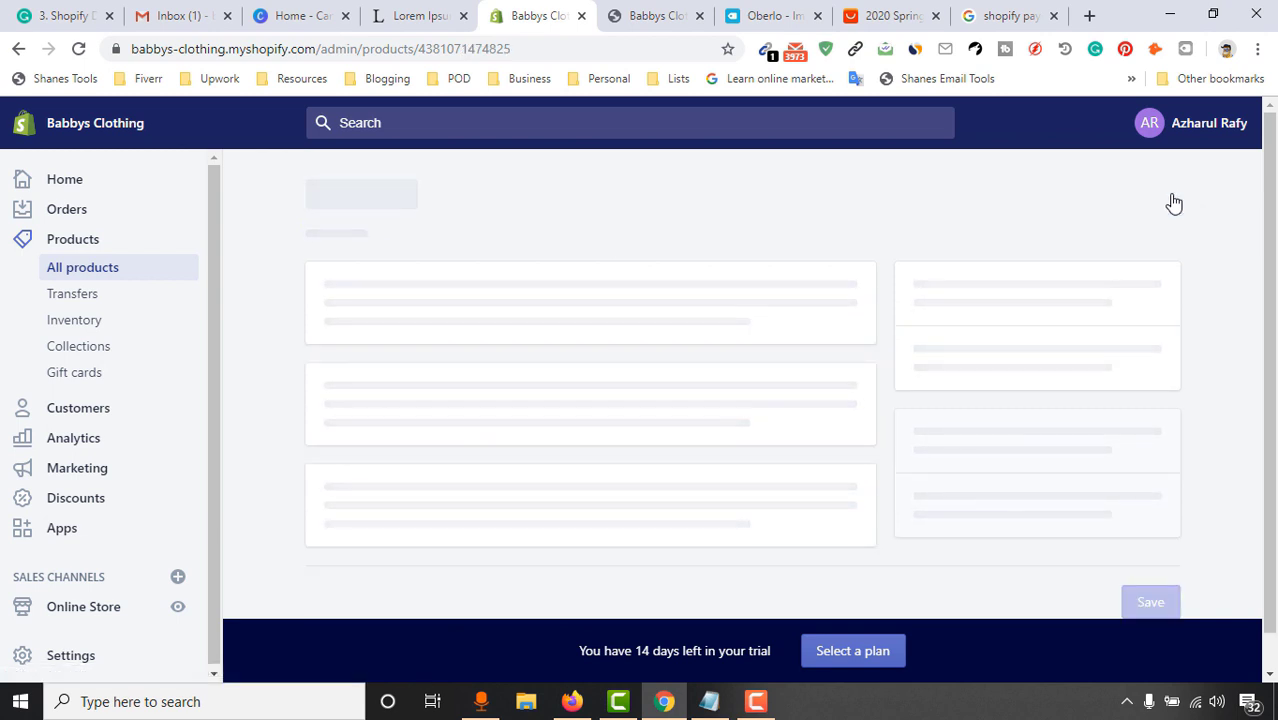
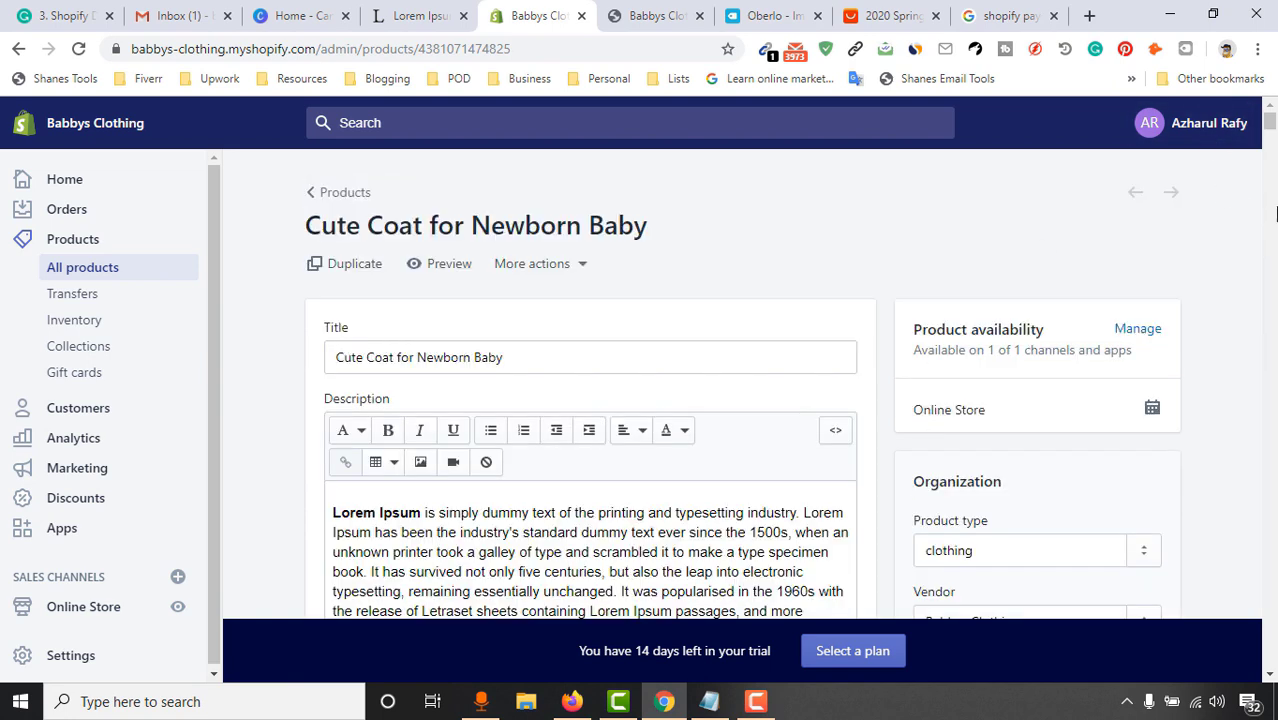
Drag the bunny blanket photo into the first image slot of Cute Coat for Newborn Baby
{"action": "scroll", "coordinate": [1187, 360], "scroll_direction": "down", "scroll_amount": 10}
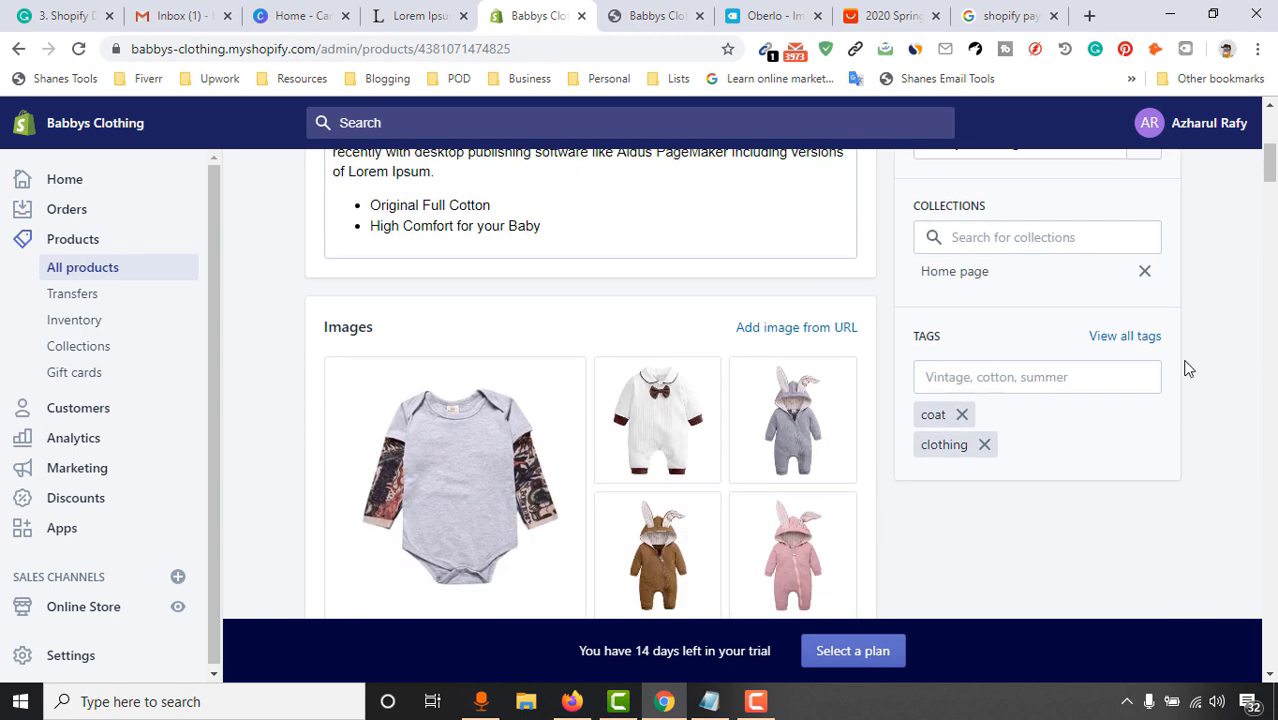
{"action": "scroll", "coordinate": [1190, 362], "scroll_direction": "down", "scroll_amount": 1}
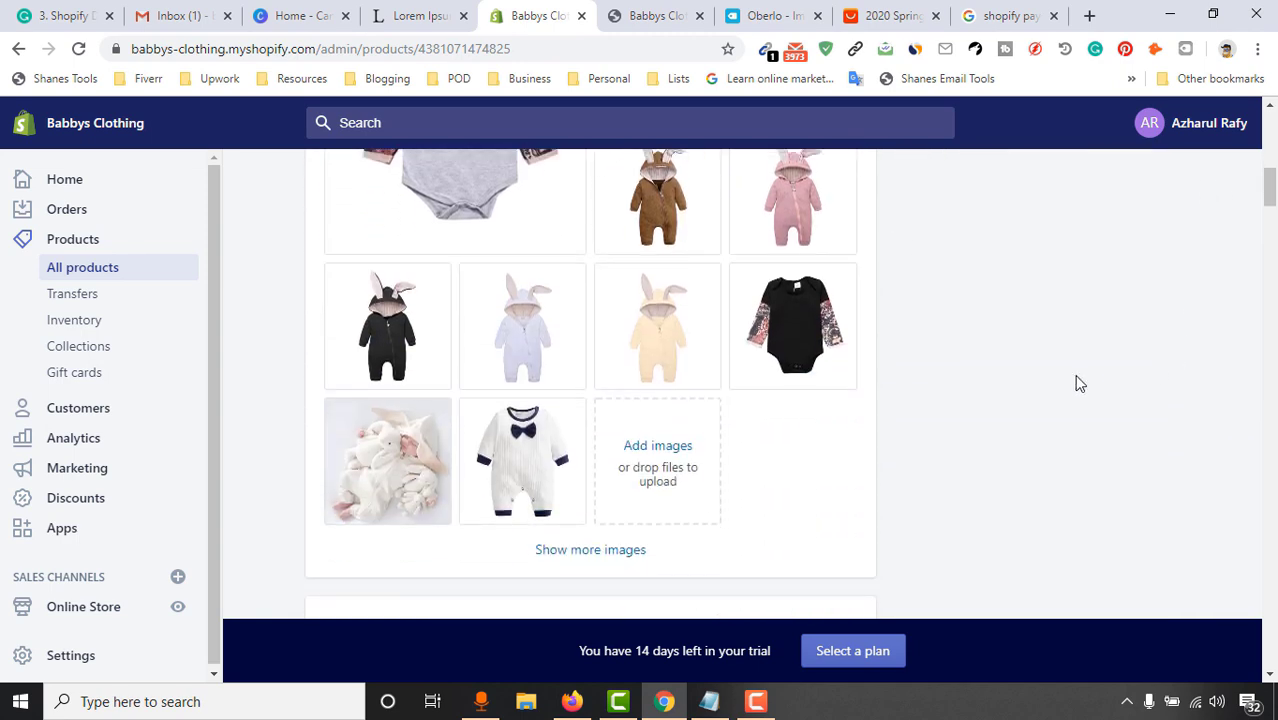
{"action": "scroll", "coordinate": [1180, 364], "scroll_direction": "up", "scroll_amount": 3}
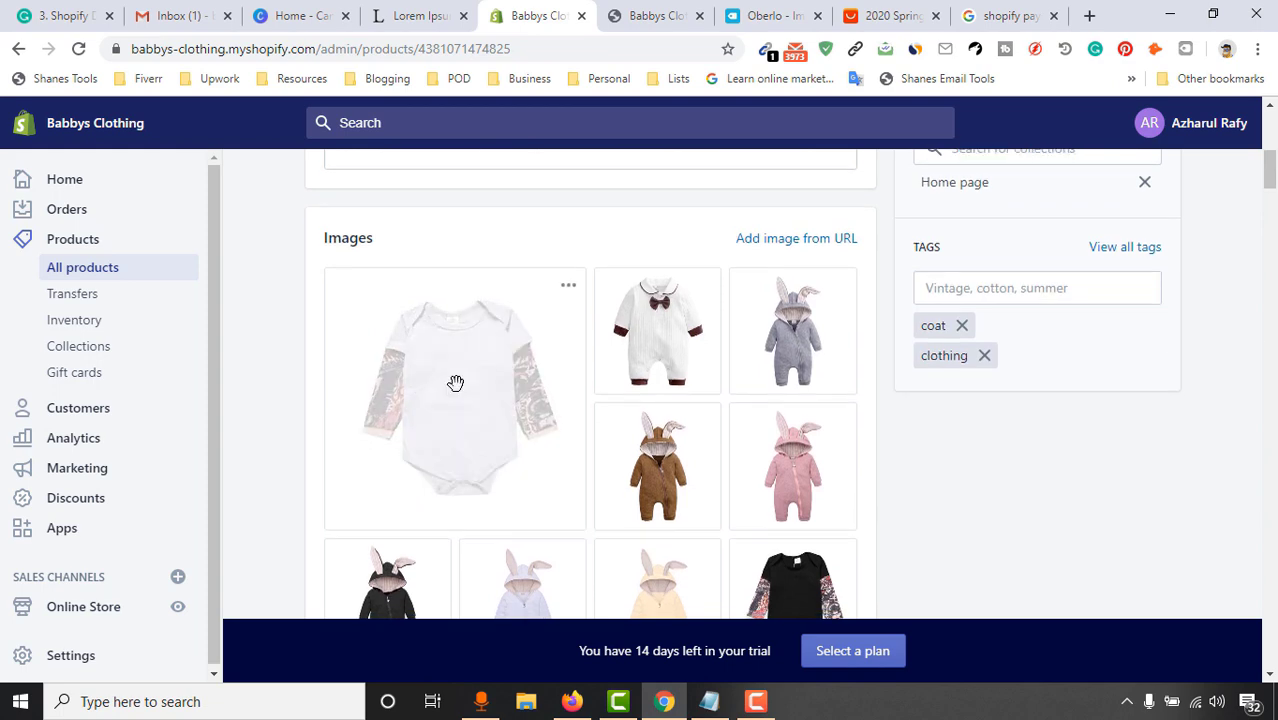
{"action": "scroll", "coordinate": [480, 370], "scroll_direction": "down", "scroll_amount": 3}
{"action": "scroll", "coordinate": [330, 480], "scroll_direction": "up", "scroll_amount": 1}
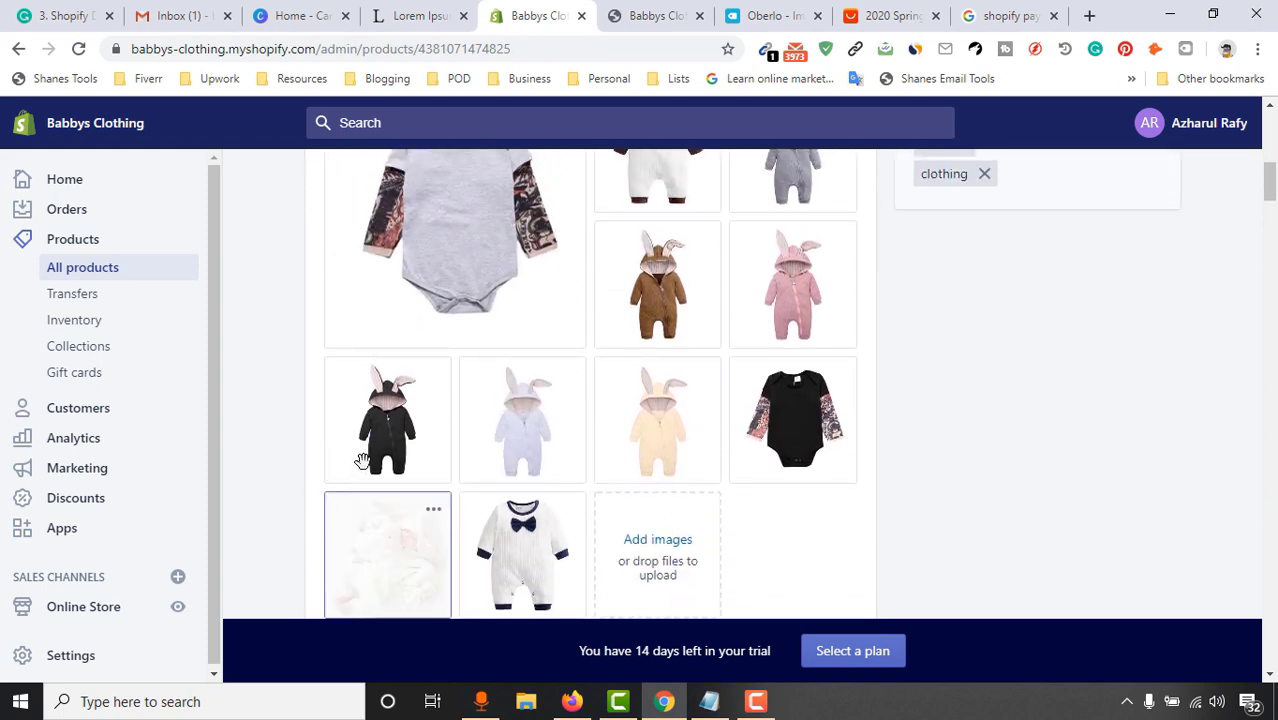
{"action": "left_click_drag", "start_coordinate": [354, 260], "coordinate": [362, 204]}
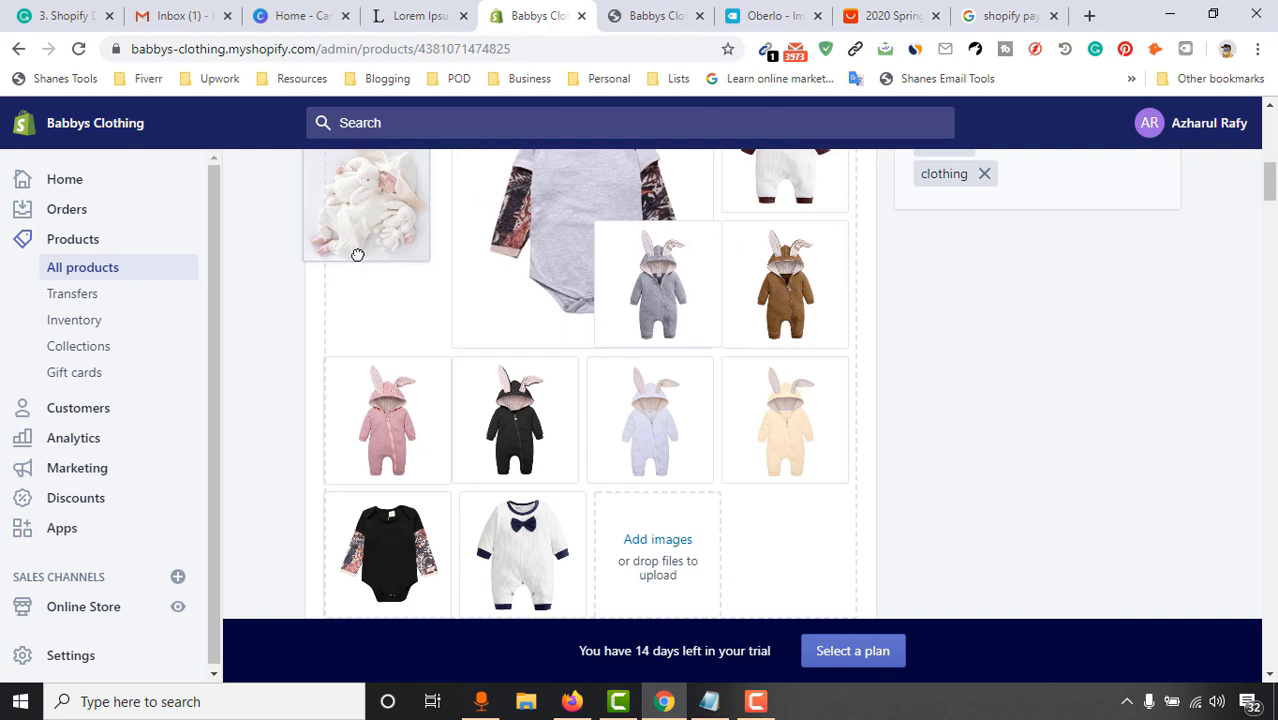
{"action": "left_click_drag", "start_coordinate": [265, 411], "coordinate": [258, 423]}
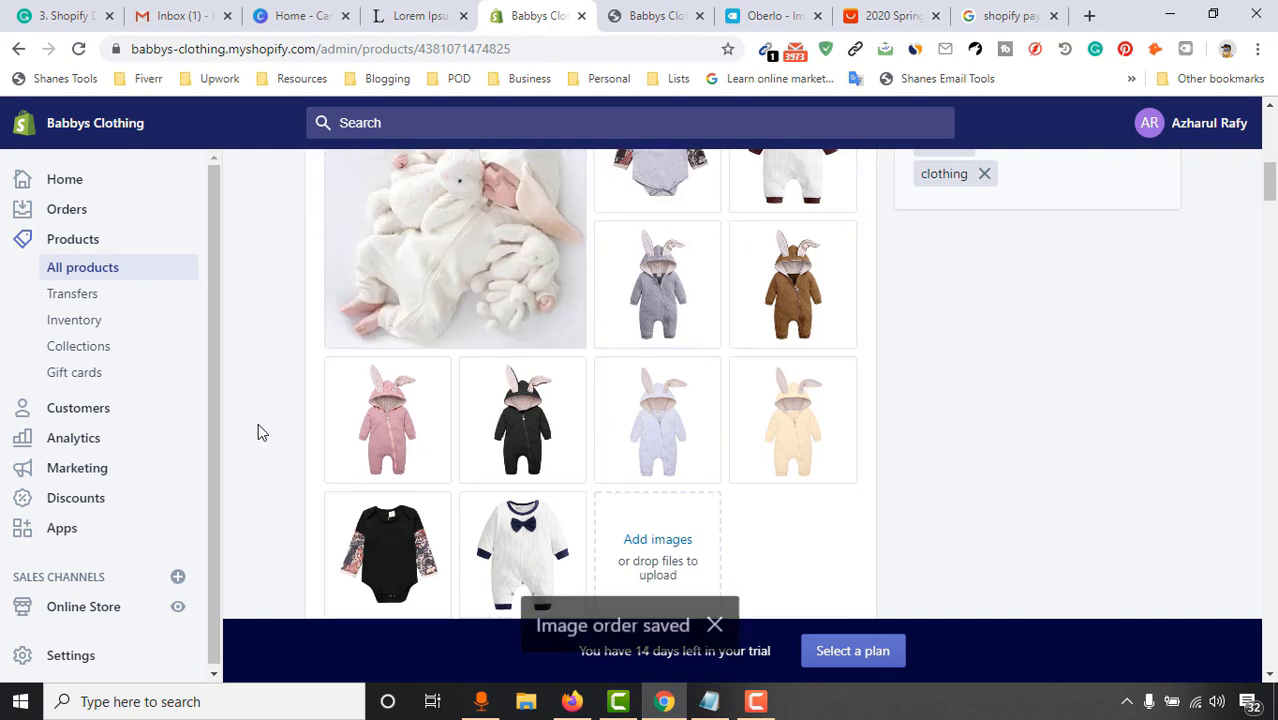
Review the reordered Cute Coat images, then switch to the live storefront
{"action": "scroll", "coordinate": [1128, 378], "scroll_direction": "up", "scroll_amount": 2}
{"action": "scroll", "coordinate": [642, 441], "scroll_direction": "up", "scroll_amount": 4}
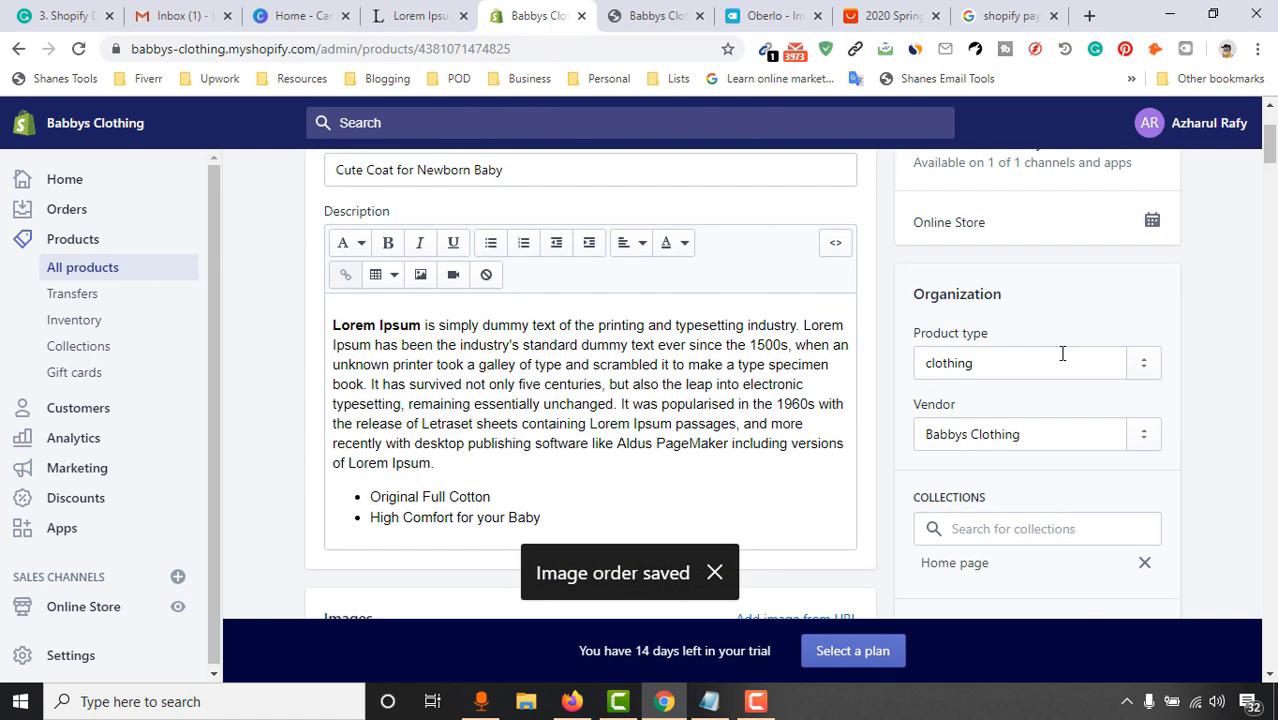
{"action": "scroll", "coordinate": [371, 436], "scroll_direction": "down", "scroll_amount": 7}
{"action": "scroll", "coordinate": [505, 406], "scroll_direction": "up", "scroll_amount": 2}
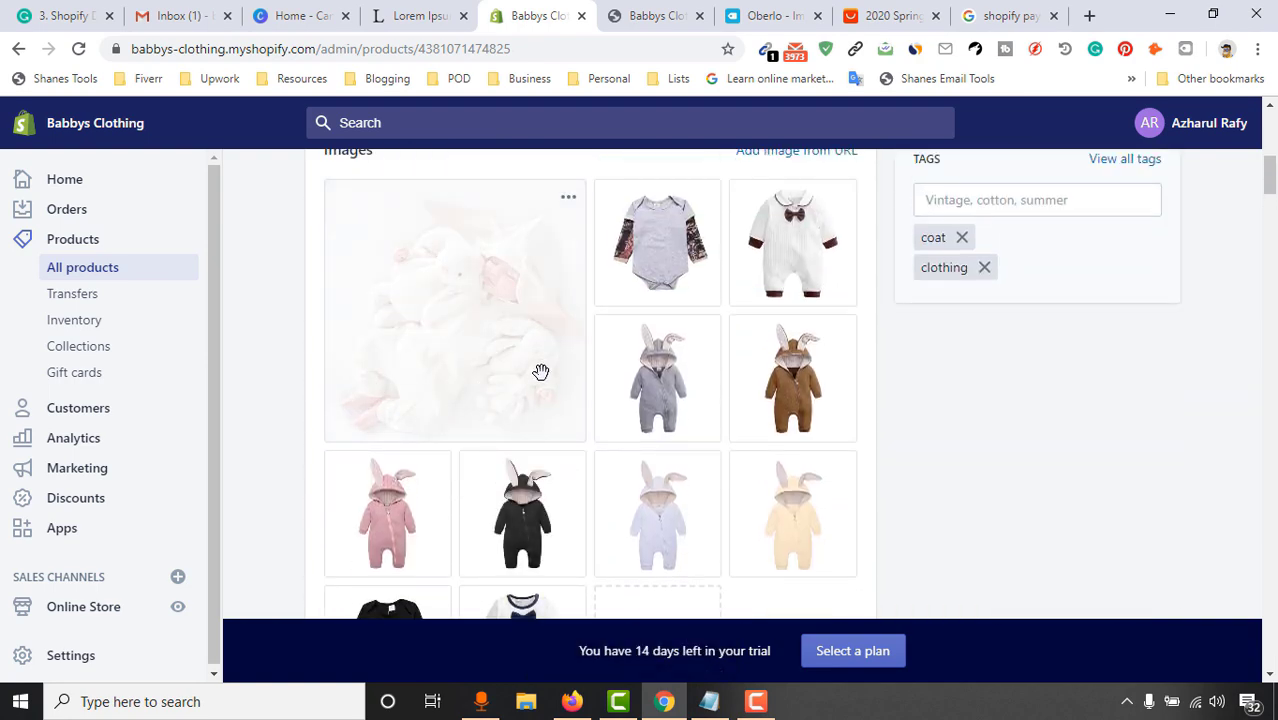
{"action": "scroll", "coordinate": [763, 376], "scroll_direction": "up", "scroll_amount": 4}
{"action": "scroll", "coordinate": [440, 487], "scroll_direction": "down", "scroll_amount": 2}
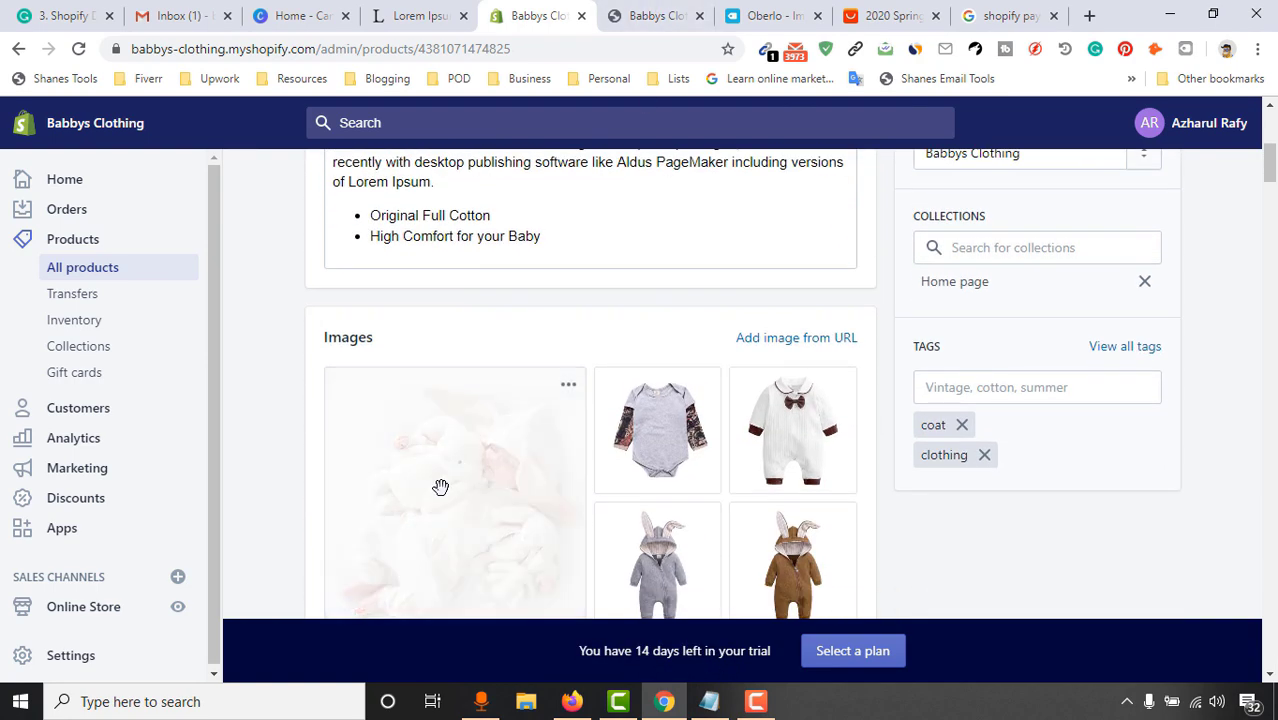
{"action": "scroll", "coordinate": [481, 481], "scroll_direction": "up", "scroll_amount": 5}
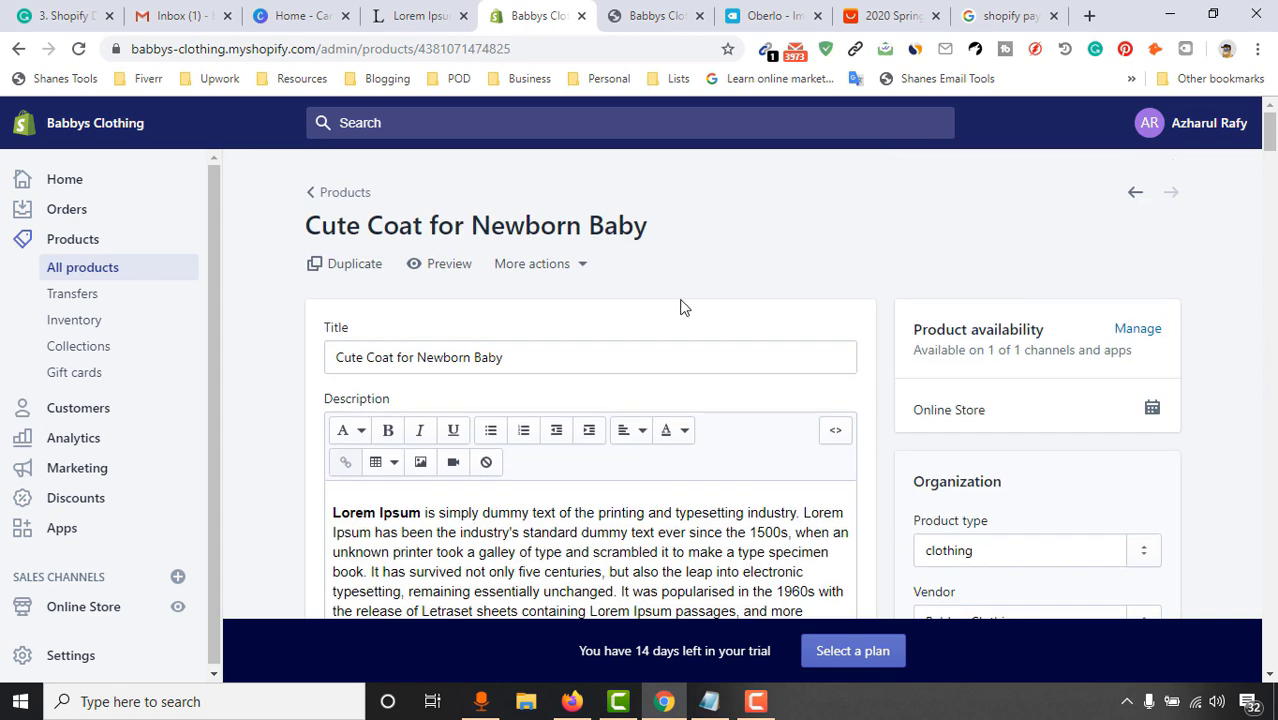
{"action": "left_click", "coordinate": [634, 16]}
{"action": "left_click", "coordinate": [762, 14]}
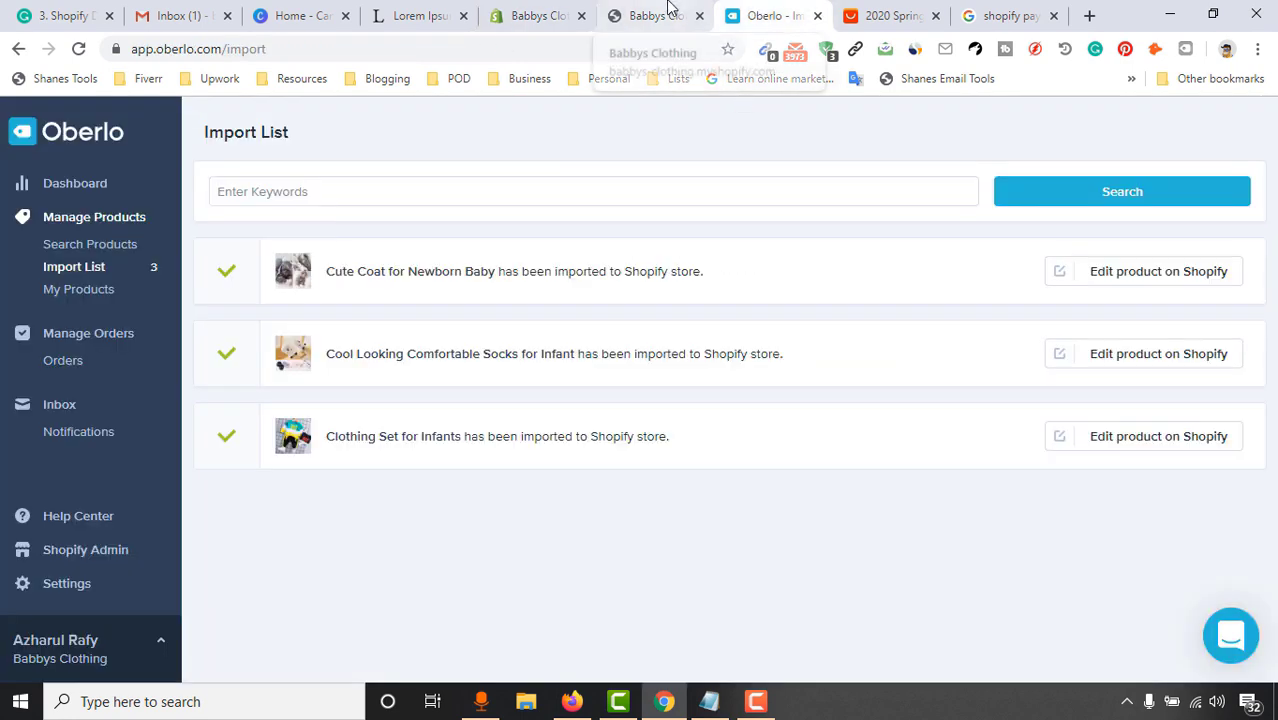
{"action": "left_click", "coordinate": [660, 14]}
{"action": "left_click", "coordinate": [78, 48]}
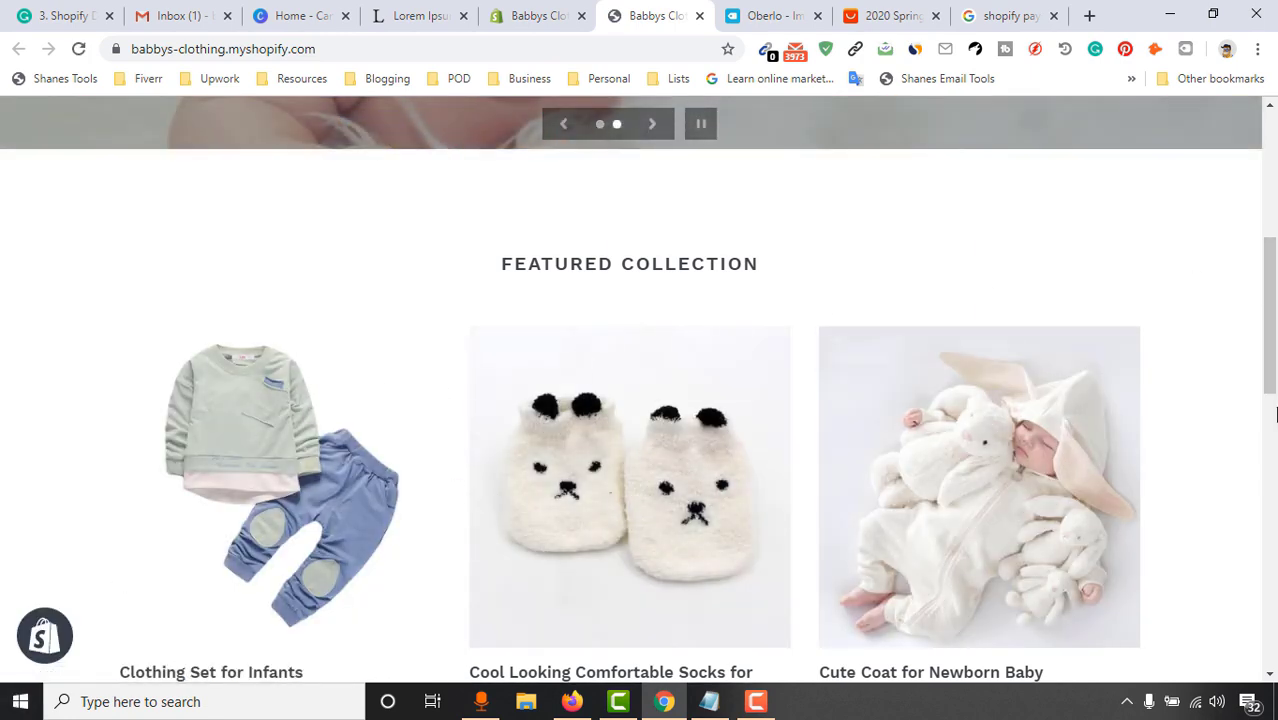
{"action": "left_click_drag", "start_coordinate": [1275, 413], "coordinate": [1274, 457]}
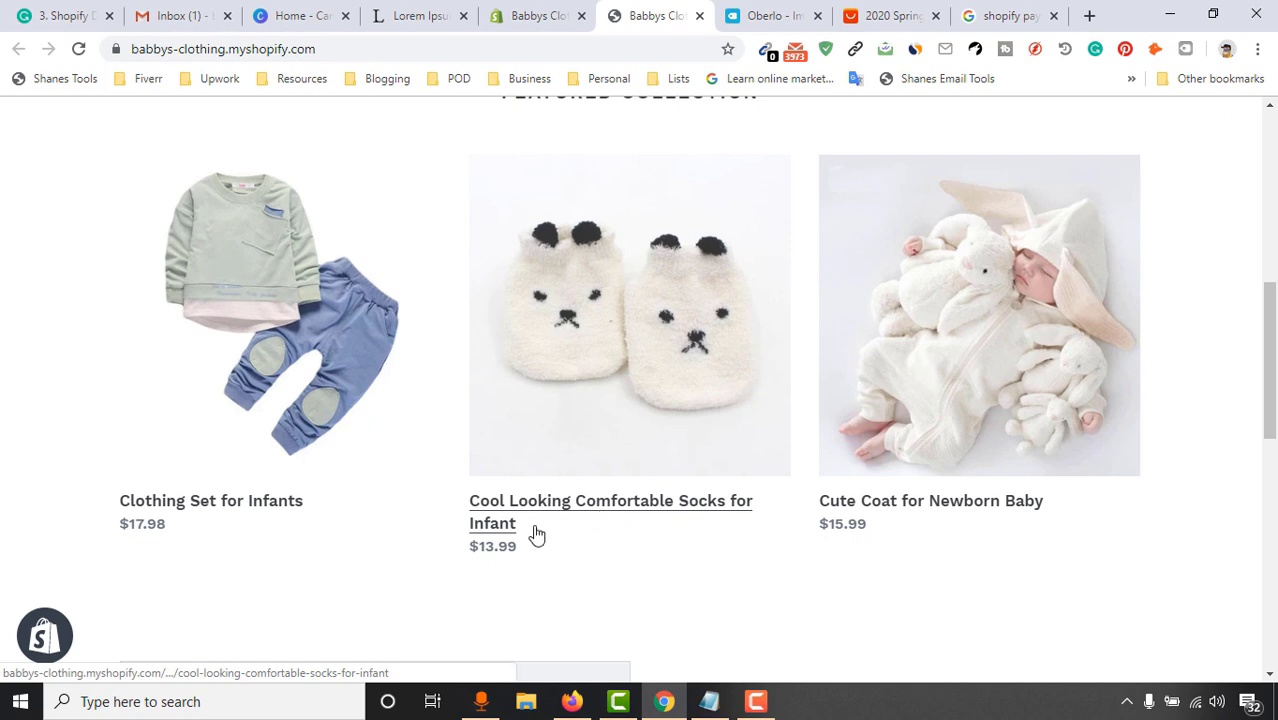
{"action": "left_click", "coordinate": [516, 10]}
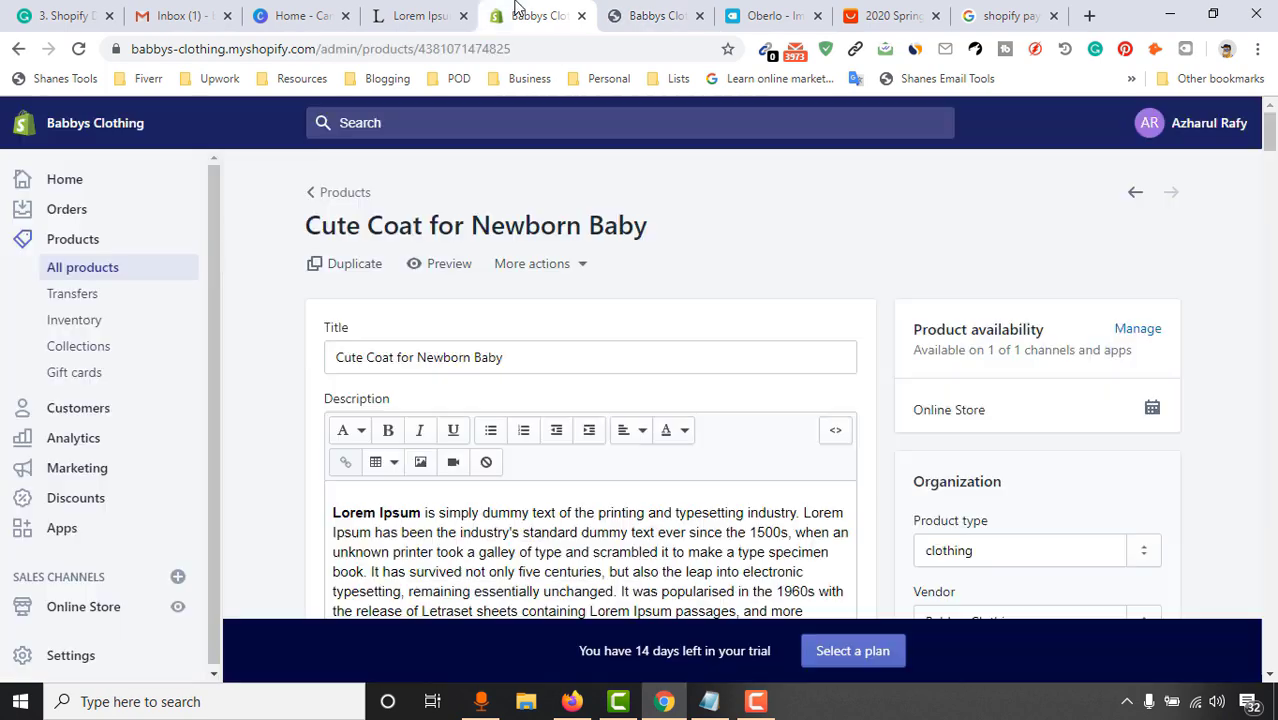
{"action": "left_click", "coordinate": [654, 10]}
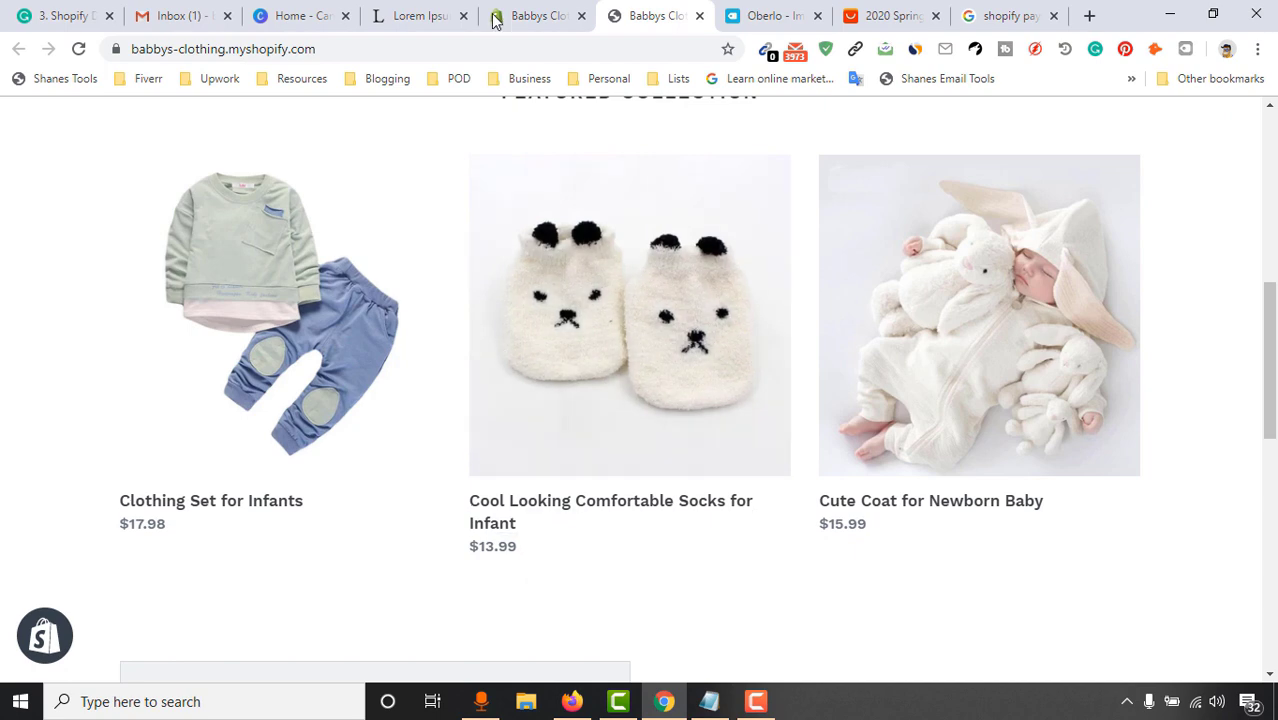
{"action": "left_click", "coordinate": [536, 15]}
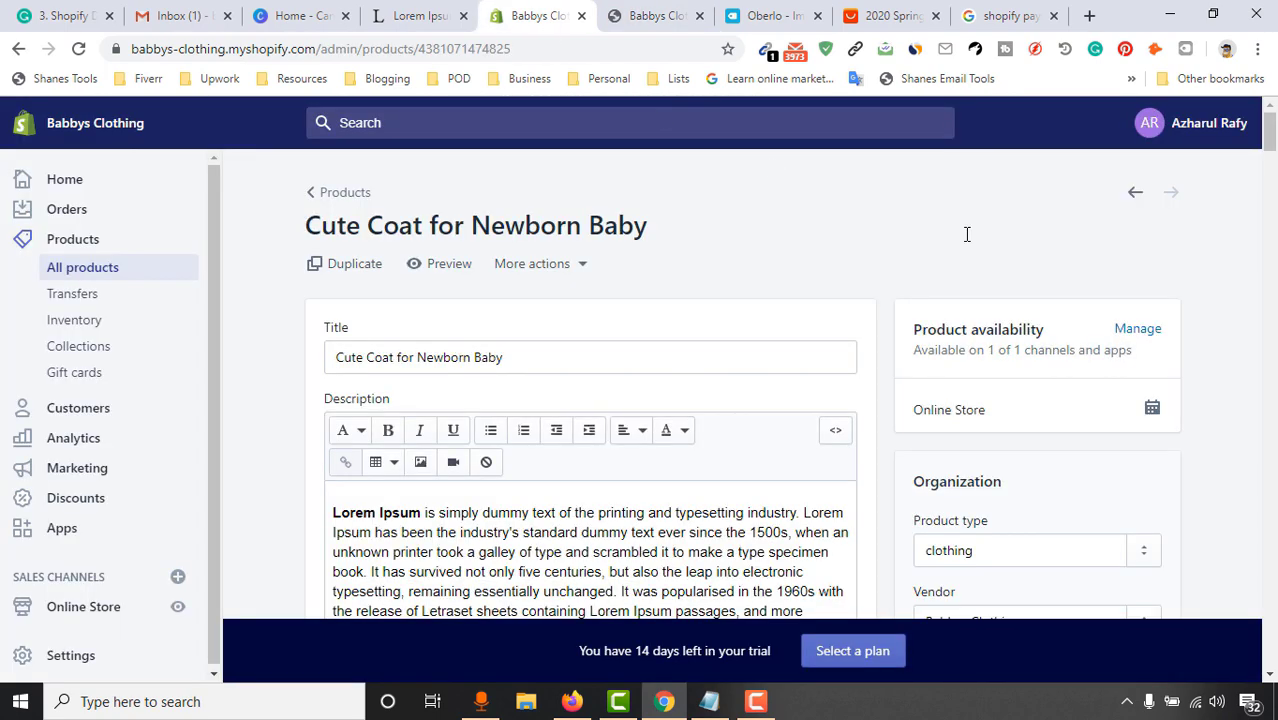
Retitle the previous product, the infant socks, to 'Cool Comfortable Socks for Infant' and save it
{"action": "left_click", "coordinate": [1134, 194]}
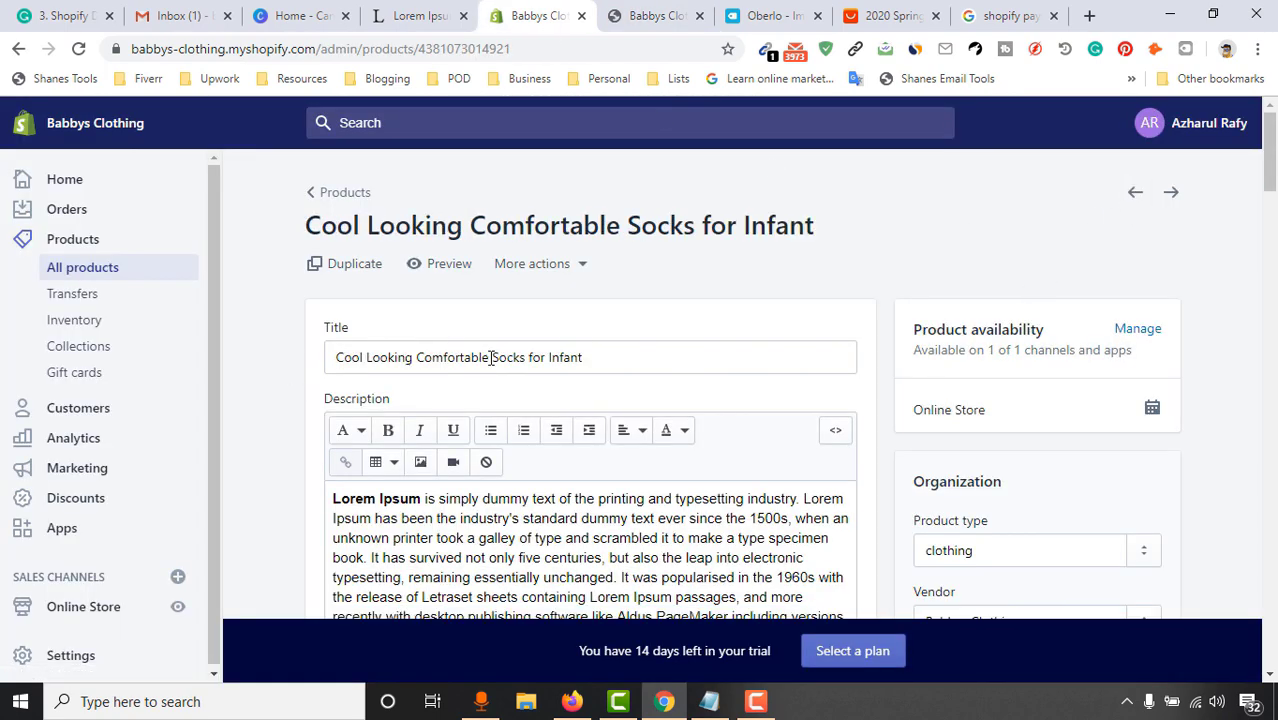
{"action": "double_click", "coordinate": [462, 356]}
{"action": "key", "text": "BackSpace"}
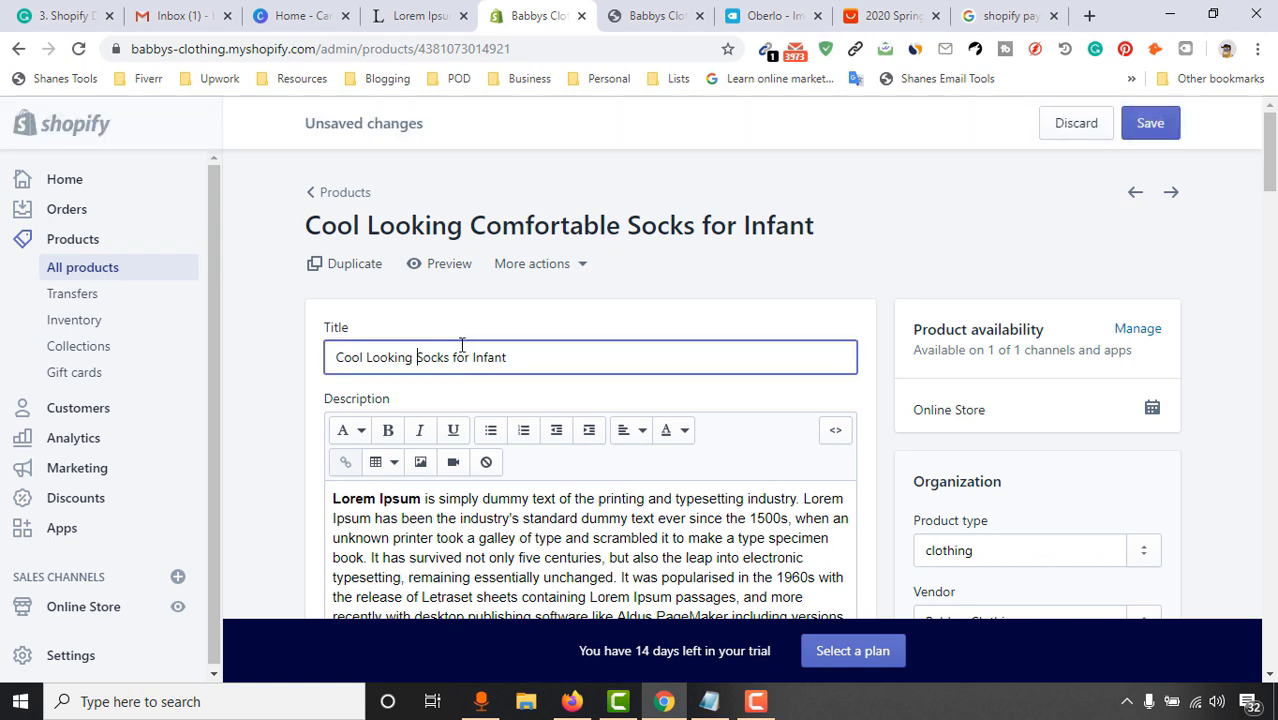
{"action": "double_click", "coordinate": [343, 358]}
{"action": "double_click", "coordinate": [388, 358]}
{"action": "type", "text": "Comp"}
{"action": "key", "text": "BackSpace"}
{"action": "type", "text": "fortable"}
{"action": "left_click", "coordinate": [1140, 128]}
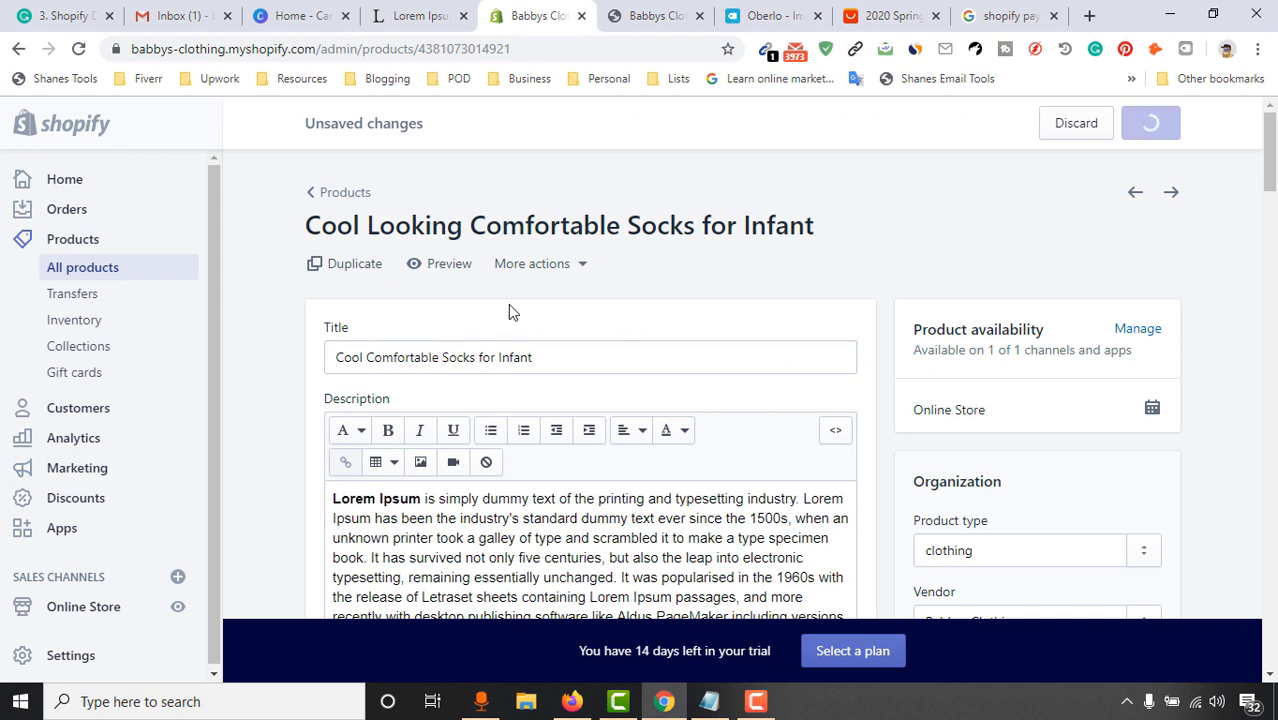
{"action": "left_click", "coordinate": [620, 14]}
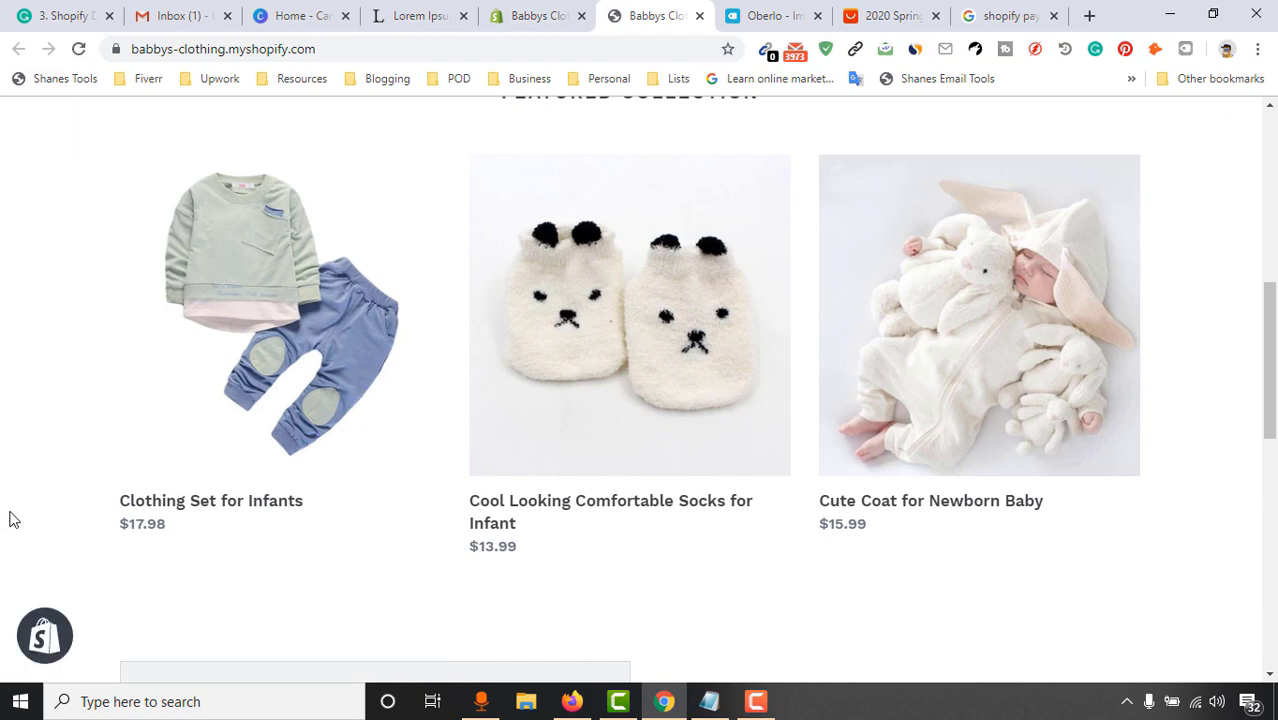
Confirm the socks title change saved, then reload the storefront to show the new title
{"action": "left_click", "coordinate": [531, 10]}
{"action": "left_click", "coordinate": [693, 10]}
{"action": "left_click", "coordinate": [78, 48]}
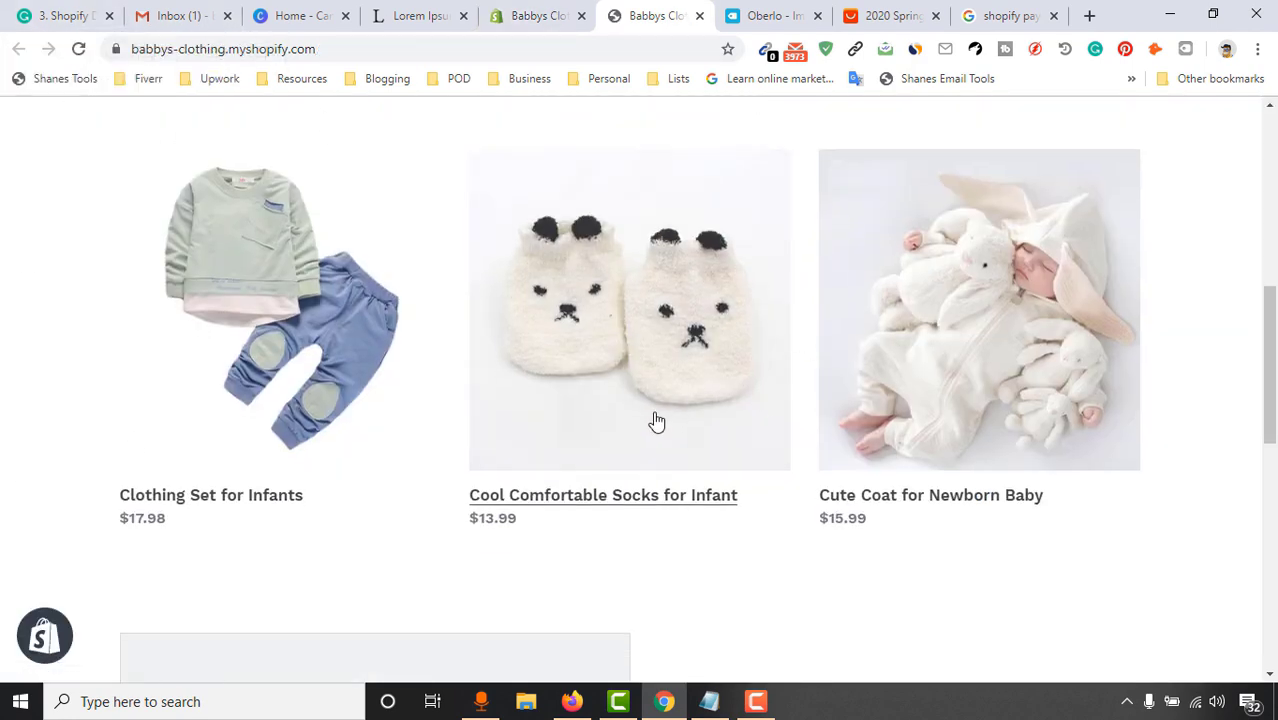
{"action": "scroll", "coordinate": [740, 400], "scroll_direction": "up", "scroll_amount": 1}
{"action": "scroll", "coordinate": [551, 442], "scroll_direction": "up", "scroll_amount": 1}
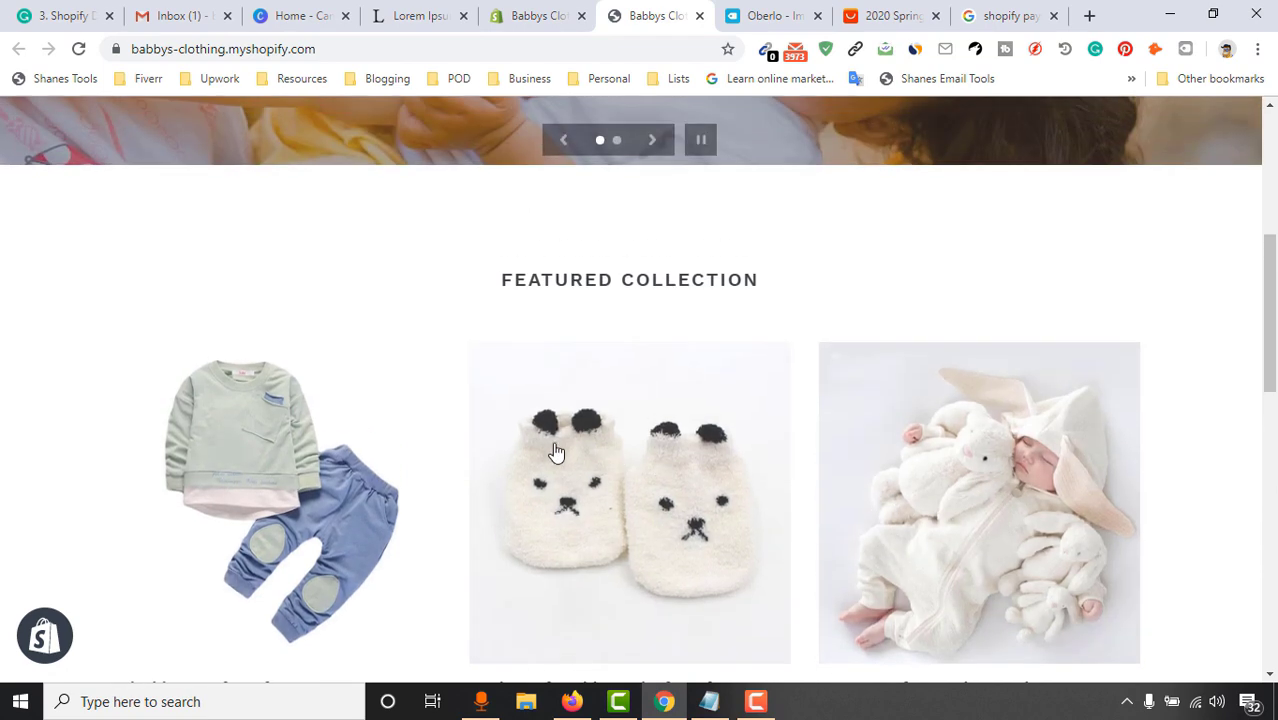
{"action": "scroll", "coordinate": [490, 462], "scroll_direction": "down", "scroll_amount": 2}
{"action": "scroll", "coordinate": [490, 462], "scroll_direction": "up", "scroll_amount": 4}
{"action": "left_click_drag", "start_coordinate": [1272, 250], "coordinate": [1272, 145]}
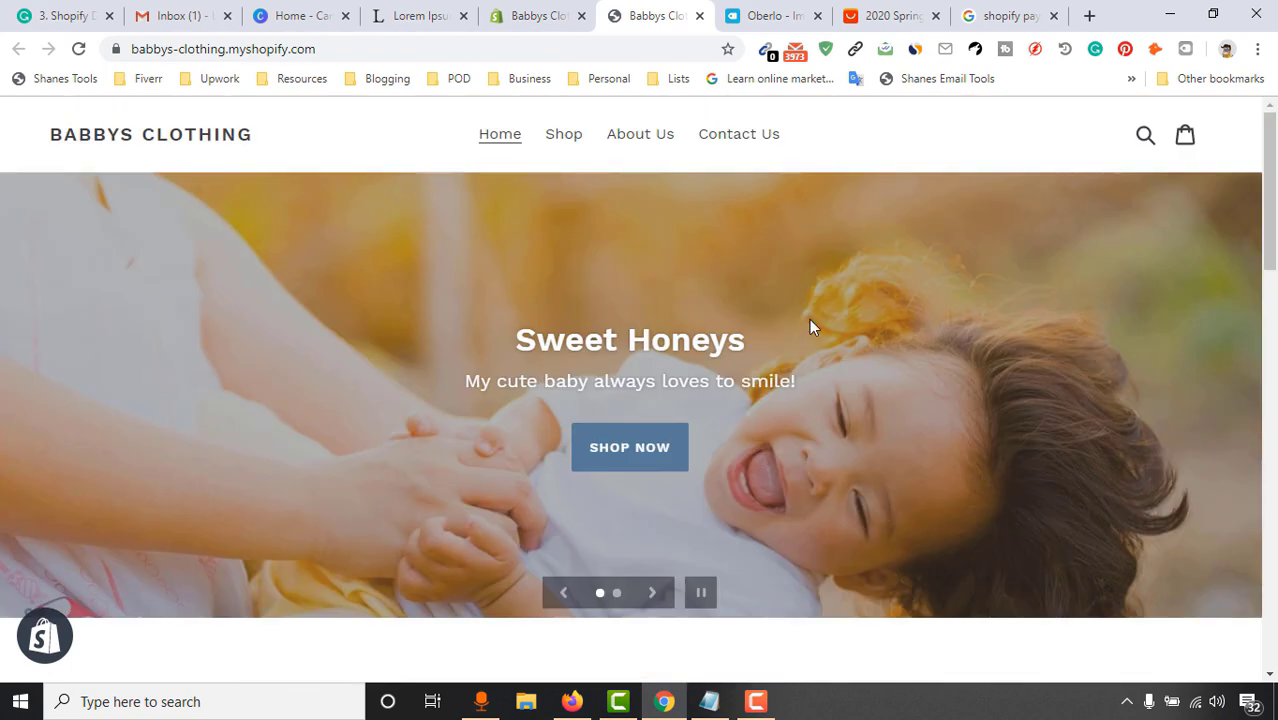
Check the 'Cool Comfortable Socks for Infant' listing on the storefront, then return to the store admin
{"action": "scroll", "coordinate": [810, 326], "scroll_direction": "down", "scroll_amount": 5}
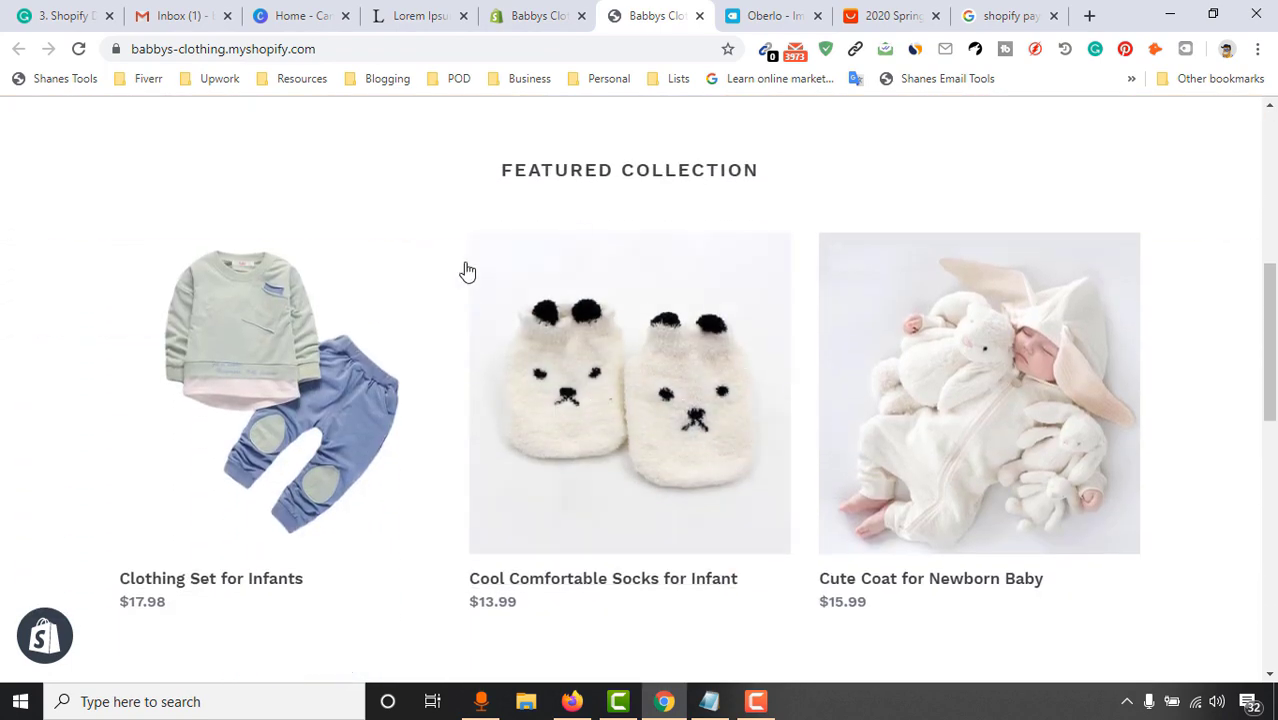
{"action": "scroll", "coordinate": [921, 360], "scroll_direction": "down", "scroll_amount": 1}
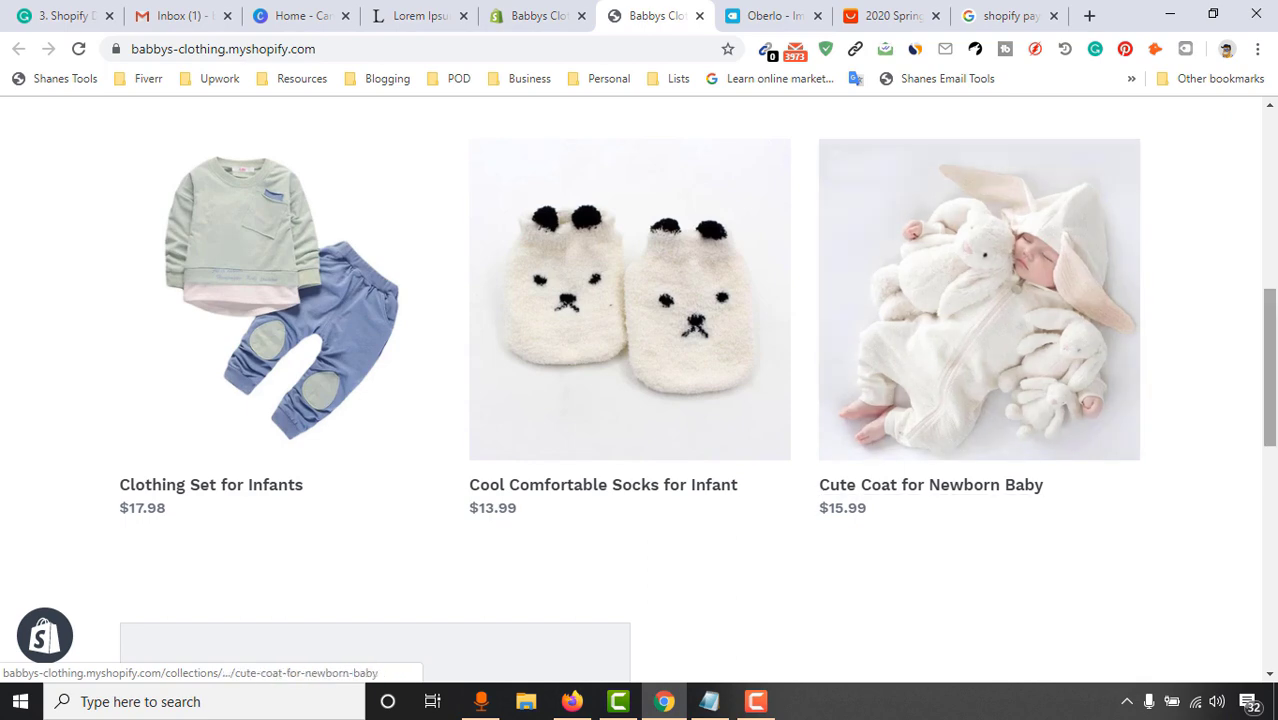
{"action": "scroll", "coordinate": [792, 339], "scroll_direction": "up", "scroll_amount": 6}
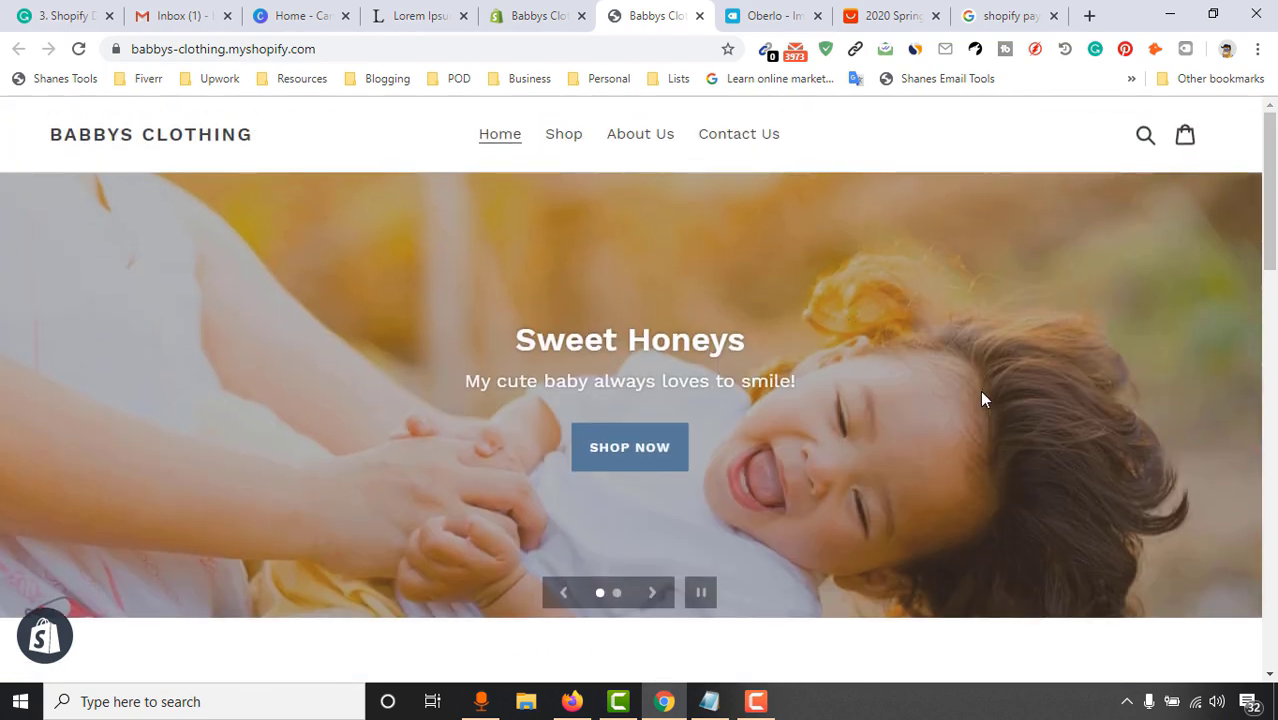
{"action": "scroll", "coordinate": [982, 398], "scroll_direction": "down", "scroll_amount": 3}
{"action": "scroll", "coordinate": [927, 328], "scroll_direction": "up", "scroll_amount": 3}
{"action": "scroll", "coordinate": [880, 345], "scroll_direction": "down", "scroll_amount": 5}
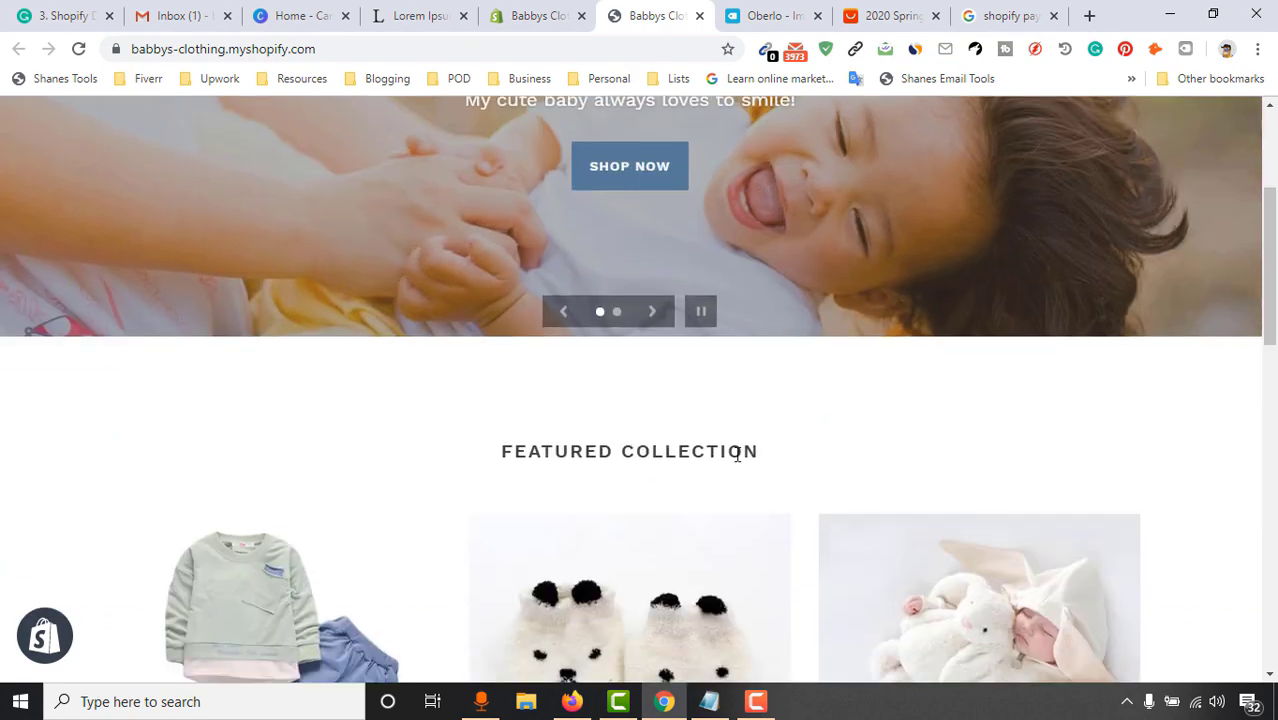
{"action": "scroll", "coordinate": [830, 425], "scroll_direction": "up", "scroll_amount": 2}
{"action": "scroll", "coordinate": [702, 362], "scroll_direction": "up", "scroll_amount": 1}
{"action": "scroll", "coordinate": [716, 365], "scroll_direction": "down", "scroll_amount": 1}
{"action": "scroll", "coordinate": [699, 542], "scroll_direction": "up", "scroll_amount": 1}
{"action": "scroll", "coordinate": [900, 480], "scroll_direction": "down", "scroll_amount": 3}
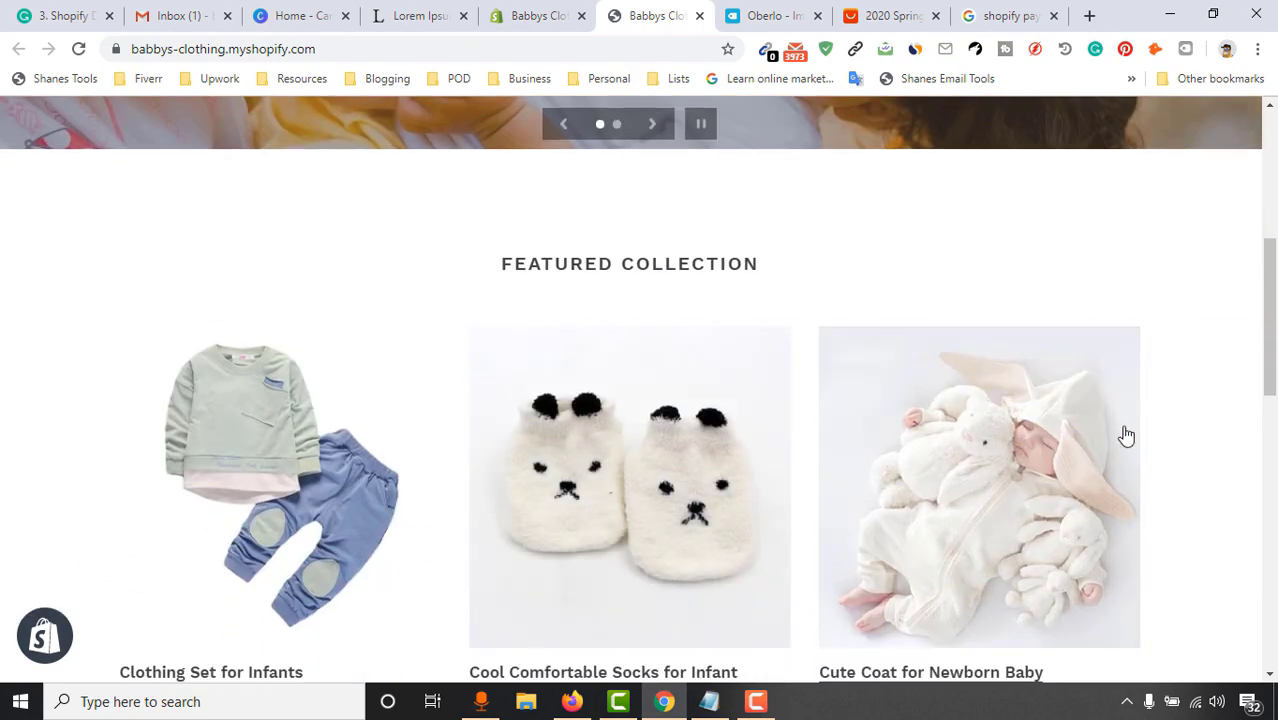
{"action": "scroll", "coordinate": [1027, 449], "scroll_direction": "up", "scroll_amount": 4}
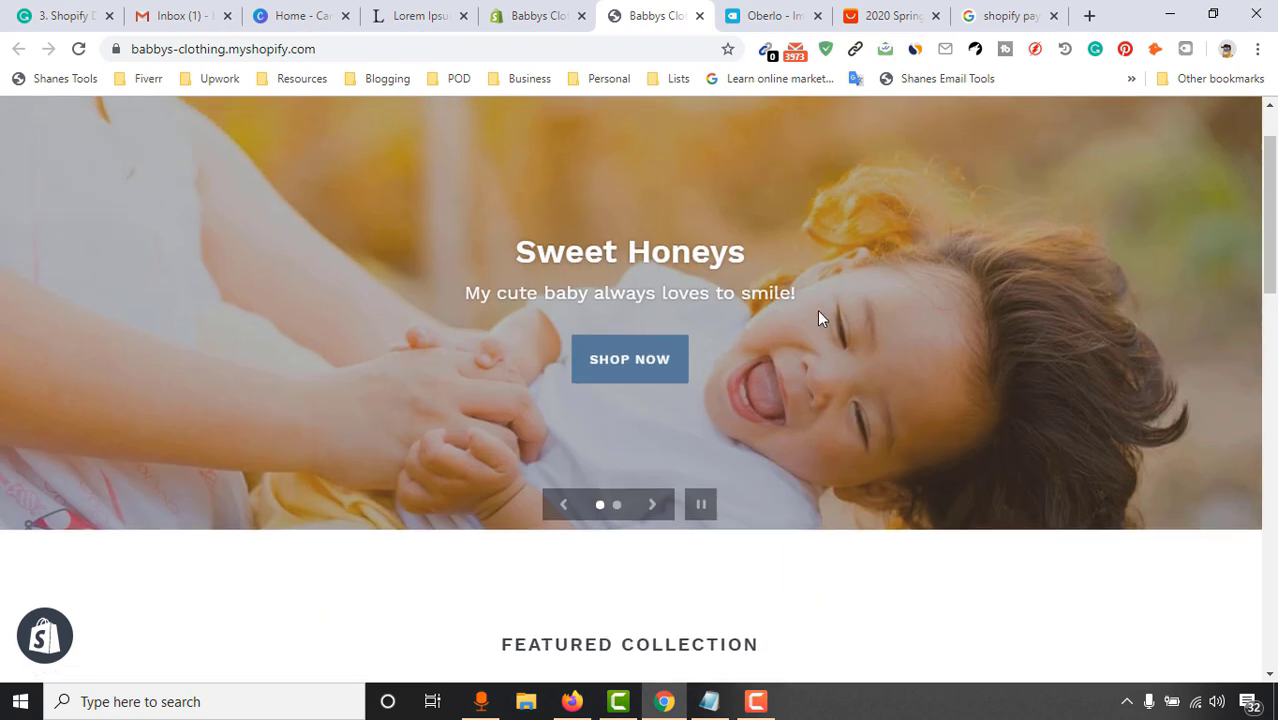
{"action": "scroll", "coordinate": [750, 350], "scroll_direction": "up", "scroll_amount": 1}
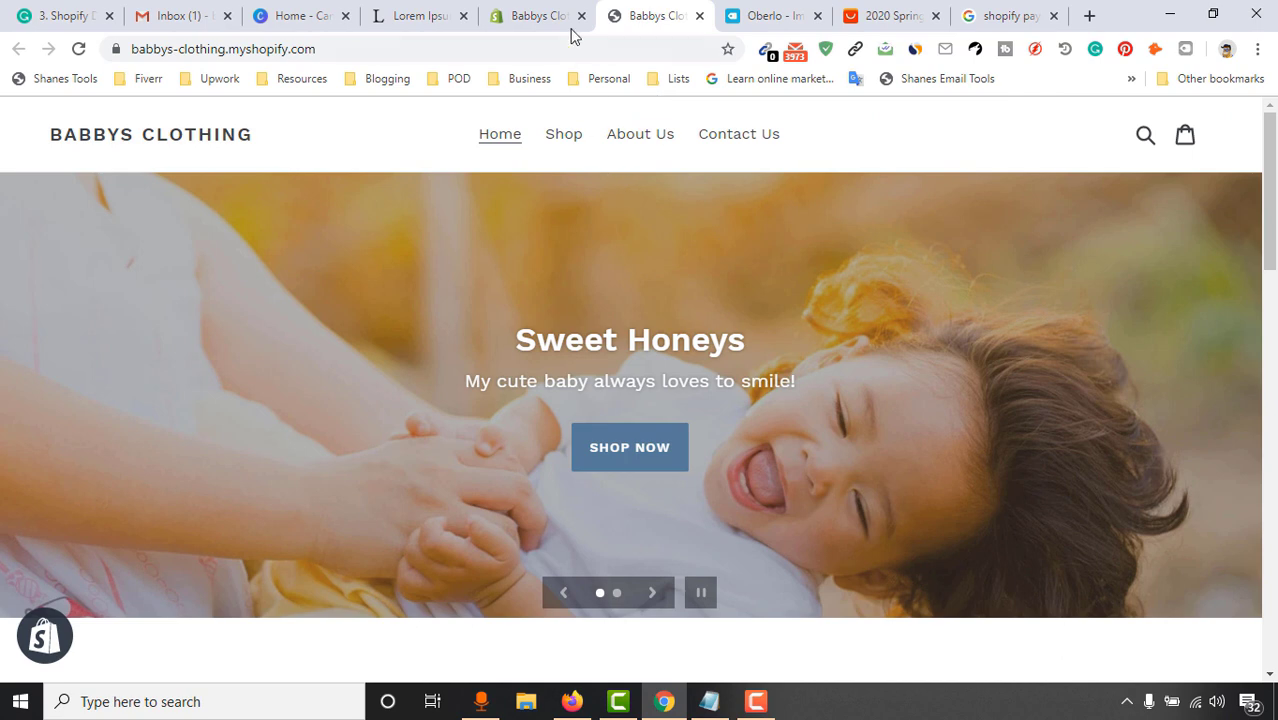
{"action": "scroll", "coordinate": [1246, 236], "scroll_direction": "down", "scroll_amount": 1}
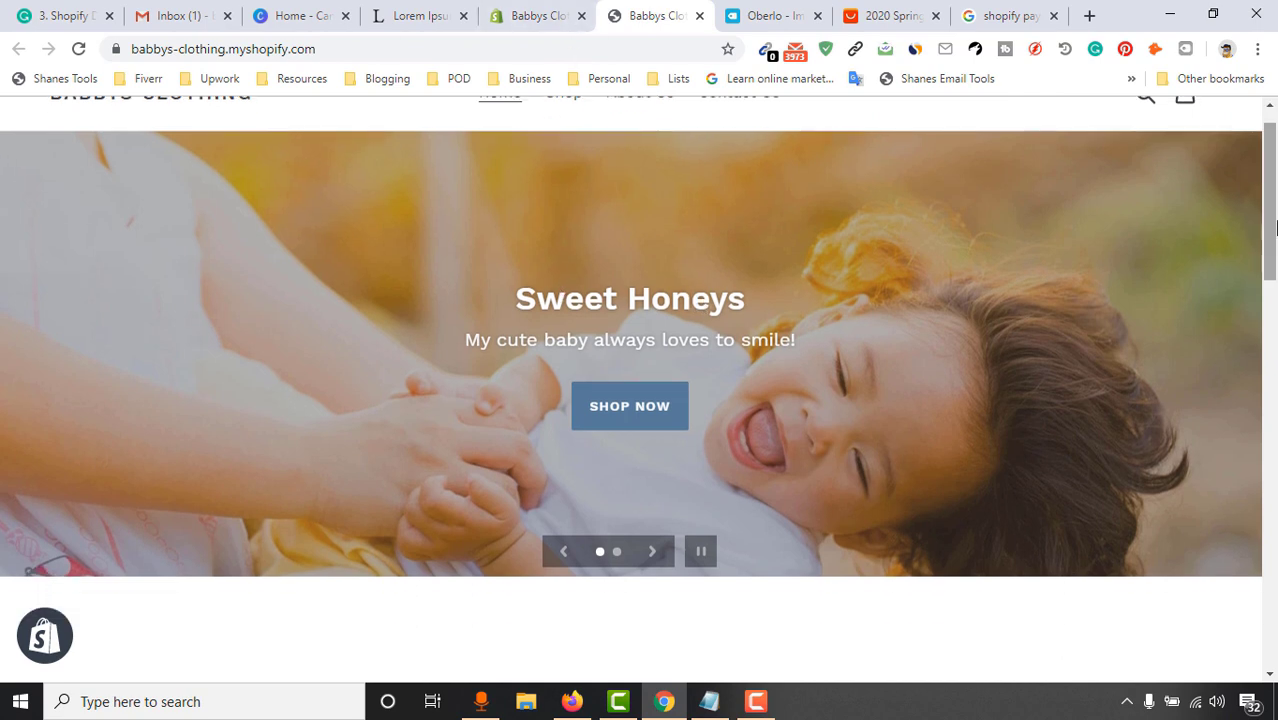
{"action": "left_click", "coordinate": [547, 10]}
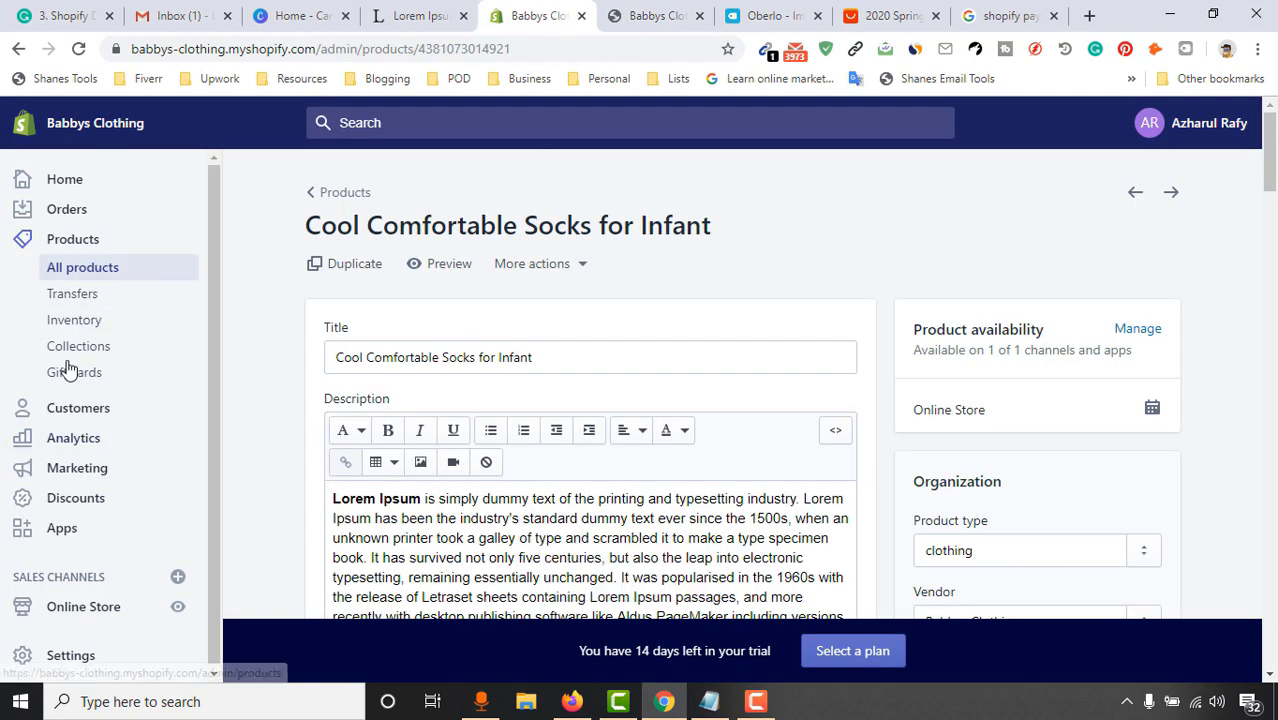
Open the Debut theme editor and hide the Slideshow section from the home page
{"action": "left_click", "coordinate": [80, 608]}
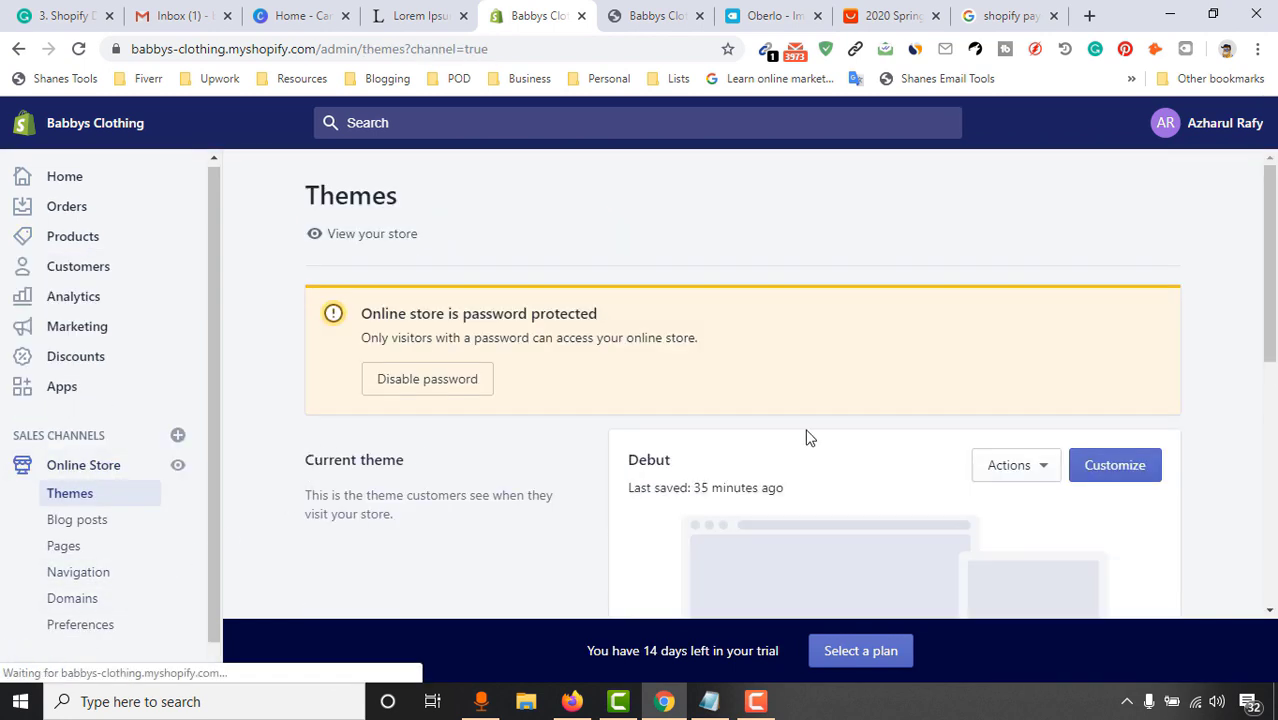
{"action": "left_click", "coordinate": [1134, 475]}
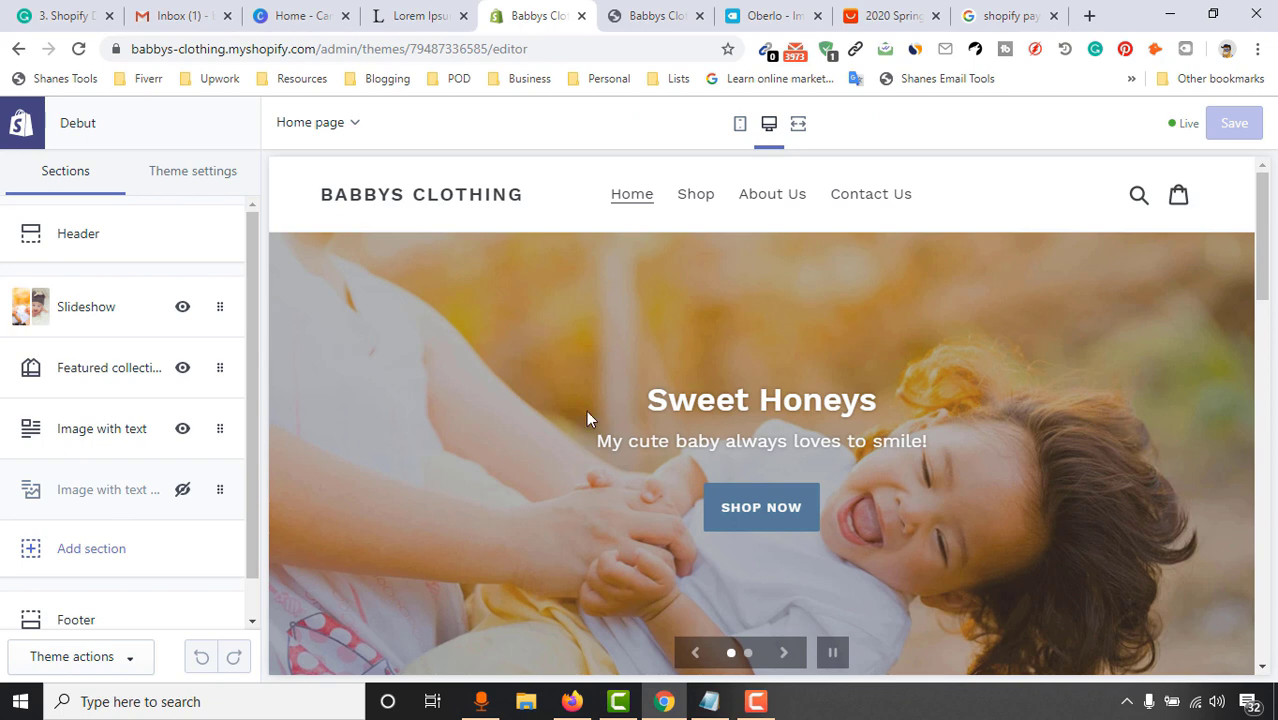
{"action": "left_click", "coordinate": [179, 316]}
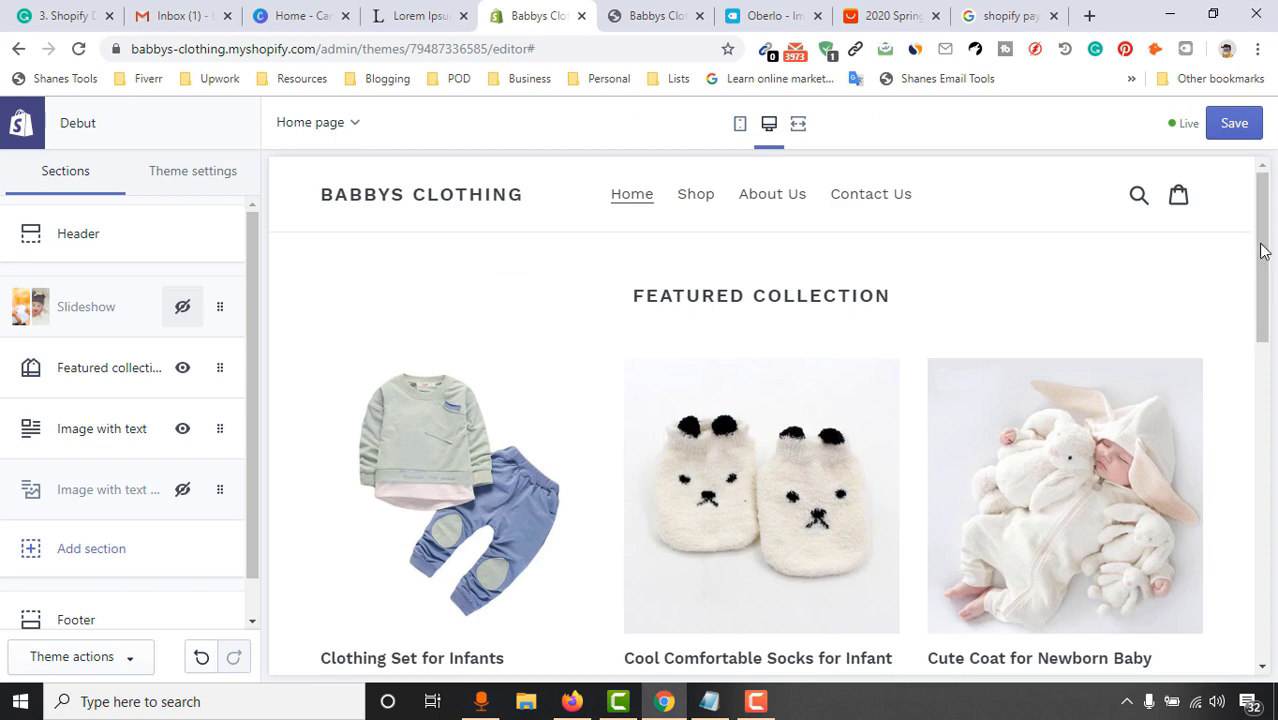
{"action": "left_click_drag", "start_coordinate": [1262, 251], "coordinate": [1275, 432]}
Scroll the home page preview to the Image with text section and open its settings
{"action": "scroll", "coordinate": [448, 456], "scroll_direction": "down", "scroll_amount": 1}
{"action": "scroll", "coordinate": [560, 410], "scroll_direction": "down", "scroll_amount": 1}
{"action": "scroll", "coordinate": [736, 433], "scroll_direction": "up", "scroll_amount": 4}
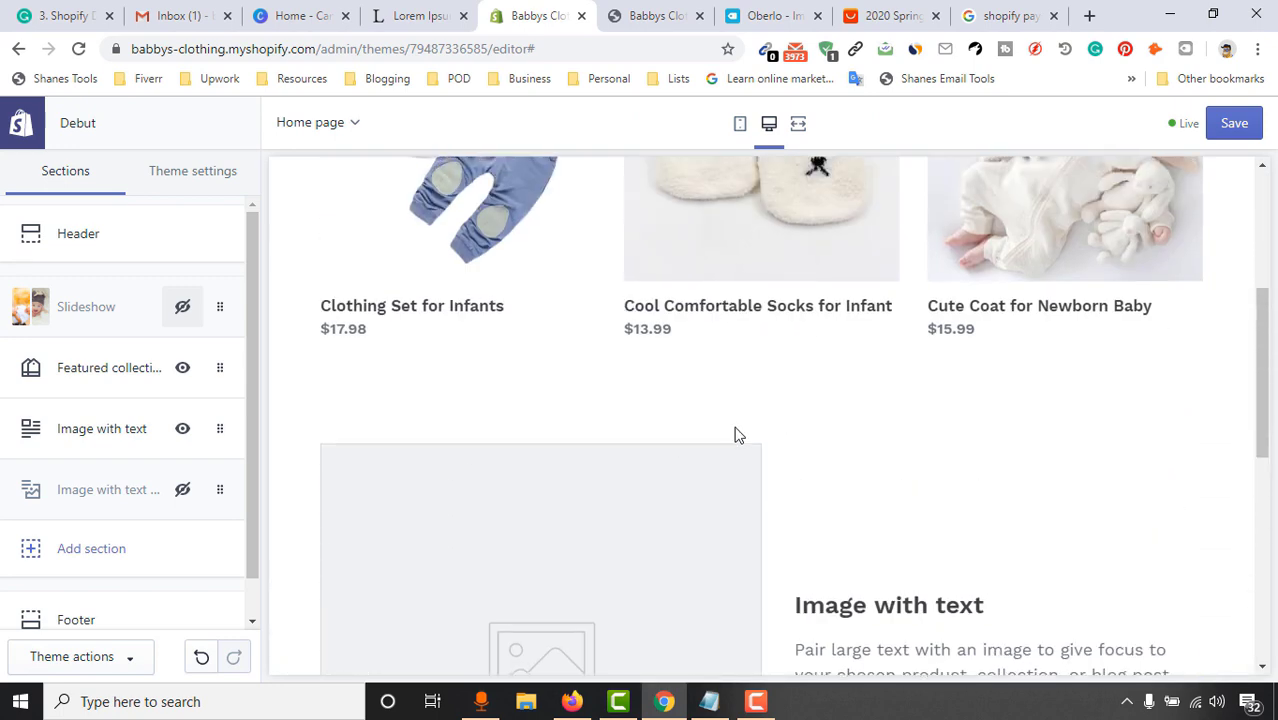
{"action": "scroll", "coordinate": [722, 396], "scroll_direction": "down", "scroll_amount": 4}
{"action": "scroll", "coordinate": [640, 443], "scroll_direction": "up", "scroll_amount": 2}
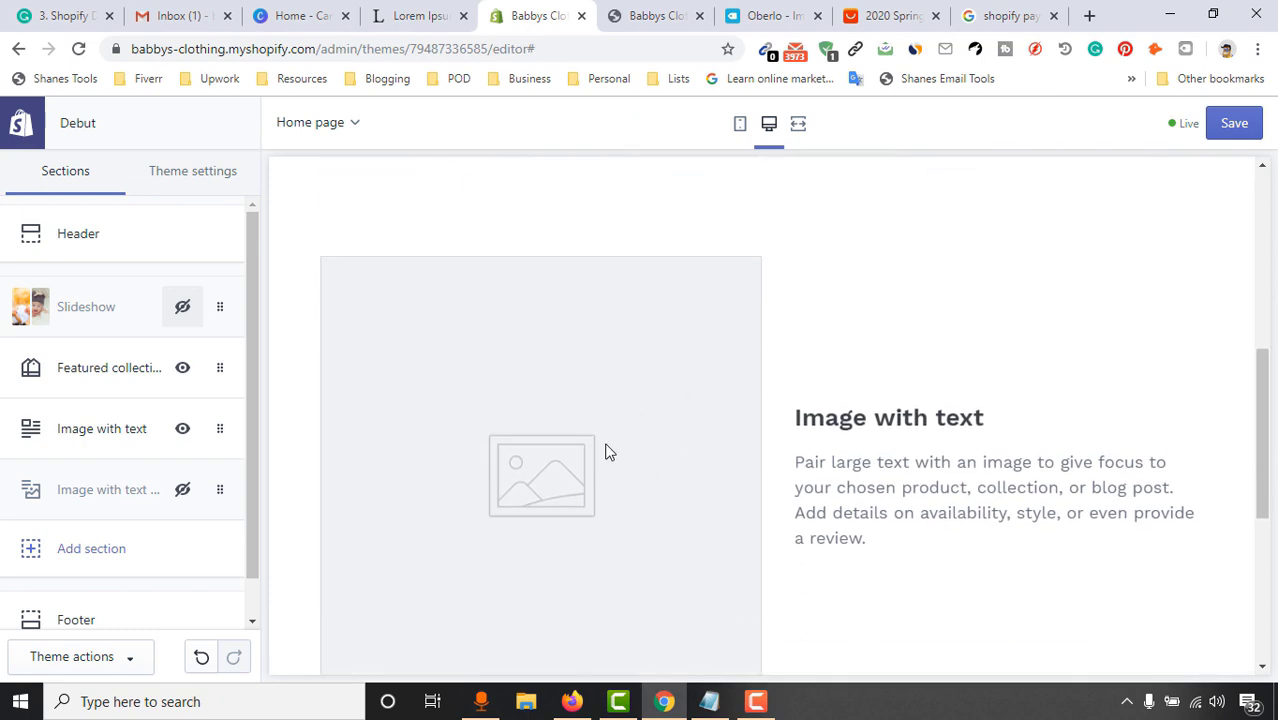
{"action": "scroll", "coordinate": [878, 461], "scroll_direction": "down", "scroll_amount": 2}
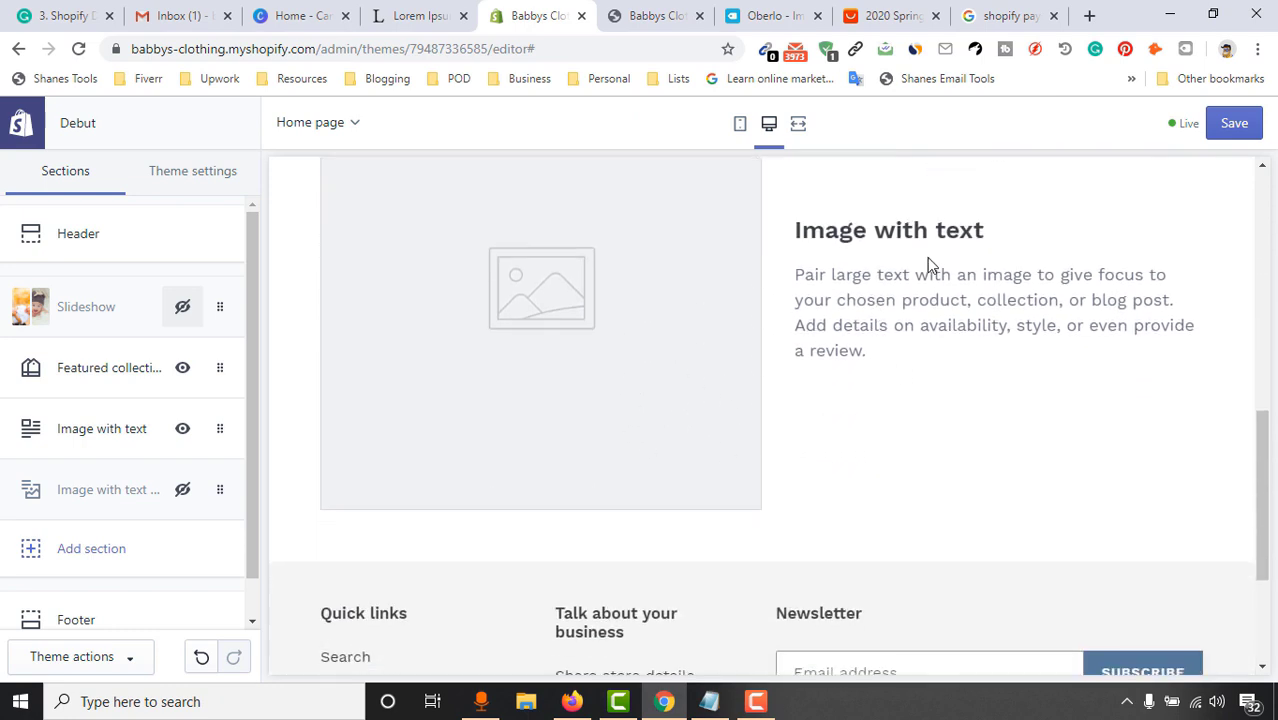
{"action": "scroll", "coordinate": [922, 323], "scroll_direction": "down", "scroll_amount": 2}
{"action": "scroll", "coordinate": [625, 422], "scroll_direction": "up", "scroll_amount": 6}
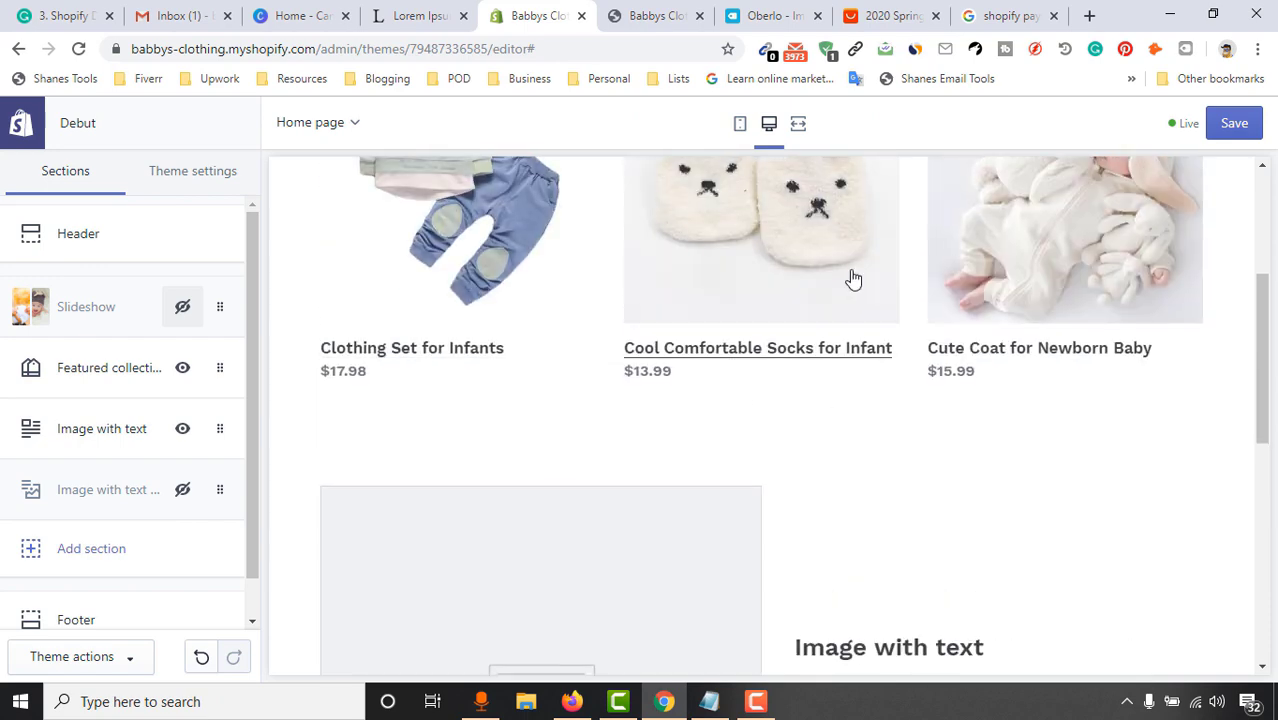
{"action": "scroll", "coordinate": [625, 452], "scroll_direction": "down", "scroll_amount": 7}
{"action": "scroll", "coordinate": [645, 385], "scroll_direction": "up", "scroll_amount": 3}
{"action": "scroll", "coordinate": [968, 391], "scroll_direction": "down", "scroll_amount": 1}
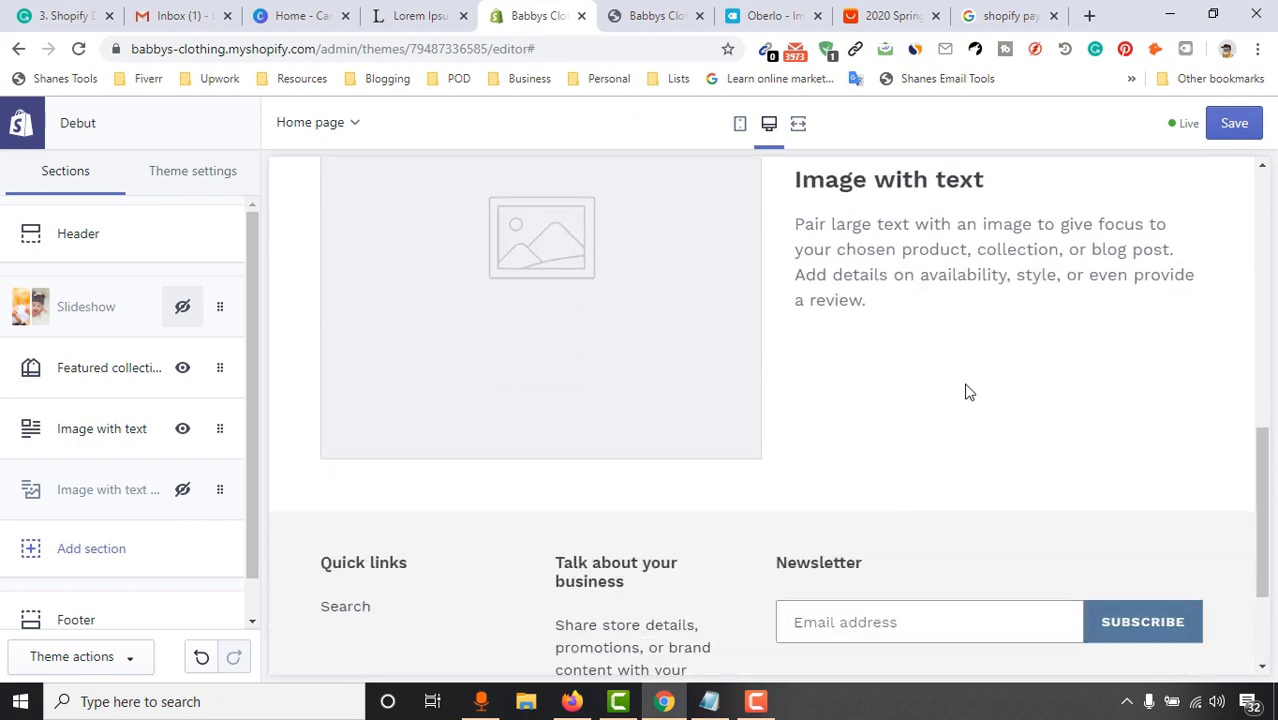
{"action": "scroll", "coordinate": [968, 391], "scroll_direction": "down", "scroll_amount": 2}
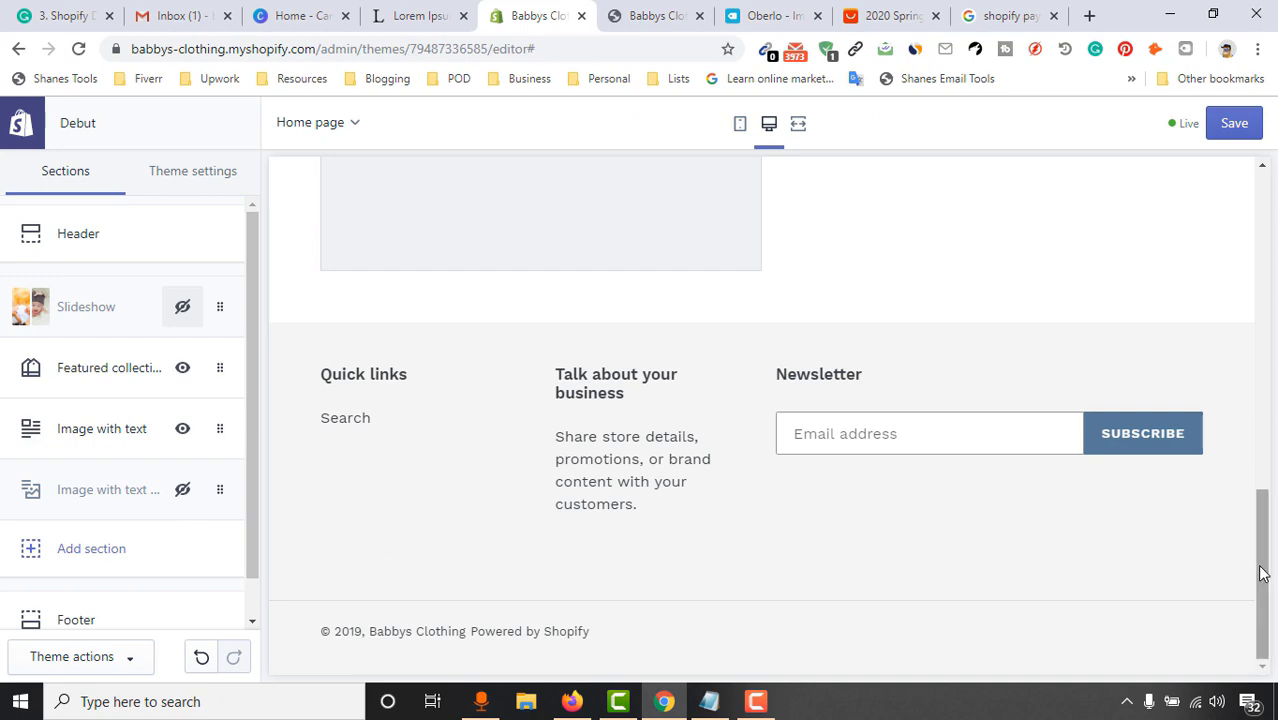
{"action": "scroll", "coordinate": [855, 450], "scroll_direction": "up", "scroll_amount": 4}
{"action": "scroll", "coordinate": [855, 450], "scroll_direction": "down", "scroll_amount": 2}
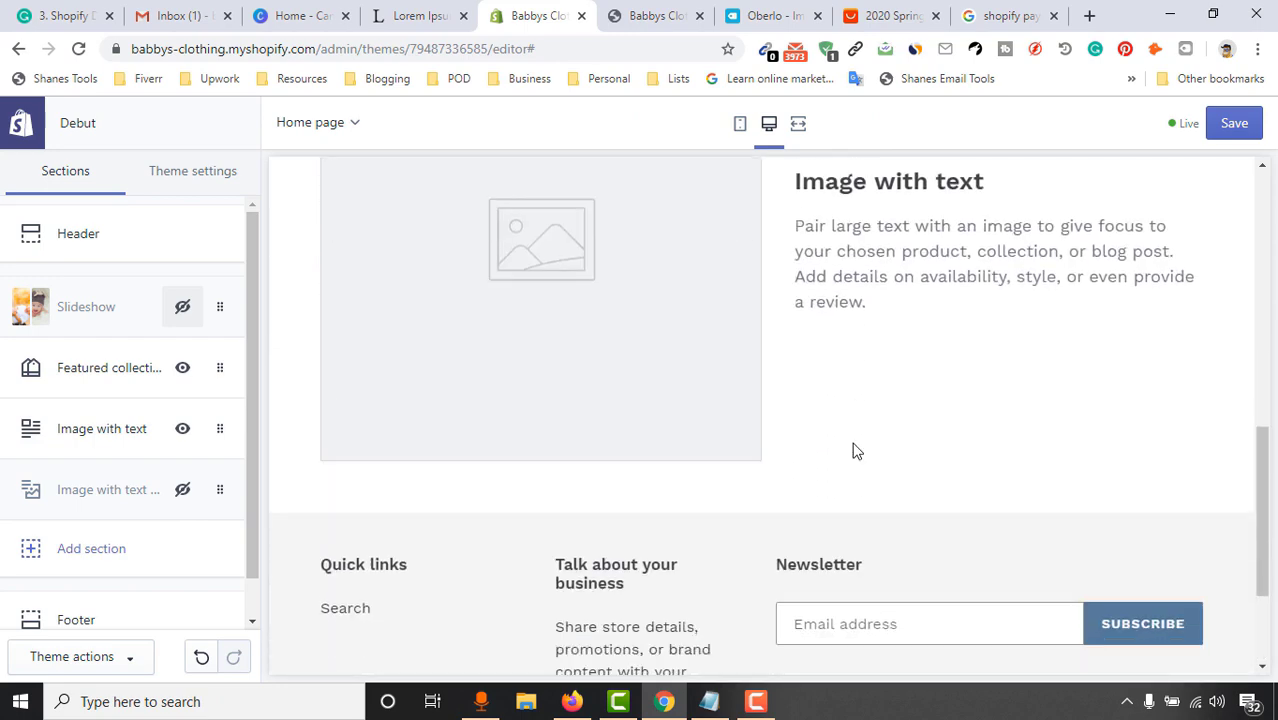
{"action": "scroll", "coordinate": [853, 448], "scroll_direction": "up", "scroll_amount": 5}
{"action": "scroll", "coordinate": [900, 450], "scroll_direction": "down", "scroll_amount": 3}
{"action": "scroll", "coordinate": [850, 445], "scroll_direction": "down", "scroll_amount": 2}
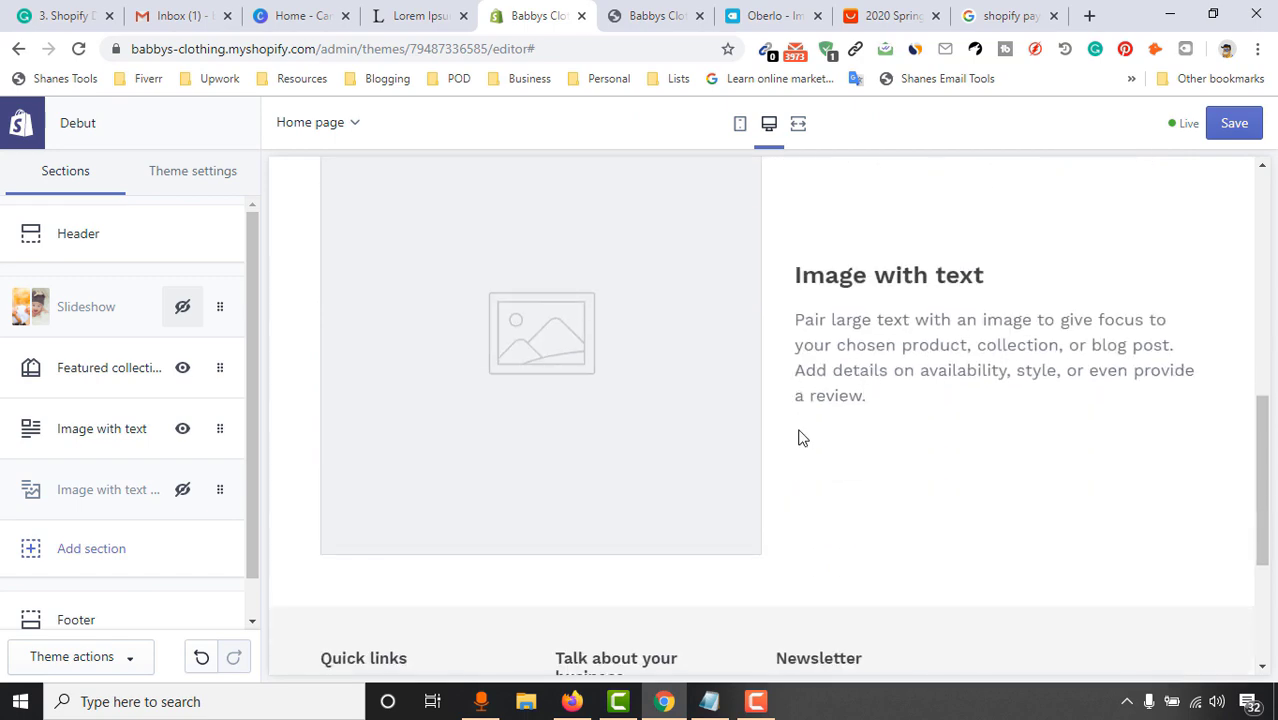
{"action": "scroll", "coordinate": [880, 430], "scroll_direction": "up", "scroll_amount": 7}
{"action": "scroll", "coordinate": [711, 497], "scroll_direction": "down", "scroll_amount": 4}
{"action": "scroll", "coordinate": [713, 497], "scroll_direction": "down", "scroll_amount": 2}
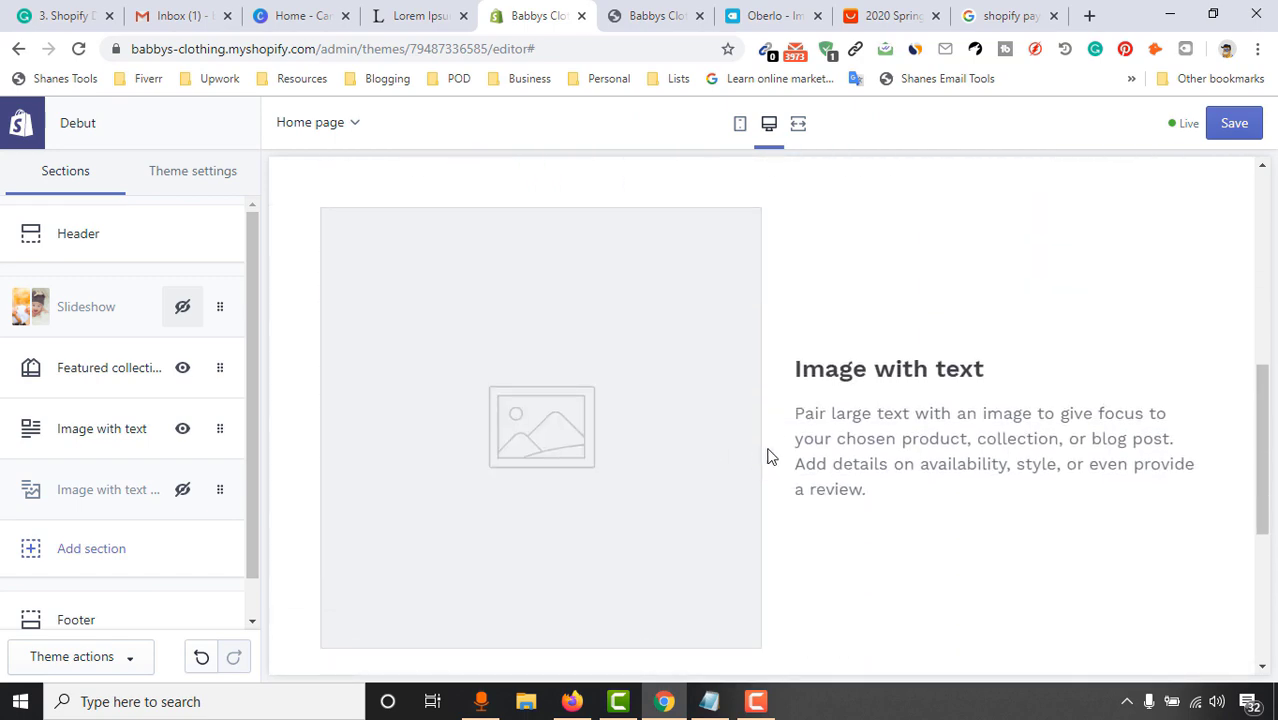
{"action": "left_click", "coordinate": [97, 440]}
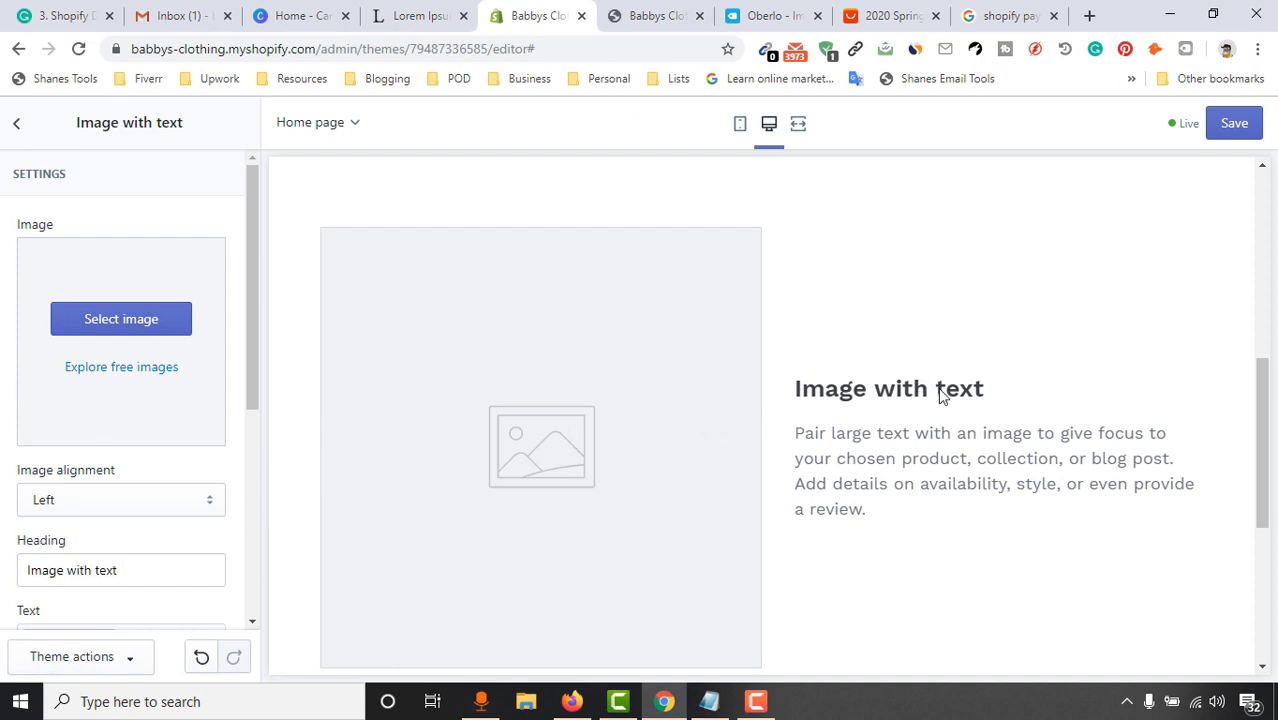
{"action": "scroll", "coordinate": [940, 395], "scroll_direction": "up", "scroll_amount": 5}
{"action": "scroll", "coordinate": [1061, 370], "scroll_direction": "down", "scroll_amount": 1}
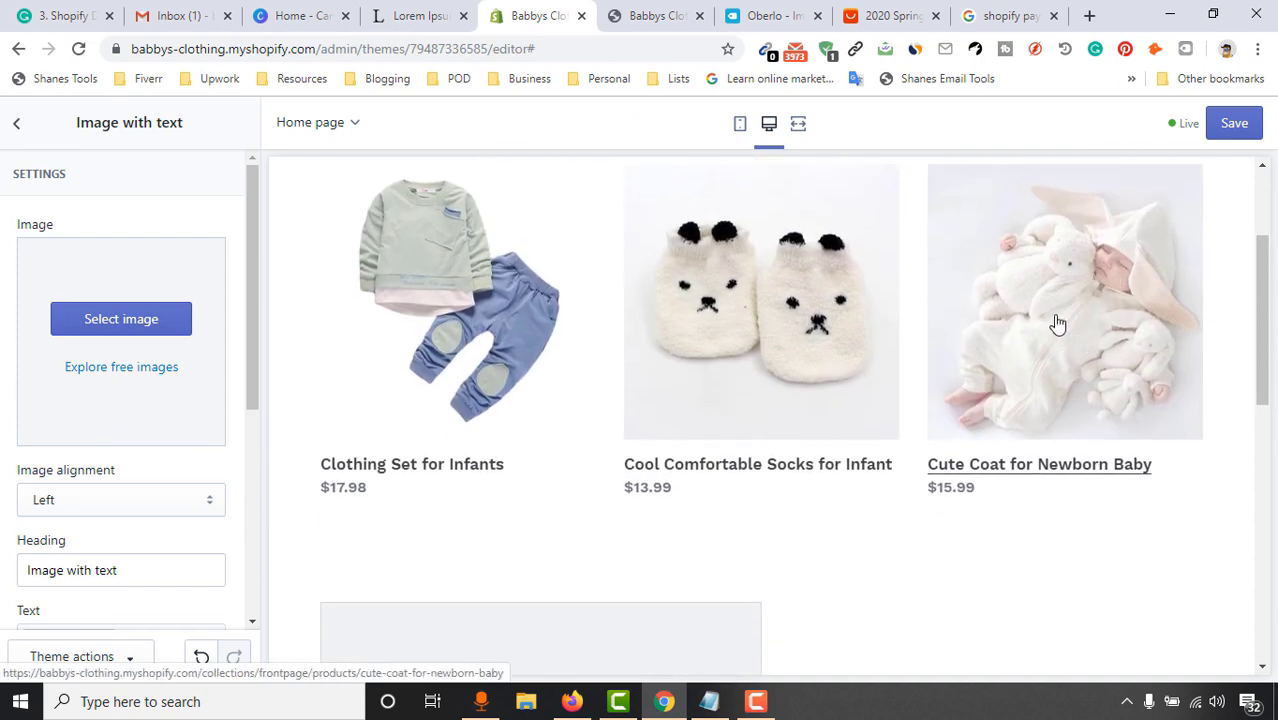
{"action": "scroll", "coordinate": [1058, 323], "scroll_direction": "down", "scroll_amount": 3}
{"action": "scroll", "coordinate": [990, 374], "scroll_direction": "up", "scroll_amount": 3}
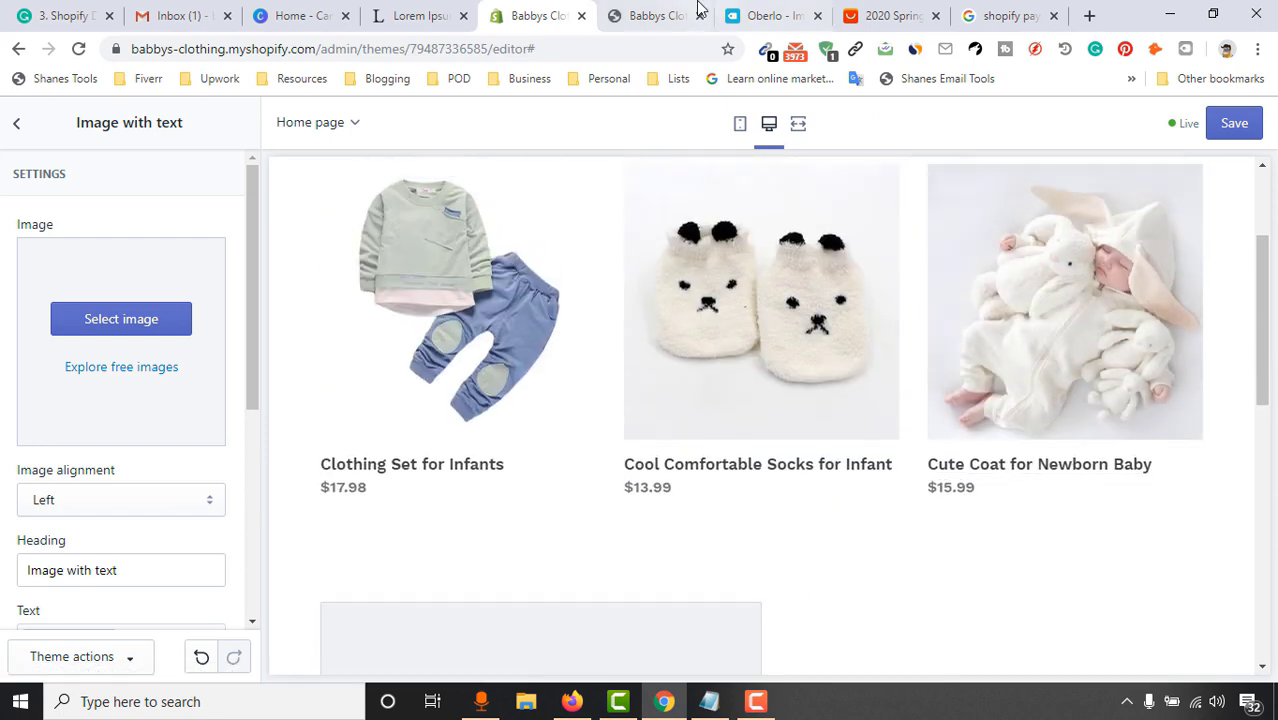
Open the Cute Coat for Newborn Baby product page from the storefront in a new tab
{"action": "left_click", "coordinate": [660, 15]}
{"action": "scroll", "coordinate": [700, 360], "scroll_direction": "down", "scroll_amount": 5}
{"action": "scroll", "coordinate": [800, 330], "scroll_direction": "down", "scroll_amount": 1}
{"action": "right_click", "coordinate": [967, 275]}
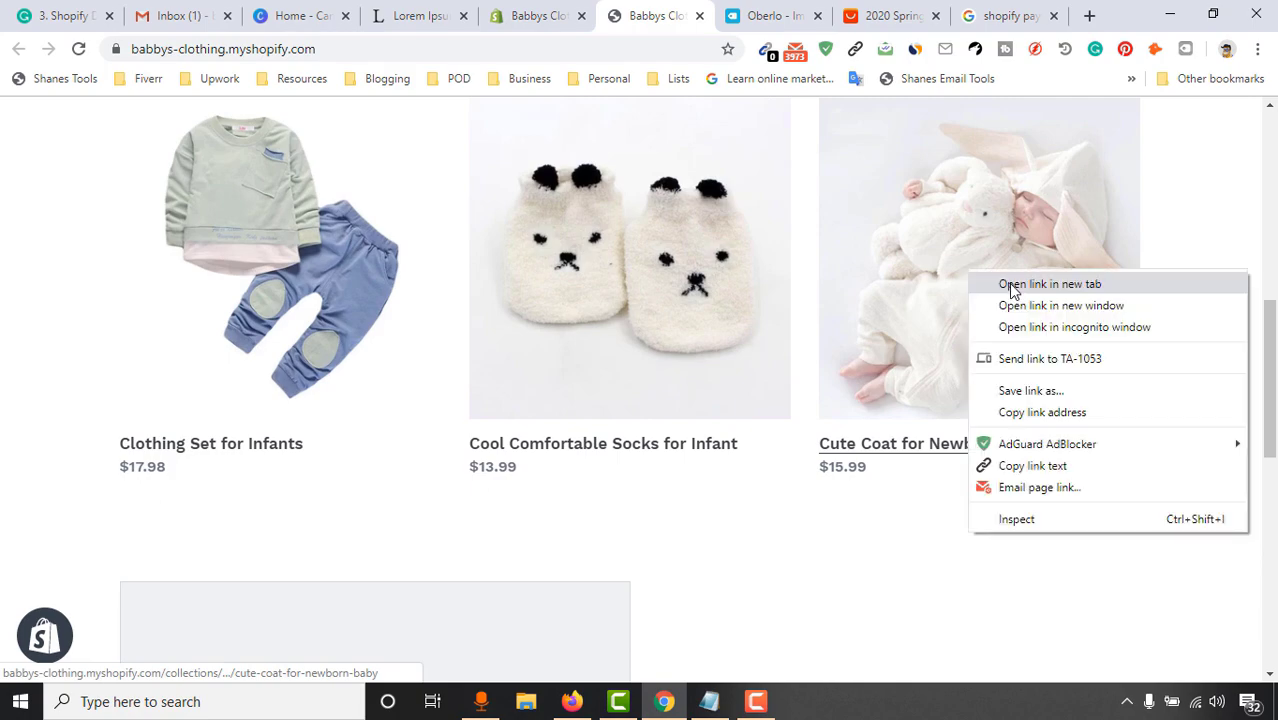
{"action": "left_click", "coordinate": [1002, 283]}
{"action": "left_click", "coordinate": [724, 12]}
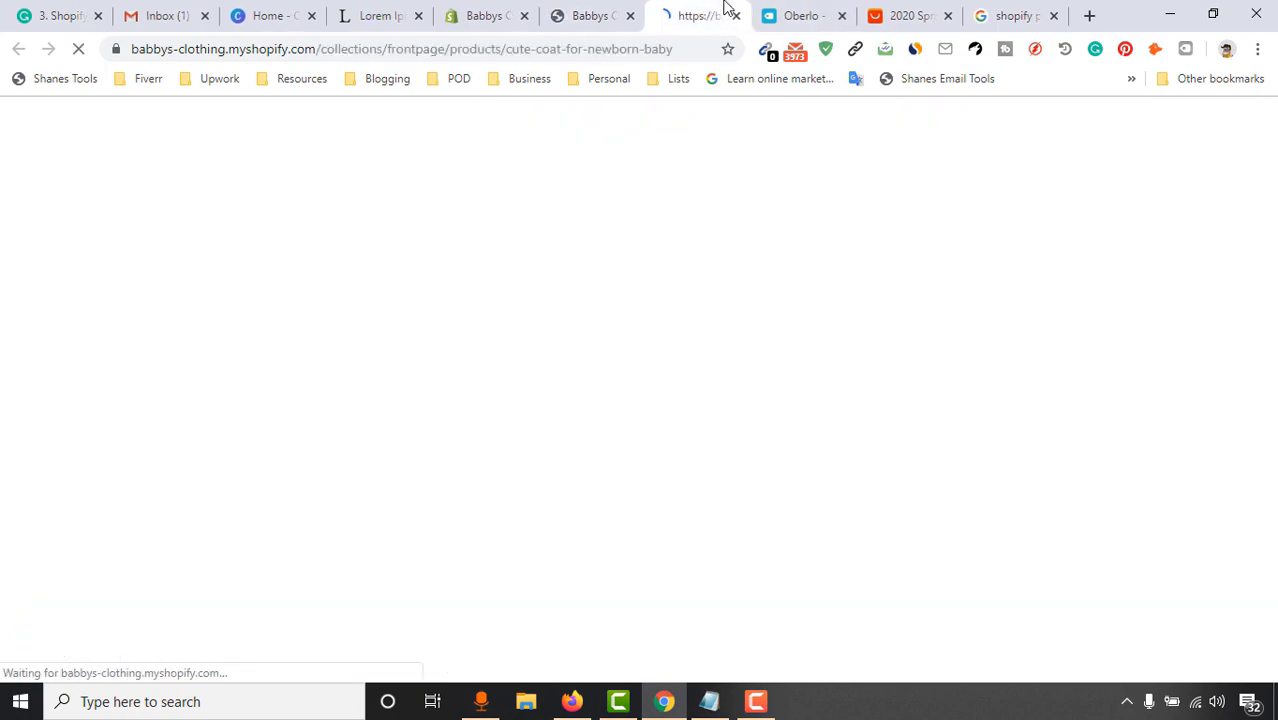
View the coat's main bunny blanket photo full-size, then close that photo tab
{"action": "scroll", "coordinate": [867, 285], "scroll_direction": "down", "scroll_amount": 6}
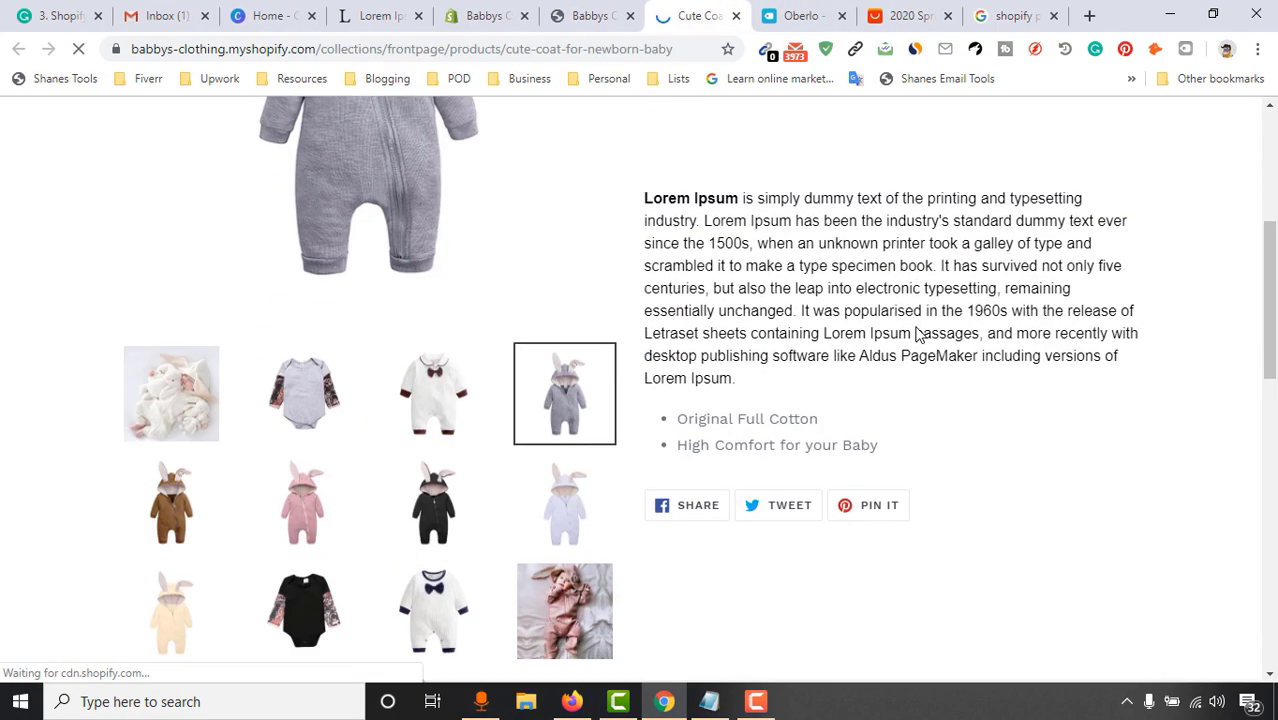
{"action": "scroll", "coordinate": [100, 400], "scroll_direction": "up", "scroll_amount": 1}
{"action": "left_click", "coordinate": [171, 246]}
{"action": "scroll", "coordinate": [593, 442], "scroll_direction": "up", "scroll_amount": 4}
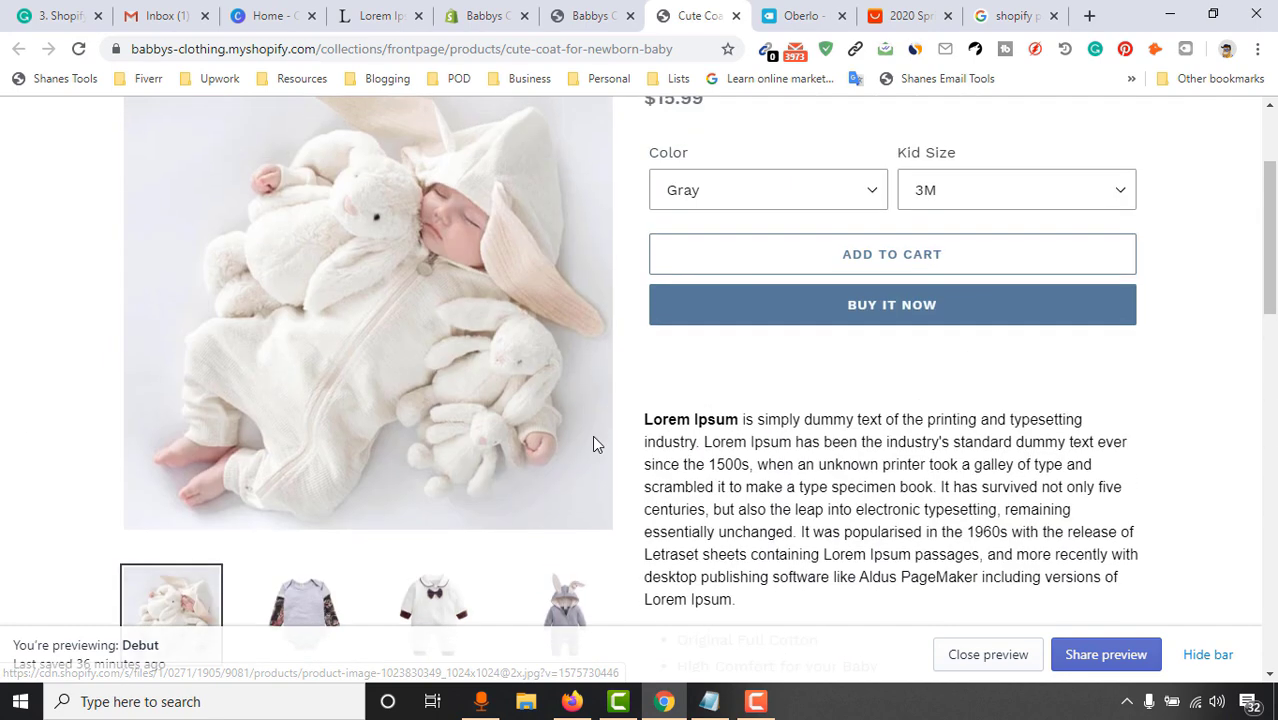
{"action": "right_click", "coordinate": [477, 253]}
{"action": "left_click", "coordinate": [540, 267]}
{"action": "left_click", "coordinate": [730, 15]}
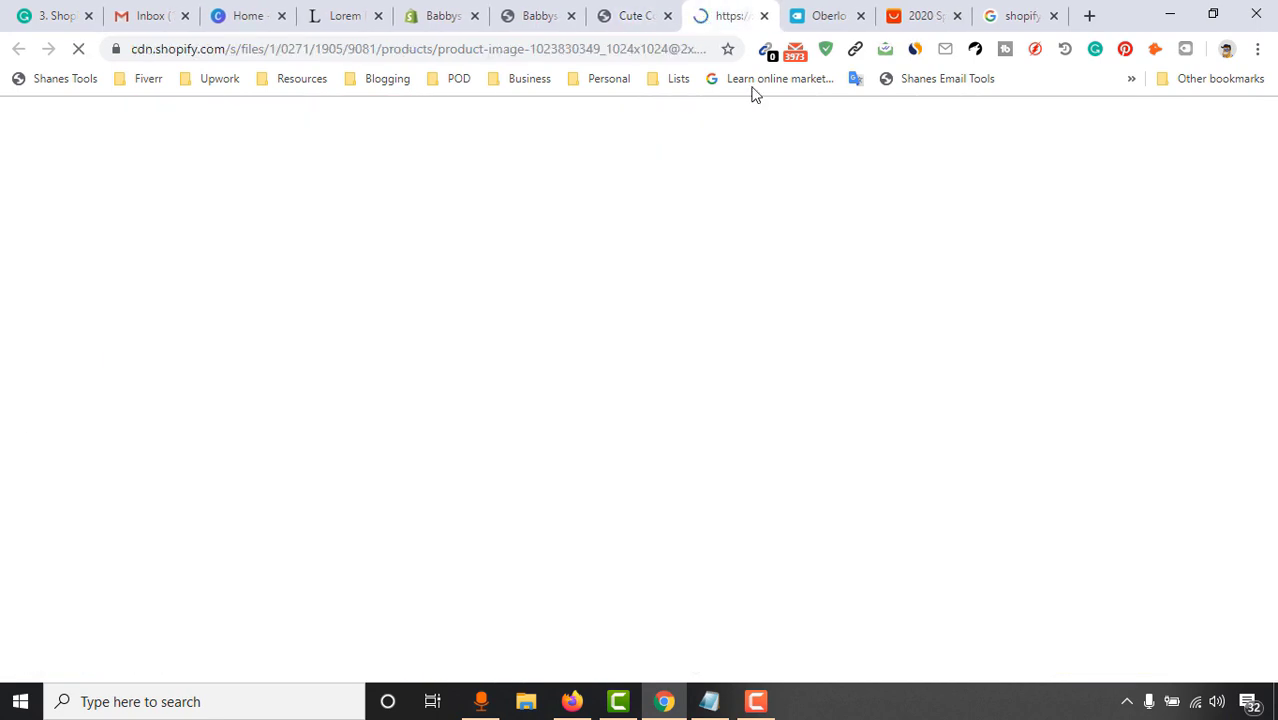
{"action": "right_click", "coordinate": [621, 284]}
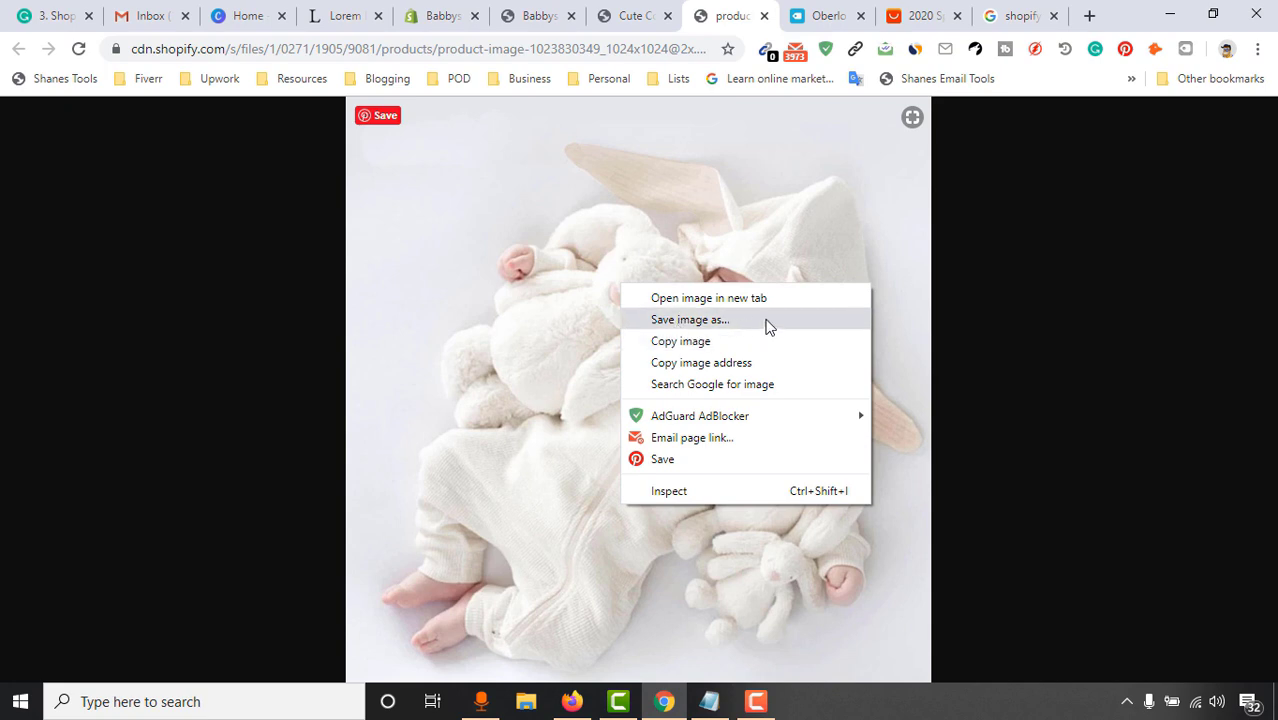
{"action": "left_click", "coordinate": [179, 396]}
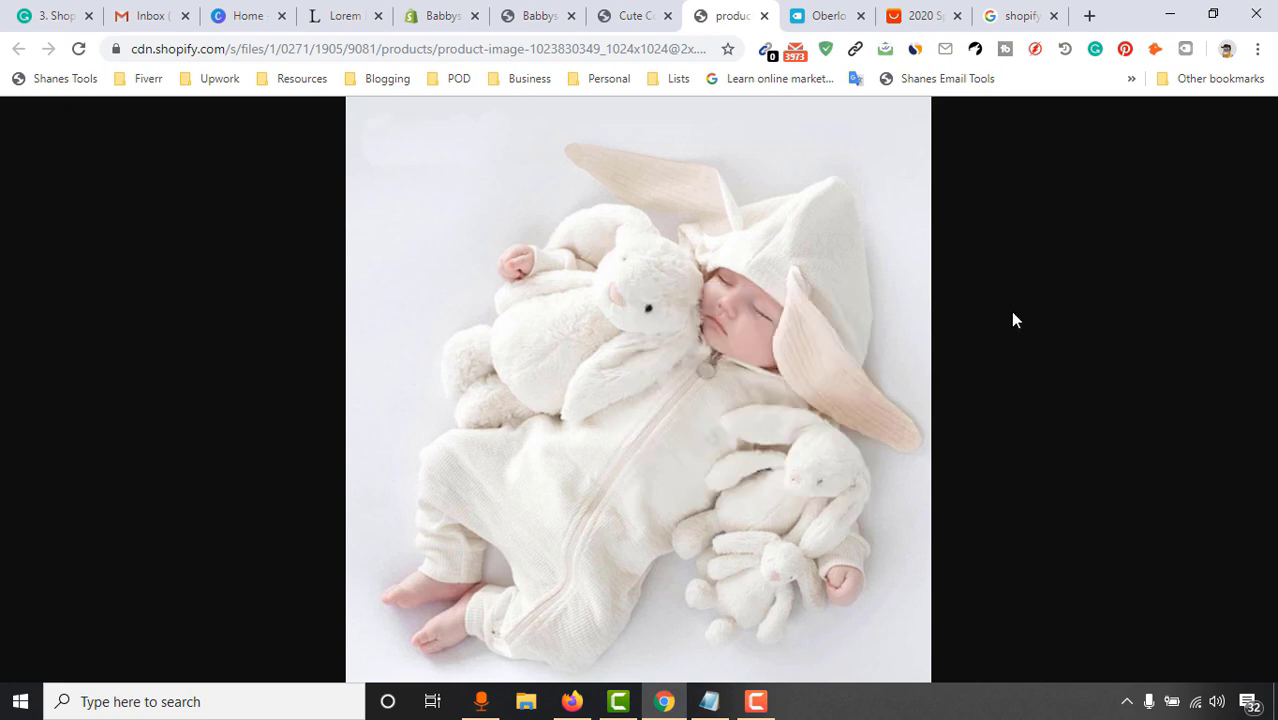
{"action": "left_click", "coordinate": [762, 16]}
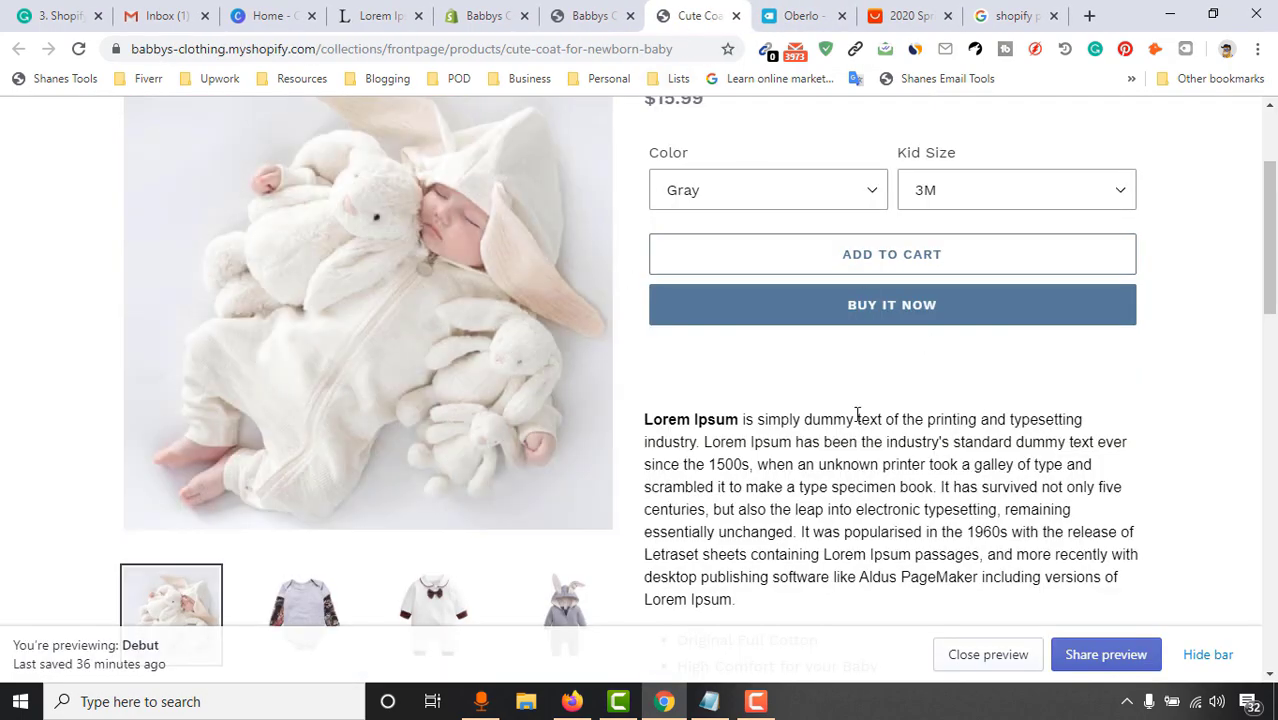
Read through the Cute Coat product description, selecting passages of its text
{"action": "scroll", "coordinate": [1262, 340], "scroll_direction": "down", "scroll_amount": 2}
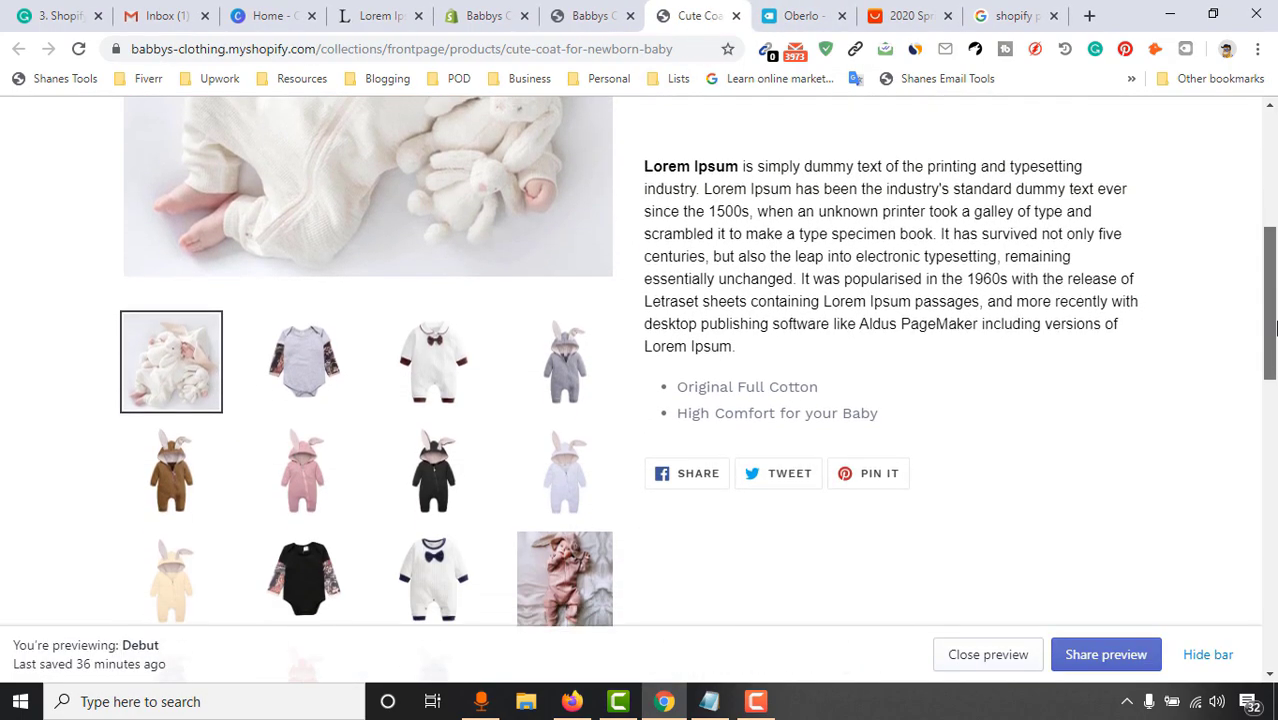
{"action": "scroll", "coordinate": [1262, 340], "scroll_direction": "up", "scroll_amount": 5}
{"action": "scroll", "coordinate": [679, 343], "scroll_direction": "down", "scroll_amount": 2}
{"action": "scroll", "coordinate": [679, 343], "scroll_direction": "up", "scroll_amount": 2}
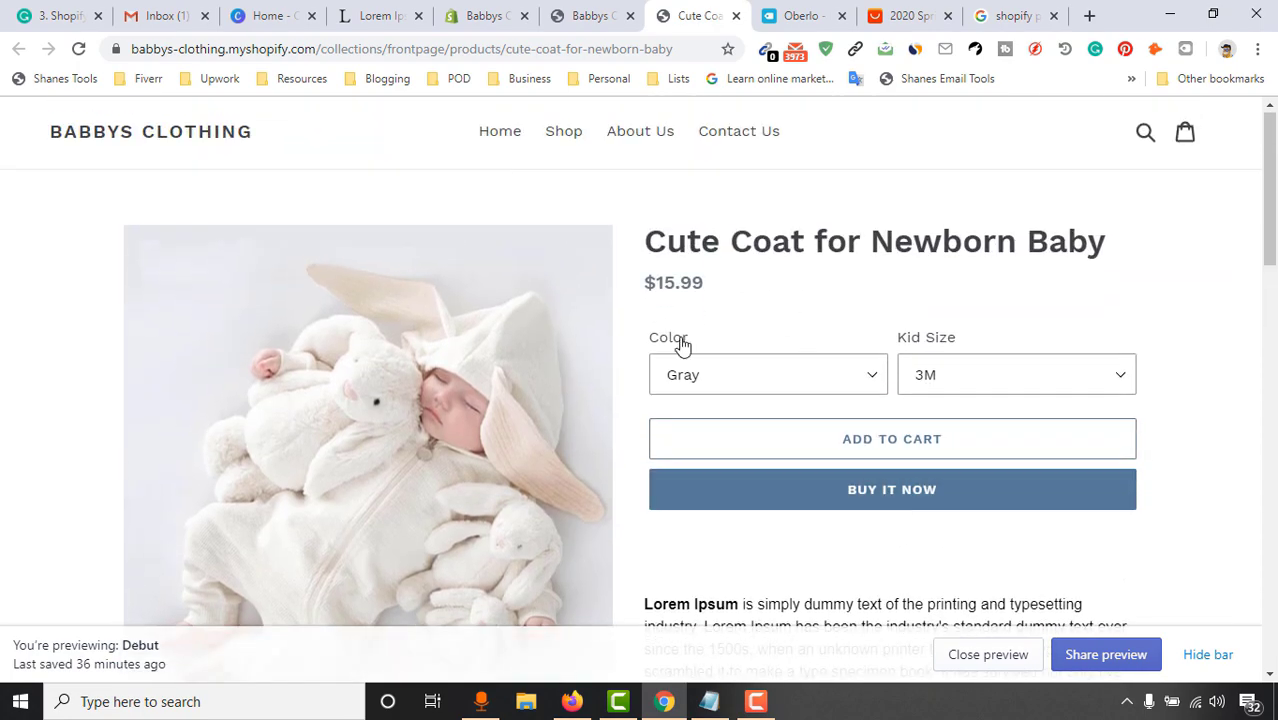
{"action": "scroll", "coordinate": [99, 453], "scroll_direction": "down", "scroll_amount": 3}
{"action": "scroll", "coordinate": [106, 491], "scroll_direction": "down", "scroll_amount": 5}
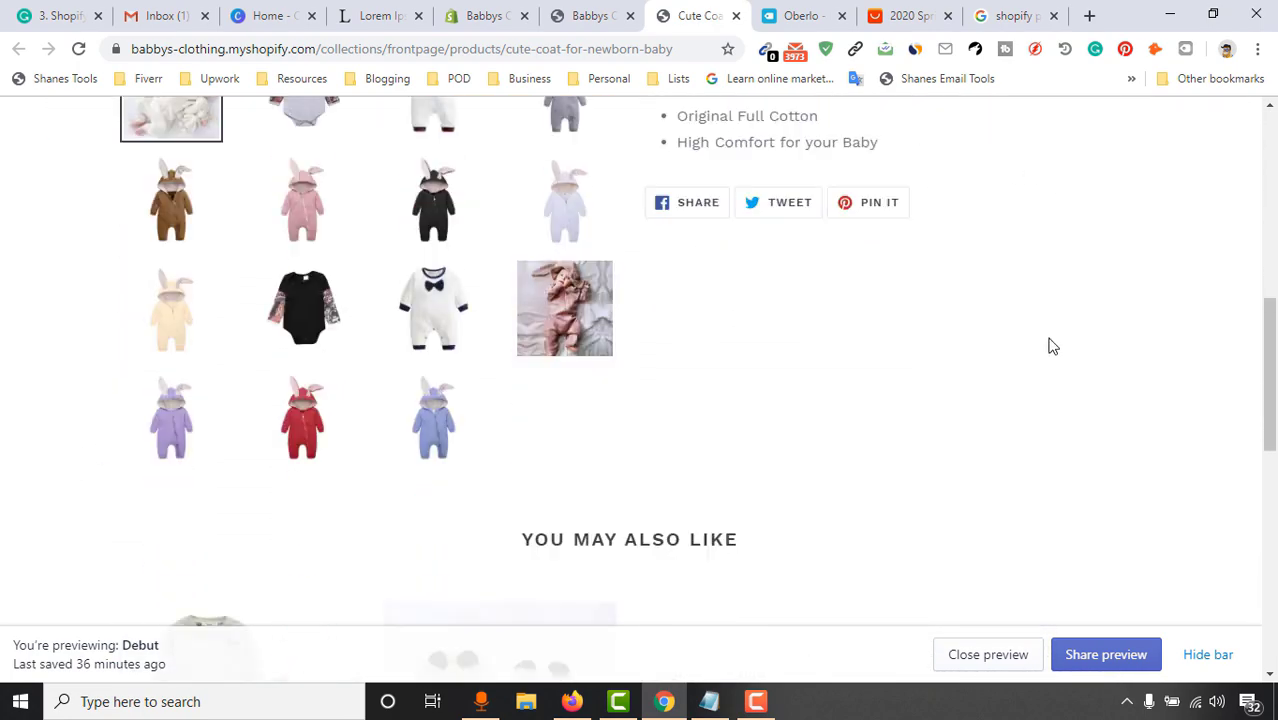
{"action": "scroll", "coordinate": [1051, 346], "scroll_direction": "up", "scroll_amount": 3}
{"action": "scroll", "coordinate": [1069, 340], "scroll_direction": "up", "scroll_amount": 4}
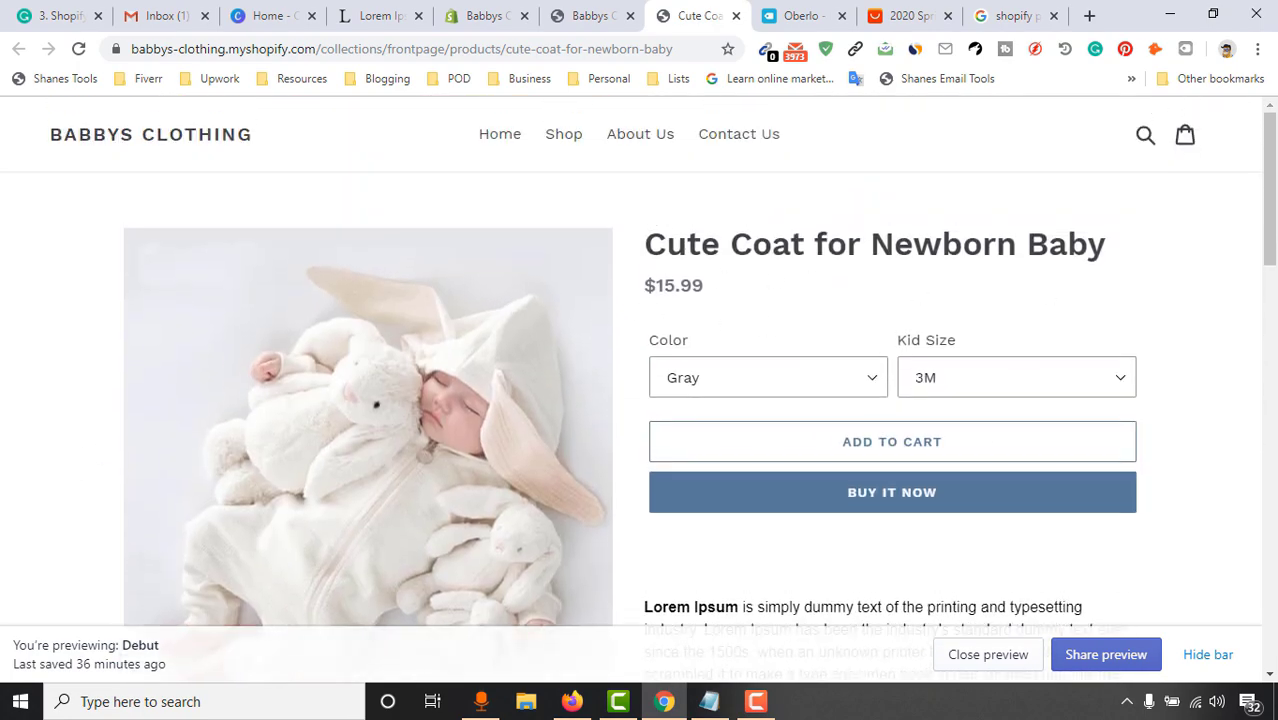
{"action": "scroll", "coordinate": [1150, 300], "scroll_direction": "down", "scroll_amount": 2}
{"action": "scroll", "coordinate": [1148, 308], "scroll_direction": "down", "scroll_amount": 2}
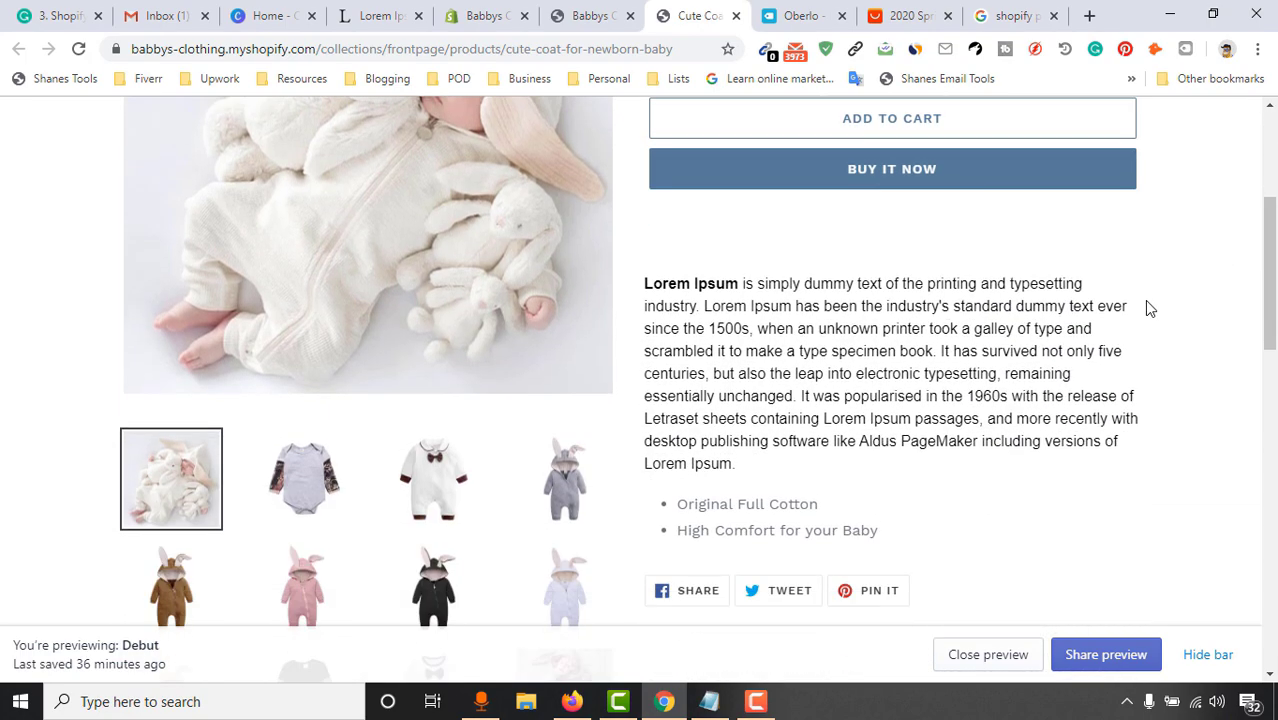
{"action": "scroll", "coordinate": [1148, 308], "scroll_direction": "down", "scroll_amount": 8}
{"action": "scroll", "coordinate": [967, 382], "scroll_direction": "up", "scroll_amount": 6}
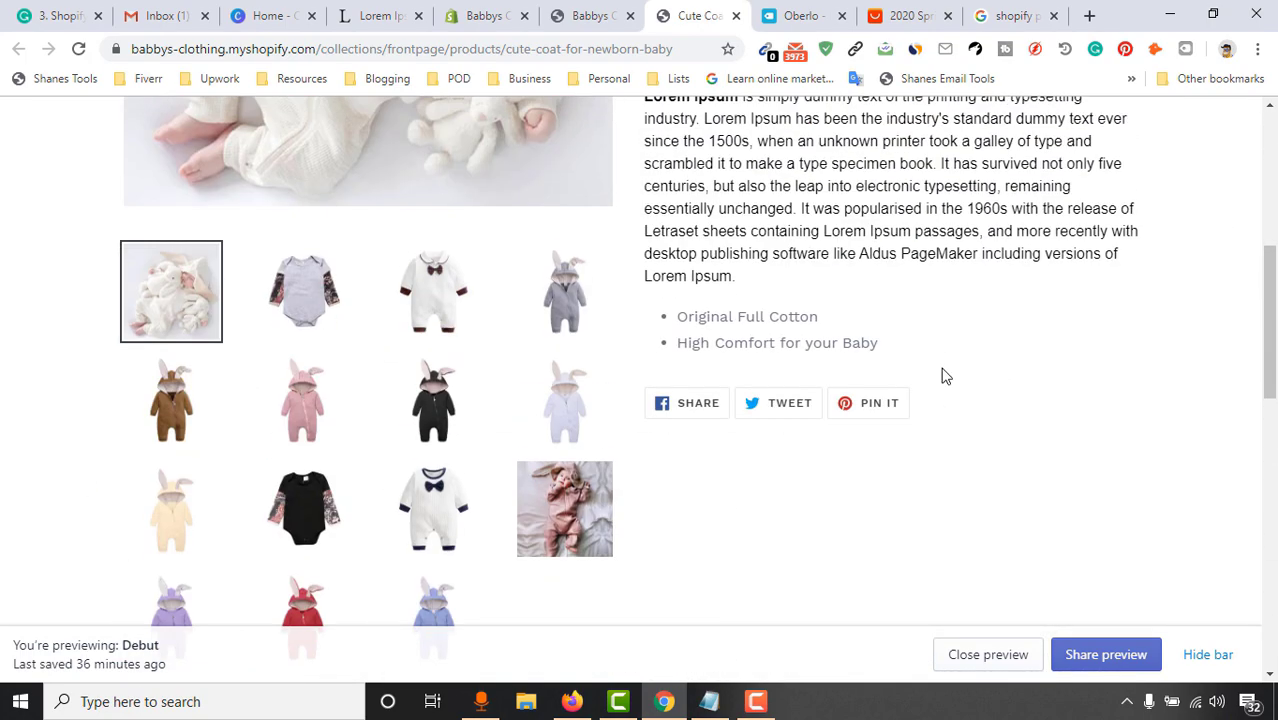
{"action": "scroll", "coordinate": [614, 394], "scroll_direction": "up", "scroll_amount": 5}
{"action": "scroll", "coordinate": [710, 377], "scroll_direction": "down", "scroll_amount": 4}
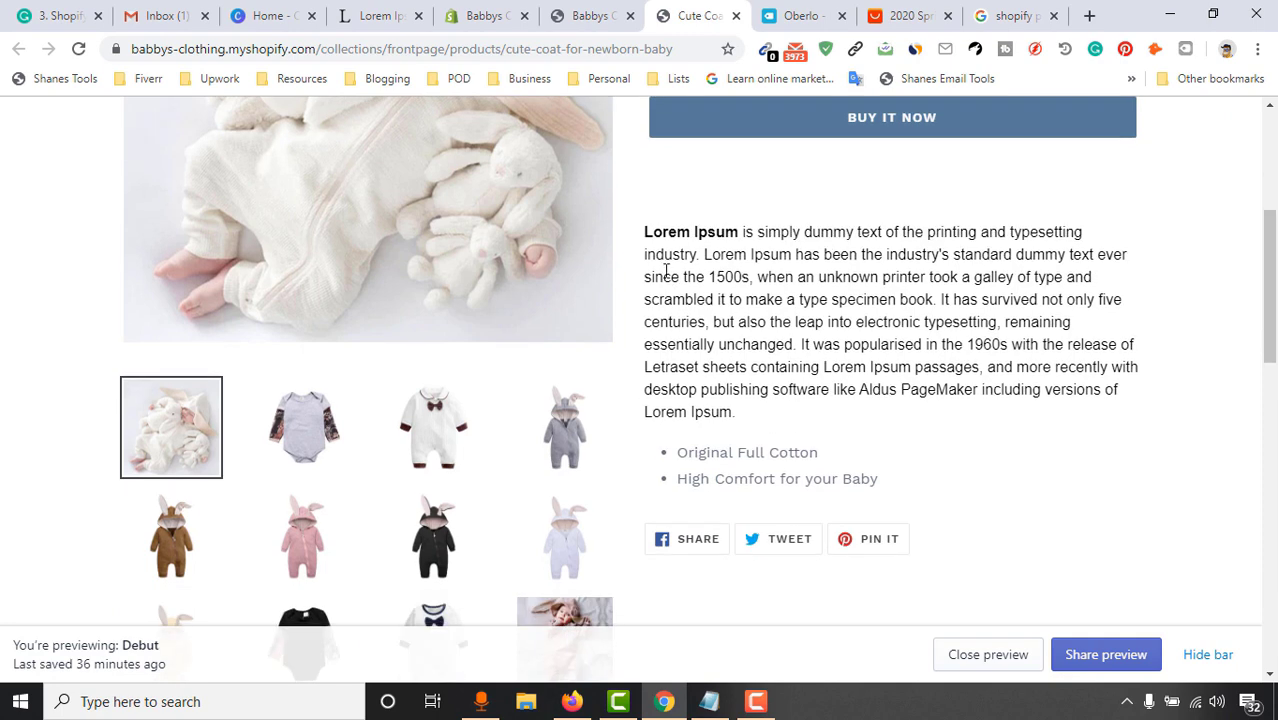
{"action": "left_click_drag", "start_coordinate": [667, 238], "coordinate": [902, 392]}
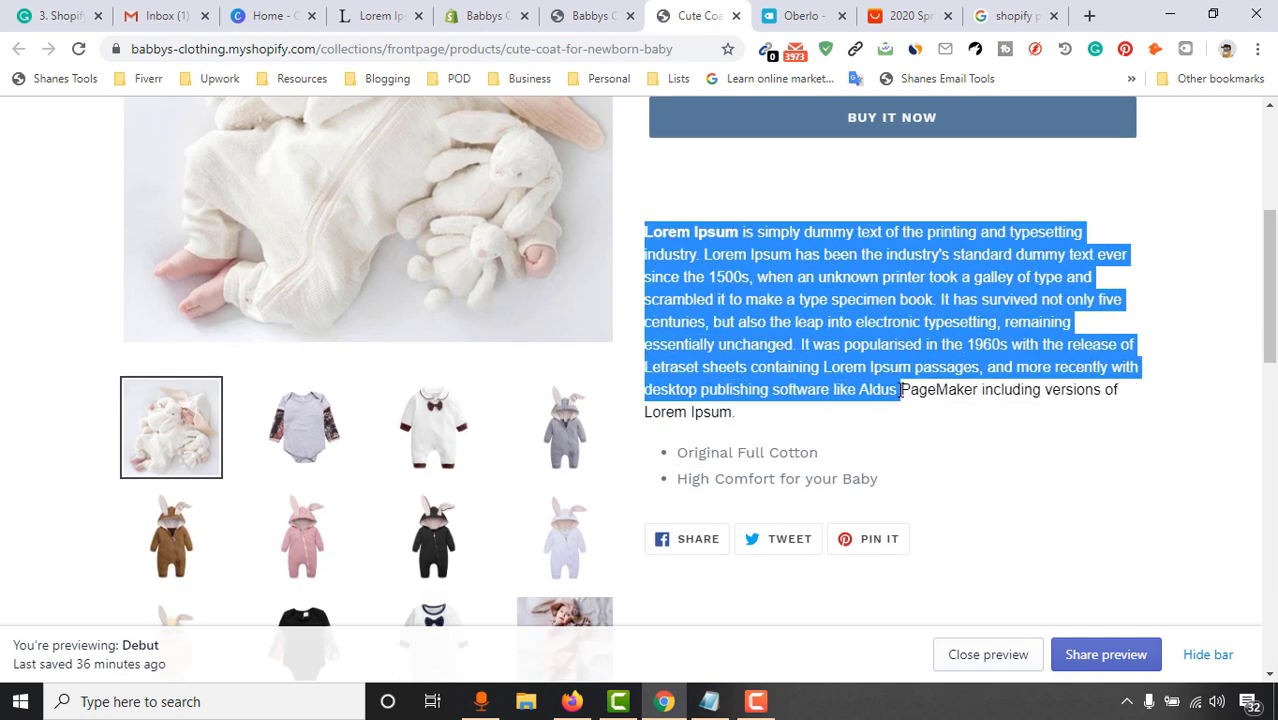
{"action": "left_click", "coordinate": [899, 416]}
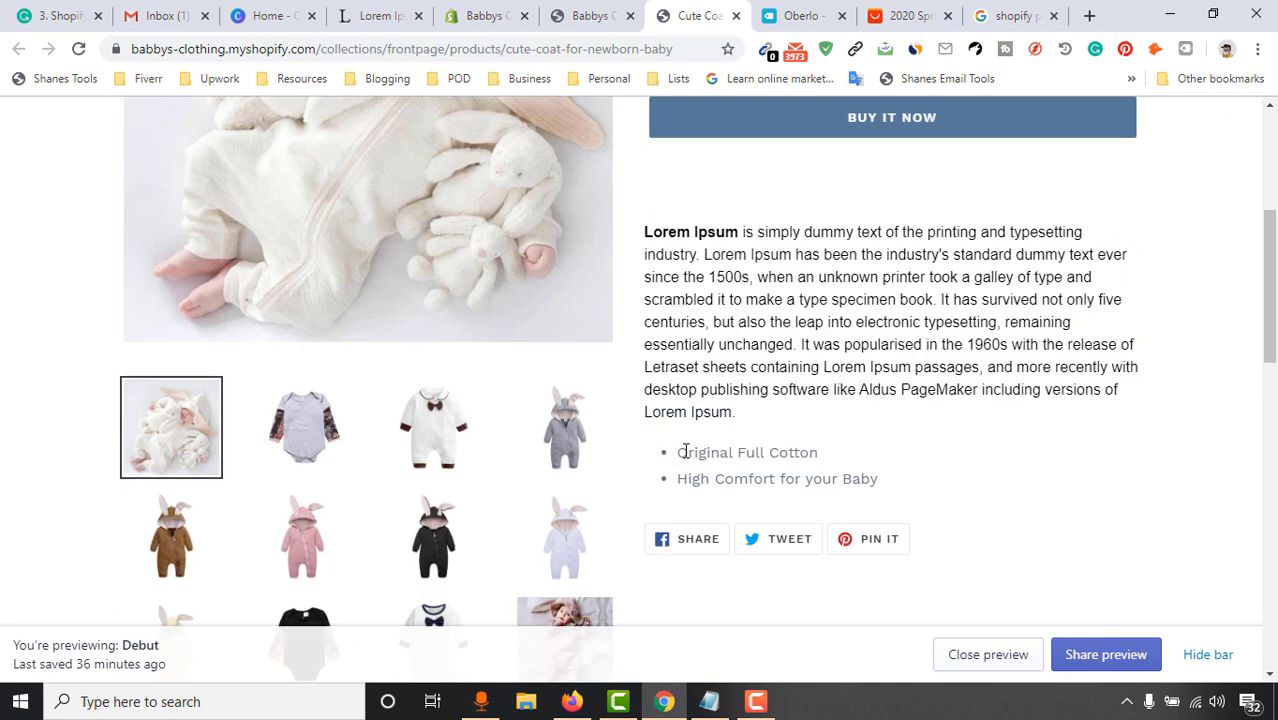
{"action": "left_click_drag", "start_coordinate": [679, 452], "coordinate": [893, 477]}
{"action": "scroll", "coordinate": [893, 477], "scroll_direction": "up", "scroll_amount": 2}
{"action": "scroll", "coordinate": [745, 433], "scroll_direction": "down", "scroll_amount": 3}
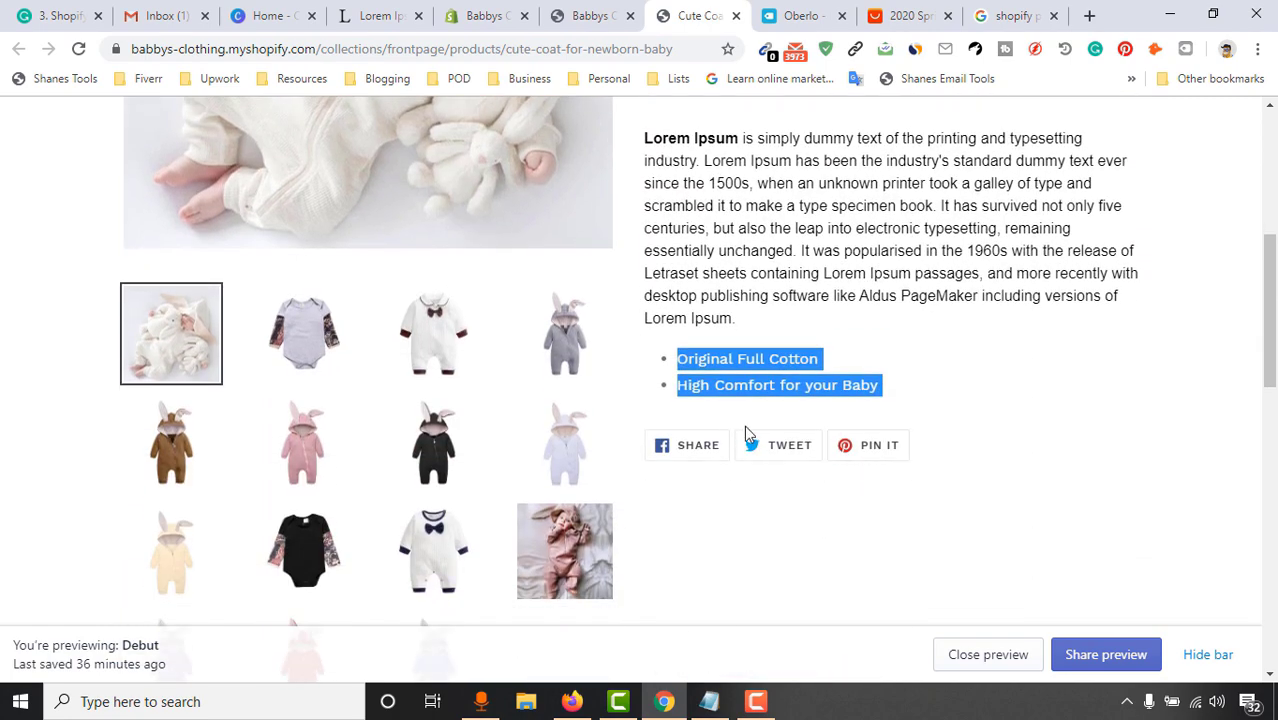
{"action": "scroll", "coordinate": [693, 448], "scroll_direction": "up", "scroll_amount": 5}
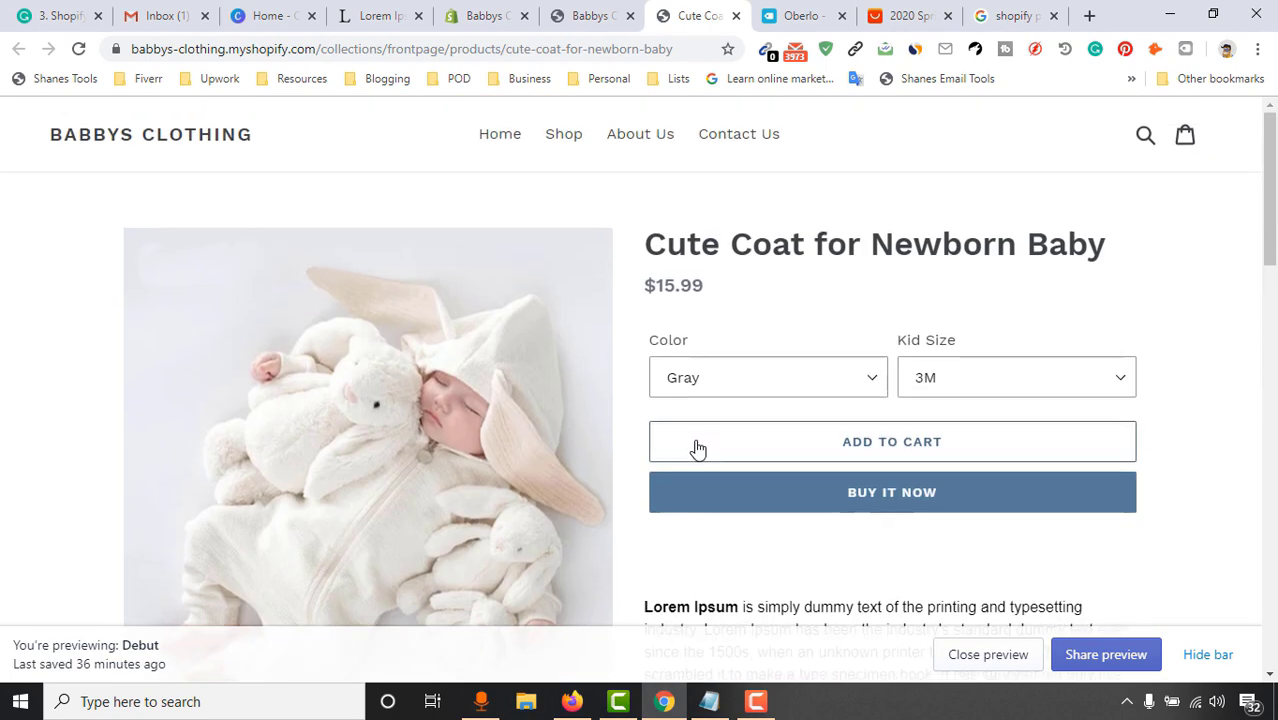
{"action": "scroll", "coordinate": [448, 459], "scroll_direction": "down", "scroll_amount": 4}
{"action": "scroll", "coordinate": [858, 460], "scroll_direction": "down", "scroll_amount": 2}
{"action": "scroll", "coordinate": [856, 460], "scroll_direction": "down", "scroll_amount": 1}
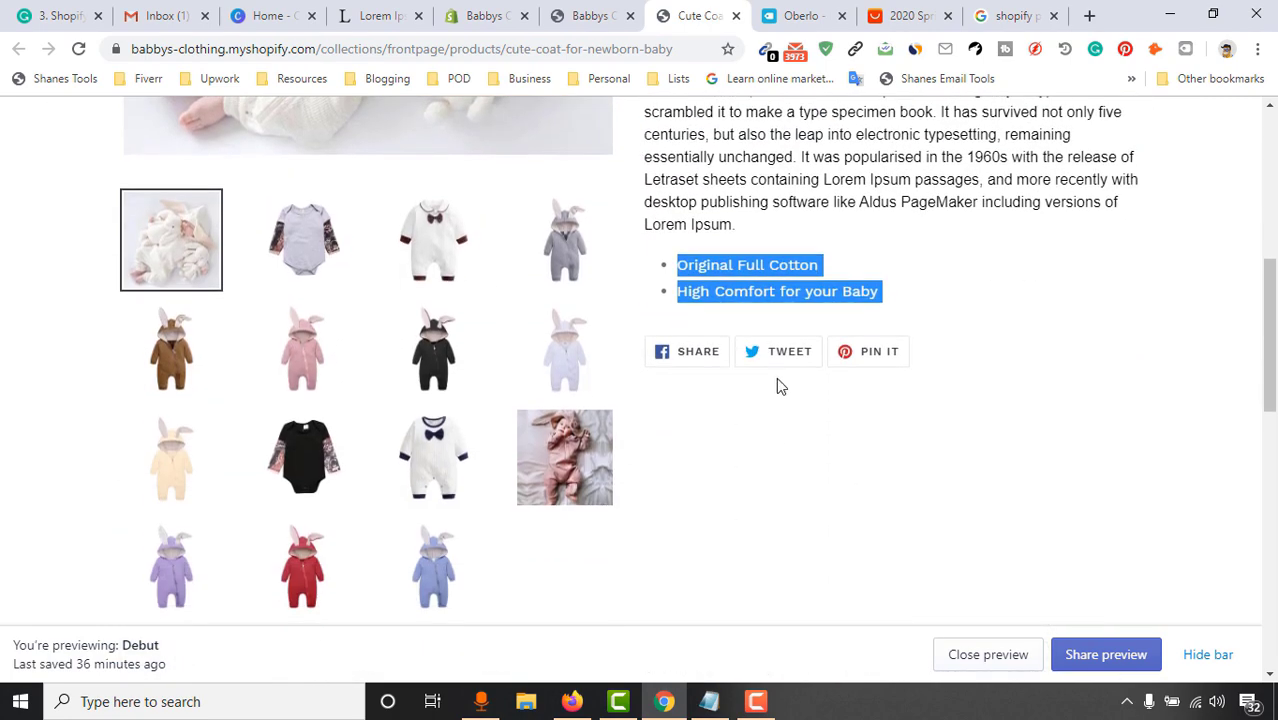
{"action": "scroll", "coordinate": [944, 434], "scroll_direction": "up", "scroll_amount": 5}
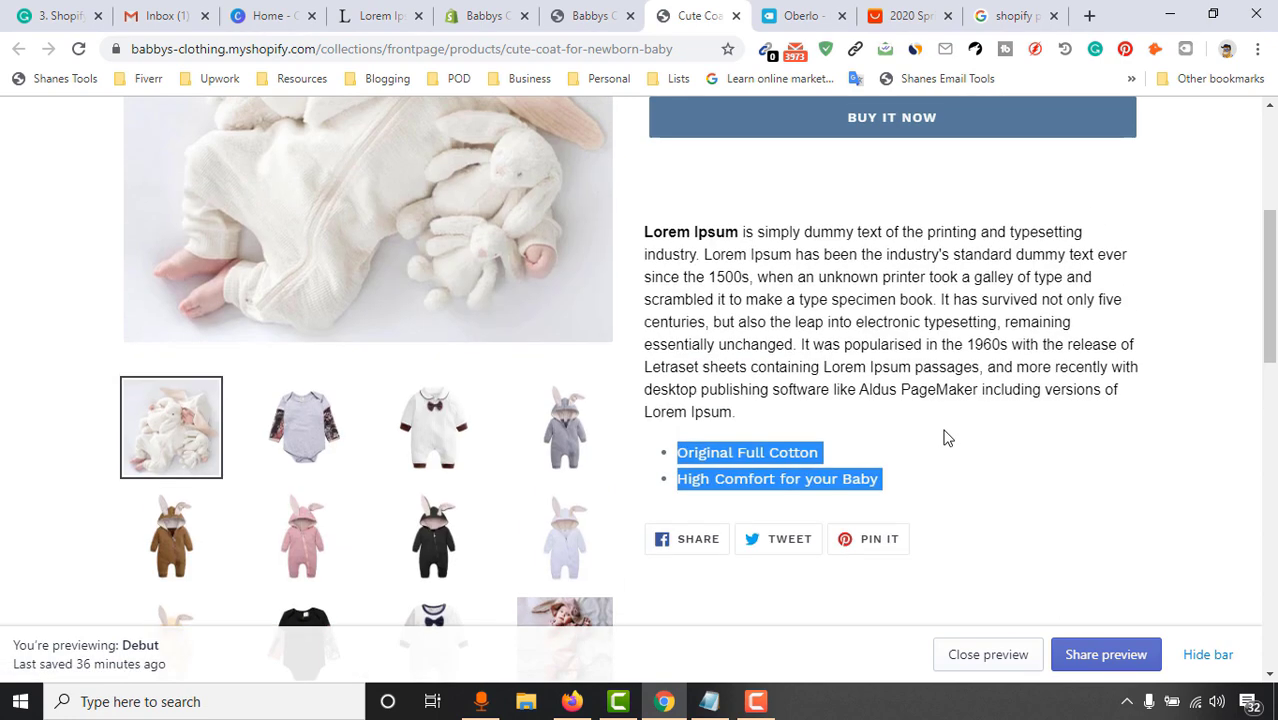
{"action": "scroll", "coordinate": [980, 427], "scroll_direction": "up", "scroll_amount": 1}
Return via the storefront homepage to the theme editor's Image with text settings
{"action": "left_click", "coordinate": [595, 15]}
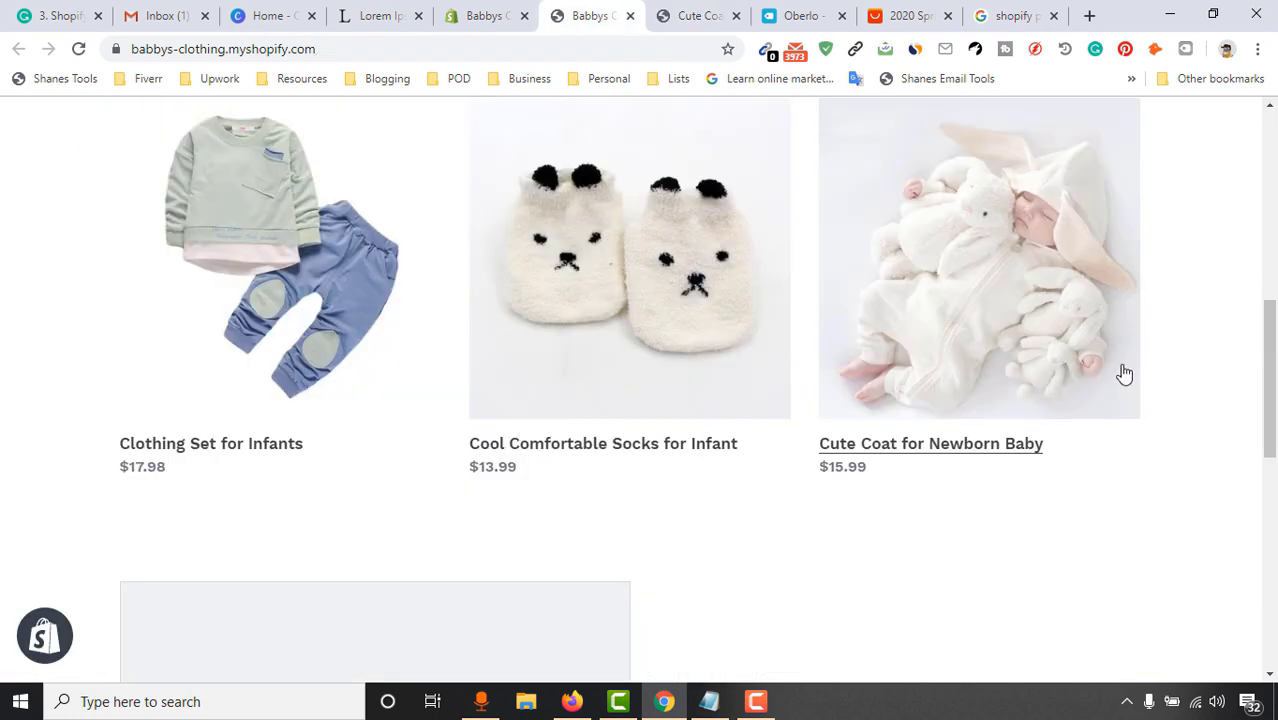
{"action": "scroll", "coordinate": [1124, 373], "scroll_direction": "down", "scroll_amount": 2}
{"action": "left_click", "coordinate": [697, 15]}
{"action": "left_click", "coordinate": [590, 15]}
{"action": "scroll", "coordinate": [463, 481], "scroll_direction": "down", "scroll_amount": 4}
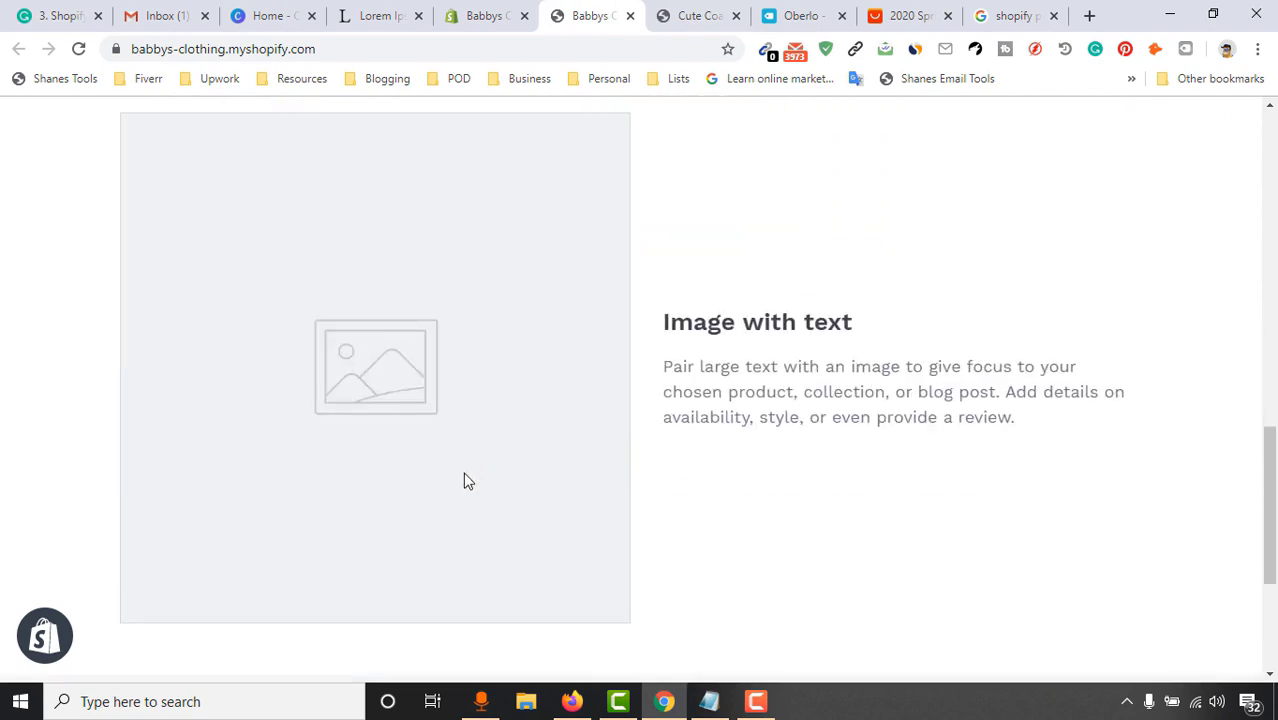
{"action": "left_click", "coordinate": [486, 15]}
Upload Screenshot_1.png, the newborn coat photo, as the section's image
{"action": "scroll", "coordinate": [600, 470], "scroll_direction": "down", "scroll_amount": 3}
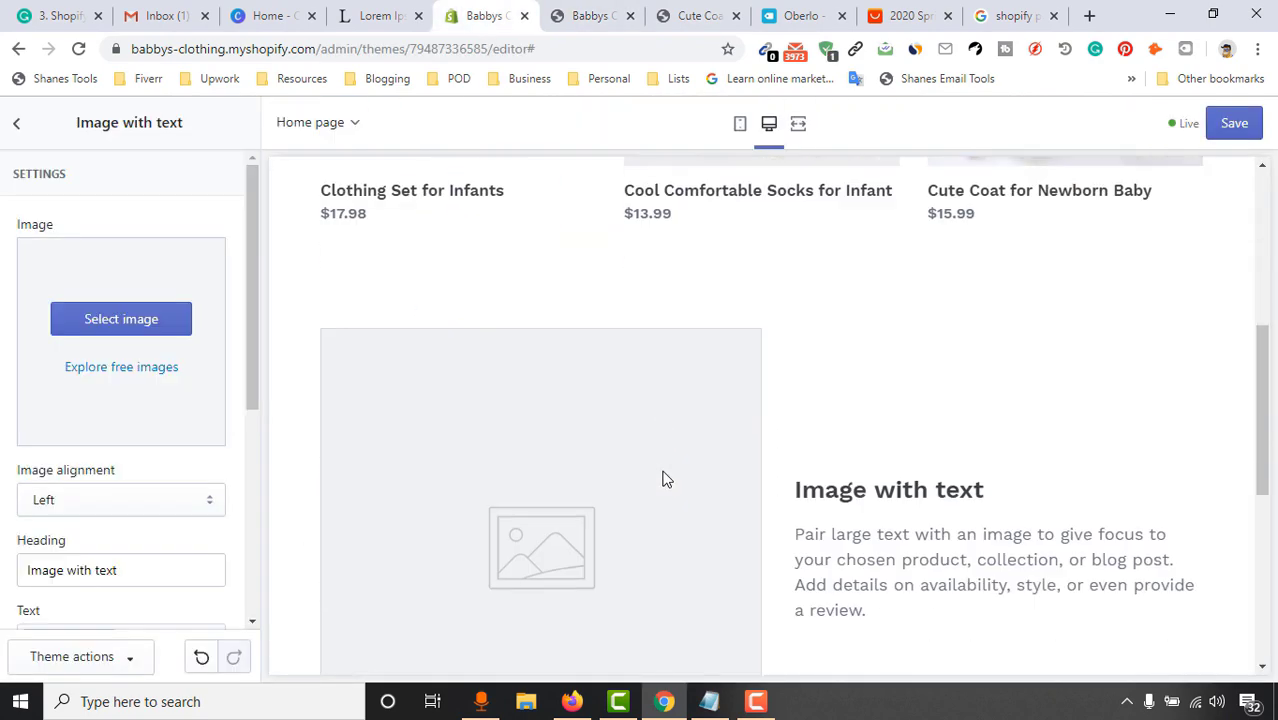
{"action": "left_click", "coordinate": [60, 332]}
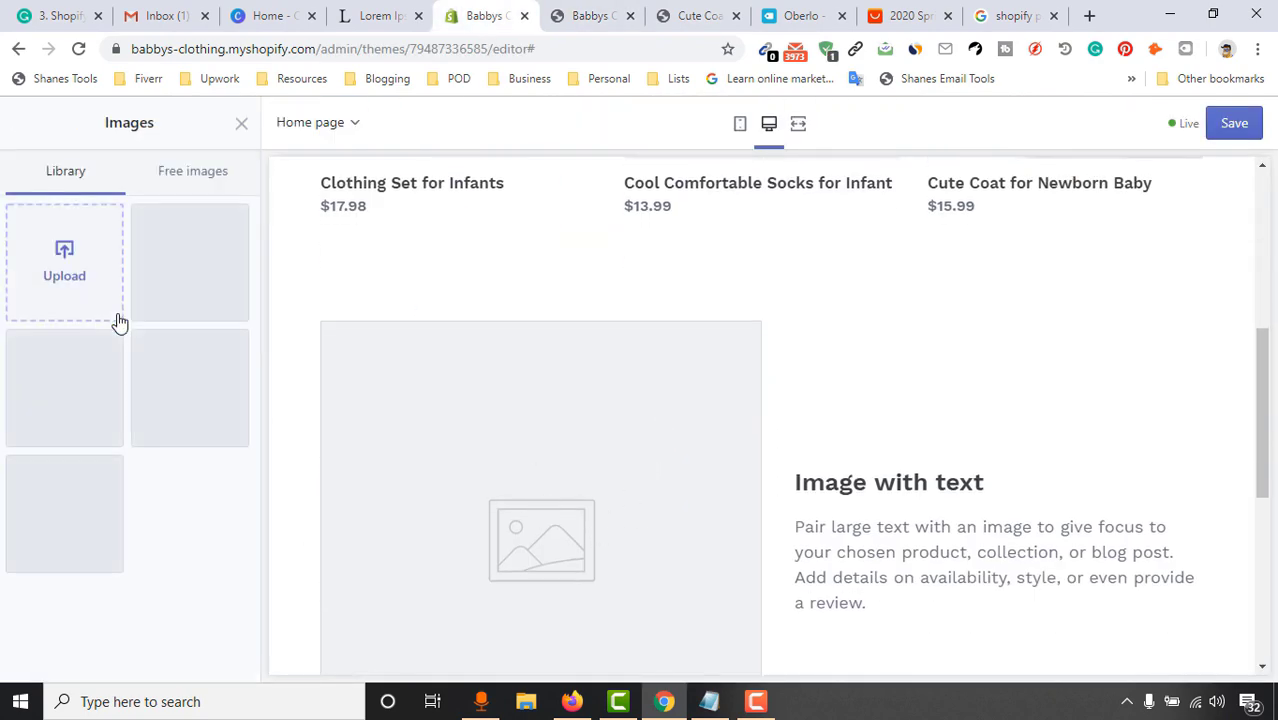
{"action": "left_click", "coordinate": [65, 287]}
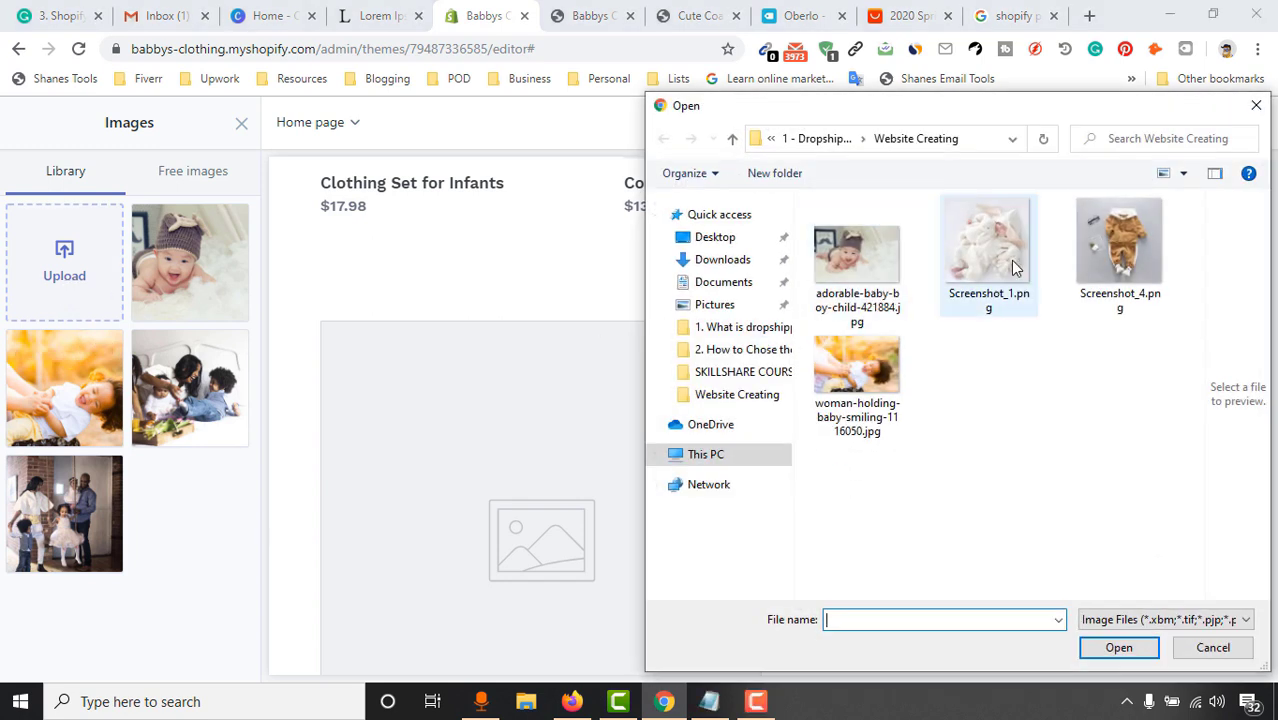
{"action": "left_click", "coordinate": [997, 240]}
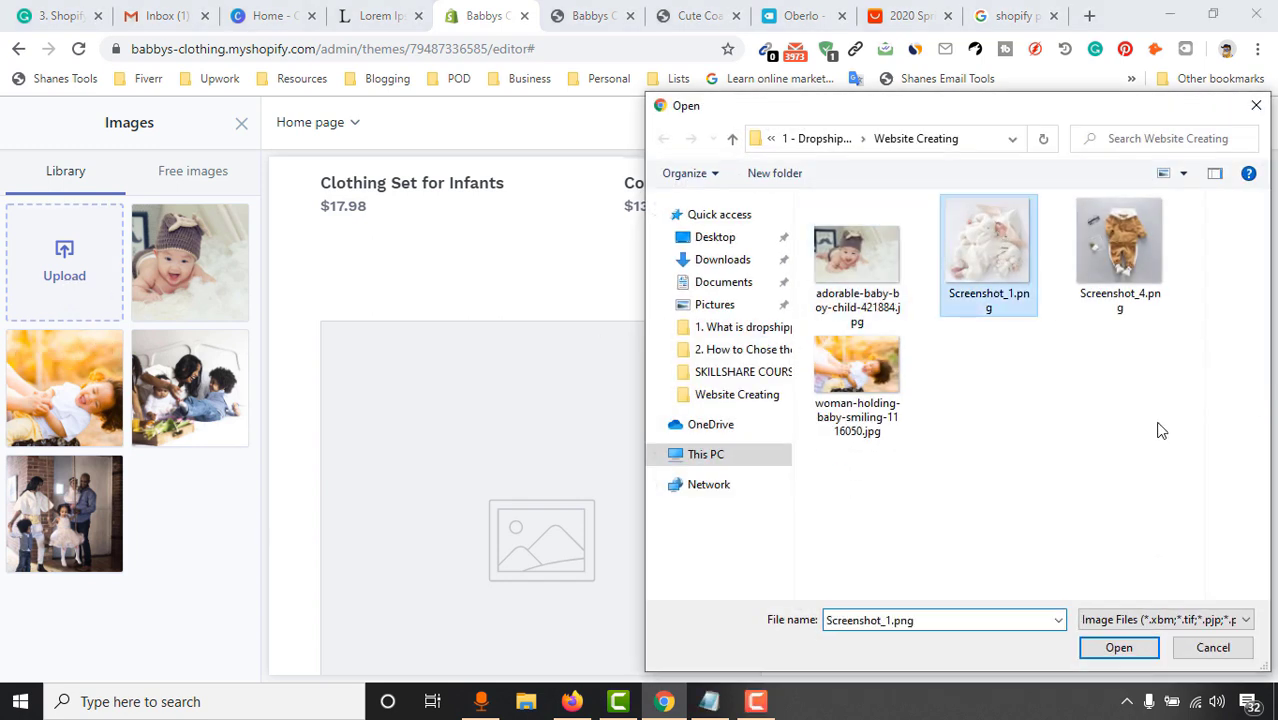
{"action": "key", "text": "Return"}
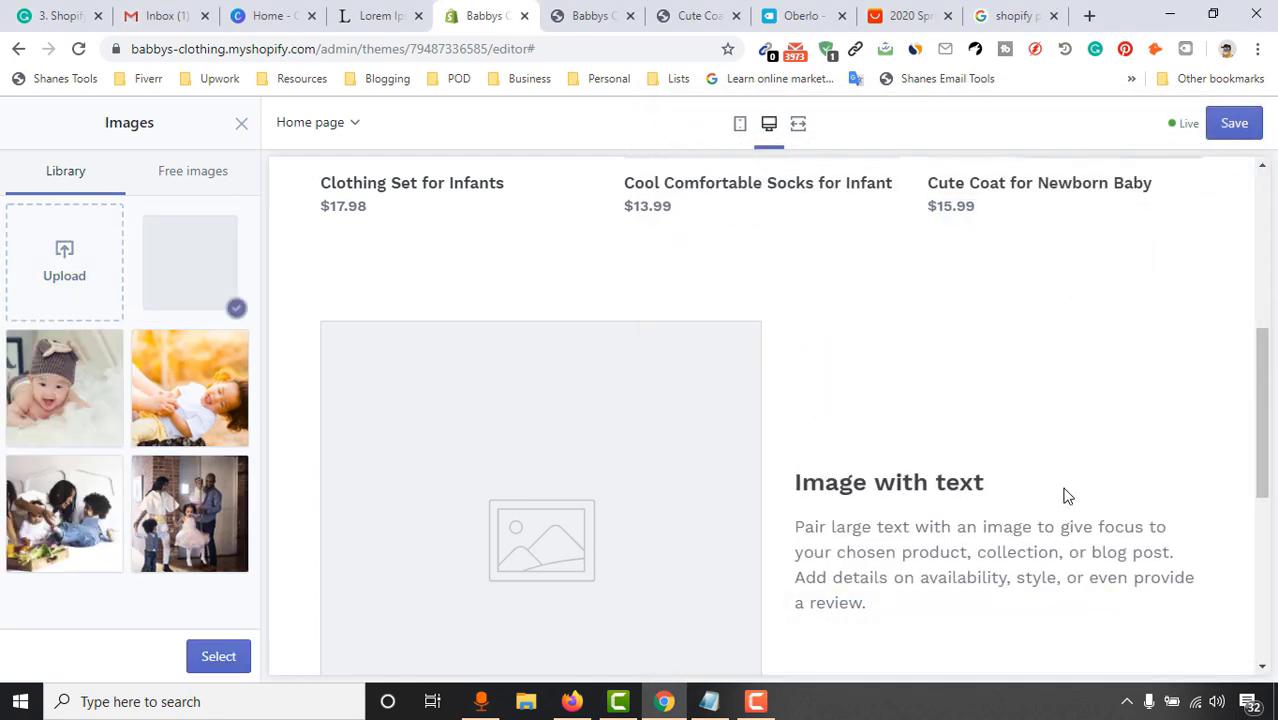
{"action": "left_click", "coordinate": [210, 657]}
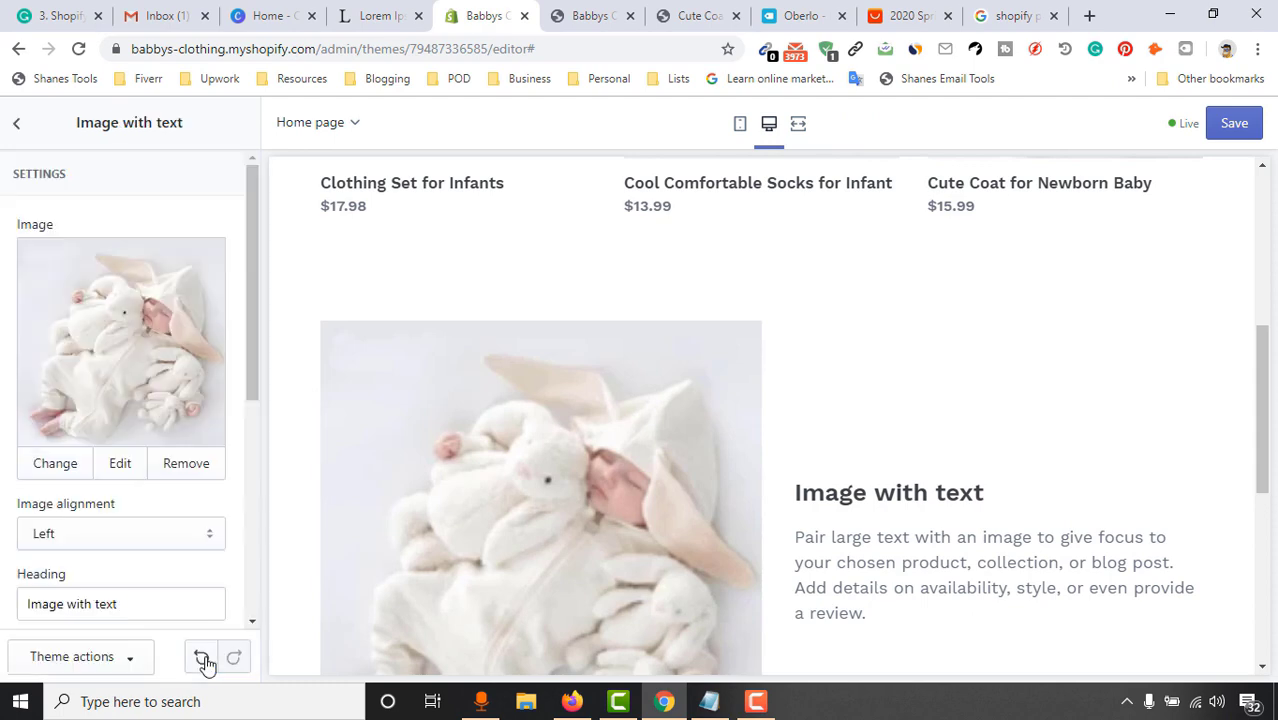
Try right image alignment, then set Image alignment back to Left
{"action": "scroll", "coordinate": [3, 568], "scroll_direction": "down", "scroll_amount": 1}
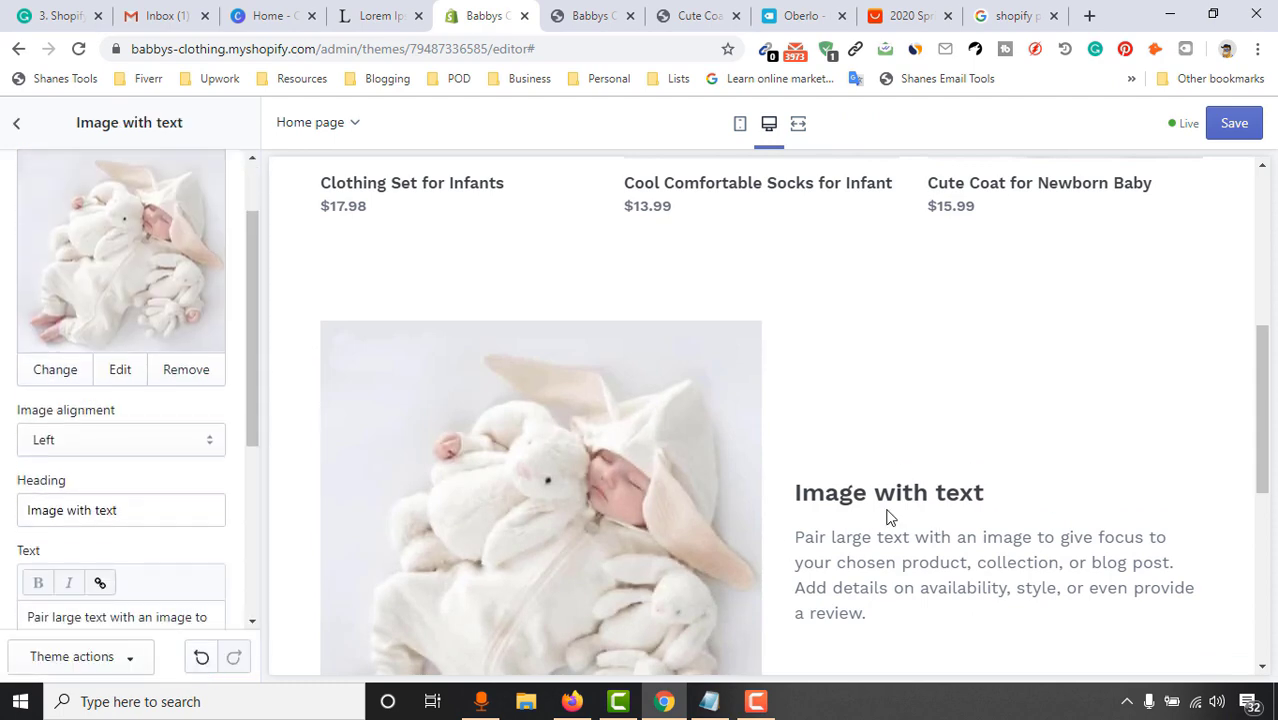
{"action": "scroll", "coordinate": [890, 517], "scroll_direction": "down", "scroll_amount": 1}
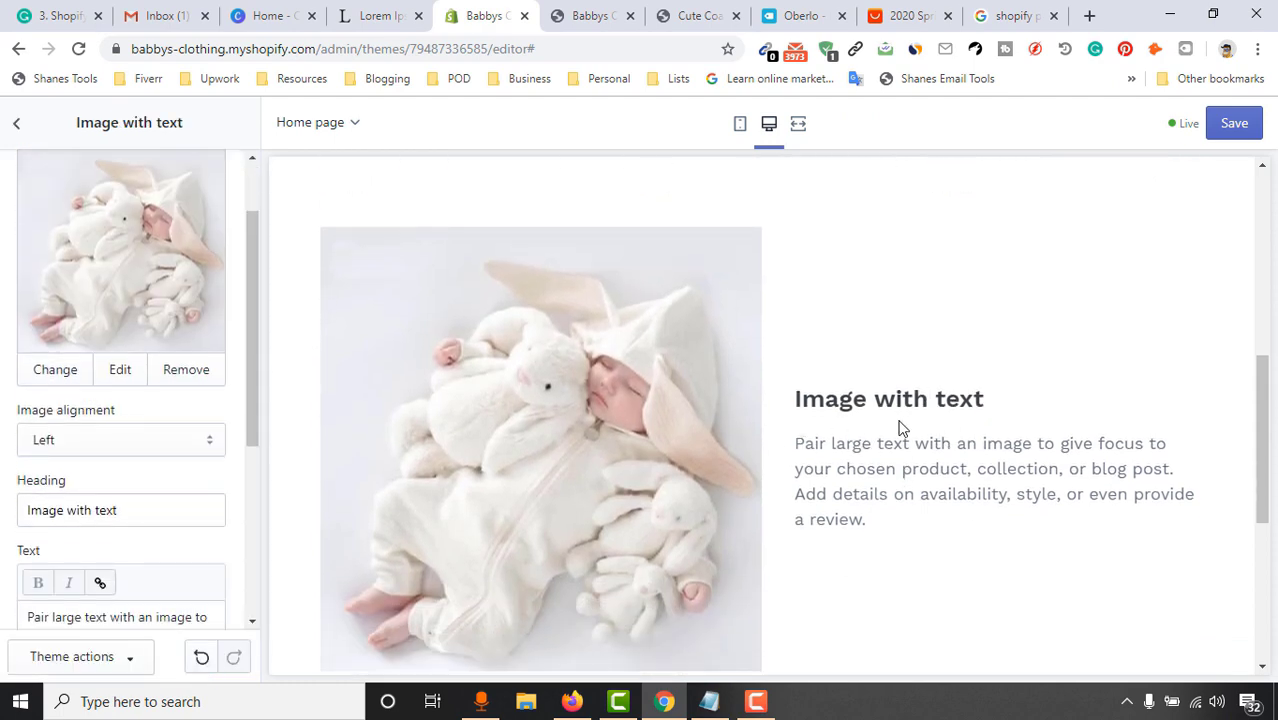
{"action": "scroll", "coordinate": [150, 430], "scroll_direction": "down", "scroll_amount": 1}
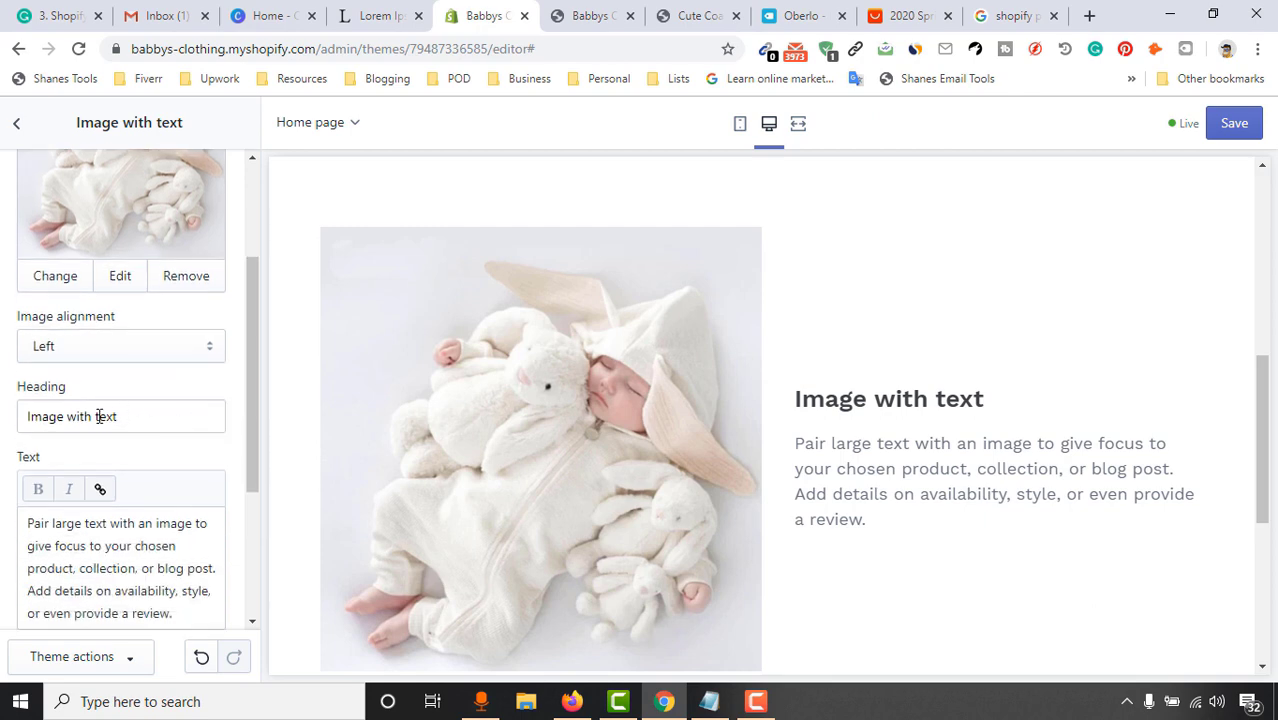
{"action": "left_click_drag", "start_coordinate": [118, 416], "coordinate": [49, 421]}
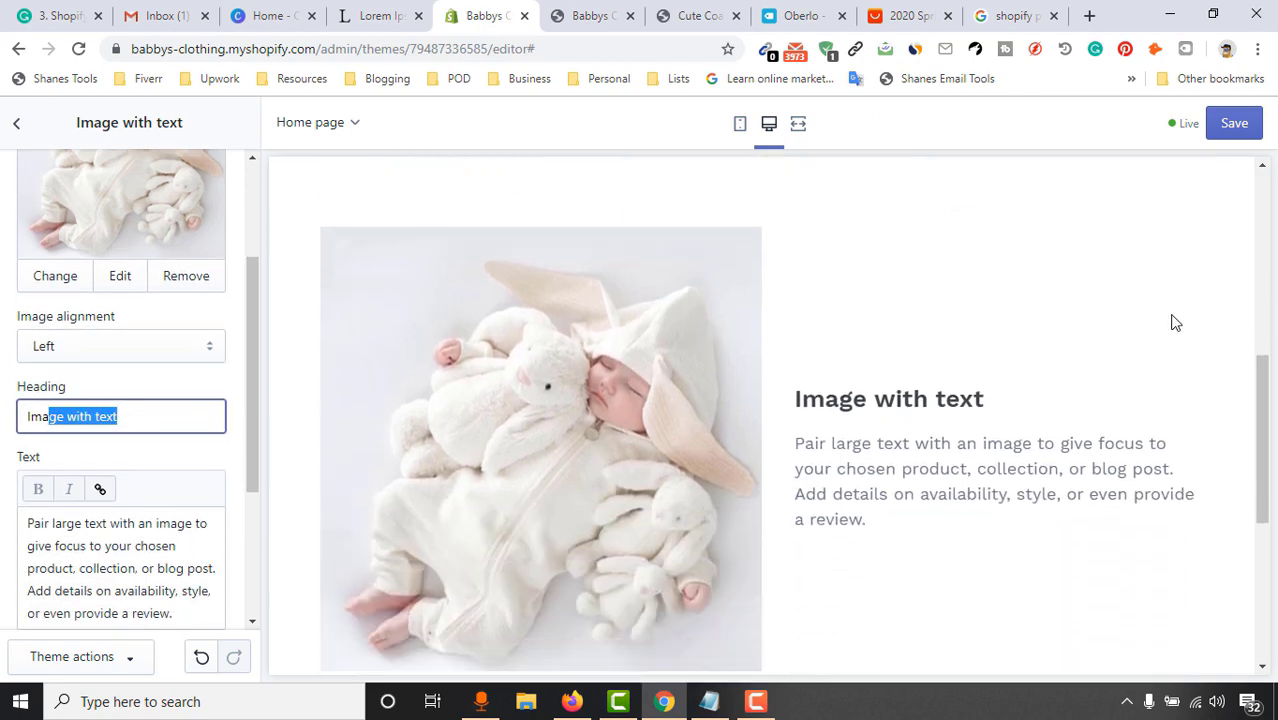
{"action": "left_click", "coordinate": [116, 354]}
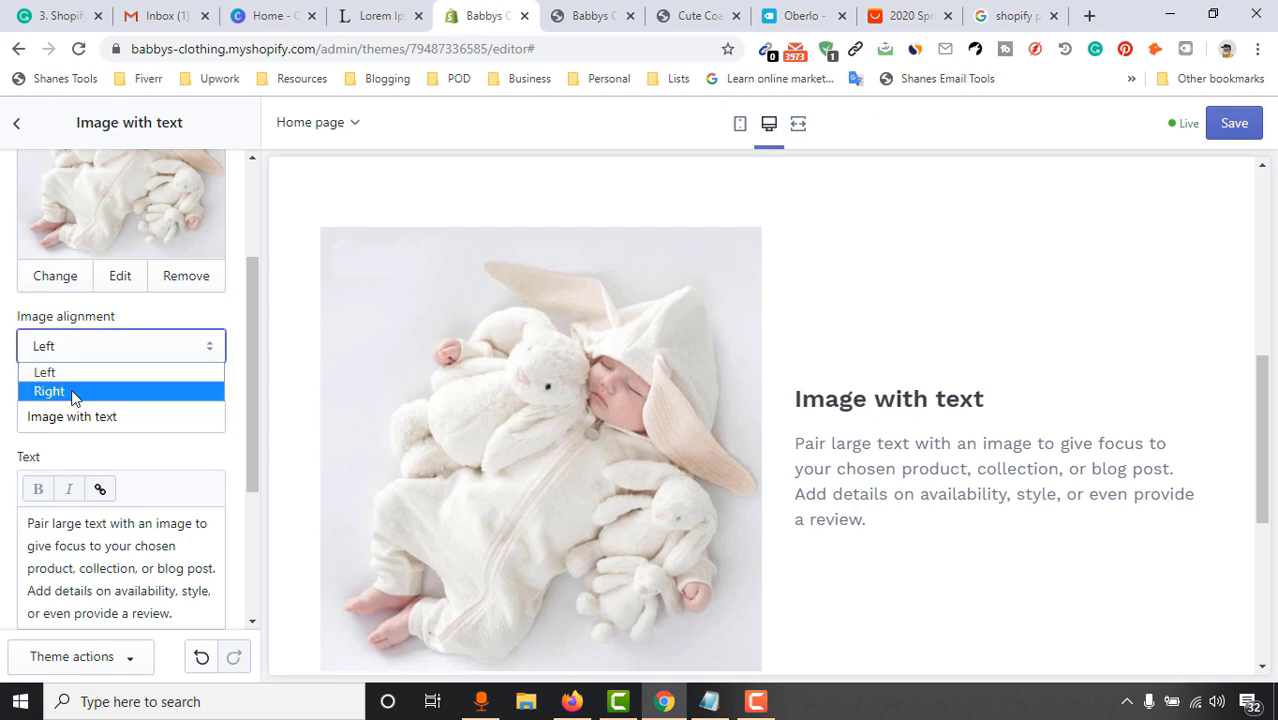
{"action": "left_click", "coordinate": [108, 392]}
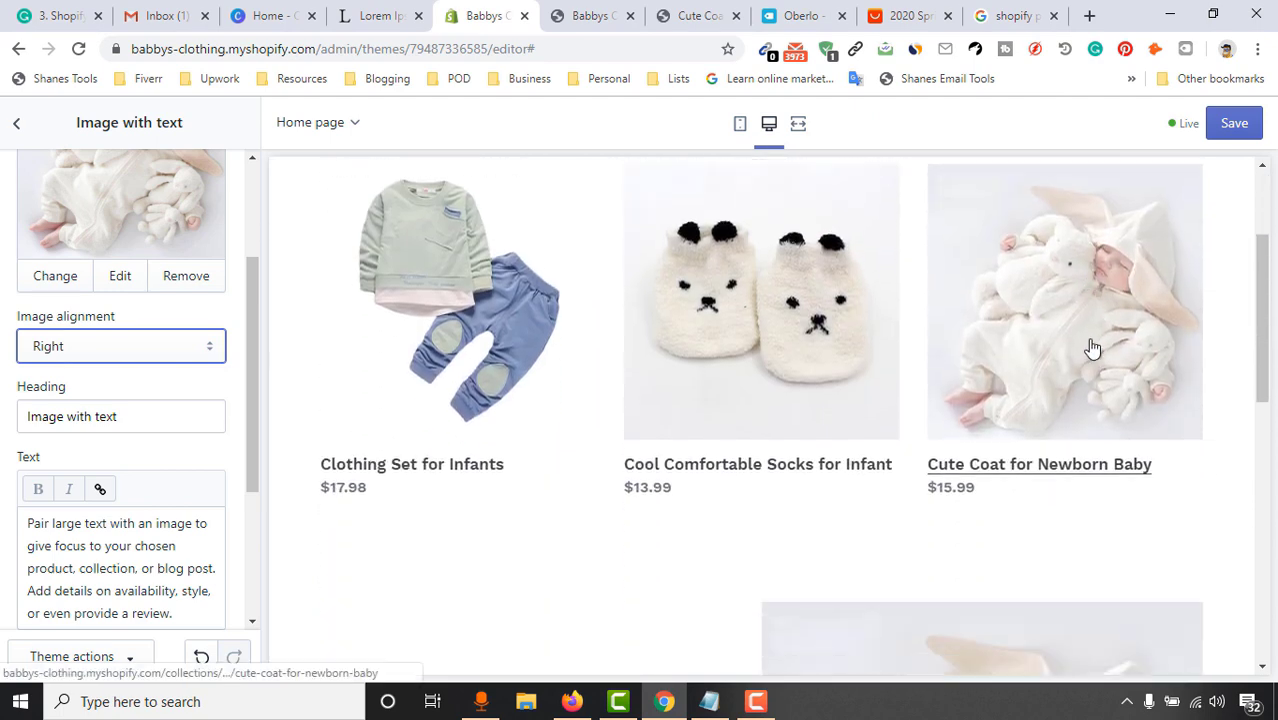
{"action": "left_click", "coordinate": [88, 350]}
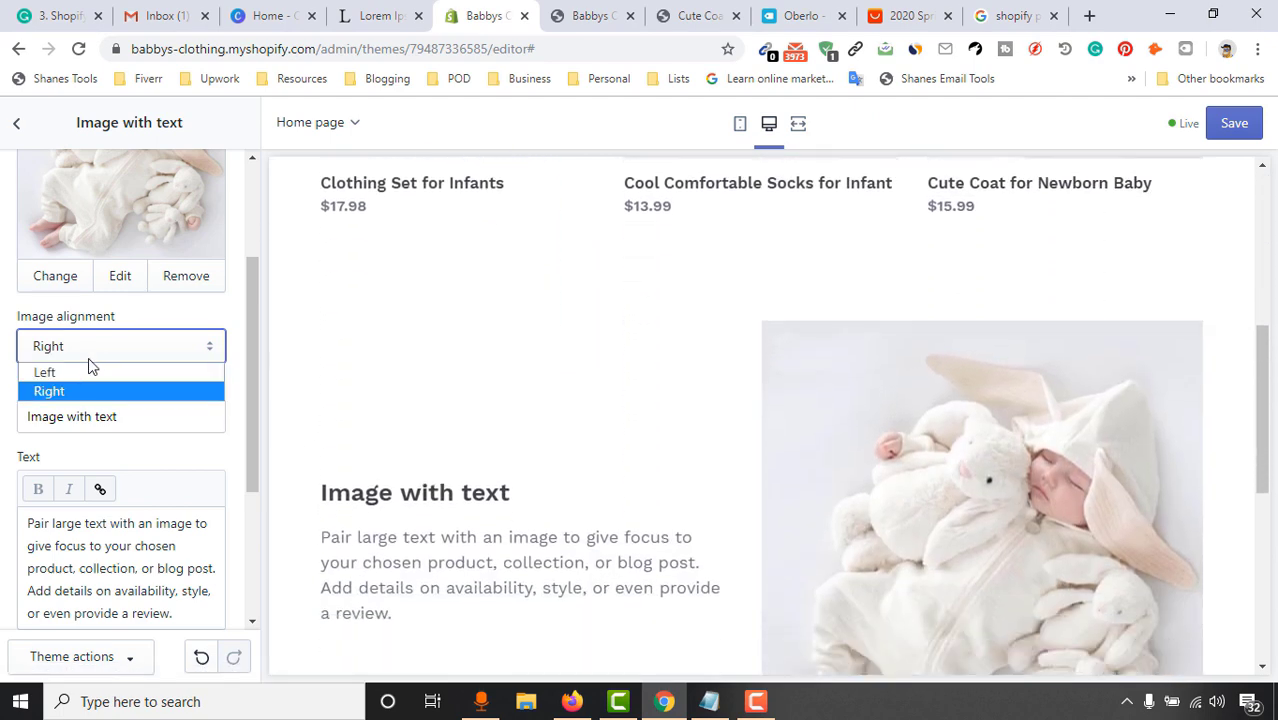
{"action": "left_click", "coordinate": [58, 369]}
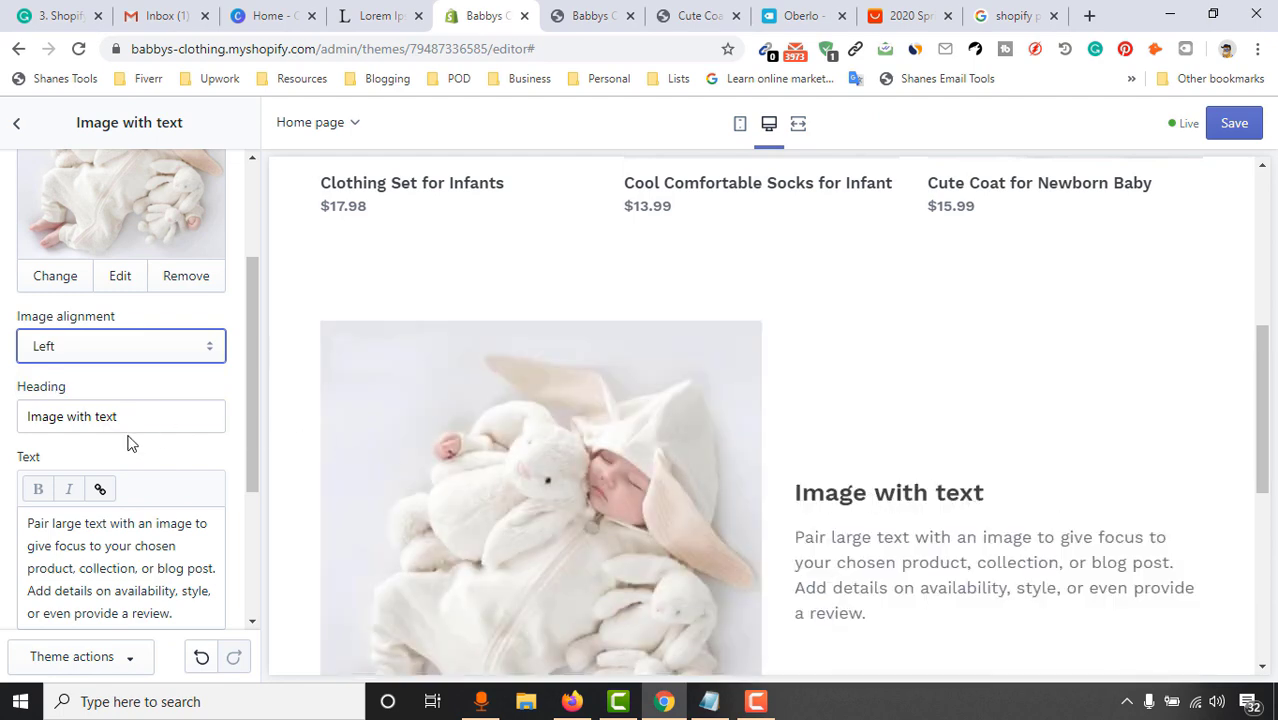
Replace the default heading with 'Cute Coat for Newborn Baby'
{"action": "left_click_drag", "start_coordinate": [124, 416], "coordinate": [49, 417]}
{"action": "key", "text": "BackSpace"}
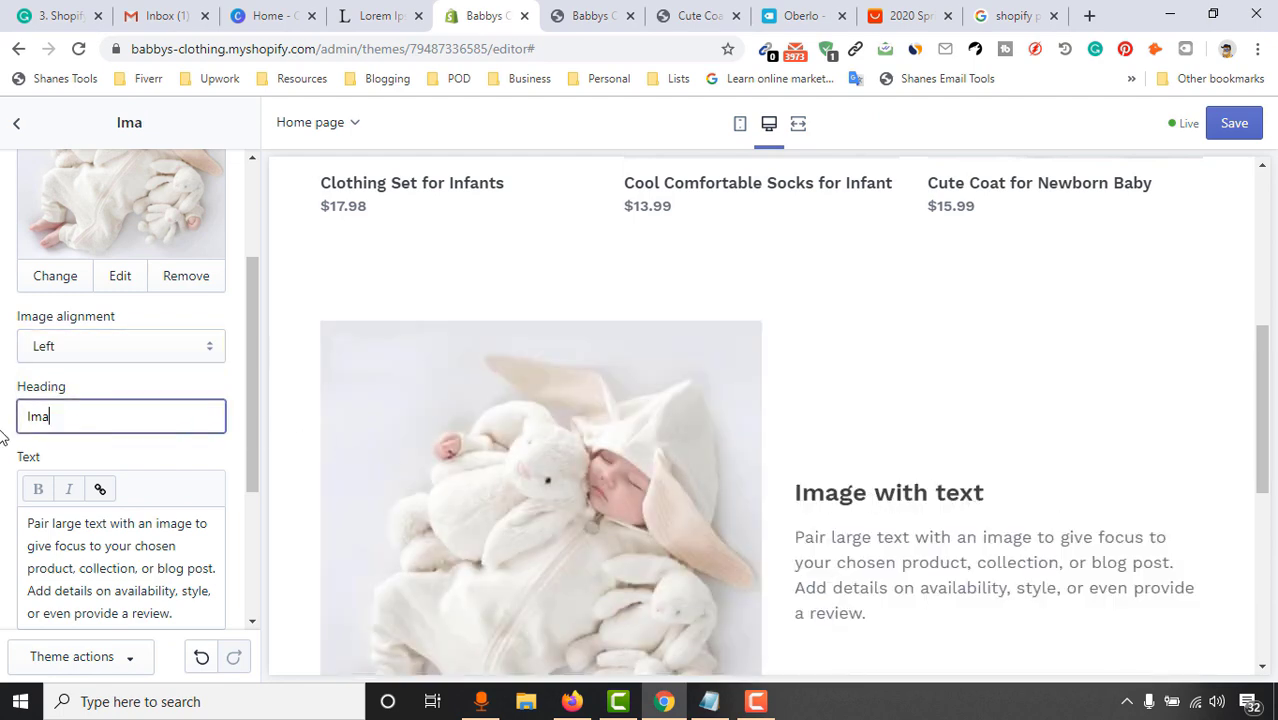
{"action": "key", "text": "BackSpace"}
{"action": "key", "text": "BackSpace"}
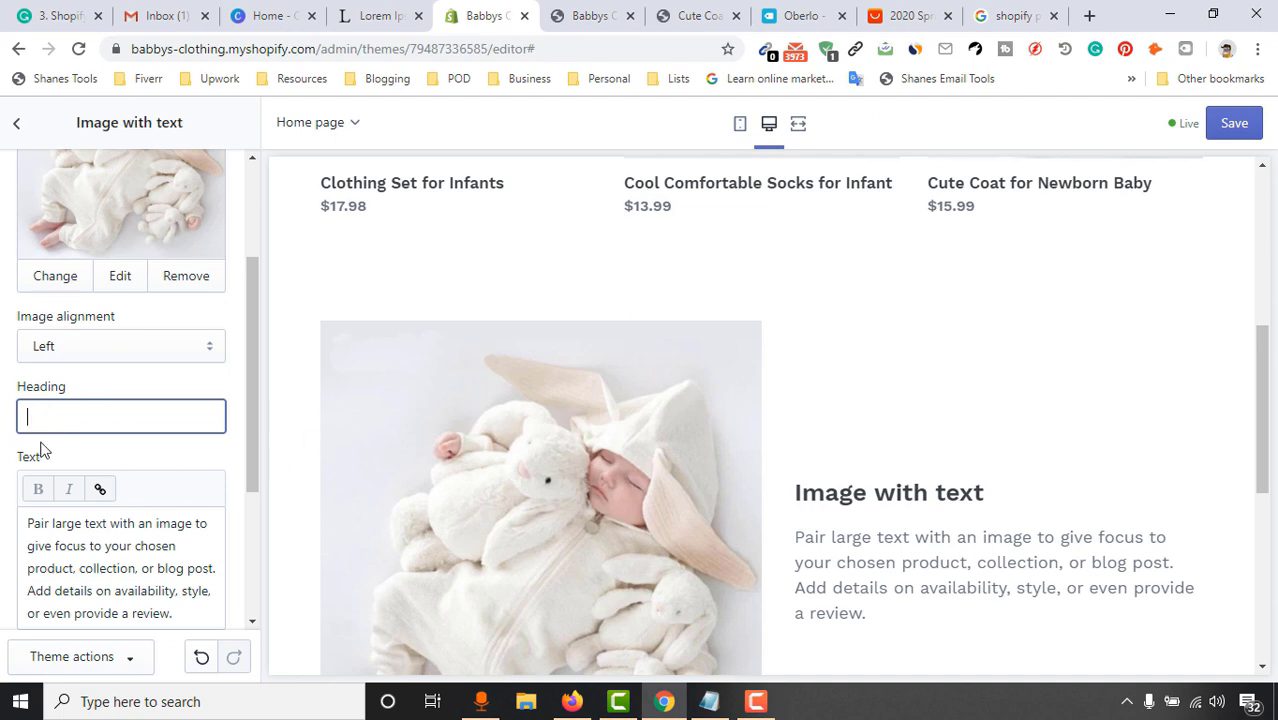
{"action": "scroll", "coordinate": [668, 319], "scroll_direction": "up", "scroll_amount": 2}
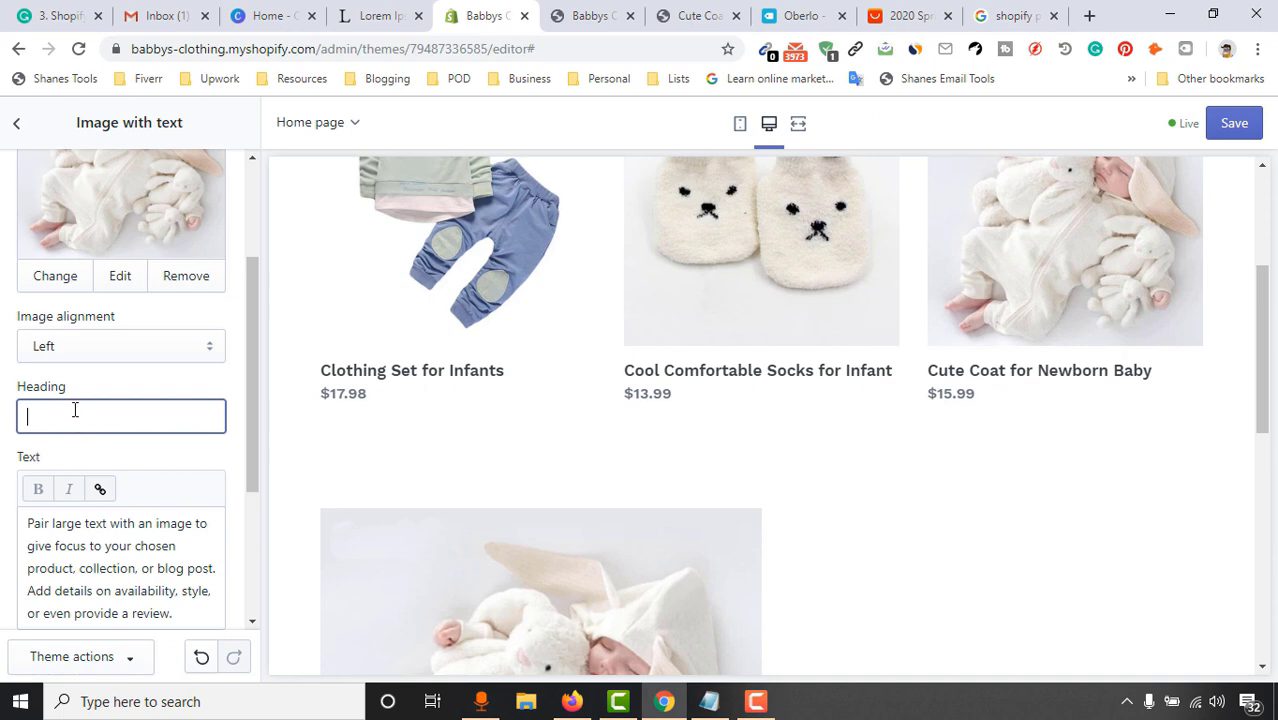
{"action": "type", "text": "Cute Coat for Newbo"}
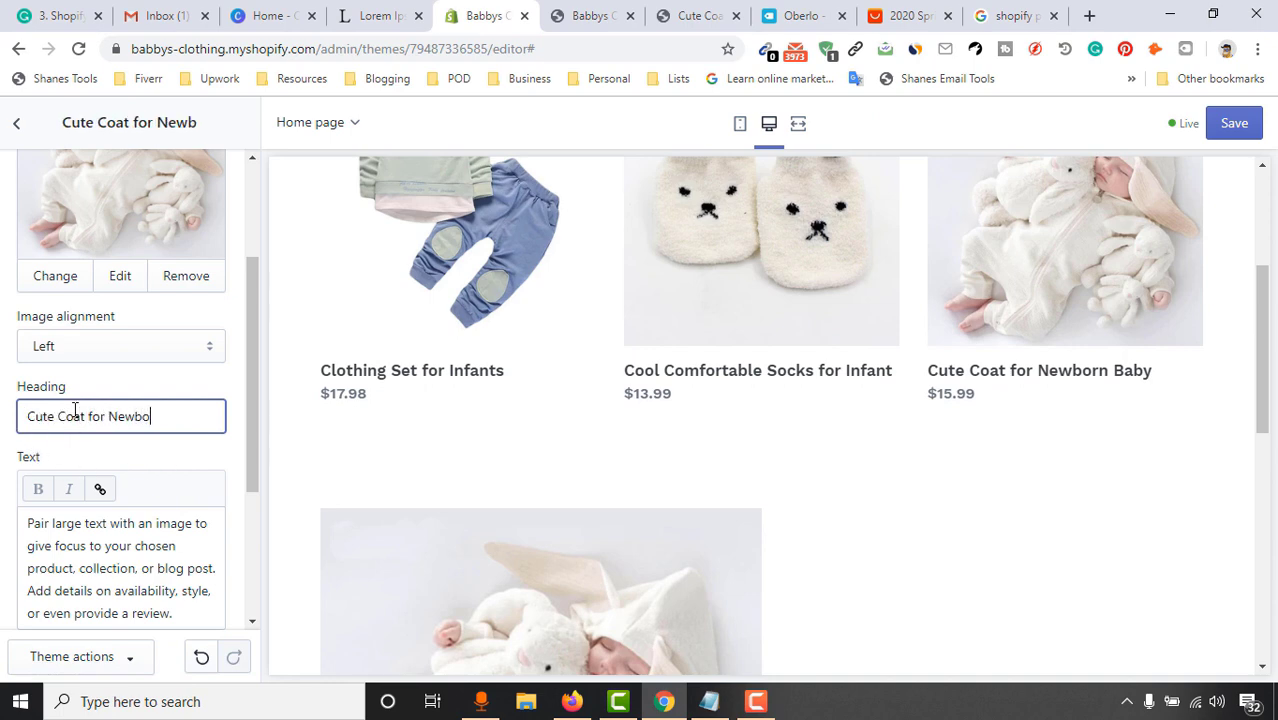
{"action": "type", "text": "rn Baby"}
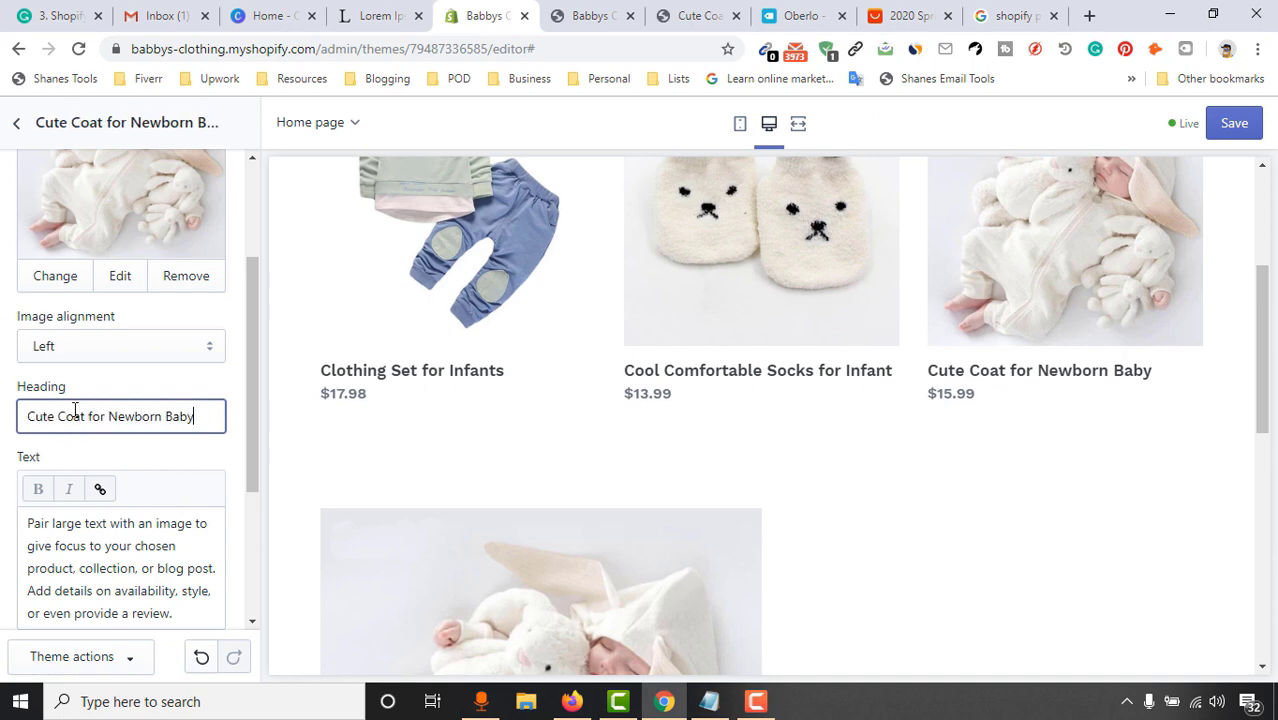
{"action": "scroll", "coordinate": [136, 510], "scroll_direction": "down", "scroll_amount": 2}
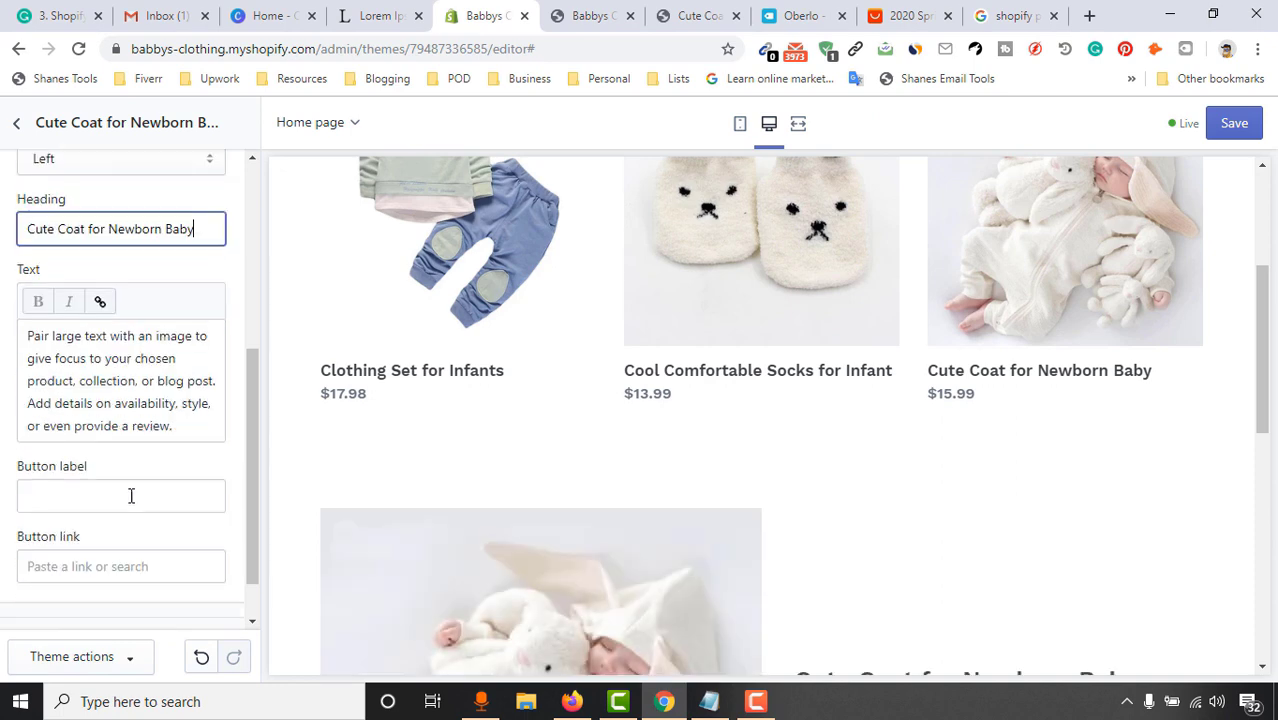
{"action": "left_click", "coordinate": [160, 427]}
{"action": "left_click", "coordinate": [592, 15]}
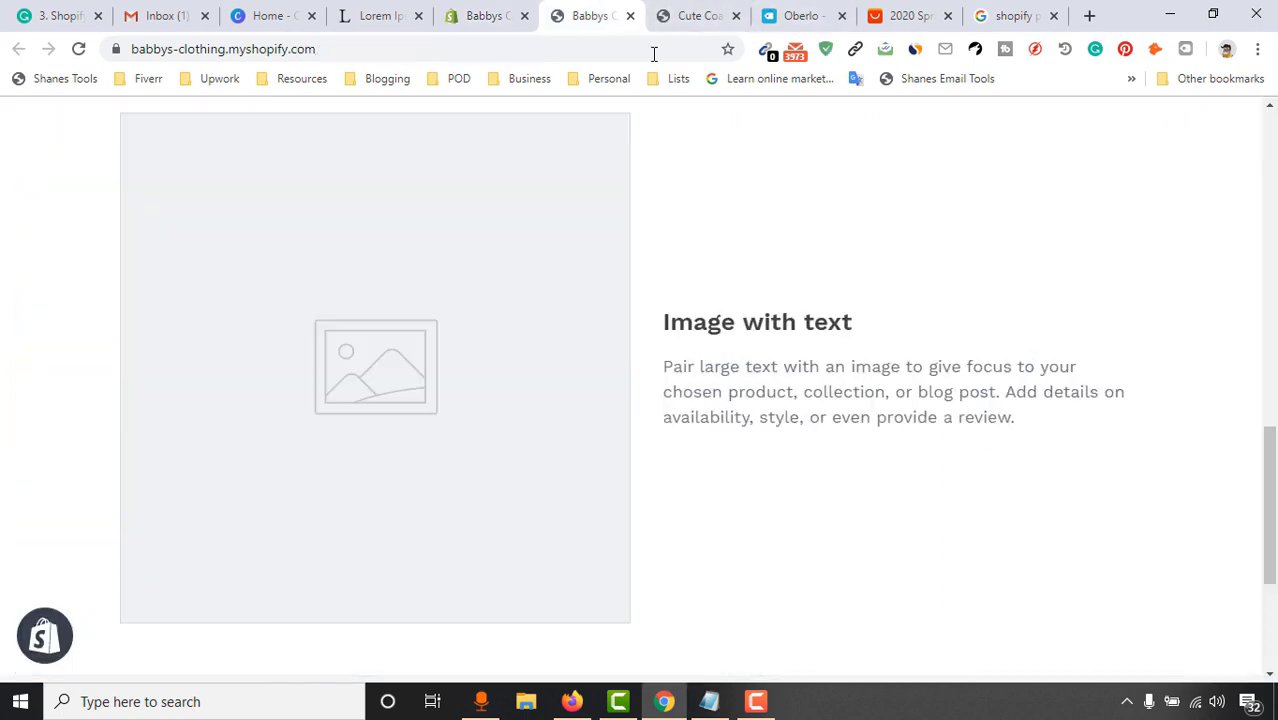
Copy the Cute Coat product description, paste it into the section text, then undo it
{"action": "left_click", "coordinate": [698, 15]}
{"action": "scroll", "coordinate": [860, 433], "scroll_direction": "down", "scroll_amount": 3}
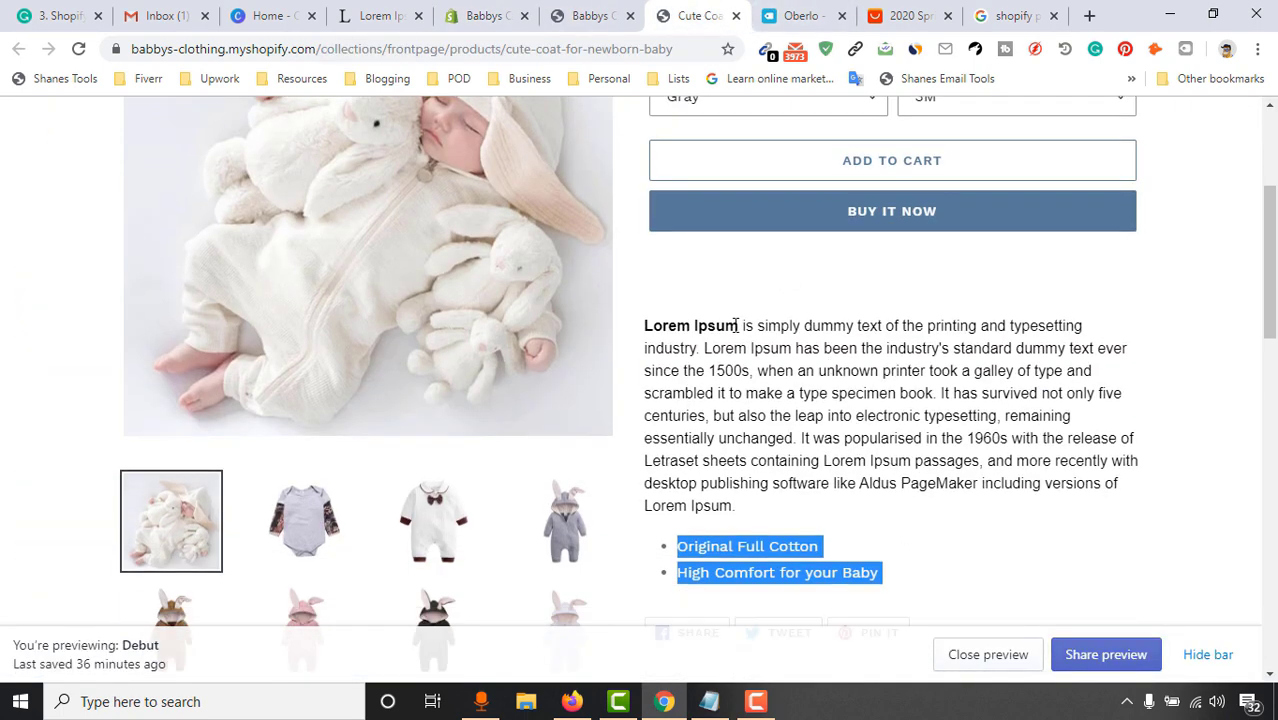
{"action": "left_click_drag", "start_coordinate": [644, 325], "coordinate": [896, 560]}
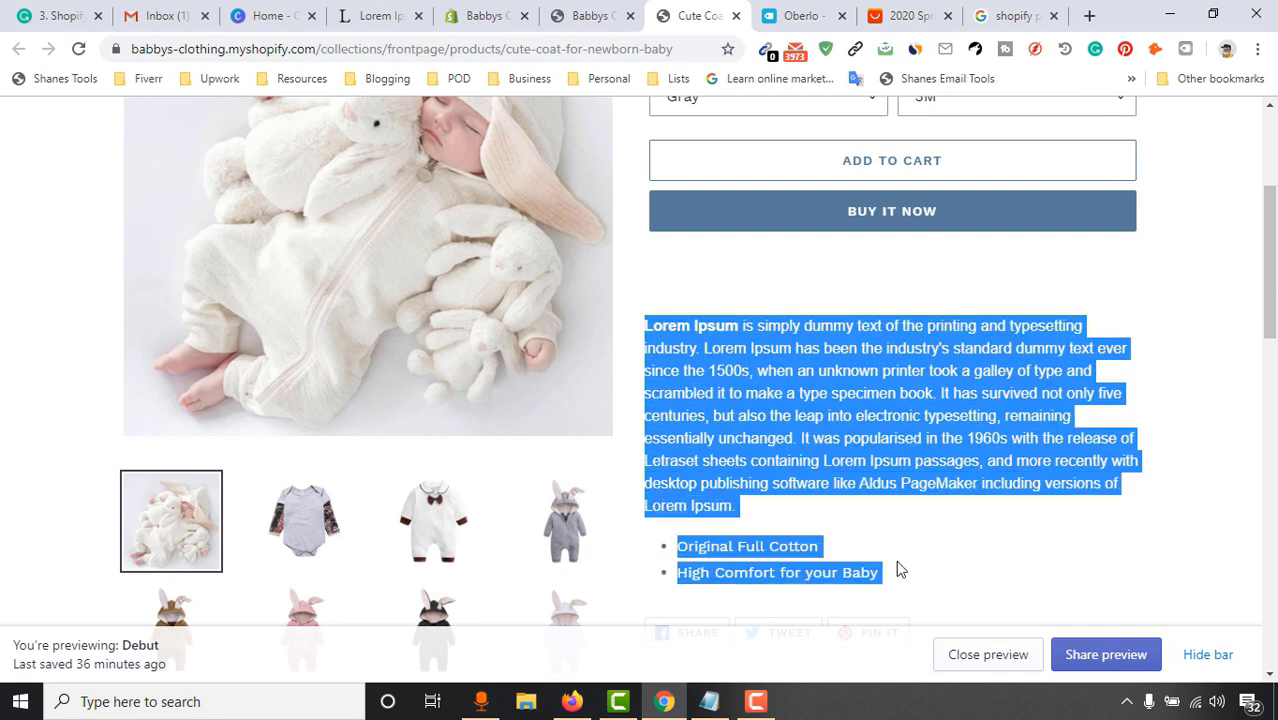
{"action": "left_click", "coordinate": [487, 15]}
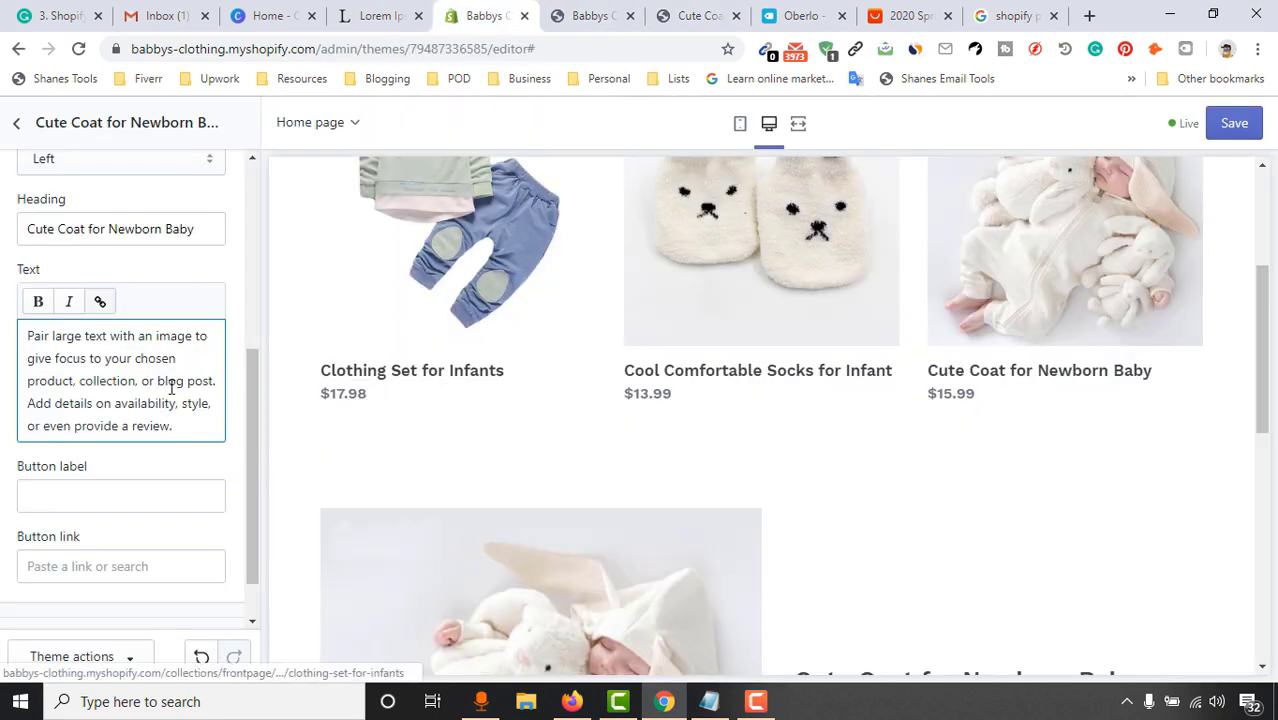
{"action": "key", "text": "ctrl+a"}
{"action": "key", "text": "ctrl+v"}
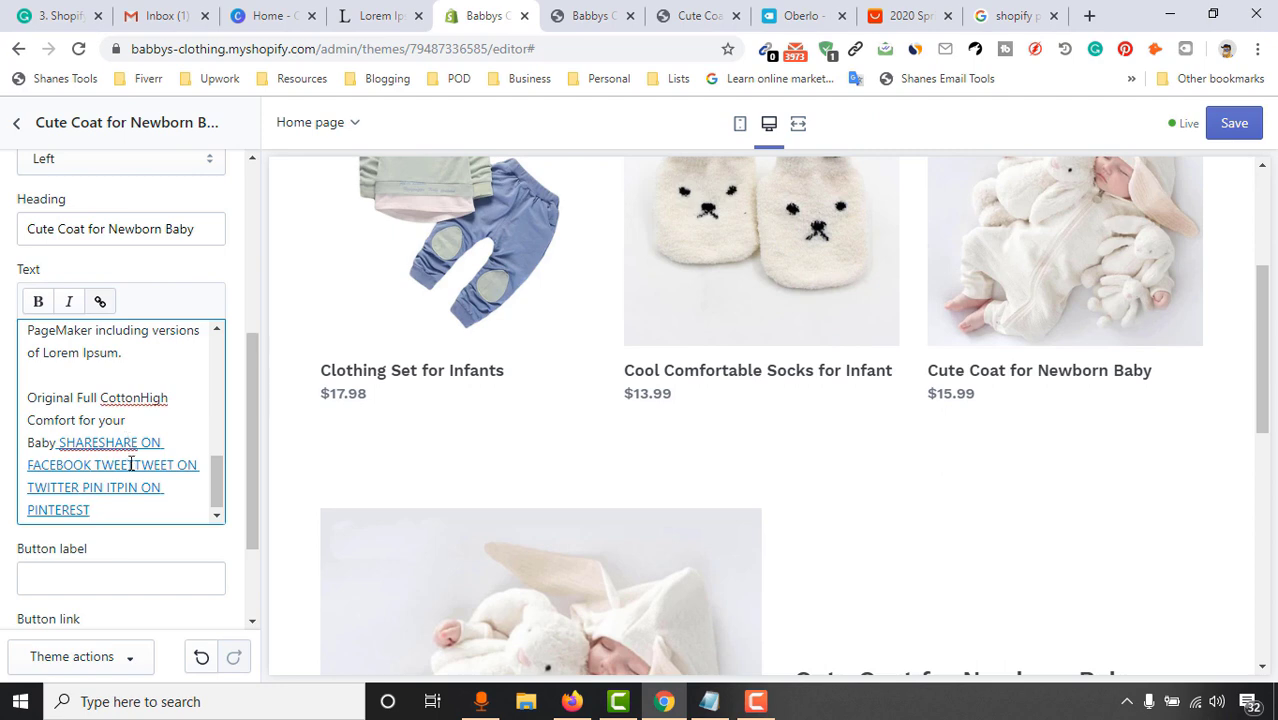
{"action": "key", "text": "ctrl+z"}
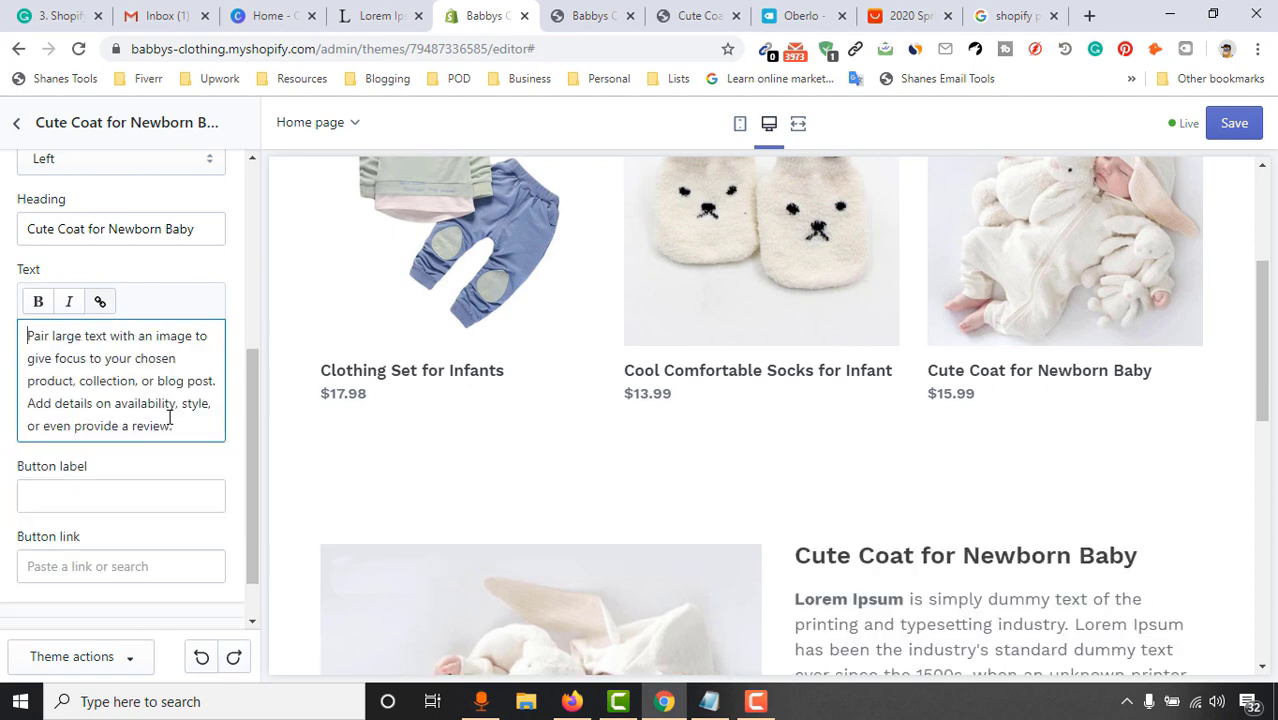
Paste the copied description over the placeholder paragraph and delete the leftover bullet line
{"action": "left_click", "coordinate": [697, 15]}
{"action": "left_click", "coordinate": [703, 470]}
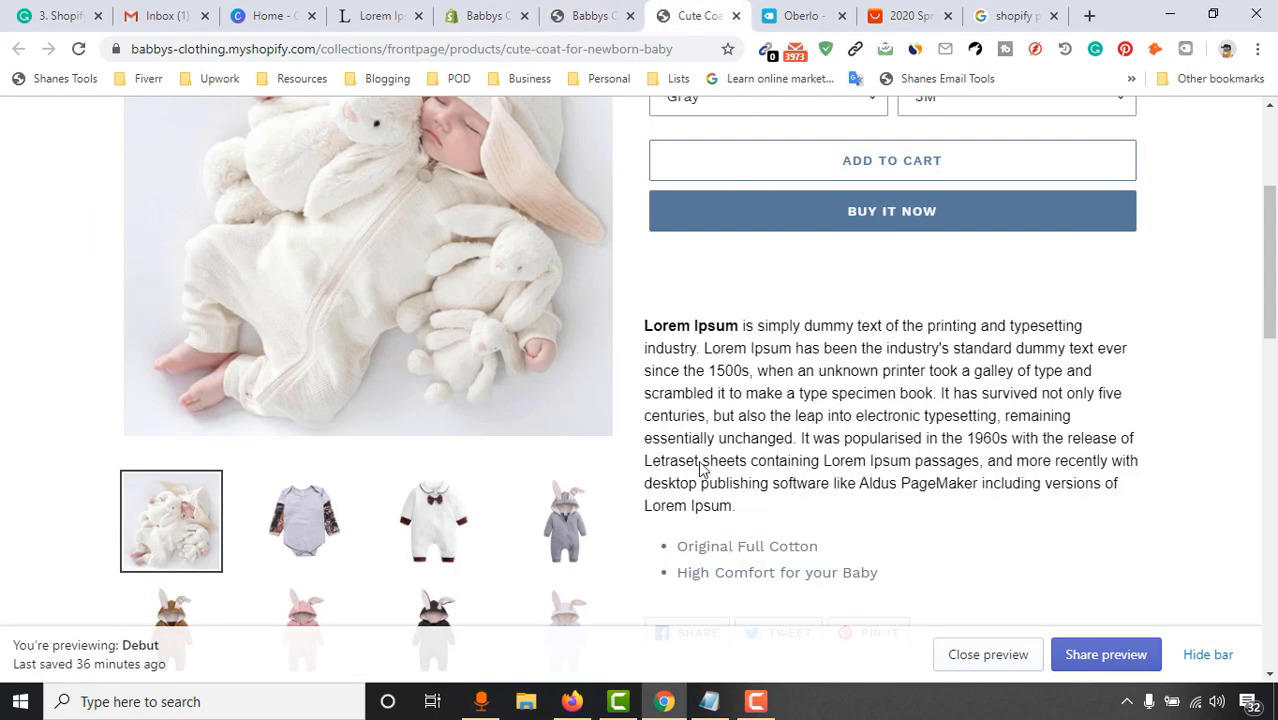
{"action": "left_click_drag", "start_coordinate": [665, 320], "coordinate": [913, 400]}
{"action": "scroll", "coordinate": [727, 414], "scroll_direction": "down", "scroll_amount": 2}
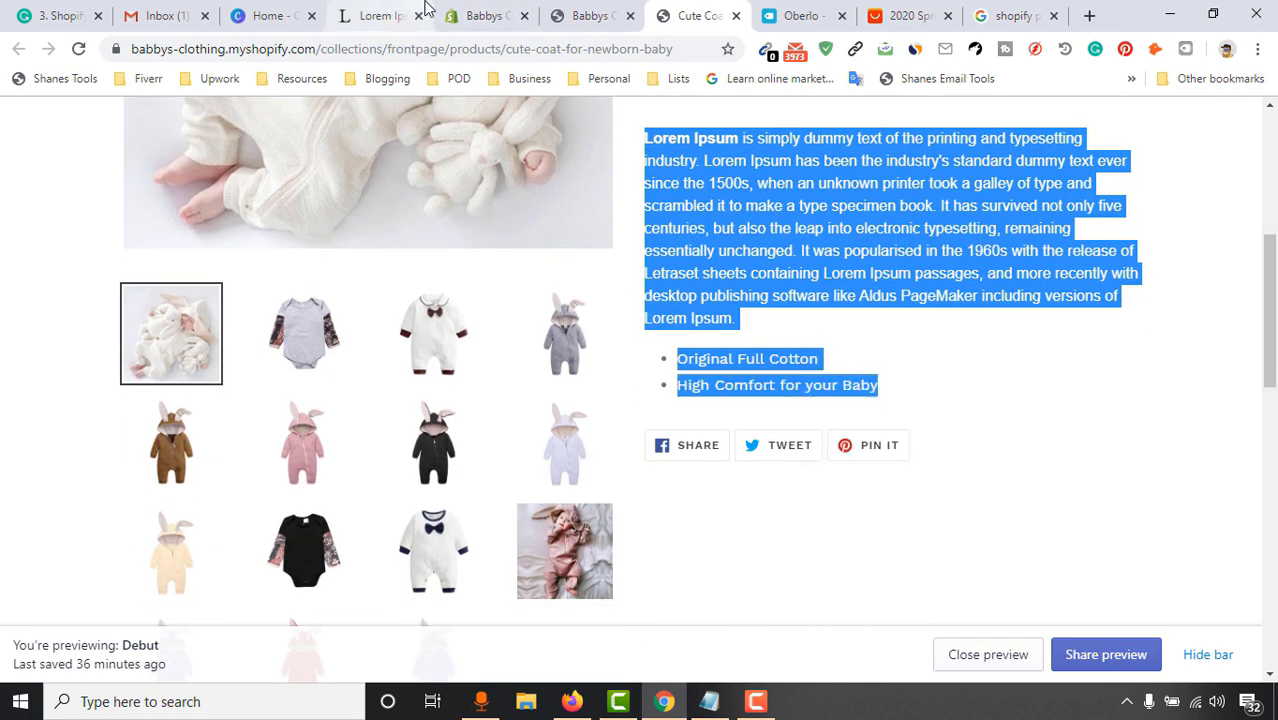
{"action": "left_click", "coordinate": [425, 8]}
{"action": "left_click", "coordinate": [485, 15]}
{"action": "triple_click", "coordinate": [133, 402]}
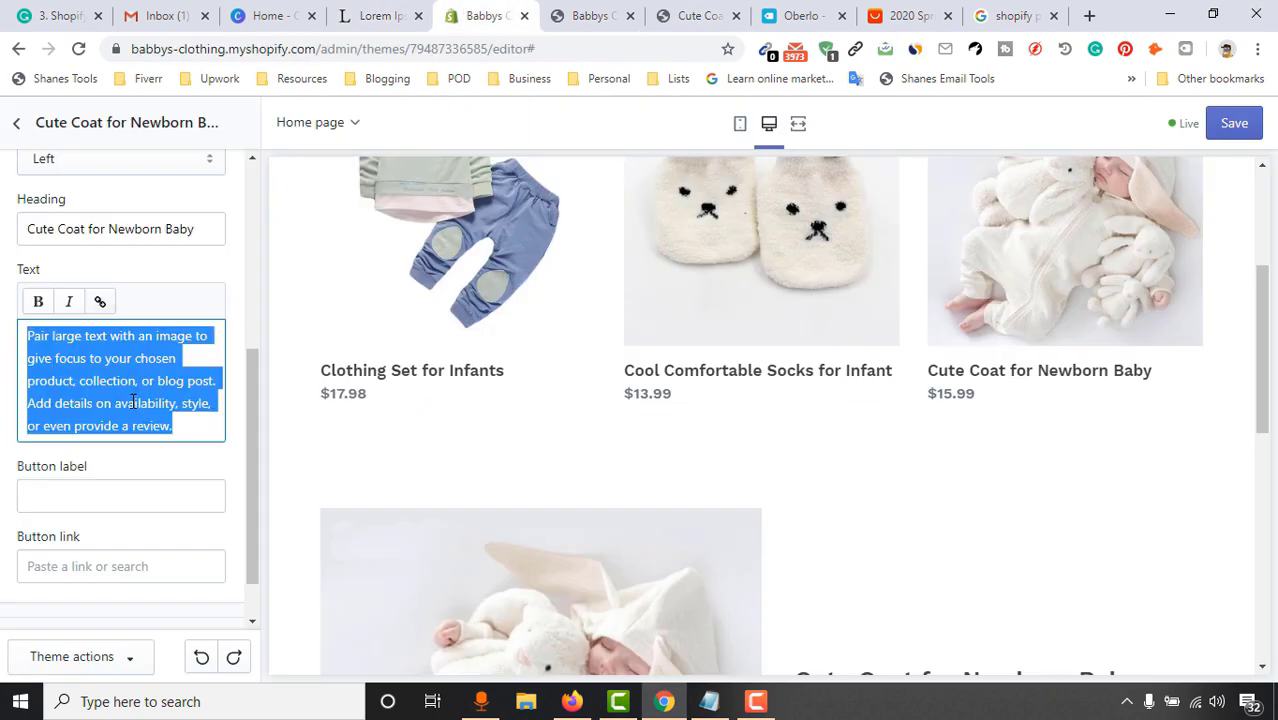
{"action": "key", "text": "ctrl+v"}
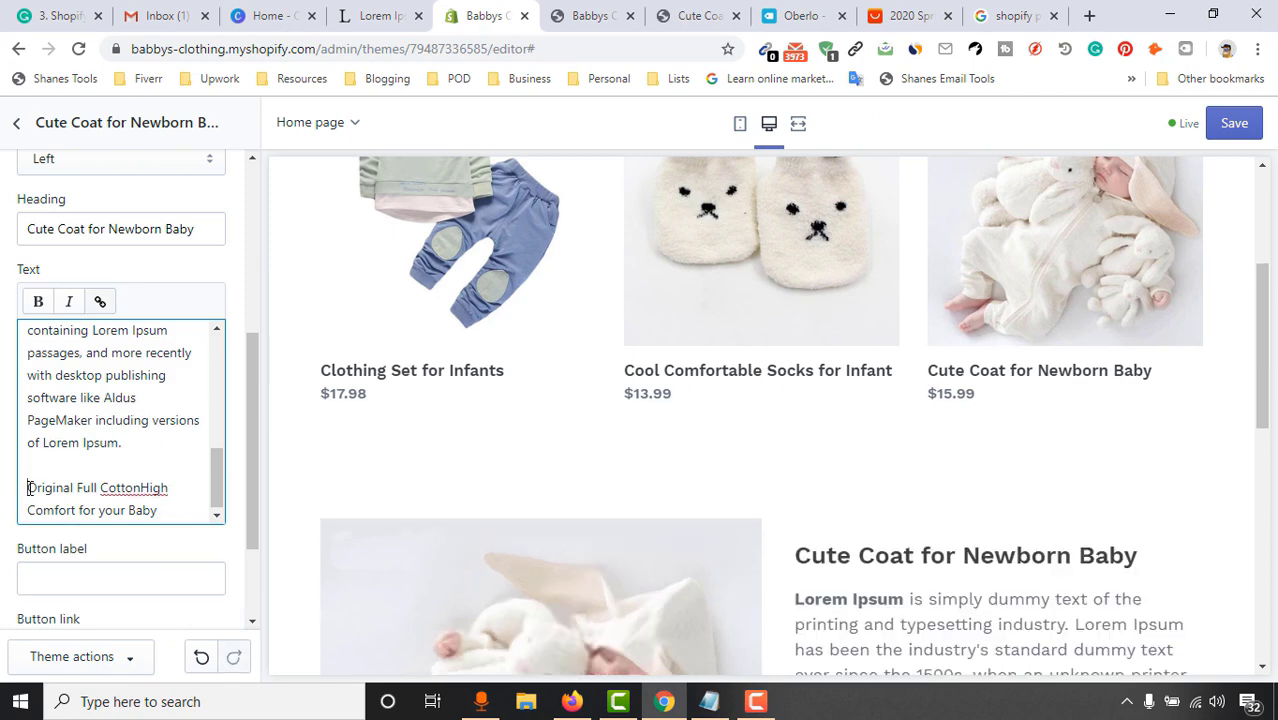
{"action": "left_click_drag", "start_coordinate": [30, 488], "coordinate": [202, 506]}
{"action": "key", "text": "BackSpace"}
{"action": "key", "text": "BackSpace"}
{"action": "key", "text": "BackSpace"}
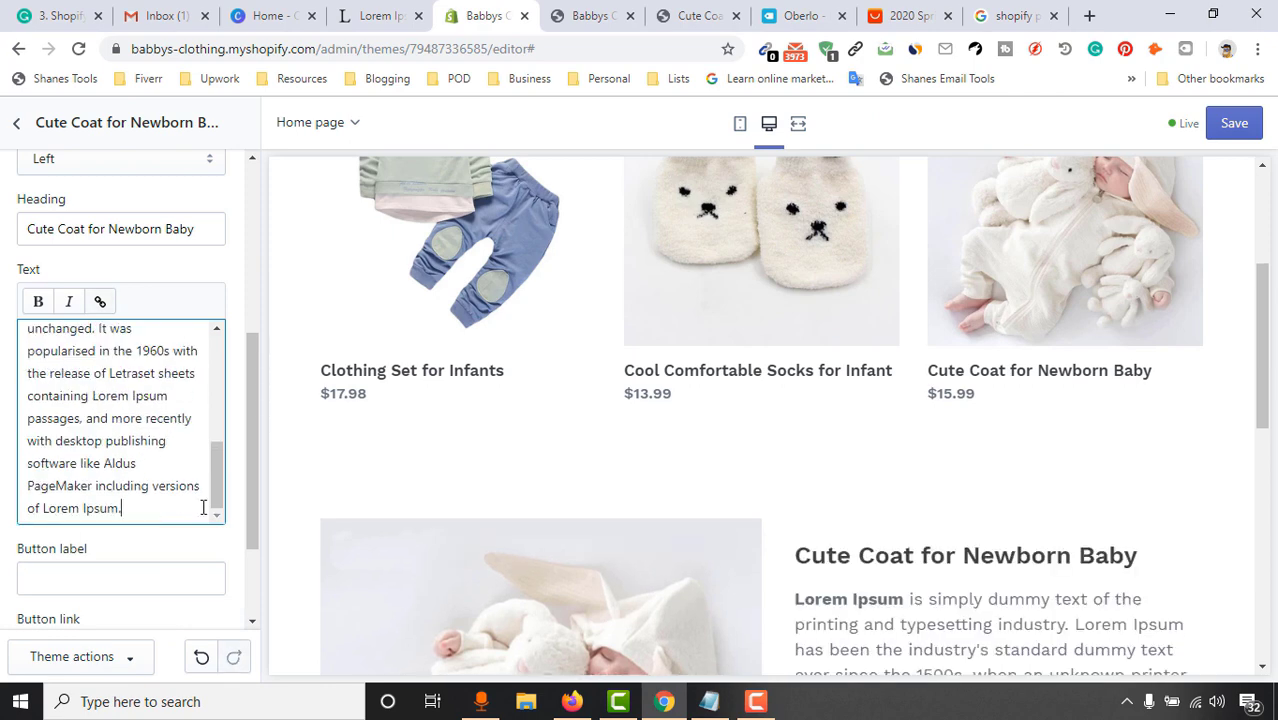
Trim the description by deleting every sentence after 'unchanged'
{"action": "scroll", "coordinate": [1024, 468], "scroll_direction": "down", "scroll_amount": 5}
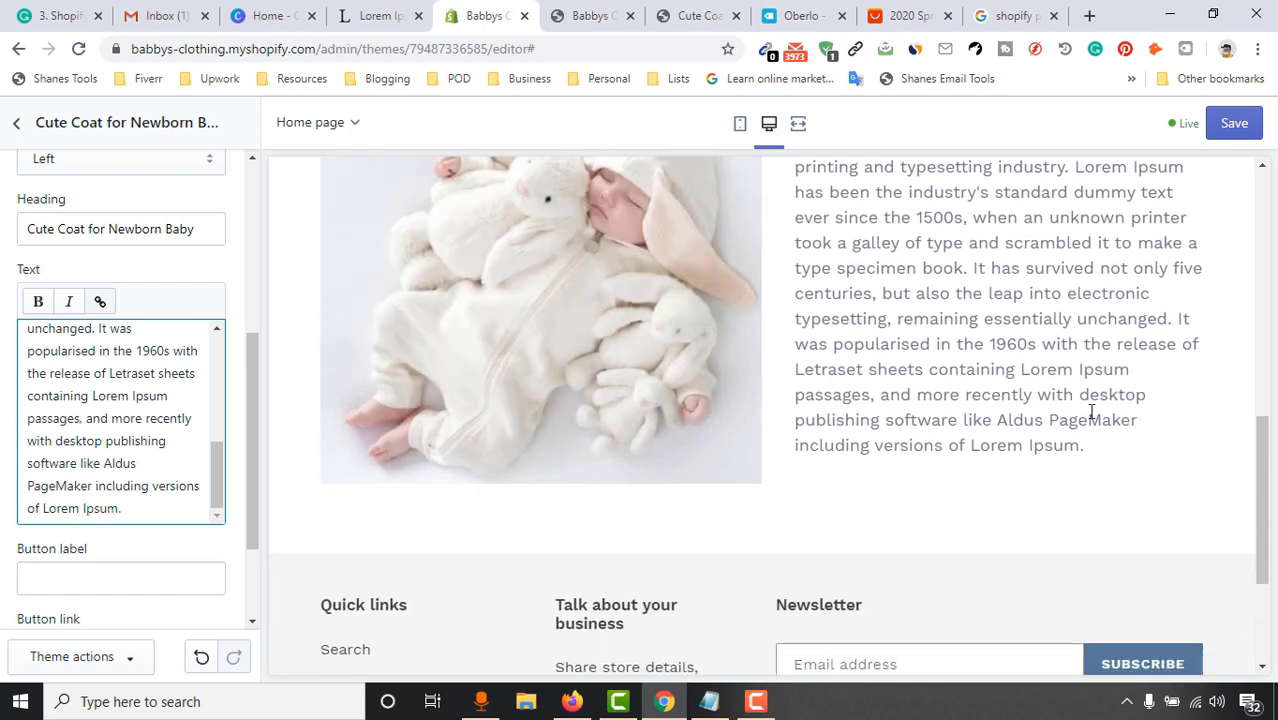
{"action": "scroll", "coordinate": [1093, 411], "scroll_direction": "up", "scroll_amount": 1}
{"action": "scroll", "coordinate": [927, 409], "scroll_direction": "up", "scroll_amount": 2}
{"action": "scroll", "coordinate": [1090, 440], "scroll_direction": "down", "scroll_amount": 2}
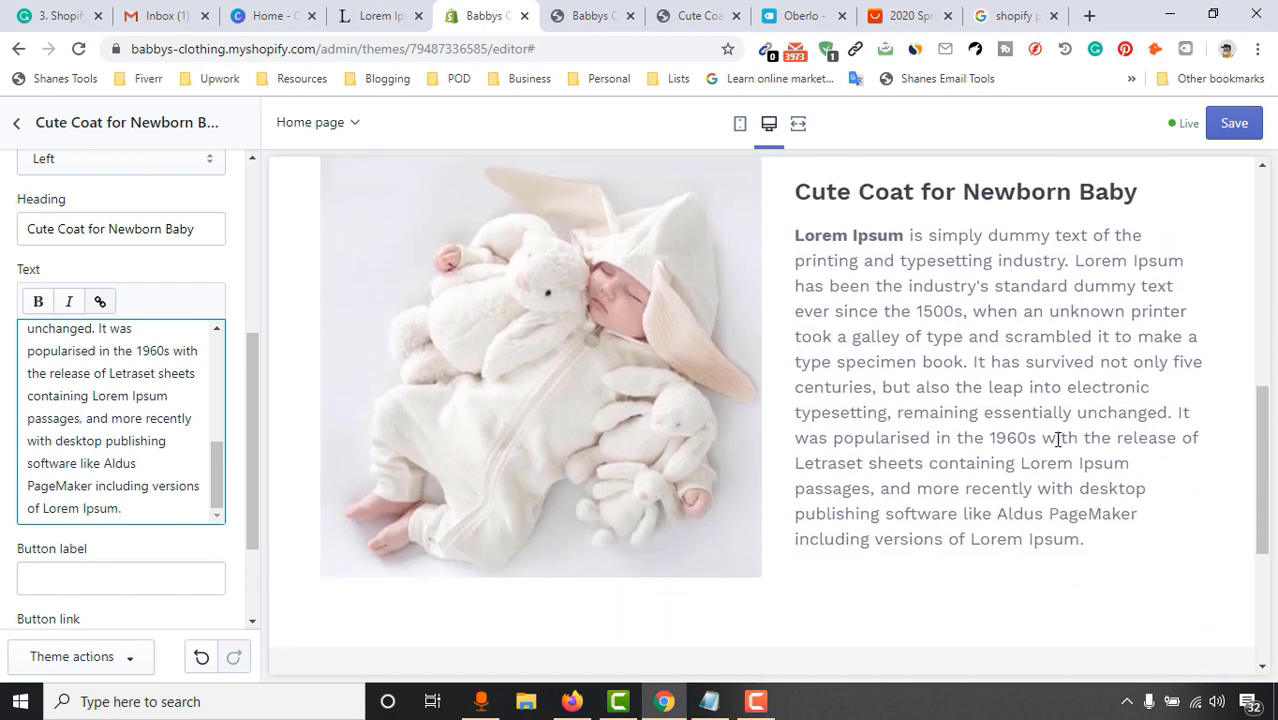
{"action": "left_click_drag", "start_coordinate": [151, 506], "coordinate": [3, 410]}
{"action": "scroll", "coordinate": [94, 437], "scroll_direction": "up", "scroll_amount": 1}
{"action": "scroll", "coordinate": [100, 445], "scroll_direction": "up", "scroll_amount": 1}
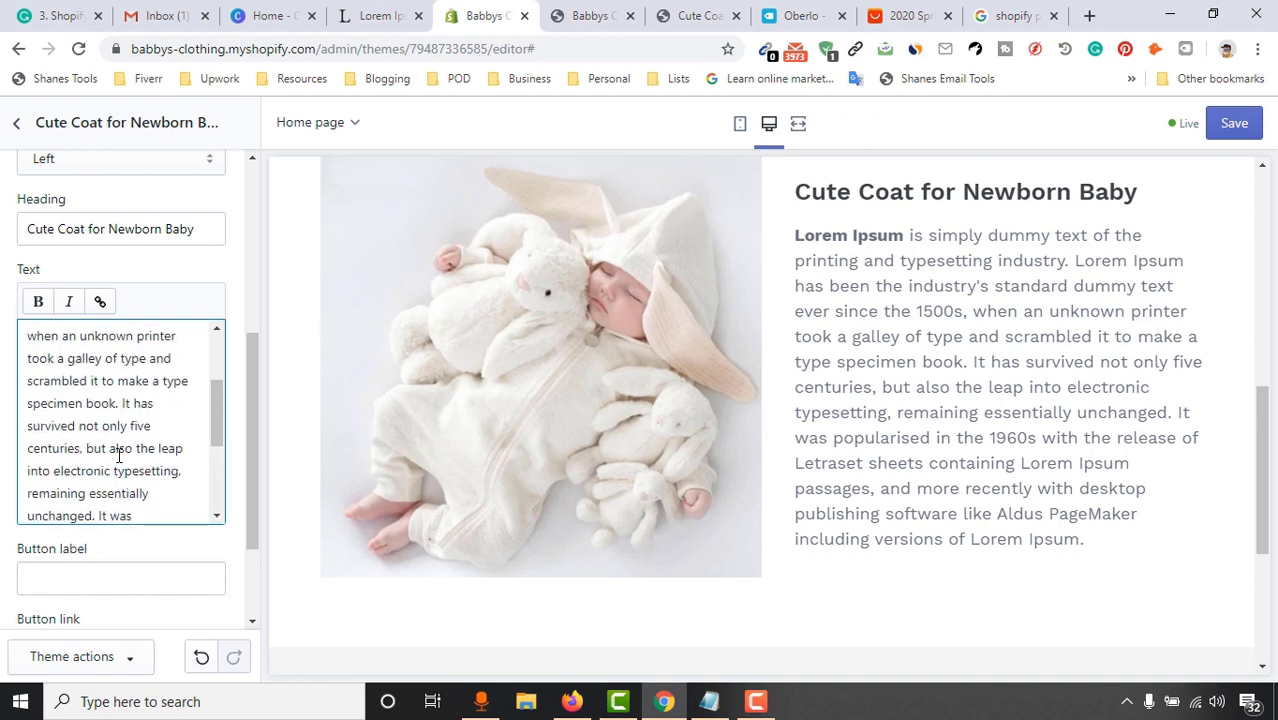
{"action": "scroll", "coordinate": [105, 460], "scroll_direction": "down", "scroll_amount": 1}
{"action": "left_click_drag", "start_coordinate": [97, 422], "coordinate": [190, 567]}
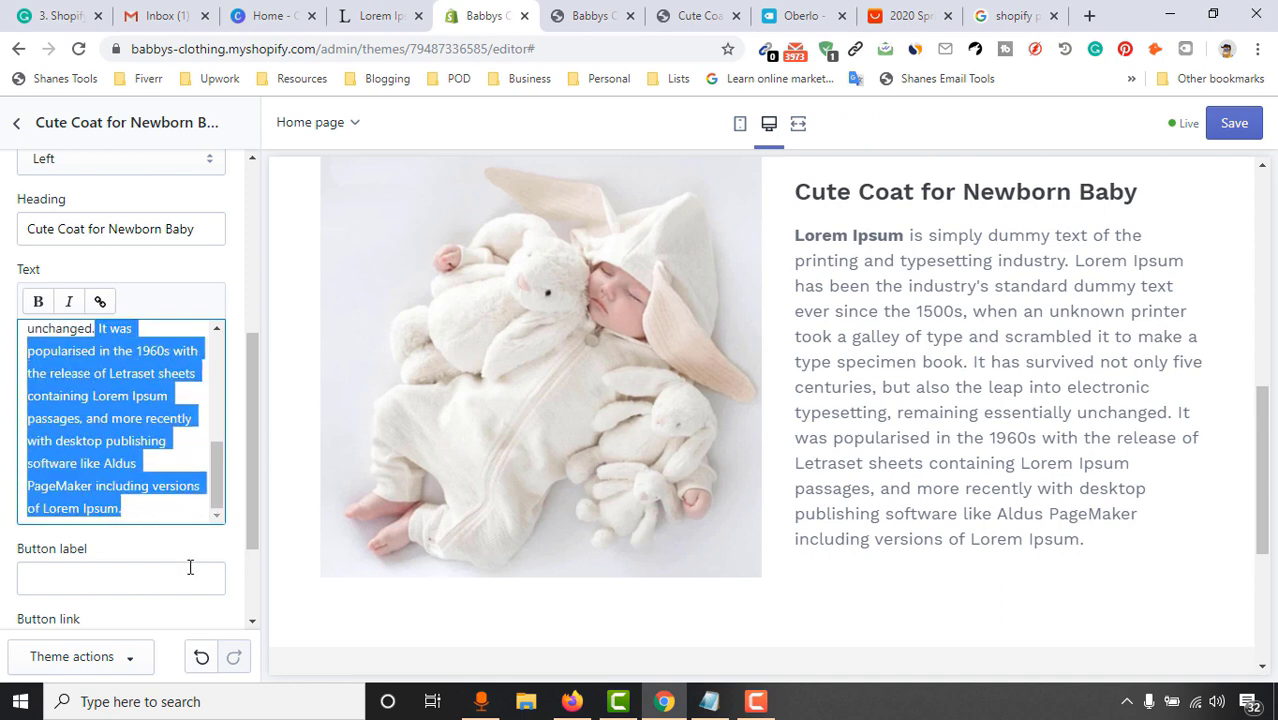
{"action": "key", "text": "BackSpace"}
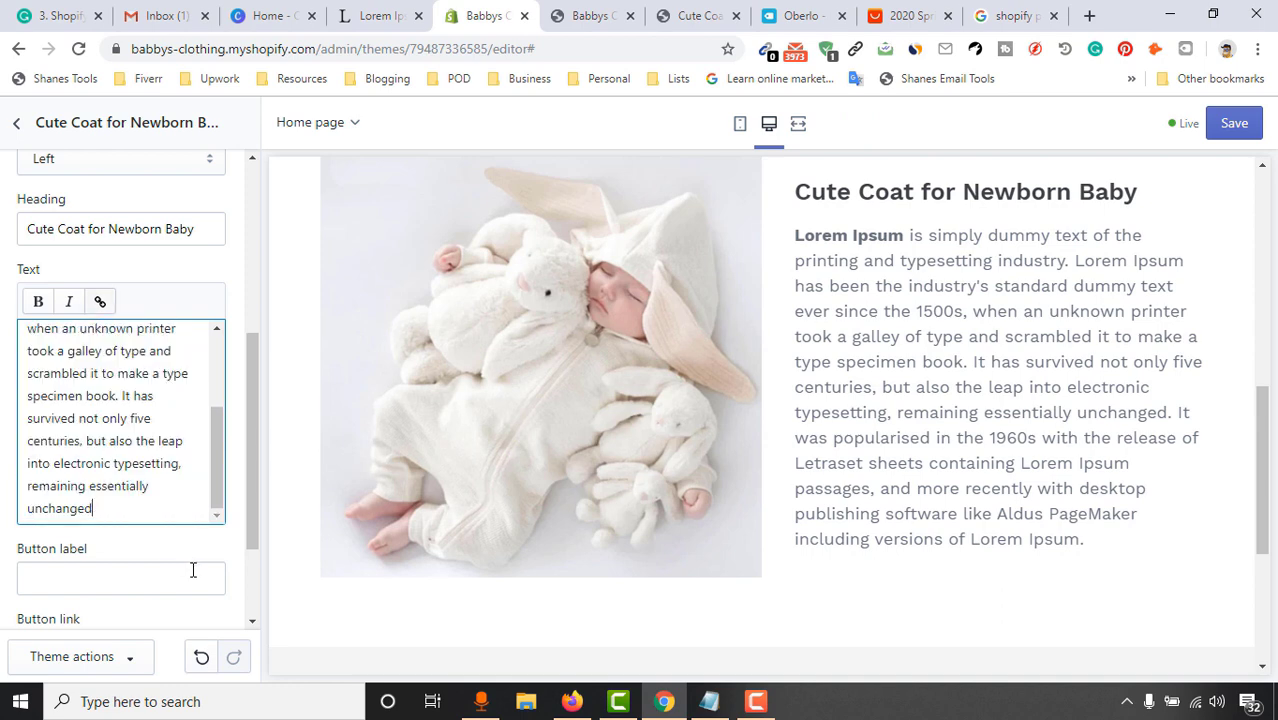
Add a new 'Click to learn more...' line after the paragraph
{"action": "type", "text": ". C"}
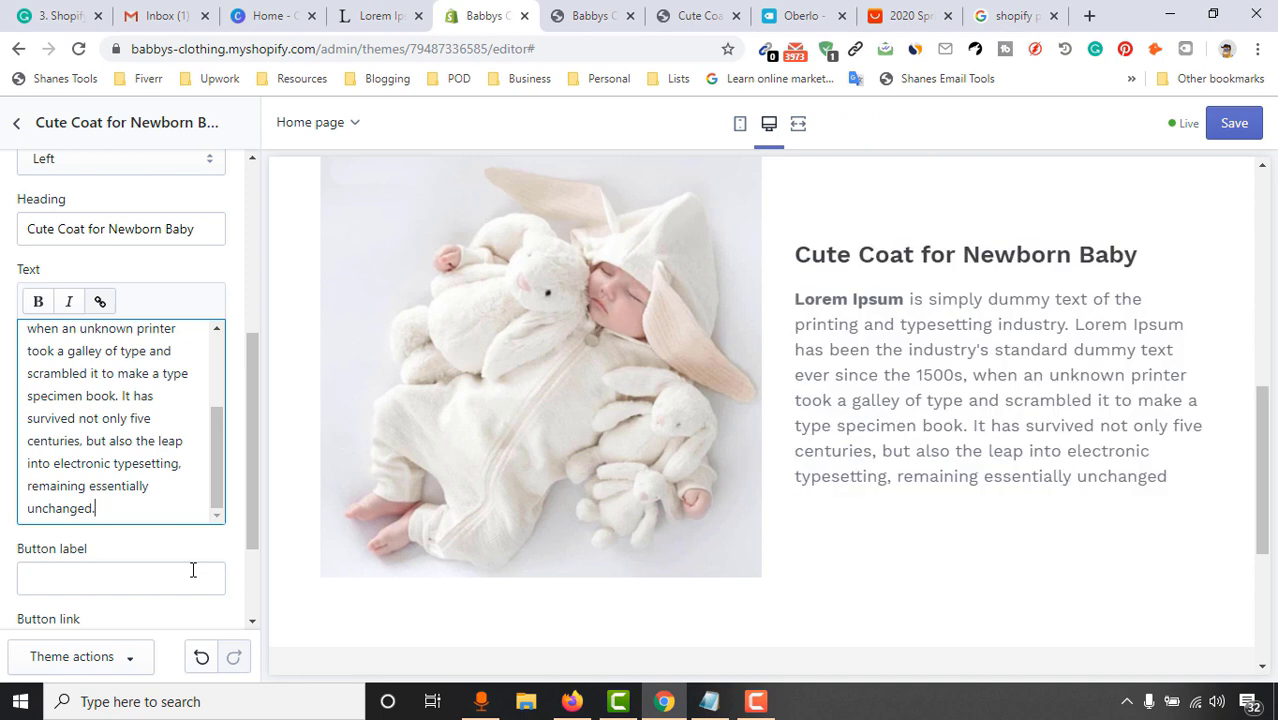
{"action": "key", "text": "Return"}
{"action": "key", "text": "Return"}
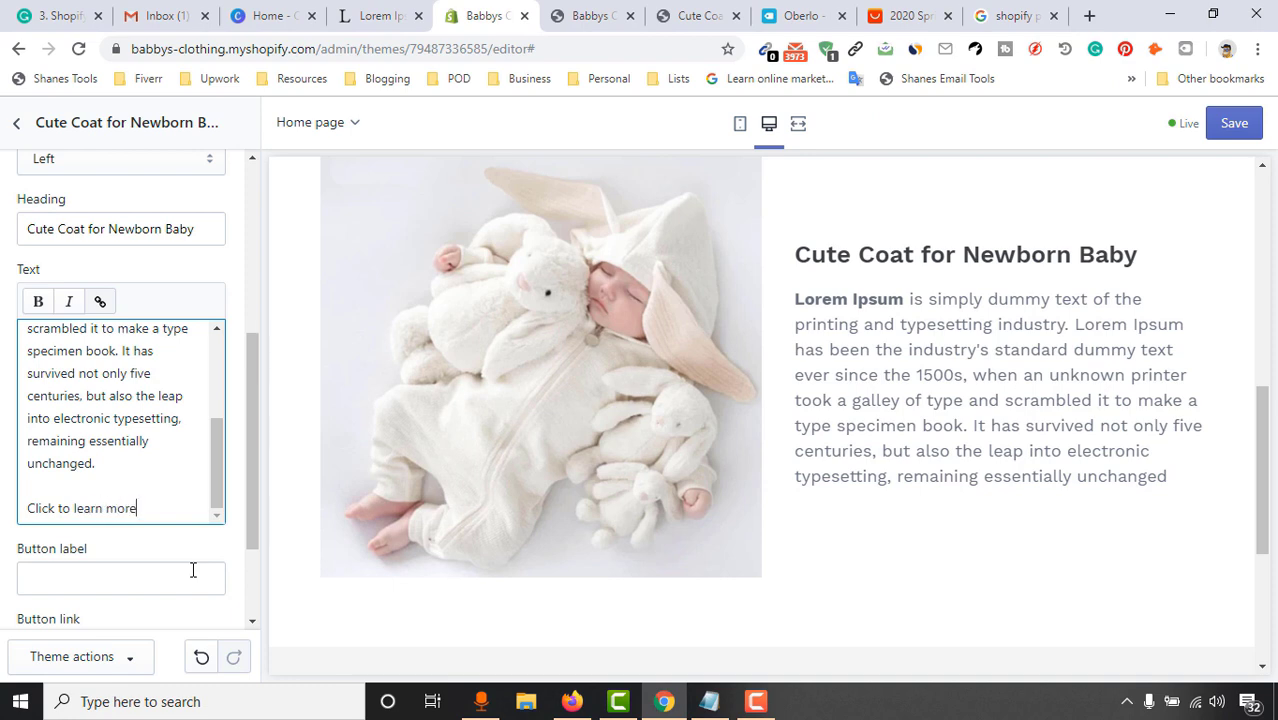
{"action": "type", "text": "..."}
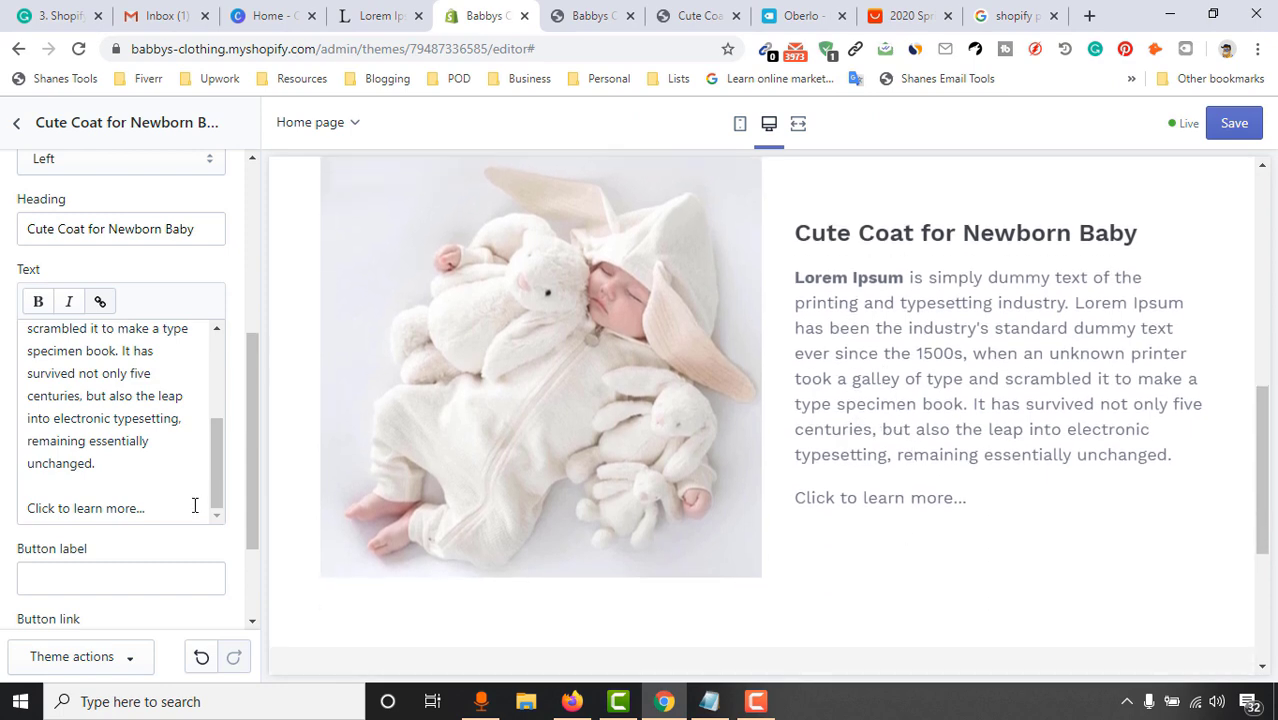
{"action": "scroll", "coordinate": [120, 495], "scroll_direction": "down", "scroll_amount": 2}
Label the button SHOP NOW and link it to the Cute Coat product
{"action": "left_click", "coordinate": [68, 430]}
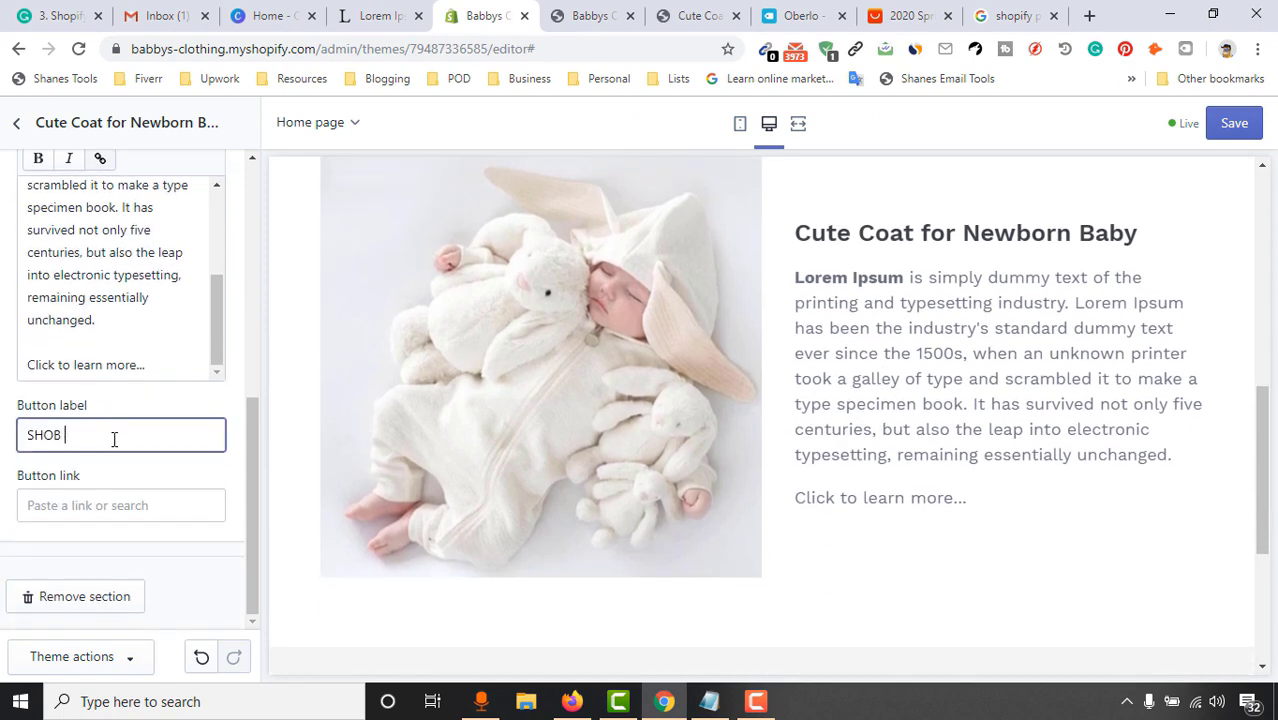
{"action": "left_click", "coordinate": [116, 503]}
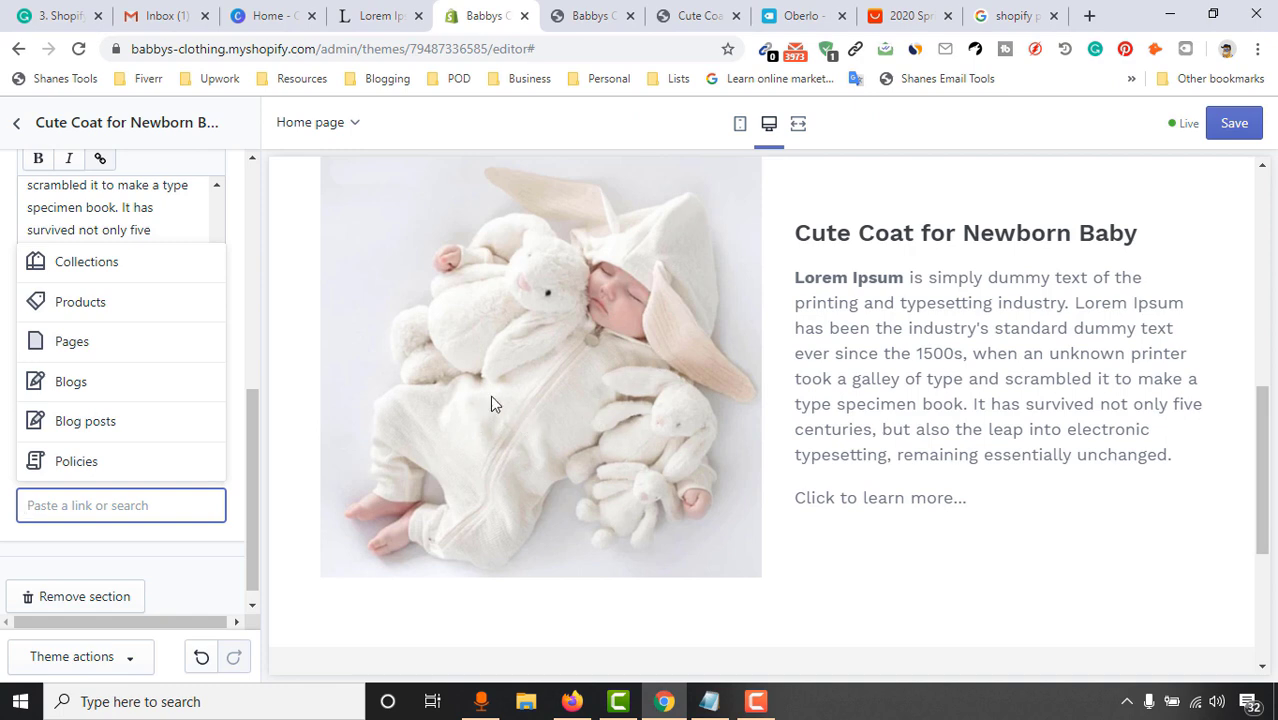
{"action": "left_click", "coordinate": [104, 312]}
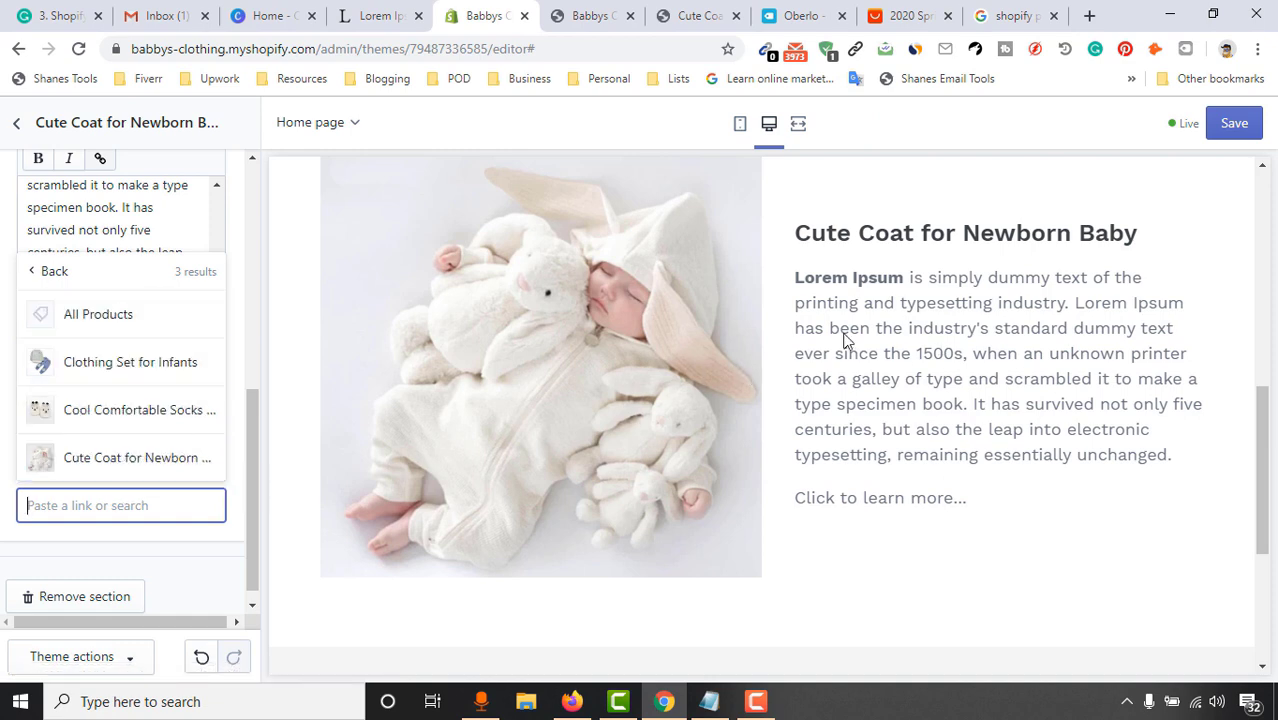
{"action": "left_click", "coordinate": [123, 462]}
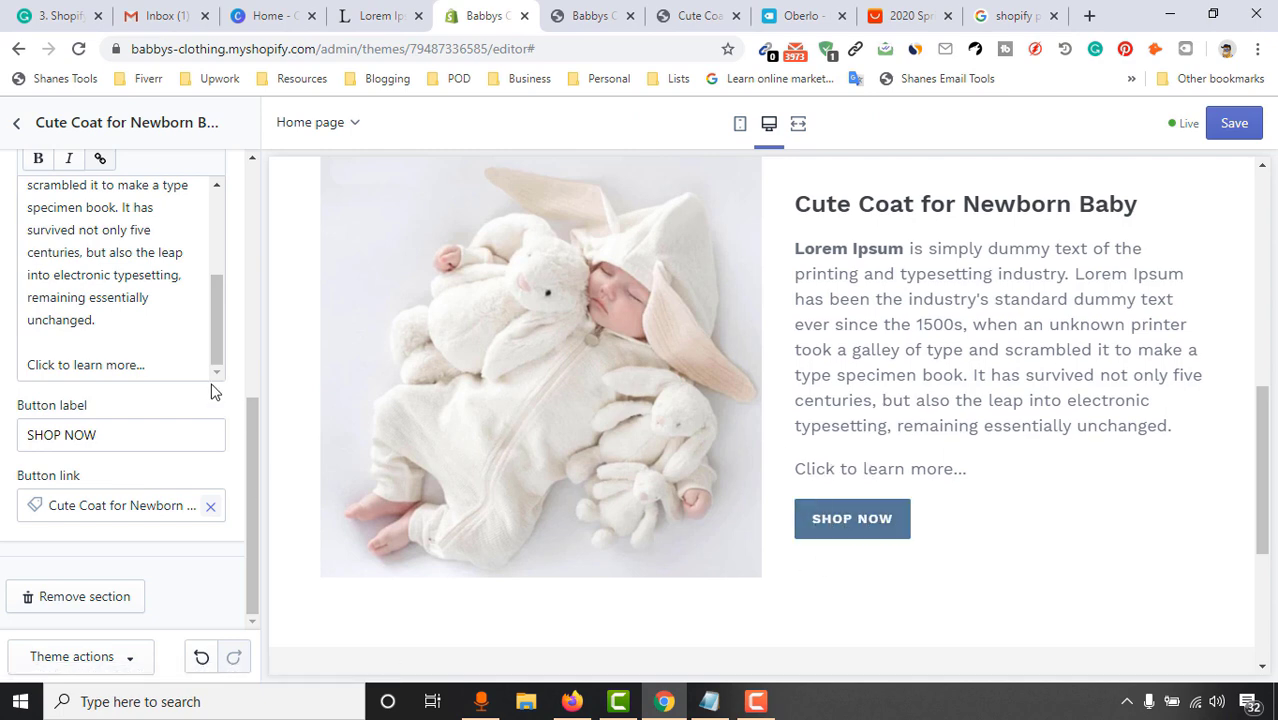
Delete the 'Click to learn more...' line, leaving blank lines after the description
{"action": "left_click", "coordinate": [160, 364]}
{"action": "left_click_drag", "start_coordinate": [160, 364], "coordinate": [15, 361]}
{"action": "key", "text": "BackSpace"}
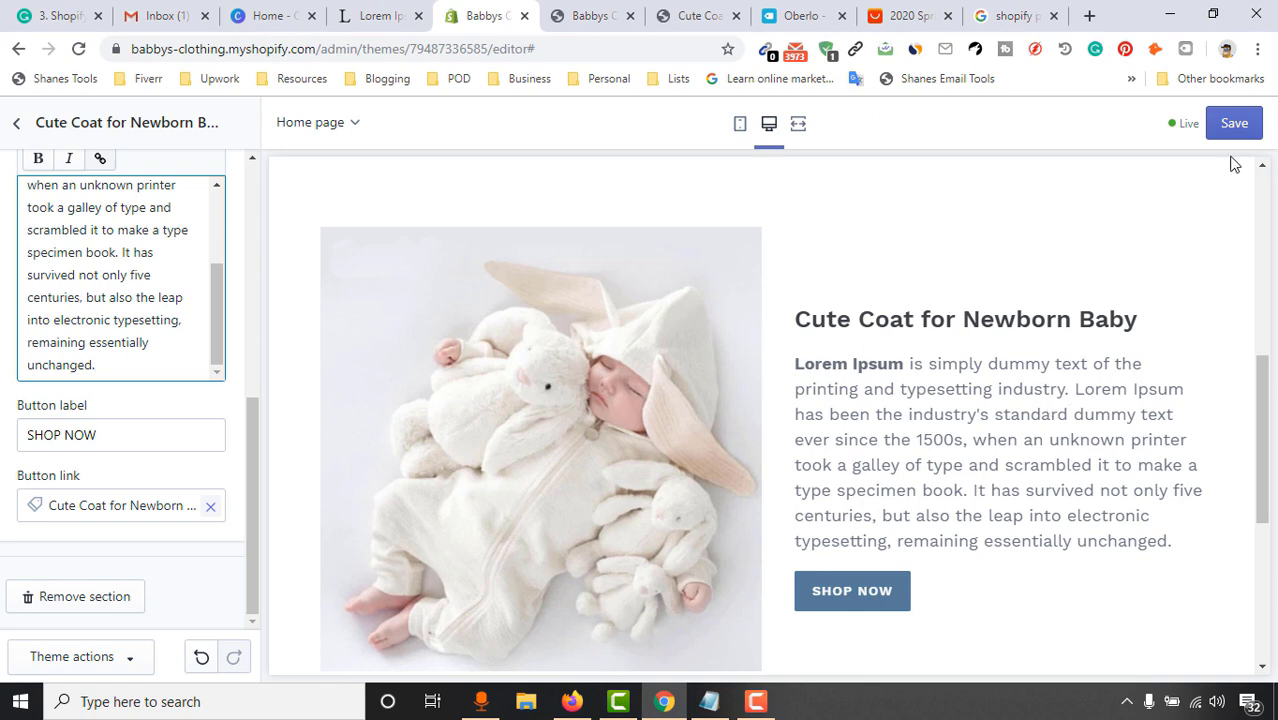
{"action": "key", "text": "Return"}
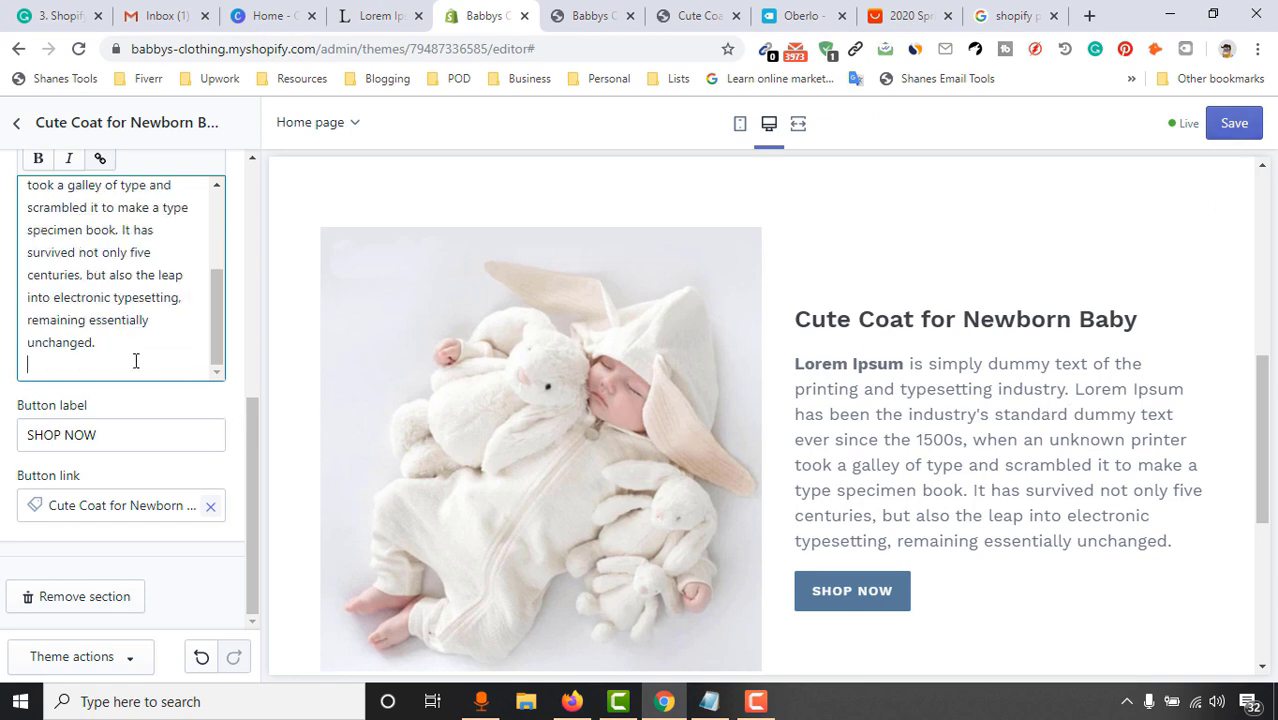
{"action": "key", "text": "Return"}
{"action": "key", "text": "Return"}
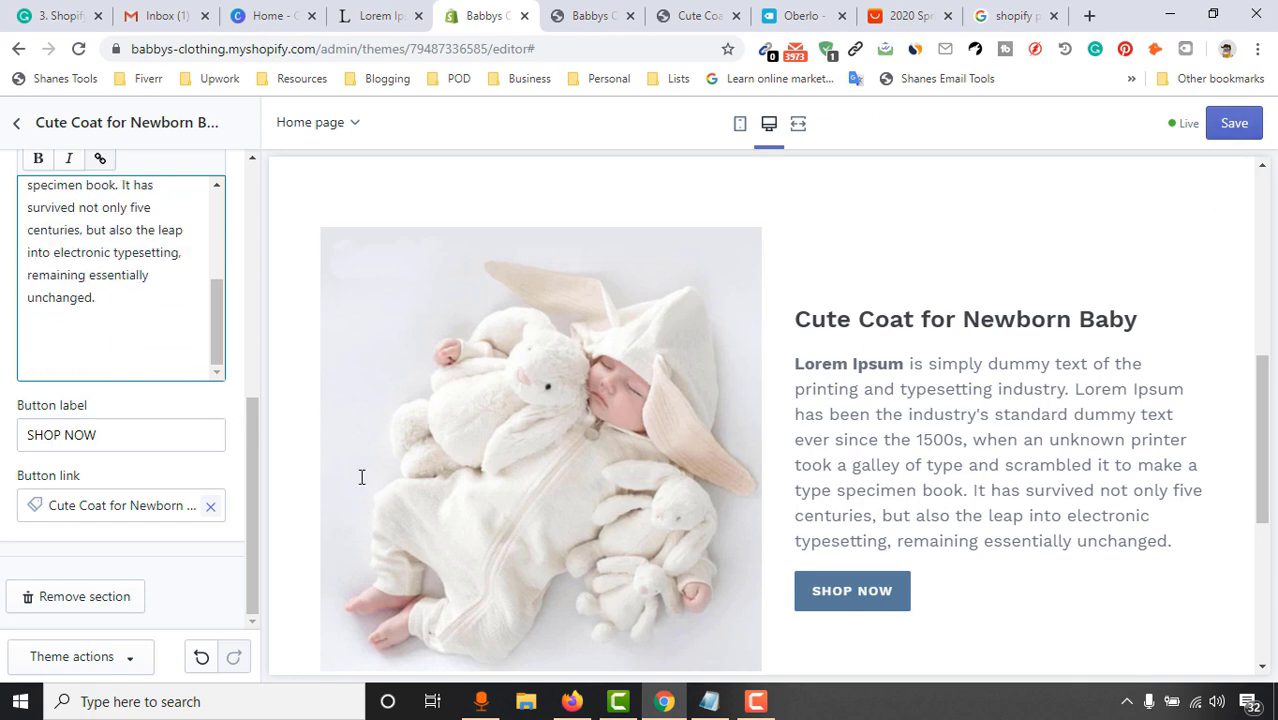
{"action": "left_click", "coordinate": [961, 437]}
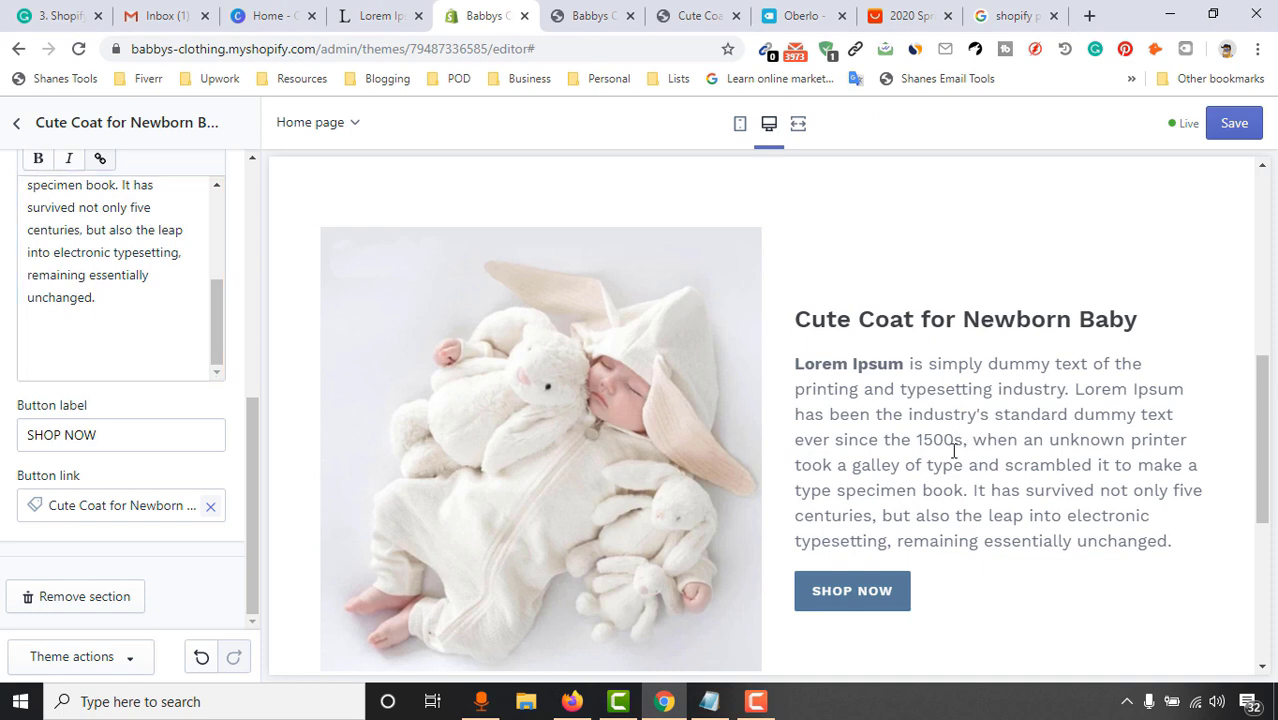
Add one more blank line after the description paragraph
{"action": "scroll", "coordinate": [955, 450], "scroll_direction": "down", "scroll_amount": 2}
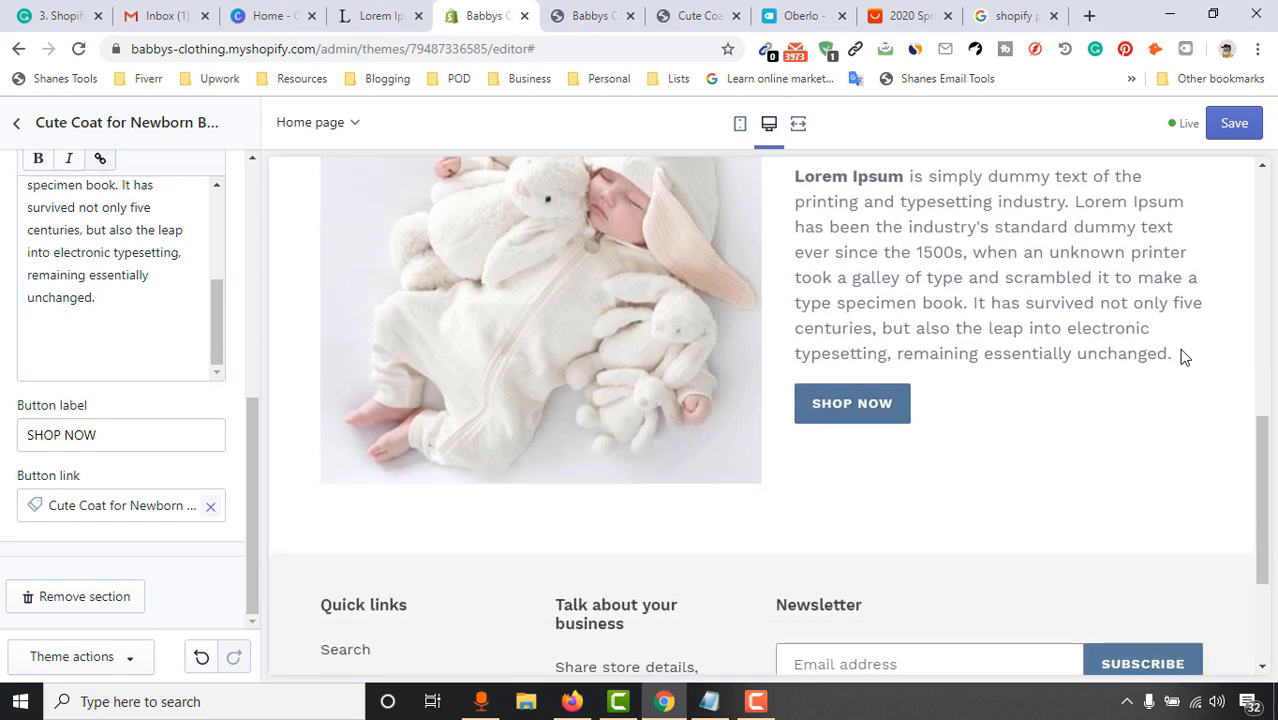
{"action": "scroll", "coordinate": [860, 440], "scroll_direction": "up", "scroll_amount": 1}
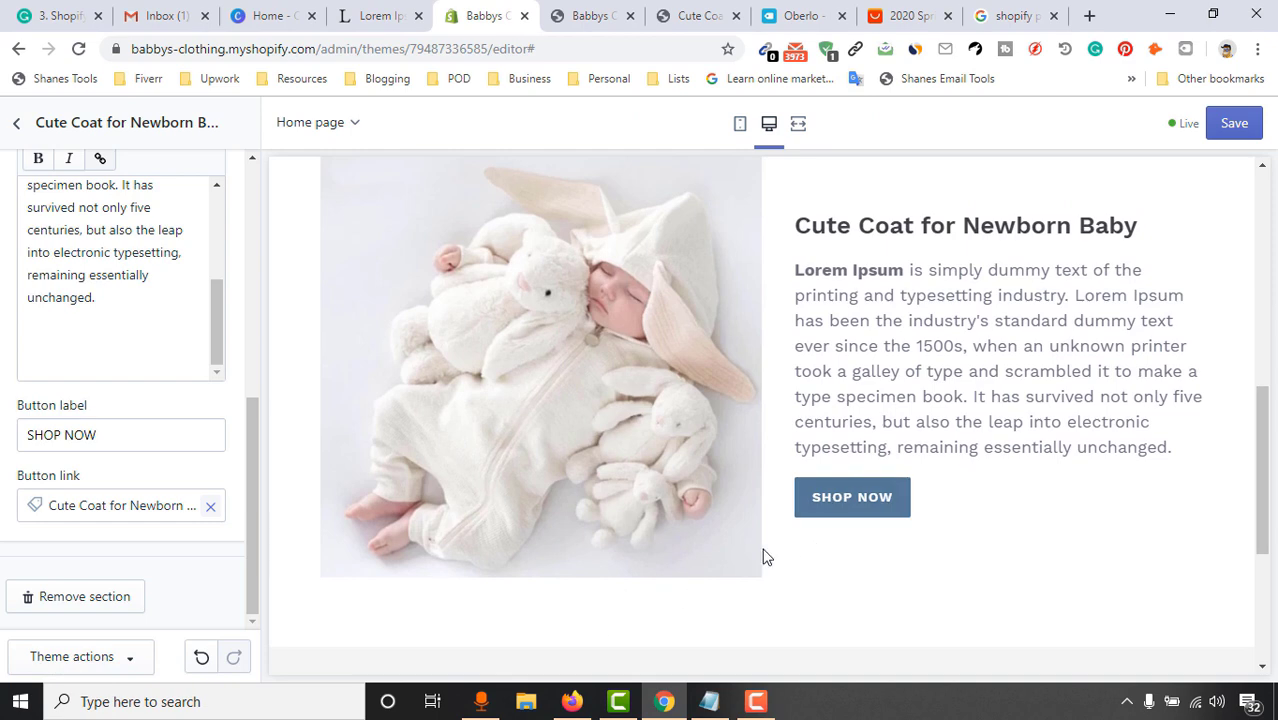
{"action": "scroll", "coordinate": [766, 556], "scroll_direction": "down", "scroll_amount": 1}
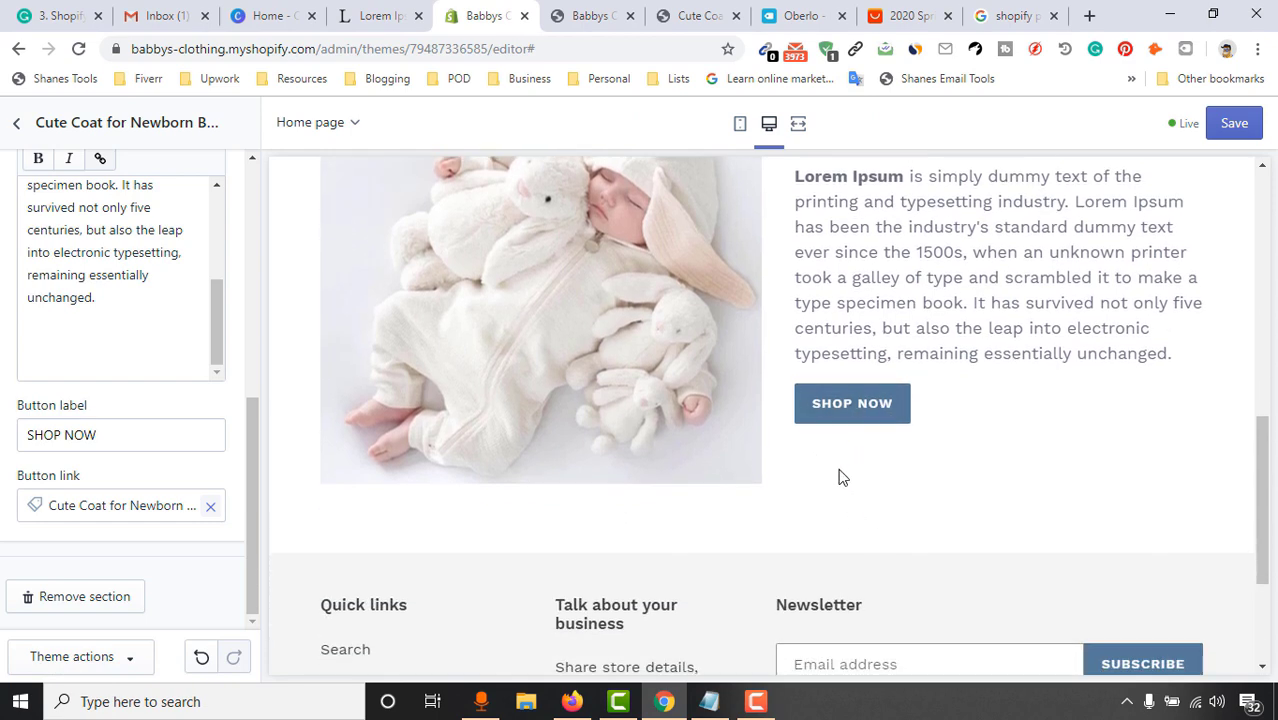
{"action": "scroll", "coordinate": [86, 436], "scroll_direction": "up", "scroll_amount": 1}
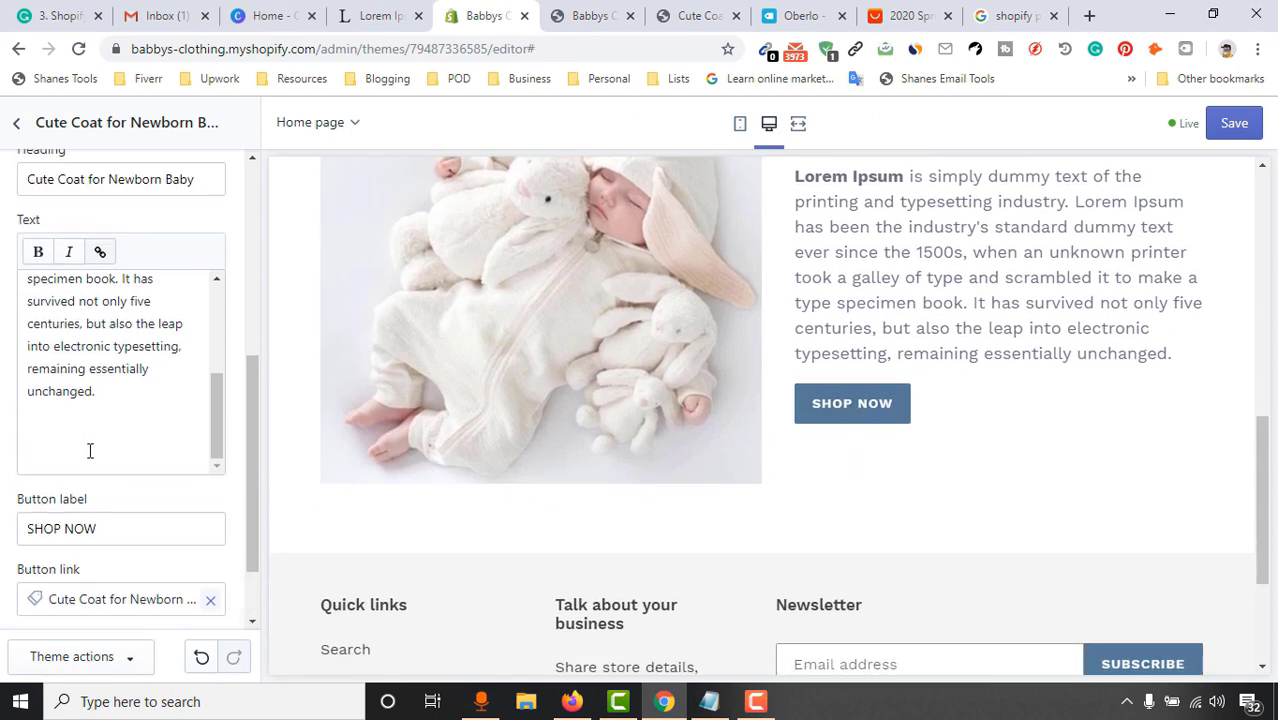
{"action": "left_click", "coordinate": [90, 451]}
{"action": "key", "text": "Return"}
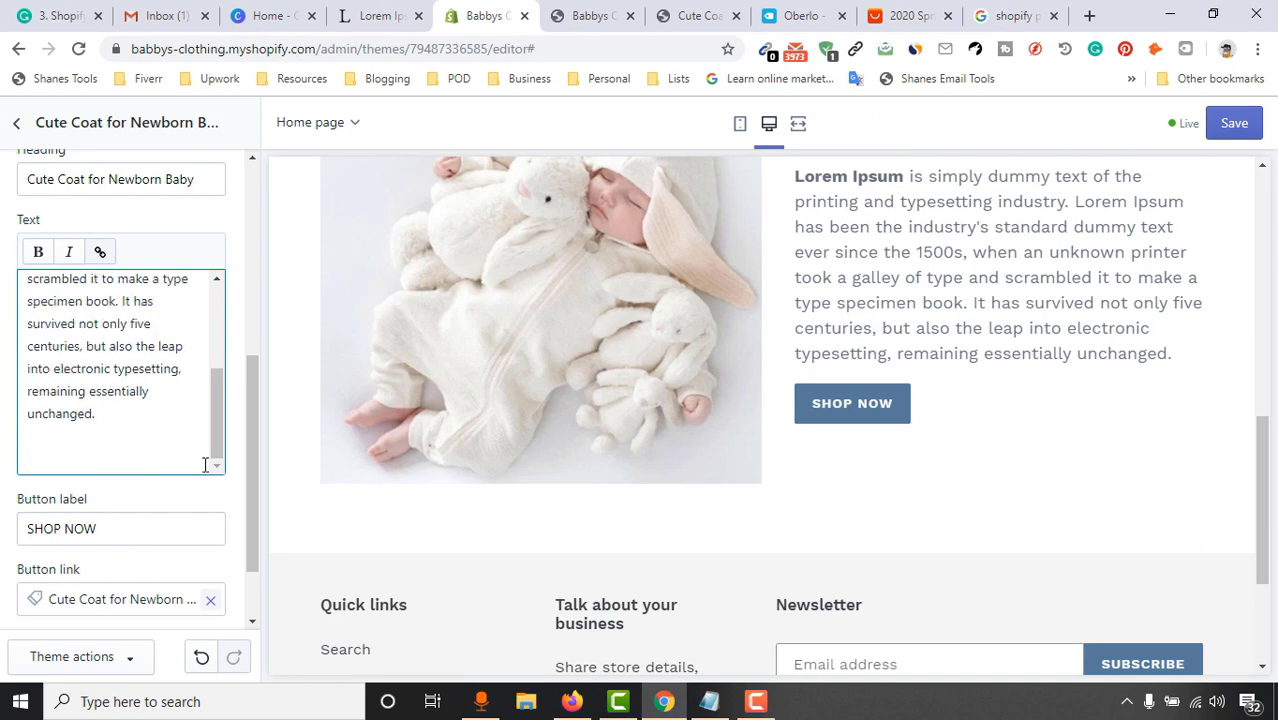
{"action": "scroll", "coordinate": [210, 450], "scroll_direction": "down", "scroll_amount": 1}
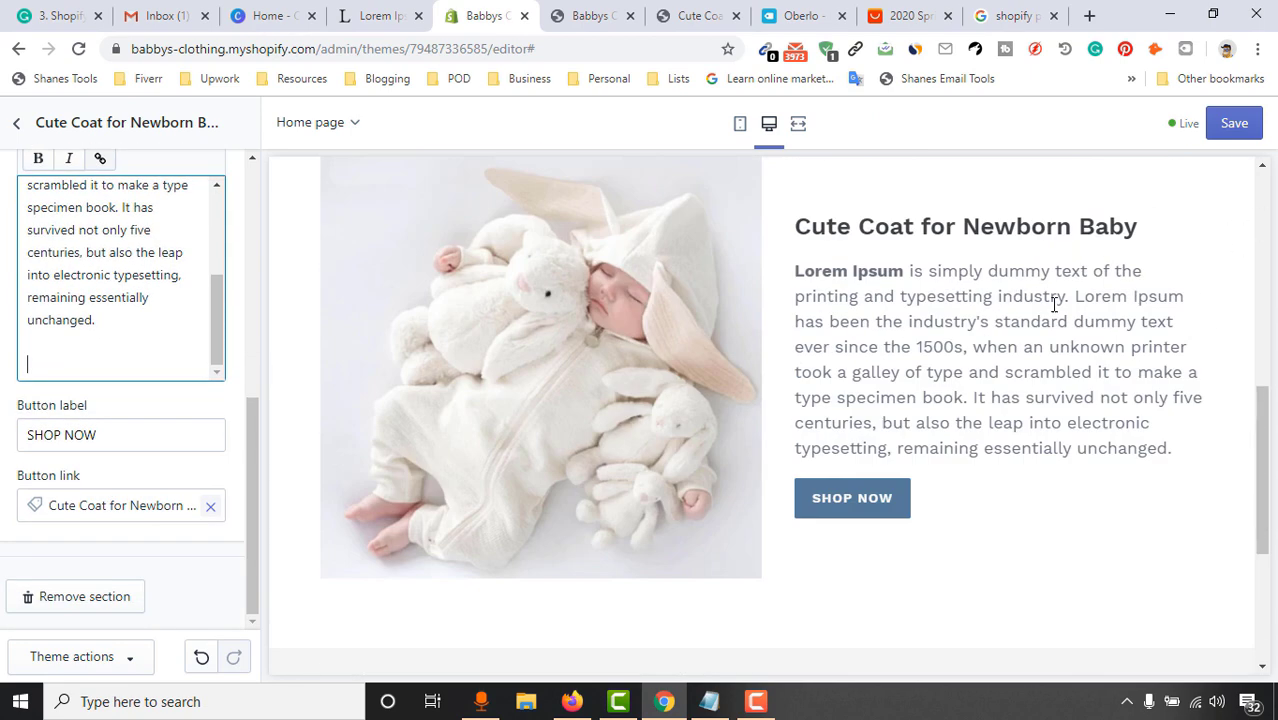
{"action": "scroll", "coordinate": [742, 376], "scroll_direction": "down", "scroll_amount": 1}
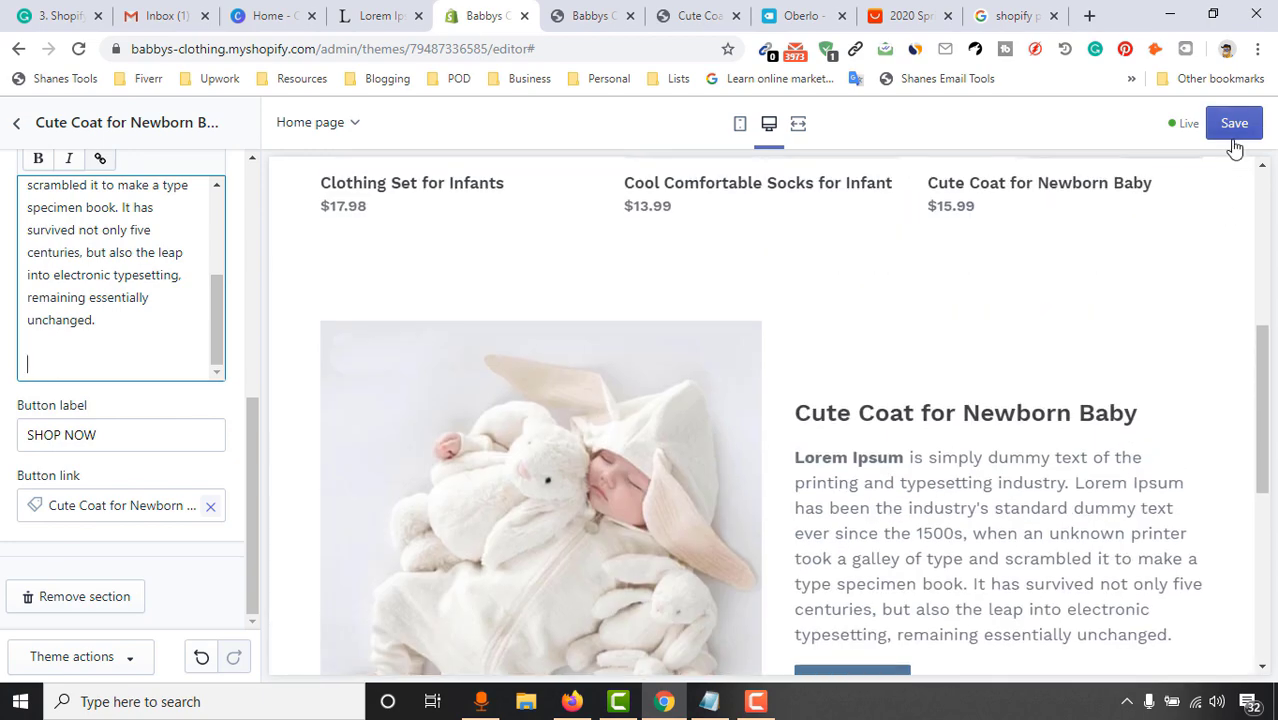
Save the homepage, review the Cute Coat section in the preview, and return to Sections
{"action": "left_click", "coordinate": [1234, 126]}
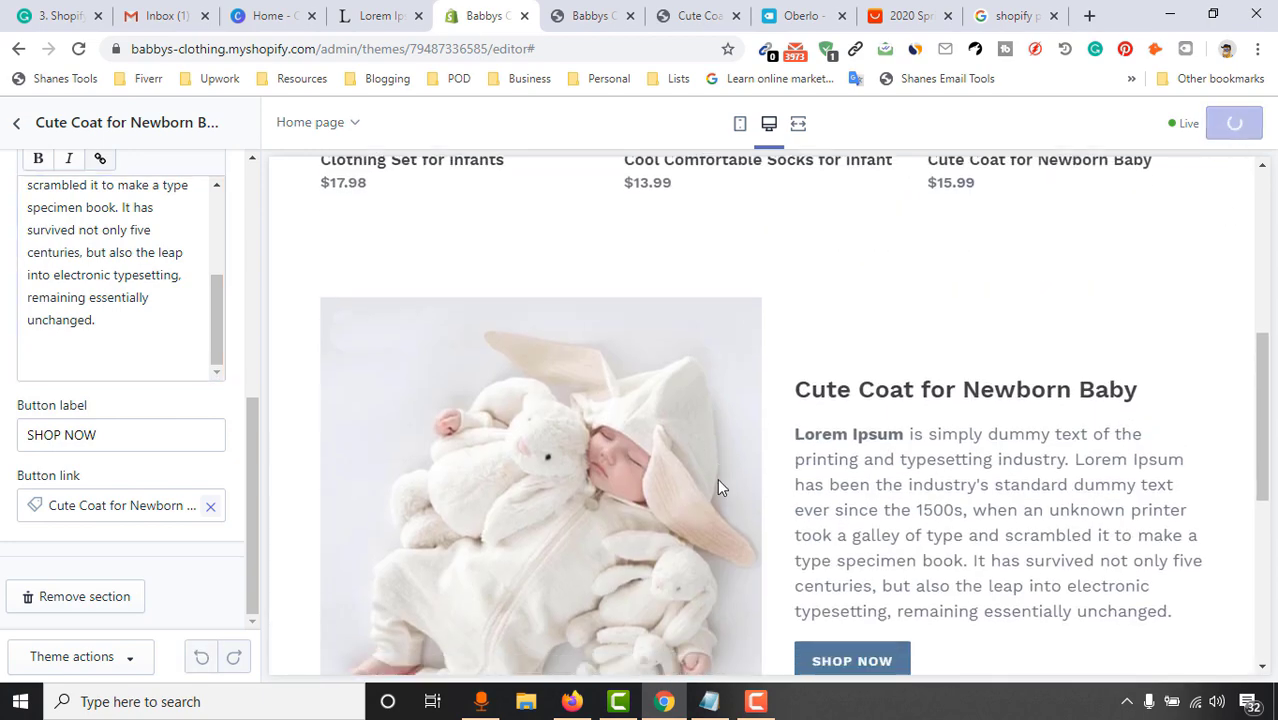
{"action": "scroll", "coordinate": [755, 377], "scroll_direction": "up", "scroll_amount": 5}
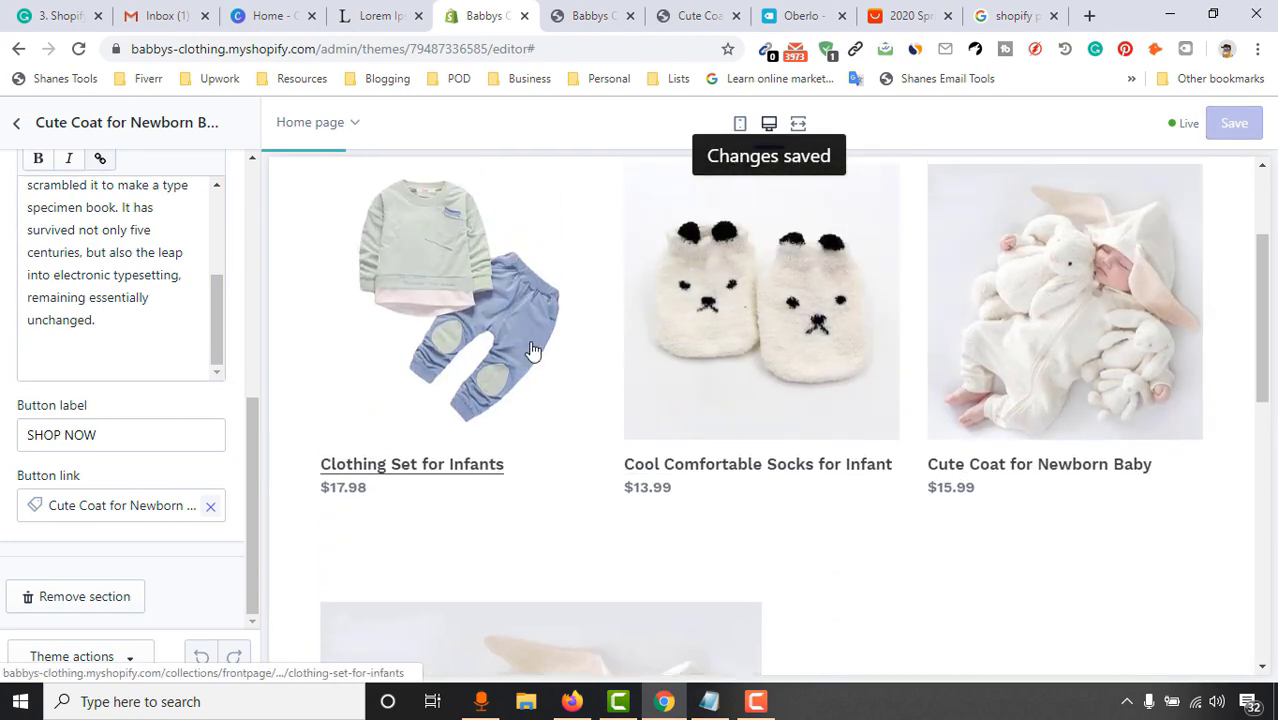
{"action": "scroll", "coordinate": [933, 351], "scroll_direction": "down", "scroll_amount": 8}
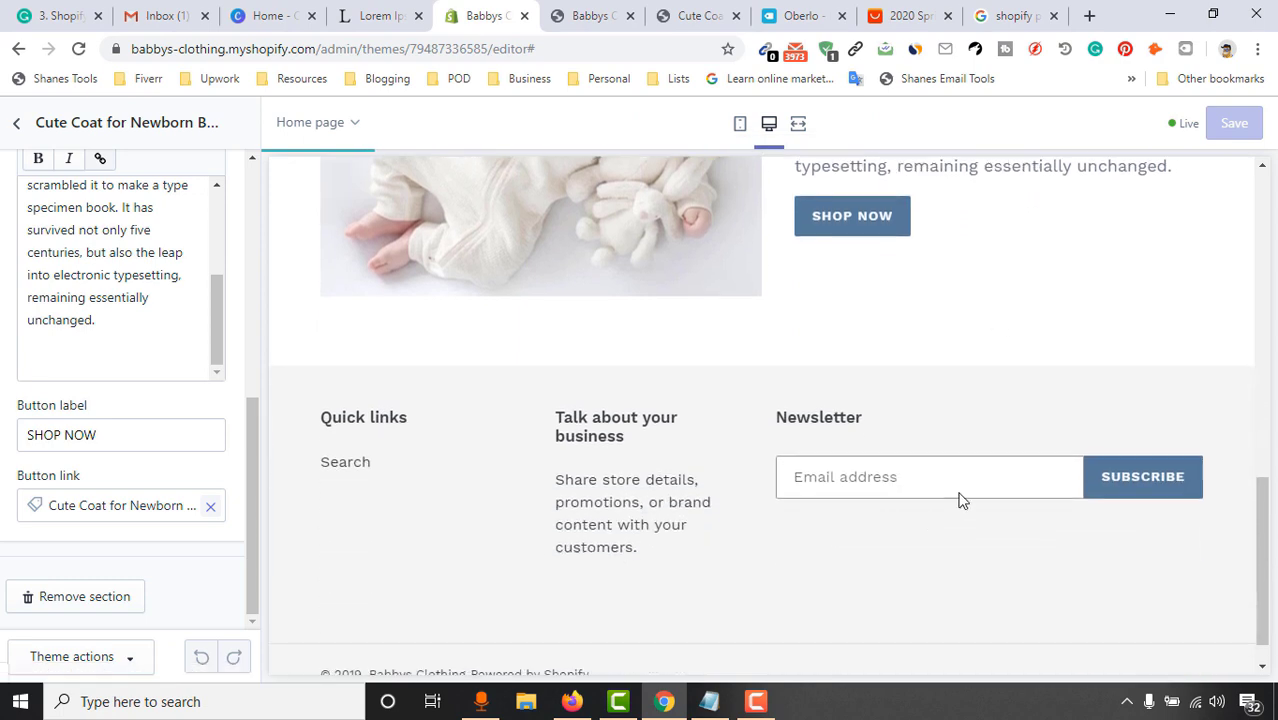
{"action": "scroll", "coordinate": [497, 361], "scroll_direction": "up", "scroll_amount": 2}
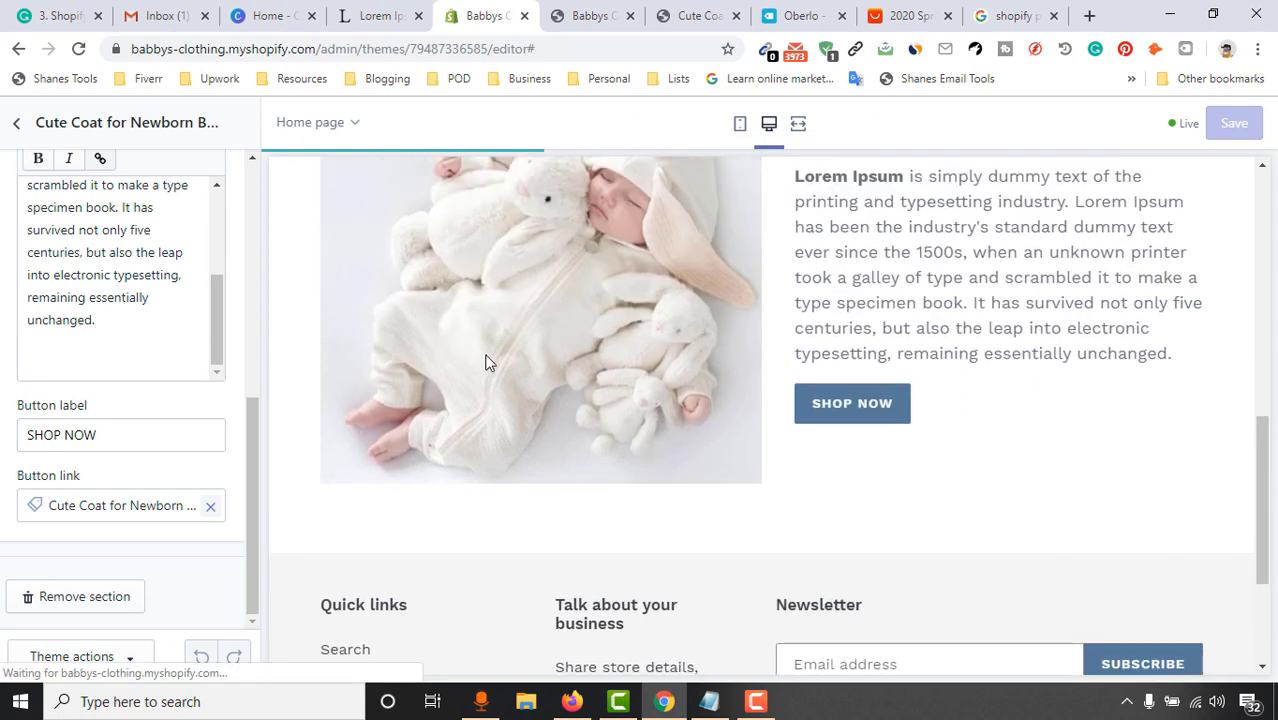
{"action": "scroll", "coordinate": [491, 359], "scroll_direction": "up", "scroll_amount": 2}
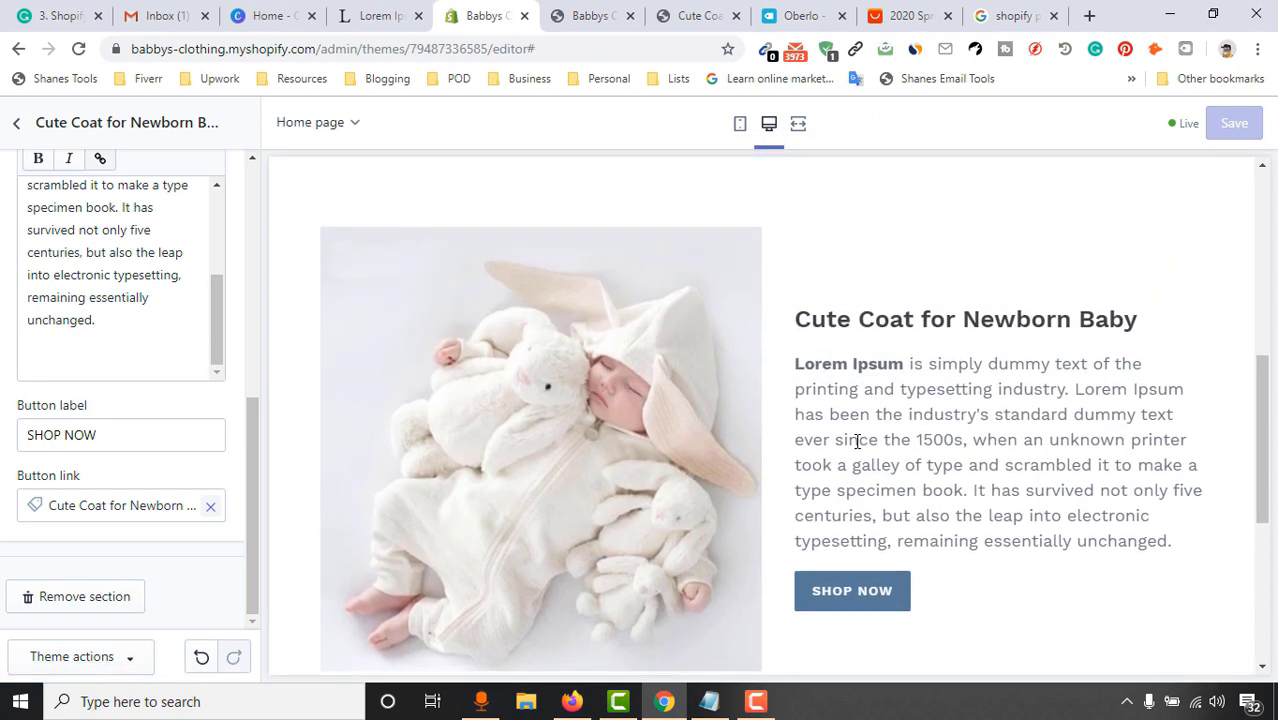
{"action": "scroll", "coordinate": [575, 420], "scroll_direction": "down", "scroll_amount": 3}
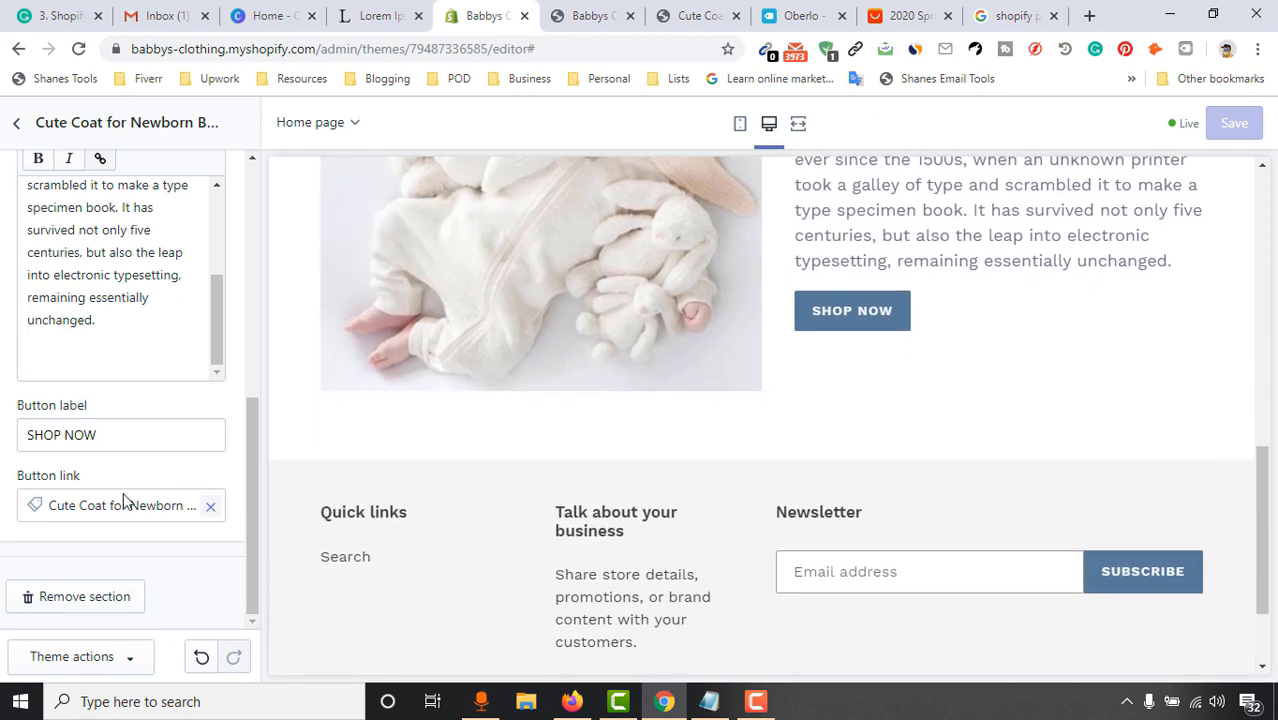
{"action": "scroll", "coordinate": [120, 400], "scroll_direction": "up", "scroll_amount": 4}
{"action": "scroll", "coordinate": [68, 415], "scroll_direction": "up", "scroll_amount": 2}
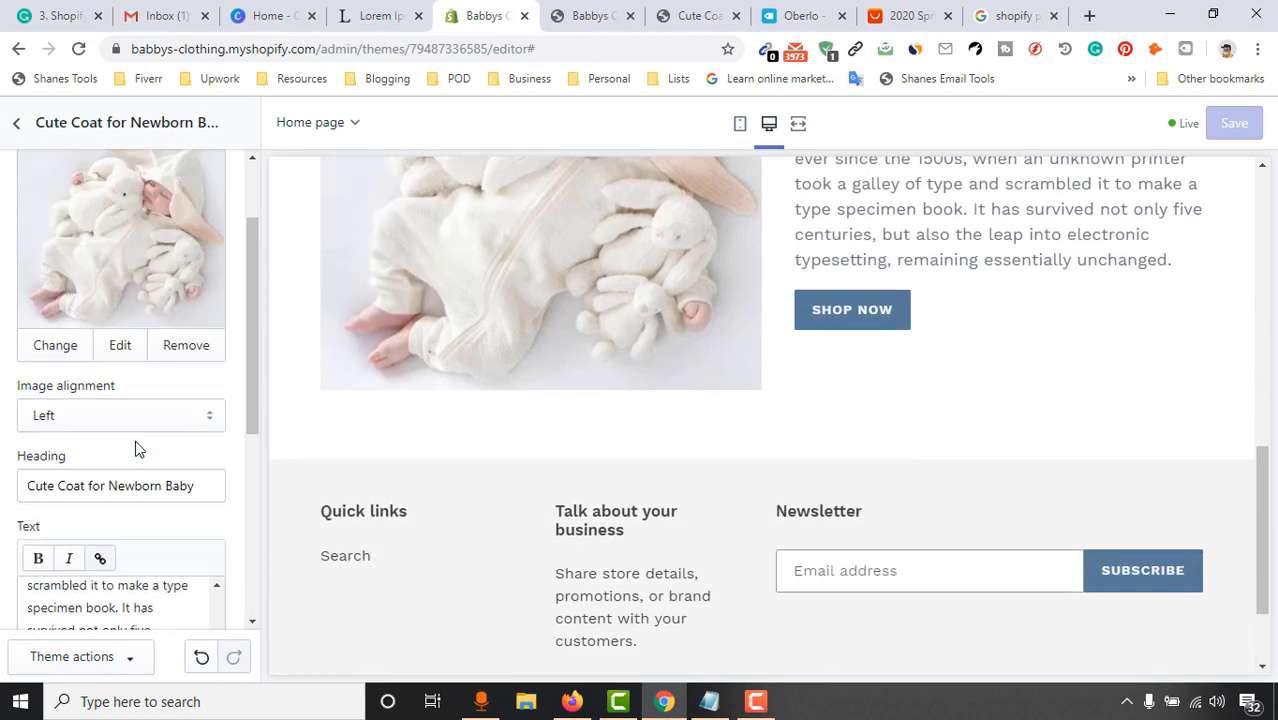
{"action": "left_click", "coordinate": [17, 125]}
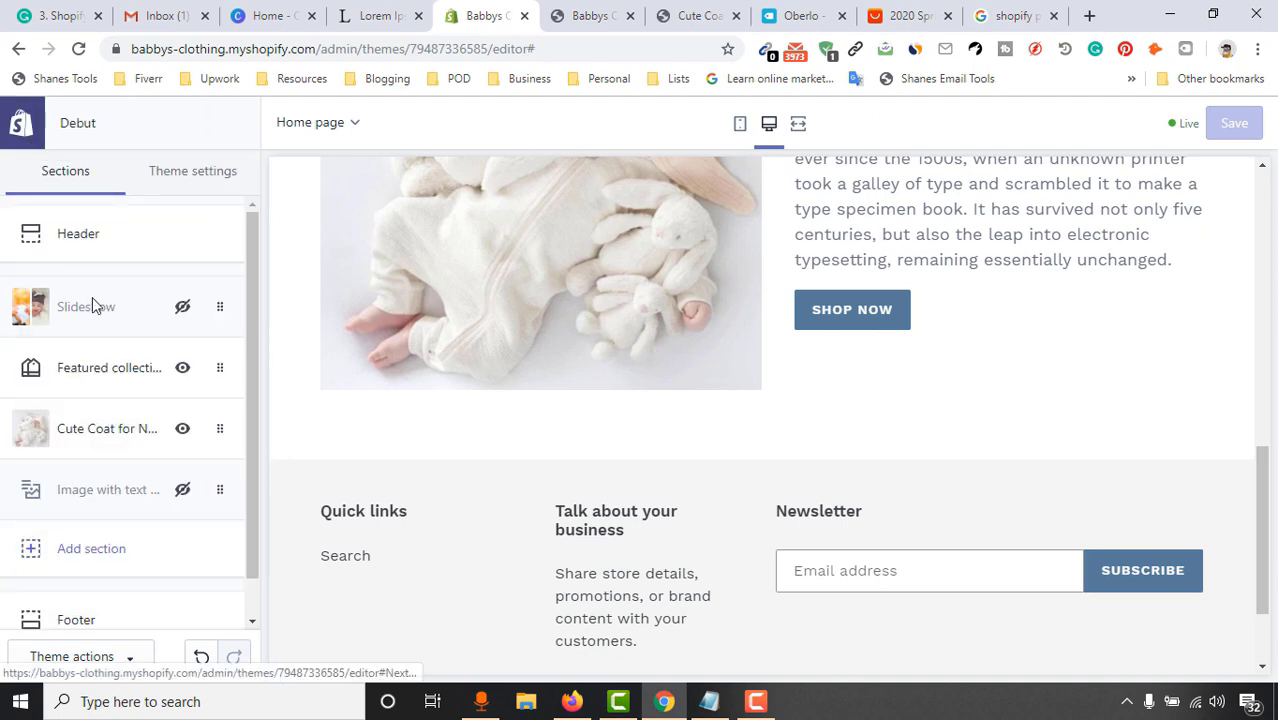
Add a second Image with text section below the Cute Coat for Newborn Baby section
{"action": "left_click", "coordinate": [95, 564]}
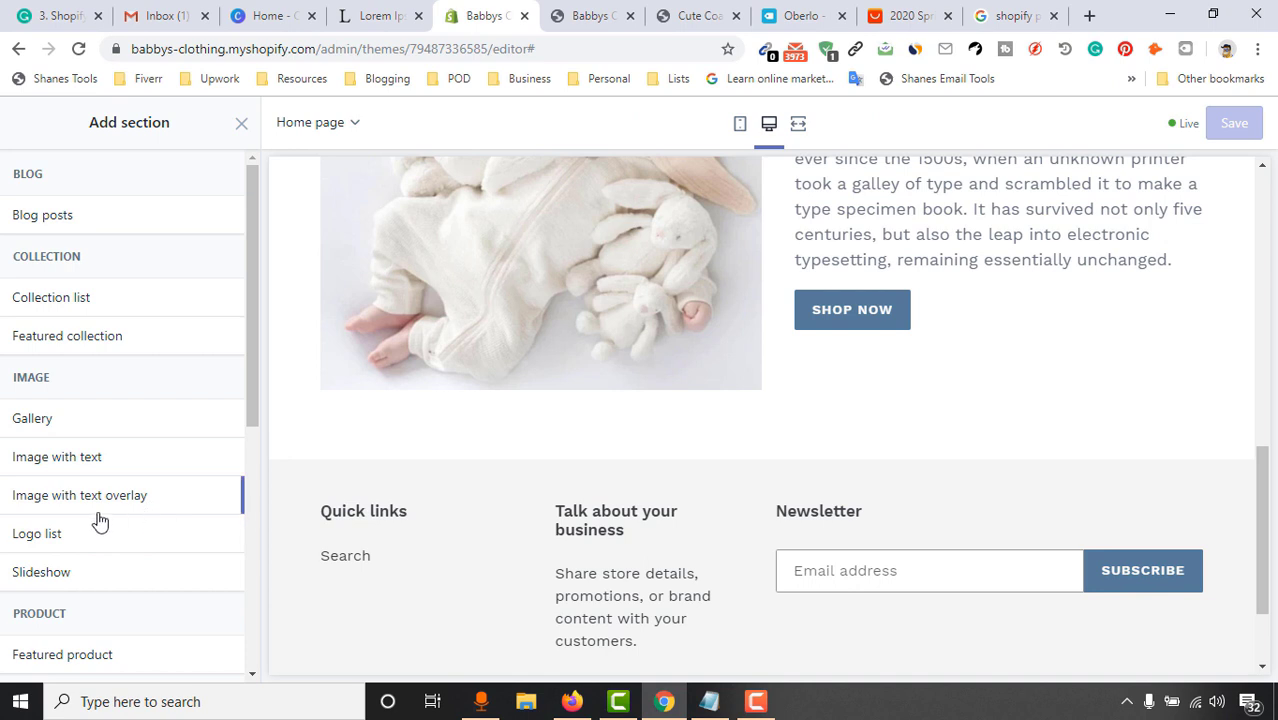
{"action": "left_click", "coordinate": [60, 470]}
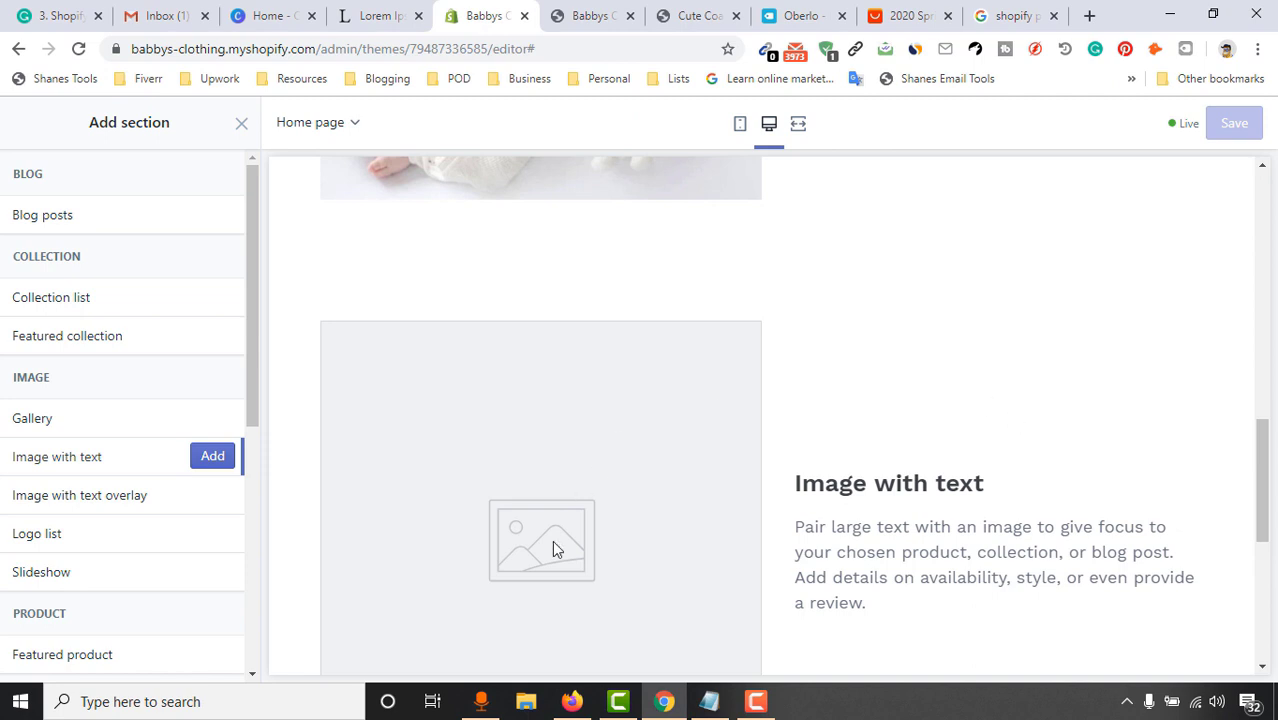
{"action": "left_click", "coordinate": [214, 457]}
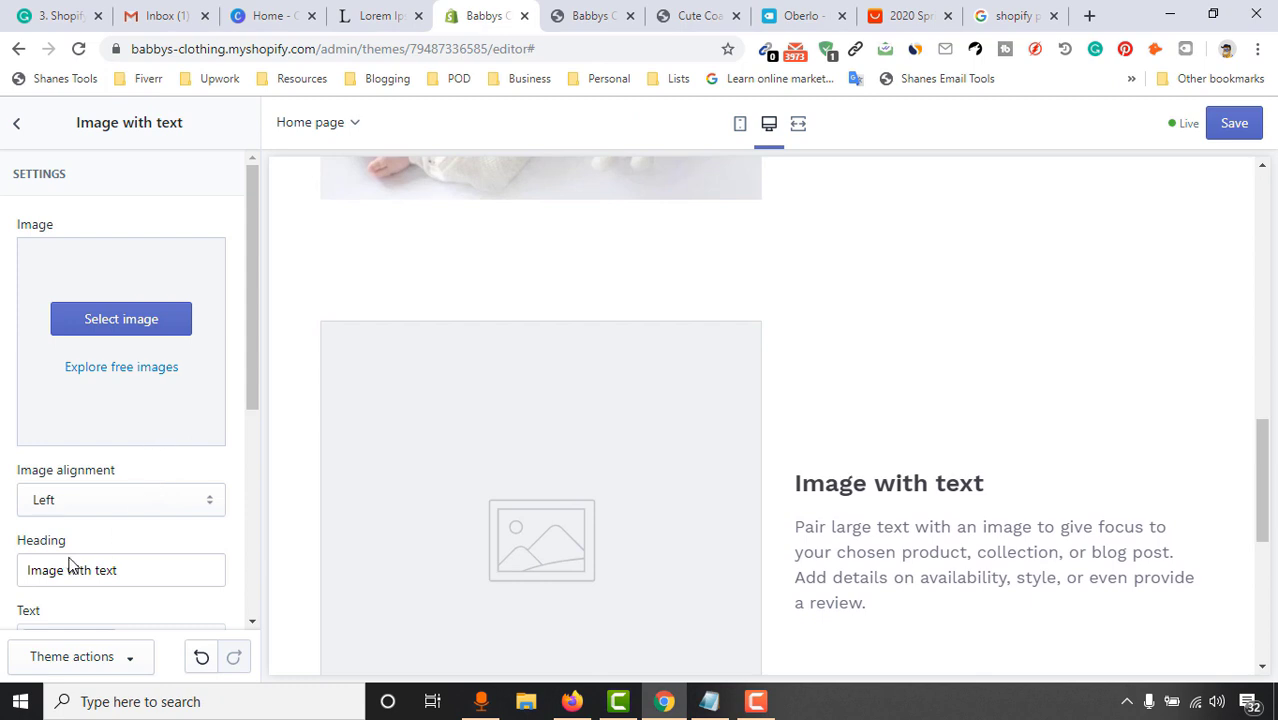
Set the new section's Image alignment to Right
{"action": "scroll", "coordinate": [69, 566], "scroll_direction": "down", "scroll_amount": 1}
{"action": "left_click", "coordinate": [53, 416]}
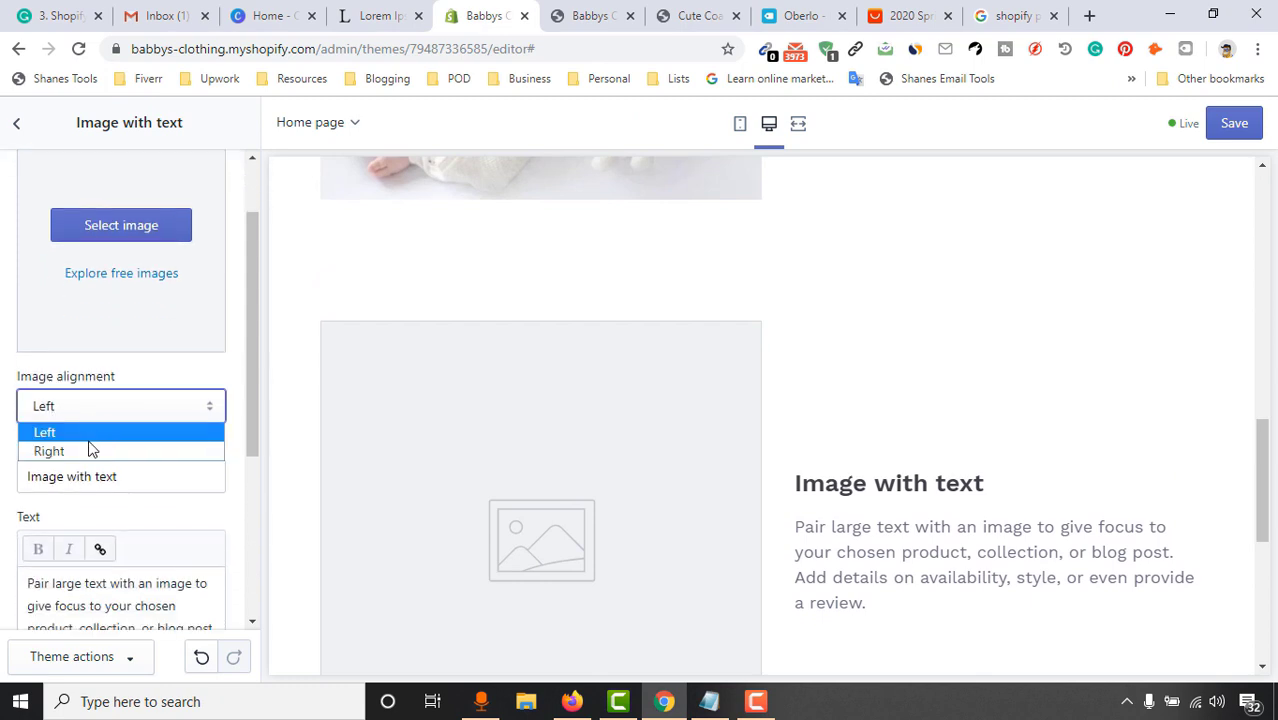
{"action": "left_click", "coordinate": [88, 450]}
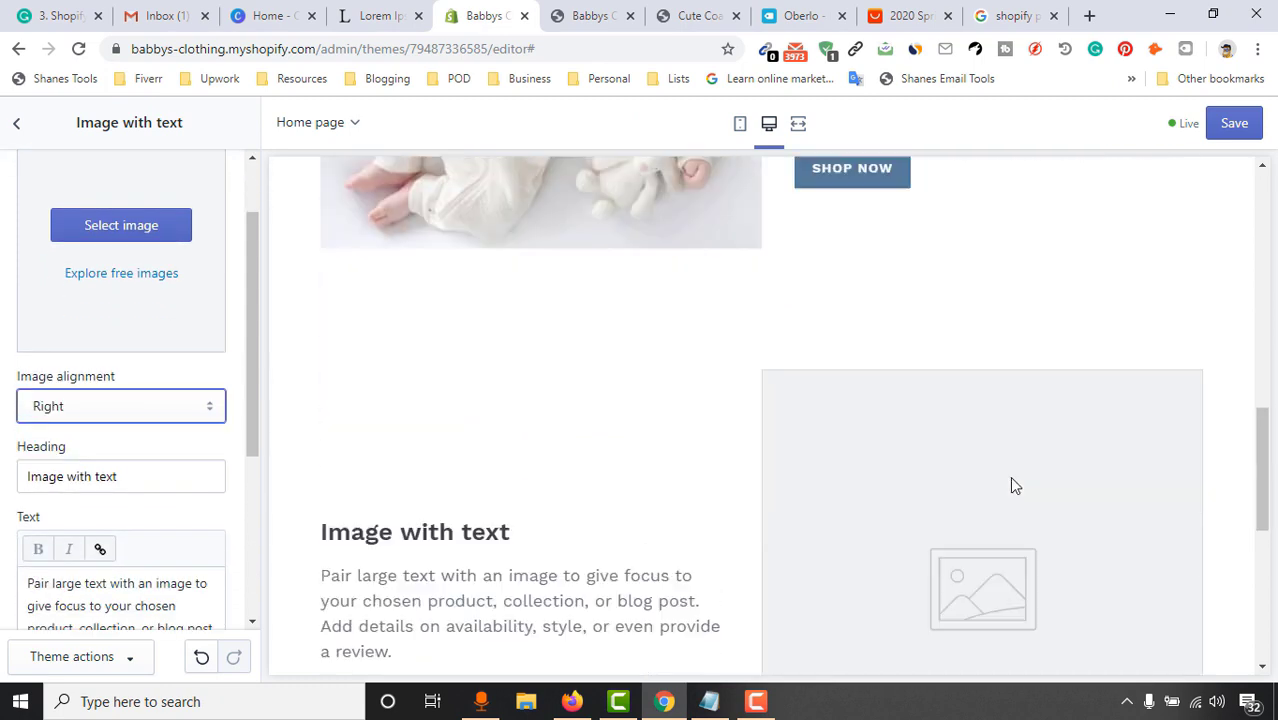
Upload Screenshot_4.png, the brown hooded outfit photo, as the section's image
{"action": "scroll", "coordinate": [467, 503], "scroll_direction": "up", "scroll_amount": 1}
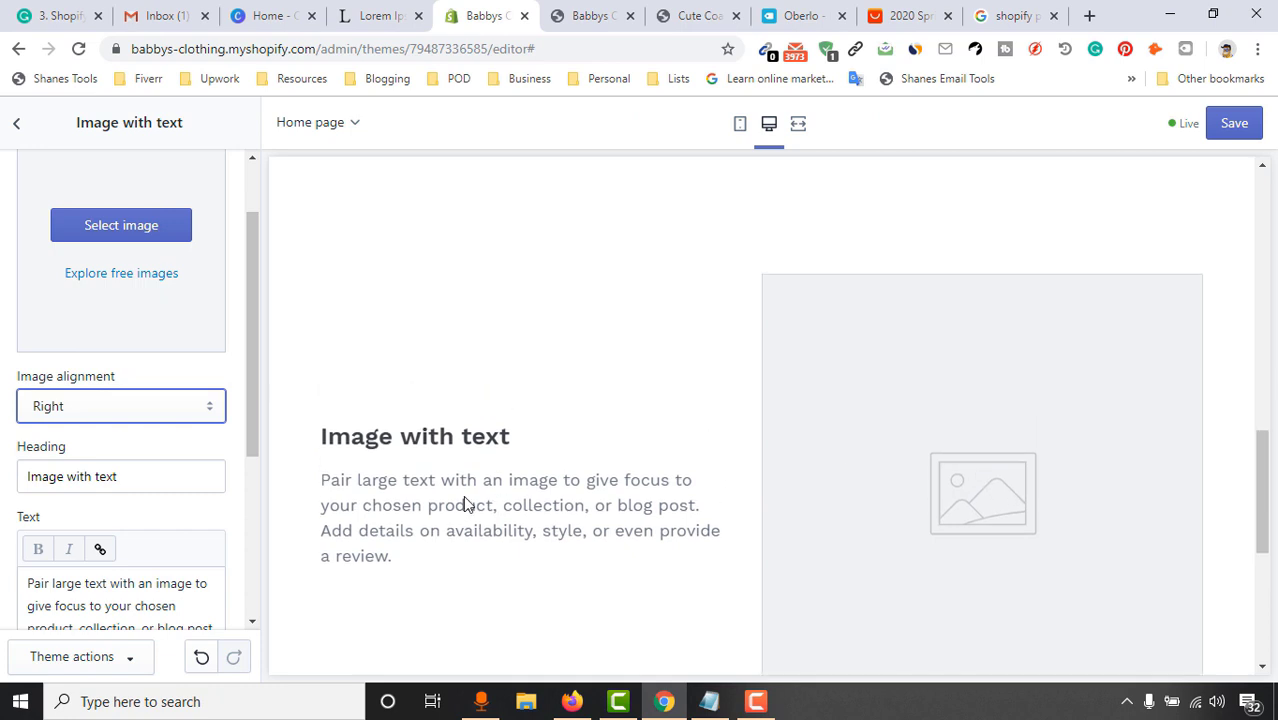
{"action": "scroll", "coordinate": [157, 348], "scroll_direction": "up", "scroll_amount": 1}
{"action": "left_click", "coordinate": [147, 295]}
{"action": "left_click", "coordinate": [145, 318]}
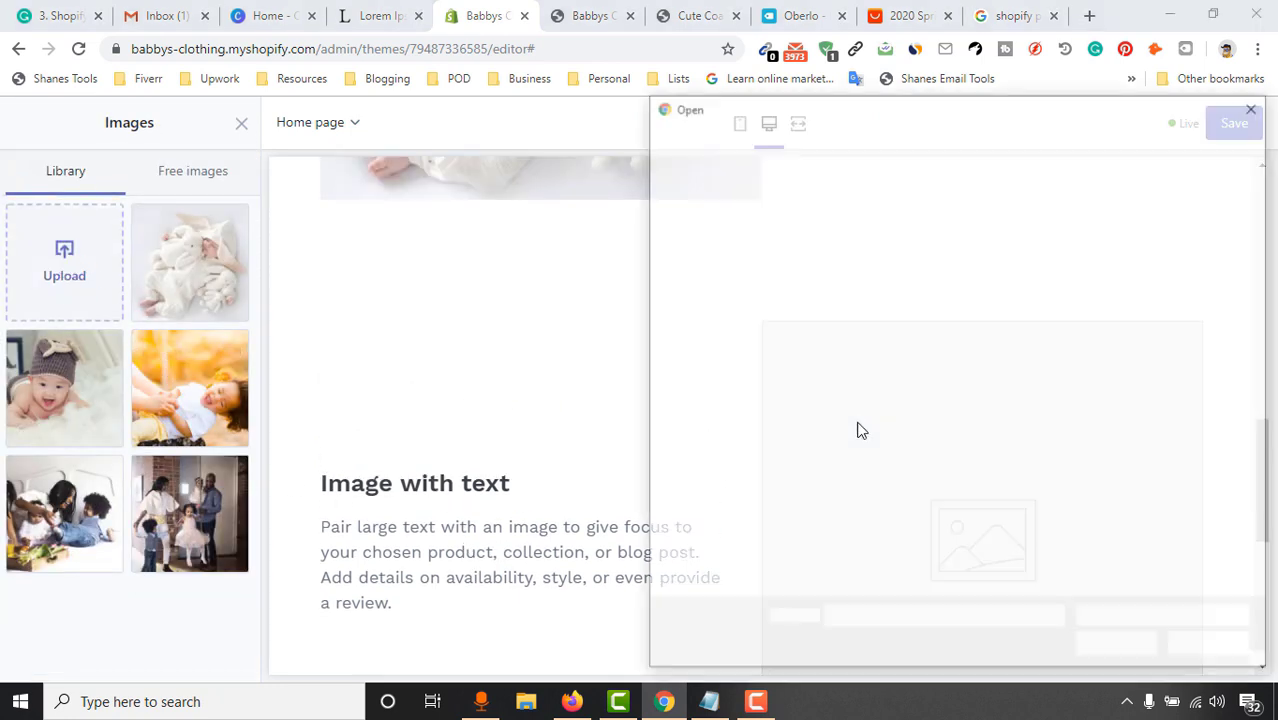
{"action": "left_click", "coordinate": [1136, 268]}
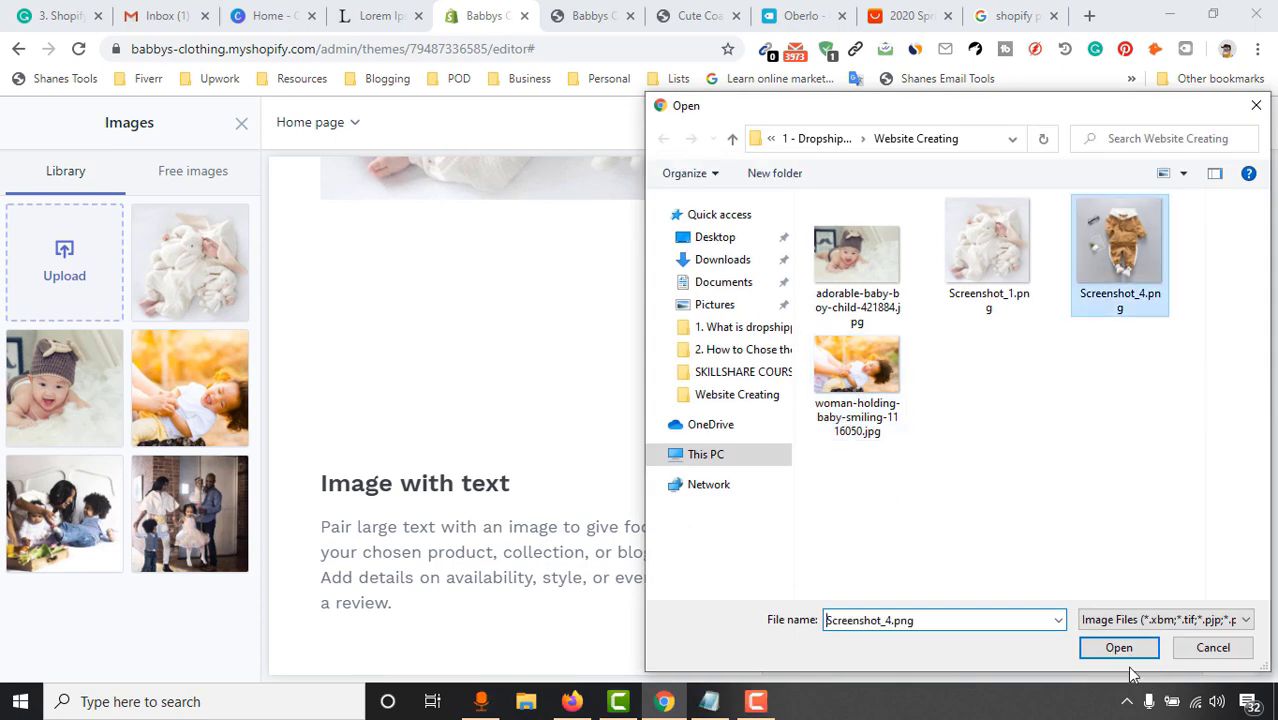
{"action": "key", "text": "Return"}
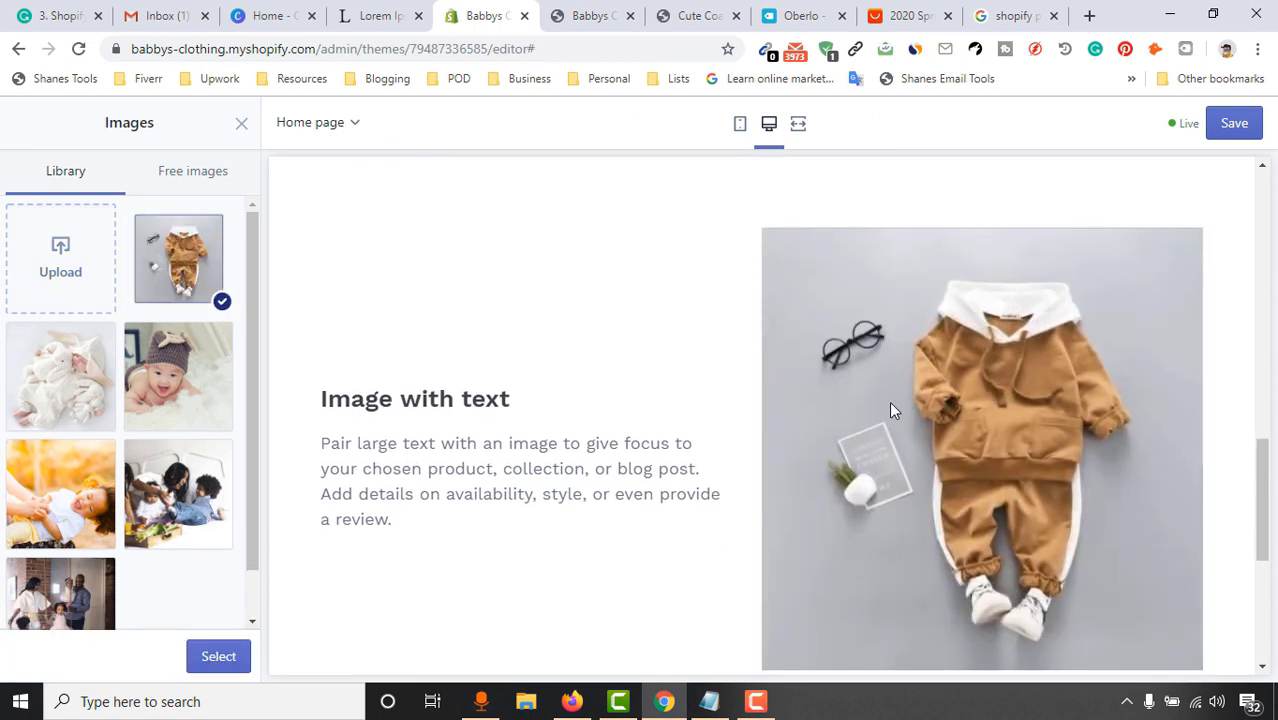
{"action": "scroll", "coordinate": [490, 455], "scroll_direction": "up", "scroll_amount": 2}
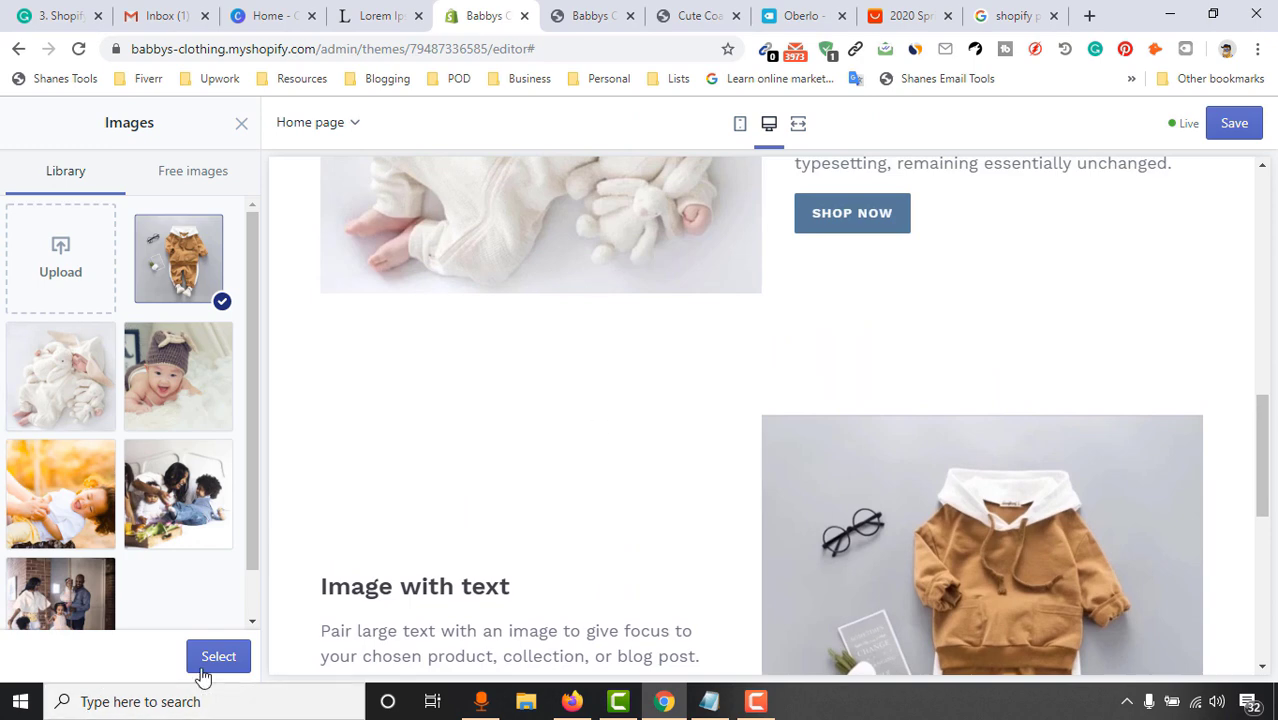
{"action": "left_click", "coordinate": [206, 660]}
Open the Clothing Set for Infants product page from the storefront's product list
{"action": "scroll", "coordinate": [177, 480], "scroll_direction": "down", "scroll_amount": 3}
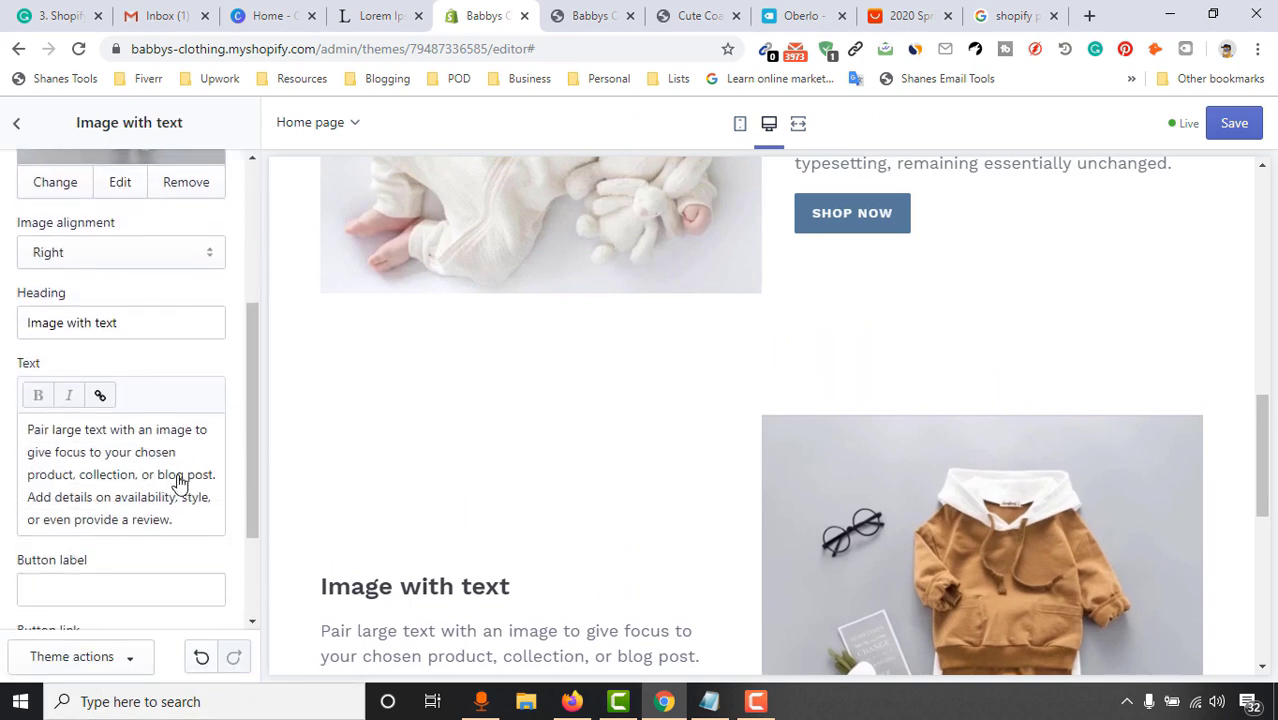
{"action": "left_click_drag", "start_coordinate": [159, 325], "coordinate": [2, 331]}
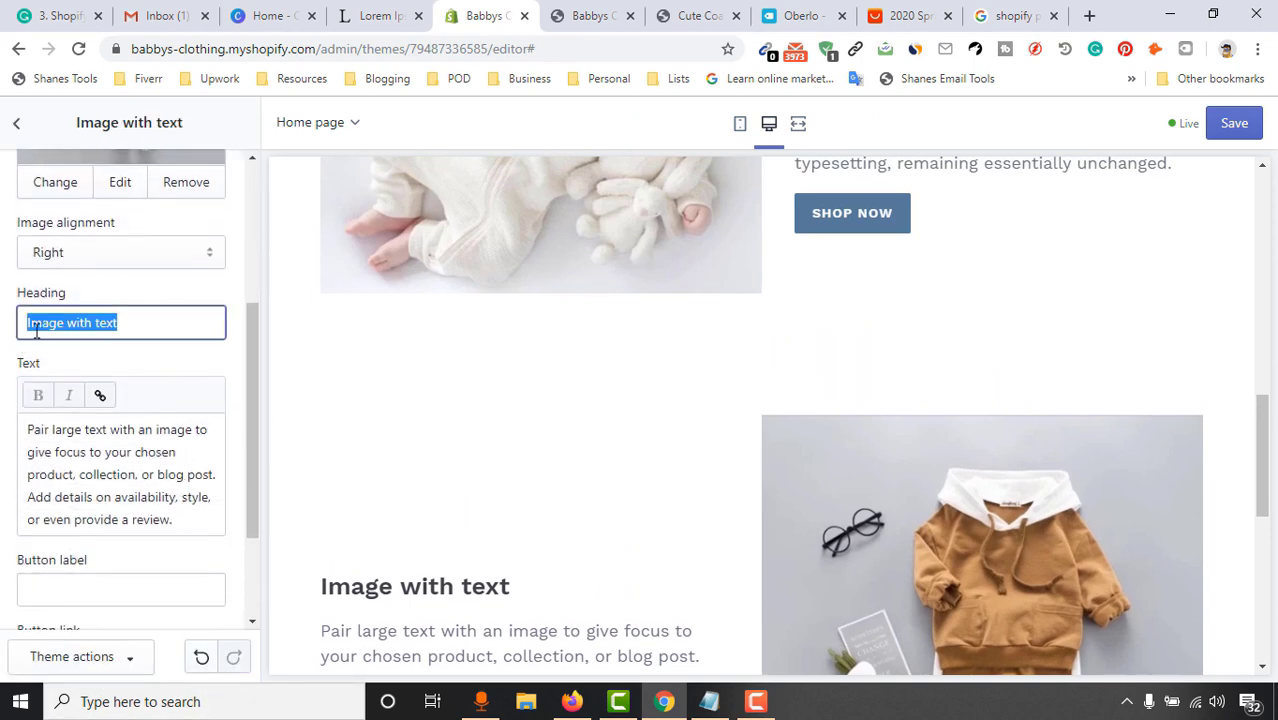
{"action": "left_click", "coordinate": [590, 15]}
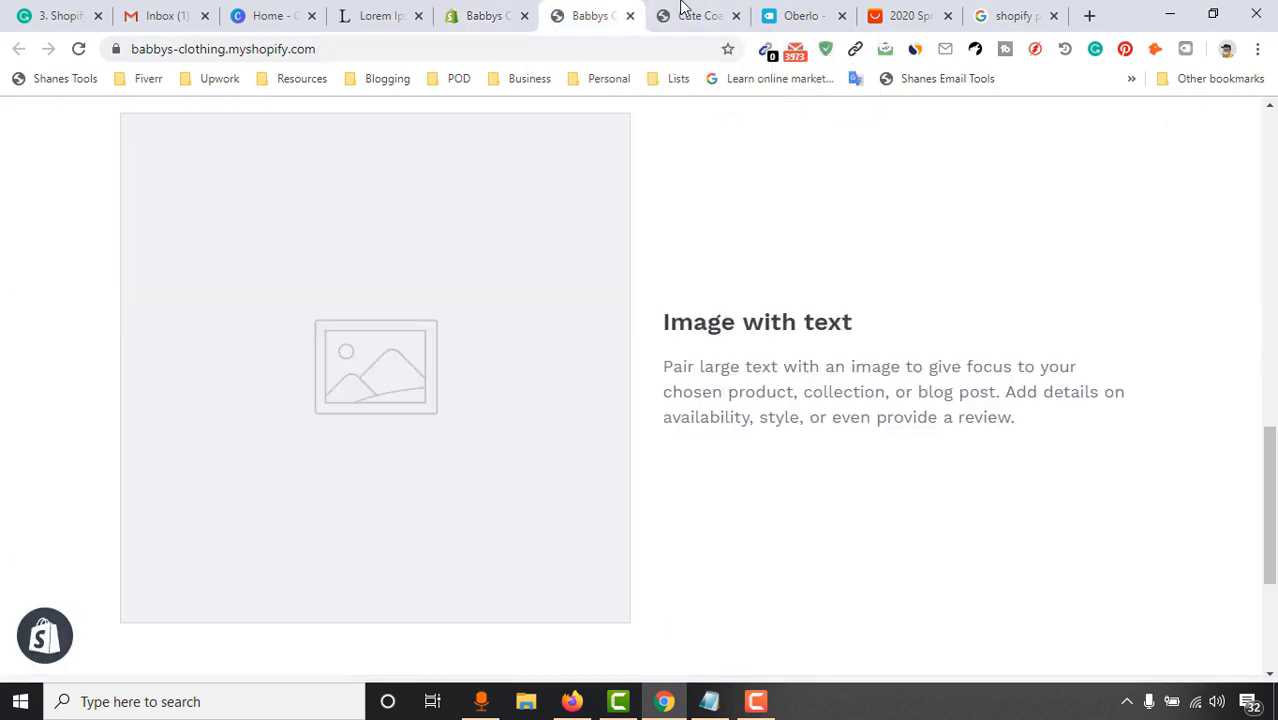
{"action": "left_click", "coordinate": [690, 15]}
{"action": "scroll", "coordinate": [799, 453], "scroll_direction": "up", "scroll_amount": 5}
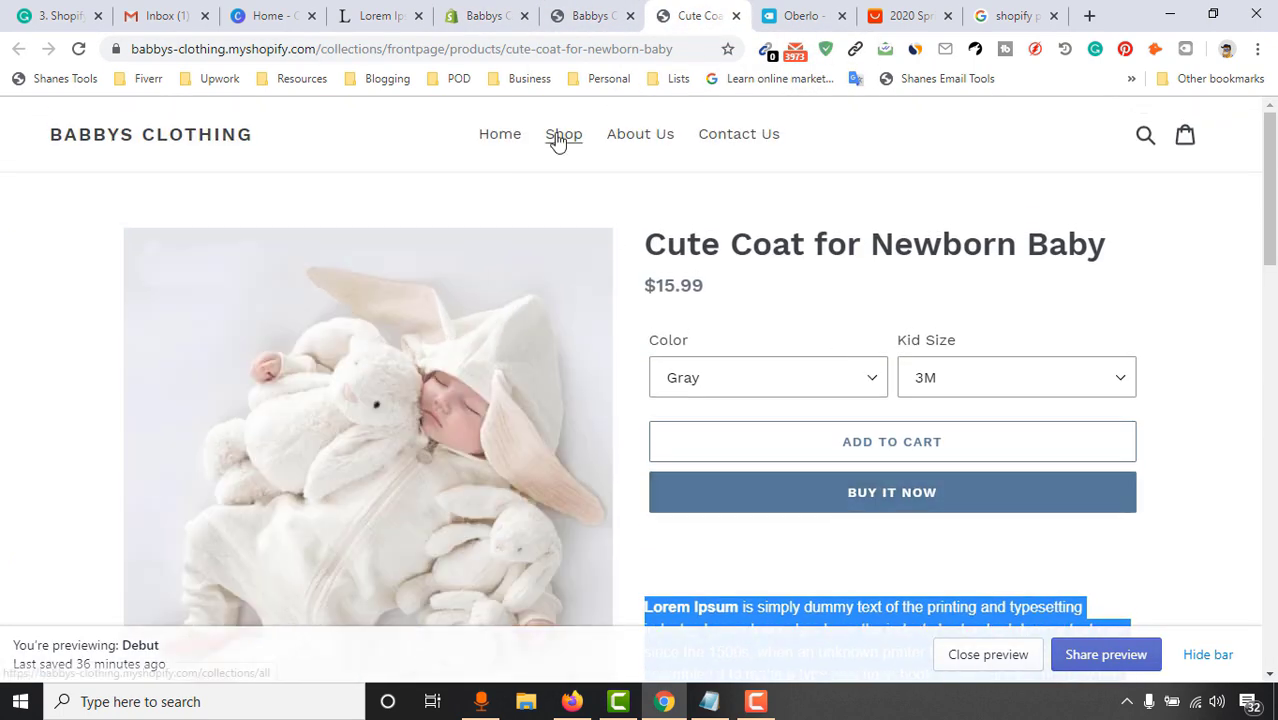
{"action": "left_click", "coordinate": [560, 145]}
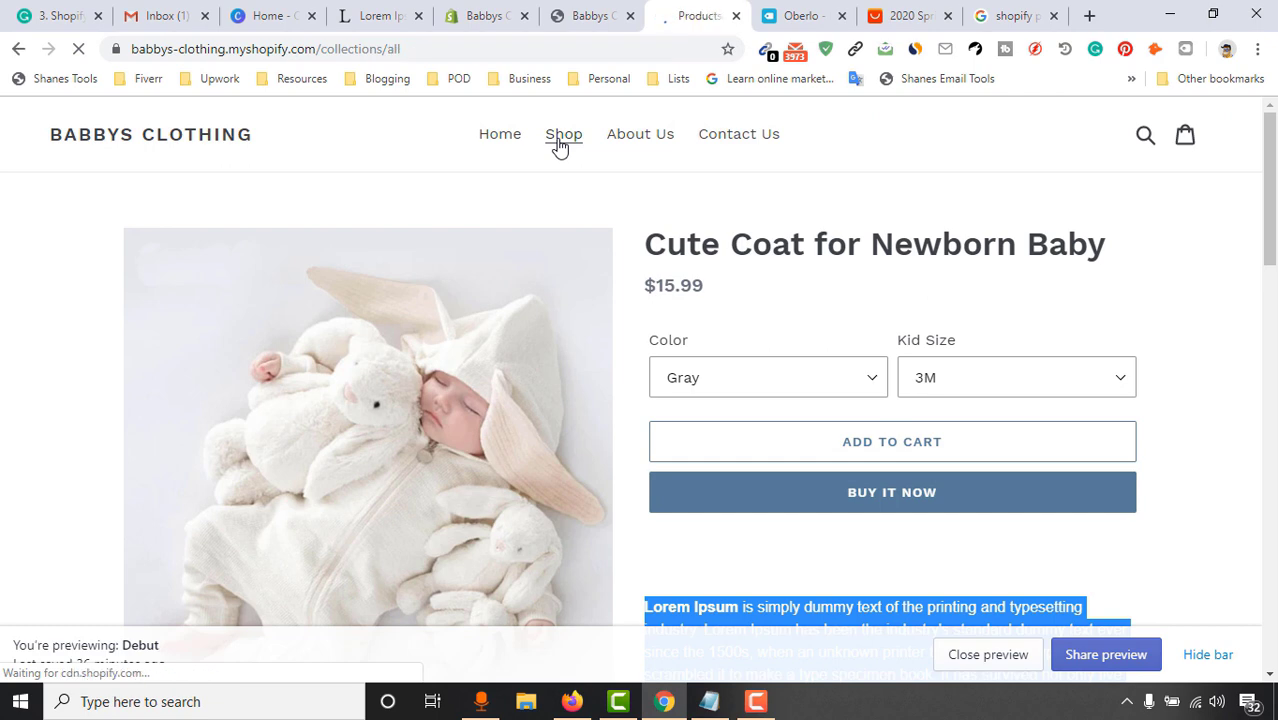
{"action": "scroll", "coordinate": [493, 220], "scroll_direction": "down", "scroll_amount": 2}
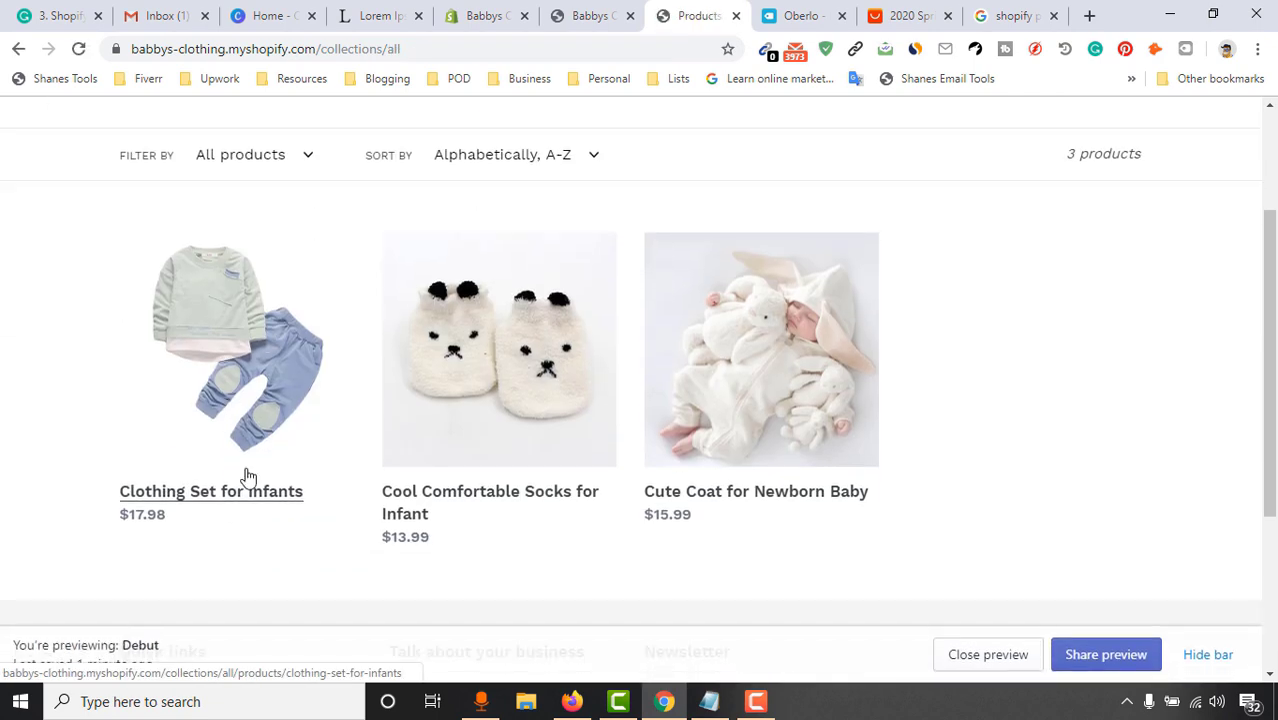
{"action": "left_click", "coordinate": [191, 493]}
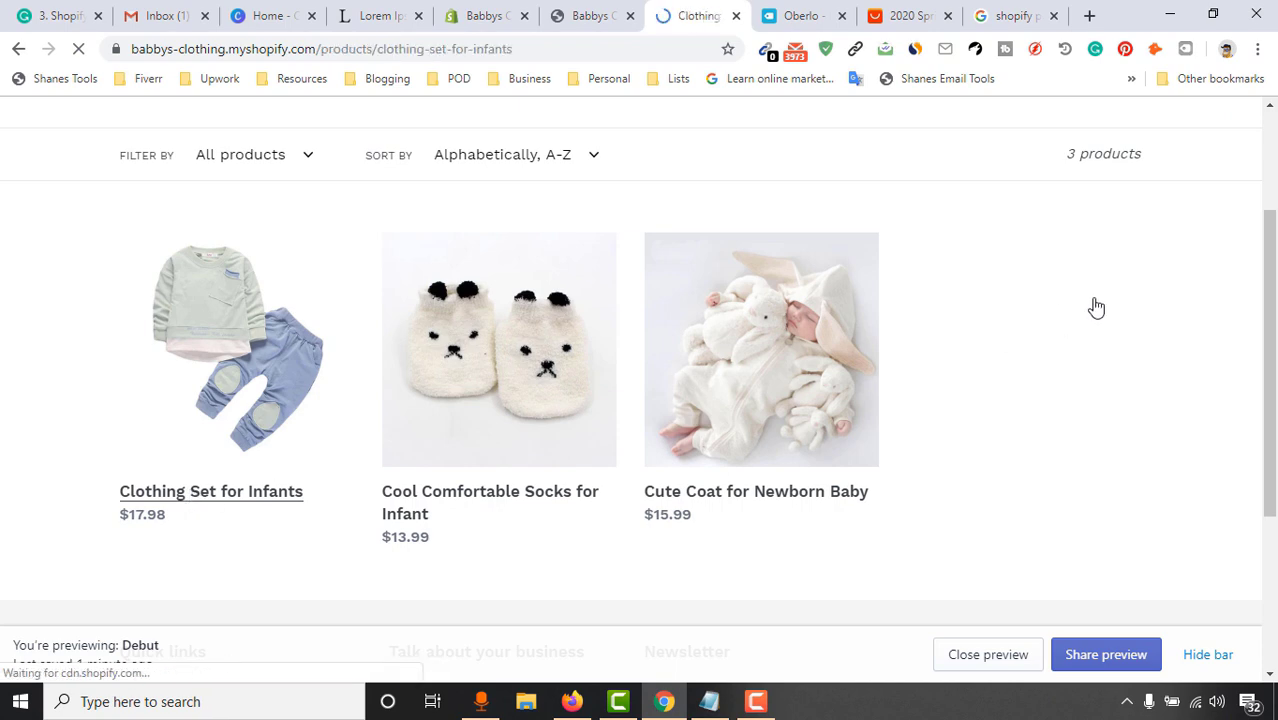
Copy the product title into the section heading, making it 'Clothing Set for Infants'
{"action": "left_click_drag", "start_coordinate": [645, 245], "coordinate": [1022, 245]}
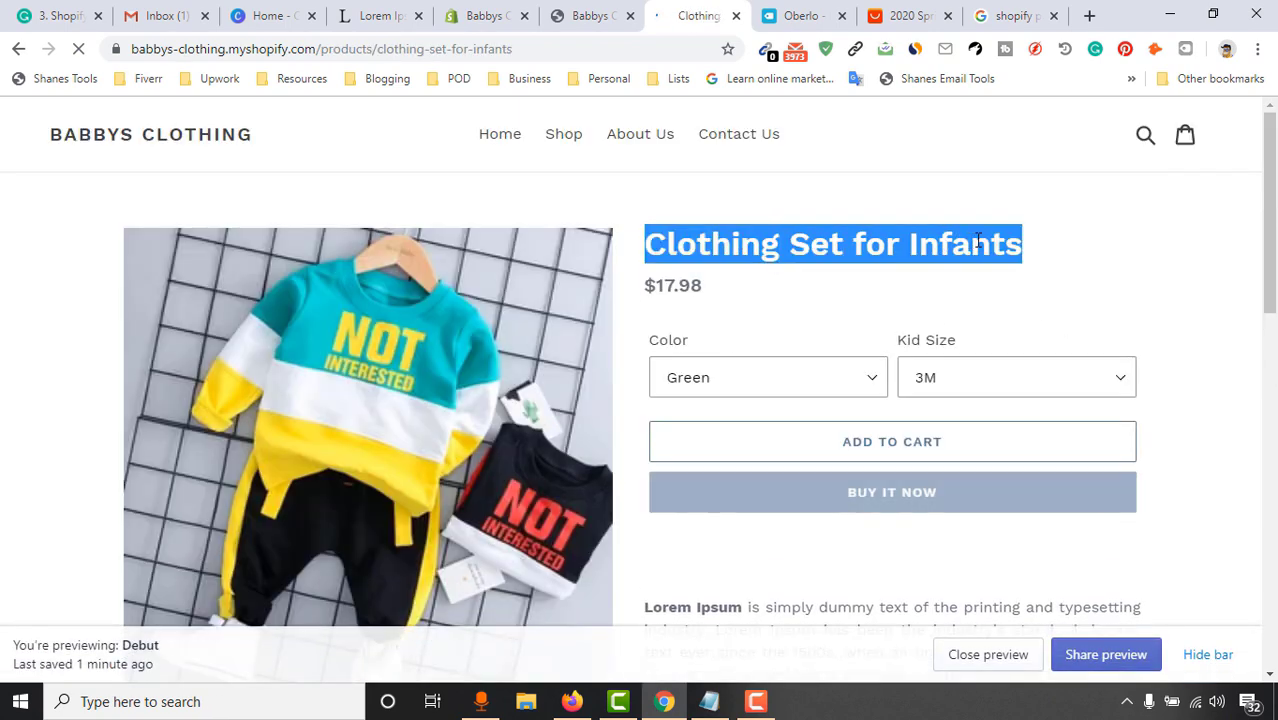
{"action": "right_click", "coordinate": [995, 252]}
{"action": "left_click", "coordinate": [1001, 258]}
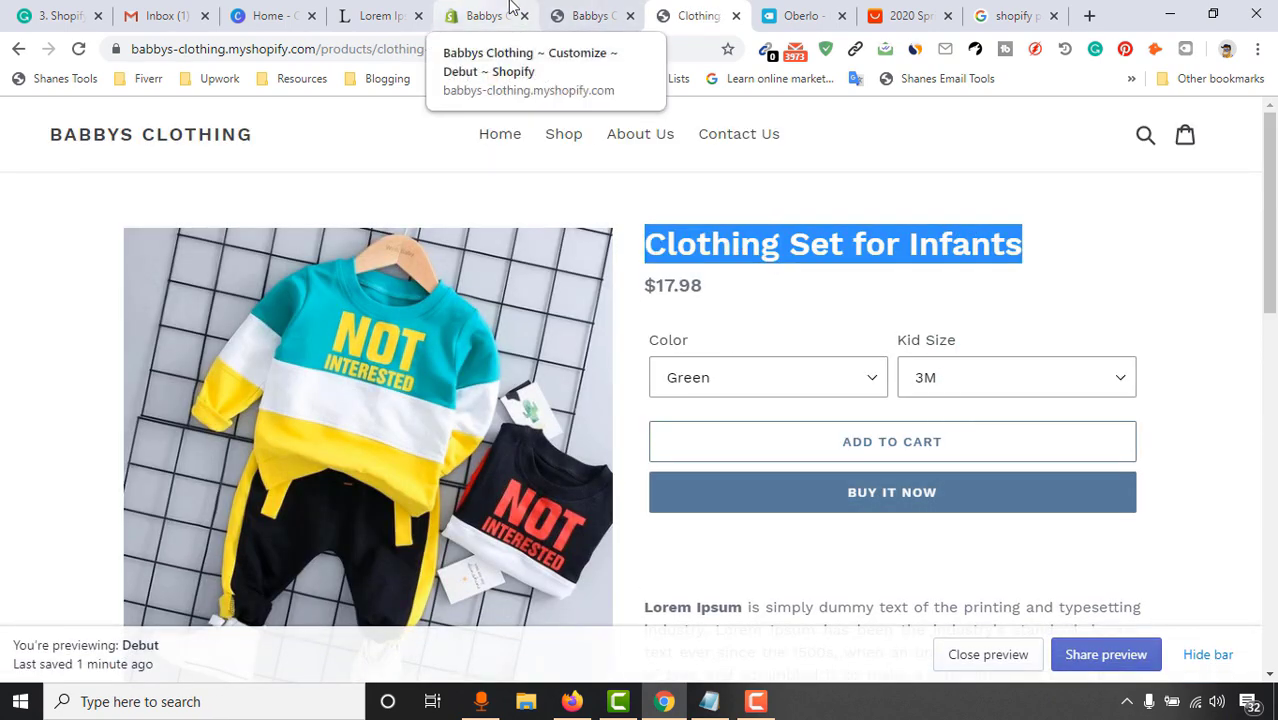
{"action": "left_click", "coordinate": [536, 9]}
{"action": "triple_click", "coordinate": [181, 329]}
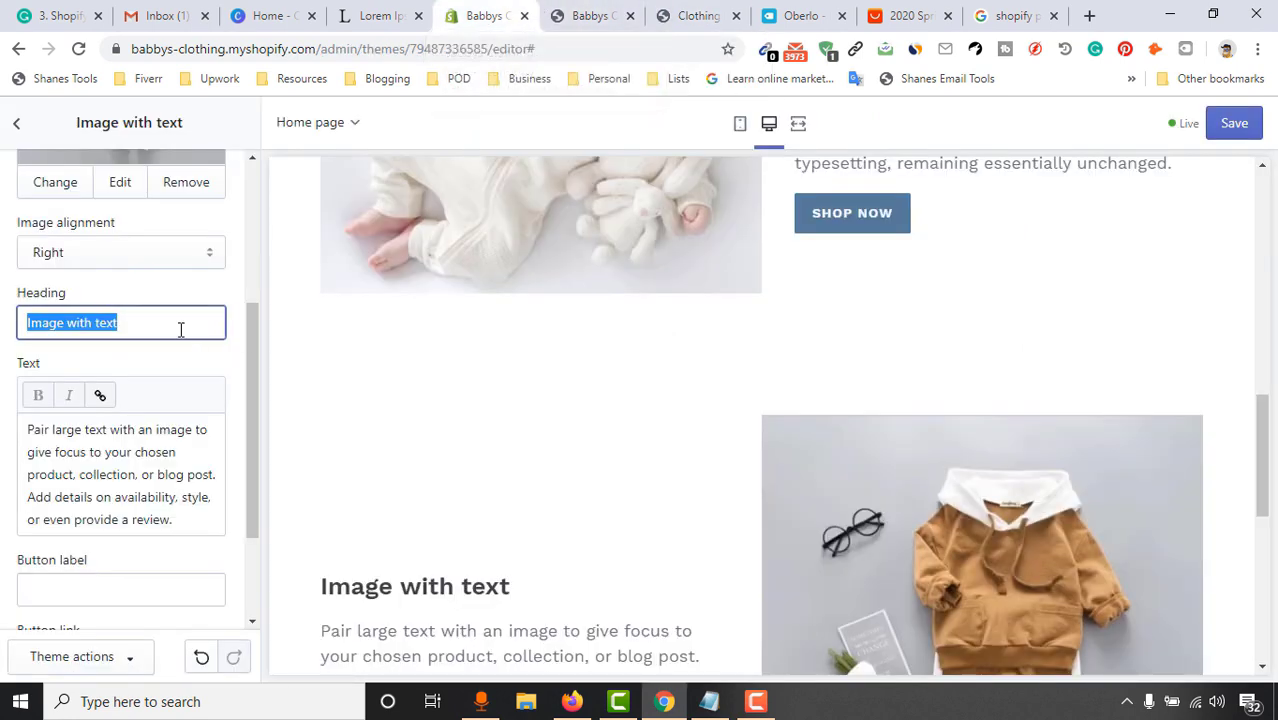
{"action": "key", "text": "ctrl+v"}
Copy the product's Lorem Ipsum description and paste it over the section's body text
{"action": "scroll", "coordinate": [594, 442], "scroll_direction": "down", "scroll_amount": 2}
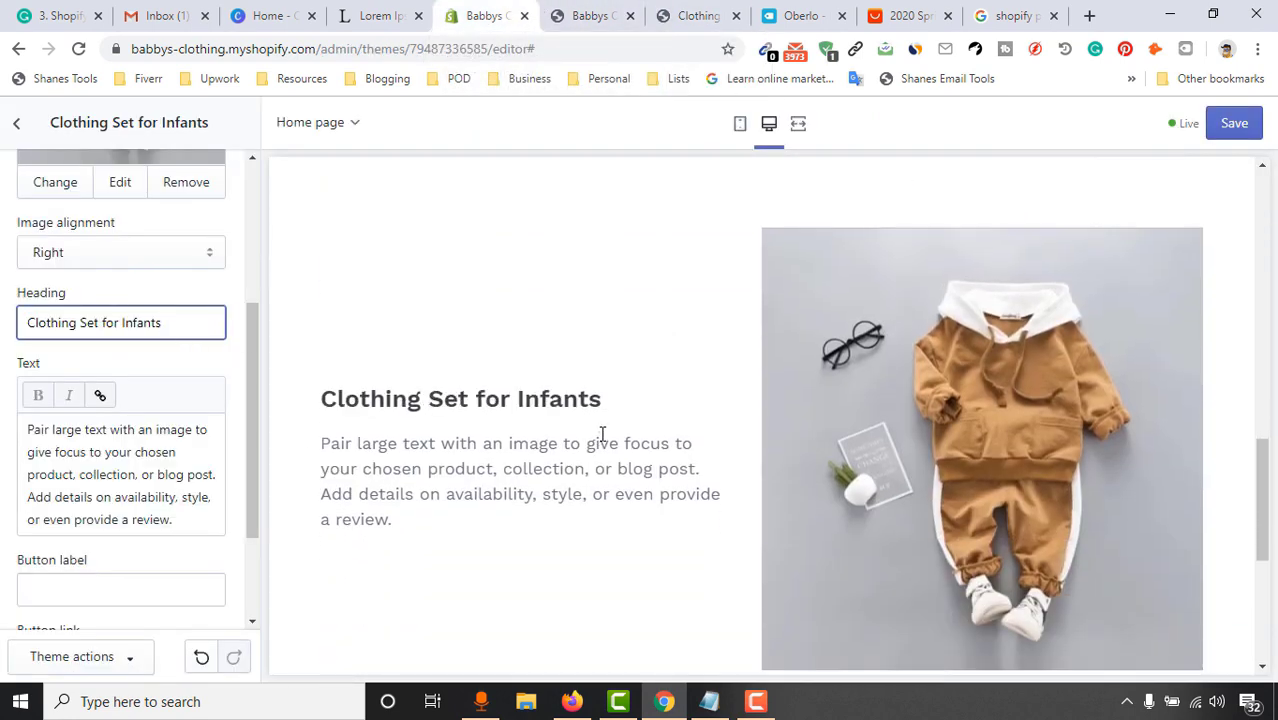
{"action": "left_click", "coordinate": [800, 14]}
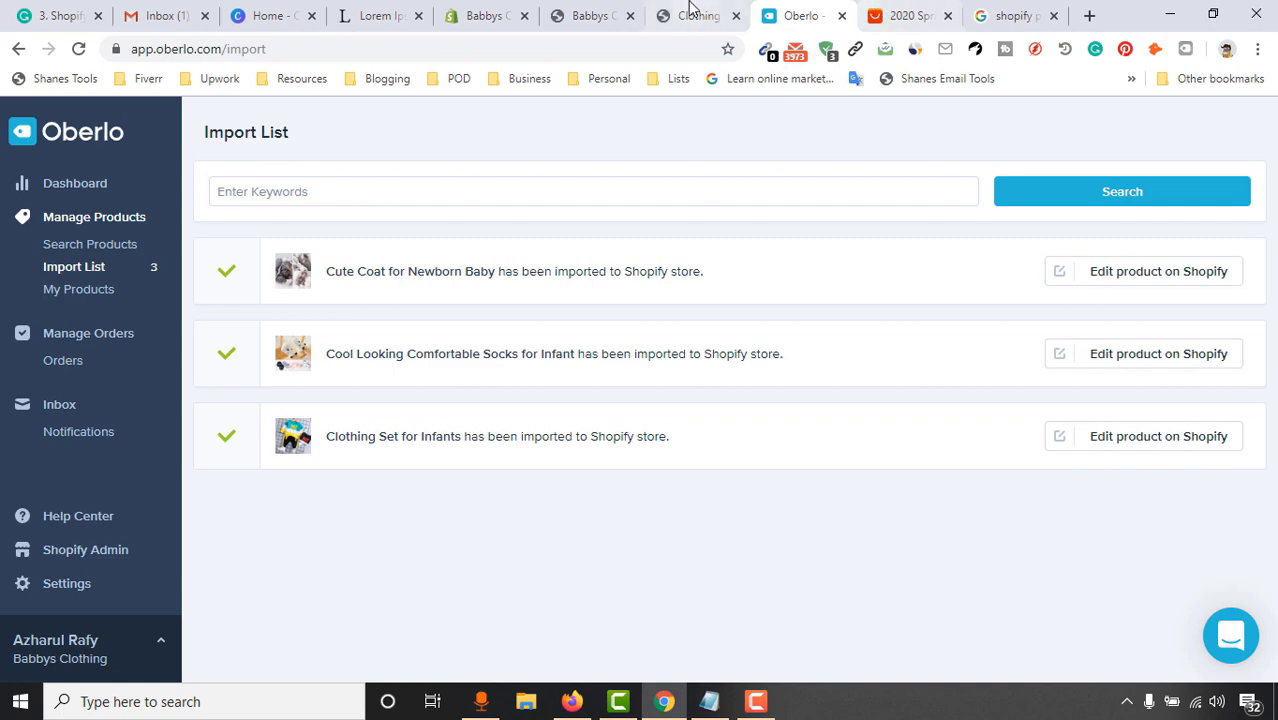
{"action": "left_click", "coordinate": [692, 12]}
{"action": "left_click", "coordinate": [592, 15]}
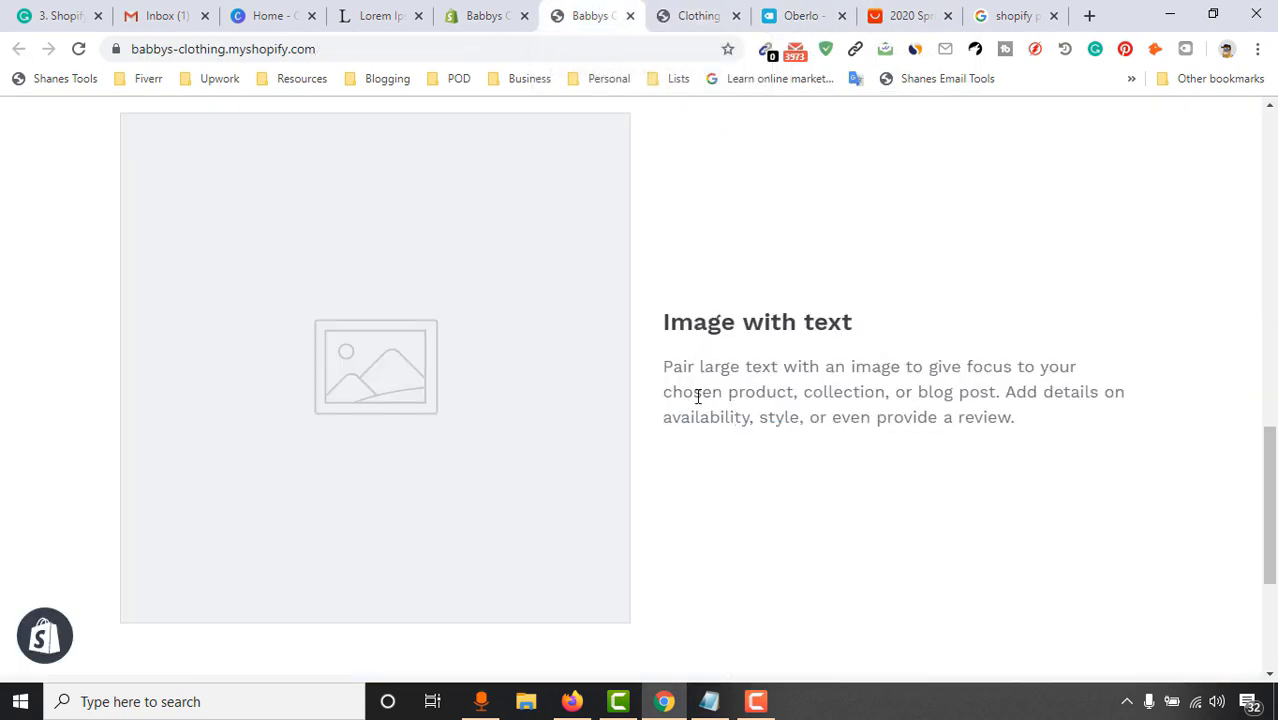
{"action": "left_click", "coordinate": [800, 15]}
{"action": "left_click", "coordinate": [692, 15]}
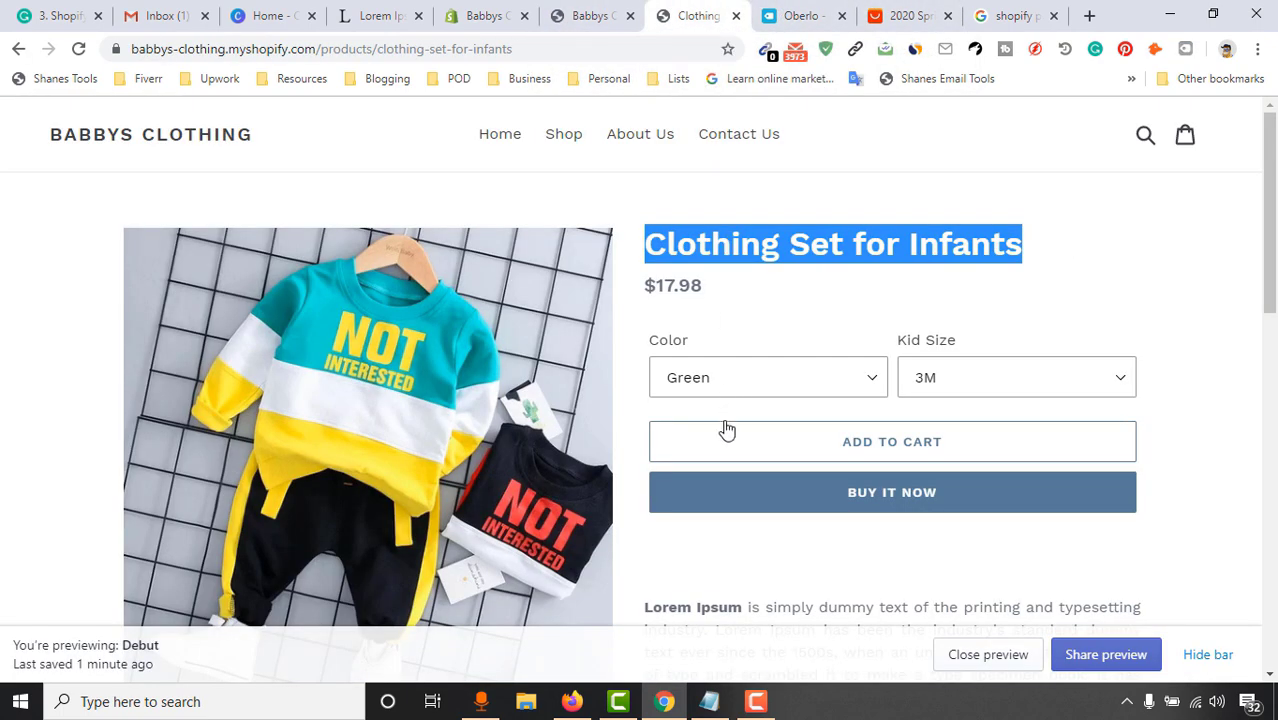
{"action": "scroll", "coordinate": [727, 428], "scroll_direction": "down", "scroll_amount": 4}
{"action": "left_click_drag", "start_coordinate": [683, 236], "coordinate": [1145, 413]}
{"action": "right_click", "coordinate": [920, 346]}
{"action": "left_click", "coordinate": [945, 366]}
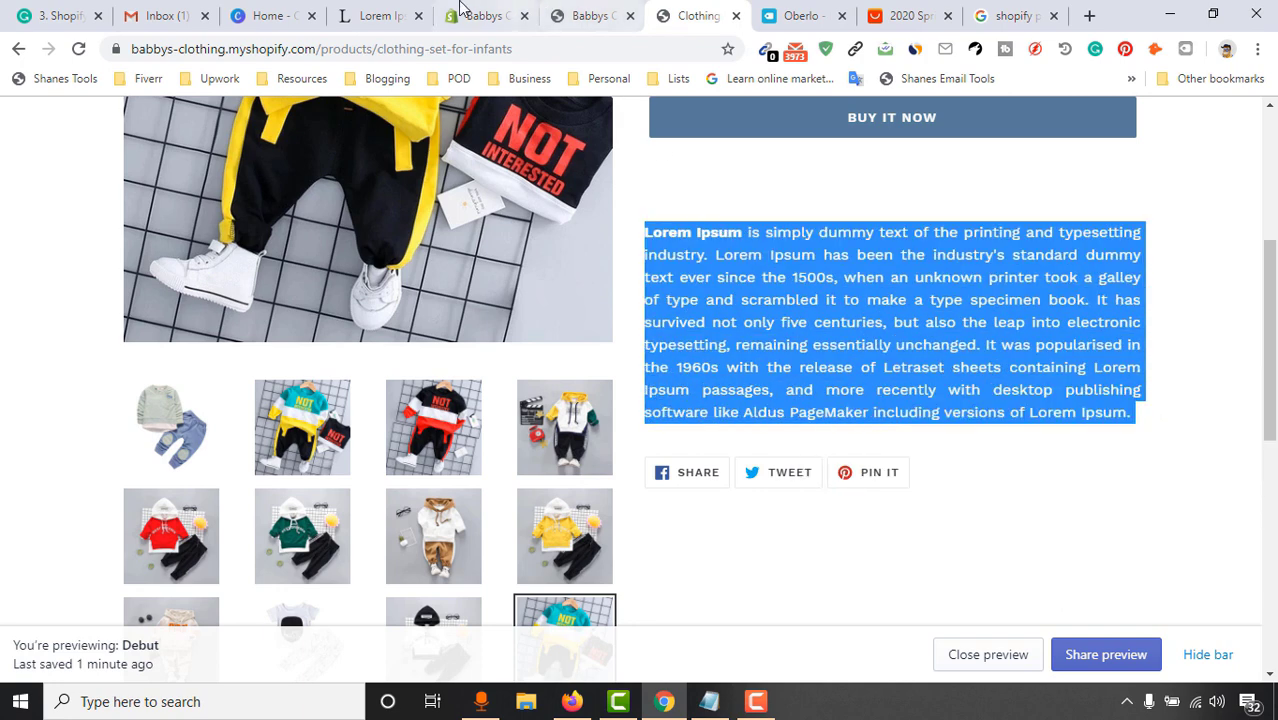
{"action": "left_click", "coordinate": [486, 15]}
{"action": "left_click", "coordinate": [126, 447]}
{"action": "key", "text": "ctrl+a"}
{"action": "key", "text": "ctrl+v"}
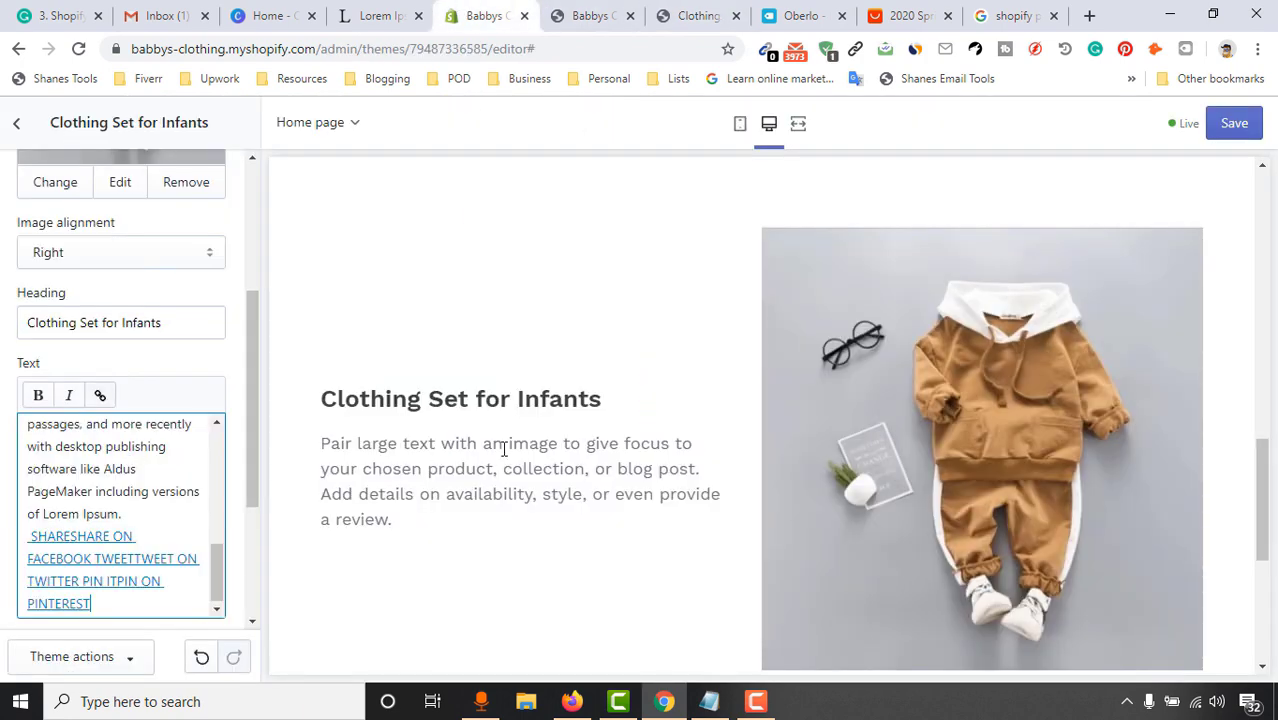
Delete the pasted share-links text from the section's body
{"action": "left_click_drag", "start_coordinate": [29, 537], "coordinate": [170, 665]}
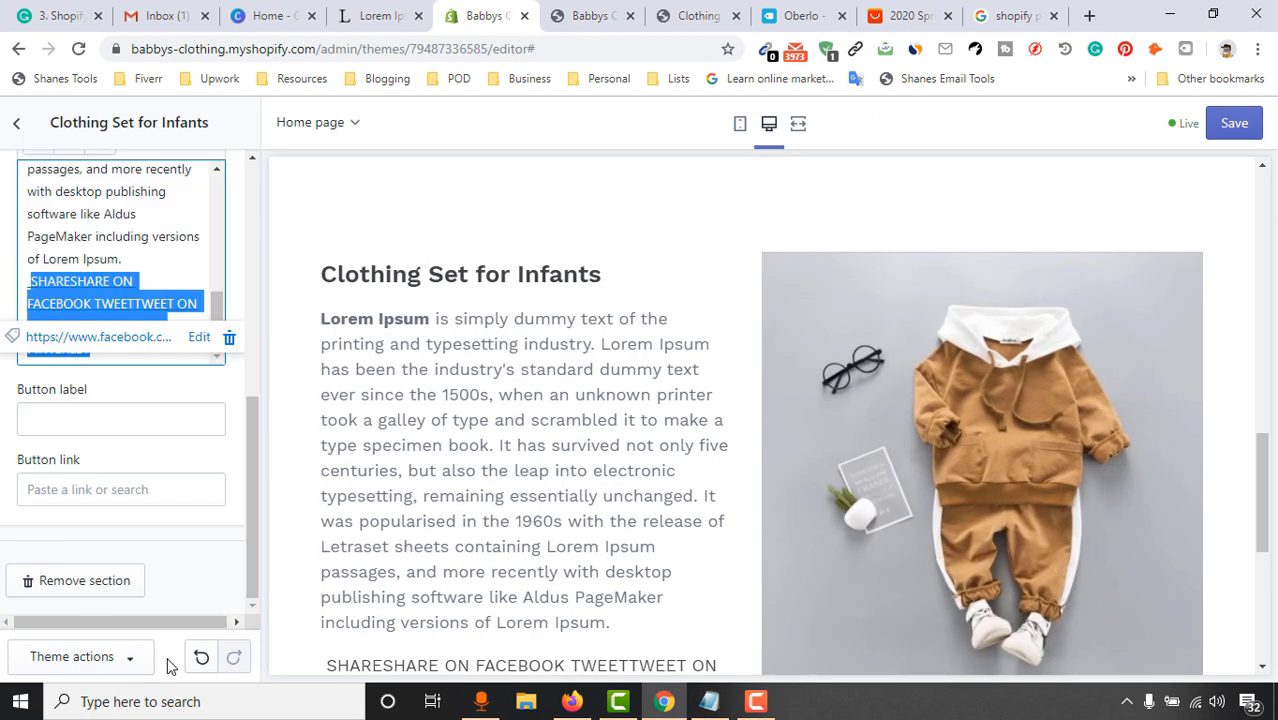
{"action": "key", "text": "BackSpace"}
{"action": "key", "text": "BackSpace"}
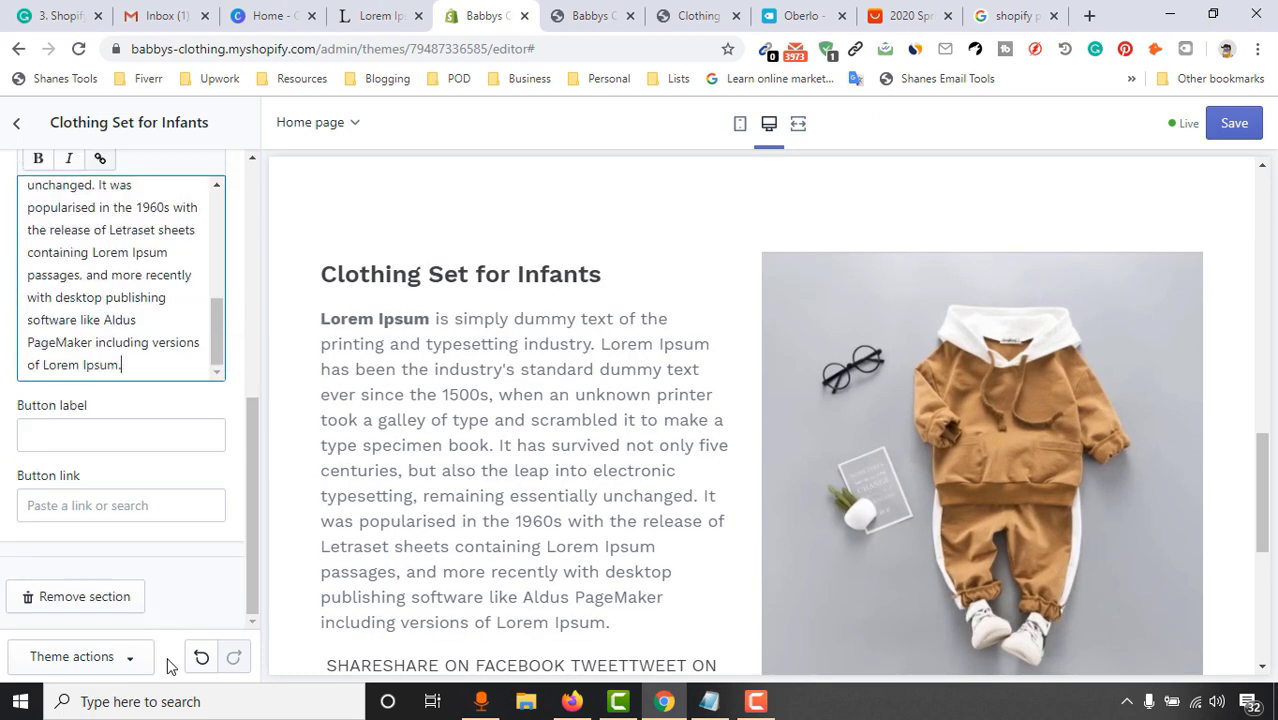
{"action": "scroll", "coordinate": [653, 451], "scroll_direction": "down", "scroll_amount": 2}
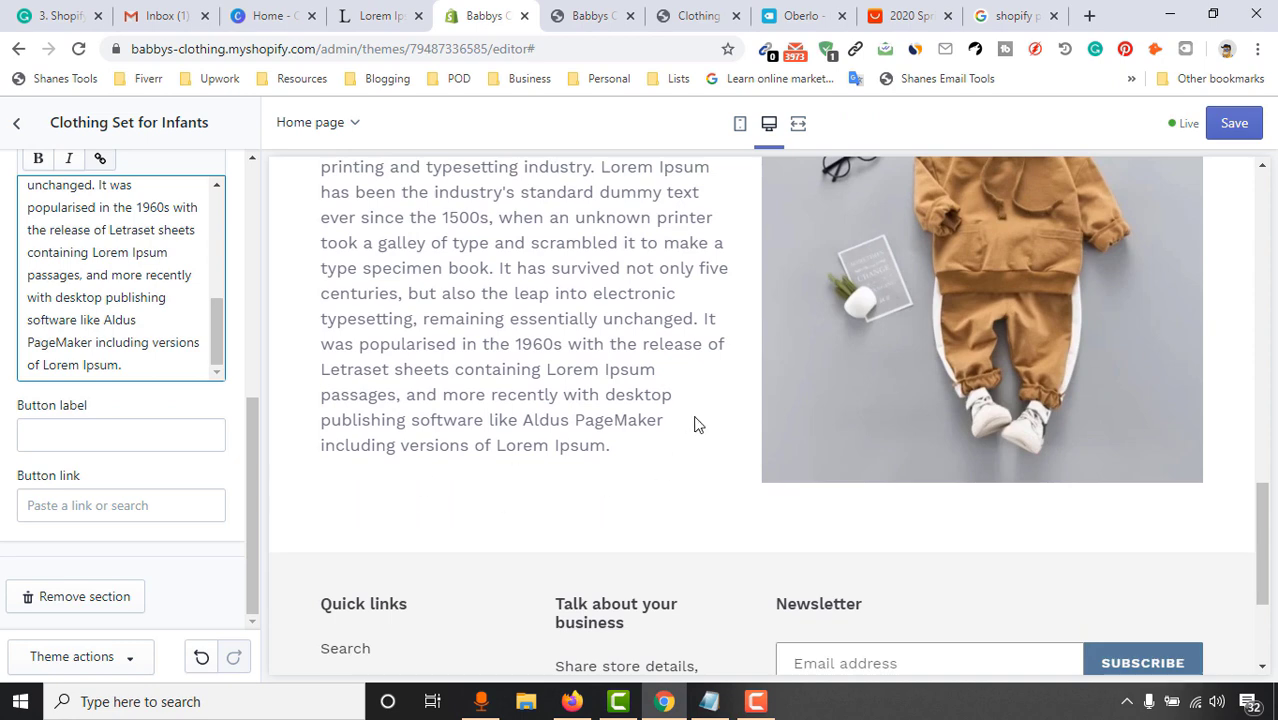
{"action": "scroll", "coordinate": [680, 445], "scroll_direction": "up", "scroll_amount": 1}
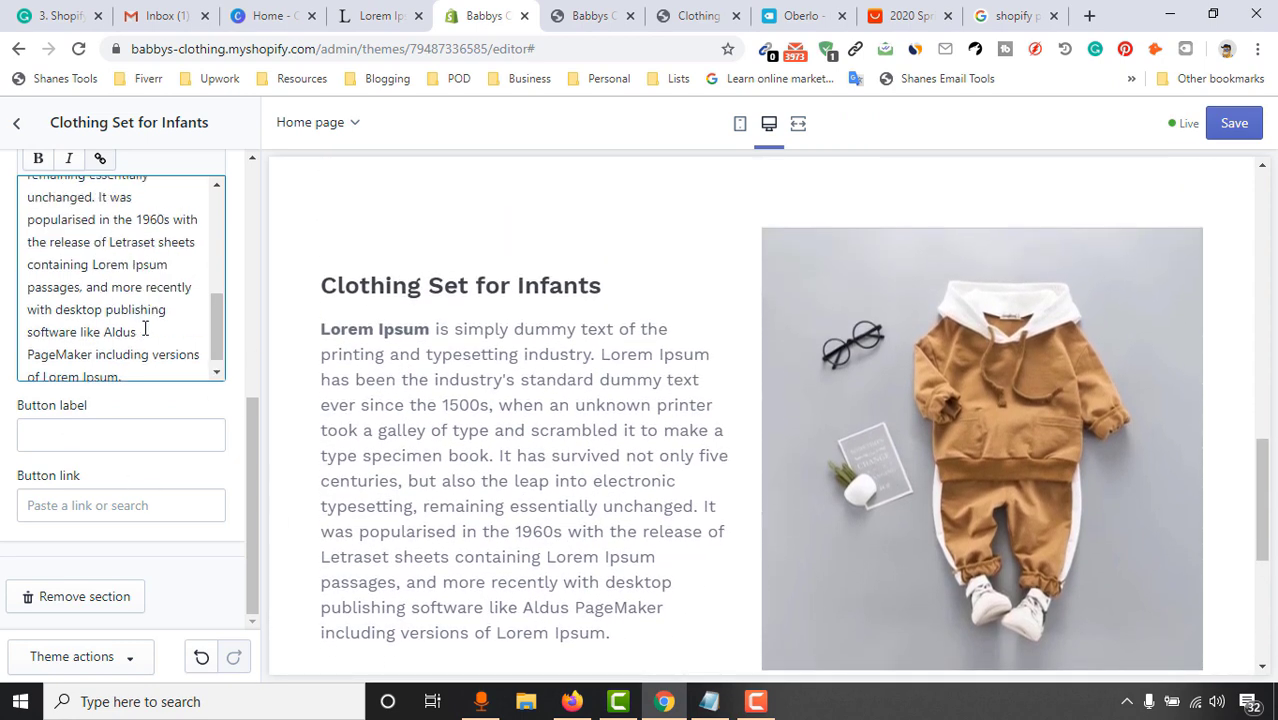
{"action": "scroll", "coordinate": [145, 329], "scroll_direction": "up", "scroll_amount": 1}
{"action": "scroll", "coordinate": [495, 417], "scroll_direction": "down", "scroll_amount": 1}
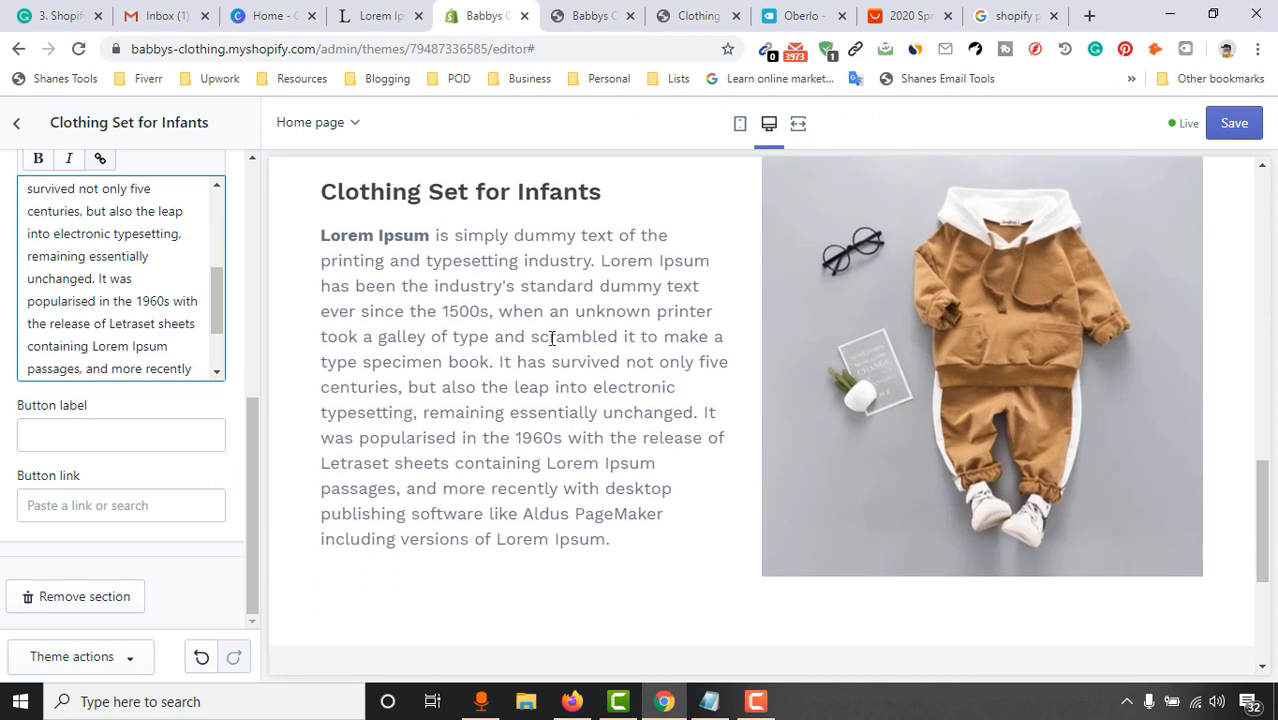
Delete the sentences from 'It was popularised' onward so the text ends at 'unchanged.'
{"action": "left_click_drag", "start_coordinate": [101, 287], "coordinate": [239, 399]}
{"action": "key", "text": "BackSpace"}
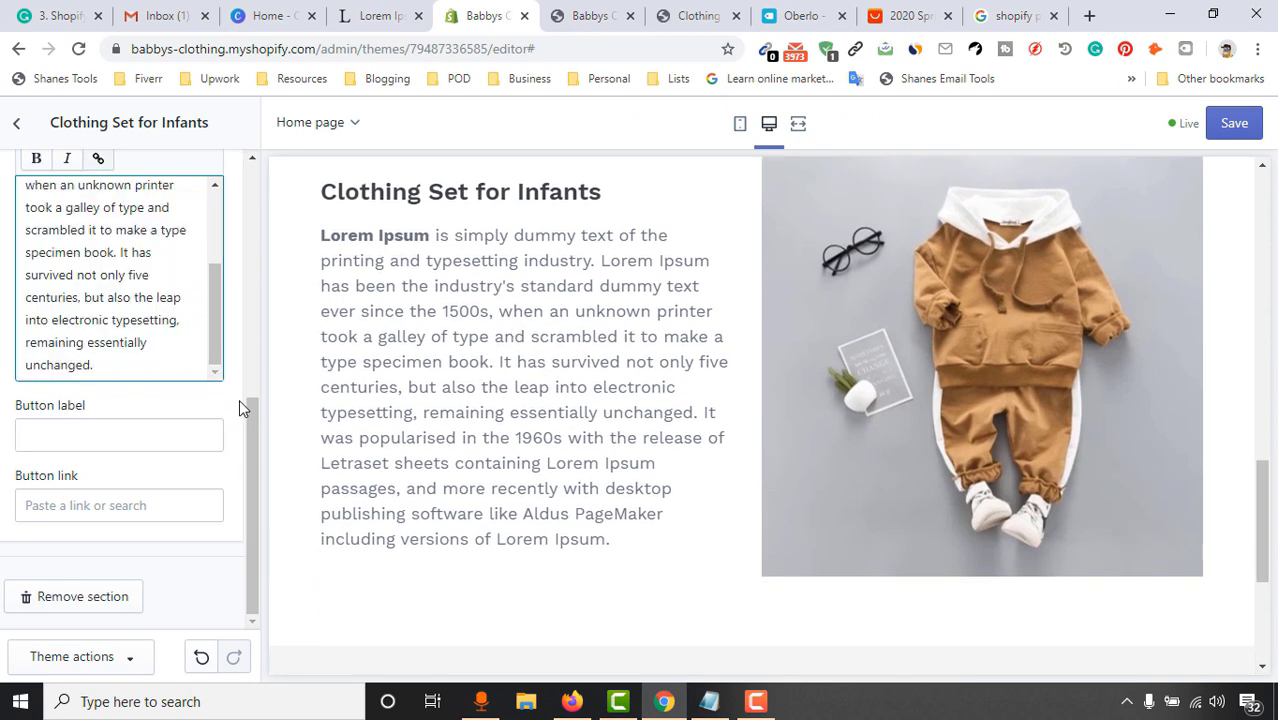
{"action": "key", "text": "Return"}
{"action": "left_click", "coordinate": [139, 443]}
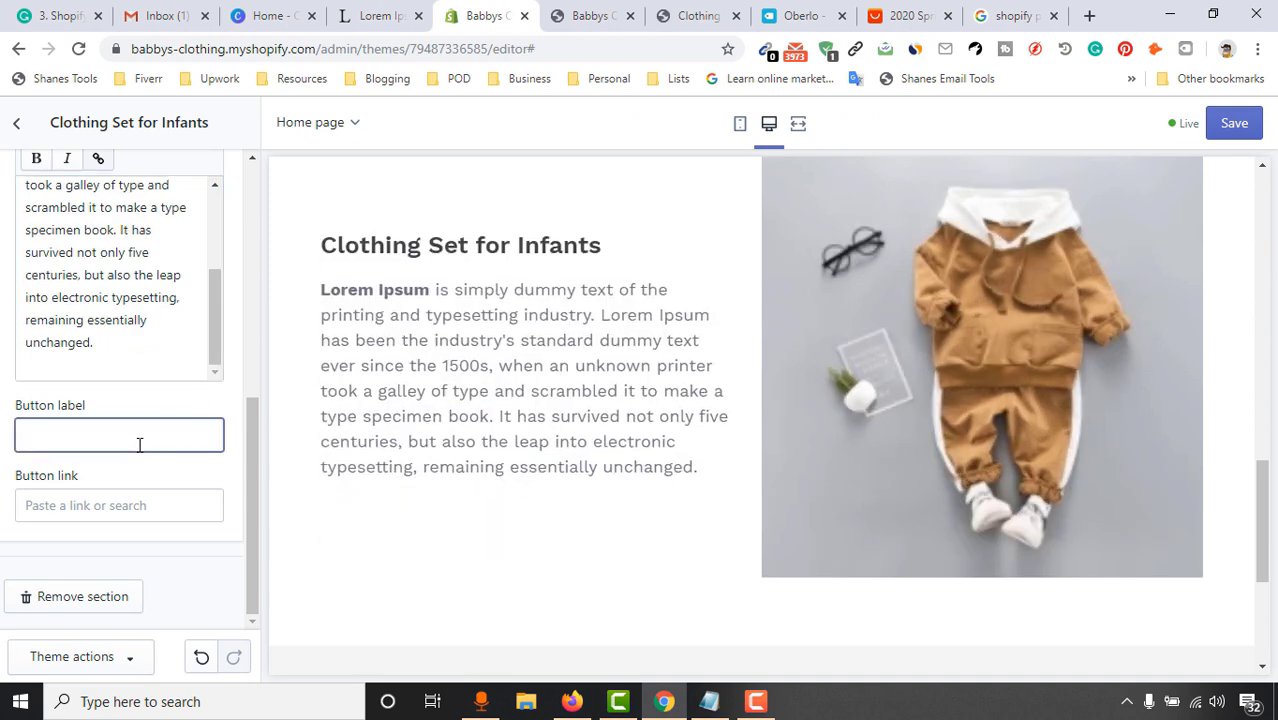
{"action": "type", "text": "SHOP NOW"}
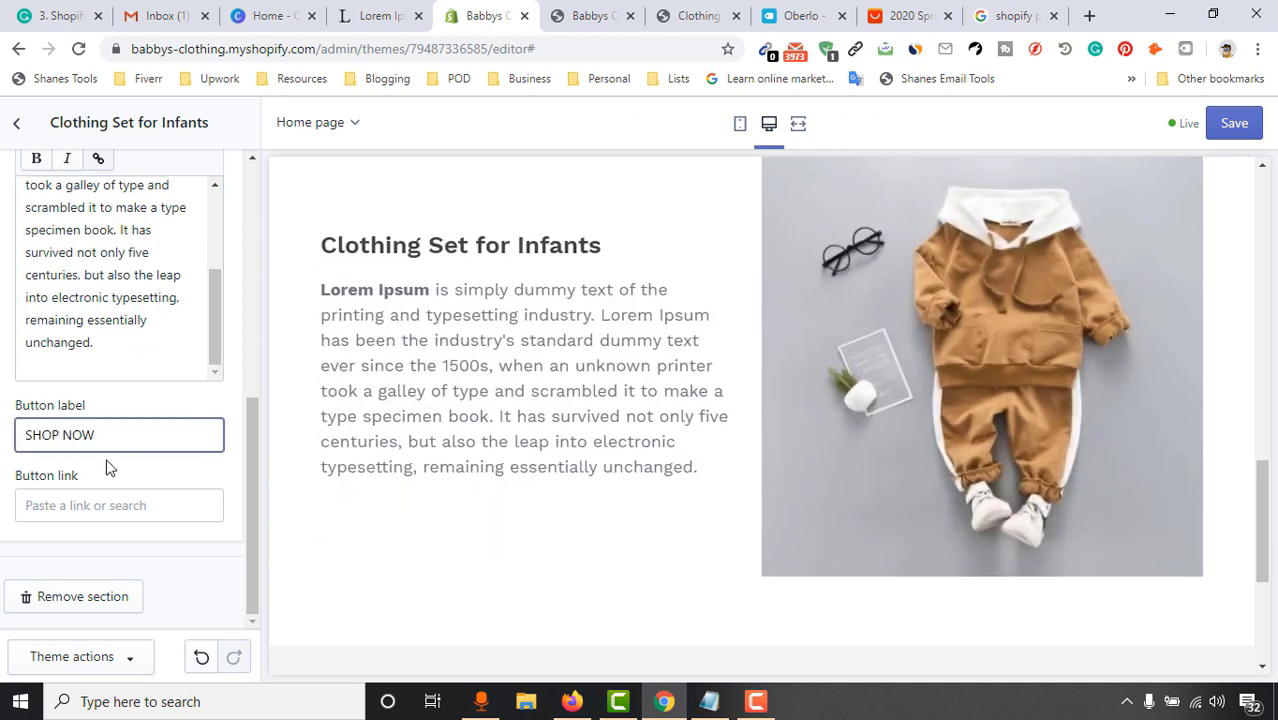
Link the SHOP NOW button to the Clothing Set for Infants product and save the homepage
{"action": "left_click", "coordinate": [68, 507]}
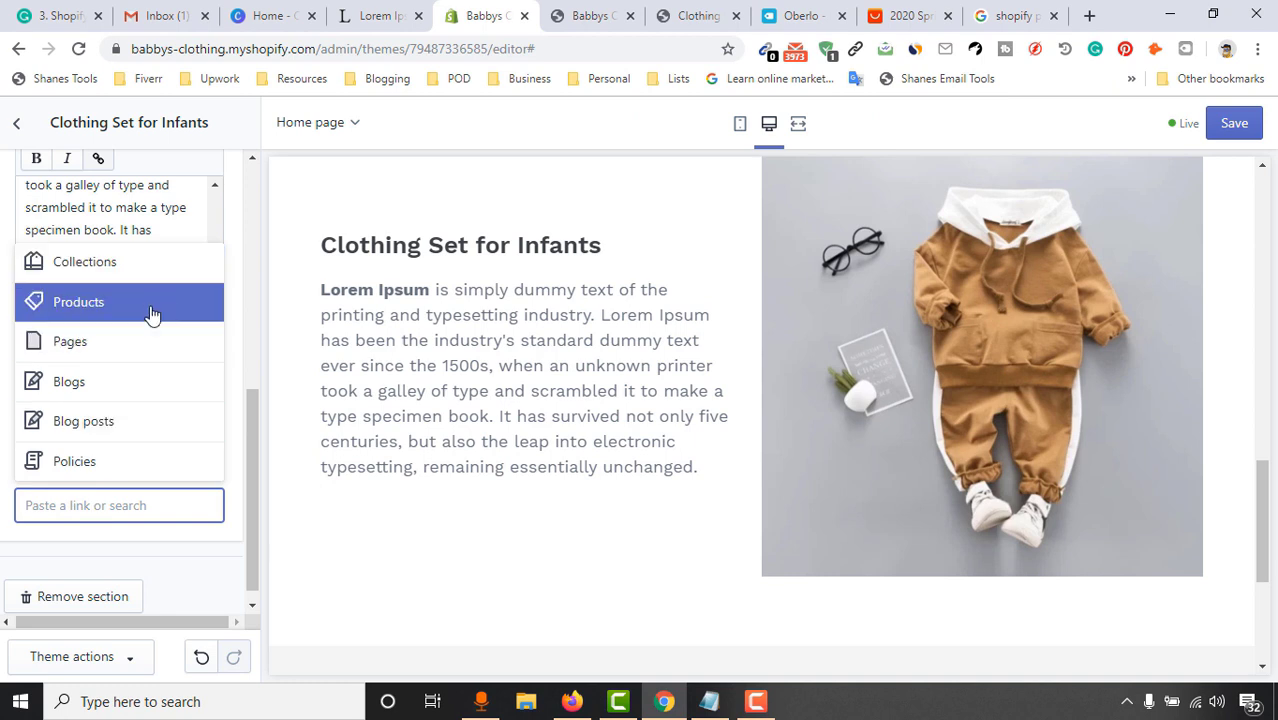
{"action": "left_click", "coordinate": [137, 315]}
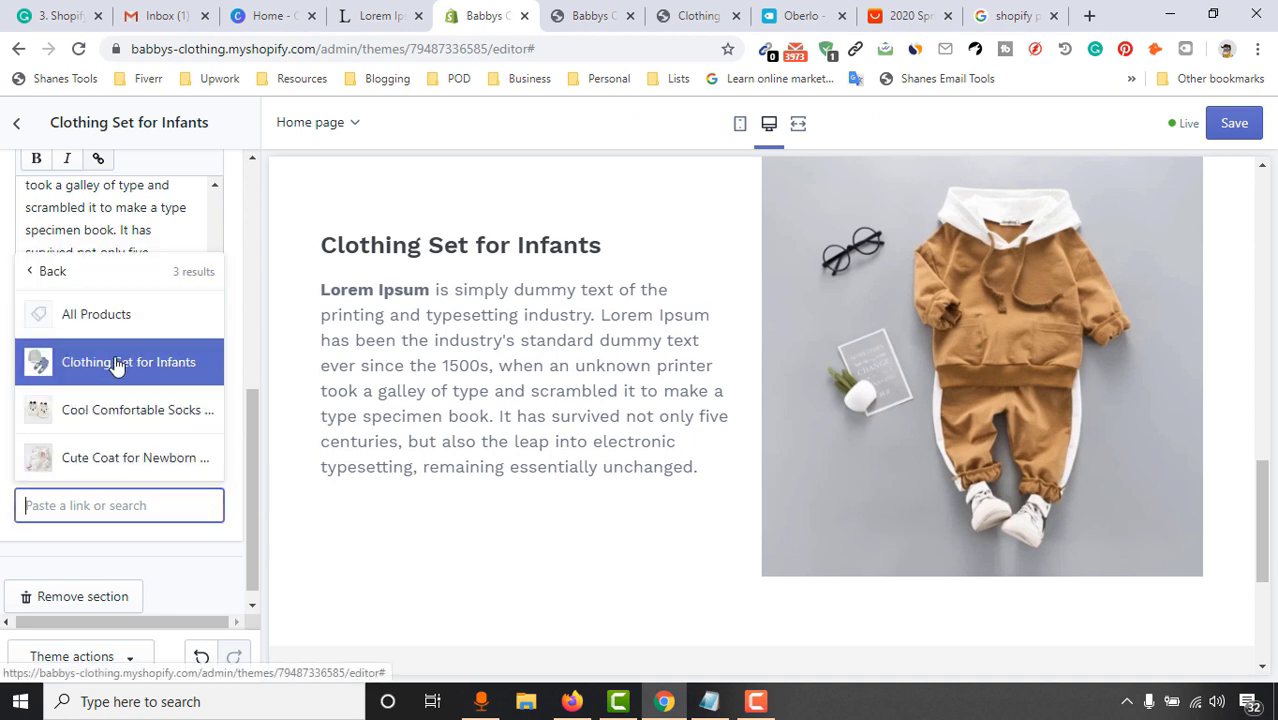
{"action": "left_click", "coordinate": [172, 366]}
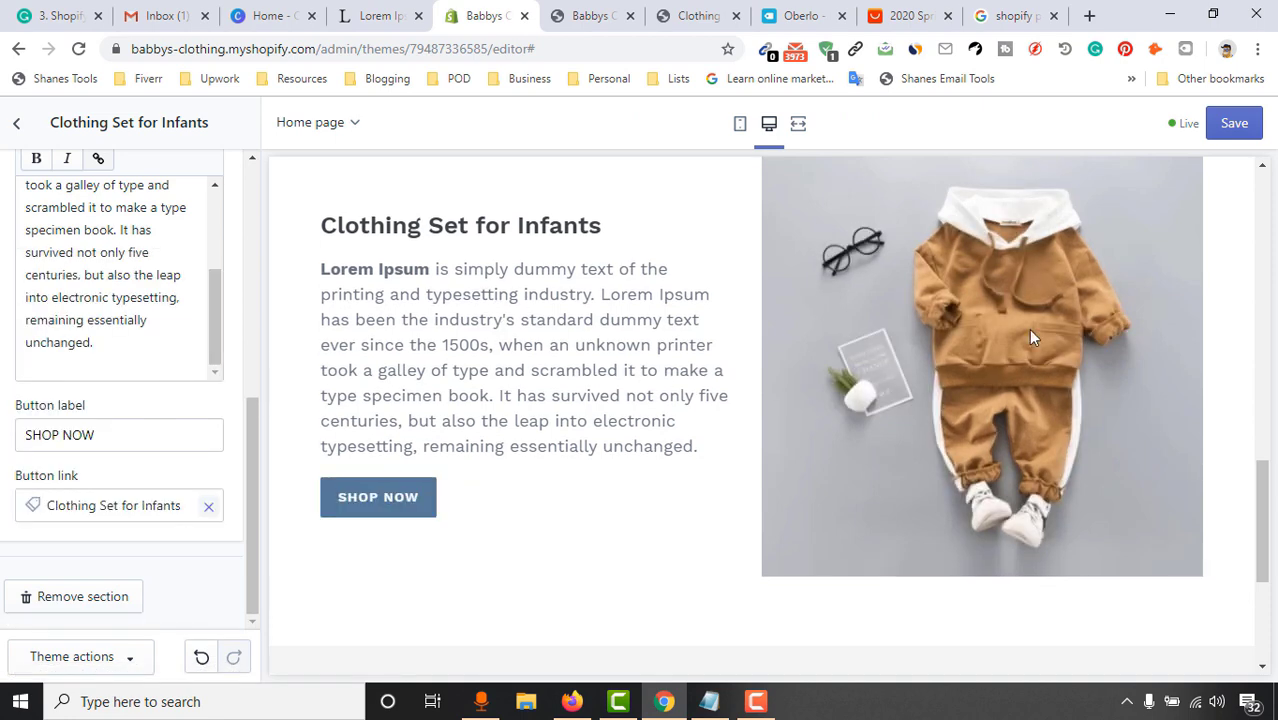
{"action": "scroll", "coordinate": [1178, 314], "scroll_direction": "up", "scroll_amount": 10}
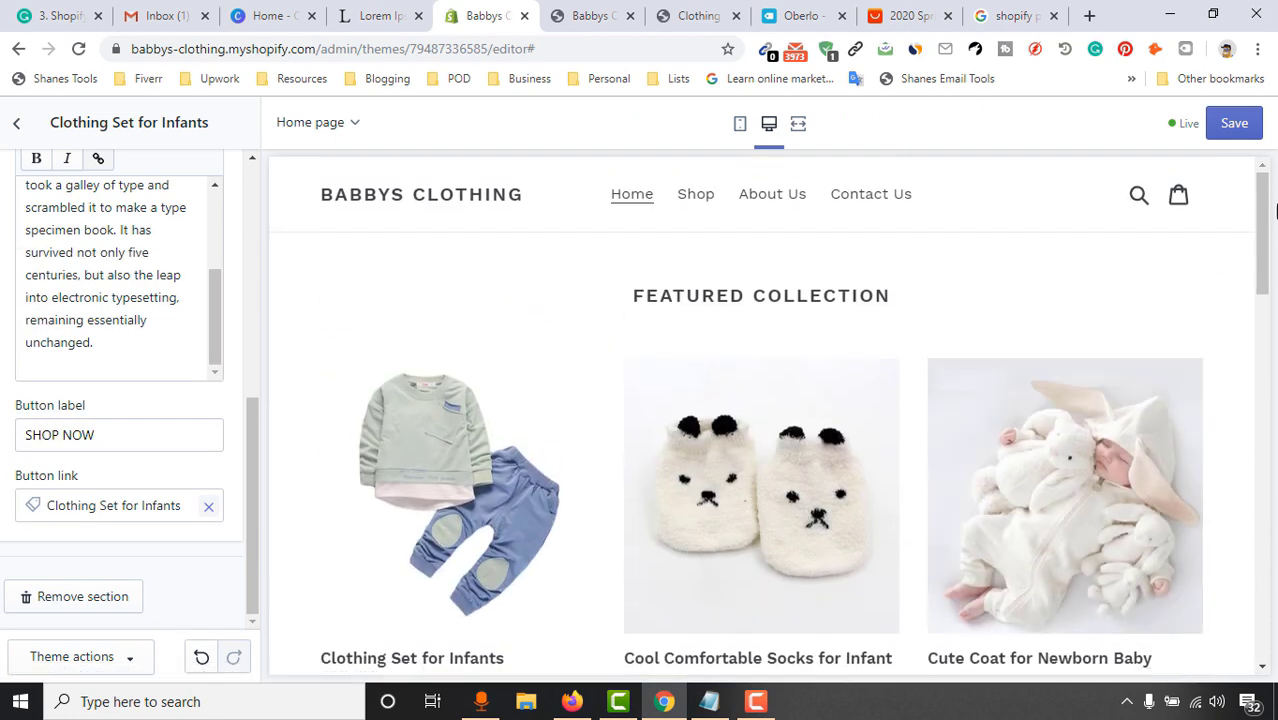
{"action": "left_click_drag", "start_coordinate": [1272, 205], "coordinate": [1273, 370]}
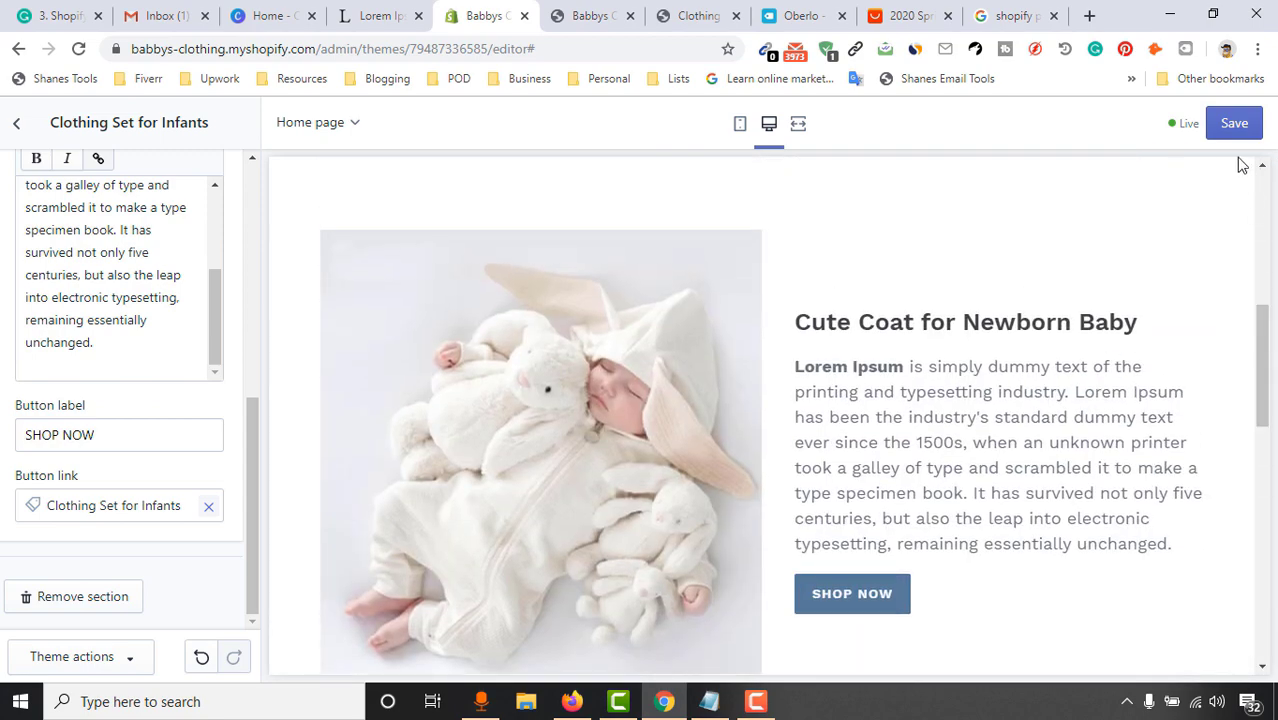
{"action": "left_click", "coordinate": [1230, 128]}
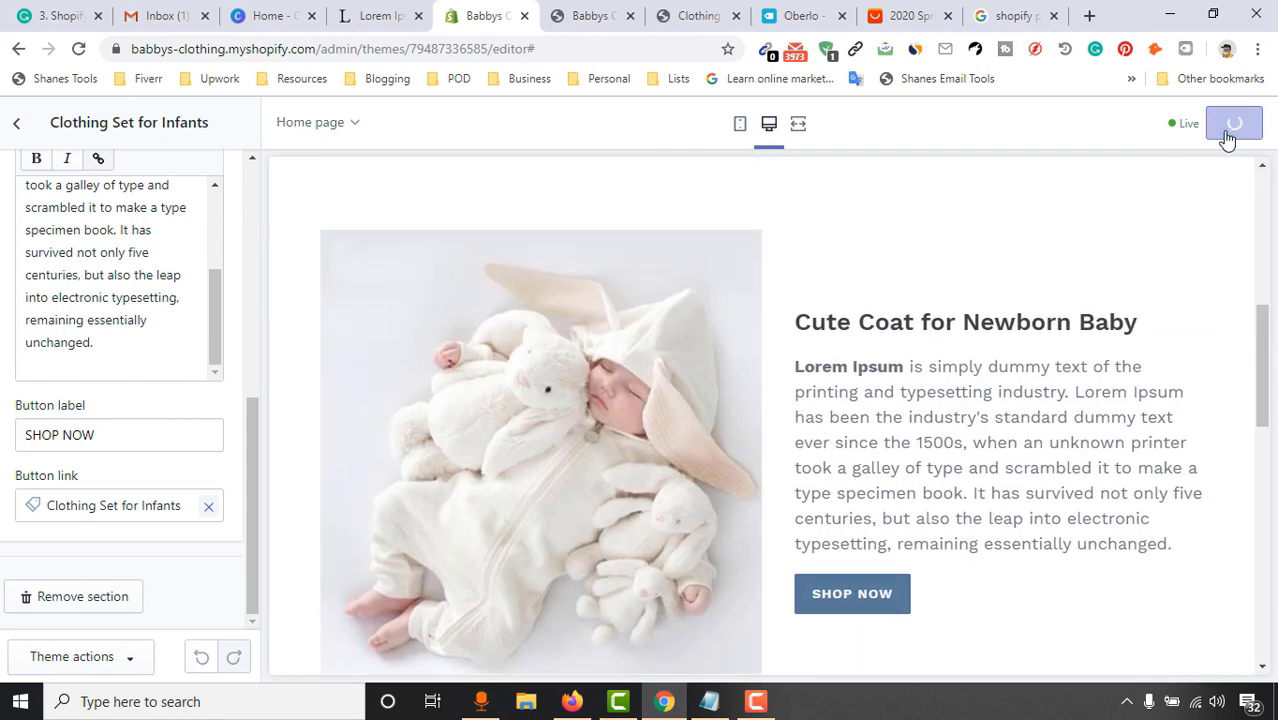
Leave the section's settings and show the Theme settings list
{"action": "left_click", "coordinate": [16, 128]}
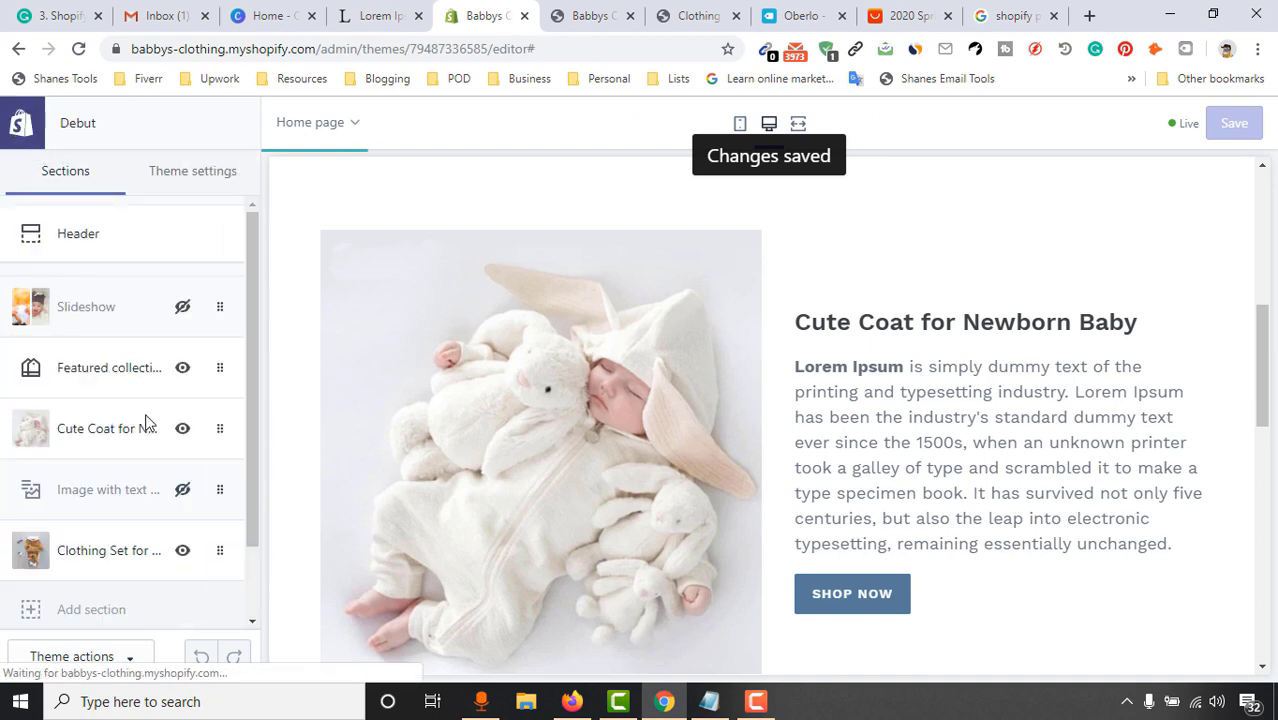
{"action": "scroll", "coordinate": [100, 510], "scroll_direction": "down", "scroll_amount": 1}
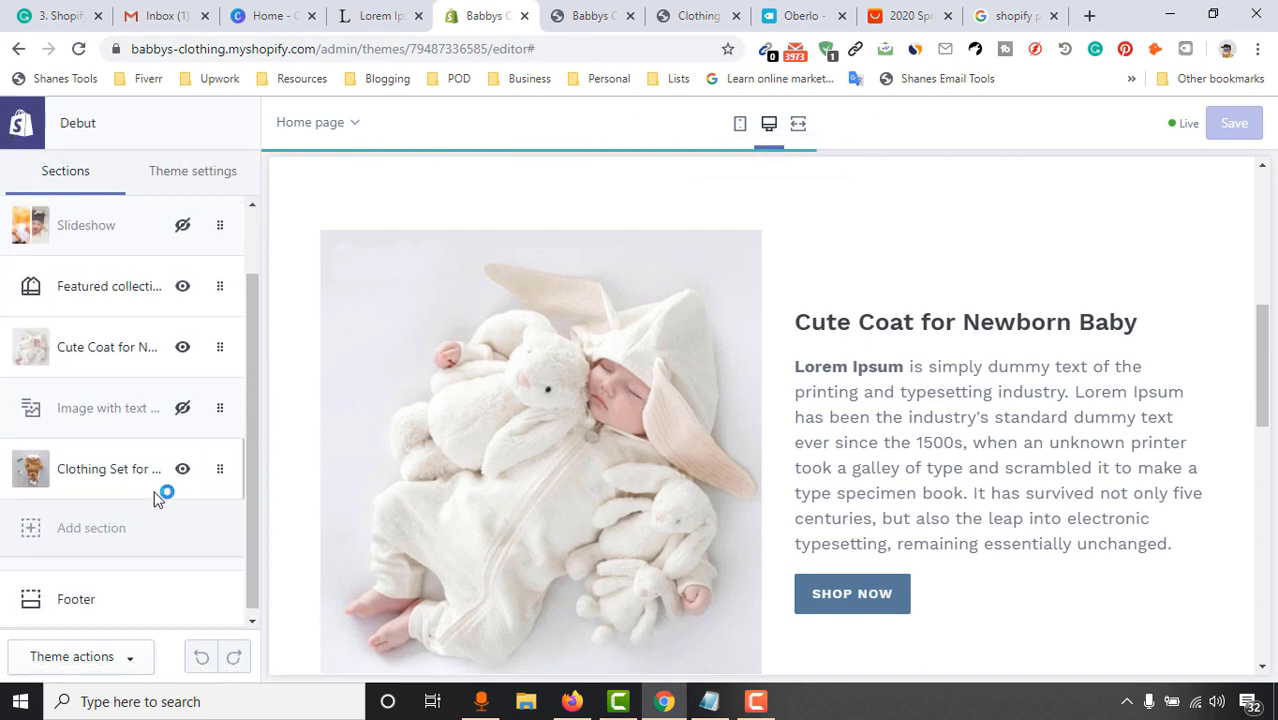
{"action": "left_click", "coordinate": [194, 188]}
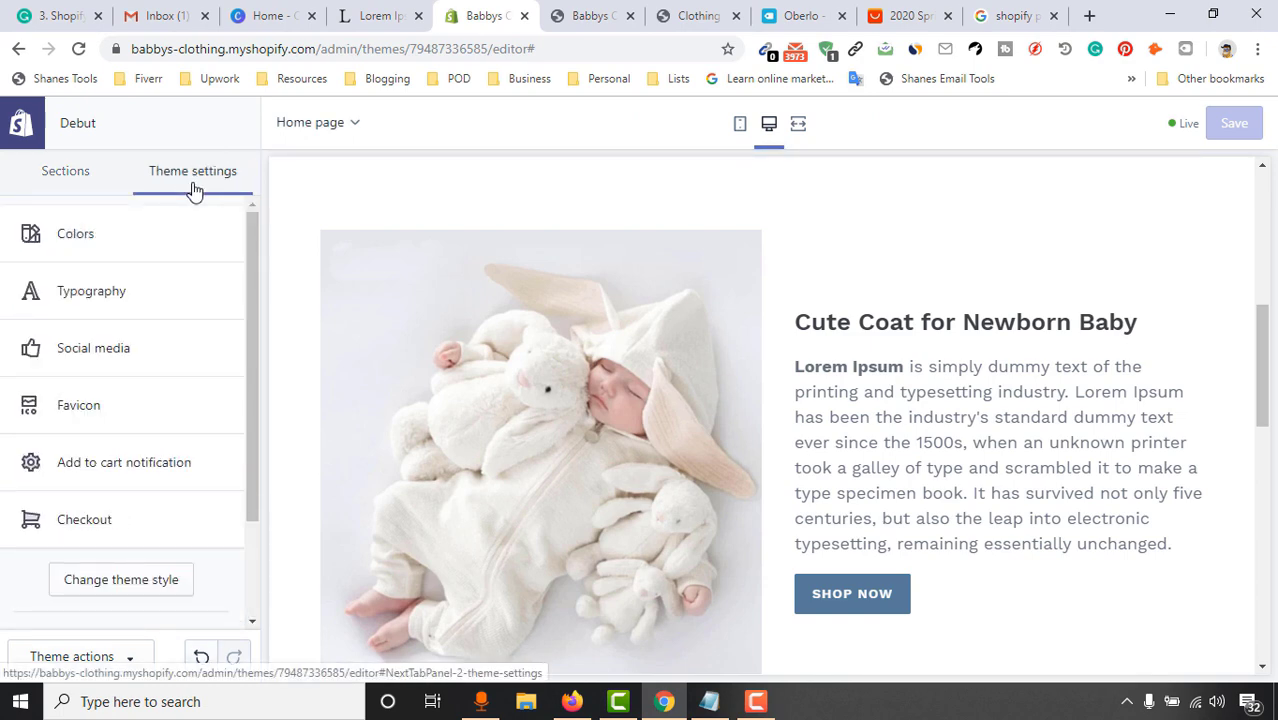
{"action": "scroll", "coordinate": [140, 540], "scroll_direction": "down", "scroll_amount": 2}
{"action": "scroll", "coordinate": [120, 520], "scroll_direction": "up", "scroll_amount": 2}
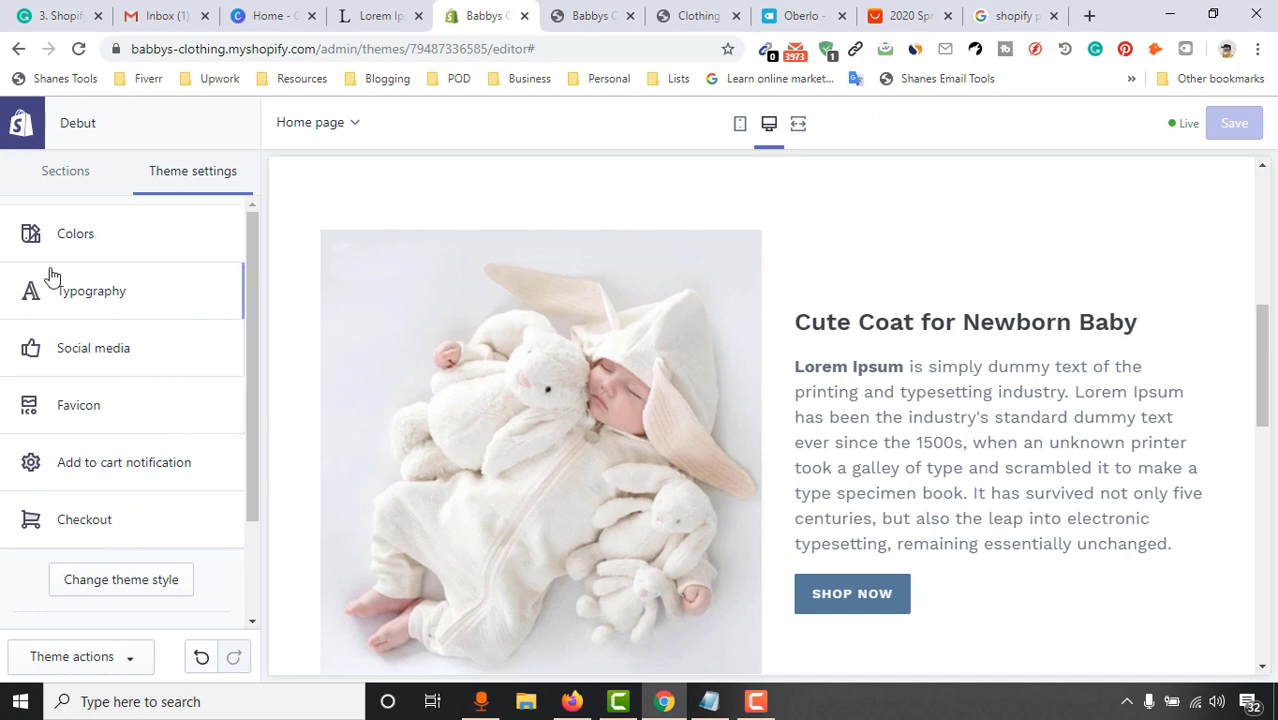
Look through the theme's Colors settings, then return to the Theme settings list
{"action": "left_click", "coordinate": [148, 247]}
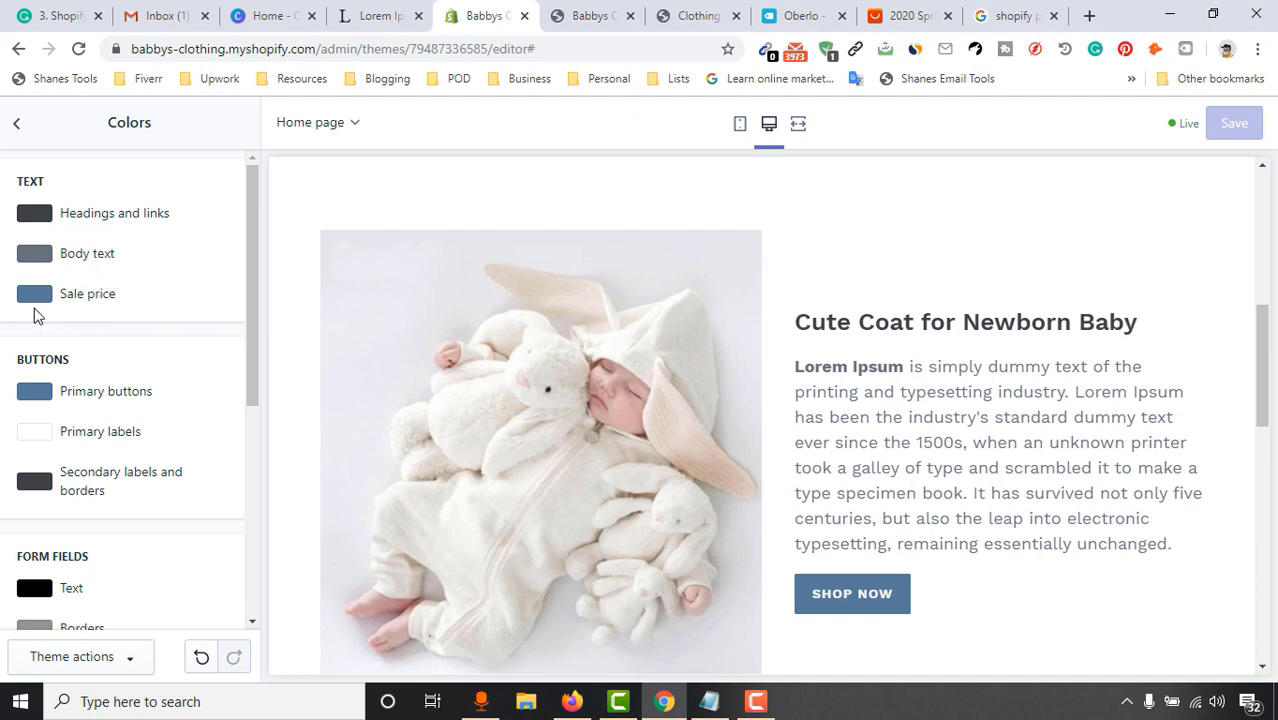
{"action": "scroll", "coordinate": [180, 360], "scroll_direction": "down", "scroll_amount": 2}
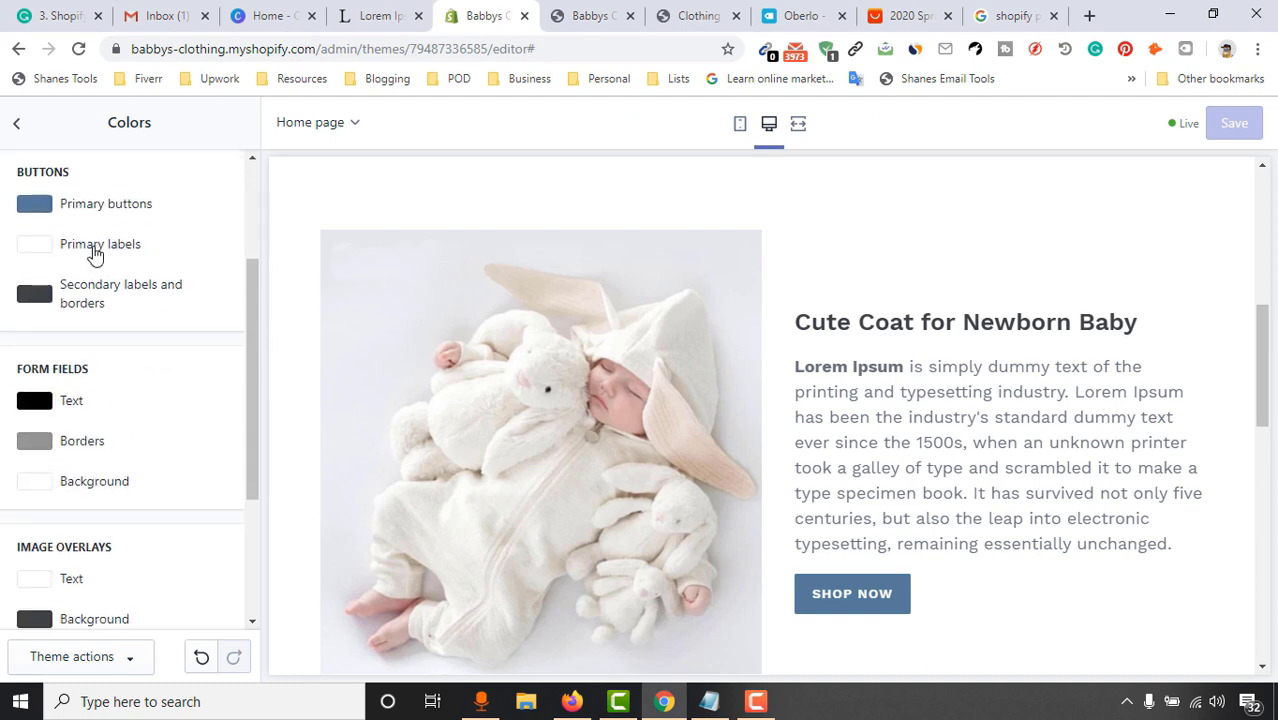
{"action": "scroll", "coordinate": [91, 322], "scroll_direction": "up", "scroll_amount": 1}
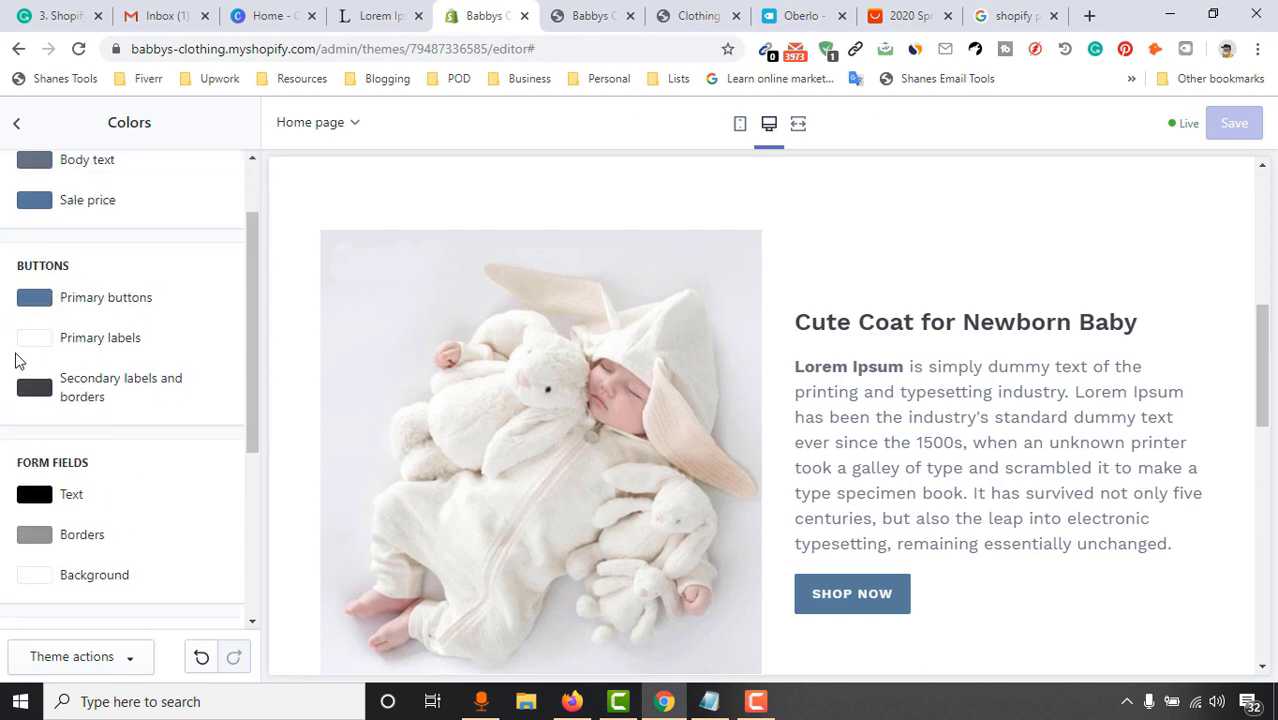
{"action": "scroll", "coordinate": [71, 448], "scroll_direction": "down", "scroll_amount": 3}
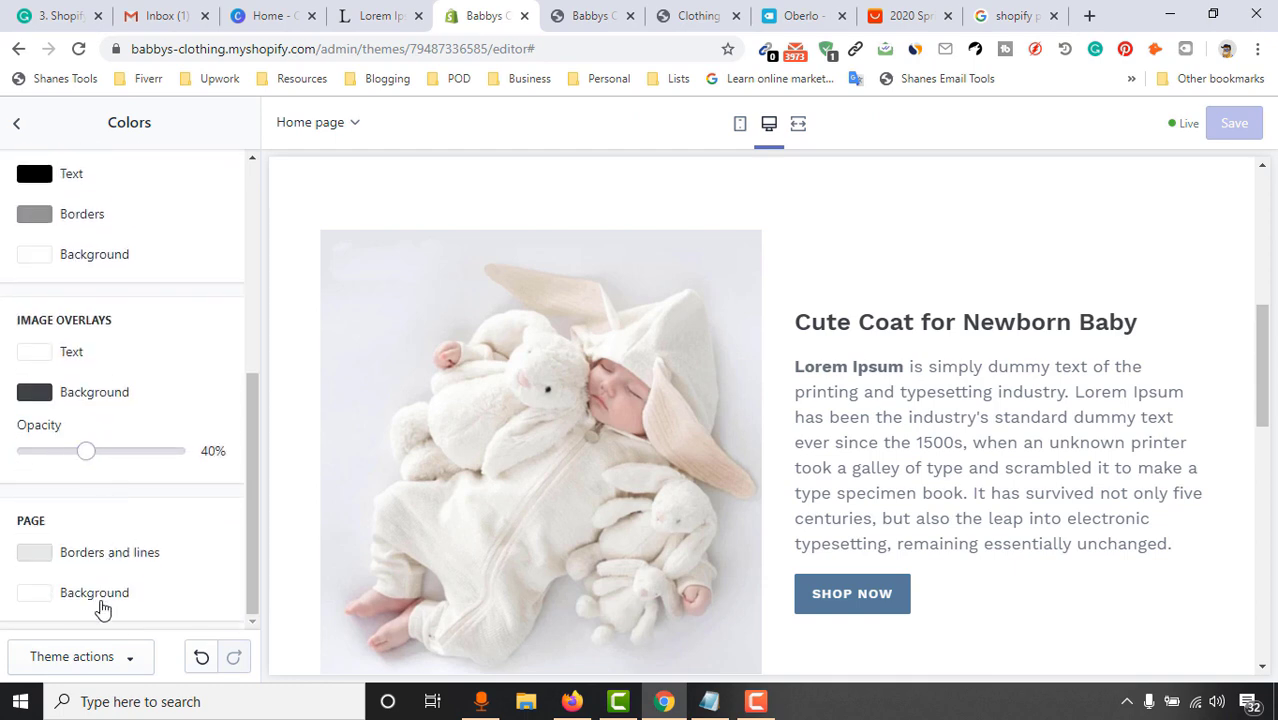
{"action": "scroll", "coordinate": [119, 552], "scroll_direction": "up", "scroll_amount": 4}
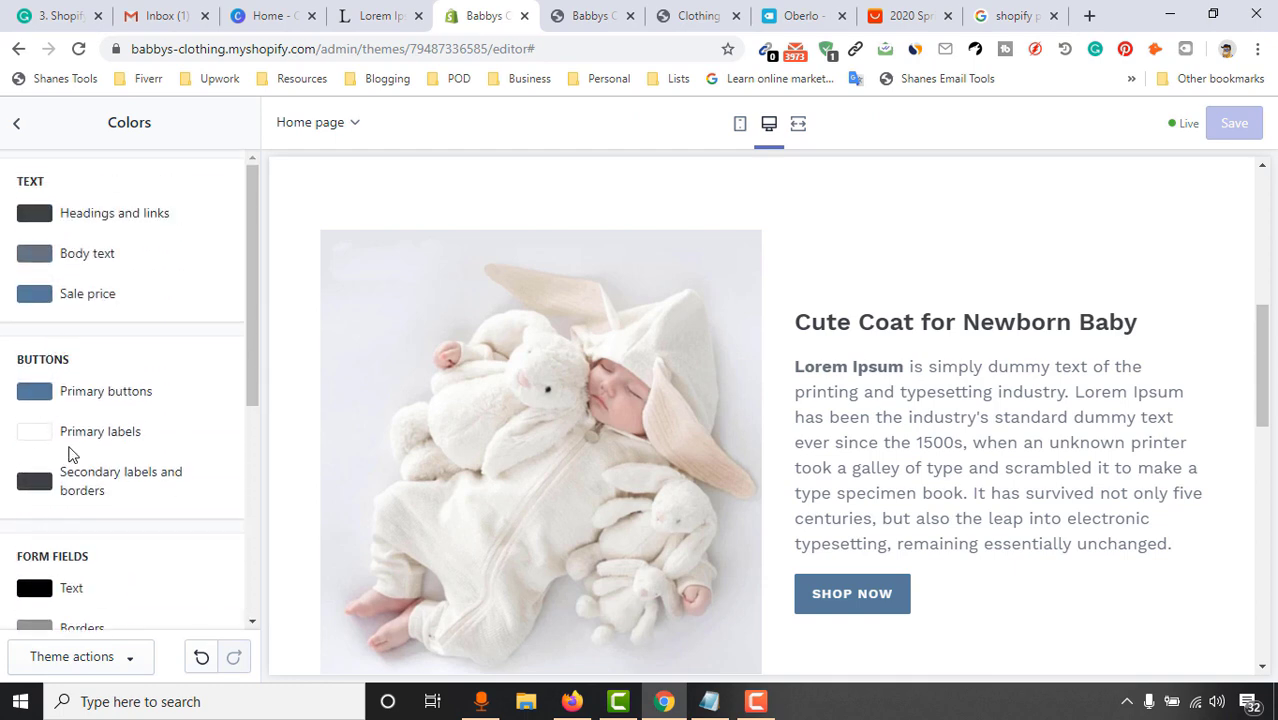
{"action": "scroll", "coordinate": [993, 387], "scroll_direction": "up", "scroll_amount": 5}
{"action": "scroll", "coordinate": [759, 379], "scroll_direction": "down", "scroll_amount": 3}
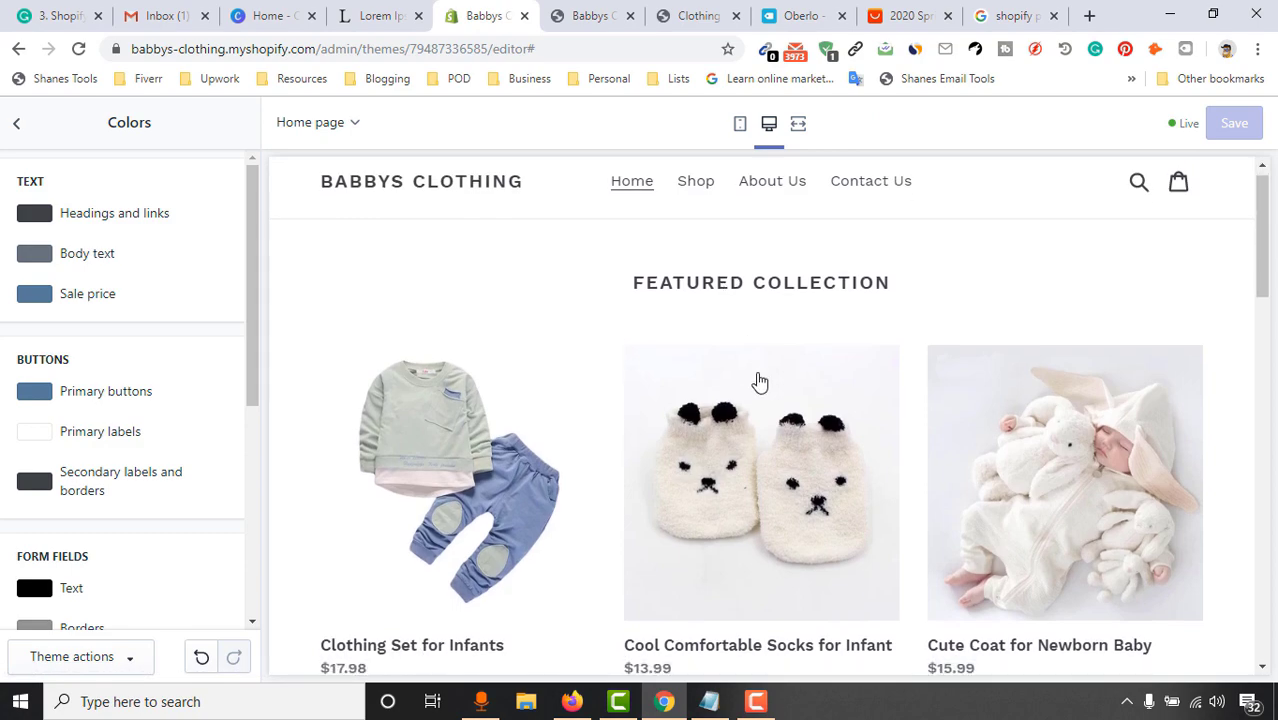
{"action": "scroll", "coordinate": [752, 388], "scroll_direction": "up", "scroll_amount": 1}
{"action": "scroll", "coordinate": [762, 388], "scroll_direction": "down", "scroll_amount": 3}
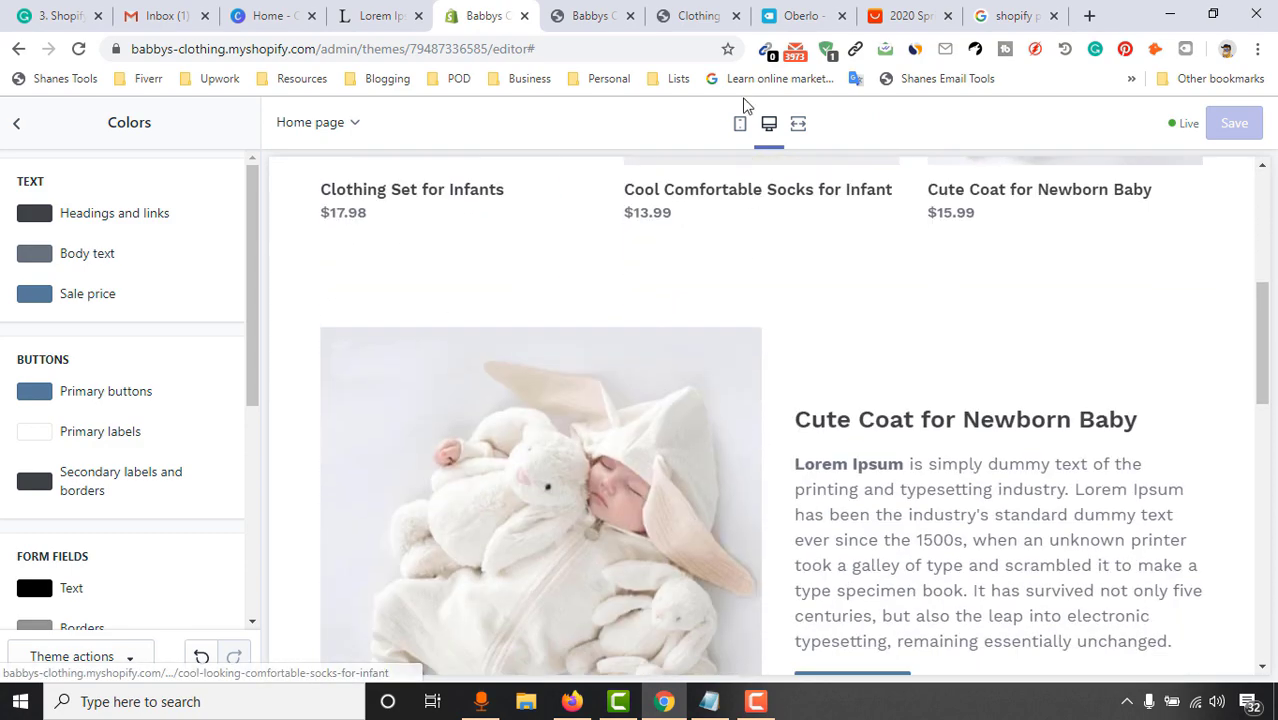
{"action": "scroll", "coordinate": [896, 522], "scroll_direction": "down", "scroll_amount": 8}
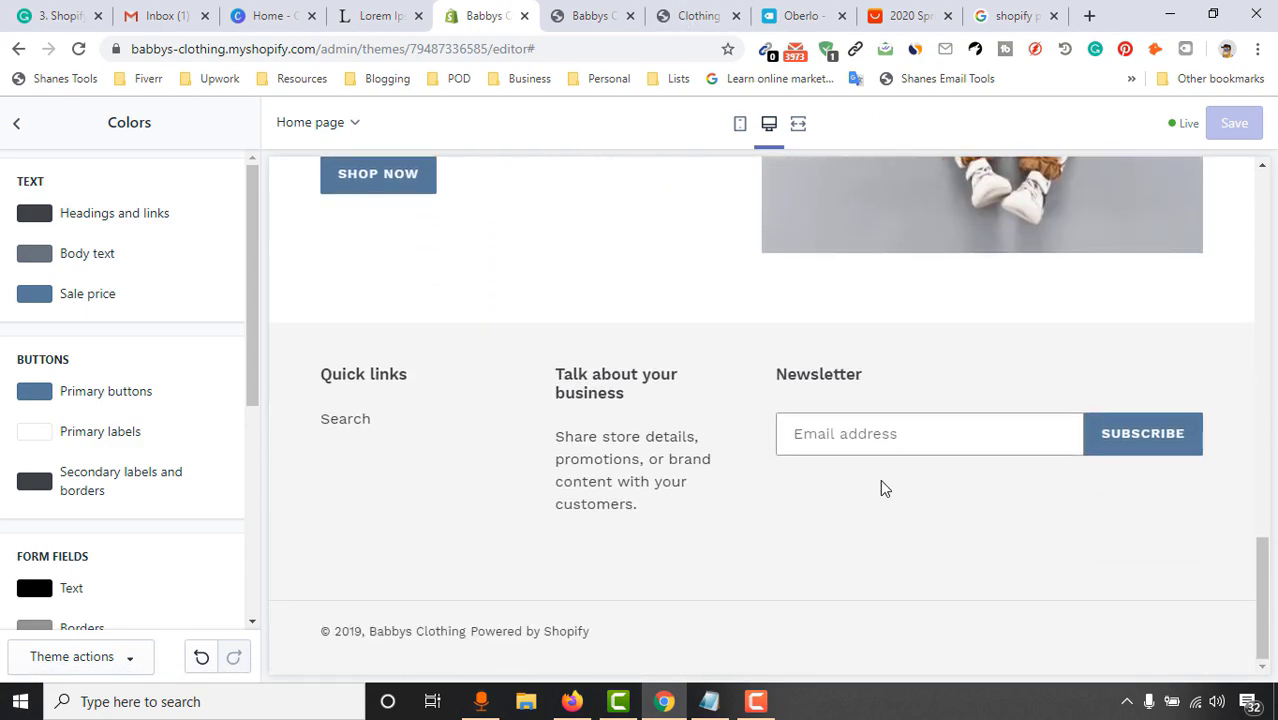
{"action": "scroll", "coordinate": [882, 485], "scroll_direction": "up", "scroll_amount": 8}
{"action": "scroll", "coordinate": [840, 428], "scroll_direction": "up", "scroll_amount": 5}
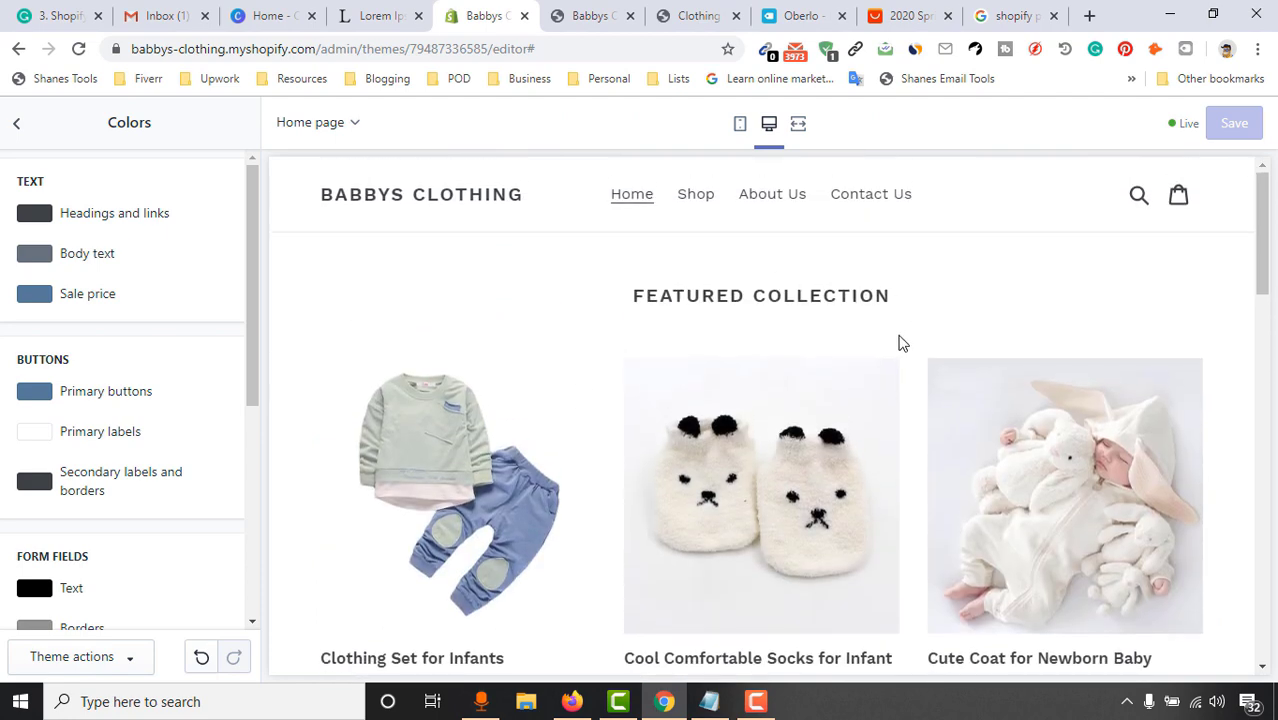
{"action": "scroll", "coordinate": [899, 342], "scroll_direction": "down", "scroll_amount": 2}
{"action": "scroll", "coordinate": [740, 420], "scroll_direction": "down", "scroll_amount": 2}
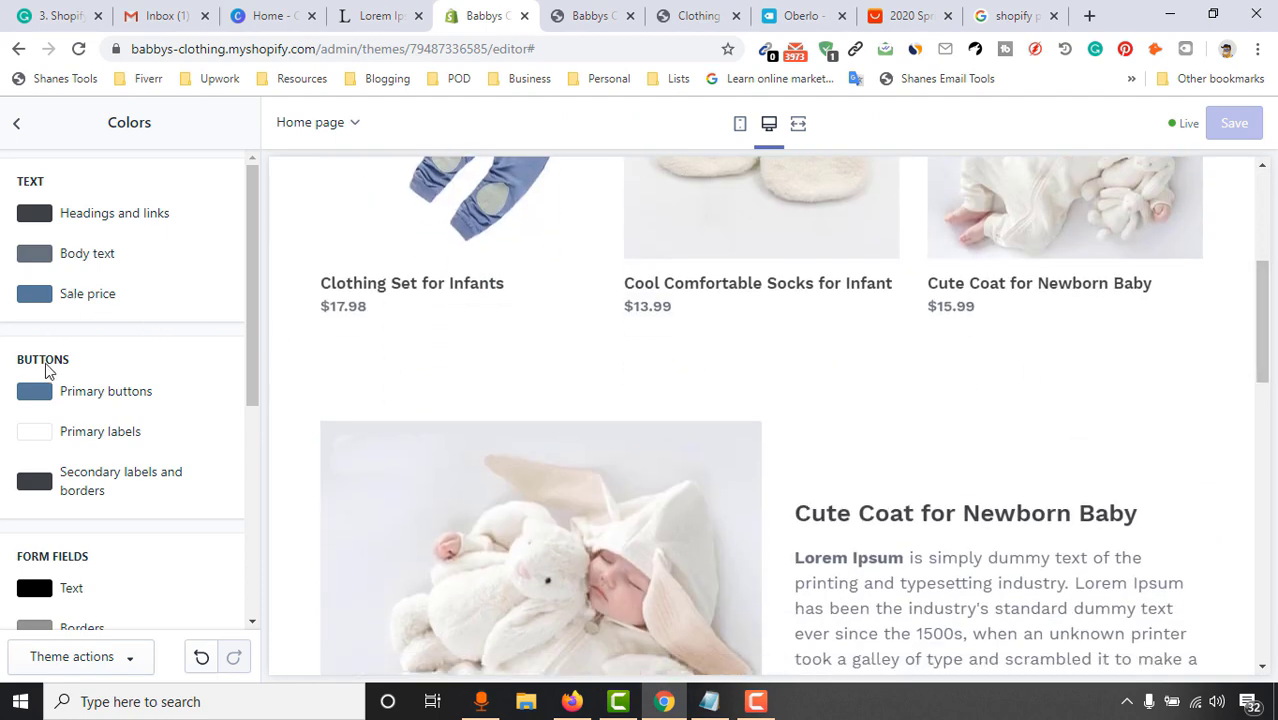
{"action": "scroll", "coordinate": [45, 362], "scroll_direction": "down", "scroll_amount": 4}
{"action": "scroll", "coordinate": [63, 430], "scroll_direction": "up", "scroll_amount": 4}
{"action": "left_click", "coordinate": [20, 130]}
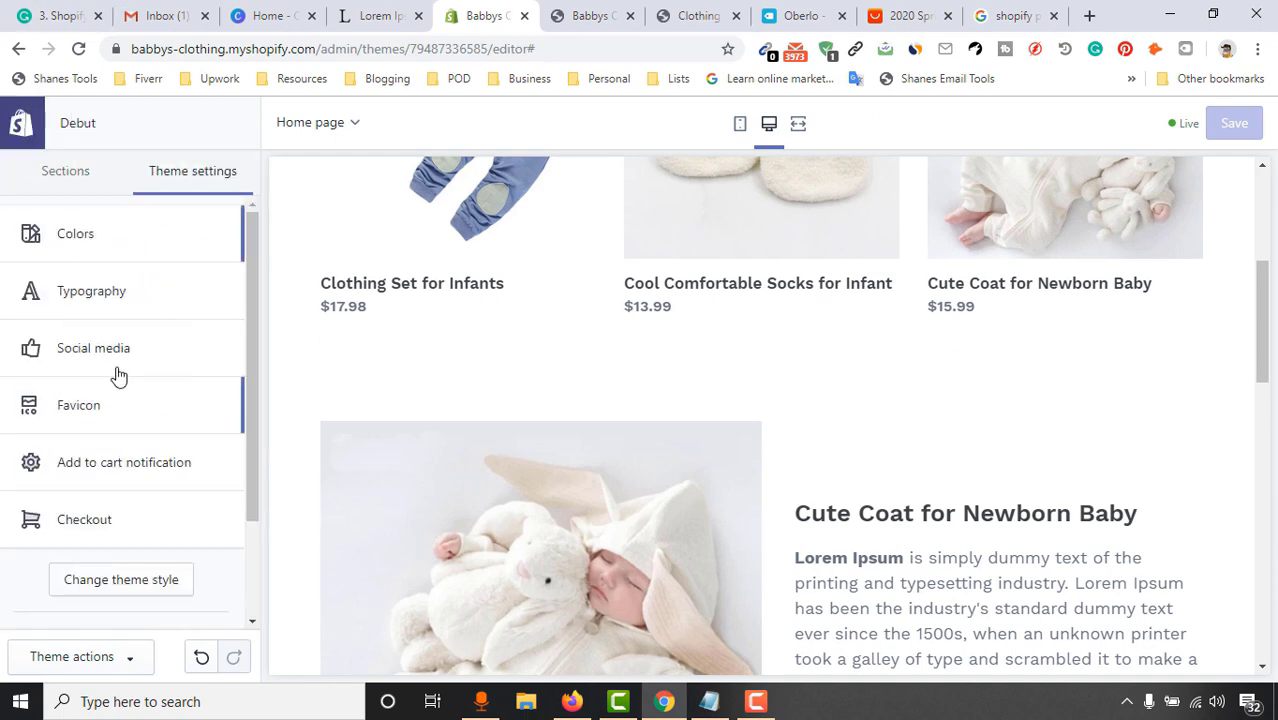
Look over the Typography settings and return to the Theme settings list
{"action": "left_click", "coordinate": [97, 300]}
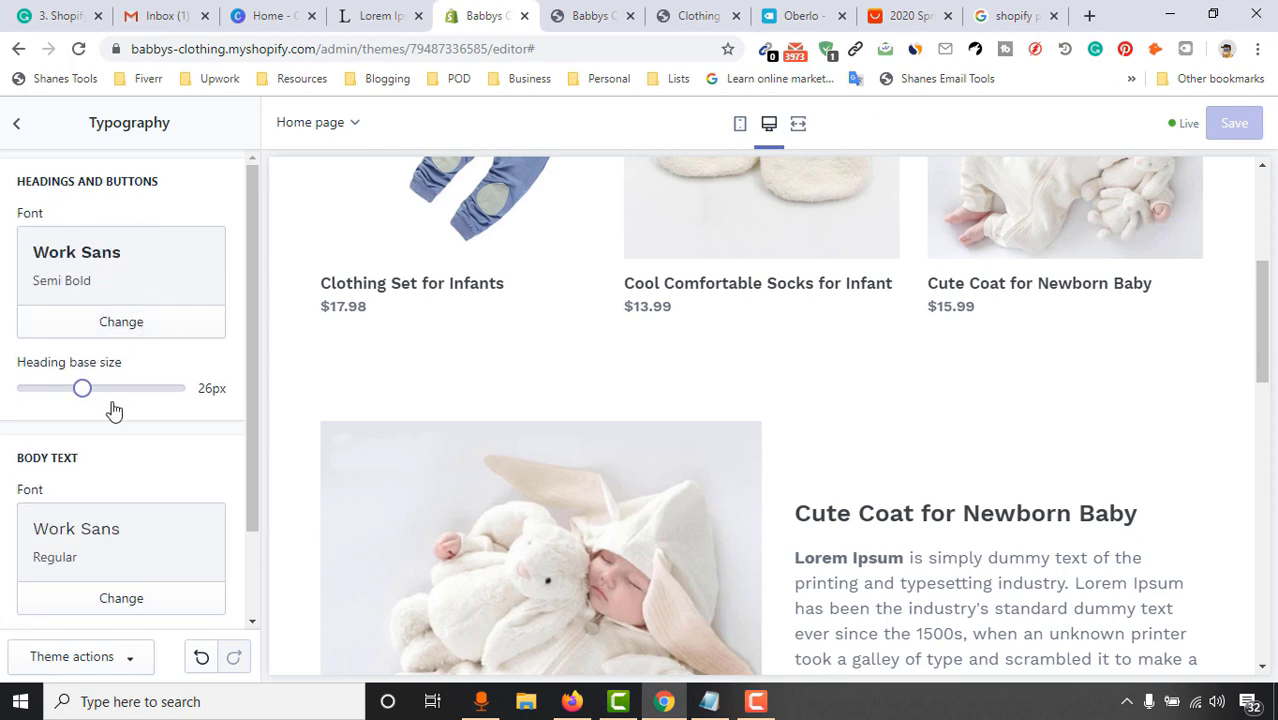
{"action": "scroll", "coordinate": [112, 412], "scroll_direction": "down", "scroll_amount": 2}
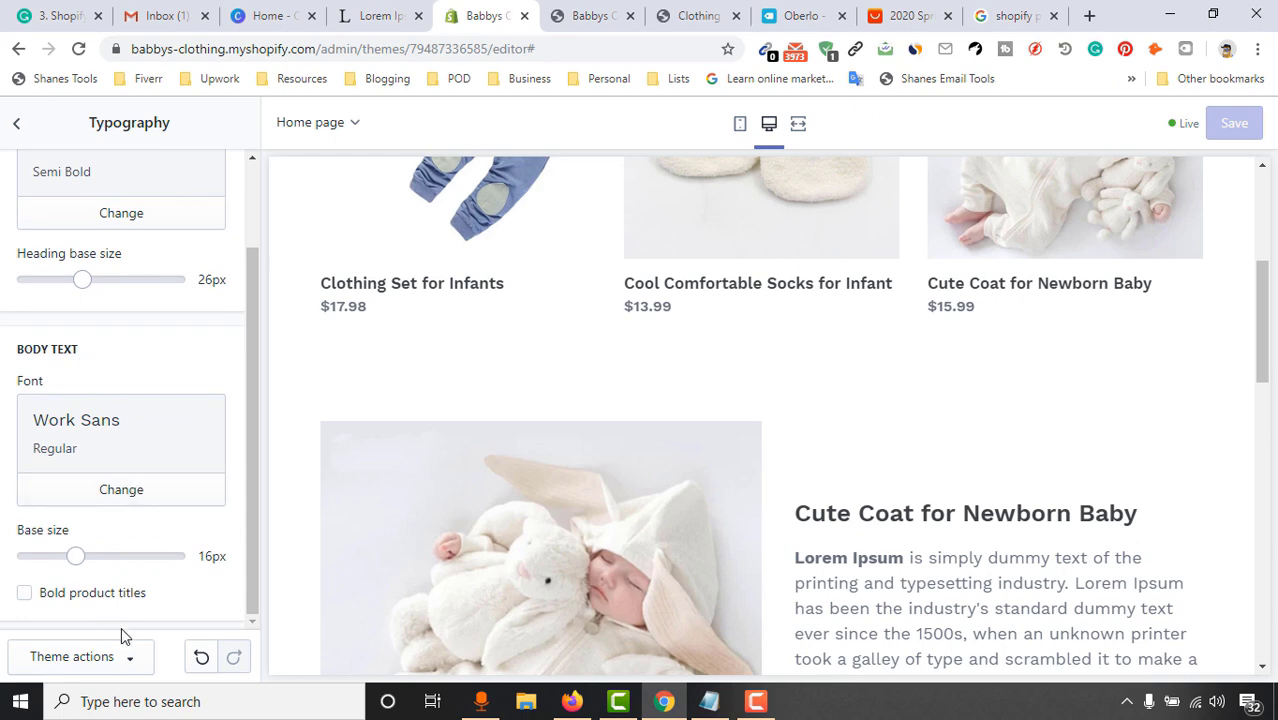
{"action": "left_click", "coordinate": [16, 125]}
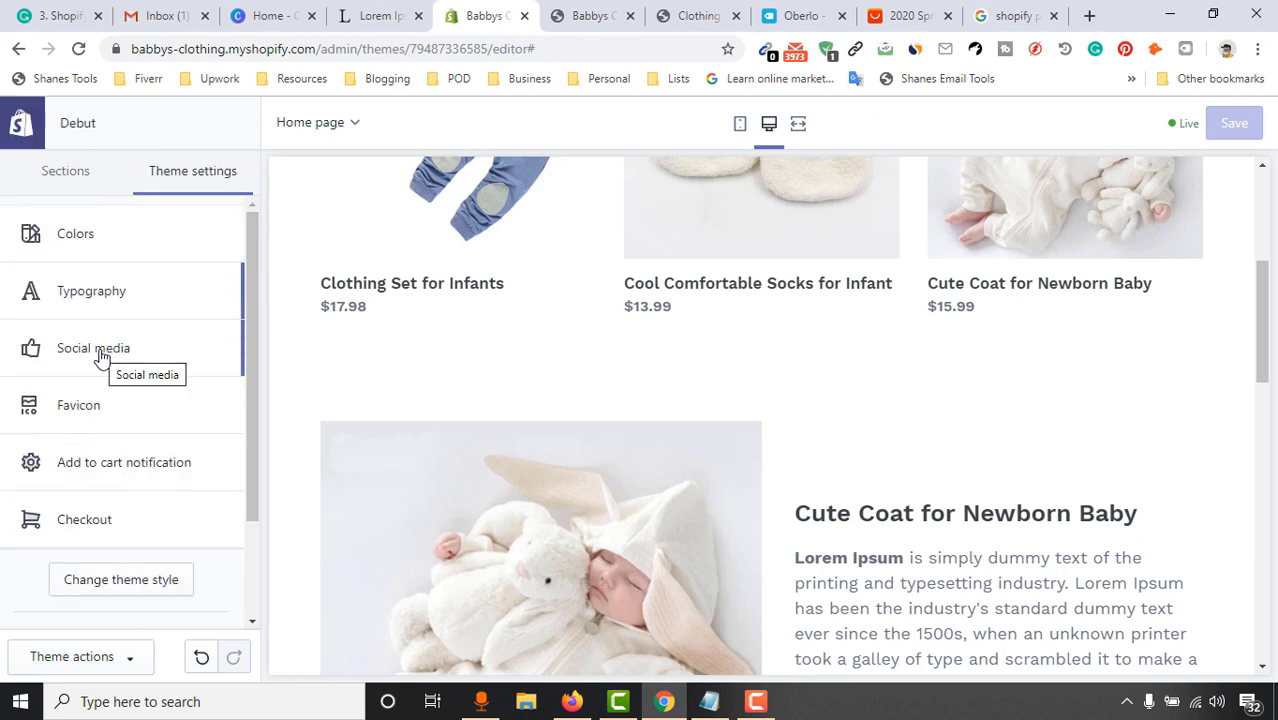
Open the Social media settings, dismiss the Gmail popup, and view the live storefront
{"action": "left_click", "coordinate": [90, 355]}
{"action": "left_click_drag", "start_coordinate": [254, 280], "coordinate": [255, 362]}
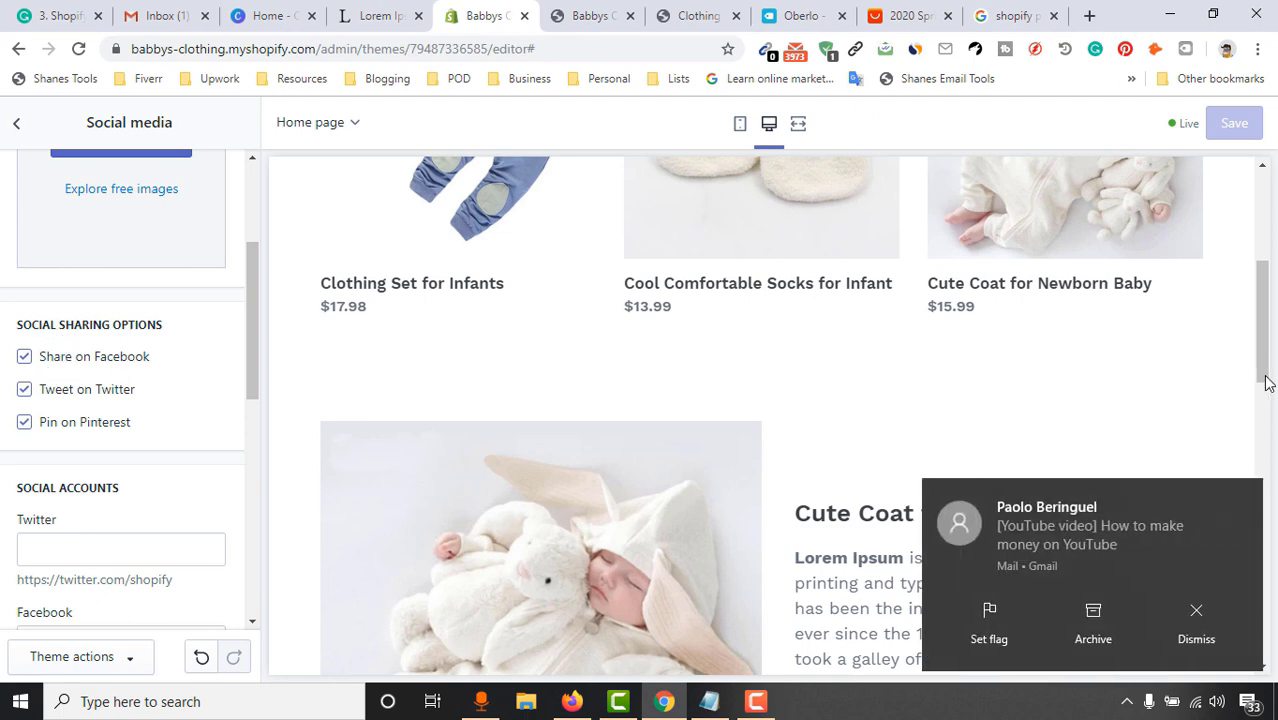
{"action": "left_click", "coordinate": [1245, 500]}
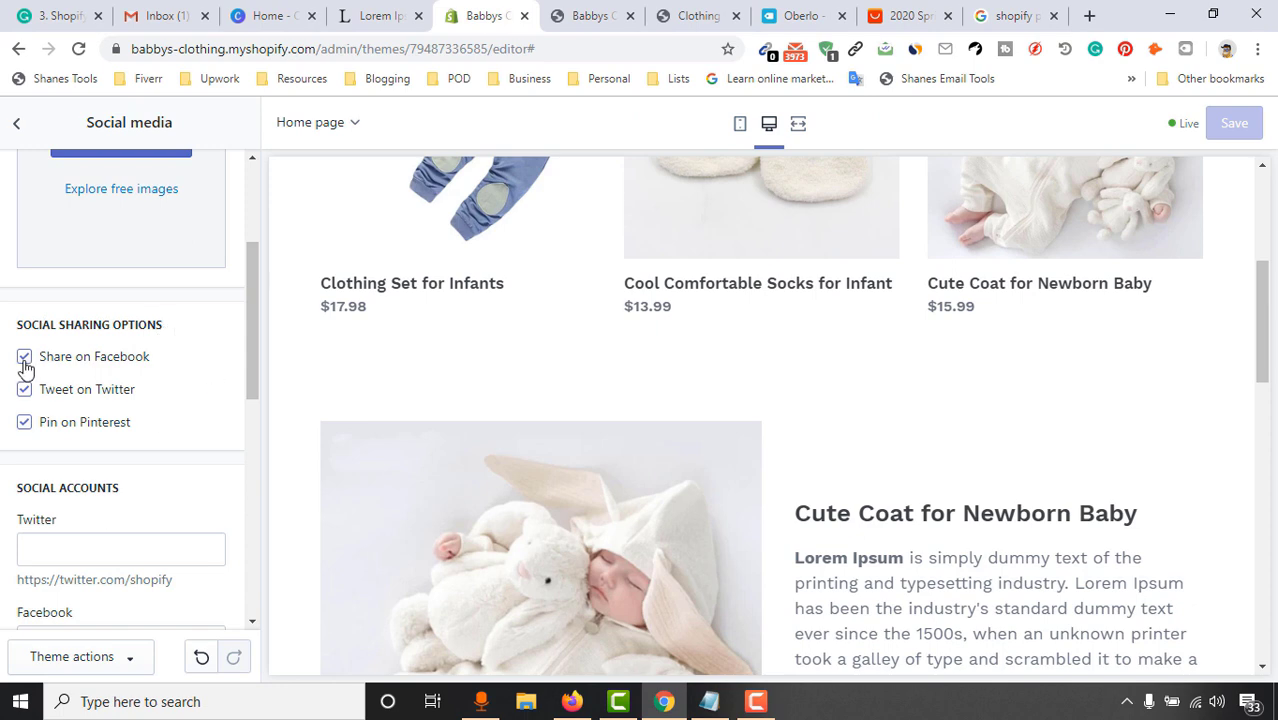
{"action": "left_click", "coordinate": [589, 17]}
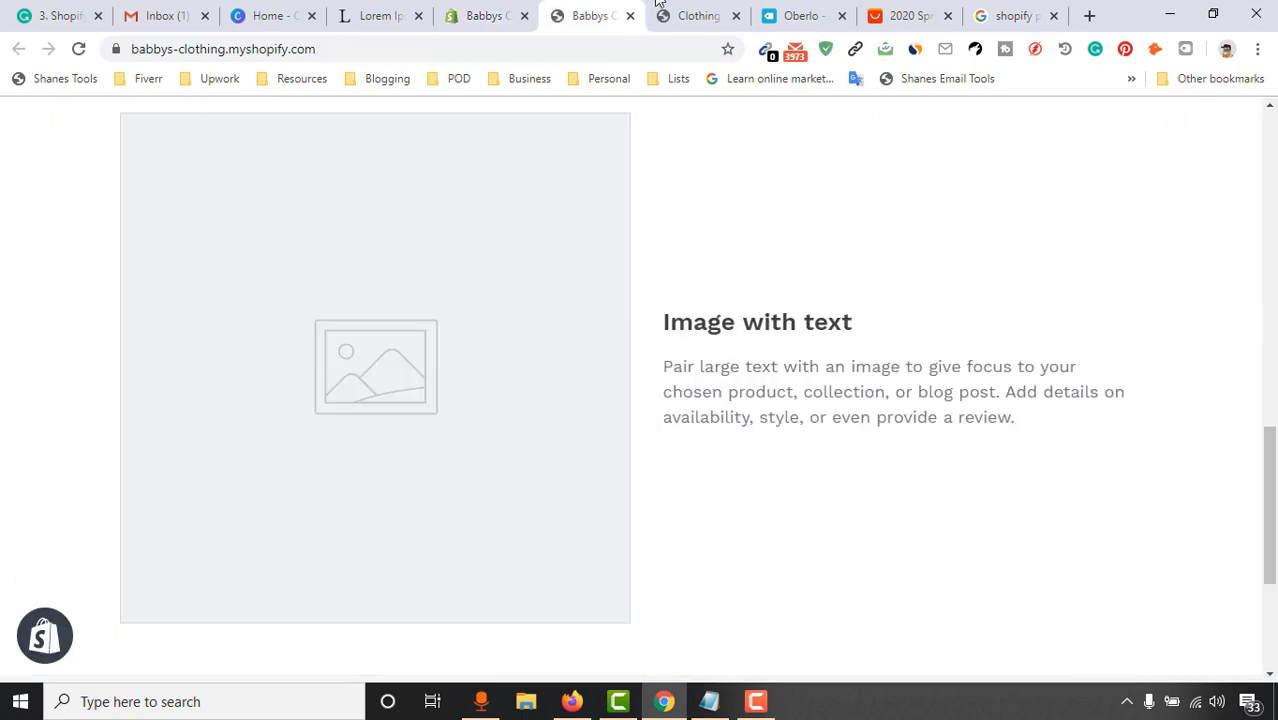
Turn on Checker Plus Do Not Disturb, then go back to the editor's Social media settings
{"action": "left_click", "coordinate": [660, 8]}
{"action": "left_click", "coordinate": [1088, 510]}
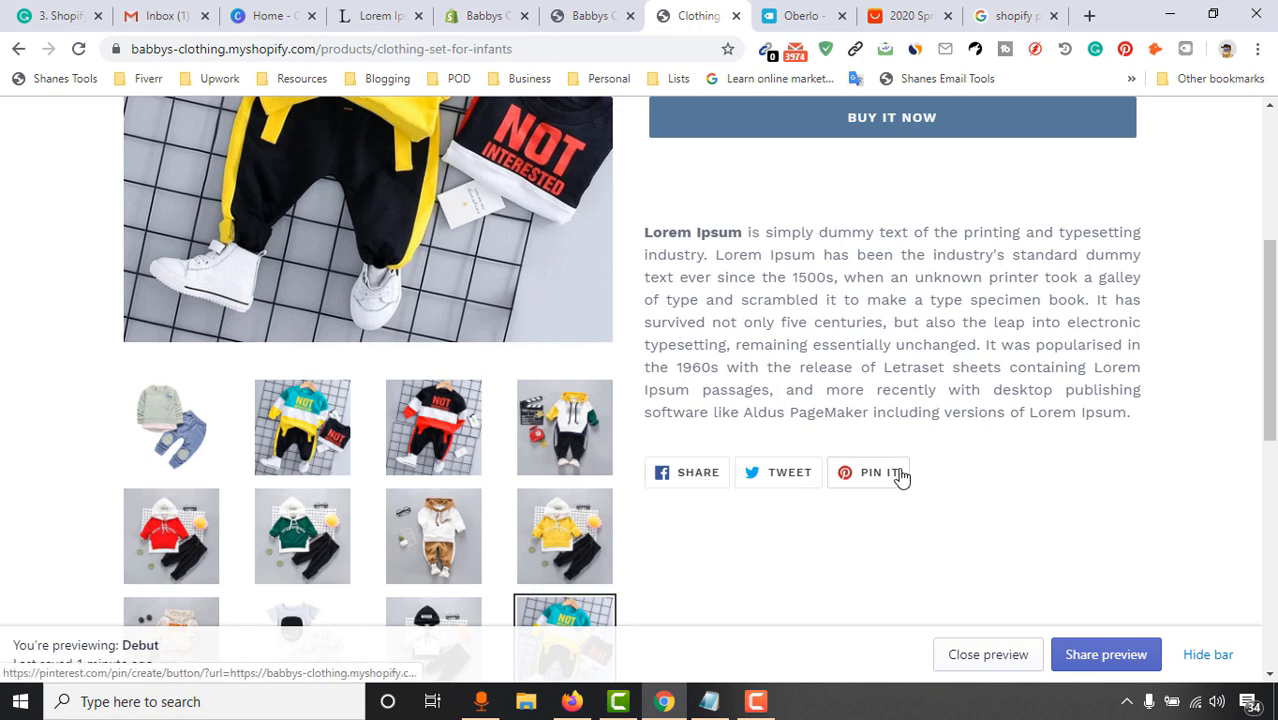
{"action": "right_click", "coordinate": [805, 50]}
{"action": "mouse_move", "coordinate": [880, 178]}
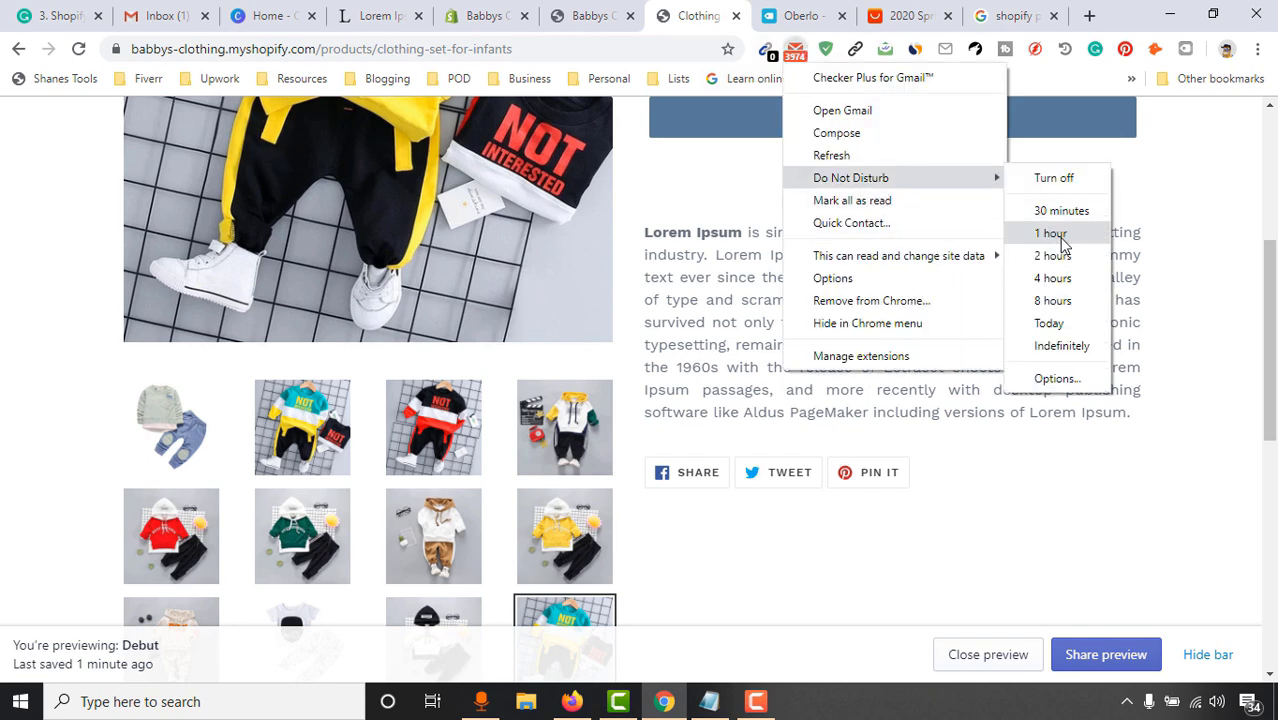
{"action": "left_click", "coordinate": [1060, 278]}
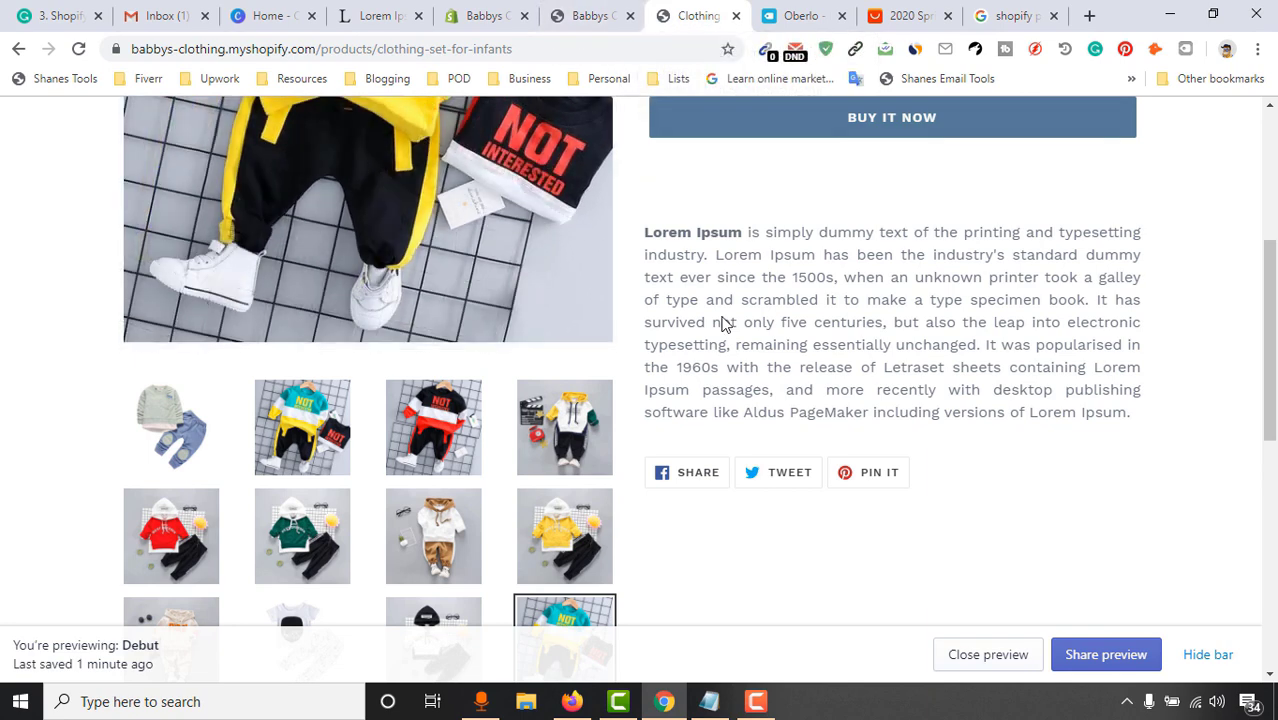
{"action": "left_click", "coordinate": [596, 15]}
{"action": "left_click", "coordinate": [491, 15]}
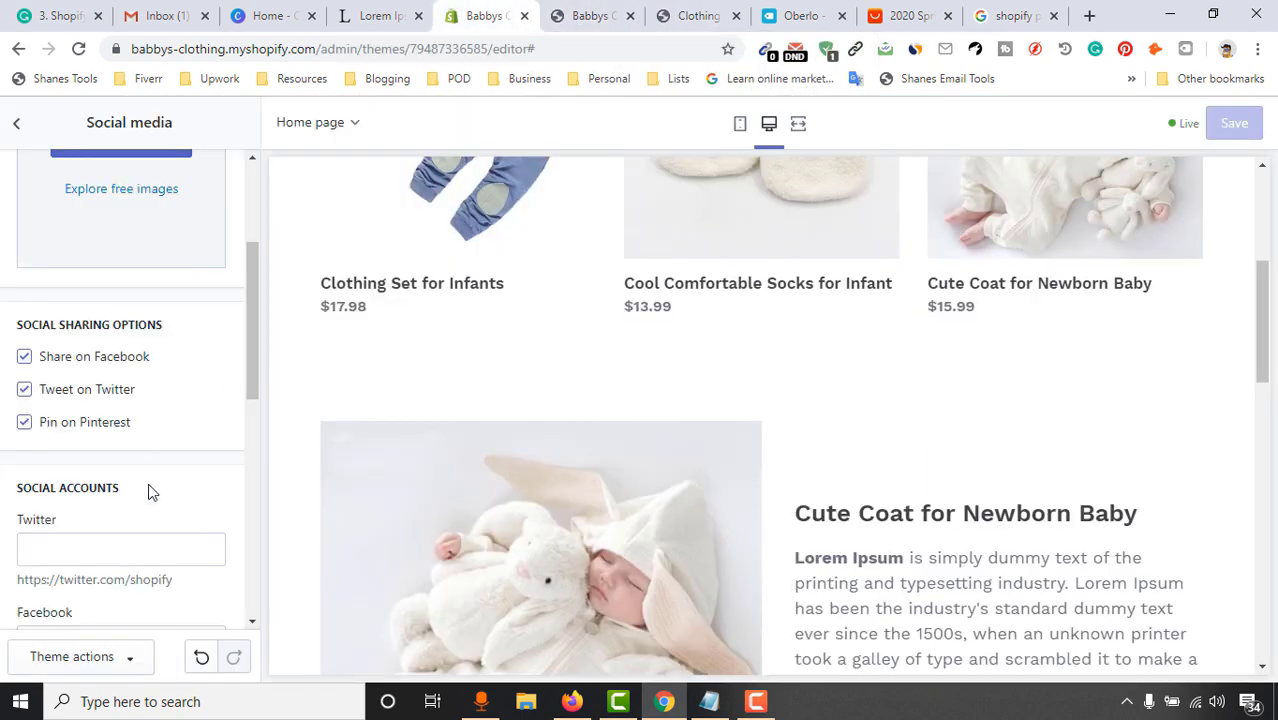
Check the storefront footer for social icons and return to the theme editor
{"action": "scroll", "coordinate": [153, 497], "scroll_direction": "down", "scroll_amount": 2}
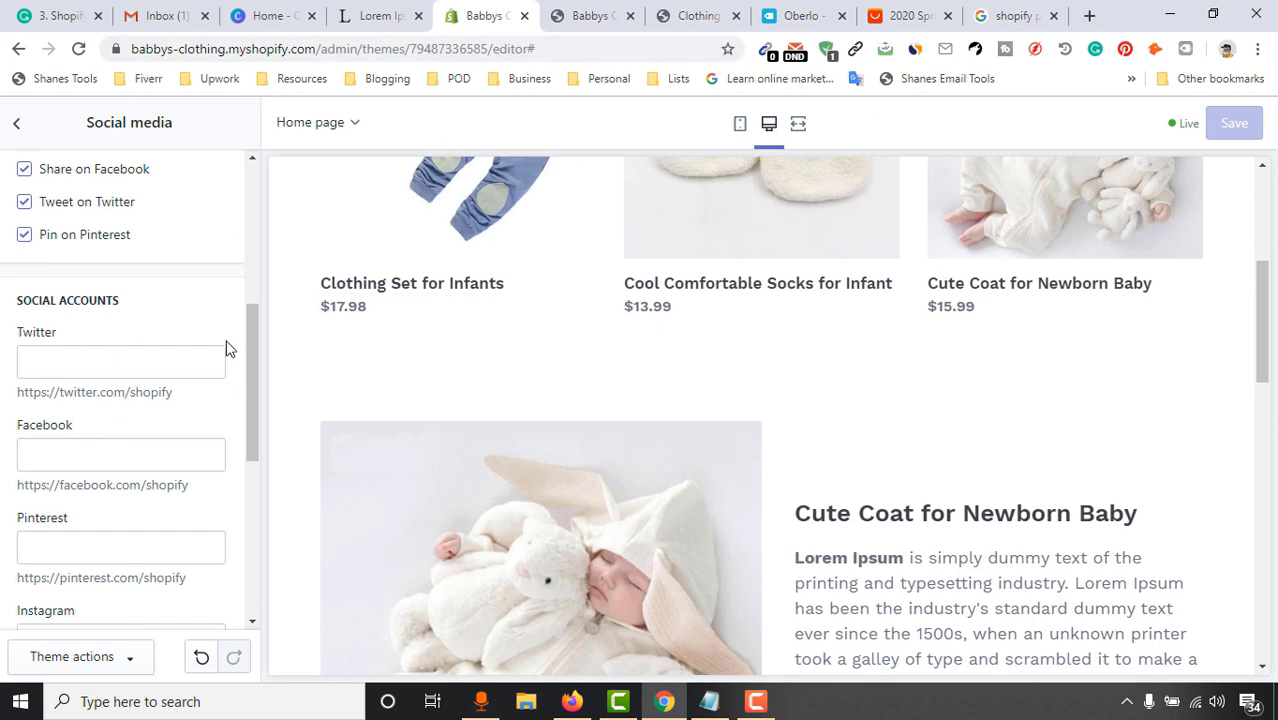
{"action": "left_click", "coordinate": [628, 7]}
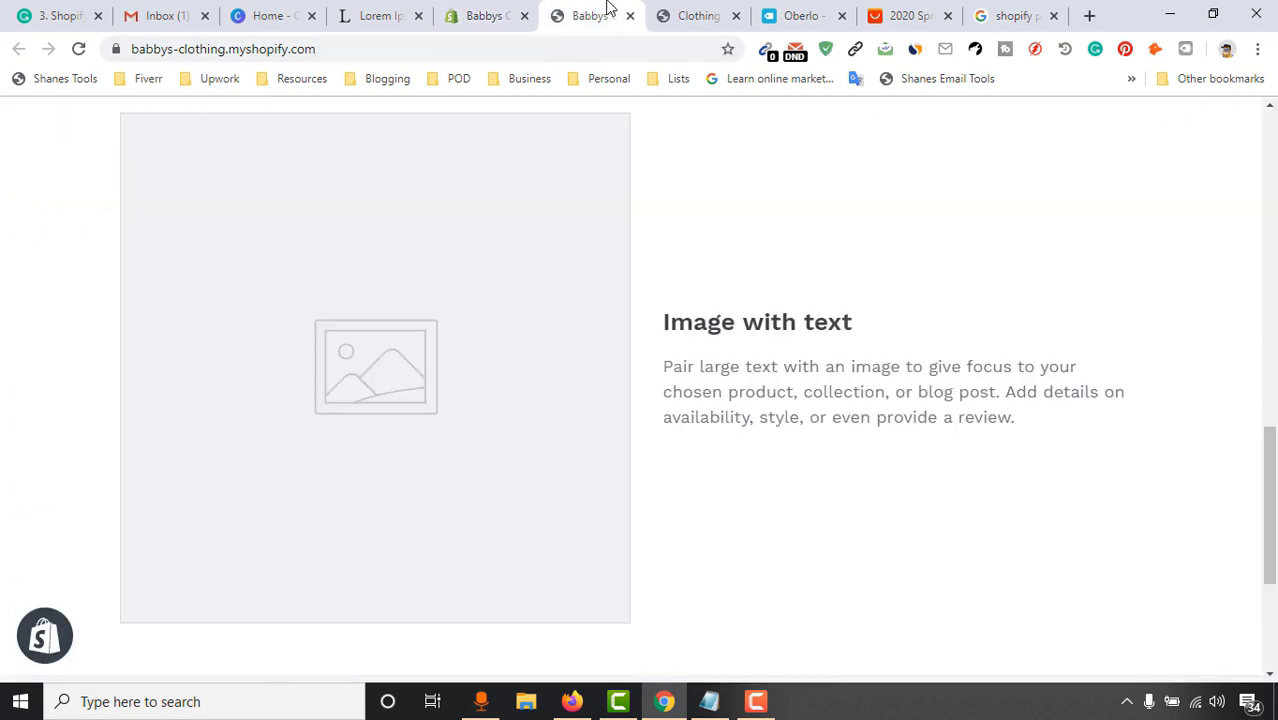
{"action": "scroll", "coordinate": [742, 534], "scroll_direction": "down", "scroll_amount": 3}
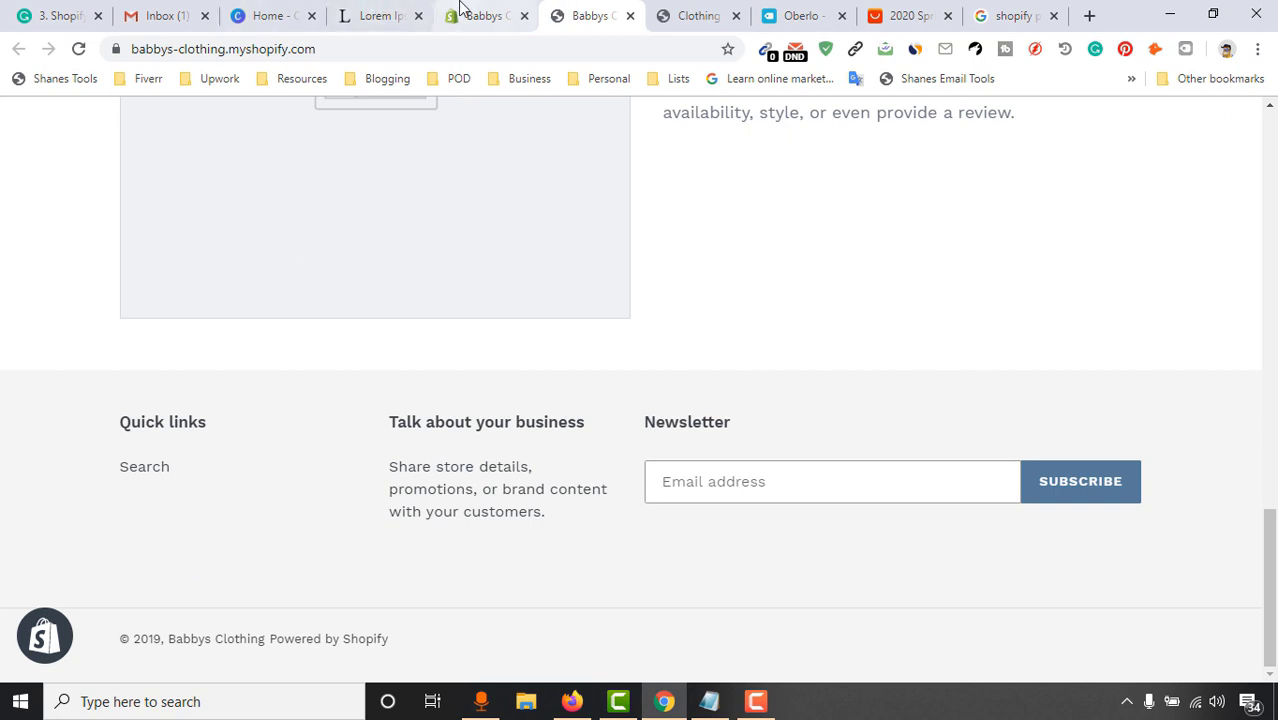
{"action": "left_click", "coordinate": [463, 8]}
Enter twitter.com/test as the Twitter account link
{"action": "left_click", "coordinate": [86, 360]}
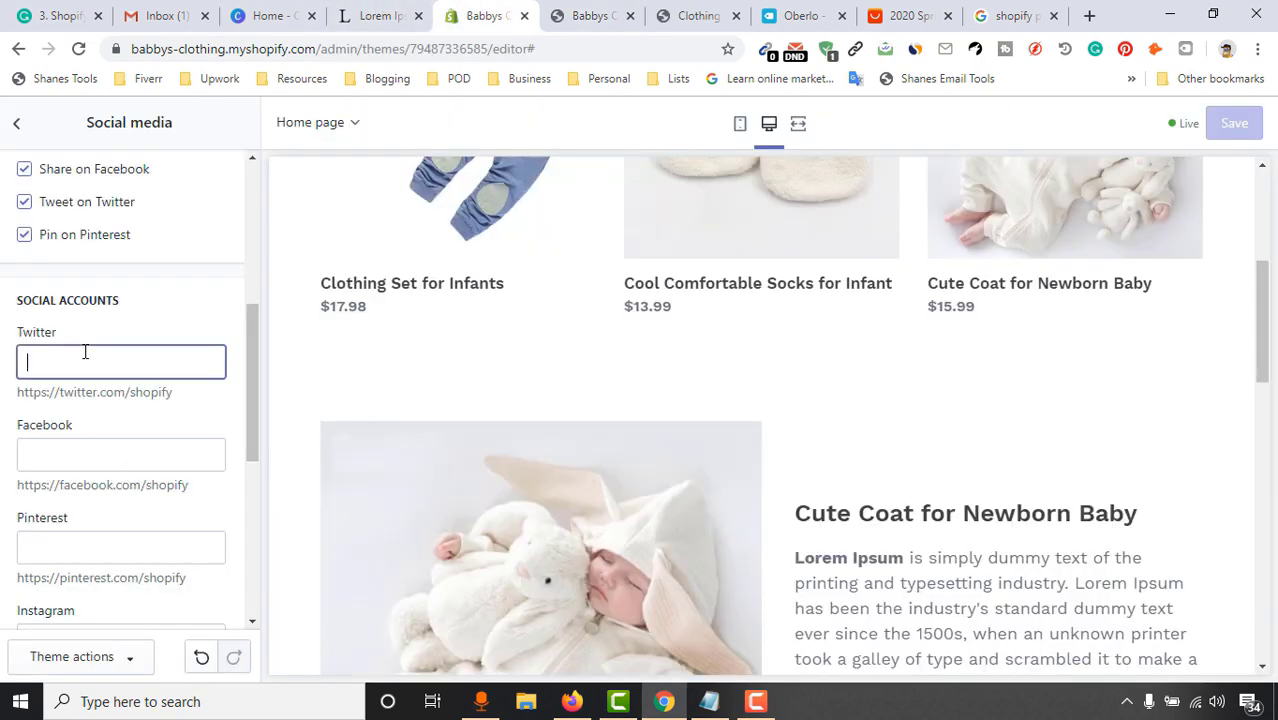
{"action": "type", "text": "tw"}
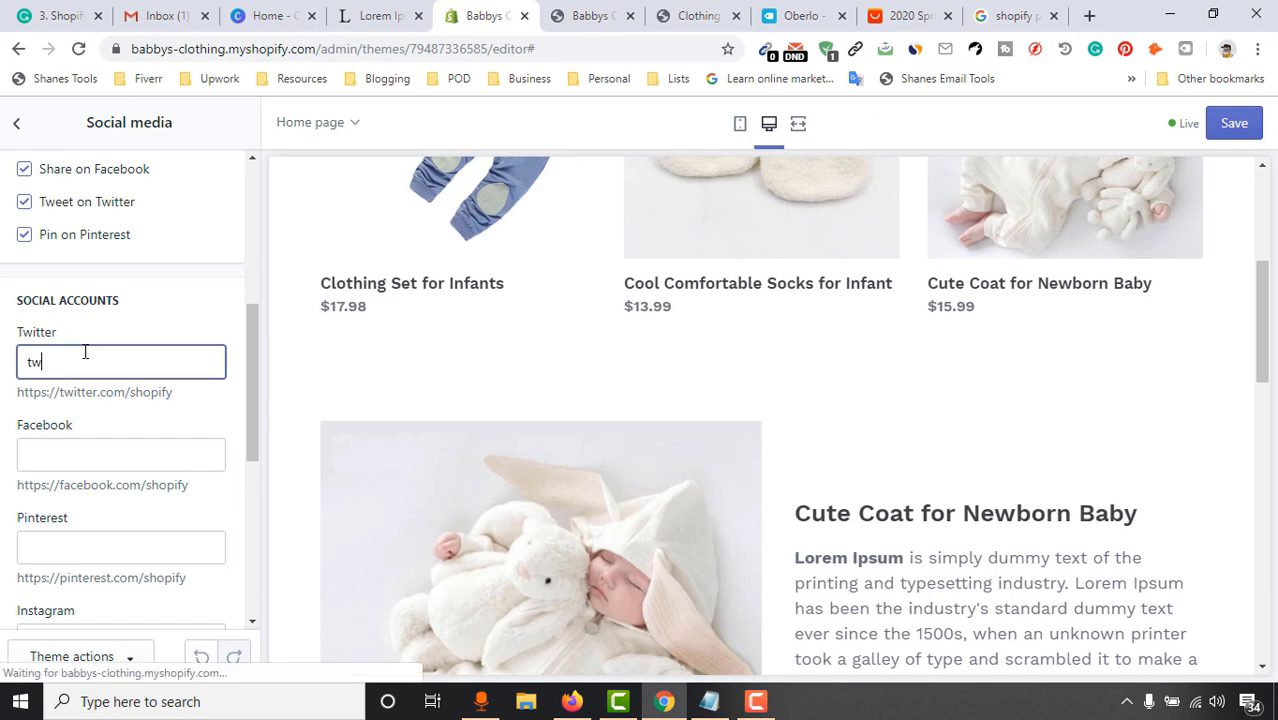
{"action": "left_click", "coordinate": [122, 455]}
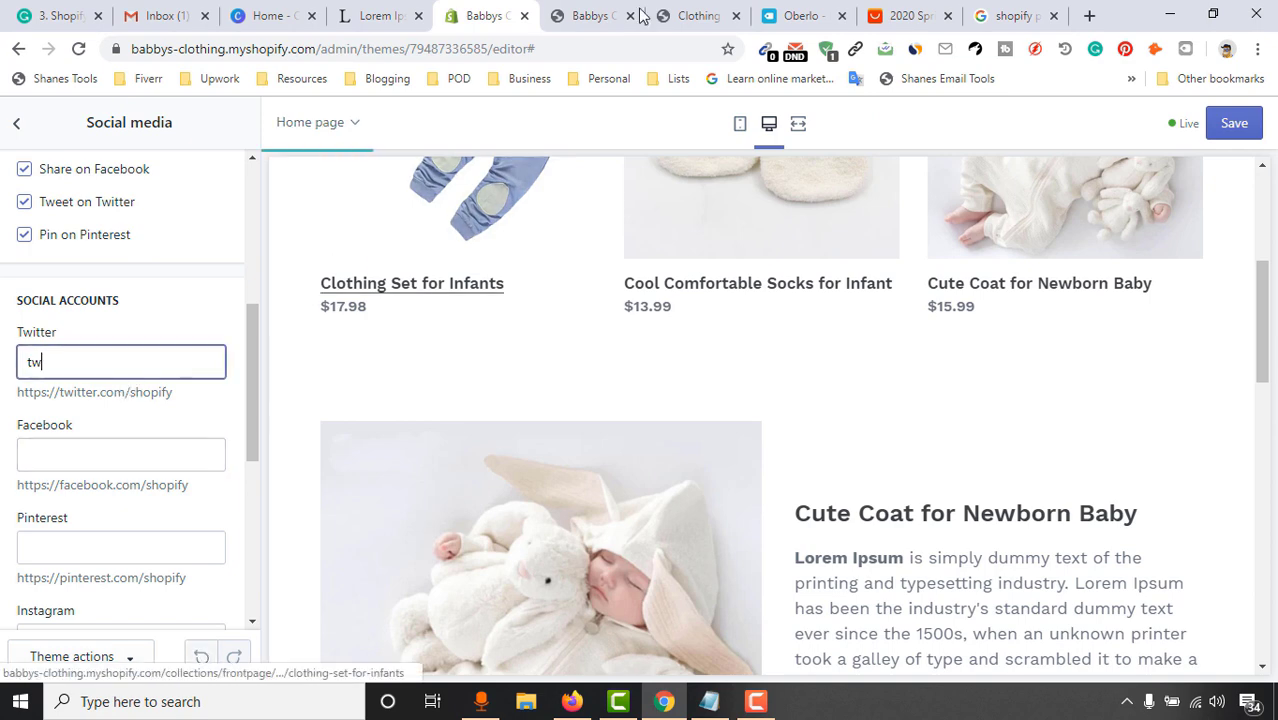
{"action": "left_click", "coordinate": [605, 14]}
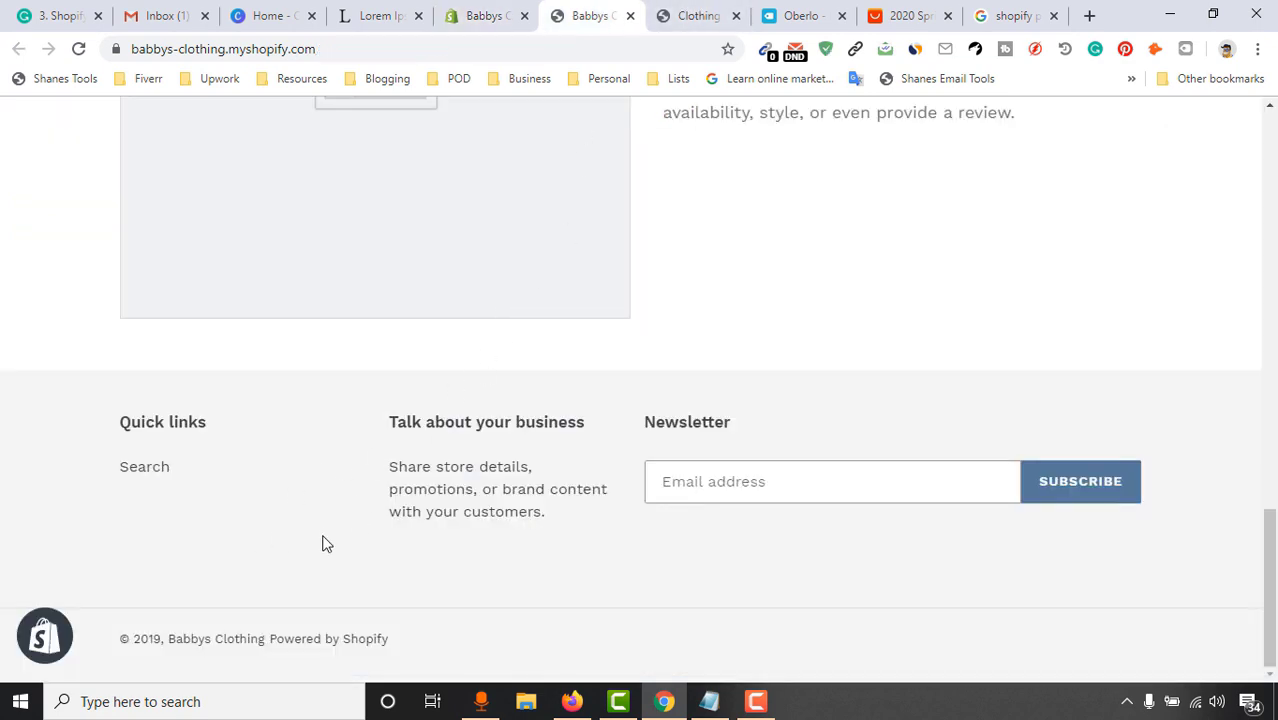
{"action": "left_click", "coordinate": [485, 15]}
{"action": "left_click", "coordinate": [114, 370]}
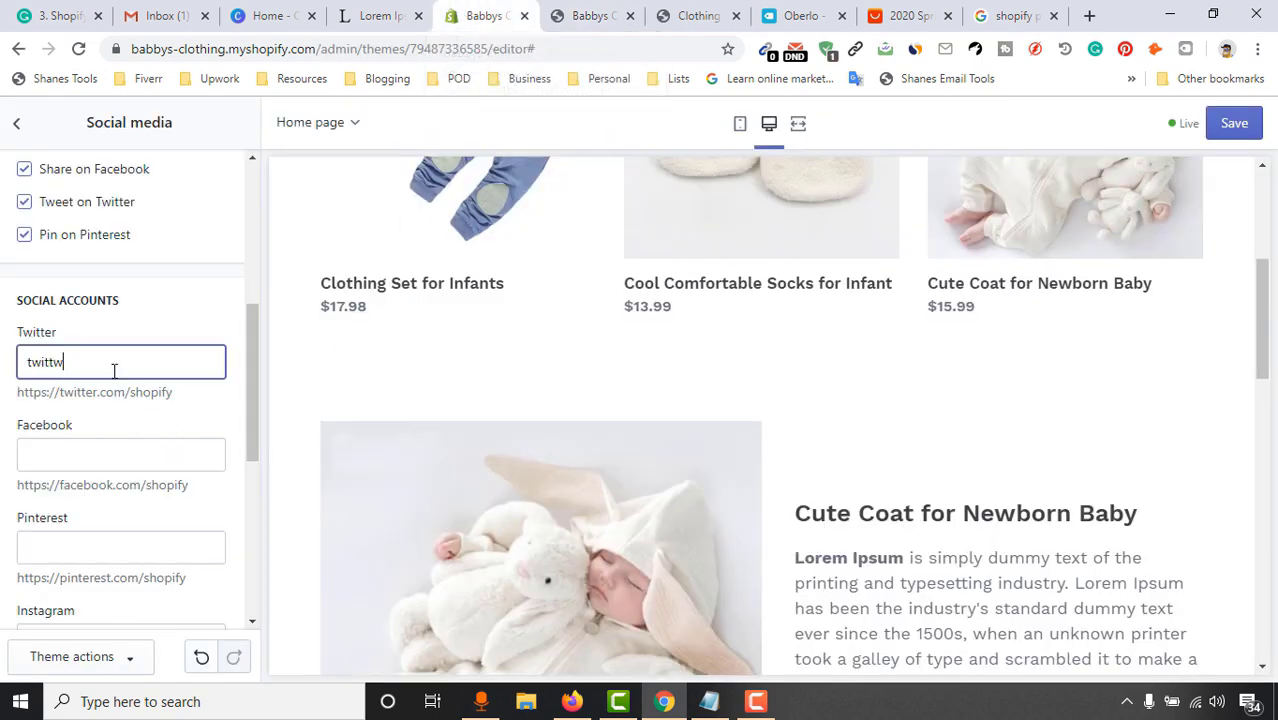
{"action": "type", "text": "twitter.com/tes"}
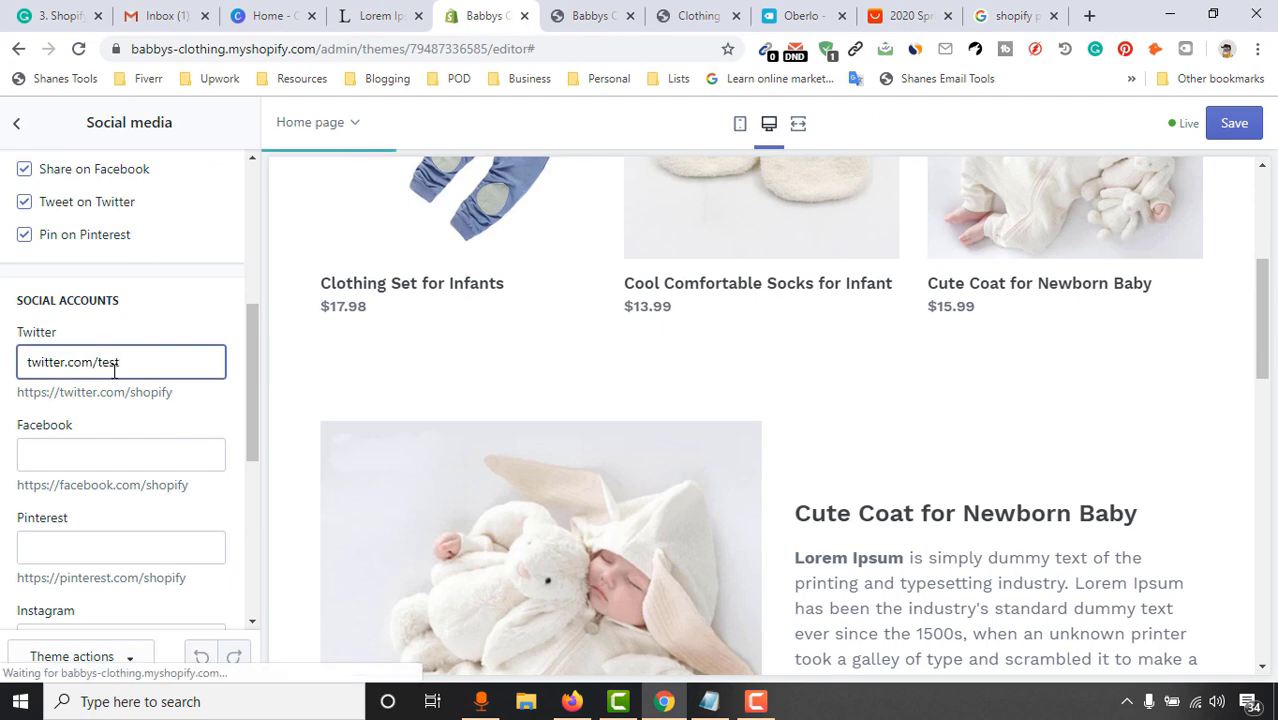
{"action": "type", "text": "t"}
Reuse the Twitter link to set the Facebook link to facebook.com/test
{"action": "key", "text": "ctrl+a"}
{"action": "key", "text": "ctrl+c"}
{"action": "left_click", "coordinate": [91, 448]}
{"action": "key", "text": "ctrl+v"}
{"action": "double_click", "coordinate": [55, 458]}
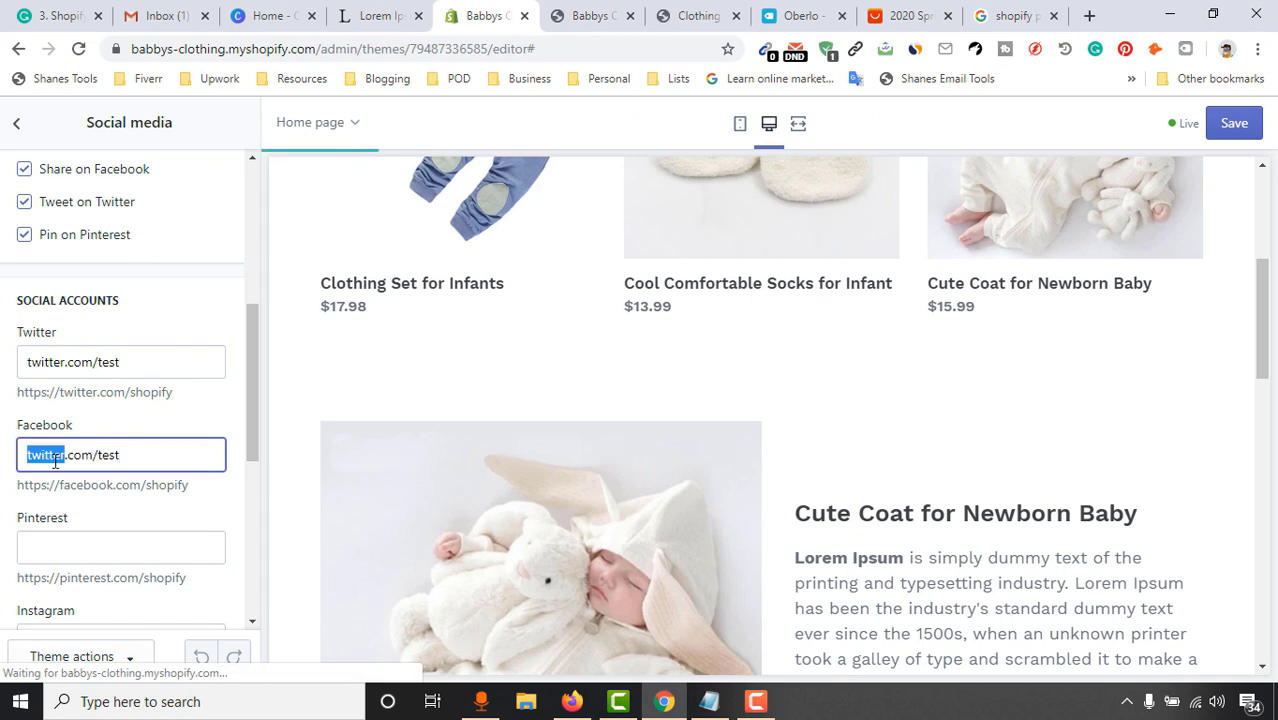
{"action": "type", "text": "facebook"}
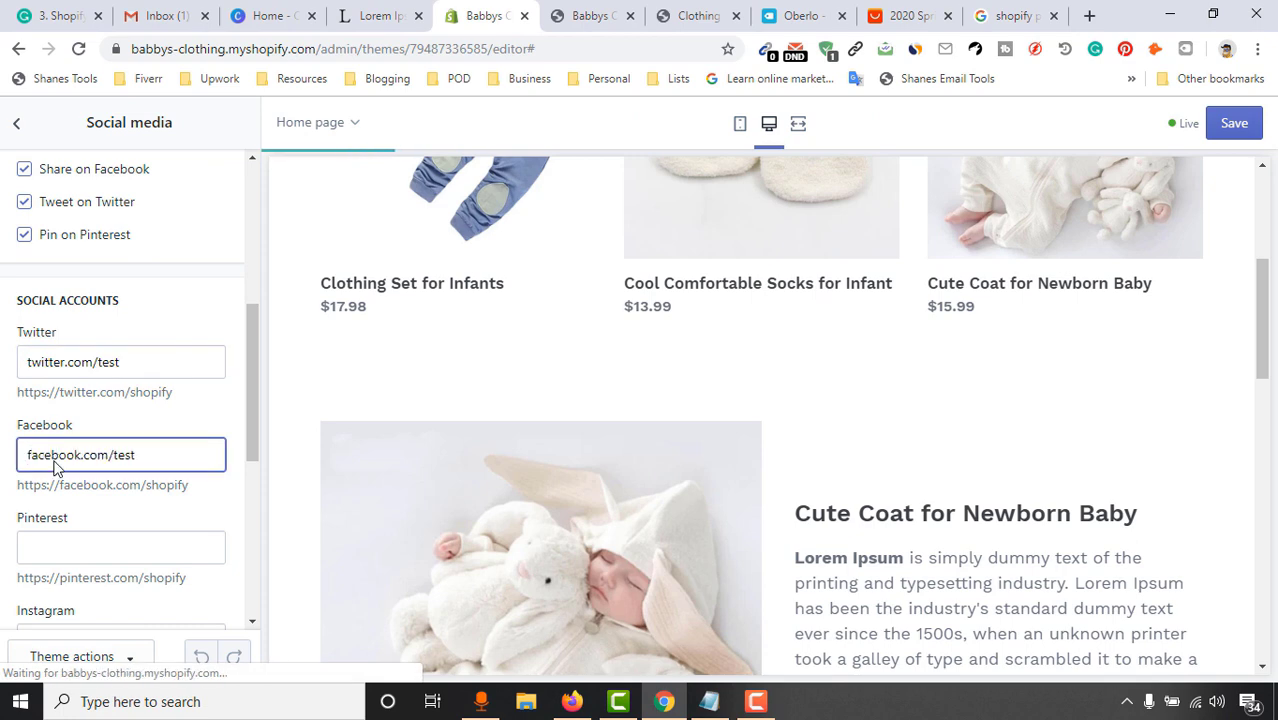
Set the Pinterest and Instagram links to pinterest.com/test and instagram.com/test
{"action": "scroll", "coordinate": [55, 462], "scroll_direction": "down", "scroll_amount": 2}
{"action": "left_click", "coordinate": [74, 361]}
{"action": "key", "text": "ctrl+v"}
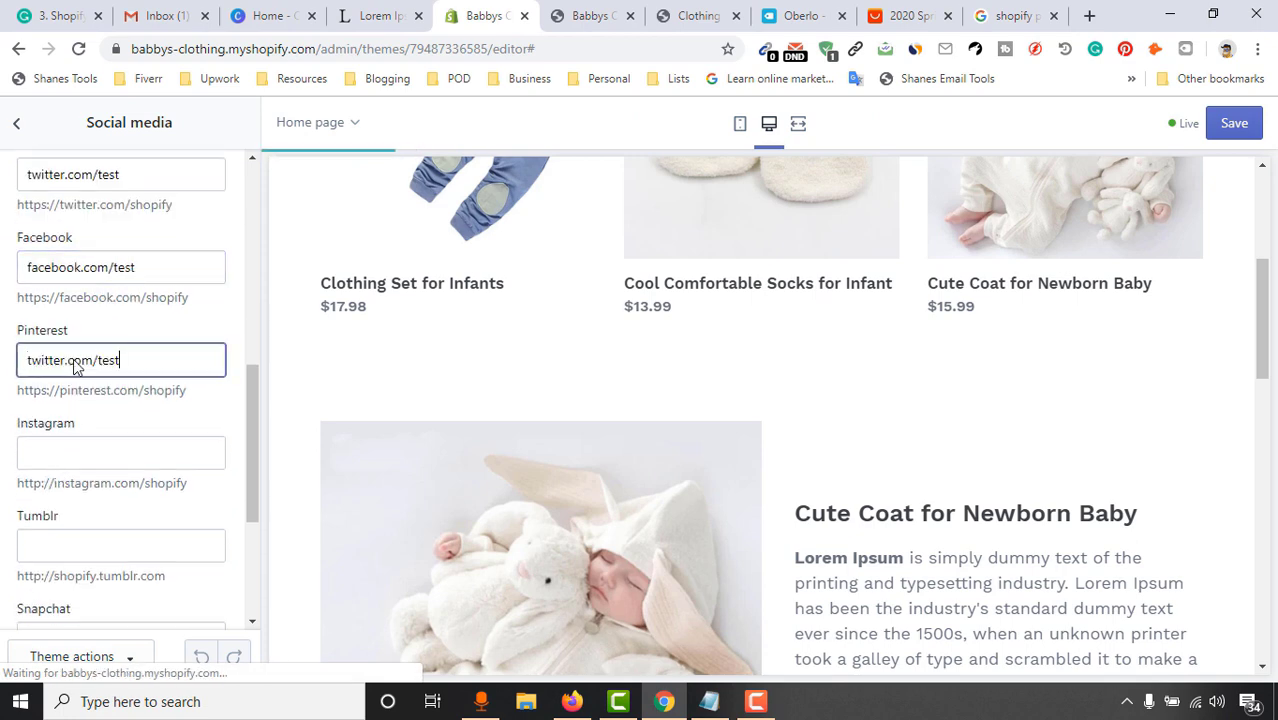
{"action": "double_click", "coordinate": [52, 360]}
{"action": "type", "text": "pin"}
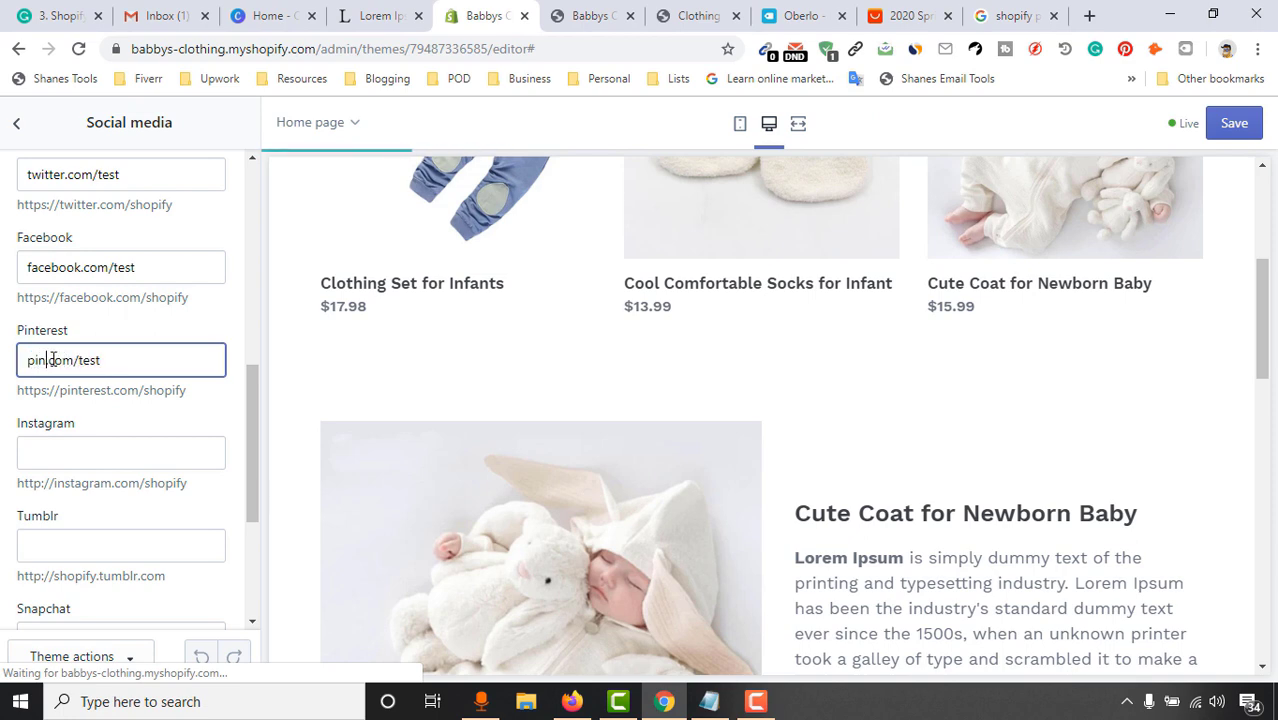
{"action": "type", "text": "terest"}
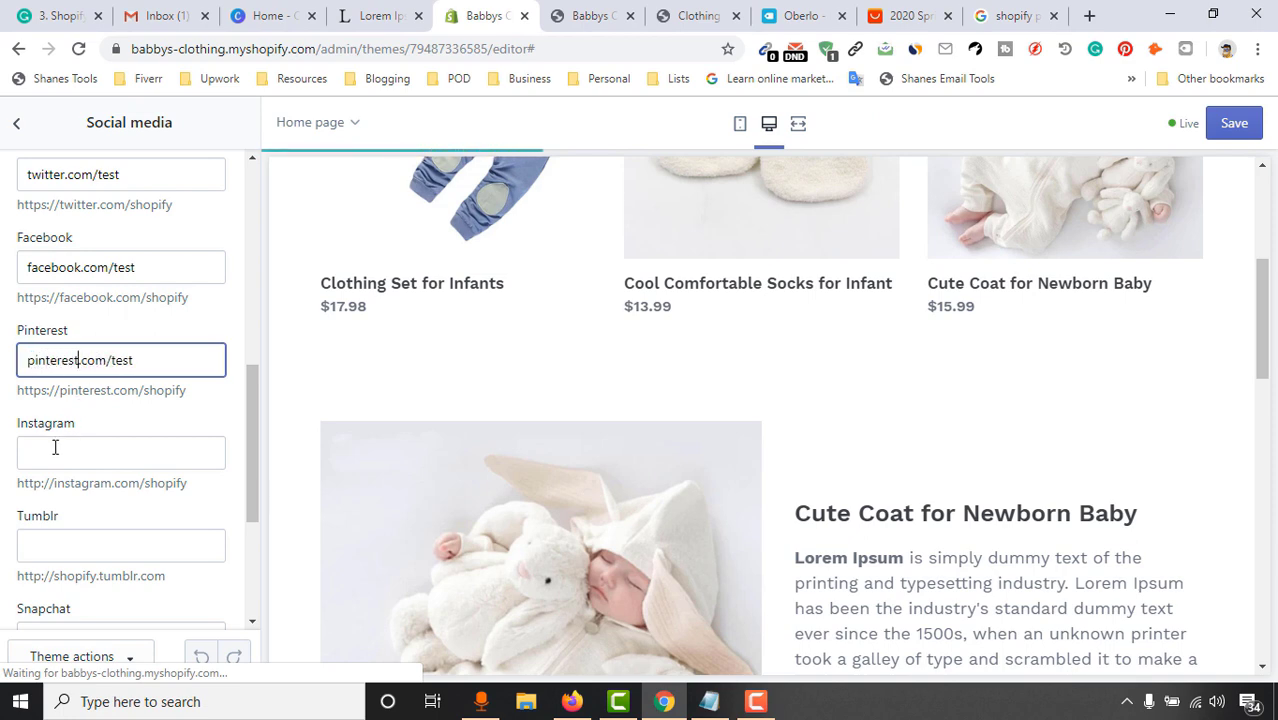
{"action": "left_click", "coordinate": [54, 450]}
{"action": "key", "text": "ctrl+v"}
{"action": "double_click", "coordinate": [61, 452]}
{"action": "type", "text": "insta"}
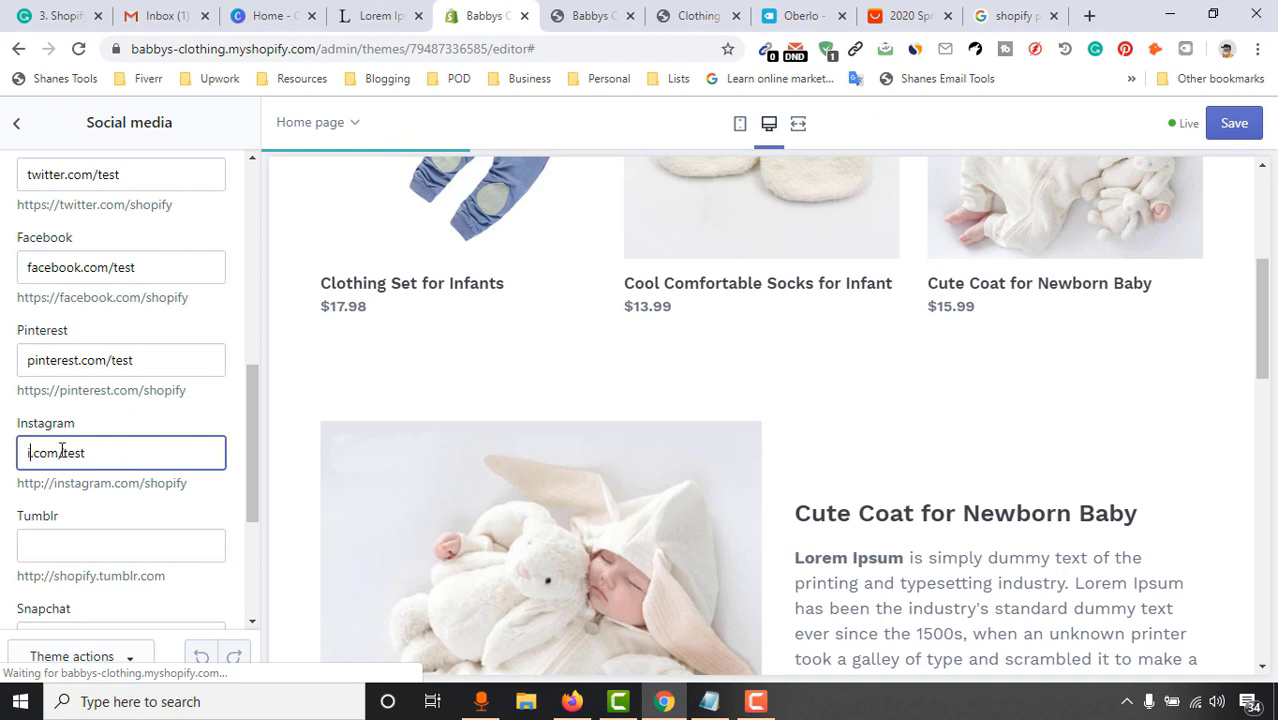
{"action": "type", "text": "gra"}
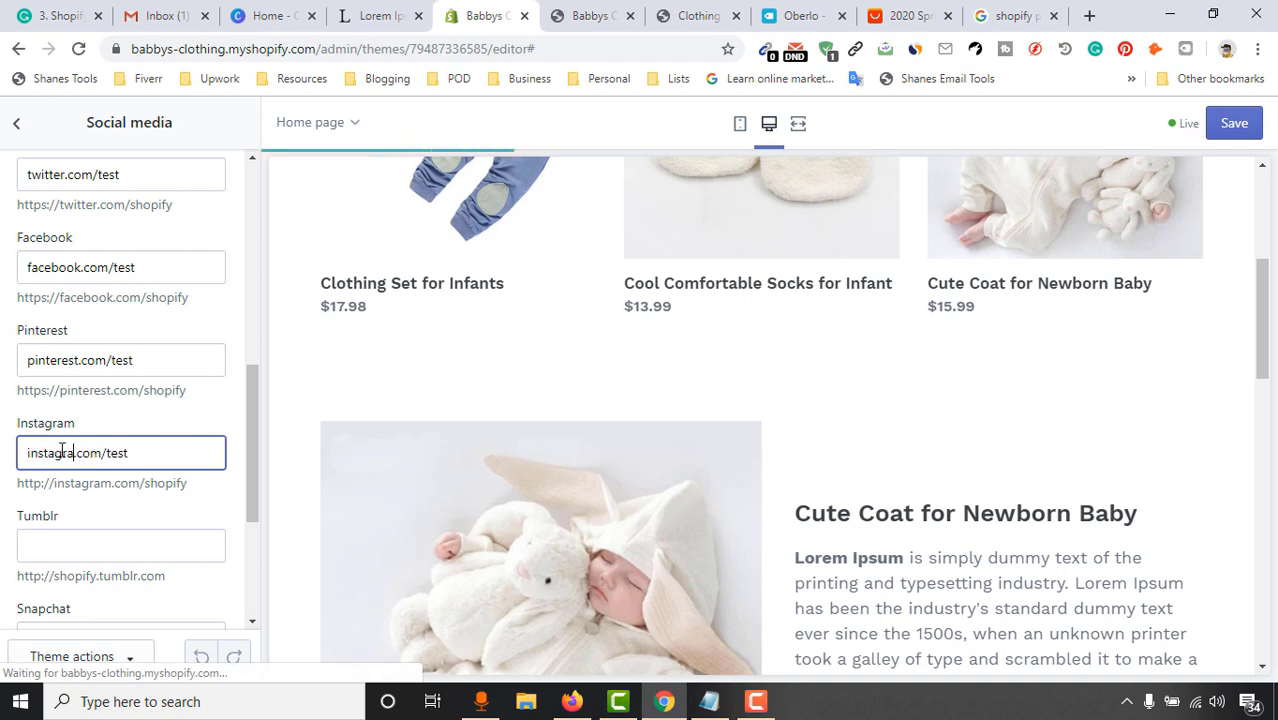
{"action": "type", "text": "m"}
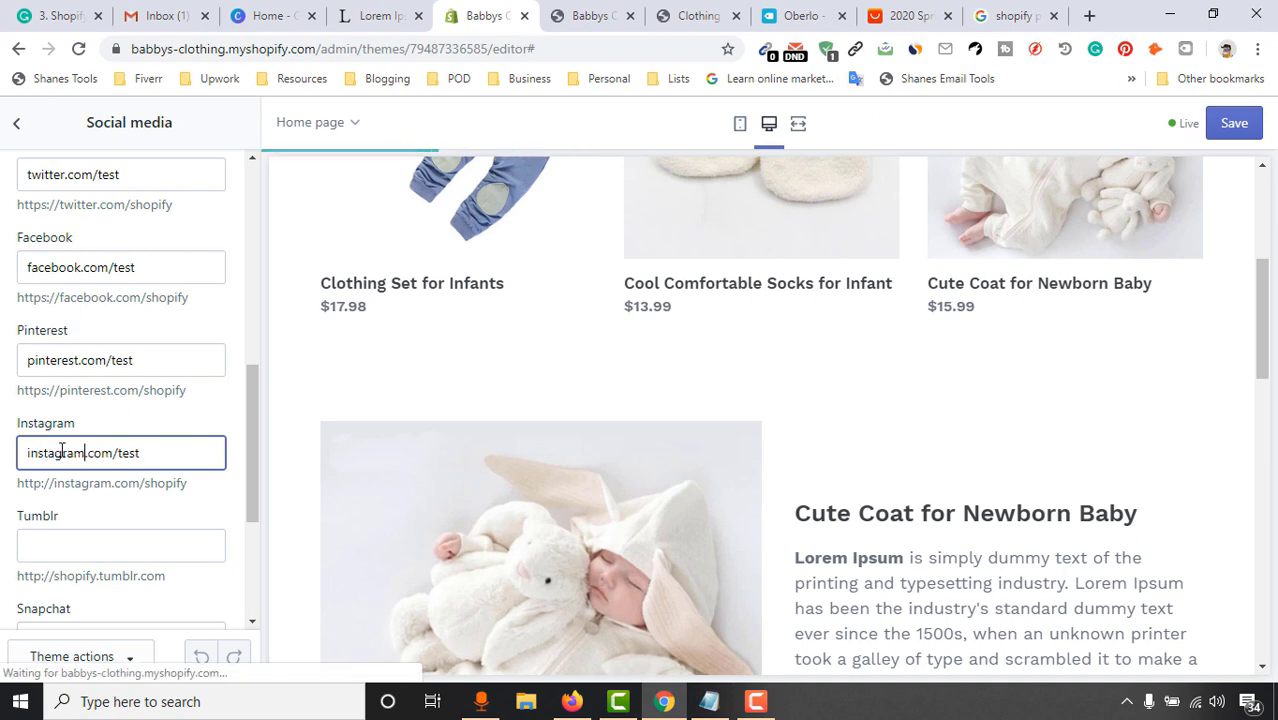
Save the four social media links and return to the Theme settings list
{"action": "scroll", "coordinate": [559, 491], "scroll_direction": "down", "scroll_amount": 10}
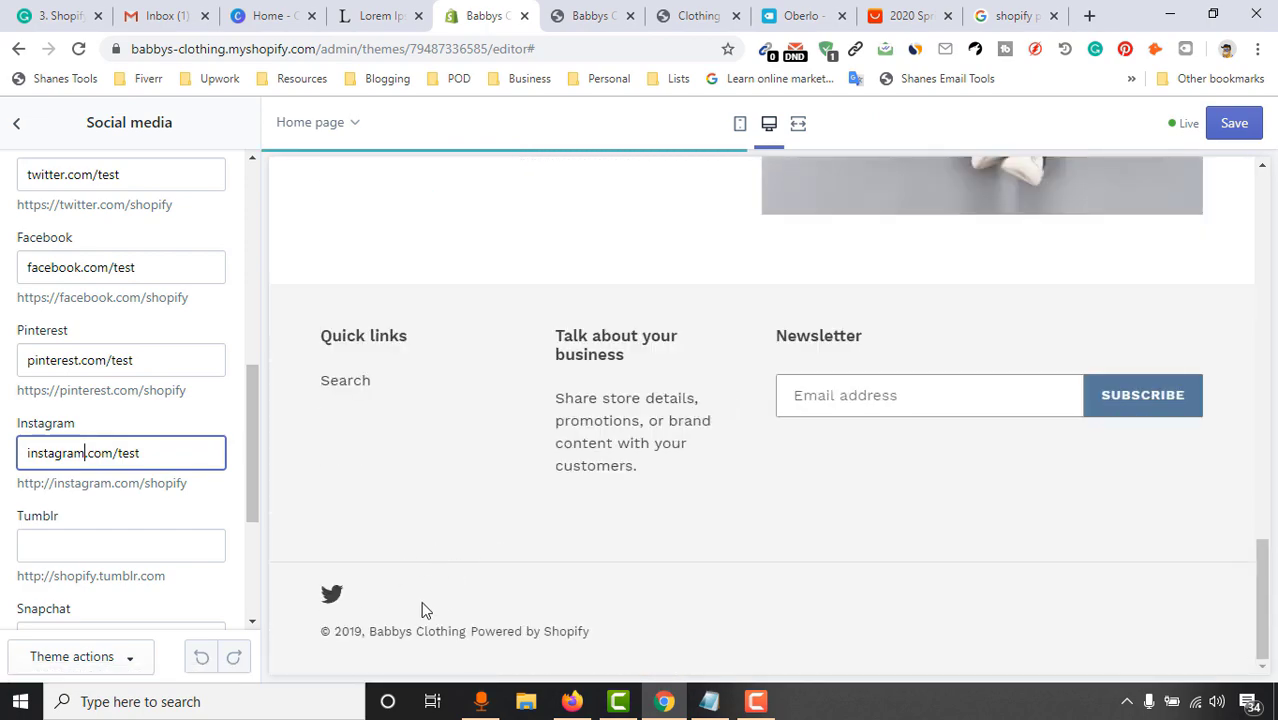
{"action": "left_click", "coordinate": [231, 511]}
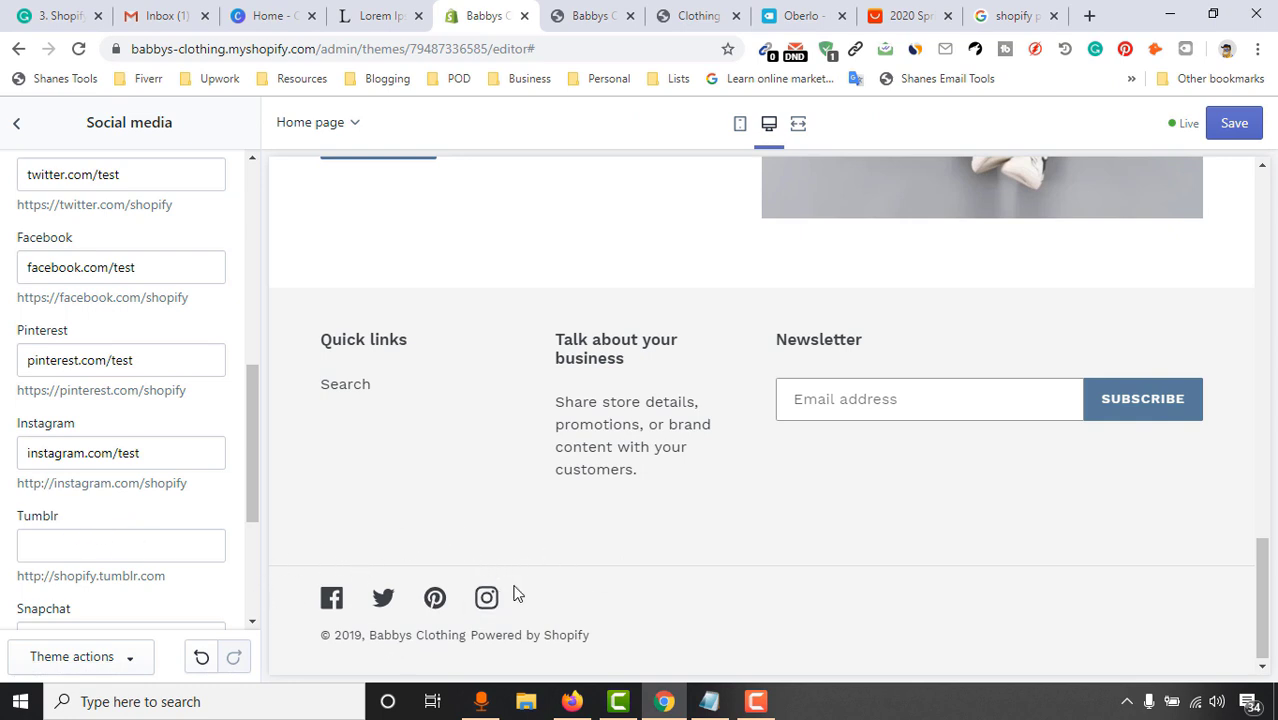
{"action": "scroll", "coordinate": [96, 363], "scroll_direction": "up", "scroll_amount": 4}
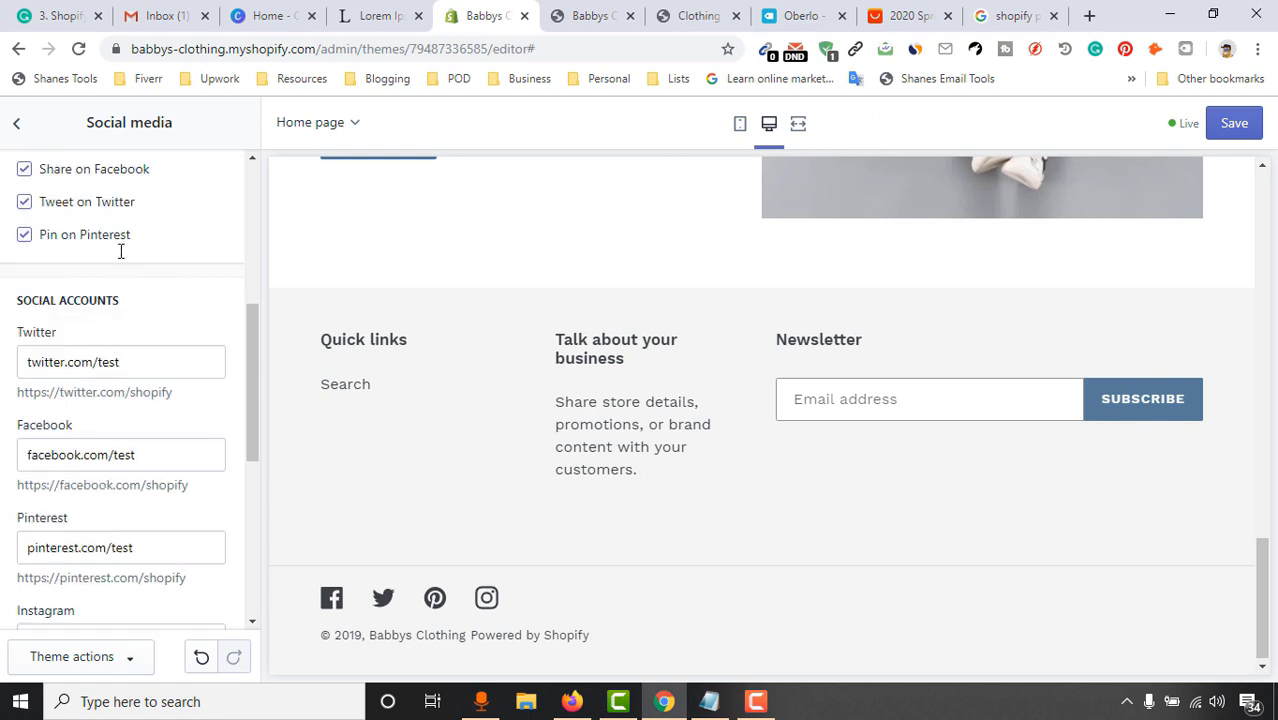
{"action": "left_click", "coordinate": [18, 125]}
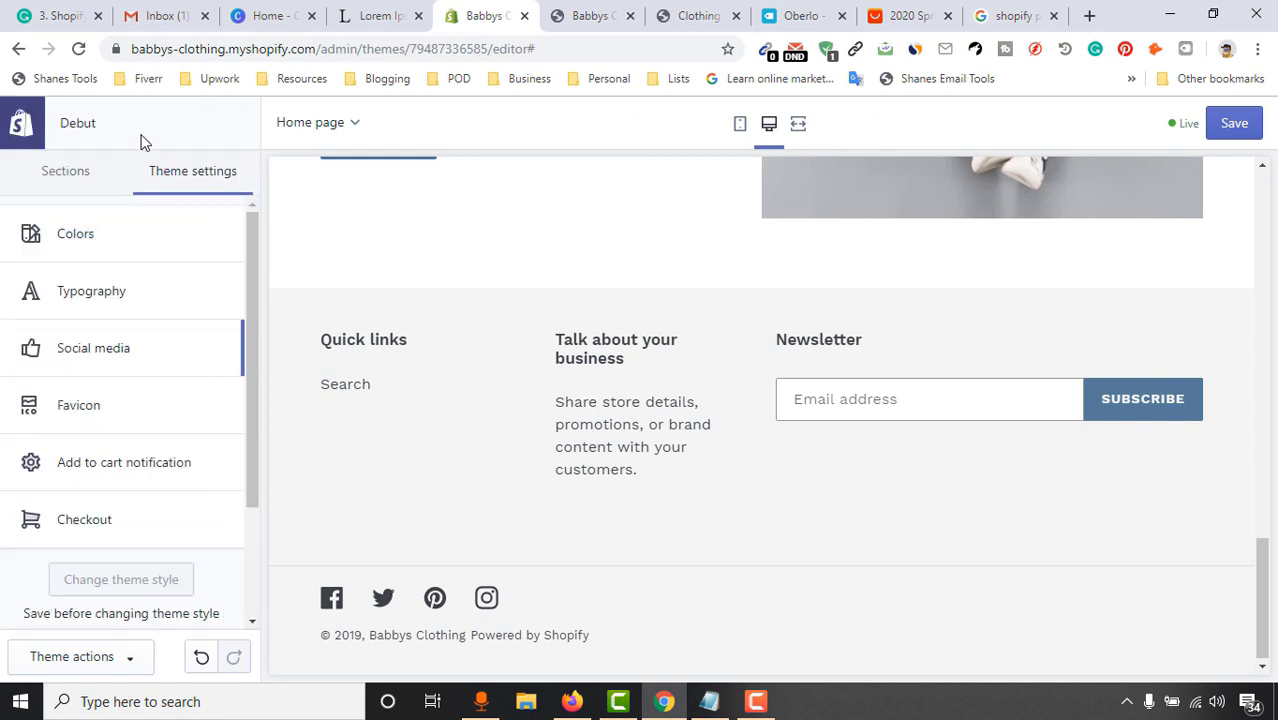
{"action": "left_click", "coordinate": [163, 363]}
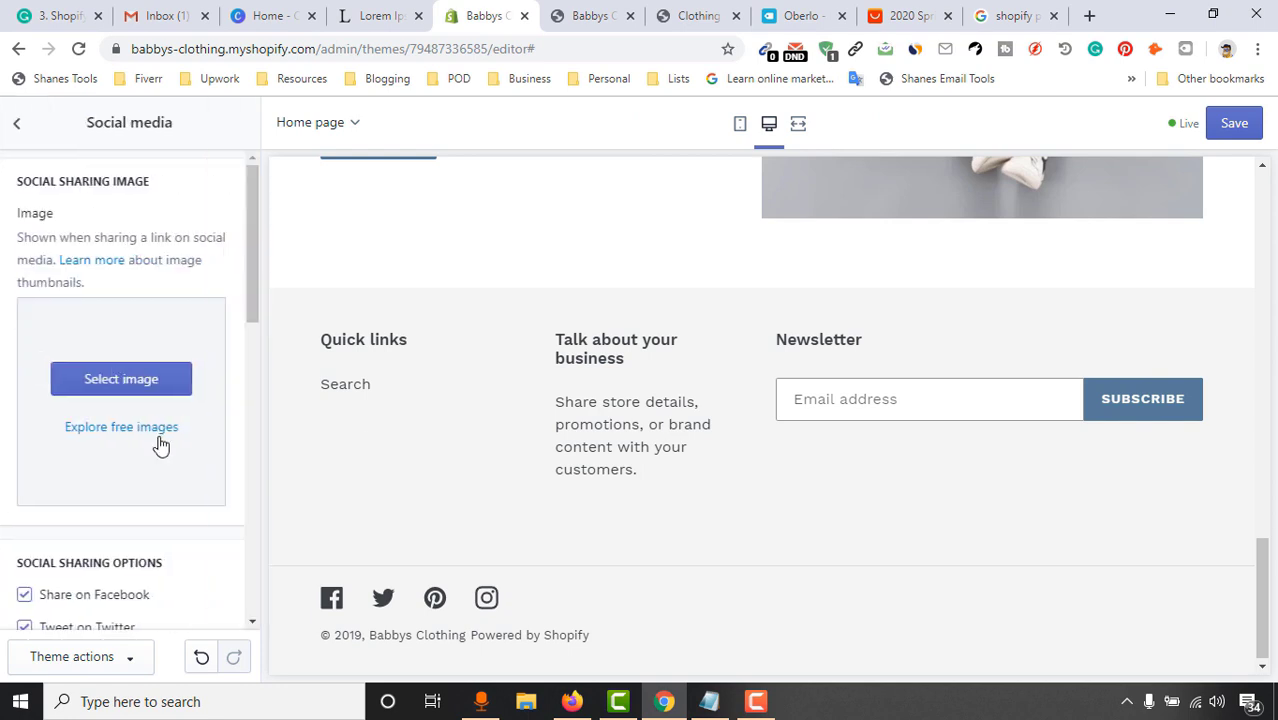
{"action": "scroll", "coordinate": [163, 580], "scroll_direction": "down", "scroll_amount": 5}
{"action": "scroll", "coordinate": [163, 568], "scroll_direction": "down", "scroll_amount": 4}
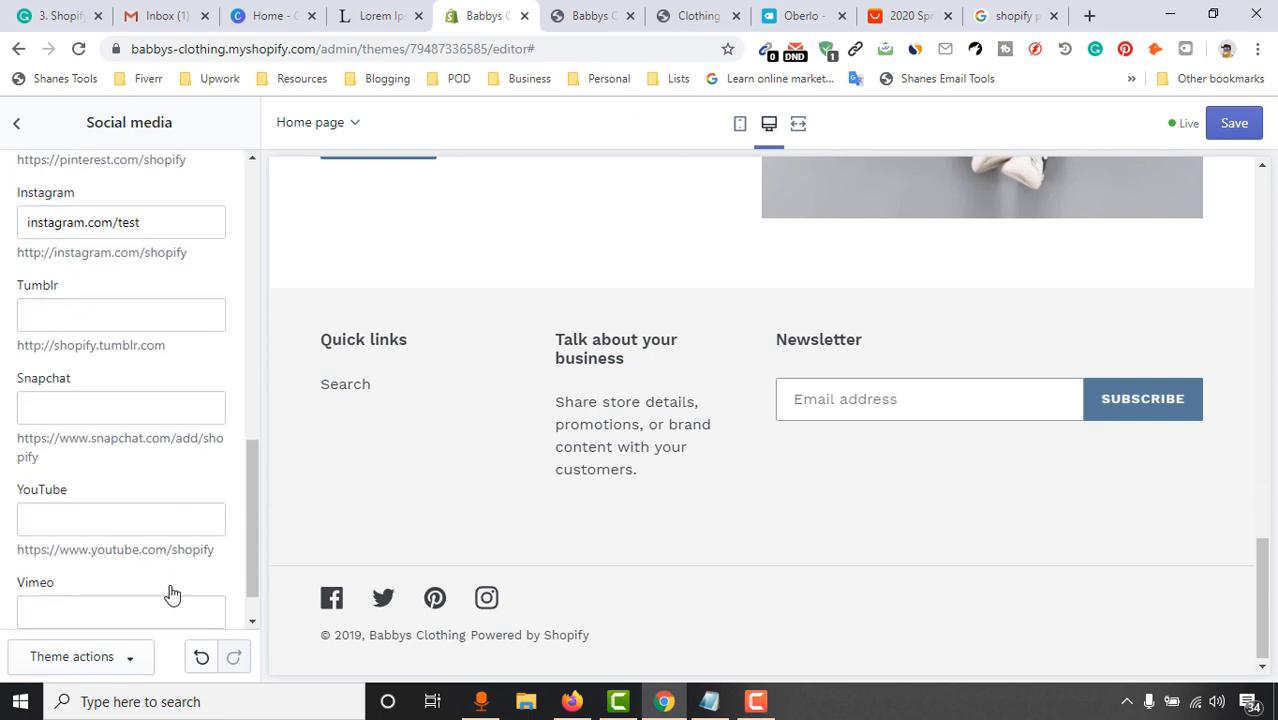
{"action": "scroll", "coordinate": [158, 560], "scroll_direction": "up", "scroll_amount": 10}
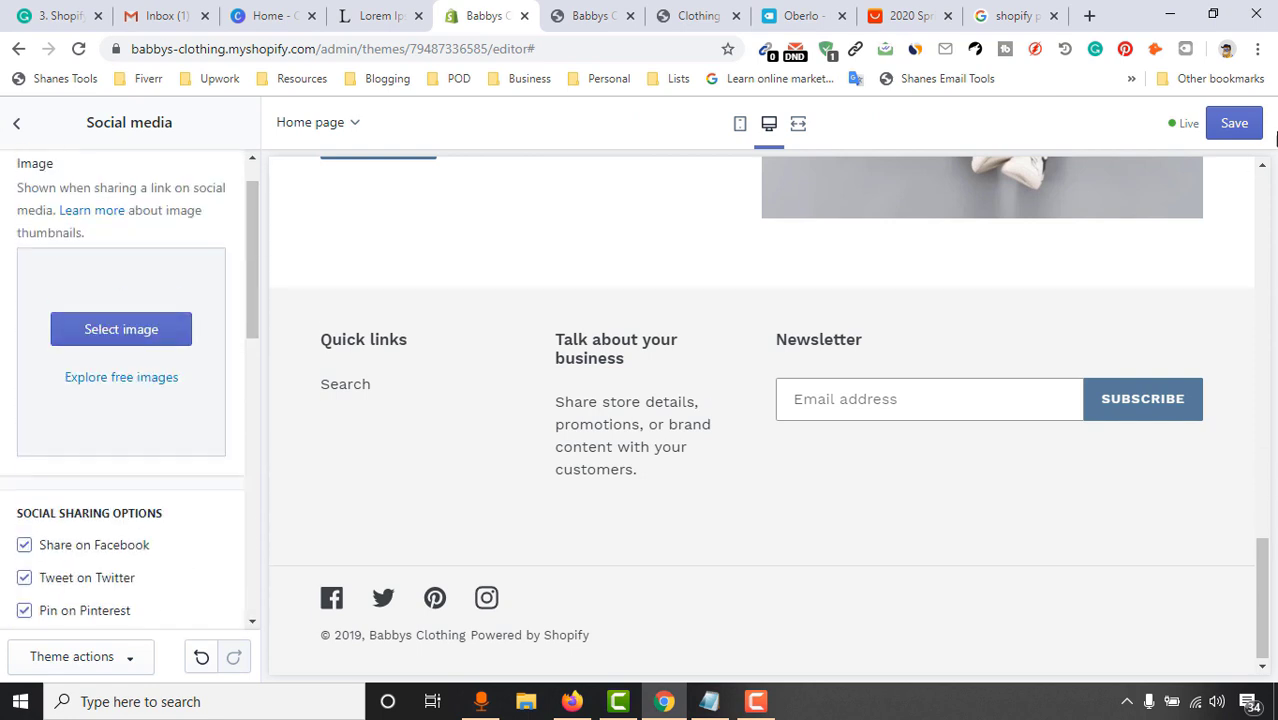
{"action": "left_click", "coordinate": [1240, 126]}
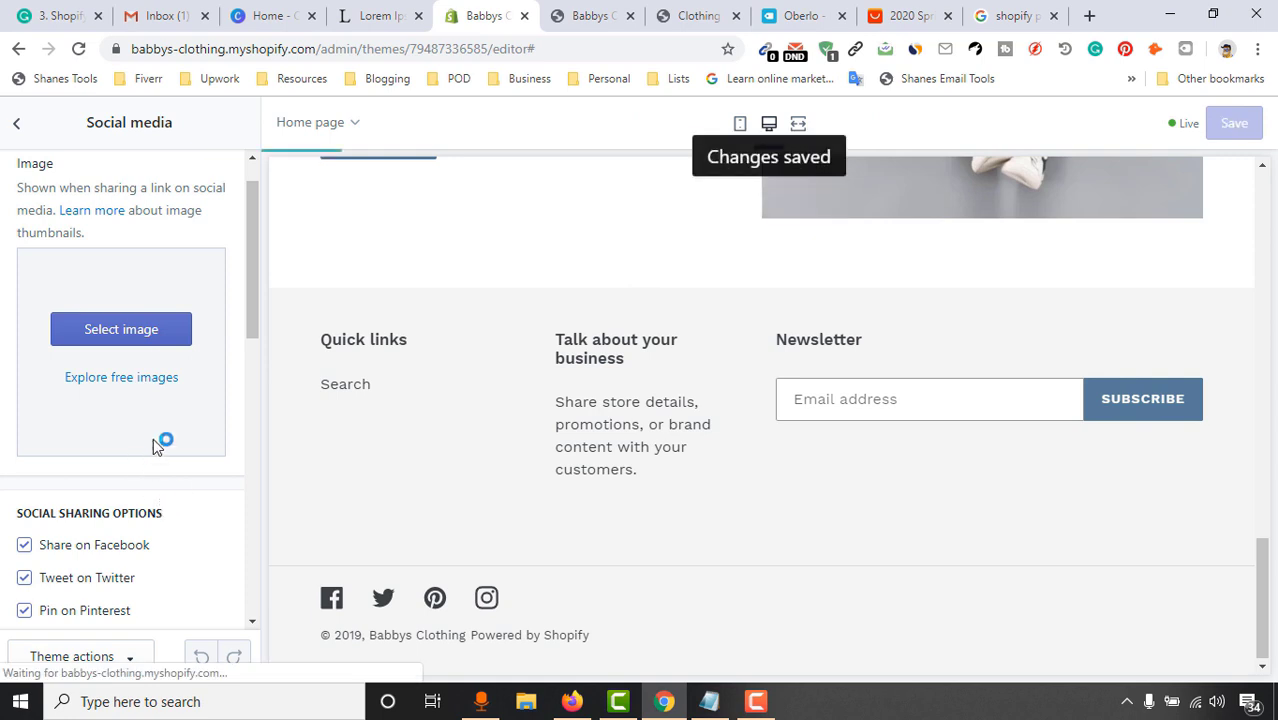
{"action": "left_click", "coordinate": [15, 123]}
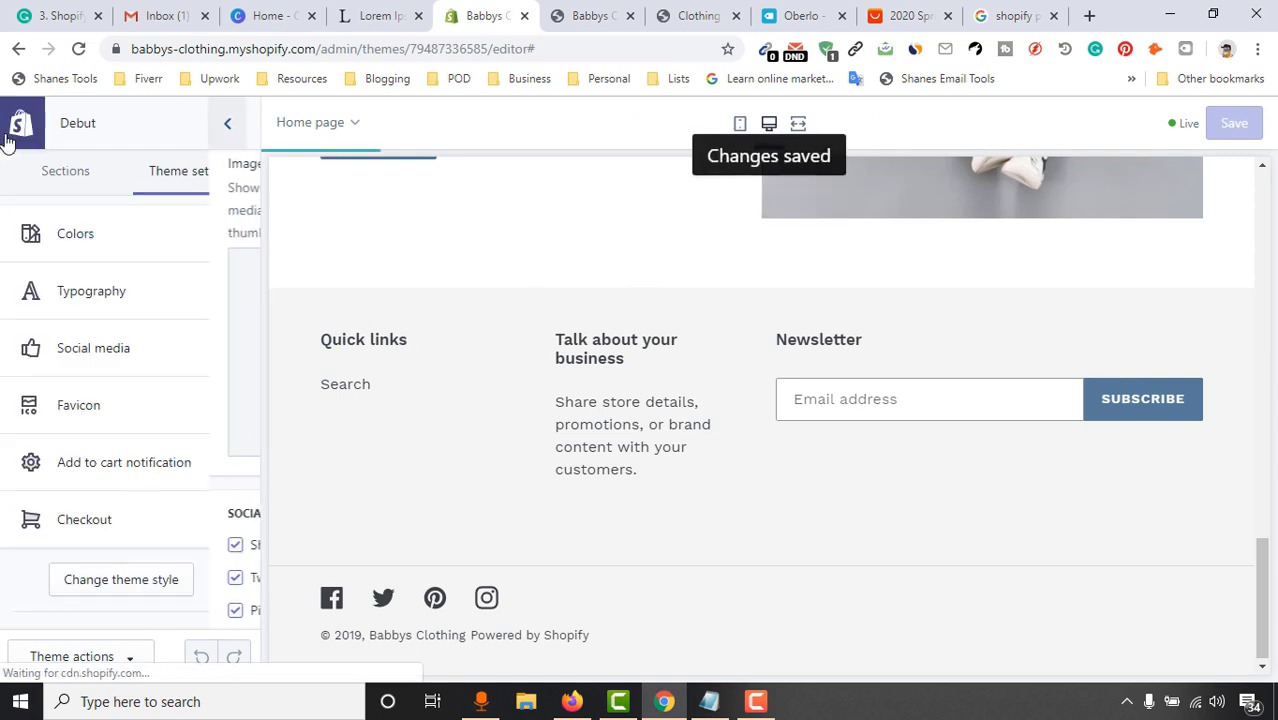
{"action": "left_click", "coordinate": [127, 420]}
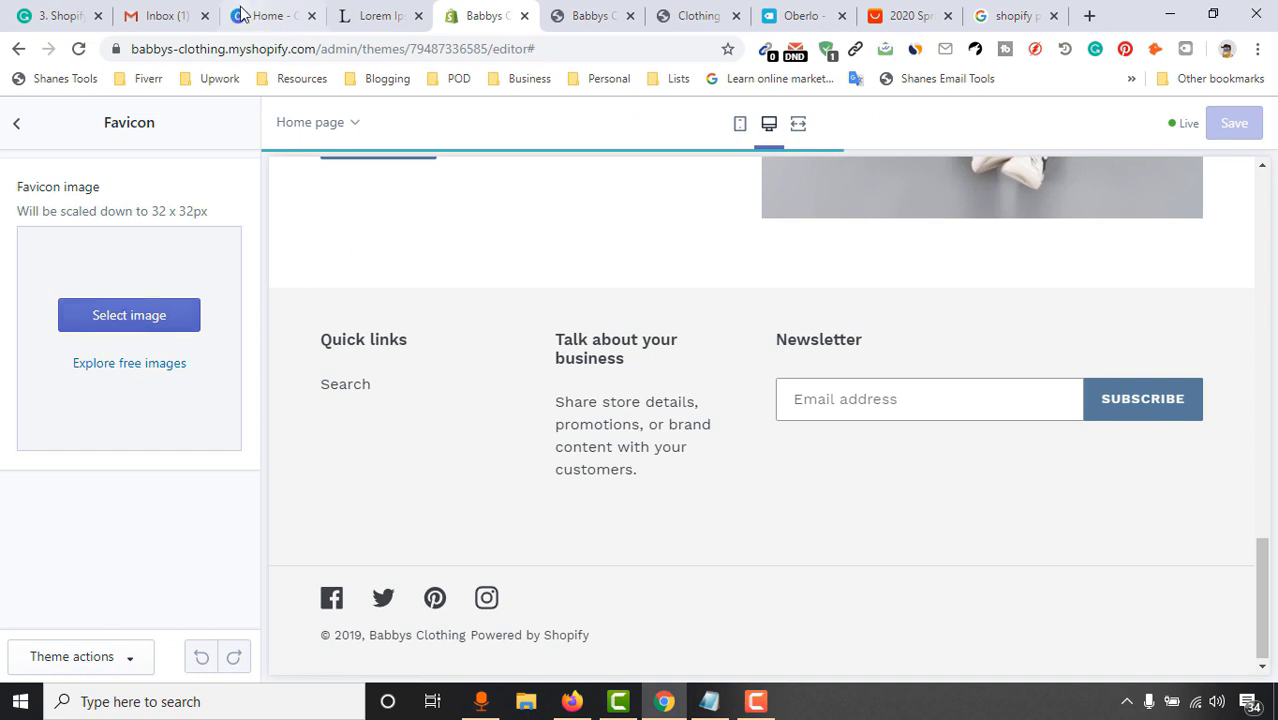
{"action": "left_click", "coordinate": [266, 23]}
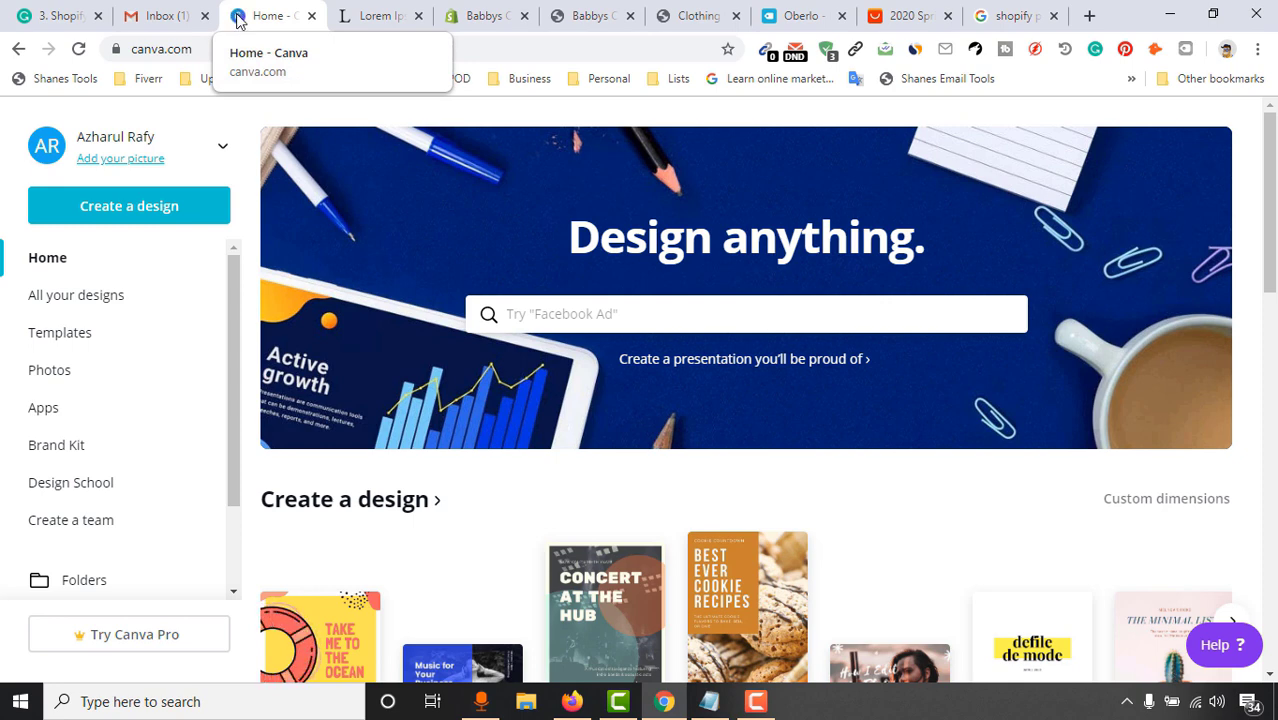
{"action": "left_click", "coordinate": [487, 24]}
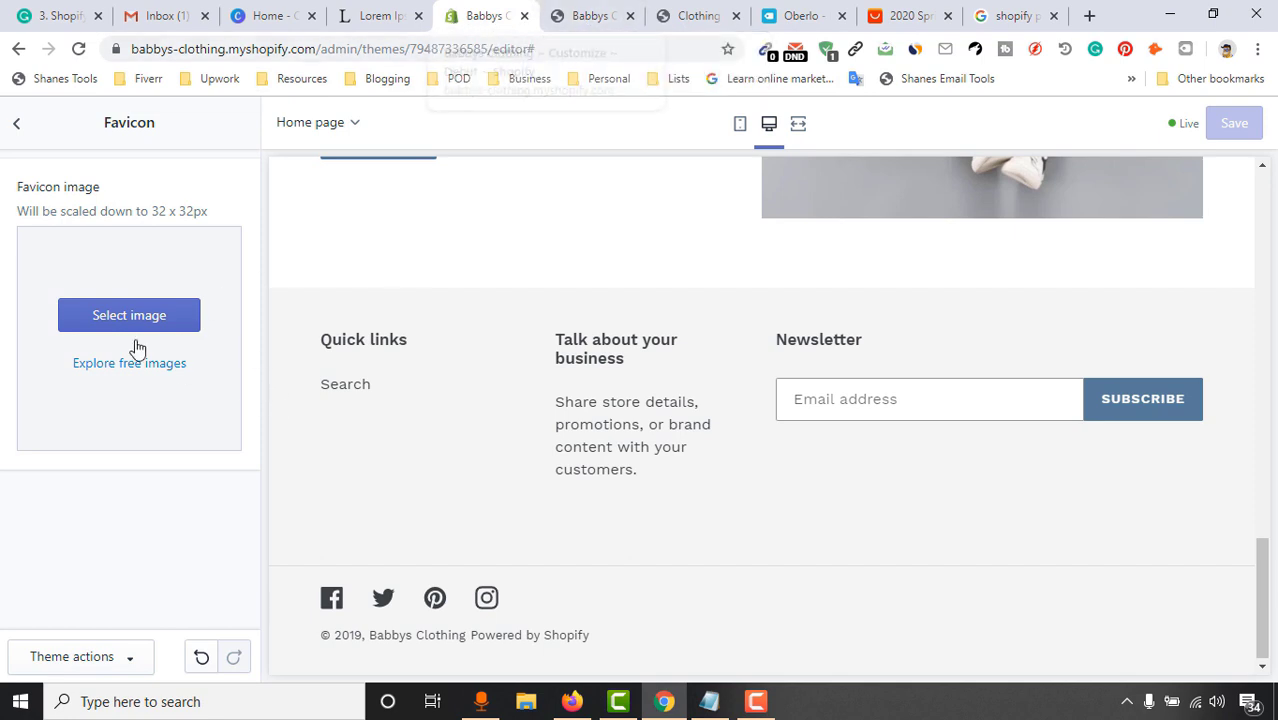
{"action": "left_click_drag", "start_coordinate": [159, 216], "coordinate": [185, 218]}
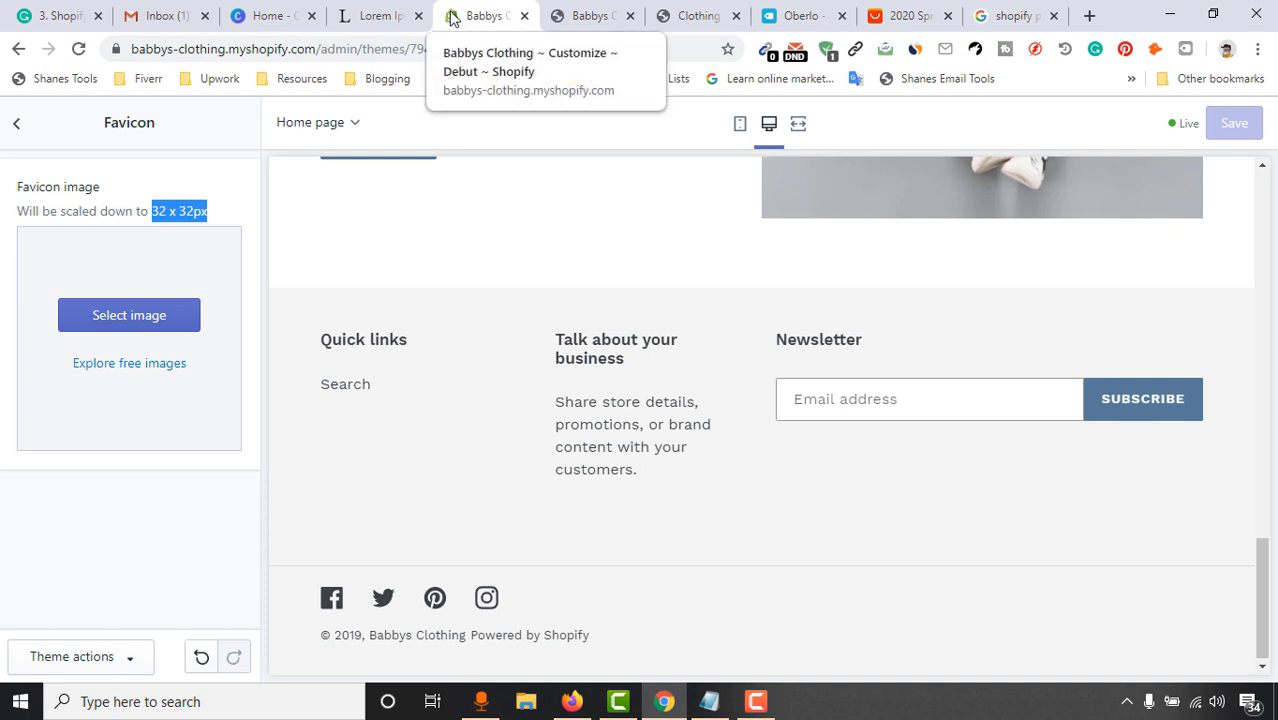
{"action": "left_click", "coordinate": [18, 126]}
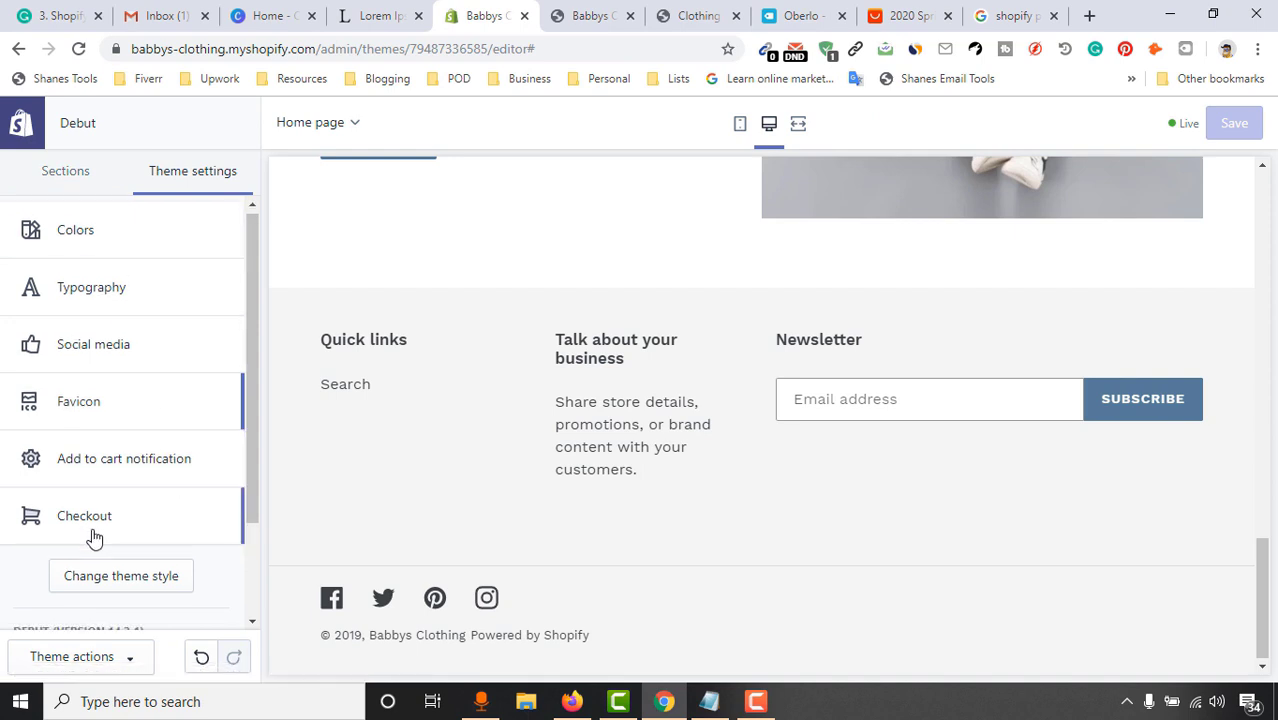
{"action": "scroll", "coordinate": [93, 538], "scroll_direction": "down", "scroll_amount": 1}
{"action": "left_click", "coordinate": [140, 378]}
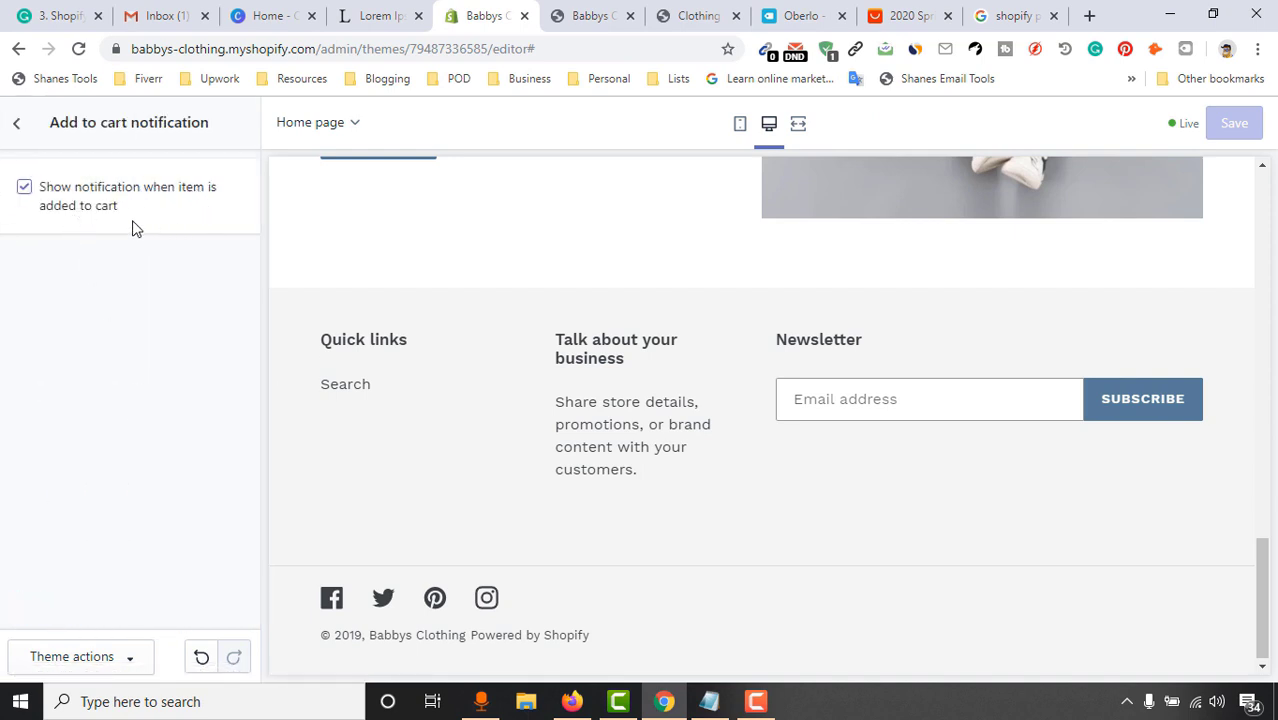
{"action": "left_click", "coordinate": [16, 123]}
{"action": "left_click", "coordinate": [114, 442]}
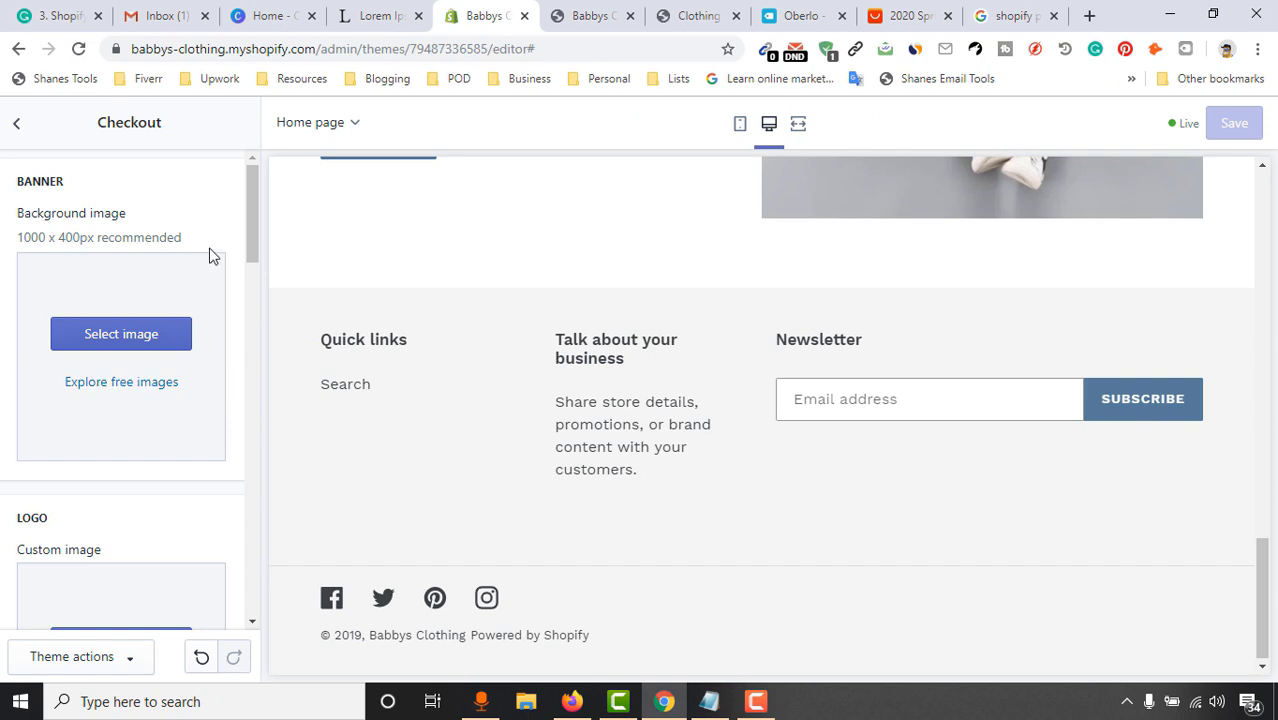
{"action": "scroll", "coordinate": [108, 500], "scroll_direction": "down", "scroll_amount": 3}
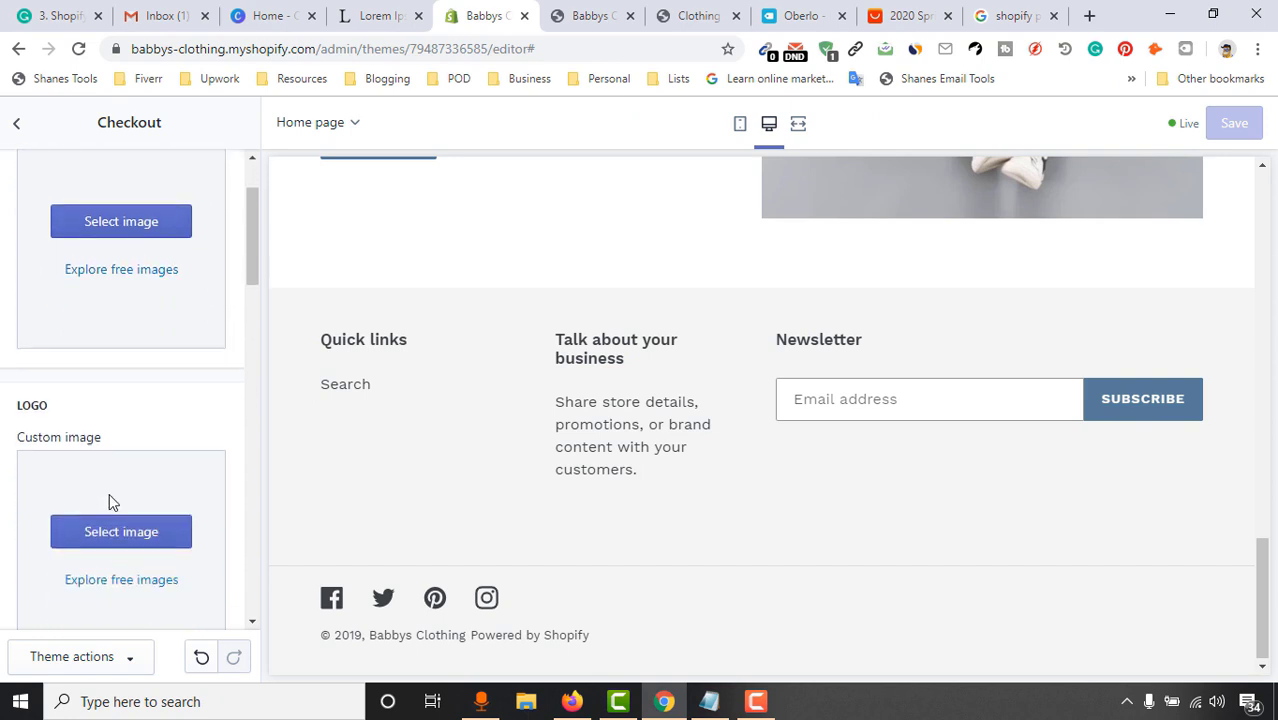
{"action": "scroll", "coordinate": [118, 365], "scroll_direction": "up", "scroll_amount": 3}
{"action": "scroll", "coordinate": [68, 357], "scroll_direction": "down", "scroll_amount": 2}
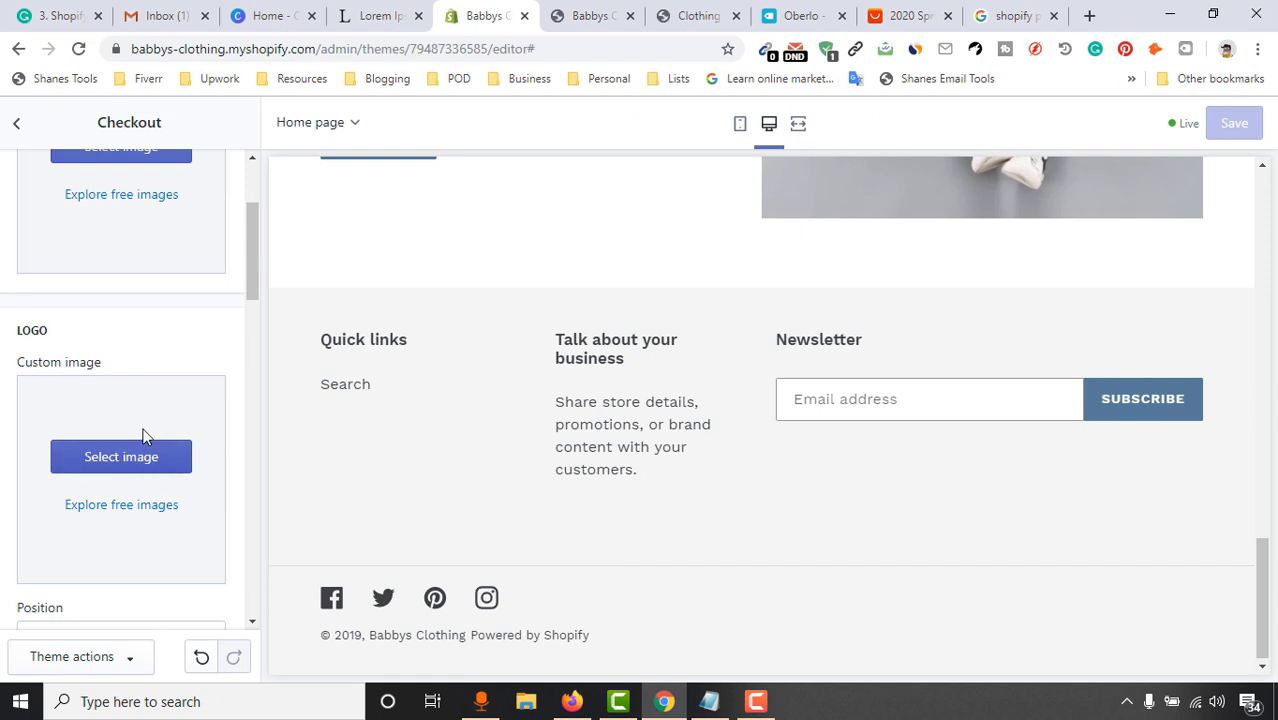
{"action": "scroll", "coordinate": [103, 342], "scroll_direction": "up", "scroll_amount": 2}
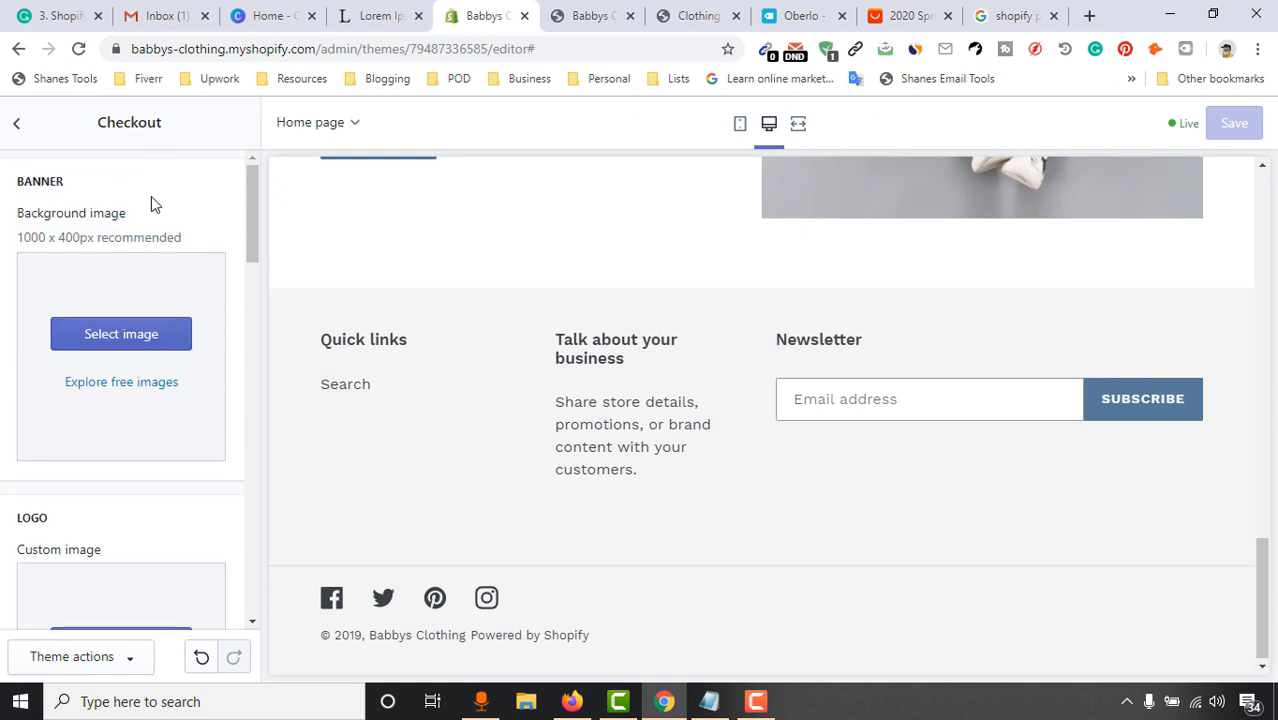
{"action": "scroll", "coordinate": [130, 350], "scroll_direction": "down", "scroll_amount": 2}
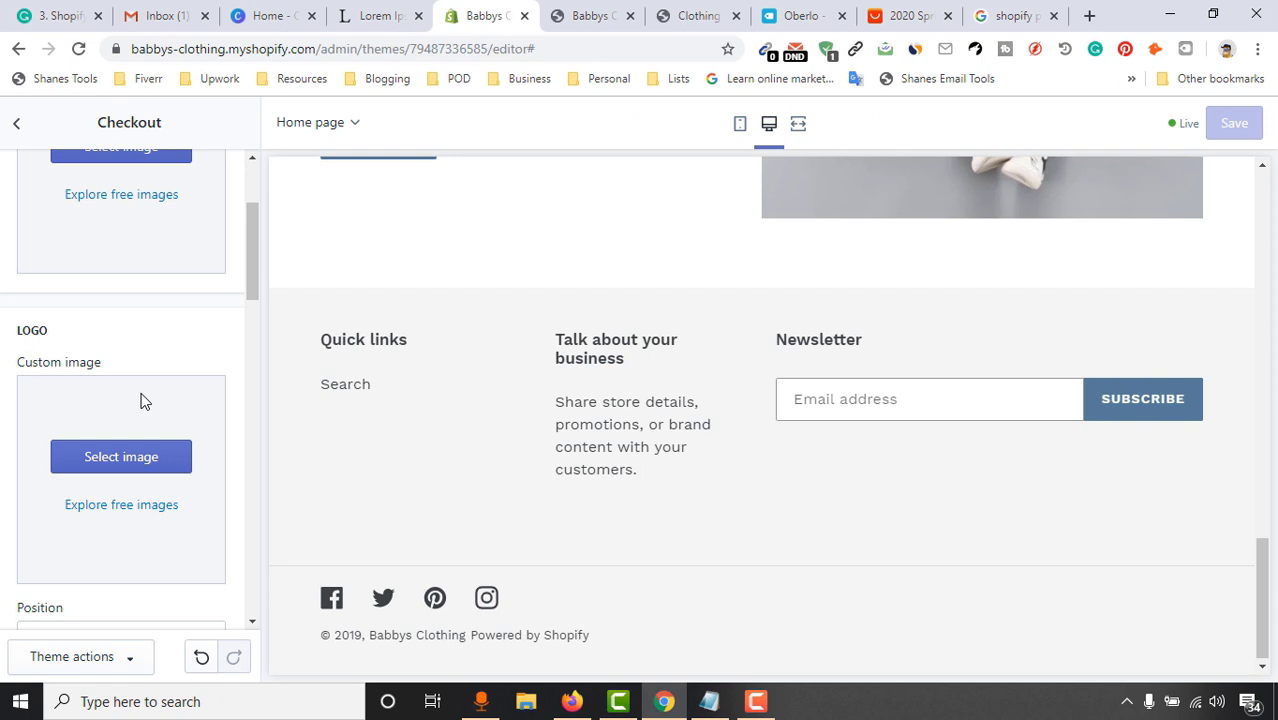
{"action": "scroll", "coordinate": [80, 451], "scroll_direction": "down", "scroll_amount": 4}
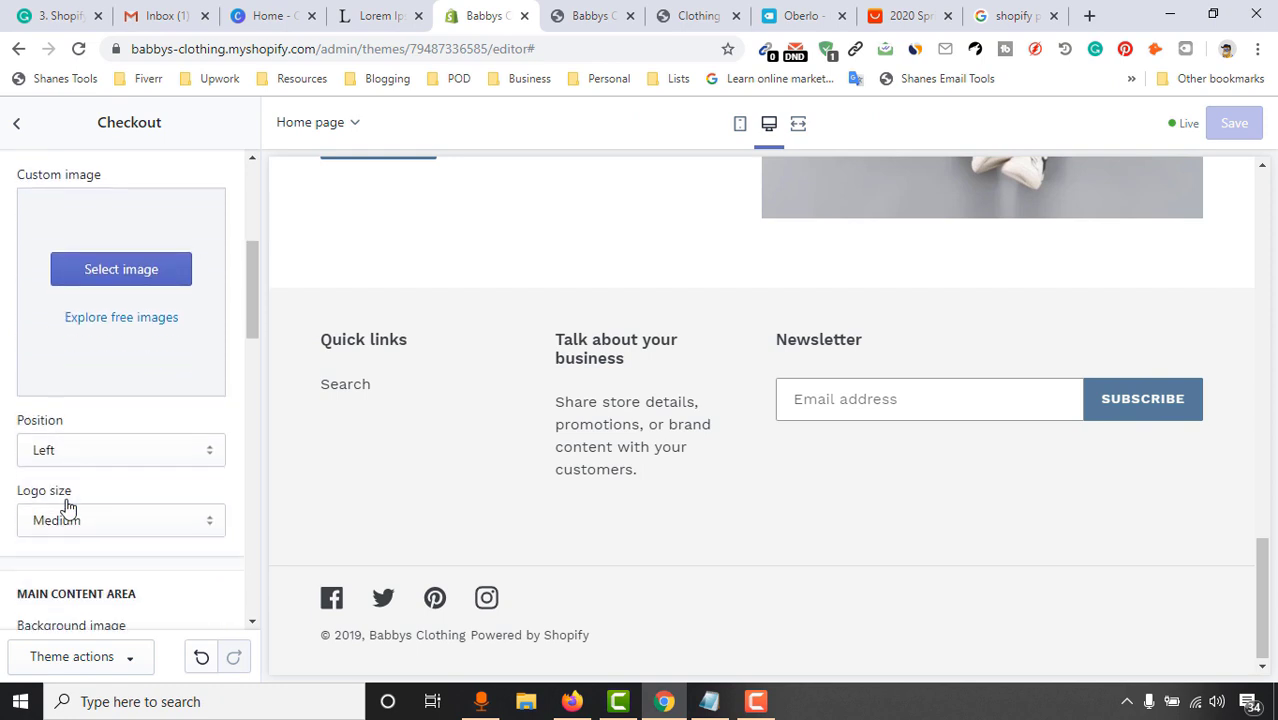
{"action": "scroll", "coordinate": [100, 500], "scroll_direction": "down", "scroll_amount": 5}
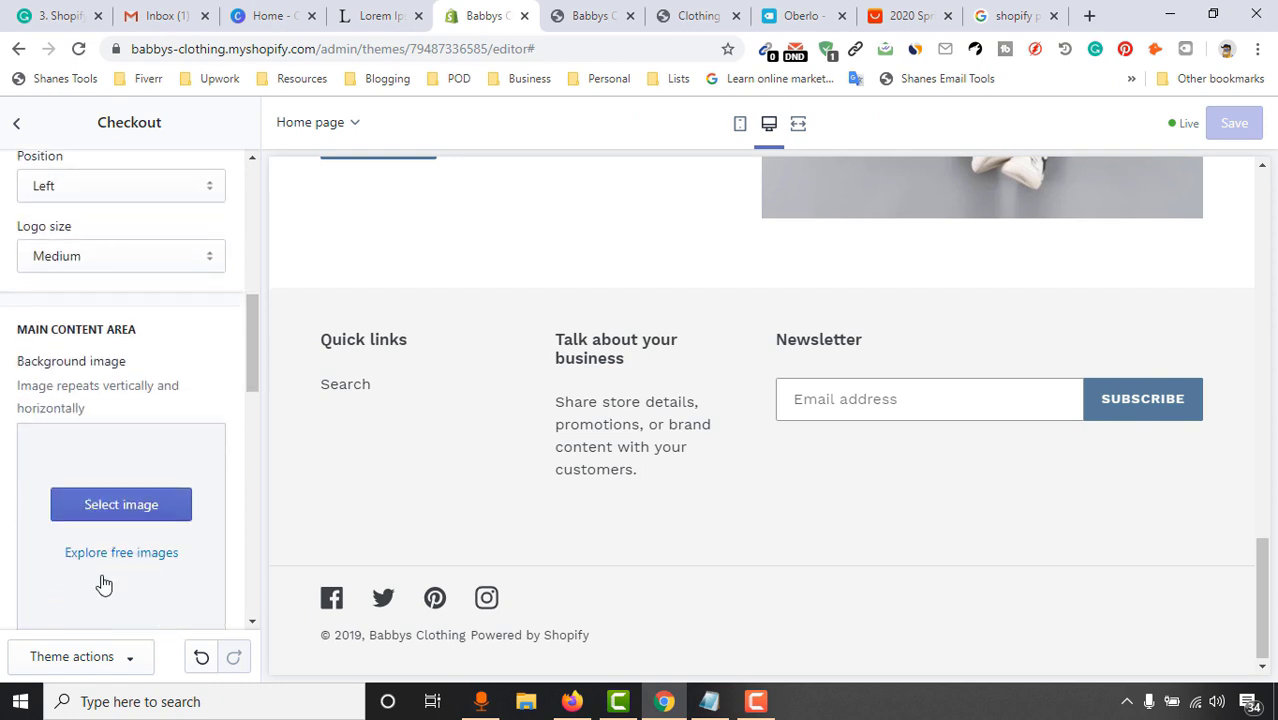
{"action": "scroll", "coordinate": [148, 493], "scroll_direction": "down", "scroll_amount": 6}
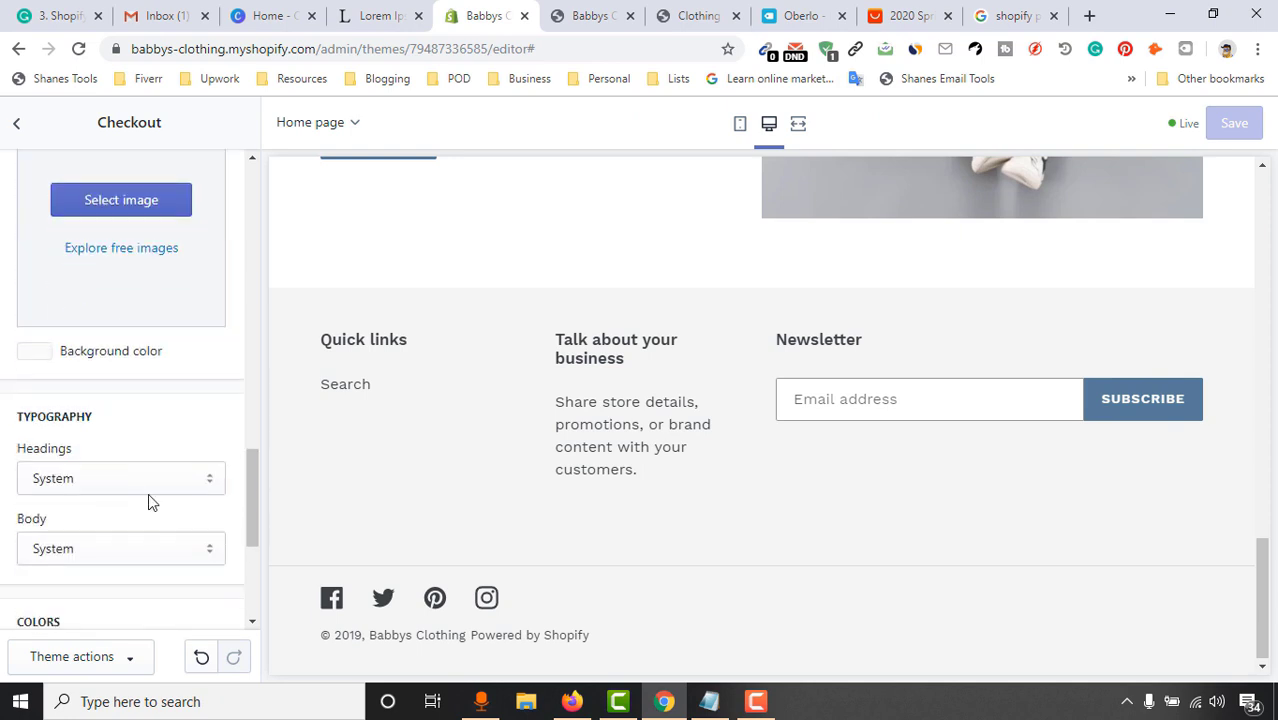
{"action": "scroll", "coordinate": [177, 440], "scroll_direction": "up", "scroll_amount": 10}
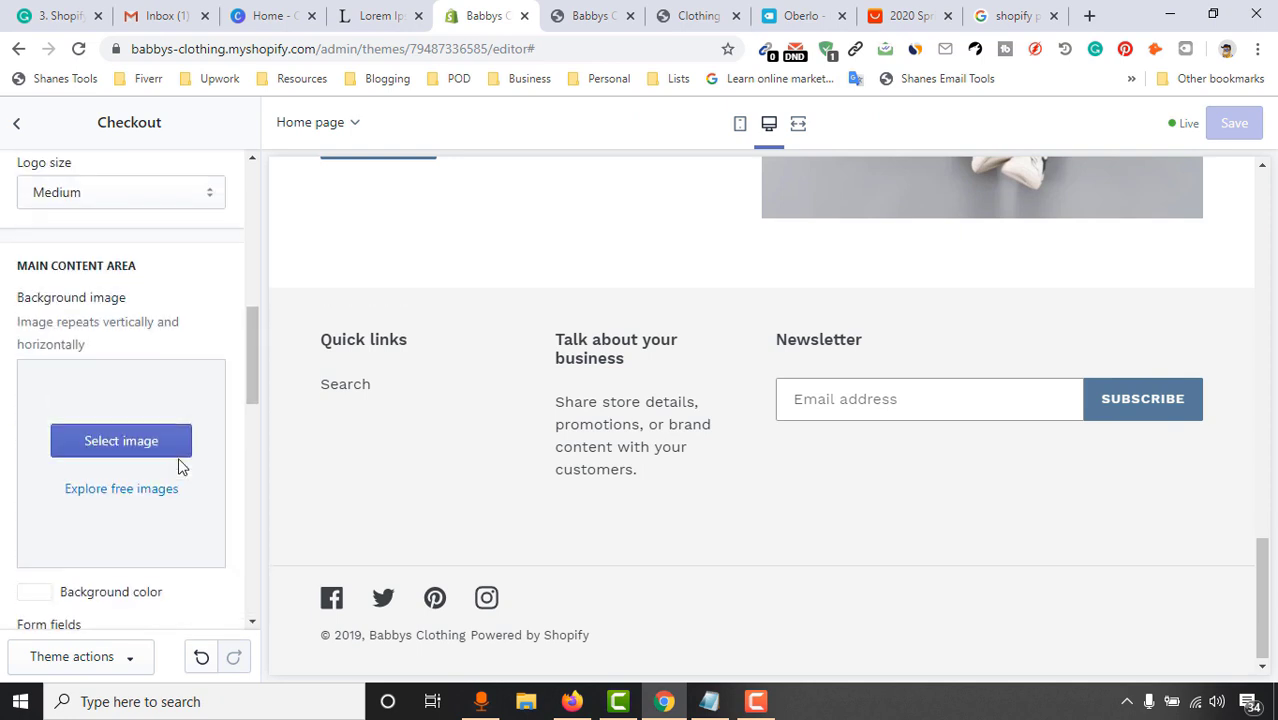
{"action": "left_click", "coordinate": [17, 122]}
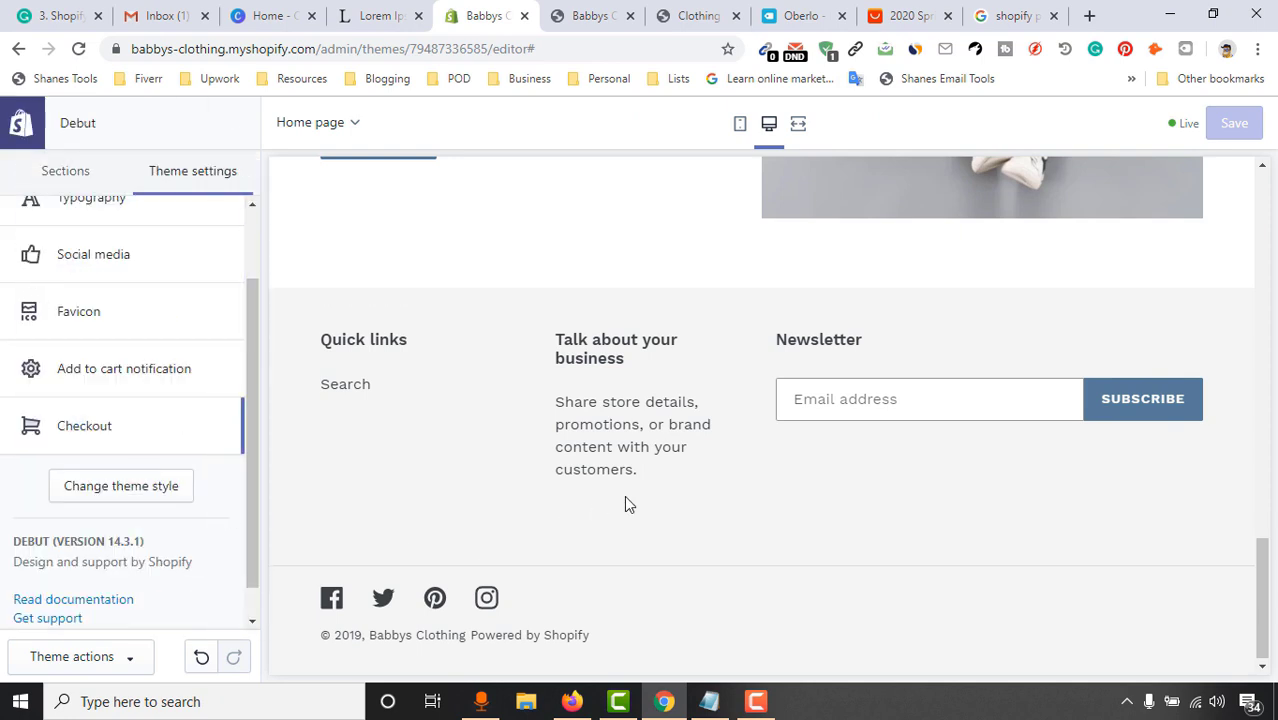
{"action": "scroll", "coordinate": [624, 495], "scroll_direction": "up", "scroll_amount": 2}
{"action": "scroll", "coordinate": [600, 485], "scroll_direction": "down", "scroll_amount": 1}
{"action": "scroll", "coordinate": [40, 632], "scroll_direction": "down", "scroll_amount": 1}
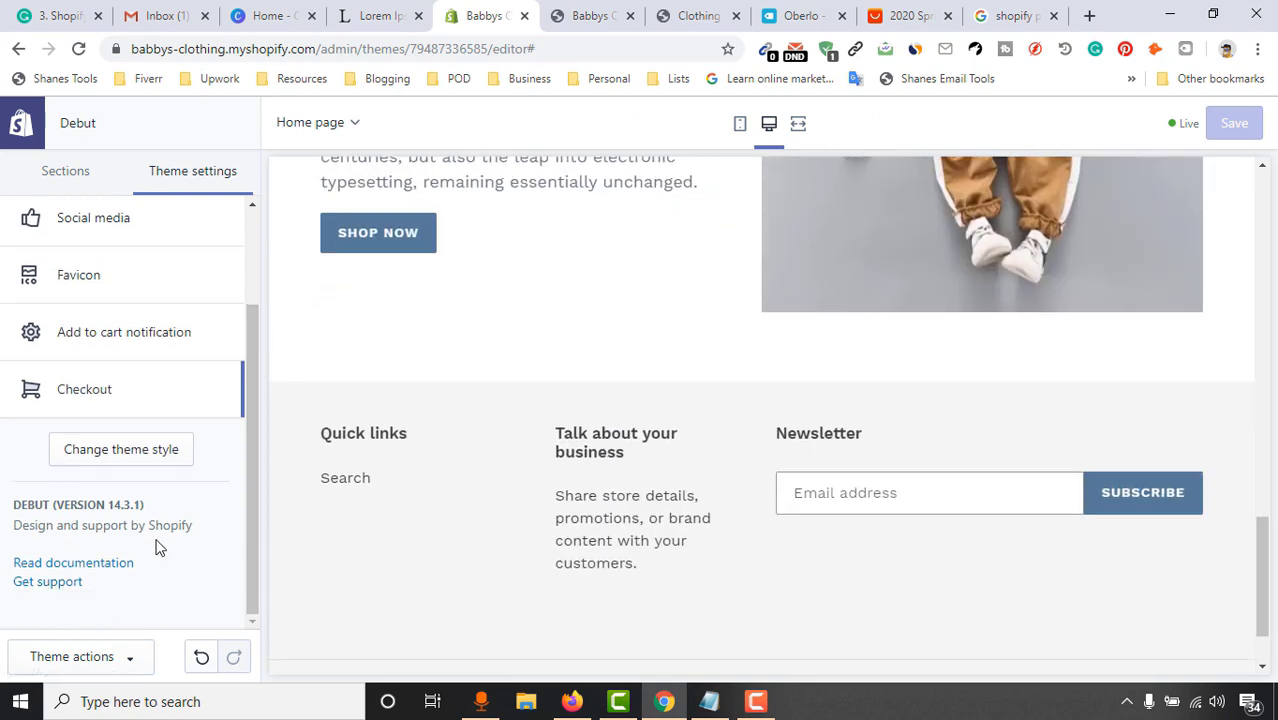
{"action": "scroll", "coordinate": [157, 540], "scroll_direction": "up", "scroll_amount": 3}
{"action": "scroll", "coordinate": [294, 366], "scroll_direction": "up", "scroll_amount": 1}
{"action": "scroll", "coordinate": [613, 374], "scroll_direction": "up", "scroll_amount": 6}
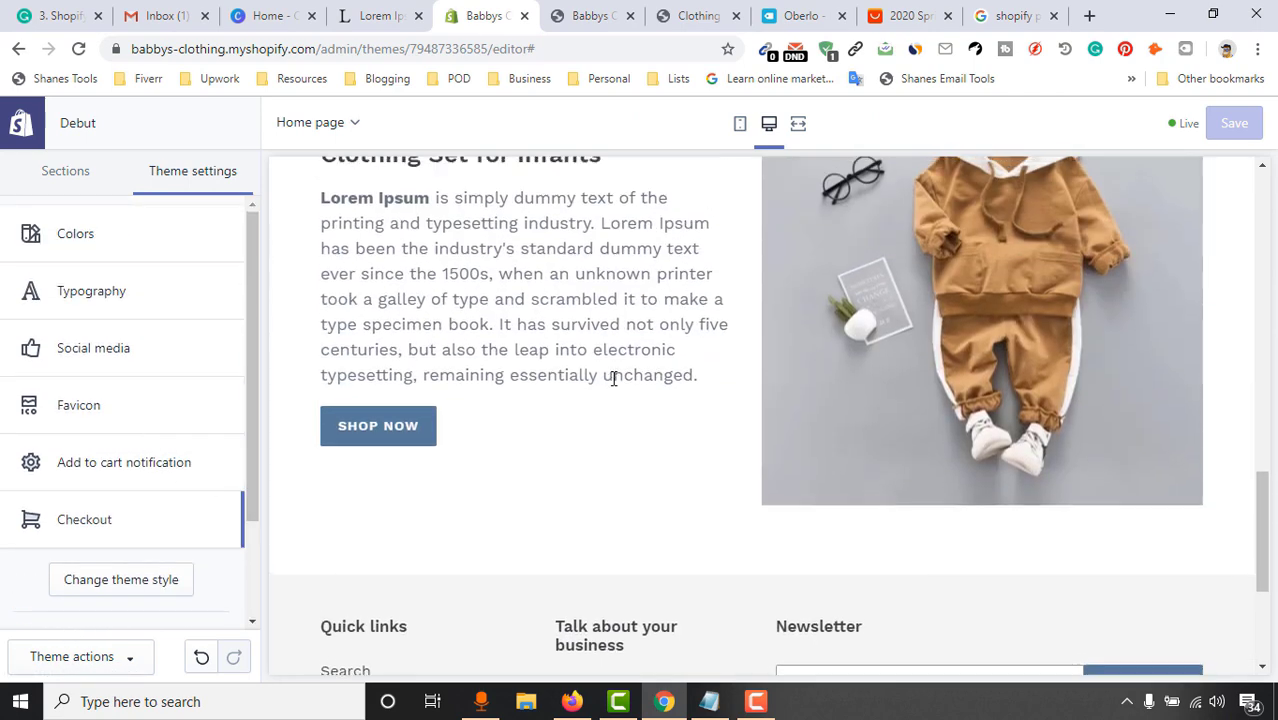
Switch to the Sections list, then exit the theme editor to the Themes page
{"action": "left_click", "coordinate": [85, 175]}
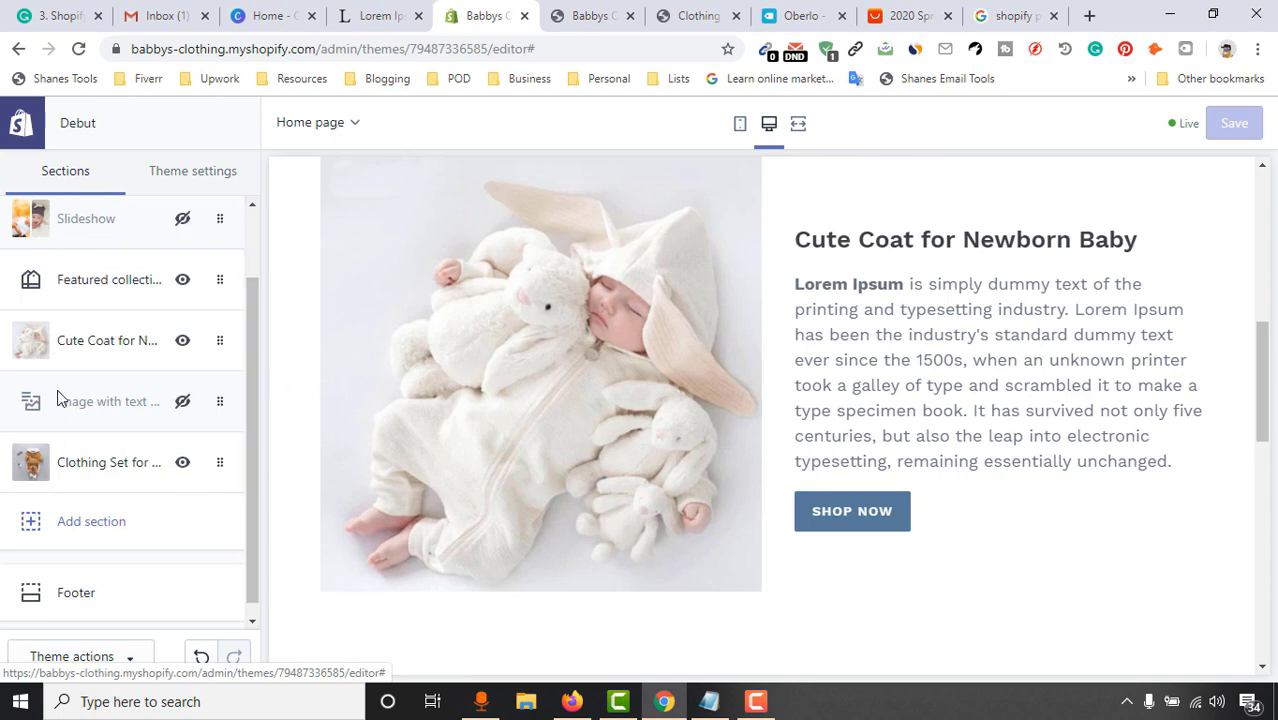
{"action": "scroll", "coordinate": [60, 405], "scroll_direction": "up", "scroll_amount": 1}
{"action": "scroll", "coordinate": [344, 381], "scroll_direction": "up", "scroll_amount": 3}
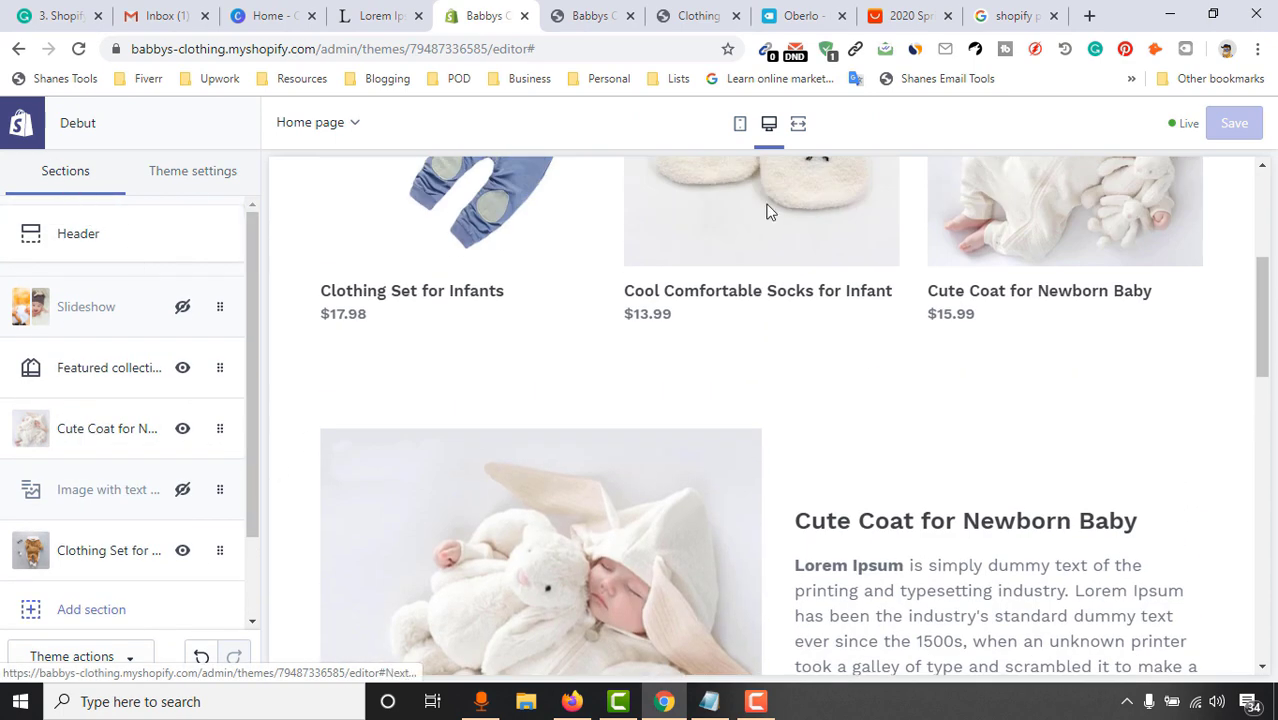
{"action": "left_click_drag", "start_coordinate": [1264, 277], "coordinate": [1262, 180]}
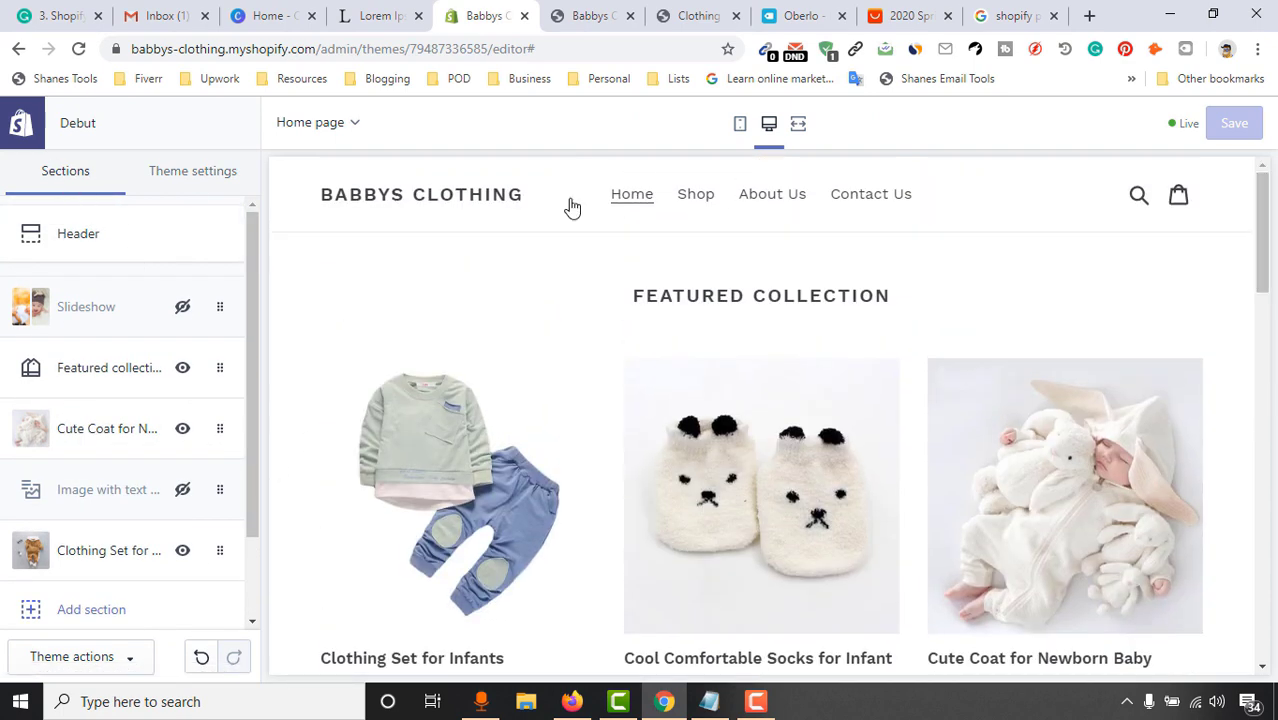
{"action": "left_click", "coordinate": [22, 136]}
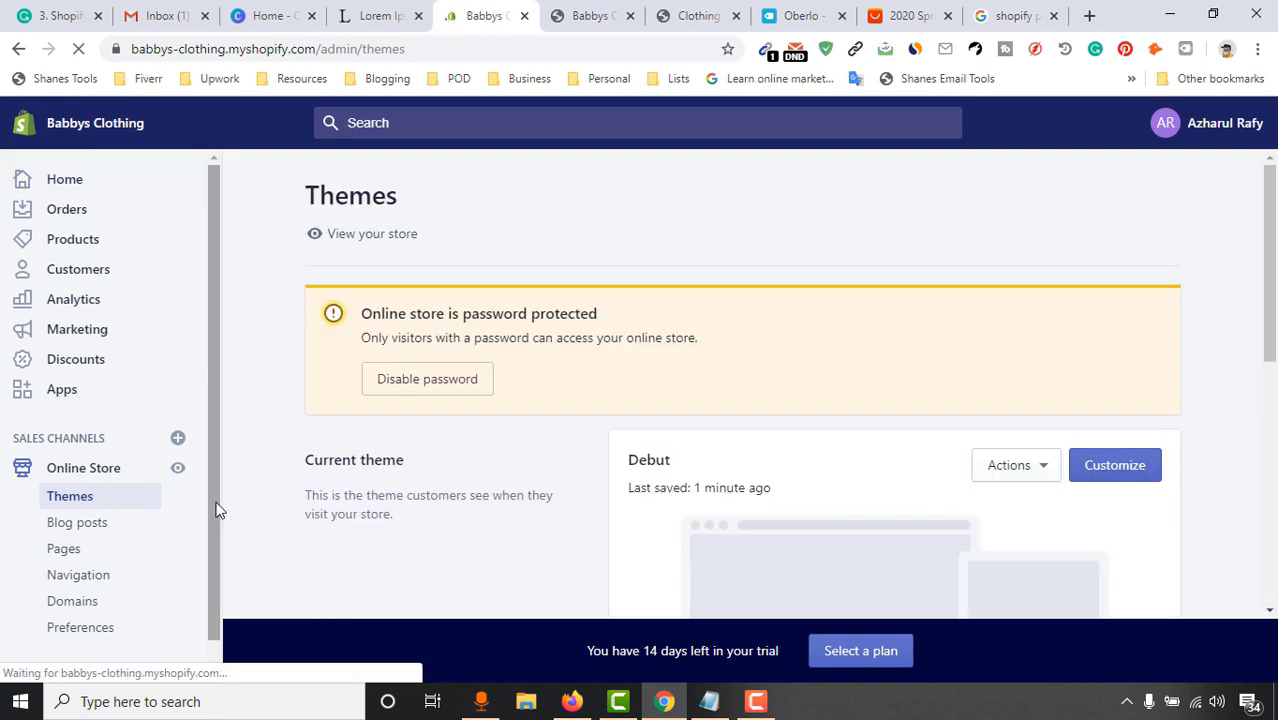
Open Online Store > Blog posts in the admin sidebar
{"action": "scroll", "coordinate": [90, 508], "scroll_direction": "down", "scroll_amount": 1}
{"action": "left_click", "coordinate": [96, 506]}
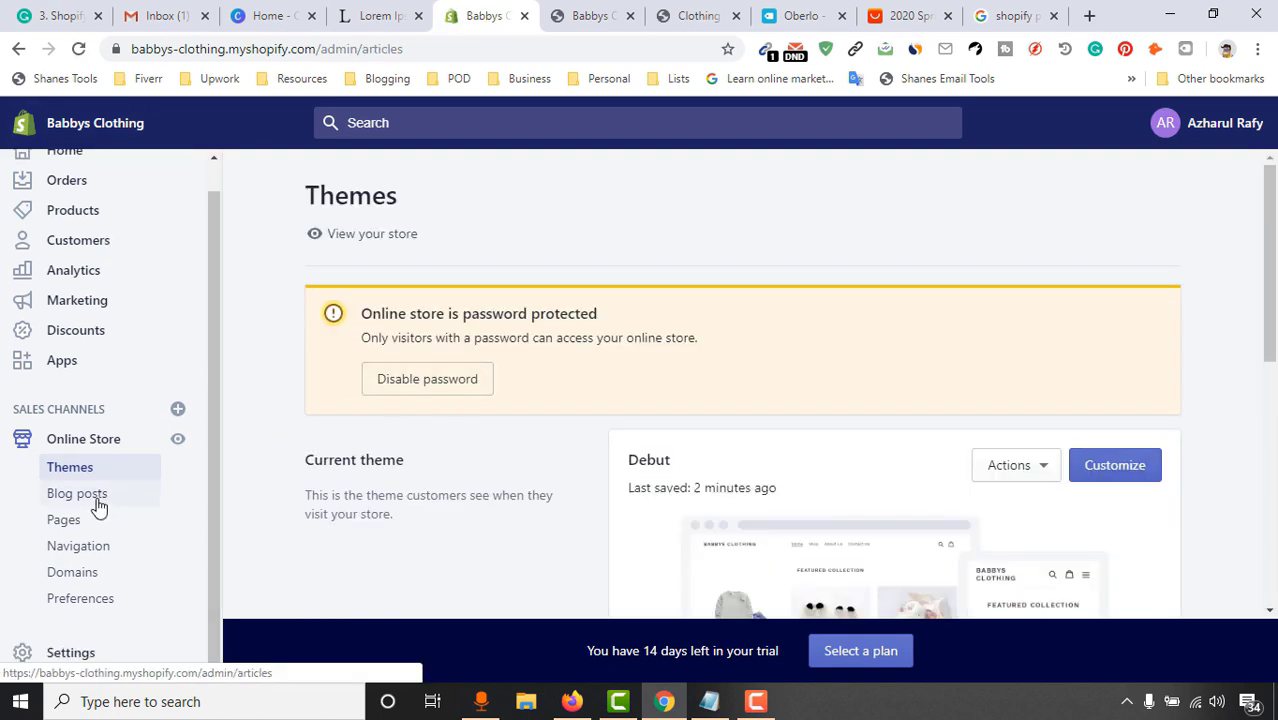
{"action": "scroll", "coordinate": [776, 405], "scroll_direction": "down", "scroll_amount": 2}
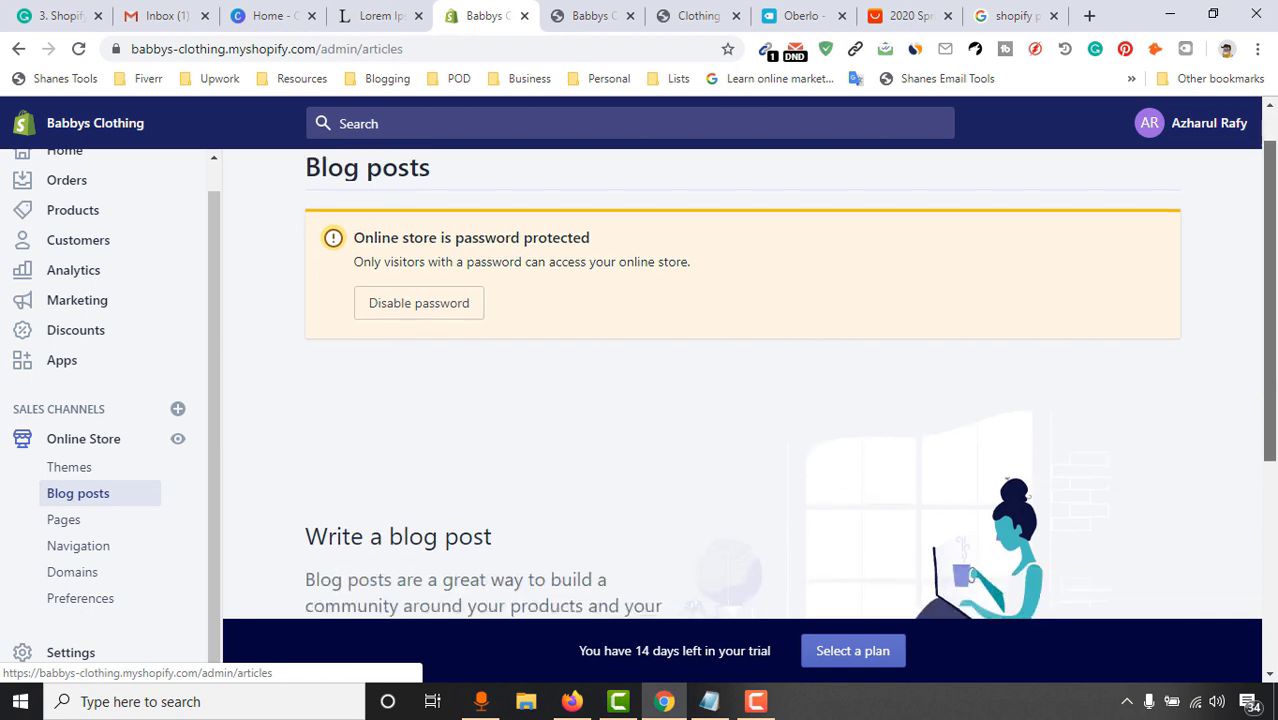
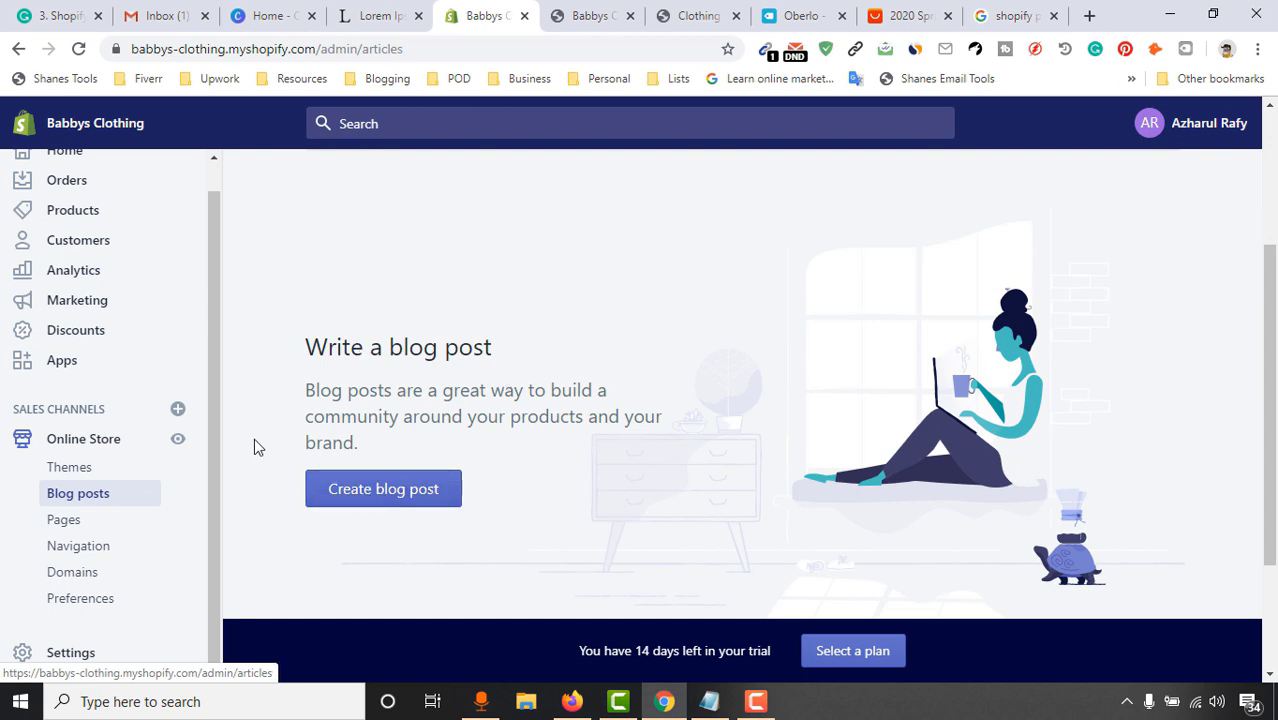
Browse the store's Pages and Navigation menus, then move on to the Domains settings
{"action": "scroll", "coordinate": [98, 494], "scroll_direction": "down", "scroll_amount": 1}
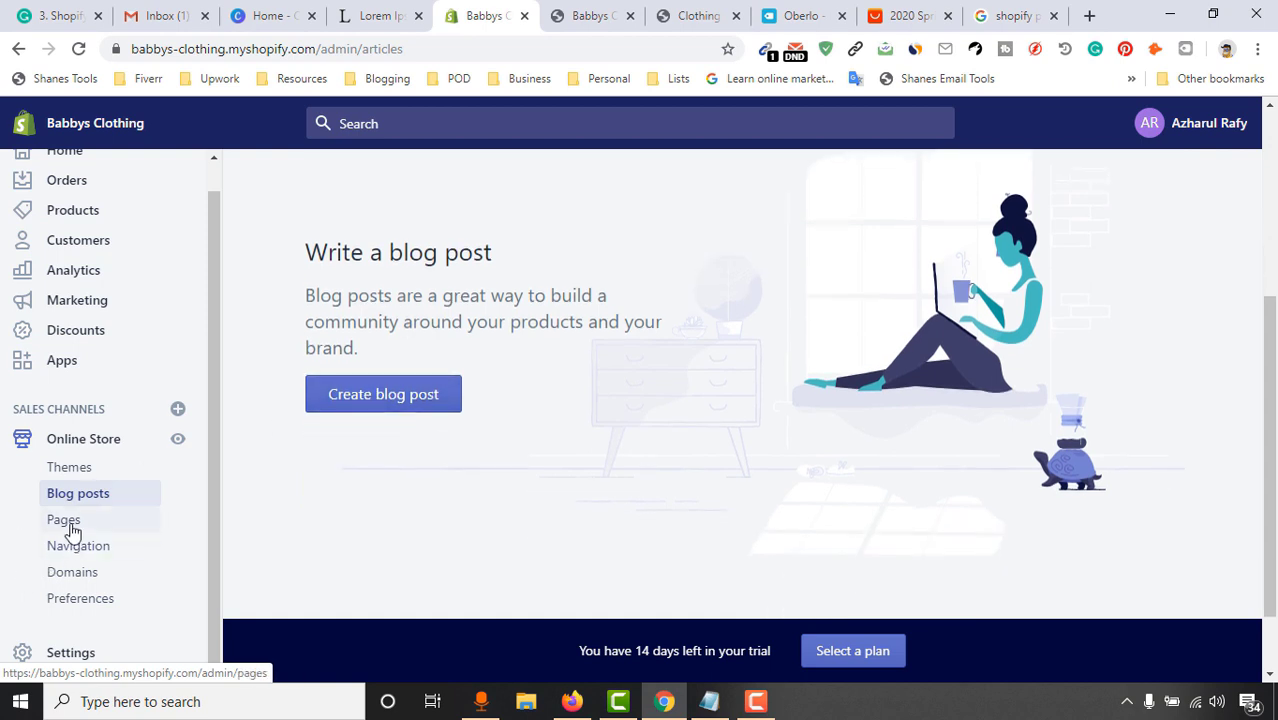
{"action": "left_click", "coordinate": [64, 521]}
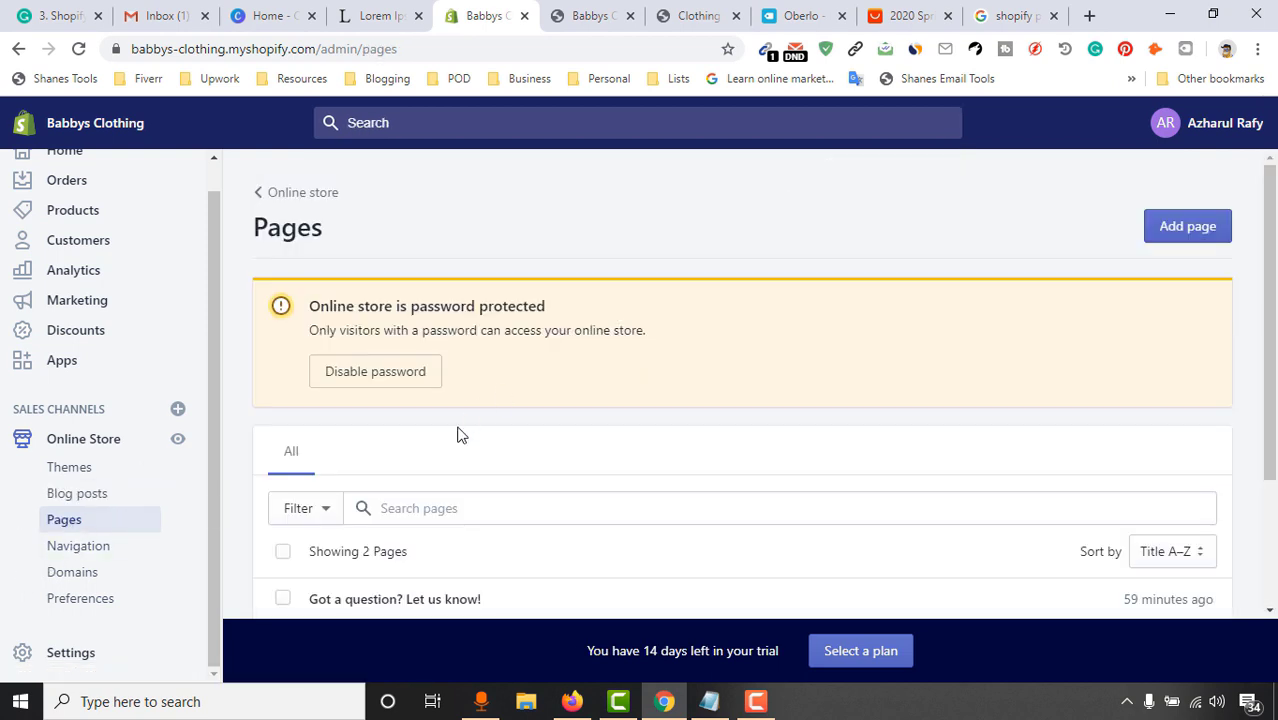
{"action": "scroll", "coordinate": [513, 480], "scroll_direction": "down", "scroll_amount": 3}
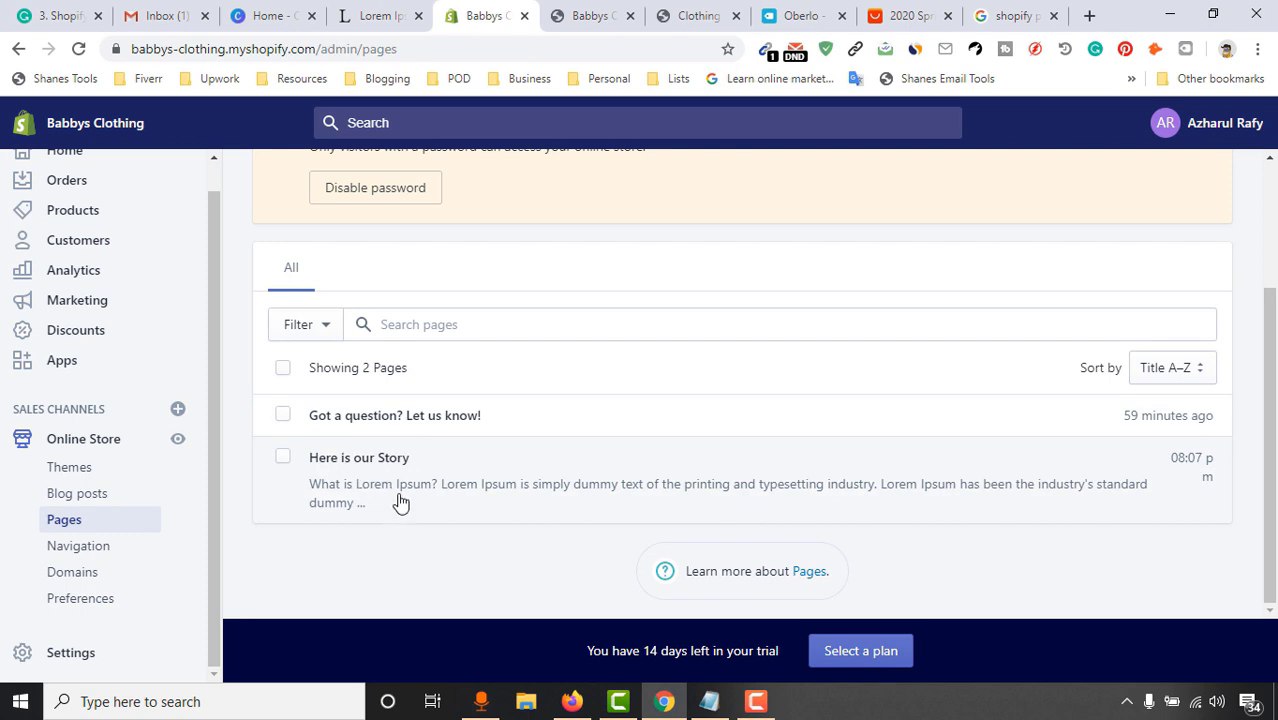
{"action": "left_click", "coordinate": [79, 548]}
{"action": "scroll", "coordinate": [784, 380], "scroll_direction": "down", "scroll_amount": 2}
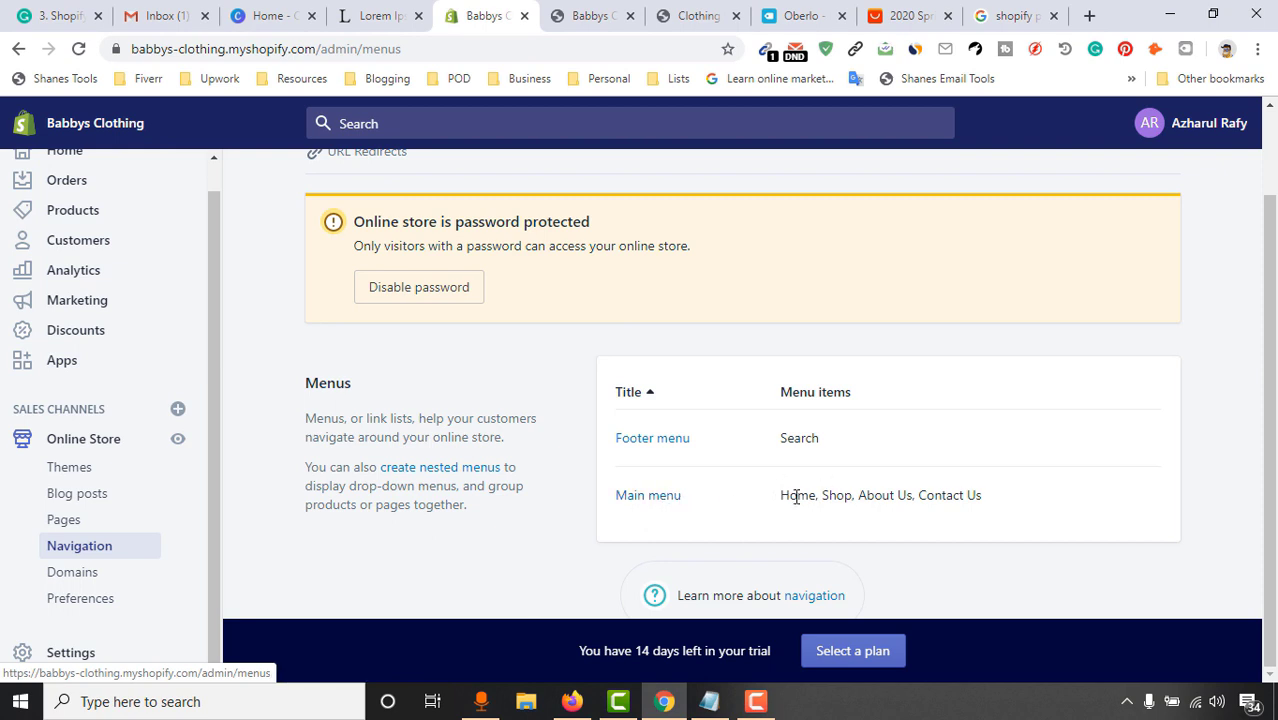
{"action": "left_click", "coordinate": [95, 586]}
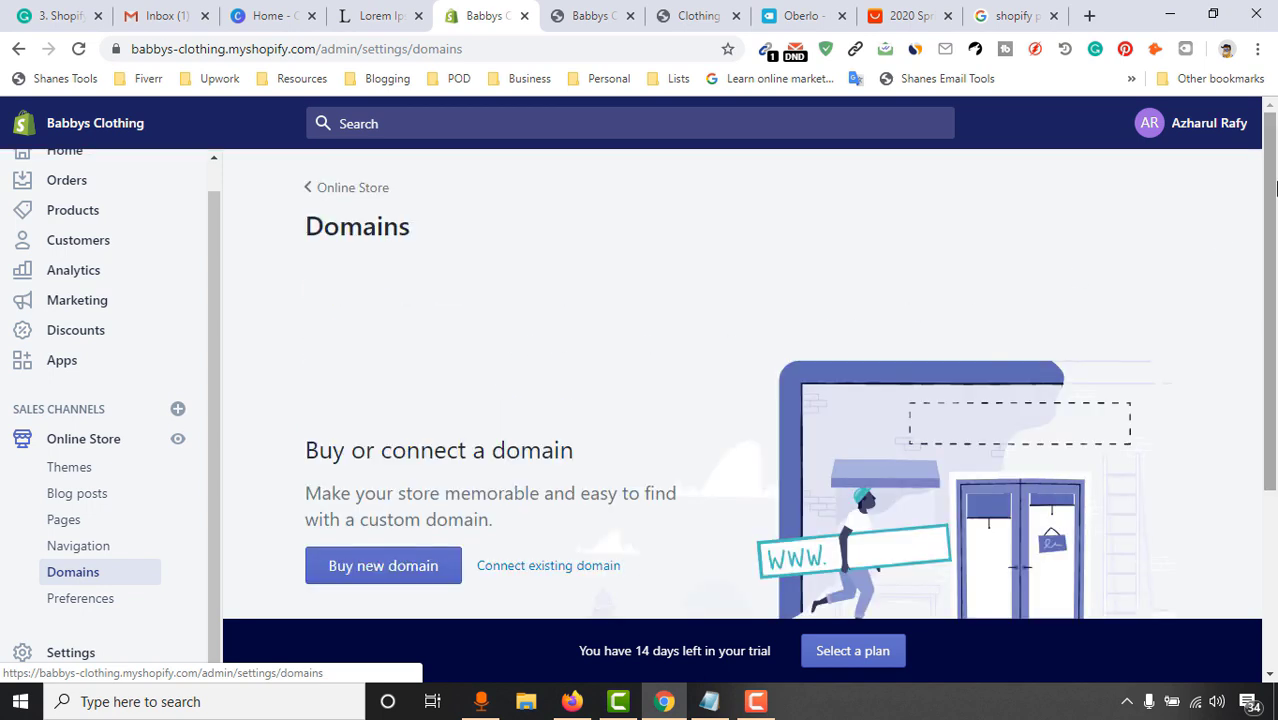
Select the store's web address, look at buying a new domain, then go to Preferences
{"action": "left_click", "coordinate": [327, 52]}
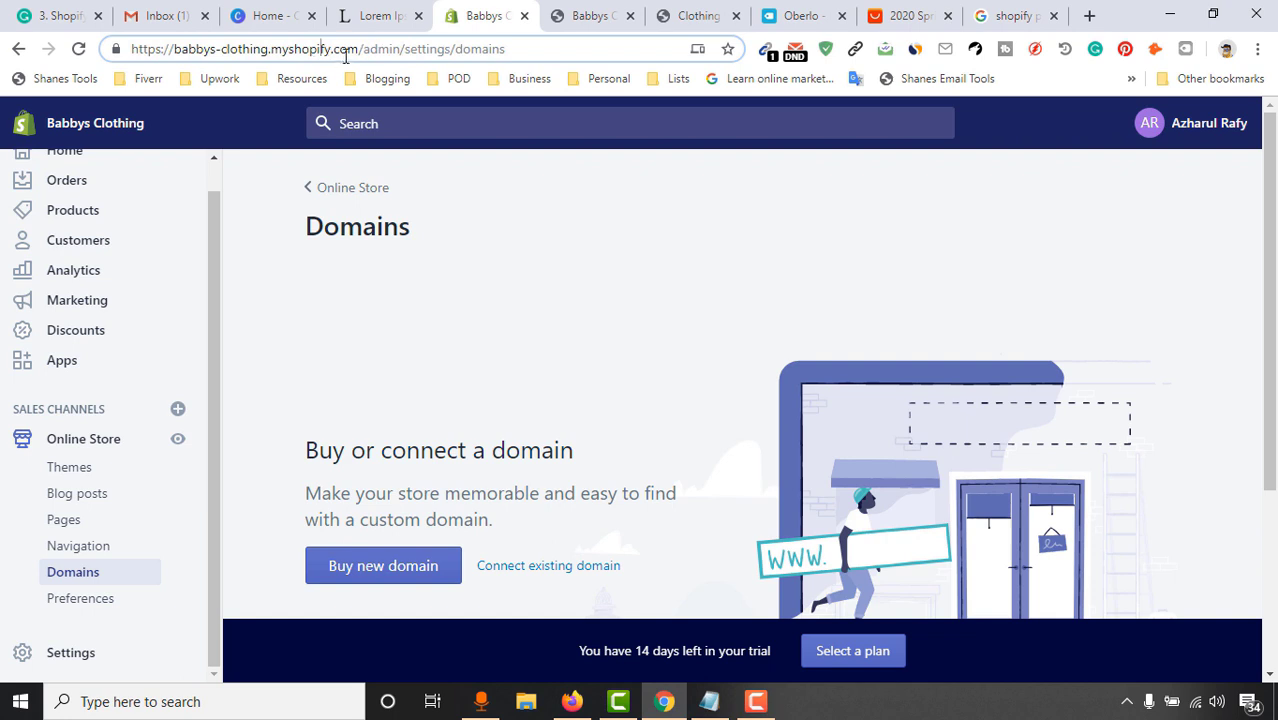
{"action": "left_click_drag", "start_coordinate": [364, 50], "coordinate": [70, 96]}
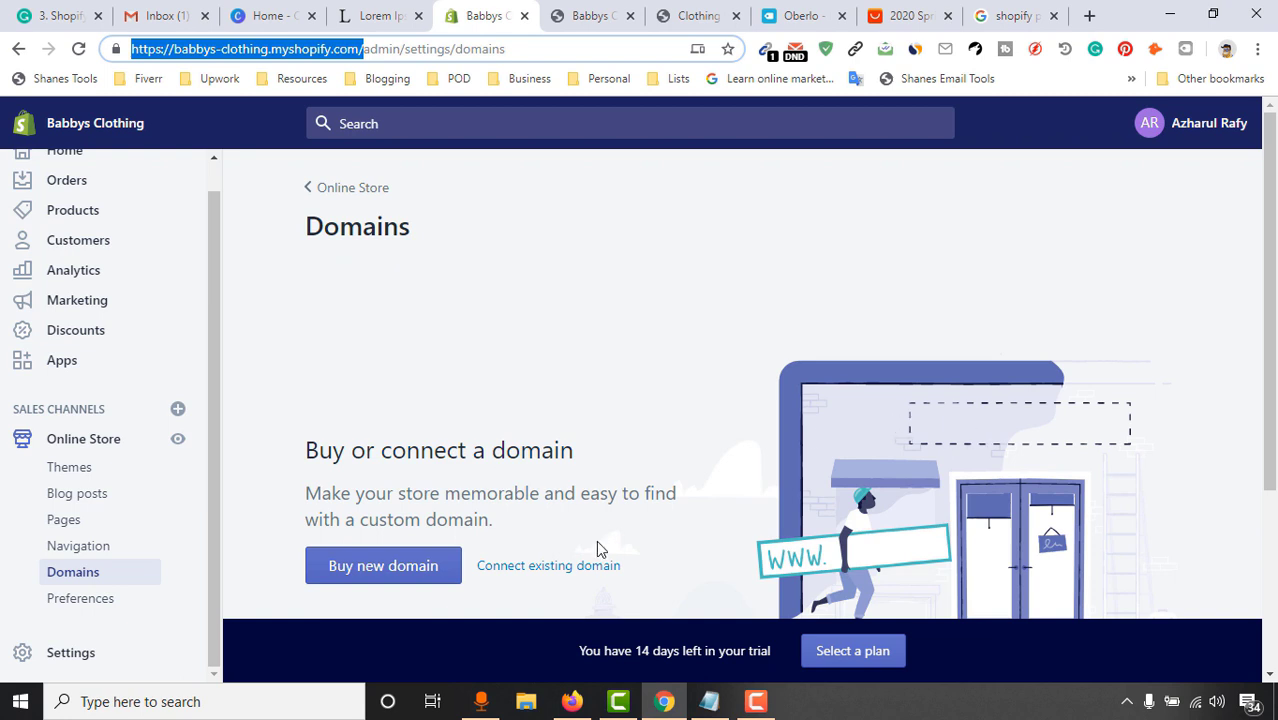
{"action": "scroll", "coordinate": [600, 530], "scroll_direction": "down", "scroll_amount": 1}
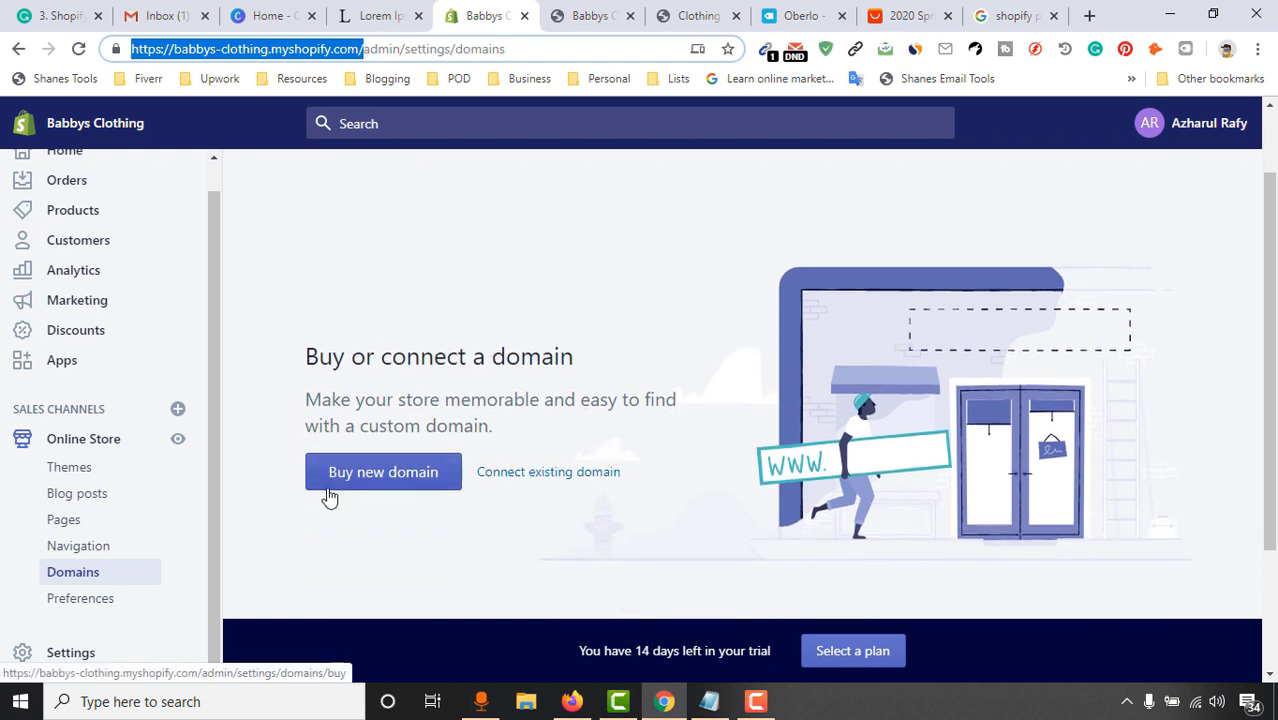
{"action": "left_click", "coordinate": [380, 472]}
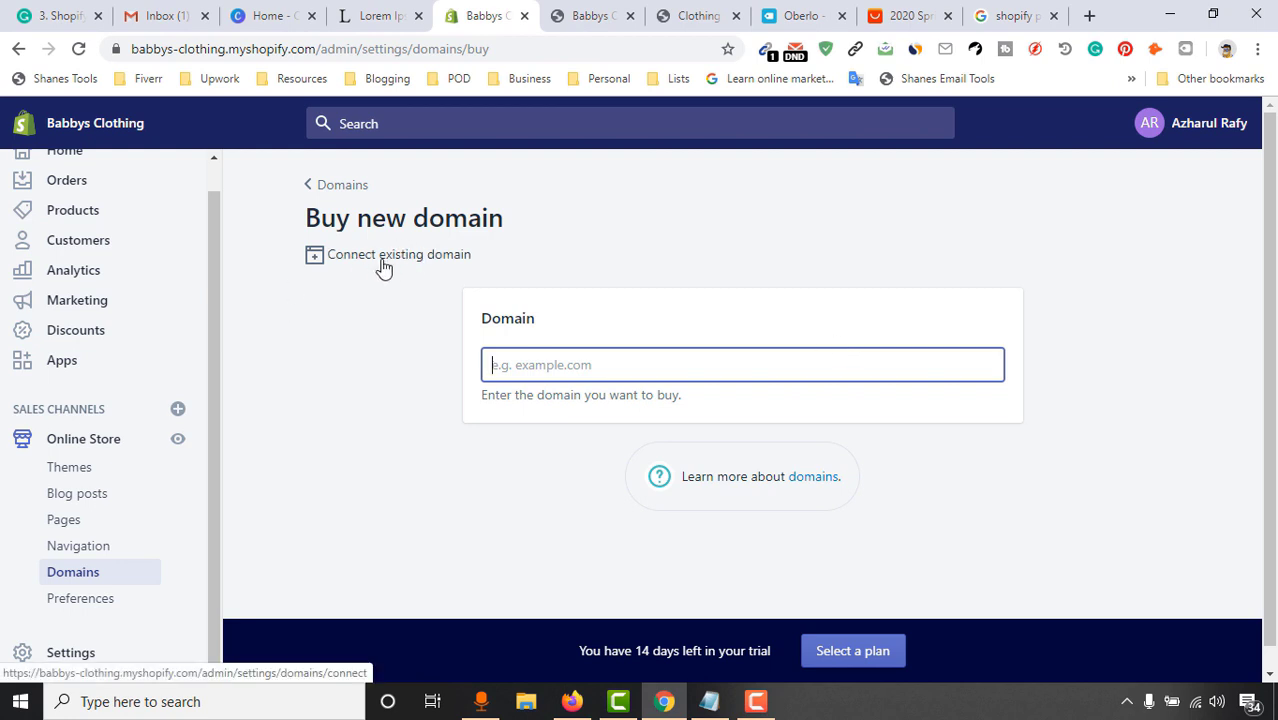
{"action": "left_click", "coordinate": [311, 190]}
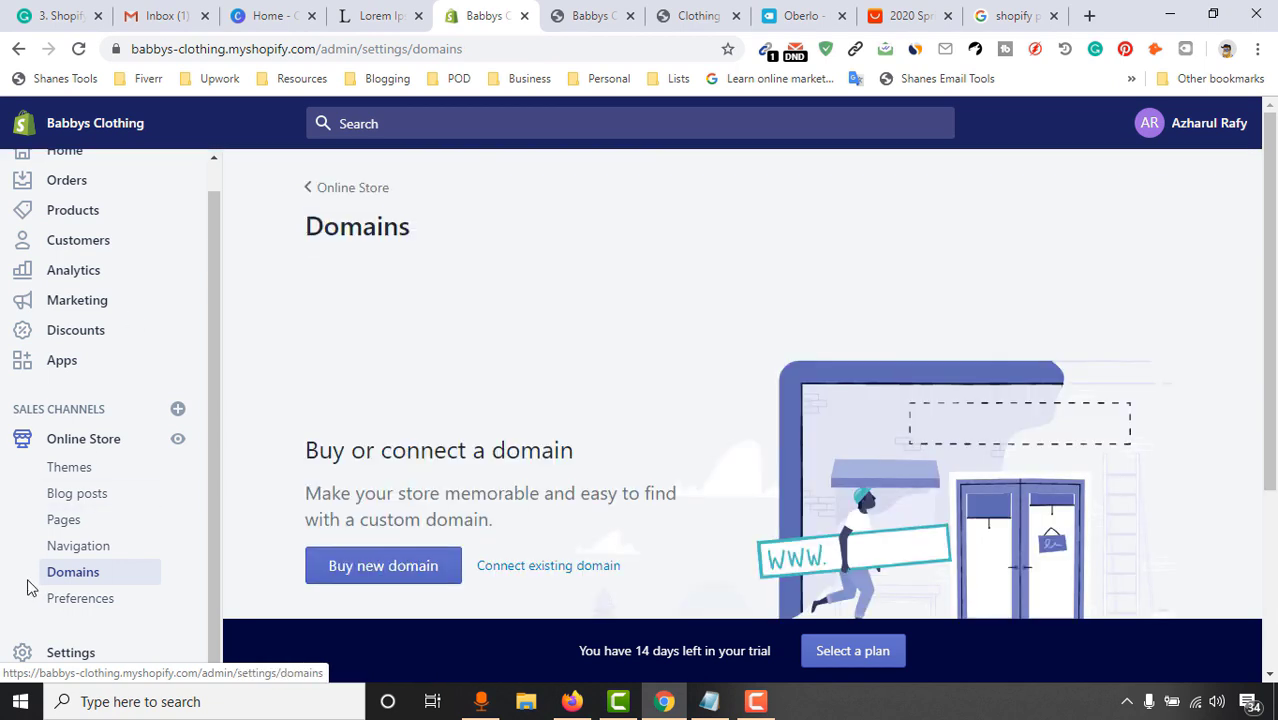
{"action": "left_click", "coordinate": [86, 606]}
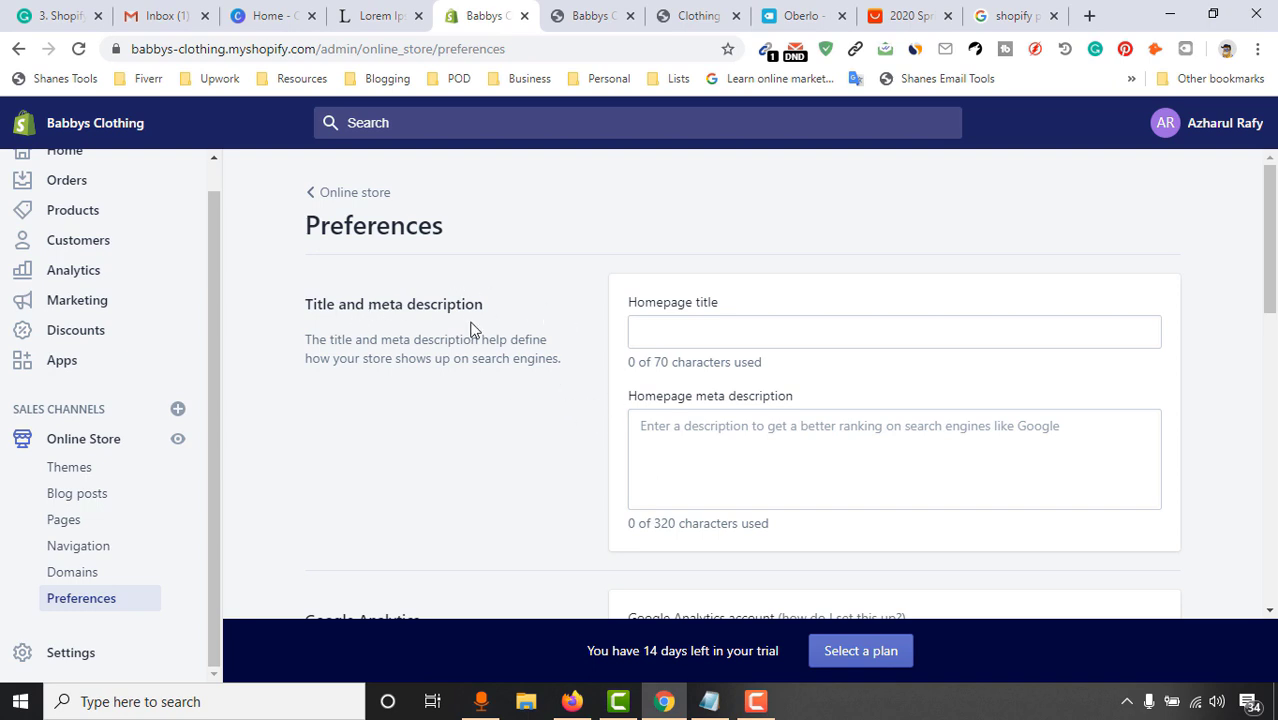
Check the empty Homepage title, meta description and Google Analytics fields, then view the live storefront
{"action": "left_click", "coordinate": [697, 334]}
{"action": "scroll", "coordinate": [975, 456], "scroll_direction": "down", "scroll_amount": 3}
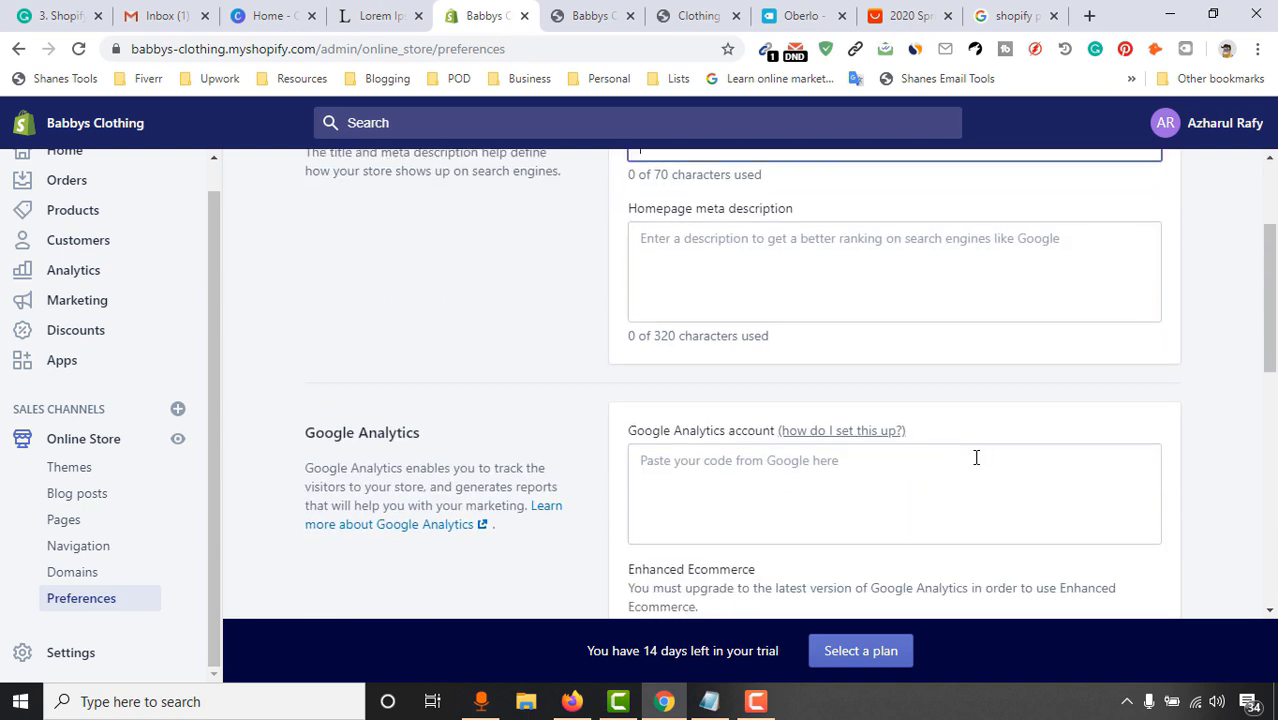
{"action": "scroll", "coordinate": [970, 446], "scroll_direction": "up", "scroll_amount": 3}
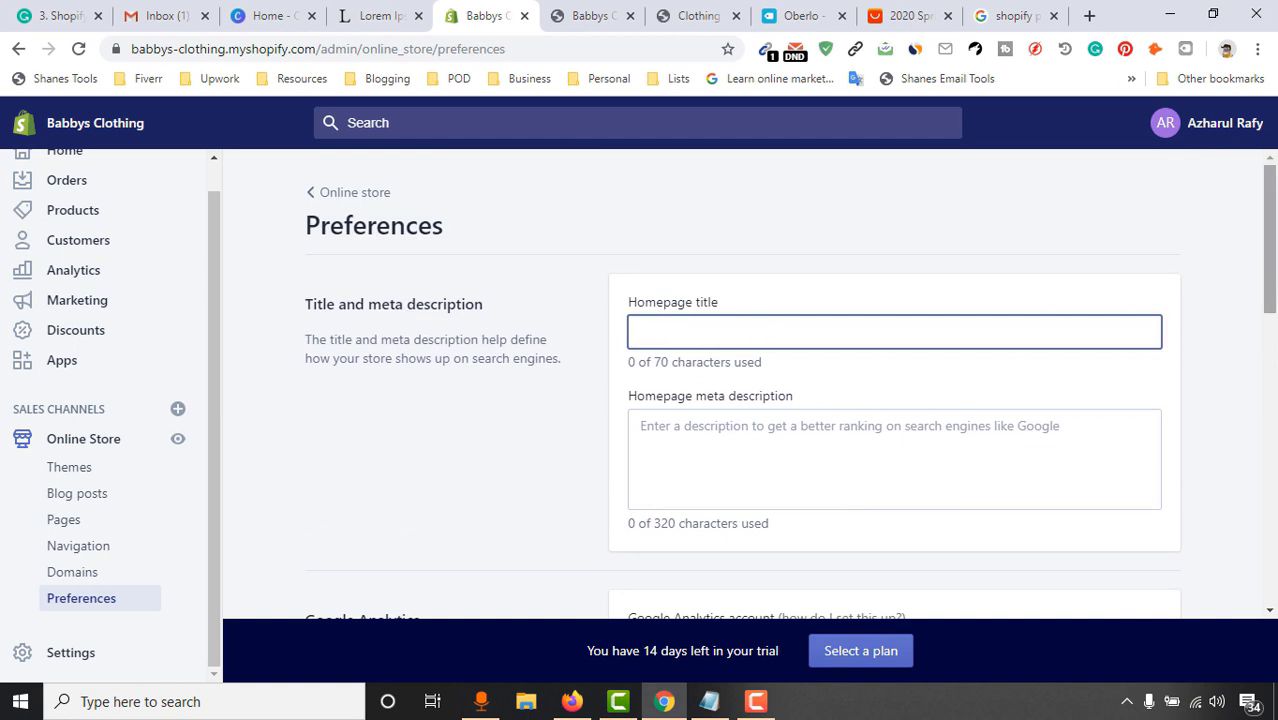
{"action": "scroll", "coordinate": [1026, 301], "scroll_direction": "down", "scroll_amount": 1}
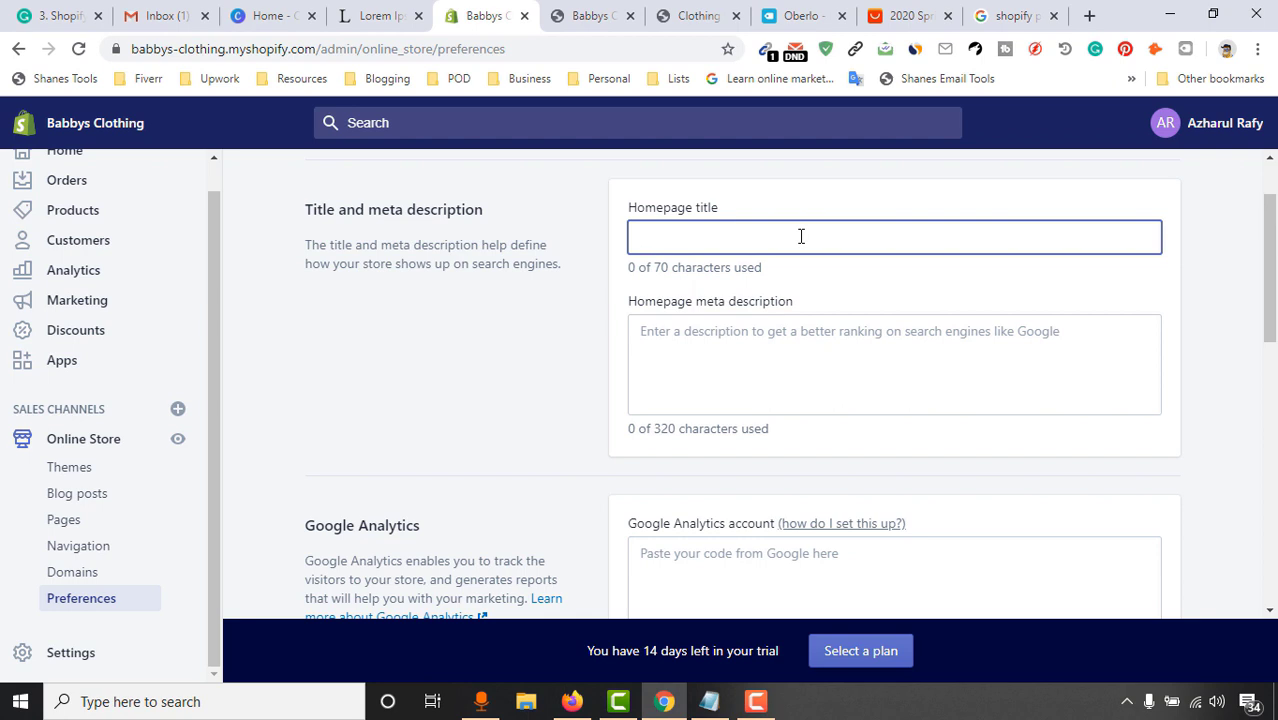
{"action": "left_click", "coordinate": [756, 325]}
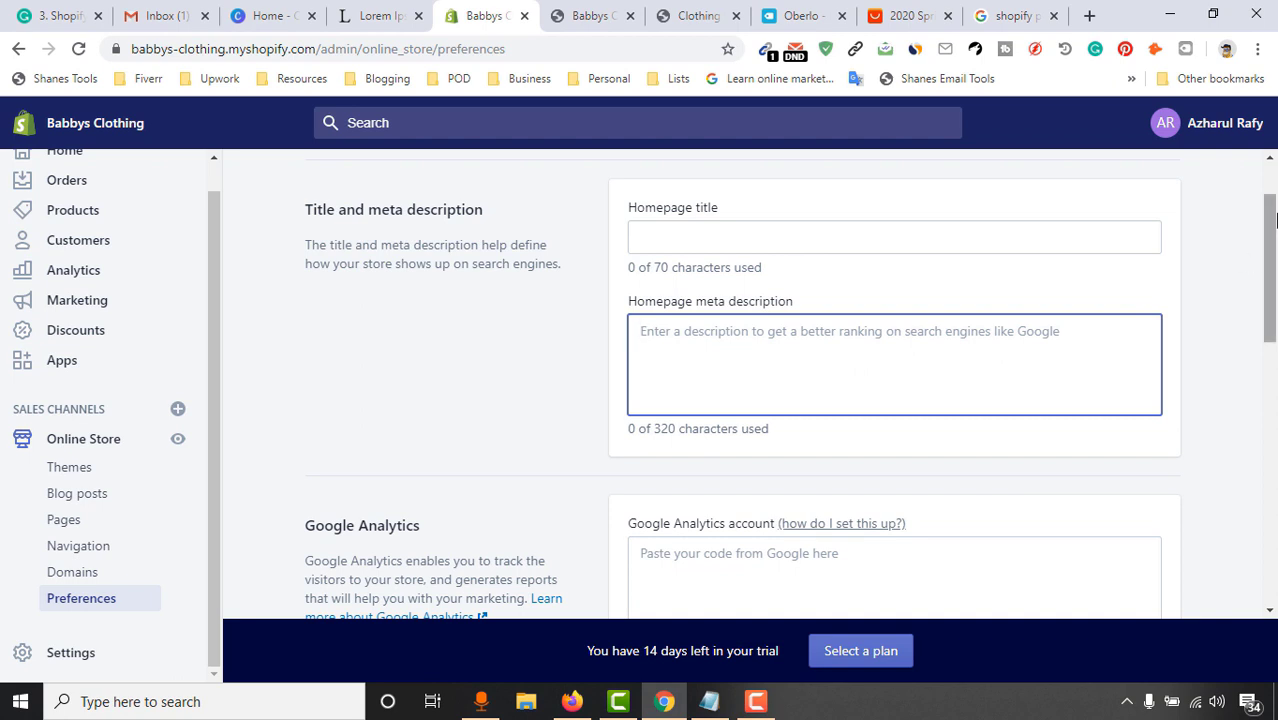
{"action": "scroll", "coordinate": [548, 362], "scroll_direction": "down", "scroll_amount": 1}
{"action": "left_click", "coordinate": [548, 362]}
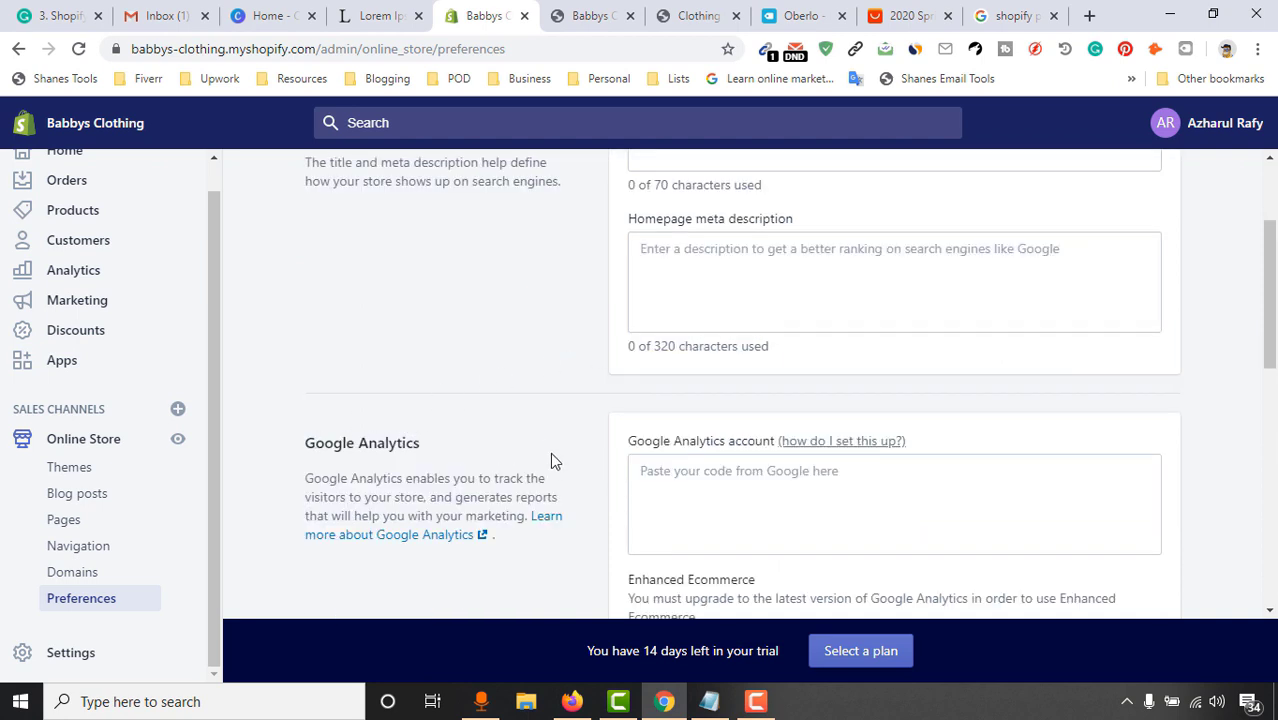
{"action": "scroll", "coordinate": [789, 384], "scroll_direction": "down", "scroll_amount": 1}
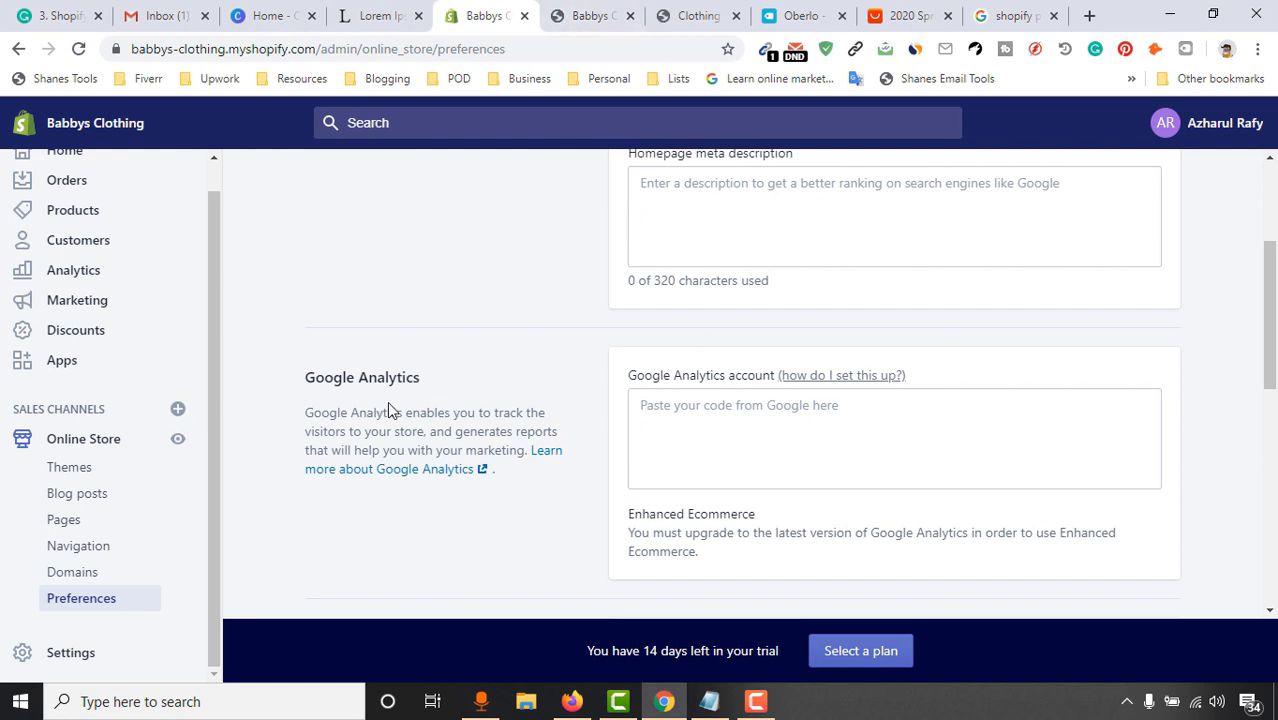
{"action": "left_click", "coordinate": [614, 12]}
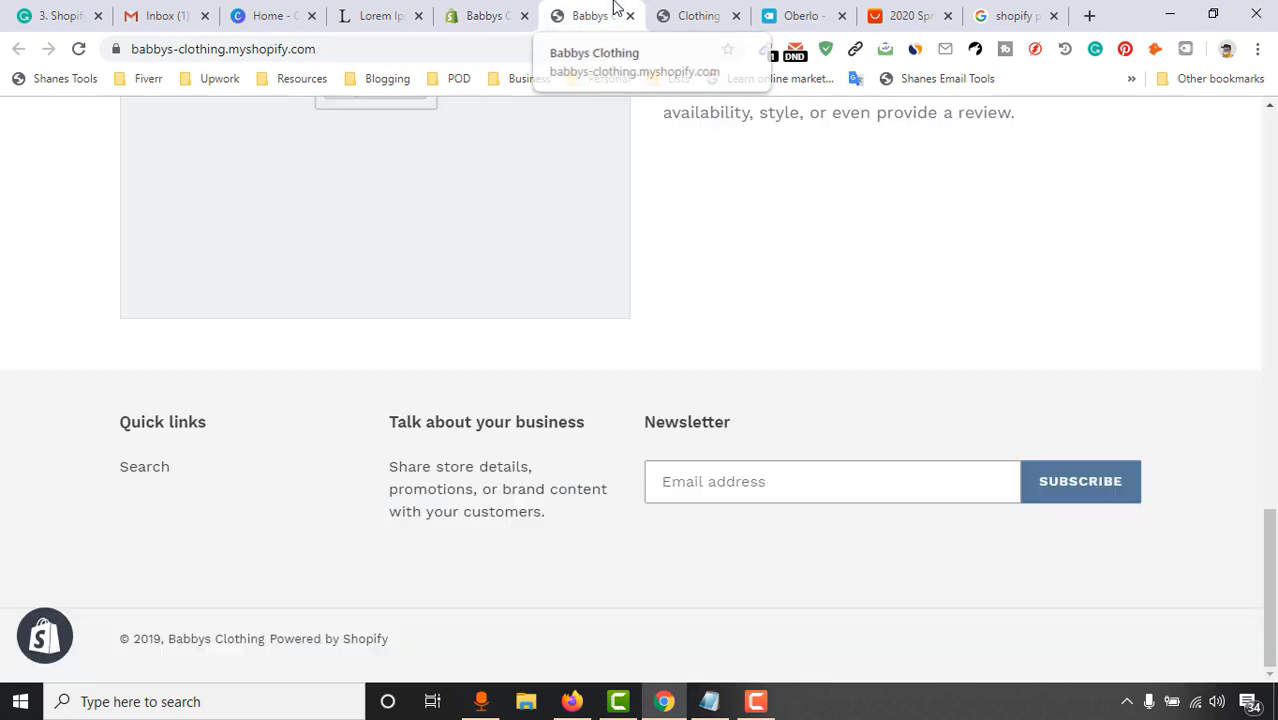
Search for google analytics, close the Clothing, Oberlo and payment tabs, and open analytics.google.com
{"action": "left_click", "coordinate": [621, 48]}
{"action": "type", "text": "google a"}
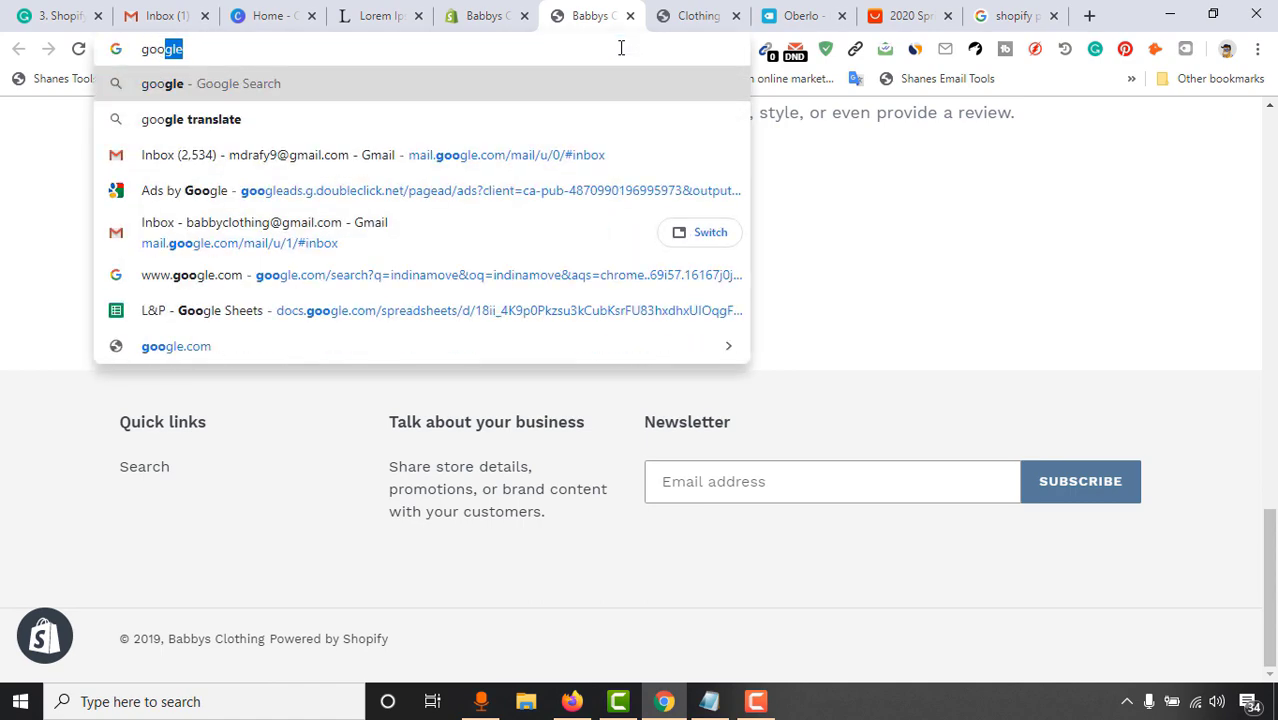
{"action": "type", "text": "nal"}
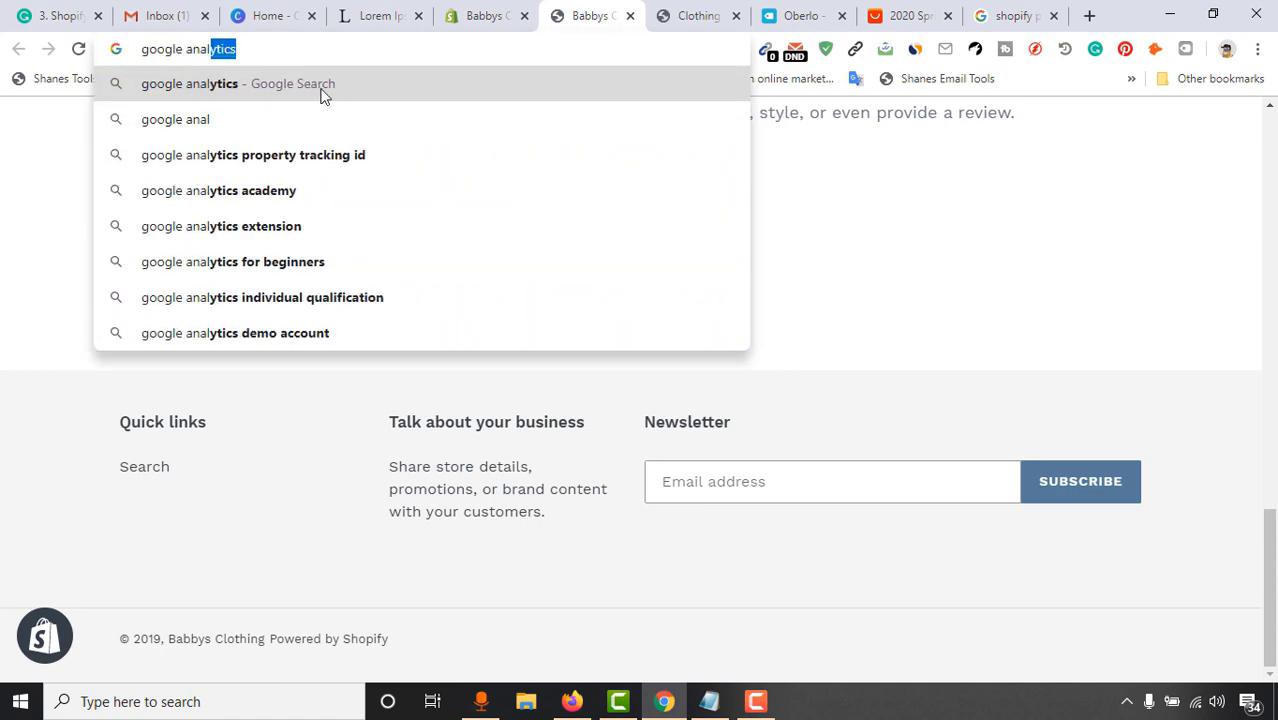
{"action": "left_click", "coordinate": [322, 86]}
{"action": "left_click", "coordinate": [713, 14]}
{"action": "left_click", "coordinate": [736, 16]}
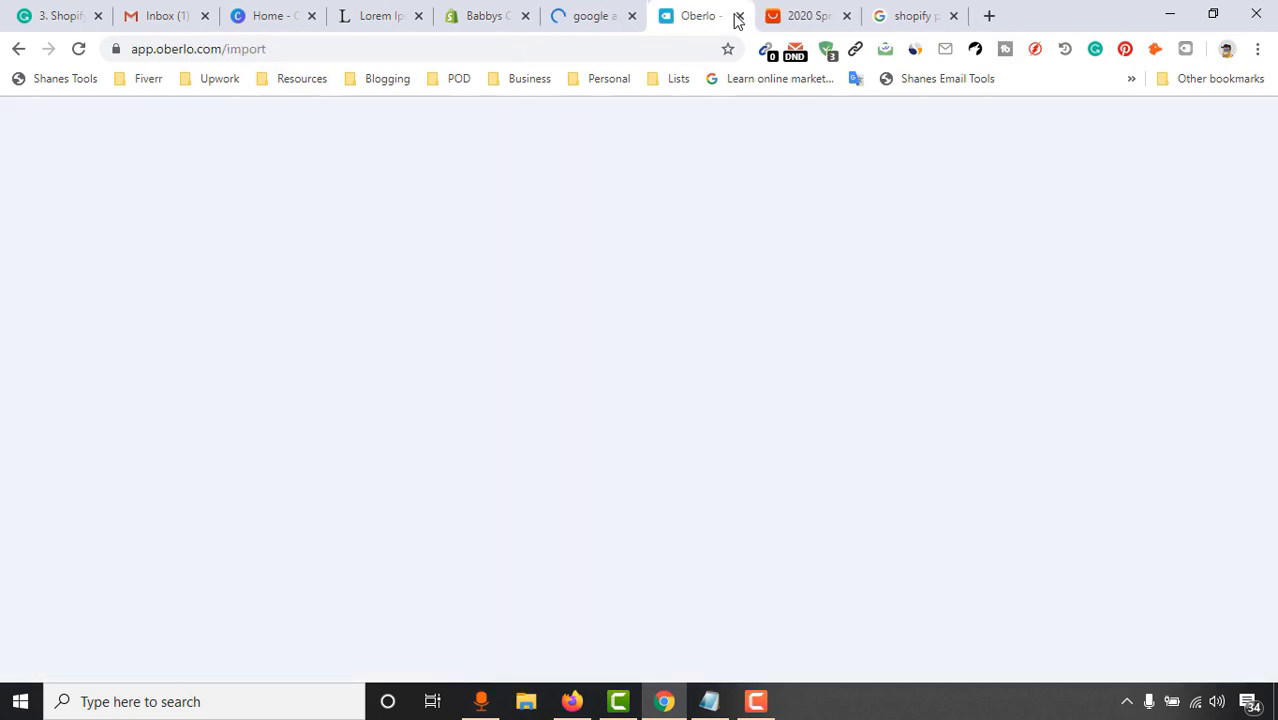
{"action": "left_click", "coordinate": [737, 17]}
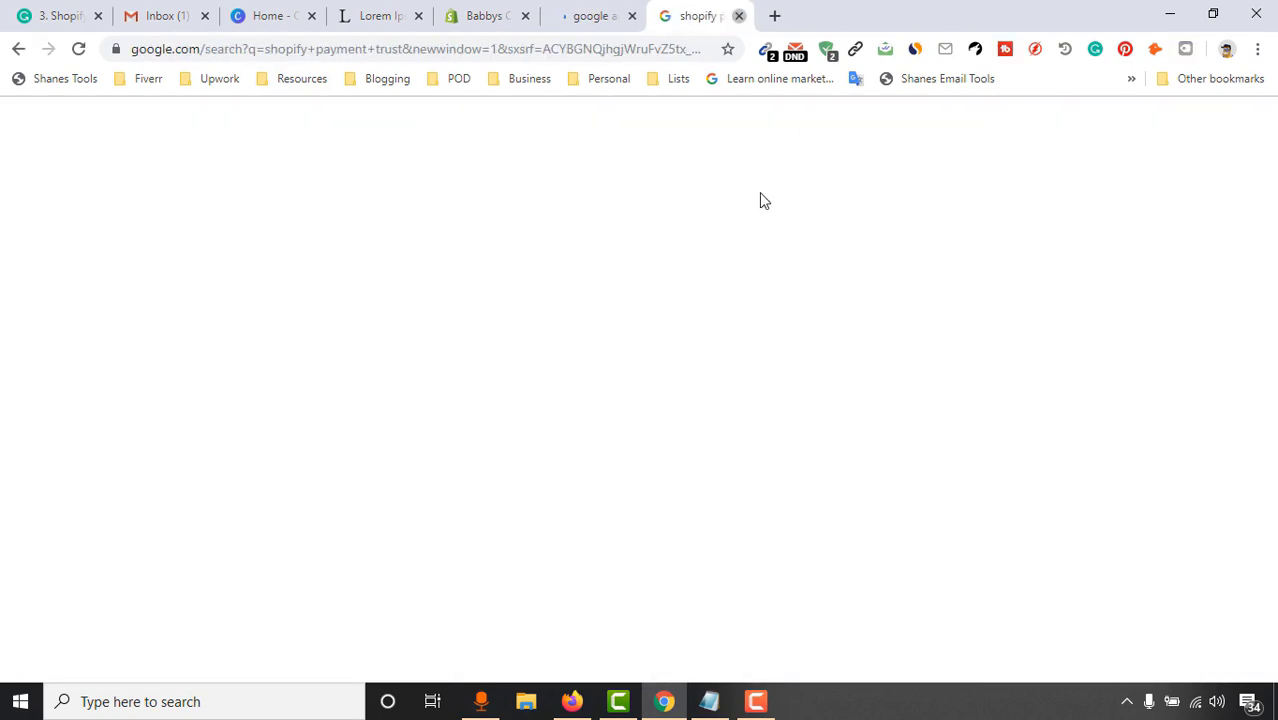
{"action": "left_click", "coordinate": [1050, 15]}
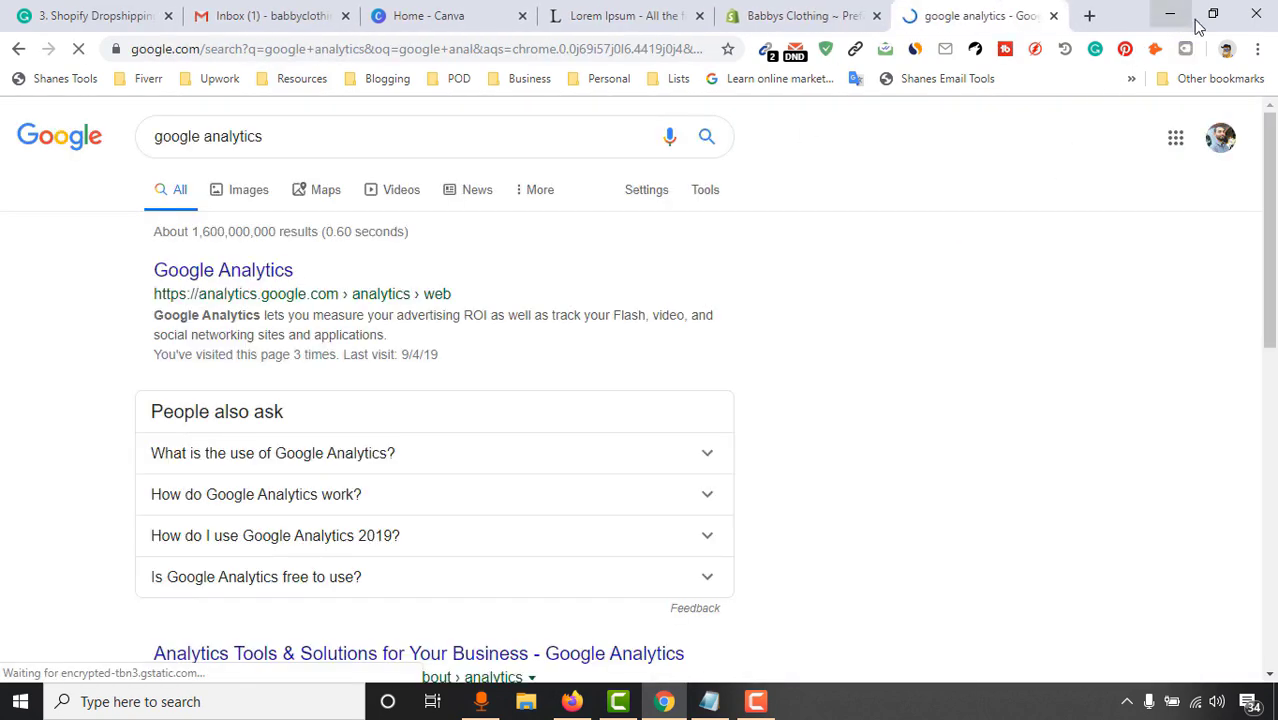
{"action": "left_click", "coordinate": [214, 274]}
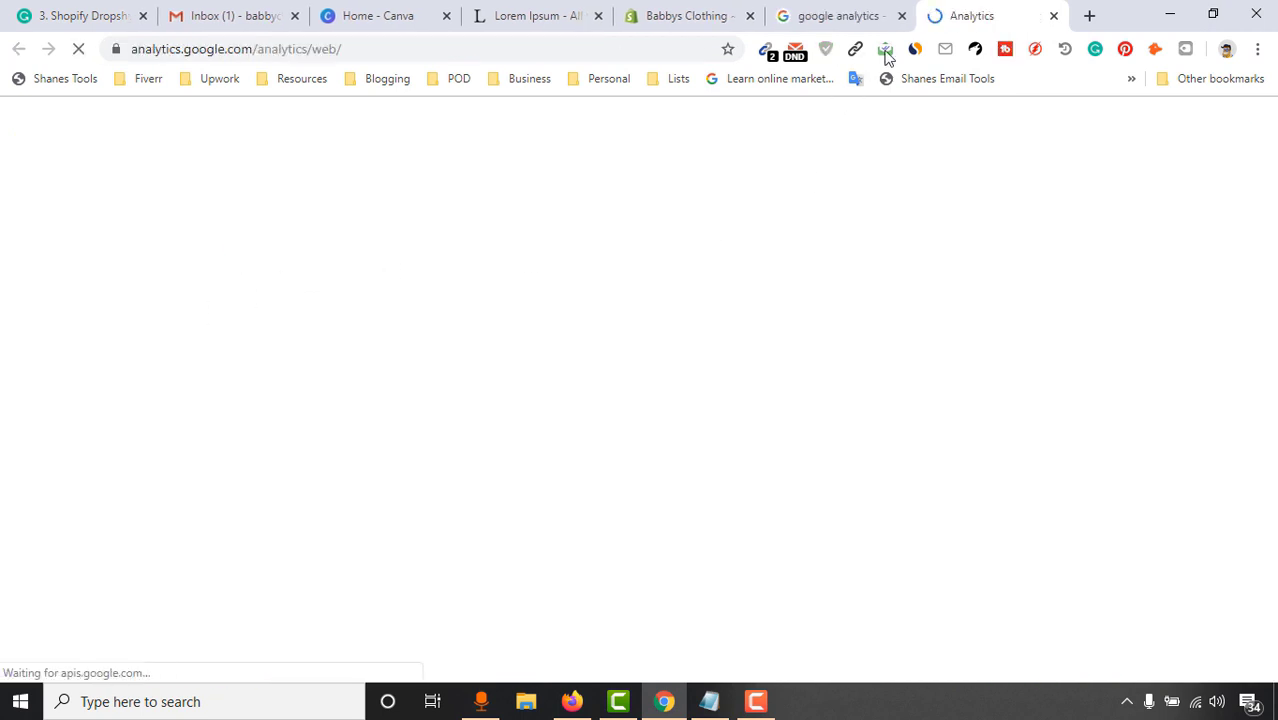
{"action": "left_click", "coordinate": [901, 15]}
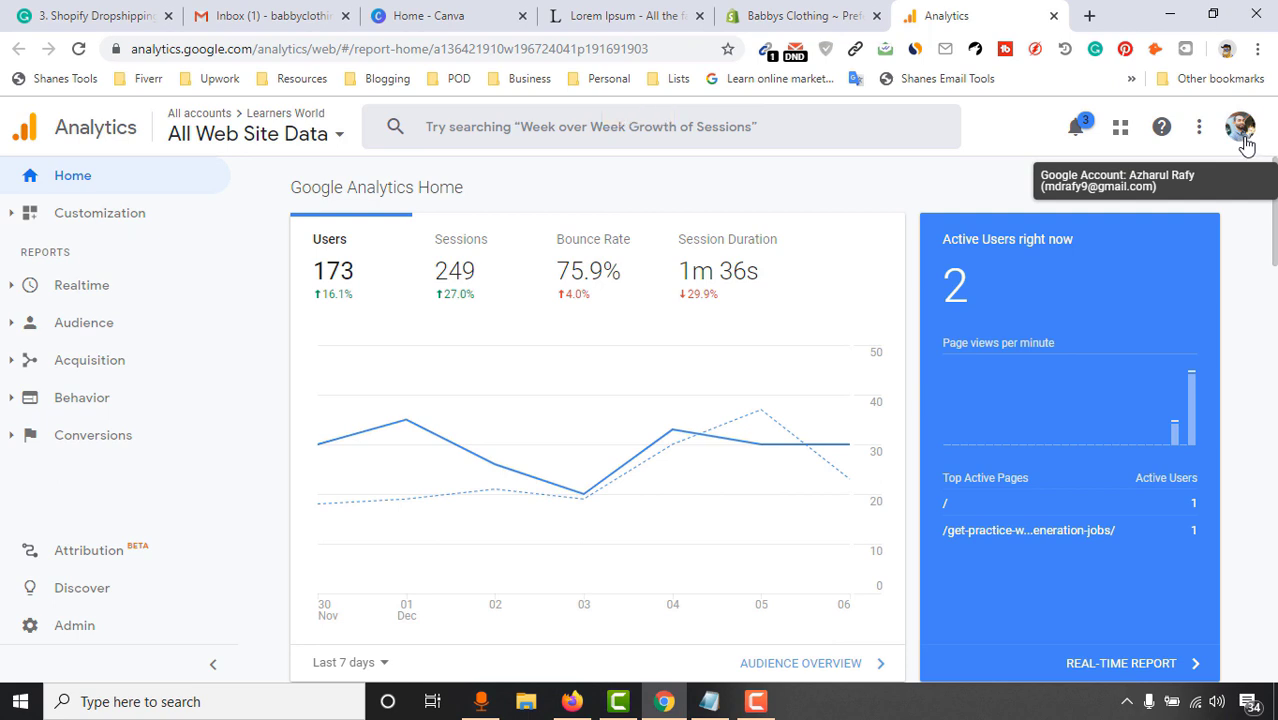
Switch Google Analytics to the store's own Google account
{"action": "left_click", "coordinate": [1240, 127]}
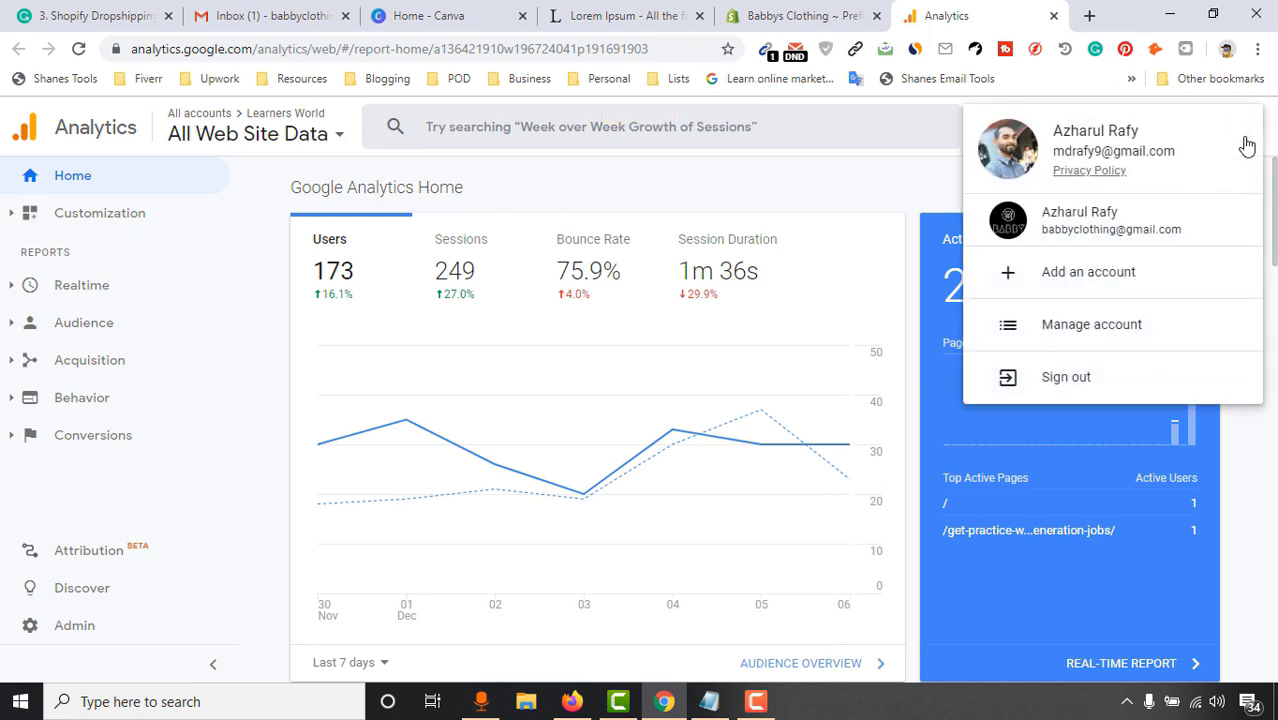
{"action": "left_click", "coordinate": [1096, 227]}
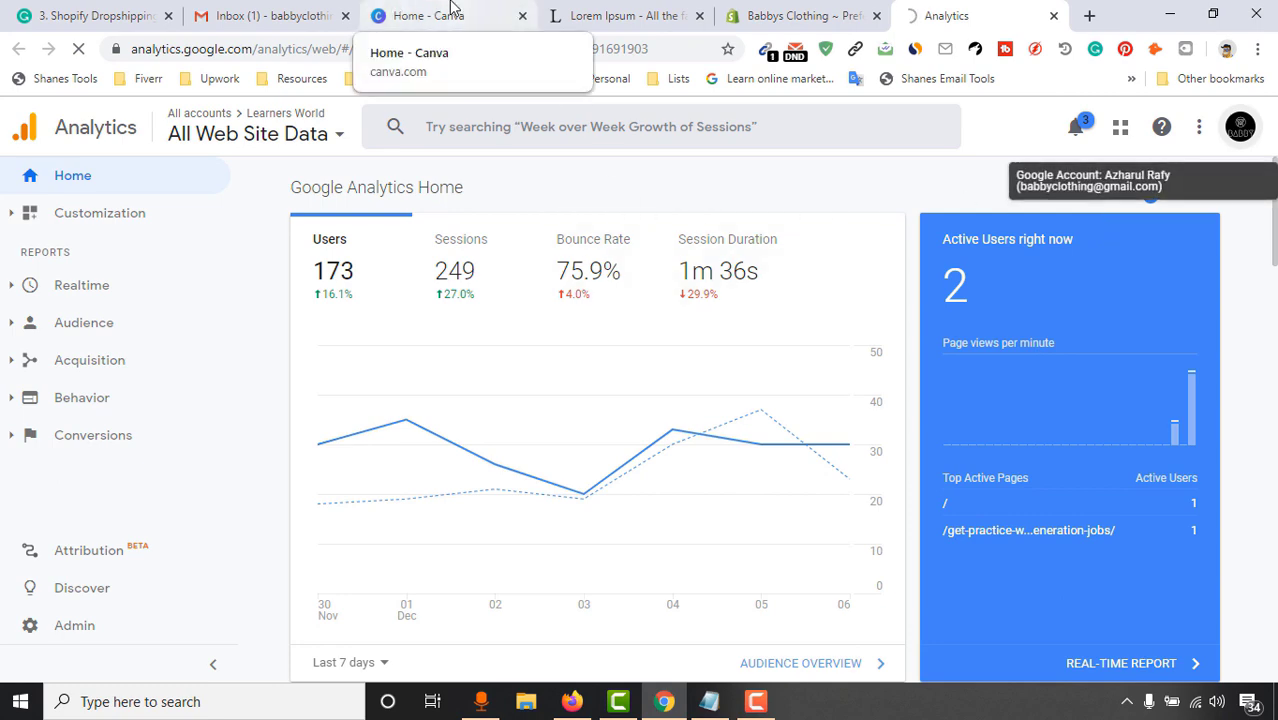
{"action": "left_click", "coordinate": [619, 12]}
{"action": "left_click", "coordinate": [757, 6]}
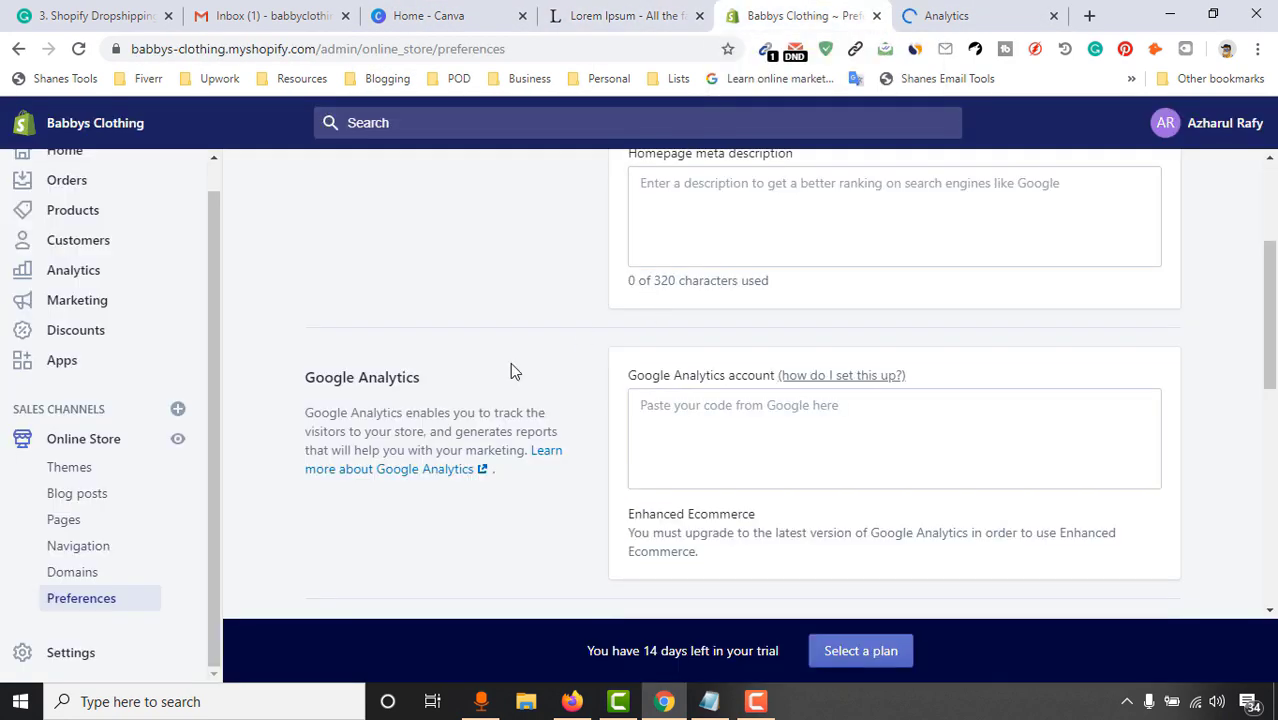
{"action": "left_click", "coordinate": [977, 8]}
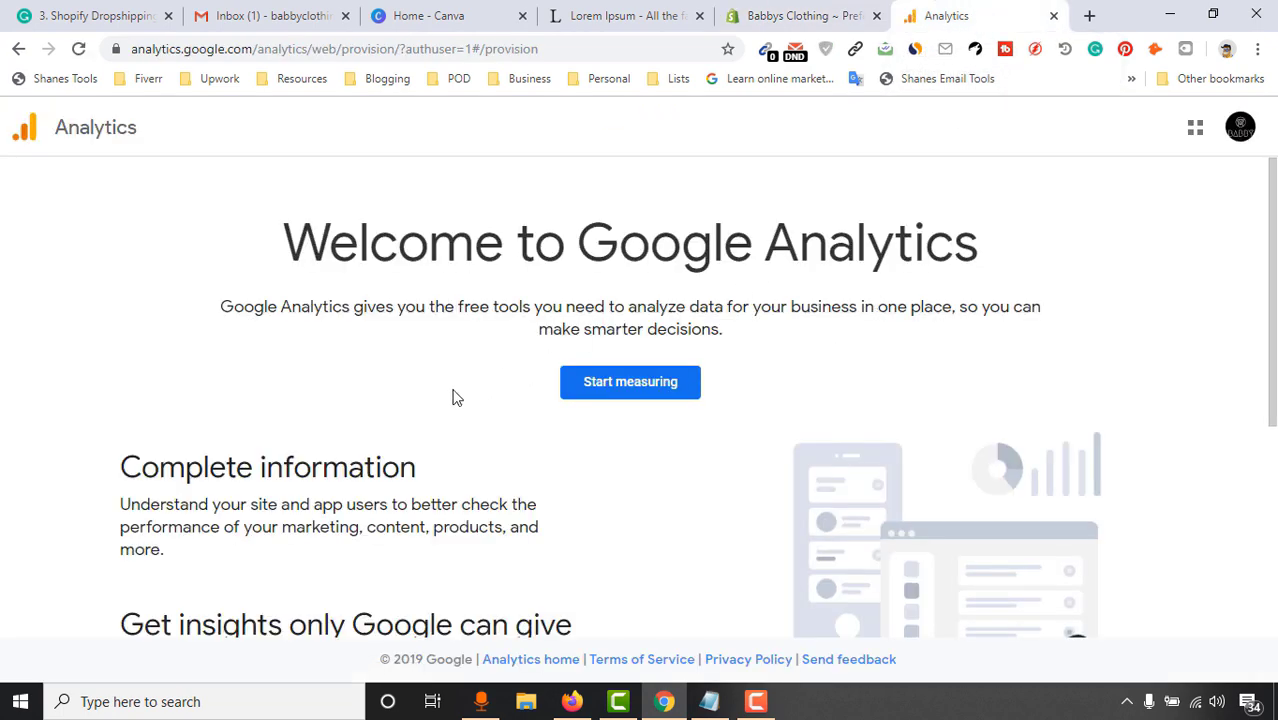
Start a new Analytics account named Babbys Clothing with all four data-sharing options turned off
{"action": "left_click", "coordinate": [641, 396]}
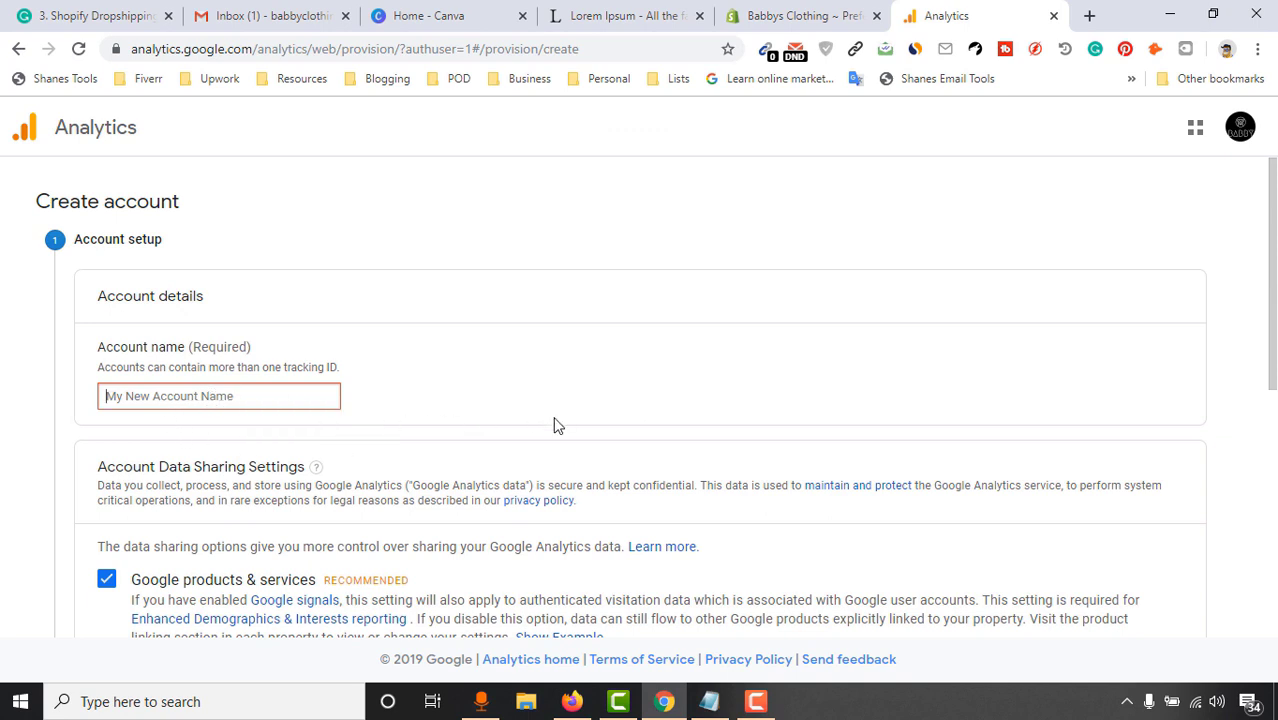
{"action": "type", "text": "Babbys Clothing"}
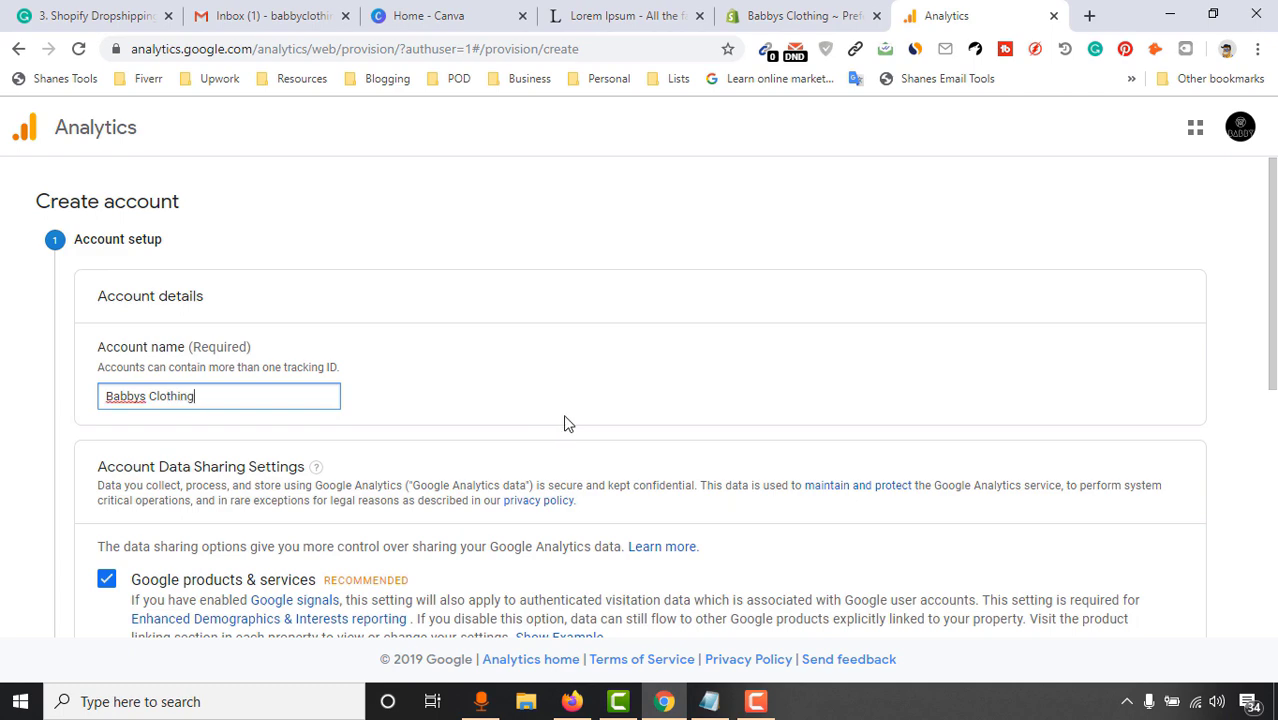
{"action": "scroll", "coordinate": [565, 422], "scroll_direction": "down", "scroll_amount": 3}
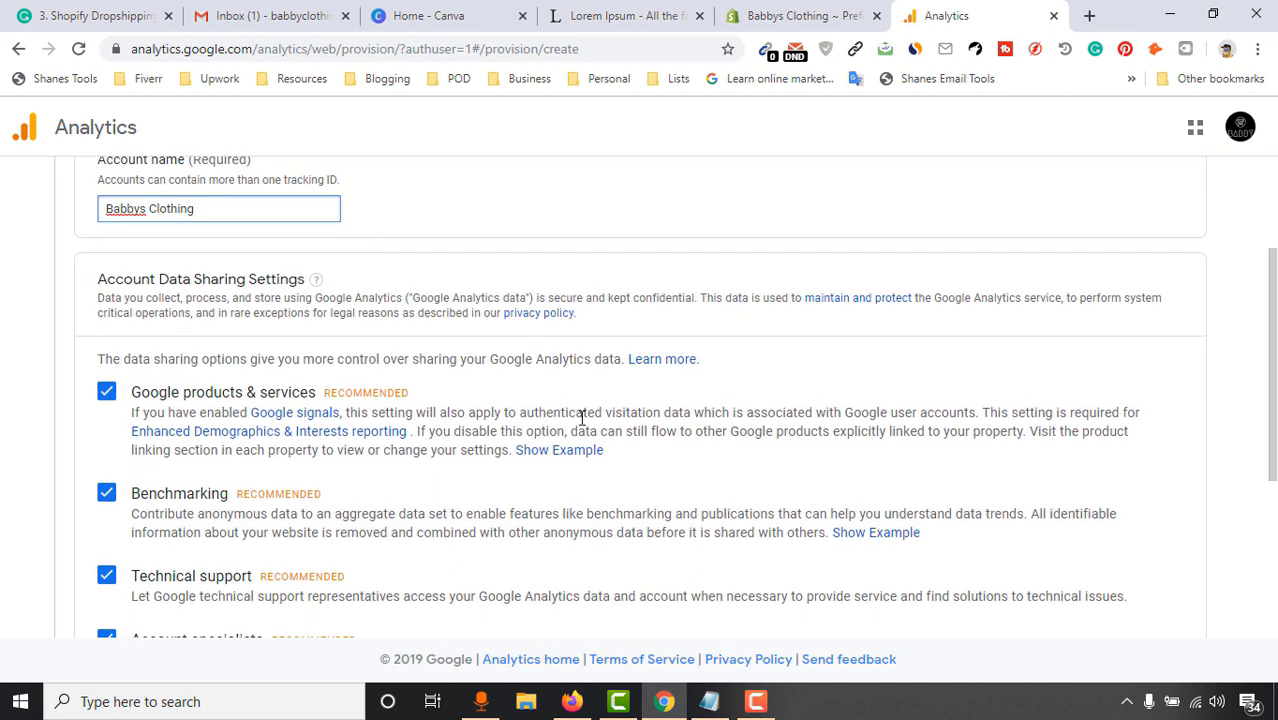
{"action": "left_click", "coordinate": [106, 391]}
{"action": "scroll", "coordinate": [85, 485], "scroll_direction": "down", "scroll_amount": 1}
{"action": "left_click", "coordinate": [106, 399]}
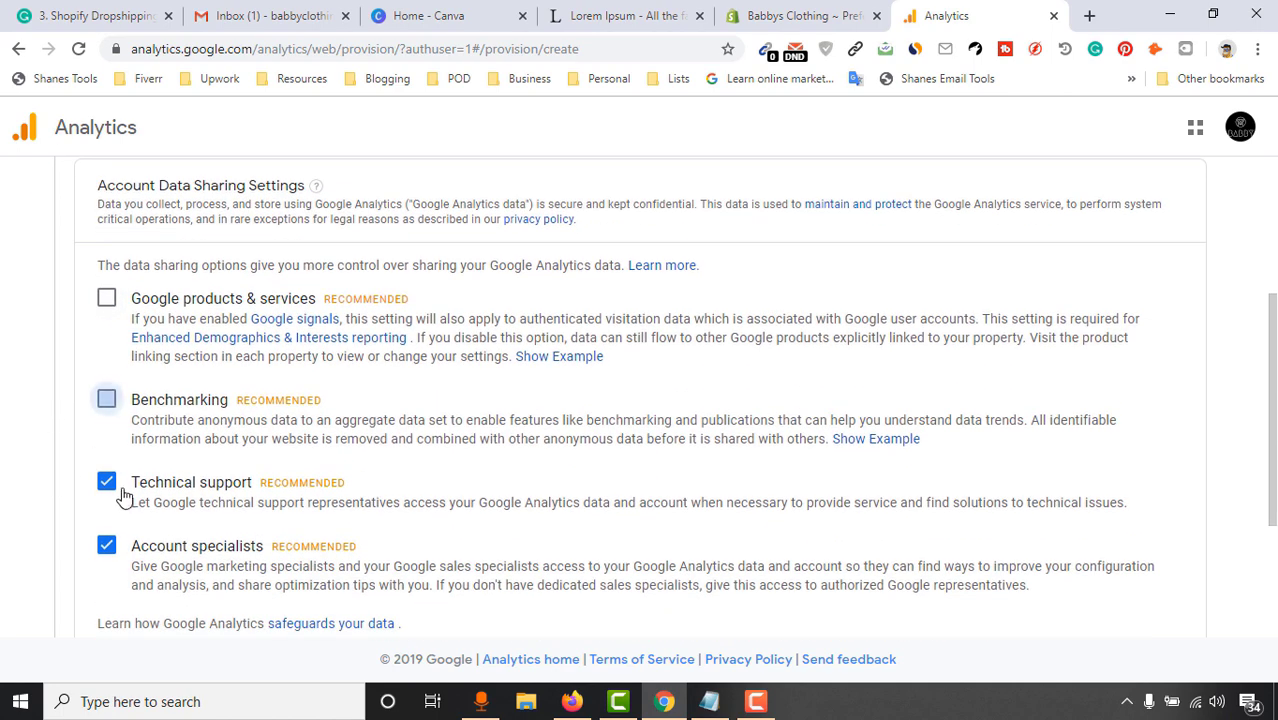
{"action": "left_click", "coordinate": [106, 481]}
{"action": "left_click", "coordinate": [106, 545]}
Continue to the measurement step and keep Web as the platform to measure
{"action": "scroll", "coordinate": [92, 530], "scroll_direction": "down", "scroll_amount": 2}
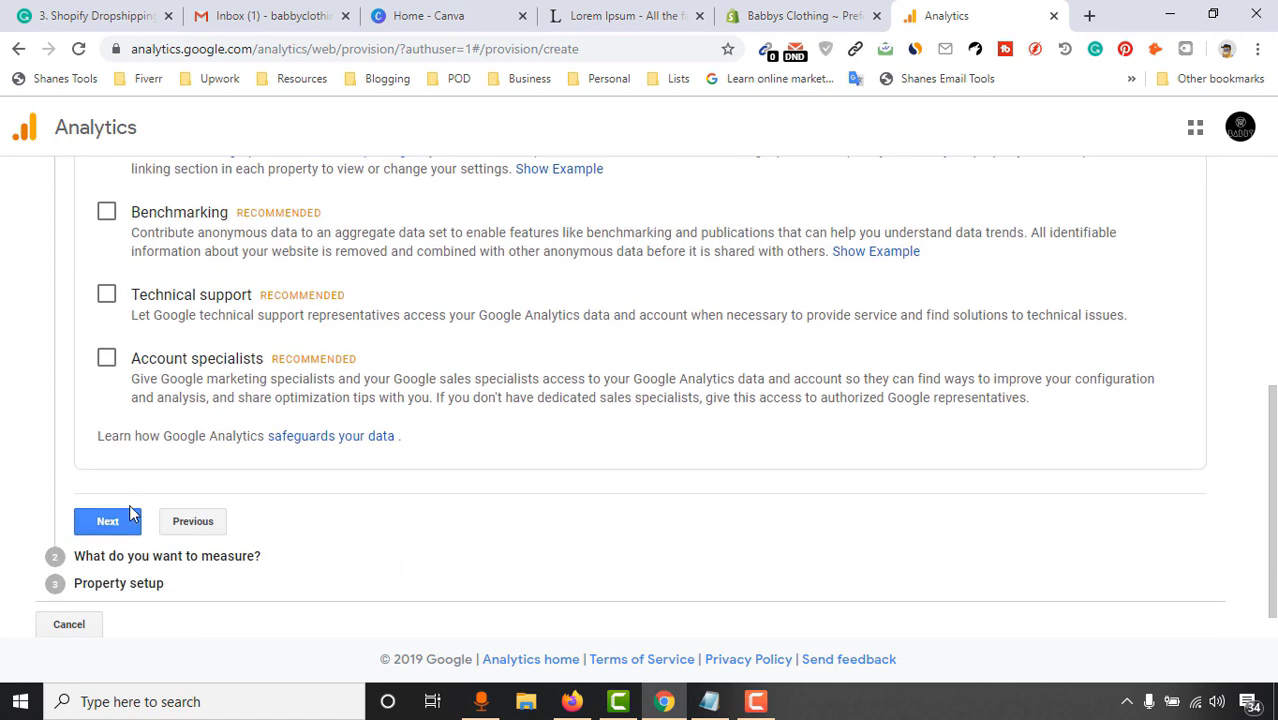
{"action": "left_click", "coordinate": [105, 522]}
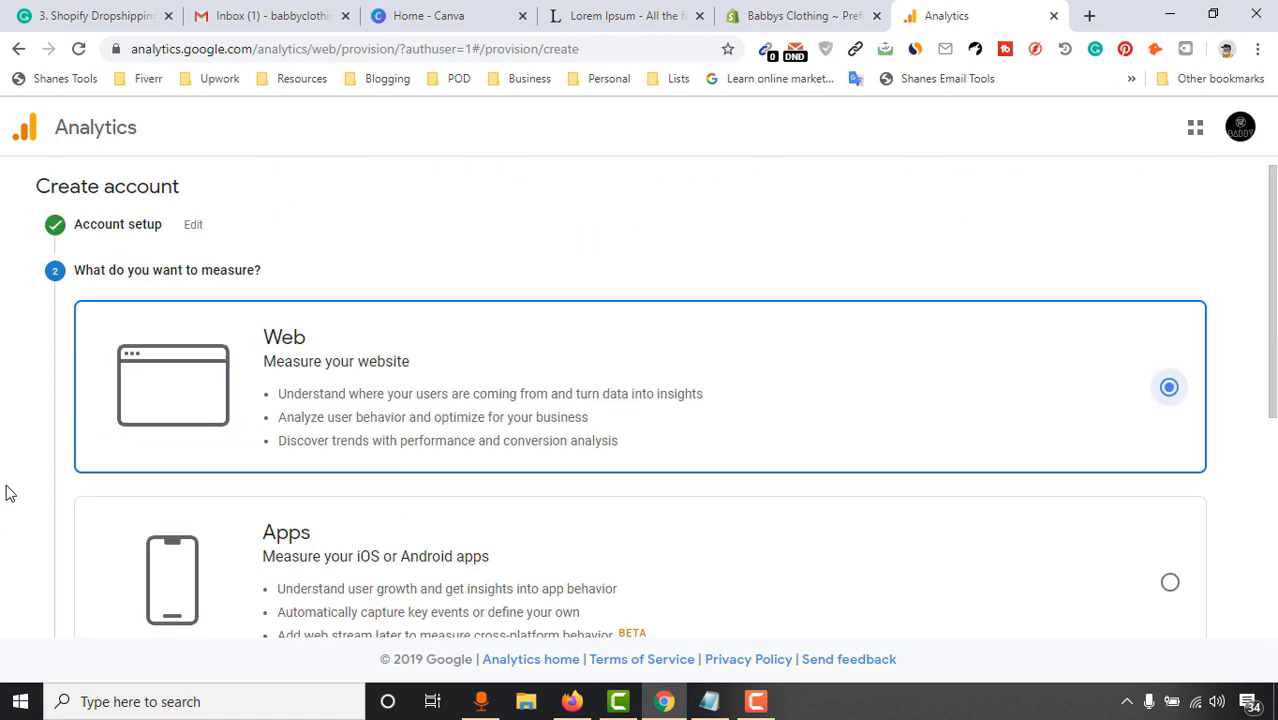
{"action": "scroll", "coordinate": [470, 320], "scroll_direction": "down", "scroll_amount": 4}
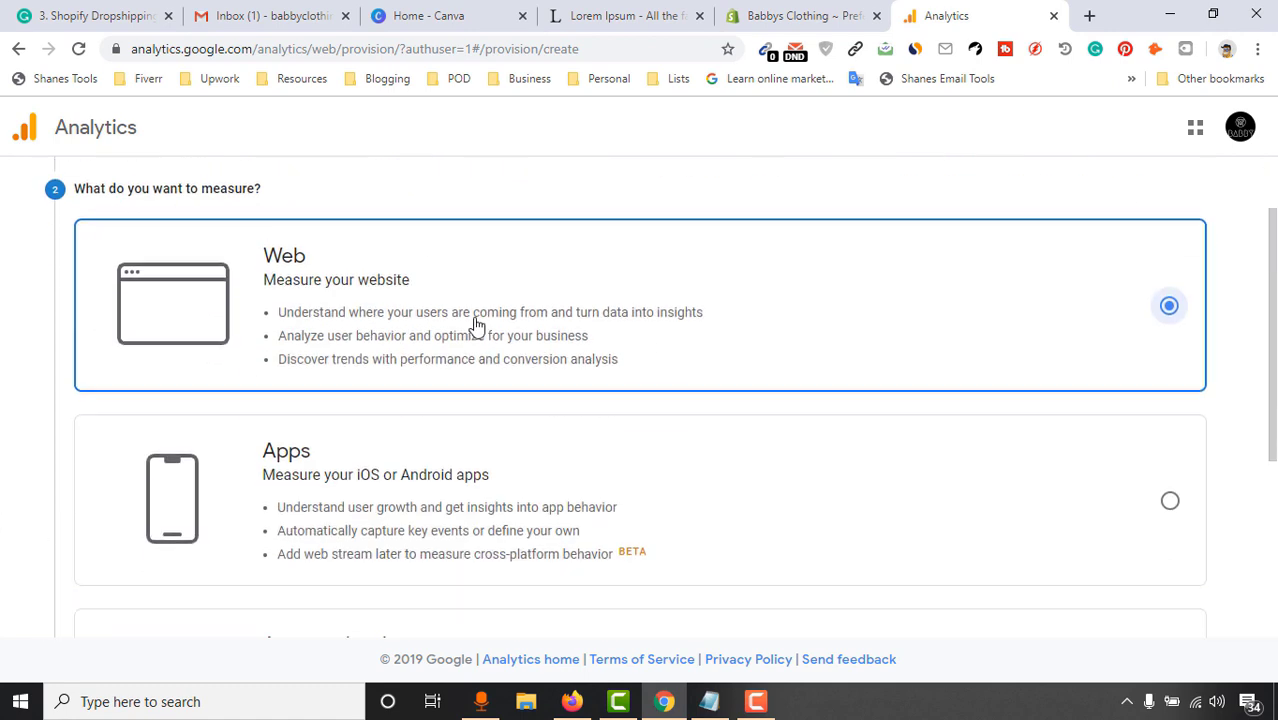
{"action": "scroll", "coordinate": [543, 378], "scroll_direction": "up", "scroll_amount": 5}
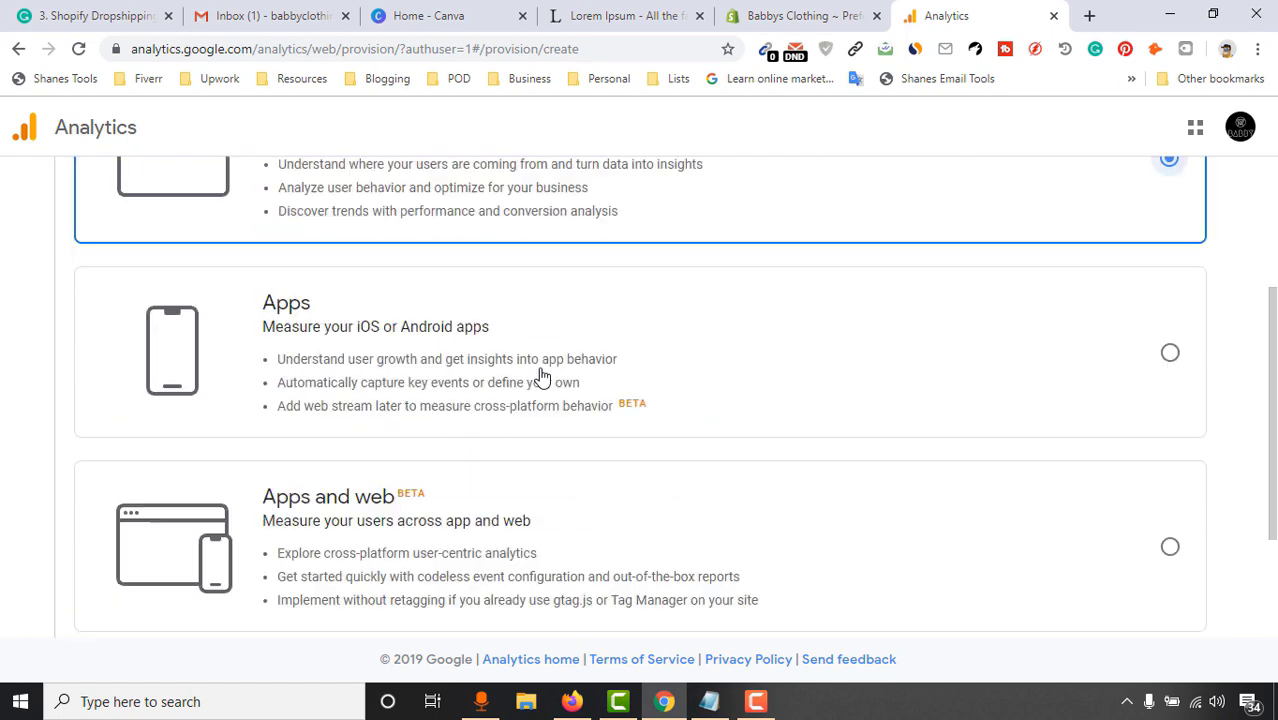
{"action": "scroll", "coordinate": [254, 428], "scroll_direction": "down", "scroll_amount": 4}
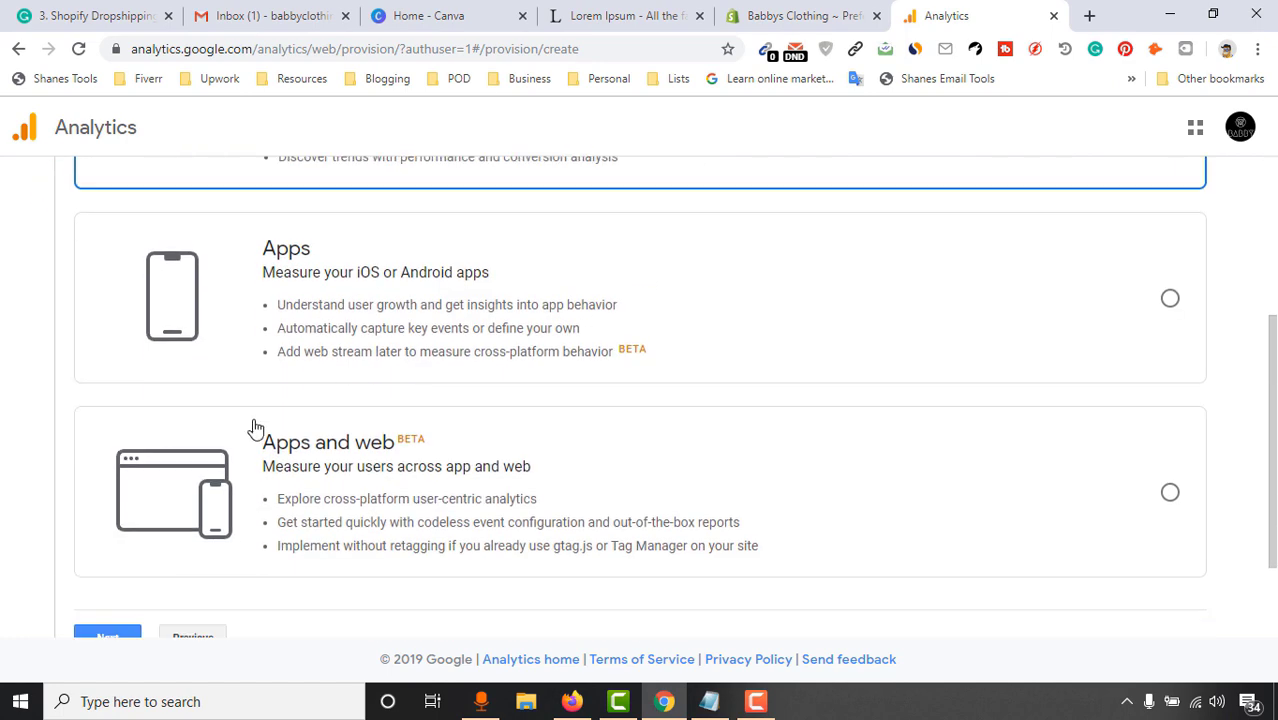
{"action": "left_click", "coordinate": [95, 560]}
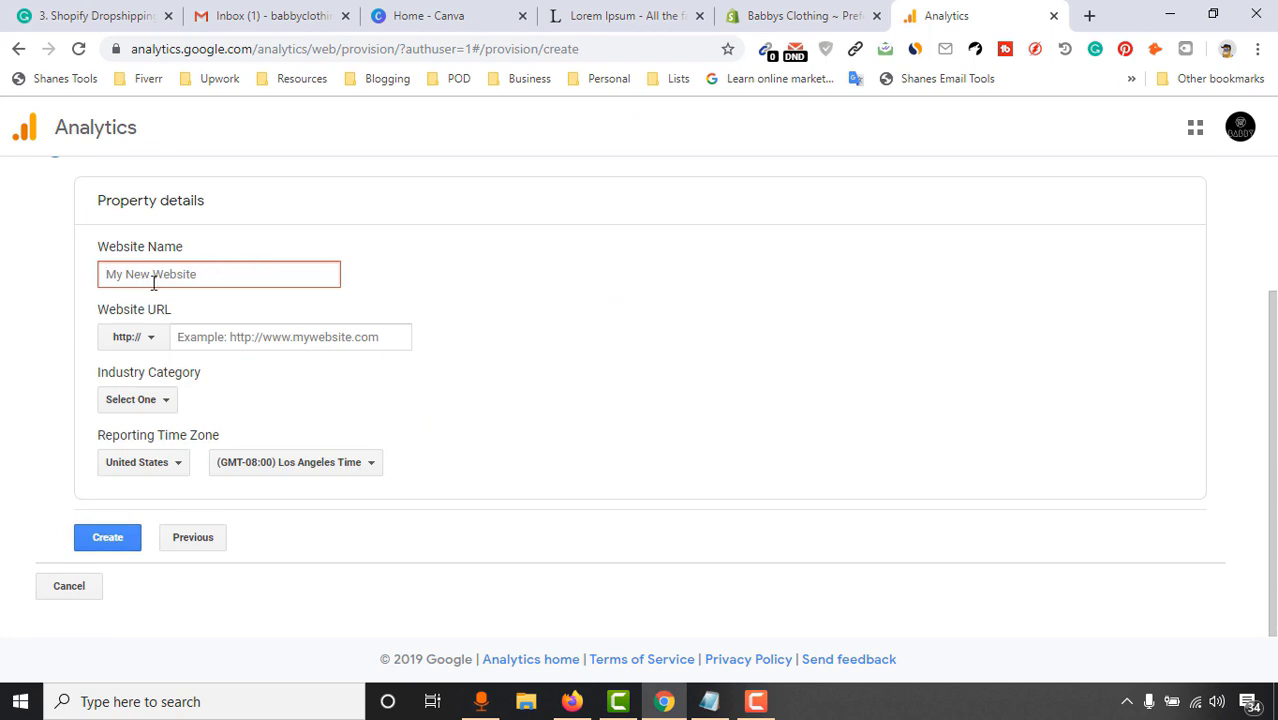
Name the website Babby Clothing and copy the store's address from the Shopify tab
{"action": "left_click", "coordinate": [227, 273]}
{"action": "type", "text": "Babby Clothing"}
{"action": "left_click", "coordinate": [234, 334]}
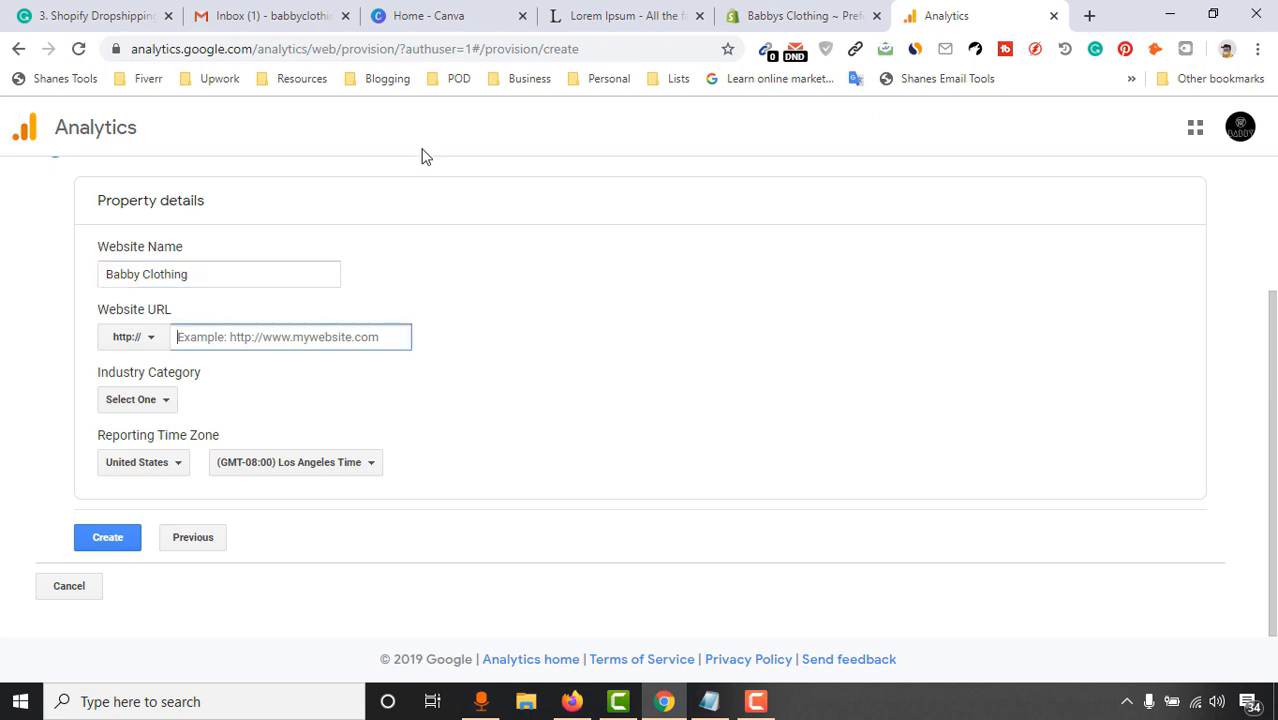
{"action": "left_click", "coordinate": [800, 15]}
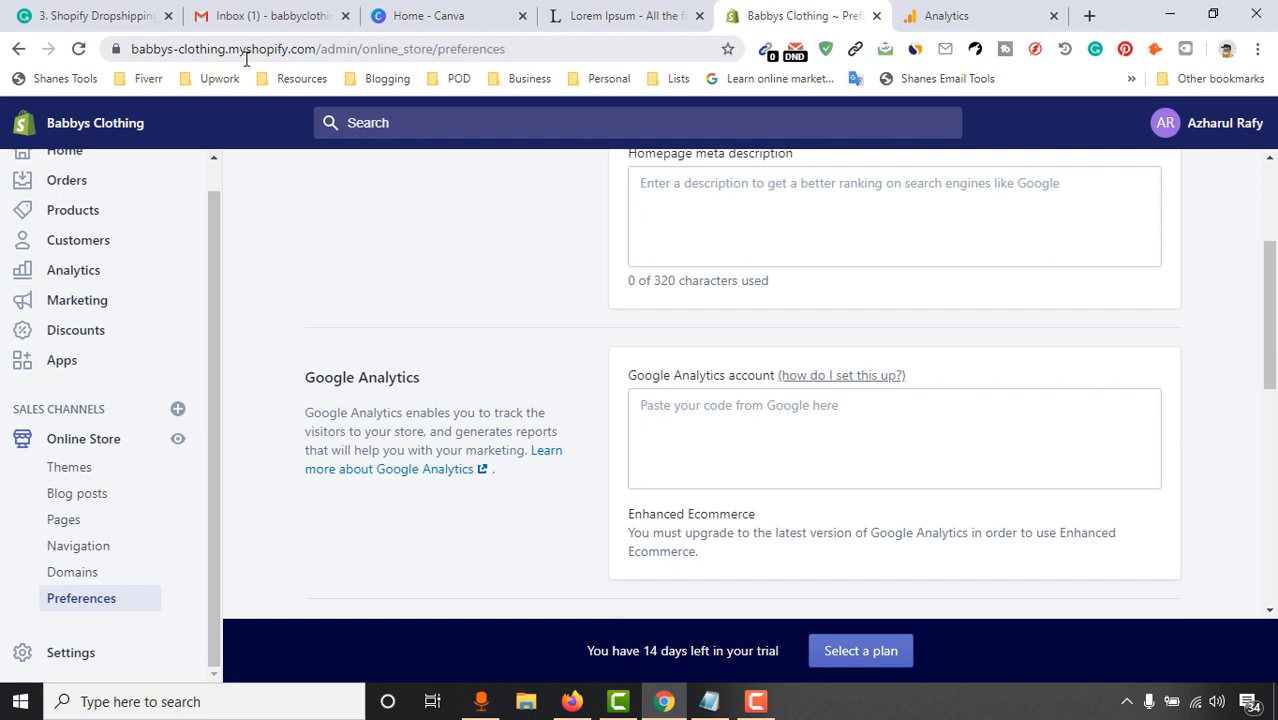
{"action": "left_click_drag", "start_coordinate": [316, 51], "coordinate": [146, 59]}
{"action": "key", "text": "ctrl+c"}
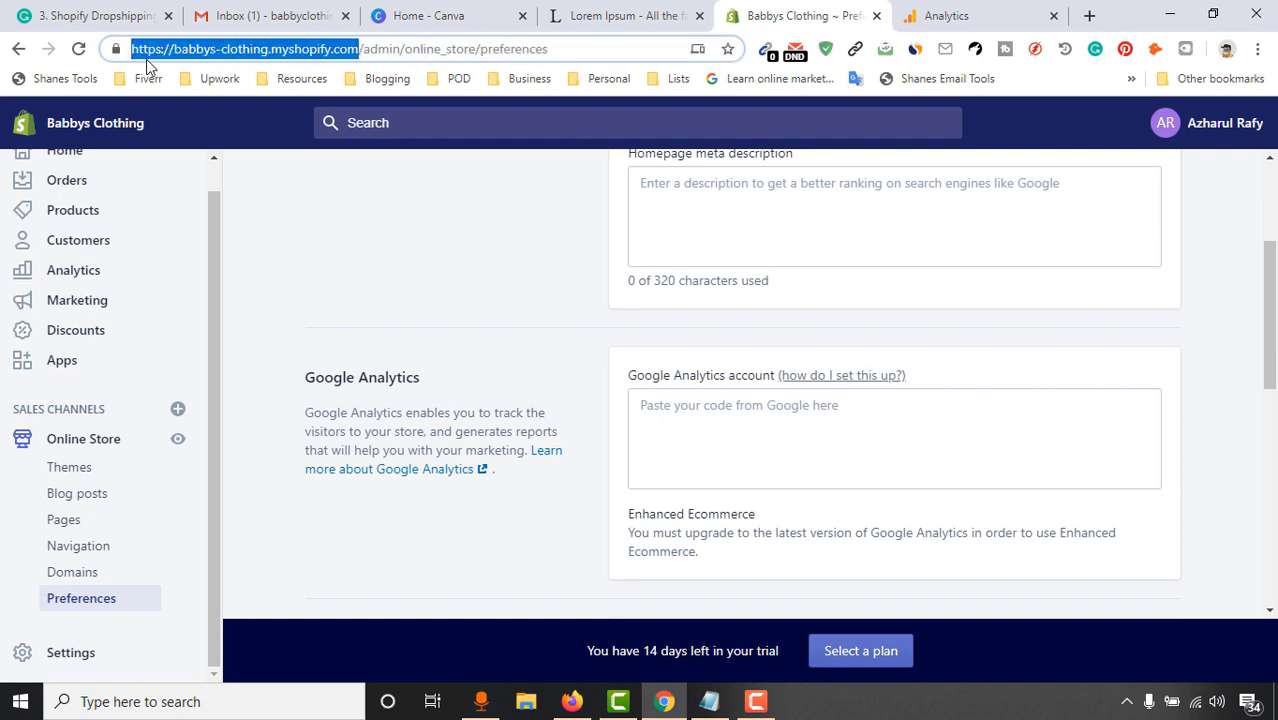
{"action": "right_click", "coordinate": [149, 58]}
{"action": "left_click", "coordinate": [195, 184]}
{"action": "left_click", "coordinate": [905, 14]}
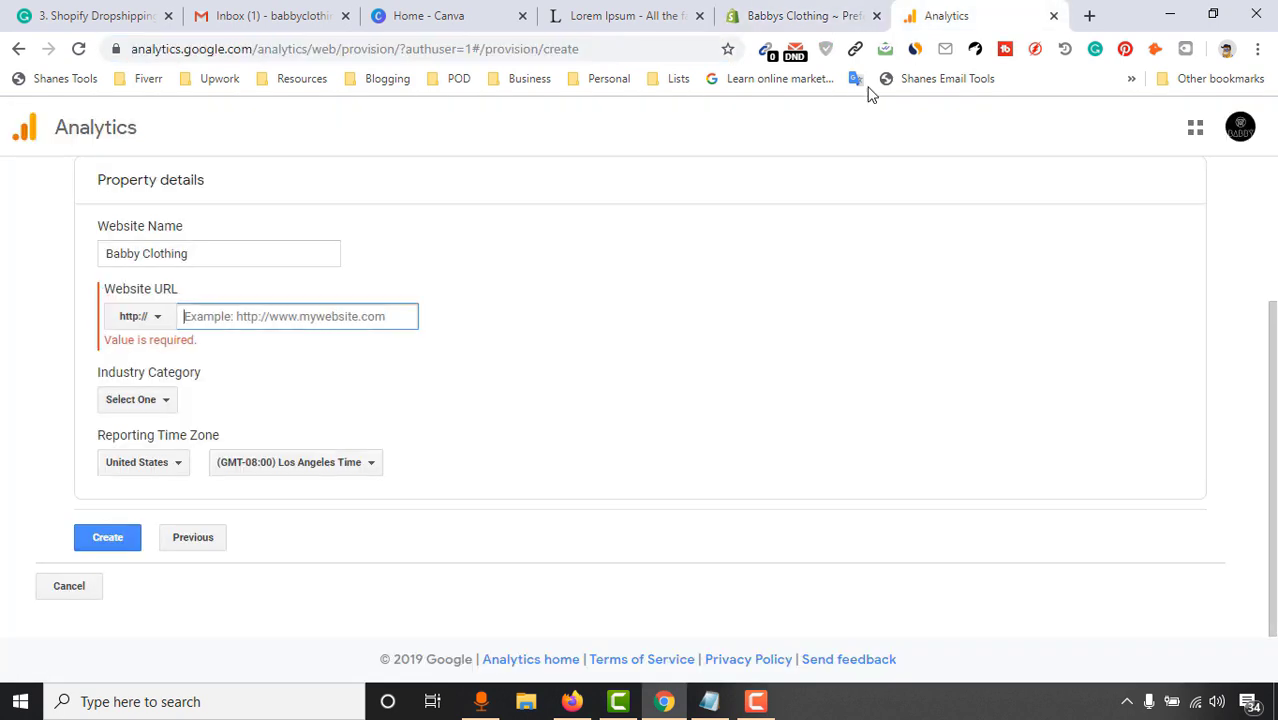
{"action": "right_click", "coordinate": [243, 322]}
{"action": "left_click", "coordinate": [310, 460]}
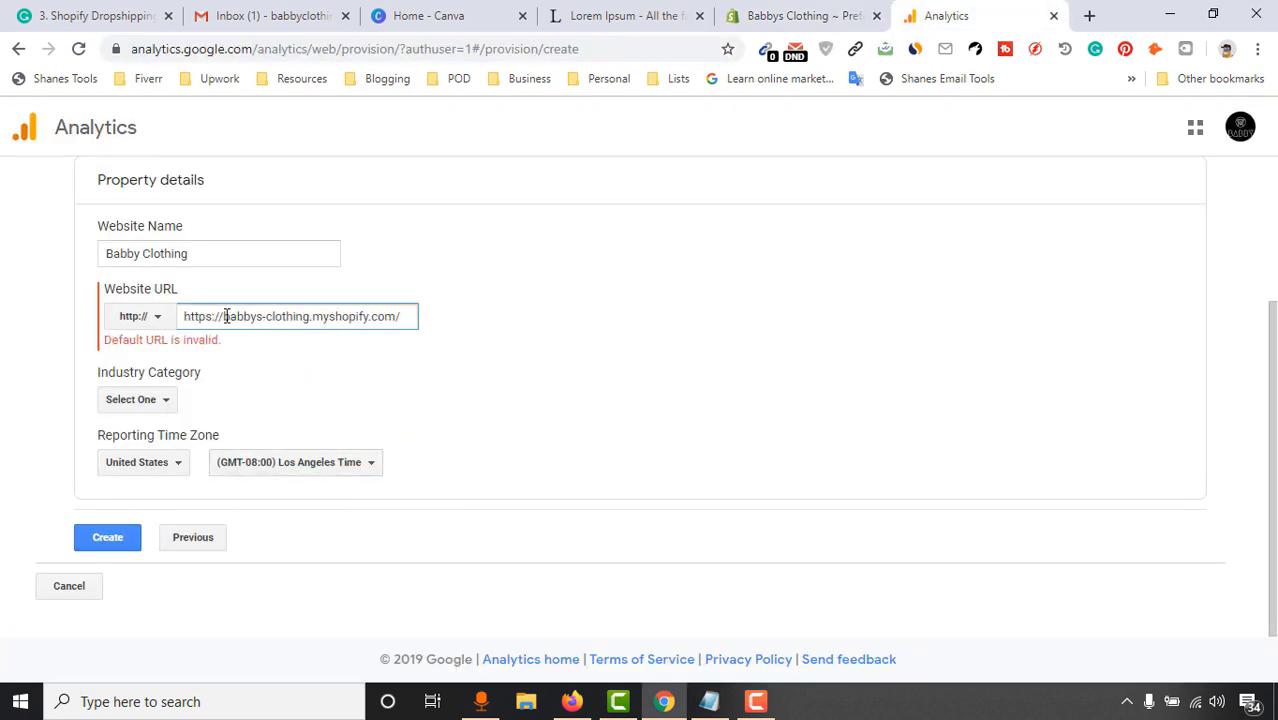
{"action": "left_click_drag", "start_coordinate": [226, 316], "coordinate": [139, 334]}
{"action": "key", "text": "BackSpace"}
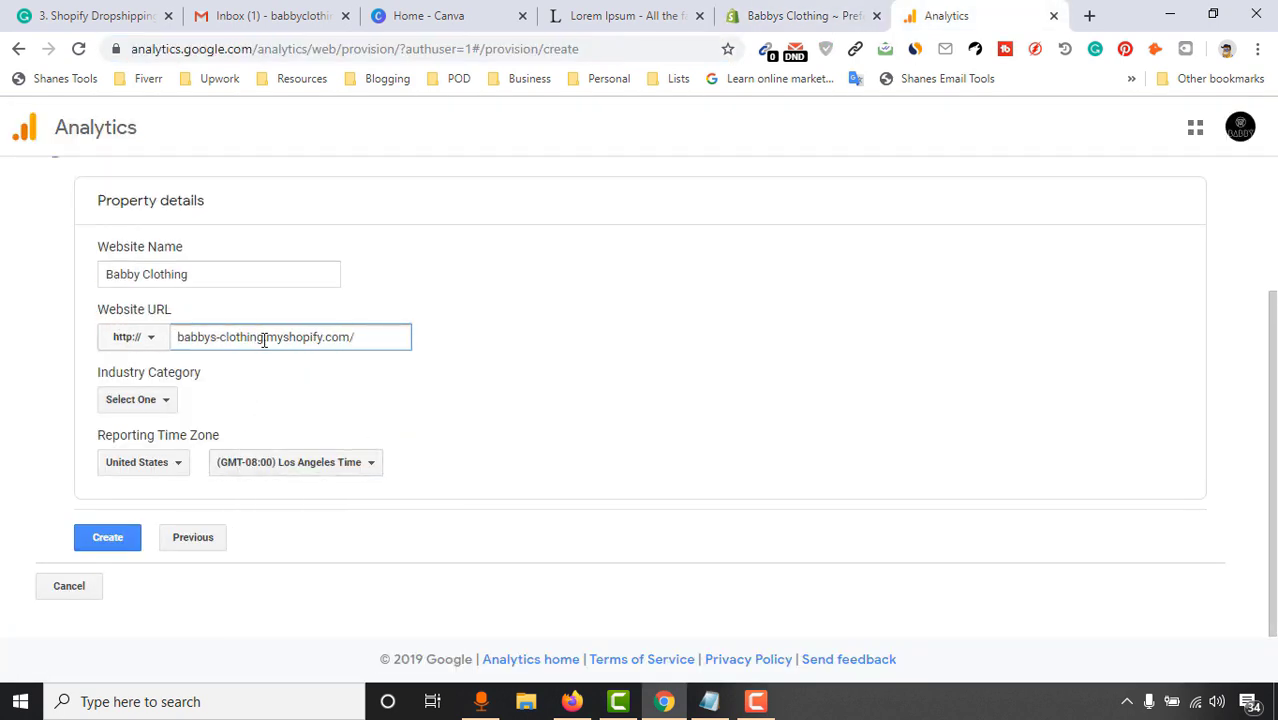
{"action": "left_click", "coordinate": [152, 342]}
{"action": "left_click", "coordinate": [142, 405]}
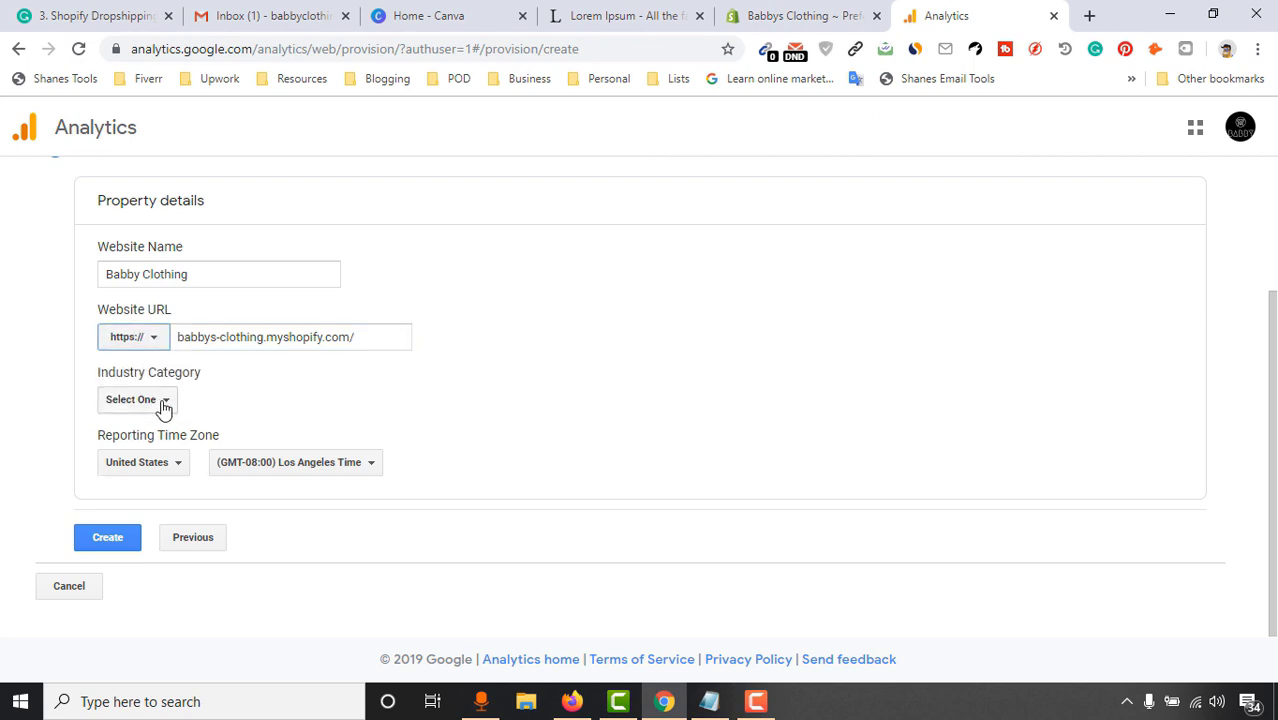
Choose Beauty and Fitness as the industry category and create the property
{"action": "left_click", "coordinate": [160, 402]}
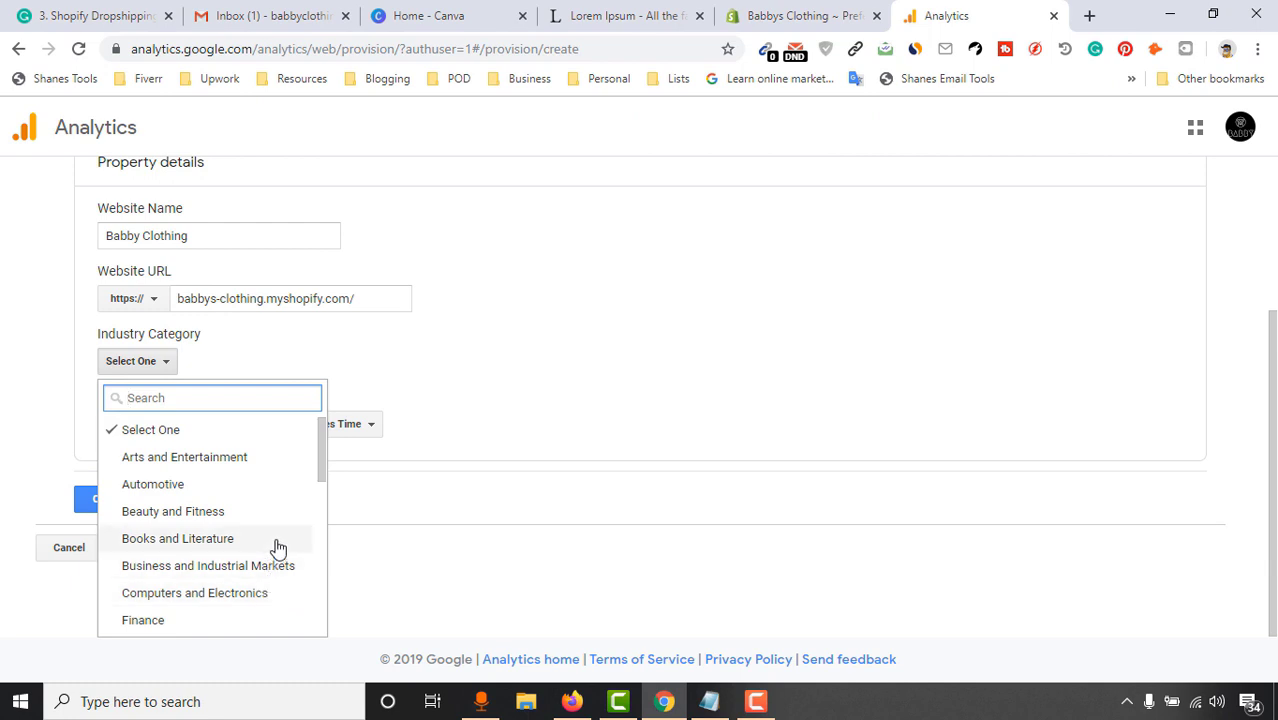
{"action": "scroll", "coordinate": [265, 530], "scroll_direction": "down", "scroll_amount": 1}
{"action": "scroll", "coordinate": [255, 500], "scroll_direction": "up", "scroll_amount": 1}
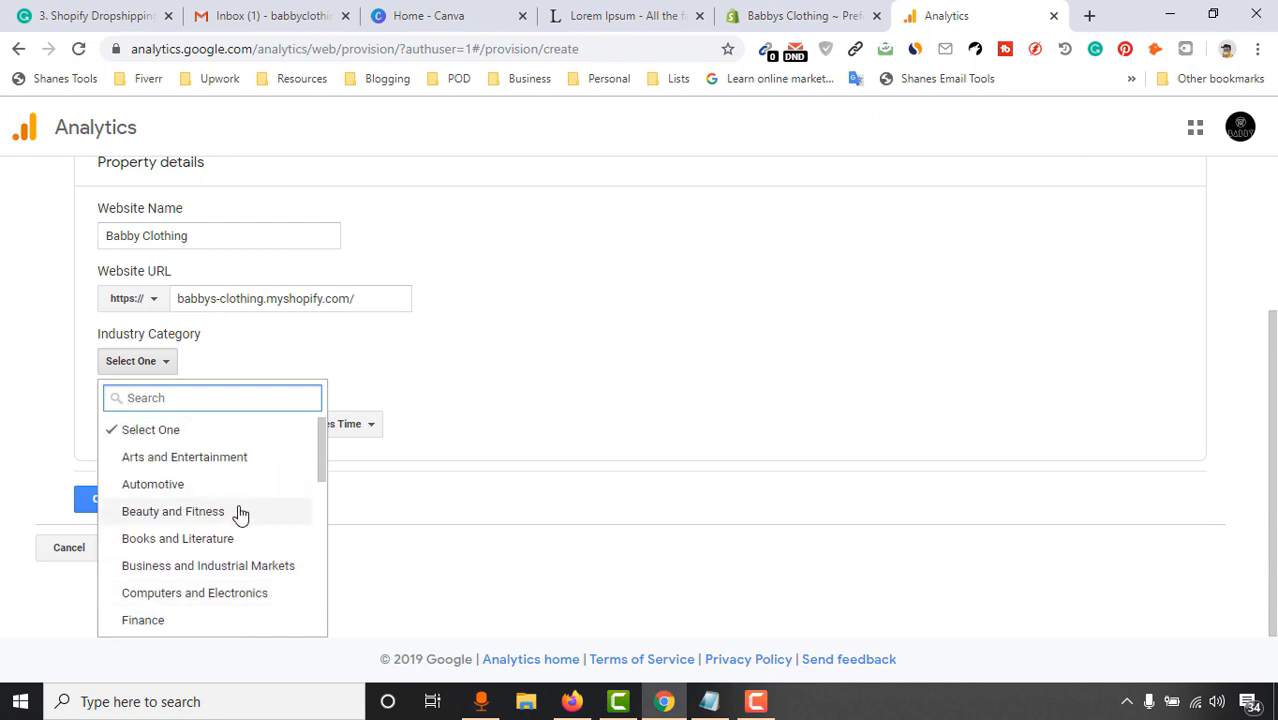
{"action": "left_click", "coordinate": [236, 512]}
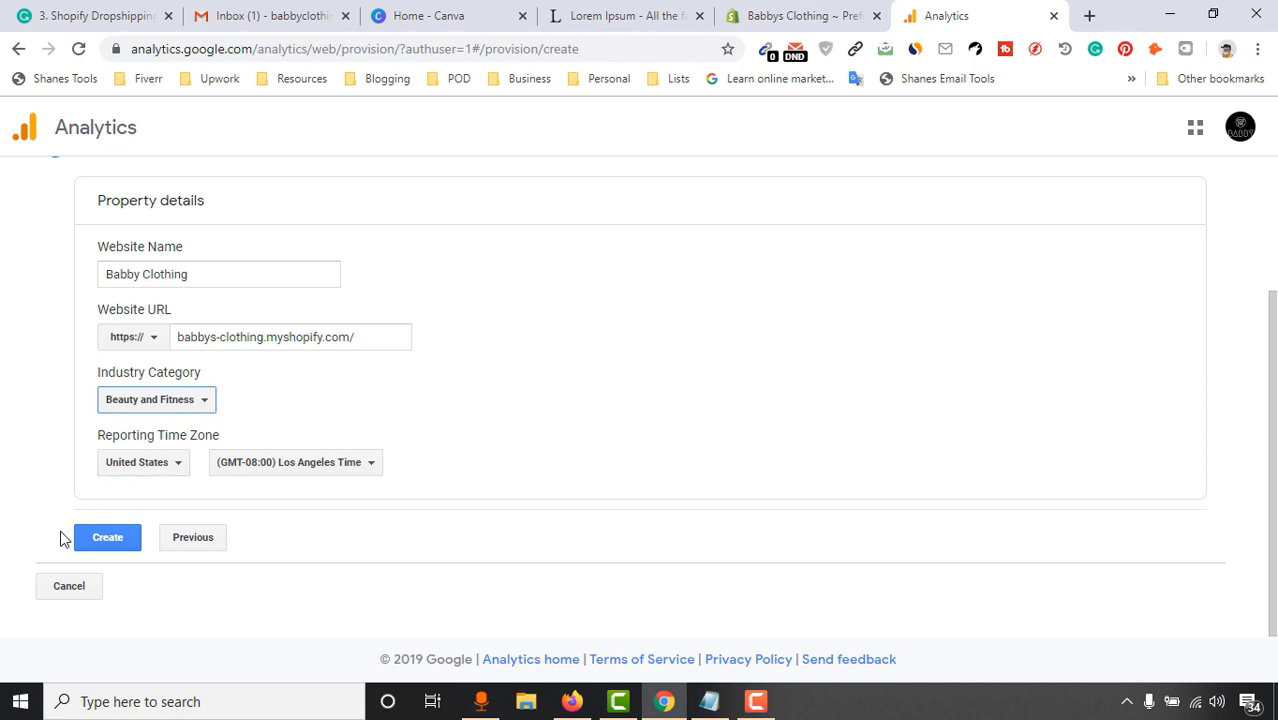
{"action": "left_click", "coordinate": [105, 548]}
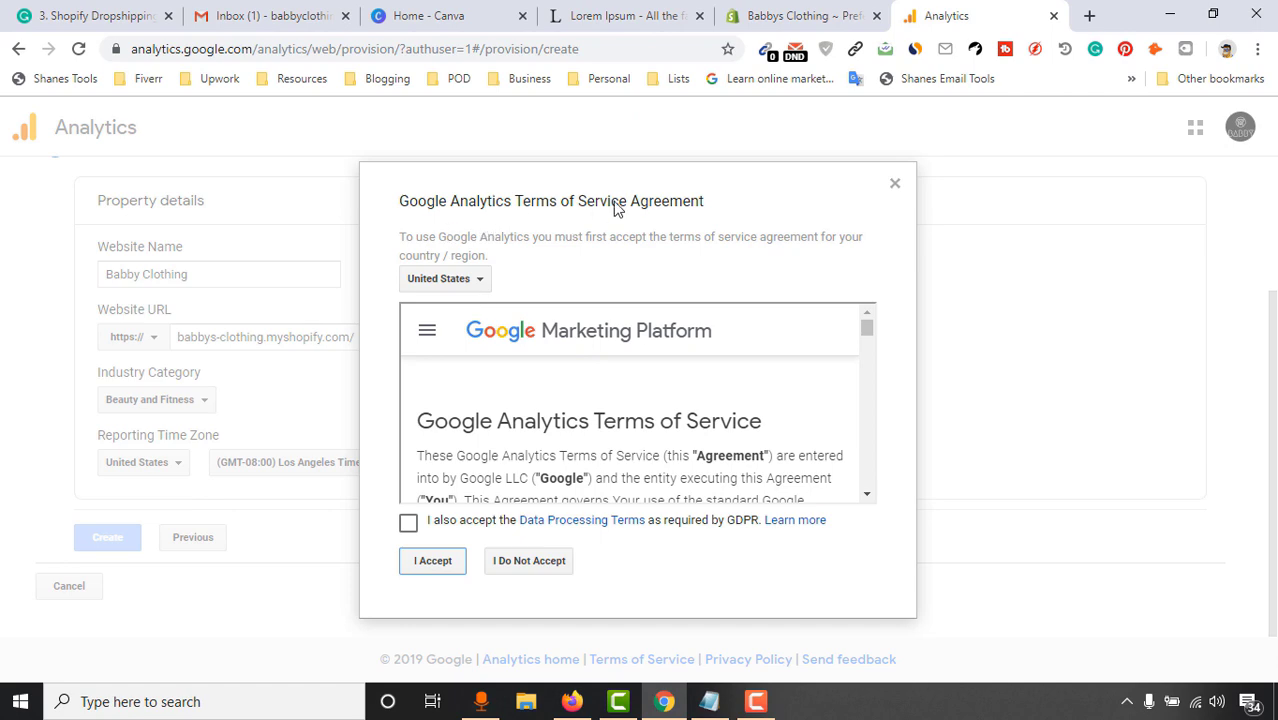
Accept the GDPR Data Processing Terms and the Google Analytics terms of service
{"action": "left_click_drag", "start_coordinate": [871, 326], "coordinate": [871, 368]}
{"action": "left_click", "coordinate": [438, 522]}
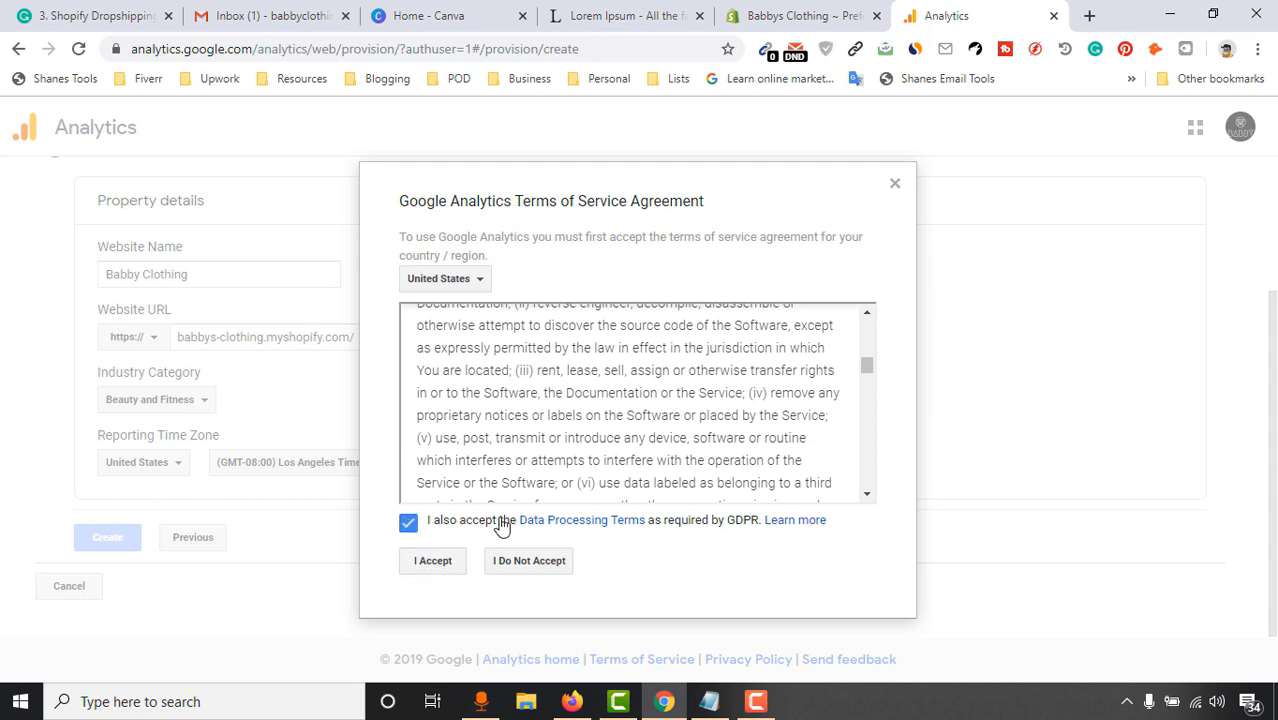
{"action": "left_click", "coordinate": [435, 563]}
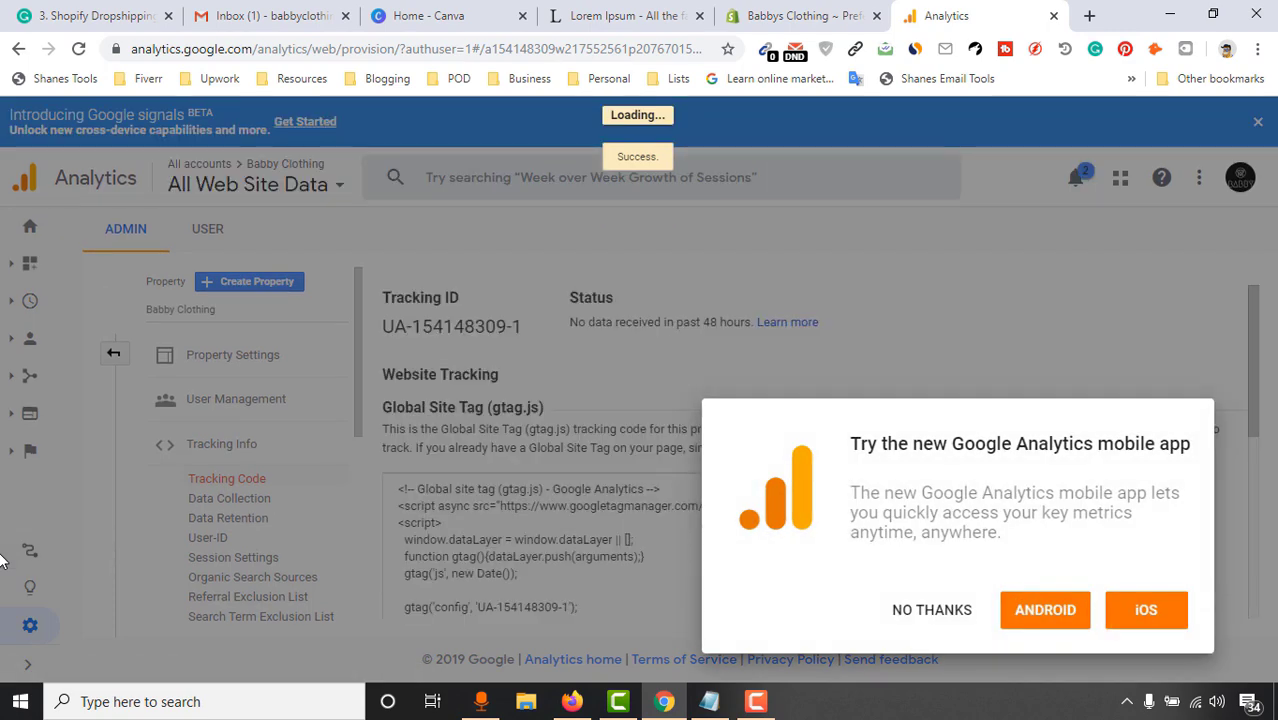
Dismiss the app promo, copy the full Global Site Tag code, and return to Shopify Preferences
{"action": "left_click", "coordinate": [908, 607]}
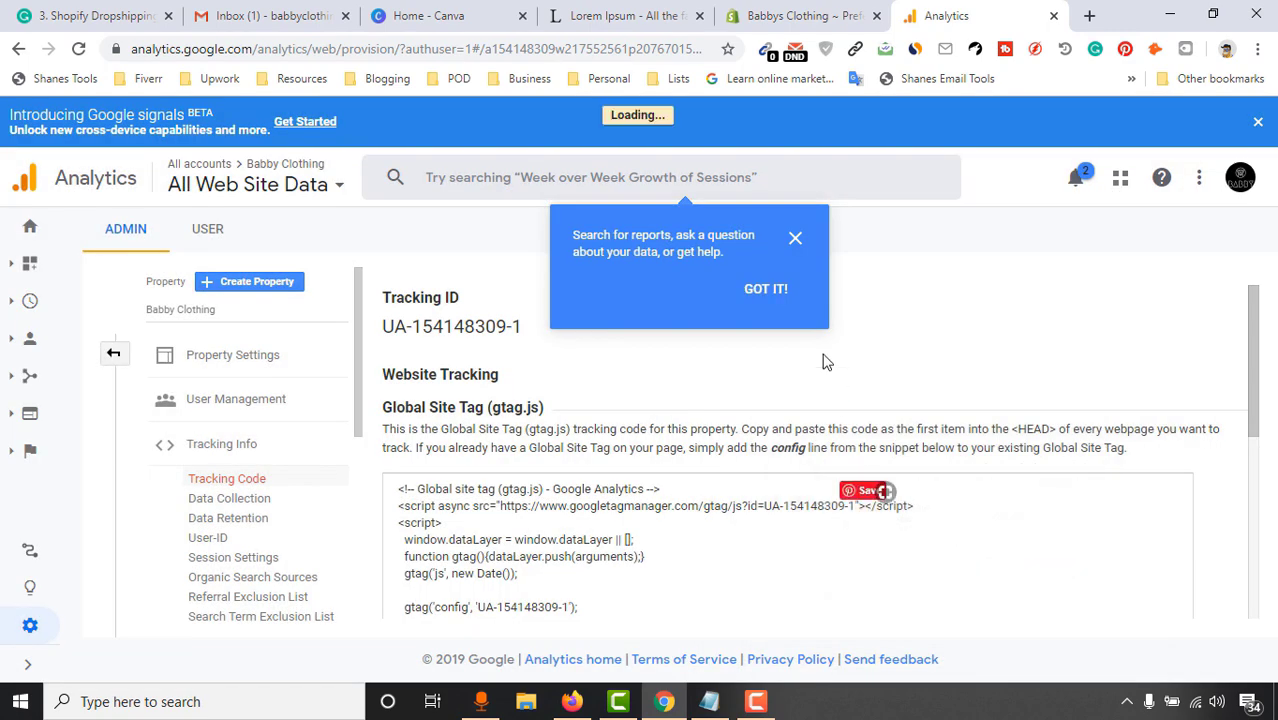
{"action": "scroll", "coordinate": [600, 380], "scroll_direction": "down", "scroll_amount": 1}
{"action": "left_click_drag", "start_coordinate": [398, 394], "coordinate": [476, 497]}
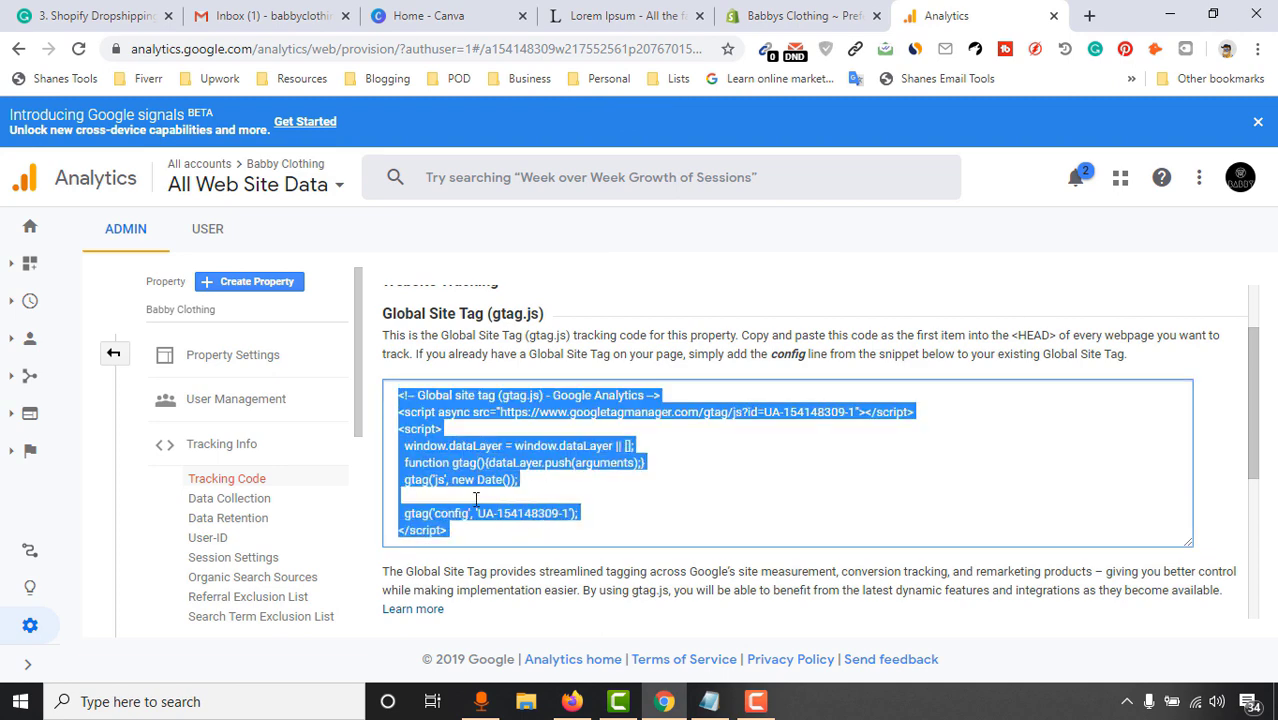
{"action": "right_click", "coordinate": [476, 497]}
{"action": "left_click", "coordinate": [490, 485]}
{"action": "left_click", "coordinate": [800, 15]}
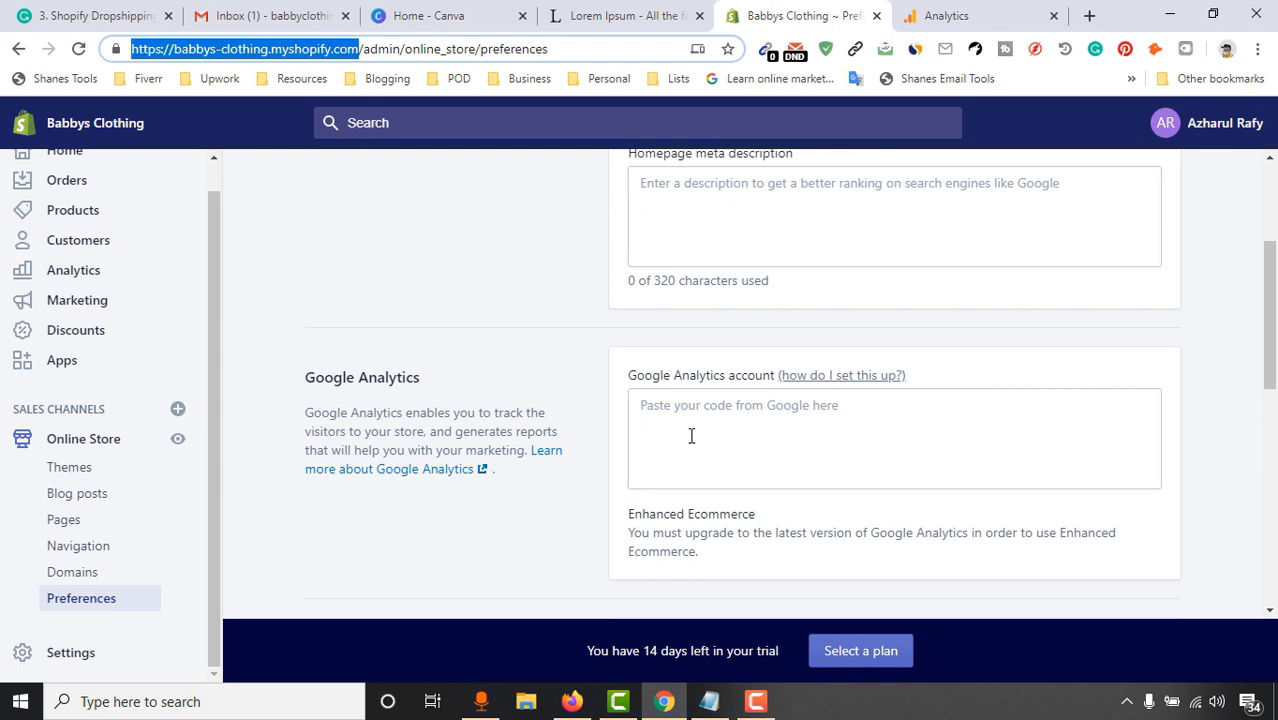
Paste the tracking code into the Google Analytics account box, remove the trailing blank line, and save
{"action": "right_click", "coordinate": [683, 404]}
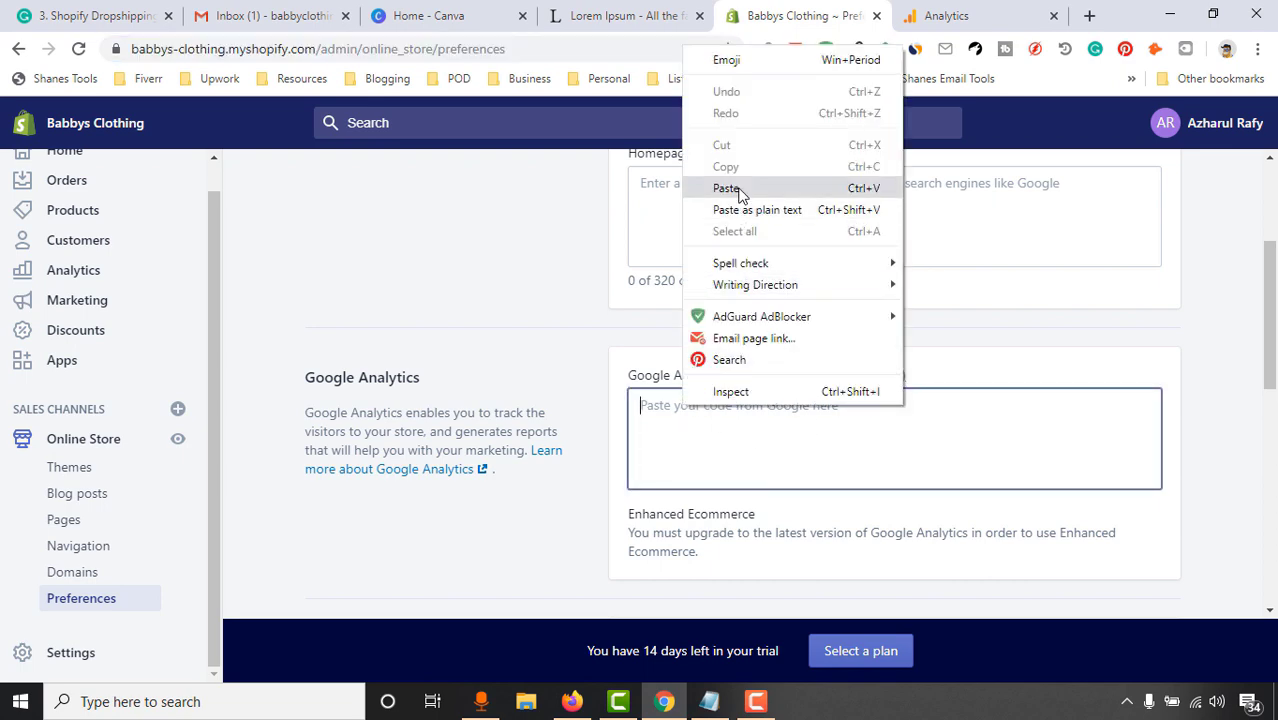
{"action": "left_click", "coordinate": [727, 188]}
{"action": "scroll", "coordinate": [1268, 360], "scroll_direction": "down", "scroll_amount": 3}
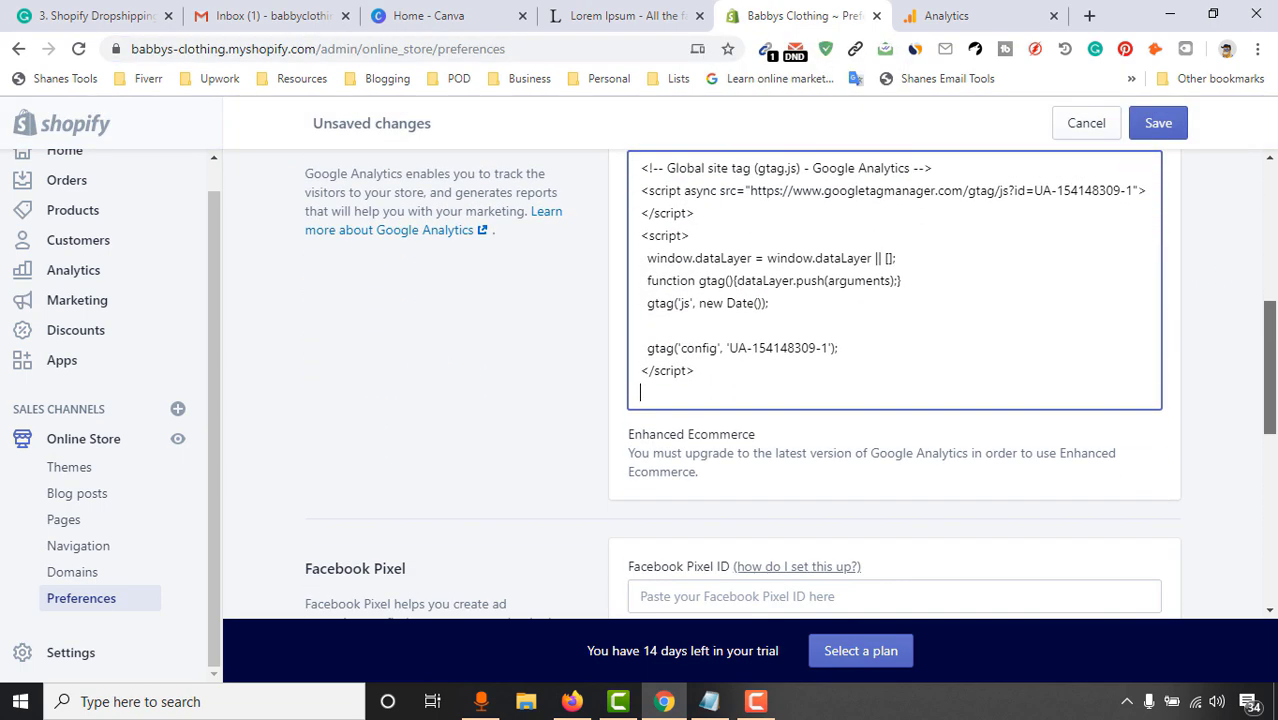
{"action": "scroll", "coordinate": [1268, 360], "scroll_direction": "up", "scroll_amount": 1}
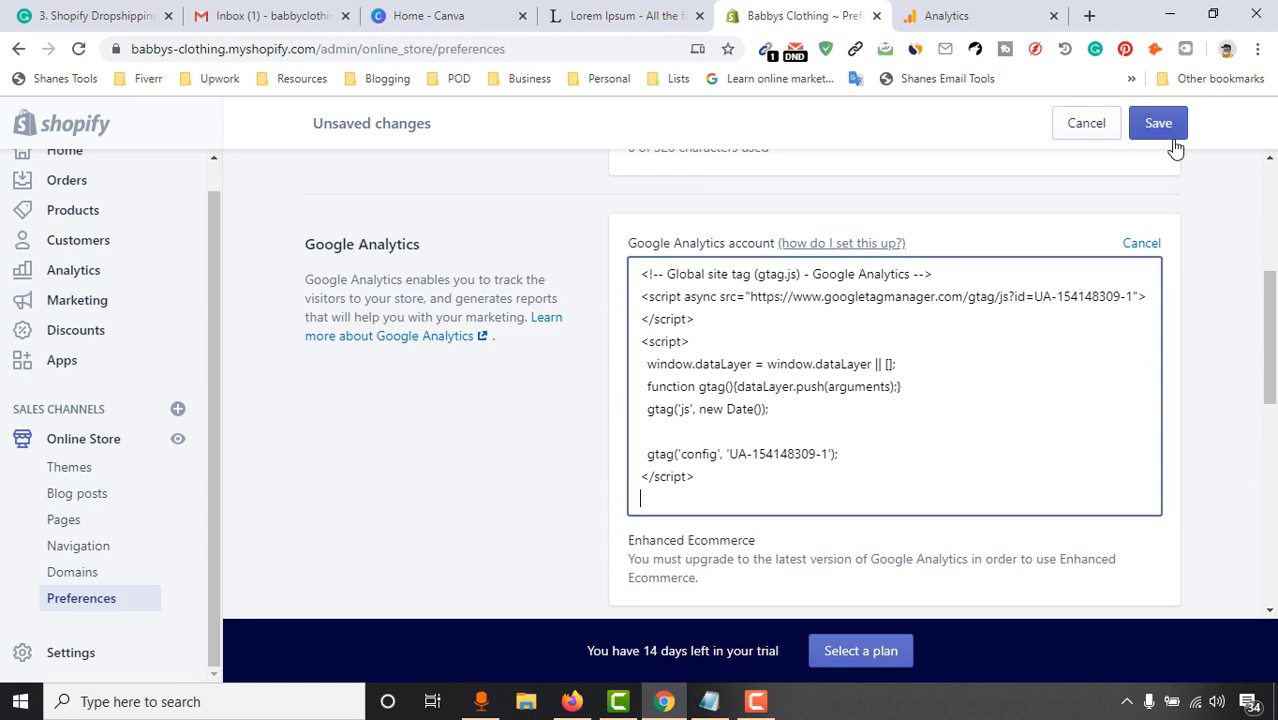
{"action": "key", "text": "BackSpace"}
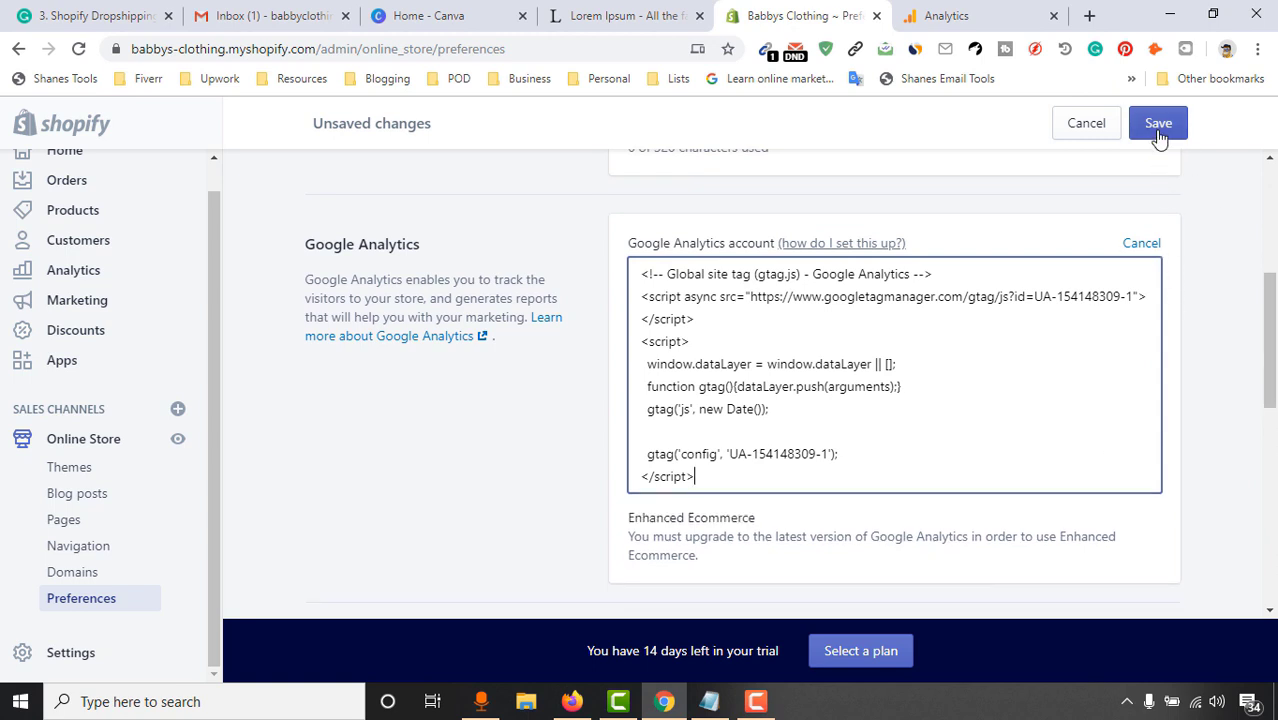
{"action": "left_click", "coordinate": [1156, 132]}
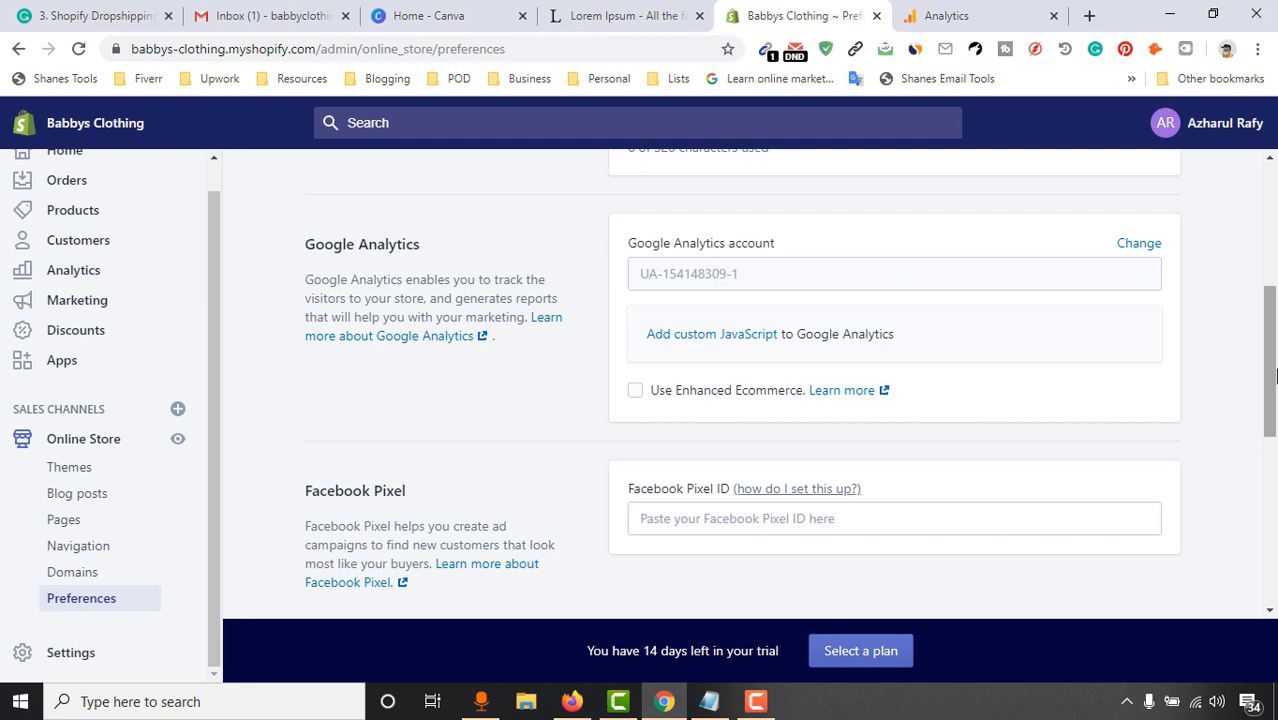
{"action": "scroll", "coordinate": [1202, 417], "scroll_direction": "down", "scroll_amount": 2}
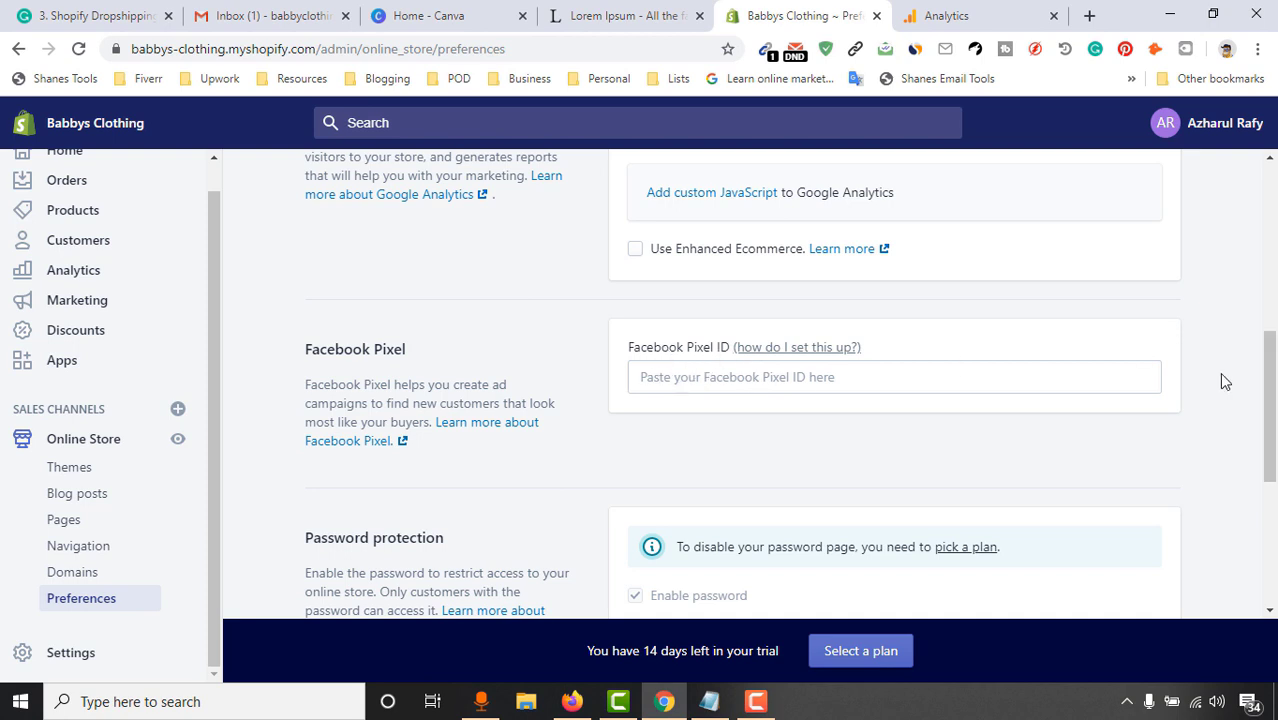
{"action": "scroll", "coordinate": [710, 294], "scroll_direction": "down", "scroll_amount": 1}
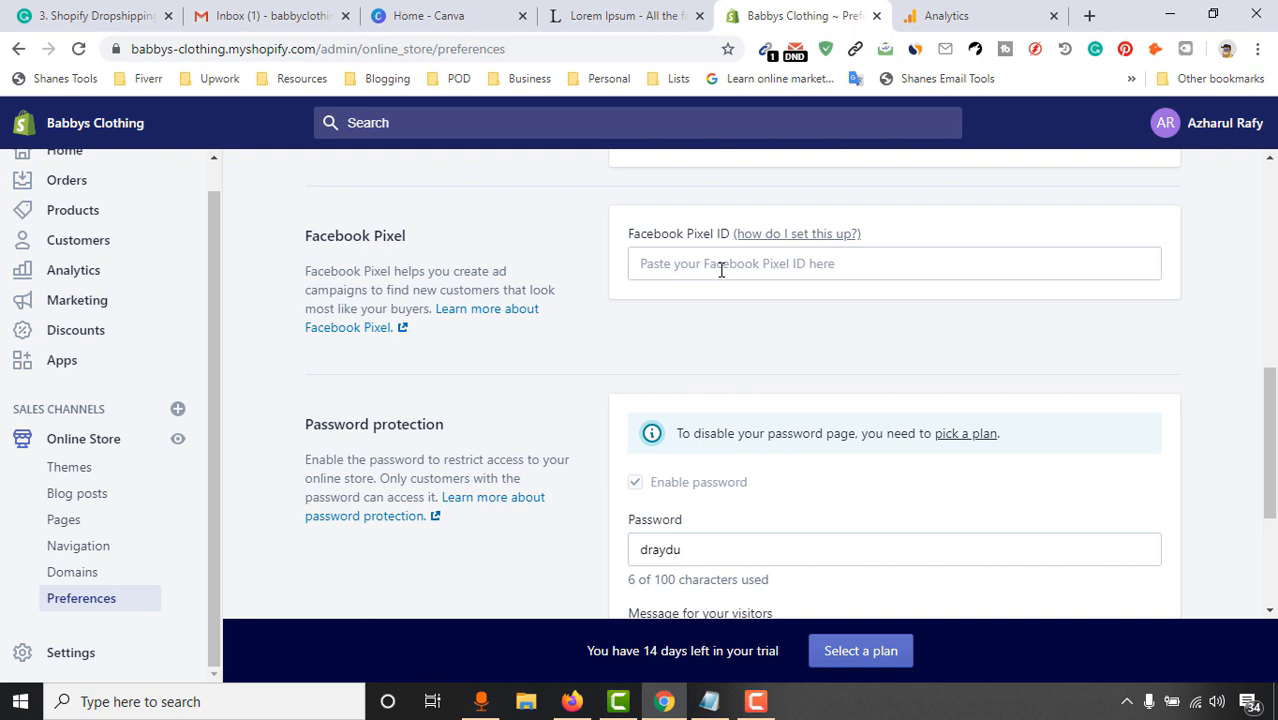
{"action": "scroll", "coordinate": [586, 477], "scroll_direction": "down", "scroll_amount": 2}
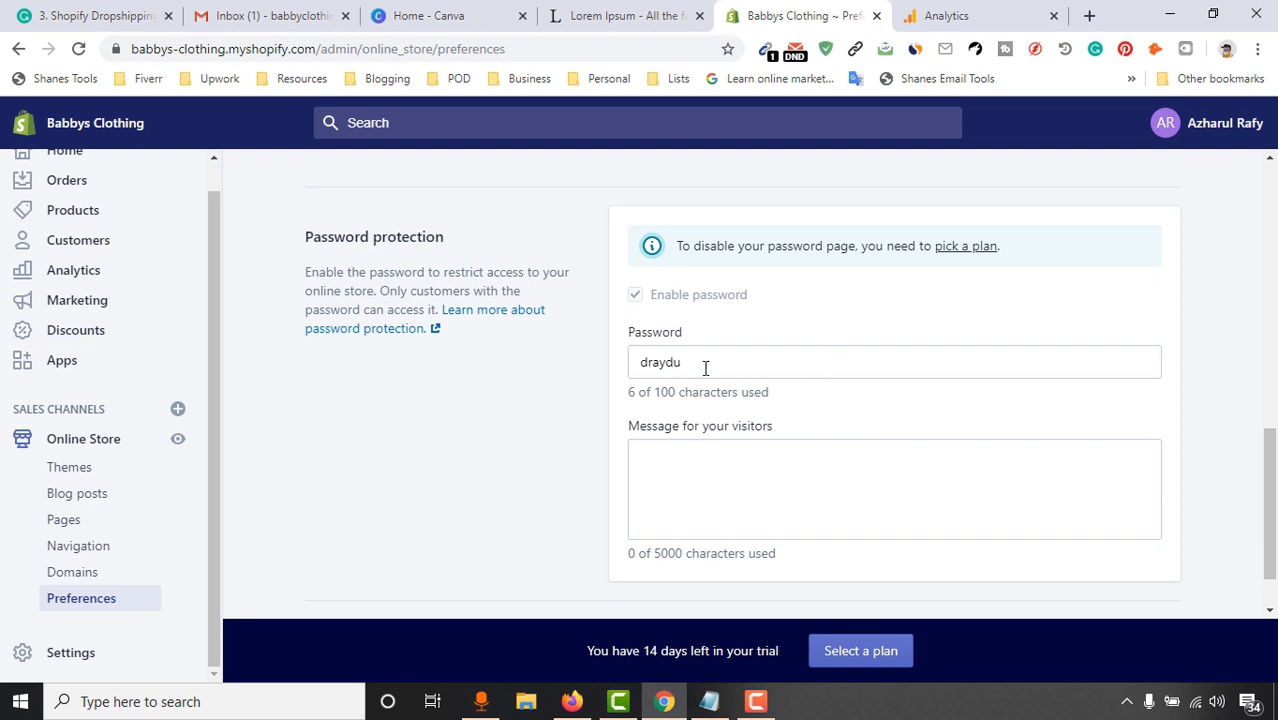
{"action": "left_click_drag", "start_coordinate": [705, 368], "coordinate": [617, 376]}
{"action": "type", "text": "123"}
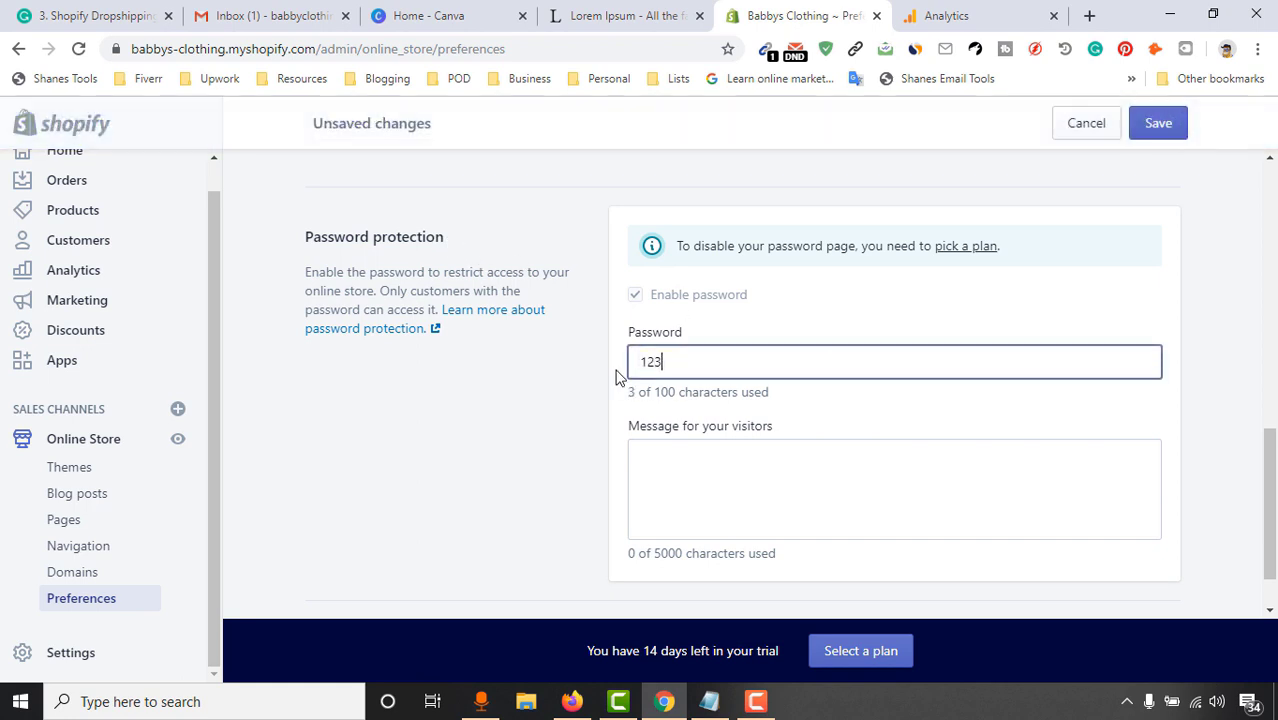
{"action": "type", "text": "456"}
{"action": "key", "text": "BackSpace"}
{"action": "left_click", "coordinate": [593, 433]}
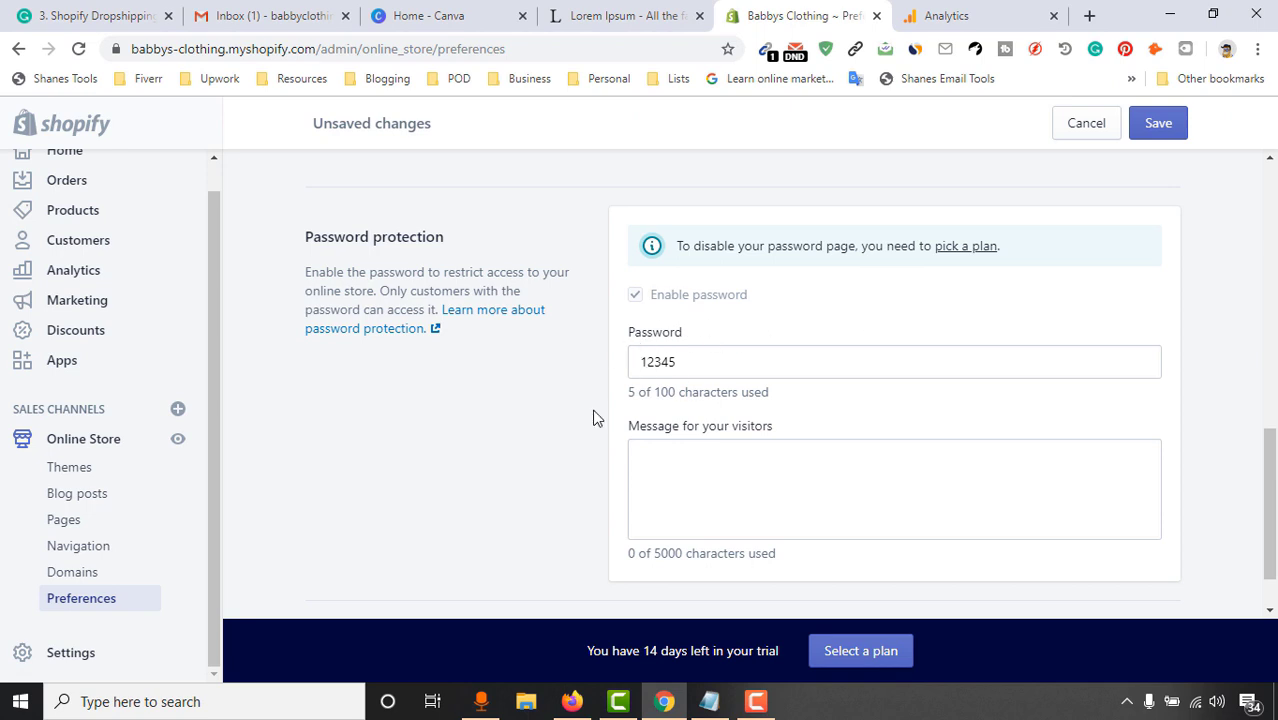
{"action": "left_click", "coordinate": [776, 468]}
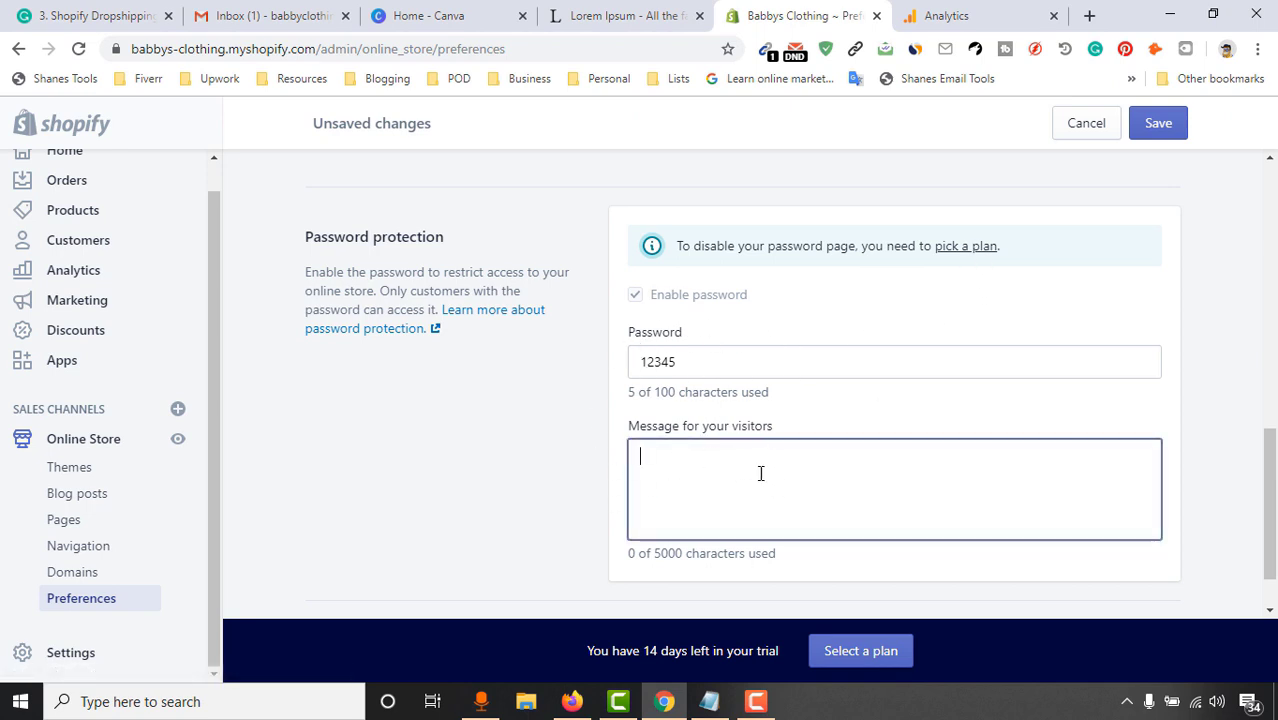
{"action": "type", "text": "please use 123"}
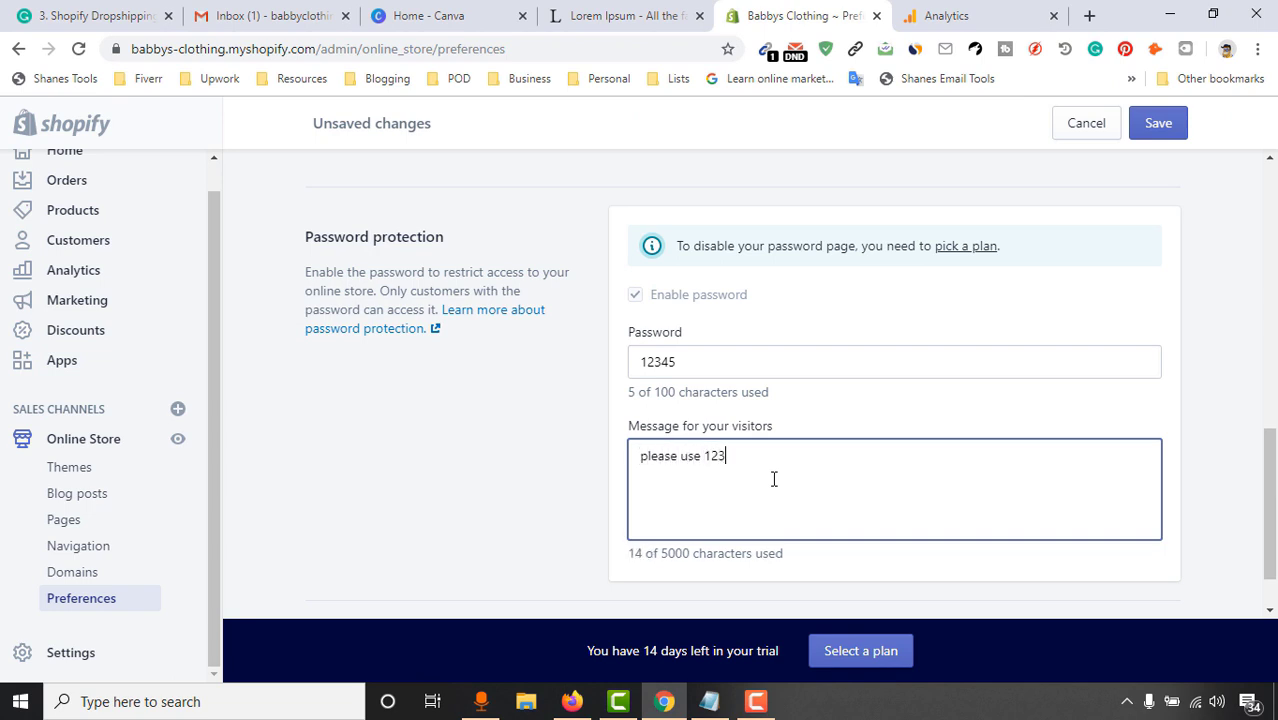
{"action": "type", "text": "45 as your password"}
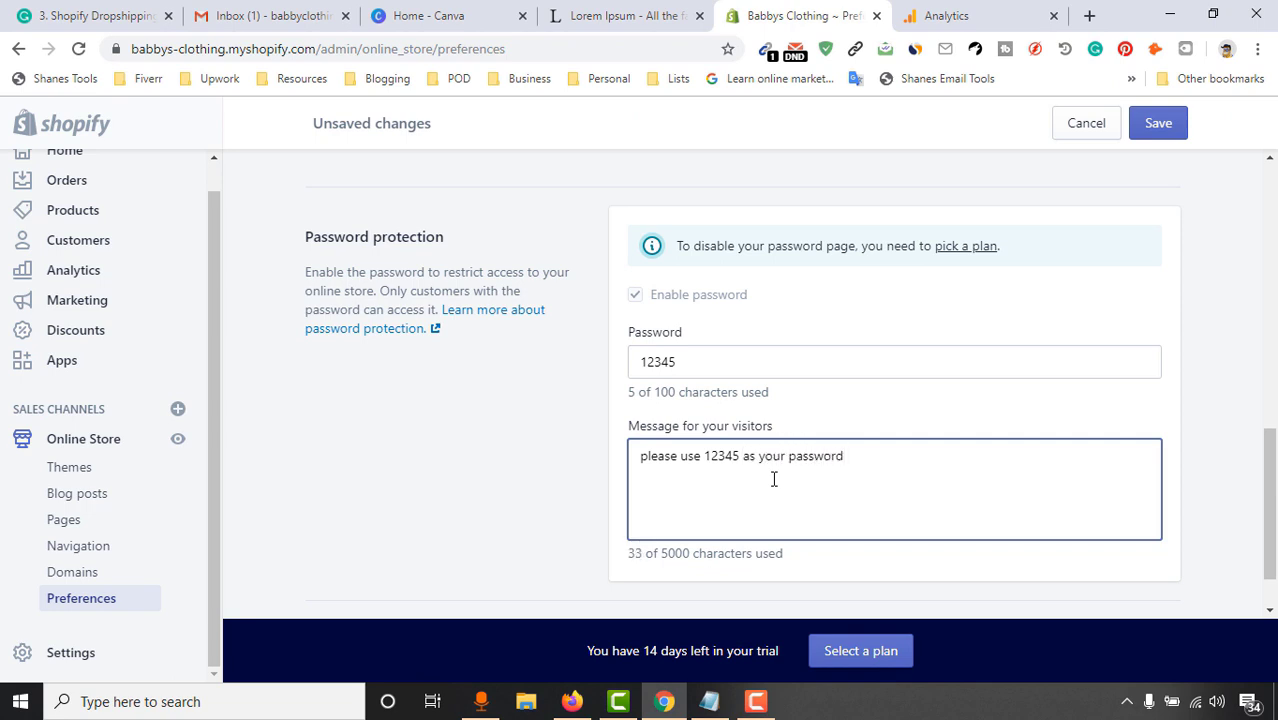
{"action": "left_click", "coordinate": [1152, 128]}
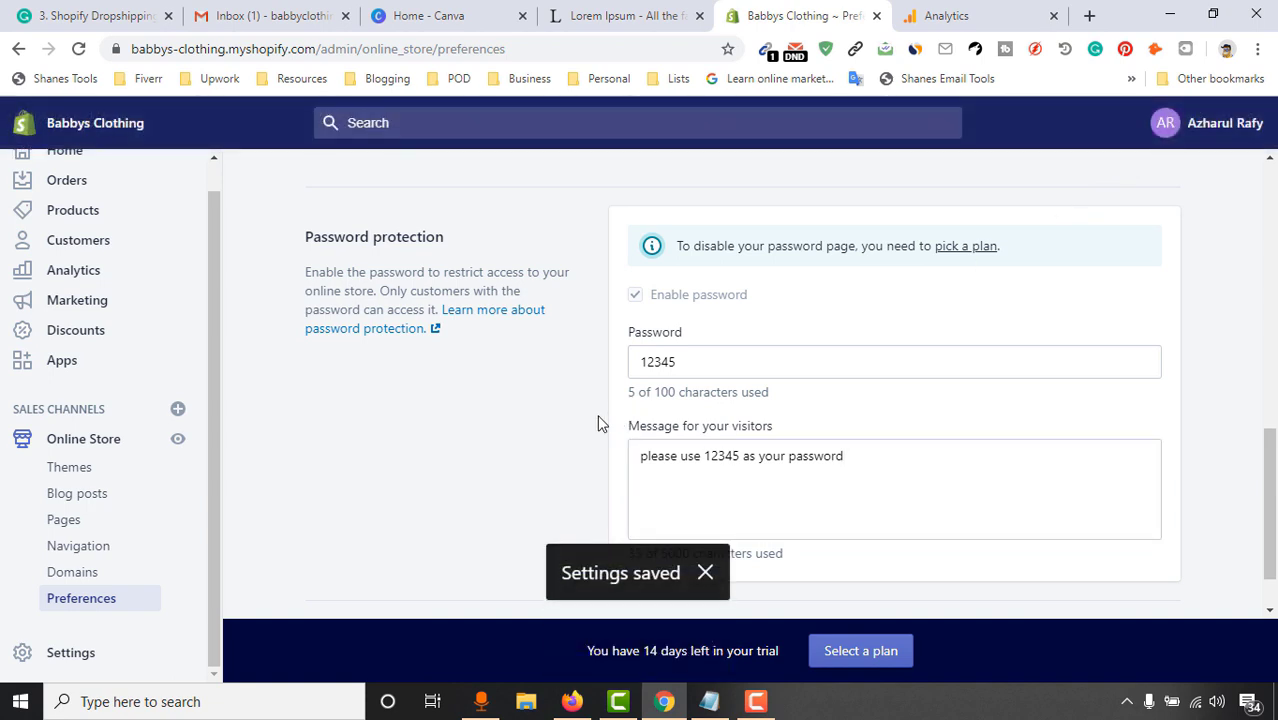
{"action": "left_click_drag", "start_coordinate": [322, 50], "coordinate": [112, 85]}
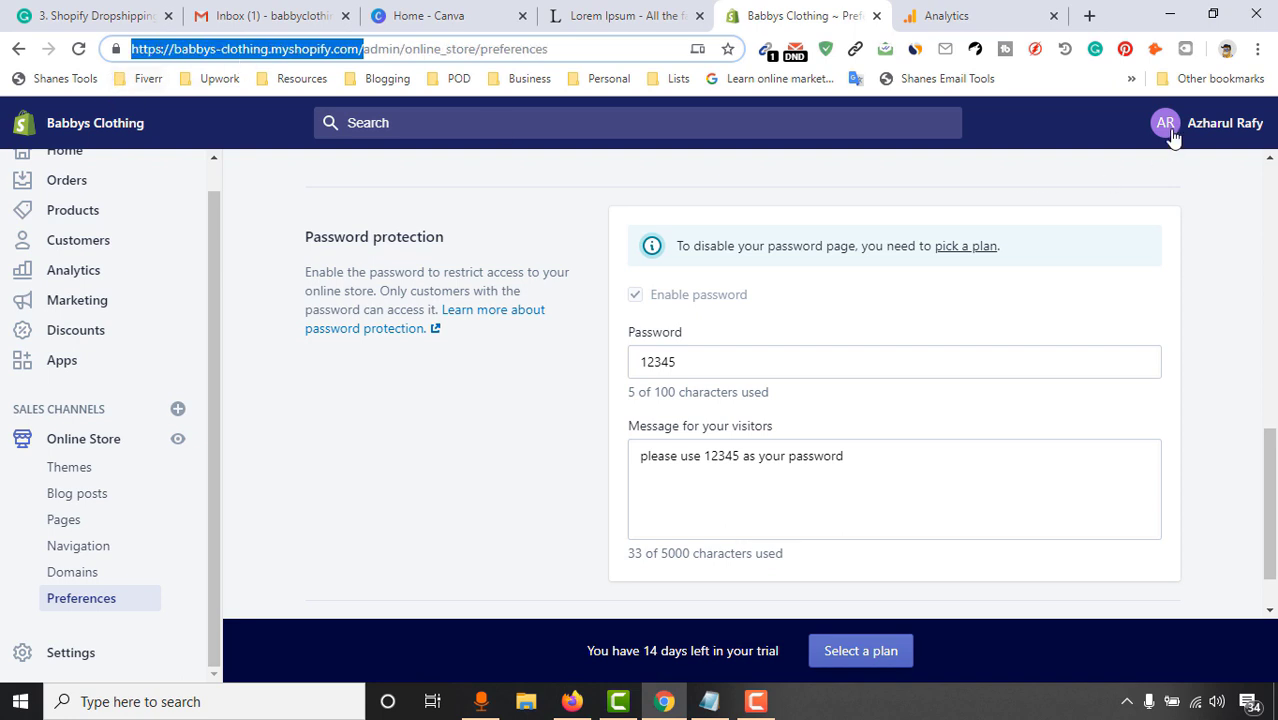
{"action": "left_click", "coordinate": [1257, 49]}
{"action": "left_click", "coordinate": [1131, 126]}
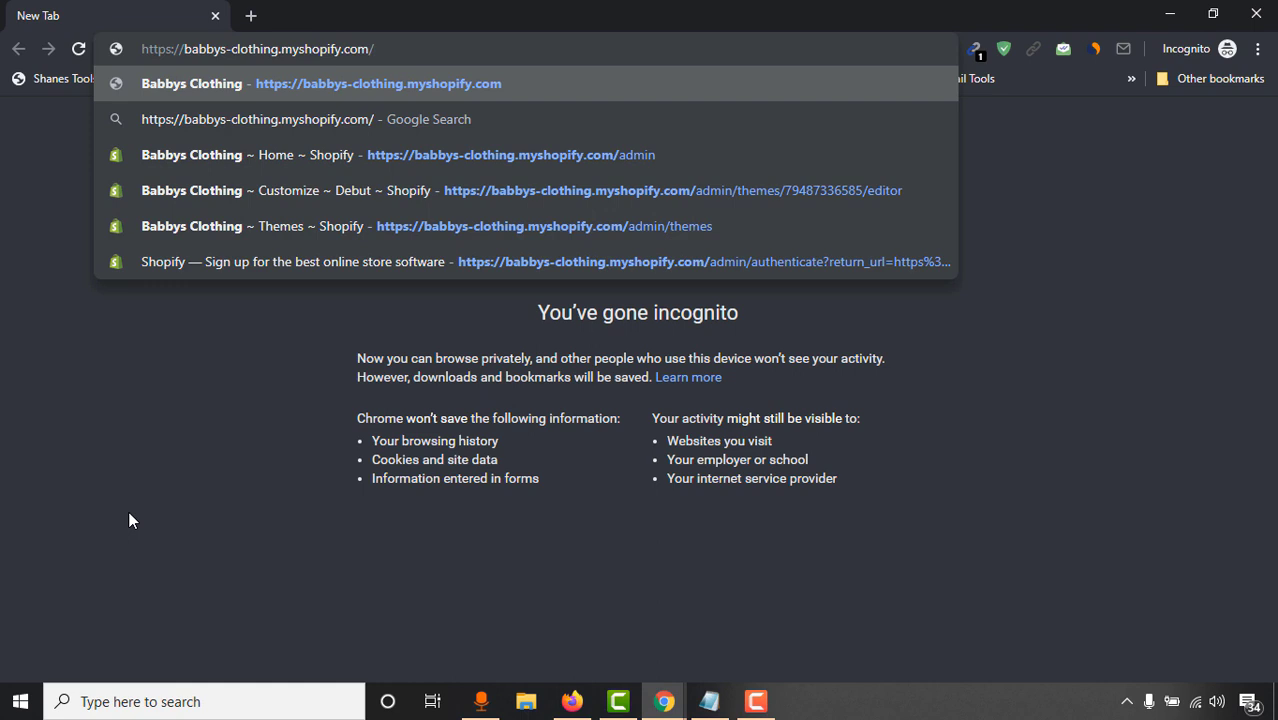
{"action": "key", "text": "Return"}
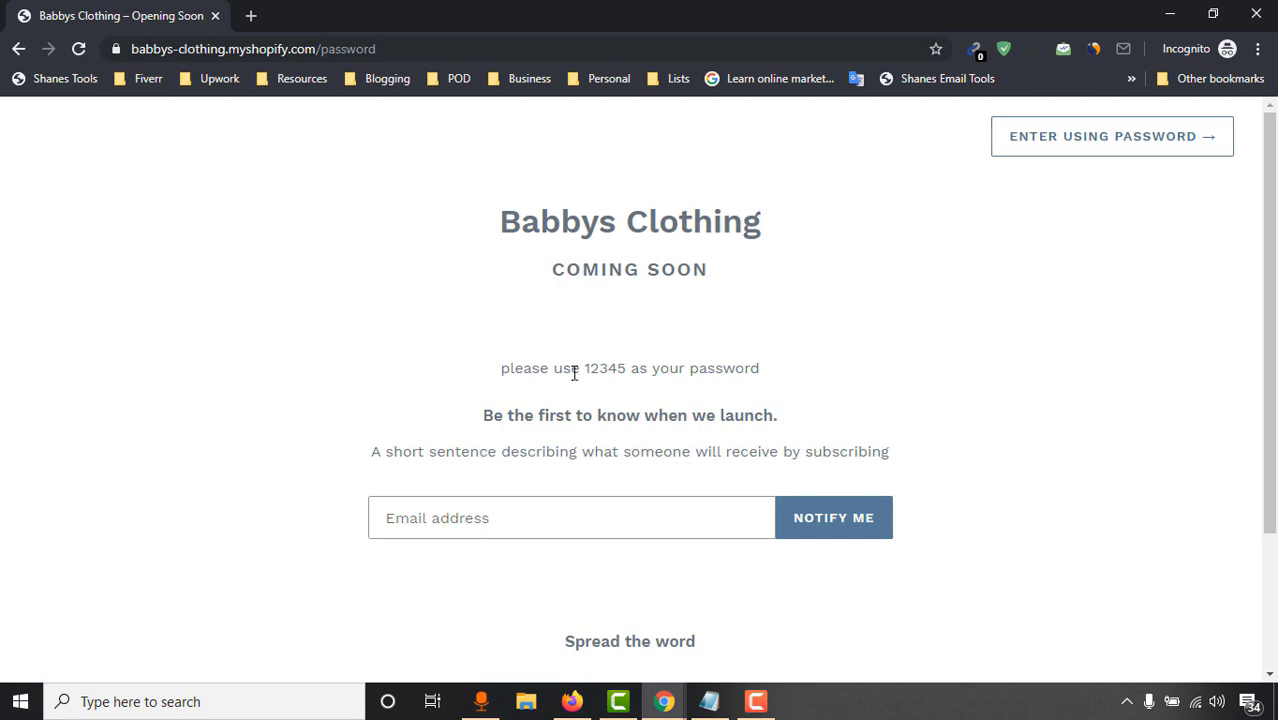
{"action": "double_click", "coordinate": [606, 369]}
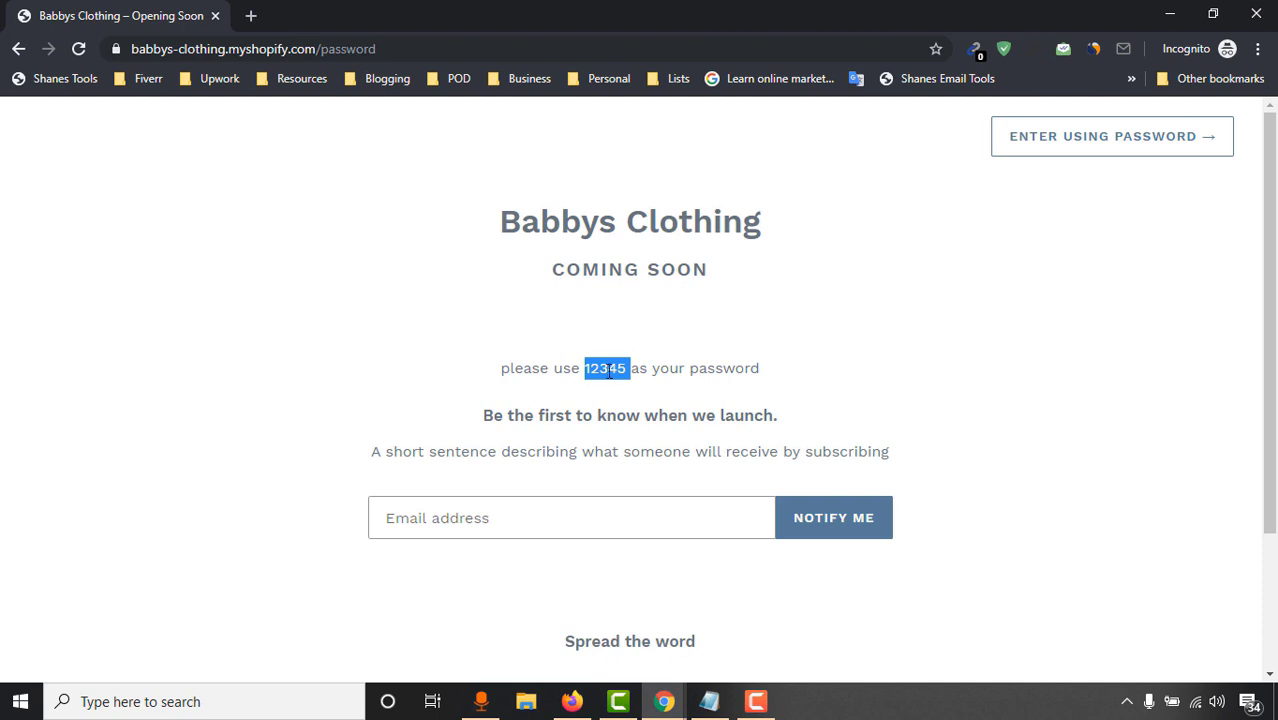
{"action": "left_click_drag", "start_coordinate": [627, 368], "coordinate": [607, 368]}
{"action": "right_click", "coordinate": [588, 367]}
{"action": "left_click", "coordinate": [617, 379]}
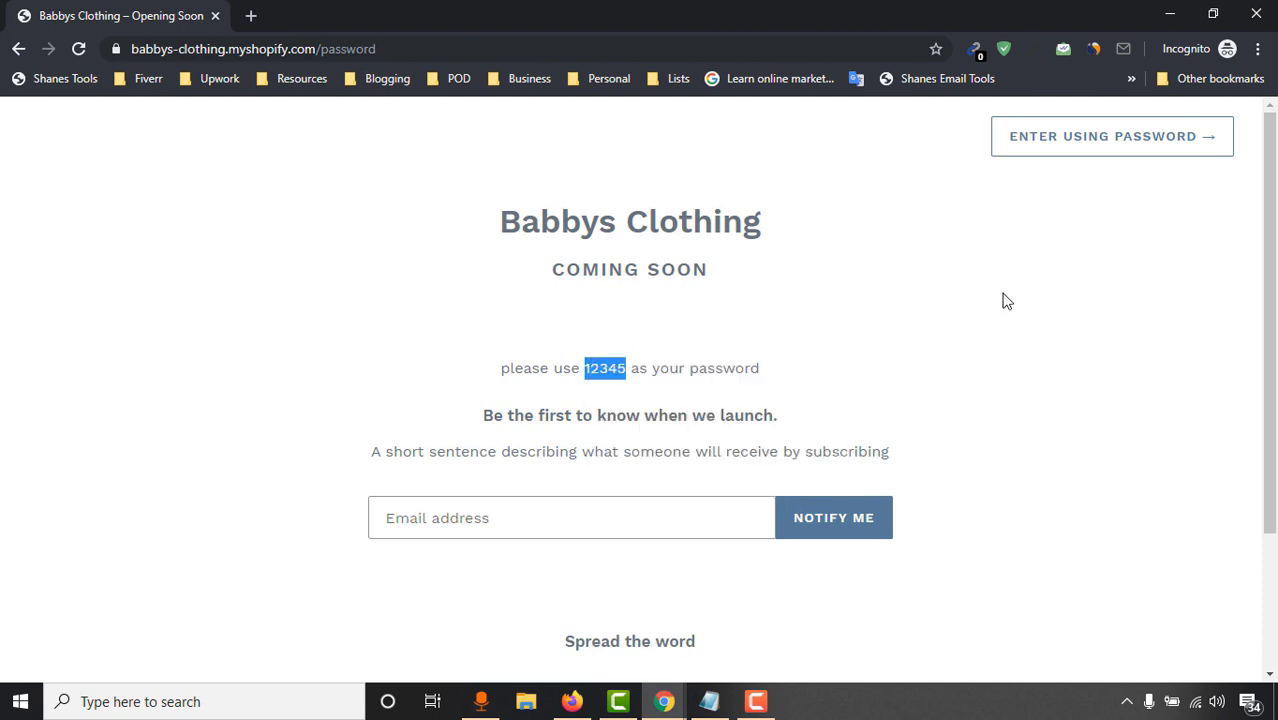
{"action": "left_click", "coordinate": [1107, 150]}
{"action": "right_click", "coordinate": [518, 478]}
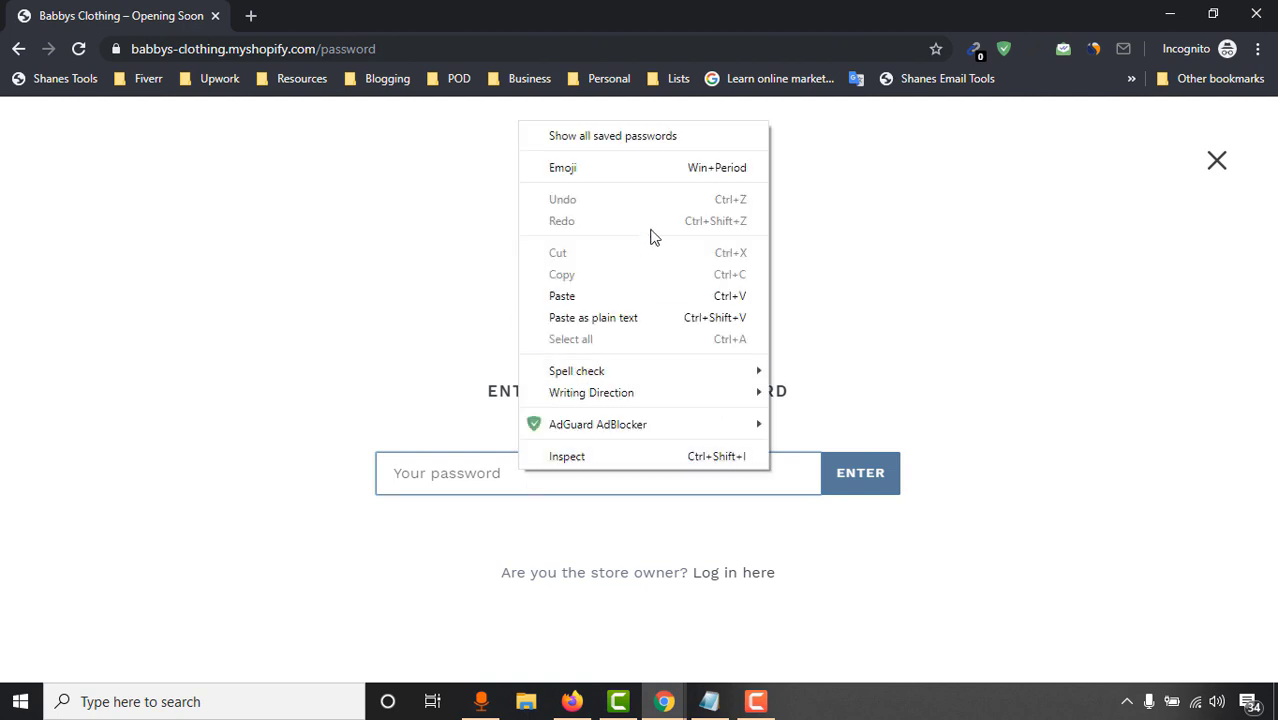
{"action": "left_click", "coordinate": [613, 294]}
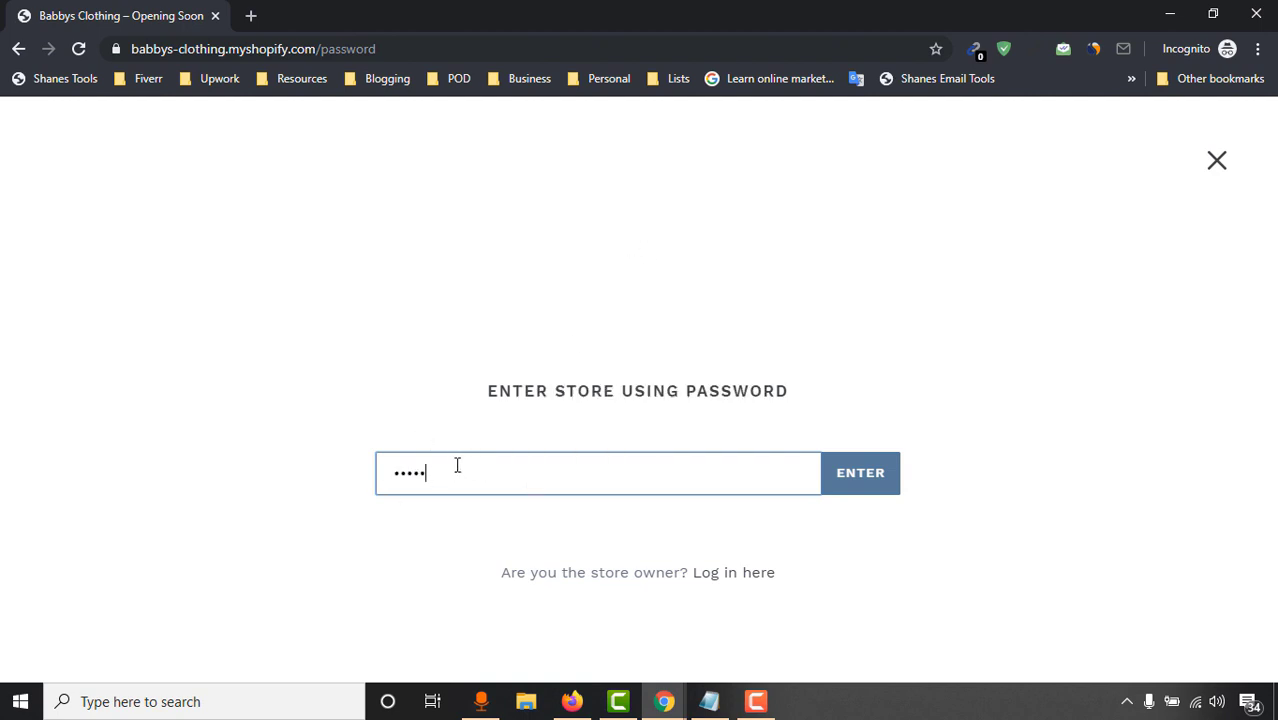
{"action": "left_click", "coordinate": [866, 472]}
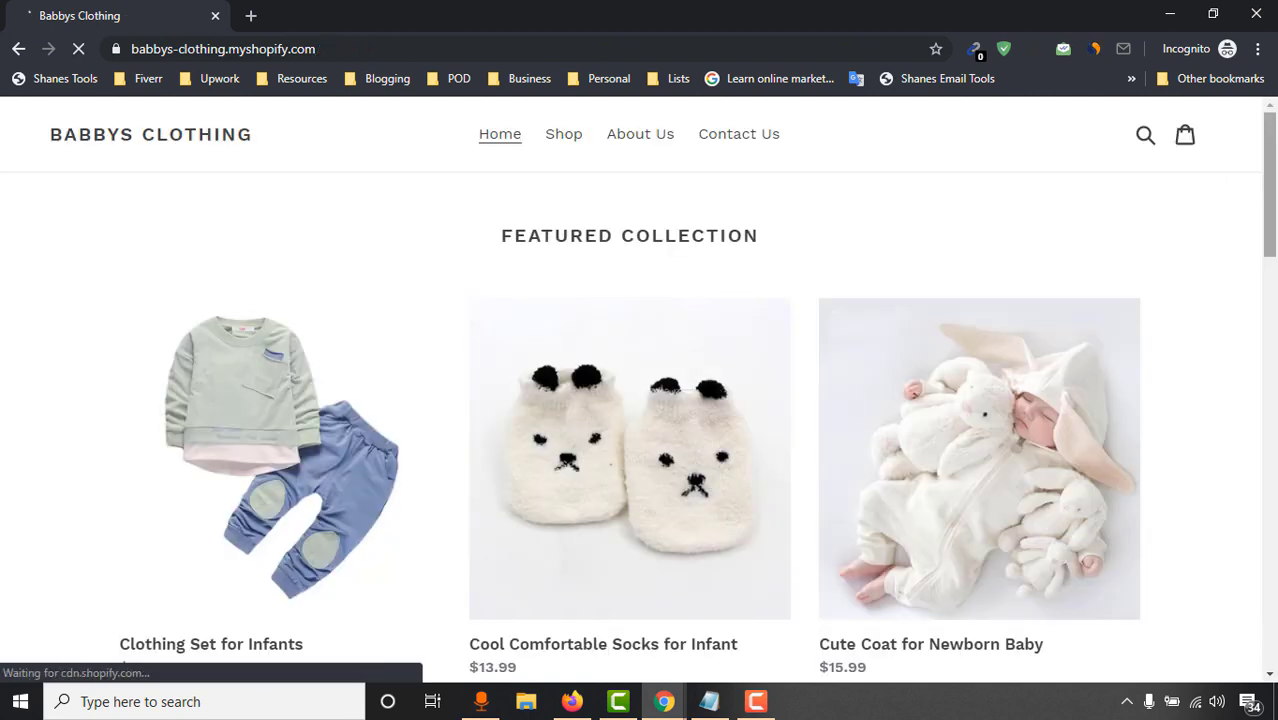
{"action": "scroll", "coordinate": [8, 376], "scroll_direction": "down", "scroll_amount": 4}
{"action": "scroll", "coordinate": [1274, 416], "scroll_direction": "down", "scroll_amount": 7}
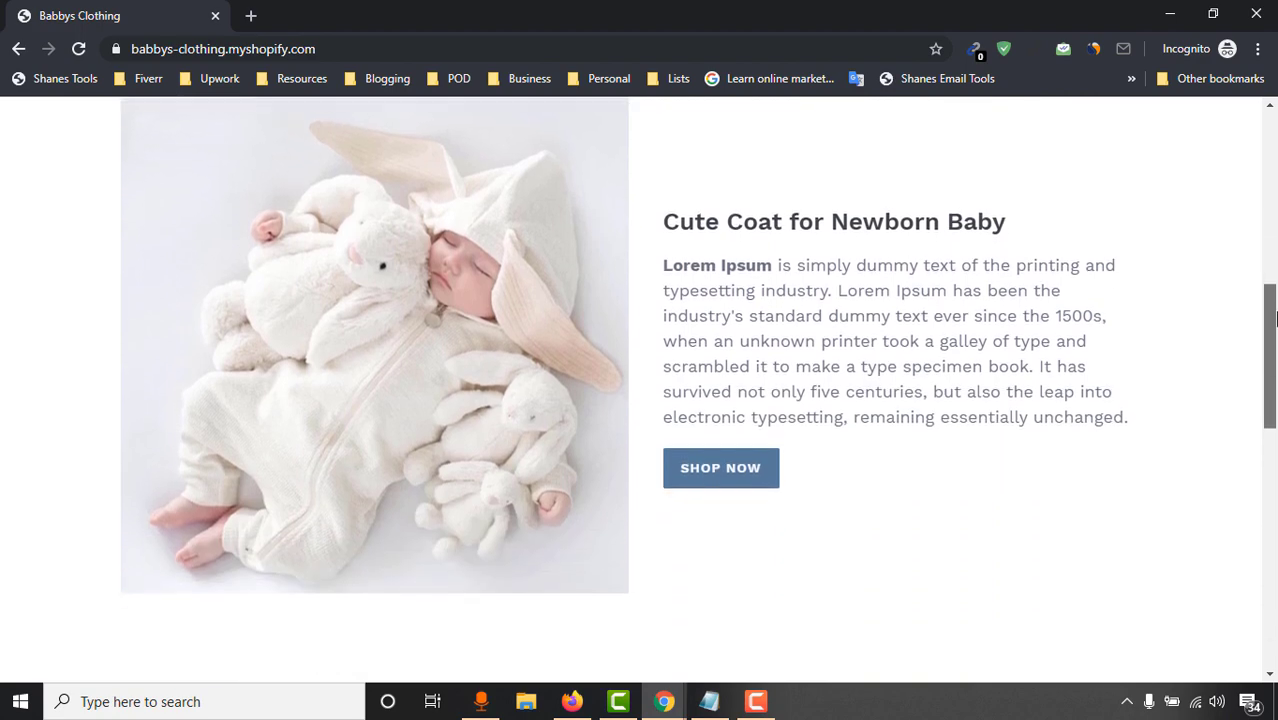
{"action": "scroll", "coordinate": [1274, 416], "scroll_direction": "down", "scroll_amount": 6}
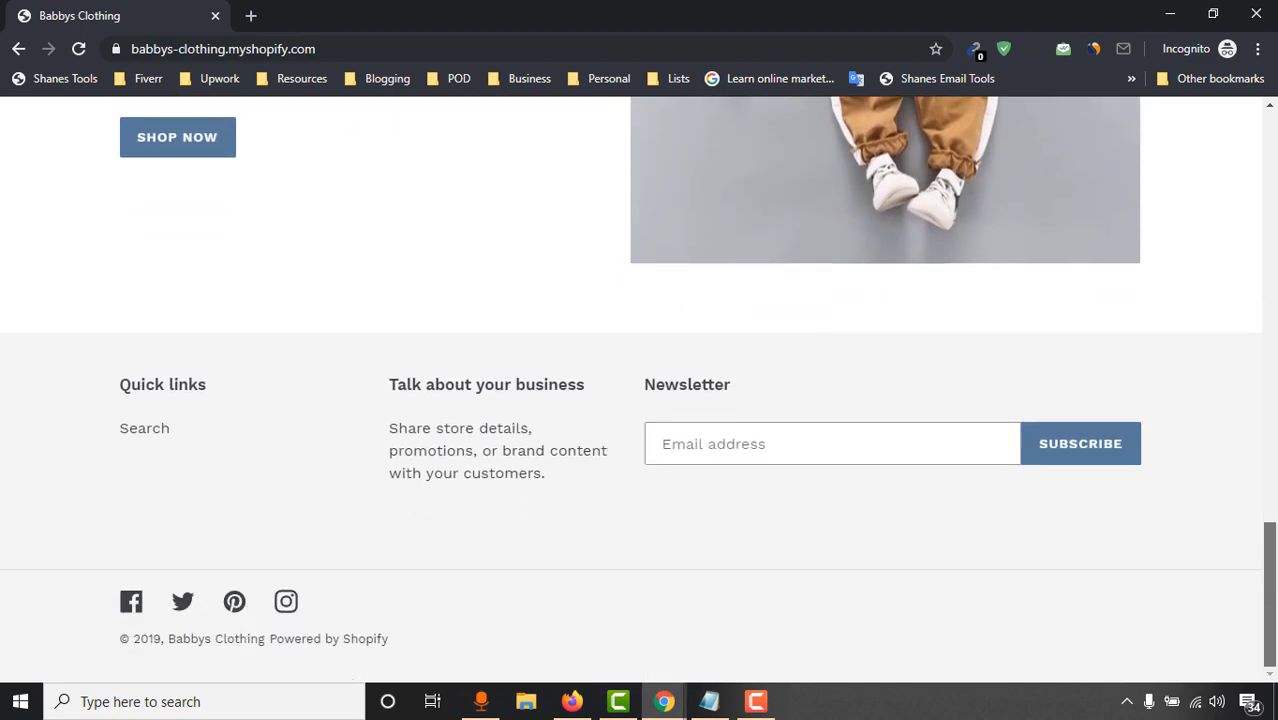
{"action": "scroll", "coordinate": [1274, 416], "scroll_direction": "up", "scroll_amount": 5}
{"action": "left_click_drag", "start_coordinate": [1273, 410], "coordinate": [1274, 120]}
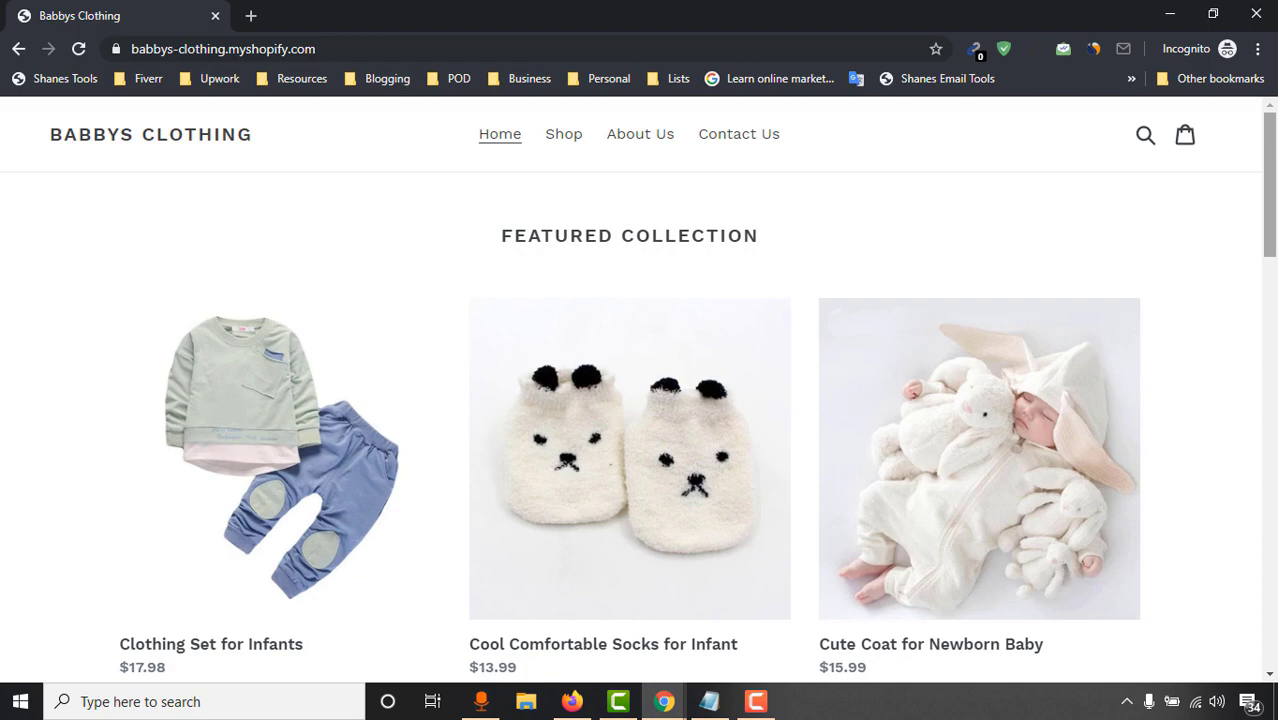
{"action": "left_click_drag", "start_coordinate": [1273, 185], "coordinate": [1274, 598]}
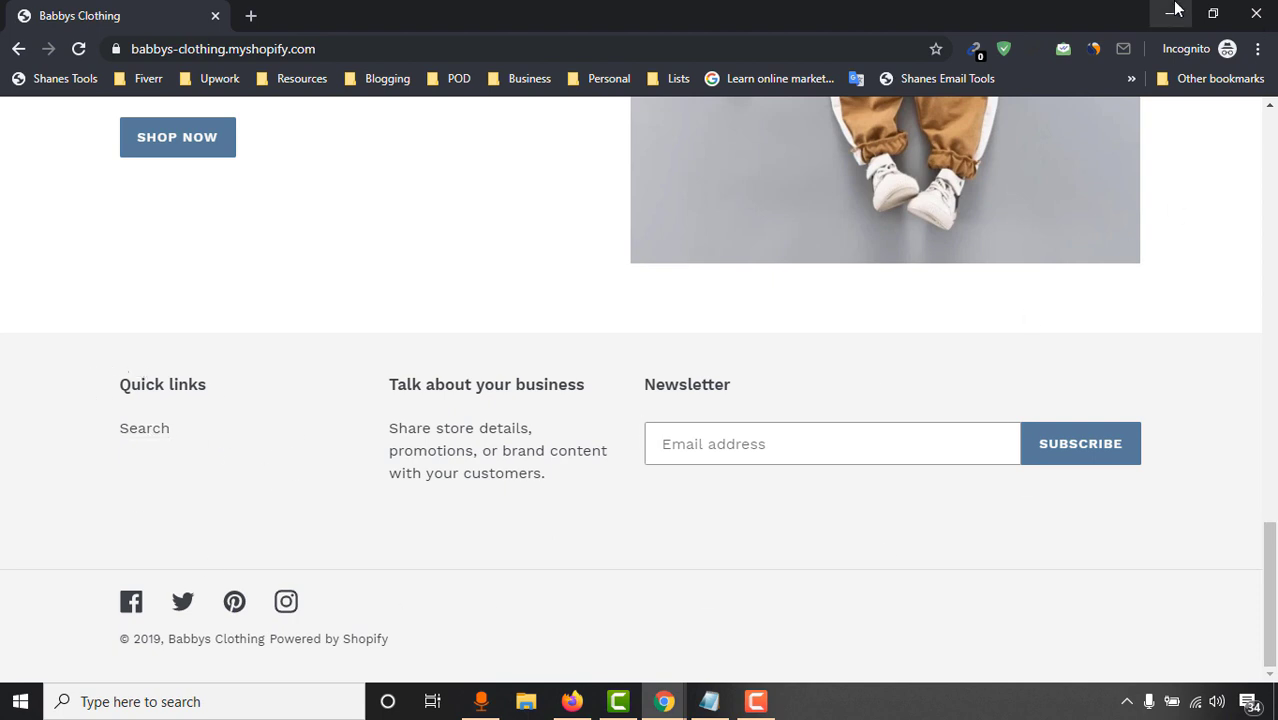
Switch back to the admin Preferences window and open Settings from the sidebar
{"action": "left_click", "coordinate": [660, 703]}
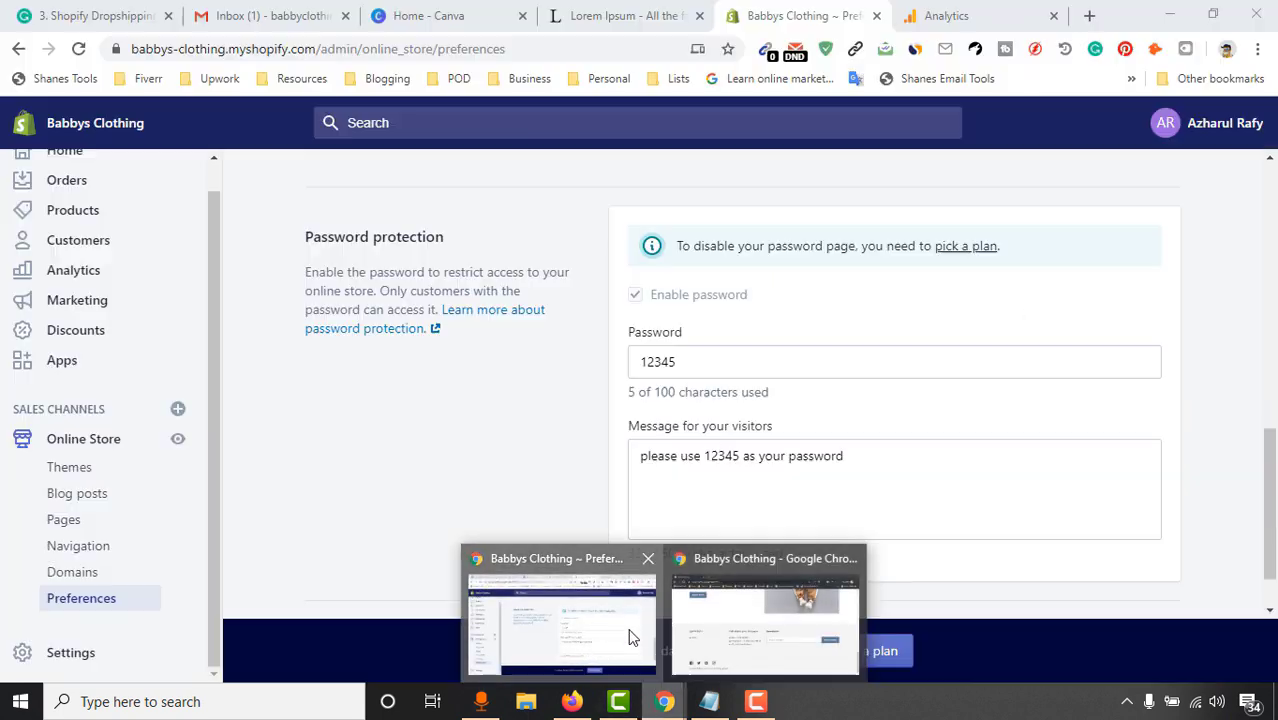
{"action": "left_click", "coordinate": [596, 650]}
{"action": "scroll", "coordinate": [566, 455], "scroll_direction": "down", "scroll_amount": 2}
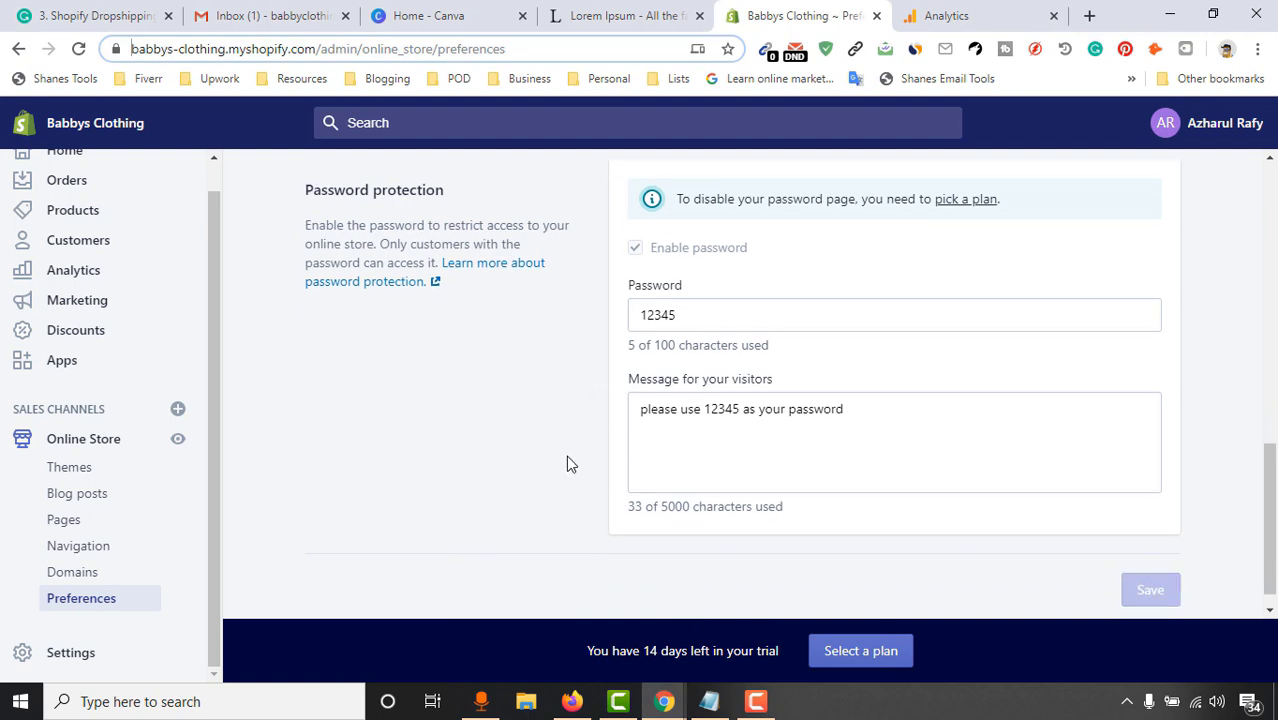
{"action": "scroll", "coordinate": [568, 511], "scroll_direction": "up", "scroll_amount": 1}
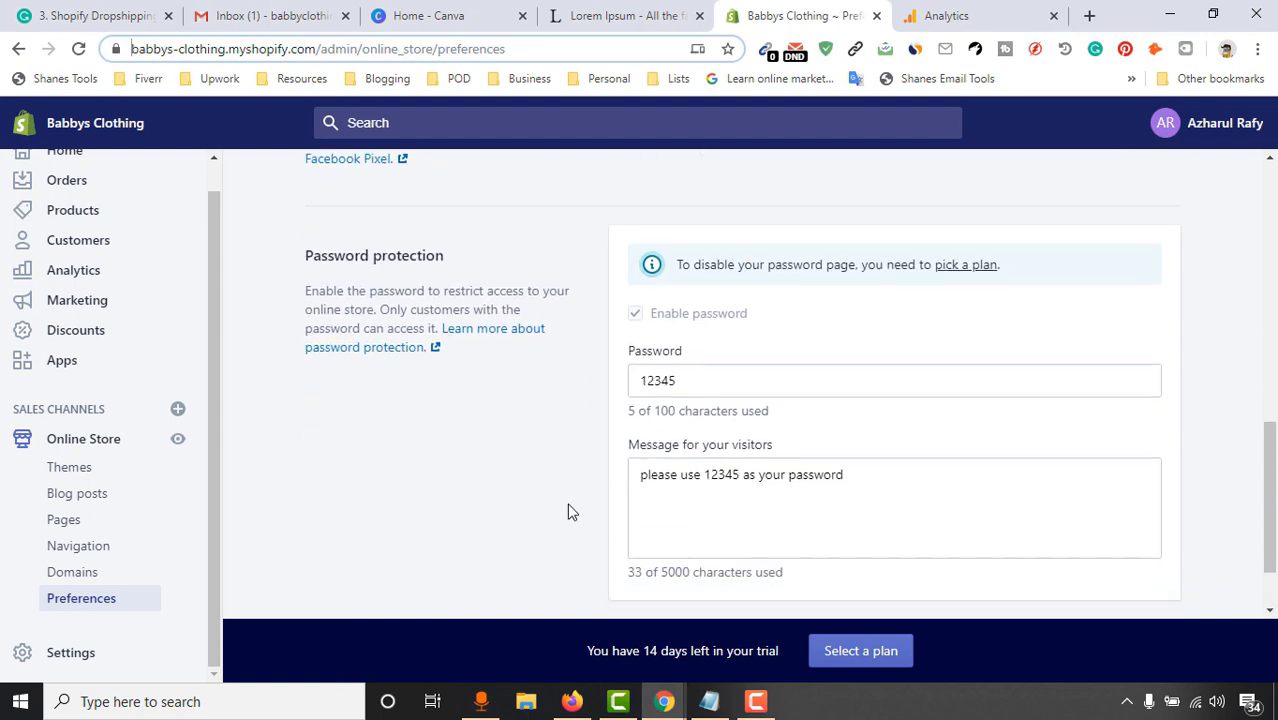
{"action": "scroll", "coordinate": [551, 514], "scroll_direction": "down", "scroll_amount": 1}
{"action": "scroll", "coordinate": [556, 517], "scroll_direction": "up", "scroll_amount": 3}
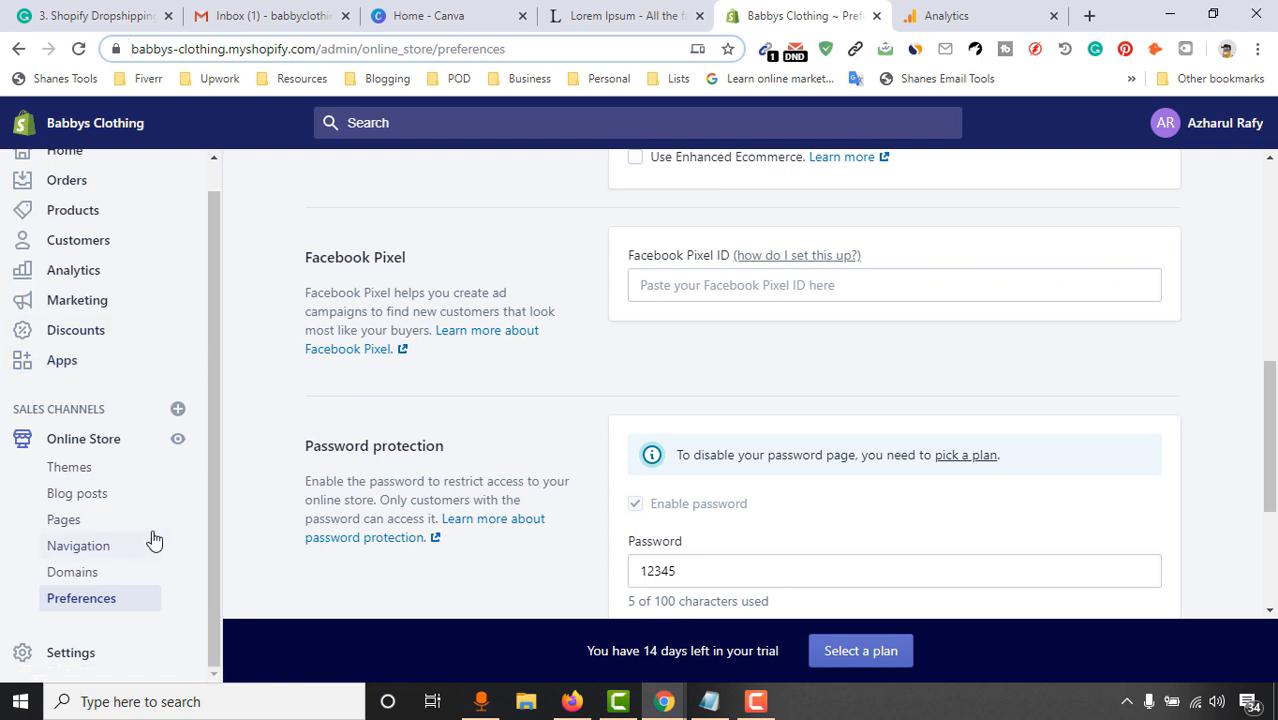
{"action": "left_click", "coordinate": [62, 664]}
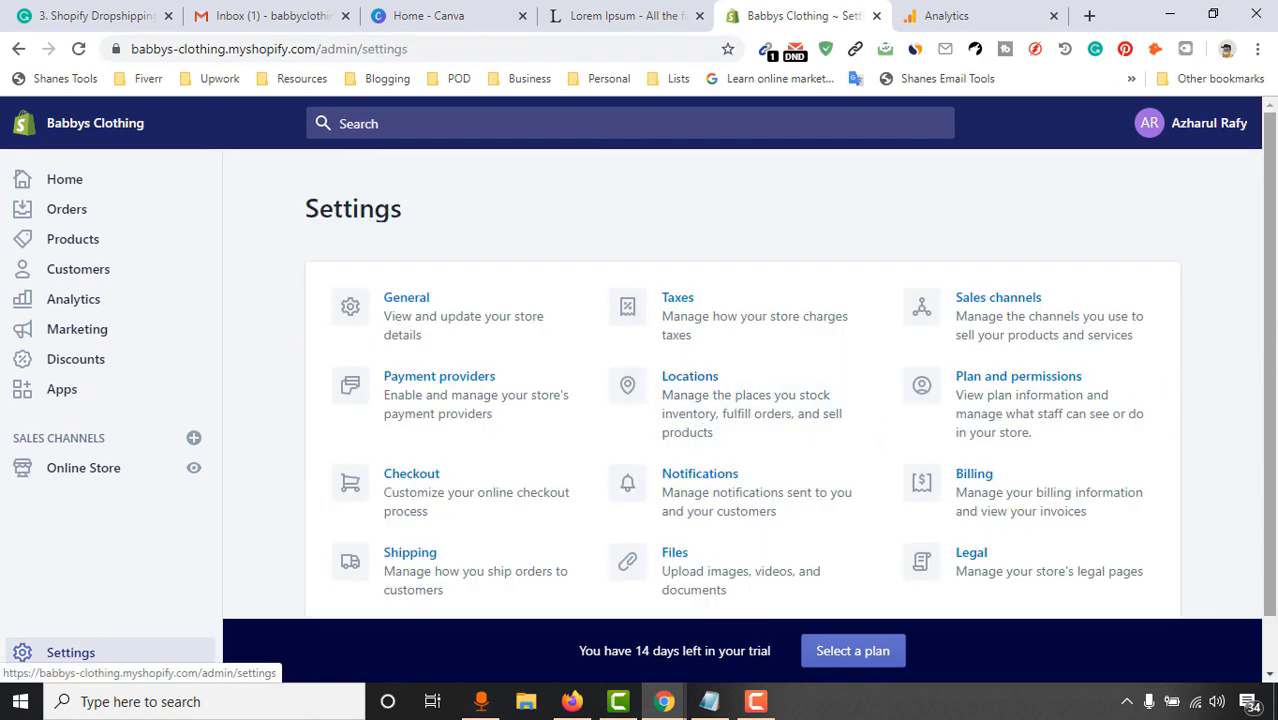
In General settings, copy the store name Babbys Clothing into Legal name of business
{"action": "scroll", "coordinate": [410, 300], "scroll_direction": "down", "scroll_amount": 1}
{"action": "left_click", "coordinate": [410, 260]}
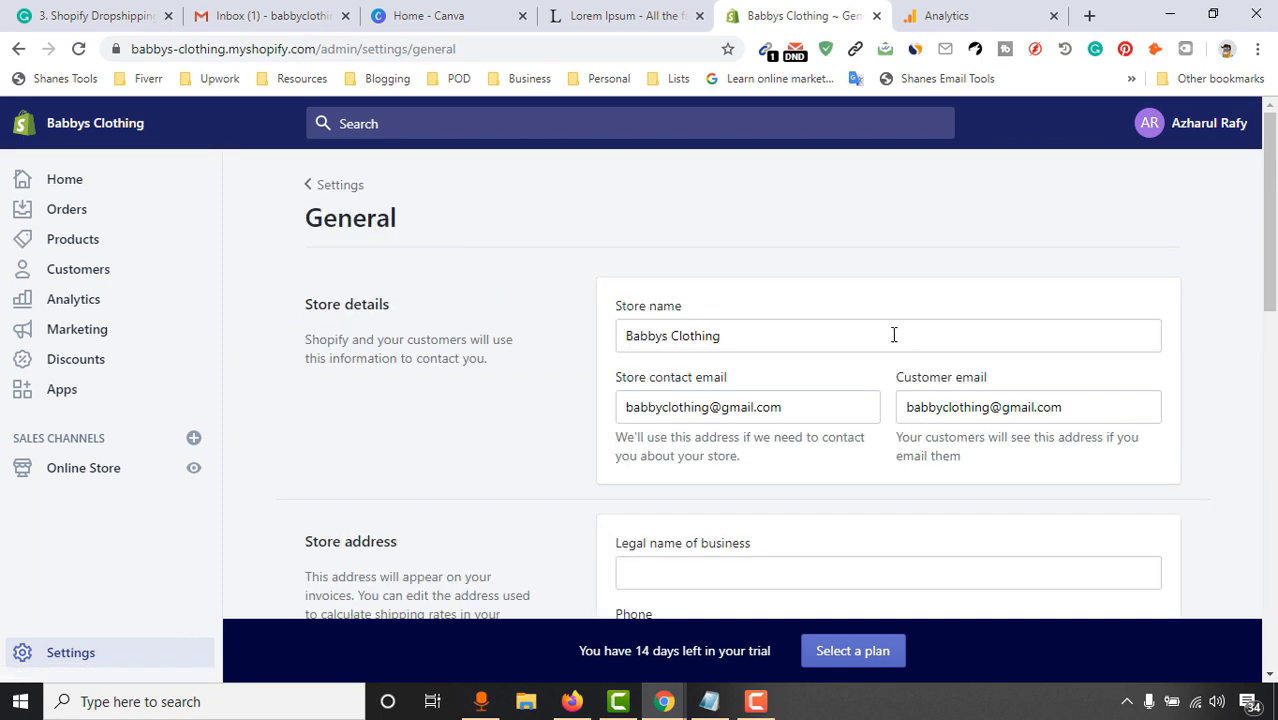
{"action": "scroll", "coordinate": [1210, 248], "scroll_direction": "down", "scroll_amount": 1}
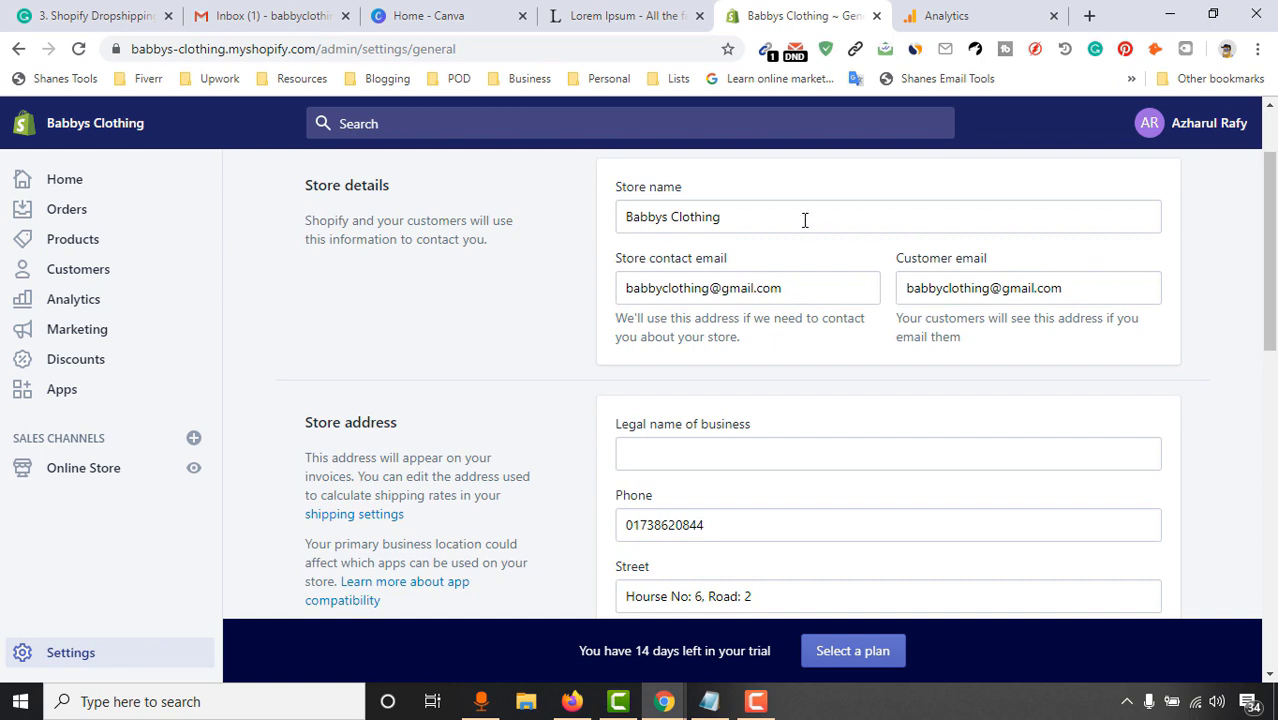
{"action": "left_click_drag", "start_coordinate": [760, 217], "coordinate": [607, 222]}
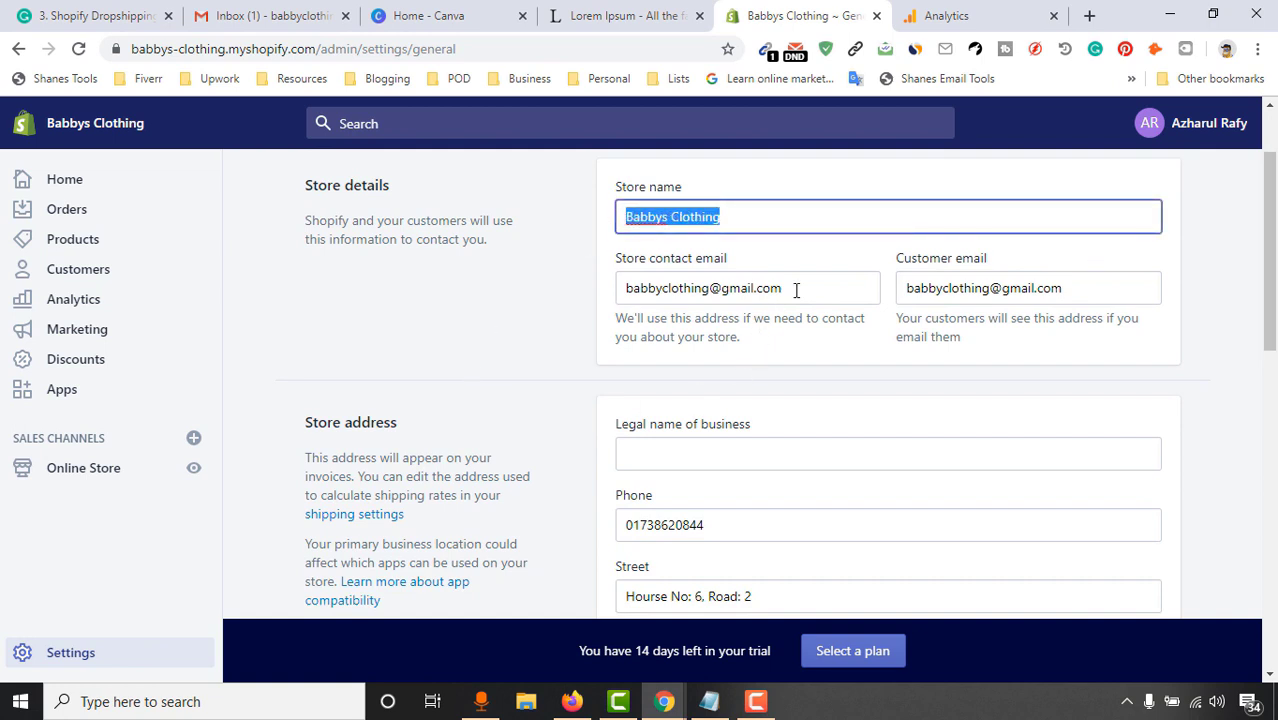
{"action": "scroll", "coordinate": [852, 380], "scroll_direction": "down", "scroll_amount": 2}
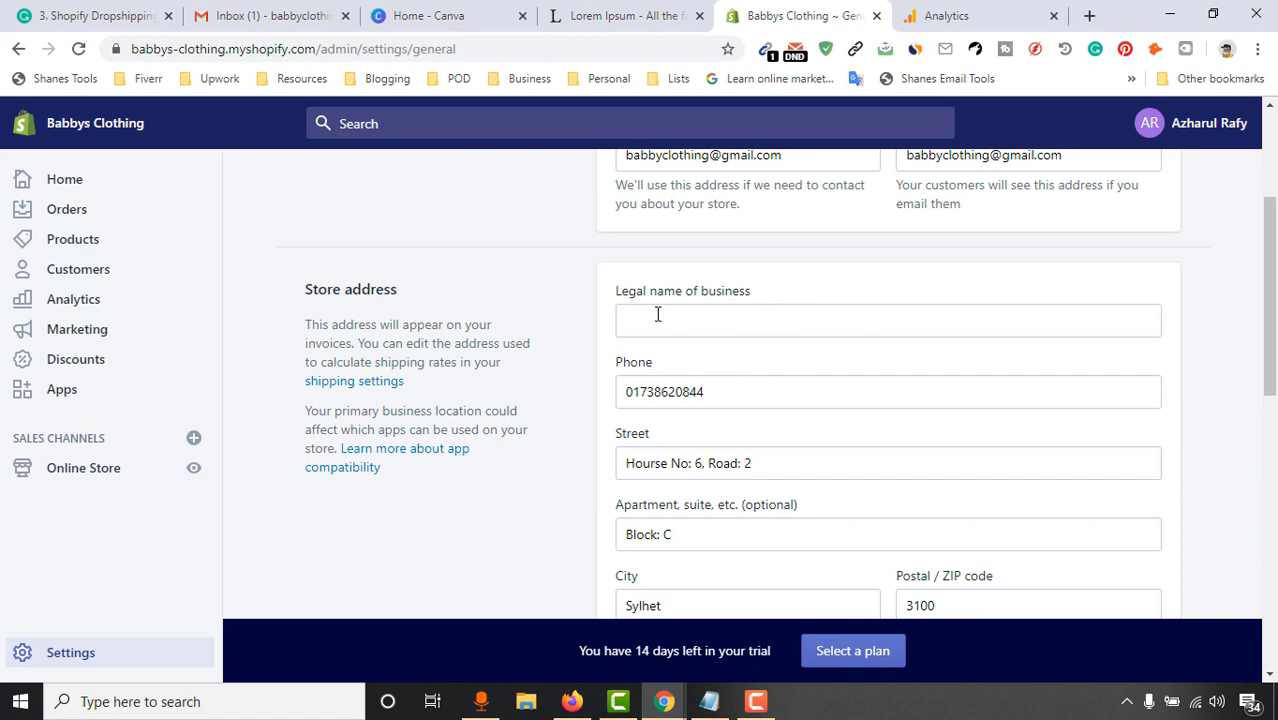
{"action": "left_click", "coordinate": [759, 333]}
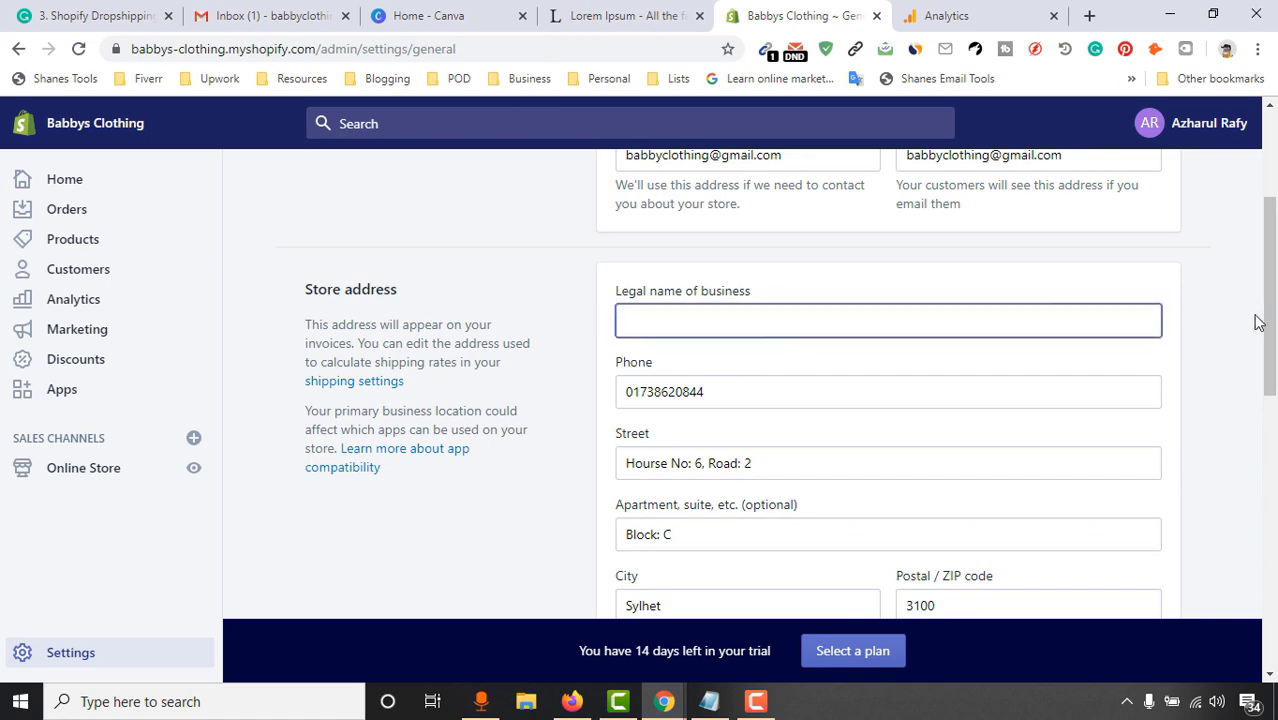
{"action": "scroll", "coordinate": [830, 322], "scroll_direction": "up", "scroll_amount": 2}
{"action": "triple_click", "coordinate": [770, 335]}
{"action": "scroll", "coordinate": [660, 488], "scroll_direction": "down", "scroll_amount": 2}
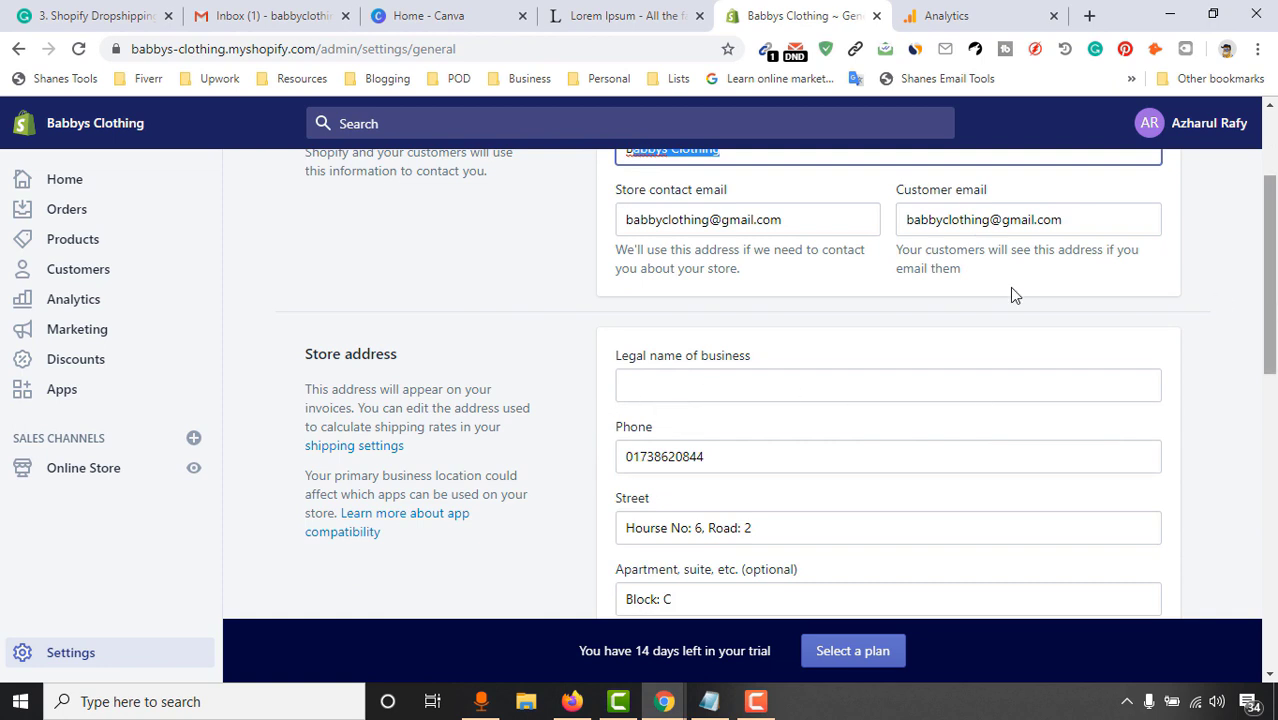
{"action": "scroll", "coordinate": [765, 291], "scroll_direction": "up", "scroll_amount": 2}
{"action": "left_click", "coordinate": [762, 327]}
{"action": "triple_click", "coordinate": [762, 328]}
{"action": "key", "text": "ctrl+c"}
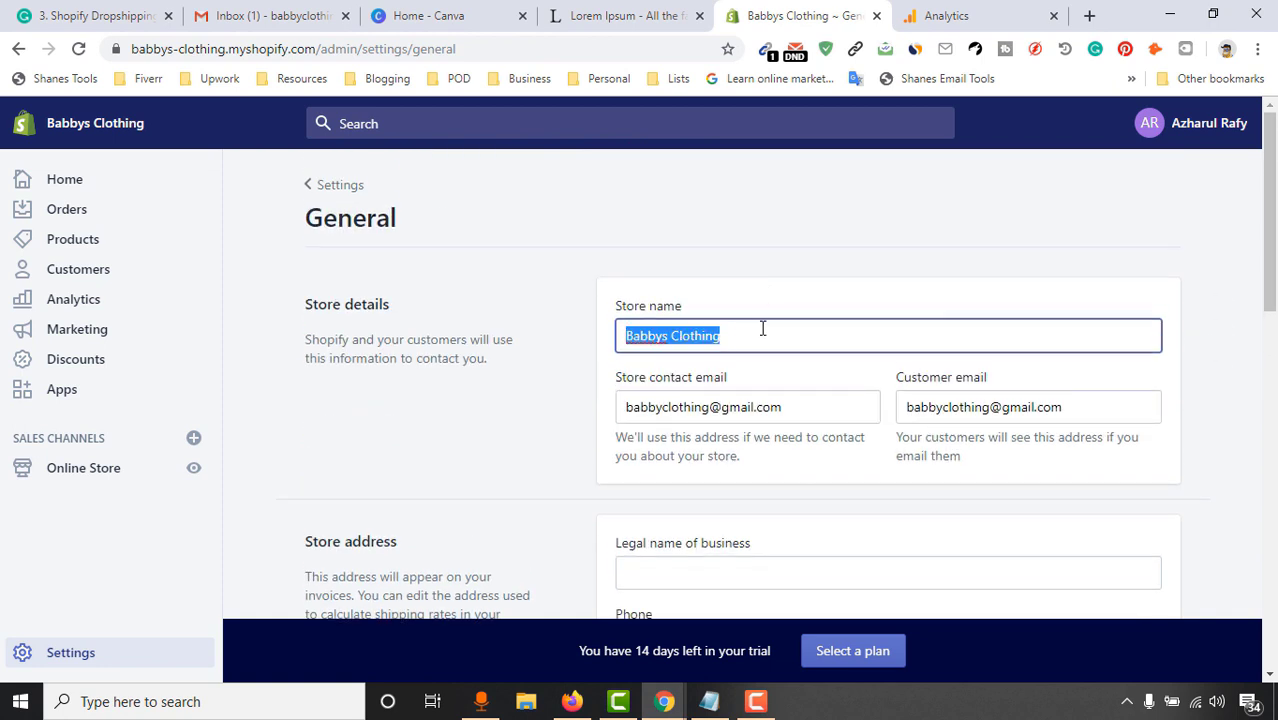
{"action": "scroll", "coordinate": [790, 343], "scroll_direction": "down", "scroll_amount": 2}
{"action": "left_click", "coordinate": [830, 390]}
{"action": "key", "text": "ctrl+v"}
Keep the Metric unit system, save the general settings, and return to Settings
{"action": "scroll", "coordinate": [900, 380], "scroll_direction": "down", "scroll_amount": 3}
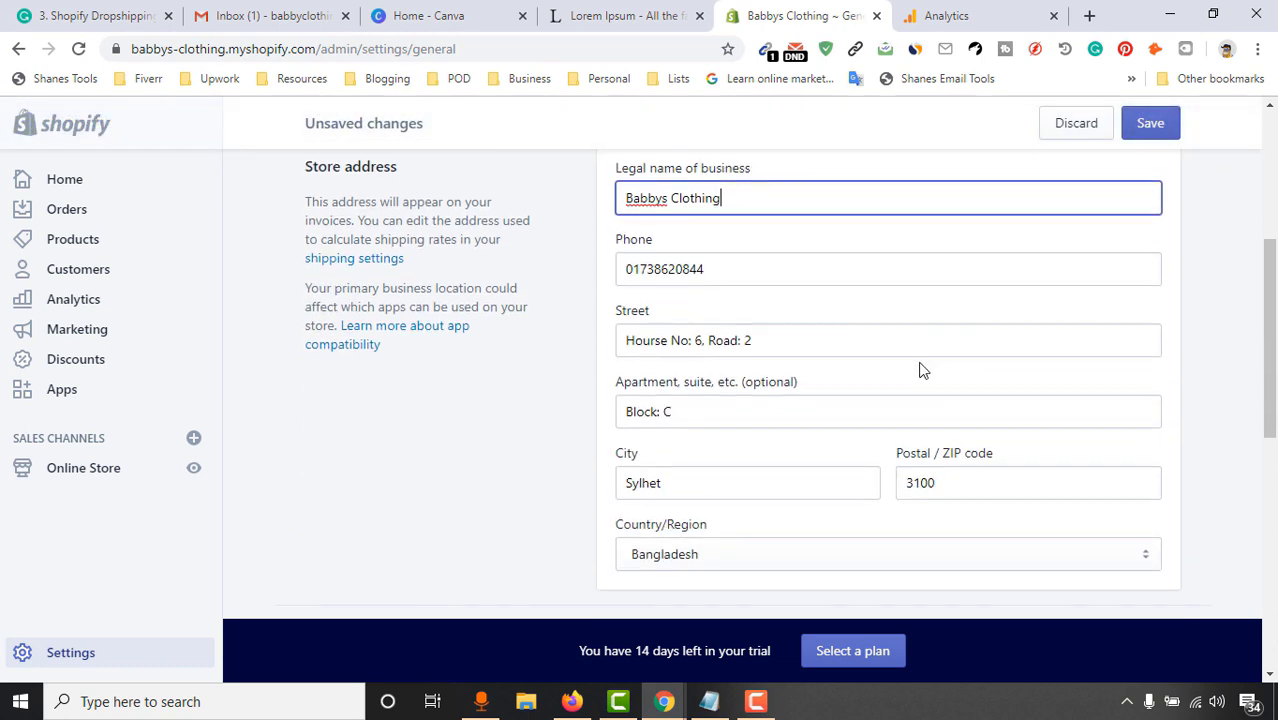
{"action": "scroll", "coordinate": [700, 350], "scroll_direction": "down", "scroll_amount": 2}
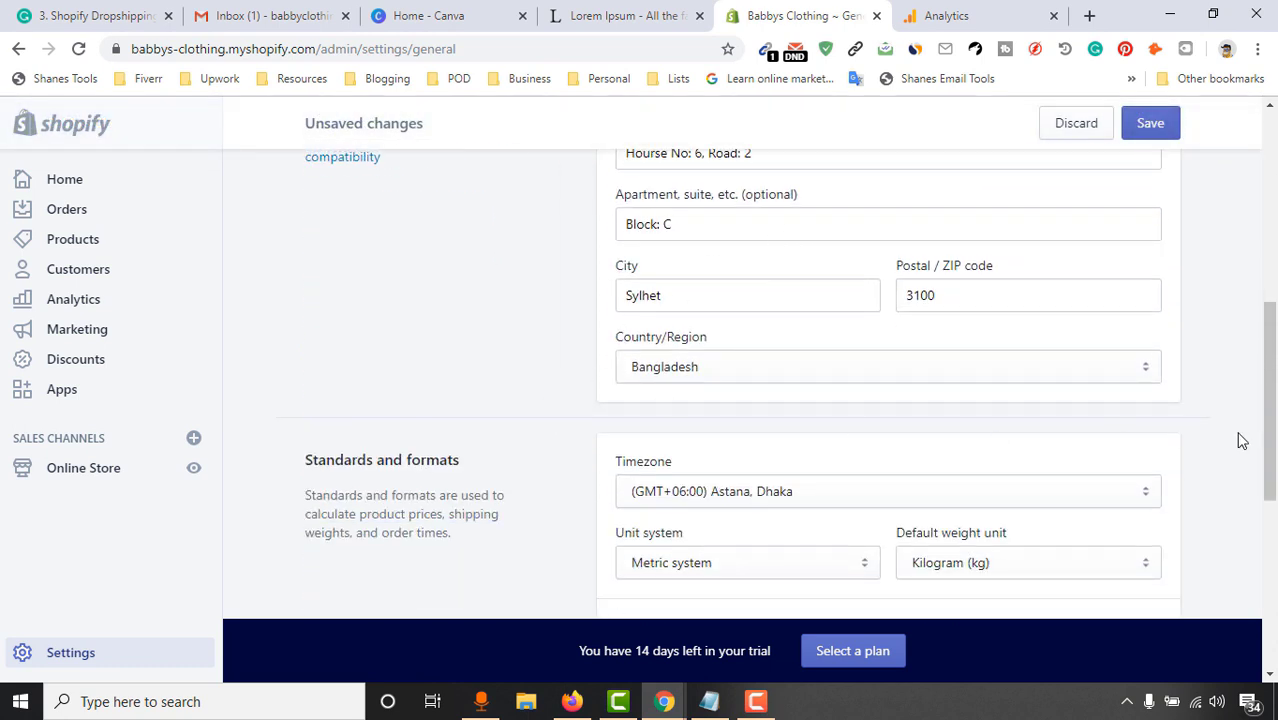
{"action": "scroll", "coordinate": [500, 490], "scroll_direction": "down", "scroll_amount": 1}
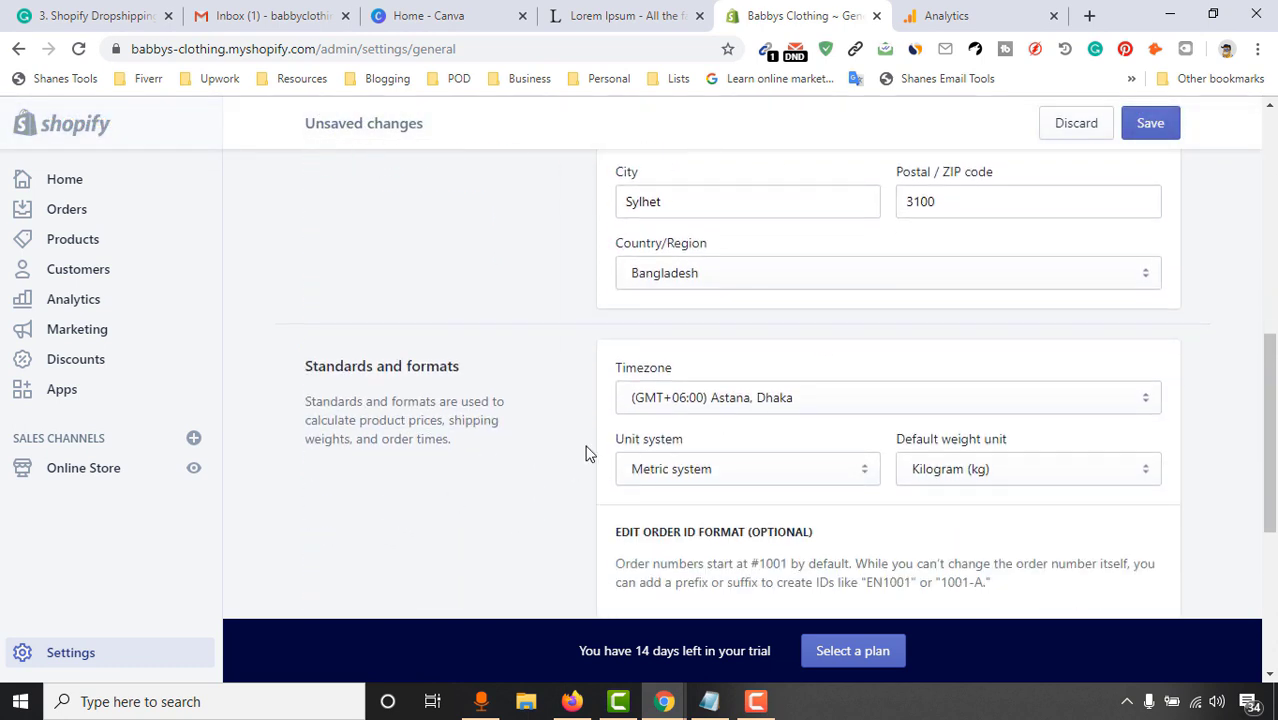
{"action": "scroll", "coordinate": [415, 533], "scroll_direction": "down", "scroll_amount": 2}
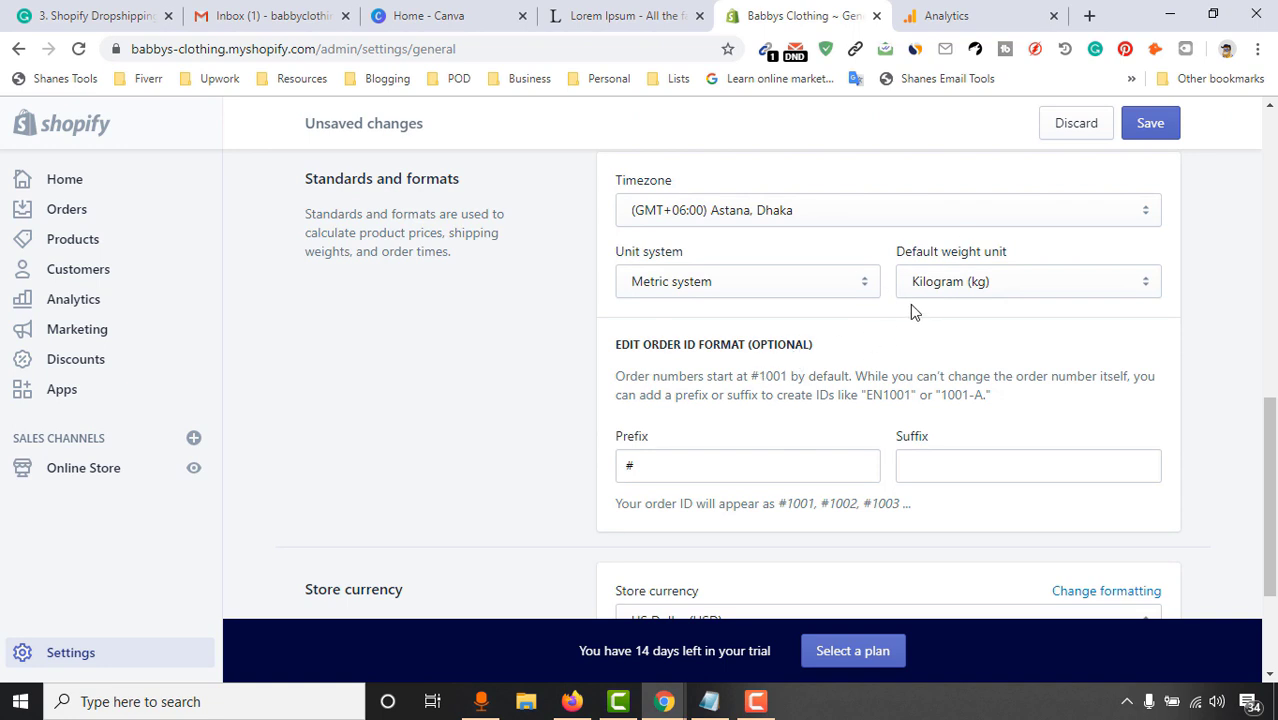
{"action": "left_click", "coordinate": [703, 300]}
{"action": "left_click", "coordinate": [776, 281]}
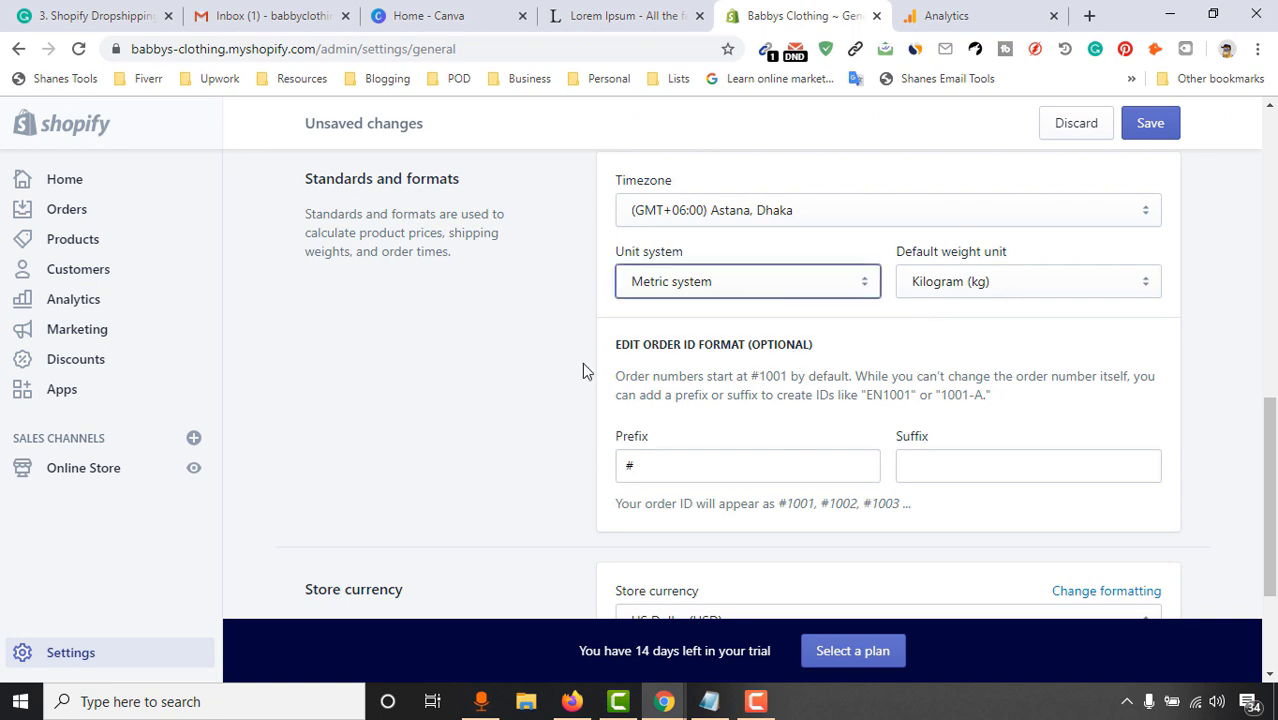
{"action": "scroll", "coordinate": [582, 371], "scroll_direction": "down", "scroll_amount": 2}
{"action": "scroll", "coordinate": [594, 413], "scroll_direction": "up", "scroll_amount": 1}
{"action": "scroll", "coordinate": [866, 485], "scroll_direction": "down", "scroll_amount": 1}
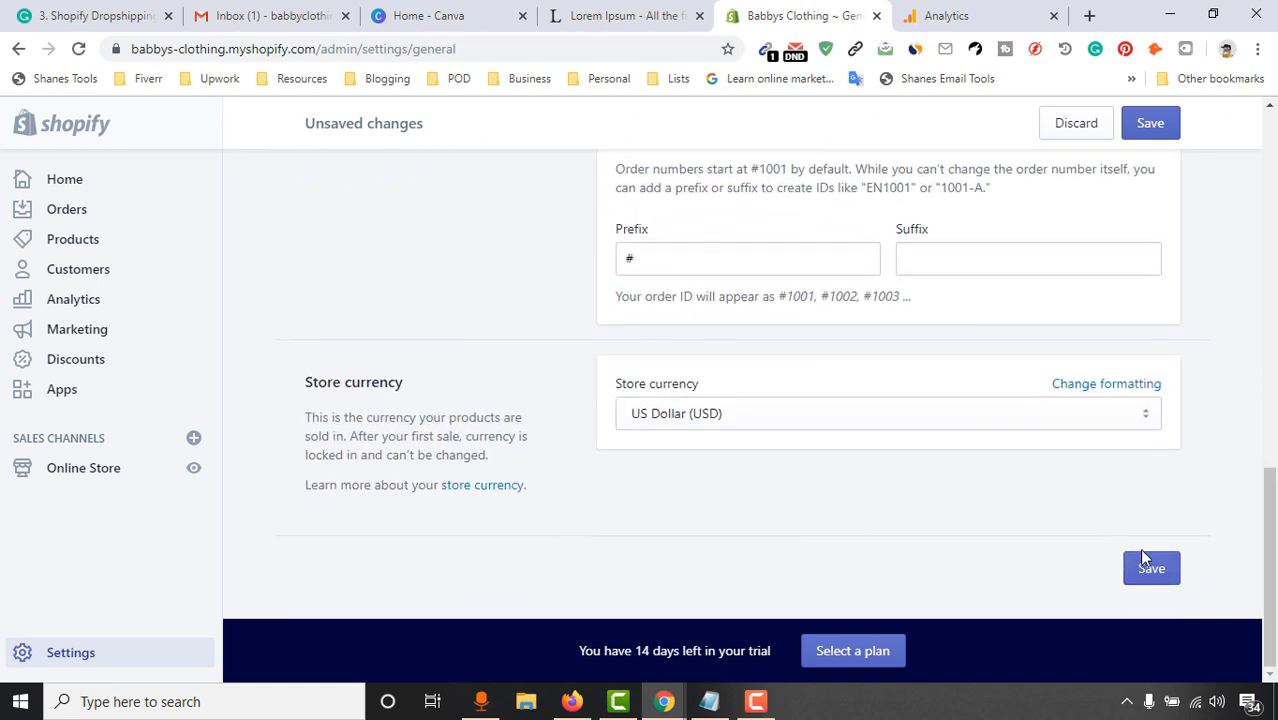
{"action": "left_click", "coordinate": [1152, 569]}
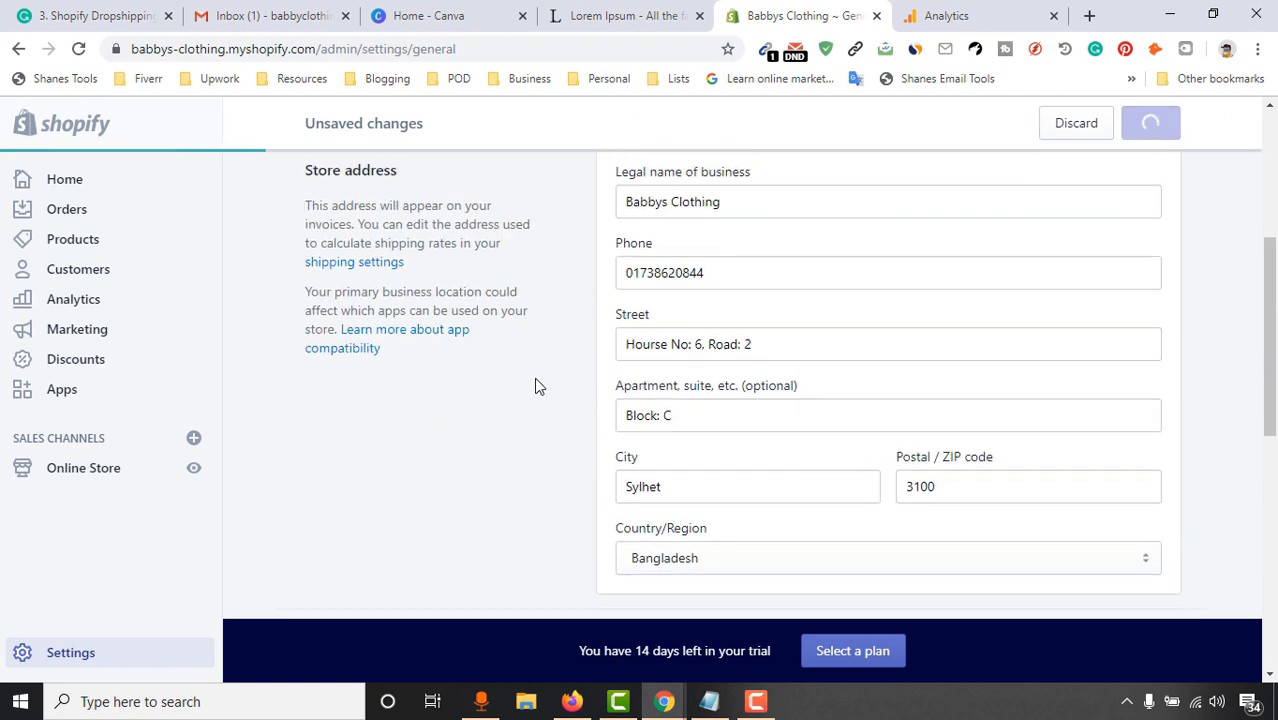
{"action": "left_click", "coordinate": [333, 186]}
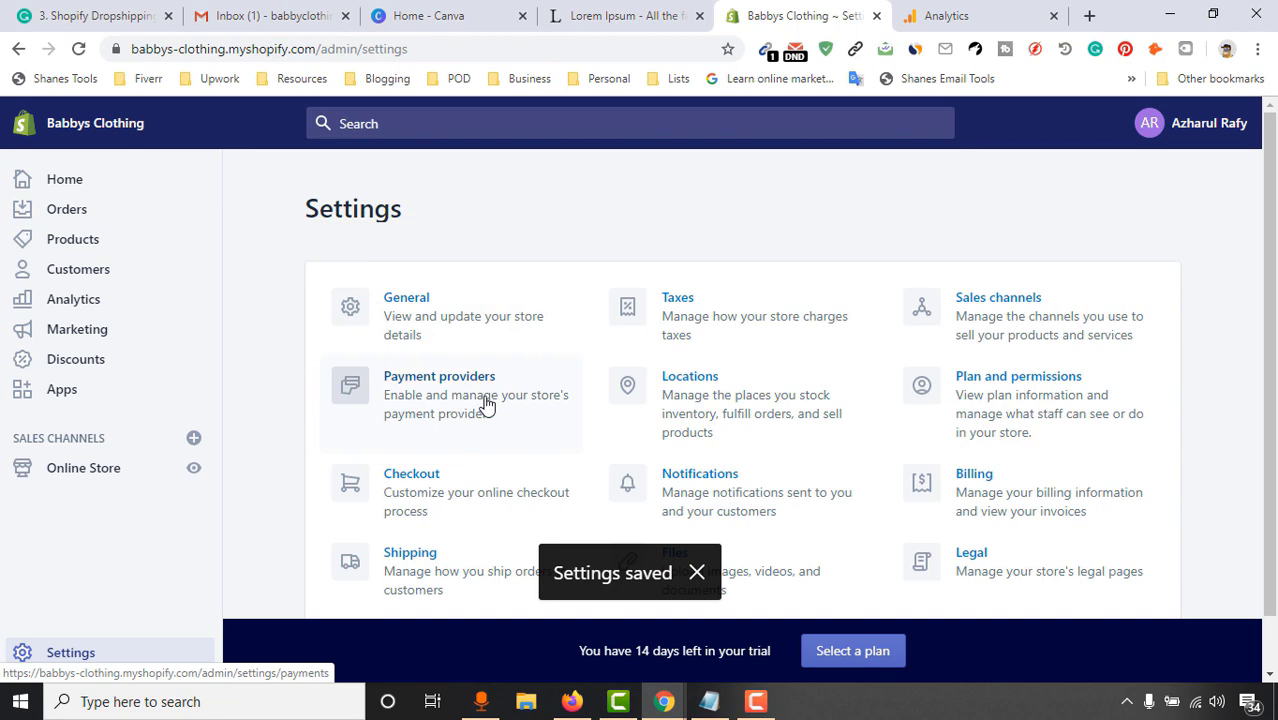
{"action": "left_click", "coordinate": [486, 403]}
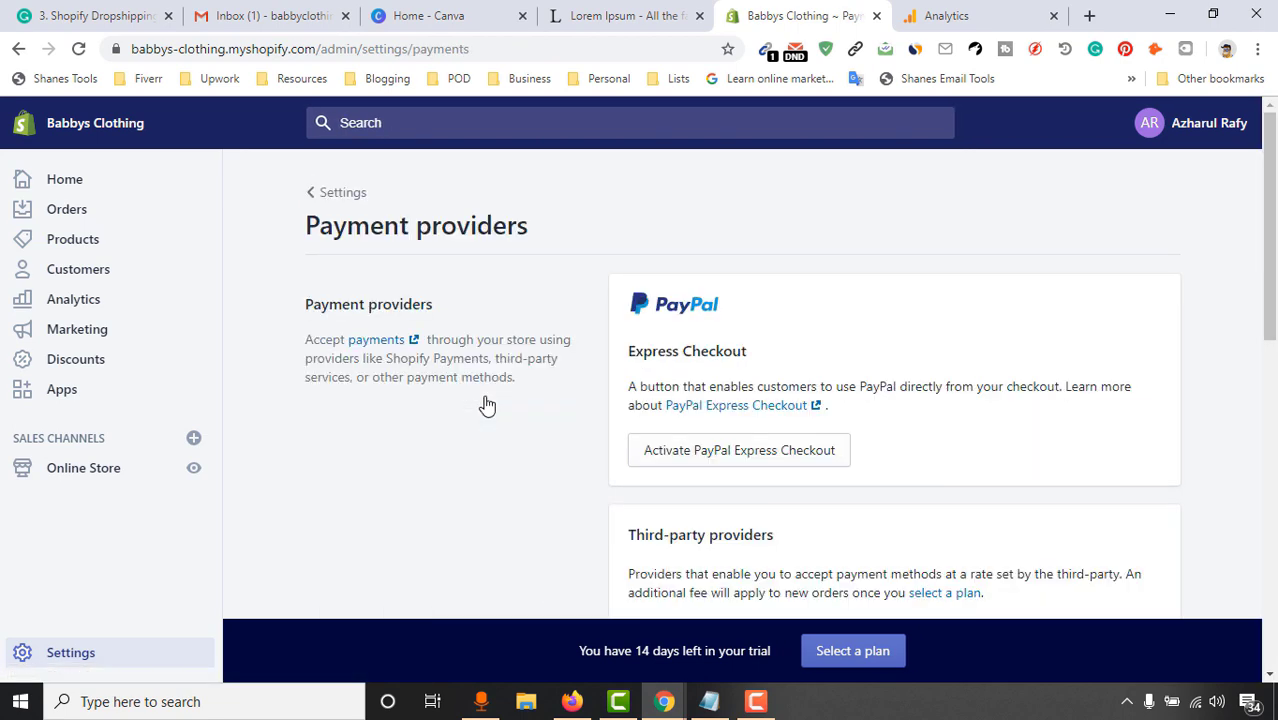
Scroll through the Payment providers page and choose a third-party provider
{"action": "scroll", "coordinate": [1273, 248], "scroll_direction": "down", "scroll_amount": 1}
{"action": "scroll", "coordinate": [1273, 248], "scroll_direction": "up", "scroll_amount": 1}
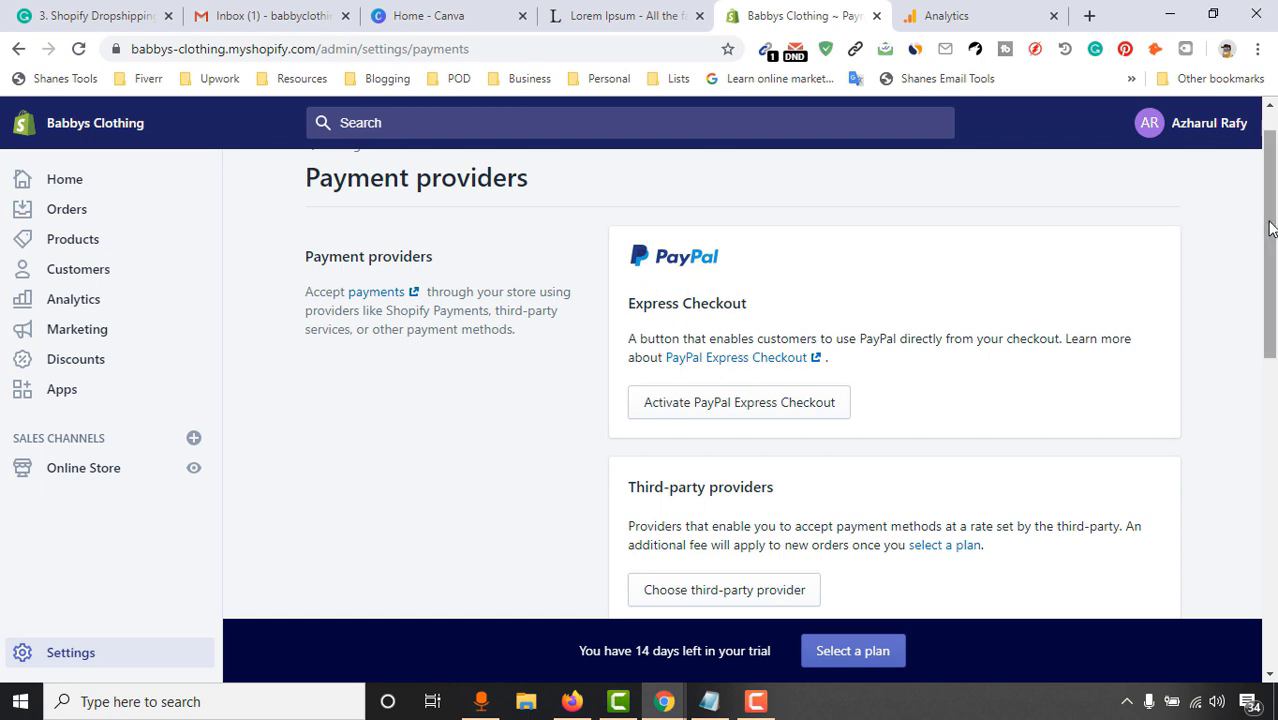
{"action": "left_click_drag", "start_coordinate": [1270, 228], "coordinate": [1274, 292]}
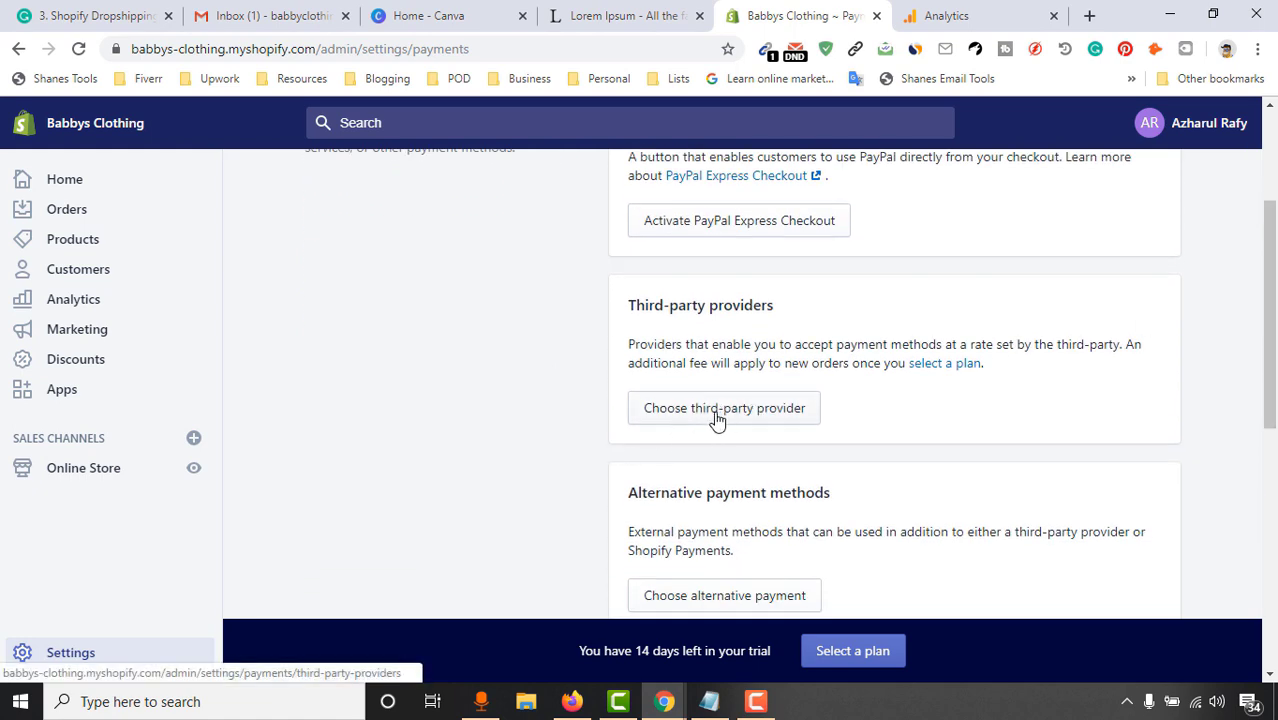
{"action": "scroll", "coordinate": [1150, 330], "scroll_direction": "up", "scroll_amount": 2}
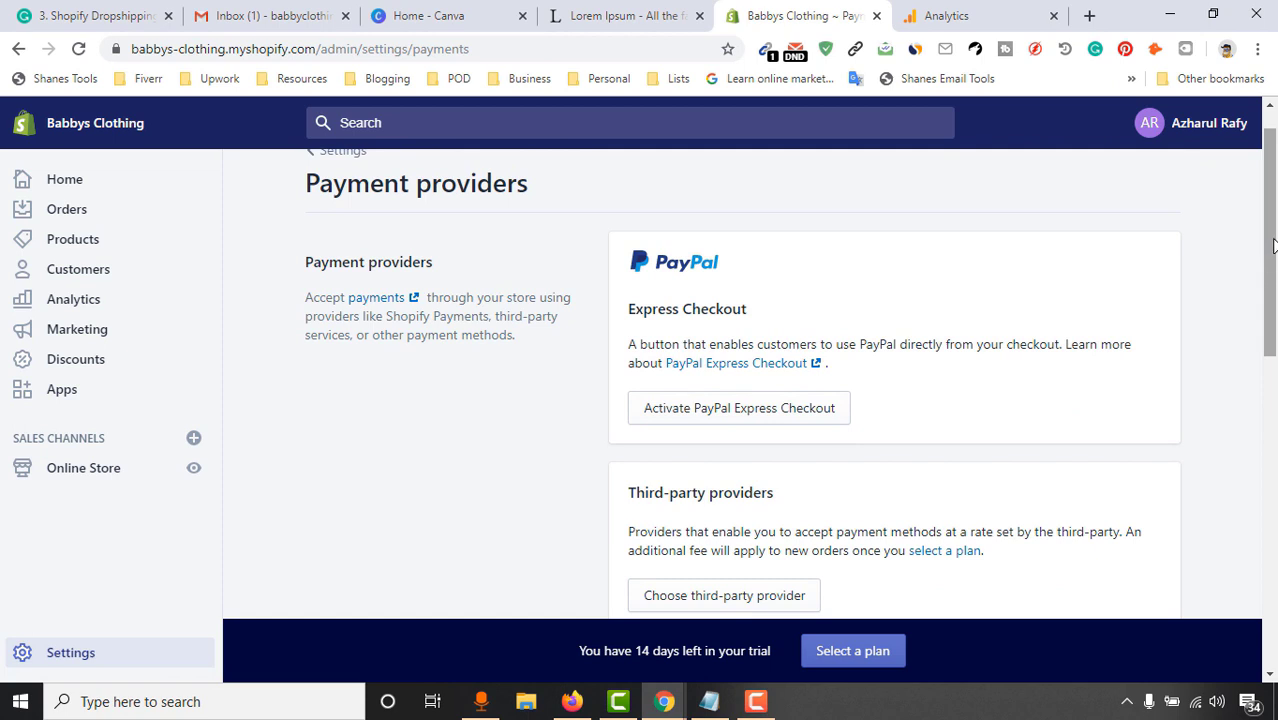
{"action": "scroll", "coordinate": [1272, 245], "scroll_direction": "up", "scroll_amount": 1}
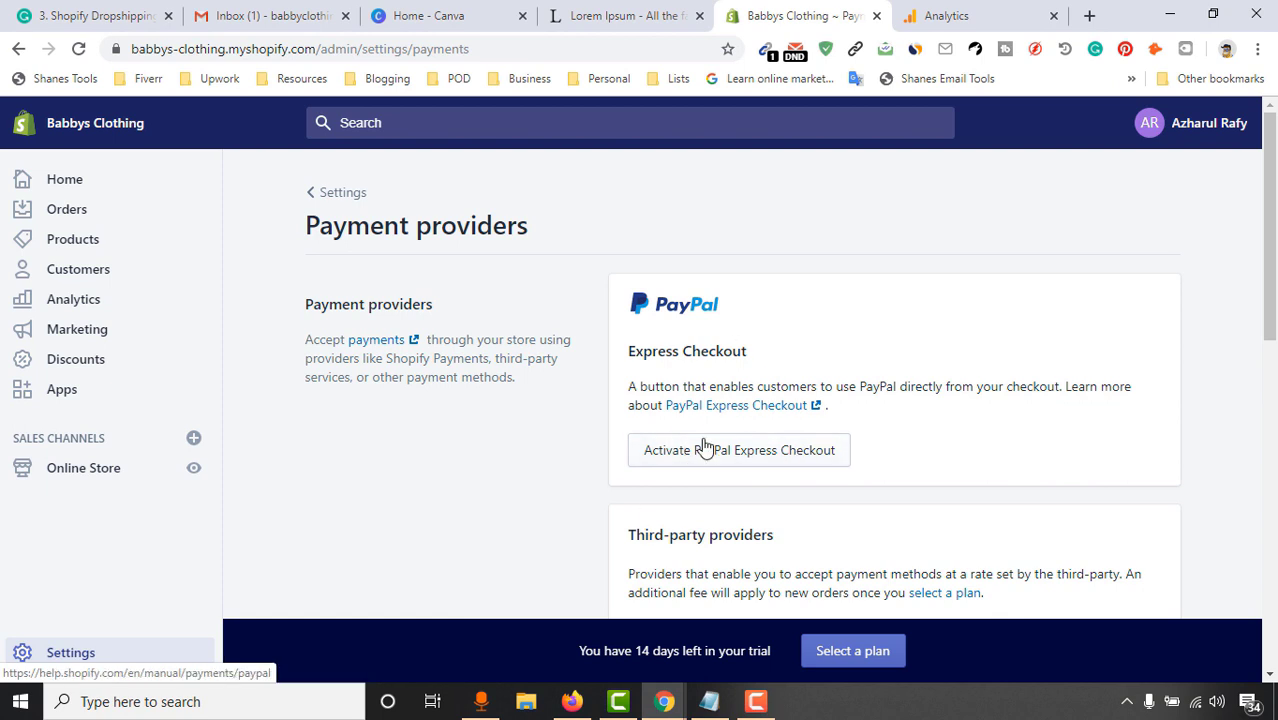
{"action": "scroll", "coordinate": [906, 378], "scroll_direction": "down", "scroll_amount": 3}
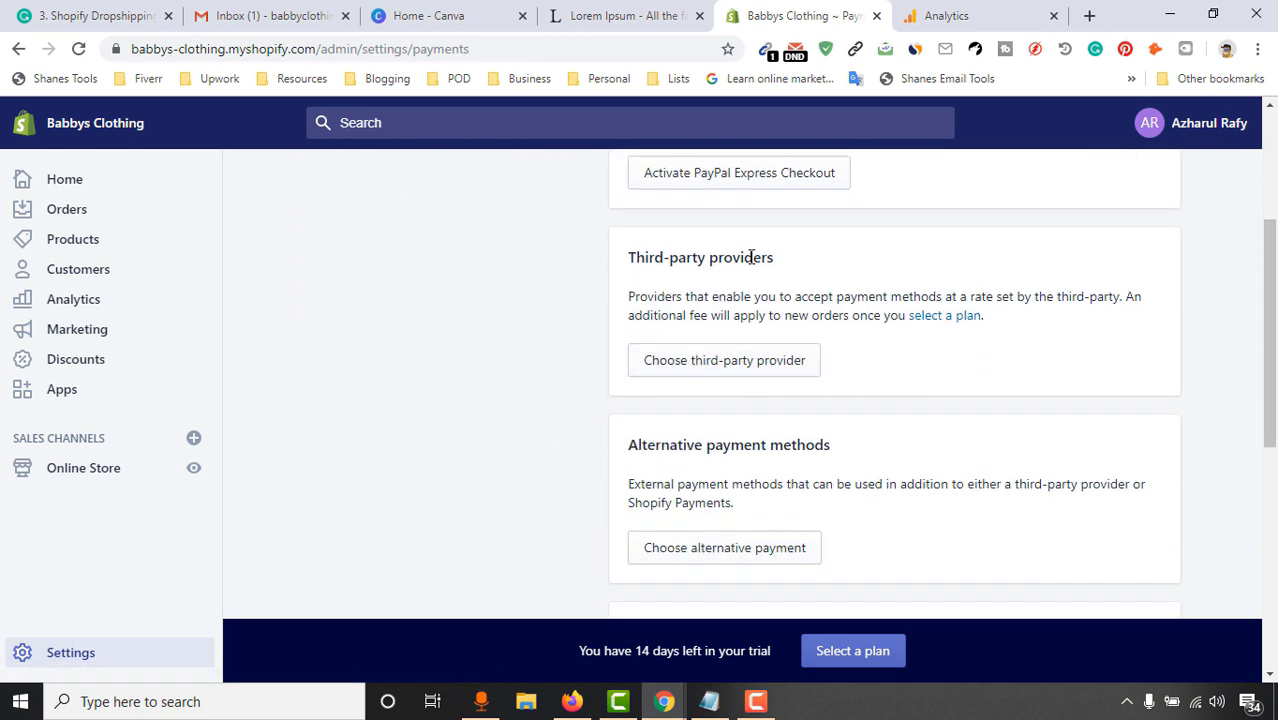
{"action": "scroll", "coordinate": [725, 283], "scroll_direction": "up", "scroll_amount": 2}
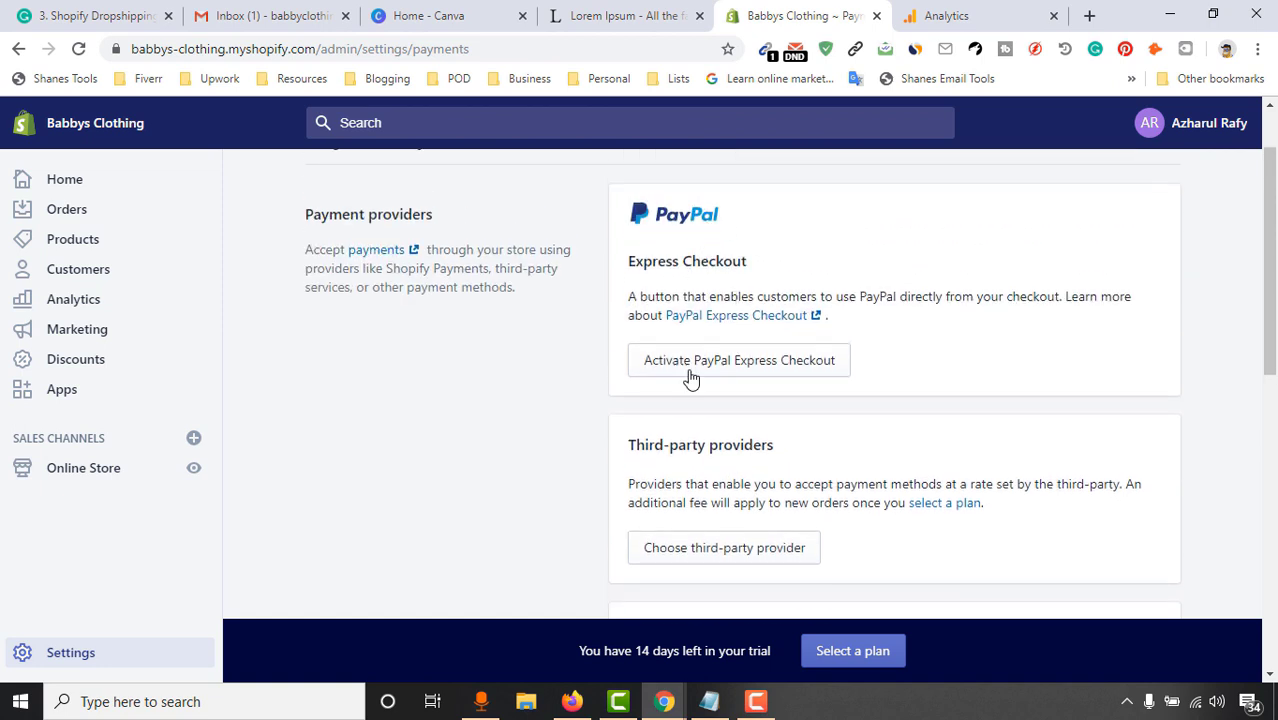
{"action": "scroll", "coordinate": [742, 400], "scroll_direction": "down", "scroll_amount": 2}
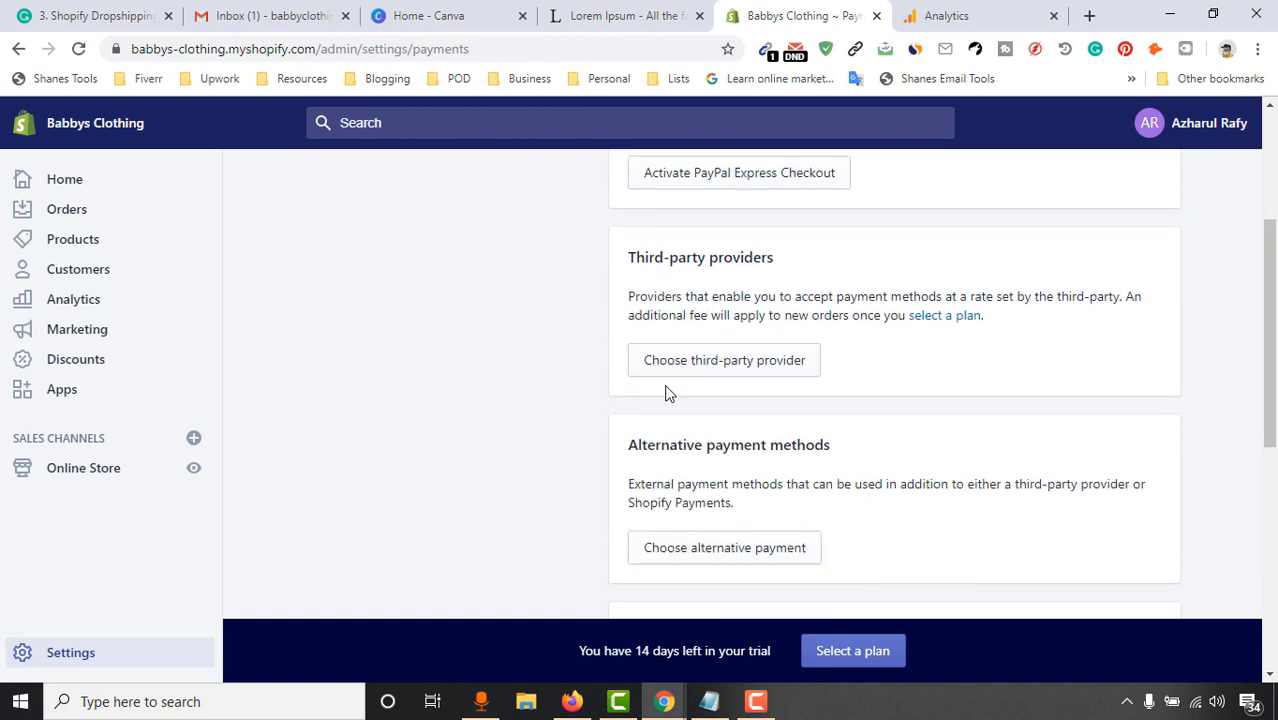
{"action": "left_click", "coordinate": [727, 372]}
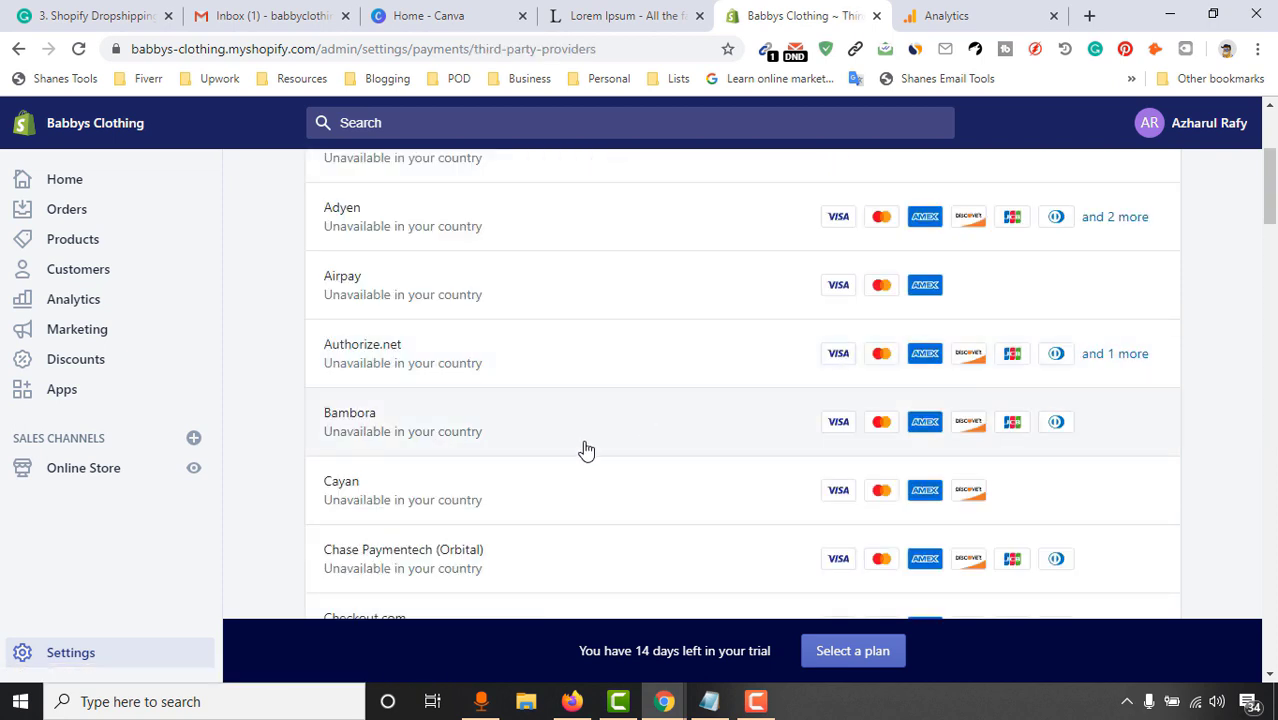
Browse the third-party providers list, then open the 2Checkout row
{"action": "scroll", "coordinate": [457, 357], "scroll_direction": "up", "scroll_amount": 3}
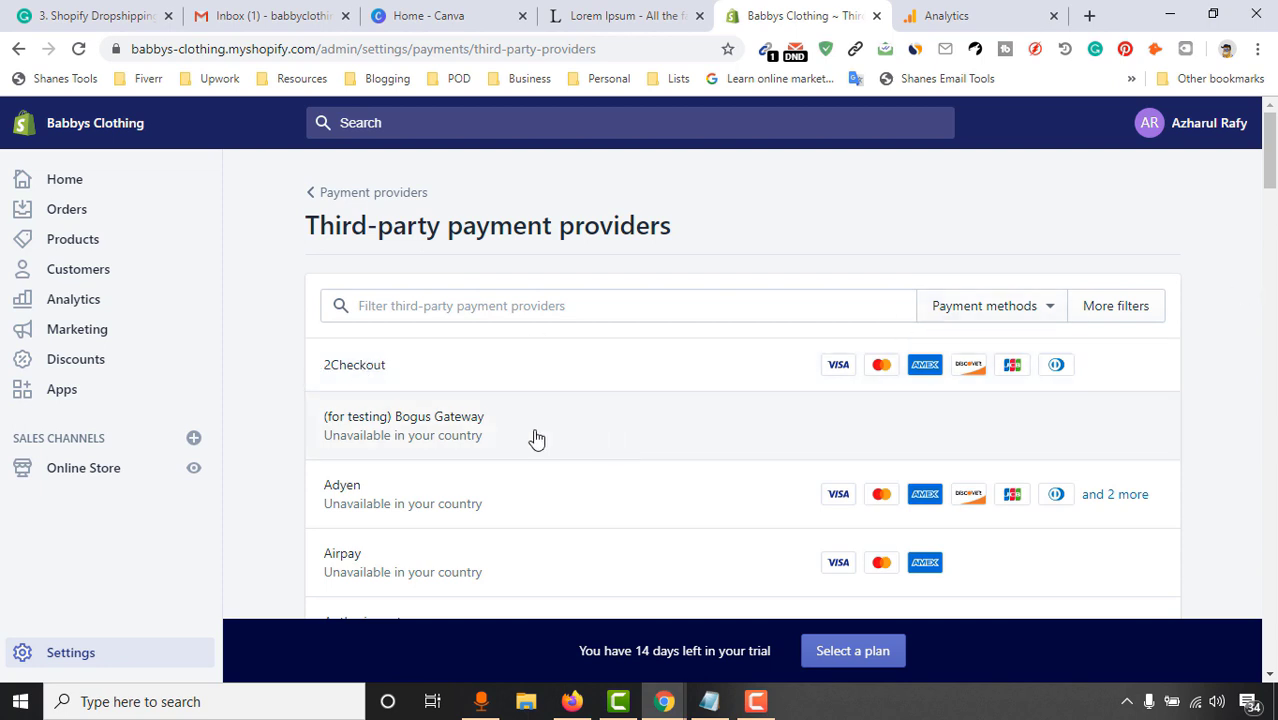
{"action": "scroll", "coordinate": [367, 418], "scroll_direction": "down", "scroll_amount": 2}
{"action": "scroll", "coordinate": [480, 420], "scroll_direction": "down", "scroll_amount": 6}
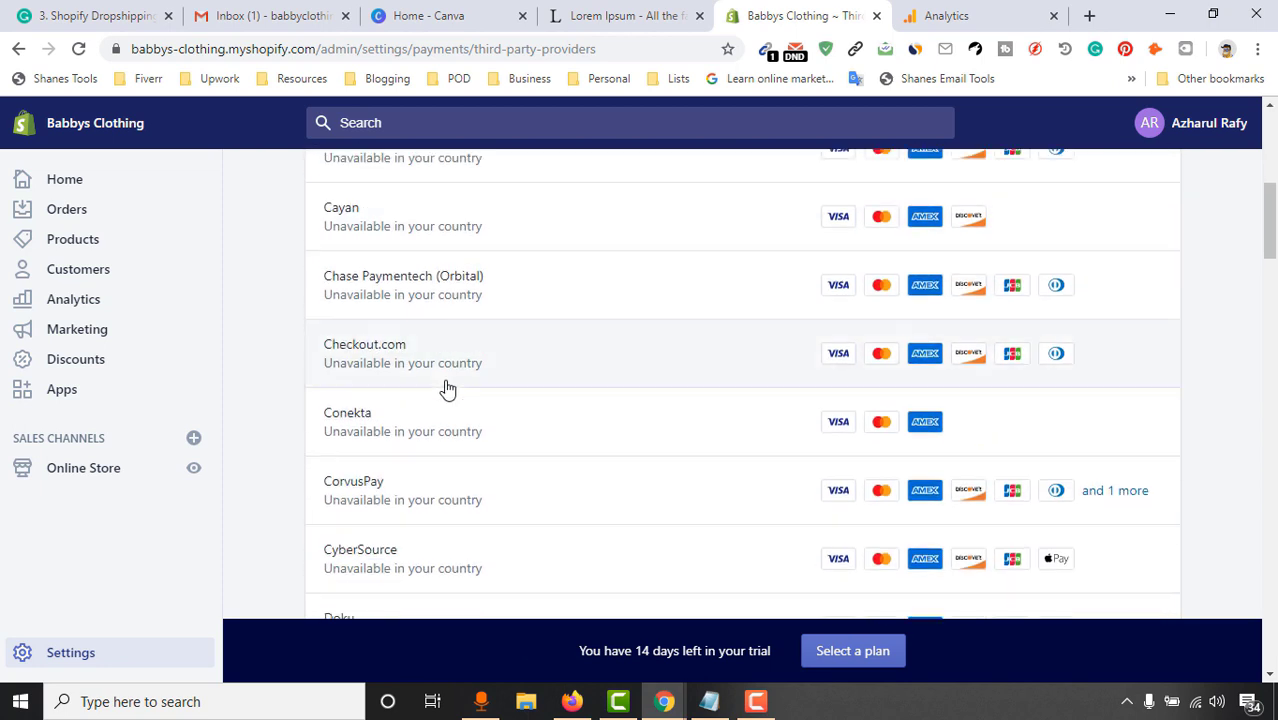
{"action": "scroll", "coordinate": [480, 500], "scroll_direction": "down", "scroll_amount": 5}
{"action": "scroll", "coordinate": [460, 380], "scroll_direction": "up", "scroll_amount": 3}
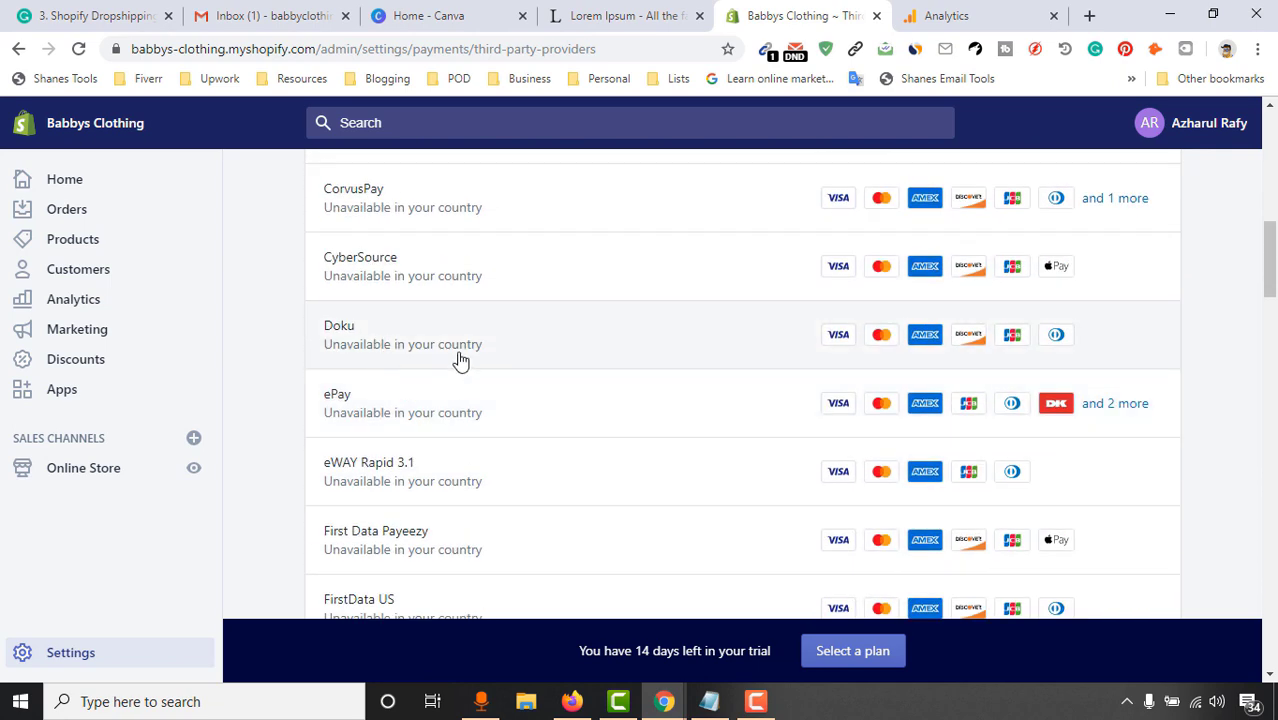
{"action": "scroll", "coordinate": [440, 400], "scroll_direction": "down", "scroll_amount": 5}
{"action": "scroll", "coordinate": [482, 474], "scroll_direction": "up", "scroll_amount": 12}
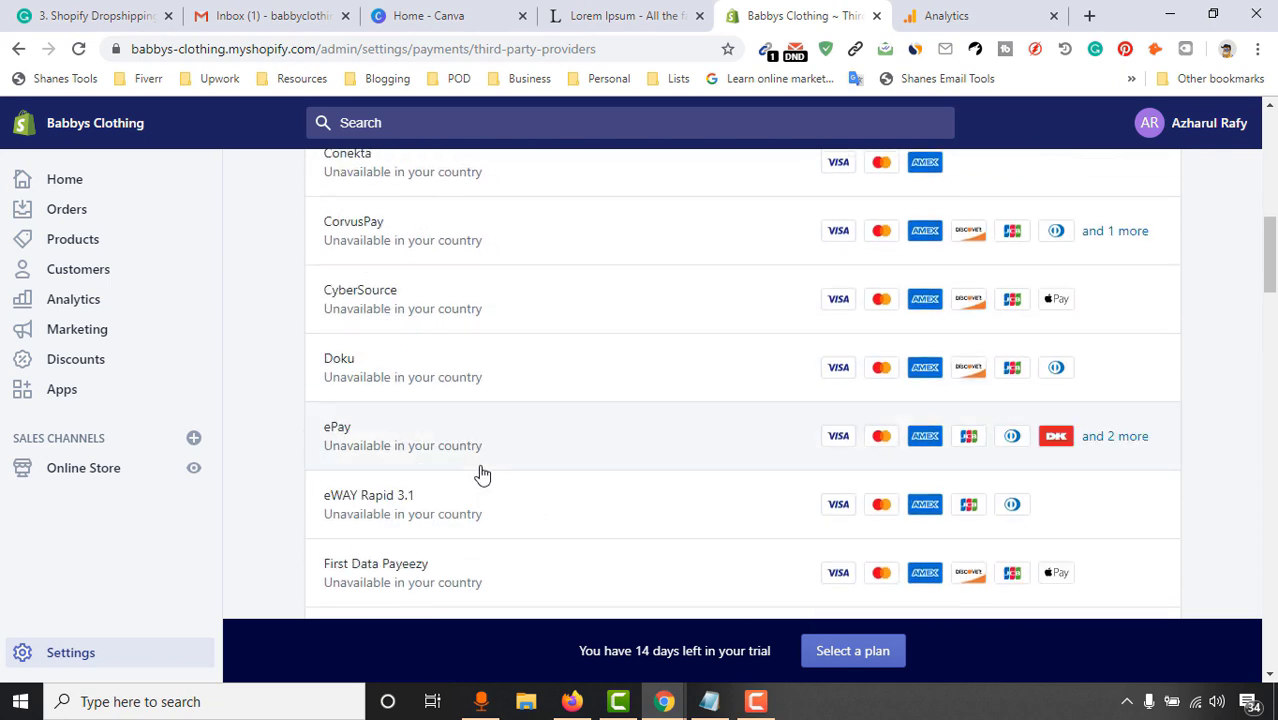
{"action": "scroll", "coordinate": [486, 476], "scroll_direction": "up", "scroll_amount": 2}
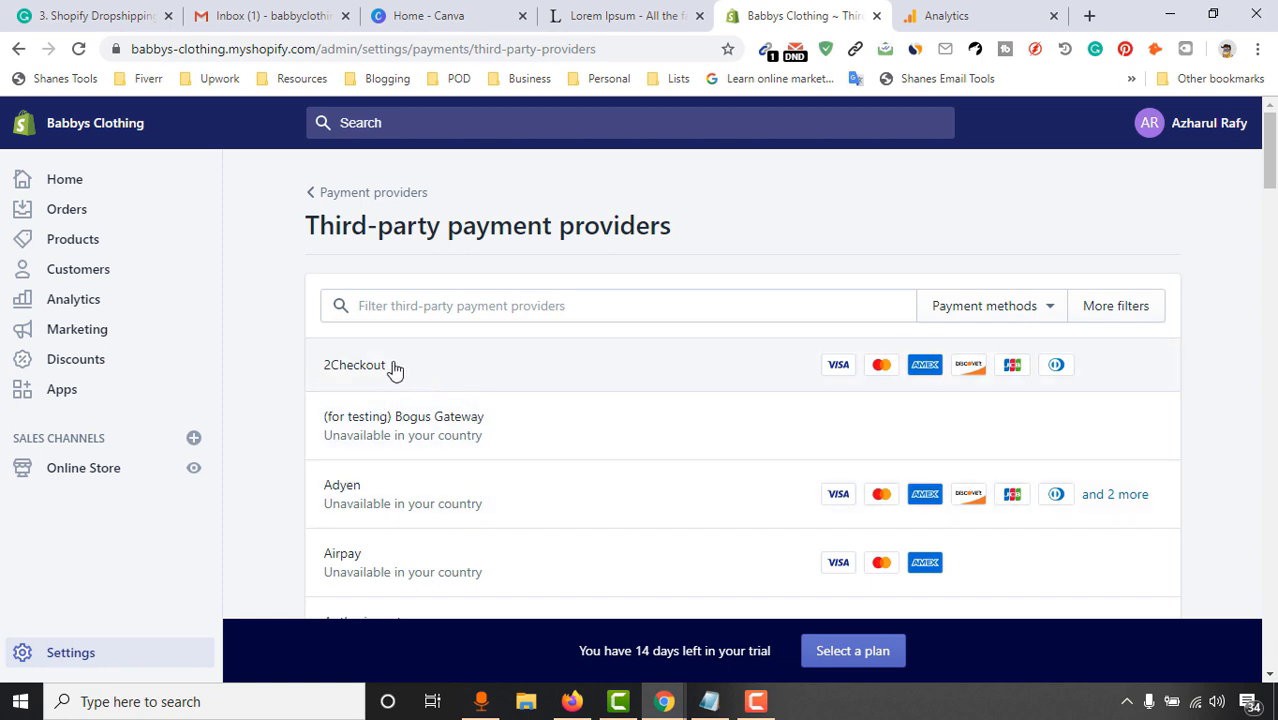
{"action": "left_click", "coordinate": [346, 372]}
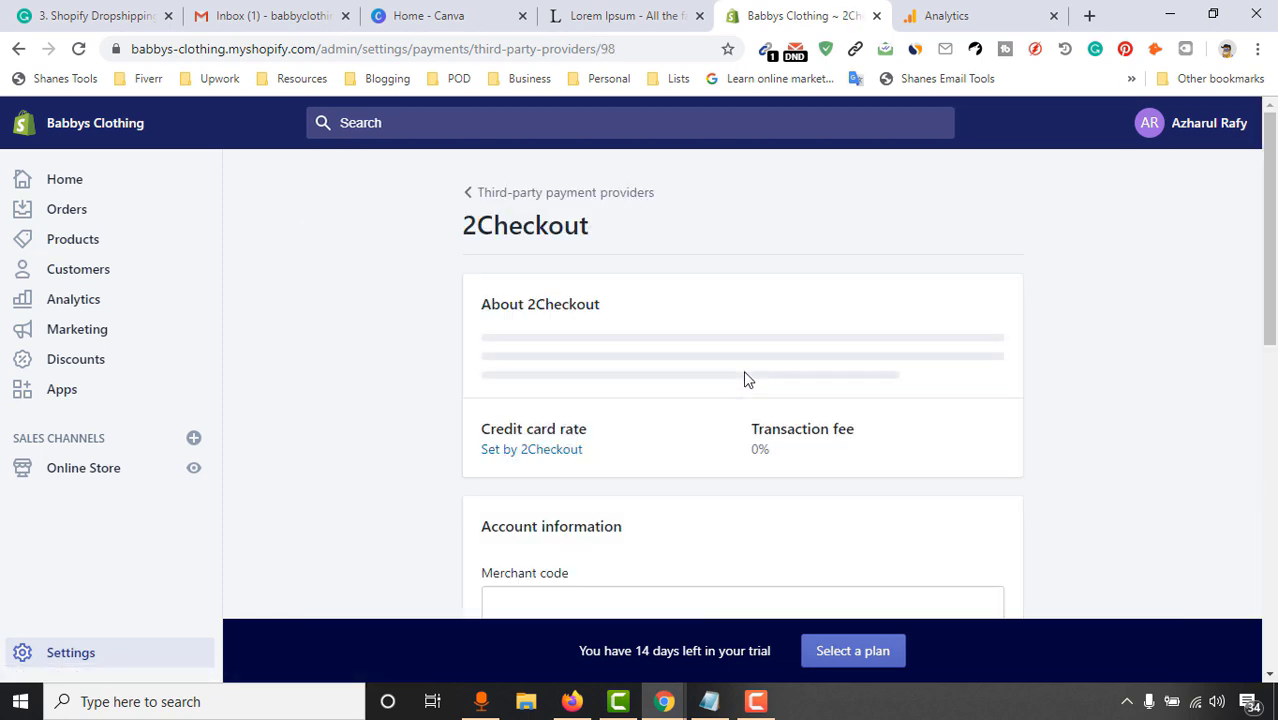
Review 2Checkout's 0% fee and Merchant code field, then back out toward Payment providers
{"action": "scroll", "coordinate": [814, 340], "scroll_direction": "down", "scroll_amount": 4}
{"action": "scroll", "coordinate": [389, 452], "scroll_direction": "down", "scroll_amount": 2}
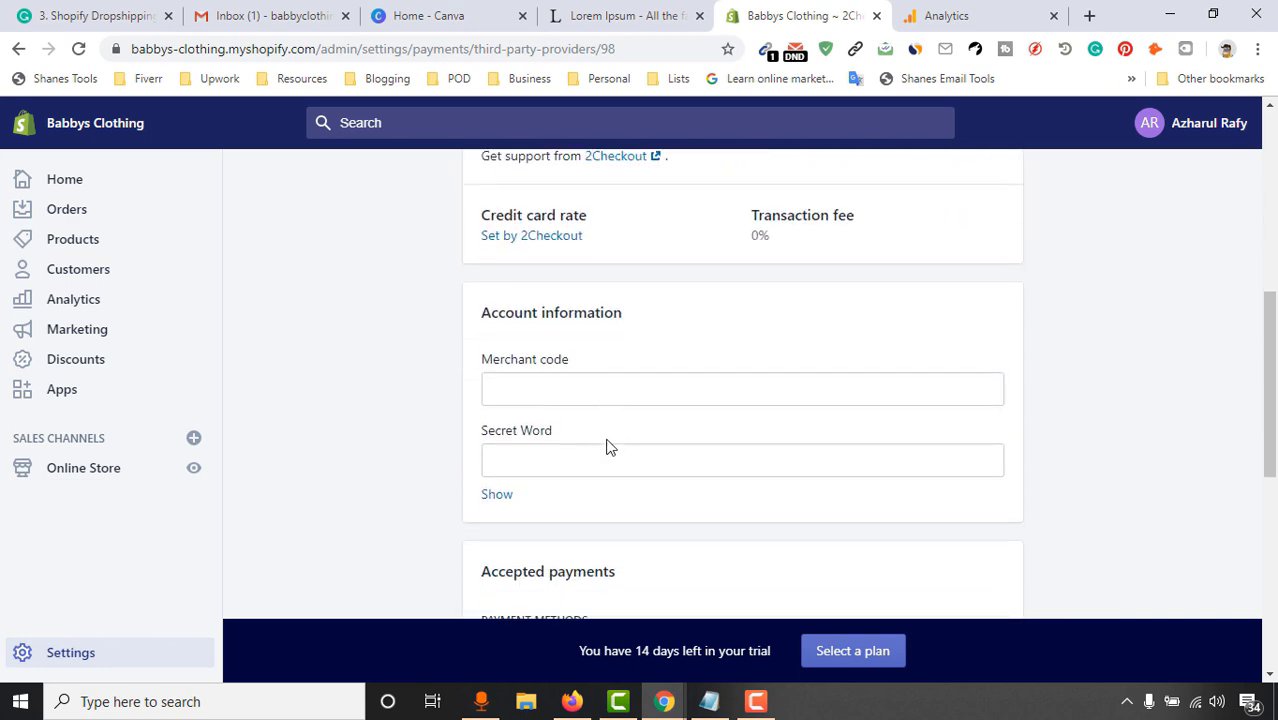
{"action": "scroll", "coordinate": [550, 460], "scroll_direction": "down", "scroll_amount": 1}
{"action": "scroll", "coordinate": [627, 383], "scroll_direction": "down", "scroll_amount": 4}
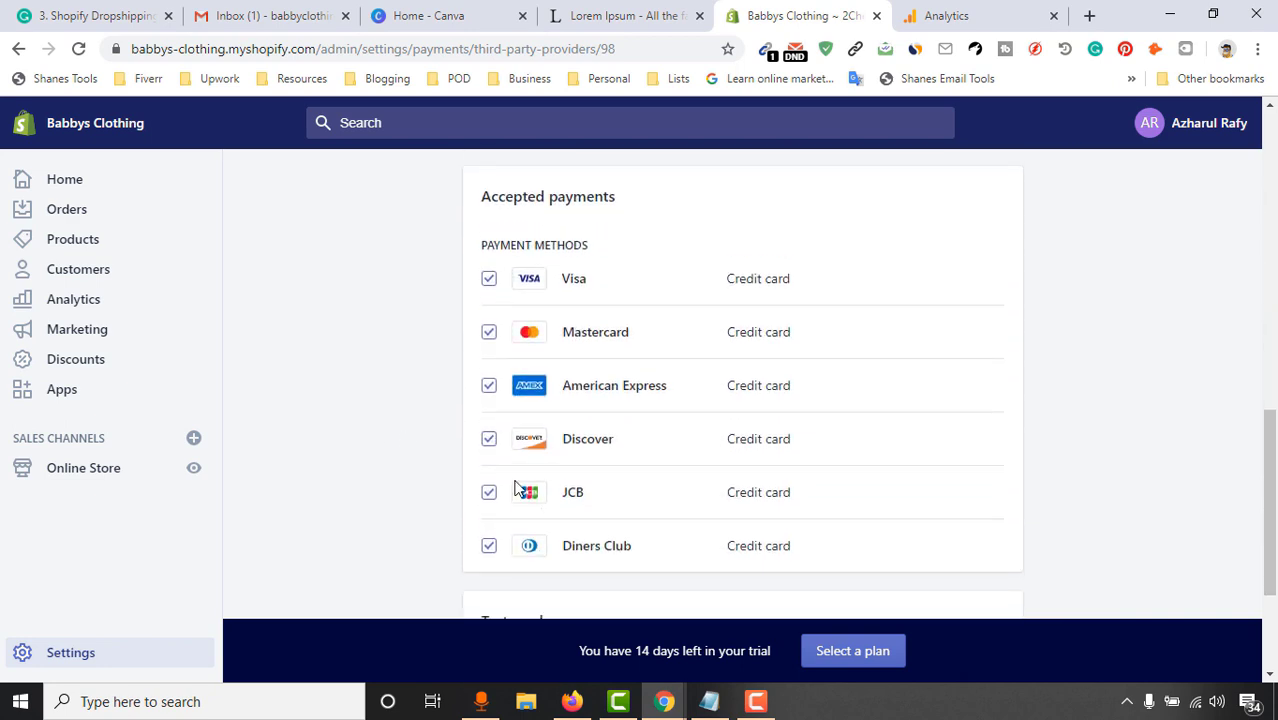
{"action": "scroll", "coordinate": [492, 350], "scroll_direction": "up", "scroll_amount": 2}
{"action": "scroll", "coordinate": [1246, 481], "scroll_direction": "down", "scroll_amount": 2}
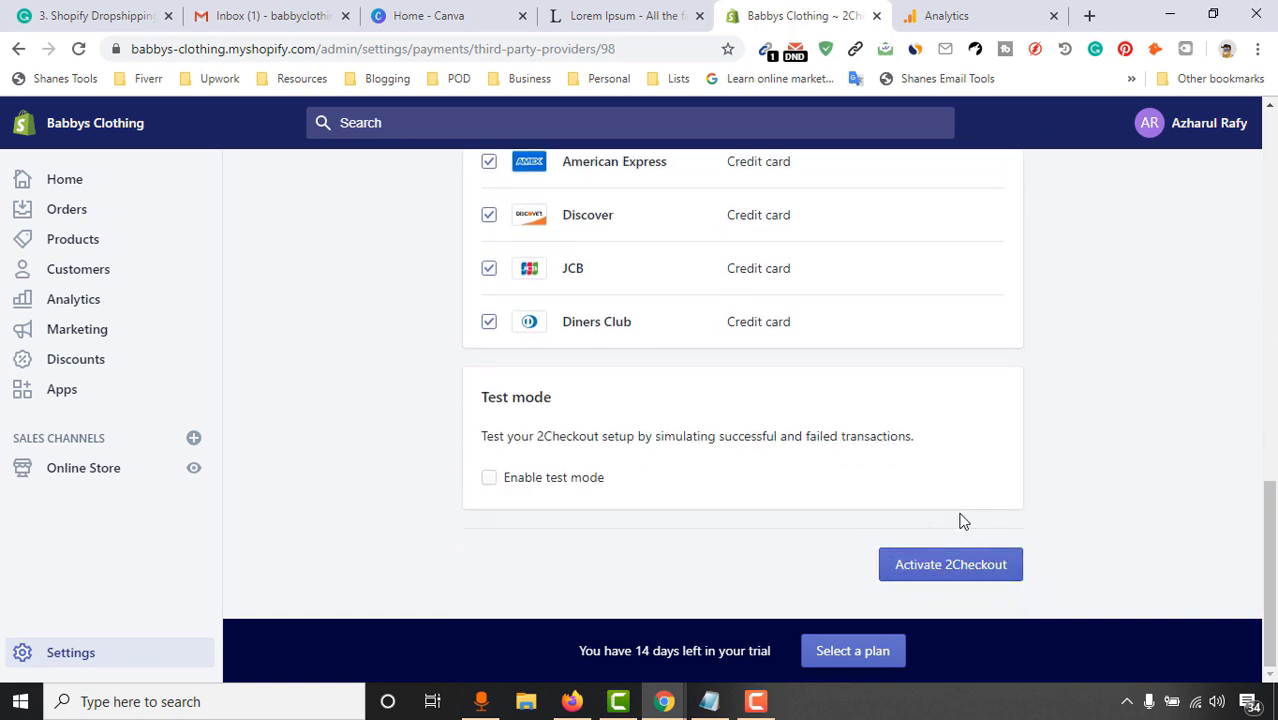
{"action": "scroll", "coordinate": [295, 352], "scroll_direction": "up", "scroll_amount": 10}
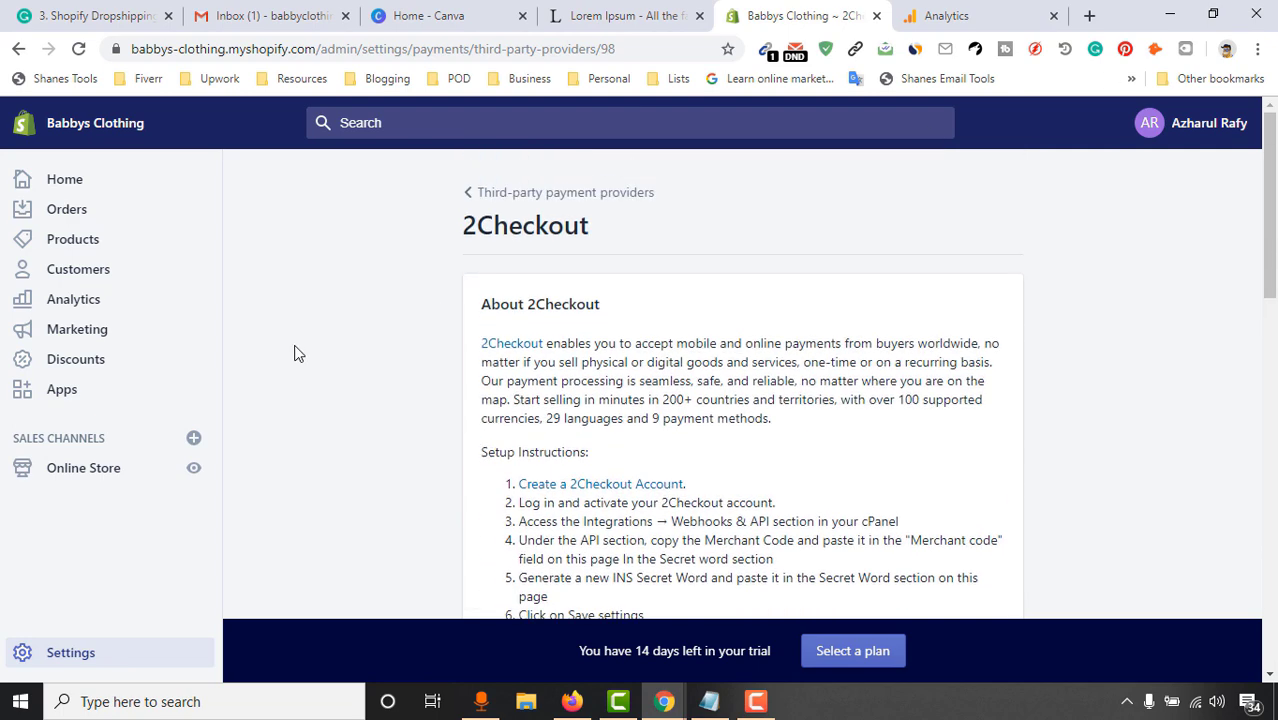
{"action": "left_click", "coordinate": [467, 197]}
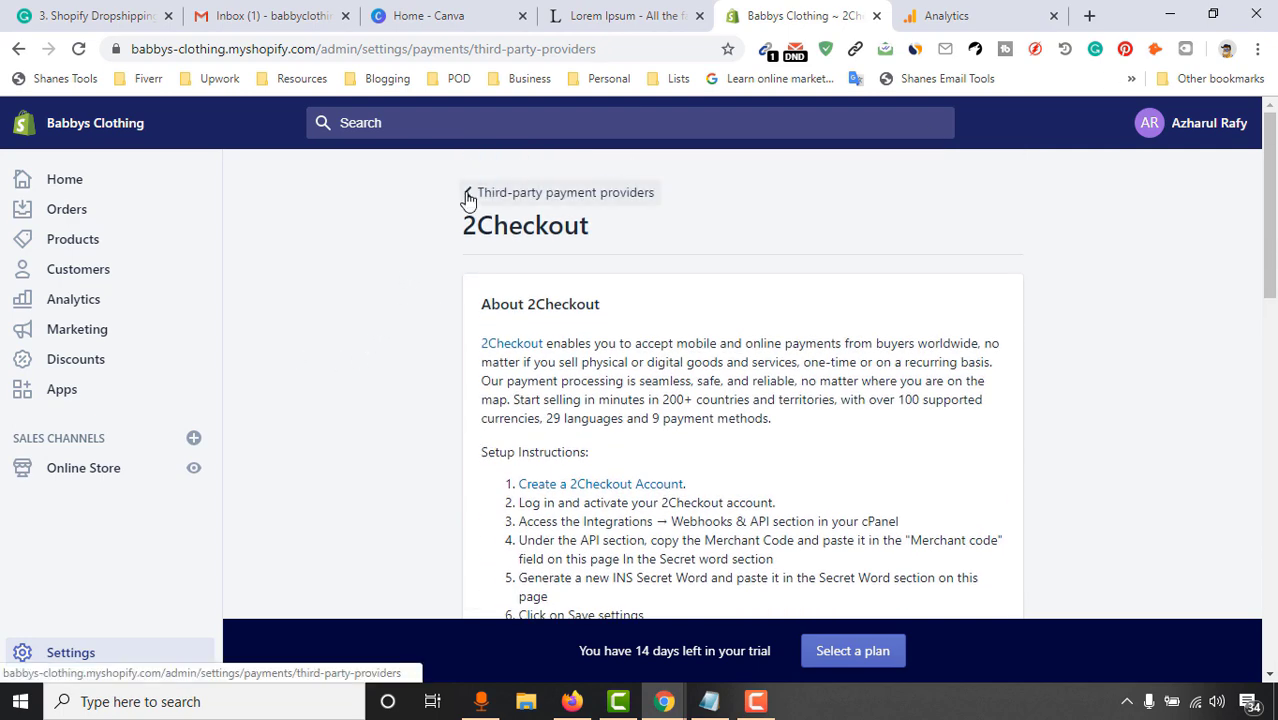
{"action": "scroll", "coordinate": [456, 314], "scroll_direction": "down", "scroll_amount": 3}
{"action": "scroll", "coordinate": [422, 345], "scroll_direction": "up", "scroll_amount": 3}
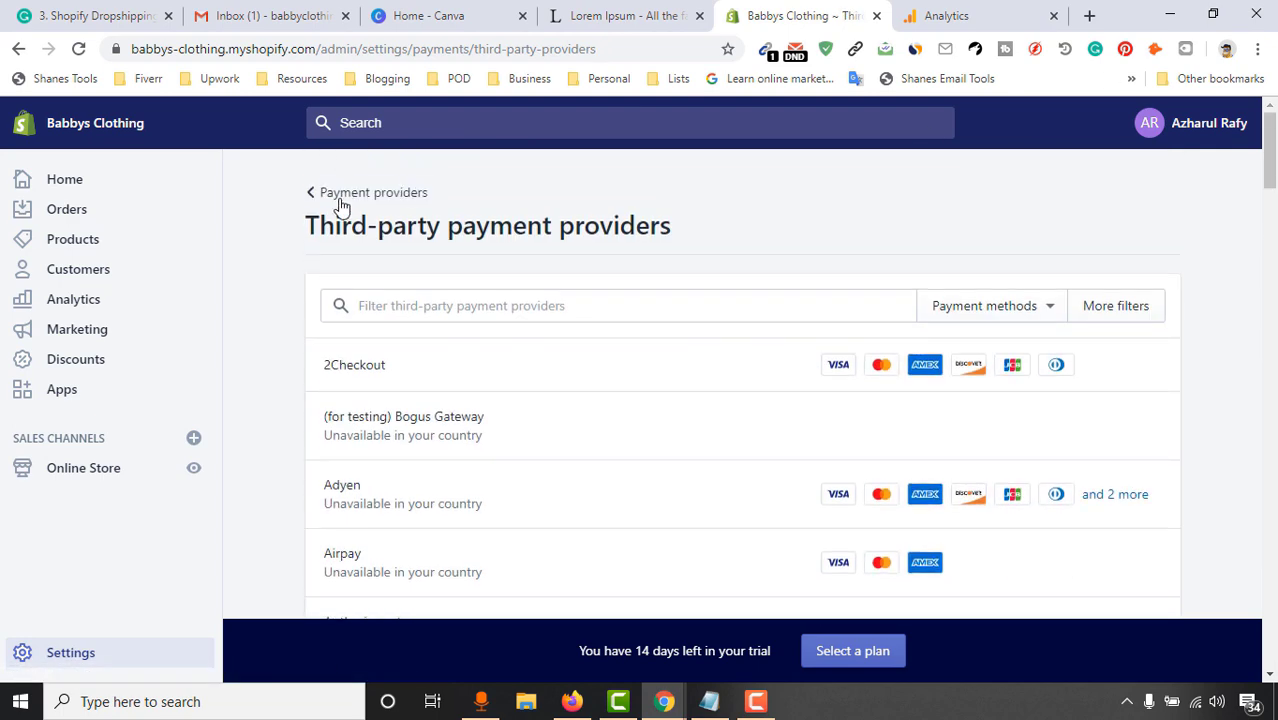
{"action": "left_click", "coordinate": [340, 195]}
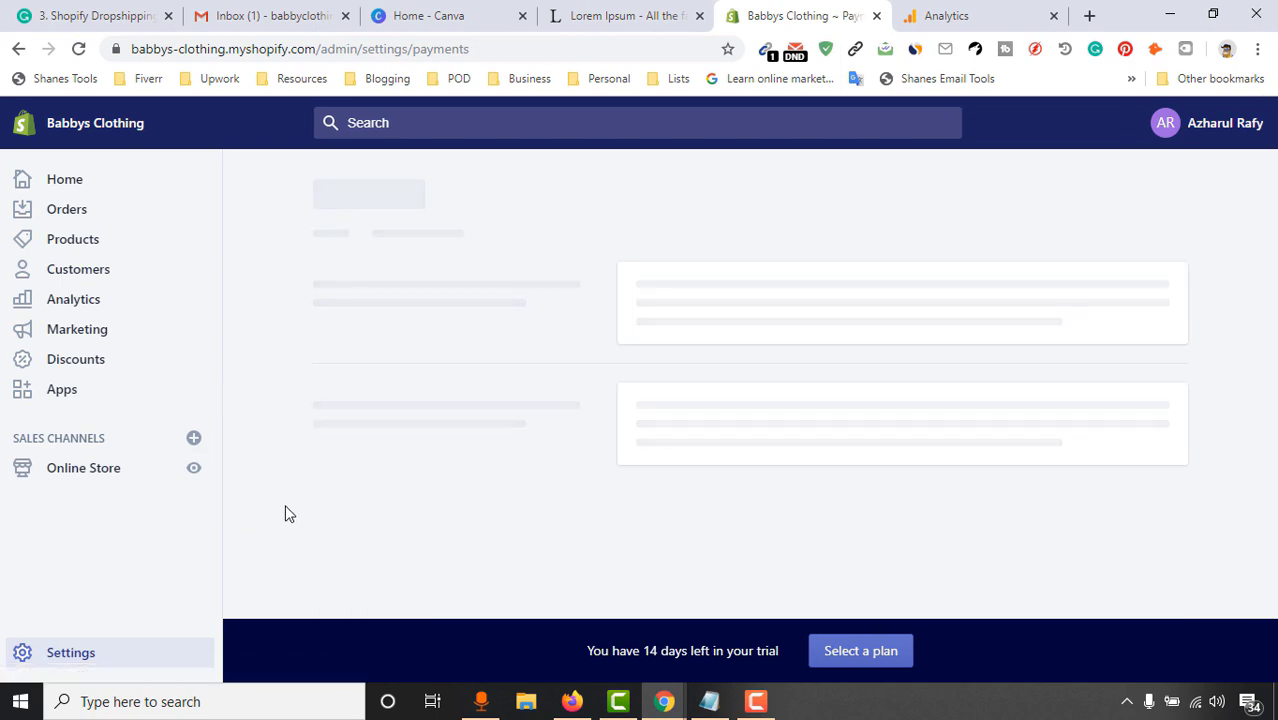
Select 'Automatically capture payment for orders', save, and go back to Settings
{"action": "scroll", "coordinate": [964, 376], "scroll_direction": "down", "scroll_amount": 5}
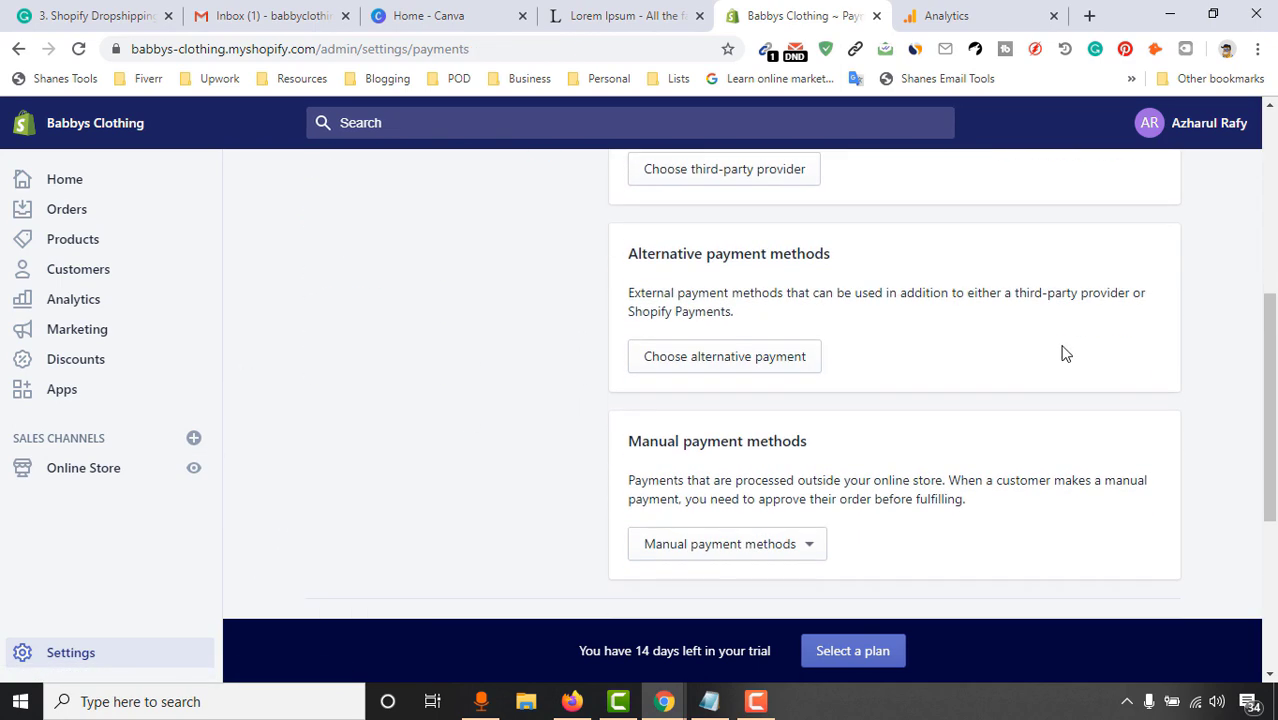
{"action": "scroll", "coordinate": [1065, 353], "scroll_direction": "down", "scroll_amount": 3}
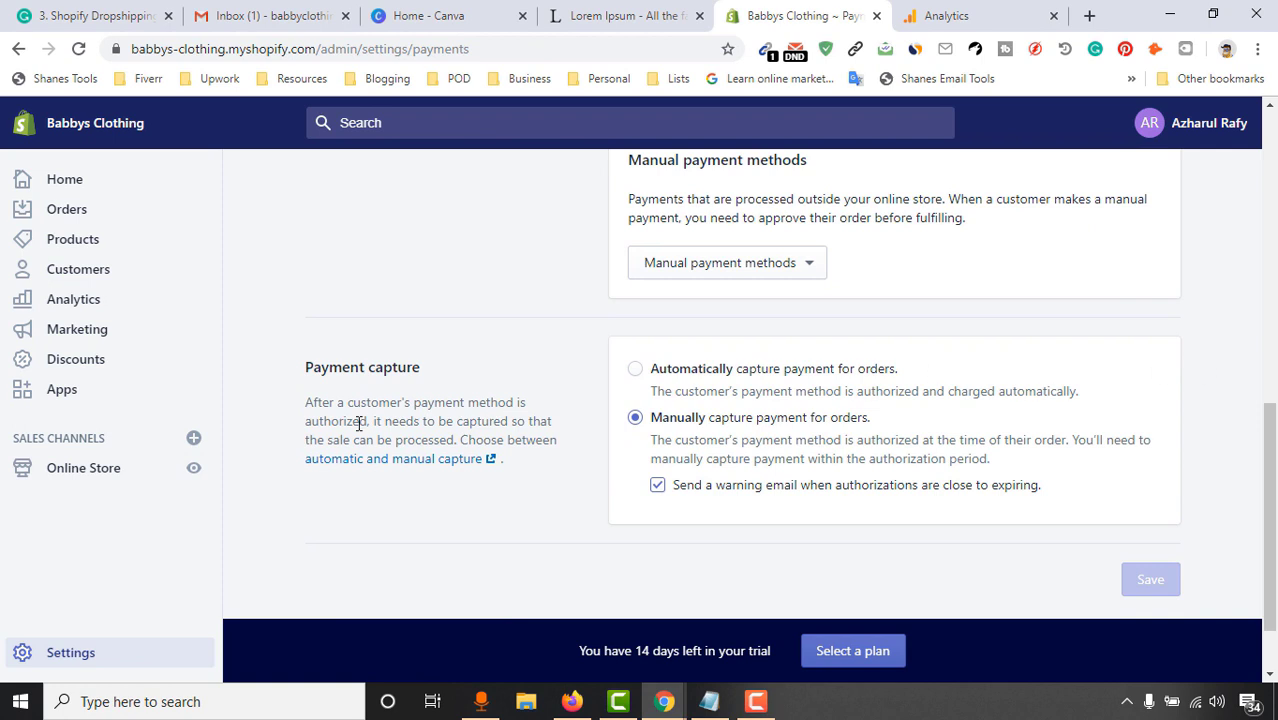
{"action": "left_click", "coordinate": [637, 371]}
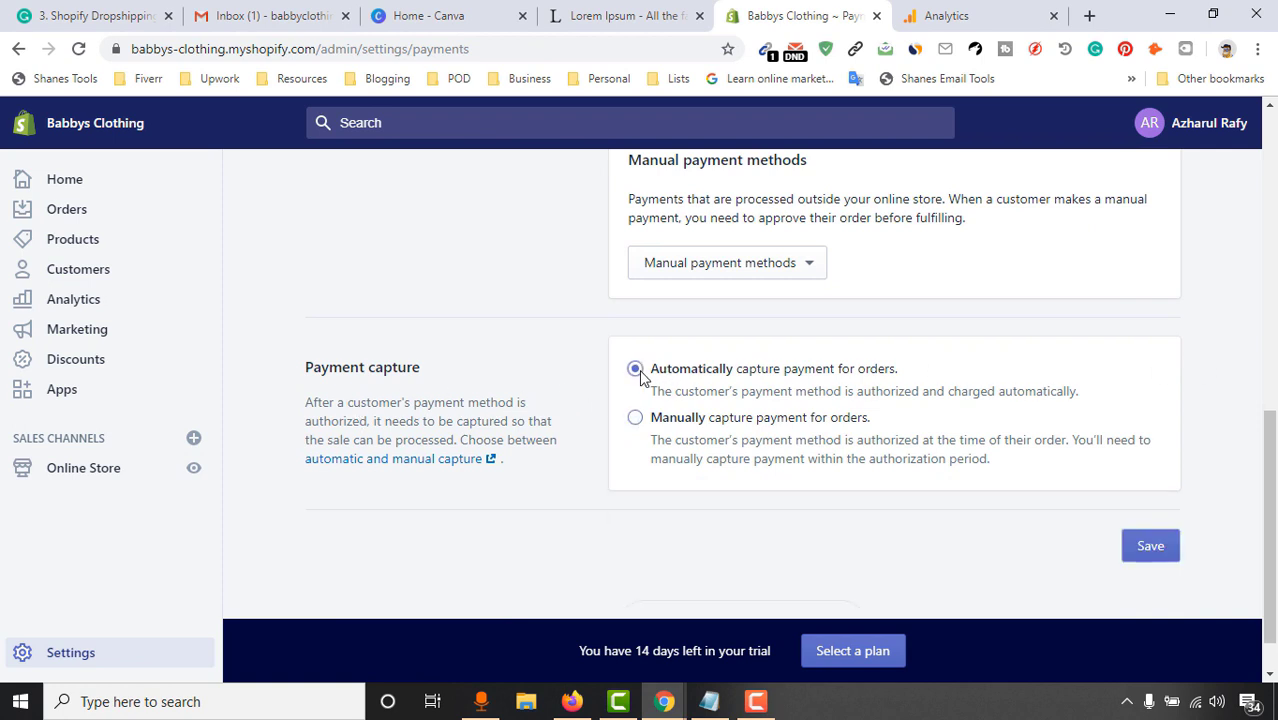
{"action": "left_click", "coordinate": [1165, 546]}
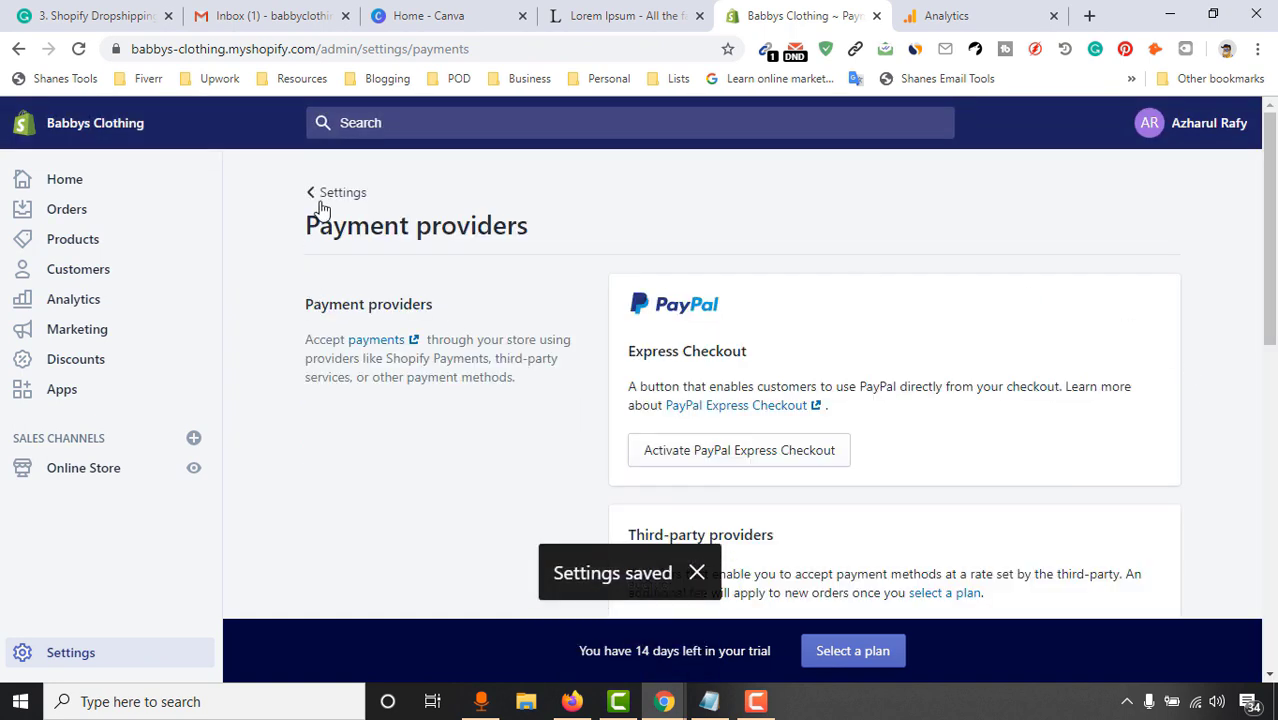
{"action": "left_click", "coordinate": [316, 195]}
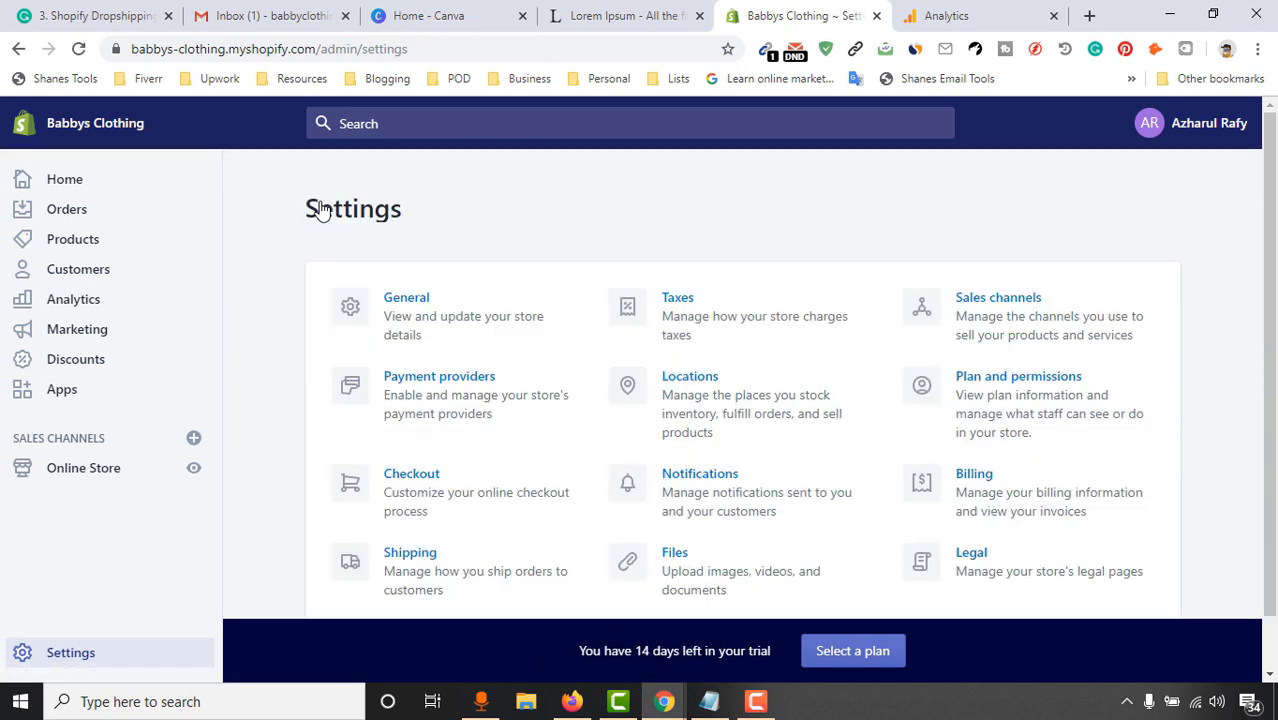
{"action": "scroll", "coordinate": [234, 359], "scroll_direction": "down", "scroll_amount": 1}
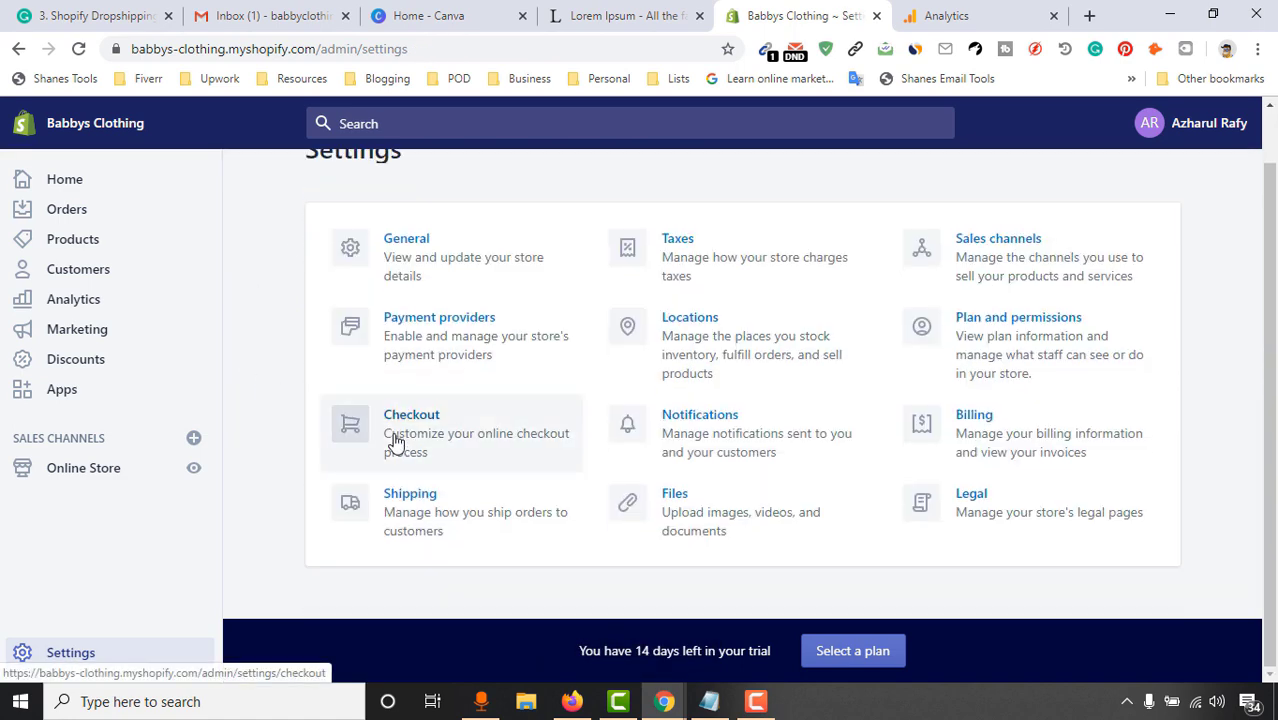
In Checkout, make accounts optional, allow phone or email shipping updates, and drop the Arrive app offer
{"action": "left_click", "coordinate": [397, 441]}
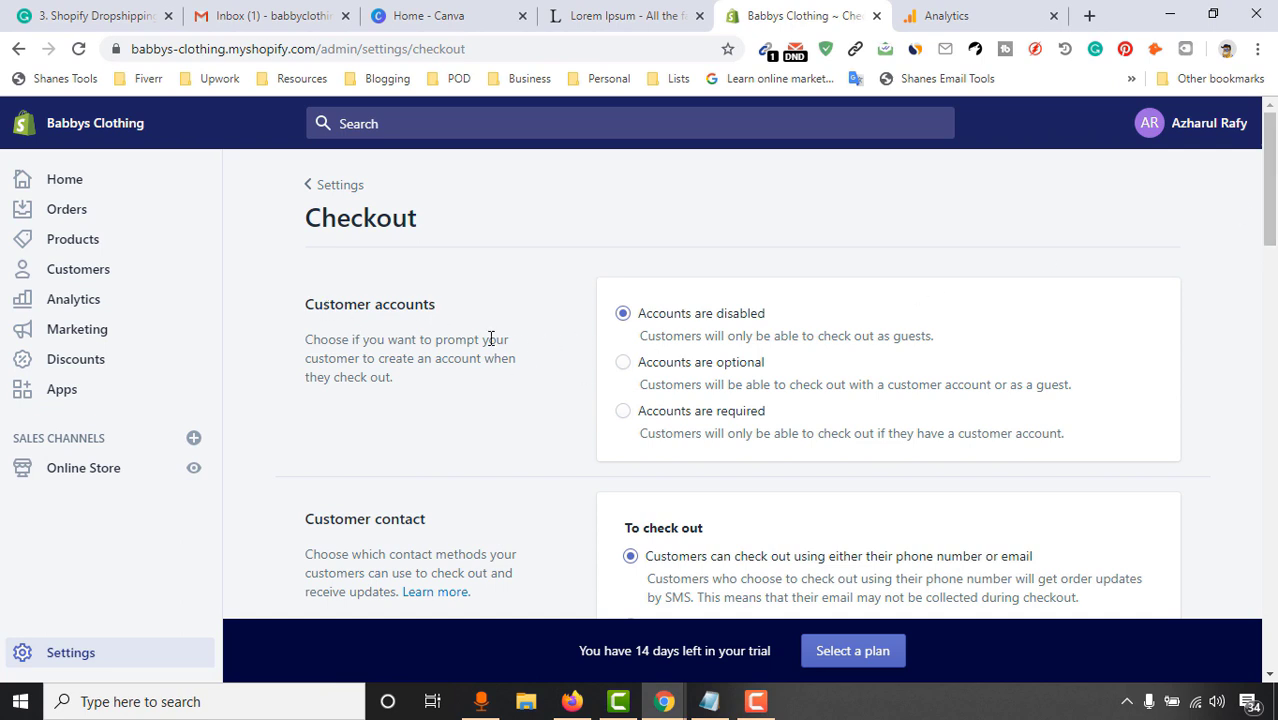
{"action": "left_click", "coordinate": [666, 370]}
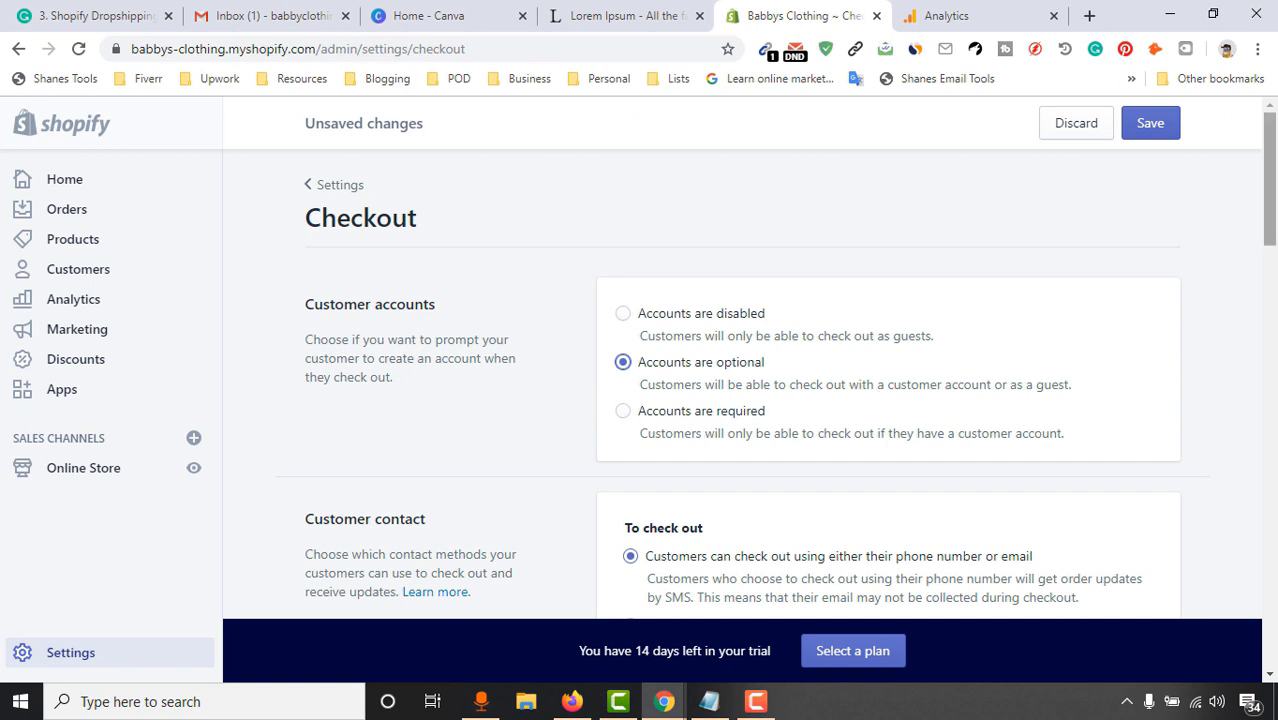
{"action": "mouse_move", "coordinate": [1272, 202]}
{"action": "left_mouse_down"}
{"action": "mouse_move", "coordinate": [1274, 240]}
{"action": "mouse_move", "coordinate": [1274, 227]}
{"action": "left_mouse_up"}
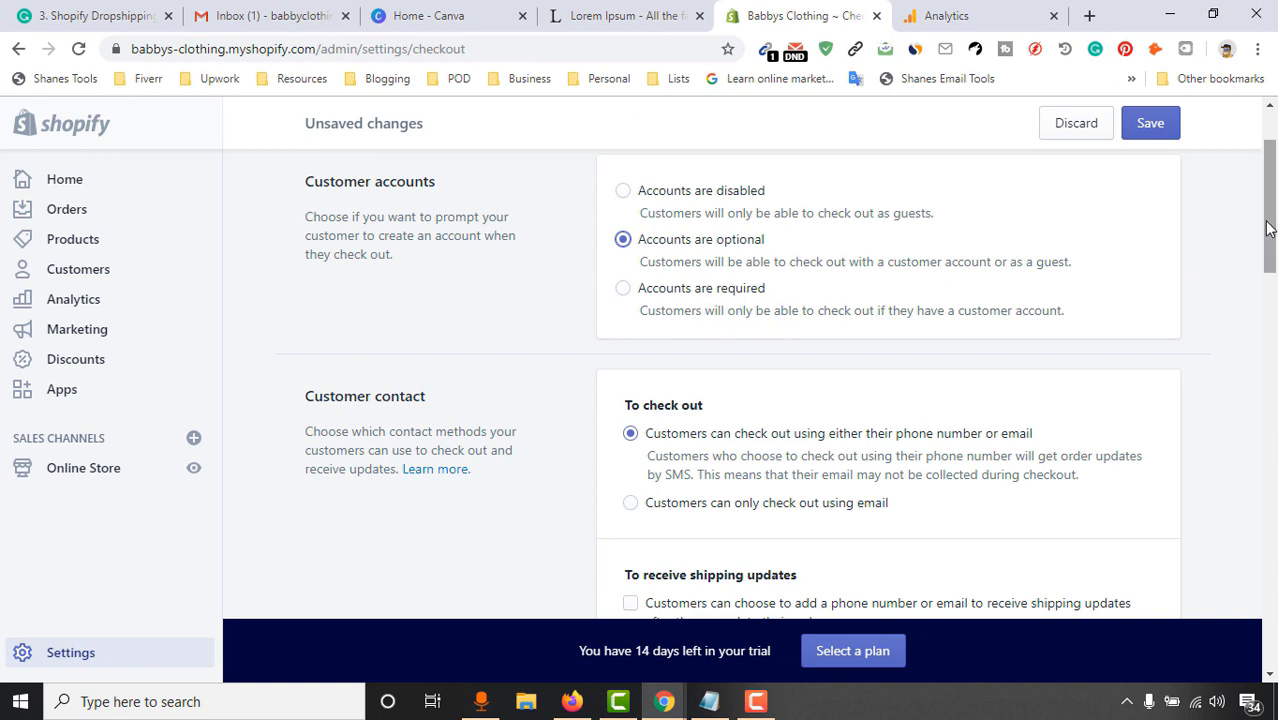
{"action": "left_click_drag", "start_coordinate": [1270, 205], "coordinate": [1270, 226]}
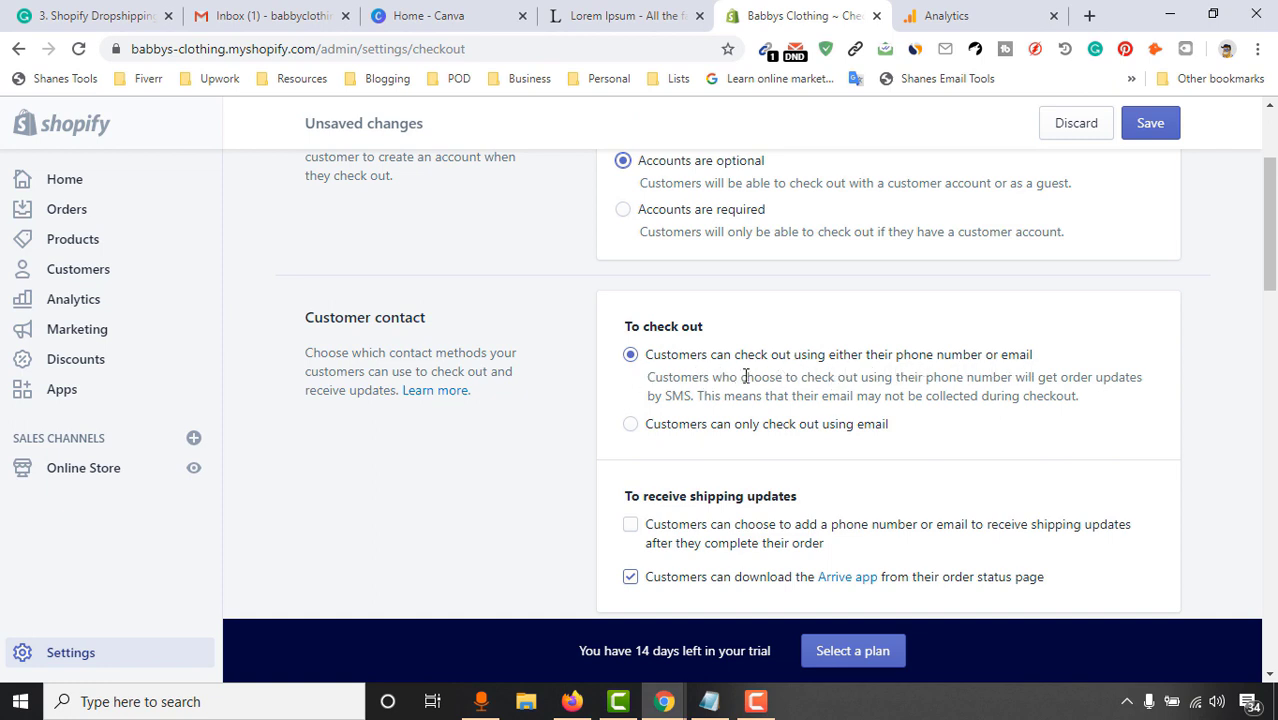
{"action": "scroll", "coordinate": [936, 337], "scroll_direction": "down", "scroll_amount": 2}
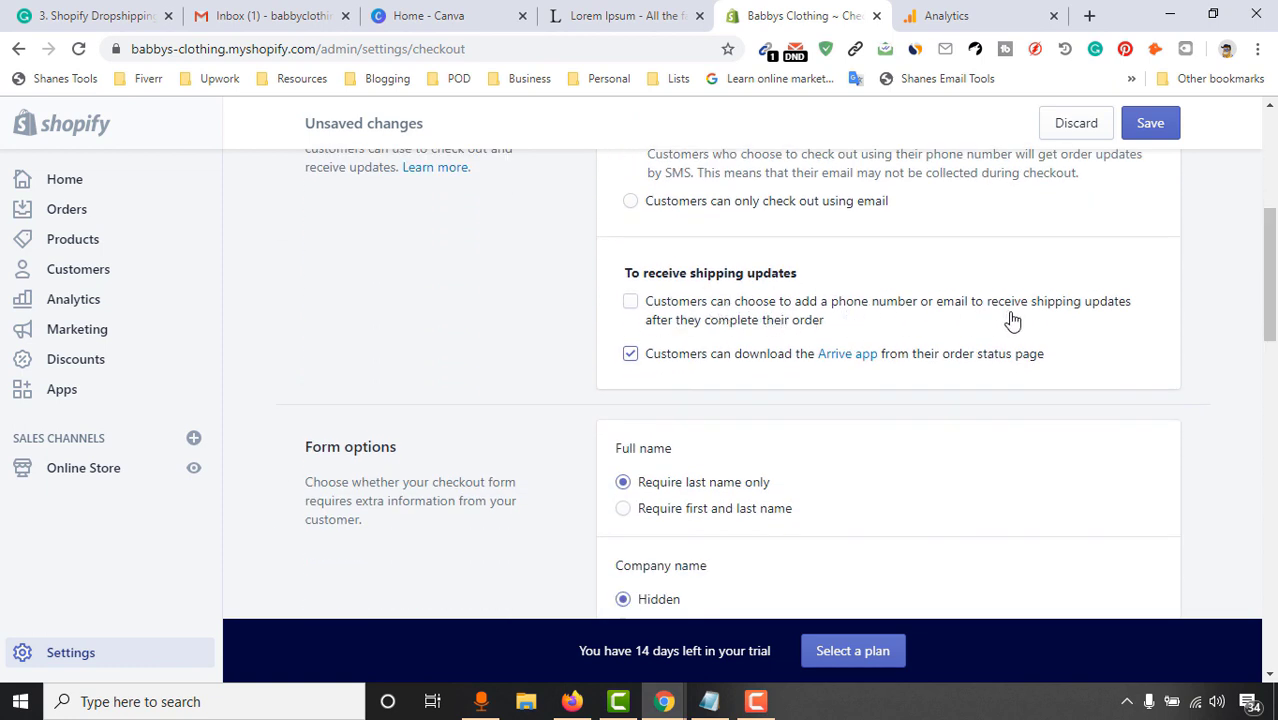
{"action": "left_click", "coordinate": [676, 313]}
{"action": "left_click", "coordinate": [630, 355]}
{"action": "scroll", "coordinate": [428, 496], "scroll_direction": "down", "scroll_amount": 2}
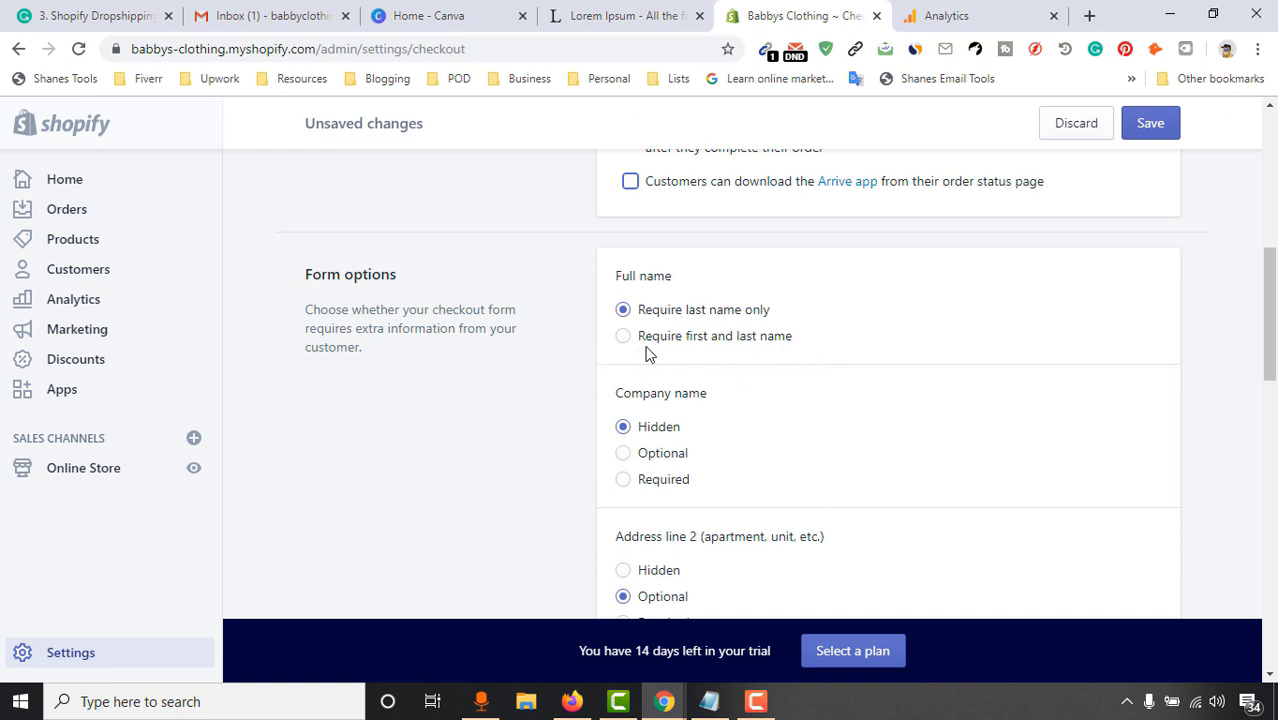
Require first and last name and shipping phone, disable autocompletion, and stop auto-fulfilling paid orders
{"action": "left_click", "coordinate": [750, 340]}
{"action": "scroll", "coordinate": [800, 360], "scroll_direction": "down", "scroll_amount": 2}
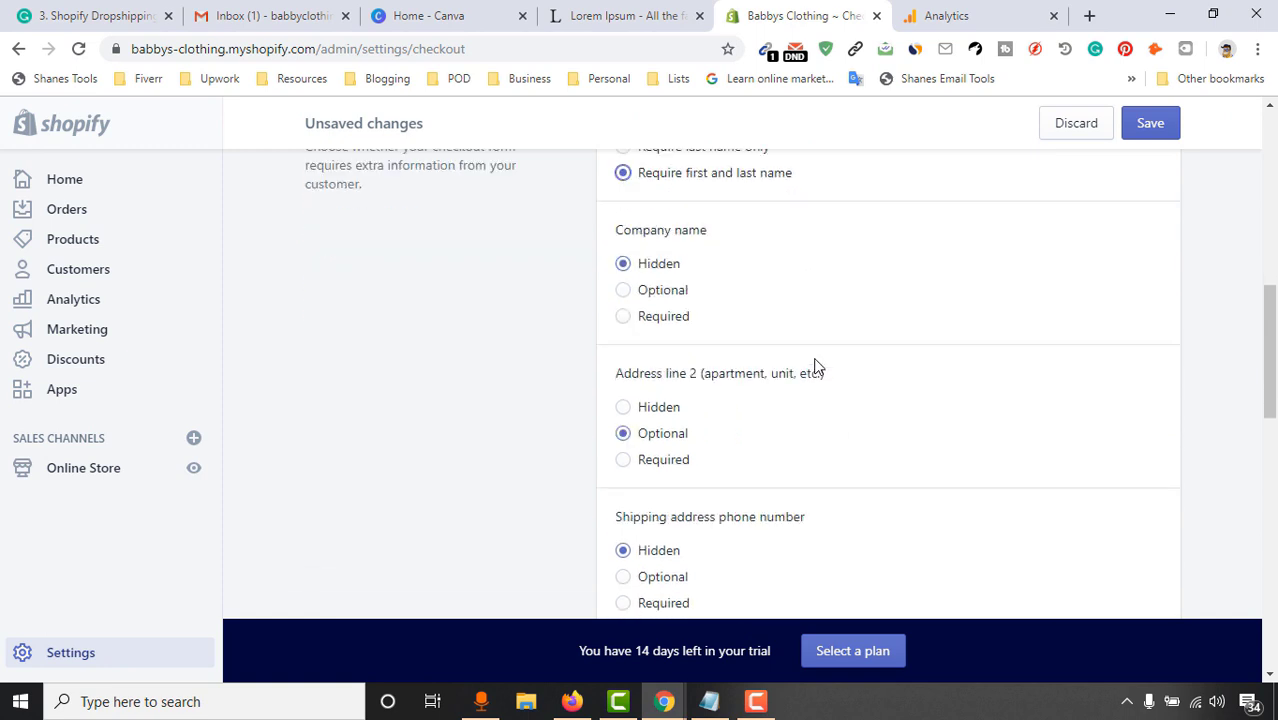
{"action": "scroll", "coordinate": [764, 247], "scroll_direction": "up", "scroll_amount": 1}
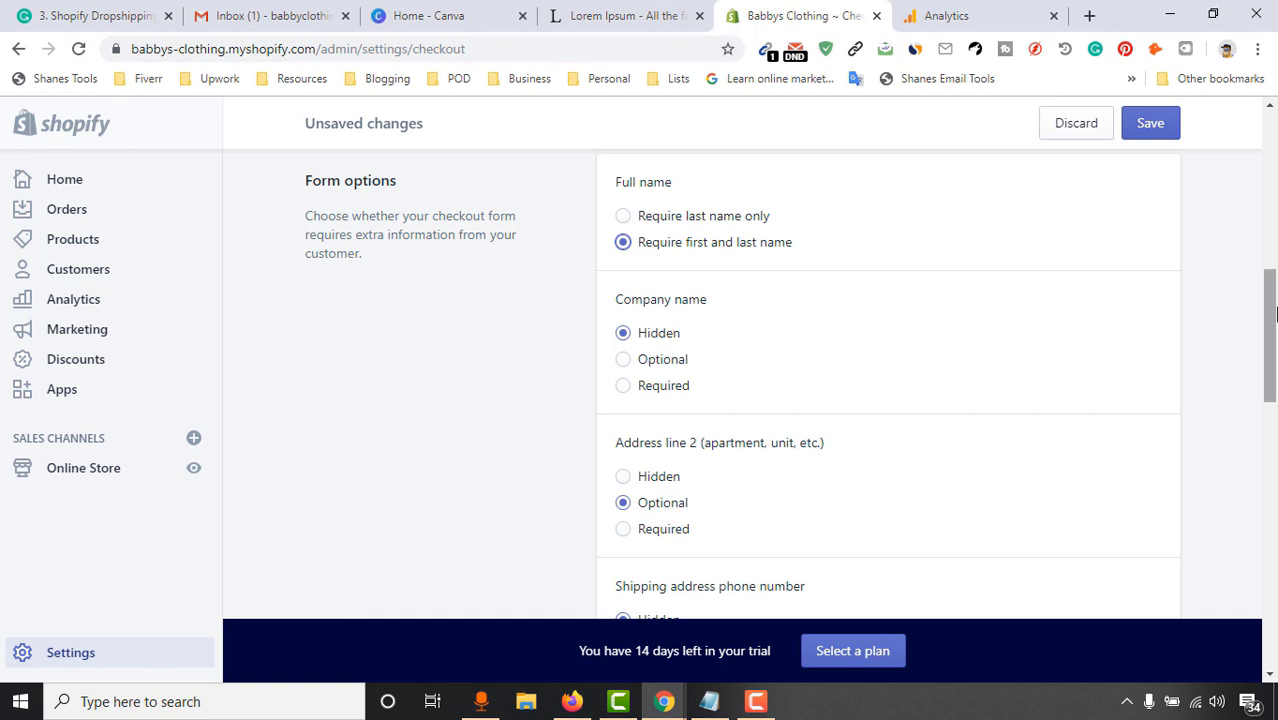
{"action": "scroll", "coordinate": [529, 475], "scroll_direction": "down", "scroll_amount": 3}
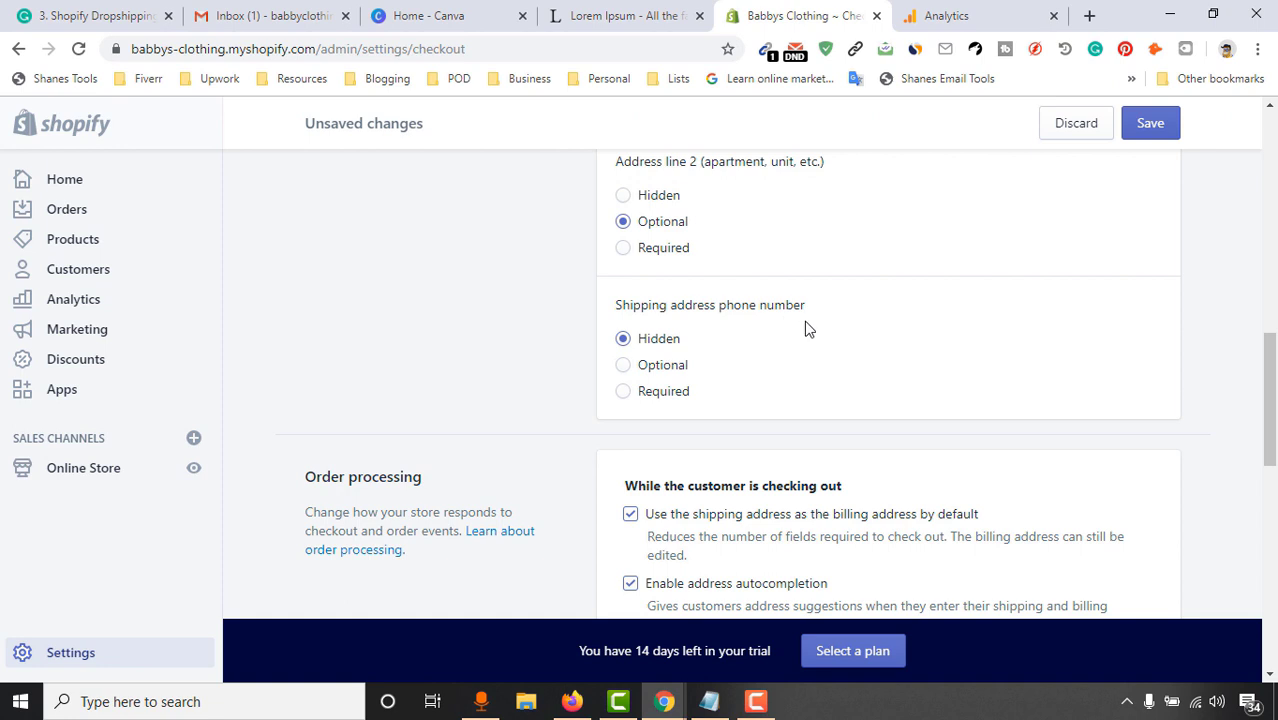
{"action": "left_click", "coordinate": [660, 398]}
{"action": "scroll", "coordinate": [774, 385], "scroll_direction": "down", "scroll_amount": 2}
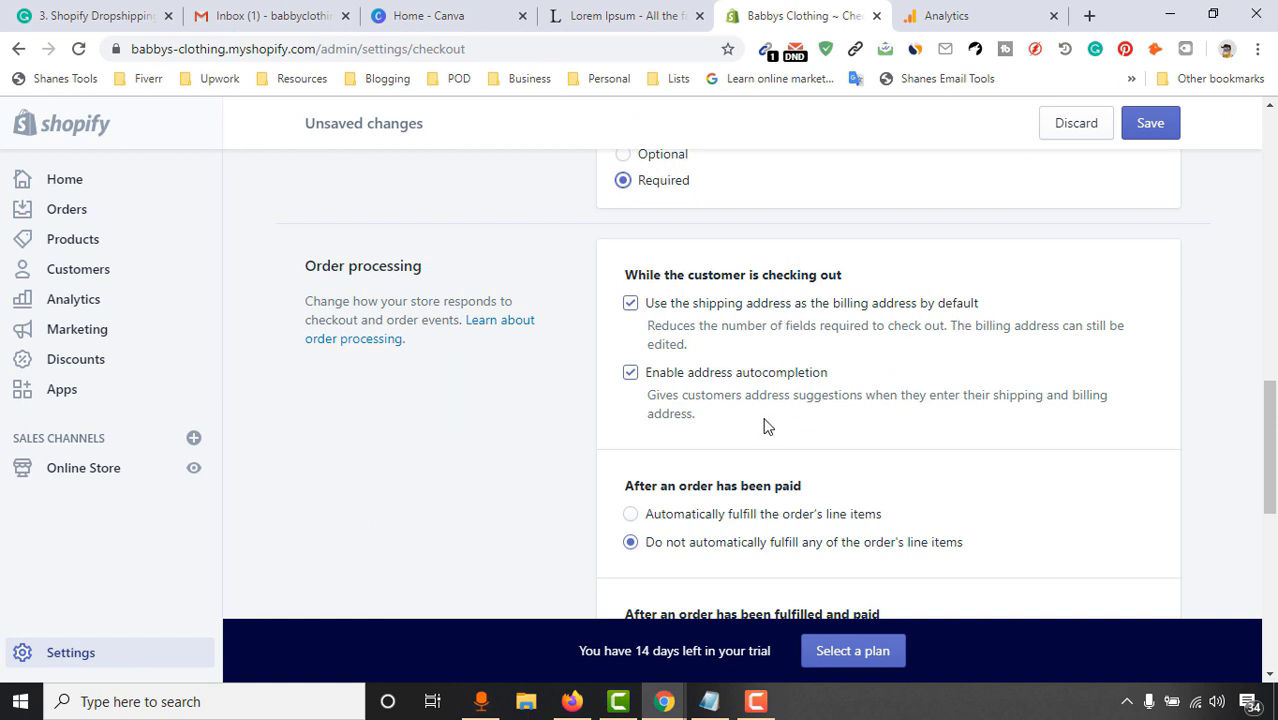
{"action": "left_click", "coordinate": [630, 373]}
{"action": "scroll", "coordinate": [1268, 445], "scroll_direction": "down", "scroll_amount": 2}
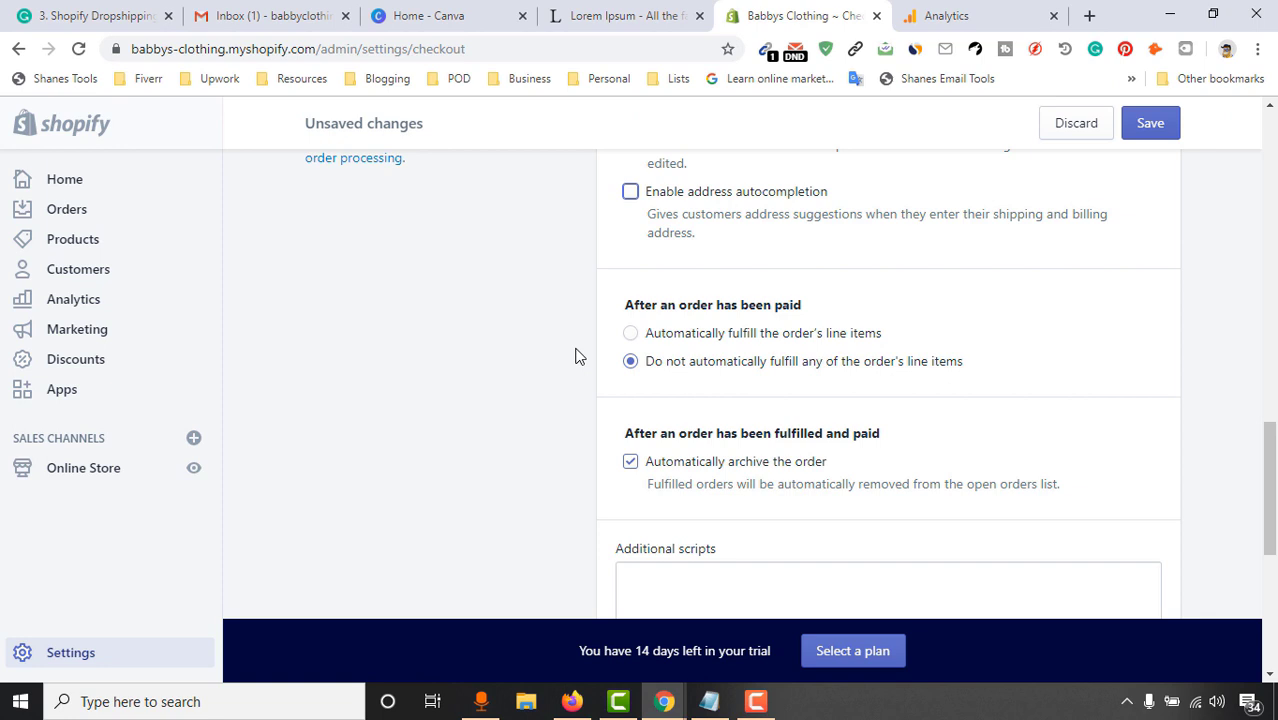
{"action": "left_click", "coordinate": [720, 334]}
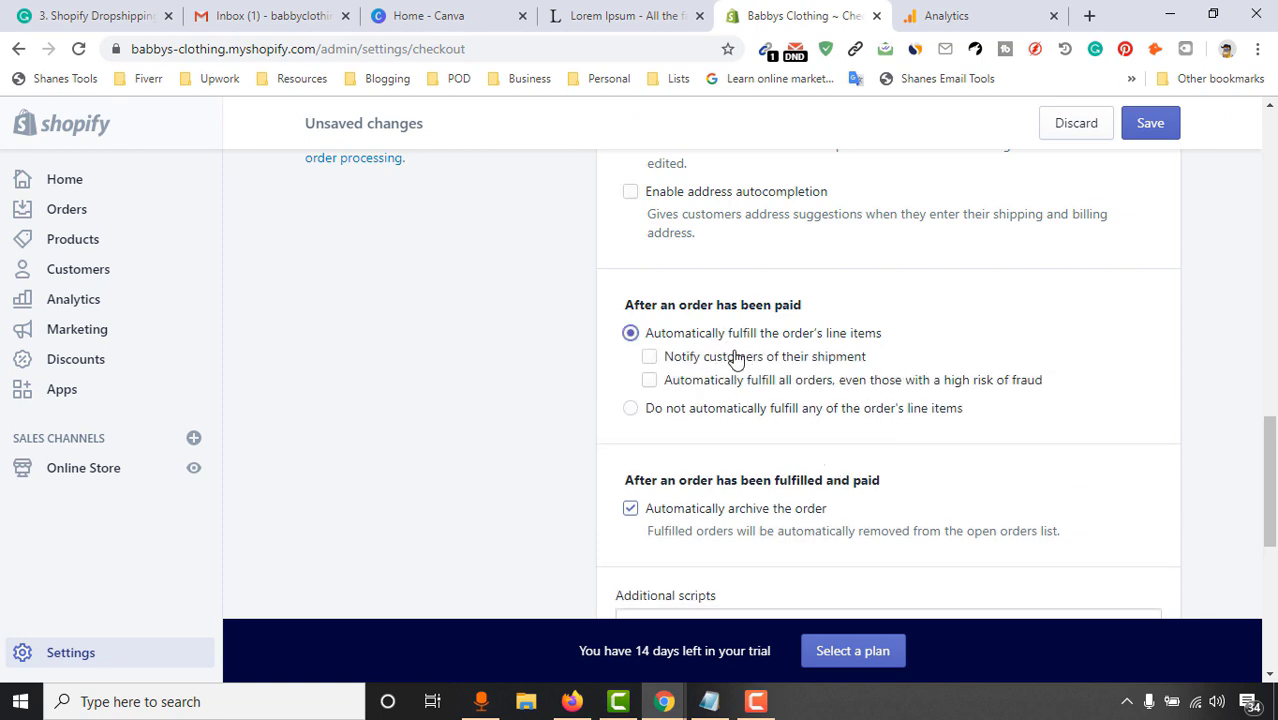
{"action": "left_click", "coordinate": [632, 408]}
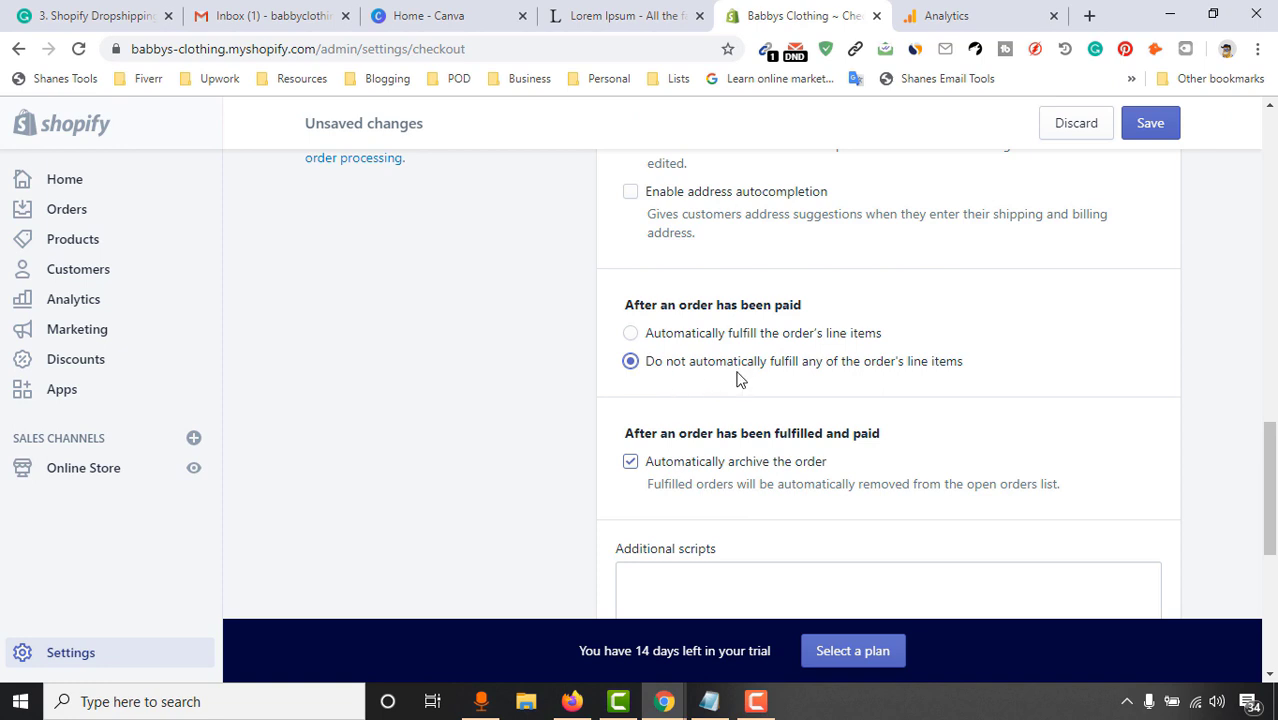
{"action": "scroll", "coordinate": [1118, 496], "scroll_direction": "down", "scroll_amount": 2}
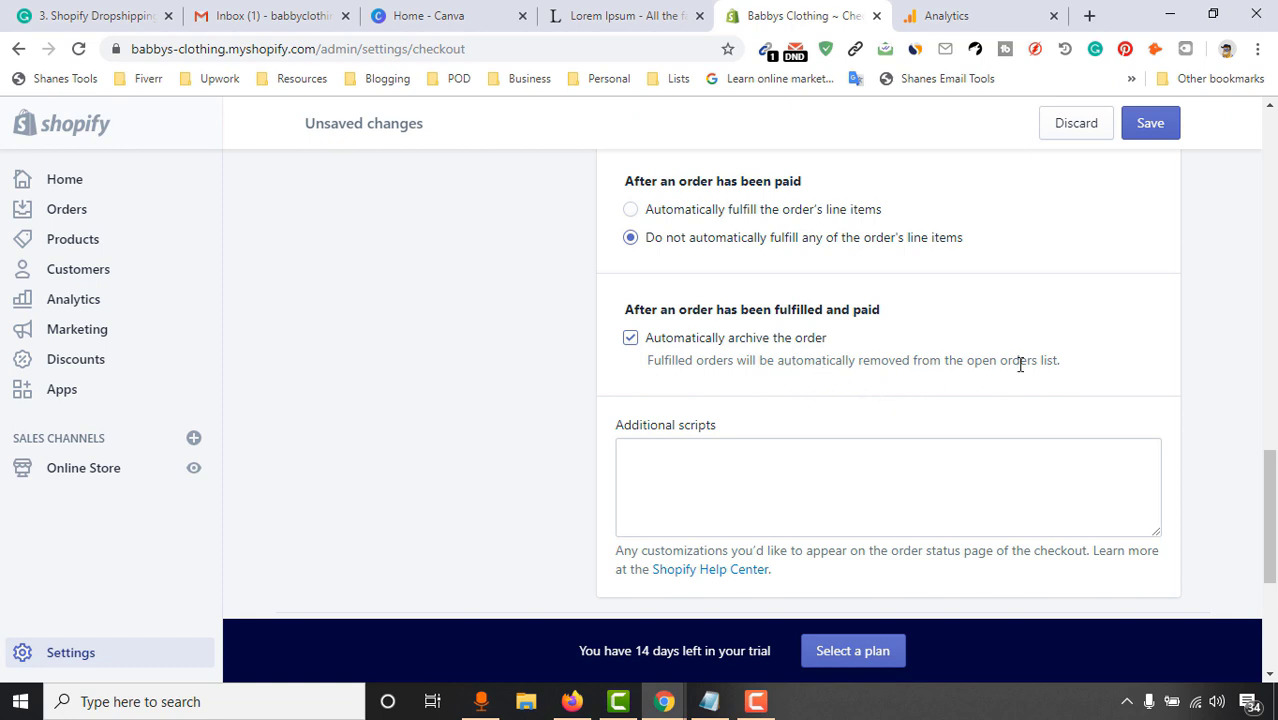
Tick 'Preselect the sign-up option' under Email marketing and save the Checkout page
{"action": "scroll", "coordinate": [801, 395], "scroll_direction": "down", "scroll_amount": 3}
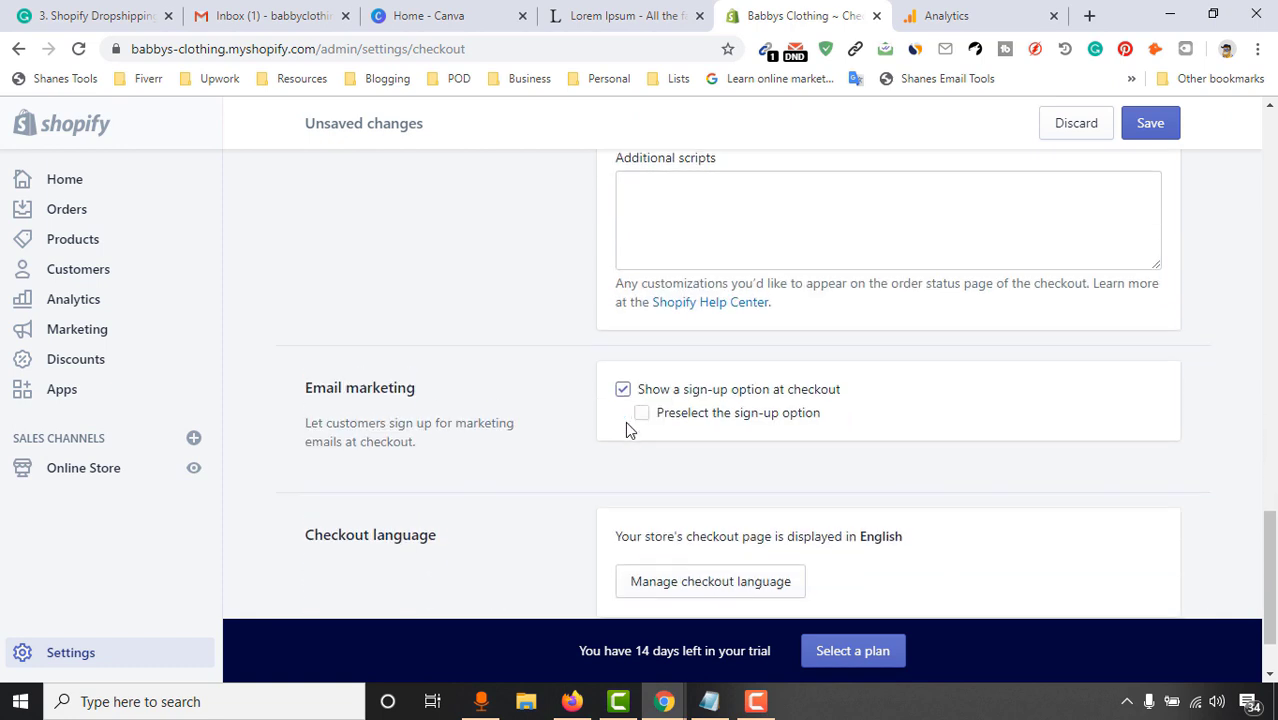
{"action": "scroll", "coordinate": [646, 347], "scroll_direction": "up", "scroll_amount": 2}
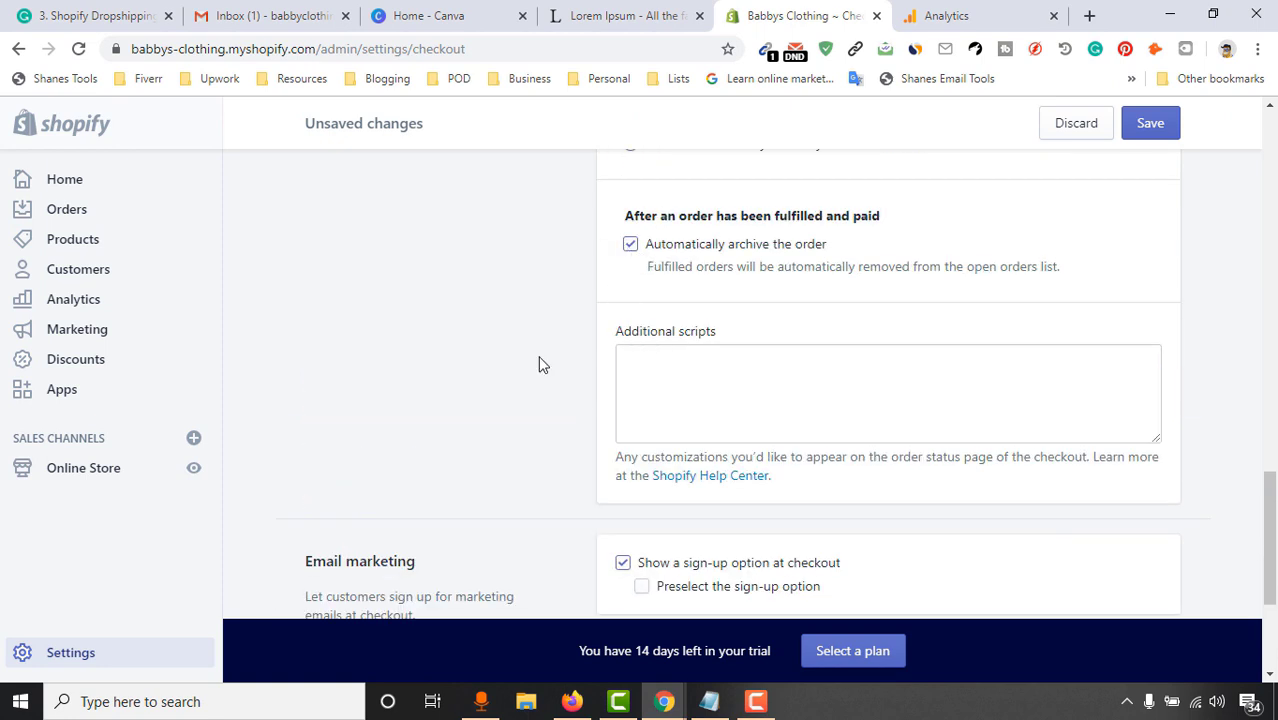
{"action": "scroll", "coordinate": [520, 410], "scroll_direction": "down", "scroll_amount": 2}
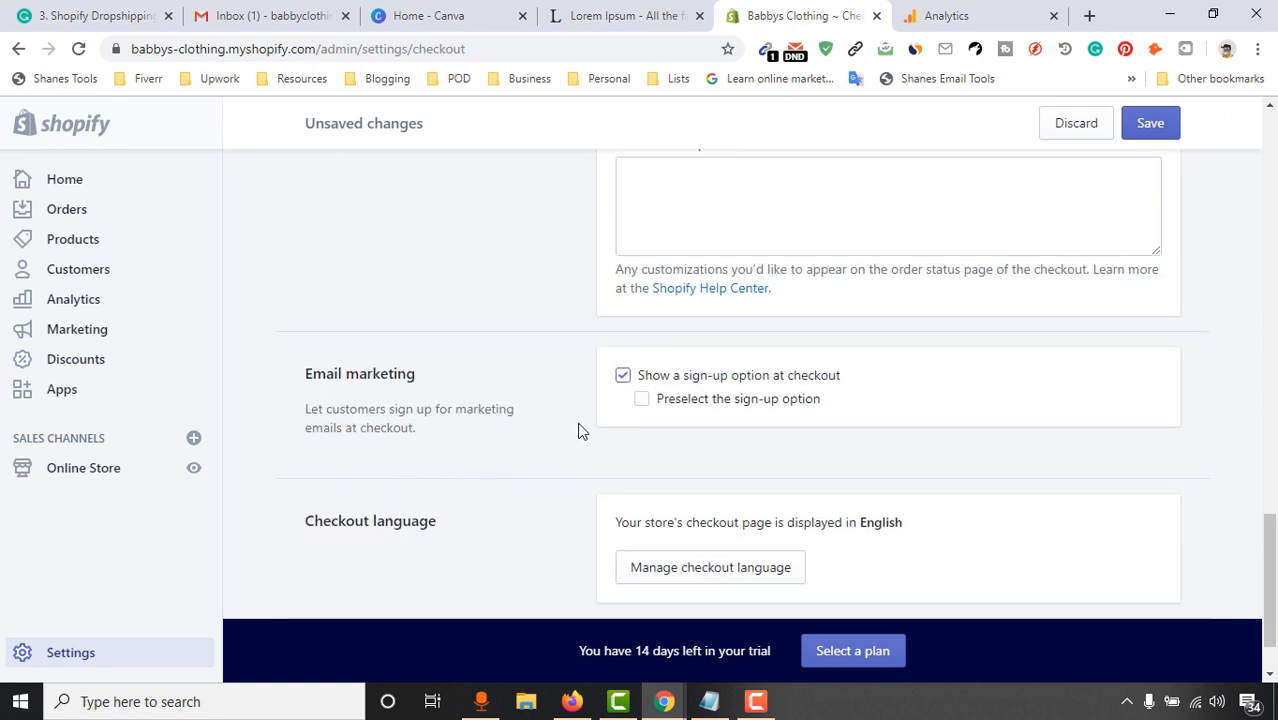
{"action": "scroll", "coordinate": [856, 410], "scroll_direction": "down", "scroll_amount": 1}
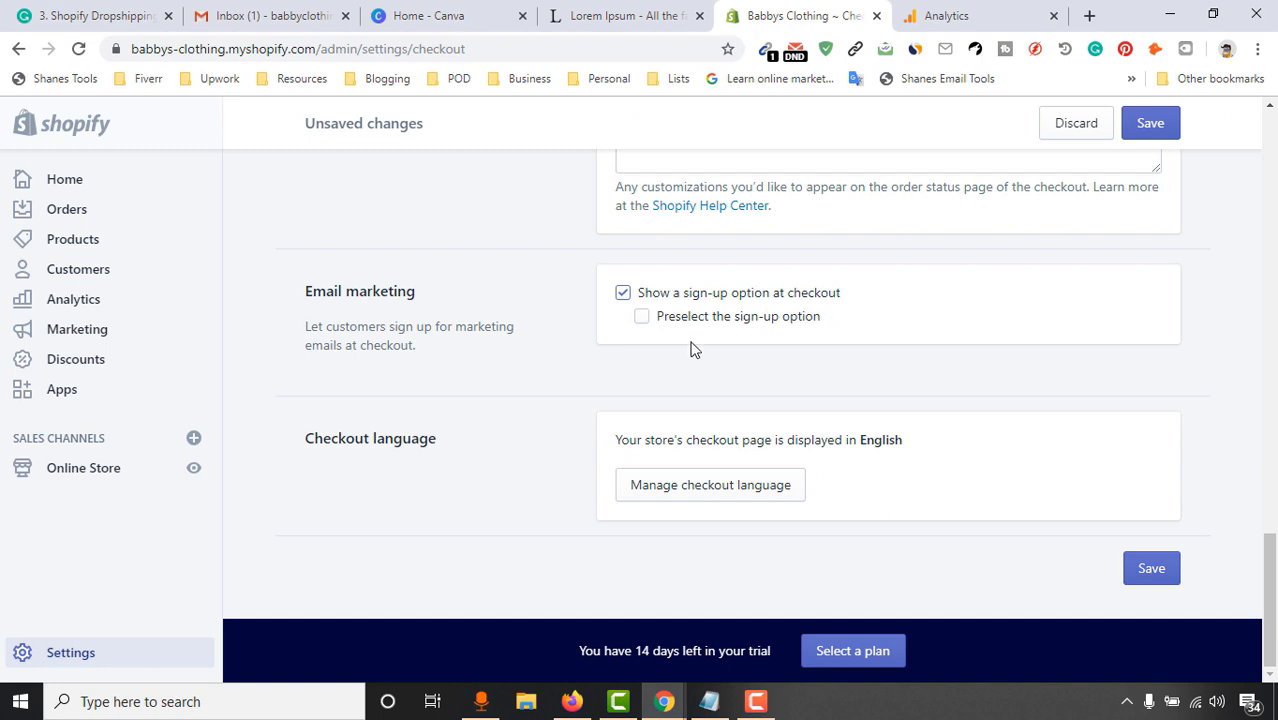
{"action": "left_click", "coordinate": [640, 326]}
{"action": "left_click", "coordinate": [1141, 568]}
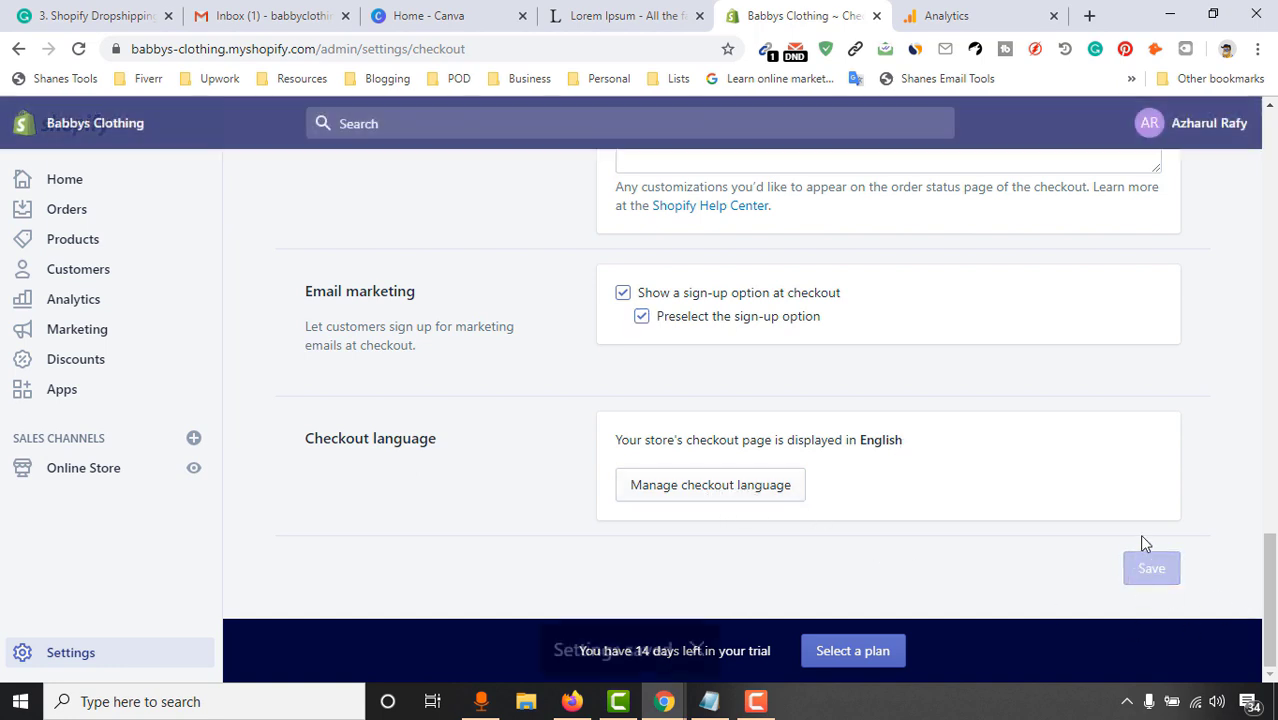
Create a new shipping profile named USA
{"action": "scroll", "coordinate": [762, 434], "scroll_direction": "up", "scroll_amount": 20}
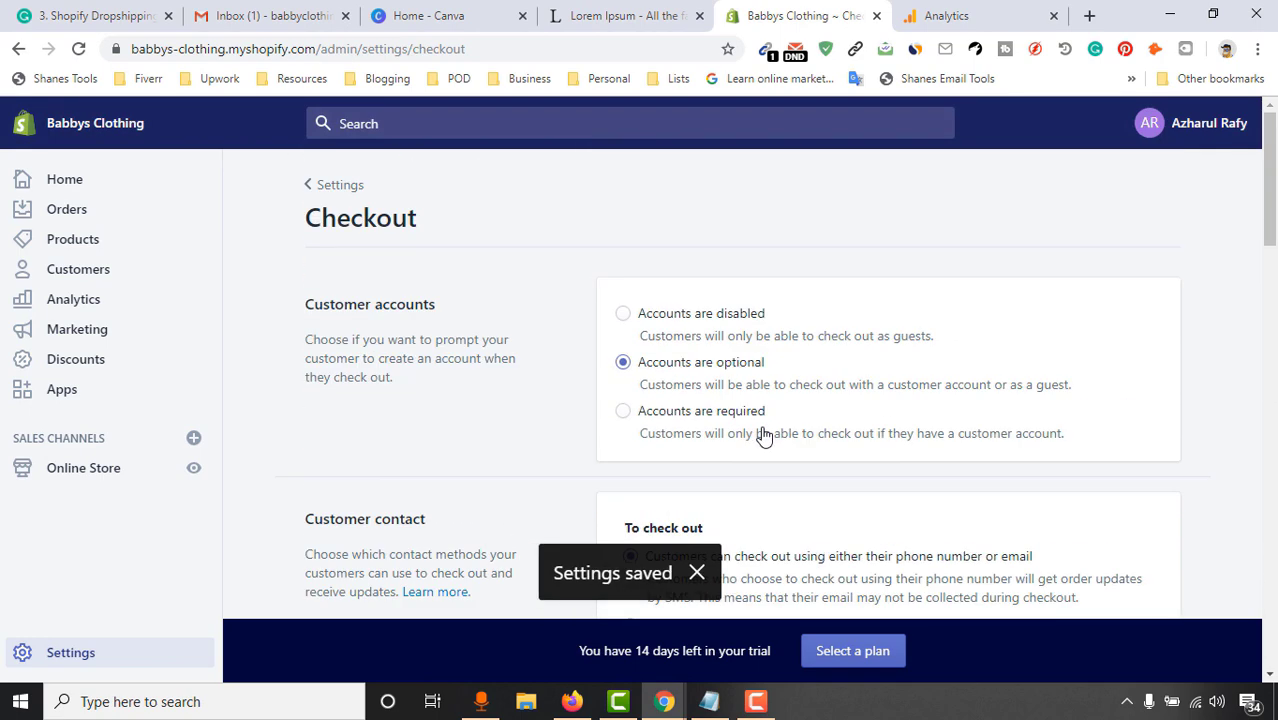
{"action": "left_click", "coordinate": [313, 184]}
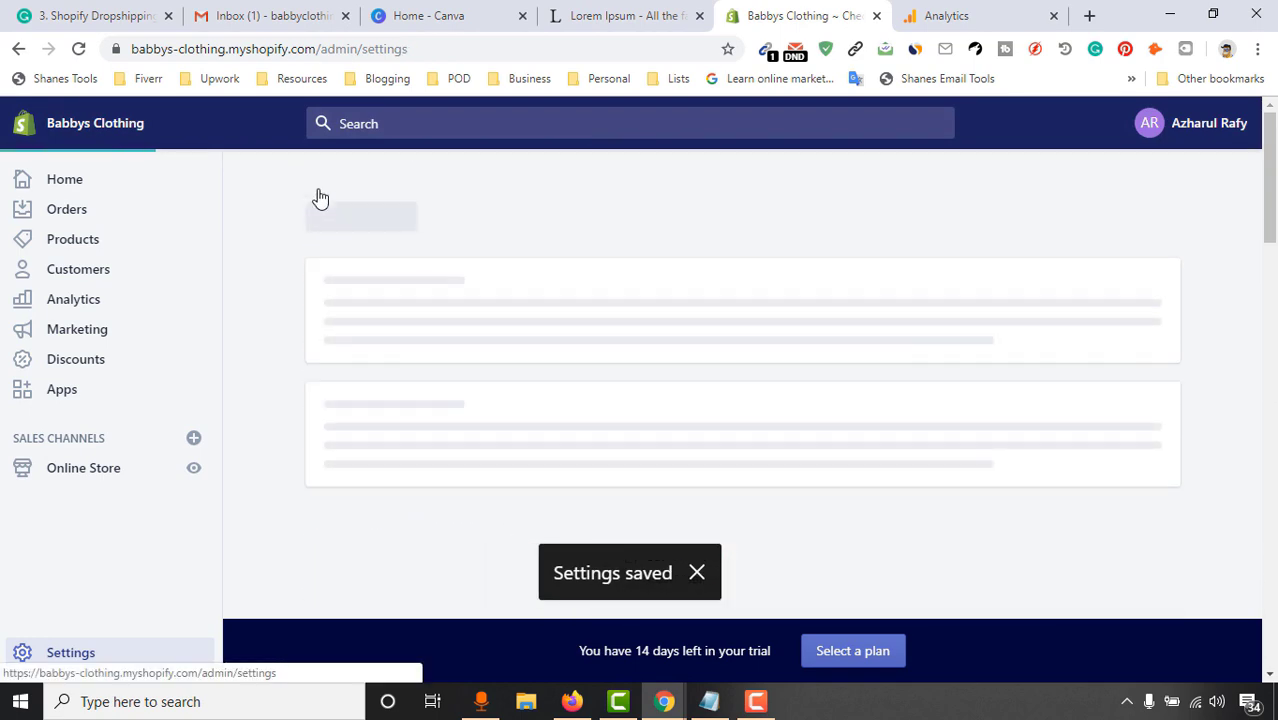
{"action": "scroll", "coordinate": [290, 450], "scroll_direction": "down", "scroll_amount": 1}
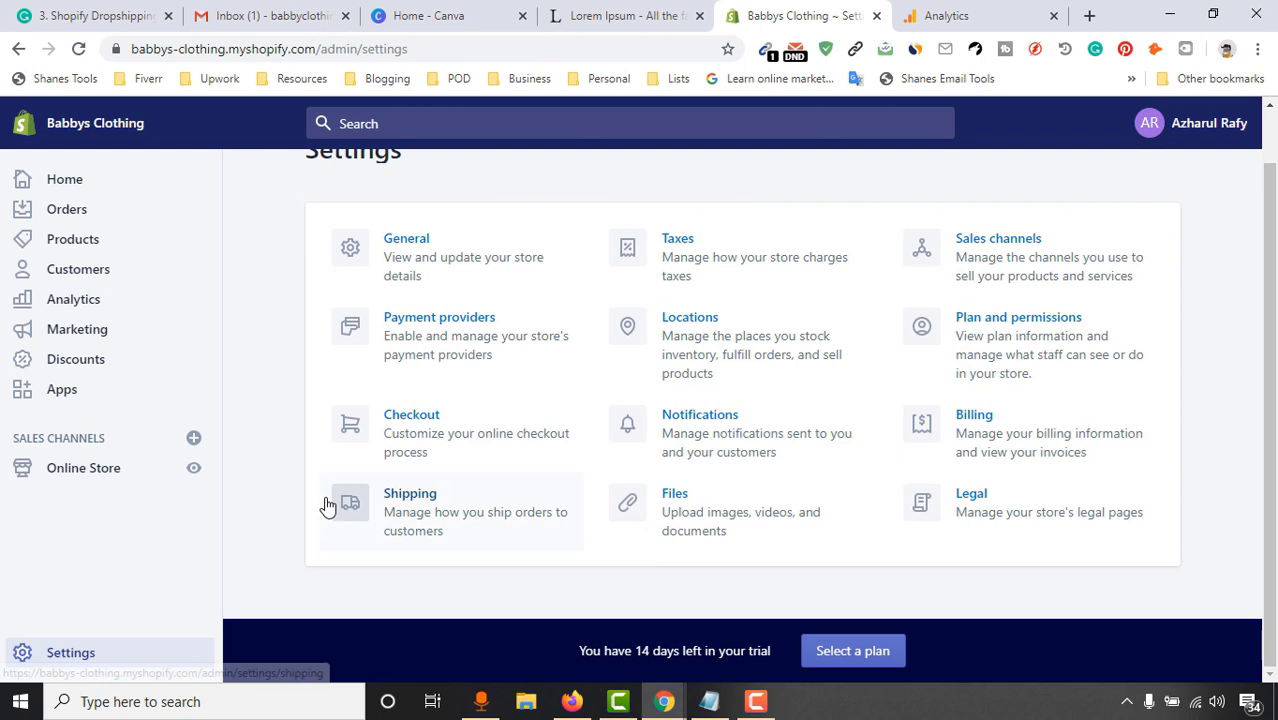
{"action": "left_click", "coordinate": [458, 522]}
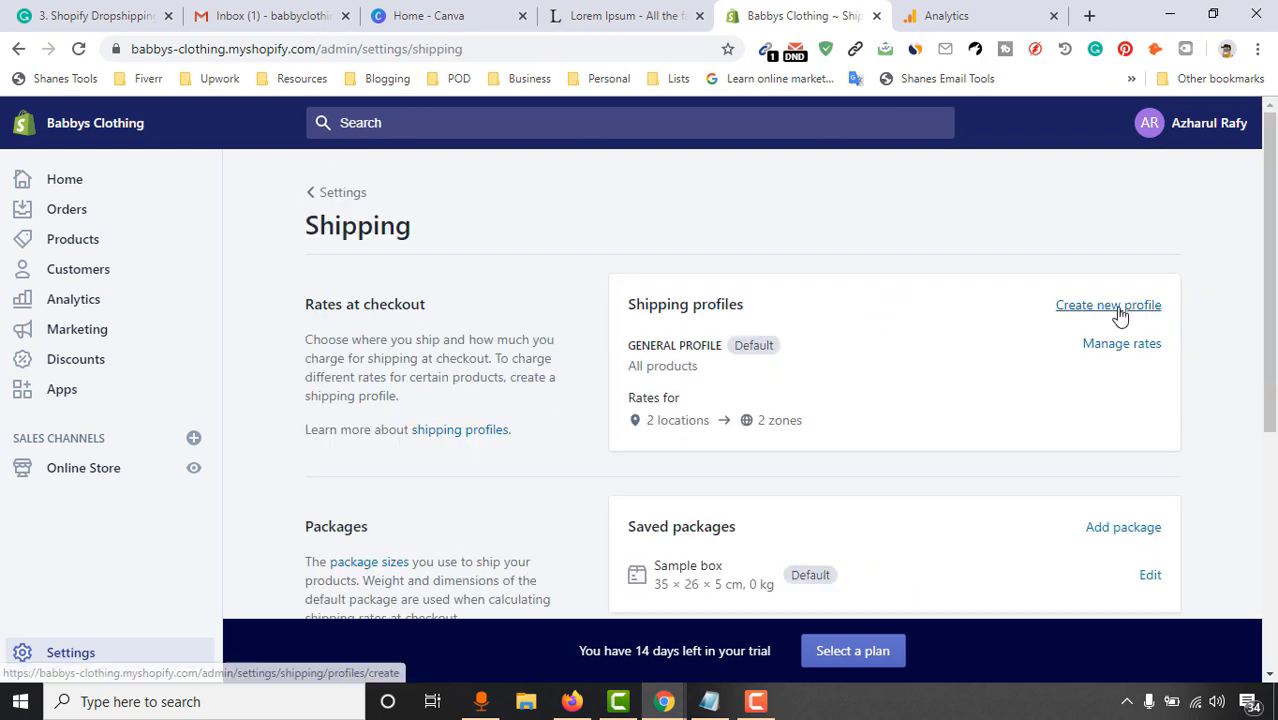
{"action": "left_click", "coordinate": [1108, 305]}
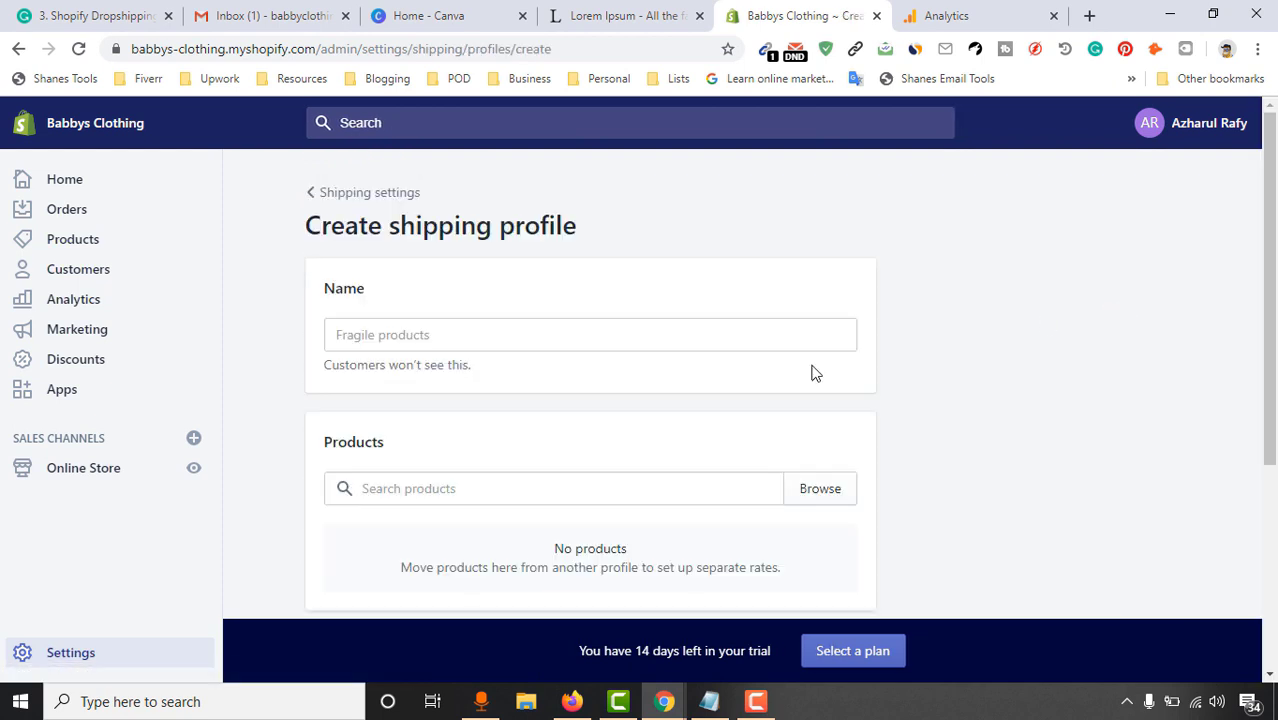
{"action": "left_click", "coordinate": [523, 333]}
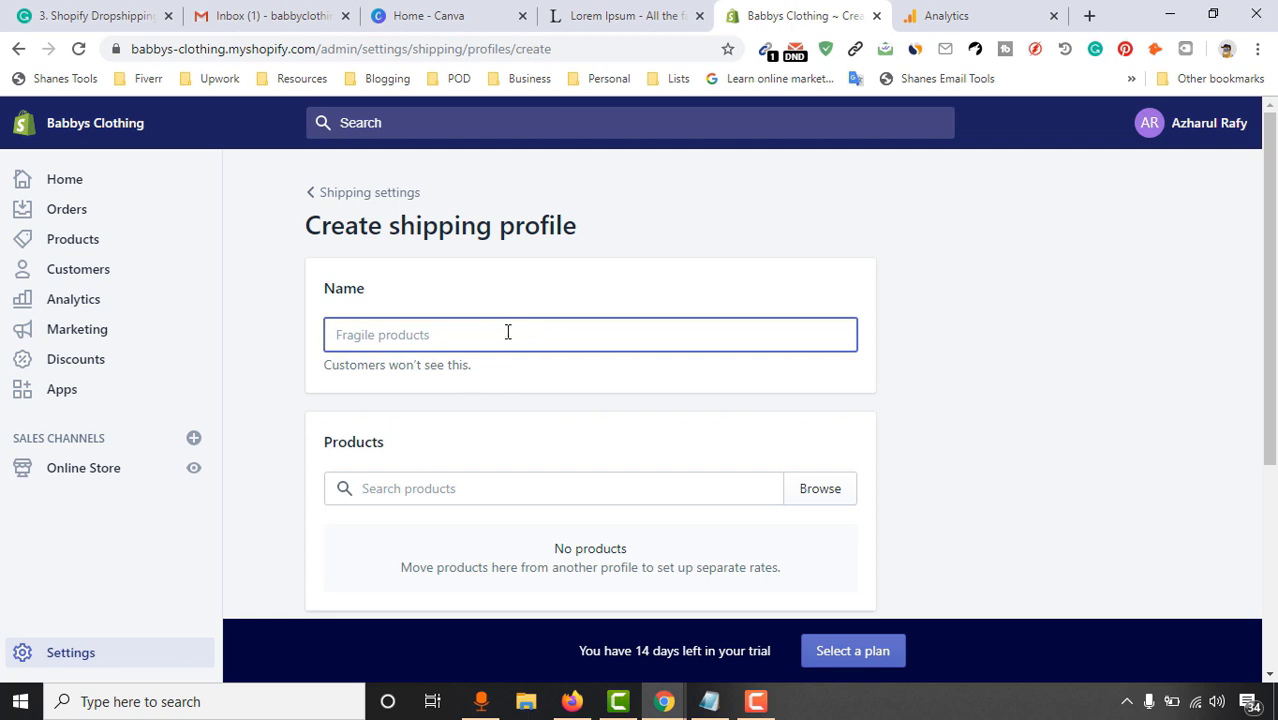
{"action": "type", "text": "USA"}
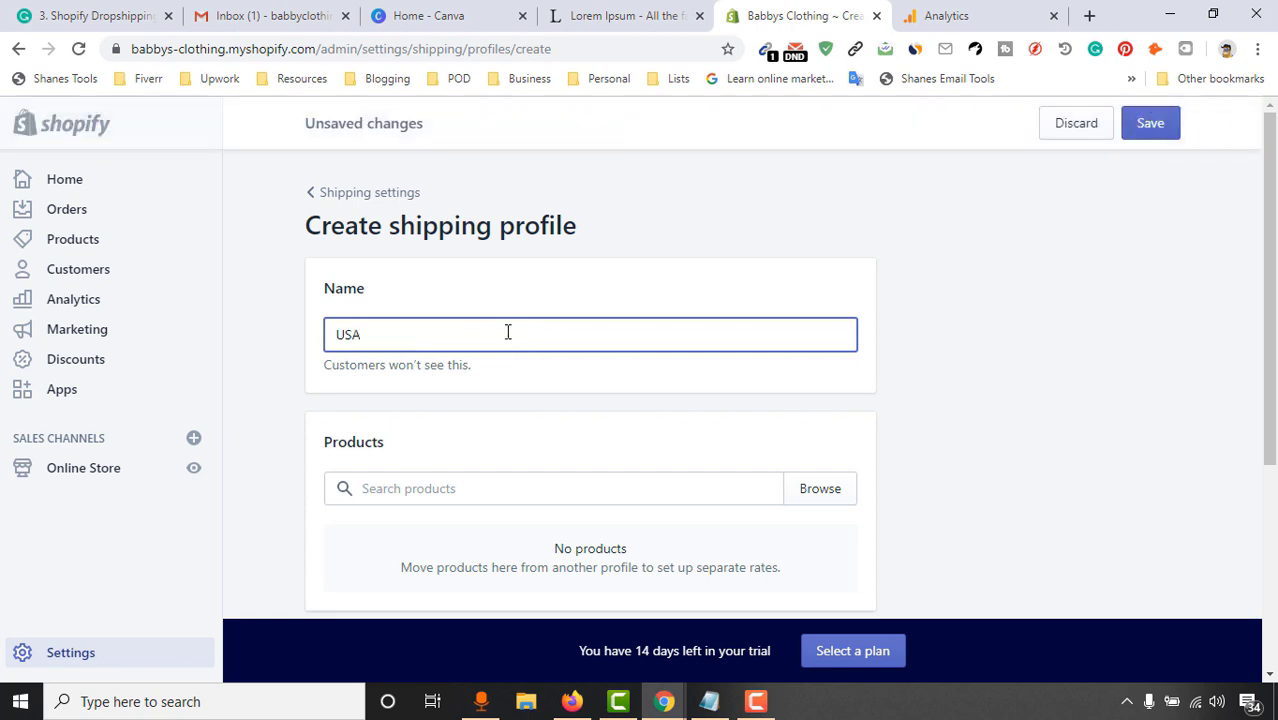
Add a shipping zone named USA that covers the United States
{"action": "scroll", "coordinate": [667, 363], "scroll_direction": "down", "scroll_amount": 5}
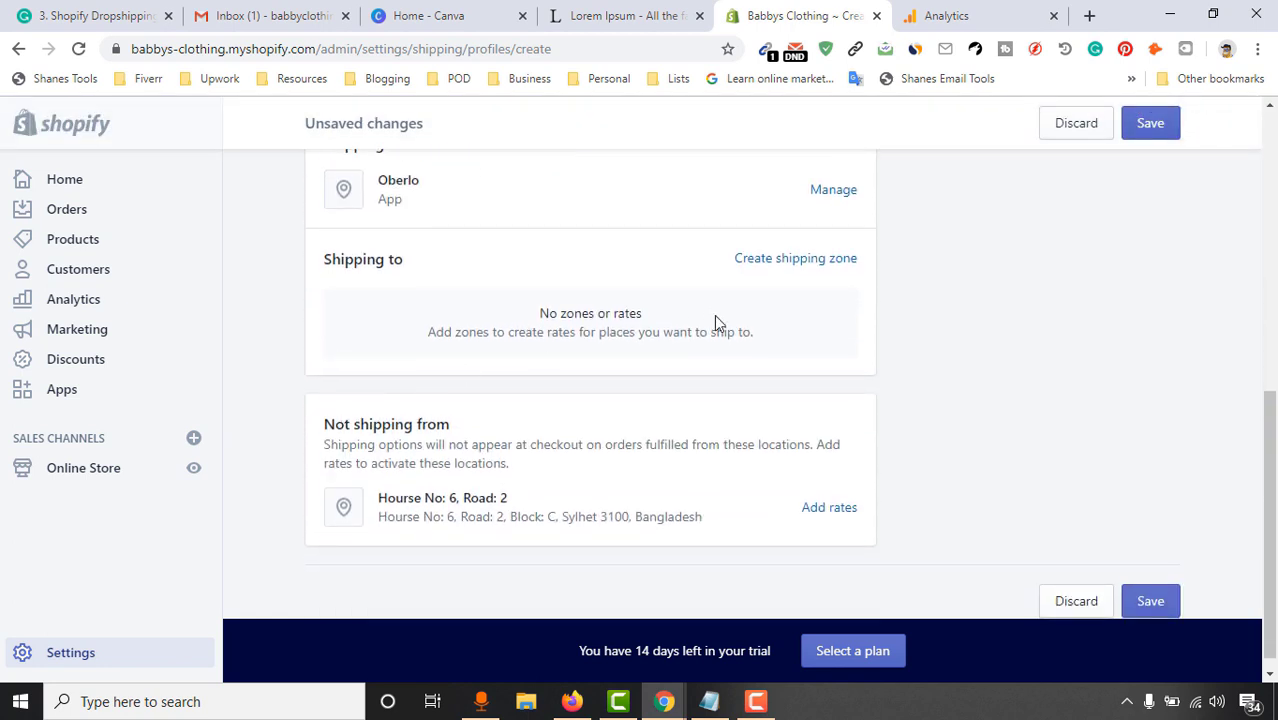
{"action": "left_click", "coordinate": [822, 262]}
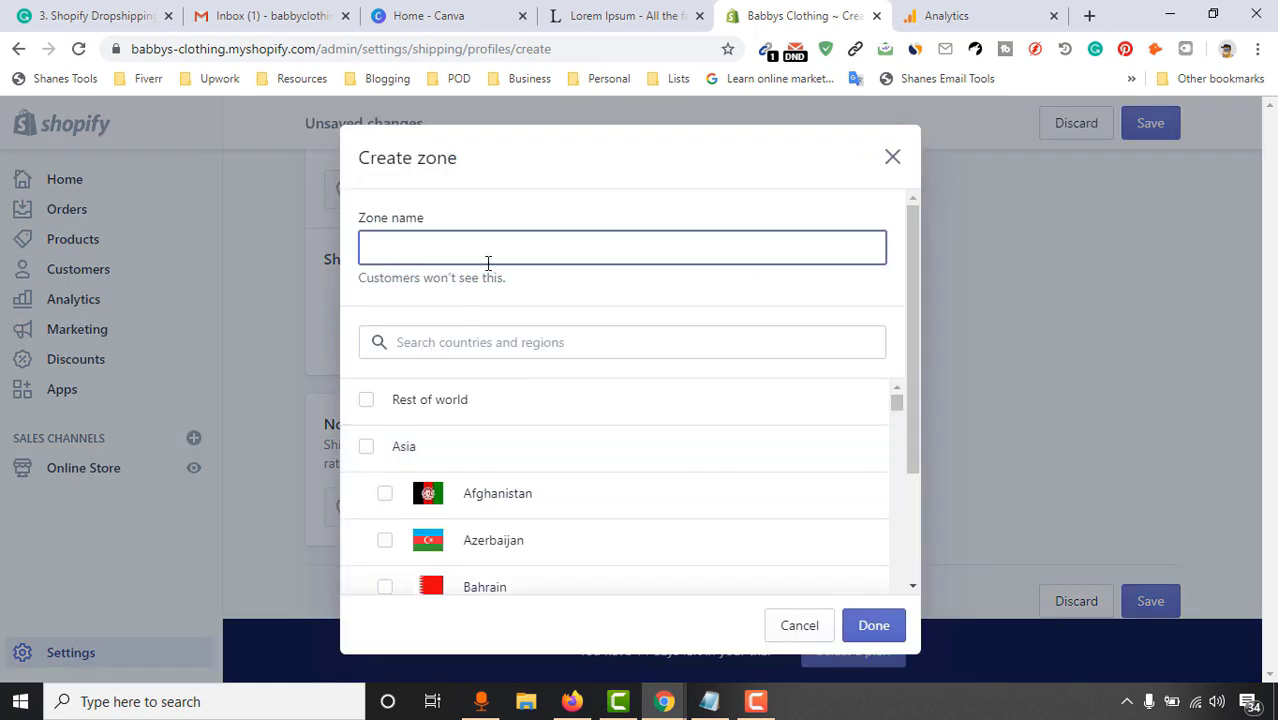
{"action": "type", "text": "USA"}
{"action": "left_click", "coordinate": [454, 349]}
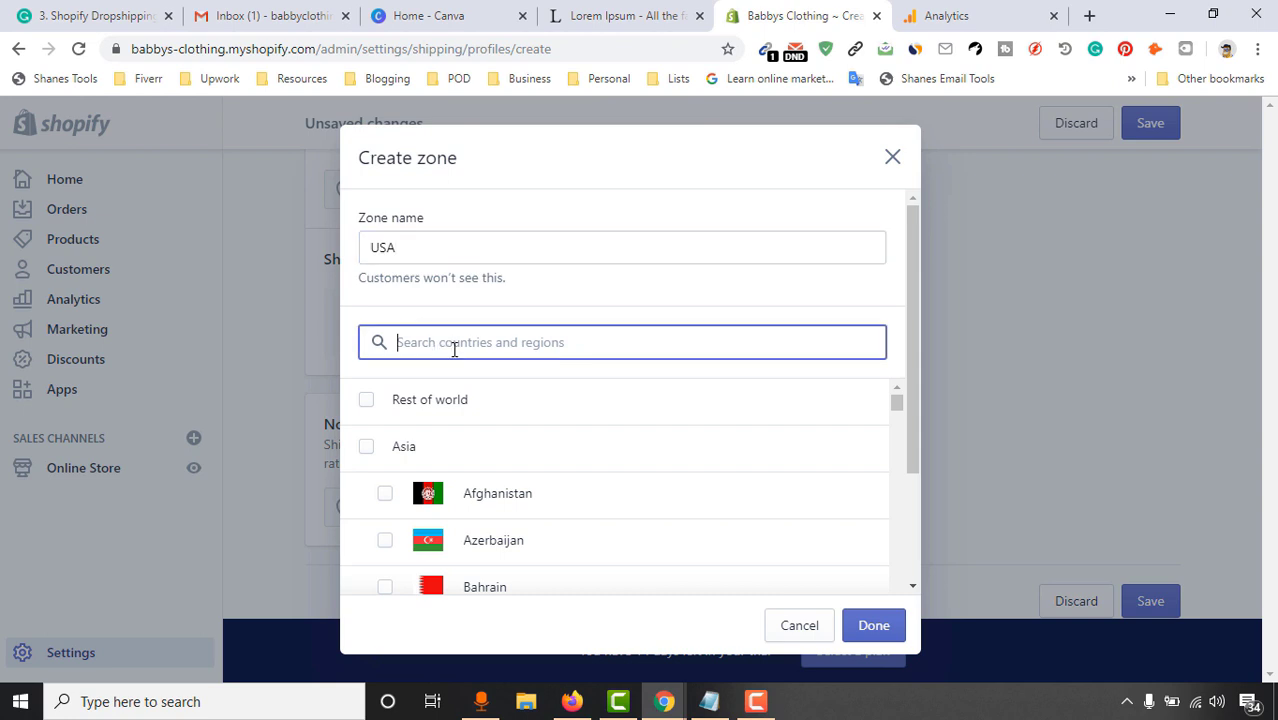
{"action": "type", "text": "united"}
{"action": "left_click", "coordinate": [505, 497]}
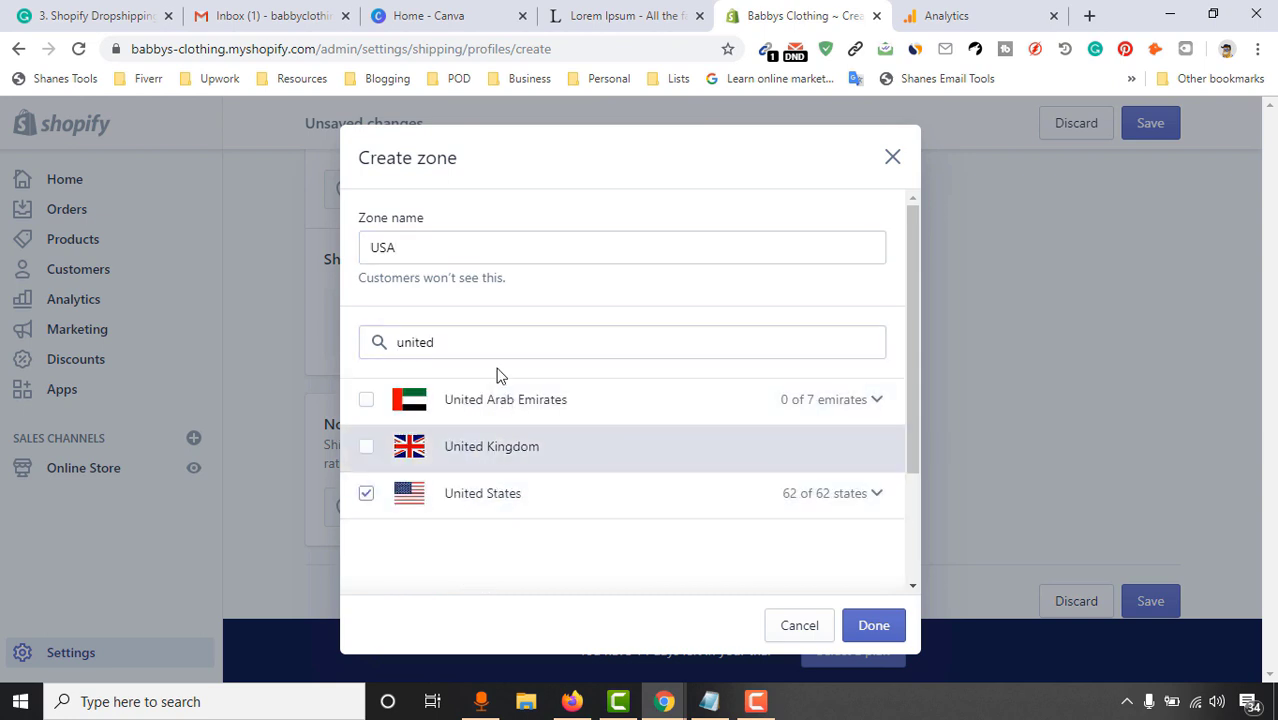
{"action": "left_click", "coordinate": [866, 630]}
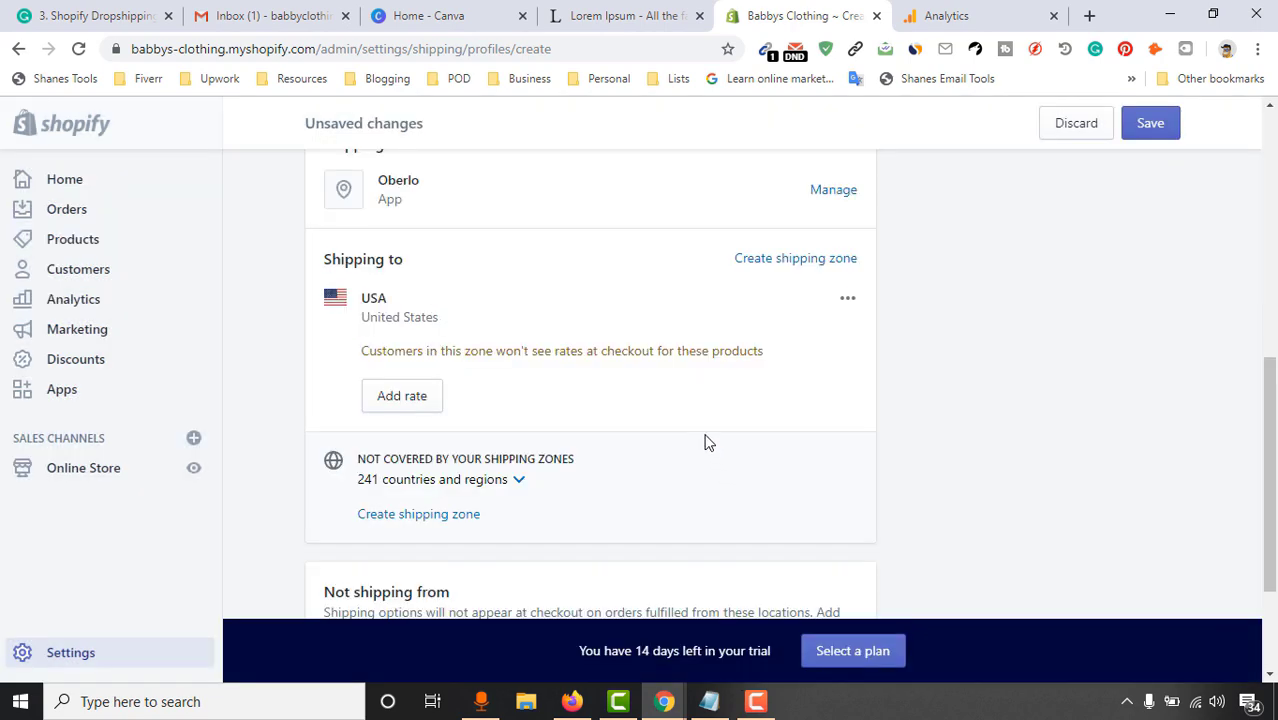
Give the USA zone a Standard shipping rate of $3.00
{"action": "left_click", "coordinate": [406, 405]}
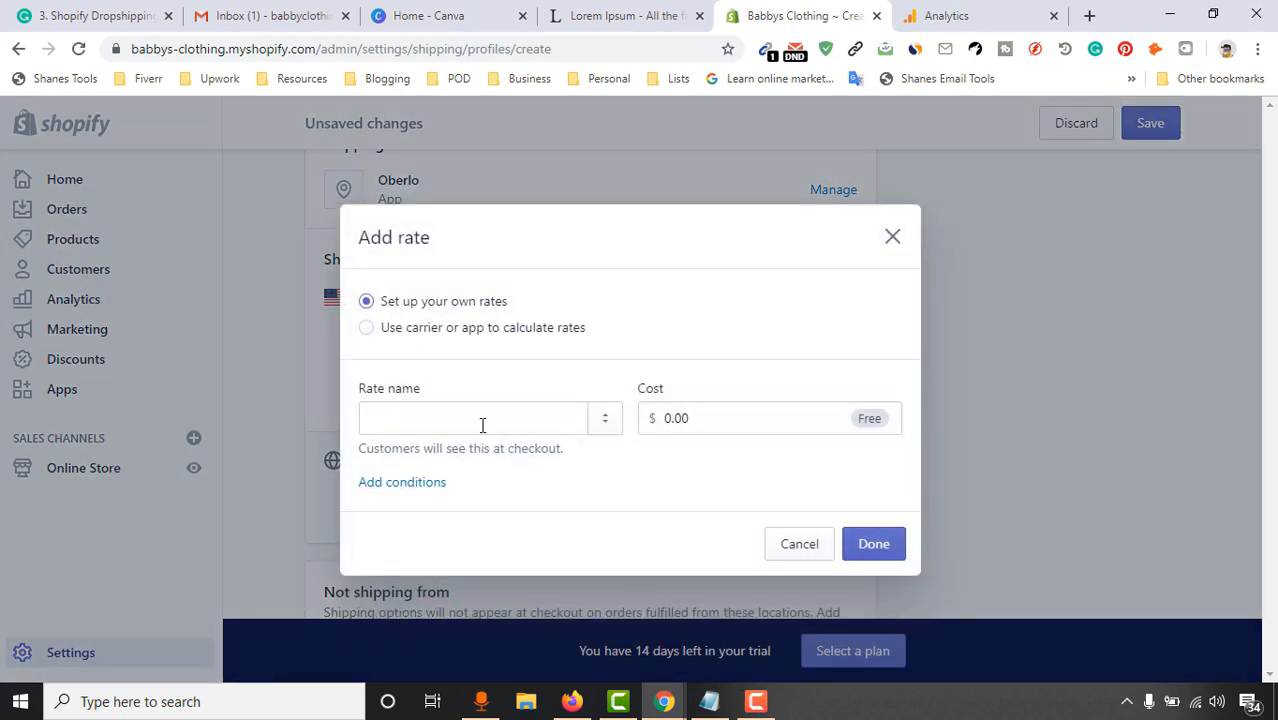
{"action": "left_click", "coordinate": [459, 423]}
{"action": "left_click", "coordinate": [489, 456]}
{"action": "left_click", "coordinate": [733, 422]}
{"action": "left_click_drag", "start_coordinate": [718, 421], "coordinate": [662, 421]}
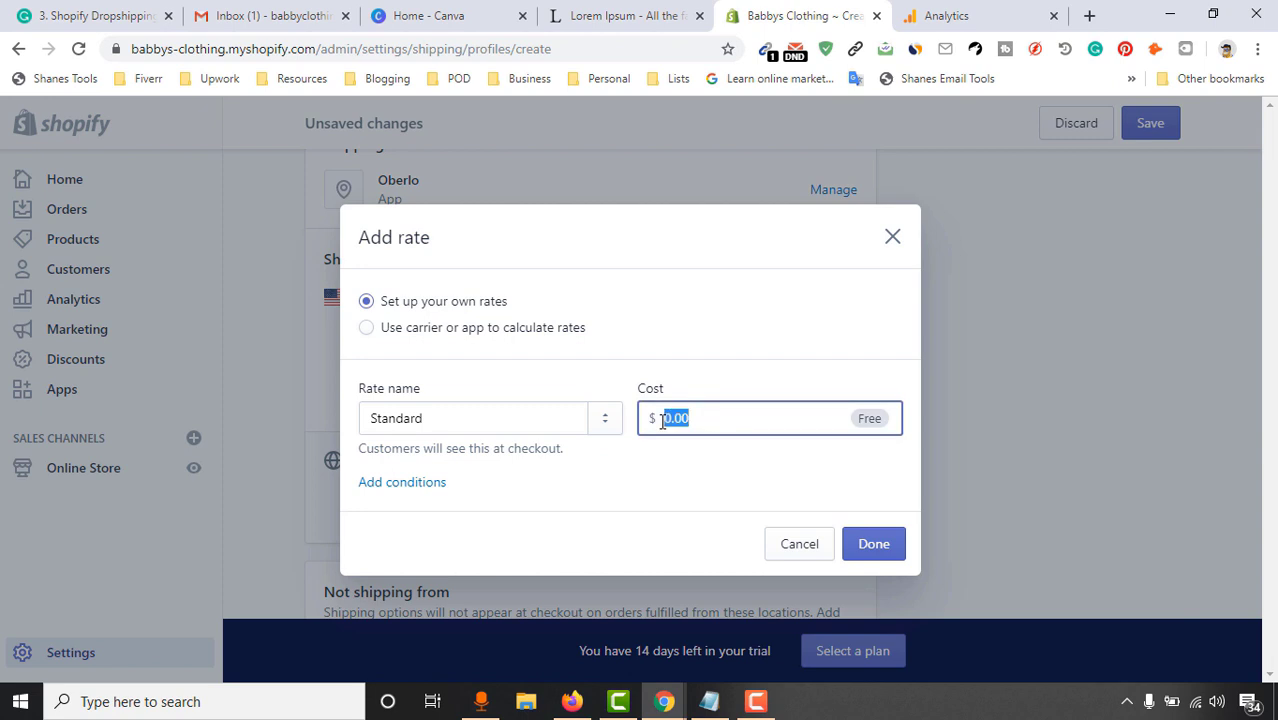
{"action": "type", "text": "3"}
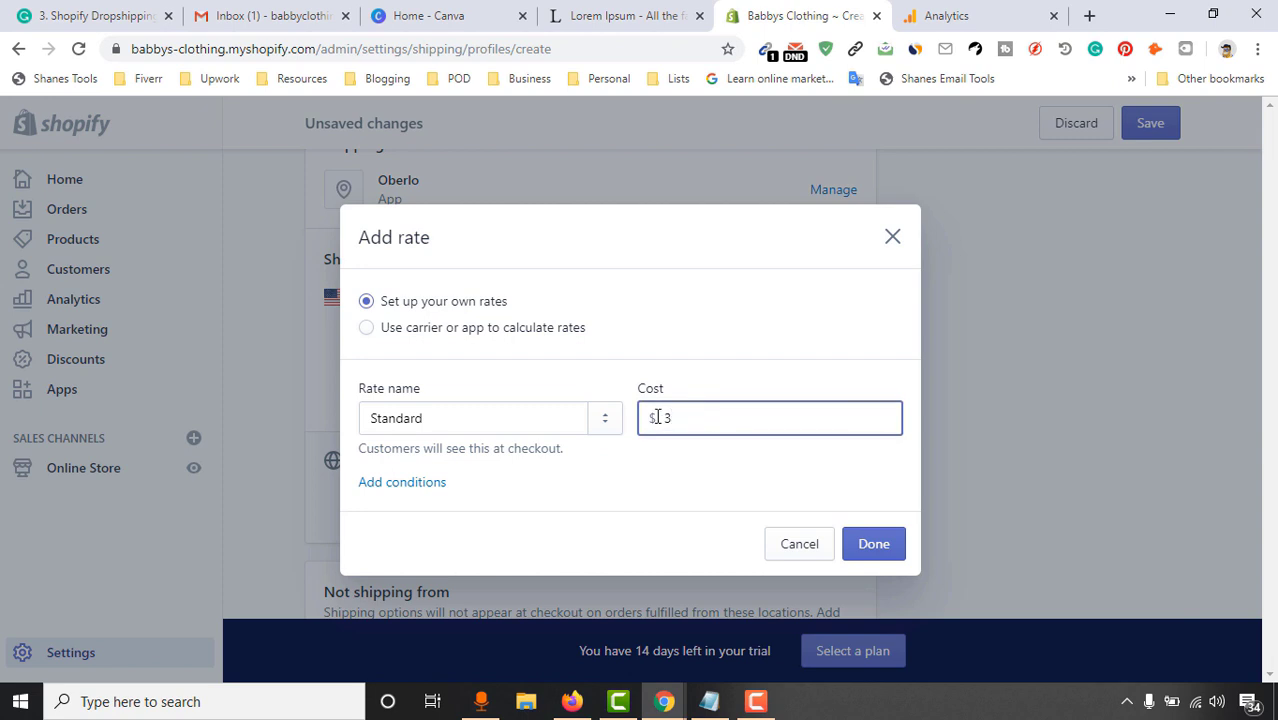
{"action": "left_click", "coordinate": [665, 451]}
{"action": "left_click", "coordinate": [846, 546]}
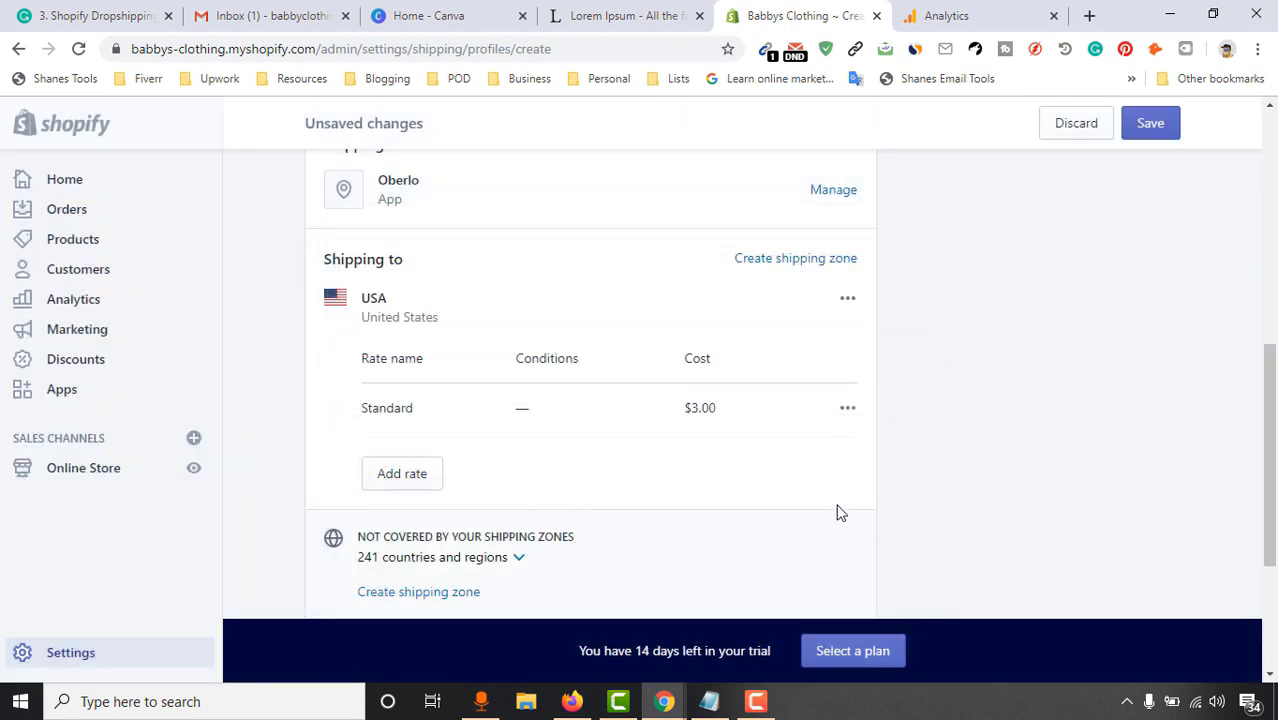
{"action": "scroll", "coordinate": [845, 500], "scroll_direction": "down", "scroll_amount": 2}
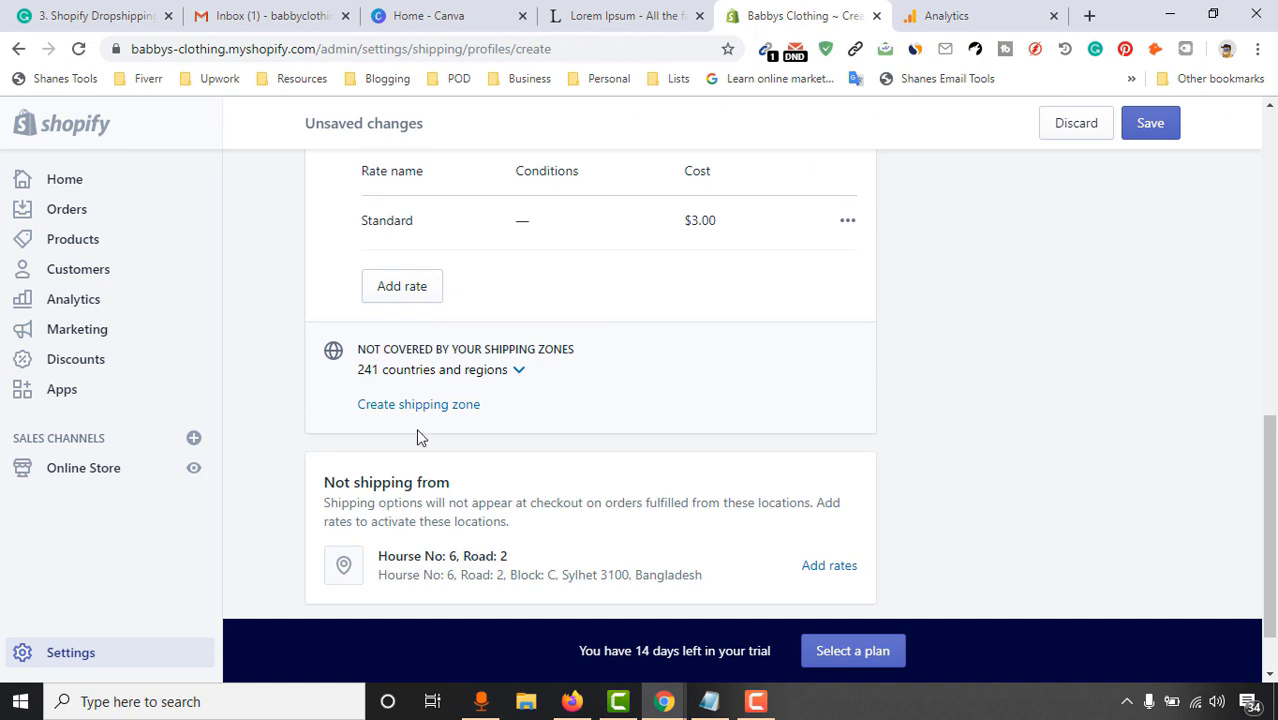
{"action": "left_click", "coordinate": [410, 406]}
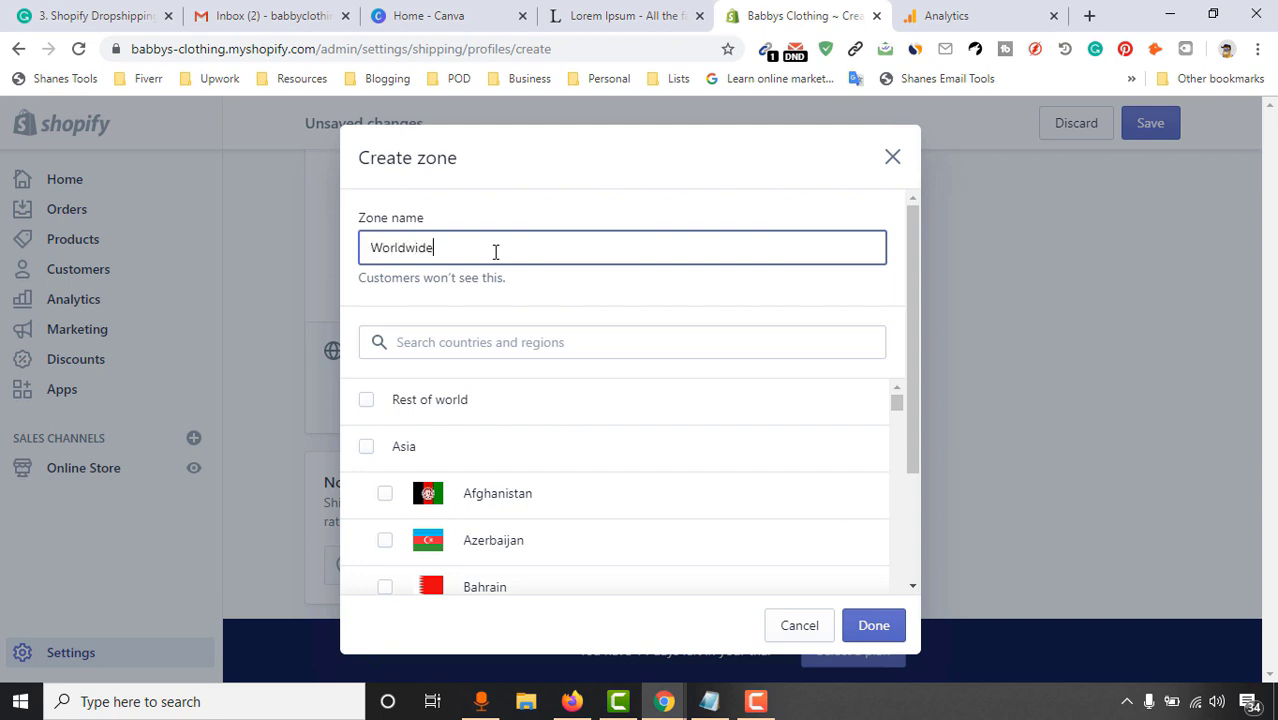
Make the Worldwide zone cover Rest of world with a Standard $7.00 rate
{"action": "left_click", "coordinate": [420, 405]}
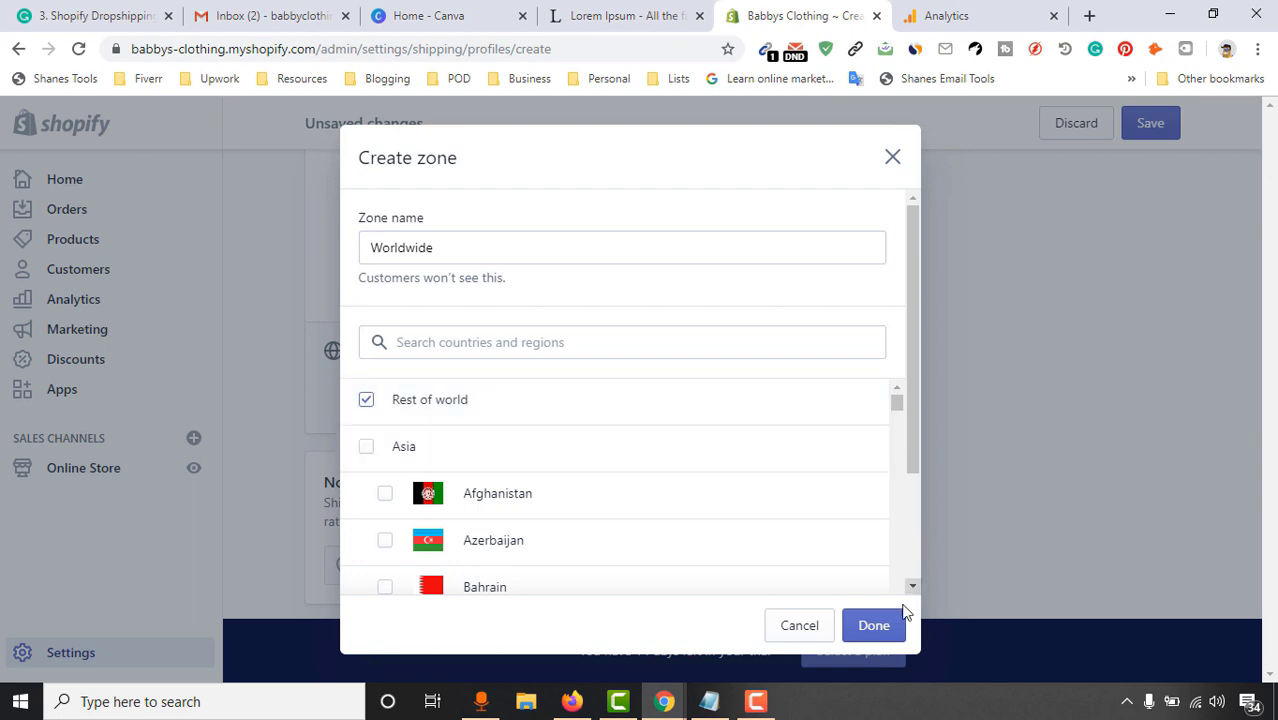
{"action": "left_click", "coordinate": [878, 618]}
{"action": "left_click", "coordinate": [387, 456]}
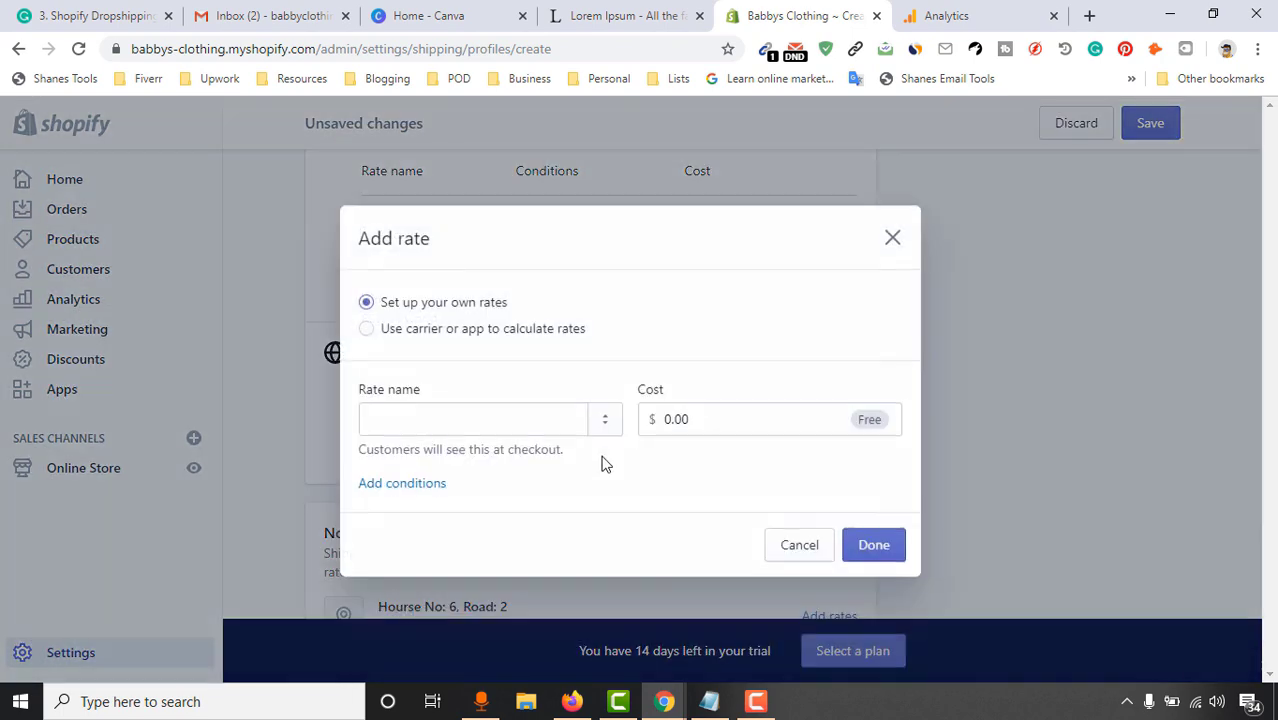
{"action": "left_click", "coordinate": [480, 419]}
{"action": "left_click", "coordinate": [462, 454]}
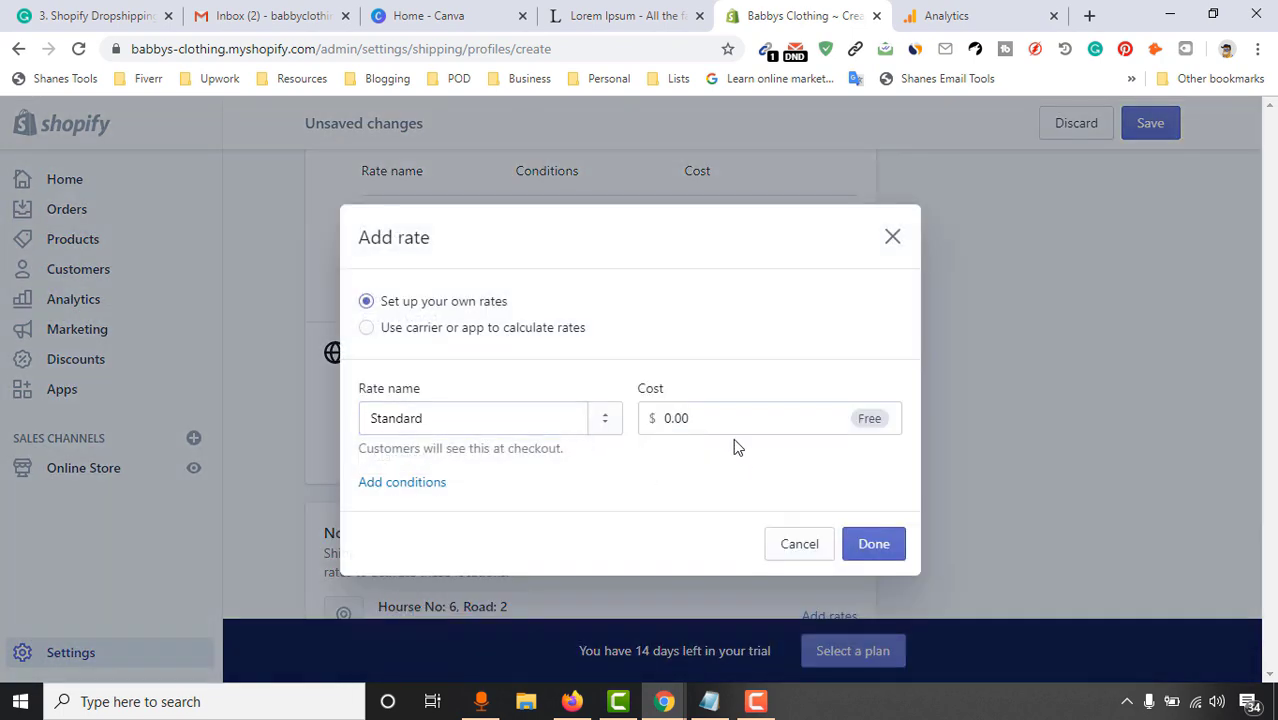
{"action": "left_click", "coordinate": [712, 417]}
{"action": "type", "text": "7"}
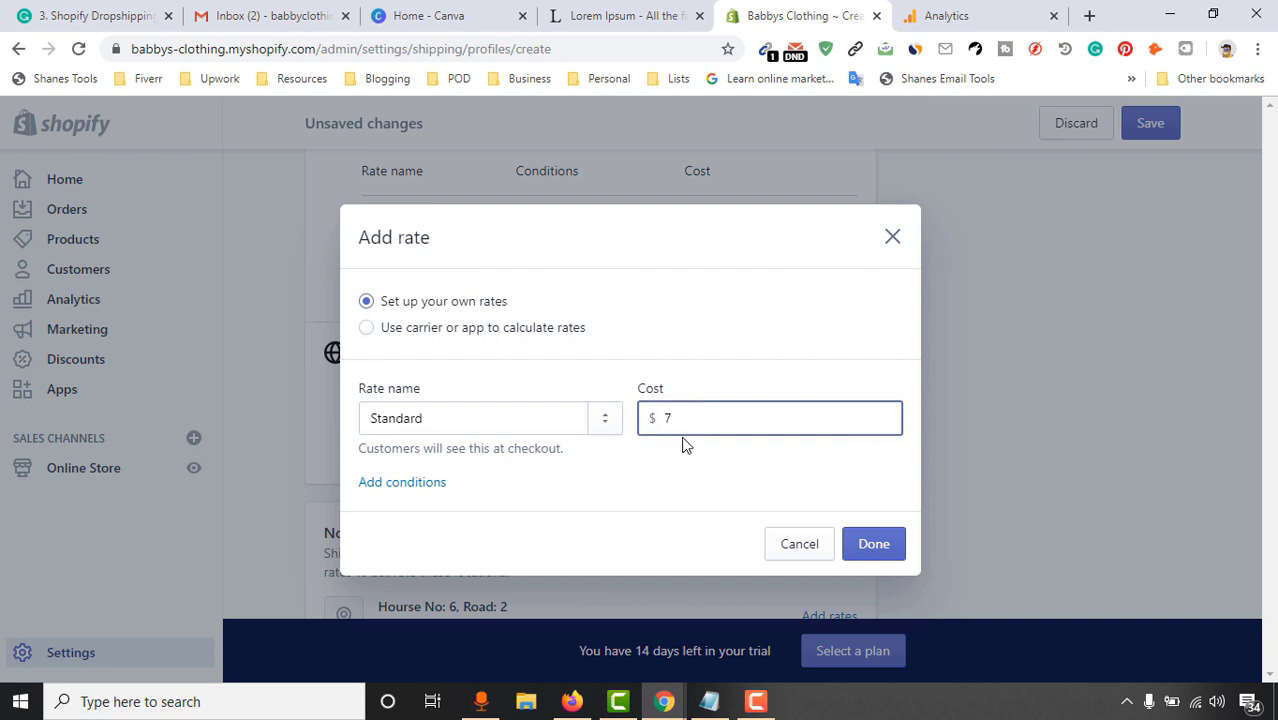
{"action": "left_click", "coordinate": [702, 390]}
{"action": "left_click", "coordinate": [860, 543]}
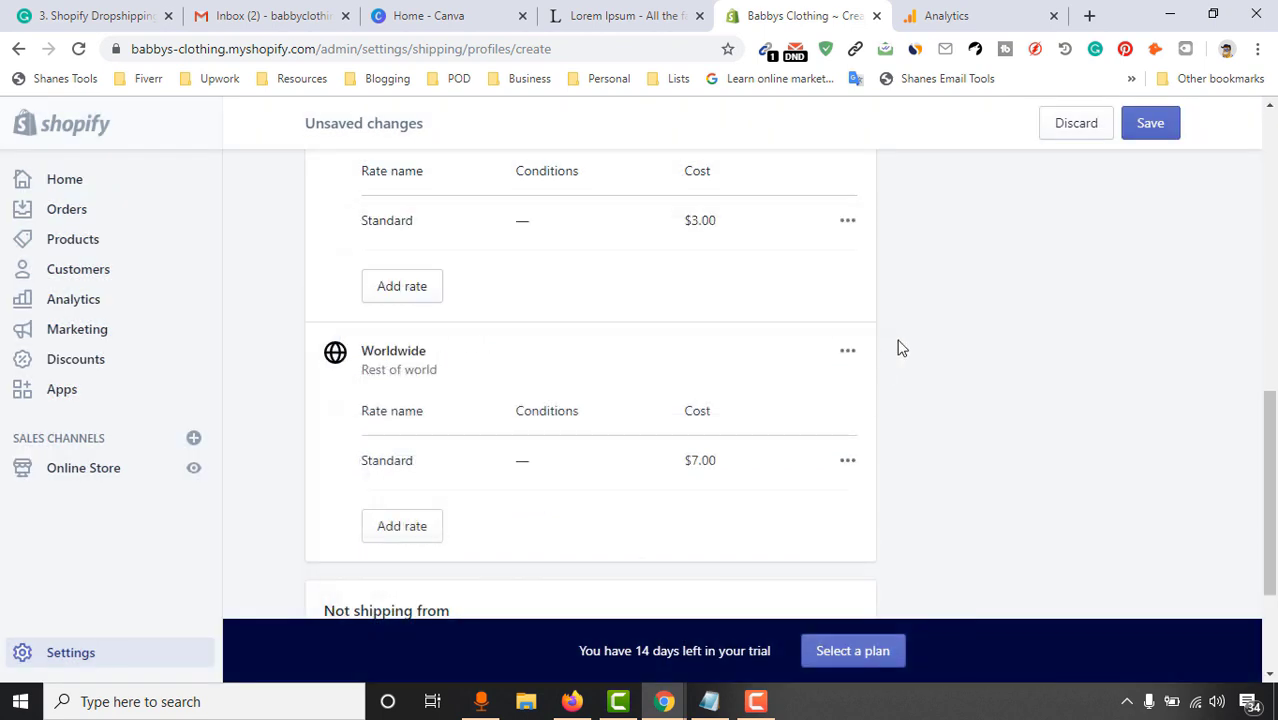
Save the USA shipping profile
{"action": "scroll", "coordinate": [993, 338], "scroll_direction": "down", "scroll_amount": 2}
{"action": "scroll", "coordinate": [370, 455], "scroll_direction": "up", "scroll_amount": 10}
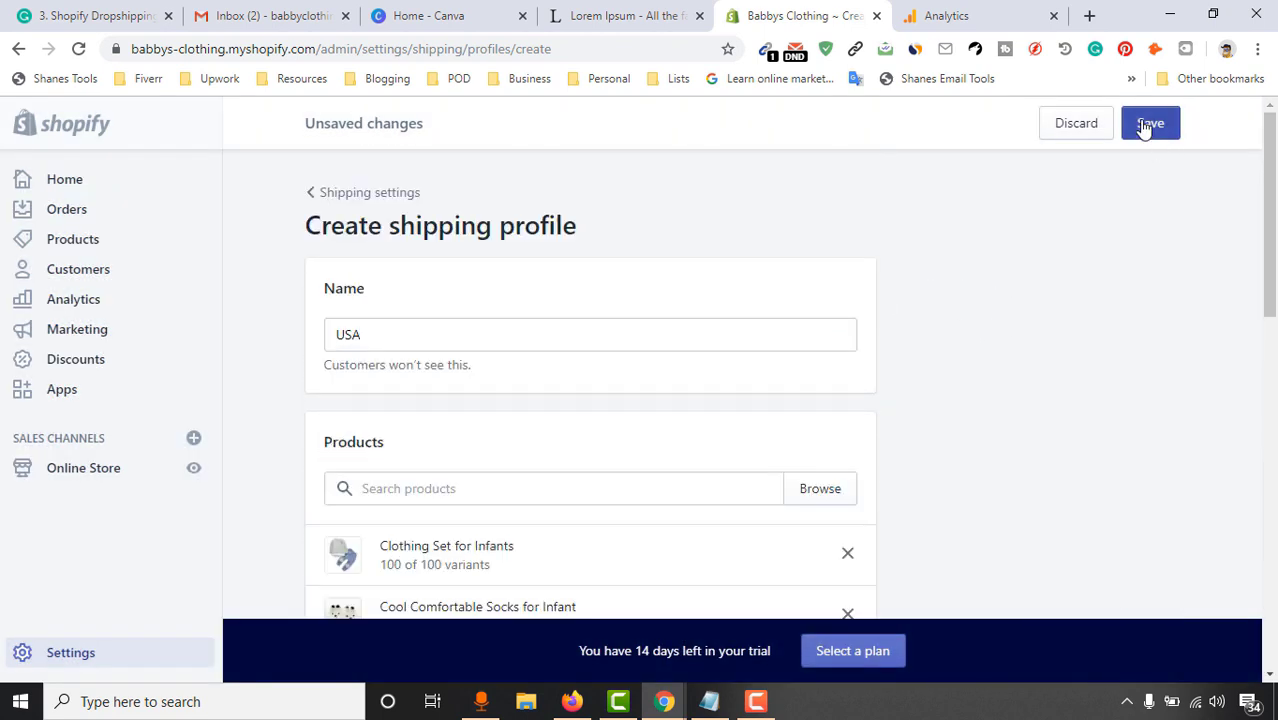
{"action": "left_click", "coordinate": [1148, 124]}
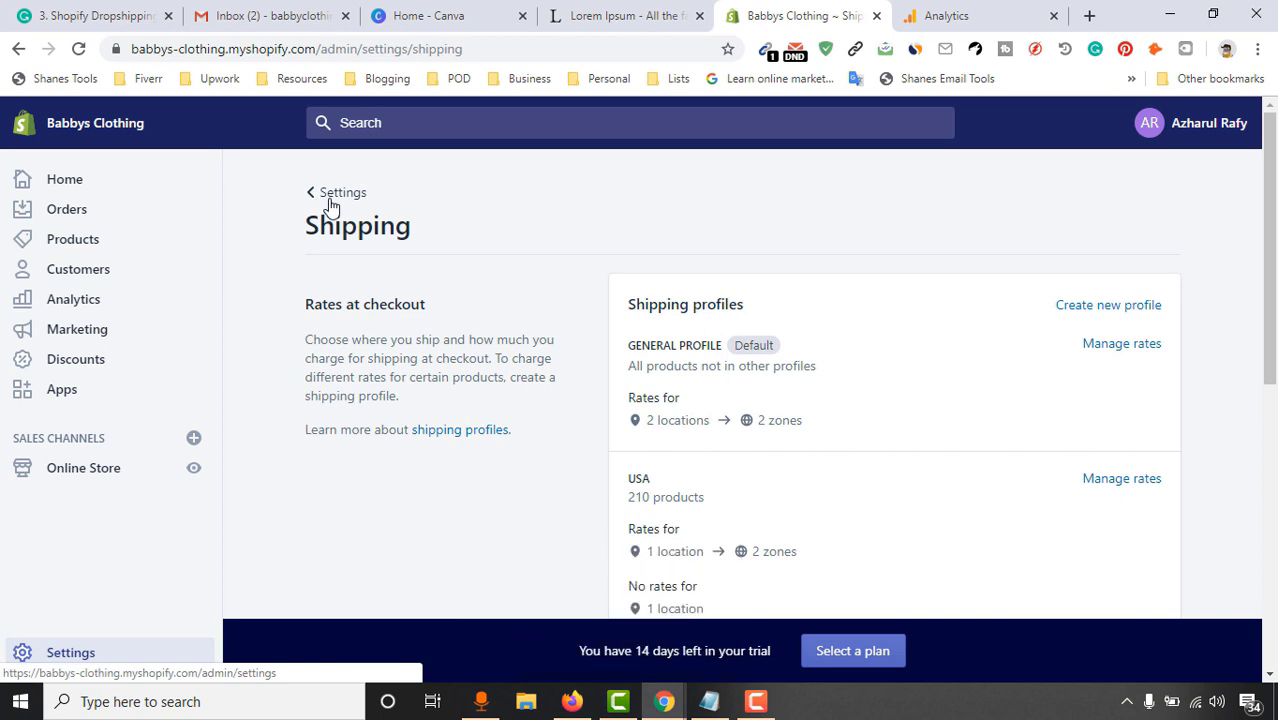
Review which tax regions collect tax on the Taxes settings page
{"action": "left_click", "coordinate": [331, 206]}
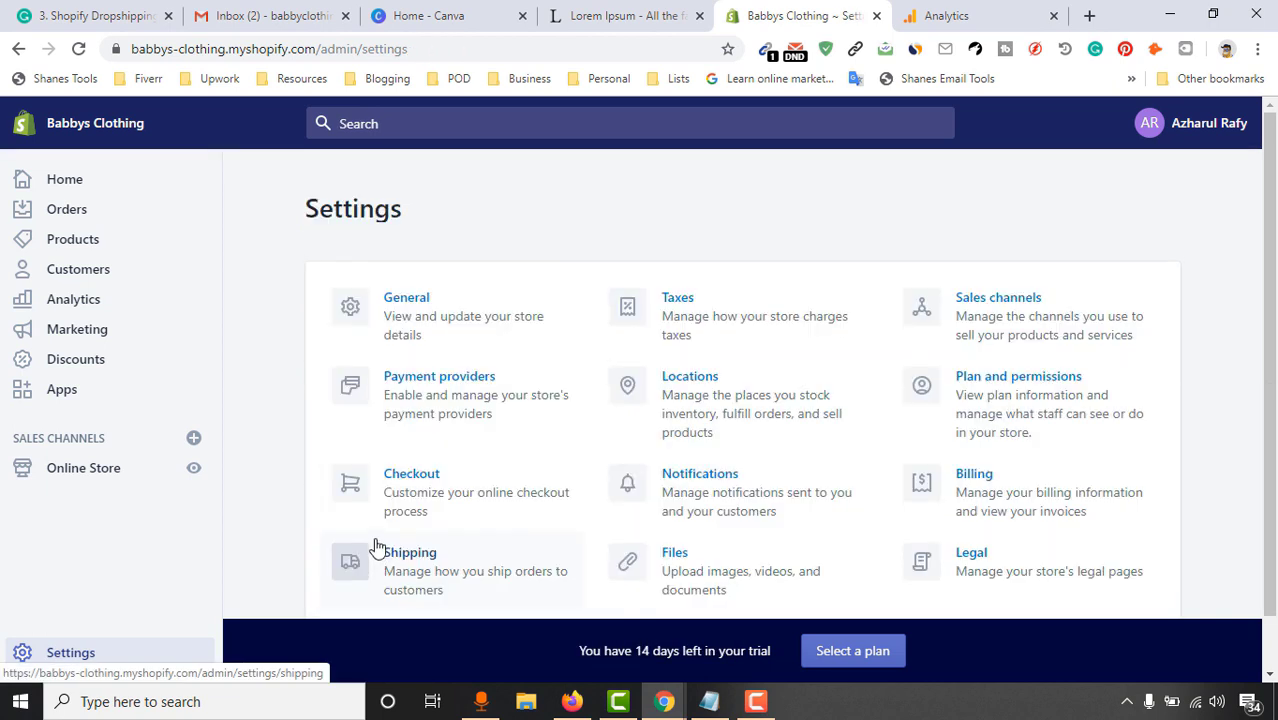
{"action": "scroll", "coordinate": [670, 497], "scroll_direction": "down", "scroll_amount": 2}
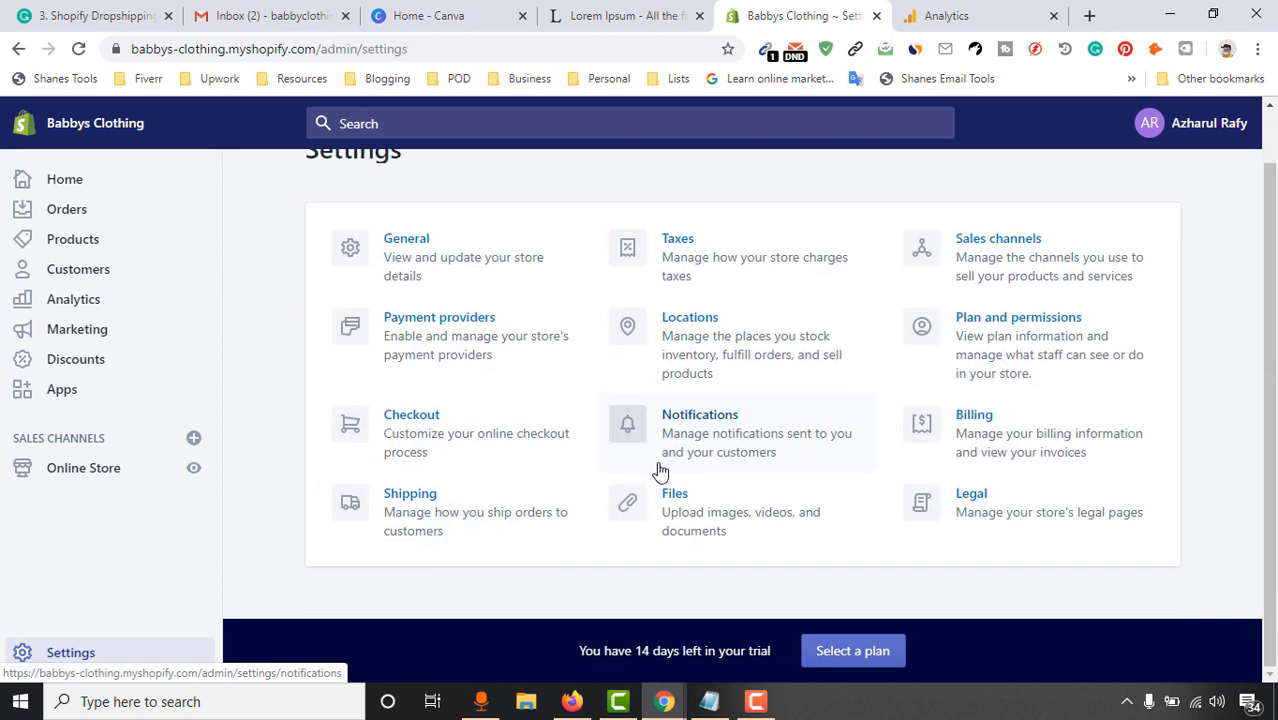
{"action": "left_click", "coordinate": [732, 272]}
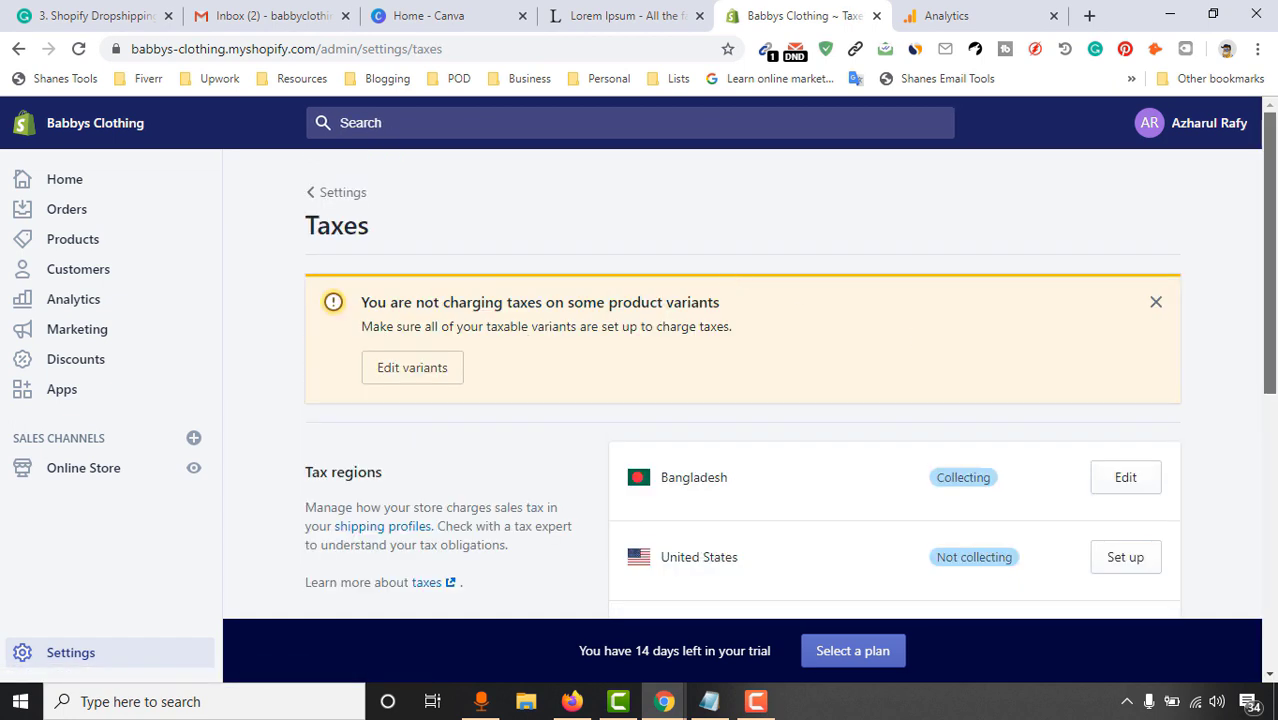
{"action": "scroll", "coordinate": [1233, 349], "scroll_direction": "down", "scroll_amount": 2}
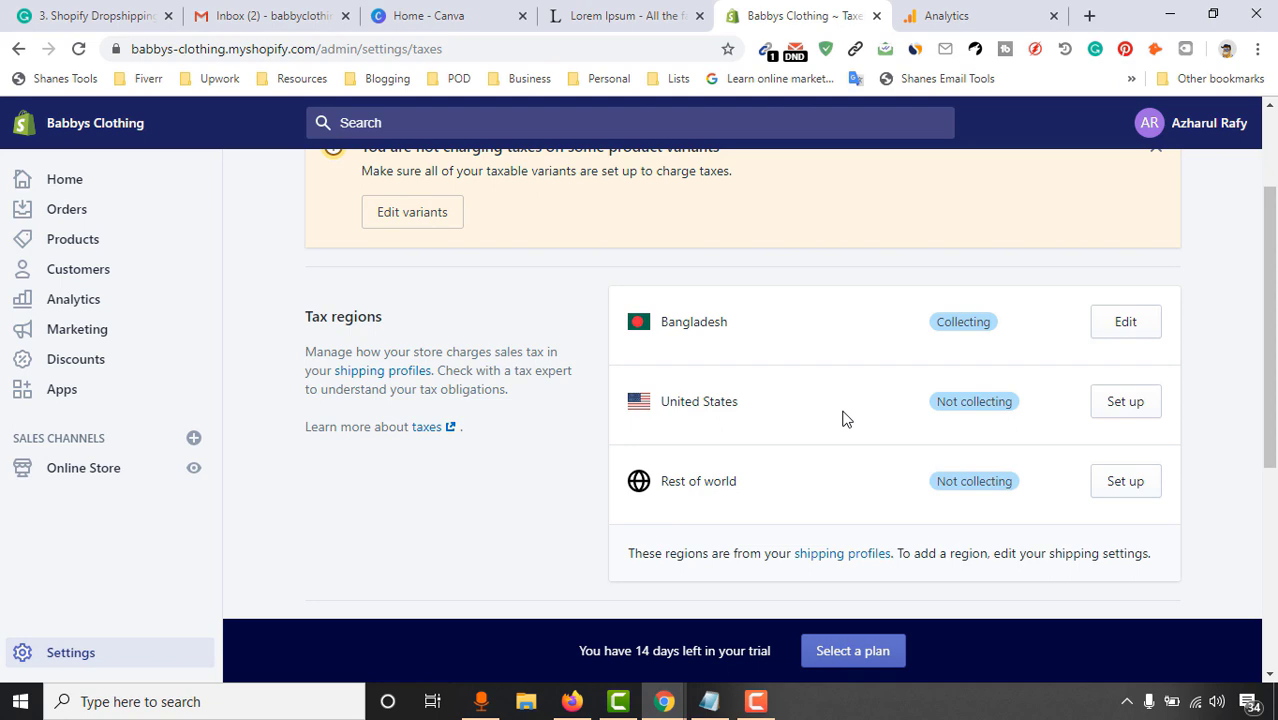
{"action": "scroll", "coordinate": [800, 415], "scroll_direction": "up", "scroll_amount": 3}
{"action": "scroll", "coordinate": [799, 449], "scroll_direction": "down", "scroll_amount": 3}
{"action": "scroll", "coordinate": [600, 400], "scroll_direction": "up", "scroll_amount": 3}
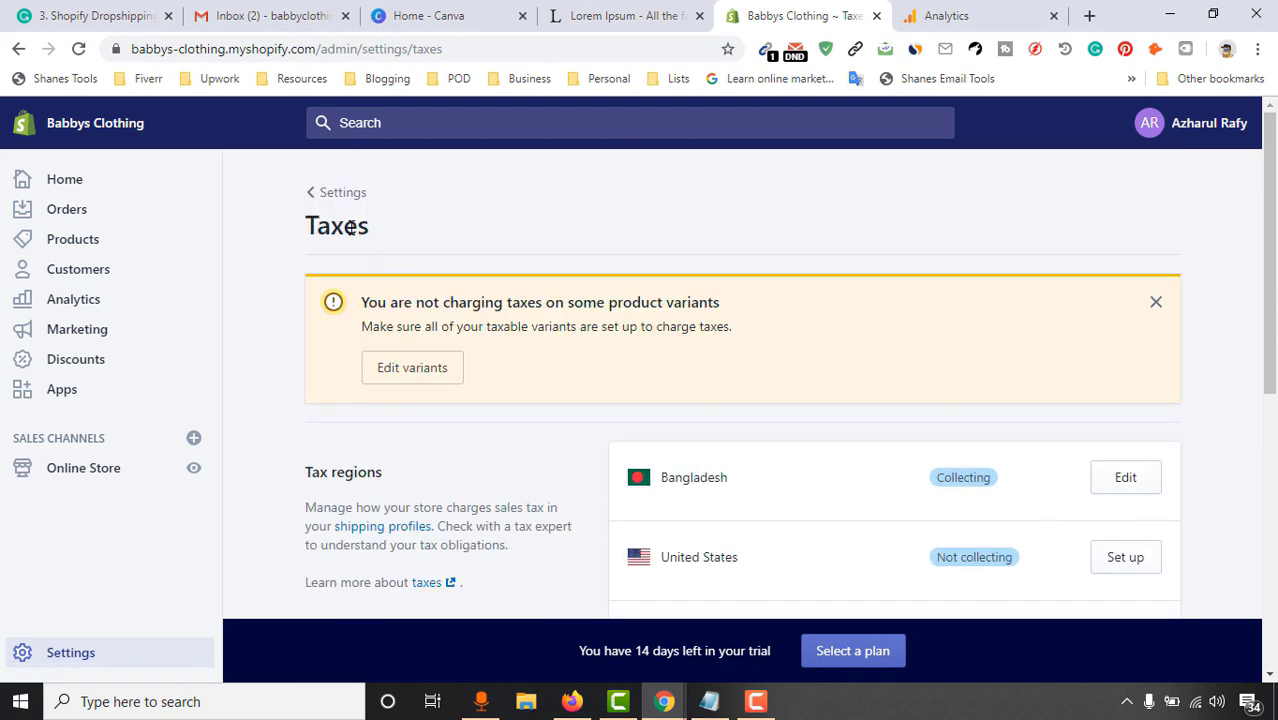
Go back to Settings and open the Locations page
{"action": "left_click", "coordinate": [312, 192]}
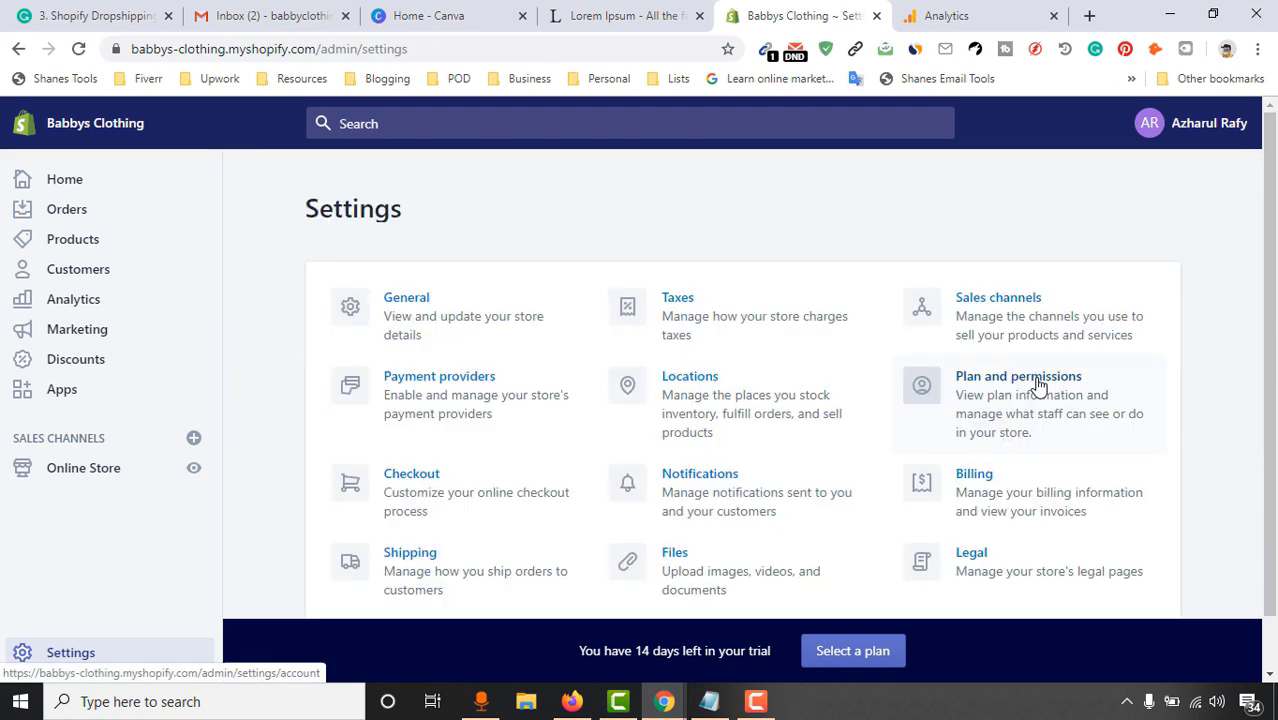
{"action": "scroll", "coordinate": [930, 392], "scroll_direction": "down", "scroll_amount": 1}
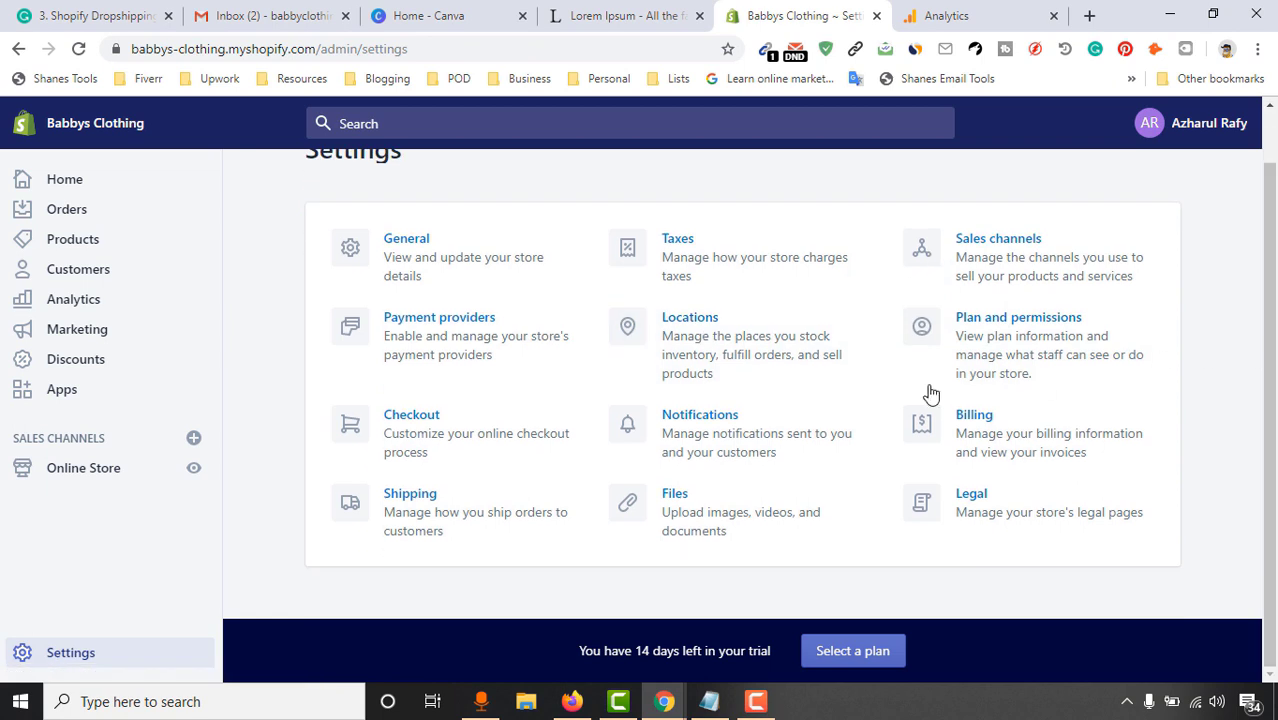
{"action": "left_click", "coordinate": [759, 367]}
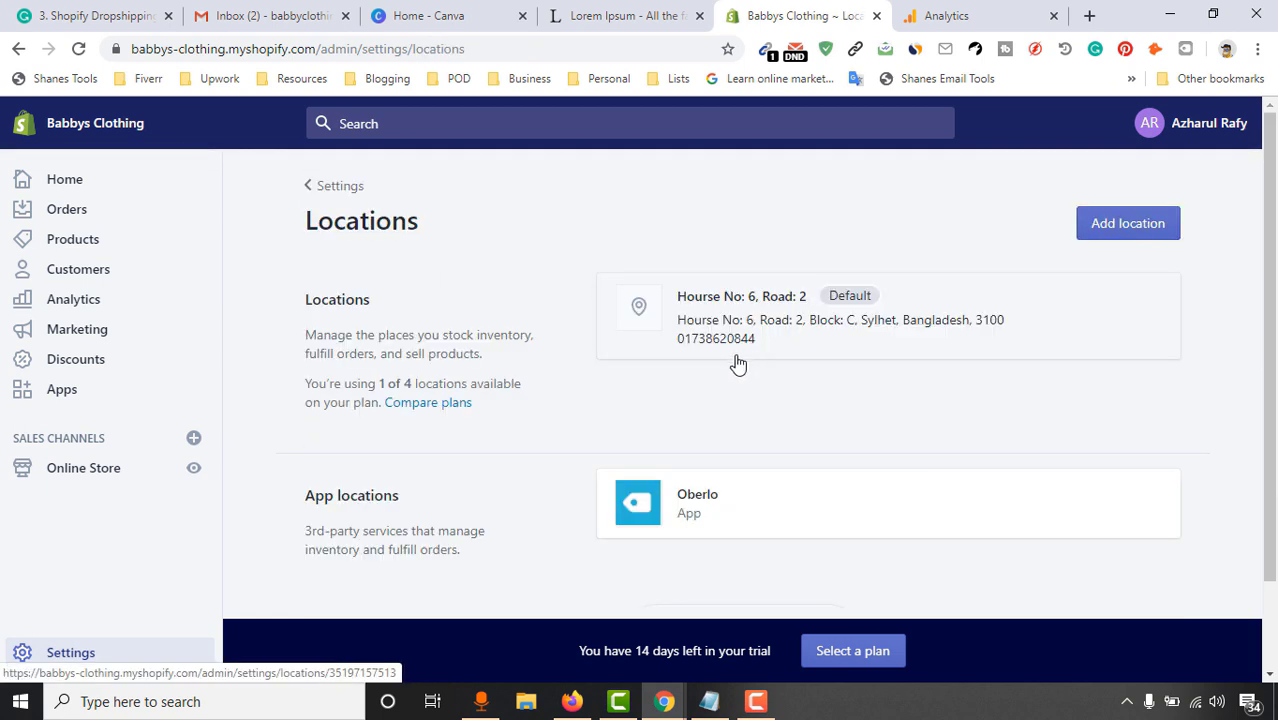
Add a new location named China and save it
{"action": "left_click", "coordinate": [1147, 231]}
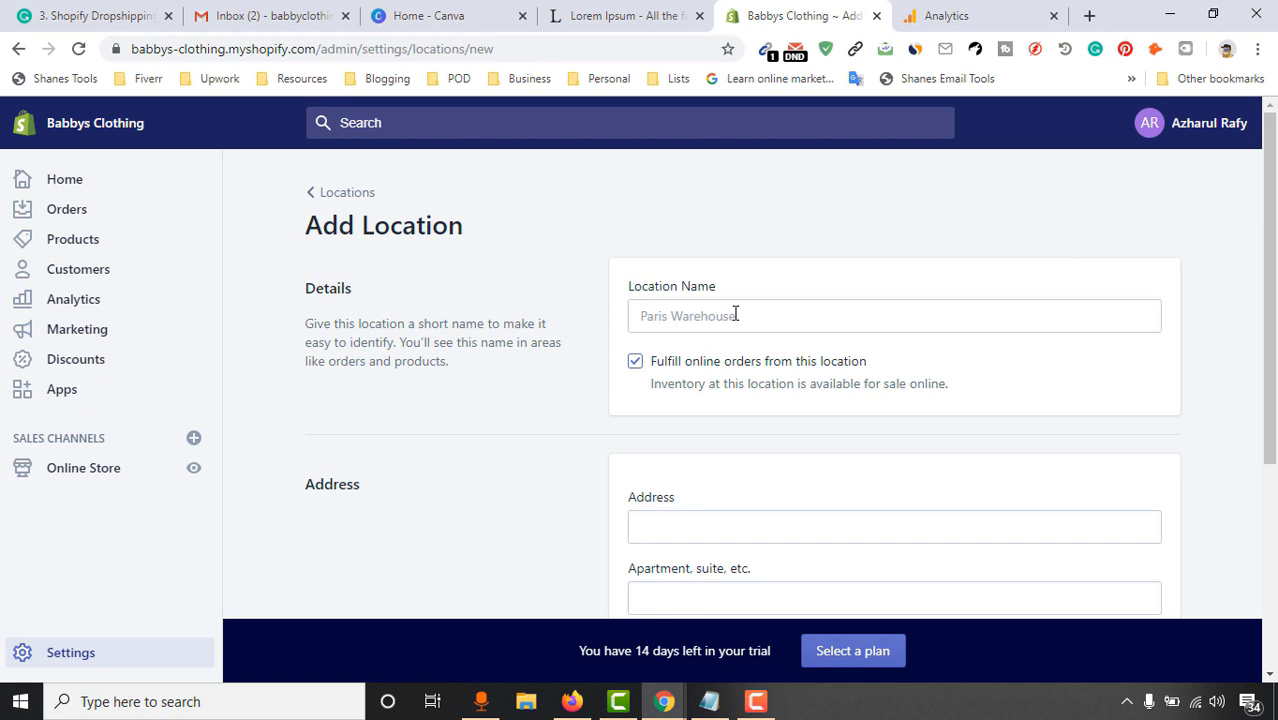
{"action": "left_click", "coordinate": [735, 314]}
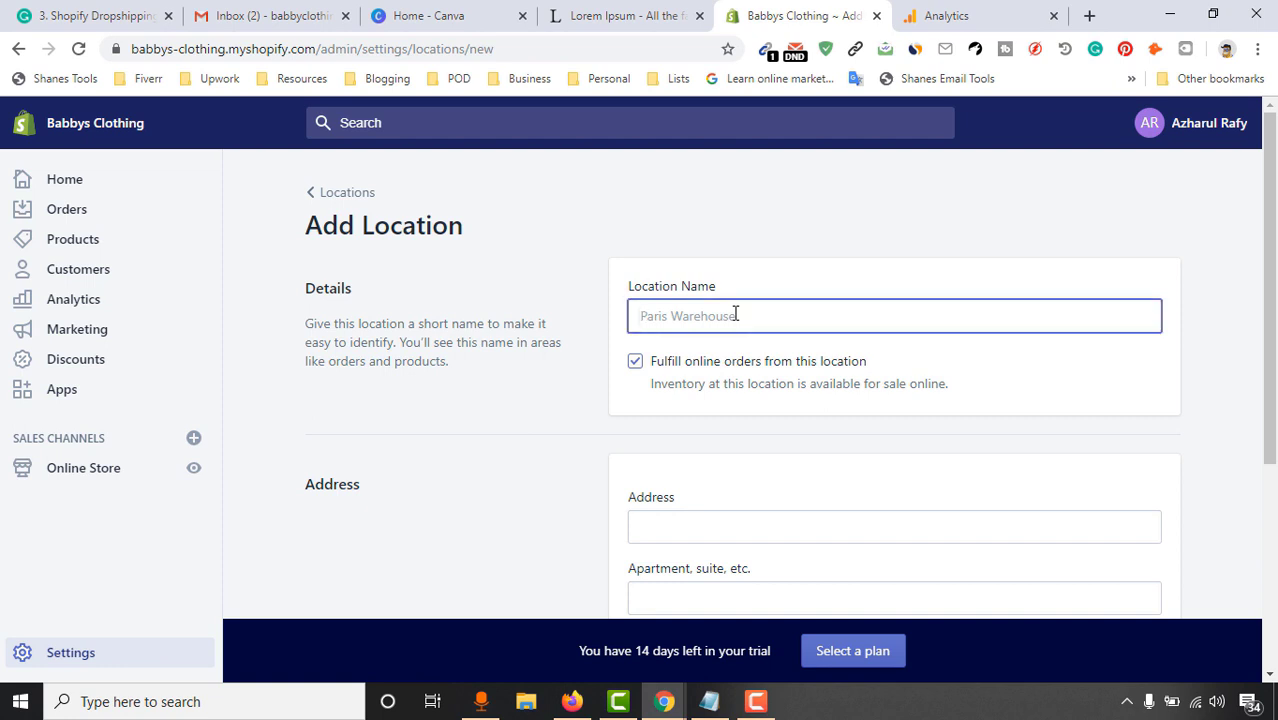
{"action": "type", "text": "CHi"}
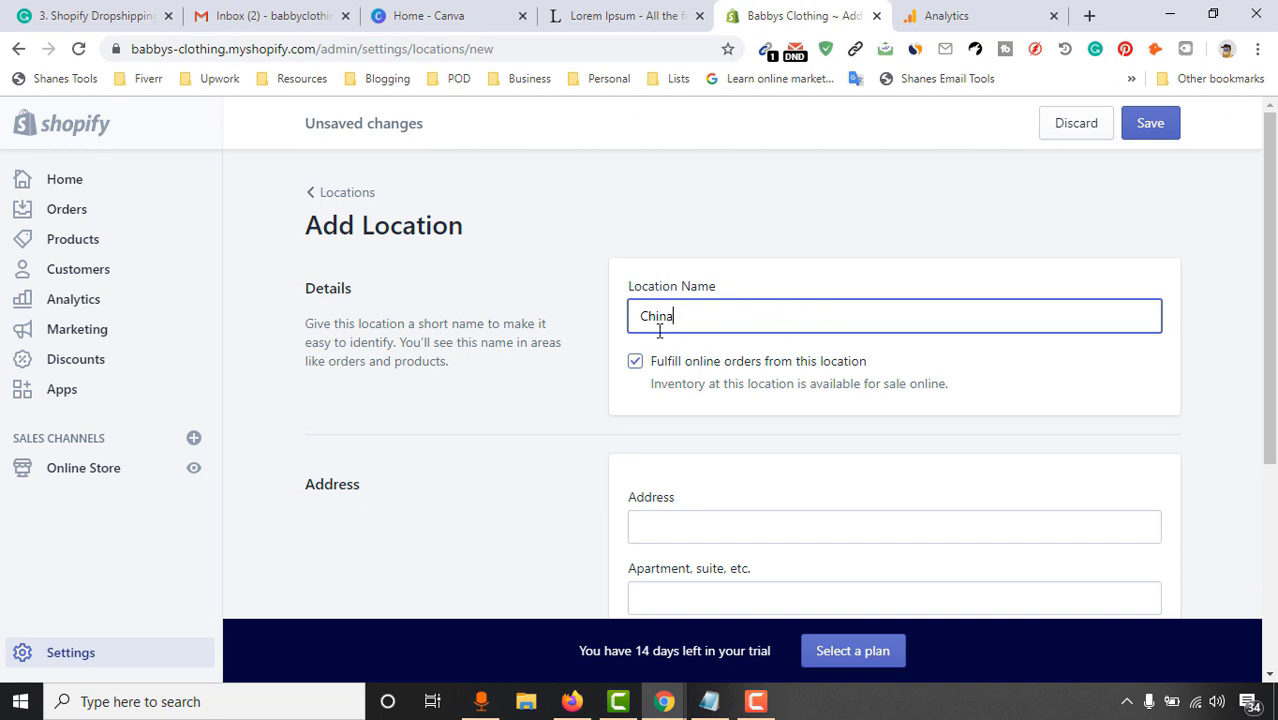
{"action": "scroll", "coordinate": [732, 459], "scroll_direction": "down", "scroll_amount": 2}
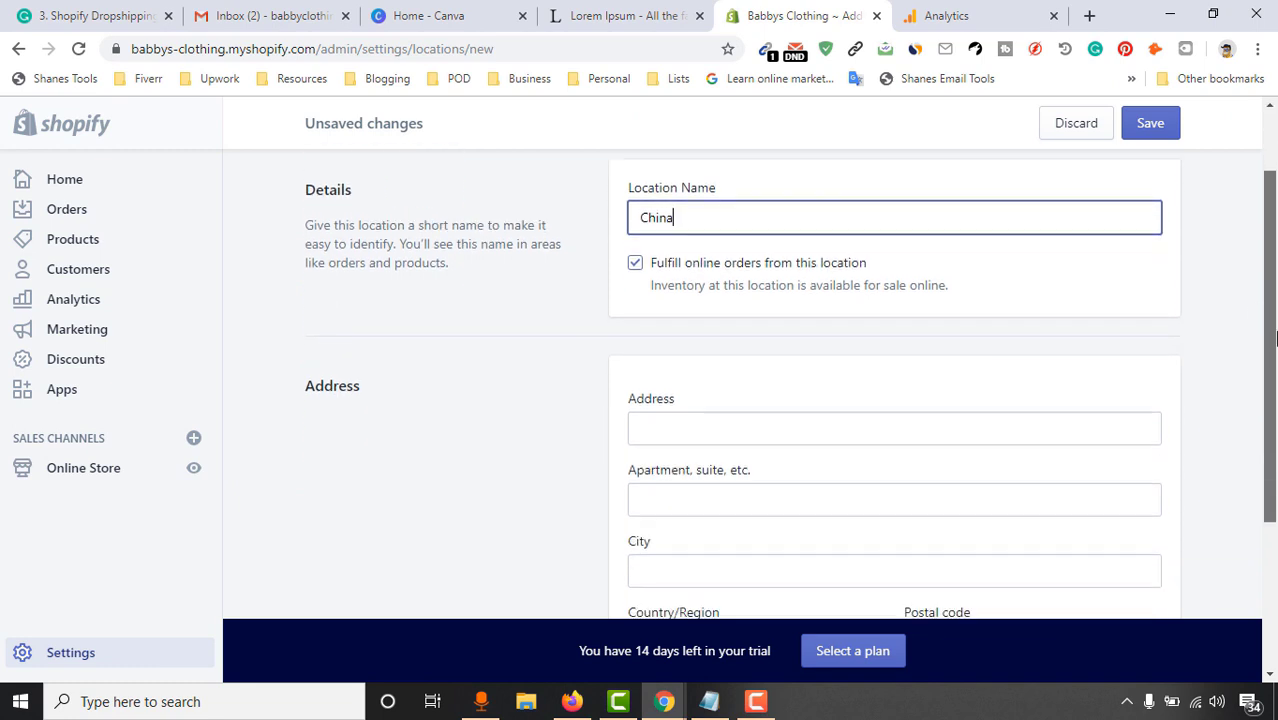
{"action": "scroll", "coordinate": [732, 459], "scroll_direction": "down", "scroll_amount": 2}
{"action": "left_click", "coordinate": [690, 225]}
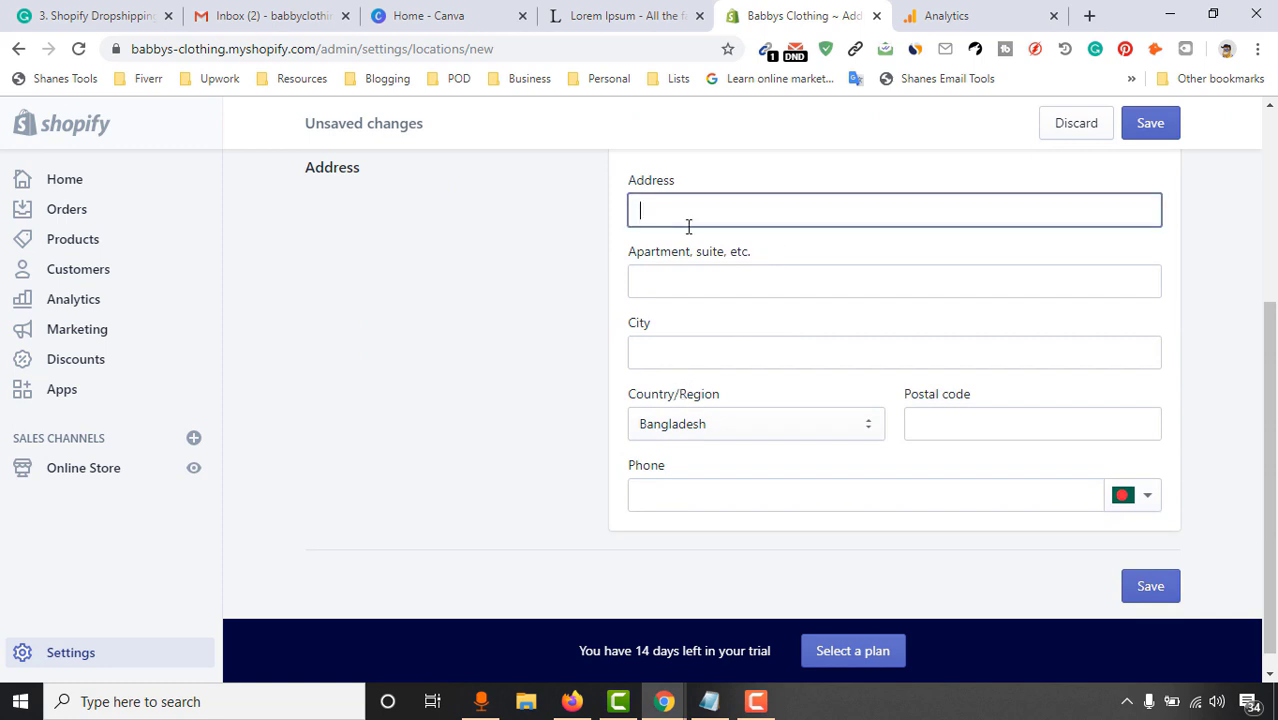
{"action": "left_click", "coordinate": [1135, 592]}
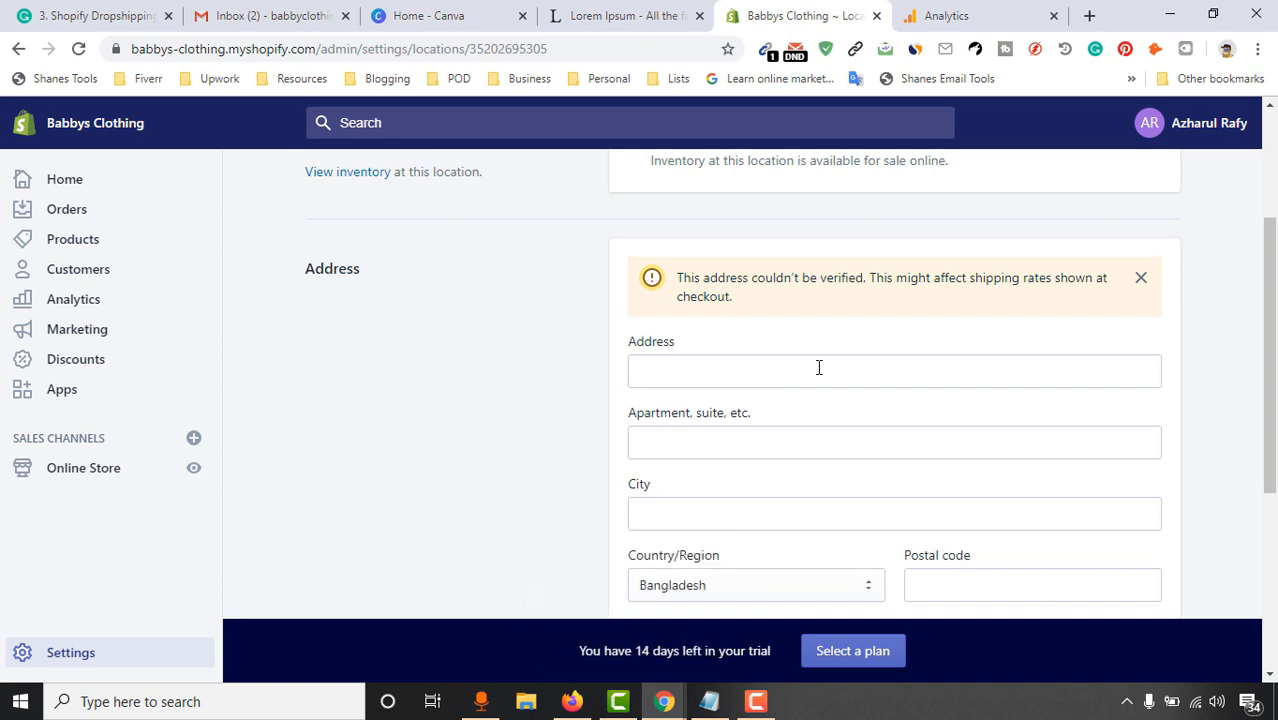
Look over the saved China location, then return to the Locations list
{"action": "scroll", "coordinate": [818, 367], "scroll_direction": "down", "scroll_amount": 4}
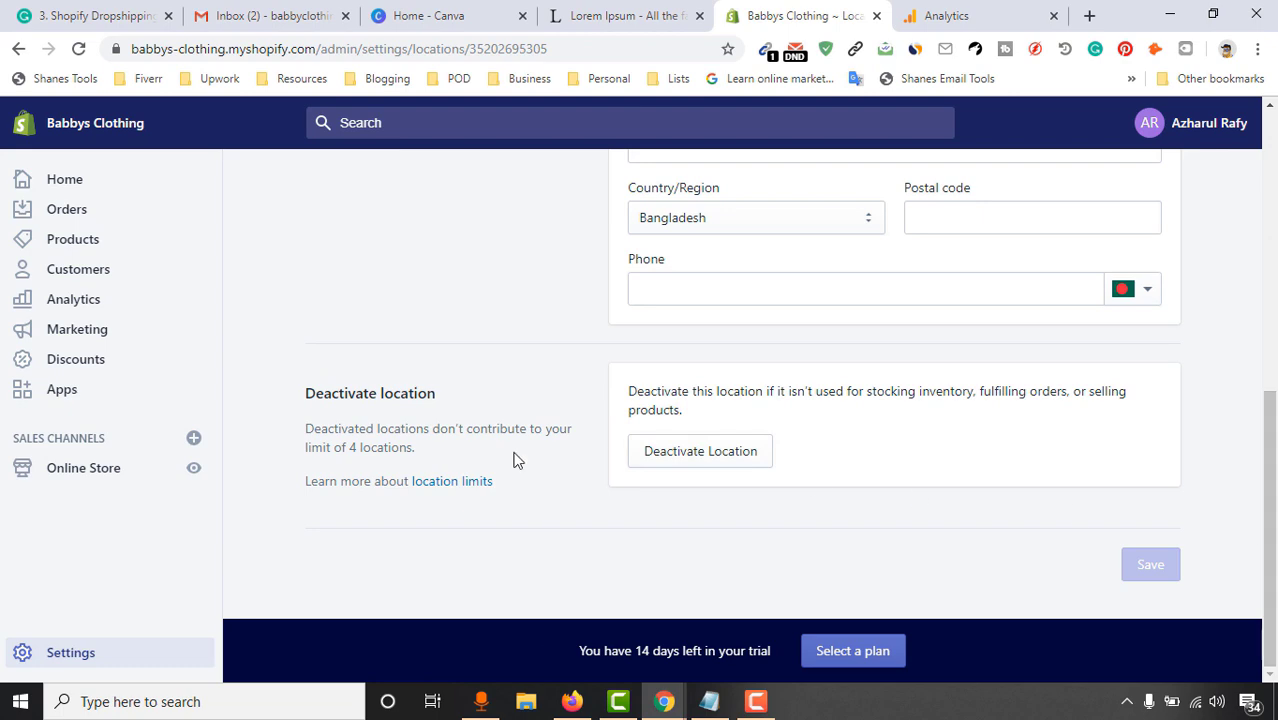
{"action": "scroll", "coordinate": [1049, 450], "scroll_direction": "up", "scroll_amount": 6}
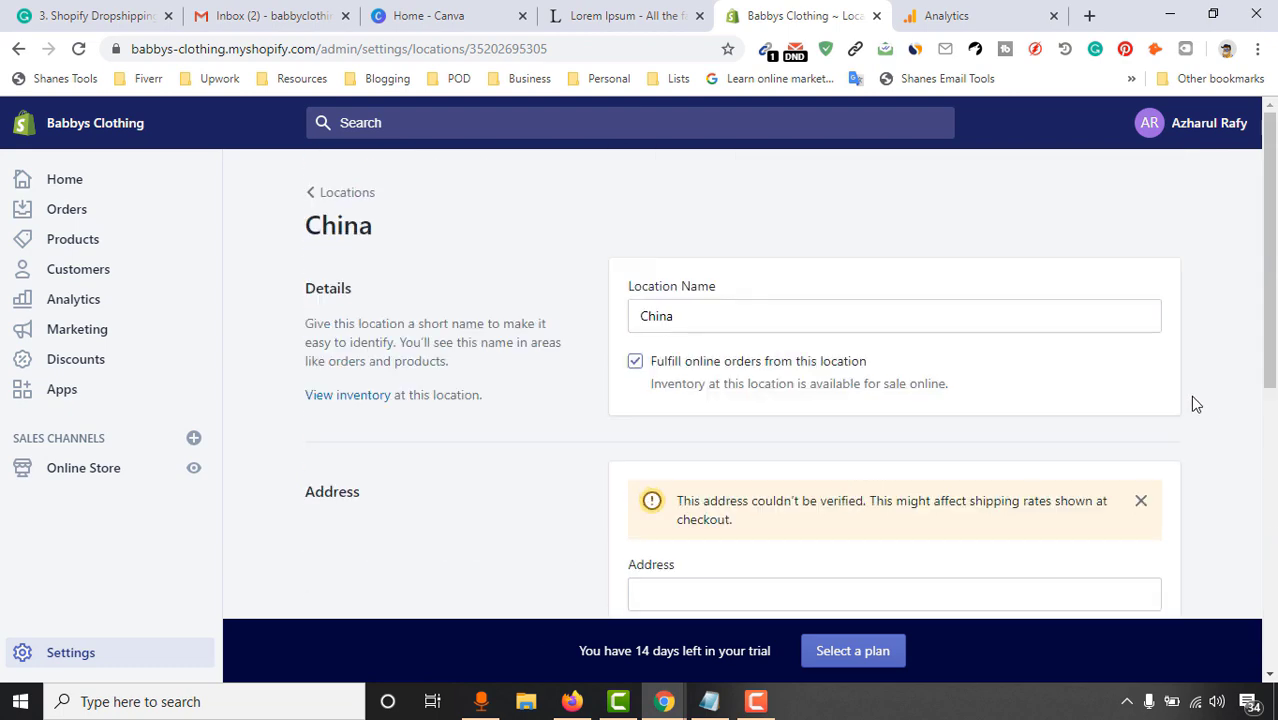
{"action": "scroll", "coordinate": [1190, 400], "scroll_direction": "down", "scroll_amount": 4}
{"action": "scroll", "coordinate": [971, 431], "scroll_direction": "down", "scroll_amount": 2}
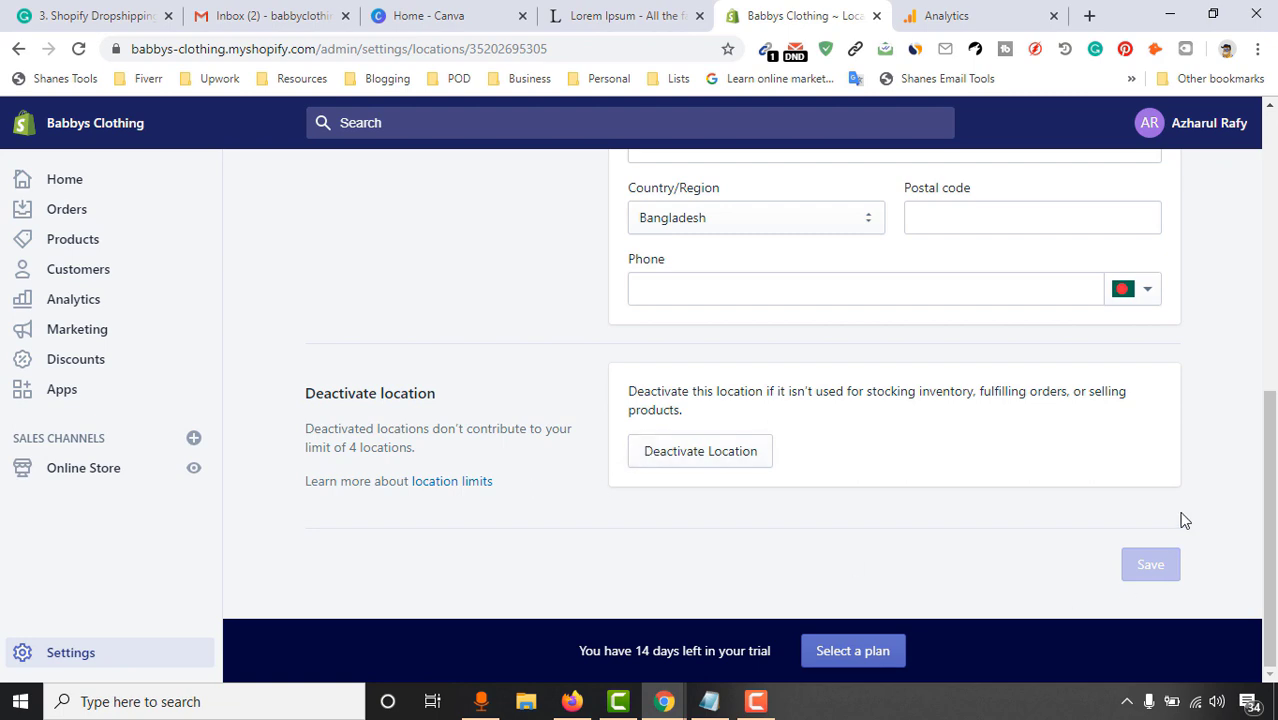
{"action": "scroll", "coordinate": [1181, 519], "scroll_direction": "up", "scroll_amount": 10}
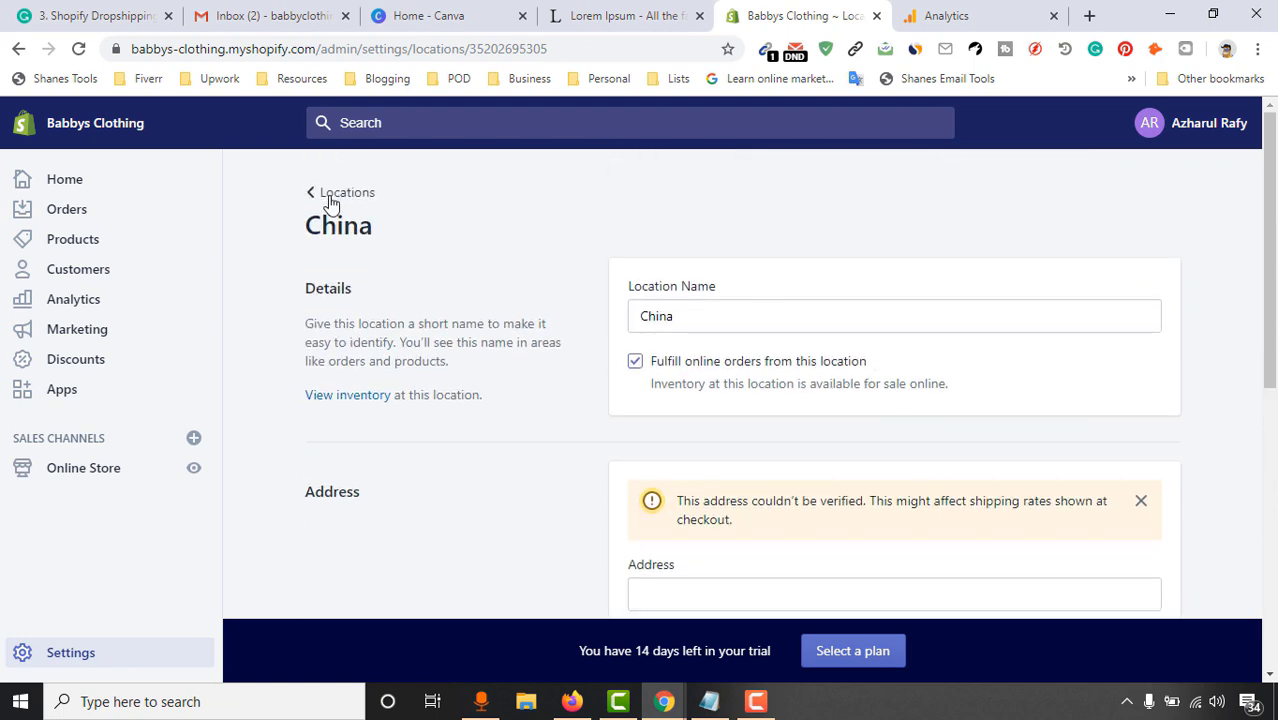
{"action": "left_click", "coordinate": [340, 193]}
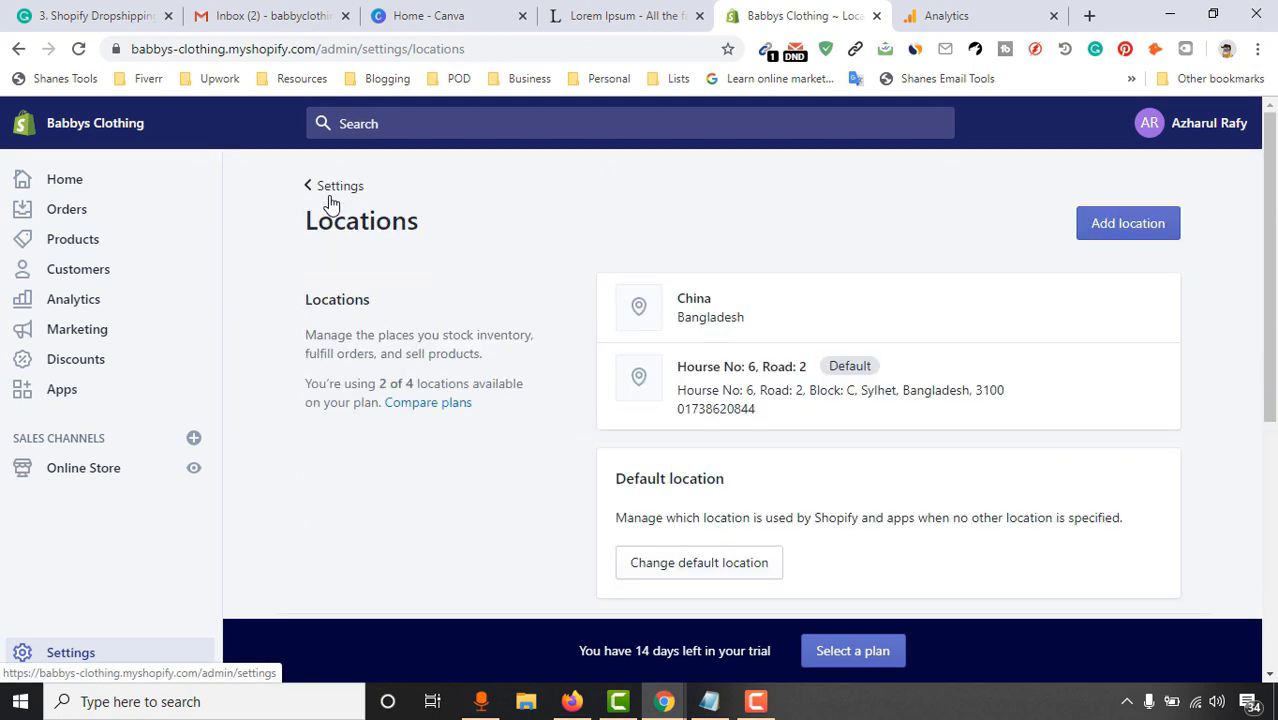
Open Notifications settings and look through the customer order templates
{"action": "left_click", "coordinate": [330, 197]}
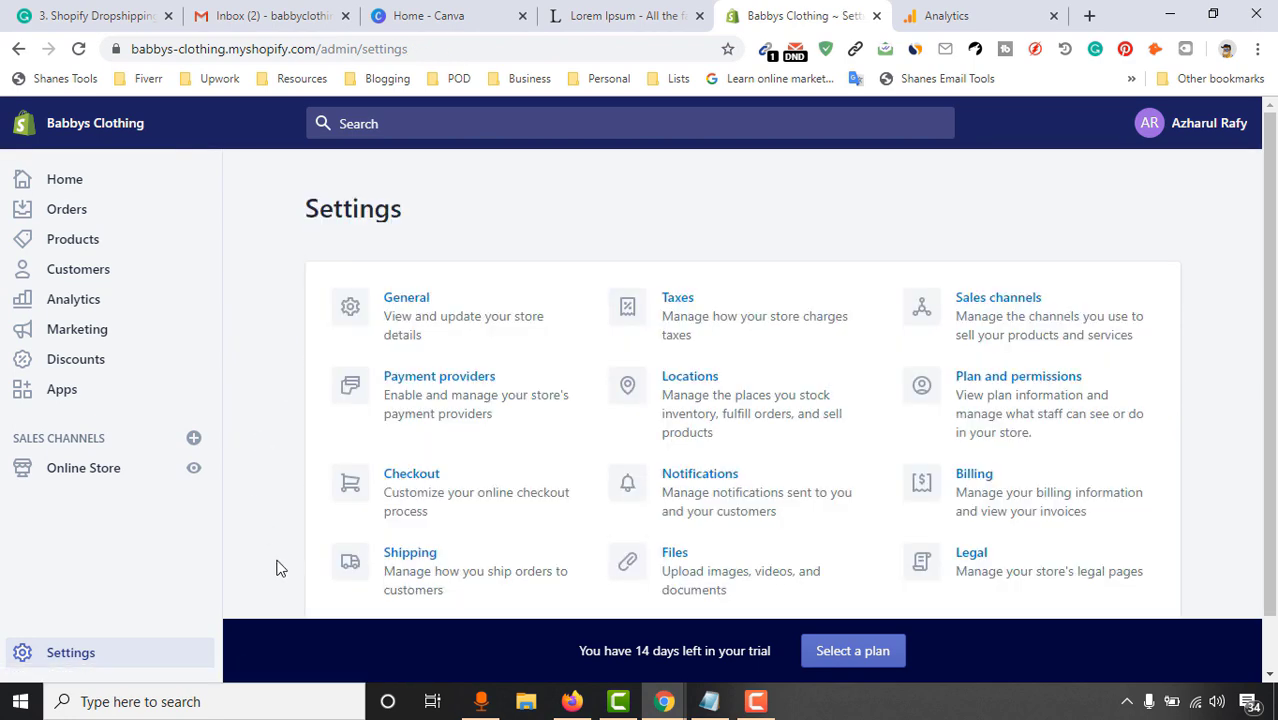
{"action": "scroll", "coordinate": [760, 500], "scroll_direction": "down", "scroll_amount": 1}
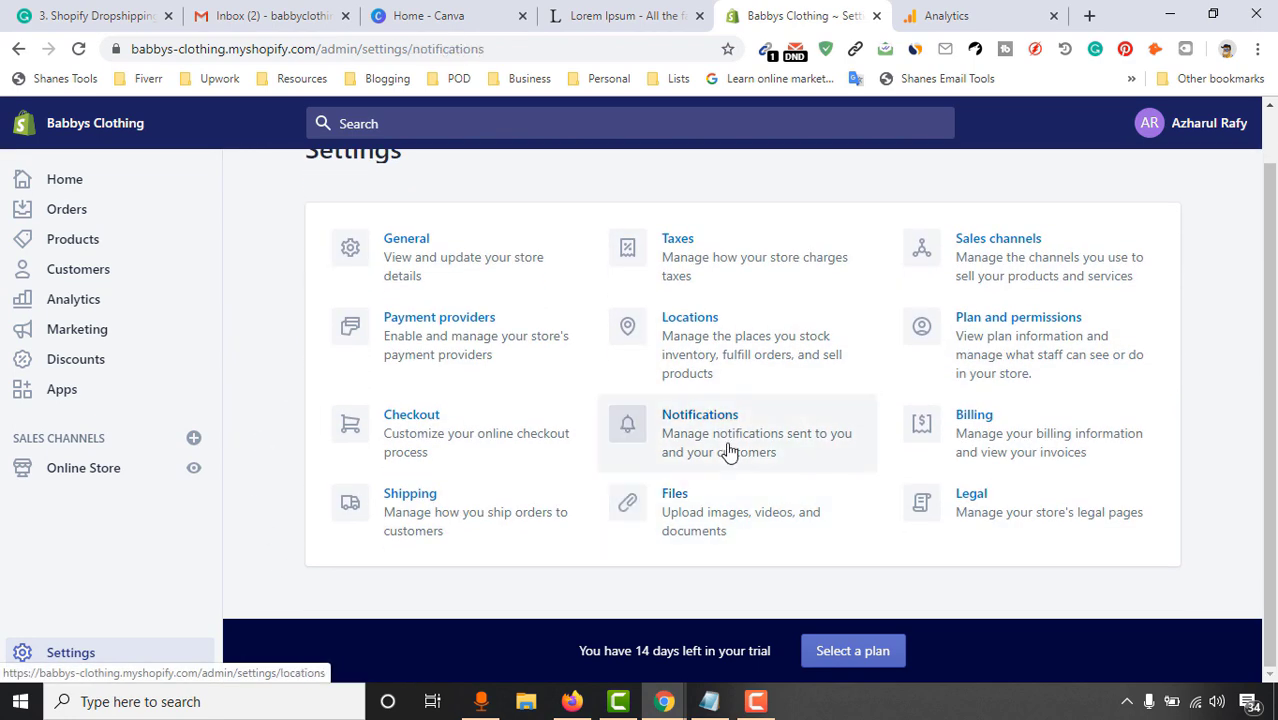
{"action": "left_click", "coordinate": [729, 452]}
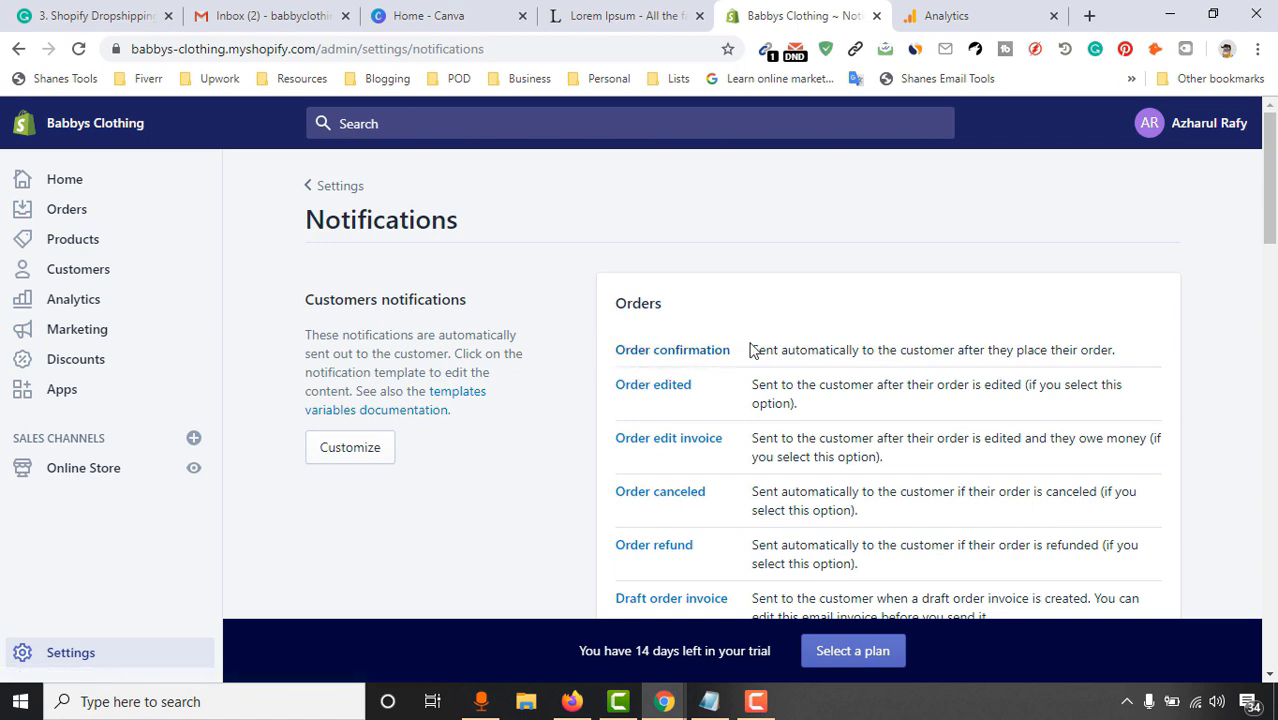
{"action": "scroll", "coordinate": [1056, 348], "scroll_direction": "down", "scroll_amount": 1}
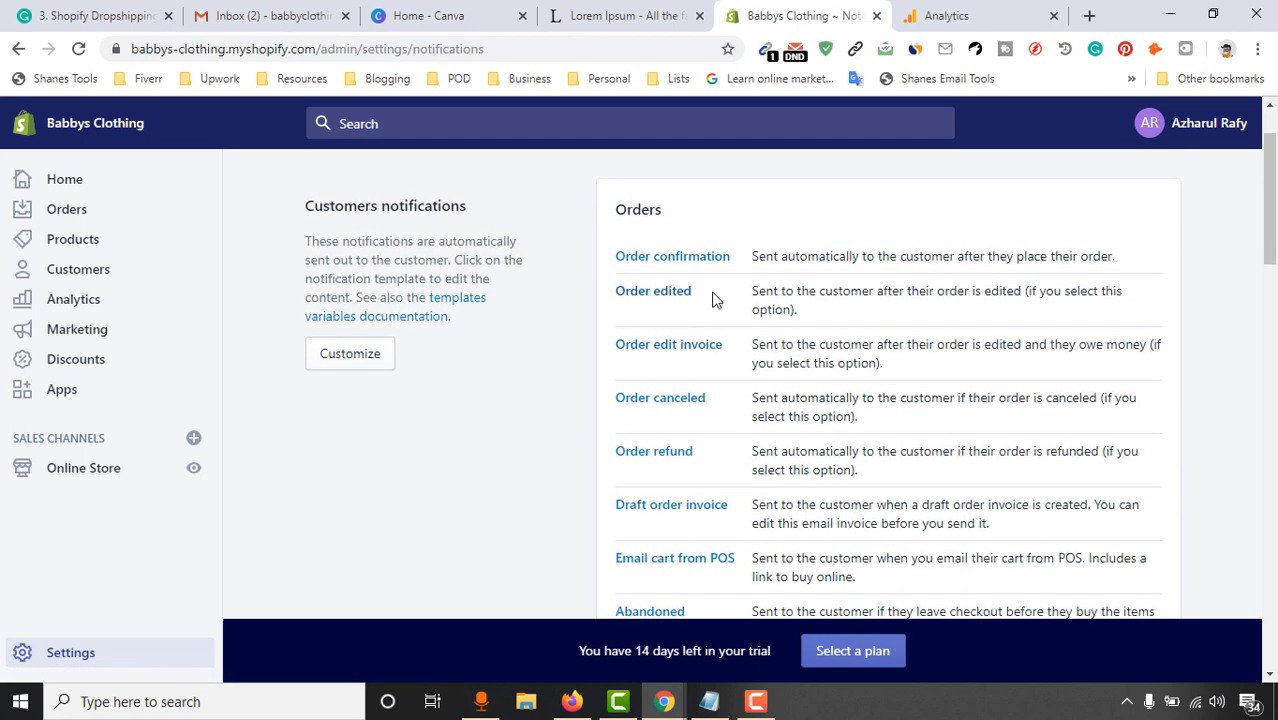
{"action": "scroll", "coordinate": [700, 420], "scroll_direction": "down", "scroll_amount": 5}
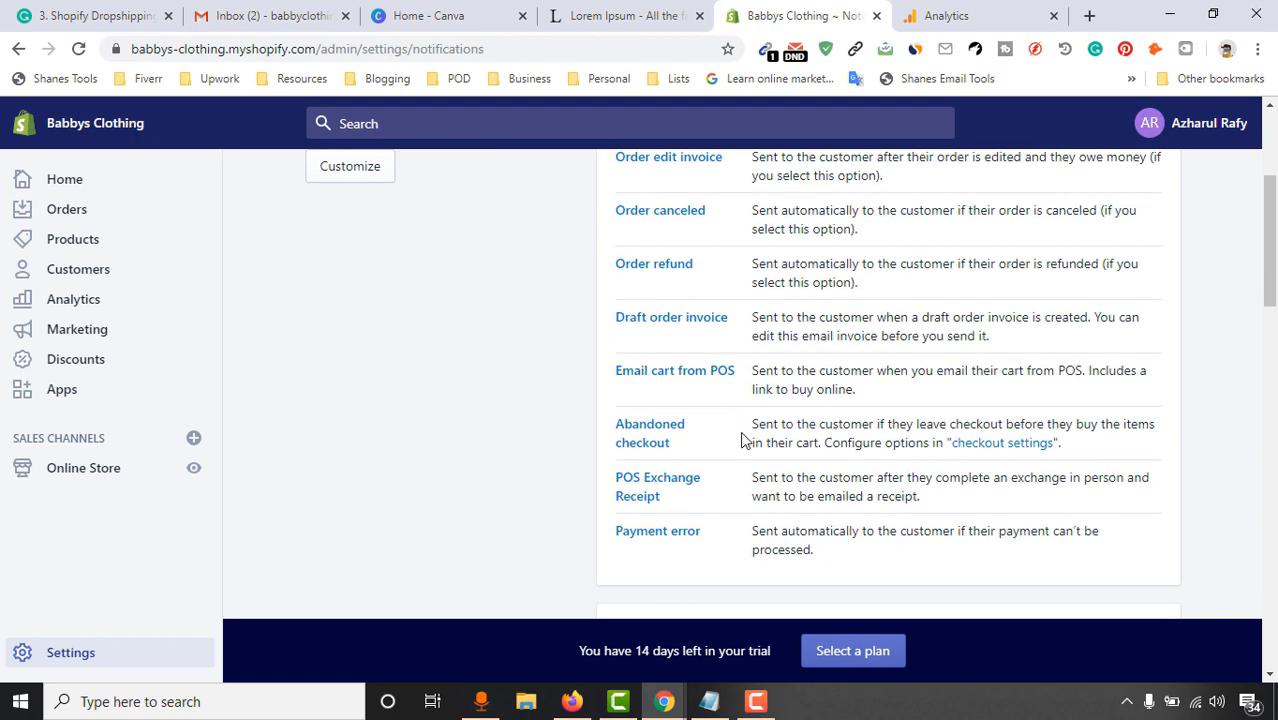
{"action": "scroll", "coordinate": [630, 450], "scroll_direction": "down", "scroll_amount": 4}
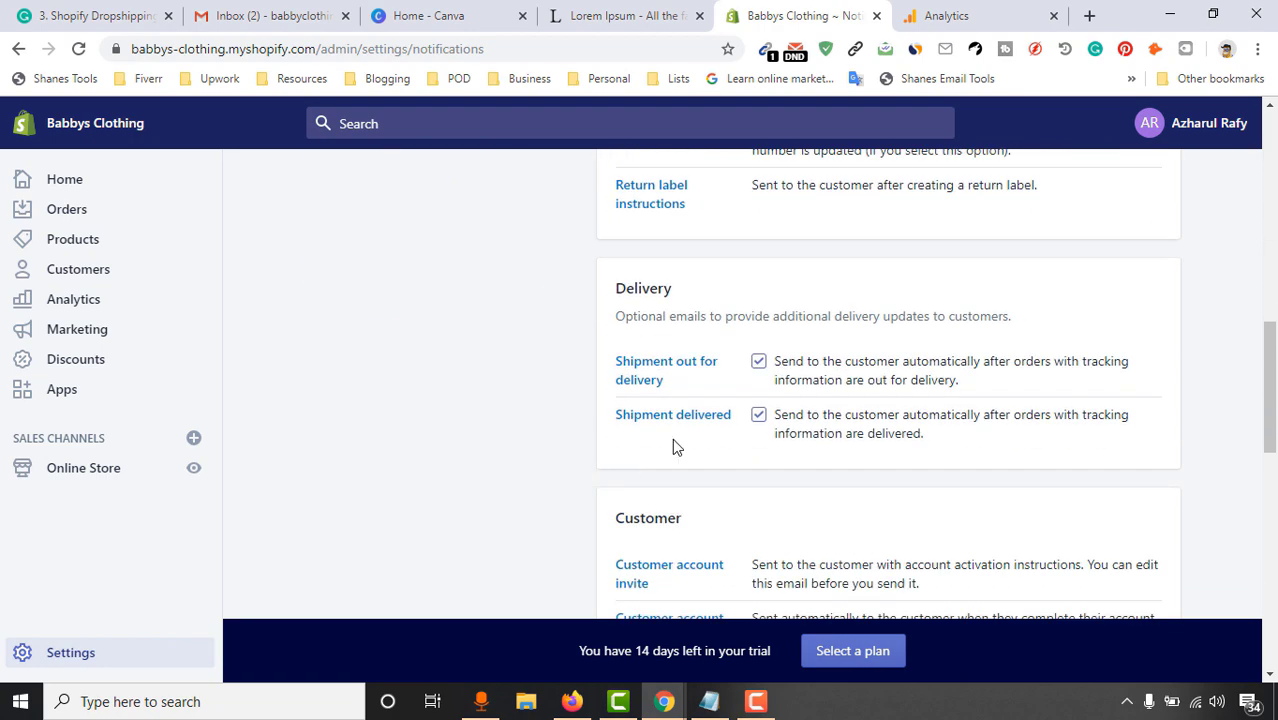
{"action": "scroll", "coordinate": [560, 495], "scroll_direction": "down", "scroll_amount": 3}
{"action": "scroll", "coordinate": [560, 470], "scroll_direction": "down", "scroll_amount": 3}
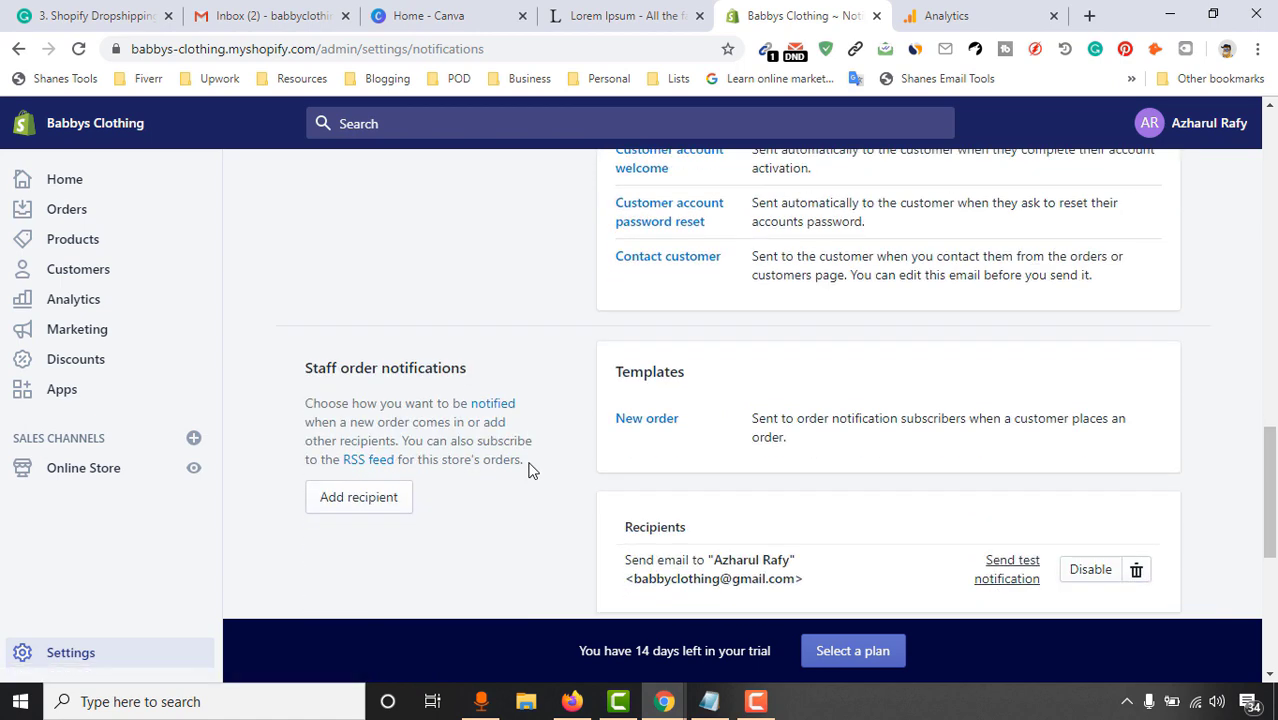
{"action": "scroll", "coordinate": [573, 490], "scroll_direction": "down", "scroll_amount": 3}
Check the staff order recipient and webhooks sections, then return to Settings
{"action": "left_click_drag", "start_coordinate": [1271, 500], "coordinate": [1273, 380]}
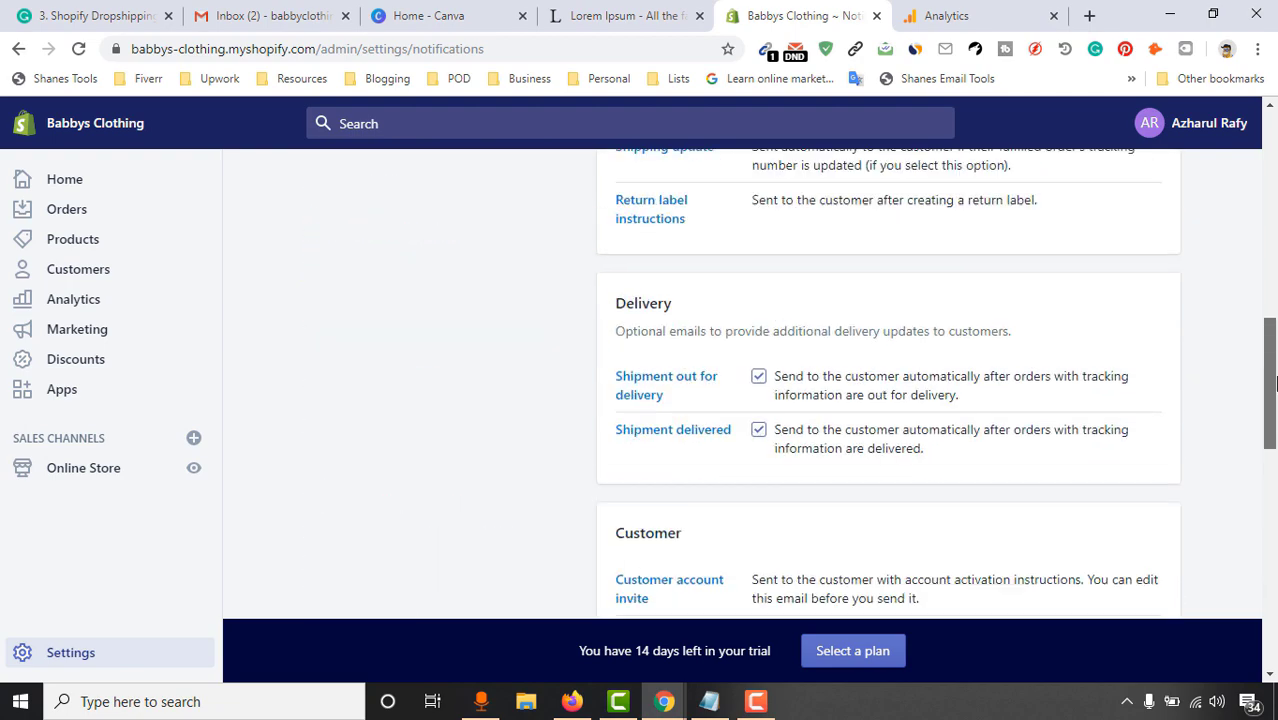
{"action": "scroll", "coordinate": [742, 391], "scroll_direction": "down", "scroll_amount": 1}
{"action": "scroll", "coordinate": [839, 345], "scroll_direction": "up", "scroll_amount": 4}
{"action": "scroll", "coordinate": [414, 514], "scroll_direction": "down", "scroll_amount": 10}
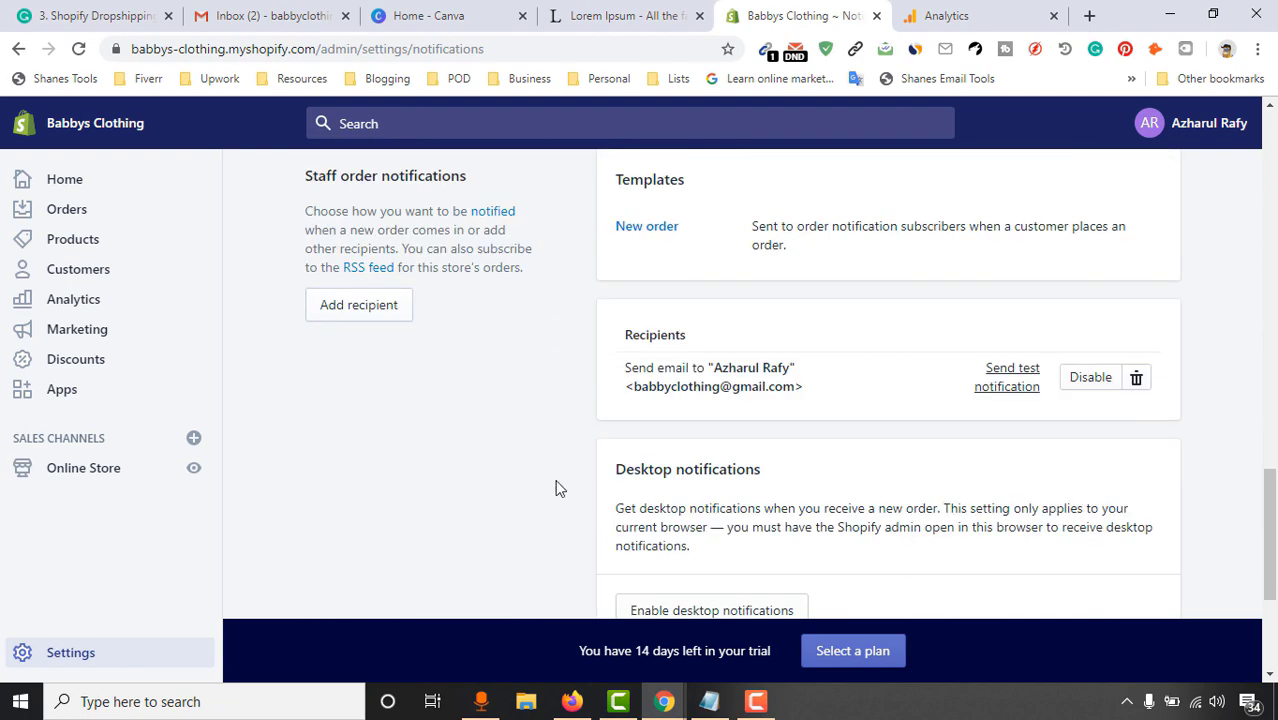
{"action": "scroll", "coordinate": [579, 491], "scroll_direction": "up", "scroll_amount": 15}
{"action": "scroll", "coordinate": [605, 491], "scroll_direction": "down", "scroll_amount": 6}
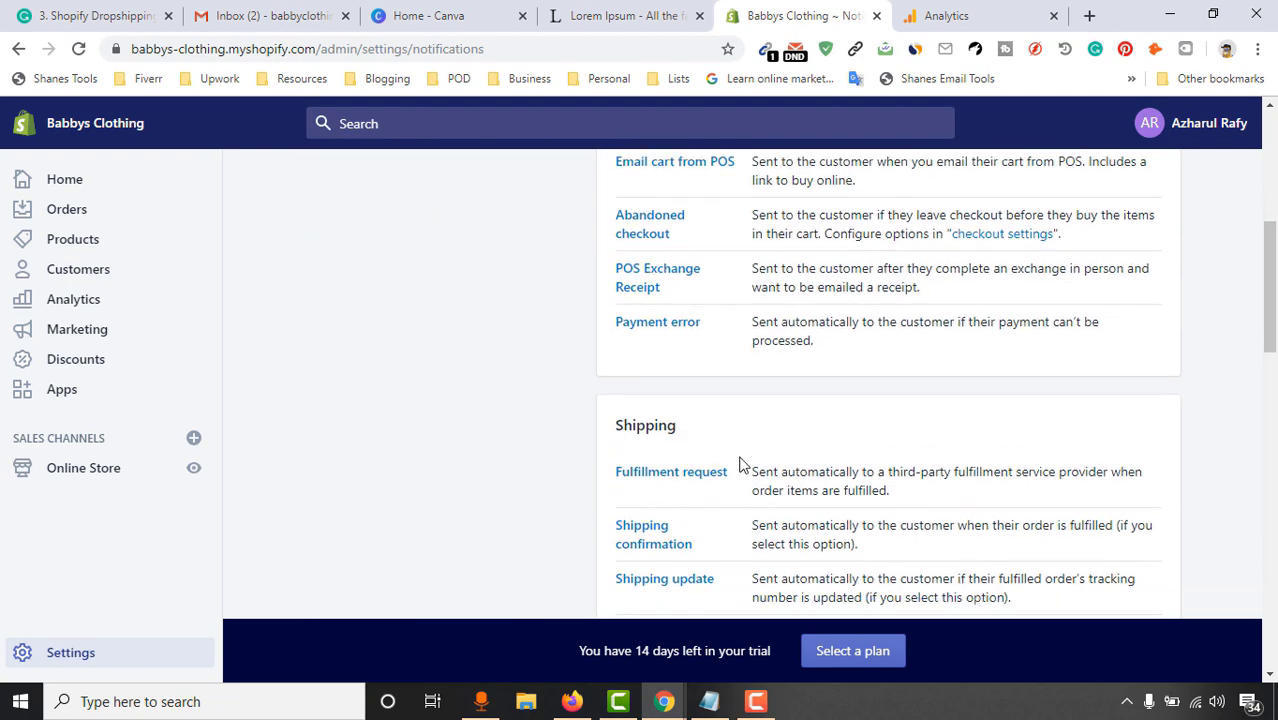
{"action": "scroll", "coordinate": [887, 403], "scroll_direction": "down", "scroll_amount": 10}
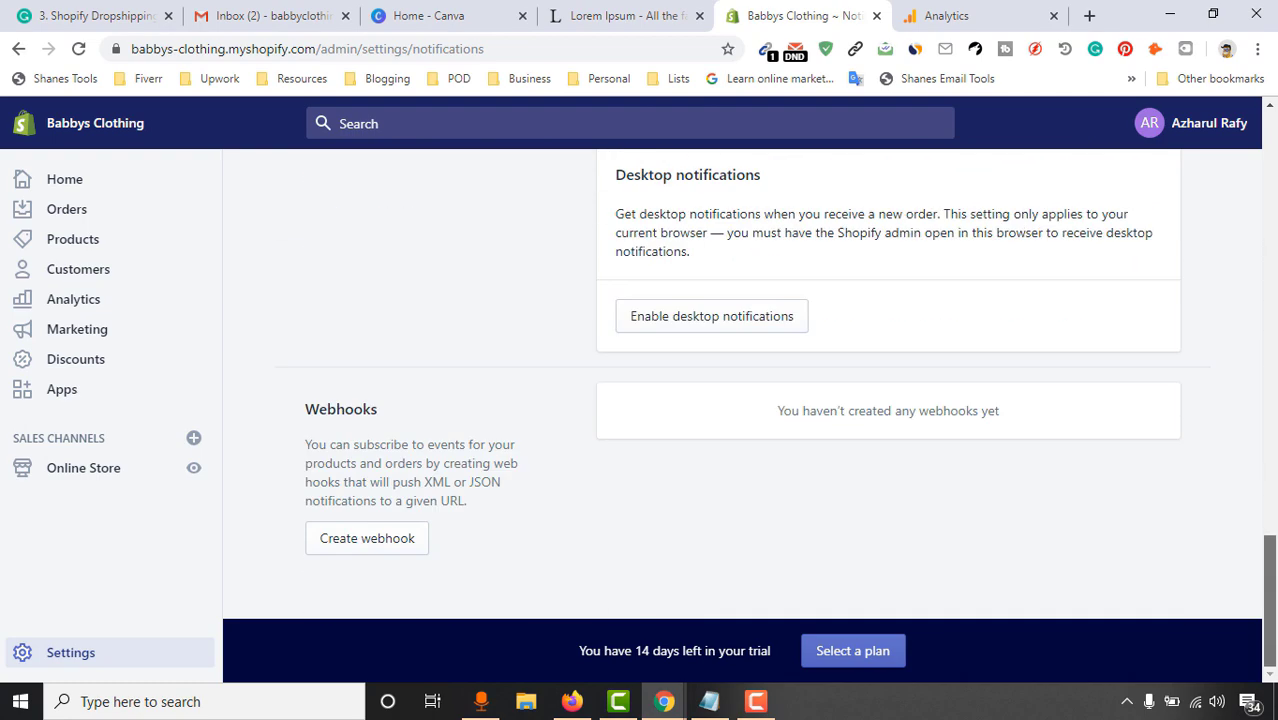
{"action": "scroll", "coordinate": [850, 434], "scroll_direction": "up", "scroll_amount": 15}
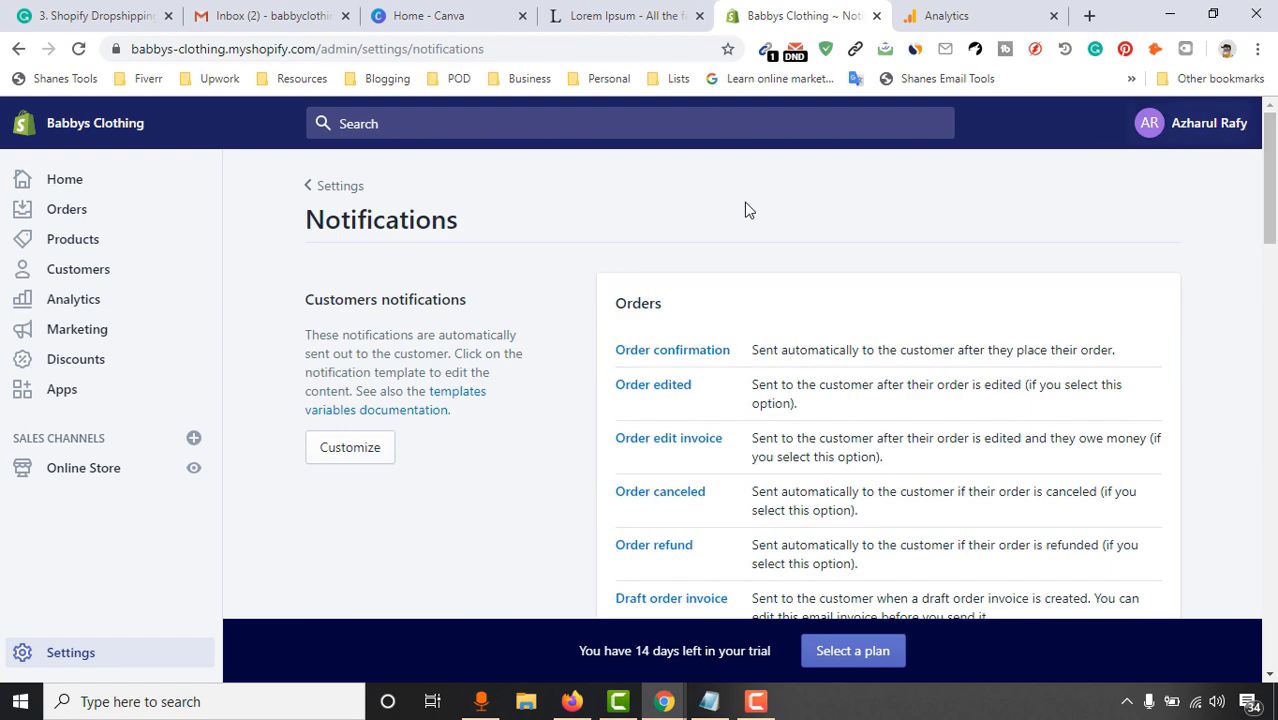
{"action": "left_click", "coordinate": [337, 188]}
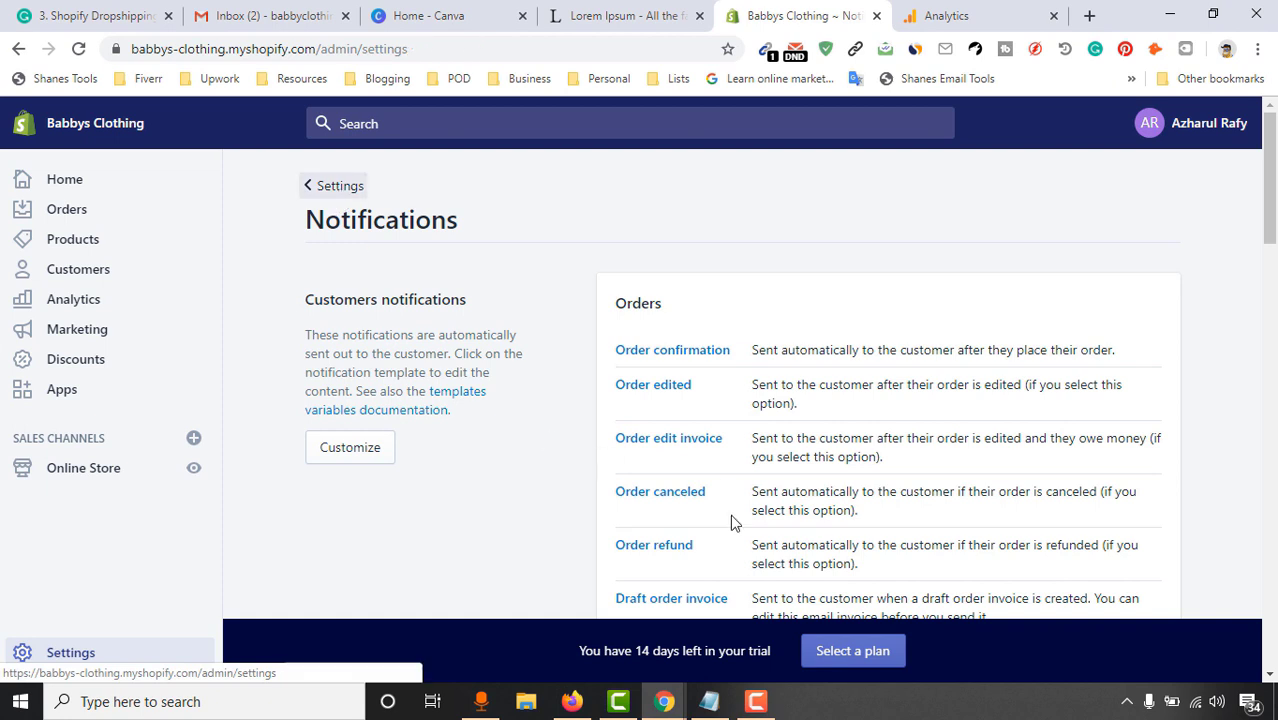
{"action": "scroll", "coordinate": [1178, 456], "scroll_direction": "down", "scroll_amount": 1}
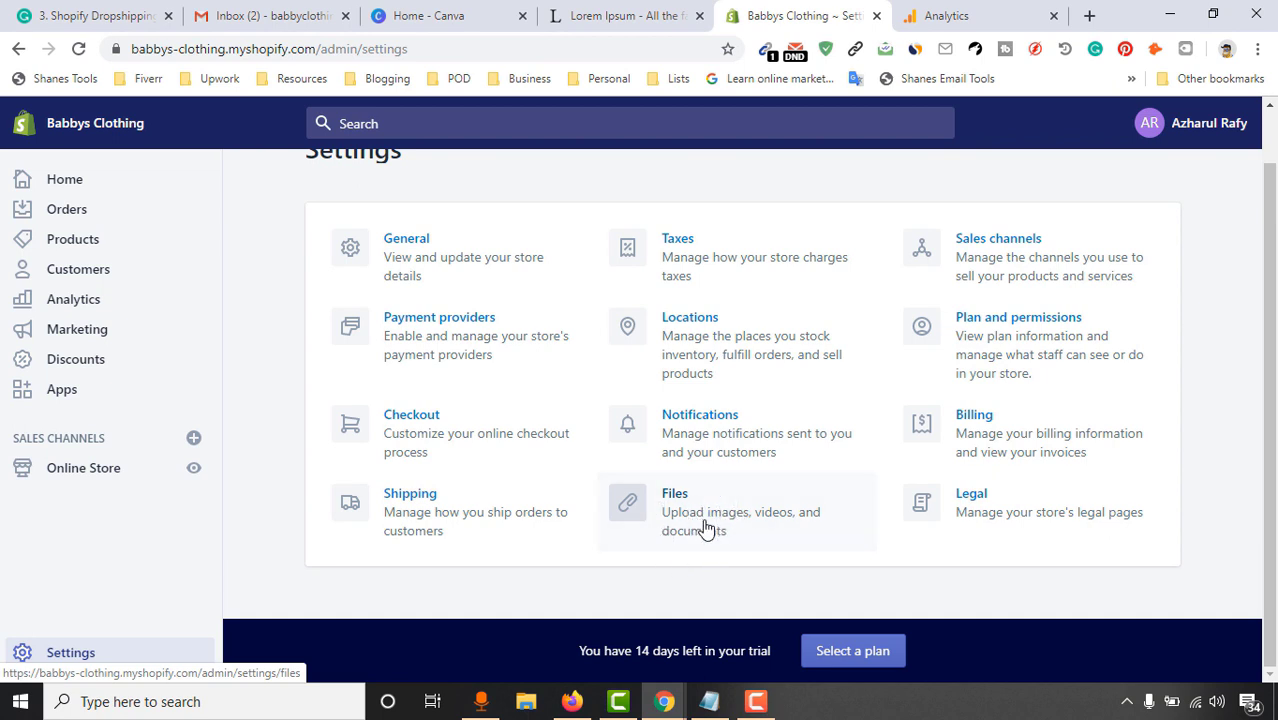
{"action": "left_click", "coordinate": [725, 497]}
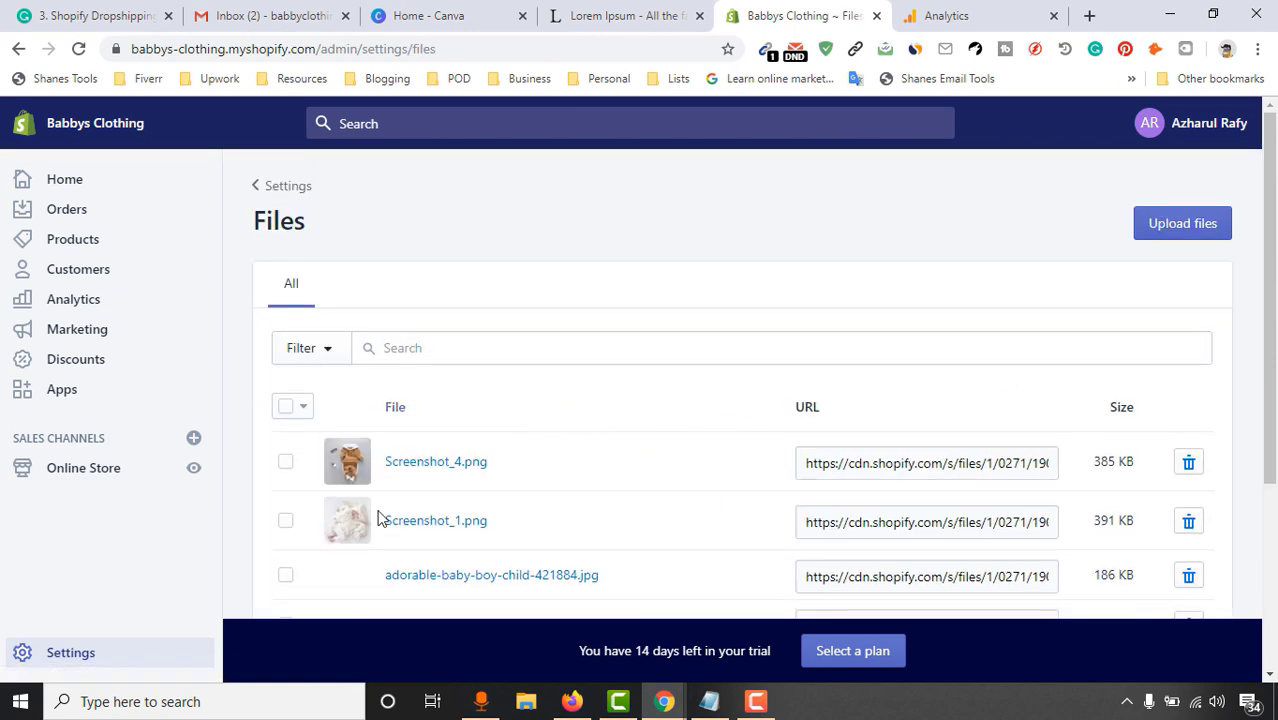
{"action": "scroll", "coordinate": [432, 328], "scroll_direction": "down", "scroll_amount": 2}
{"action": "scroll", "coordinate": [371, 480], "scroll_direction": "down", "scroll_amount": 1}
{"action": "scroll", "coordinate": [436, 485], "scroll_direction": "up", "scroll_amount": 3}
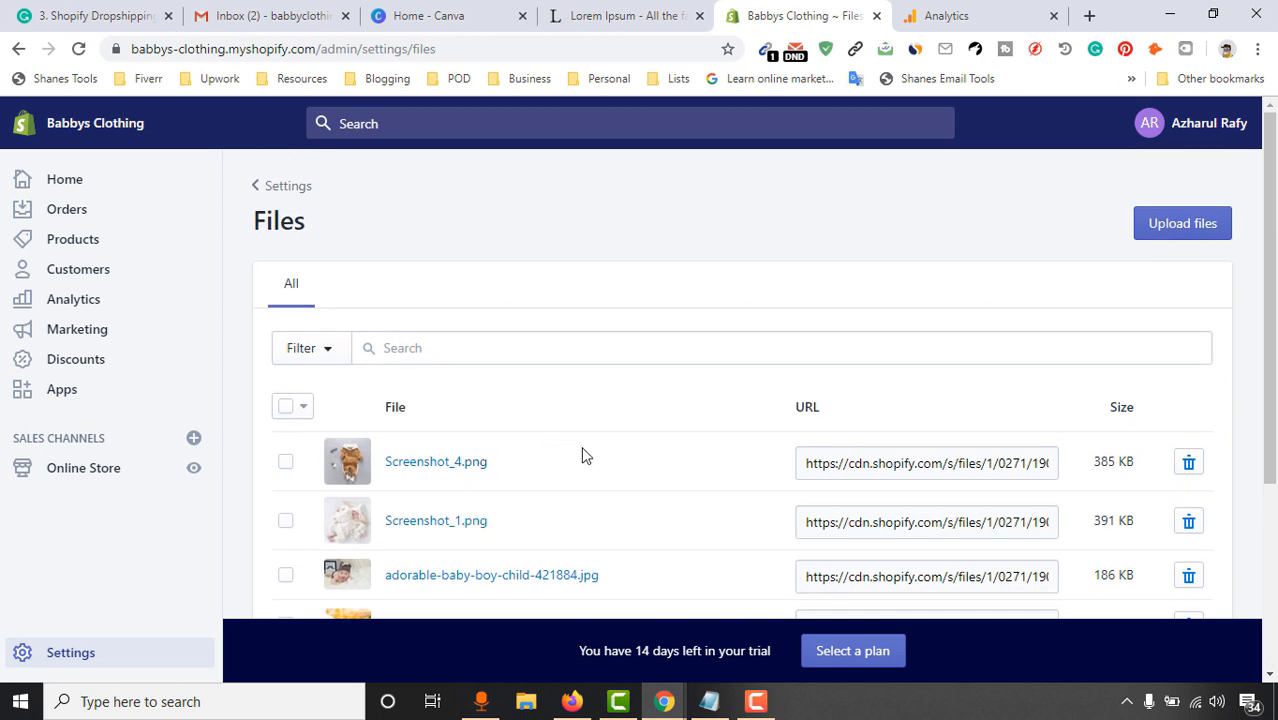
{"action": "left_click", "coordinate": [284, 189]}
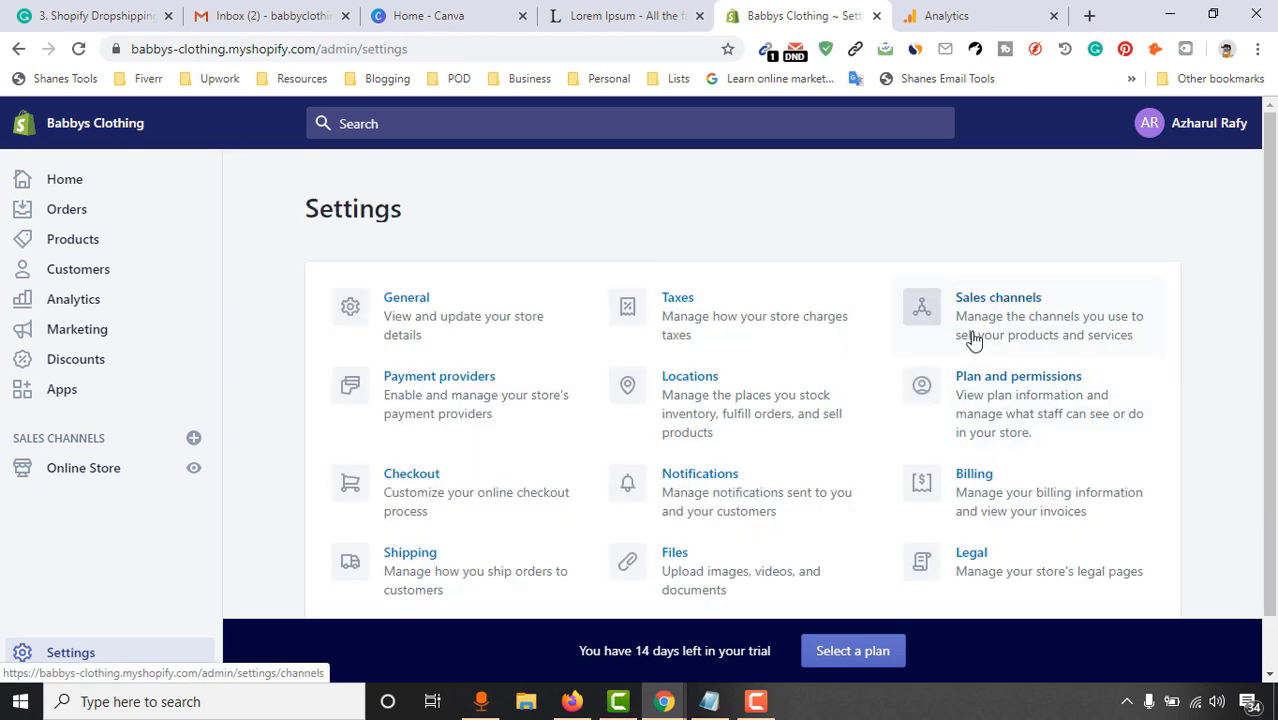
{"action": "left_click", "coordinate": [973, 338]}
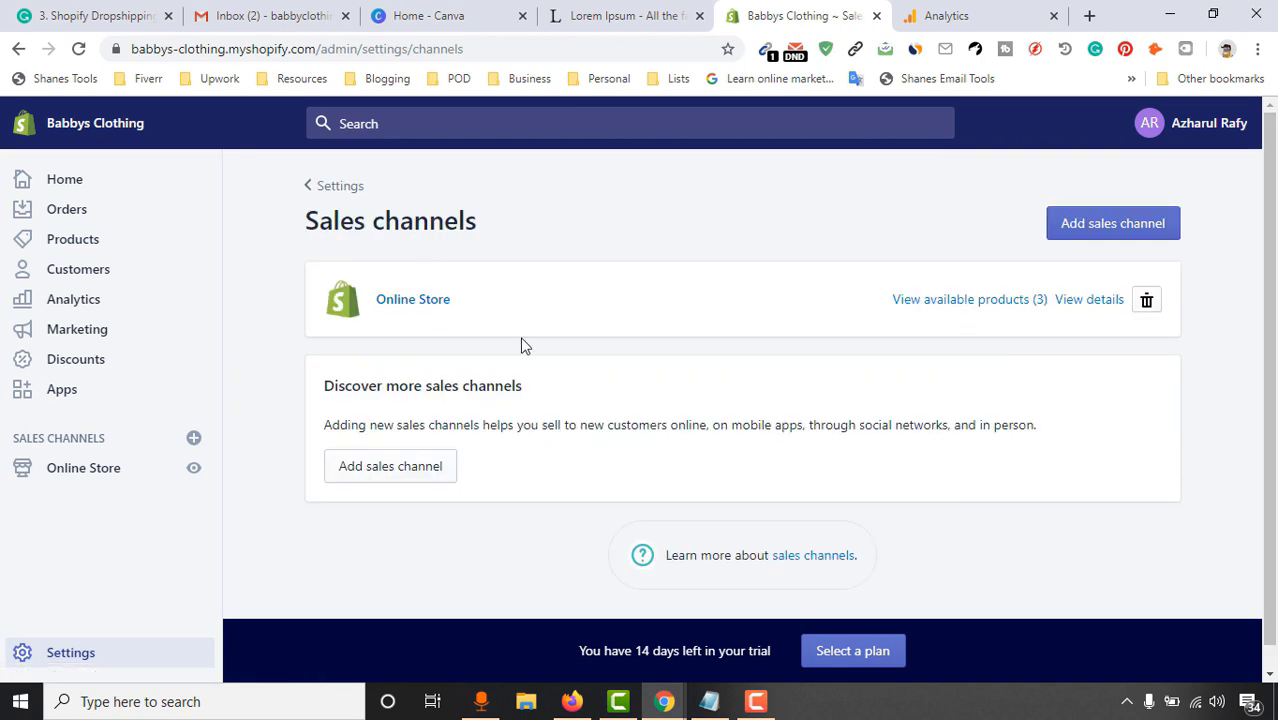
{"action": "scroll", "coordinate": [538, 332], "scroll_direction": "down", "scroll_amount": 1}
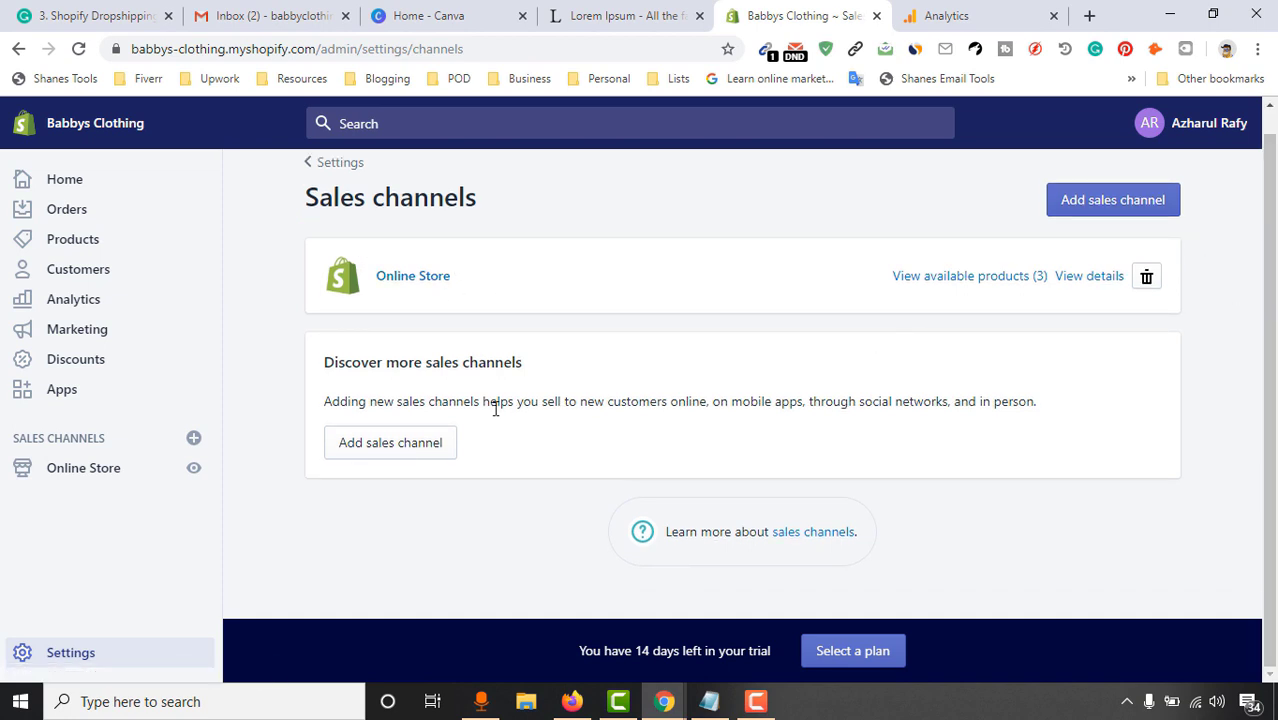
{"action": "left_click", "coordinate": [377, 458]}
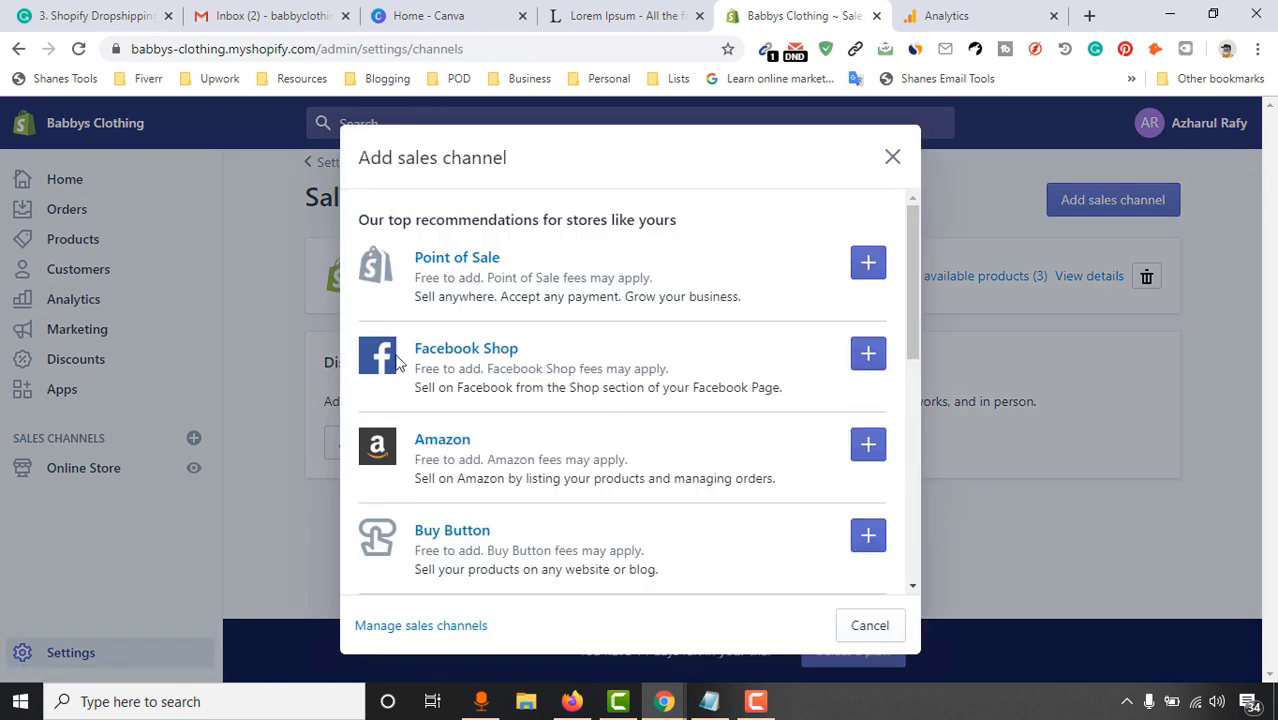
{"action": "scroll", "coordinate": [762, 379], "scroll_direction": "down", "scroll_amount": 3}
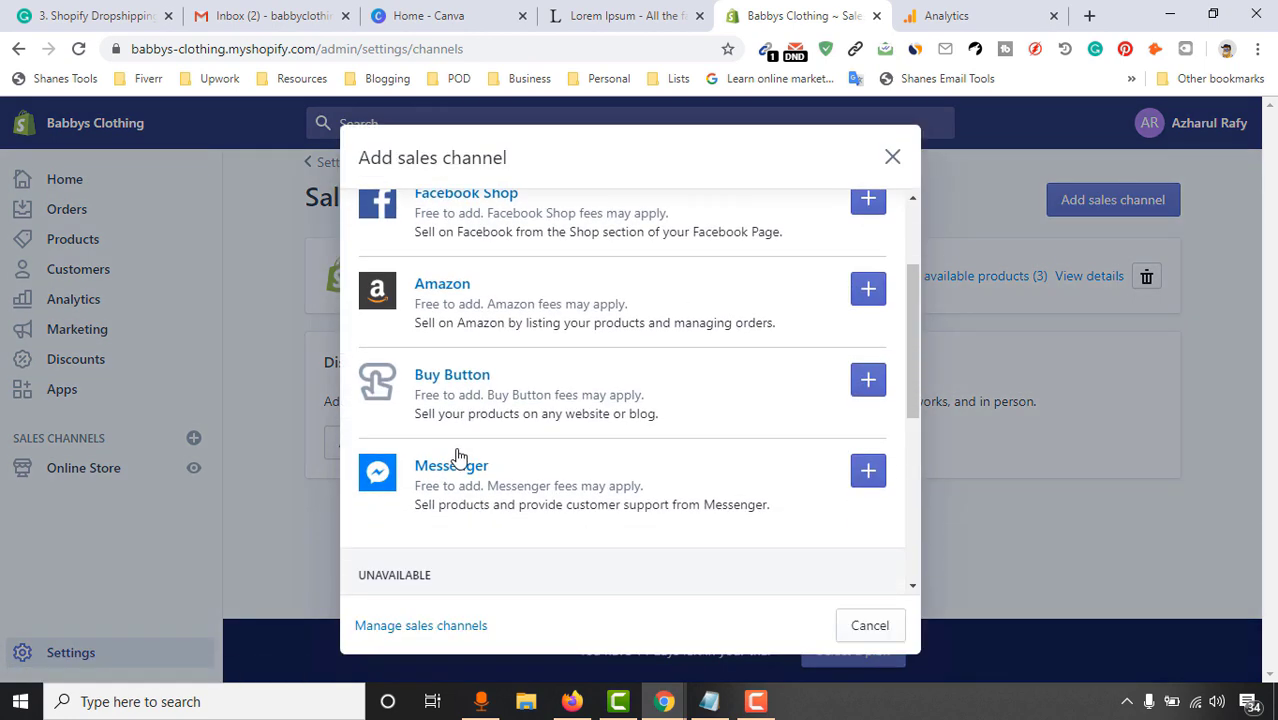
{"action": "scroll", "coordinate": [455, 456], "scroll_direction": "down", "scroll_amount": 3}
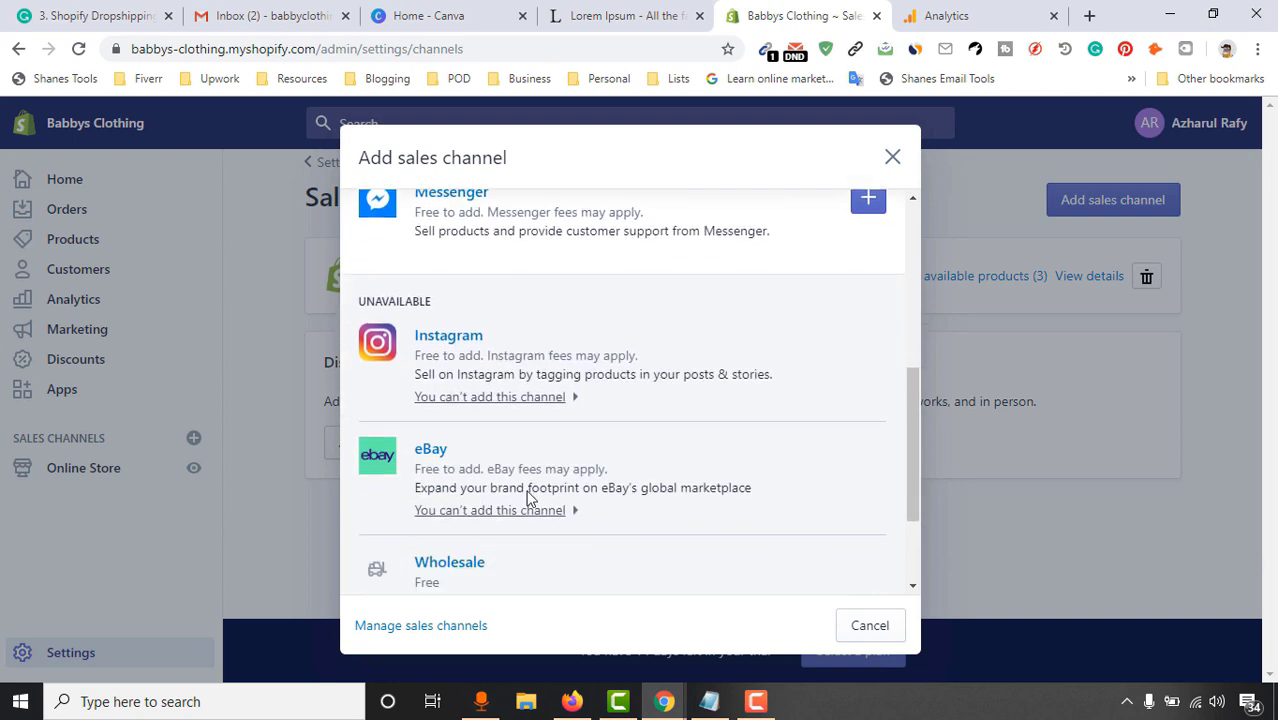
{"action": "scroll", "coordinate": [530, 498], "scroll_direction": "down", "scroll_amount": 2}
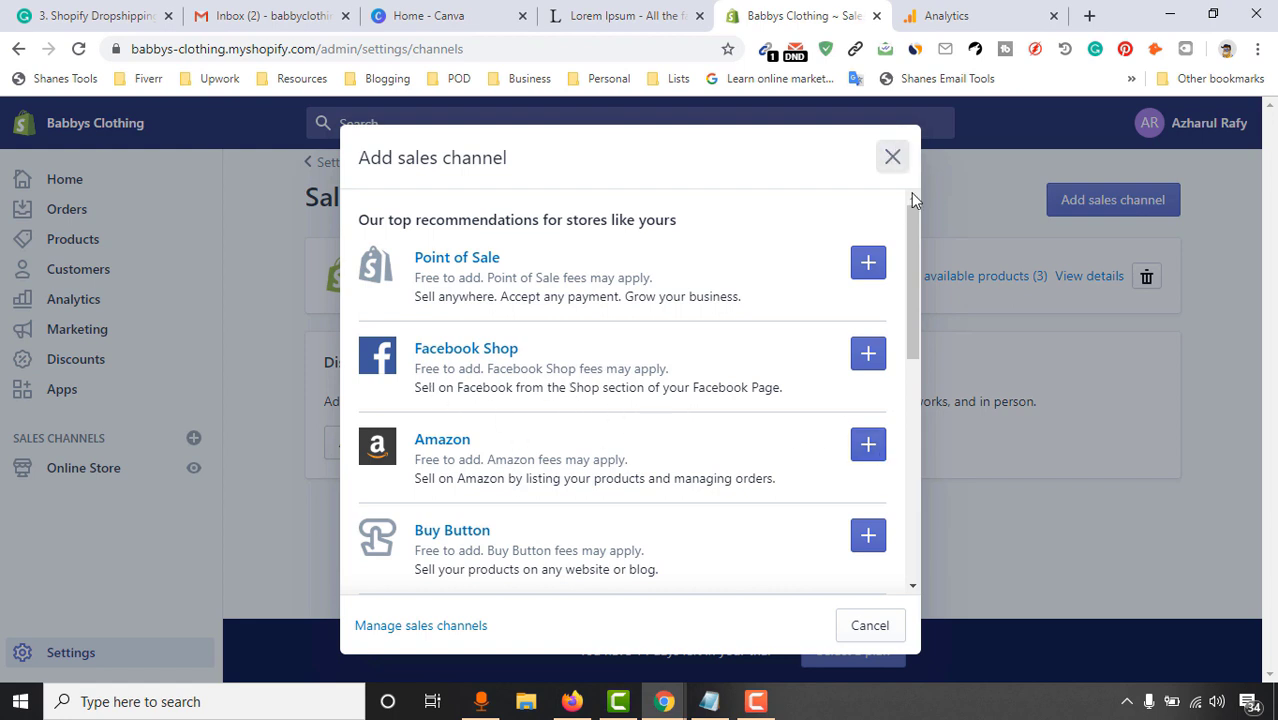
{"action": "left_click", "coordinate": [893, 157]}
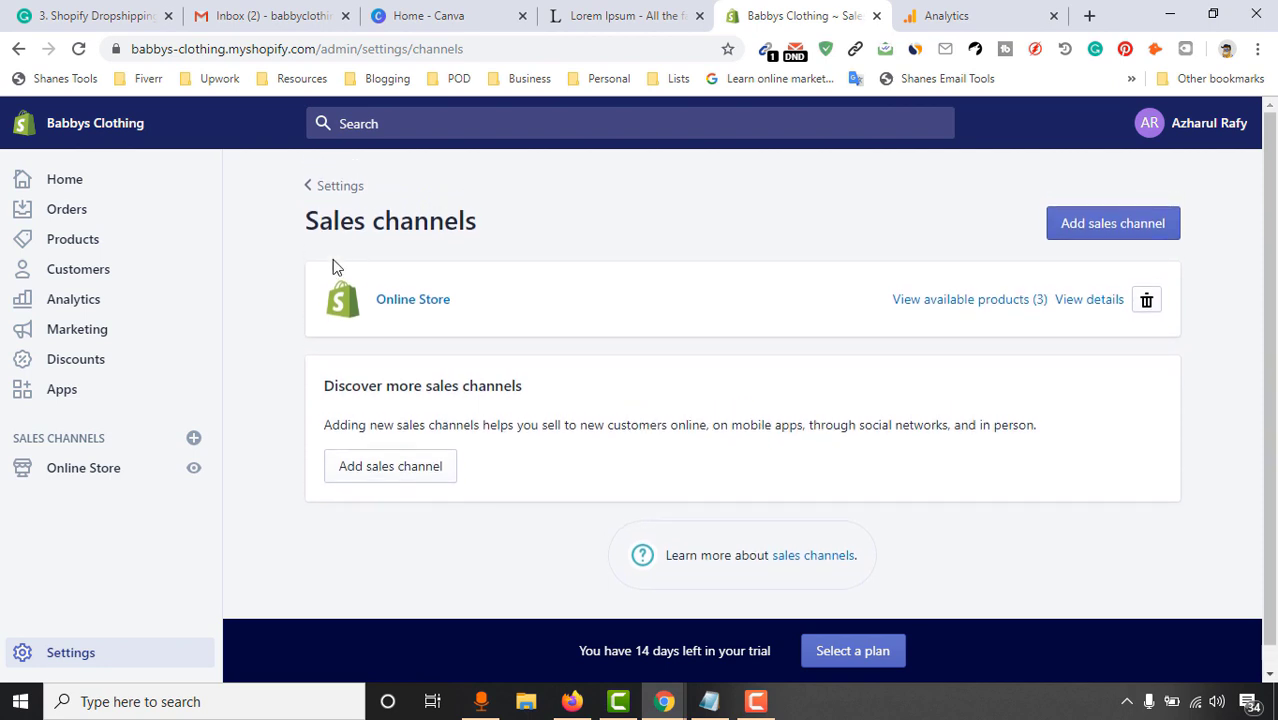
{"action": "left_click", "coordinate": [330, 188]}
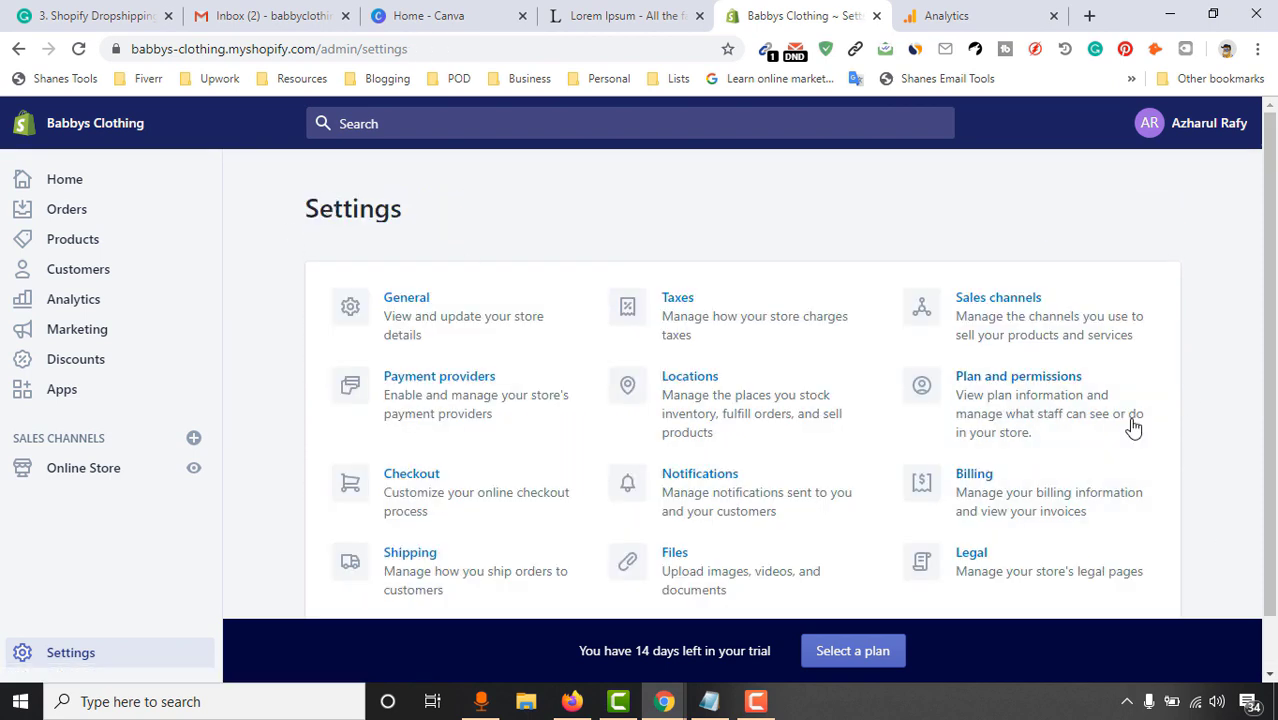
Review the Plan and permissions page, including staff accounts and plan details
{"action": "left_click", "coordinate": [1038, 431]}
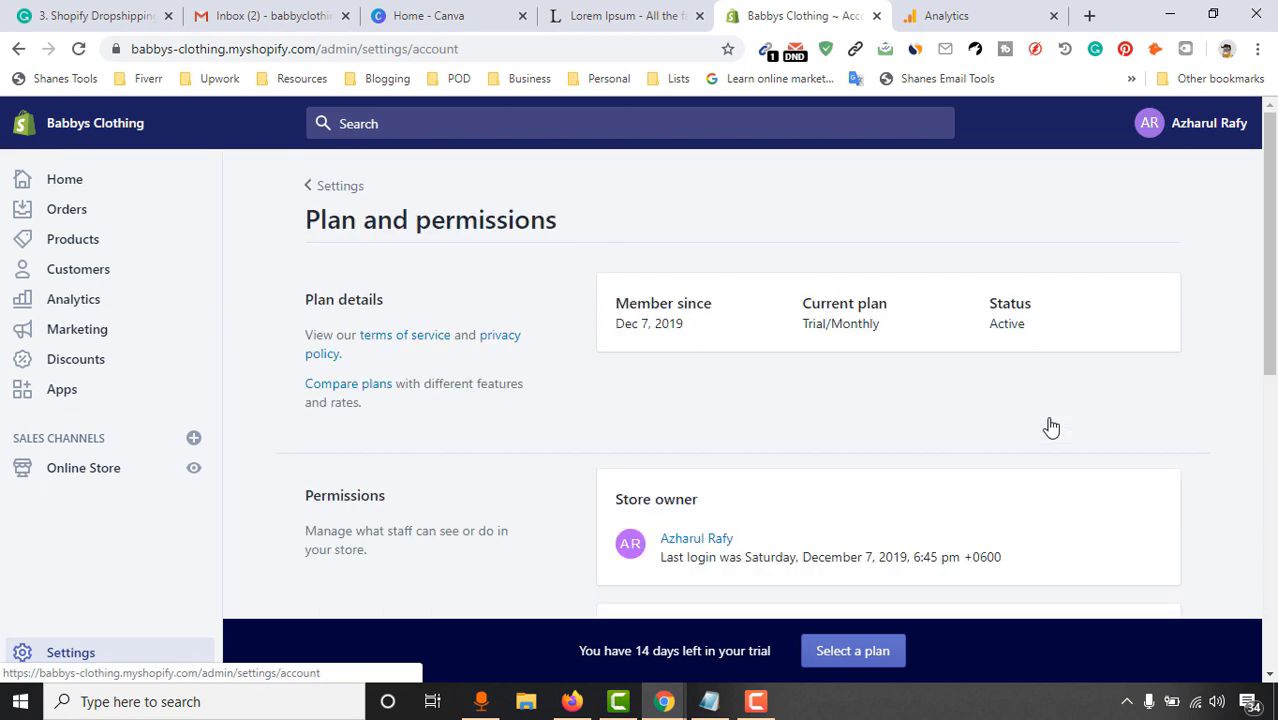
{"action": "scroll", "coordinate": [1268, 430], "scroll_direction": "down", "scroll_amount": 4}
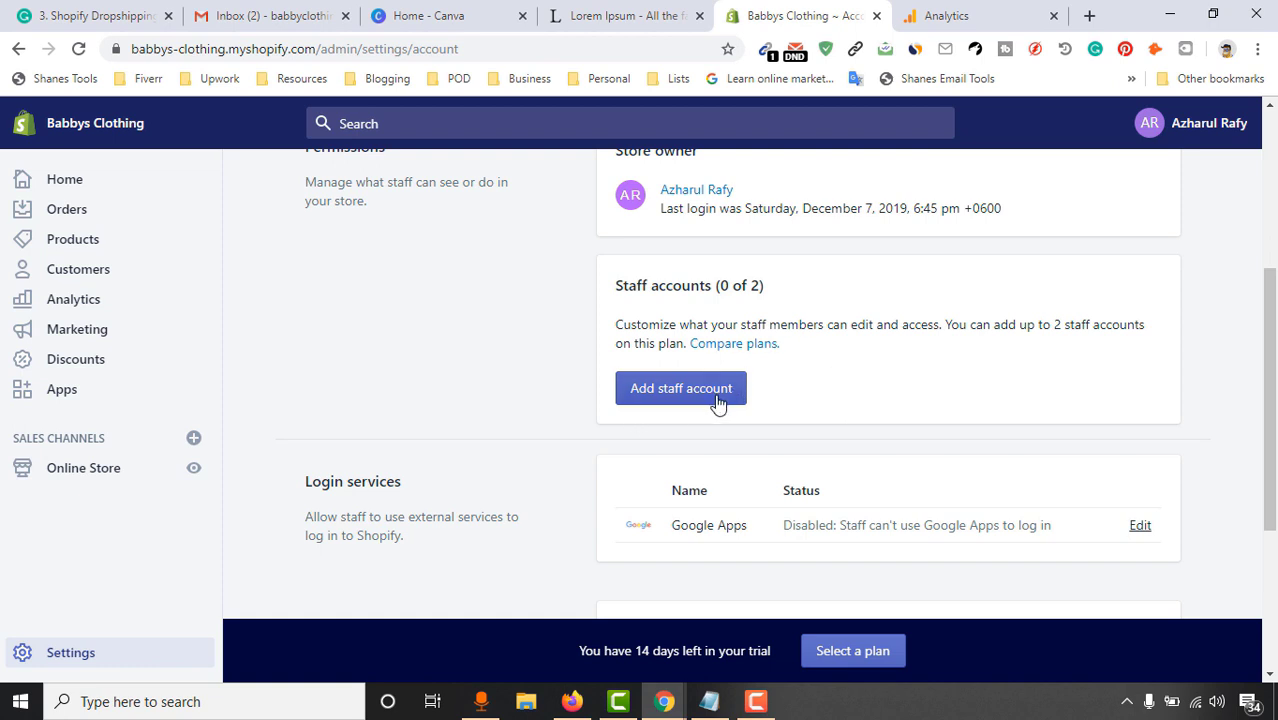
{"action": "scroll", "coordinate": [633, 413], "scroll_direction": "down", "scroll_amount": 3}
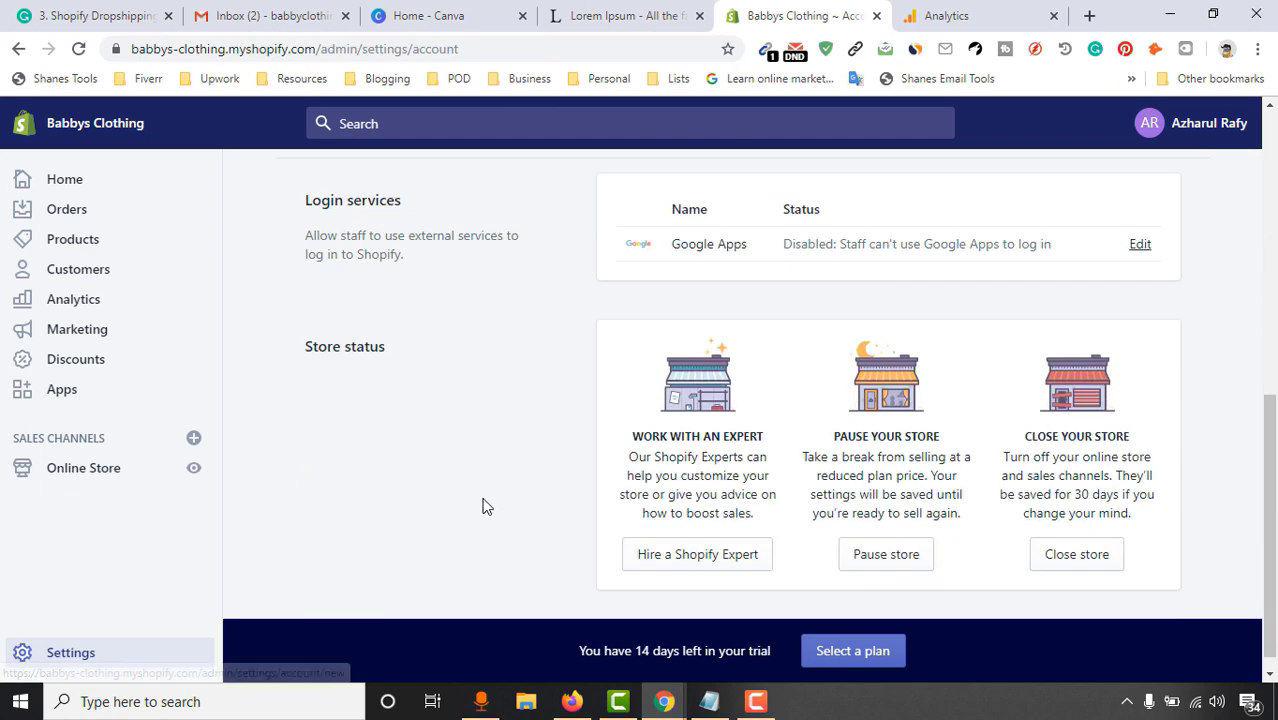
{"action": "scroll", "coordinate": [720, 455], "scroll_direction": "up", "scroll_amount": 6}
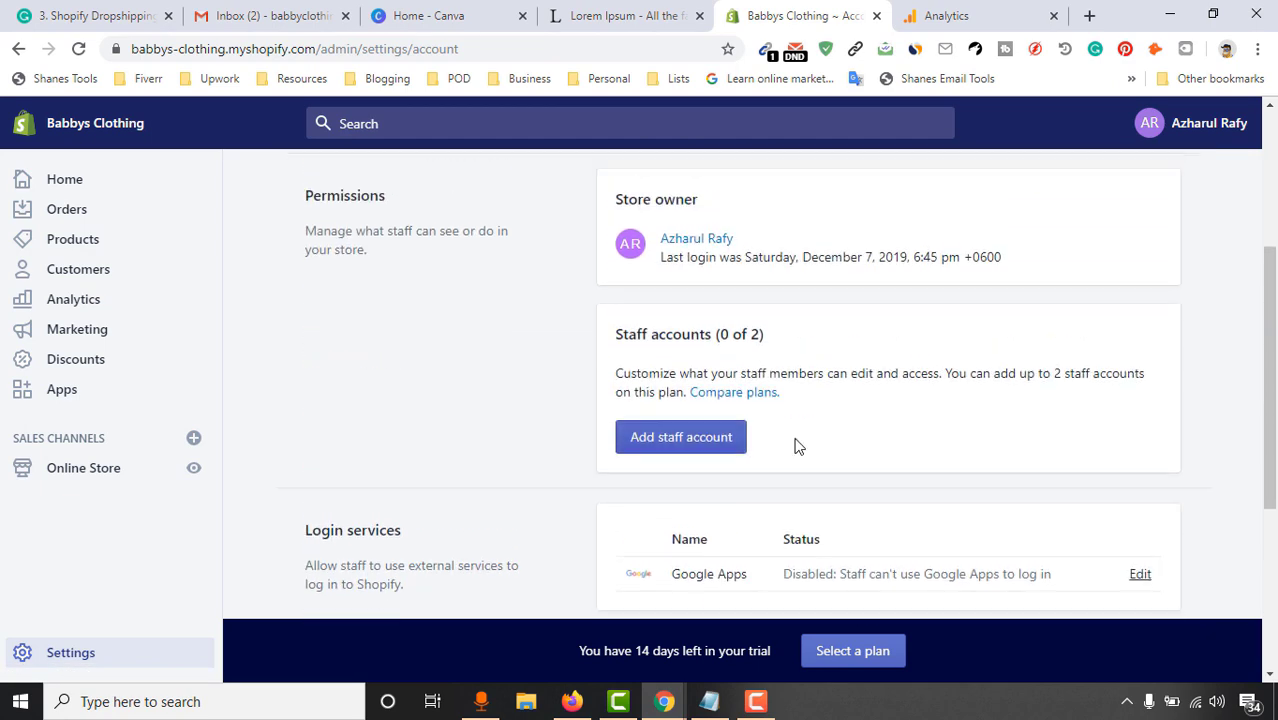
{"action": "scroll", "coordinate": [690, 500], "scroll_direction": "down", "scroll_amount": 2}
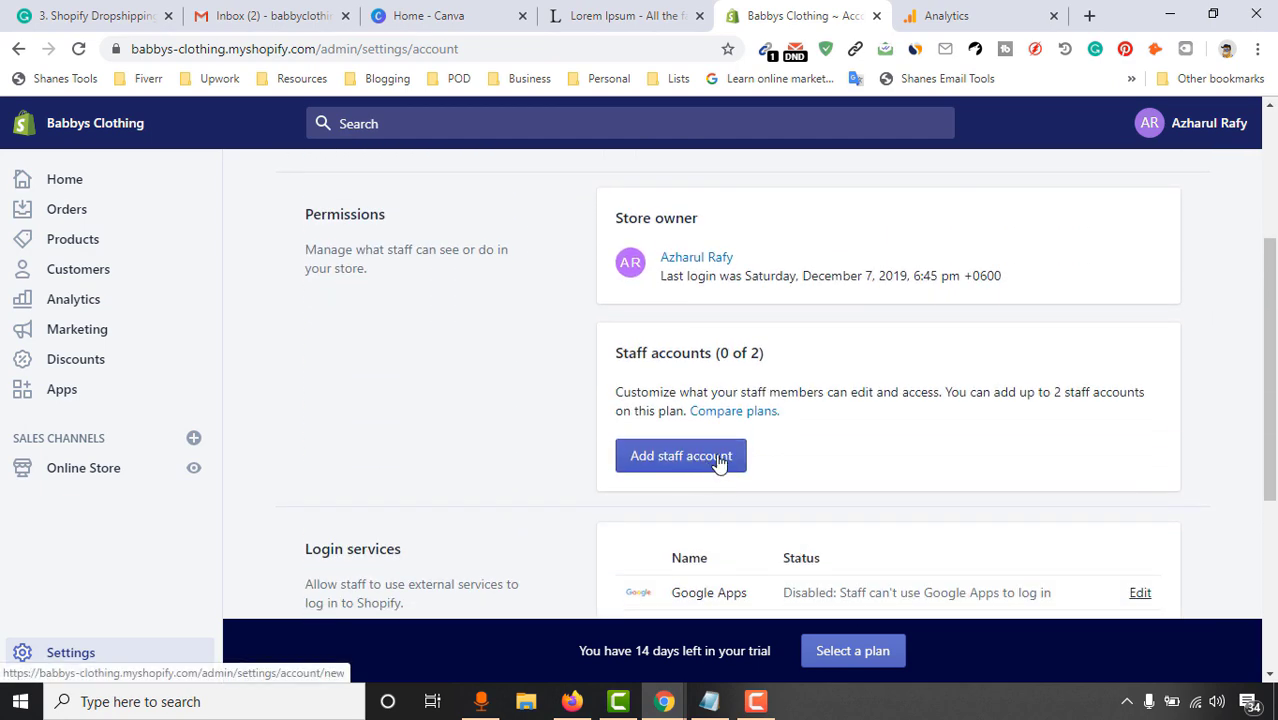
{"action": "scroll", "coordinate": [713, 300], "scroll_direction": "up", "scroll_amount": 2}
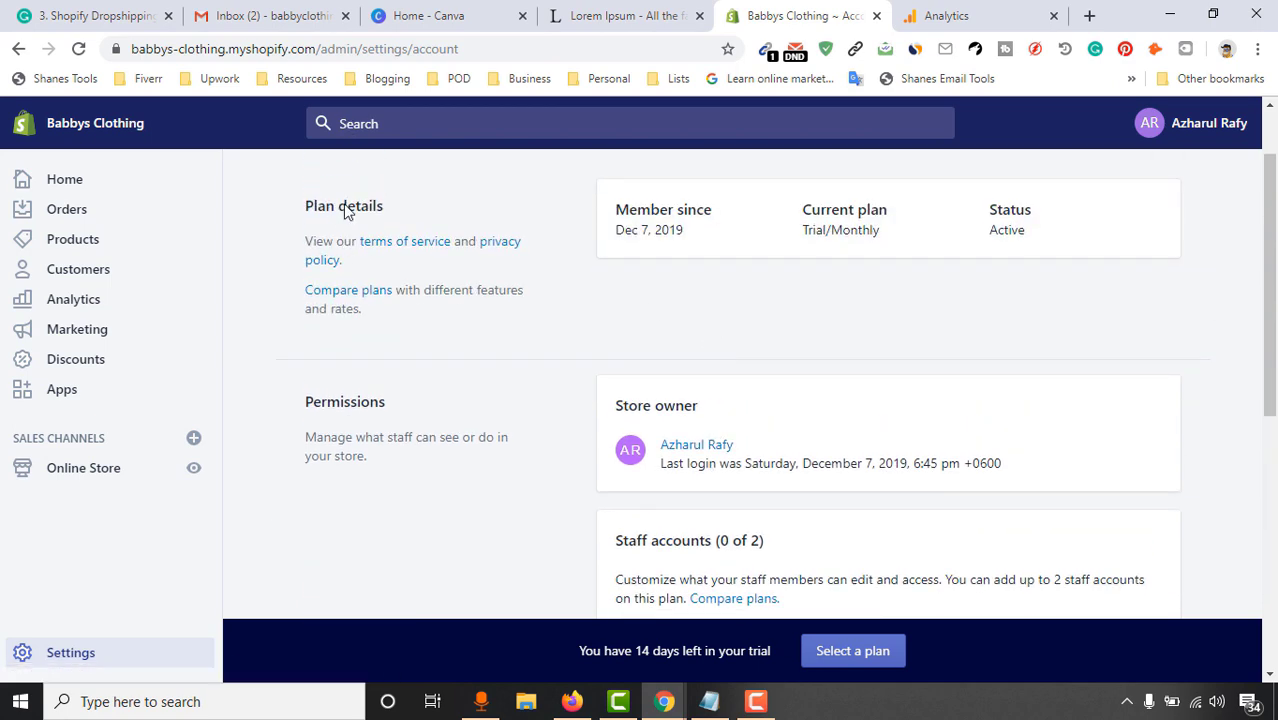
{"action": "scroll", "coordinate": [760, 500], "scroll_direction": "down", "scroll_amount": 3}
{"action": "scroll", "coordinate": [785, 434], "scroll_direction": "up", "scroll_amount": 4}
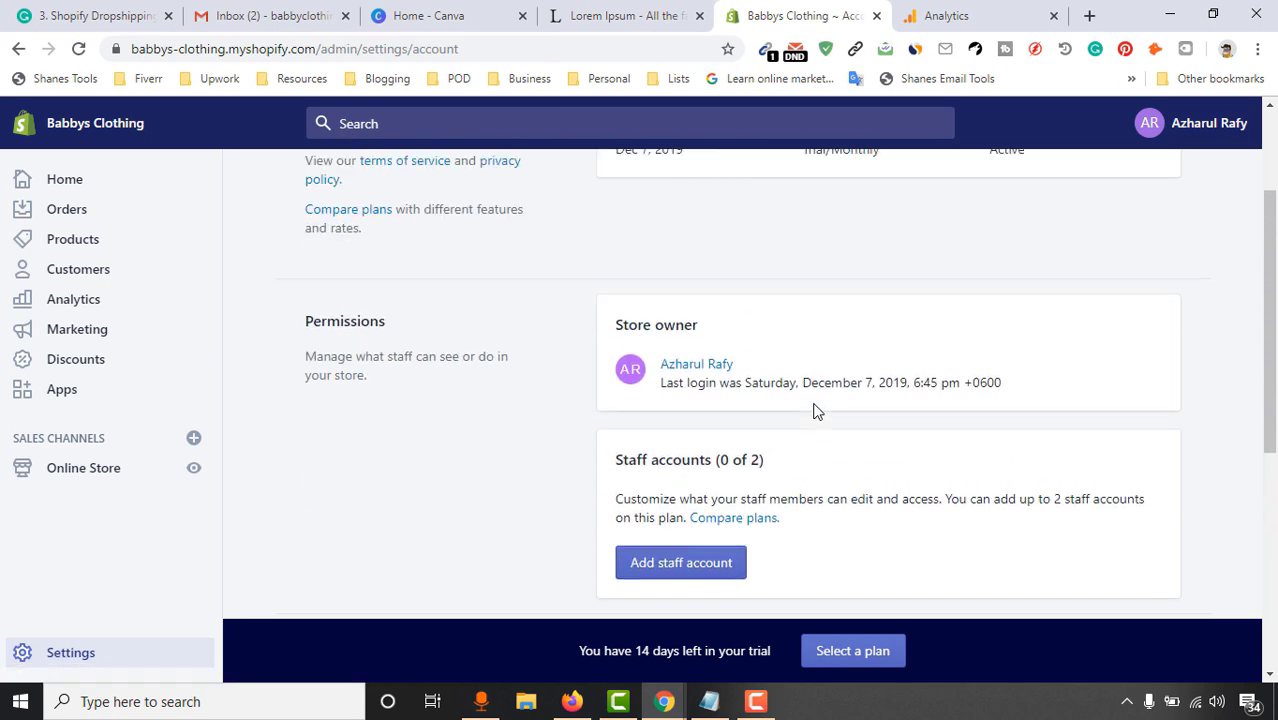
{"action": "left_click", "coordinate": [340, 186]}
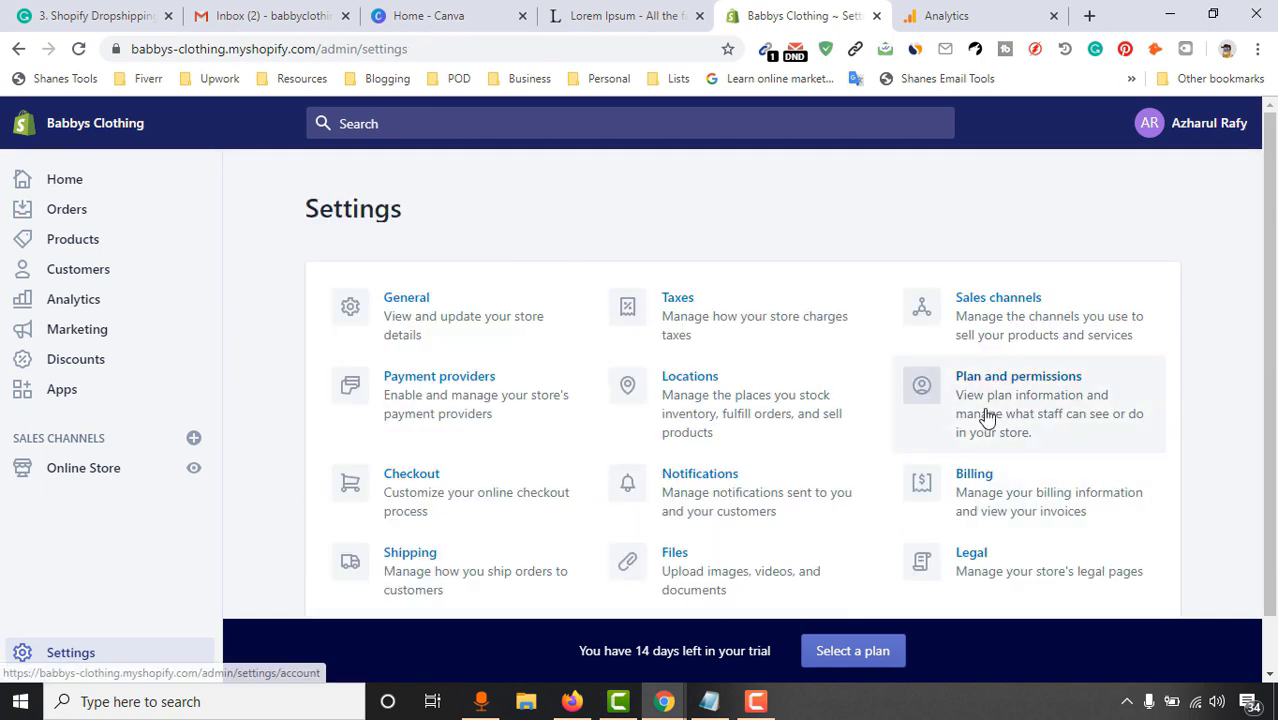
Recheck the plan, then view Billing with its payment methods and upcoming bill
{"action": "left_click", "coordinate": [993, 428]}
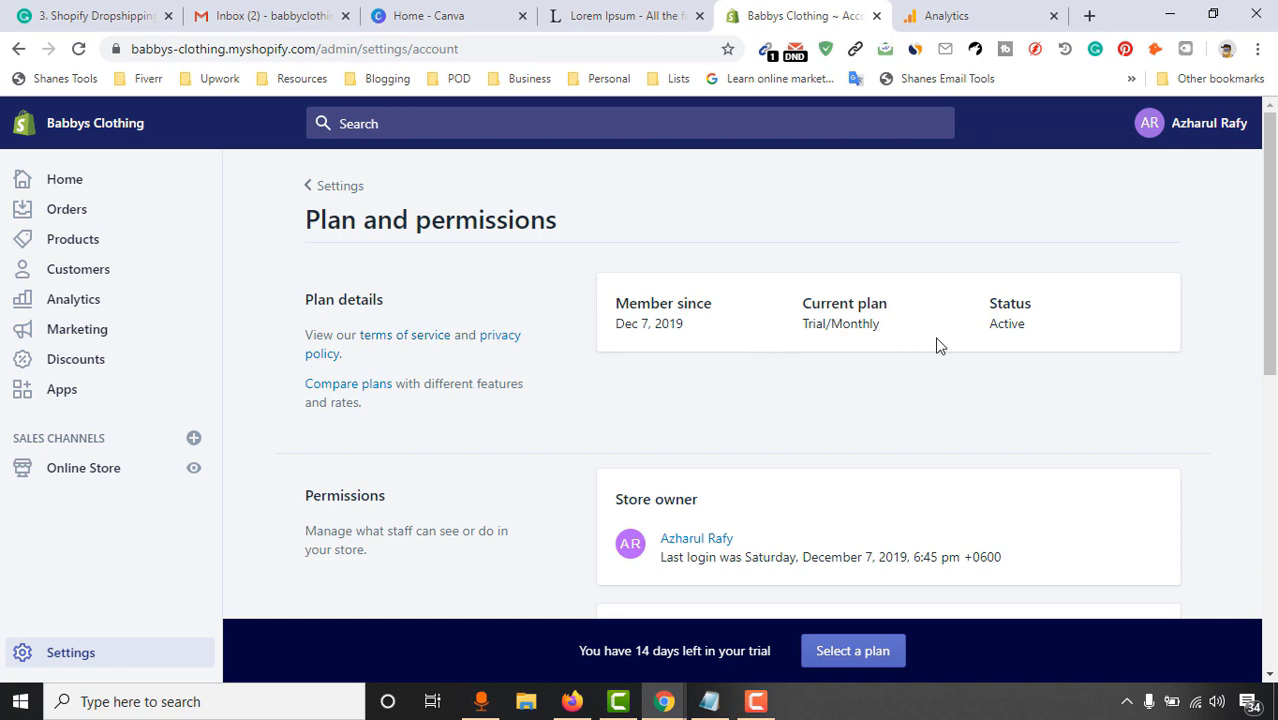
{"action": "left_click", "coordinate": [315, 188]}
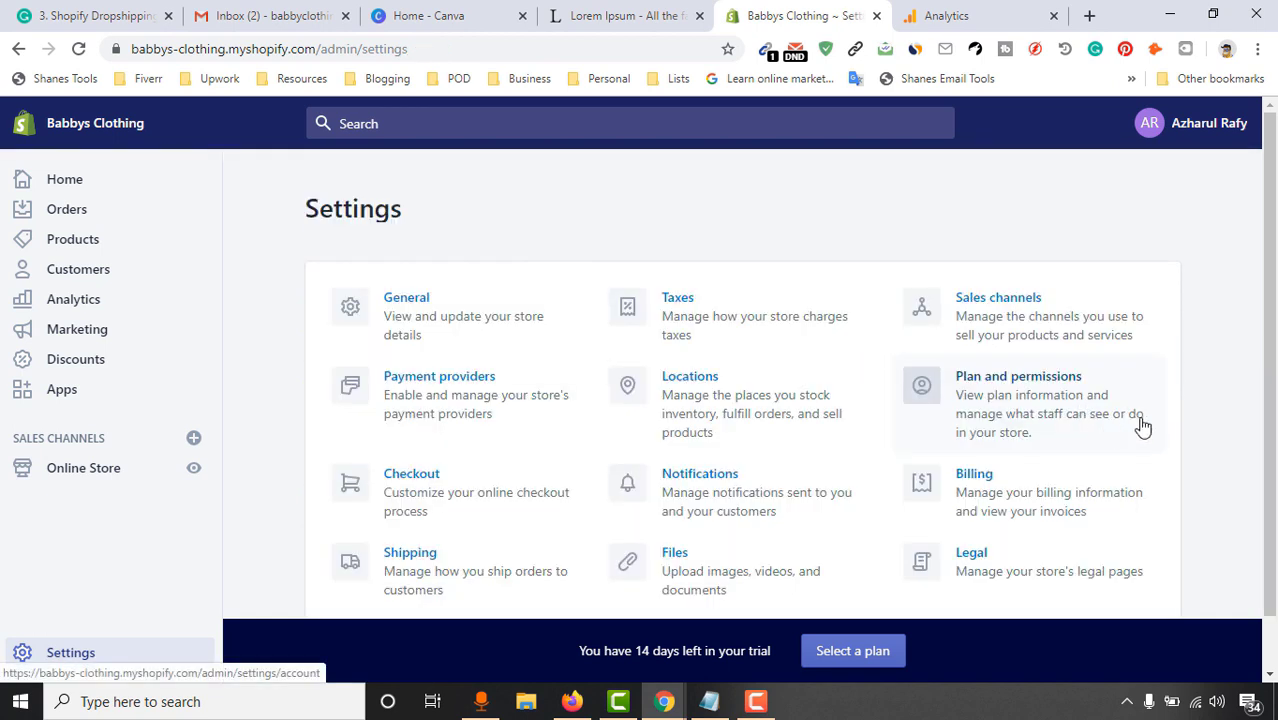
{"action": "scroll", "coordinate": [1013, 445], "scroll_direction": "down", "scroll_amount": 1}
{"action": "left_click", "coordinate": [1013, 445]}
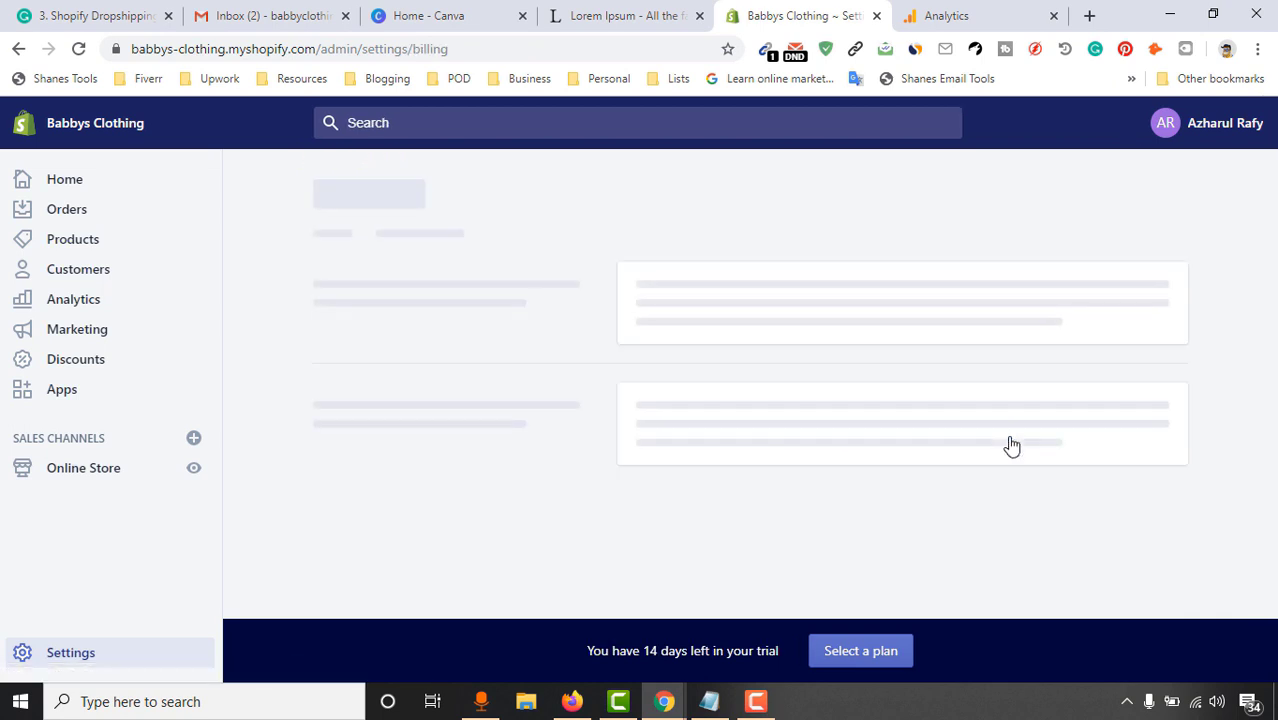
{"action": "scroll", "coordinate": [1200, 340], "scroll_direction": "down", "scroll_amount": 2}
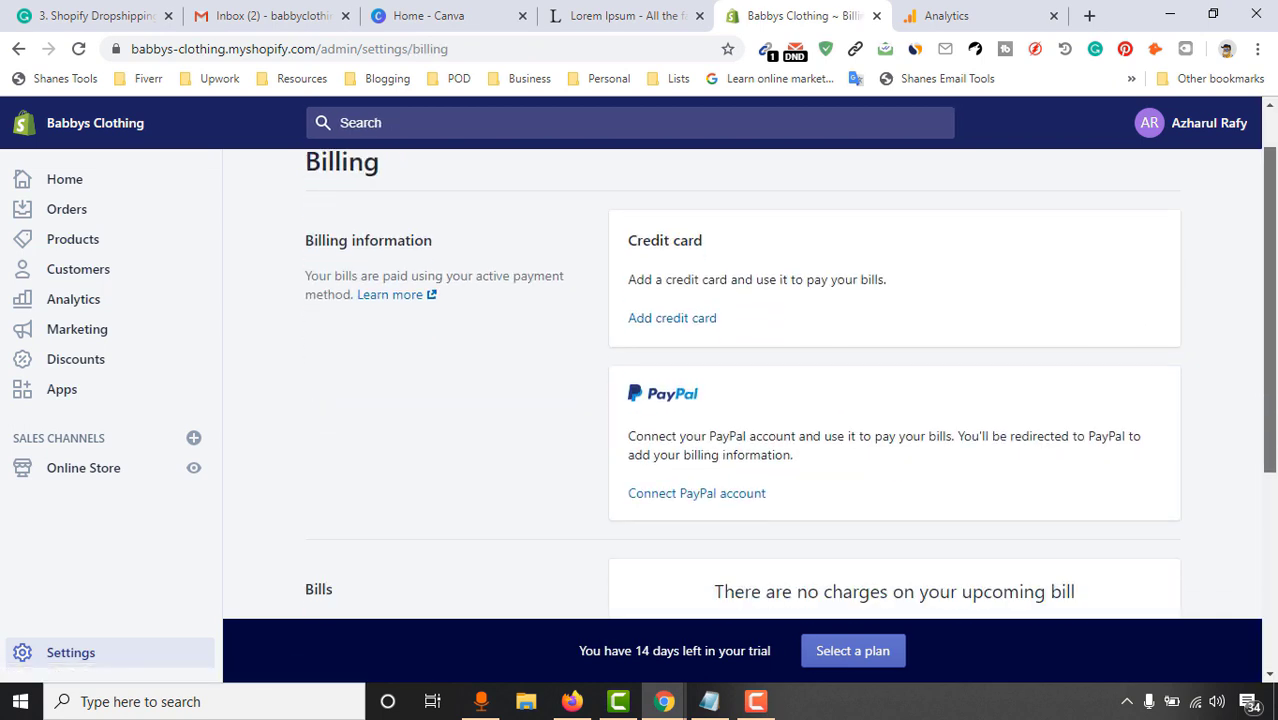
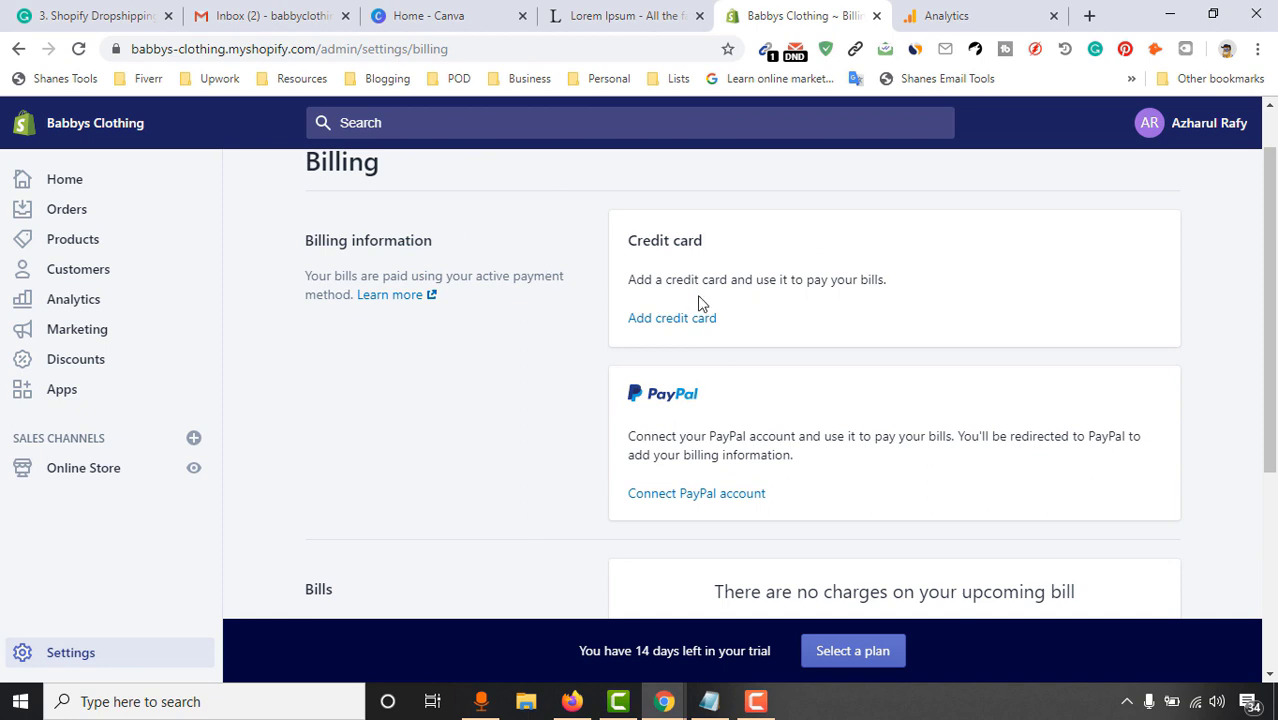
Look over the Billing page, which has no charges yet, then return to Settings
{"action": "scroll", "coordinate": [1268, 300], "scroll_direction": "down", "scroll_amount": 3}
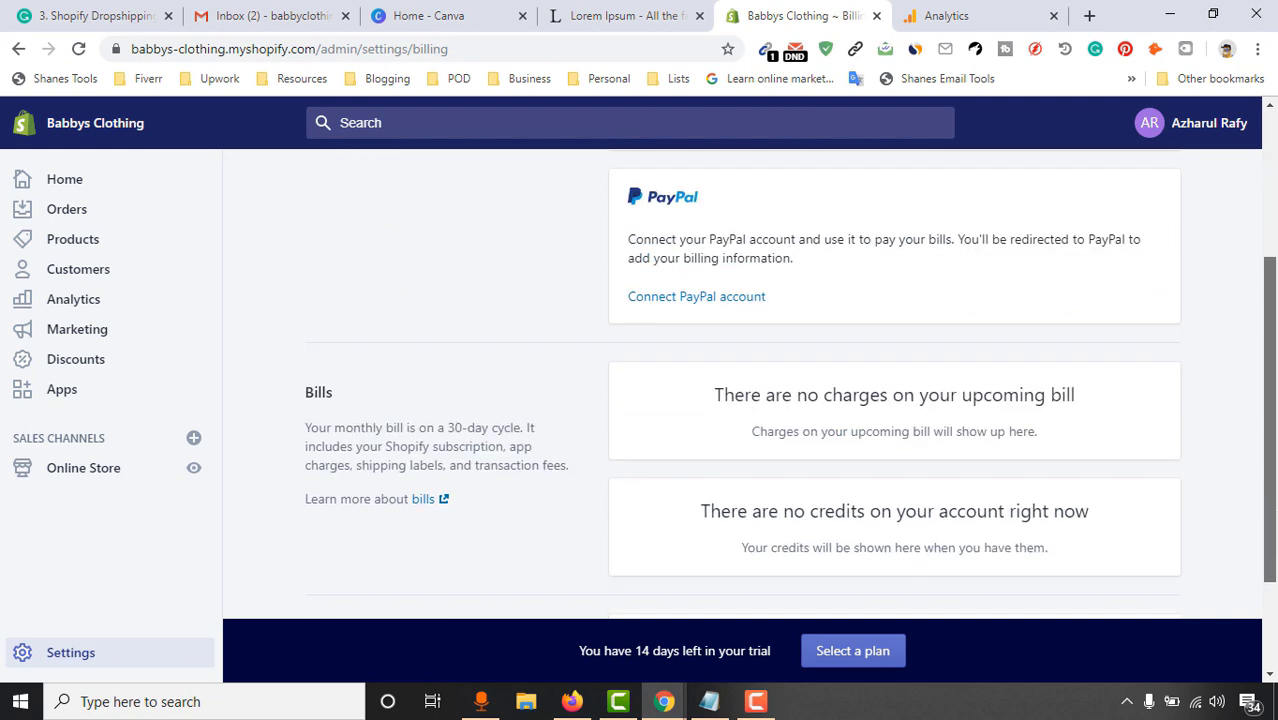
{"action": "scroll", "coordinate": [493, 404], "scroll_direction": "down", "scroll_amount": 2}
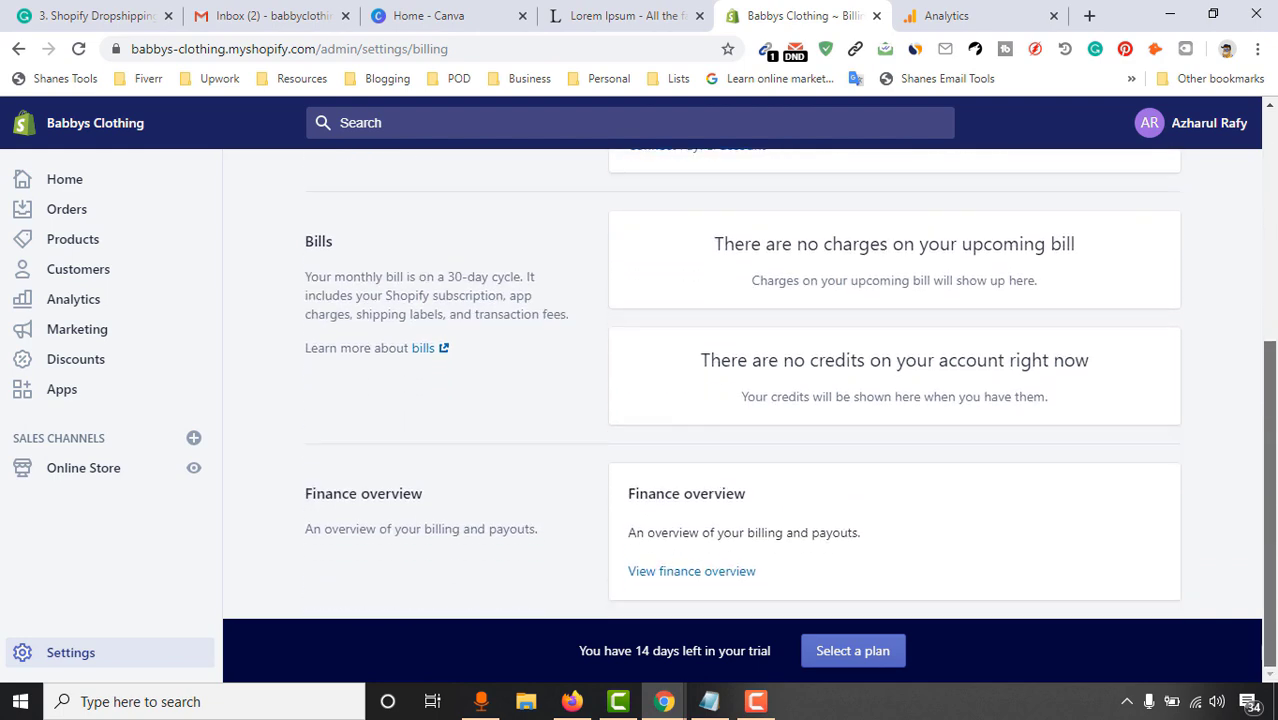
{"action": "scroll", "coordinate": [493, 404], "scroll_direction": "up", "scroll_amount": 1}
{"action": "scroll", "coordinate": [278, 252], "scroll_direction": "up", "scroll_amount": 3}
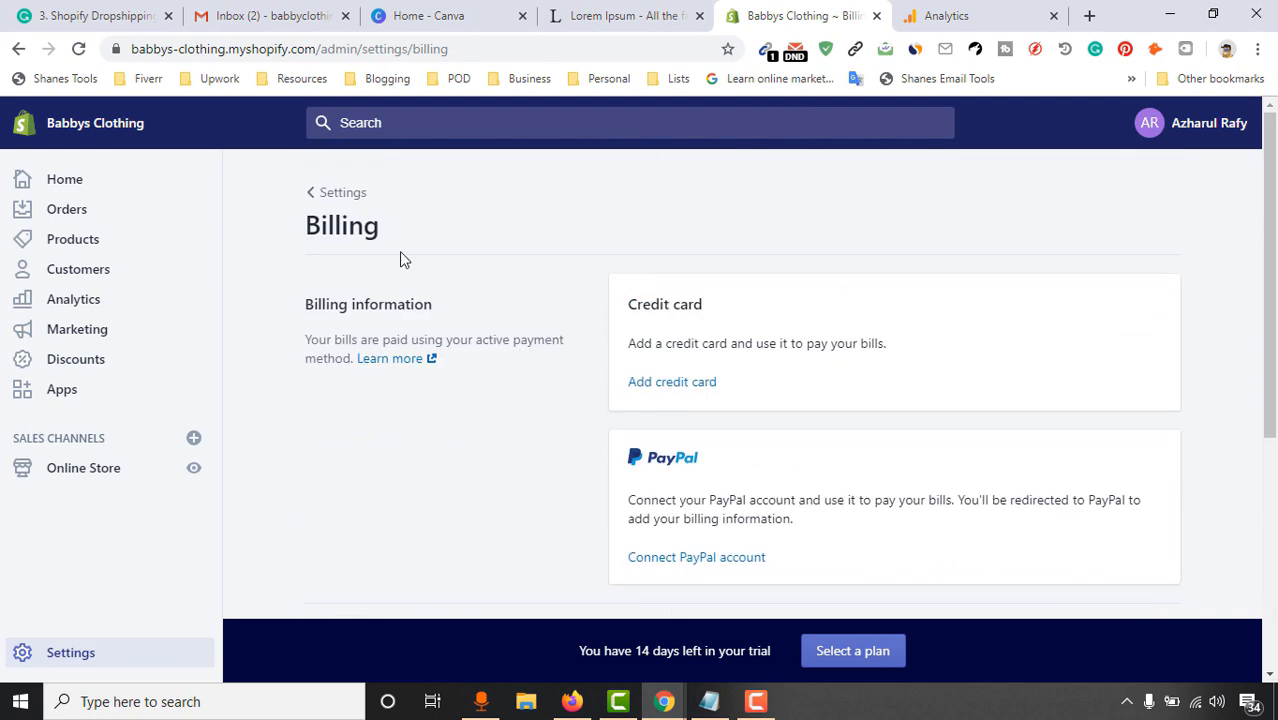
{"action": "left_click", "coordinate": [308, 194]}
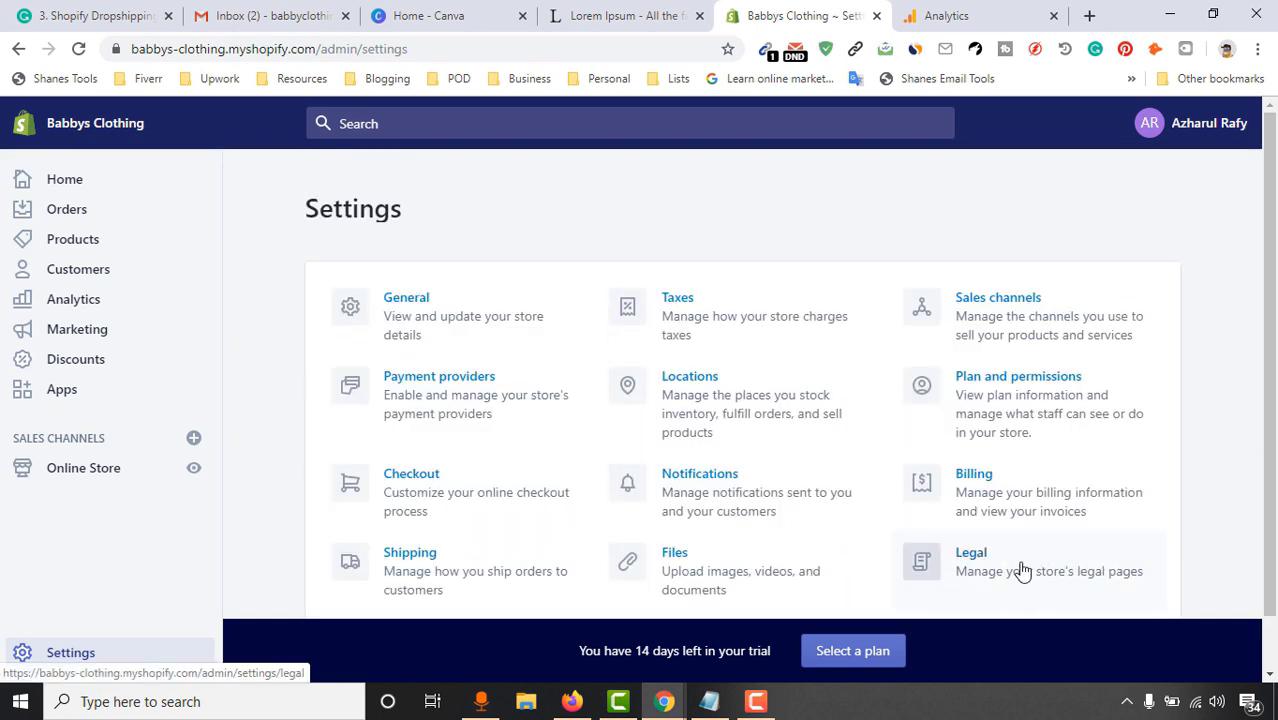
Open the Legal pages settings and look over the empty policy fields
{"action": "left_click", "coordinate": [1021, 571]}
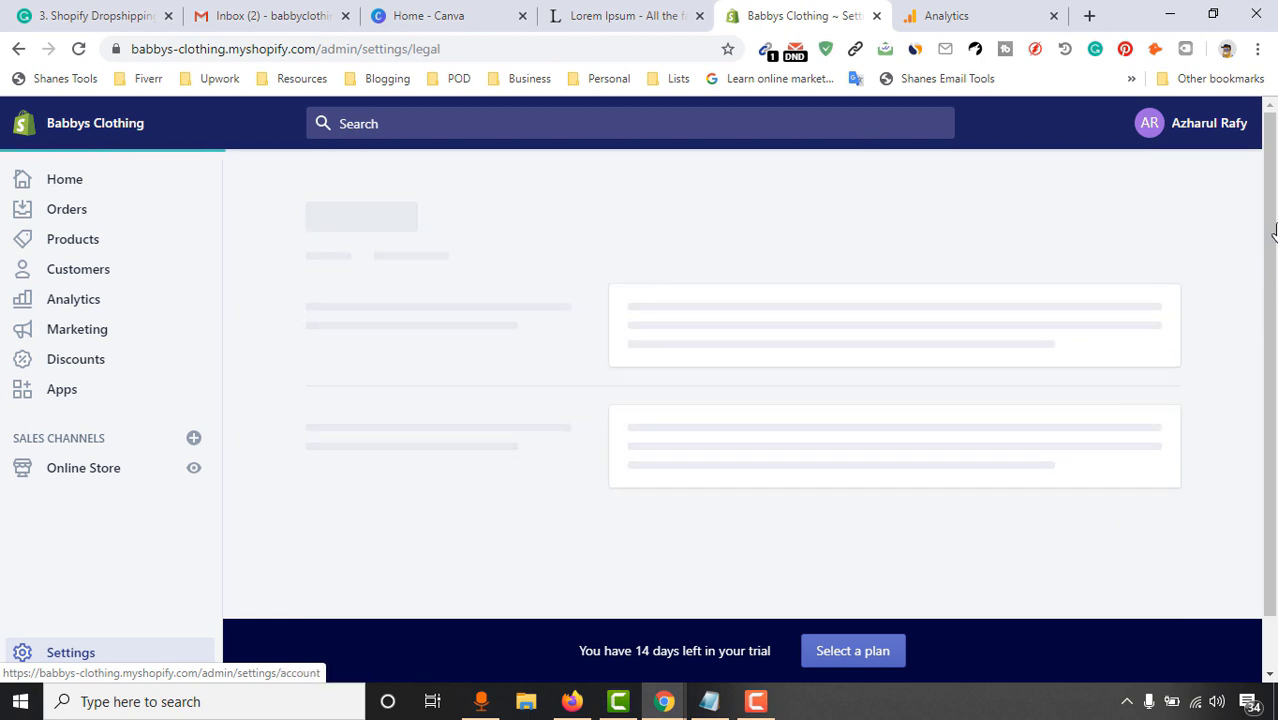
{"action": "scroll", "coordinate": [1204, 391], "scroll_direction": "down", "scroll_amount": 2}
{"action": "scroll", "coordinate": [1000, 370], "scroll_direction": "up", "scroll_amount": 2}
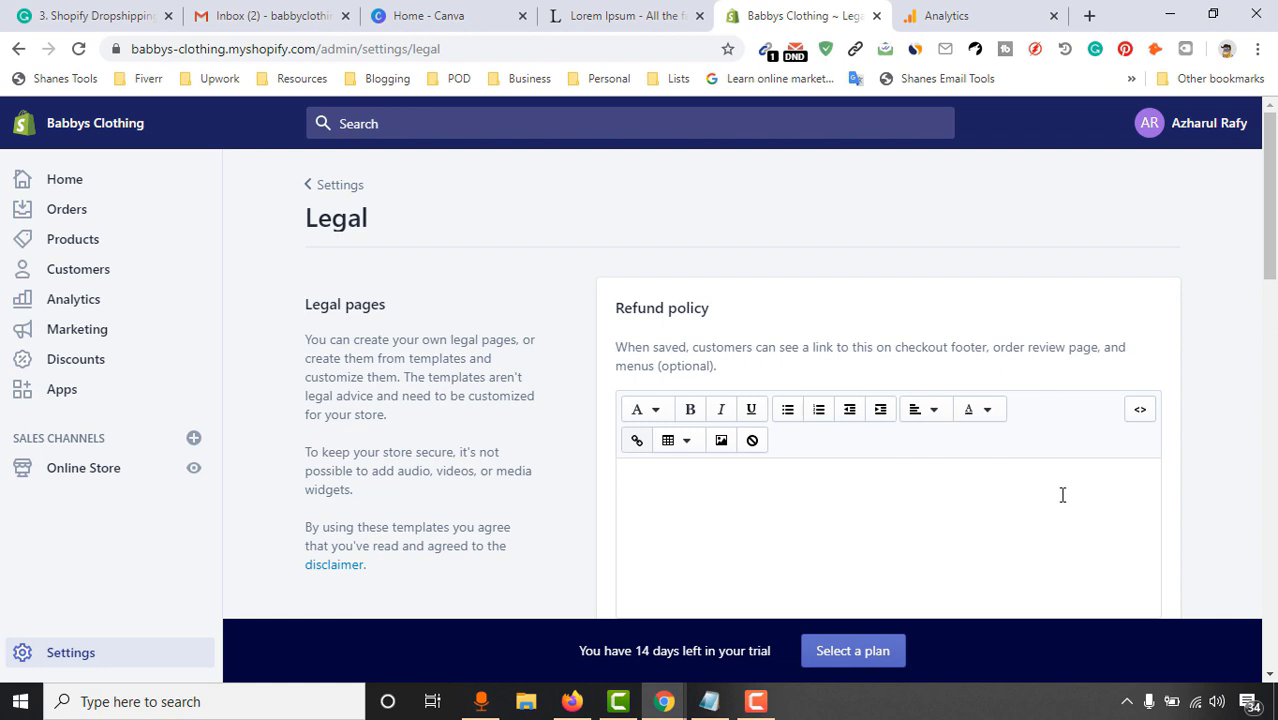
{"action": "scroll", "coordinate": [1062, 494], "scroll_direction": "down", "scroll_amount": 1}
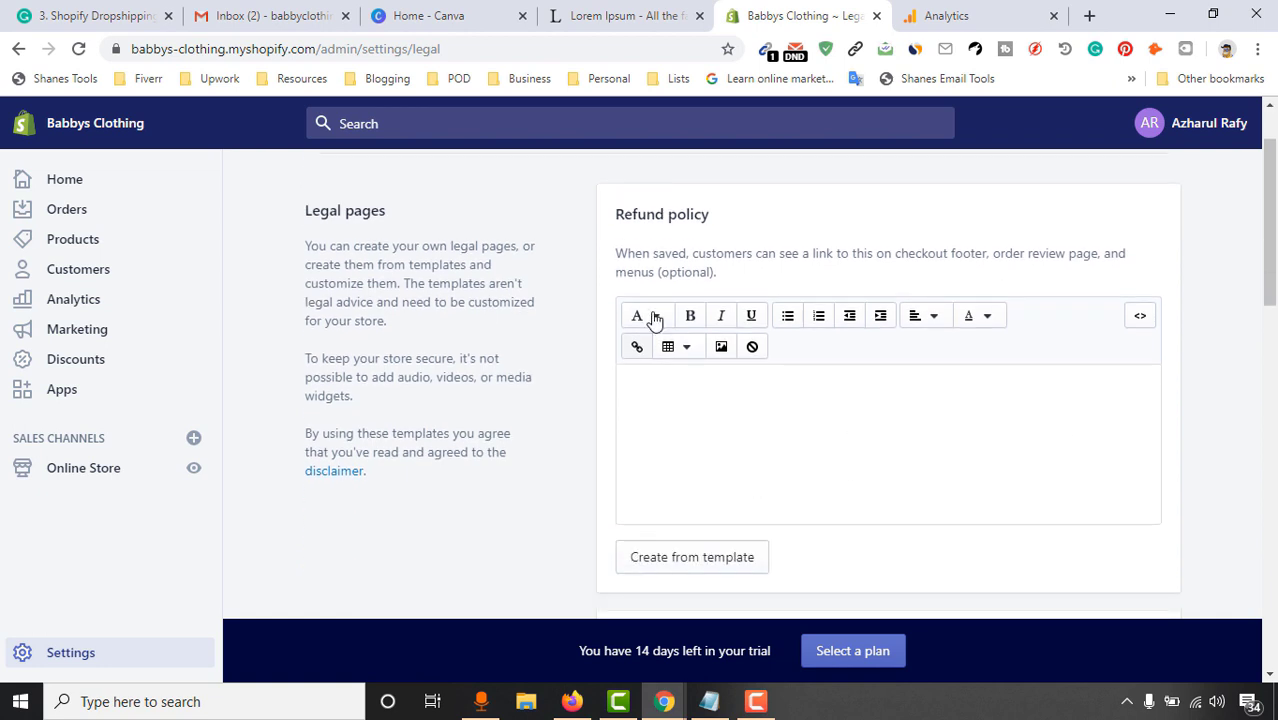
{"action": "scroll", "coordinate": [519, 478], "scroll_direction": "down", "scroll_amount": 3}
{"action": "scroll", "coordinate": [783, 361], "scroll_direction": "down", "scroll_amount": 9}
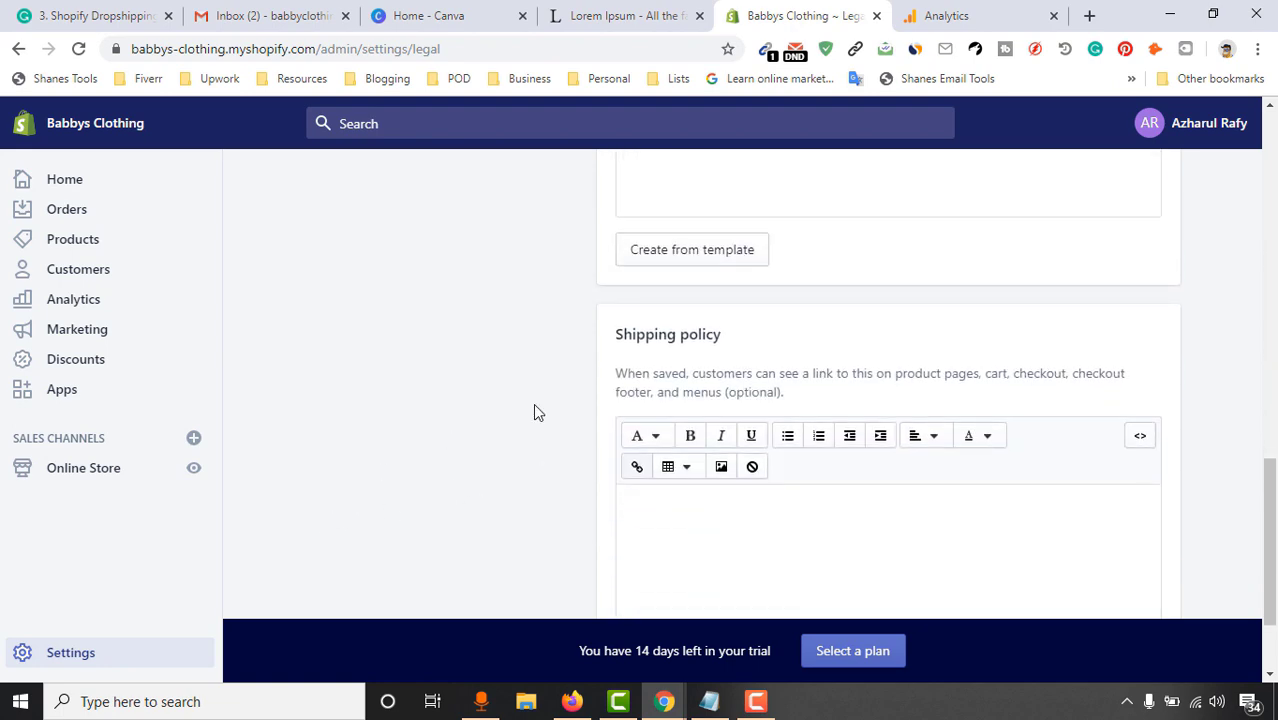
{"action": "scroll", "coordinate": [535, 410], "scroll_direction": "up", "scroll_amount": 9}
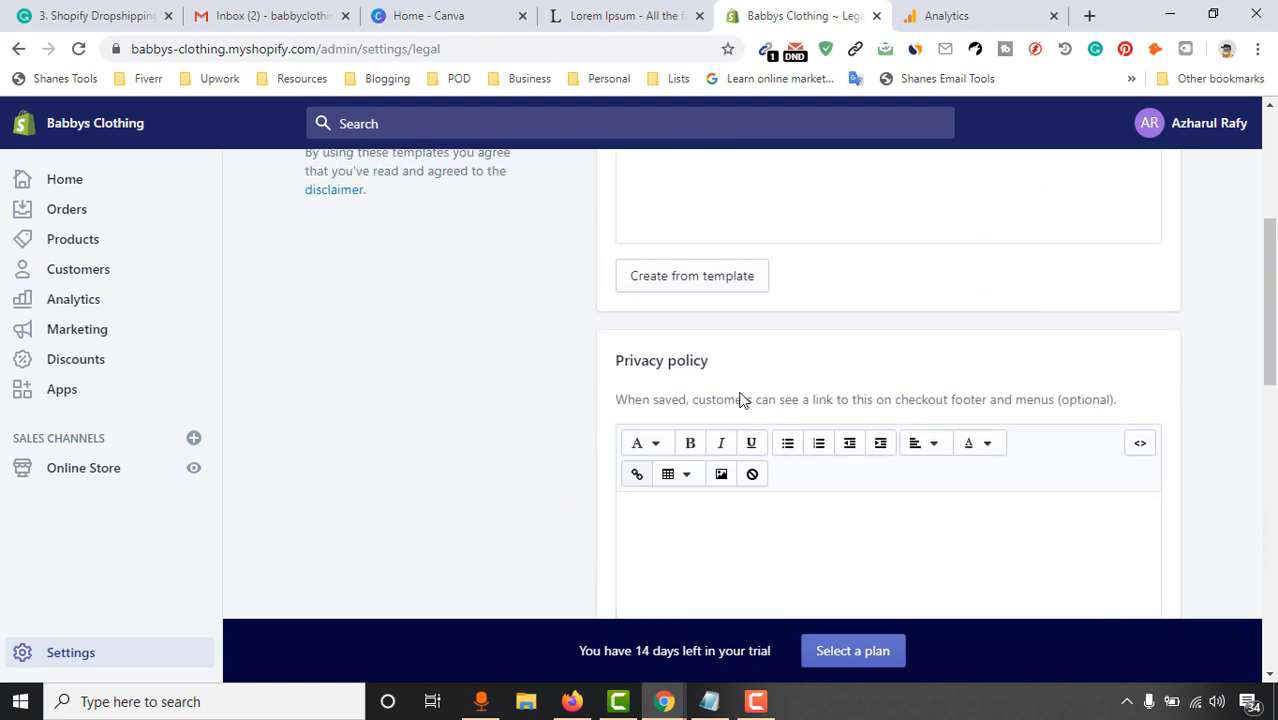
{"action": "scroll", "coordinate": [742, 420], "scroll_direction": "up", "scroll_amount": 2}
Fill the Refund, Privacy and Terms of service policies from their templates
{"action": "left_click", "coordinate": [741, 472]}
{"action": "scroll", "coordinate": [727, 382], "scroll_direction": "up", "scroll_amount": 1}
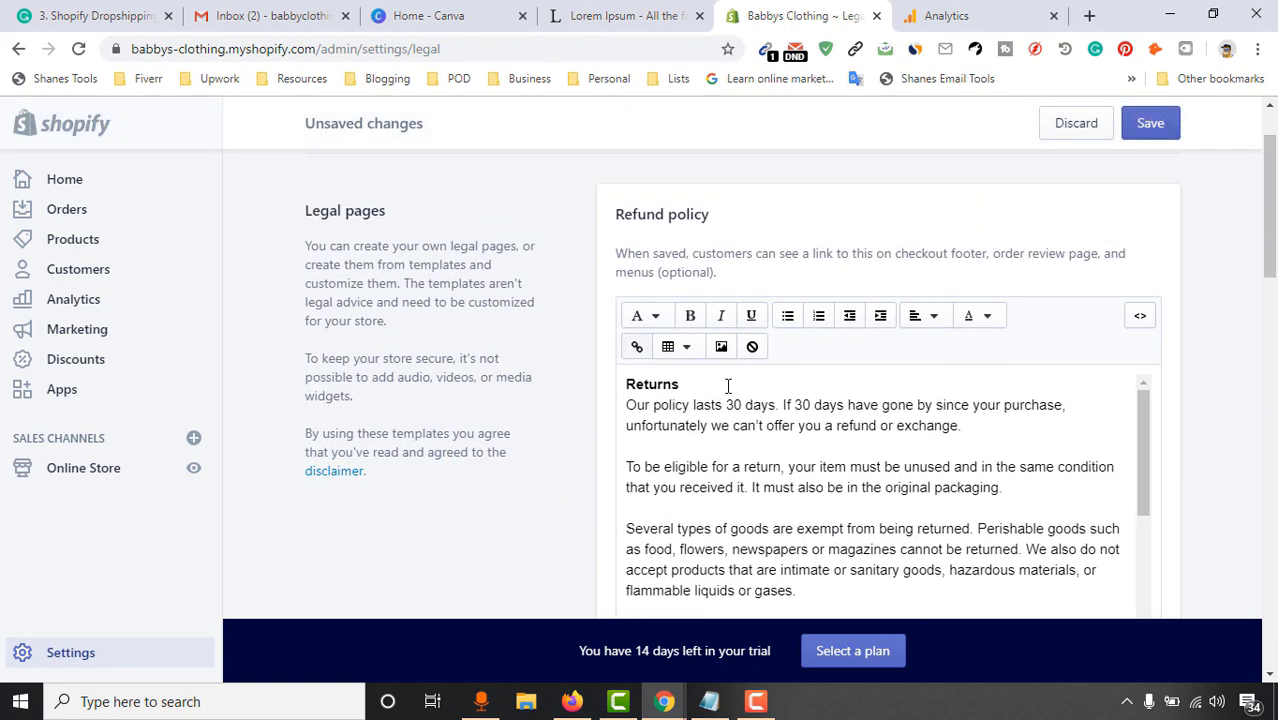
{"action": "scroll", "coordinate": [843, 442], "scroll_direction": "down", "scroll_amount": 6}
{"action": "scroll", "coordinate": [858, 404], "scroll_direction": "down", "scroll_amount": 8}
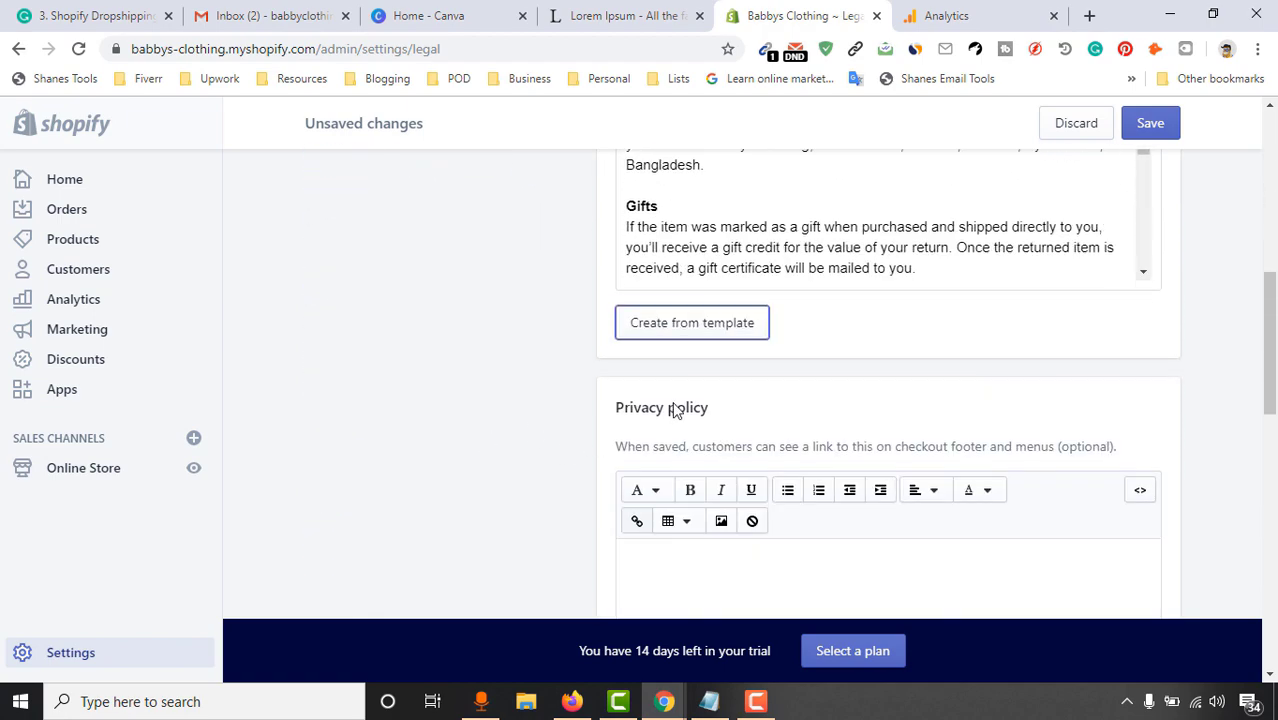
{"action": "left_click", "coordinate": [672, 278]}
{"action": "scroll", "coordinate": [485, 380], "scroll_direction": "down", "scroll_amount": 4}
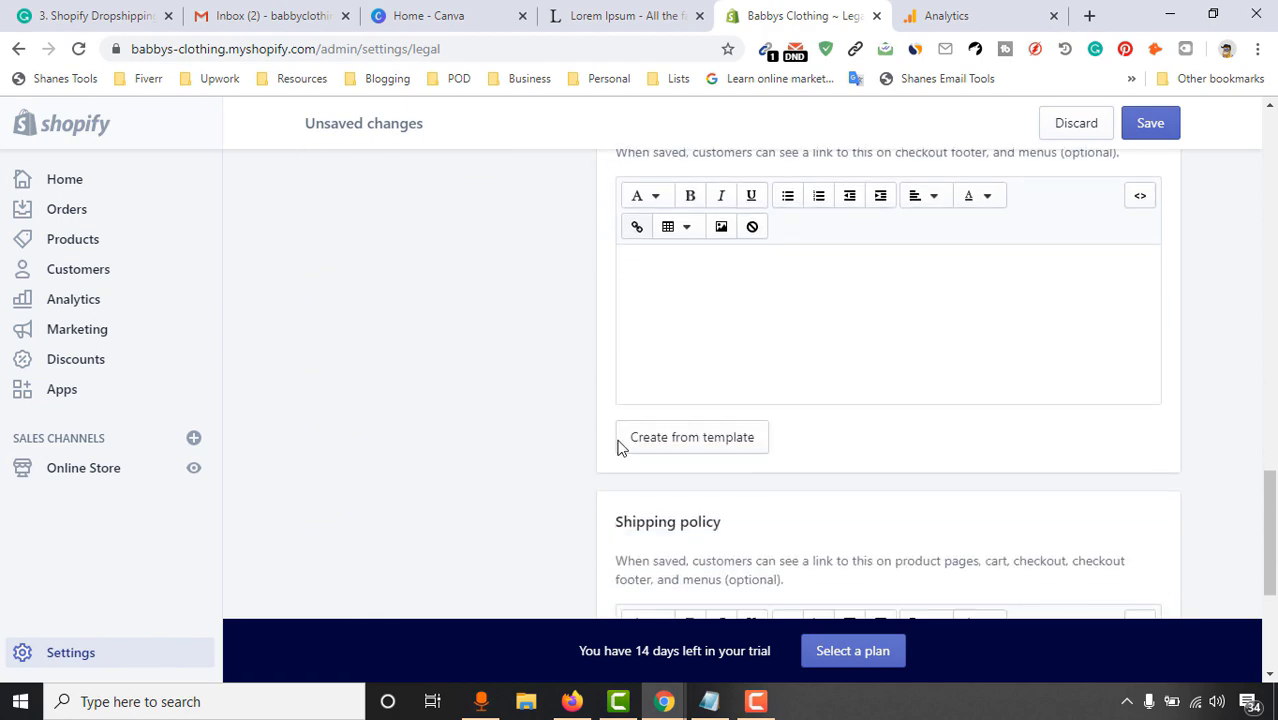
{"action": "left_click", "coordinate": [650, 444]}
{"action": "scroll", "coordinate": [372, 461], "scroll_direction": "down", "scroll_amount": 2}
{"action": "scroll", "coordinate": [372, 461], "scroll_direction": "down", "scroll_amount": 1}
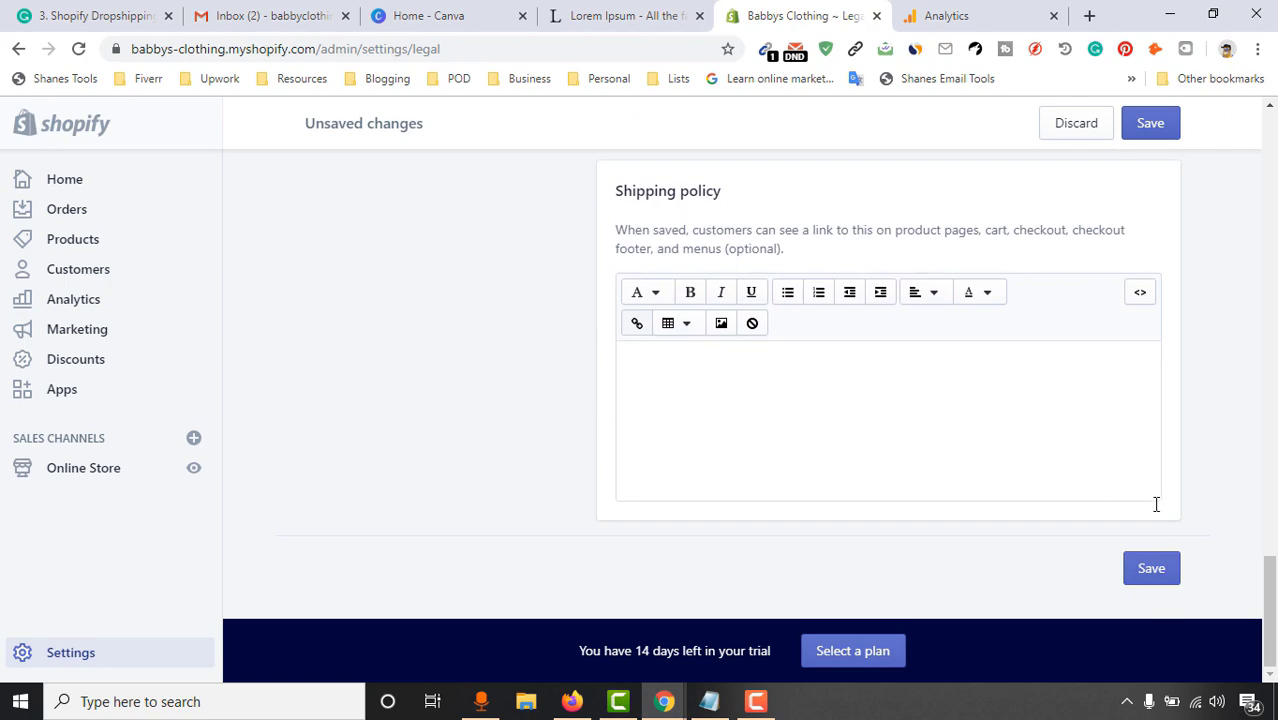
{"action": "scroll", "coordinate": [688, 483], "scroll_direction": "up", "scroll_amount": 12}
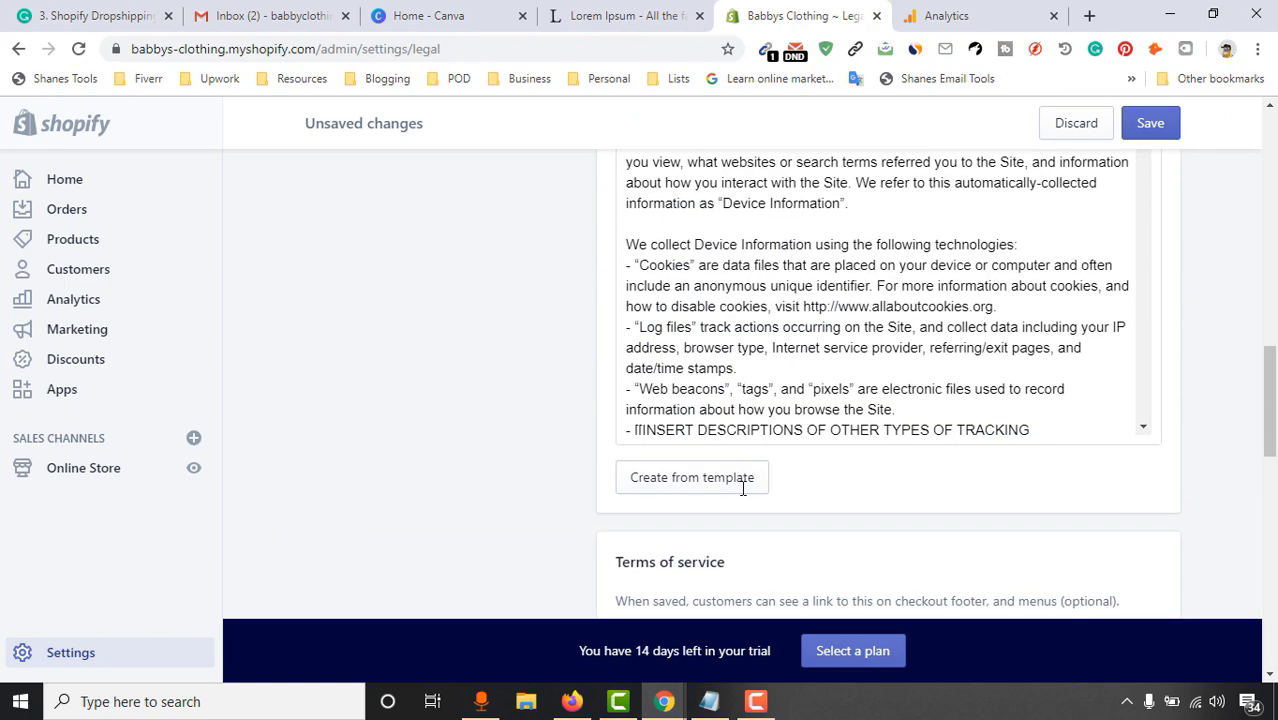
{"action": "scroll", "coordinate": [779, 437], "scroll_direction": "up", "scroll_amount": 10}
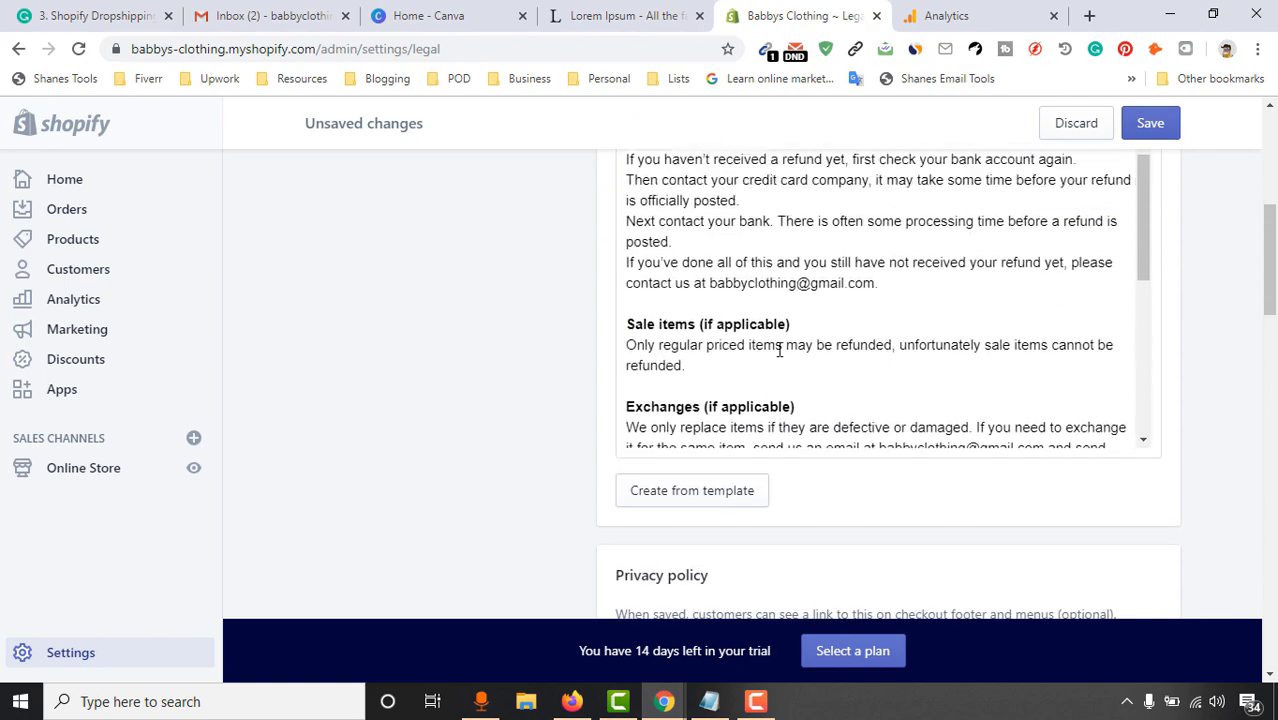
{"action": "scroll", "coordinate": [830, 347], "scroll_direction": "up", "scroll_amount": 2}
{"action": "scroll", "coordinate": [836, 348], "scroll_direction": "down", "scroll_amount": 4}
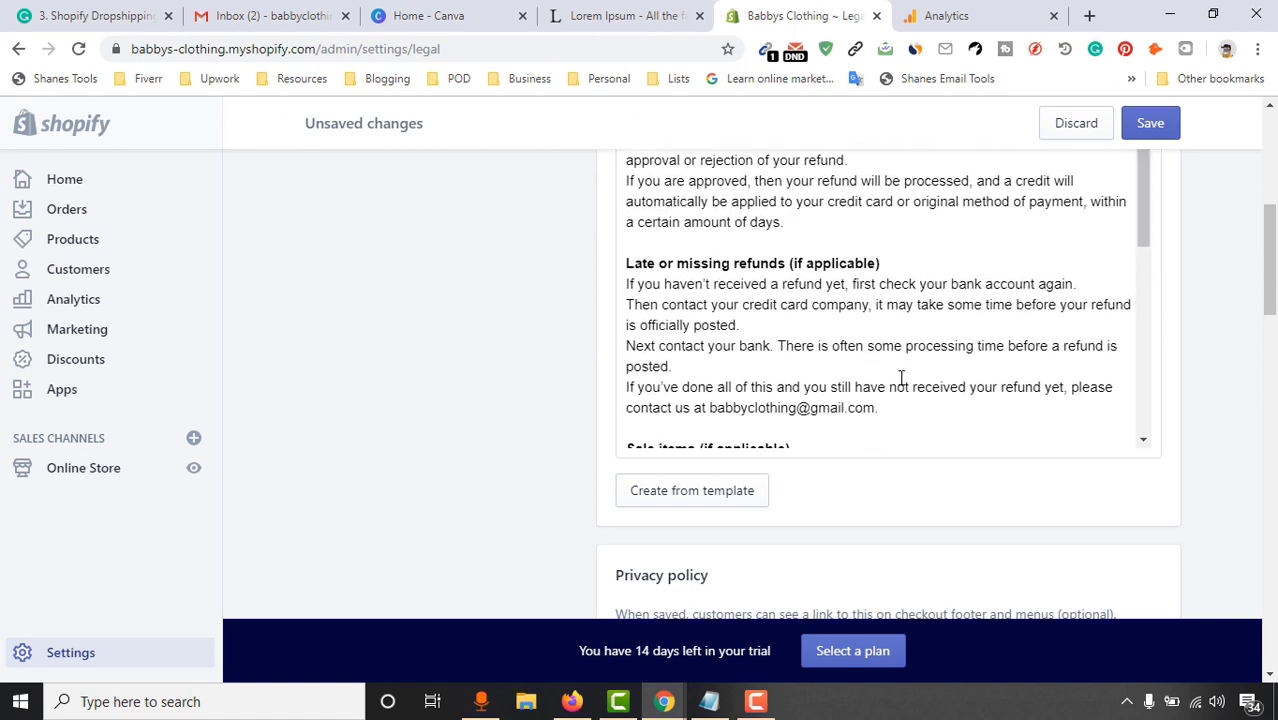
Review the generated policy text, highlighting the contact email in the refund policy
{"action": "left_click_drag", "start_coordinate": [731, 316], "coordinate": [852, 331]}
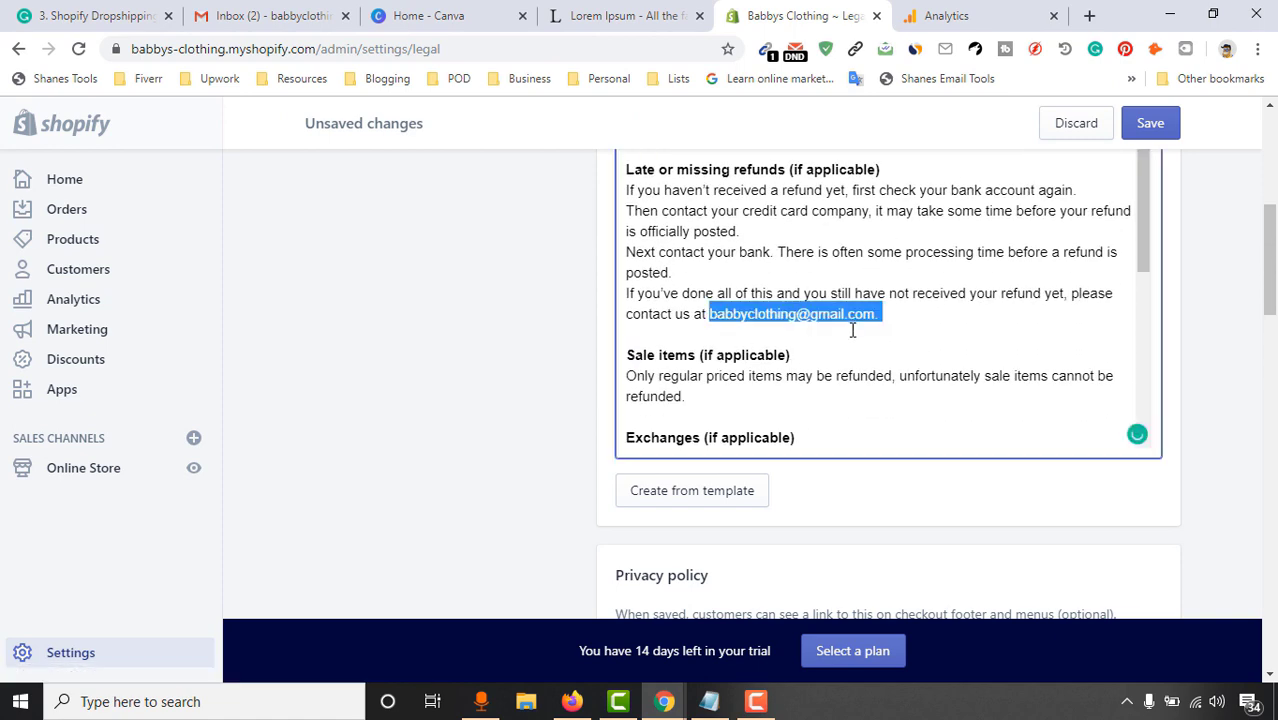
{"action": "scroll", "coordinate": [870, 313], "scroll_direction": "up", "scroll_amount": 3}
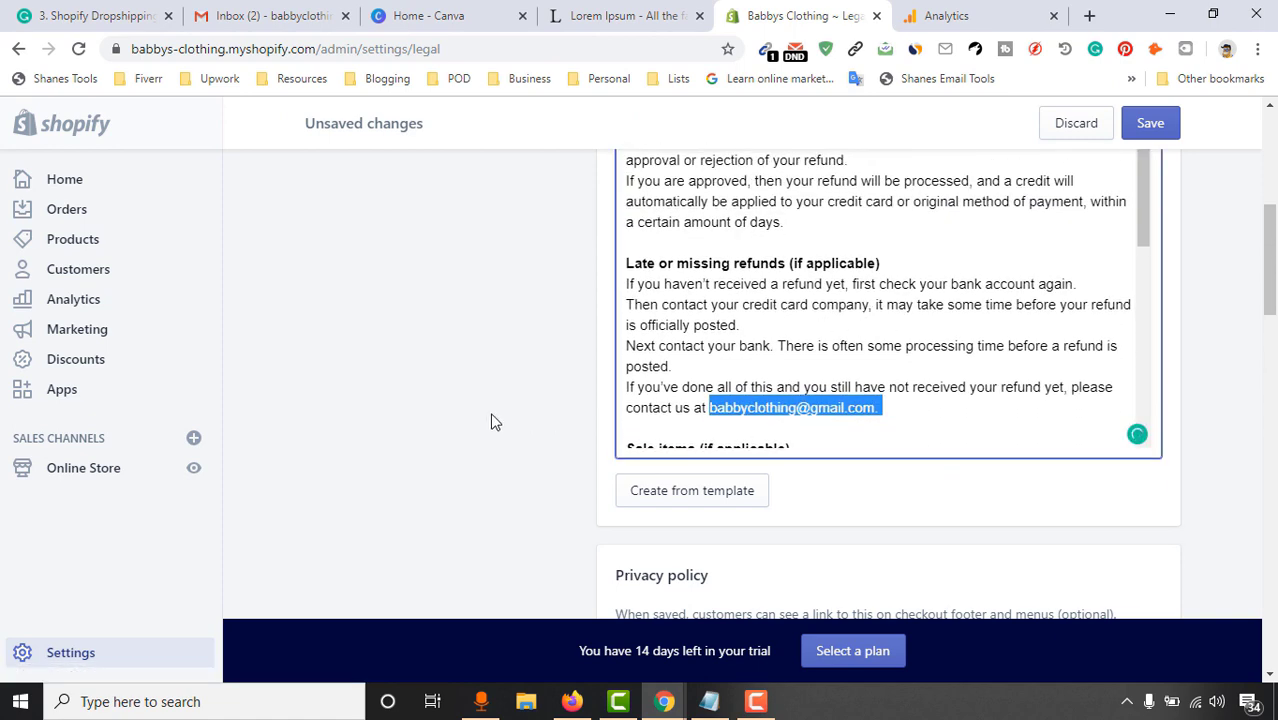
{"action": "scroll", "coordinate": [781, 320], "scroll_direction": "up", "scroll_amount": 7}
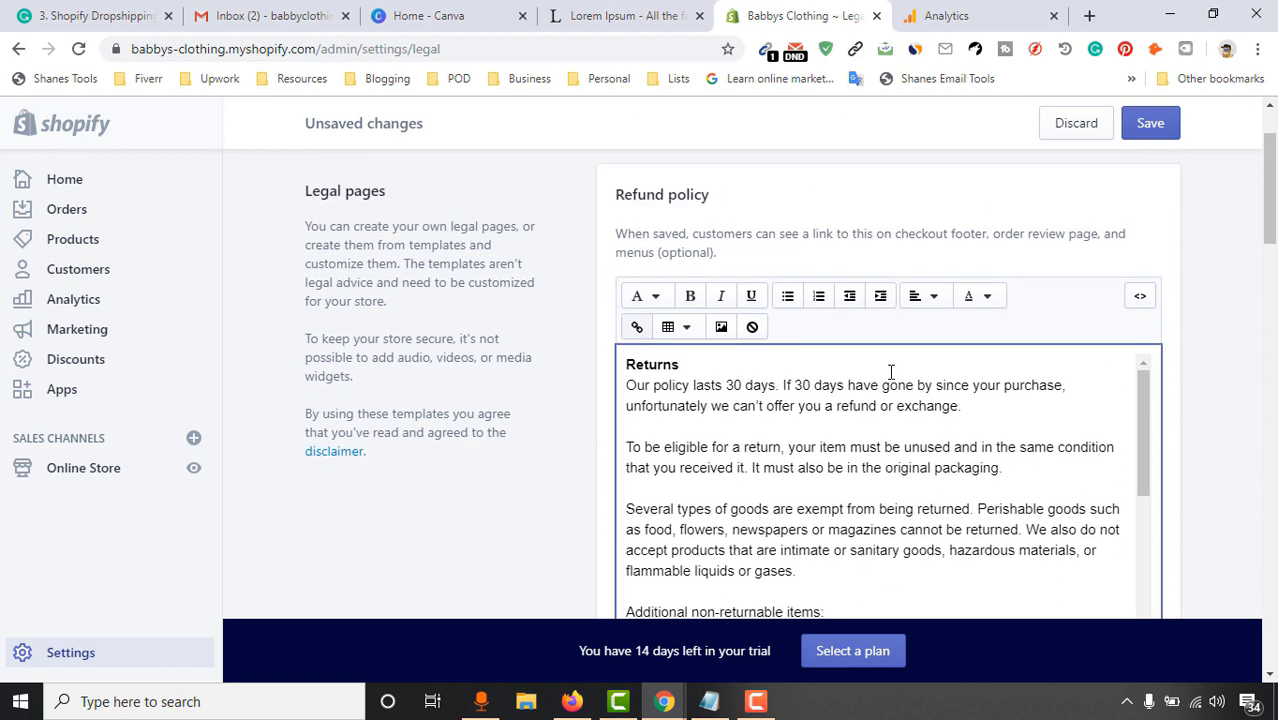
{"action": "scroll", "coordinate": [890, 371], "scroll_direction": "down", "scroll_amount": 8}
{"action": "scroll", "coordinate": [314, 473], "scroll_direction": "down", "scroll_amount": 5}
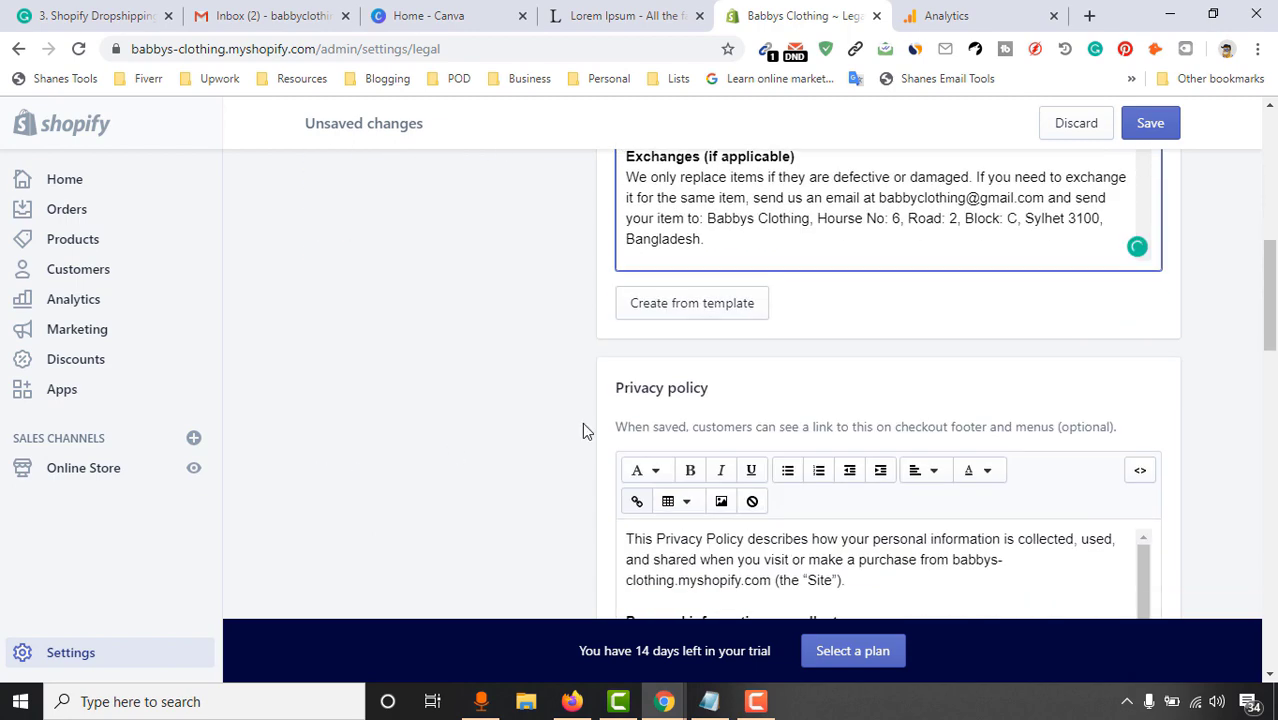
{"action": "scroll", "coordinate": [471, 448], "scroll_direction": "down", "scroll_amount": 3}
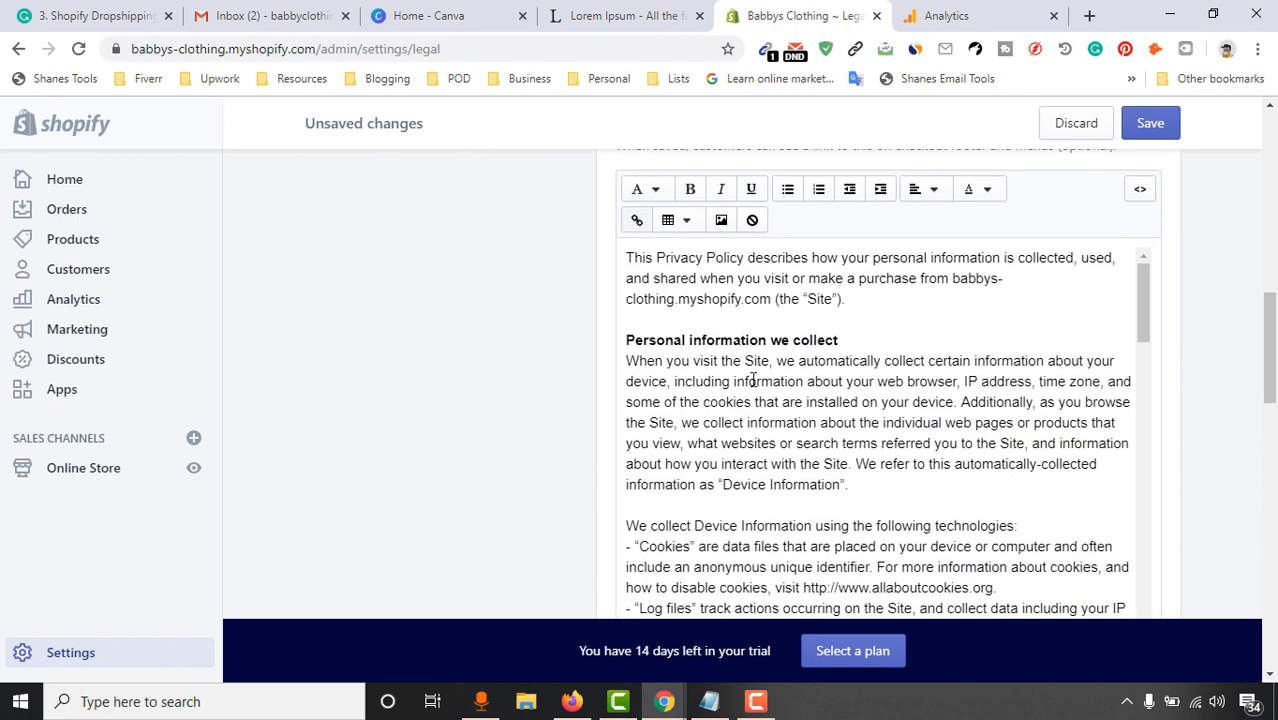
{"action": "scroll", "coordinate": [392, 468], "scroll_direction": "down", "scroll_amount": 10}
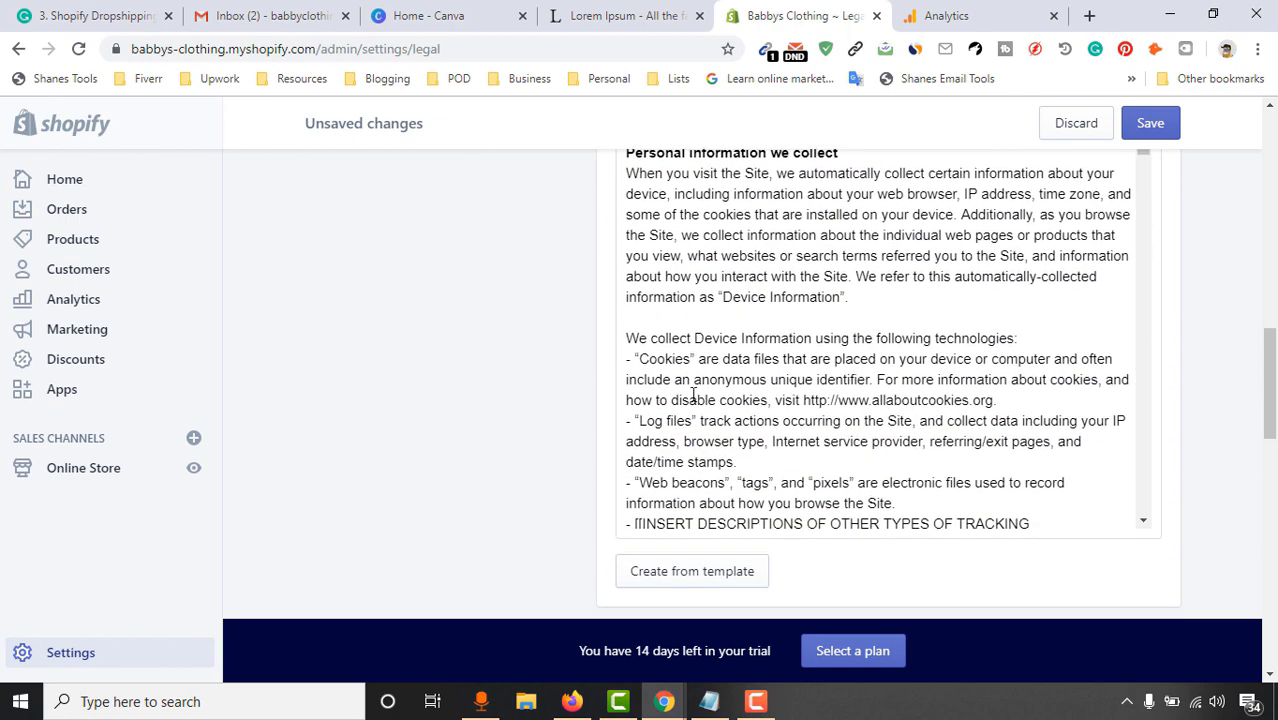
{"action": "scroll", "coordinate": [450, 405], "scroll_direction": "down", "scroll_amount": 5}
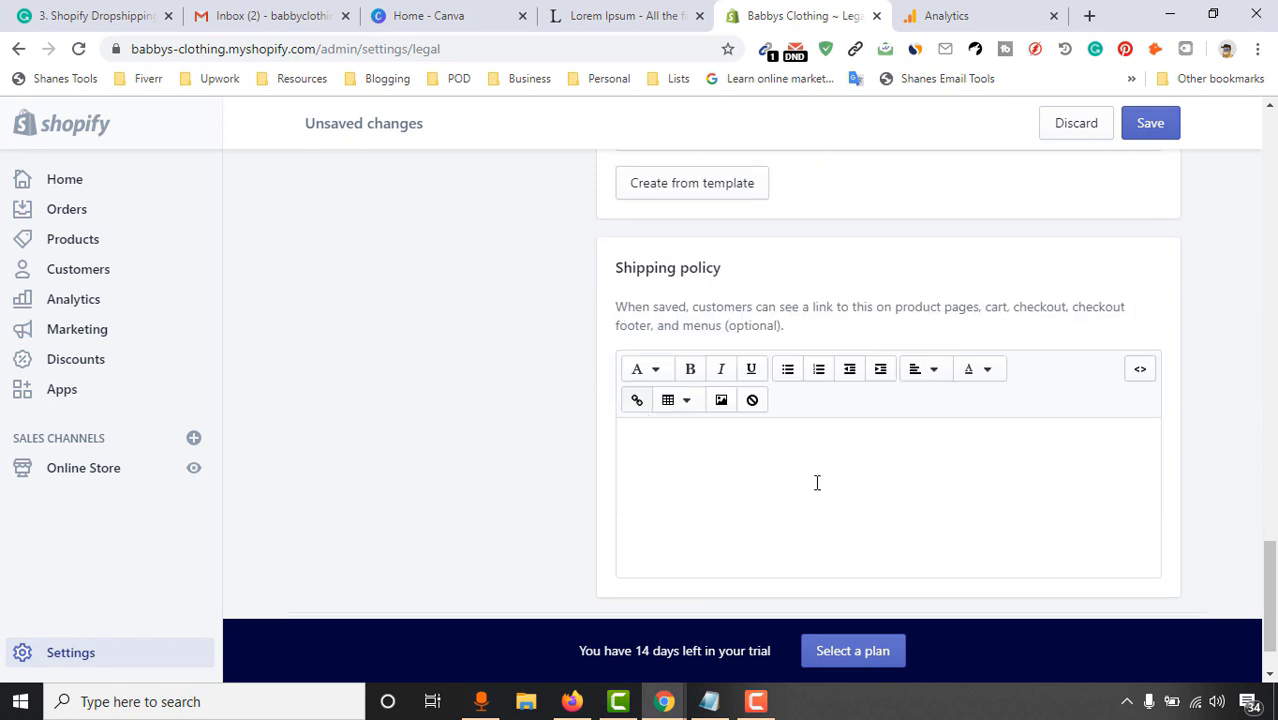
Write a Shipping policy warning that sudden troubles may occasionally delay deliveries, fixing 'lttle' to 'little'
{"action": "left_click", "coordinate": [867, 465]}
{"action": "scroll", "coordinate": [894, 480], "scroll_direction": "down", "scroll_amount": 1}
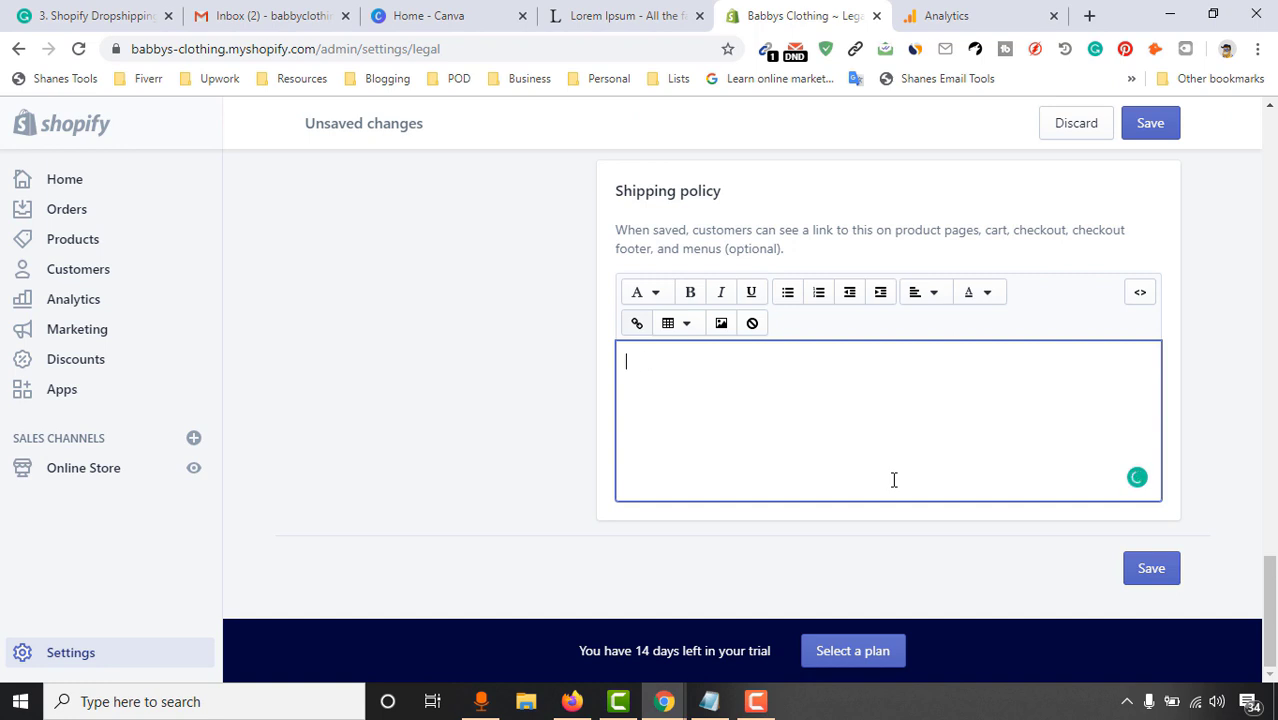
{"action": "type", "text": "Our shipping is marked as well reputated, but for some technical diffu"}
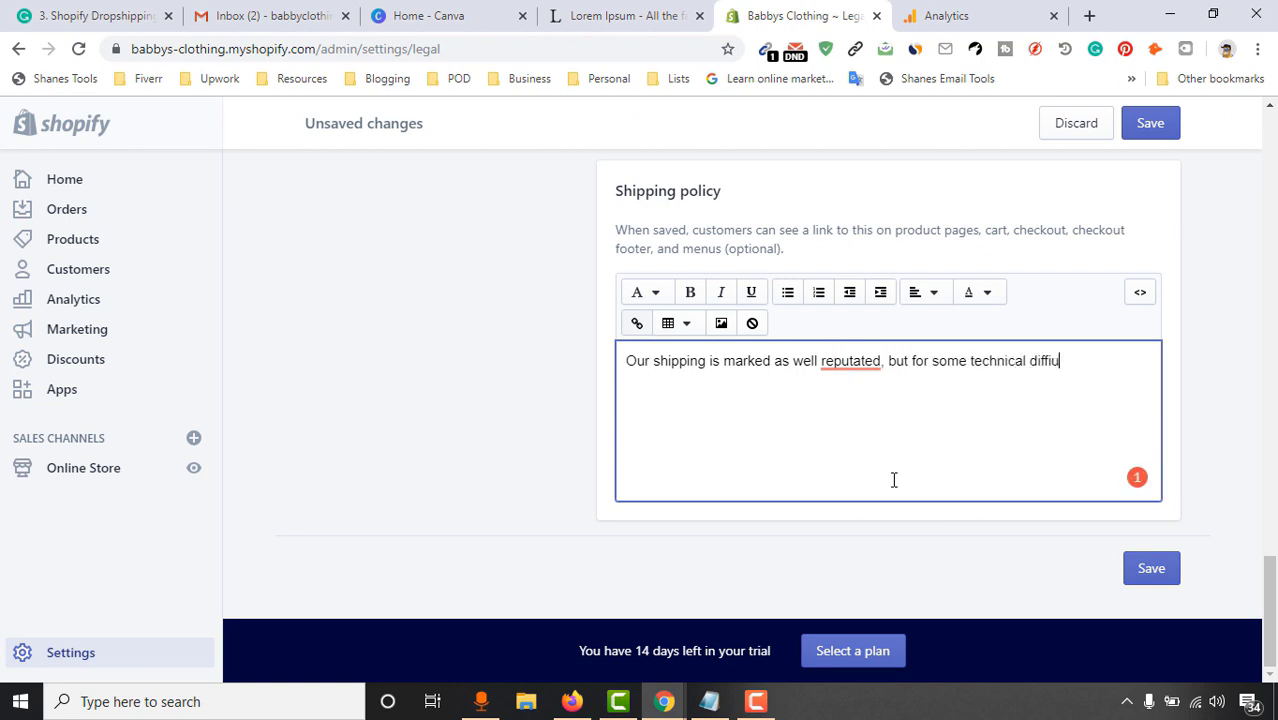
{"action": "key", "text": "ctrl+BackSpace"}
{"action": "key", "text": "ctrl+BackSpace"}
{"action": "type", "text": "di"}
{"action": "key", "text": "BackSpace"}
{"action": "key", "text": "BackSpace"}
{"action": "type", "text": "inco"}
{"action": "key", "text": "BackSpace"}
{"action": "key", "text": "BackSpace"}
{"action": "key", "text": "BackSpace"}
{"action": "key", "text": "BackSpace"}
{"action": "type", "text": "sudden troubles, sometime you might have to wait a lttle longer to receive our products"}
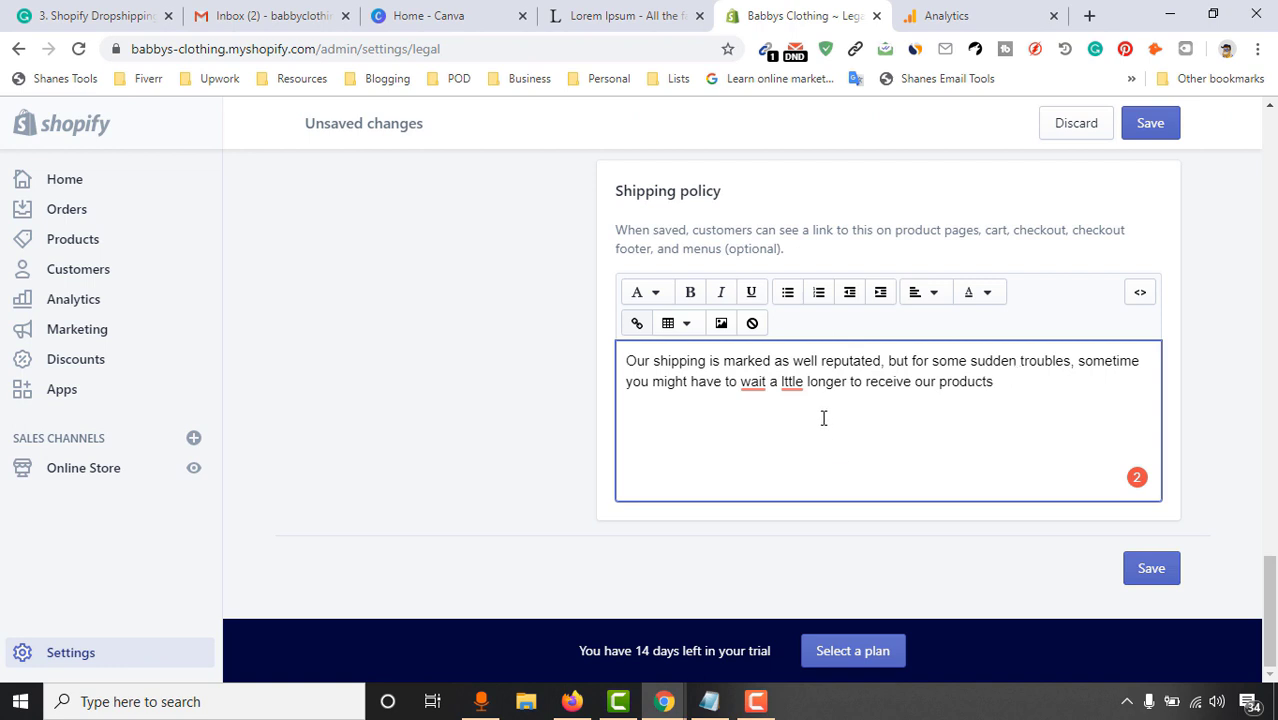
{"action": "left_click", "coordinate": [792, 382]}
{"action": "left_click", "coordinate": [814, 253]}
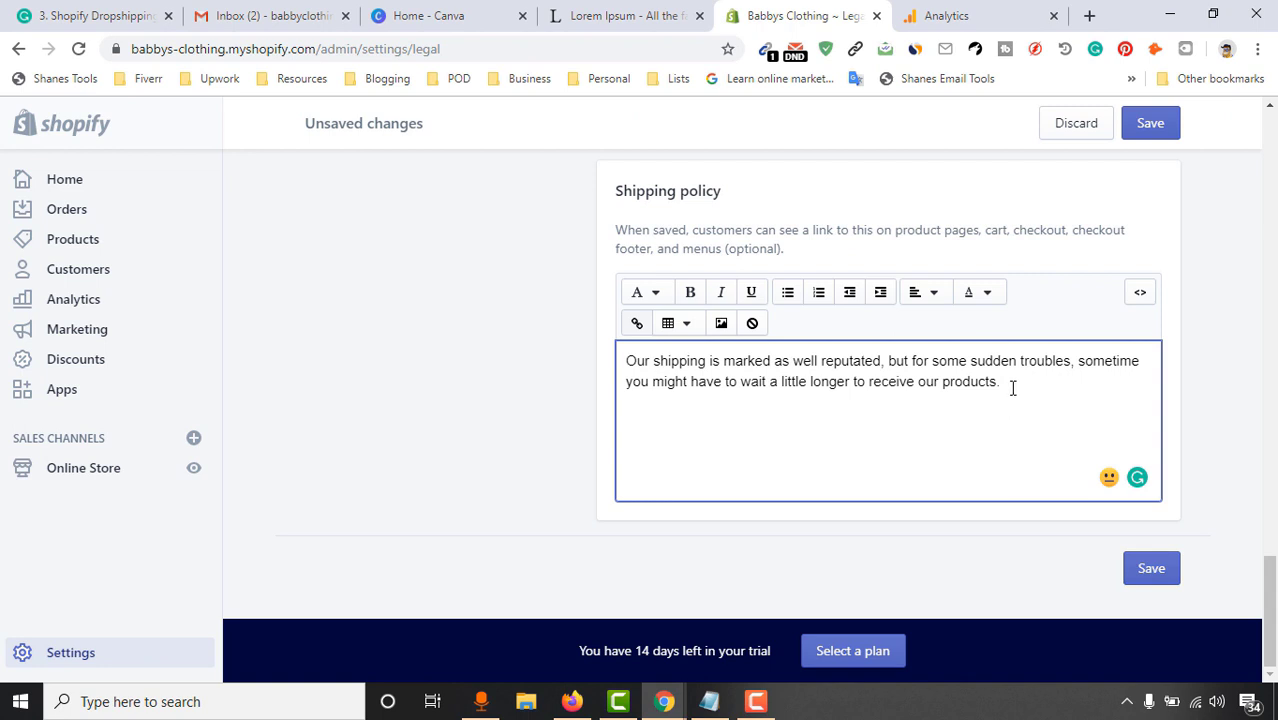
Select the shipping policy text and save the legal pages
{"action": "left_click_drag", "start_coordinate": [1035, 377], "coordinate": [633, 357]}
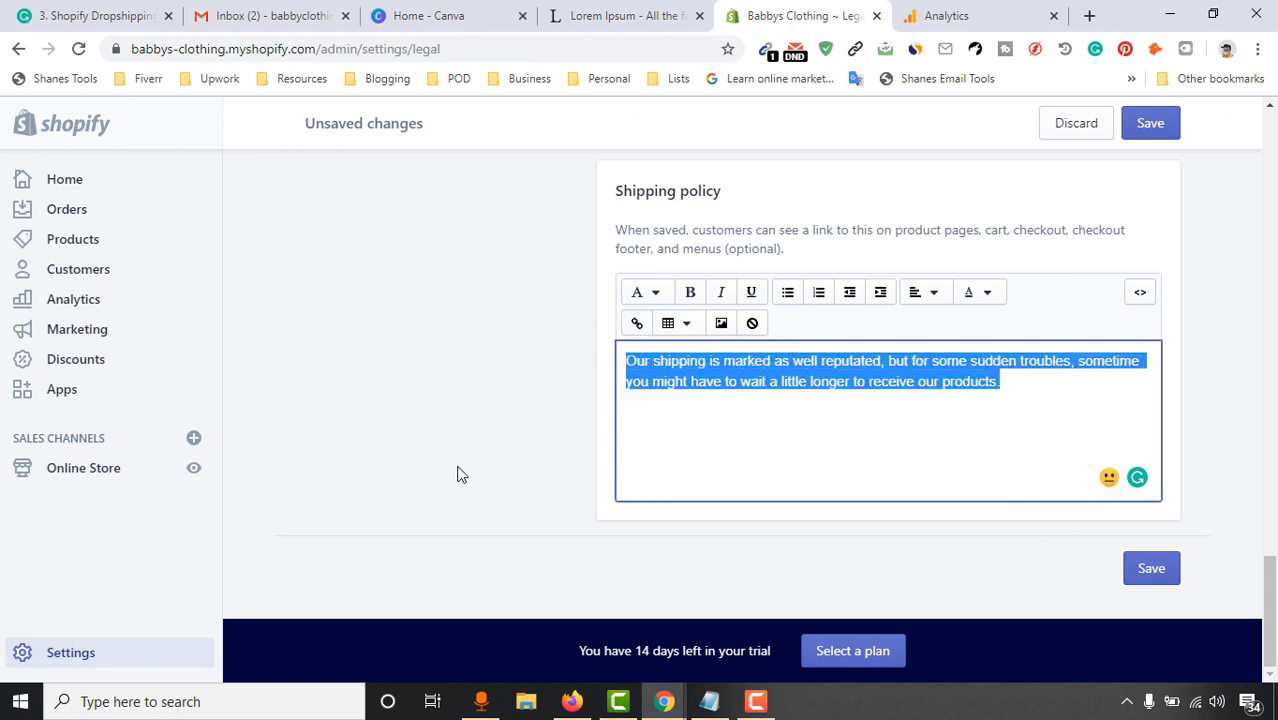
{"action": "left_click", "coordinate": [687, 441]}
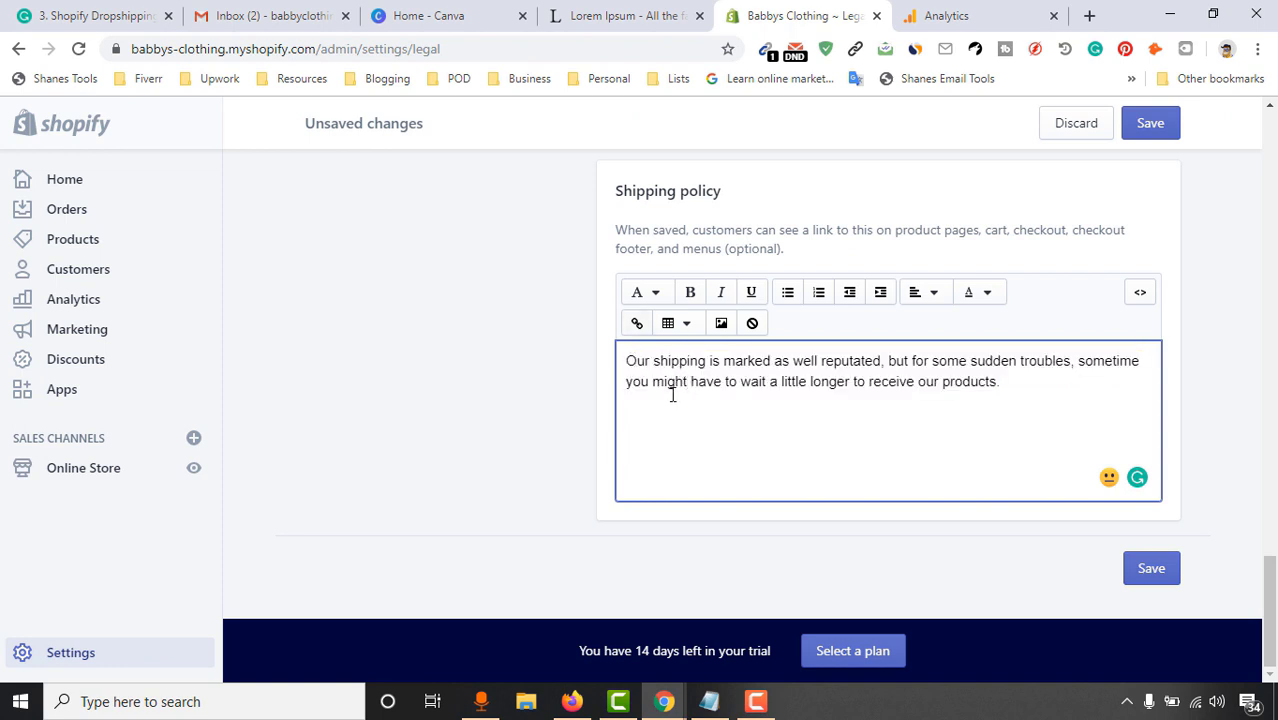
{"action": "left_click_drag", "start_coordinate": [1022, 381], "coordinate": [599, 357]}
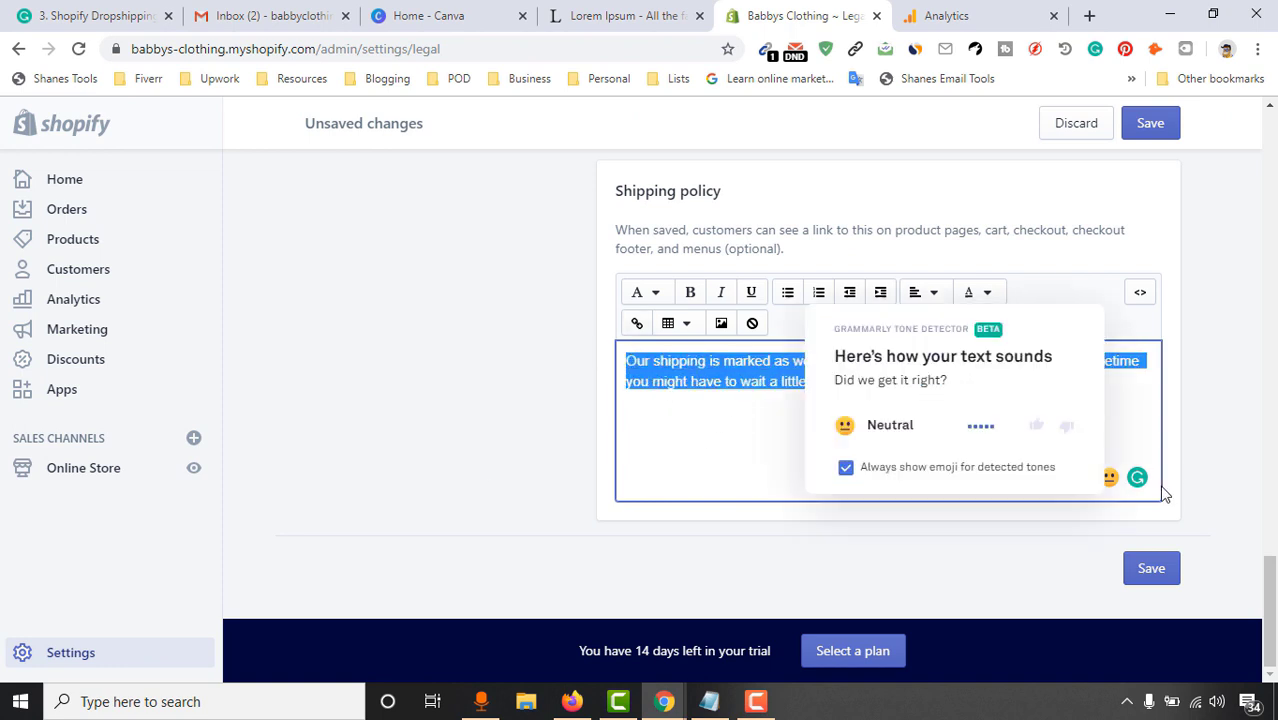
{"action": "left_click", "coordinate": [1143, 569]}
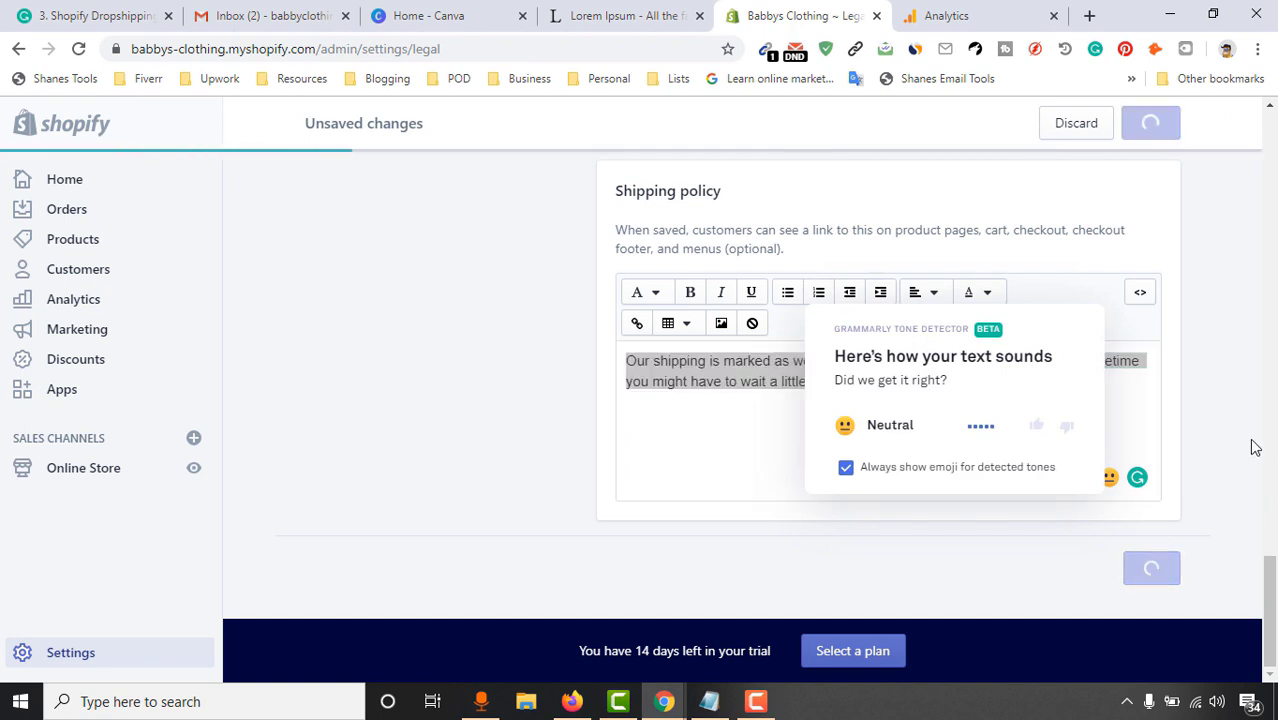
{"action": "scroll", "coordinate": [1264, 366], "scroll_direction": "up", "scroll_amount": 6}
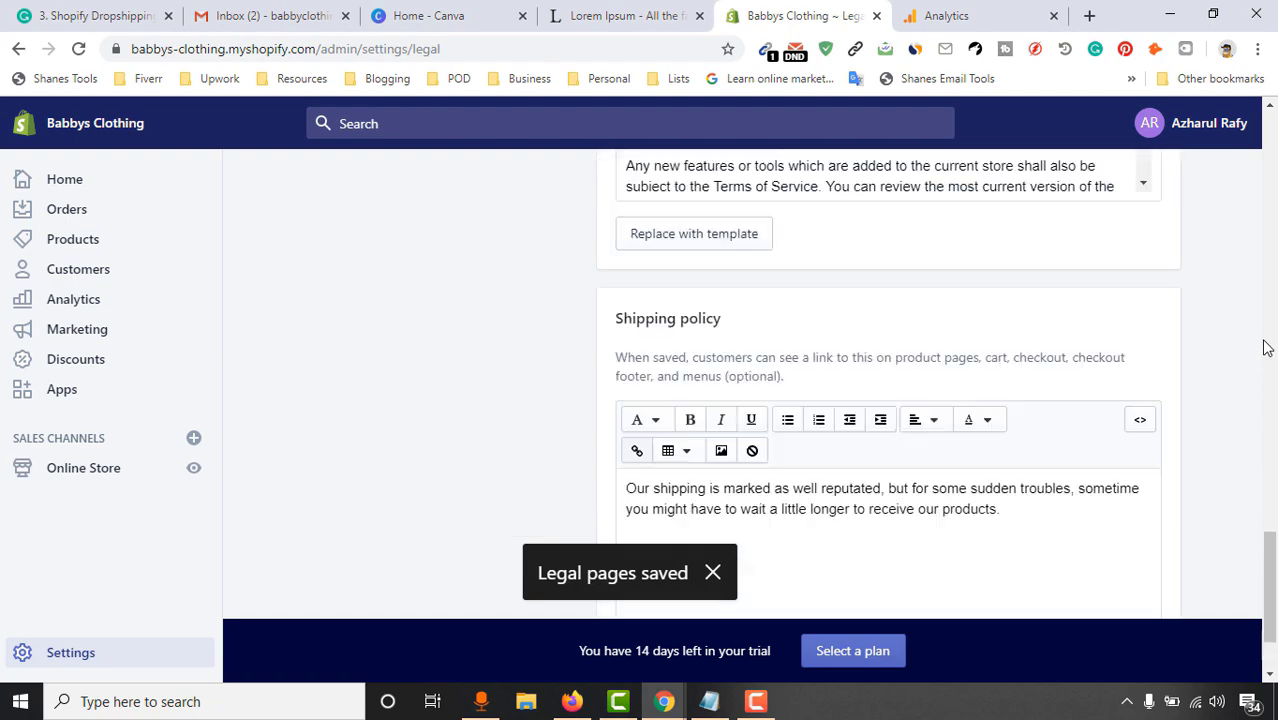
{"action": "scroll", "coordinate": [1268, 295], "scroll_direction": "up", "scroll_amount": 10}
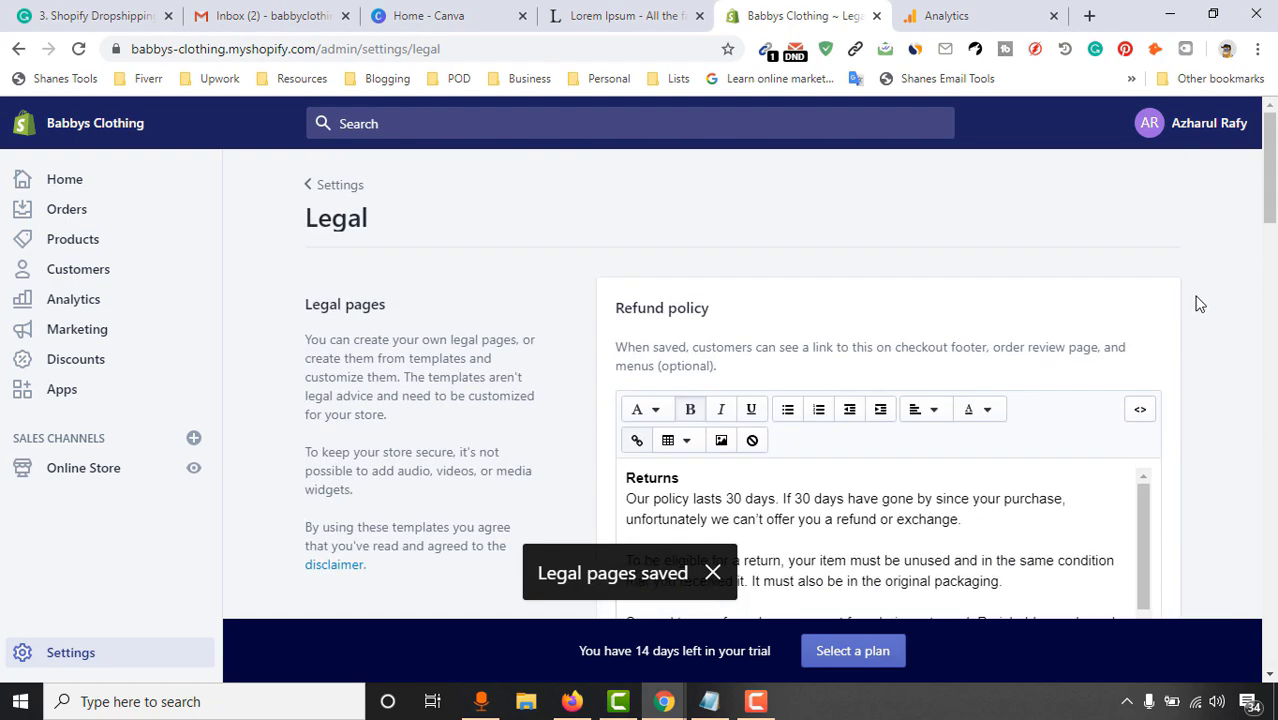
Return to Settings and open the online storefront in a new tab, entering the store password
{"action": "left_click", "coordinate": [340, 190]}
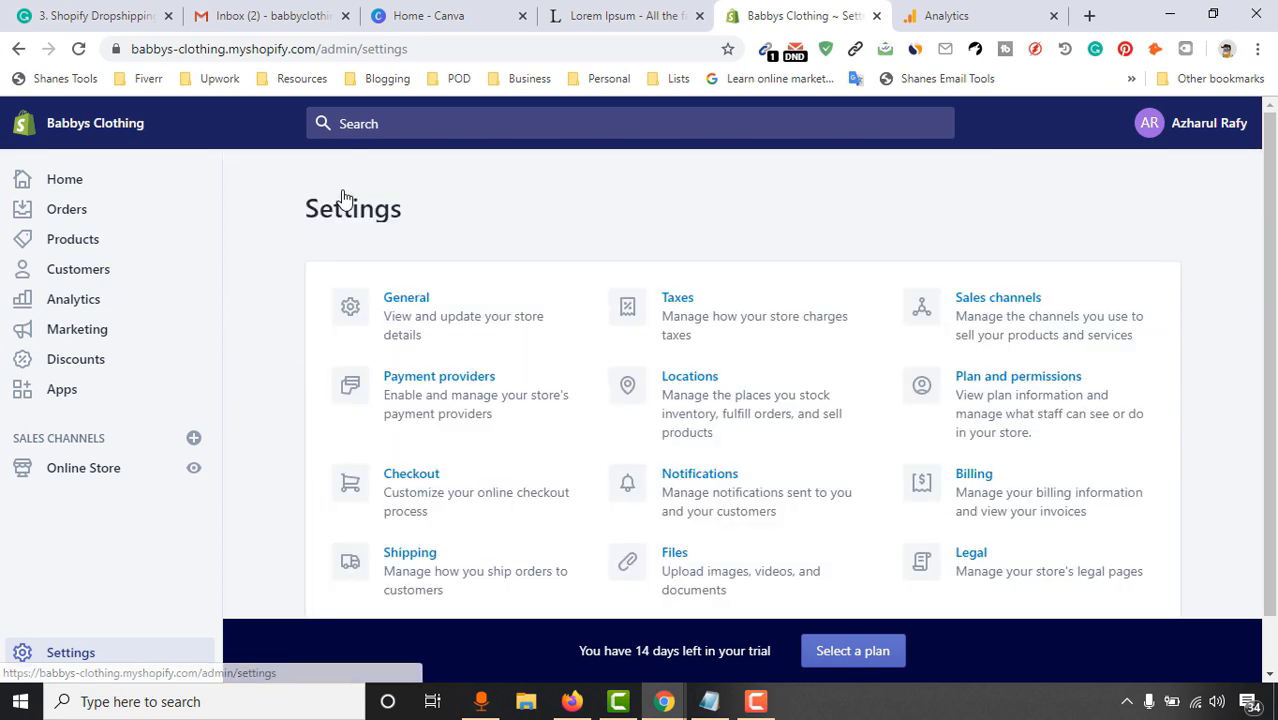
{"action": "scroll", "coordinate": [394, 394], "scroll_direction": "down", "scroll_amount": 1}
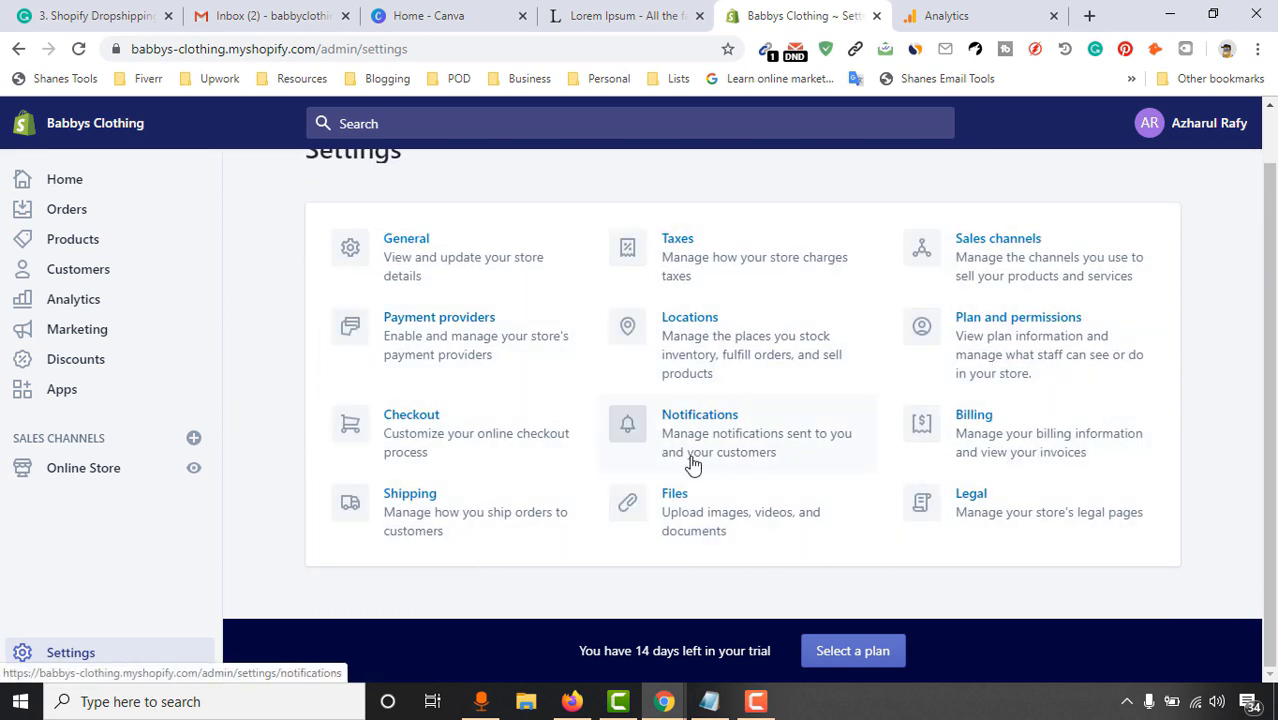
{"action": "left_click", "coordinate": [195, 469]}
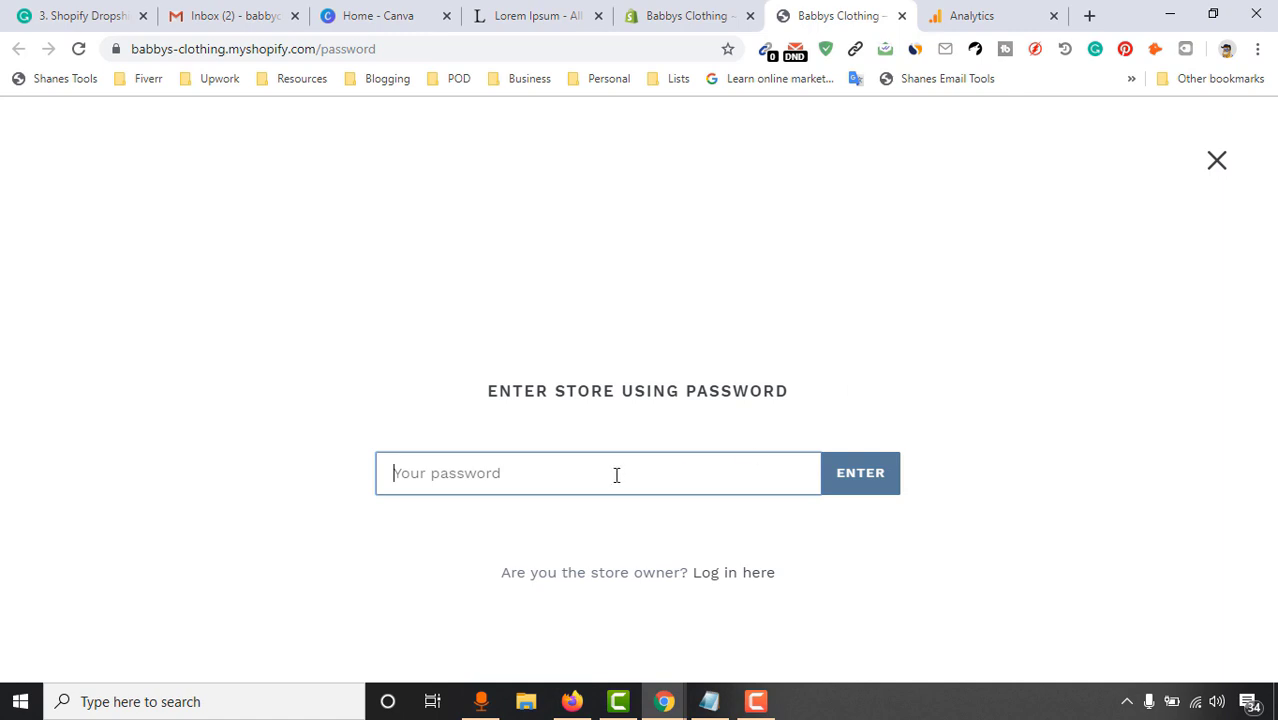
{"action": "type", "text": "b"}
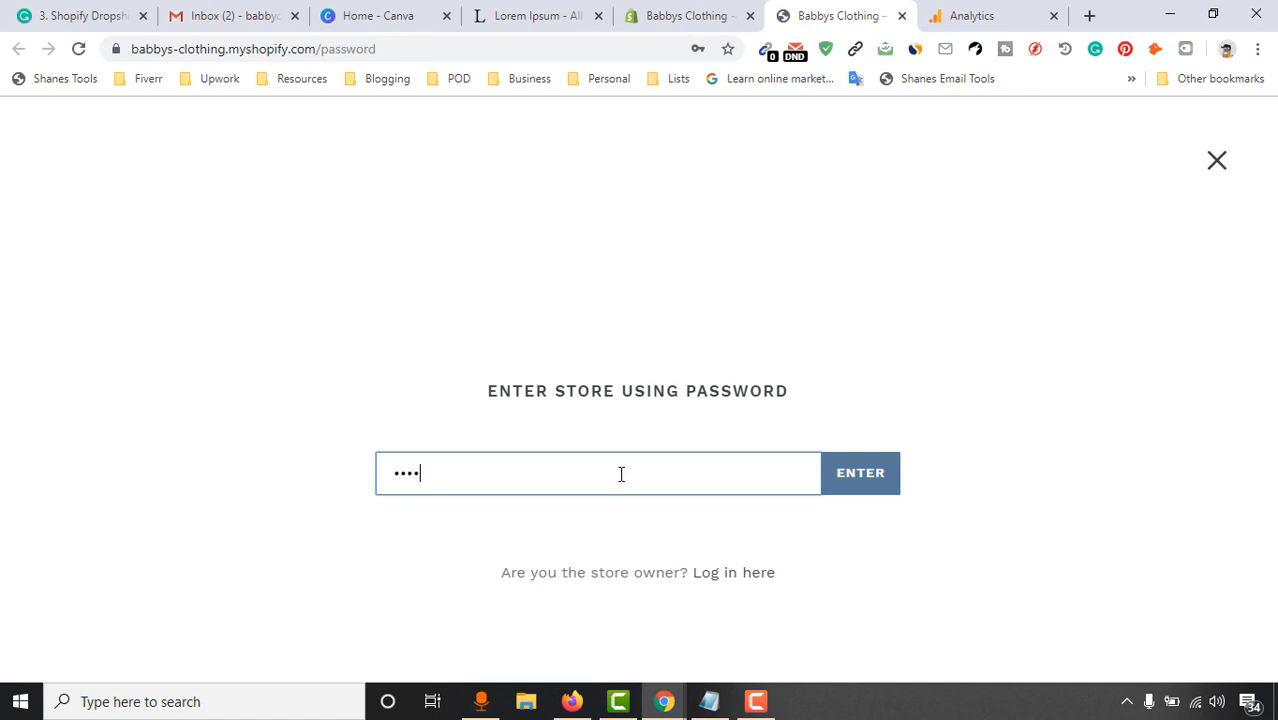
{"action": "key", "text": "Return"}
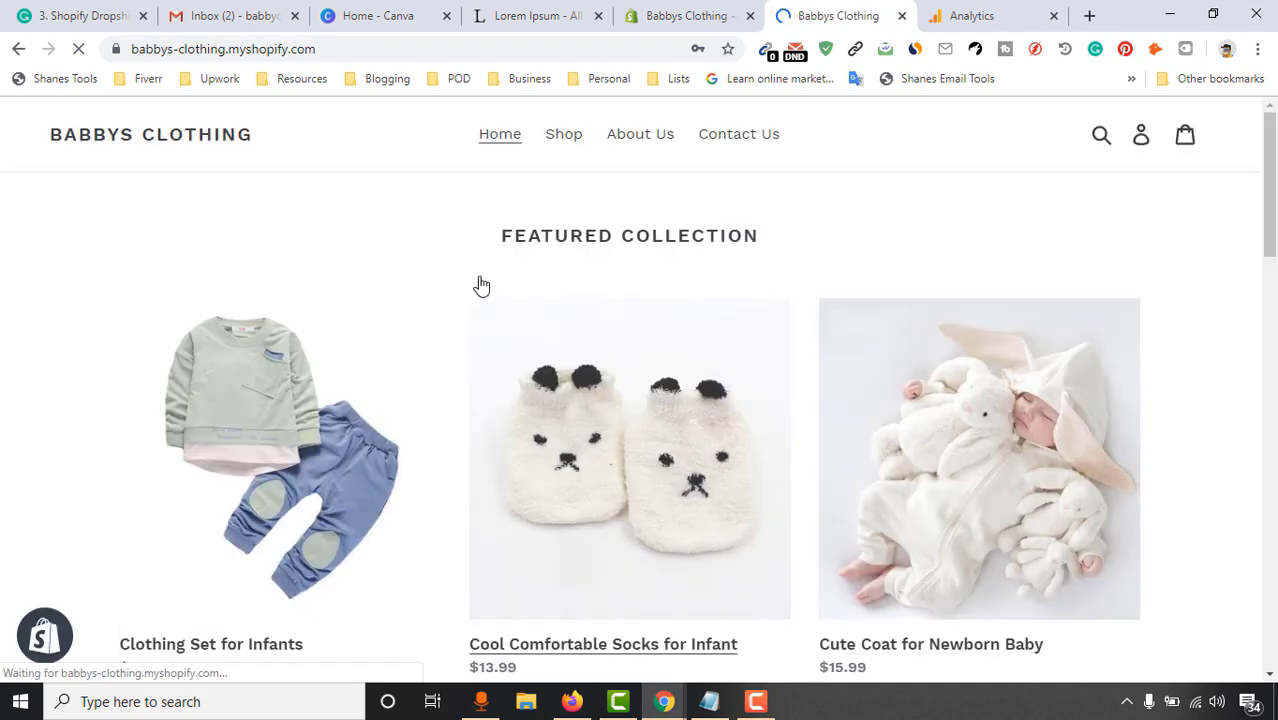
Check the storefront footer, which lists only Search, then switch back to the admin tab
{"action": "scroll", "coordinate": [479, 282], "scroll_direction": "down", "scroll_amount": 10}
{"action": "scroll", "coordinate": [265, 455], "scroll_direction": "down", "scroll_amount": 5}
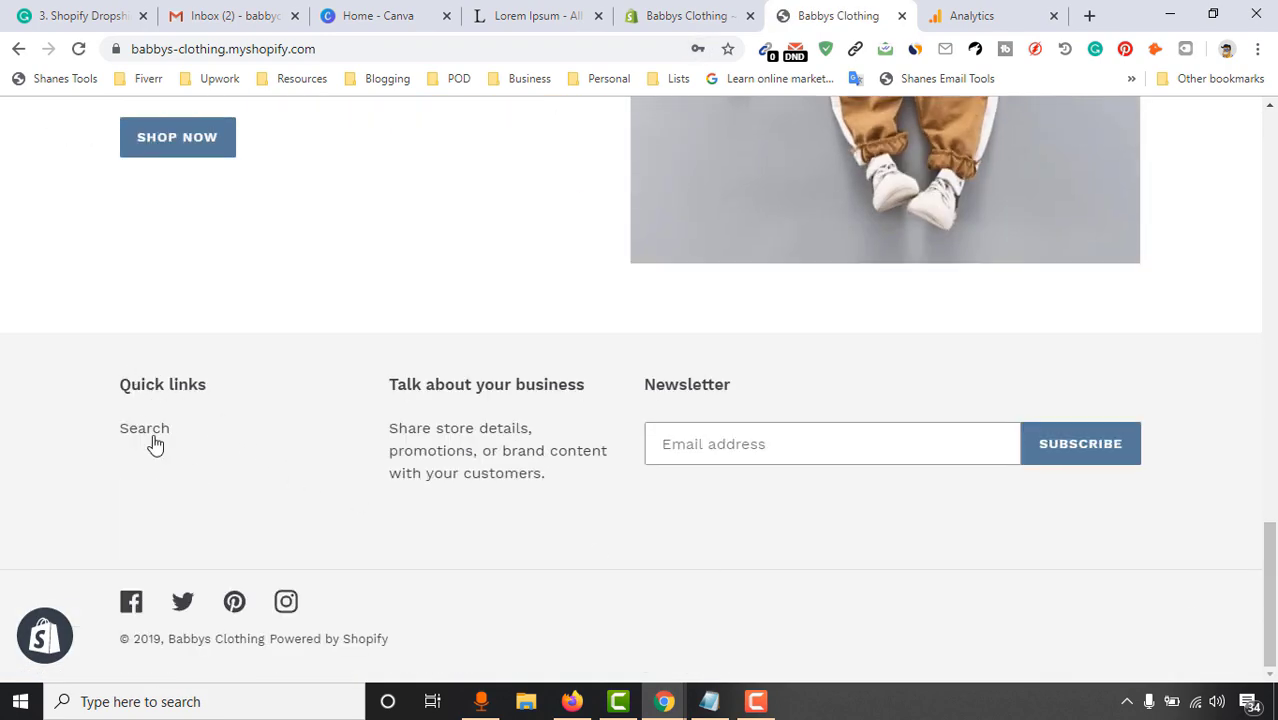
{"action": "left_click", "coordinate": [686, 15]}
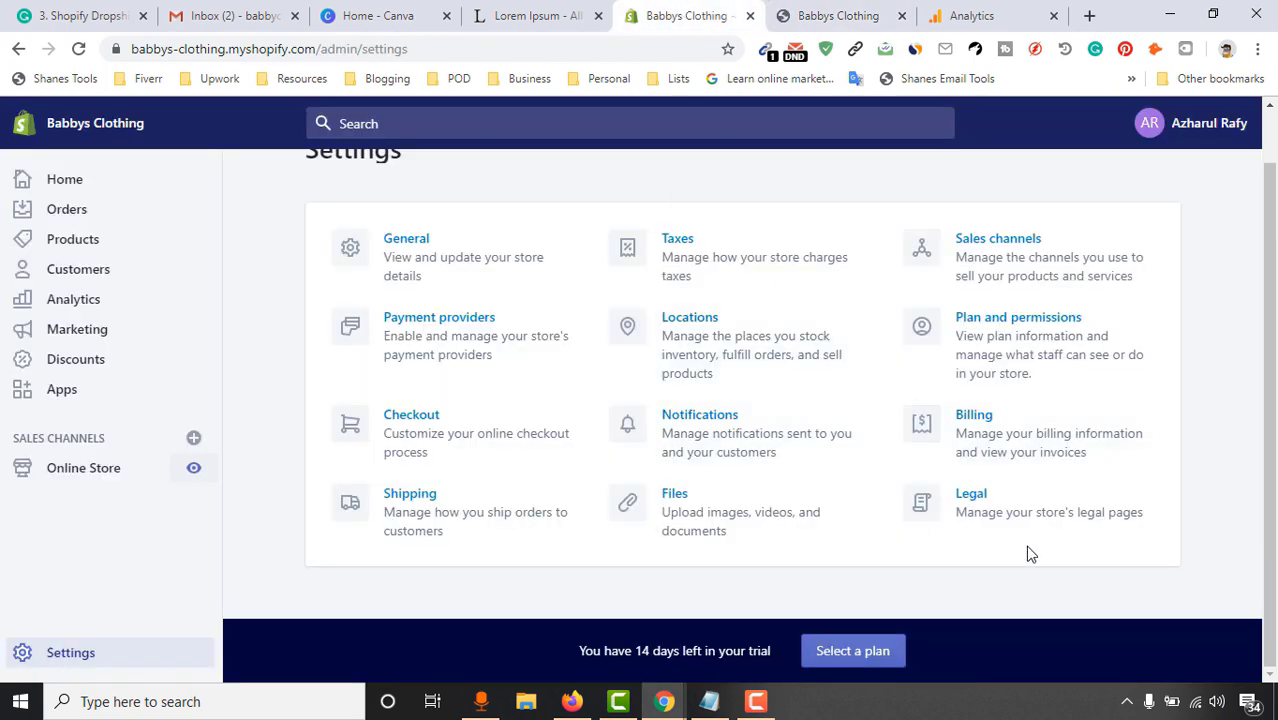
Go to Online Store > Navigation in the admin and open the Footer menu
{"action": "key", "text": "ctrl+Tab"}
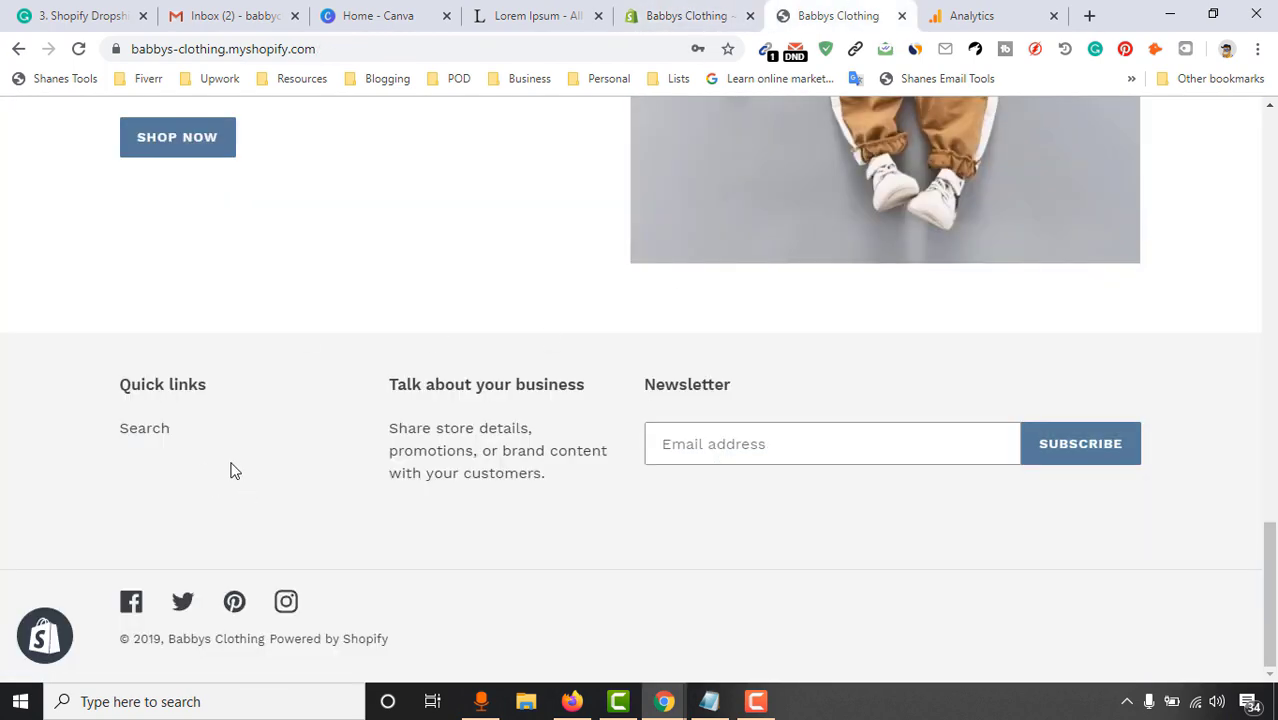
{"action": "left_click", "coordinate": [632, 14]}
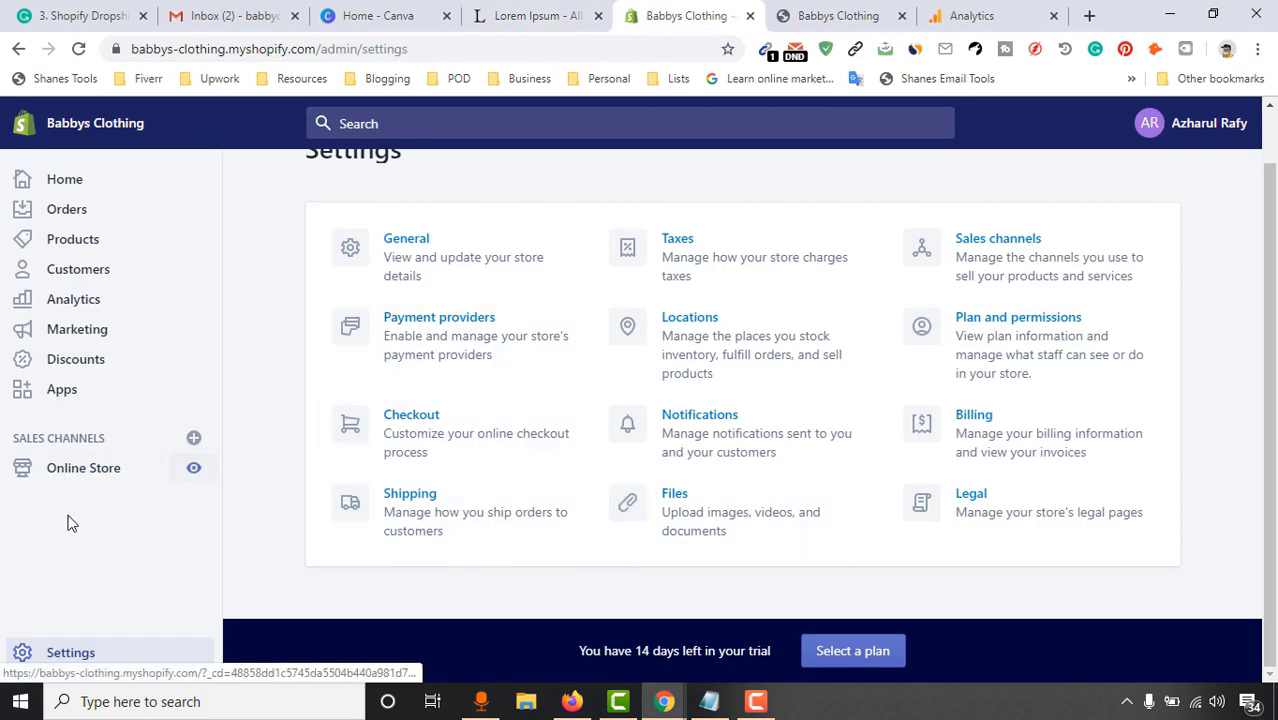
{"action": "left_click", "coordinate": [97, 479]}
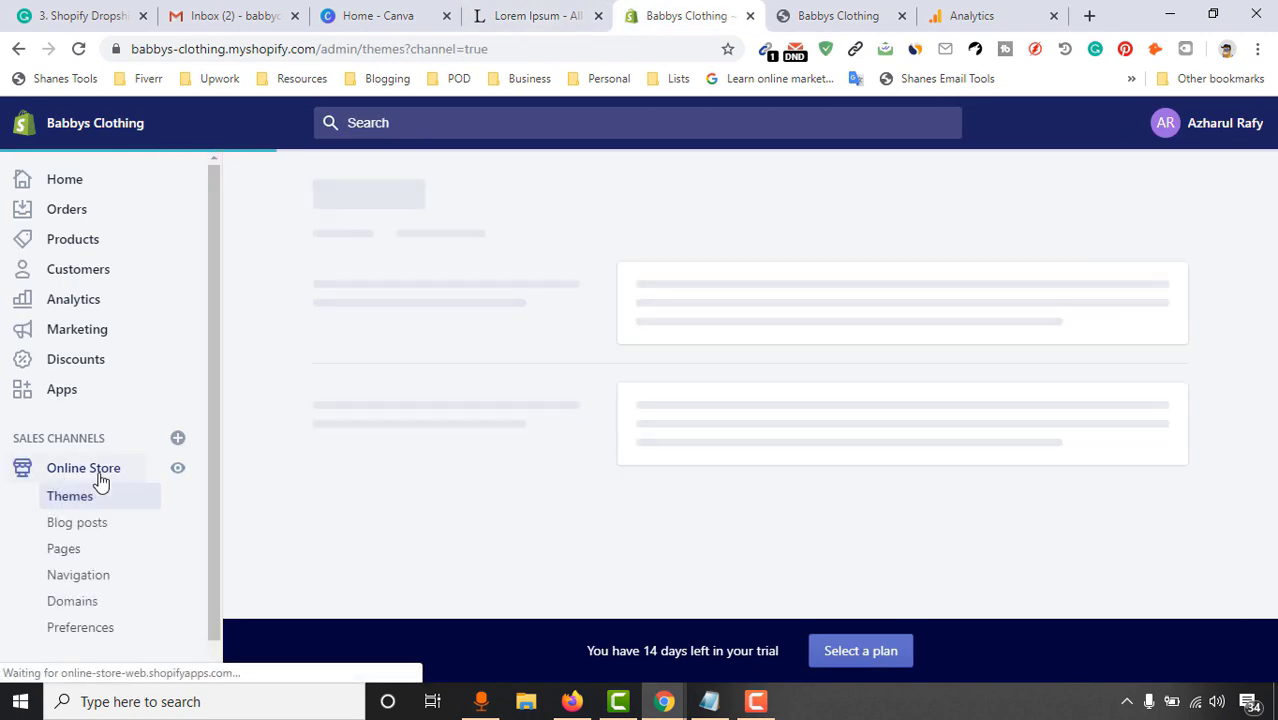
{"action": "scroll", "coordinate": [85, 560], "scroll_direction": "down", "scroll_amount": 1}
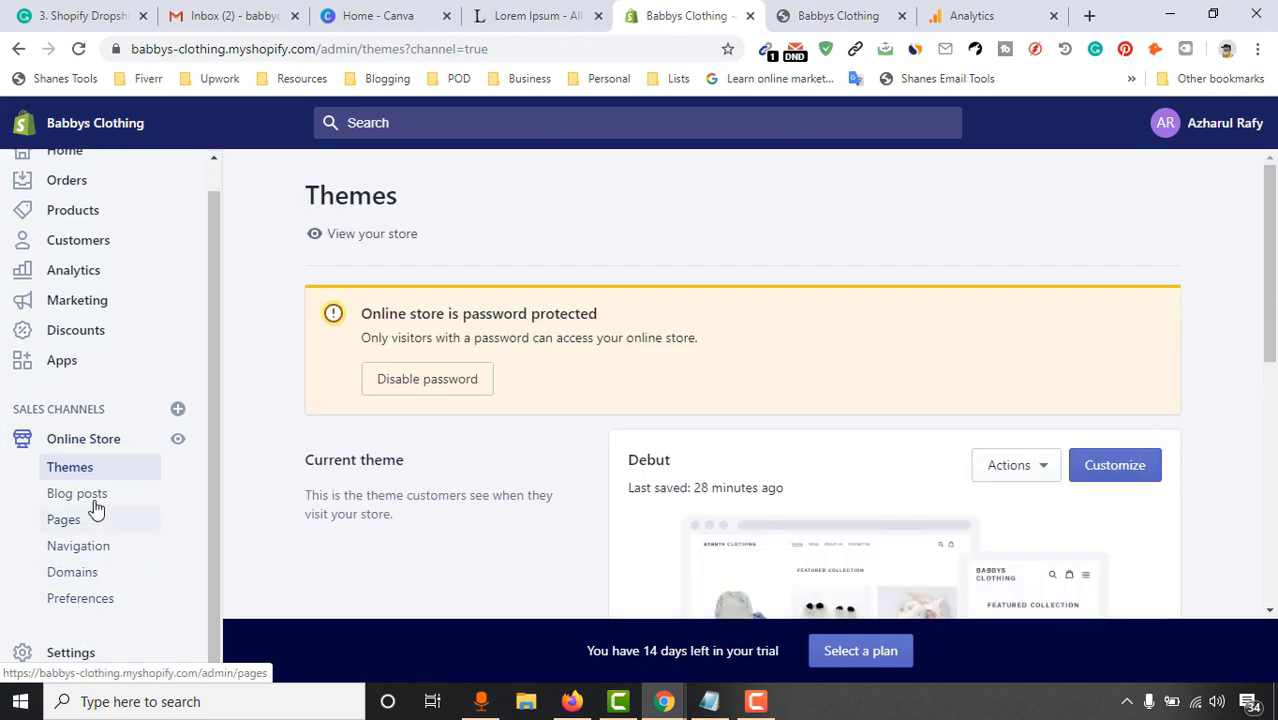
{"action": "left_click", "coordinate": [94, 552]}
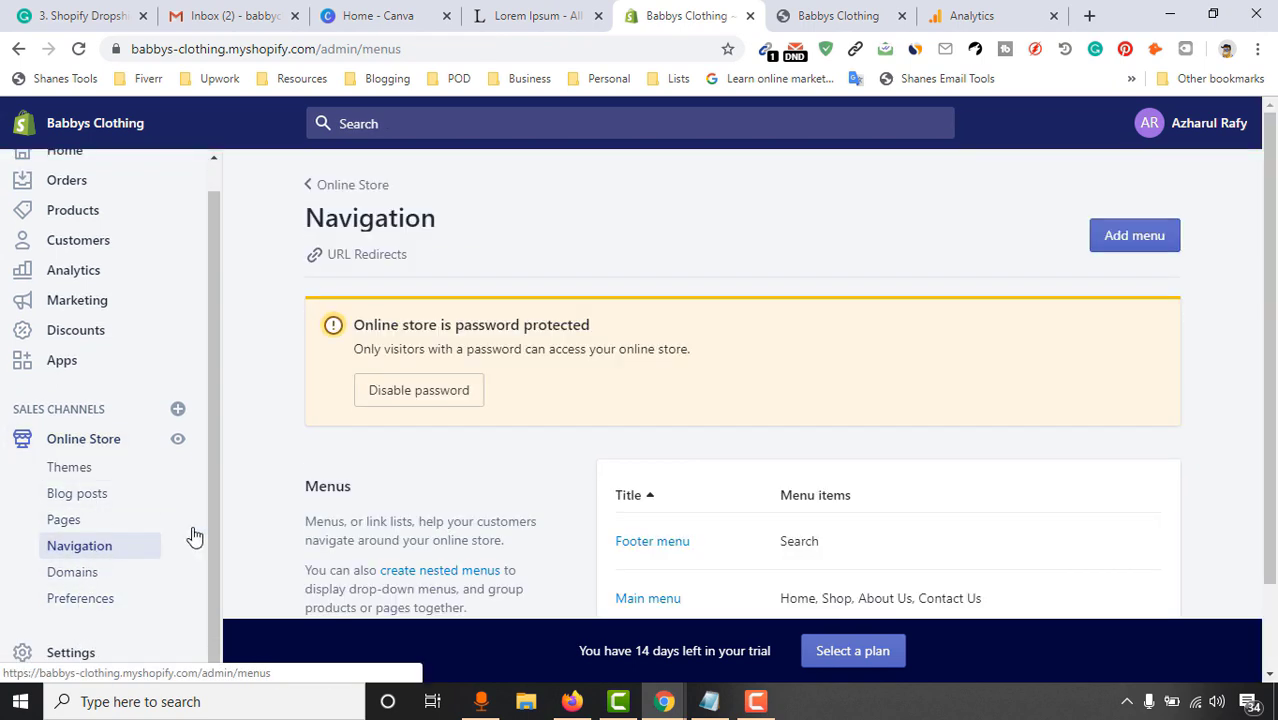
{"action": "scroll", "coordinate": [1078, 328], "scroll_direction": "down", "scroll_amount": 1}
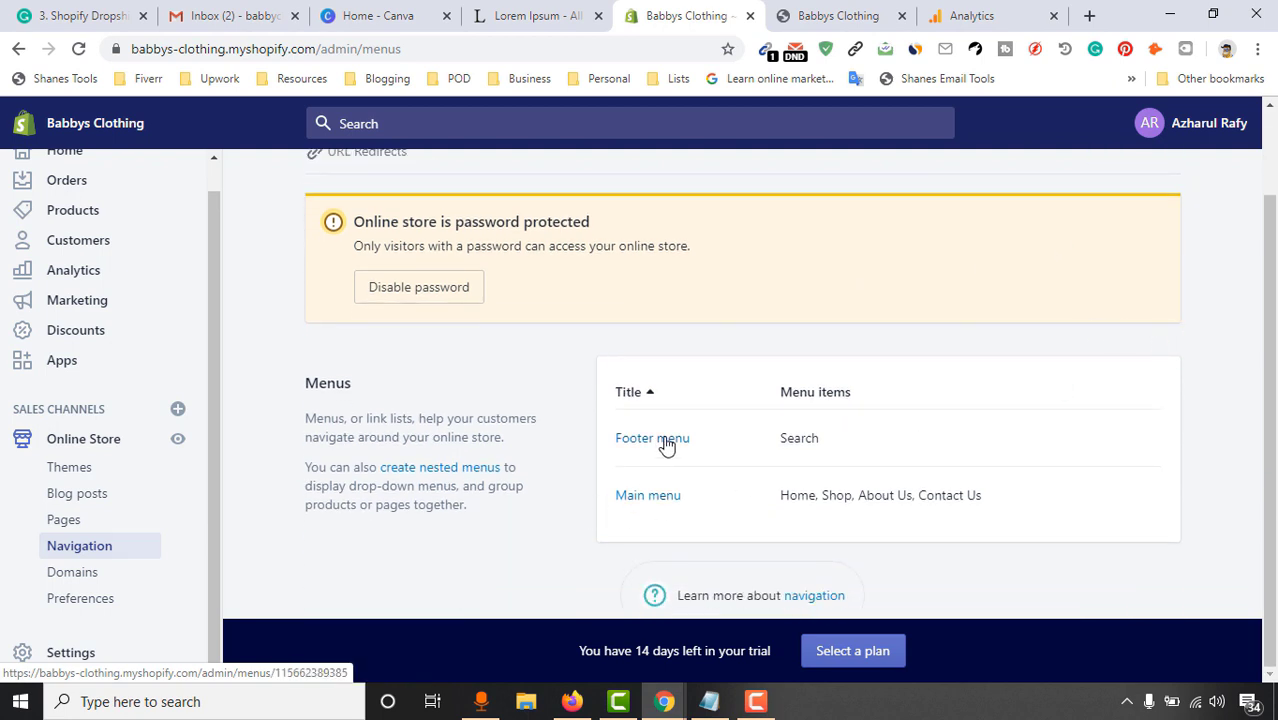
{"action": "left_click", "coordinate": [665, 440]}
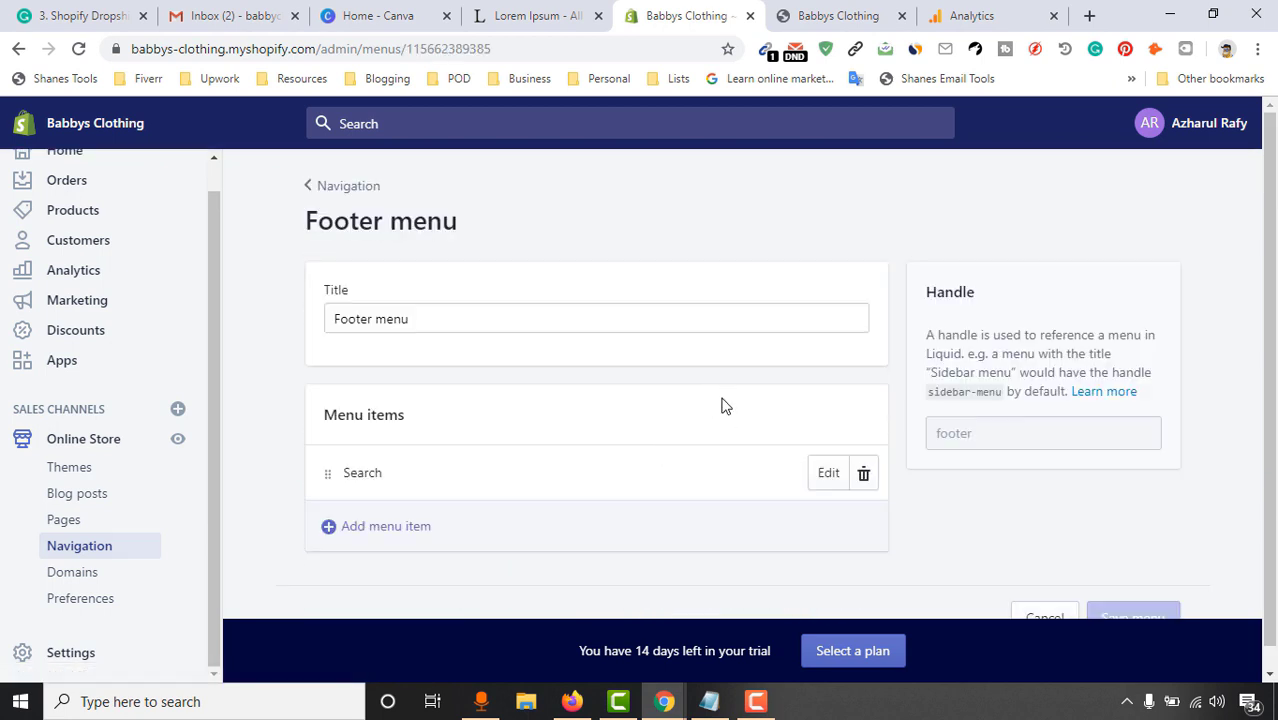
Glance at the Analytics and storefront tabs, then return to the Footer menu editor
{"action": "left_click_drag", "start_coordinate": [450, 332], "coordinate": [314, 310]}
{"action": "left_click", "coordinate": [985, 15]}
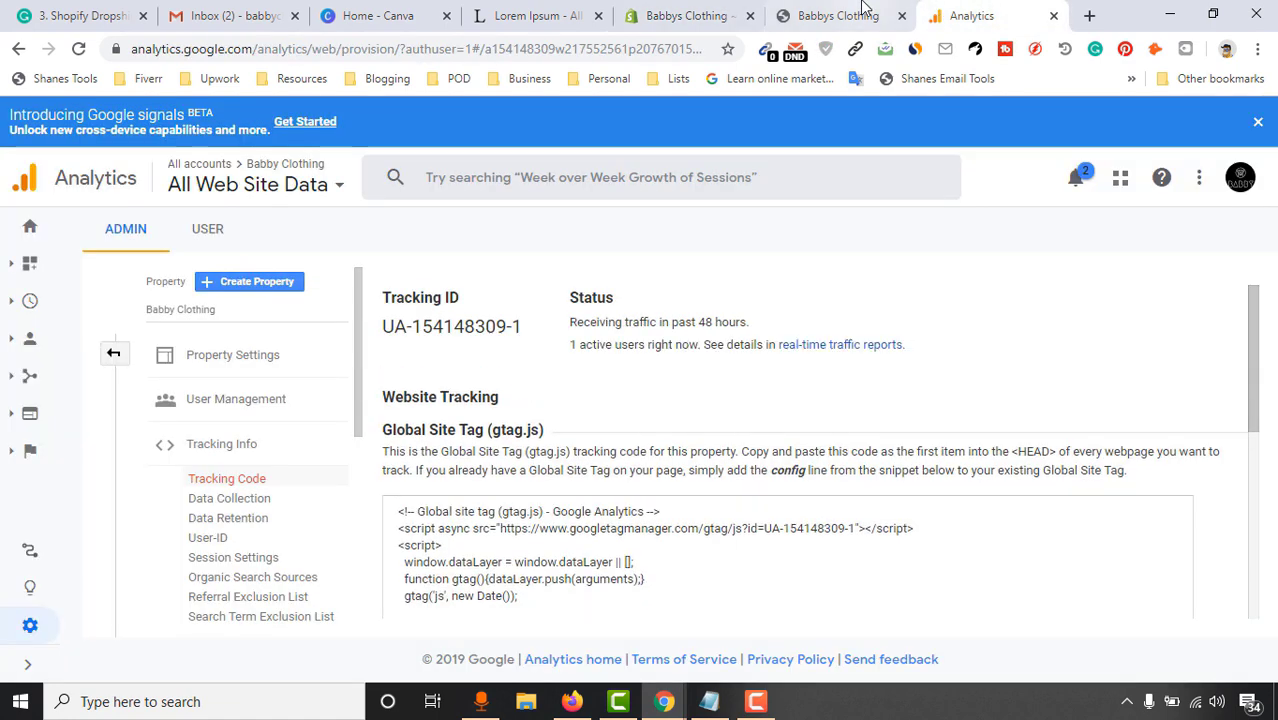
{"action": "left_click", "coordinate": [838, 15]}
{"action": "left_click", "coordinate": [618, 8]}
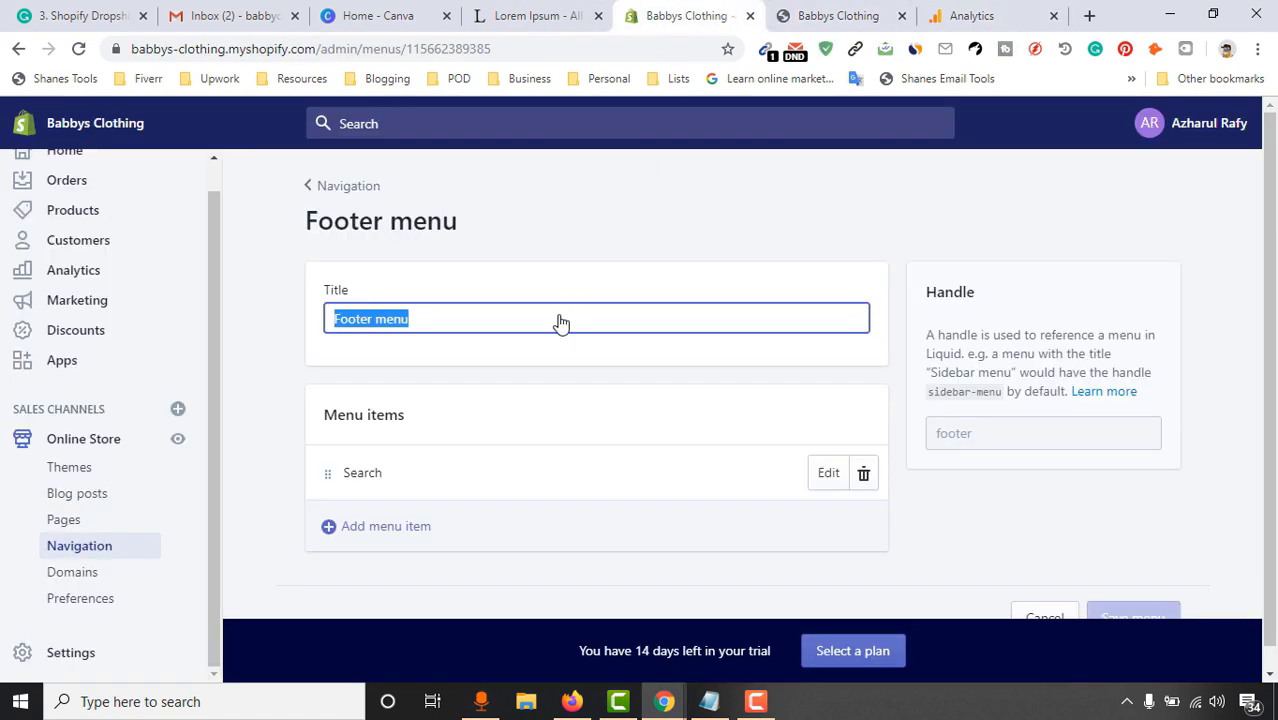
{"action": "left_click", "coordinate": [386, 532]}
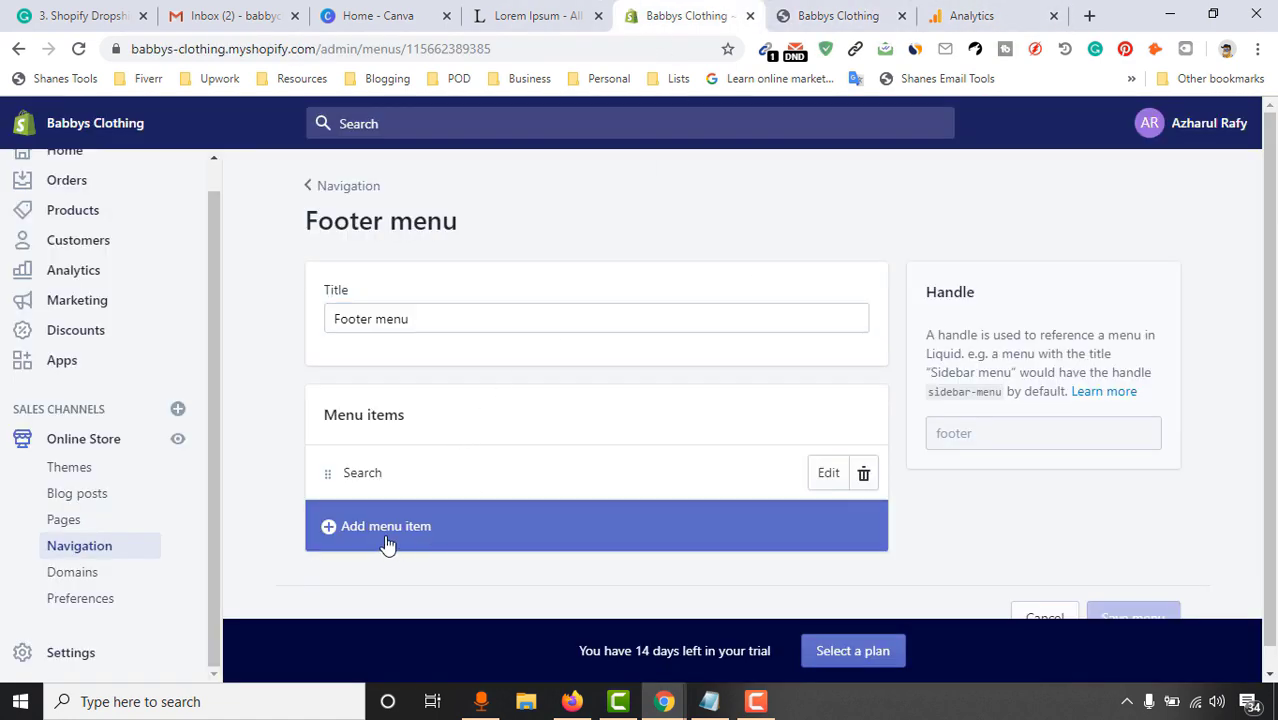
Add a 'Privacy Policy' menu item linked to Policies > Privacy Policy
{"action": "left_click", "coordinate": [431, 536]}
{"action": "left_click", "coordinate": [441, 393]}
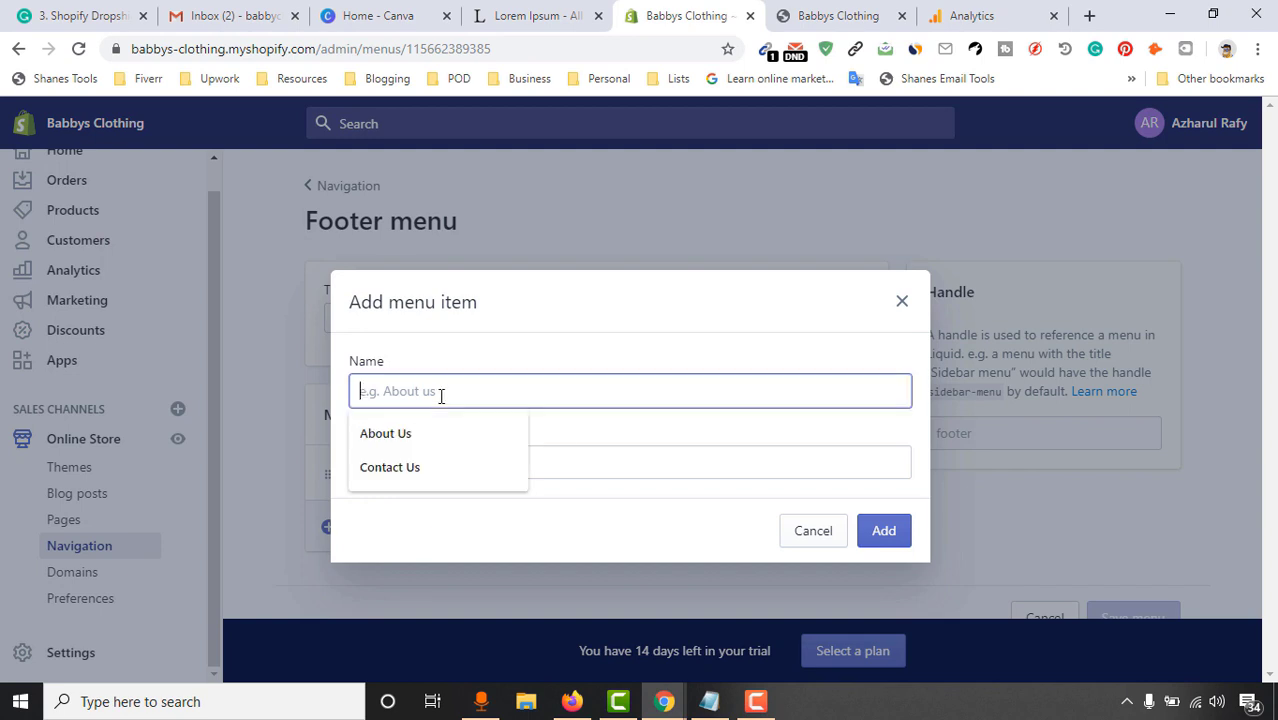
{"action": "type", "text": "Privacy Po"}
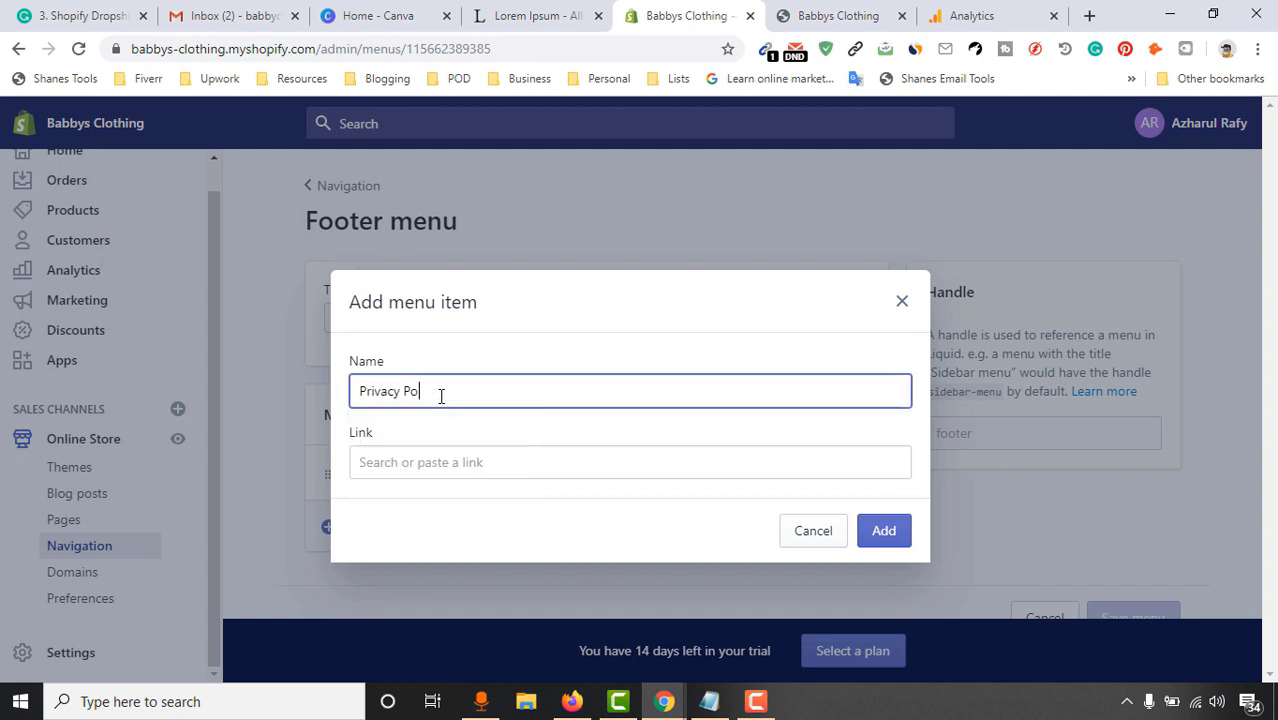
{"action": "type", "text": "licy"}
{"action": "left_click", "coordinate": [448, 463]}
{"action": "scroll", "coordinate": [491, 611], "scroll_direction": "down", "scroll_amount": 3}
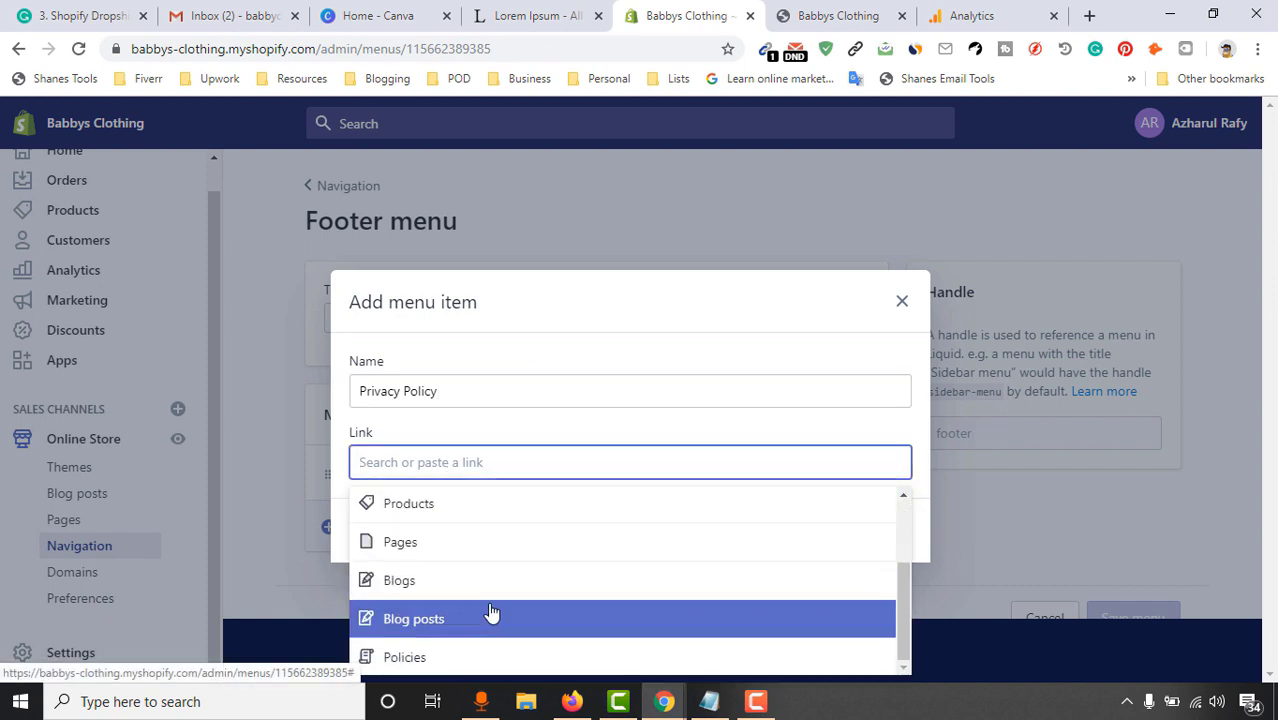
{"action": "left_click", "coordinate": [480, 660]}
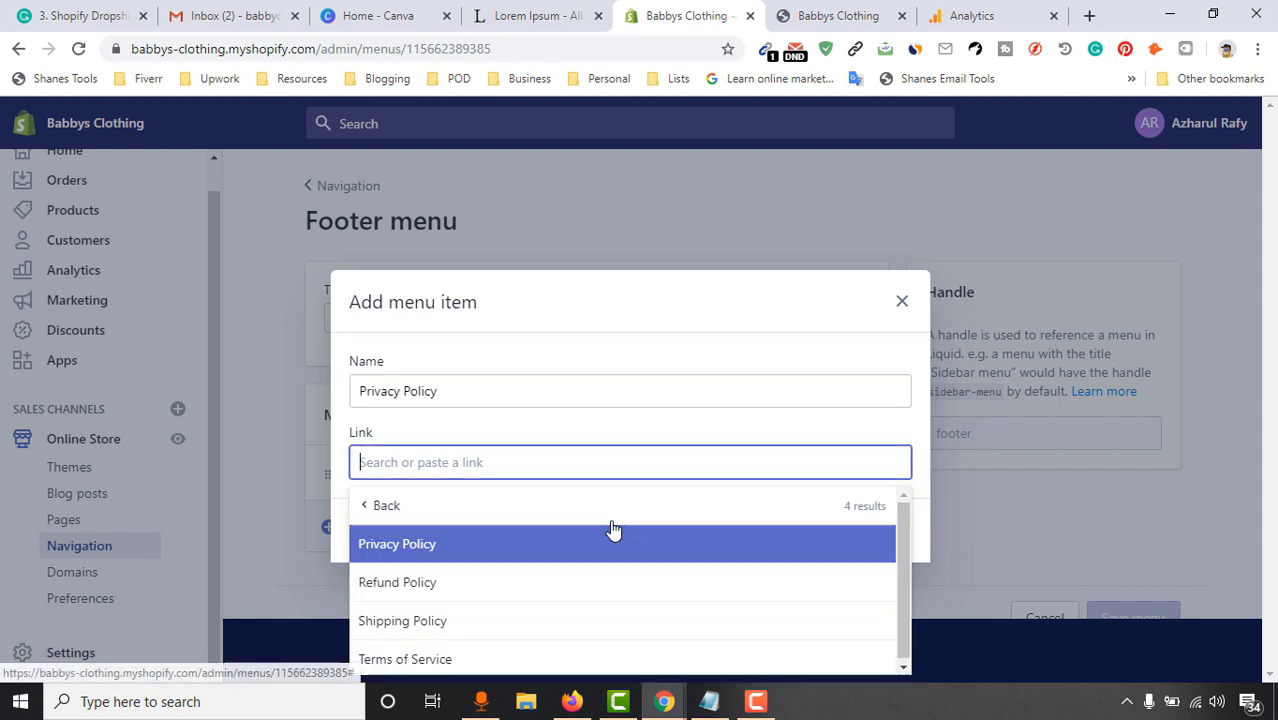
{"action": "left_click", "coordinate": [487, 554]}
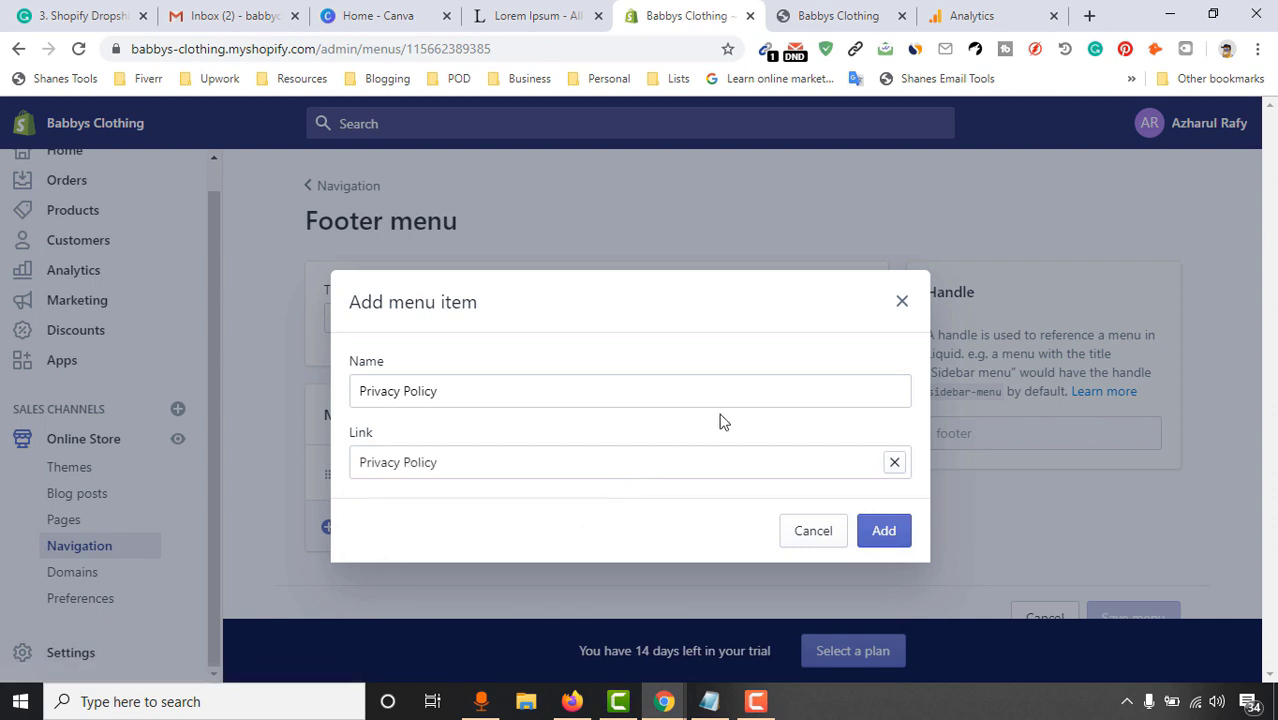
{"action": "left_click", "coordinate": [884, 531]}
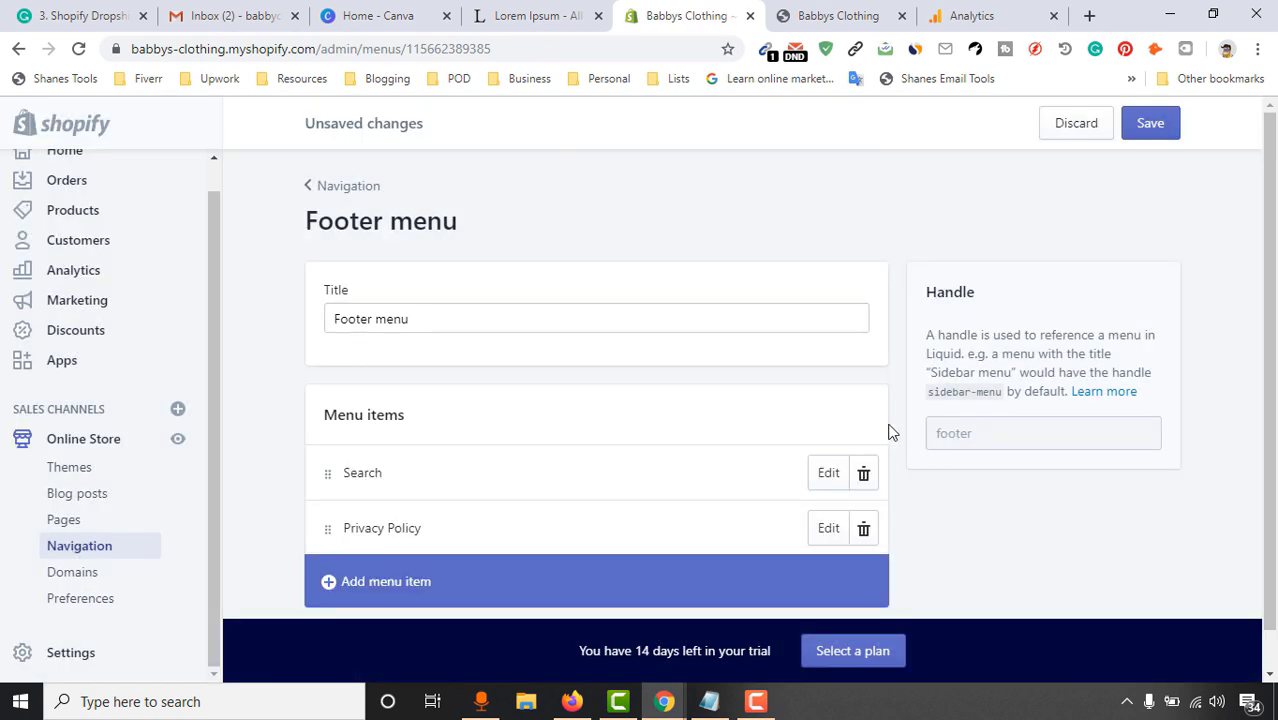
{"action": "scroll", "coordinate": [800, 460], "scroll_direction": "down", "scroll_amount": 1}
Add a Terms of Service item linked to its policy page
{"action": "left_click", "coordinate": [382, 532]}
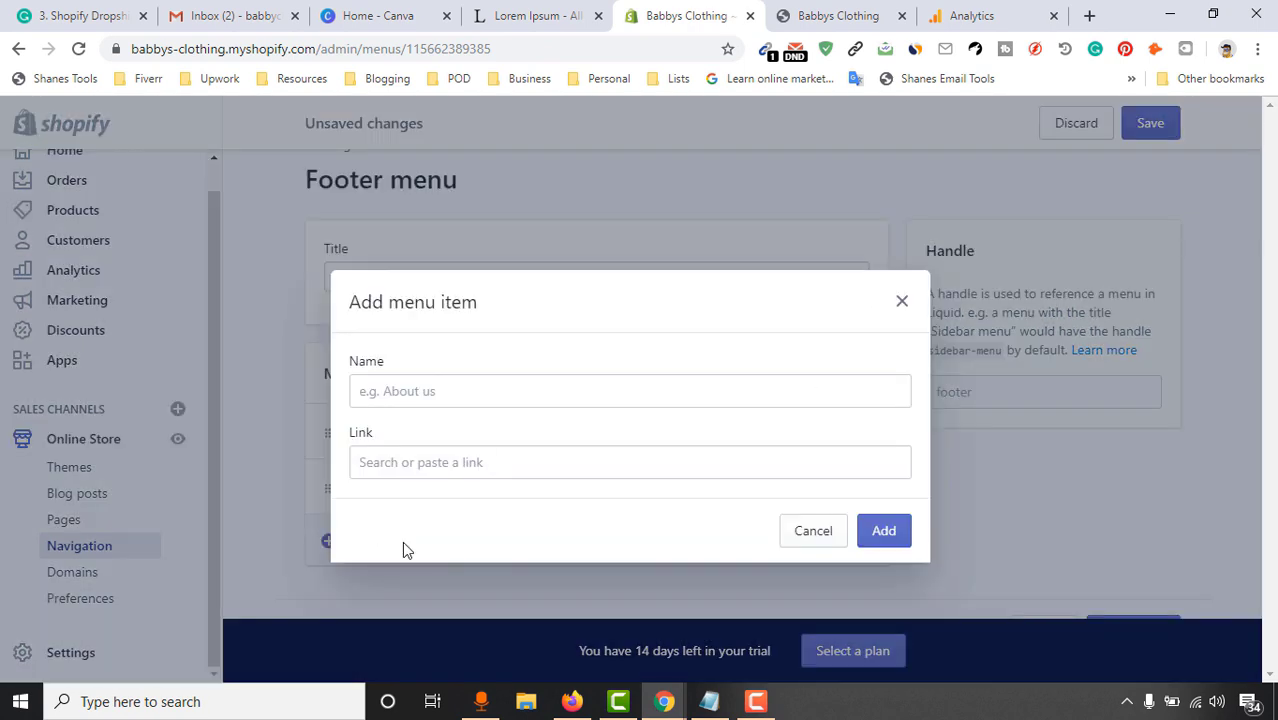
{"action": "left_click", "coordinate": [460, 390]}
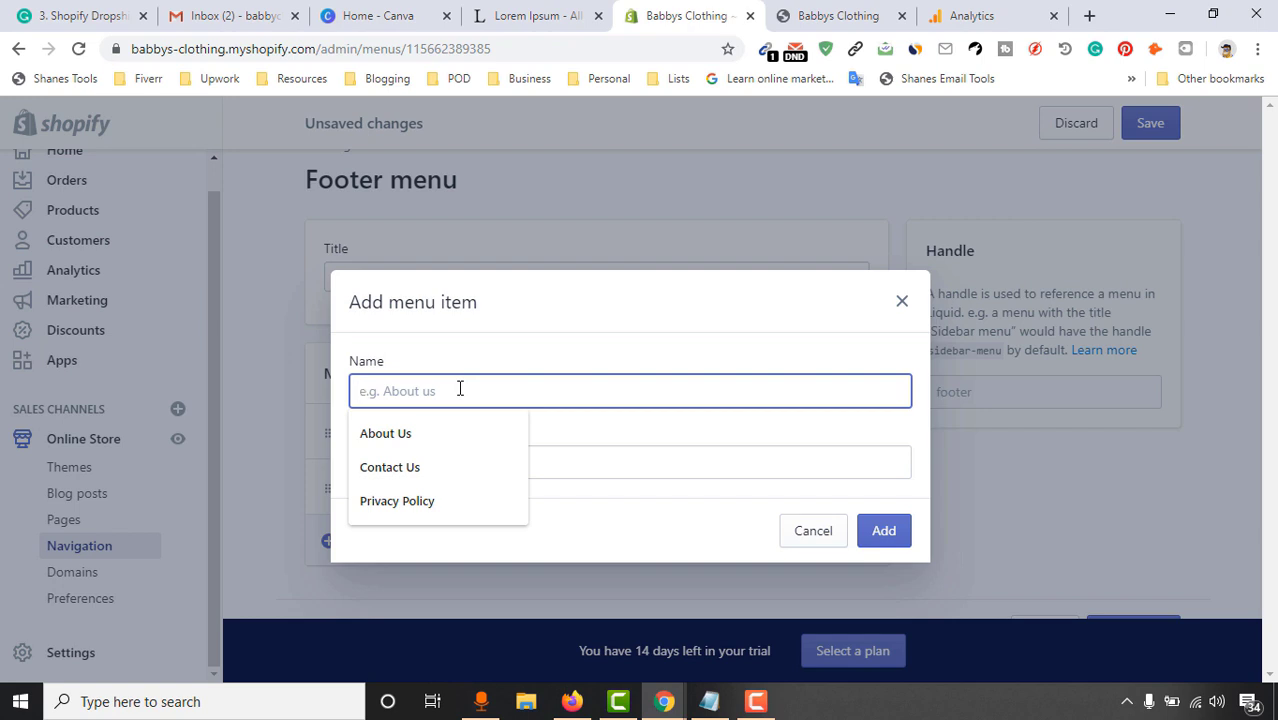
{"action": "left_click", "coordinate": [684, 466]}
{"action": "scroll", "coordinate": [630, 400], "scroll_direction": "down", "scroll_amount": 2}
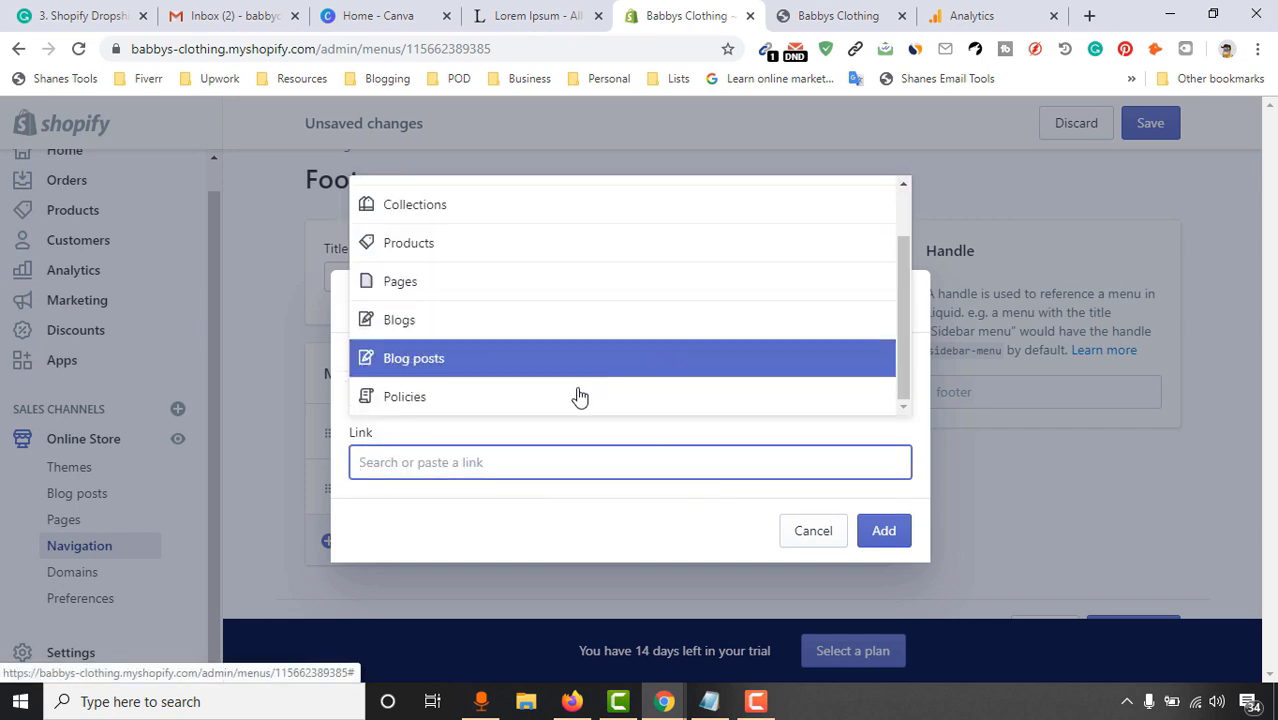
{"action": "left_click", "coordinate": [575, 396]}
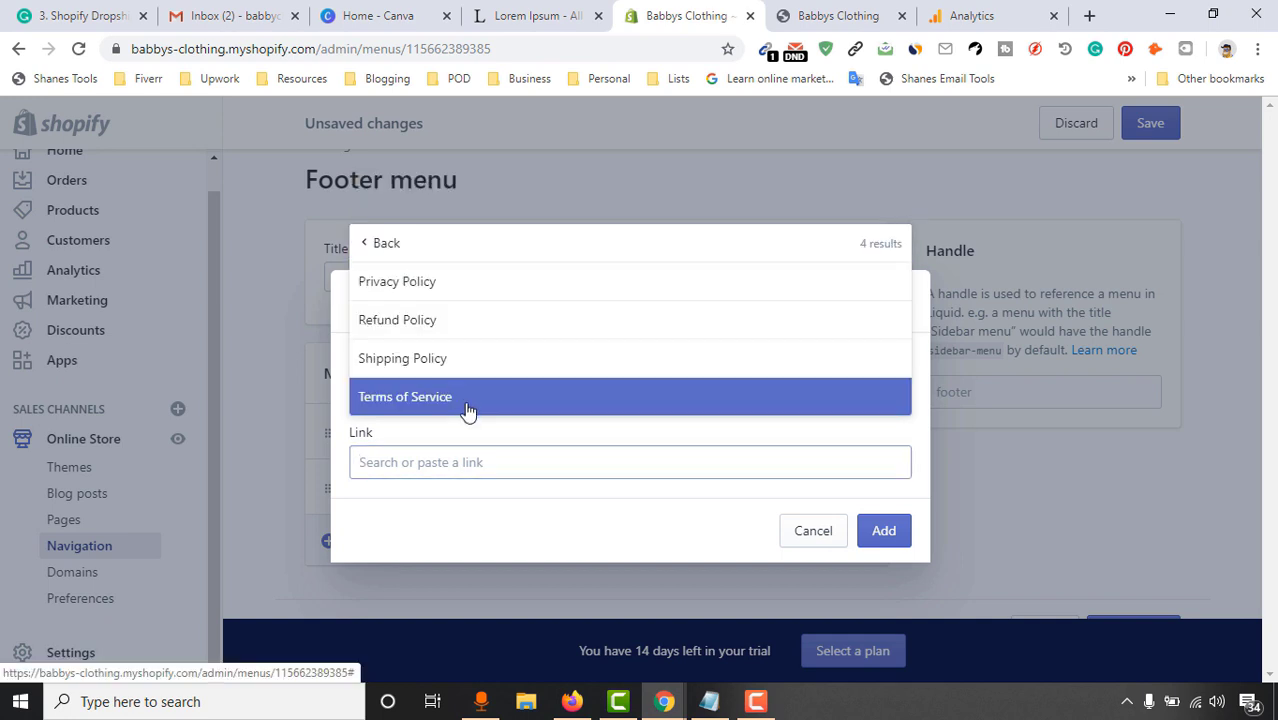
{"action": "left_click", "coordinate": [466, 408]}
{"action": "left_click", "coordinate": [879, 538]}
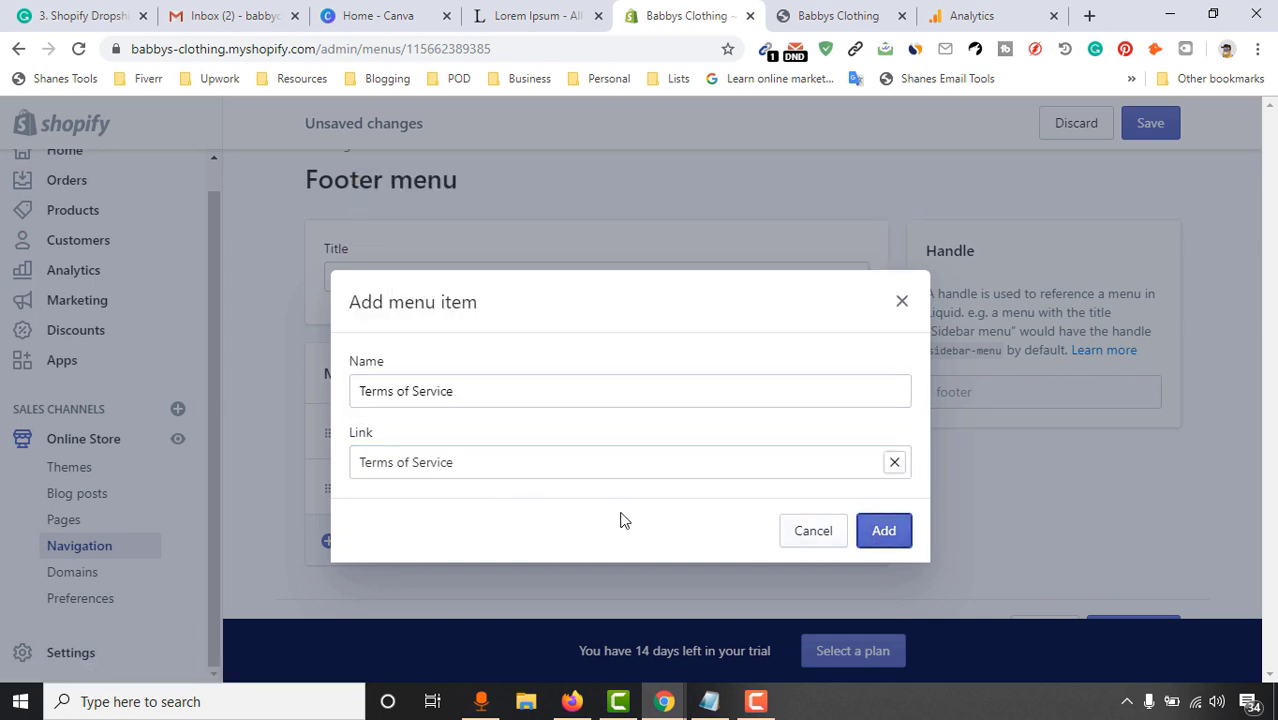
{"action": "scroll", "coordinate": [384, 591], "scroll_direction": "down", "scroll_amount": 1}
Add Shipping Policy and Refund Policy items linked to their policy pages
{"action": "left_click", "coordinate": [455, 530]}
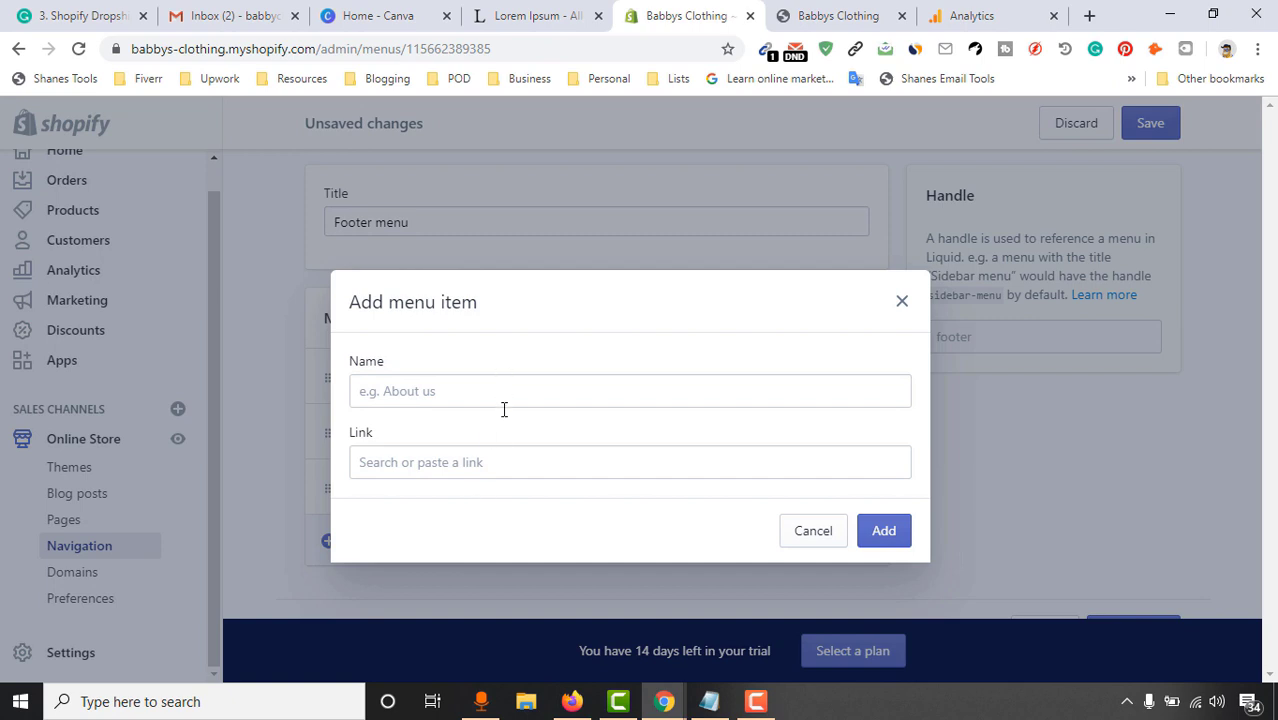
{"action": "left_click", "coordinate": [467, 464]}
{"action": "left_click", "coordinate": [504, 400]}
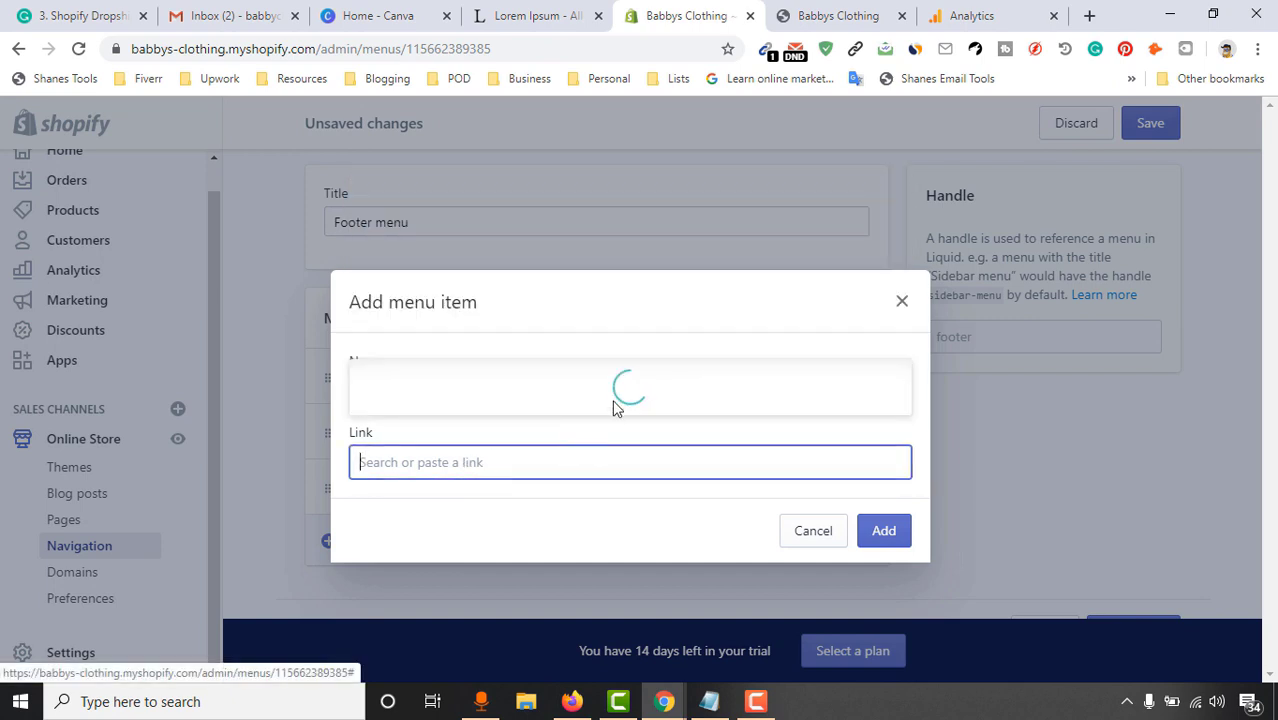
{"action": "left_click", "coordinate": [645, 358]}
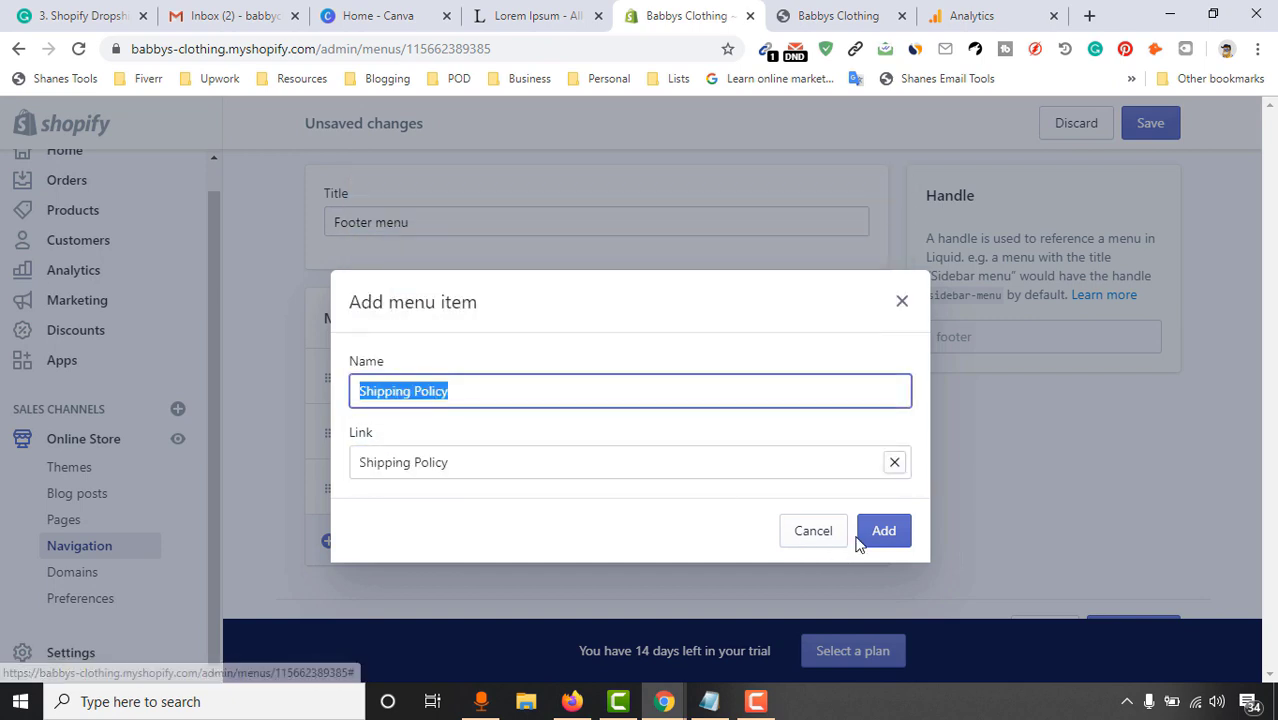
{"action": "left_click", "coordinate": [905, 537]}
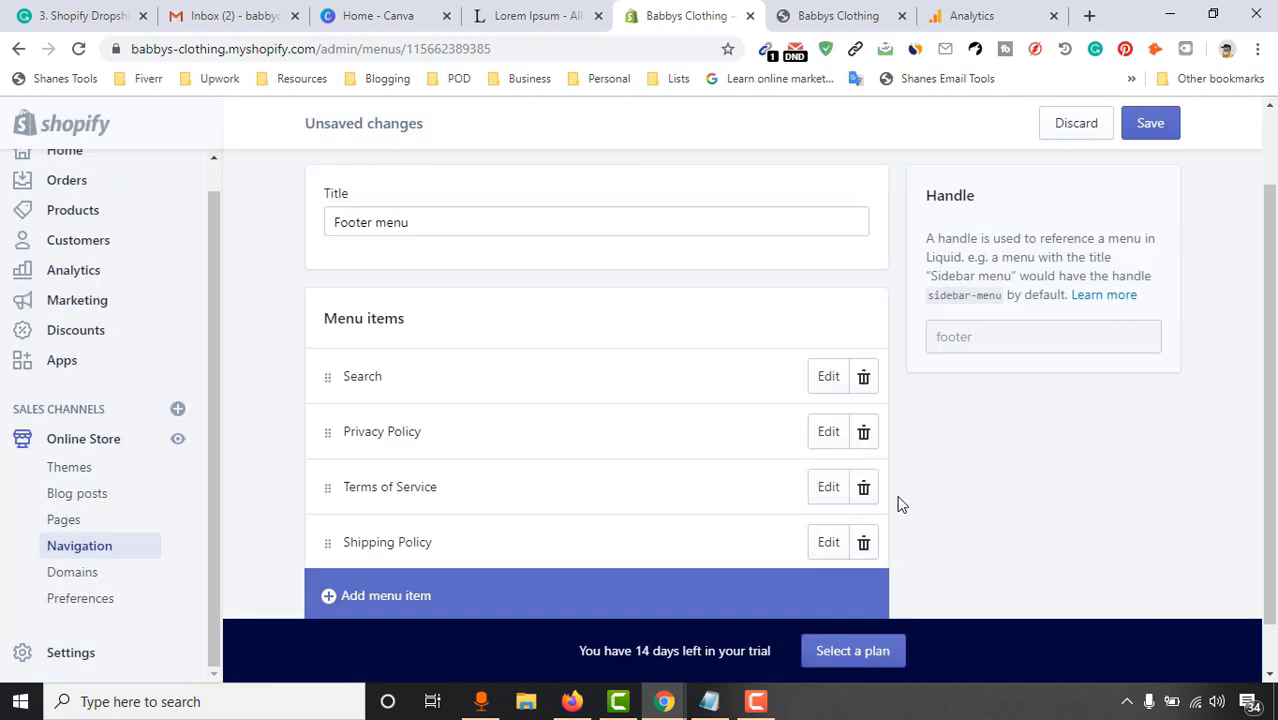
{"action": "scroll", "coordinate": [446, 501], "scroll_direction": "down", "scroll_amount": 1}
{"action": "left_click", "coordinate": [390, 549]}
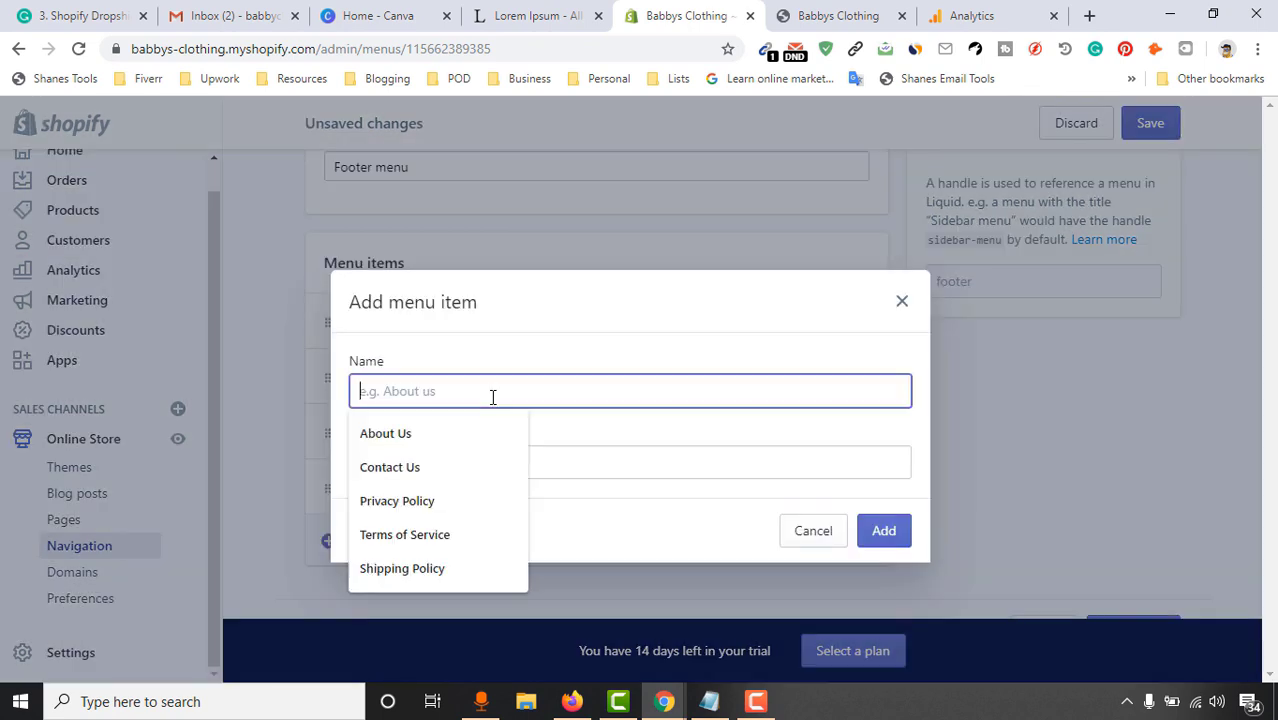
{"action": "left_click", "coordinate": [658, 460]}
{"action": "scroll", "coordinate": [560, 390], "scroll_direction": "down", "scroll_amount": 2}
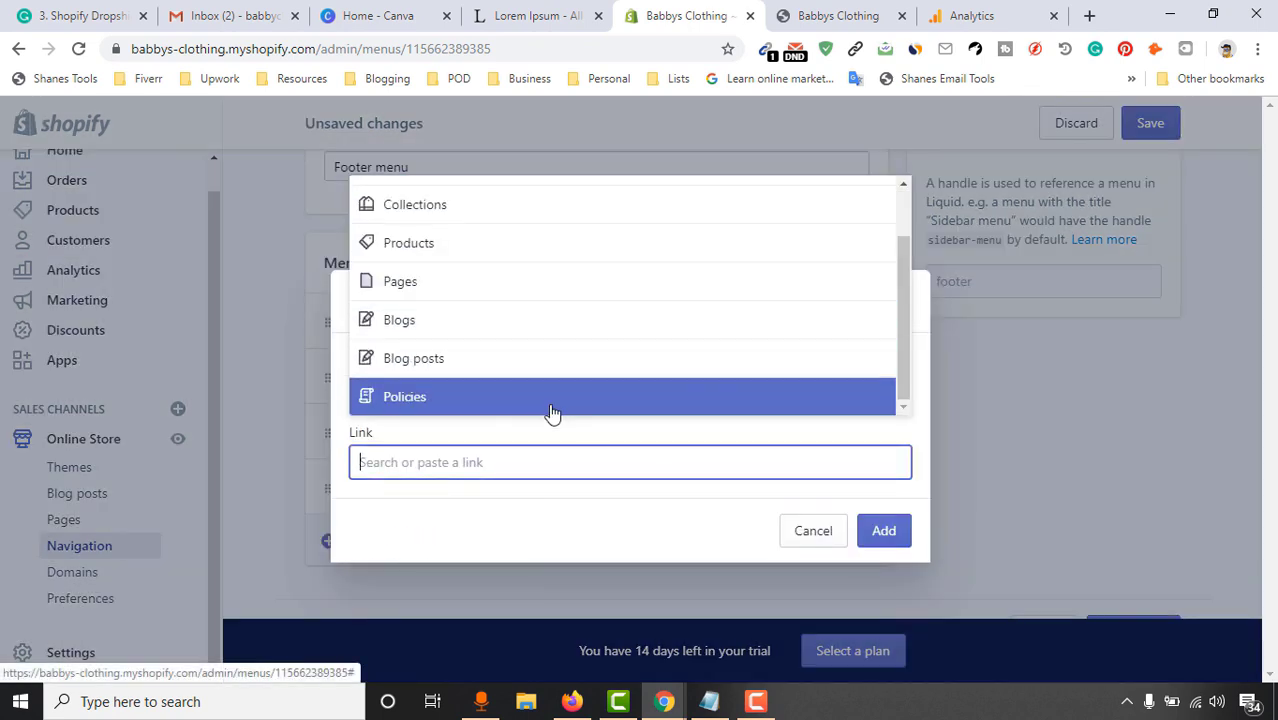
{"action": "left_click", "coordinate": [555, 405]}
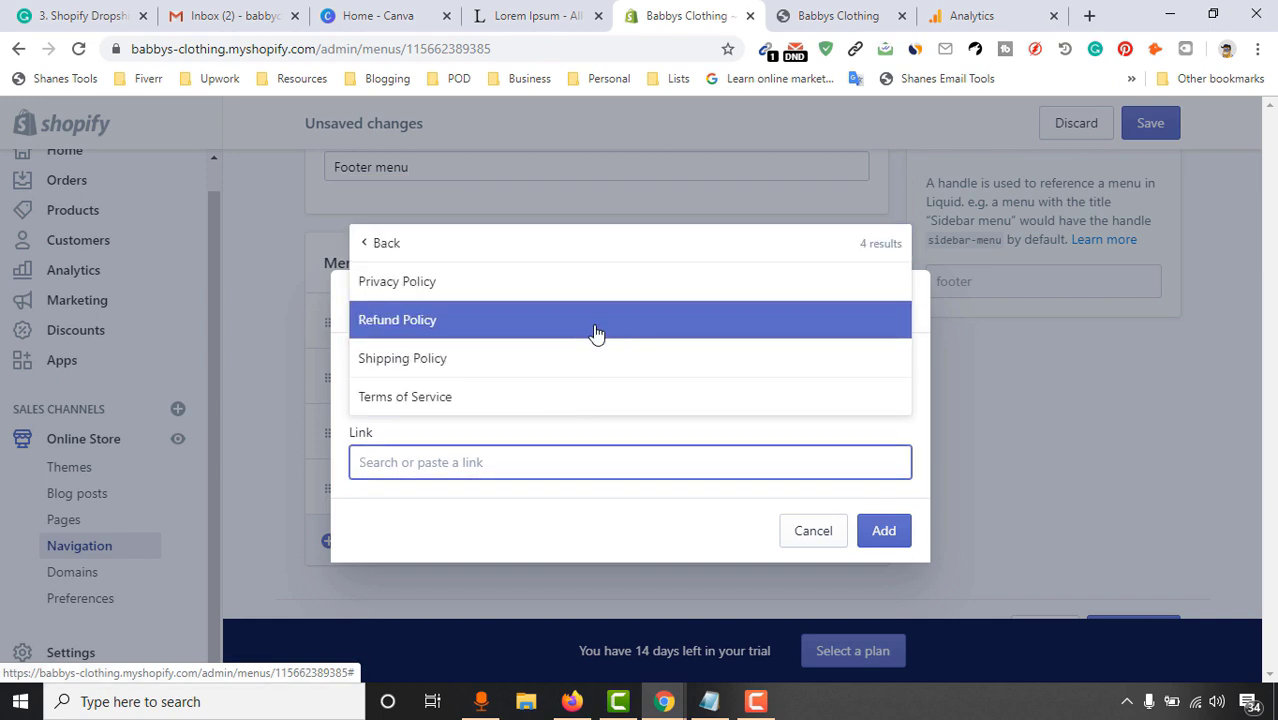
{"action": "left_click", "coordinate": [593, 334]}
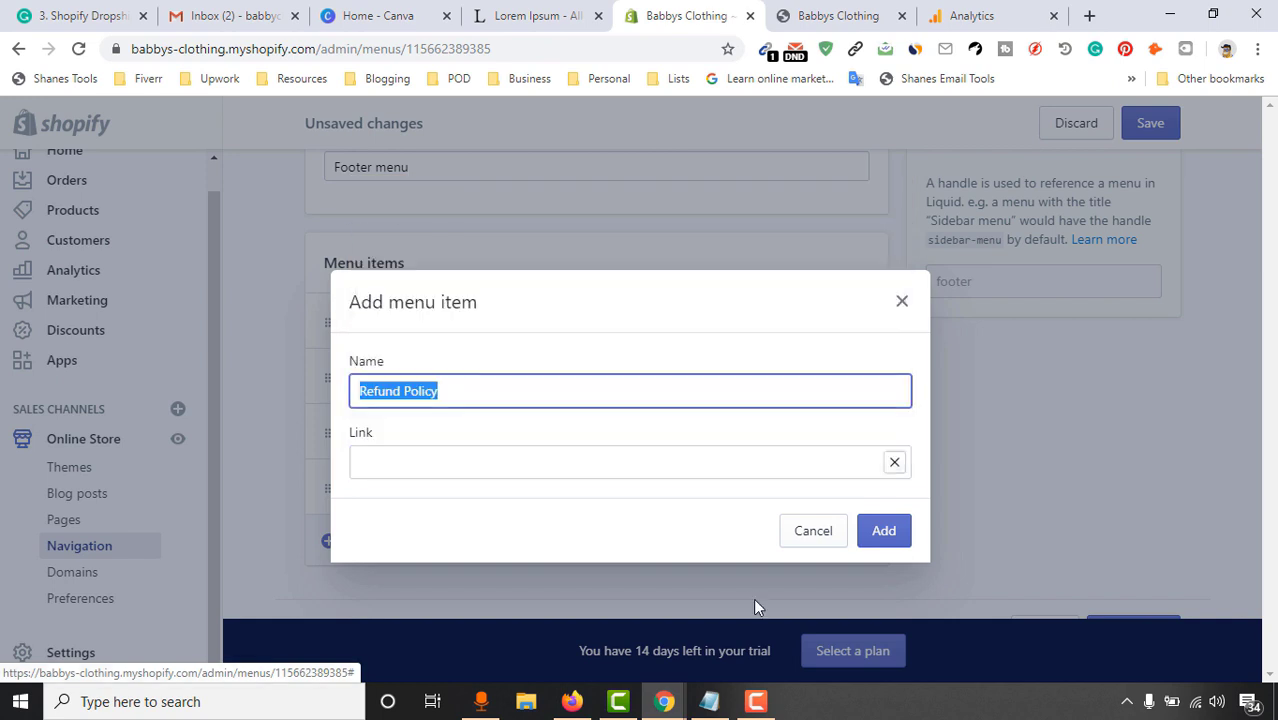
{"action": "left_click", "coordinate": [877, 536]}
{"action": "scroll", "coordinate": [237, 584], "scroll_direction": "down", "scroll_amount": 1}
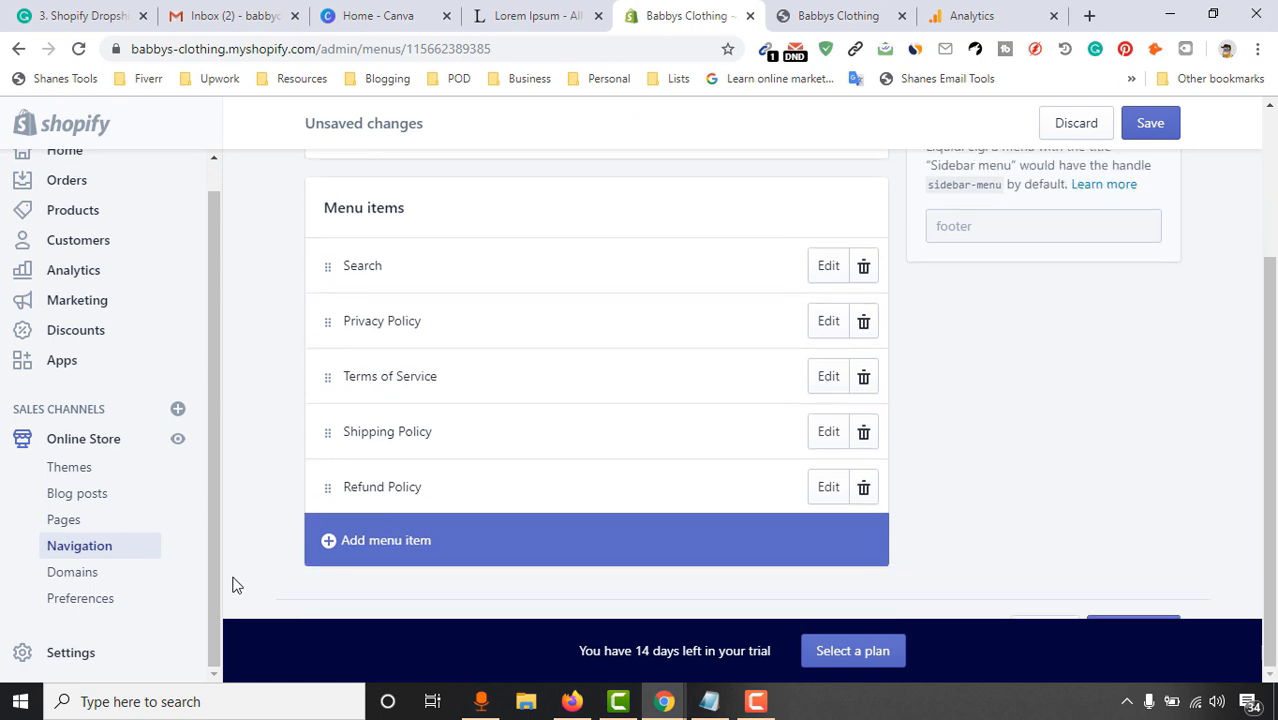
Drag Terms of Service above Privacy Policy in the Footer menu
{"action": "scroll", "coordinate": [412, 418], "scroll_direction": "up", "scroll_amount": 2}
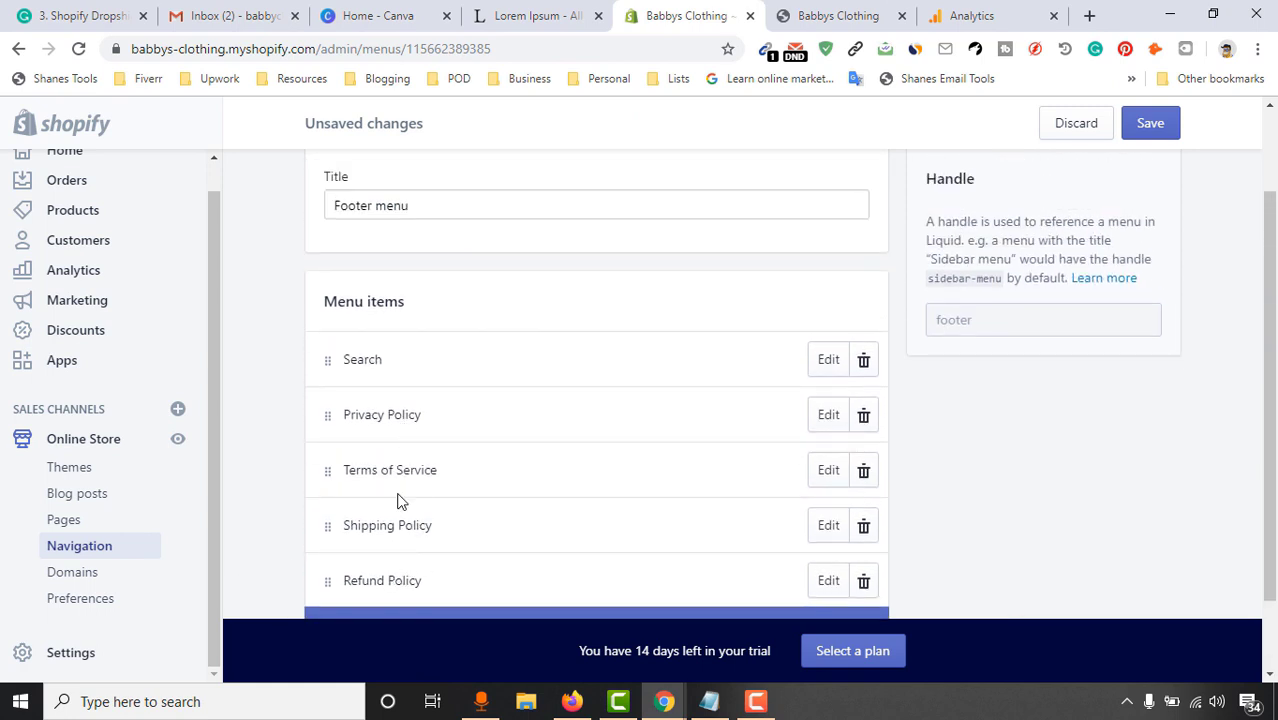
{"action": "left_click_drag", "start_coordinate": [405, 462], "coordinate": [405, 446]}
{"action": "left_click_drag", "start_coordinate": [327, 473], "coordinate": [357, 490]}
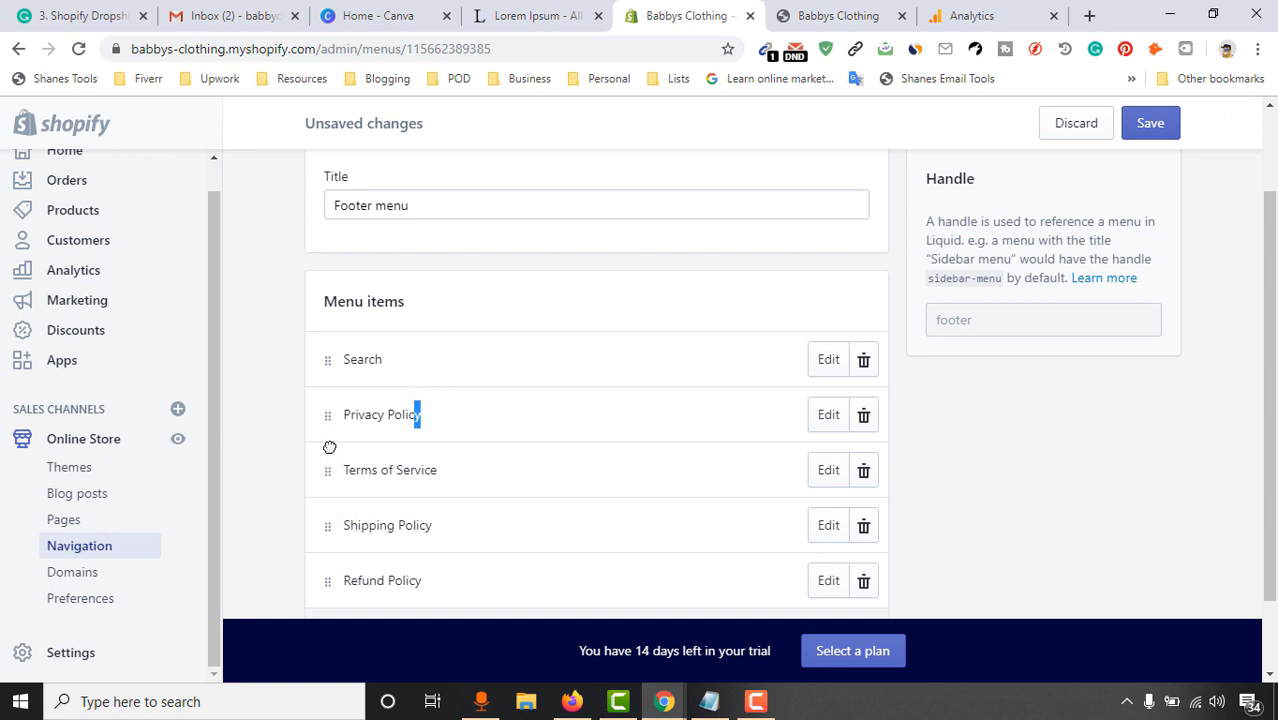
{"action": "left_click_drag", "start_coordinate": [328, 447], "coordinate": [350, 490]}
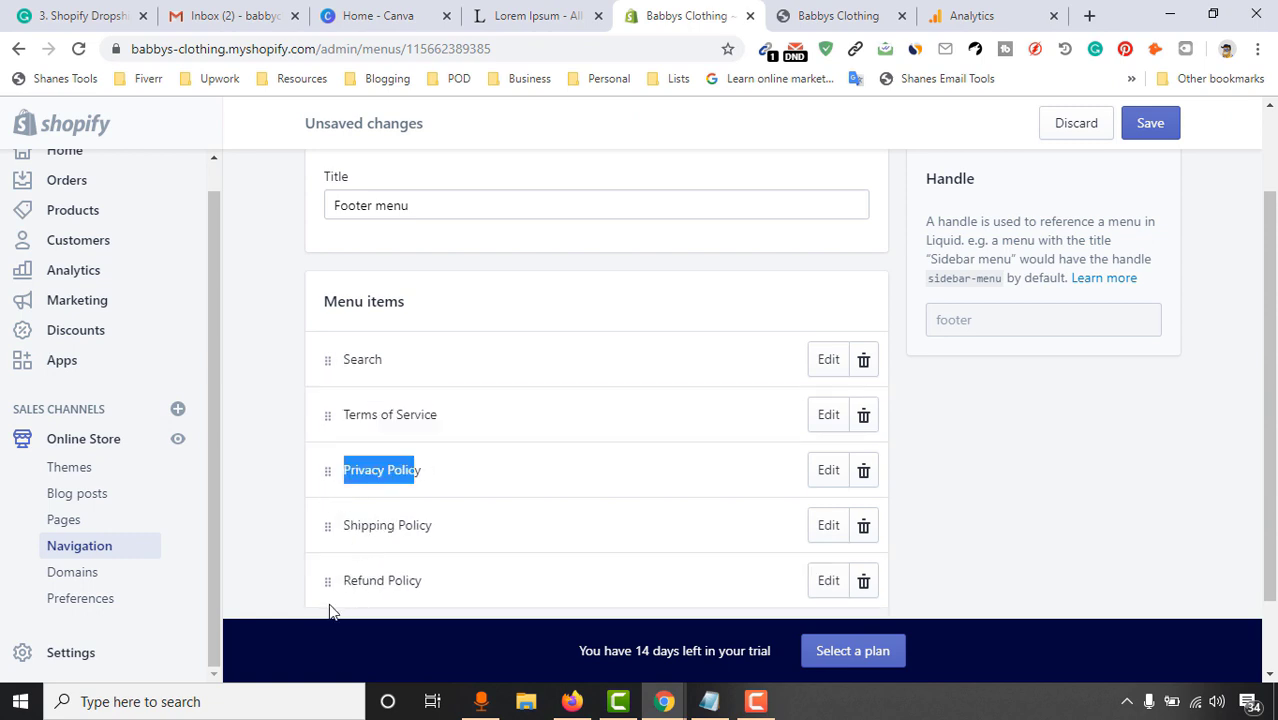
{"action": "left_click", "coordinate": [282, 492]}
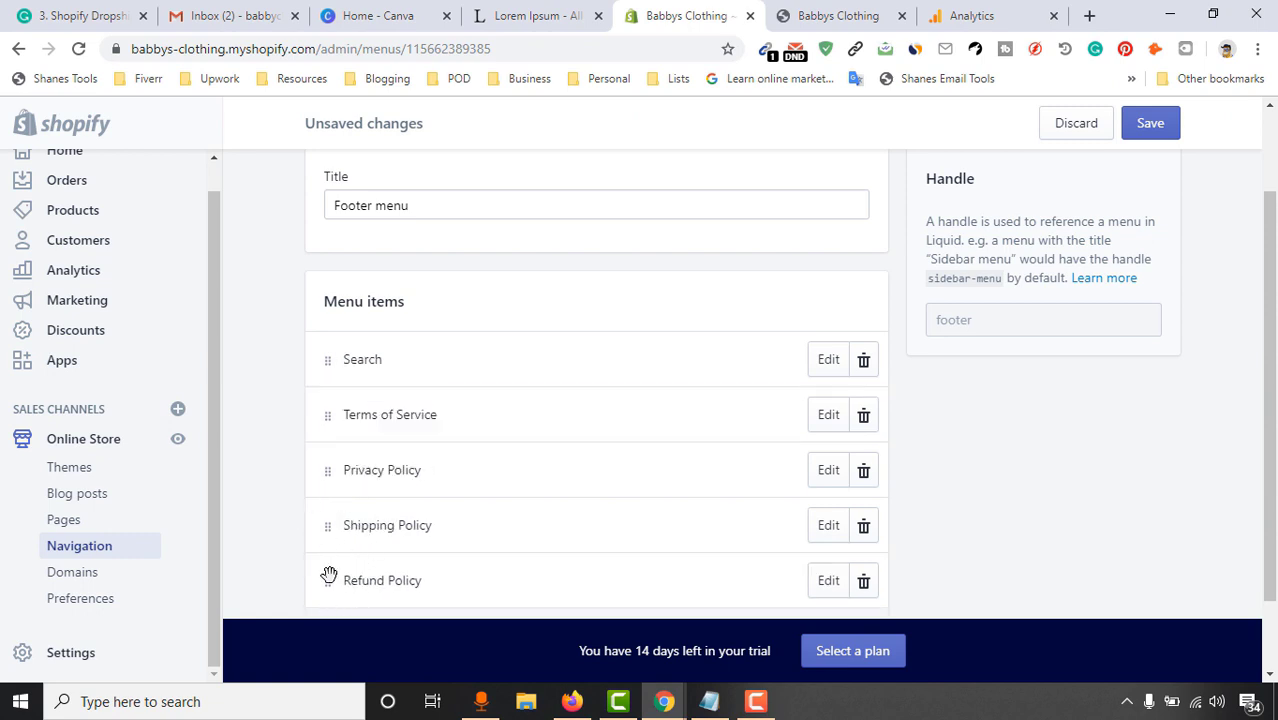
{"action": "mouse_move", "coordinate": [328, 576]}
{"action": "left_mouse_down"}
{"action": "mouse_move", "coordinate": [317, 511]}
{"action": "mouse_move", "coordinate": [330, 580]}
{"action": "left_mouse_up"}
Remove the Search item and save the Footer menu
{"action": "left_click", "coordinate": [863, 359]}
{"action": "left_click", "coordinate": [845, 304]}
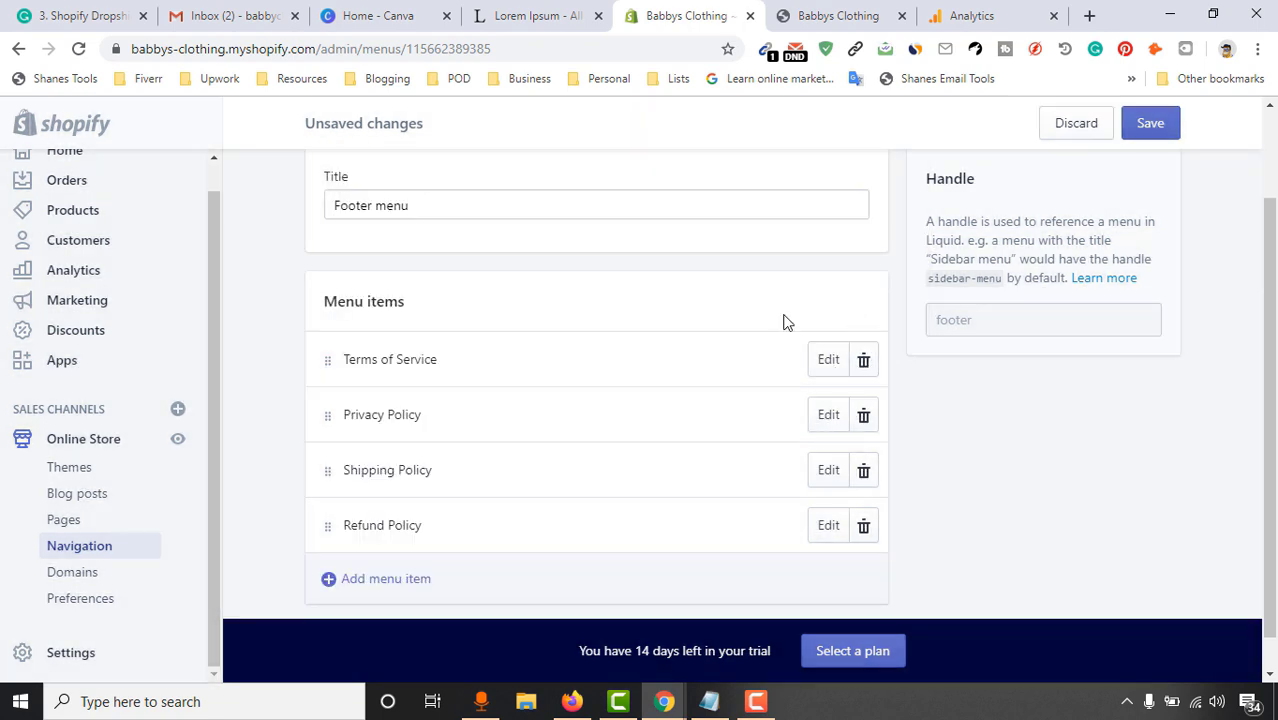
{"action": "scroll", "coordinate": [437, 516], "scroll_direction": "up", "scroll_amount": 2}
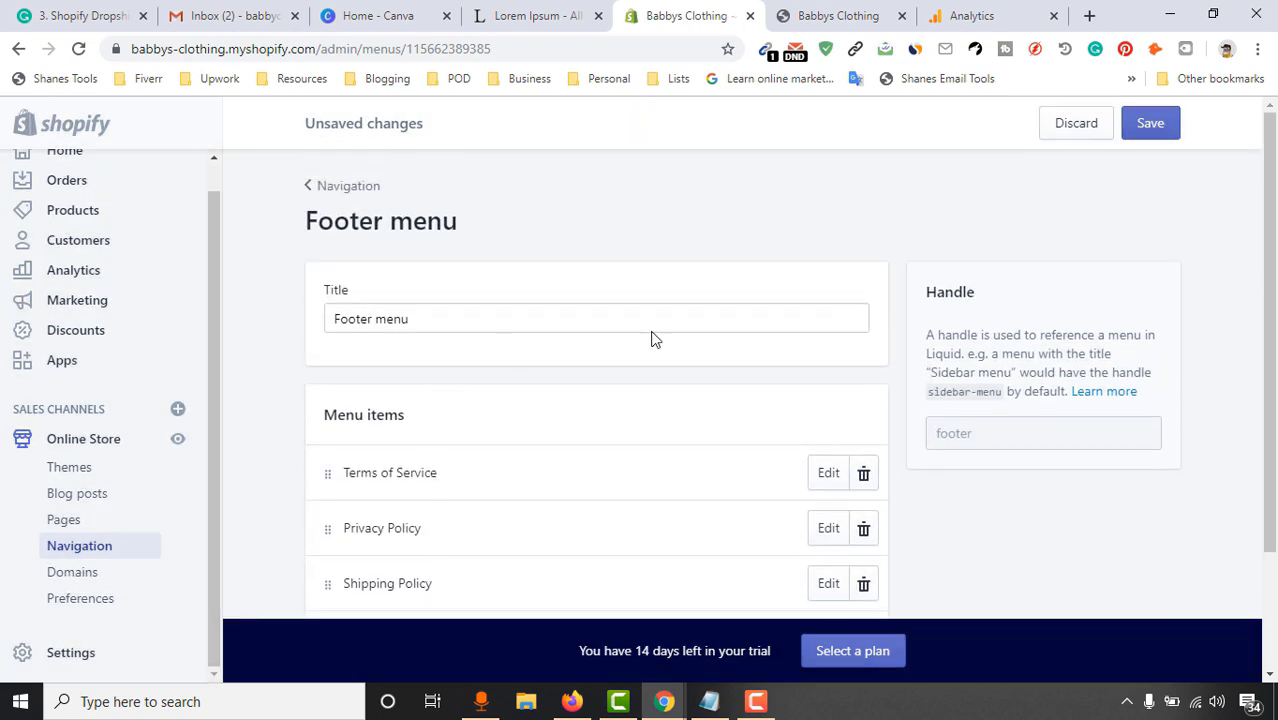
{"action": "left_click", "coordinate": [1150, 123]}
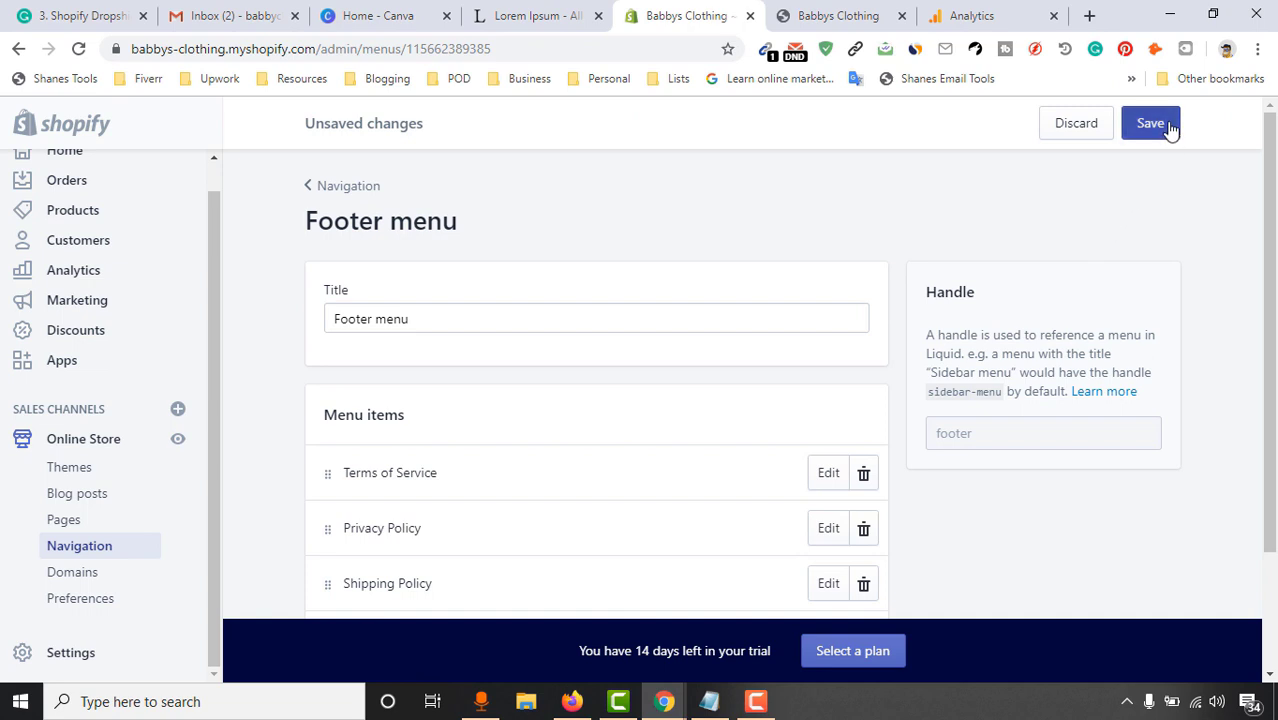
{"action": "scroll", "coordinate": [1098, 414], "scroll_direction": "down", "scroll_amount": 2}
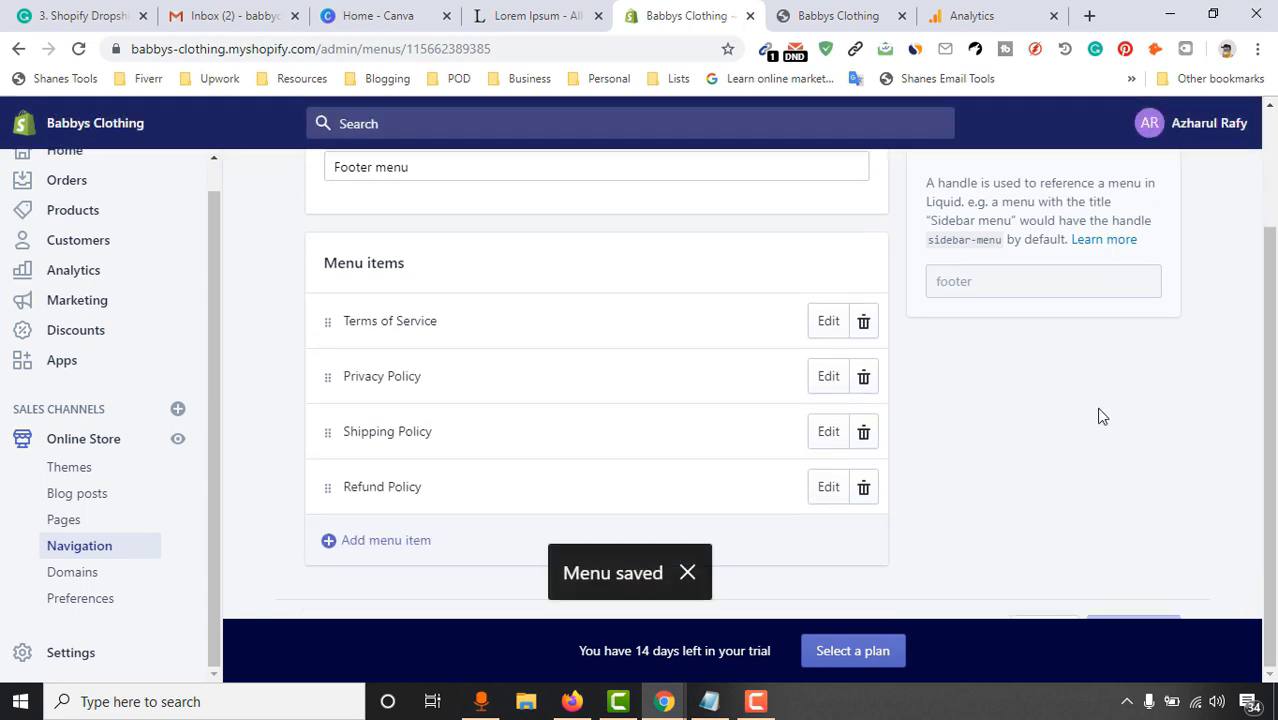
{"action": "scroll", "coordinate": [1095, 405], "scroll_direction": "up", "scroll_amount": 2}
{"action": "left_click", "coordinate": [842, 8]}
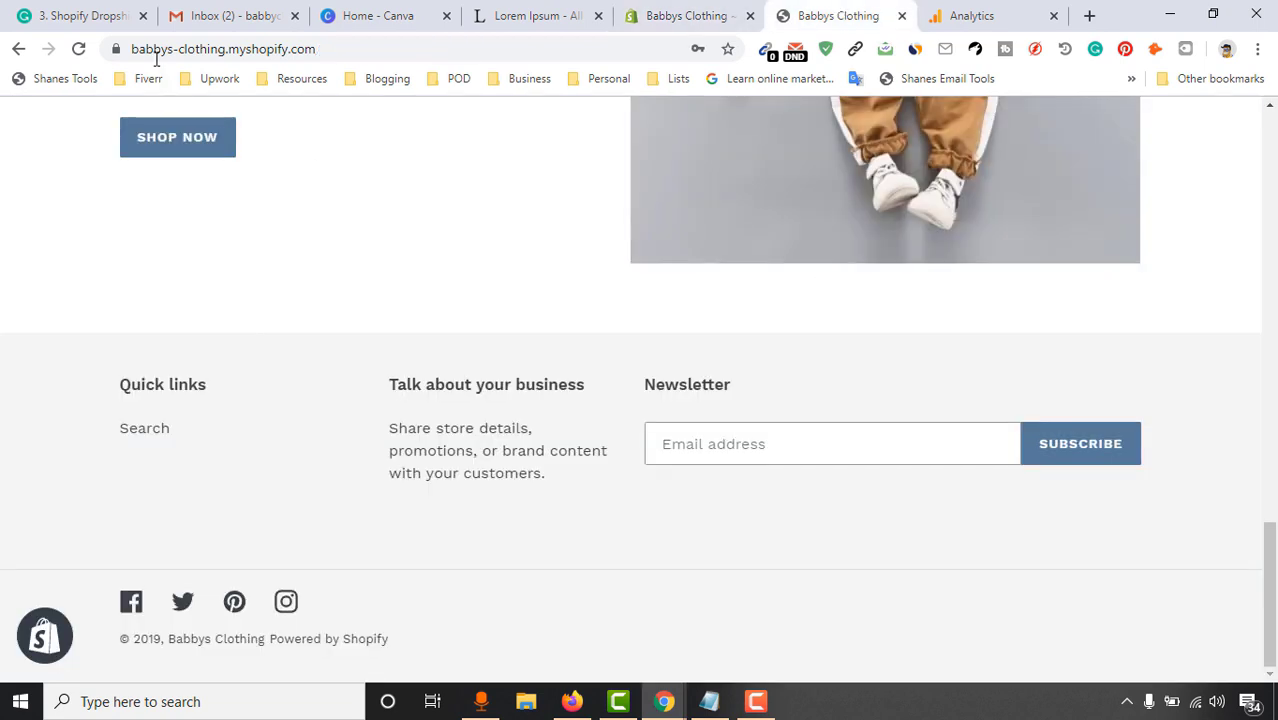
{"action": "left_click", "coordinate": [78, 48]}
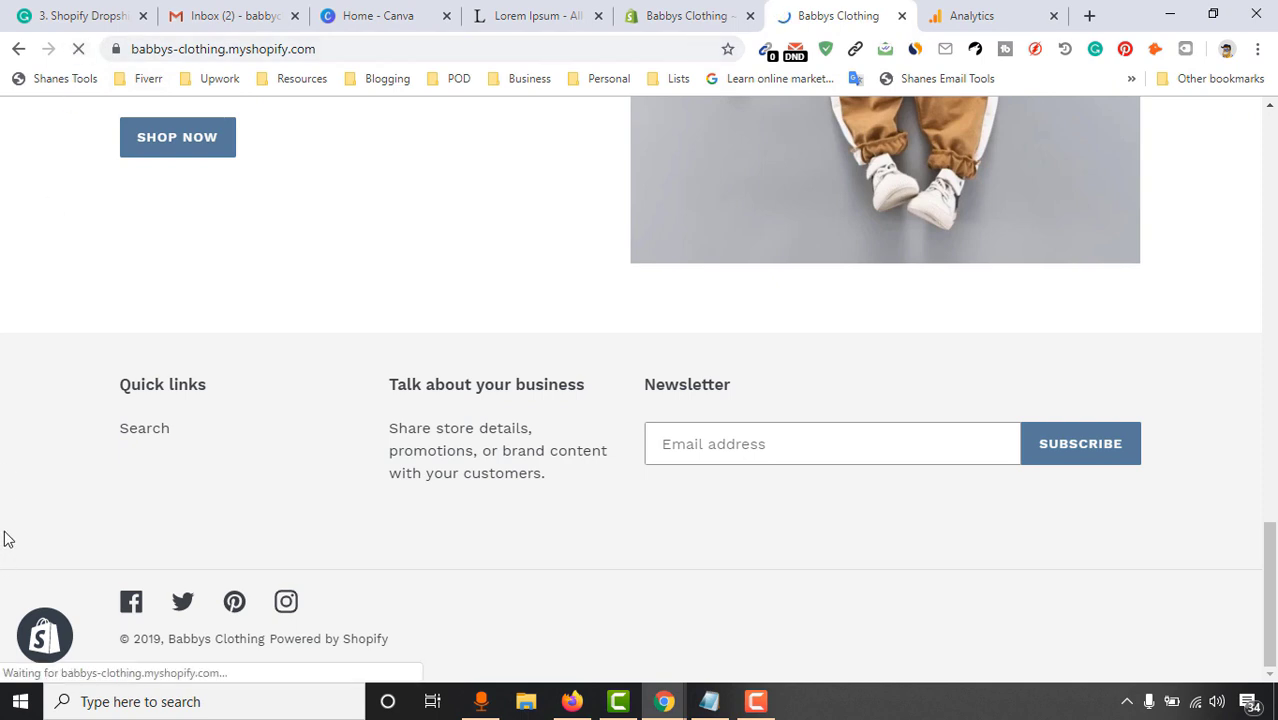
{"action": "double_click", "coordinate": [132, 378]}
{"action": "left_click_drag", "start_coordinate": [143, 380], "coordinate": [184, 383]}
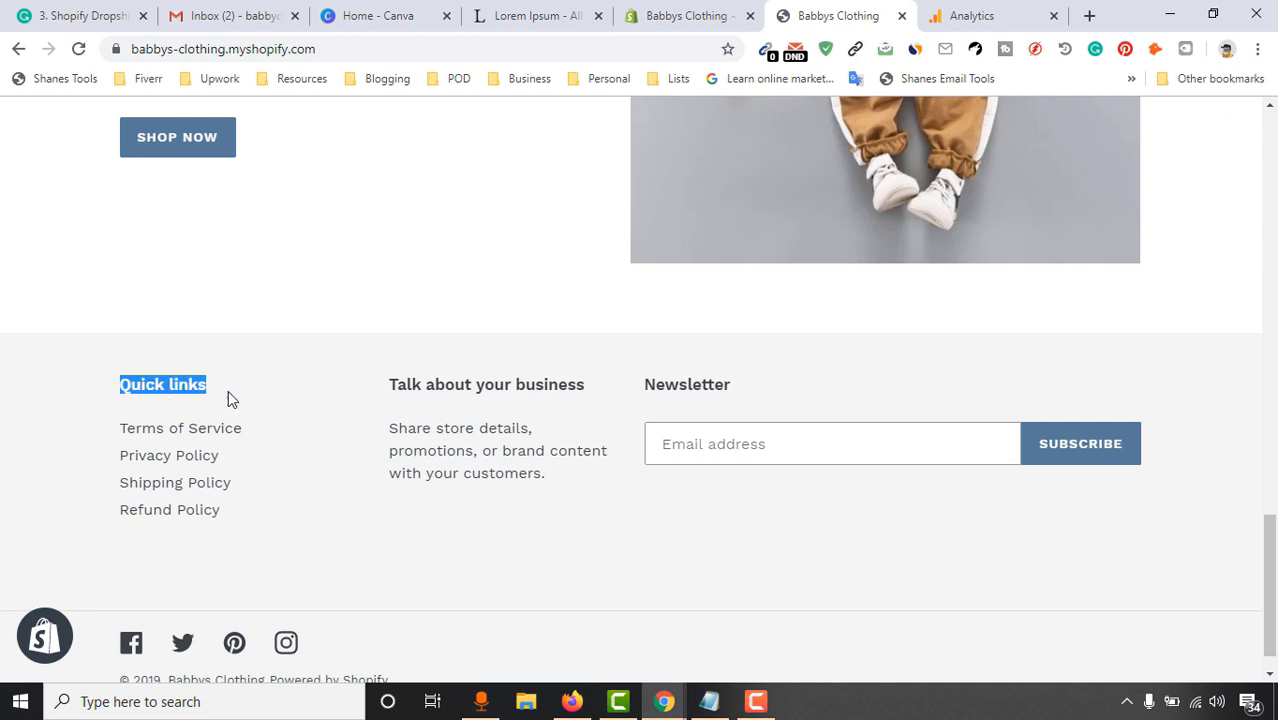
{"action": "left_click", "coordinate": [748, 8]}
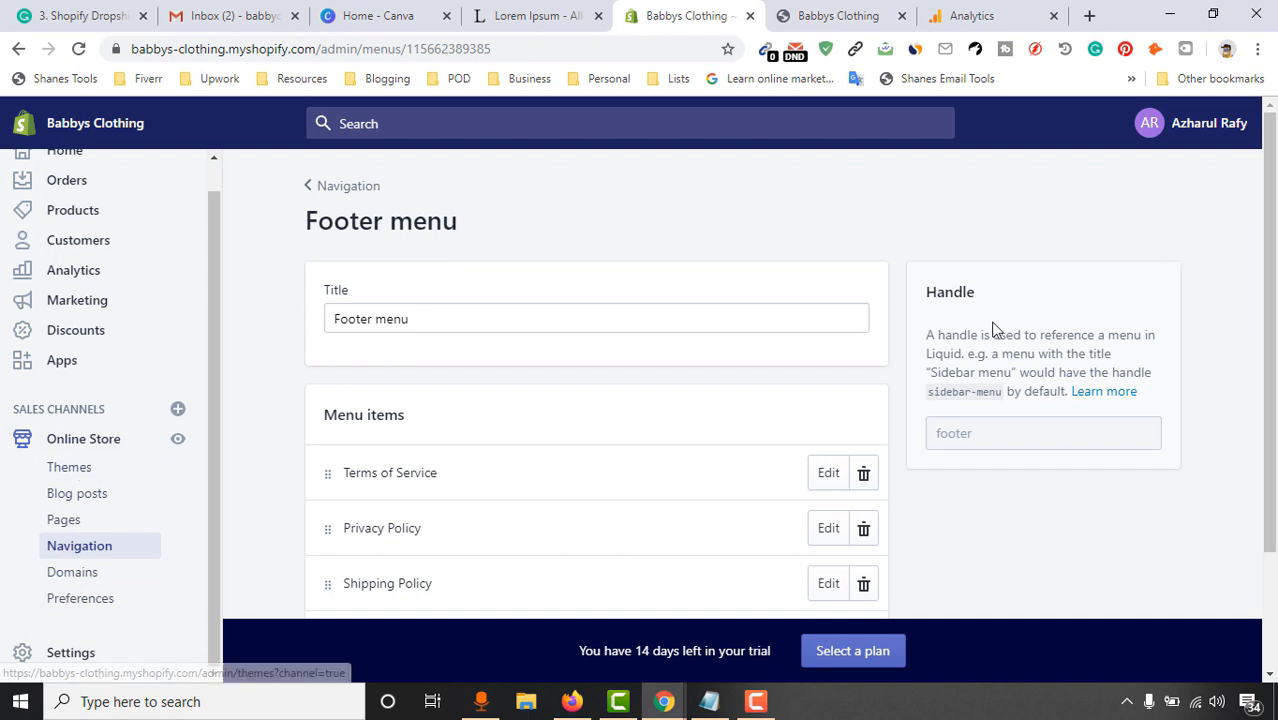
Go to Online Store > Themes and customize the current Debut theme
{"action": "left_click", "coordinate": [80, 474]}
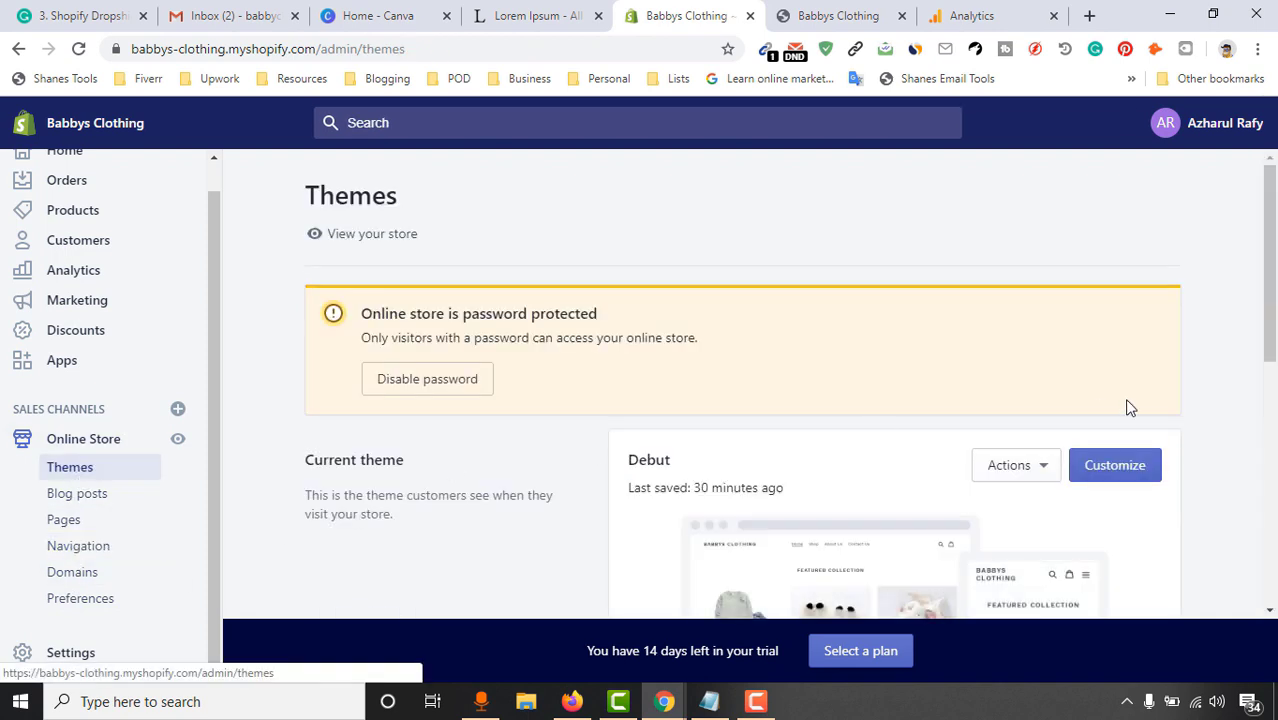
{"action": "left_click", "coordinate": [1130, 467]}
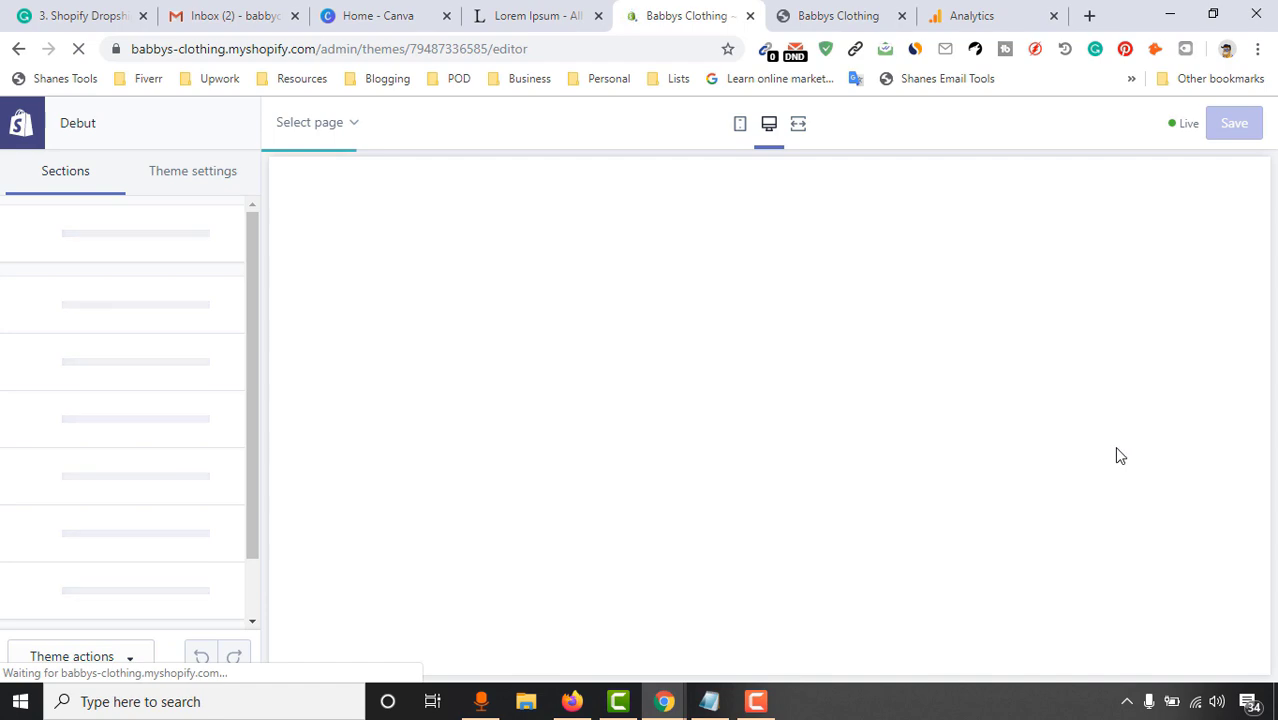
{"action": "scroll", "coordinate": [140, 530], "scroll_direction": "down", "scroll_amount": 1}
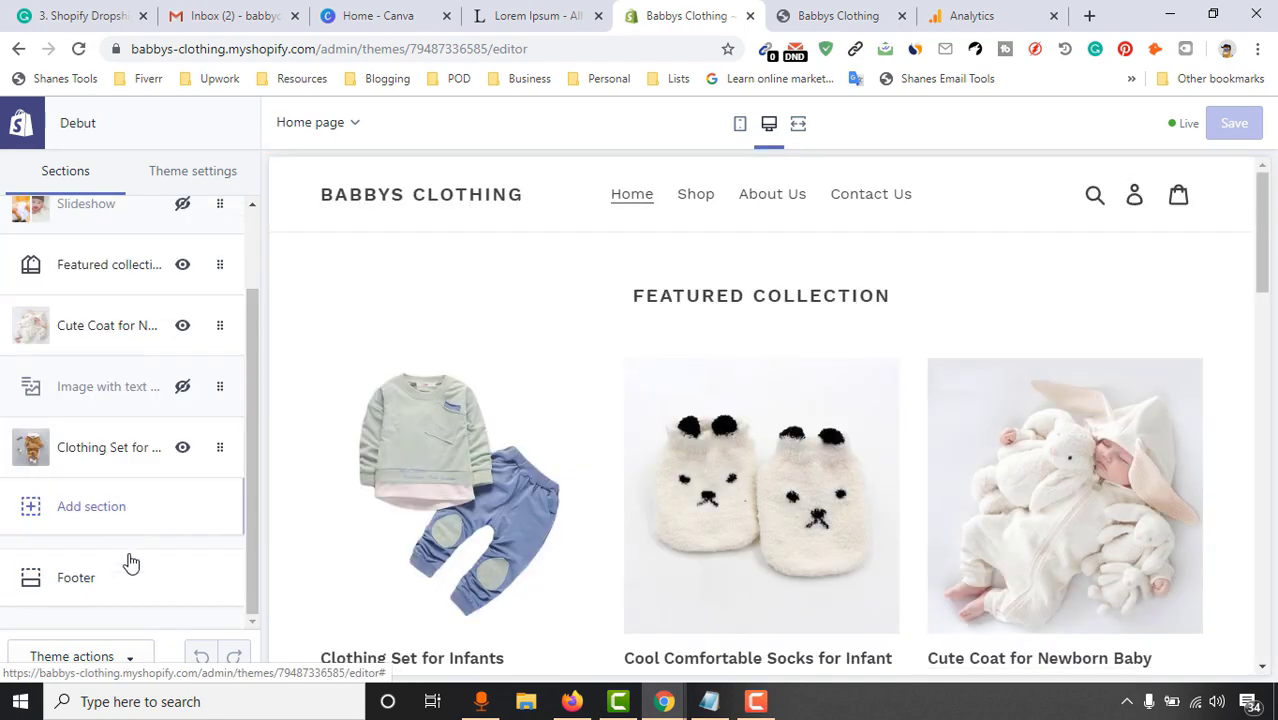
Change the Footer's Quick links block heading to 'Important Pages:'
{"action": "left_click", "coordinate": [100, 585]}
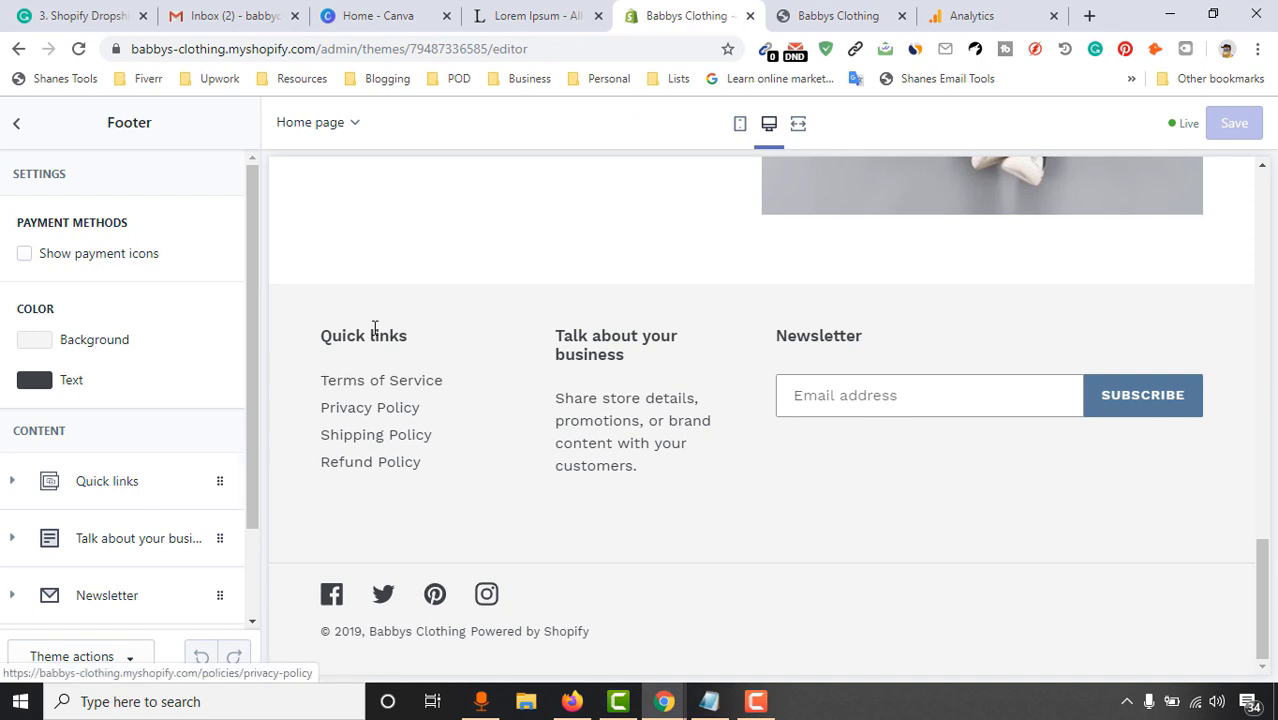
{"action": "left_click", "coordinate": [104, 480]}
{"action": "scroll", "coordinate": [120, 490], "scroll_direction": "down", "scroll_amount": 2}
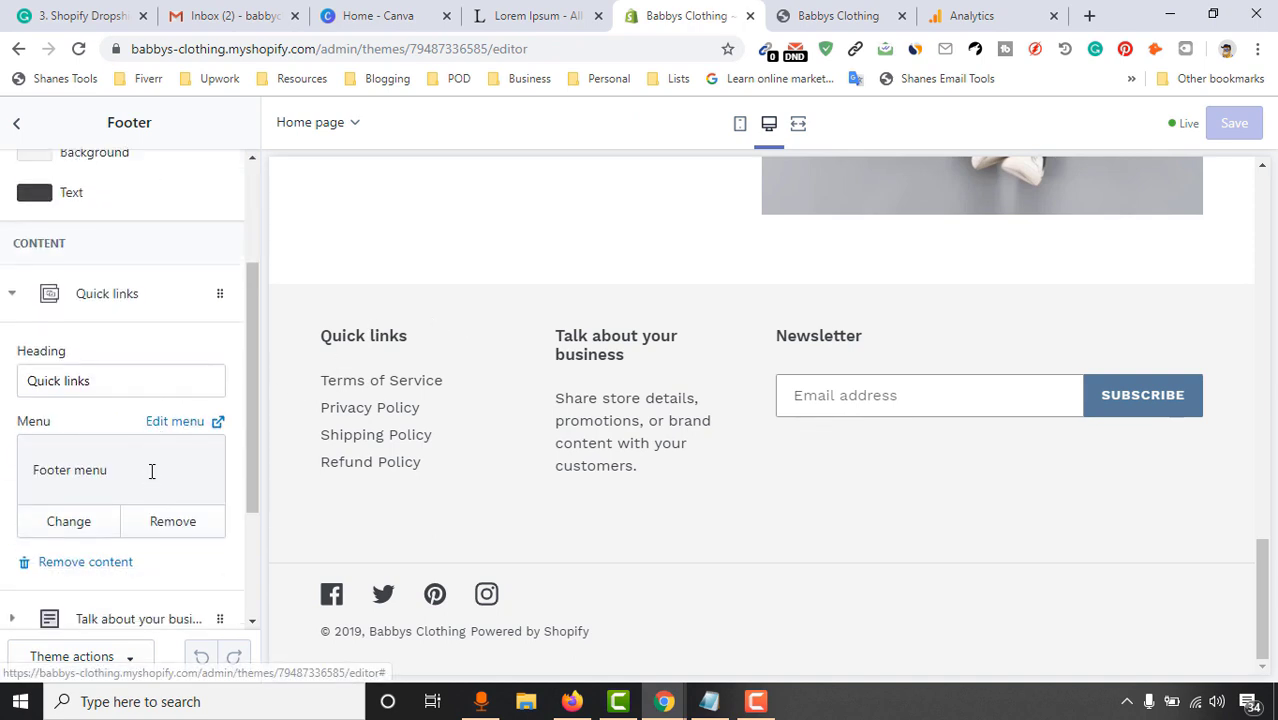
{"action": "left_click_drag", "start_coordinate": [122, 380], "coordinate": [2, 400]}
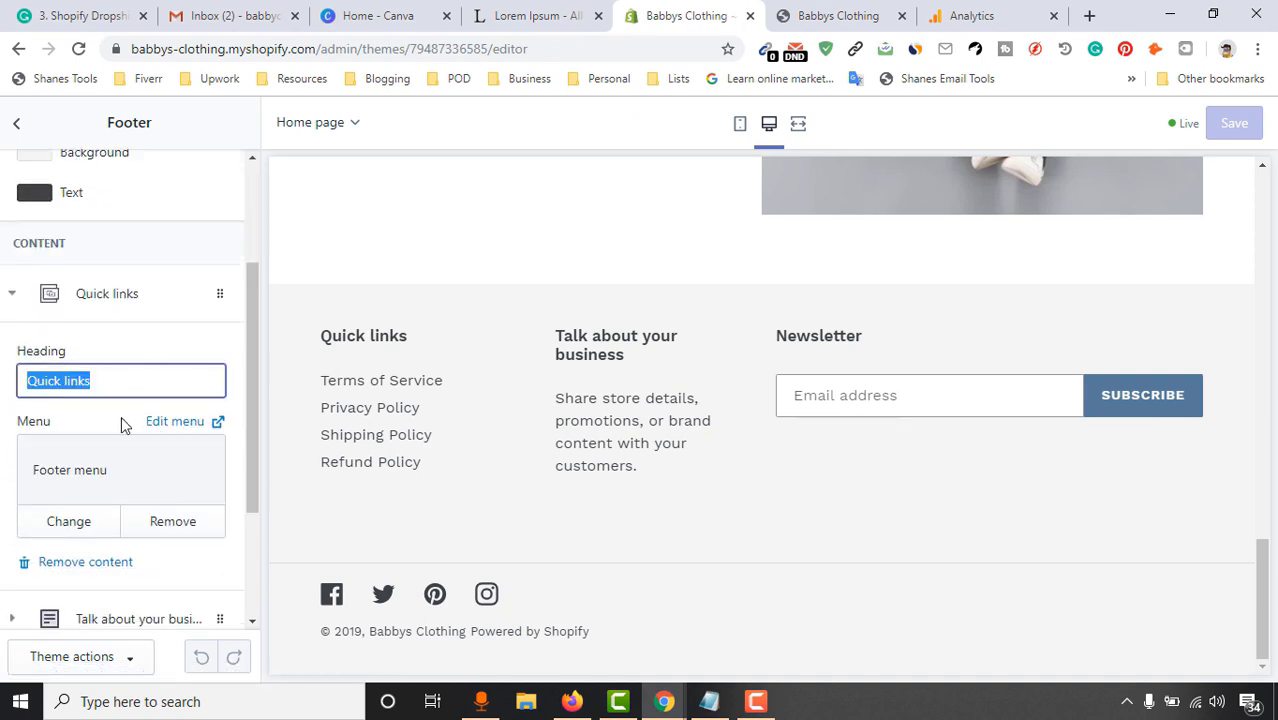
{"action": "type", "text": "Im"}
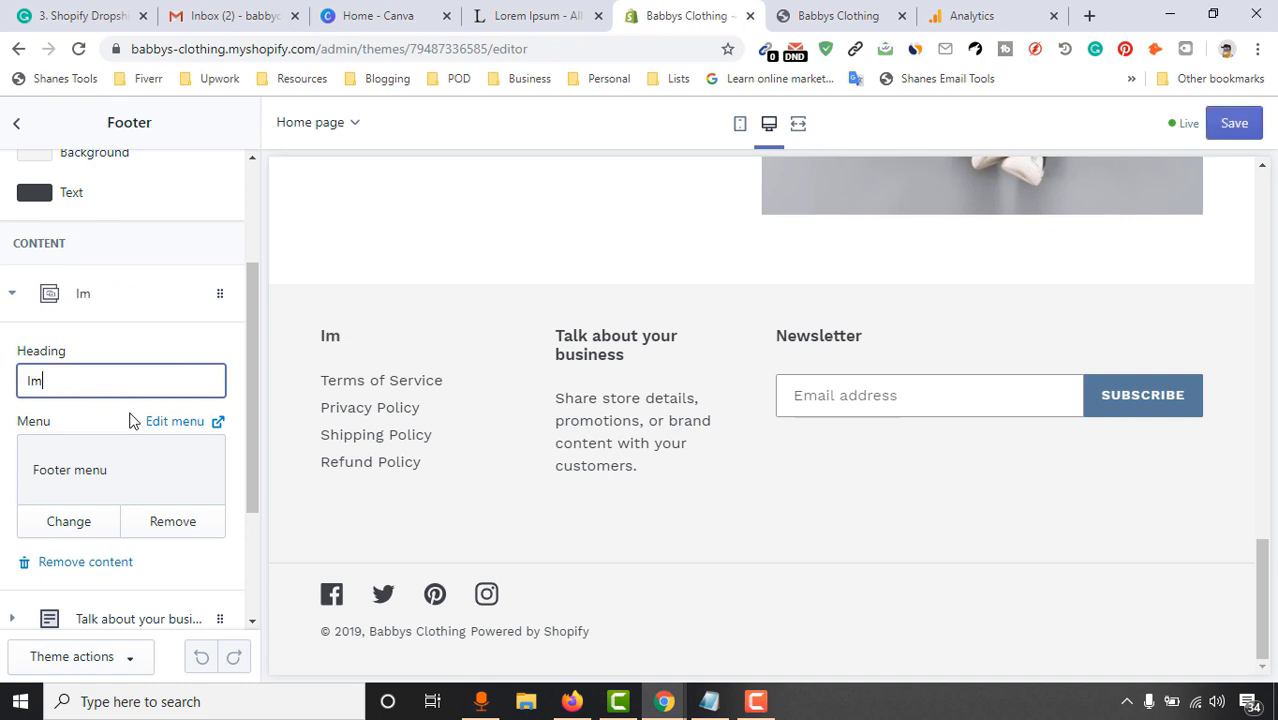
{"action": "type", "text": "portant P"}
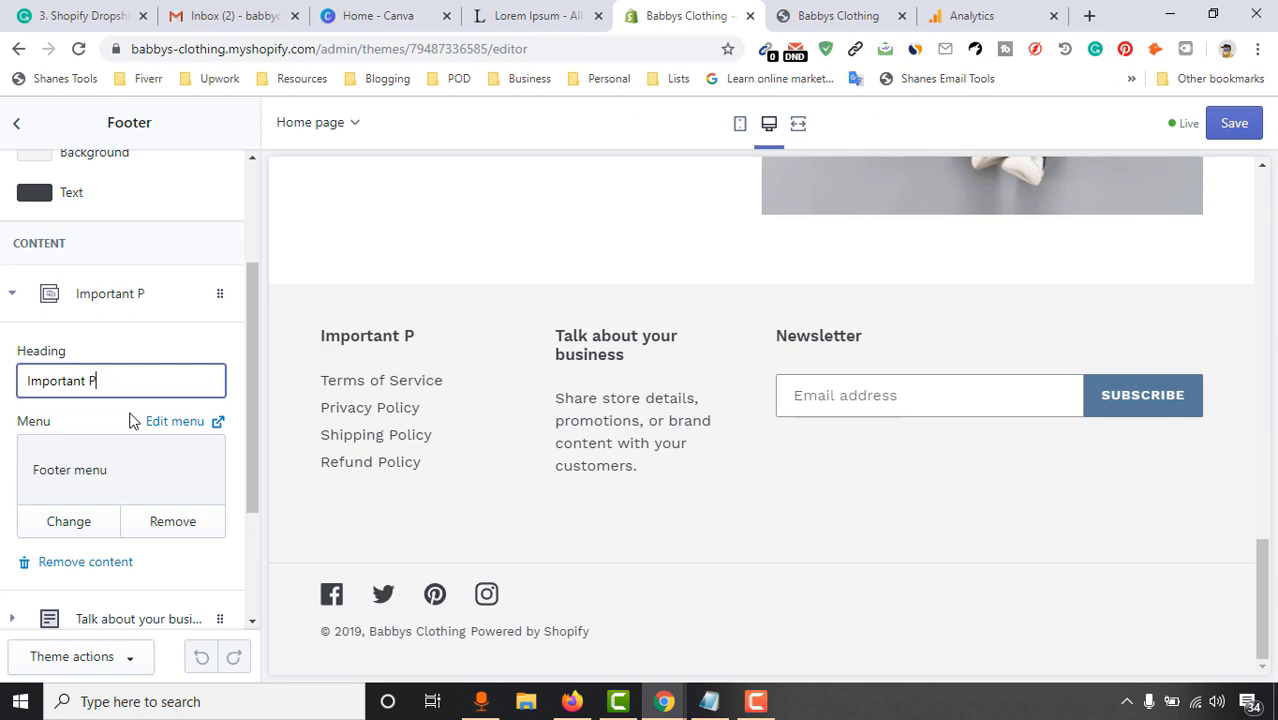
{"action": "type", "text": "ages:"}
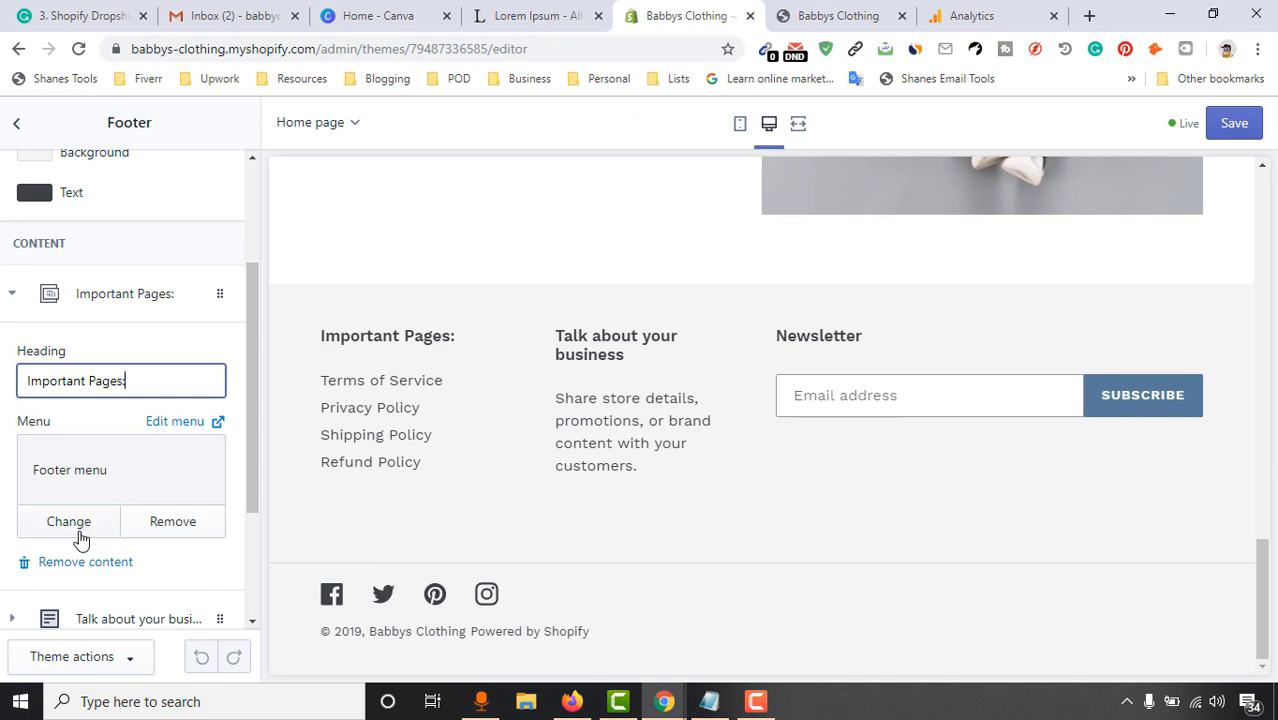
{"action": "scroll", "coordinate": [100, 550], "scroll_direction": "down", "scroll_amount": 2}
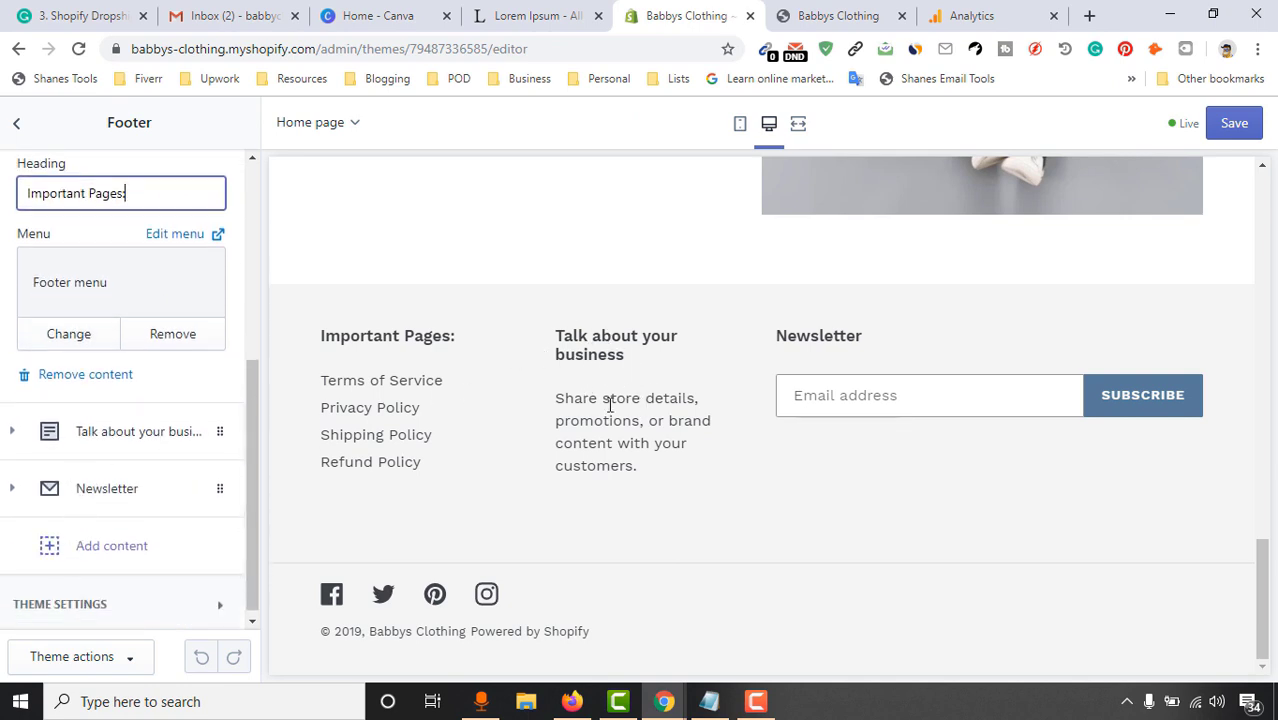
{"action": "left_click", "coordinate": [107, 445]}
Retitle the middle footer column heading to 'Our Story'
{"action": "left_click", "coordinate": [129, 410]}
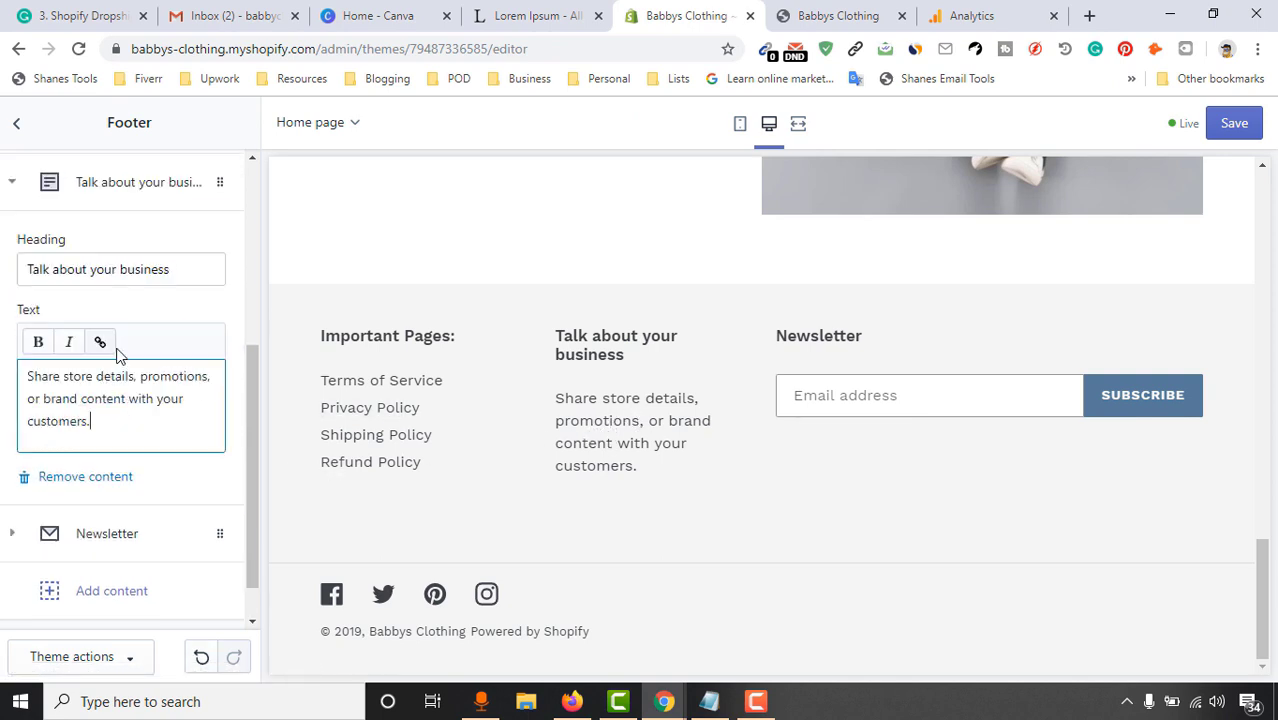
{"action": "left_click", "coordinate": [200, 269]}
{"action": "left_click_drag", "start_coordinate": [200, 269], "coordinate": [3, 255]}
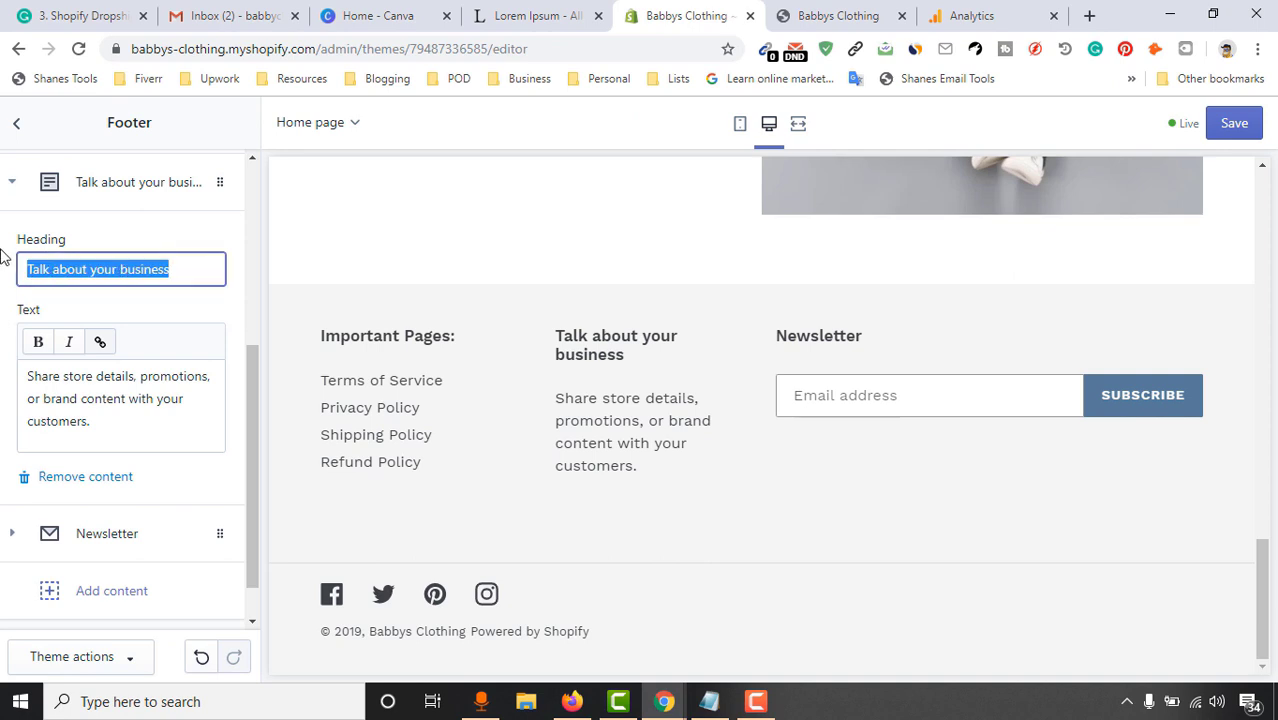
{"action": "type", "text": "Our Story"}
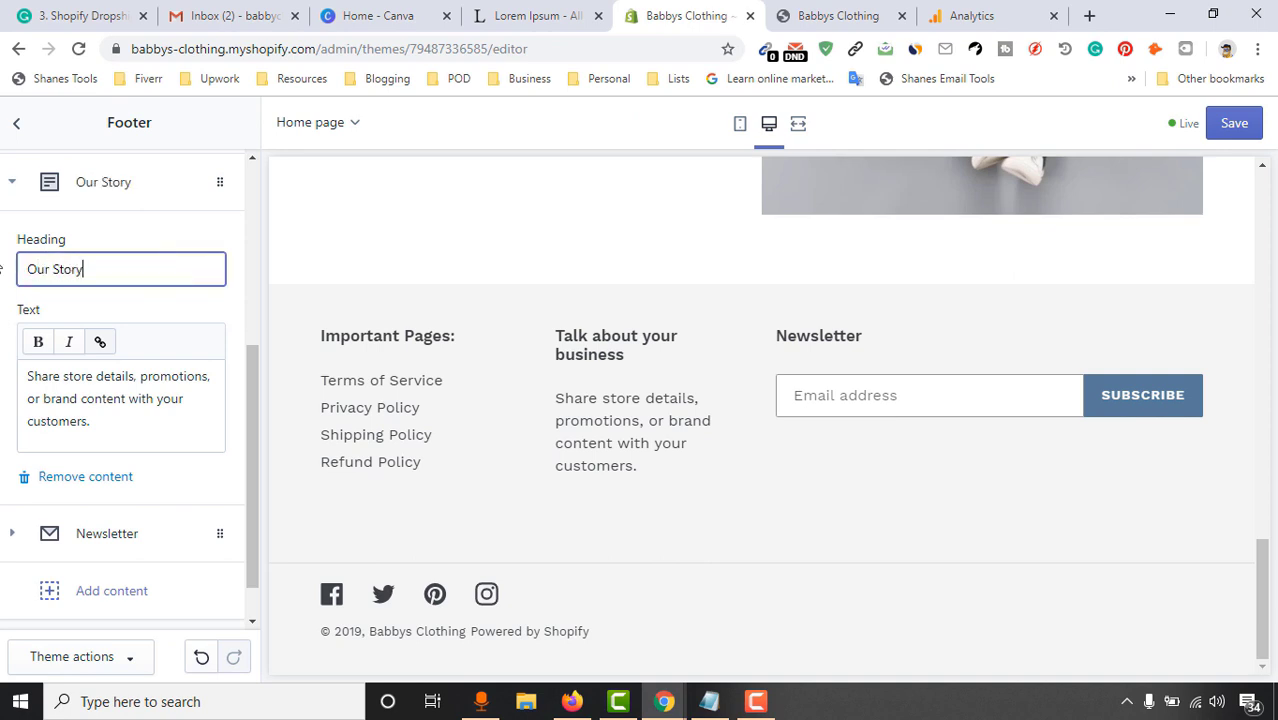
Replace the column's placeholder body with a Lorem Ipsum passage copied from lipsum.com
{"action": "left_click", "coordinate": [48, 416]}
{"action": "left_click_drag", "start_coordinate": [94, 420], "coordinate": [3, 376]}
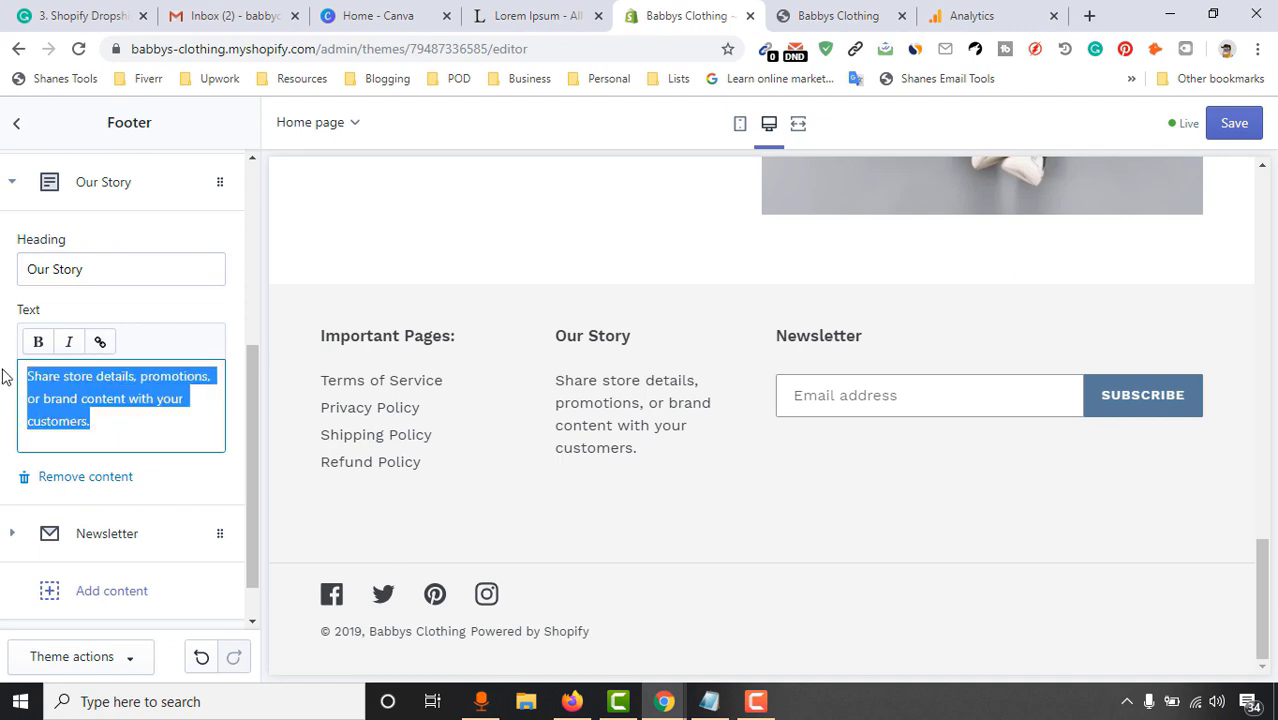
{"action": "left_click", "coordinate": [562, 8]}
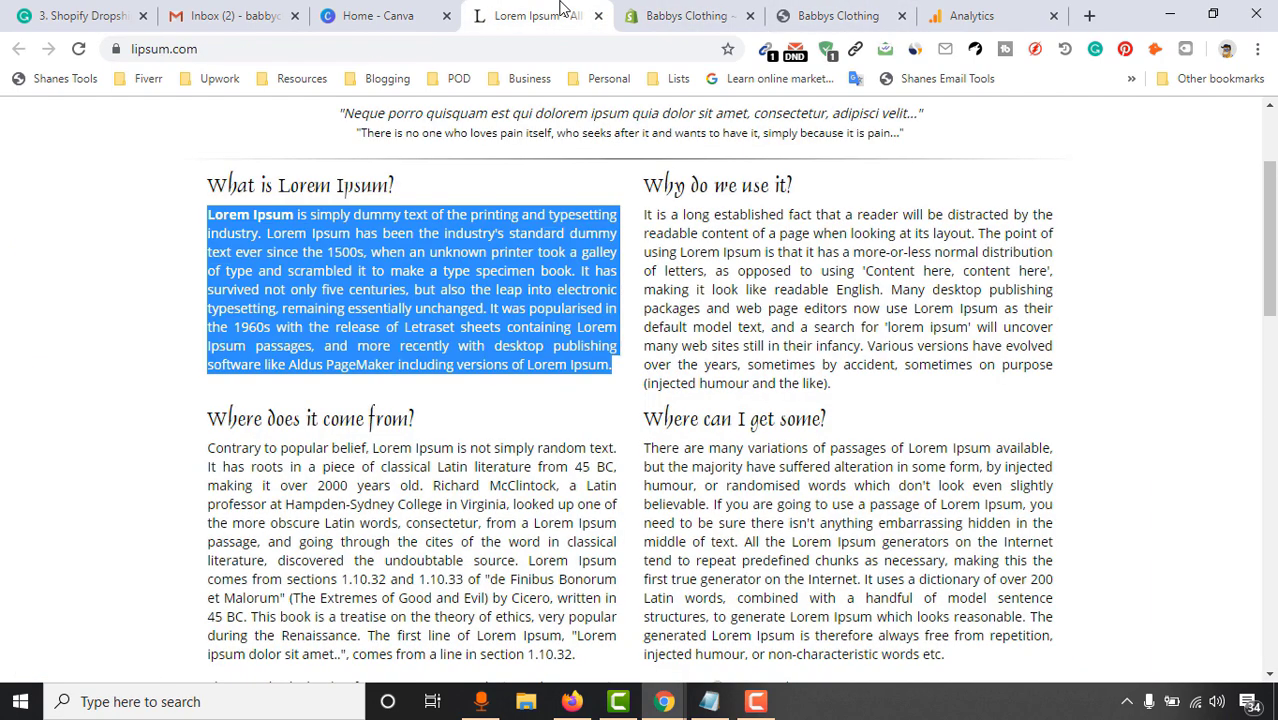
{"action": "left_click", "coordinate": [322, 234]}
{"action": "left_click_drag", "start_coordinate": [207, 214], "coordinate": [357, 256]}
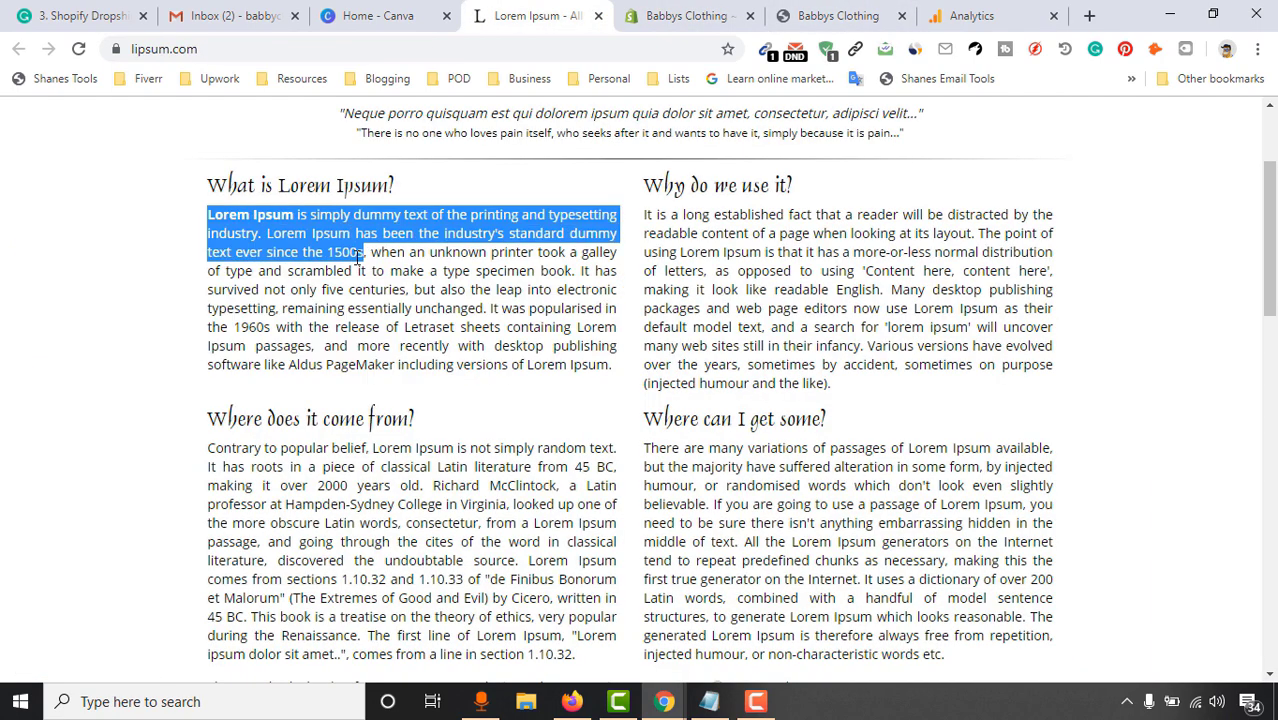
{"action": "right_click", "coordinate": [362, 256]}
{"action": "left_click", "coordinate": [371, 272]}
{"action": "left_click", "coordinate": [686, 15]}
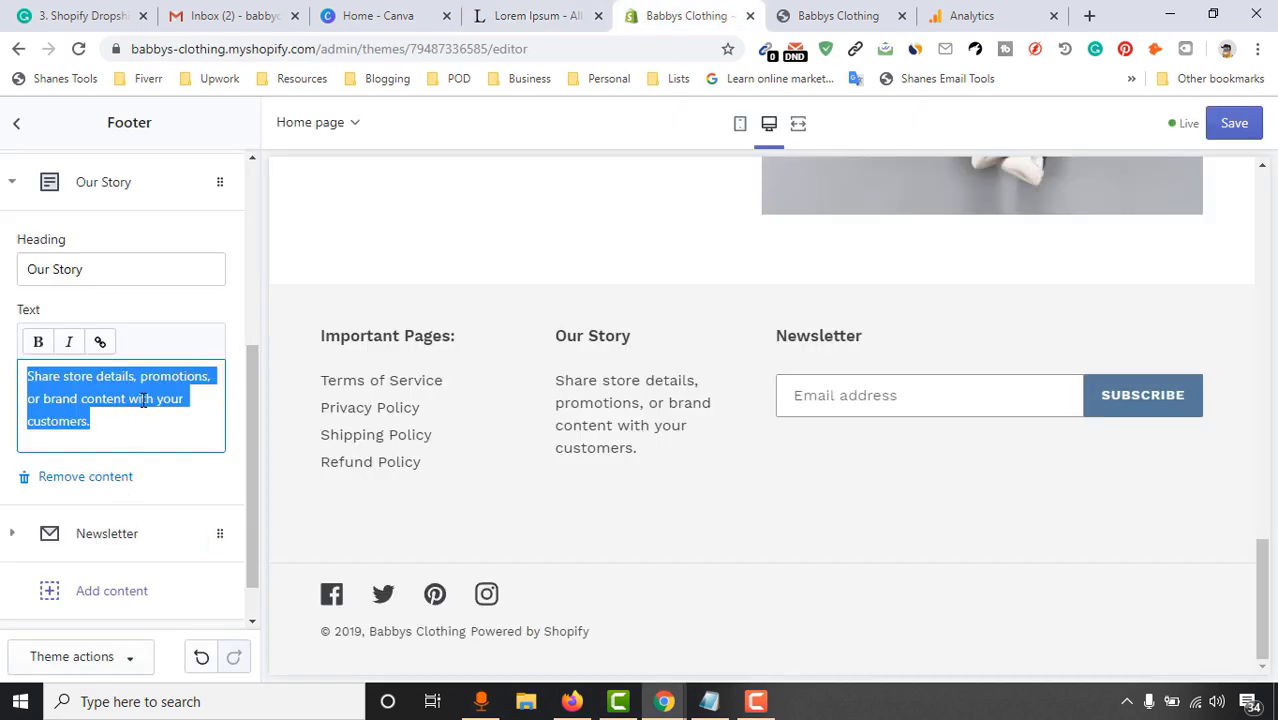
{"action": "key", "text": "ctrl+v"}
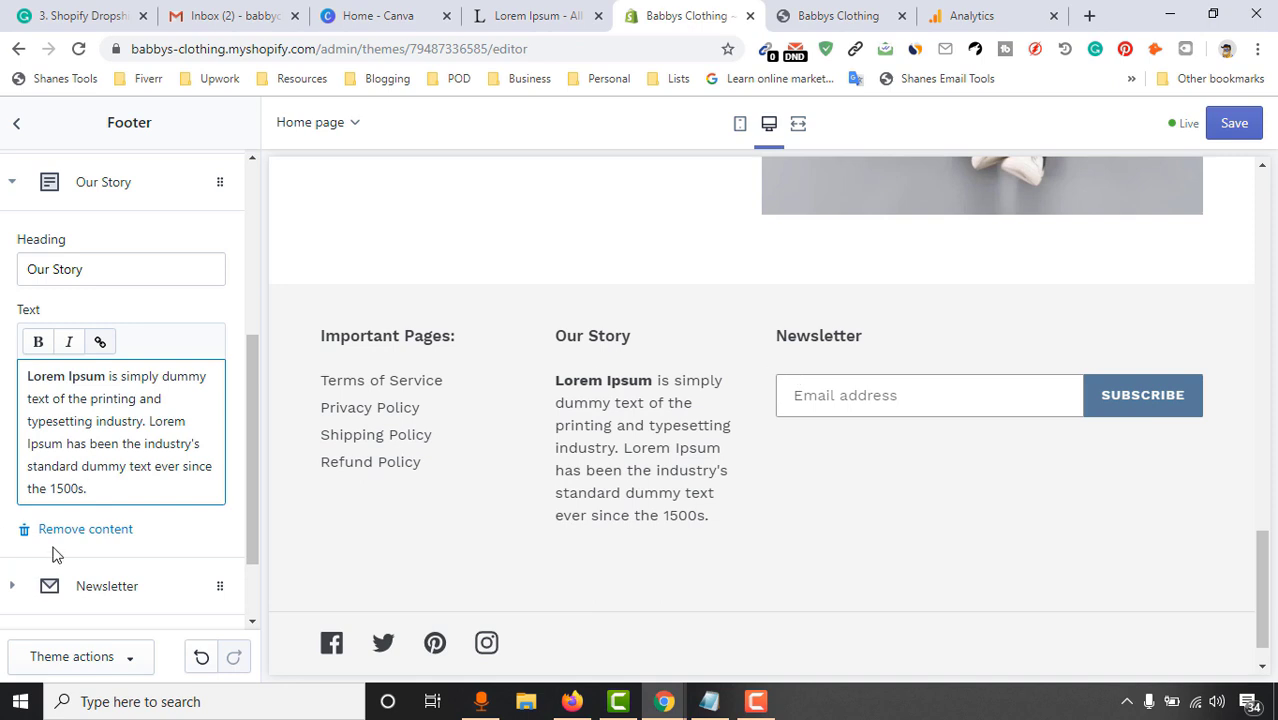
{"action": "scroll", "coordinate": [958, 378], "scroll_direction": "down", "scroll_amount": 1}
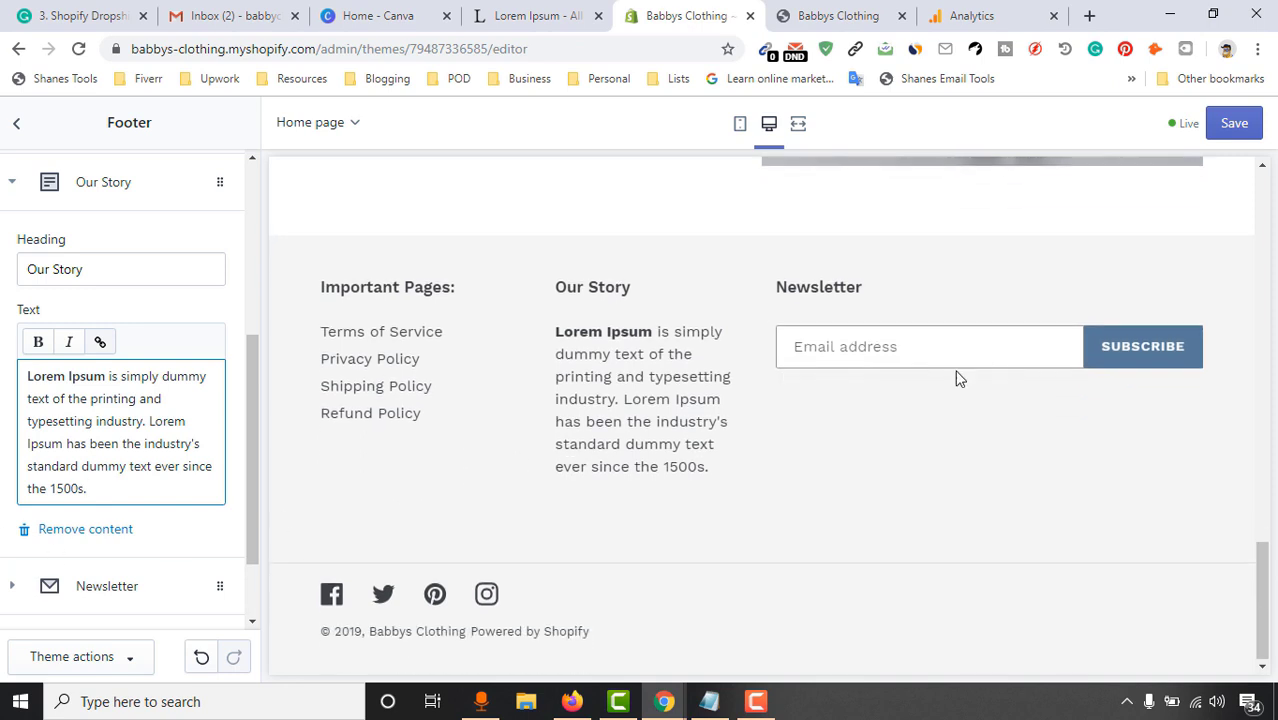
{"action": "left_click", "coordinate": [110, 588]}
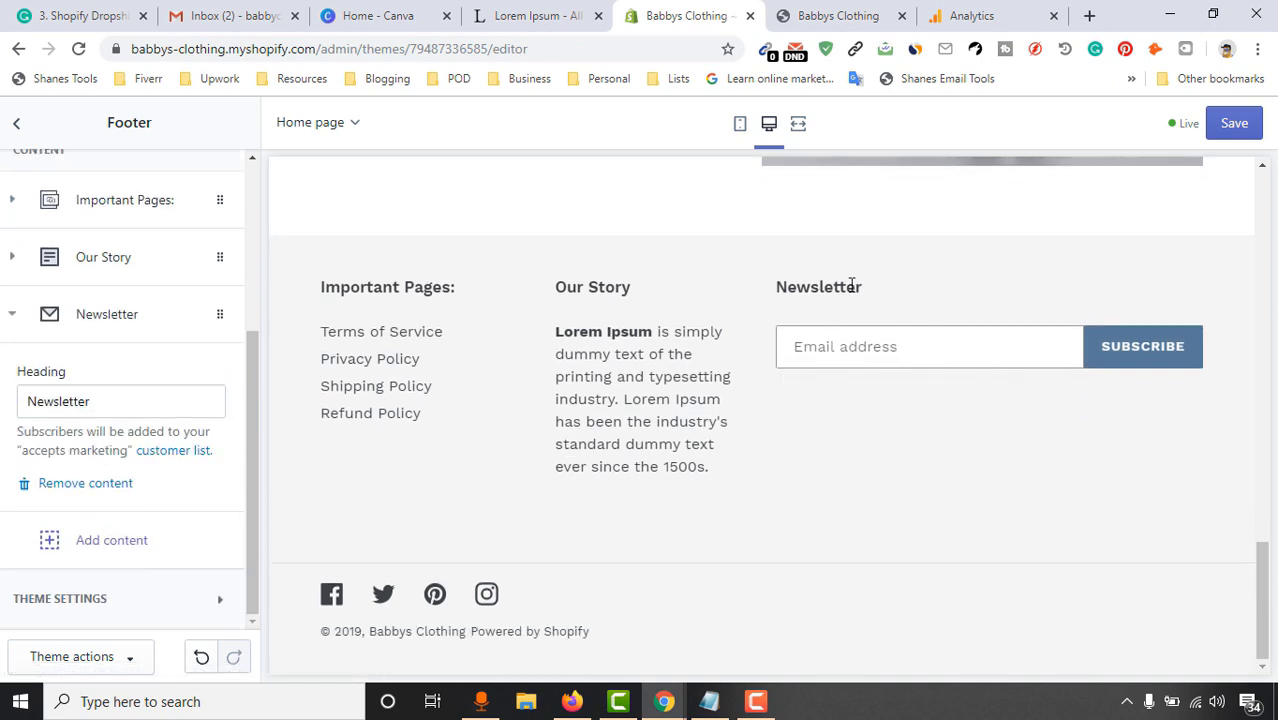
Change the footer Newsletter heading to 'Sign Up and Get 10% OFF!' and save the footer edits
{"action": "left_click_drag", "start_coordinate": [136, 407], "coordinate": [2, 432]}
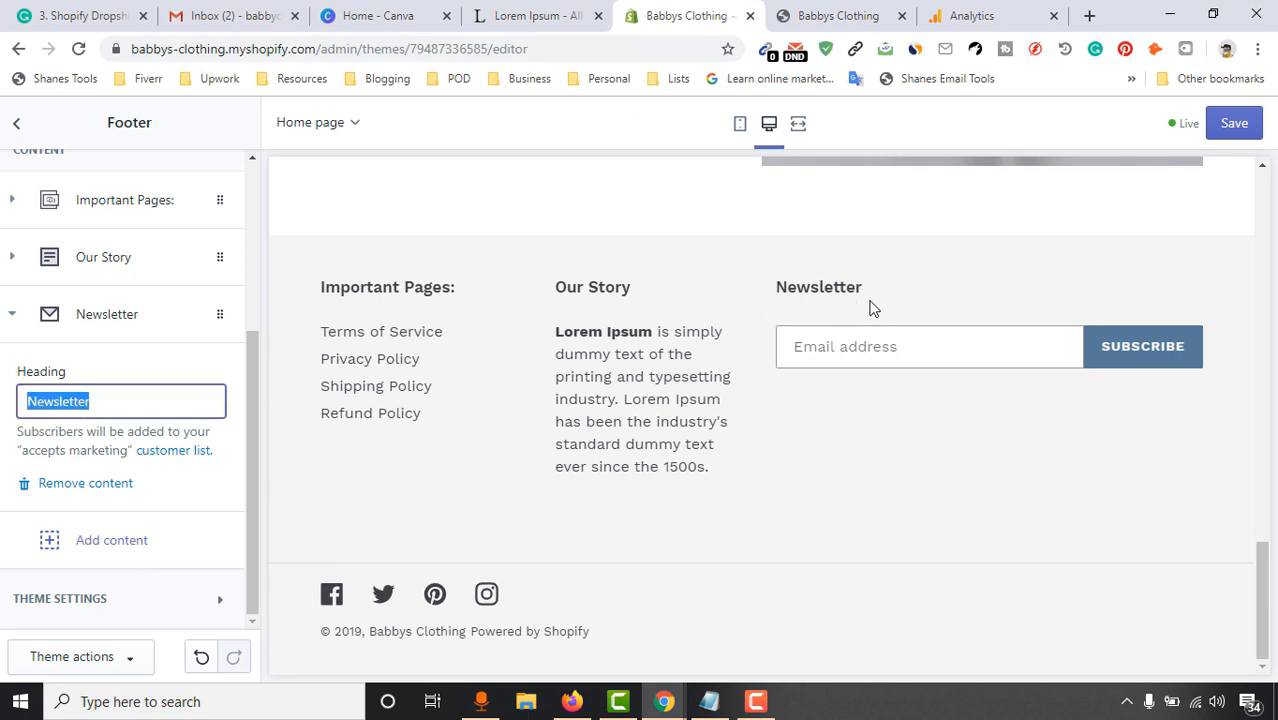
{"action": "left_click", "coordinate": [165, 408]}
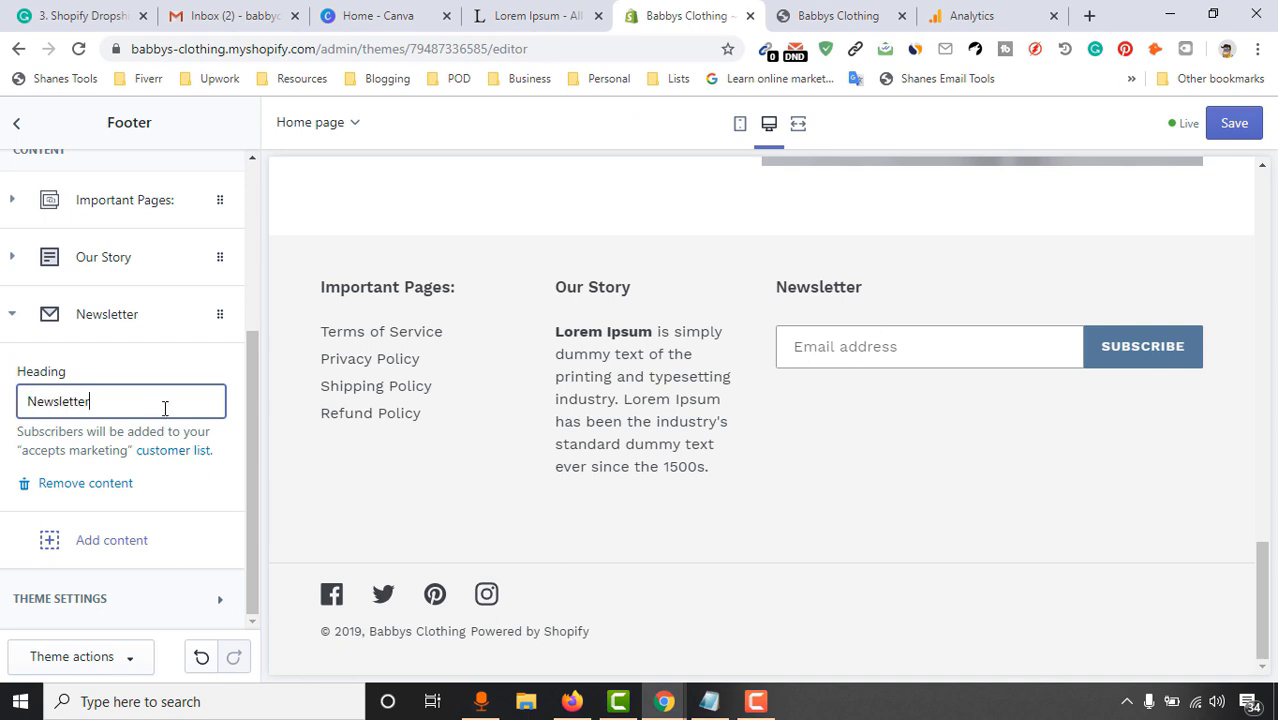
{"action": "double_click", "coordinate": [165, 408]}
{"action": "type", "text": "Ge"}
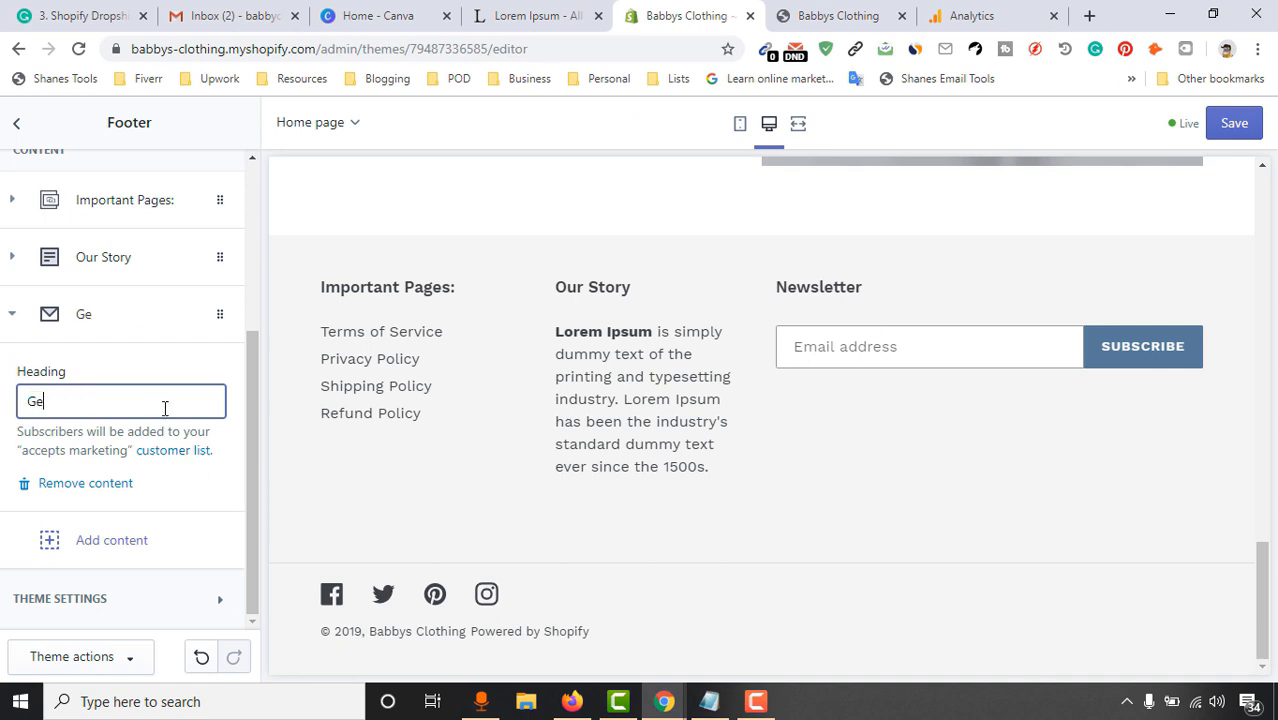
{"action": "type", "text": "t"}
{"action": "double_click", "coordinate": [165, 408]}
{"action": "type", "text": "Sign"}
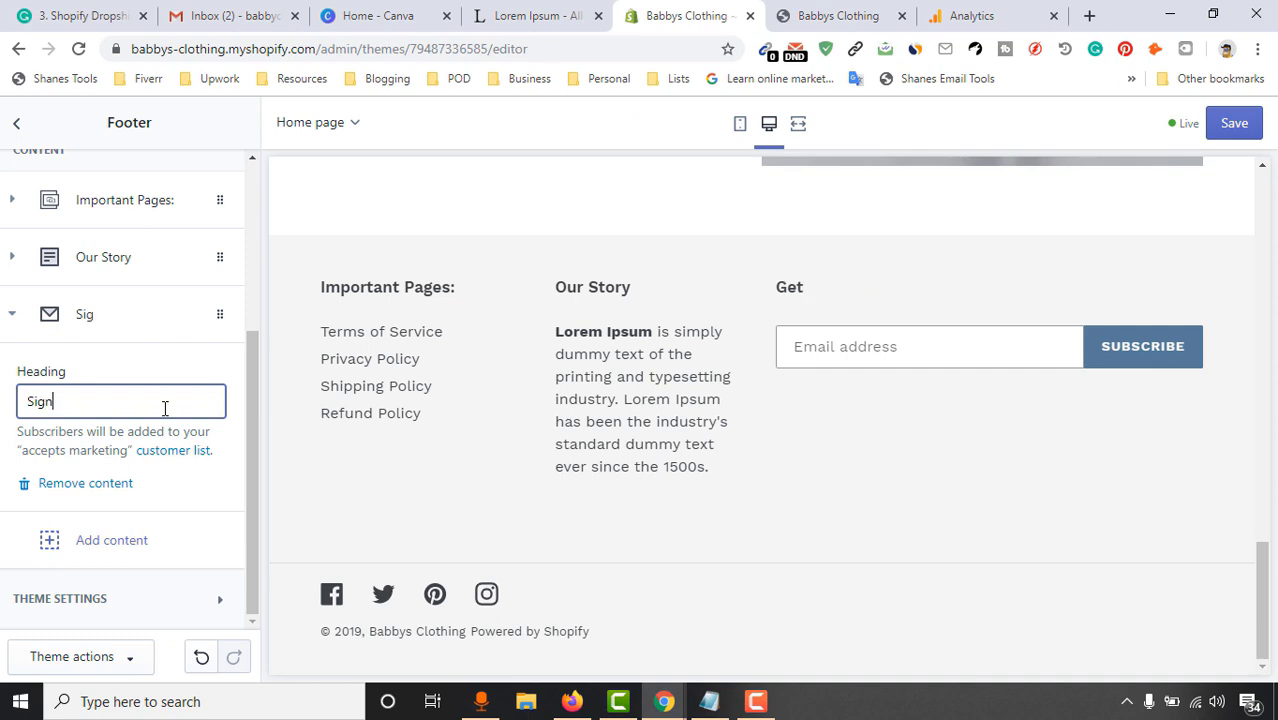
{"action": "type", "text": " up and get 10% OFF!"}
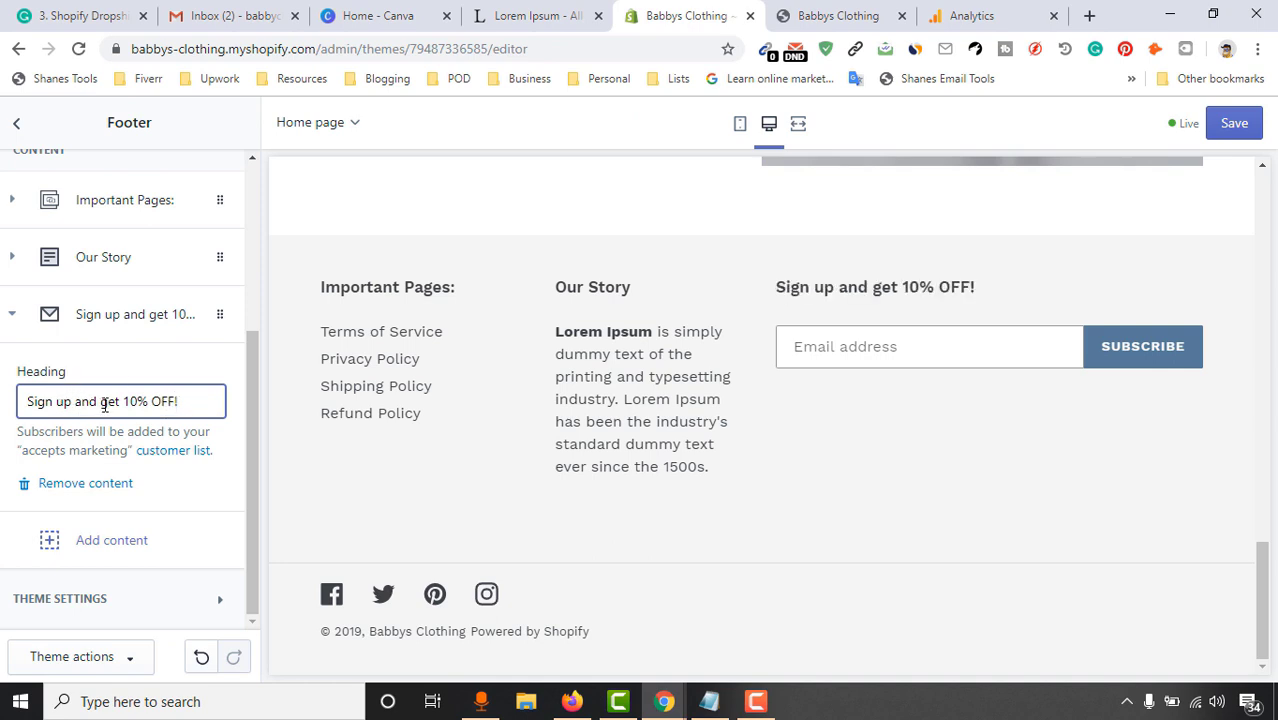
{"action": "type", "text": "G"}
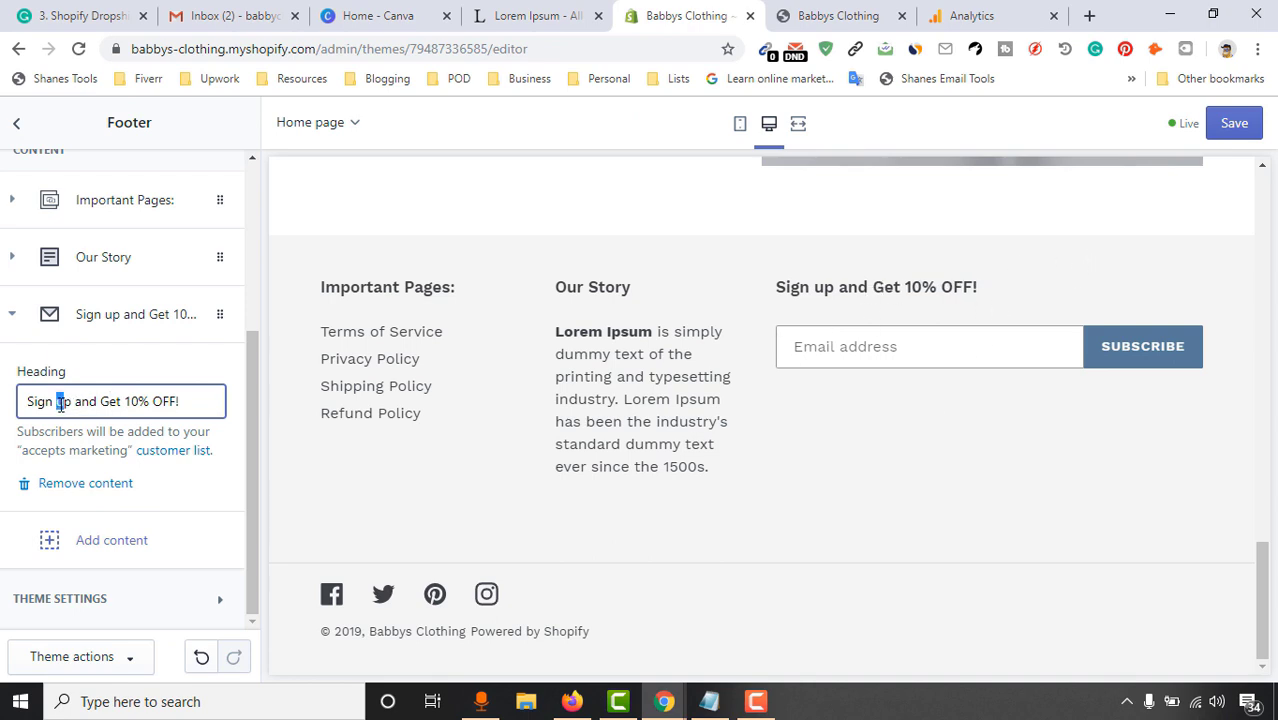
{"action": "type", "text": "U"}
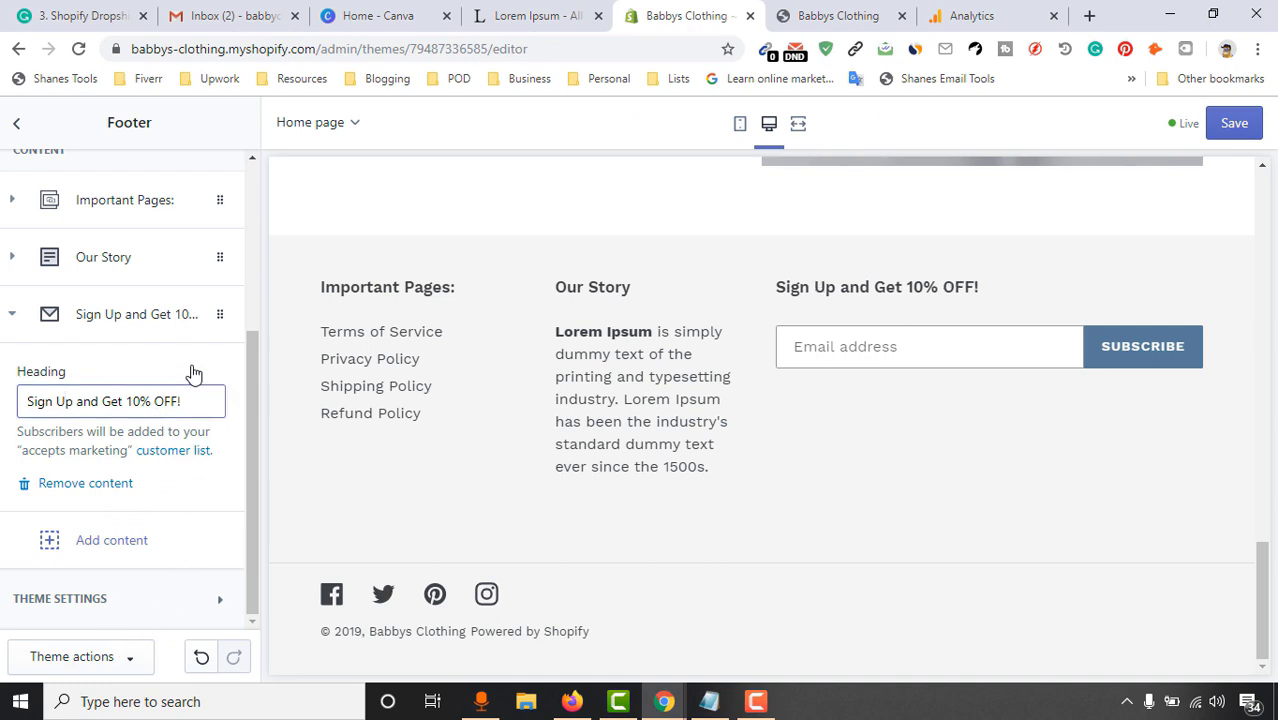
{"action": "left_click", "coordinate": [1236, 124]}
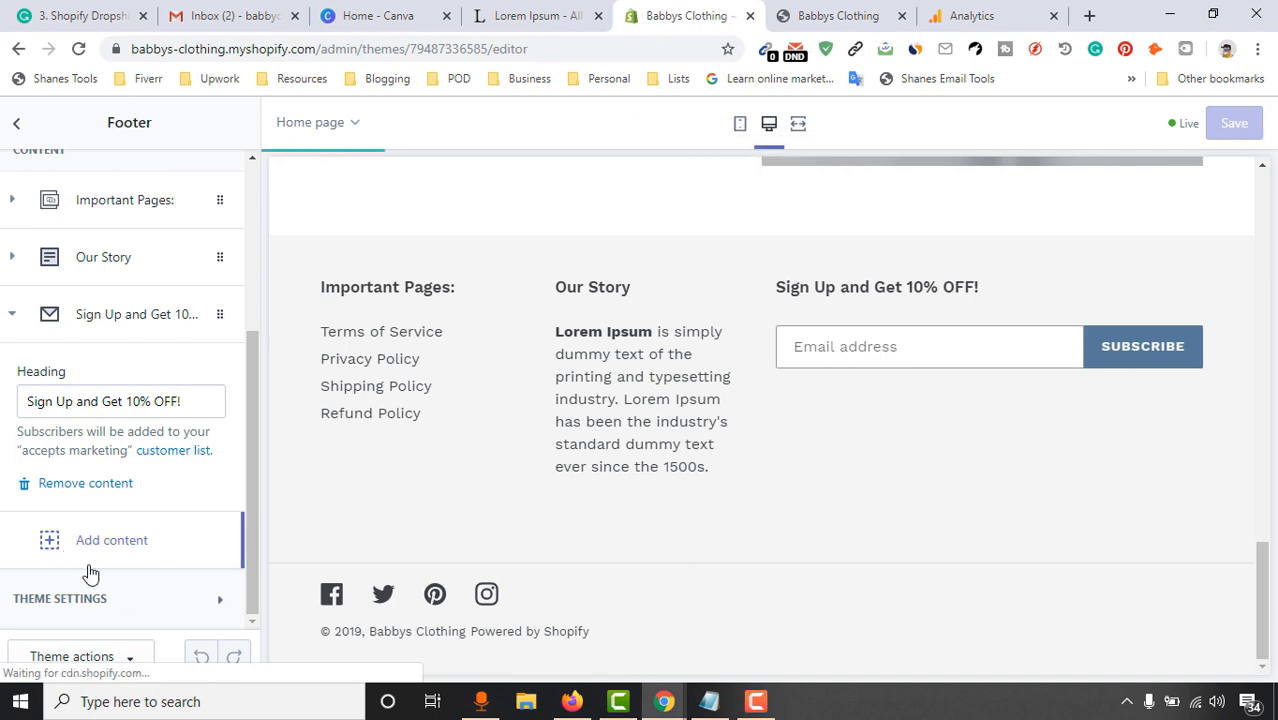
Review the footer's social media link settings under Theme settings
{"action": "left_click", "coordinate": [117, 602]}
{"action": "scroll", "coordinate": [143, 516], "scroll_direction": "down", "scroll_amount": 6}
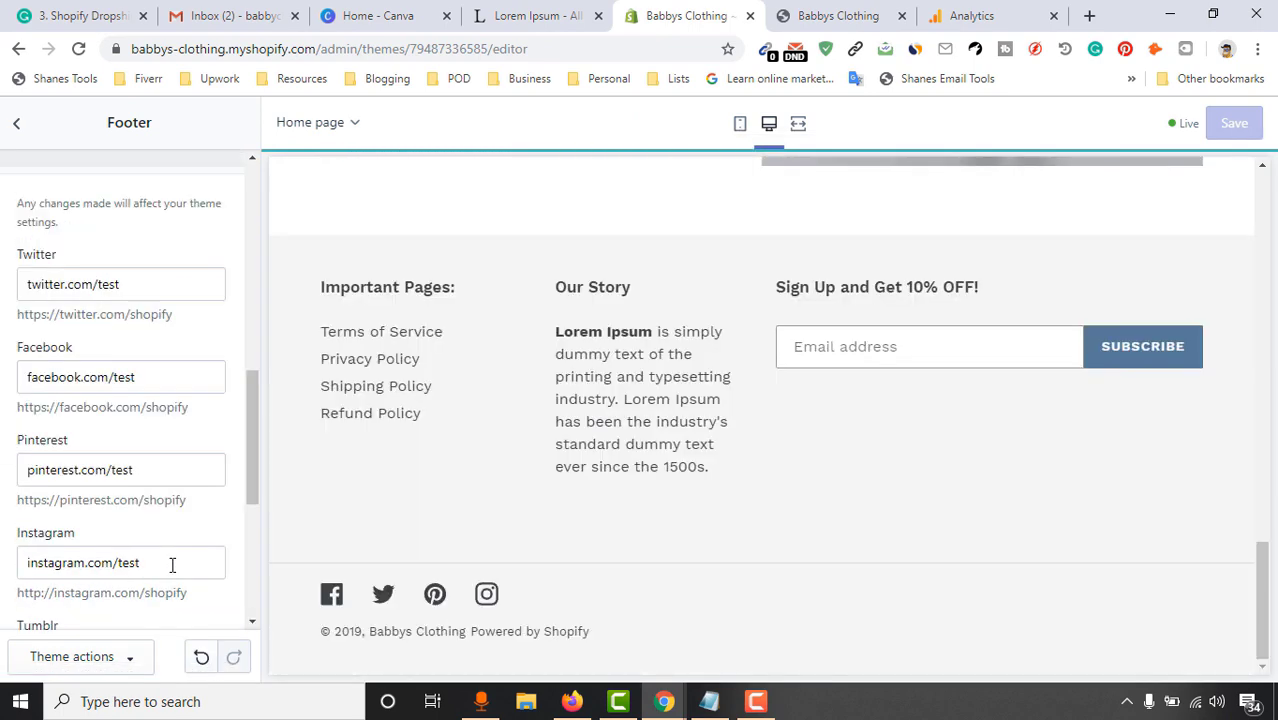
{"action": "scroll", "coordinate": [163, 505], "scroll_direction": "up", "scroll_amount": 2}
{"action": "scroll", "coordinate": [185, 320], "scroll_direction": "down", "scroll_amount": 4}
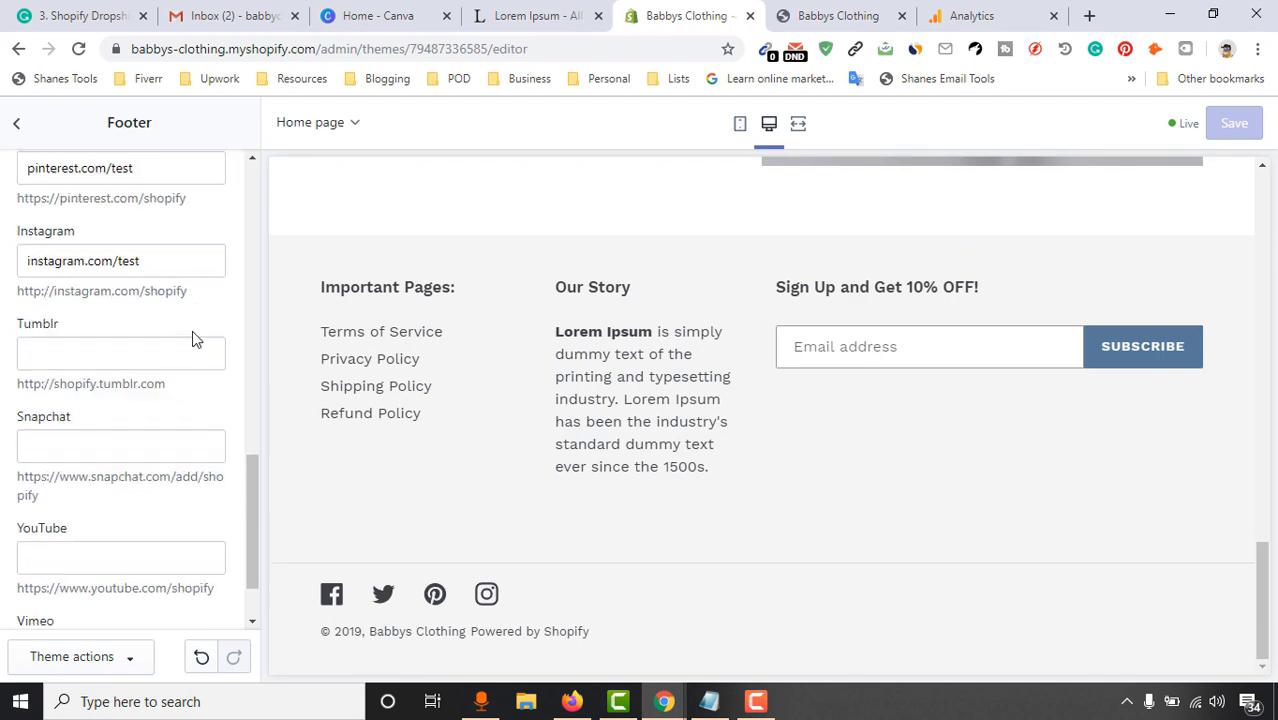
{"action": "scroll", "coordinate": [140, 420], "scroll_direction": "up", "scroll_amount": 10}
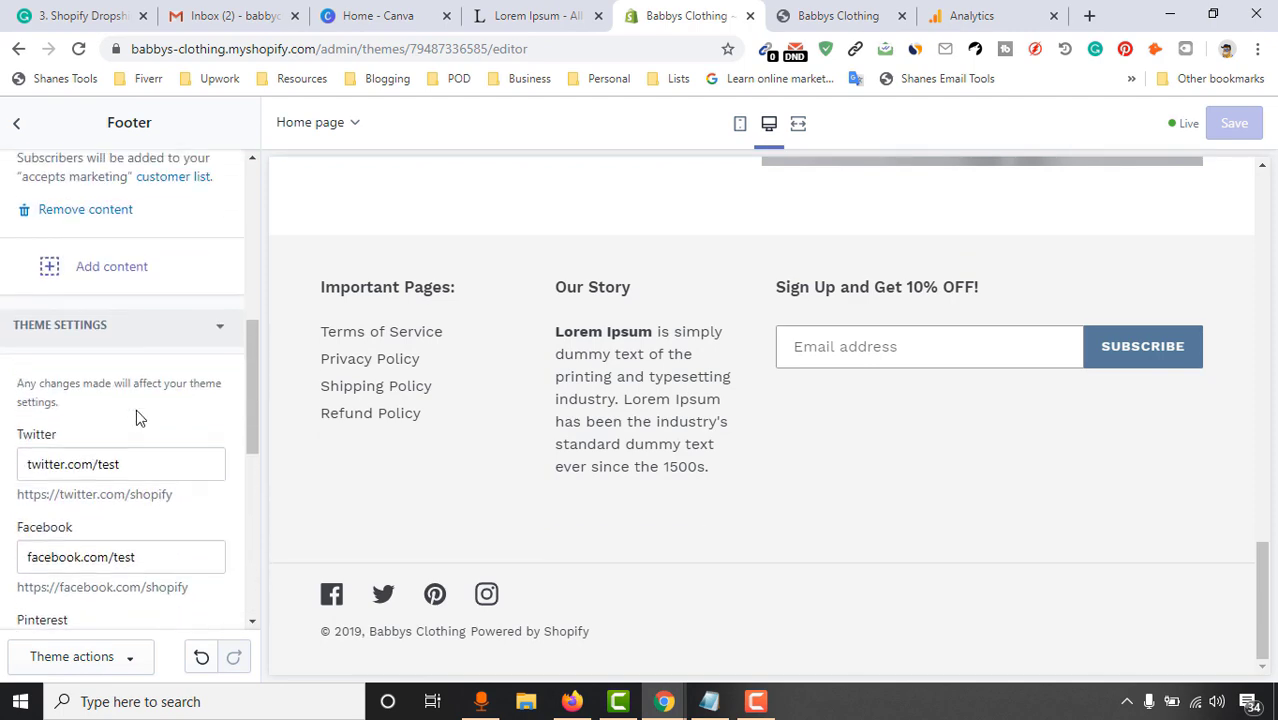
{"action": "scroll", "coordinate": [152, 520], "scroll_direction": "up", "scroll_amount": 5}
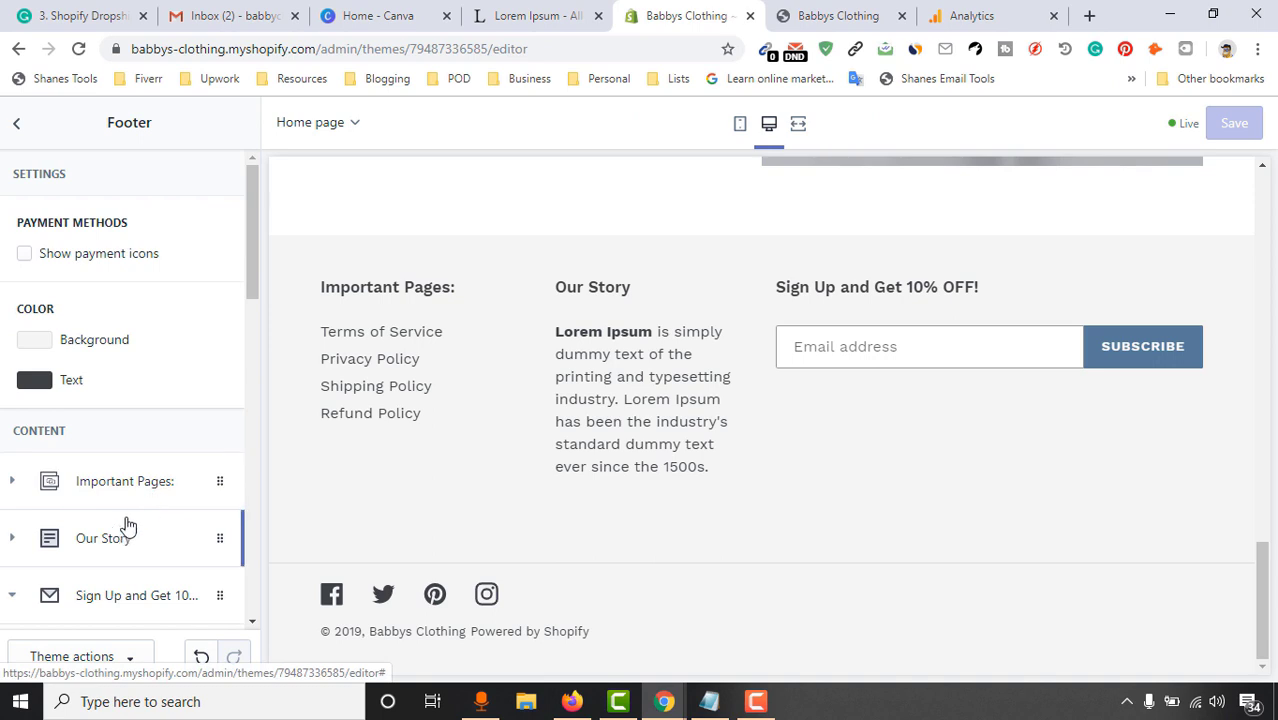
Go back to the Sections list and exit the theme editor to the admin
{"action": "left_click", "coordinate": [17, 126]}
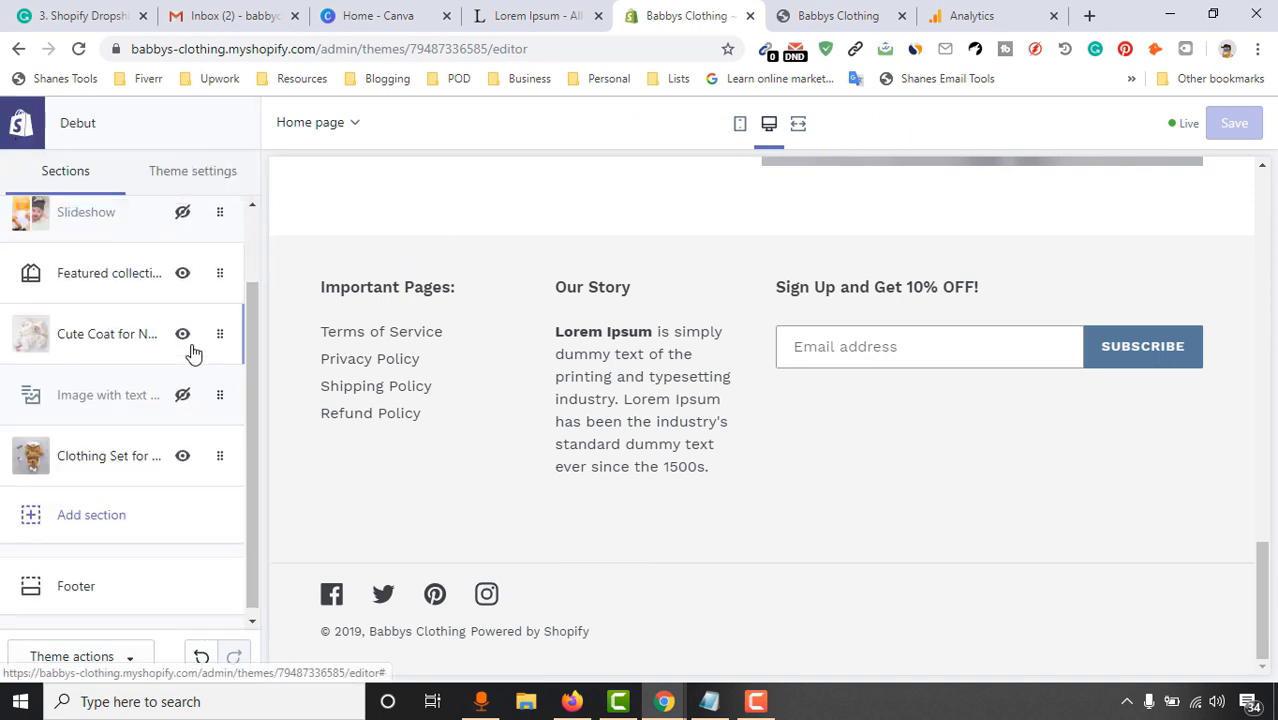
{"action": "scroll", "coordinate": [200, 250], "scroll_direction": "up", "scroll_amount": 1}
{"action": "left_click", "coordinate": [19, 127]}
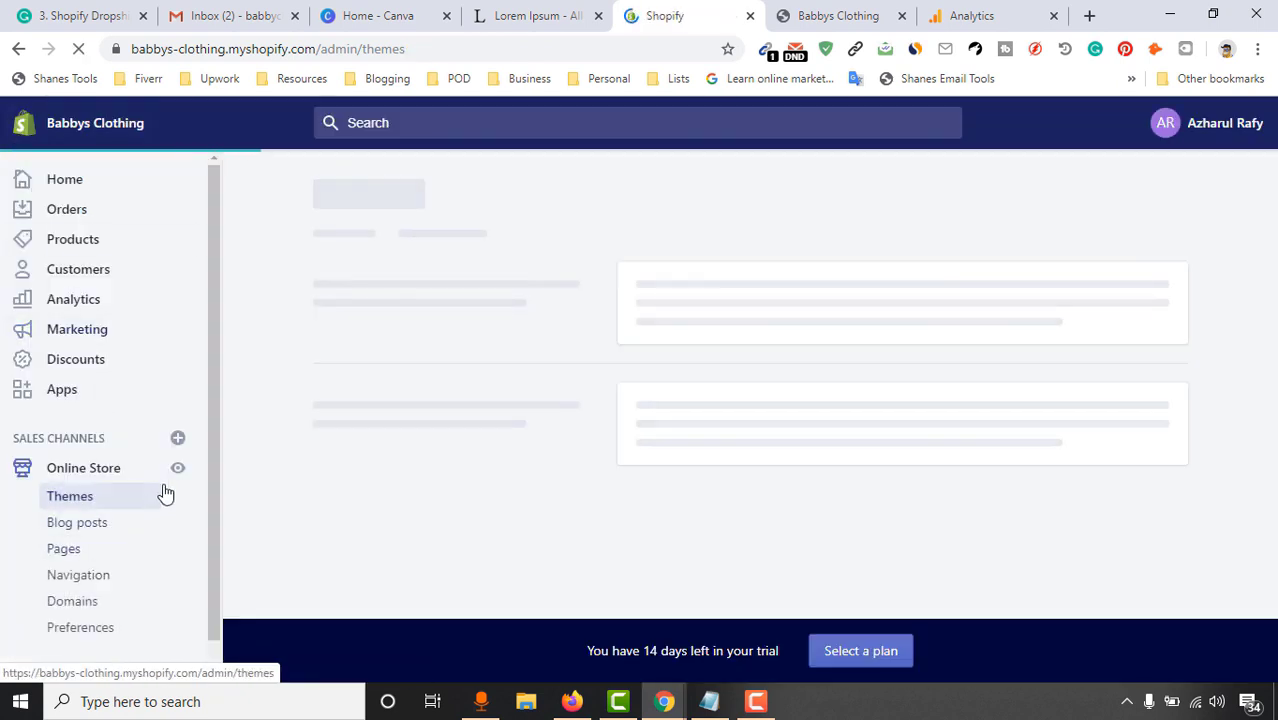
Open the live Babbys Clothing storefront in its own tab
{"action": "left_click", "coordinate": [179, 474]}
{"action": "left_click", "coordinate": [905, 15]}
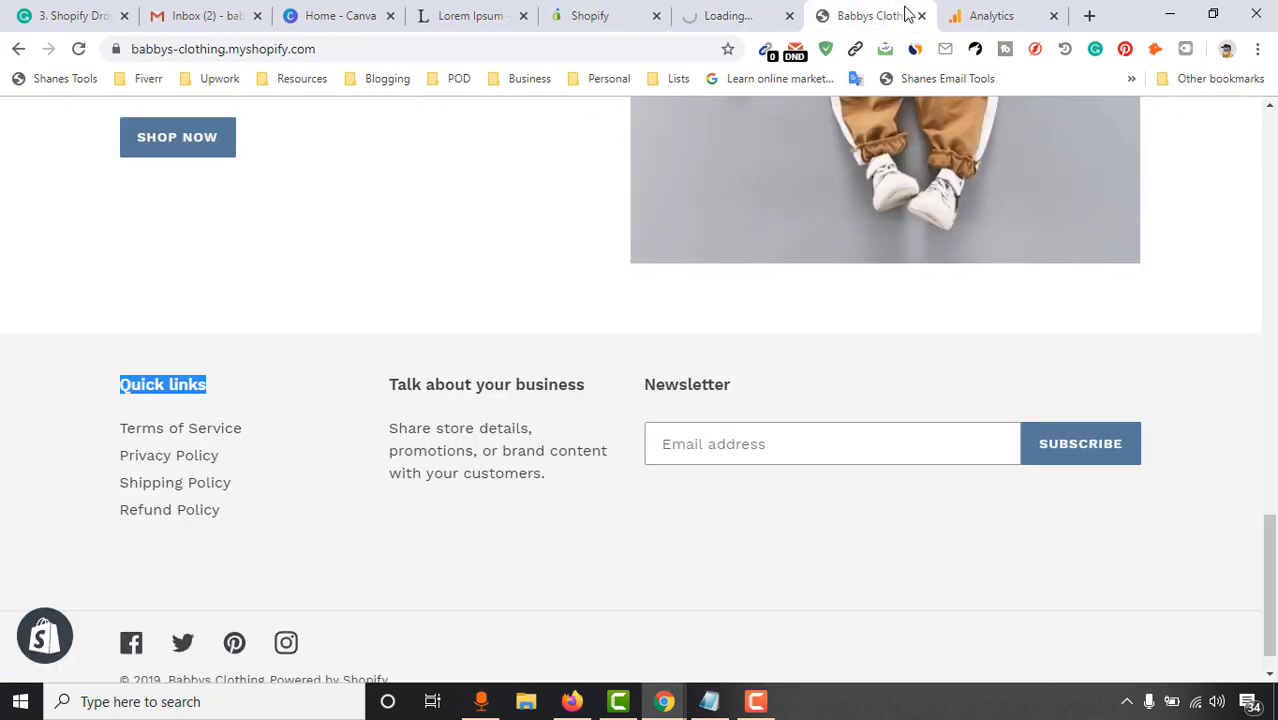
{"action": "left_click", "coordinate": [921, 15]}
{"action": "left_click", "coordinate": [745, 15]}
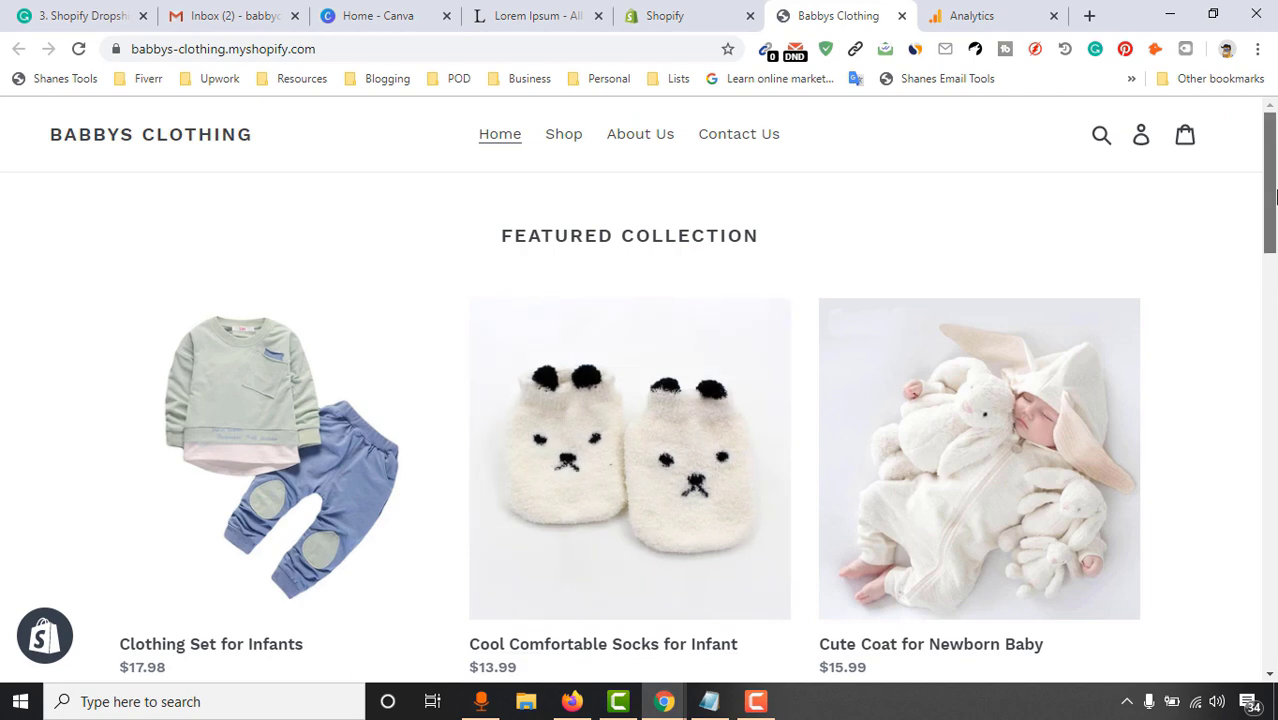
Scroll through the storefront, then close the Analytics tab and return to the admin Themes page
{"action": "scroll", "coordinate": [1269, 240], "scroll_direction": "down", "scroll_amount": 3}
{"action": "scroll", "coordinate": [1269, 240], "scroll_direction": "down", "scroll_amount": 7}
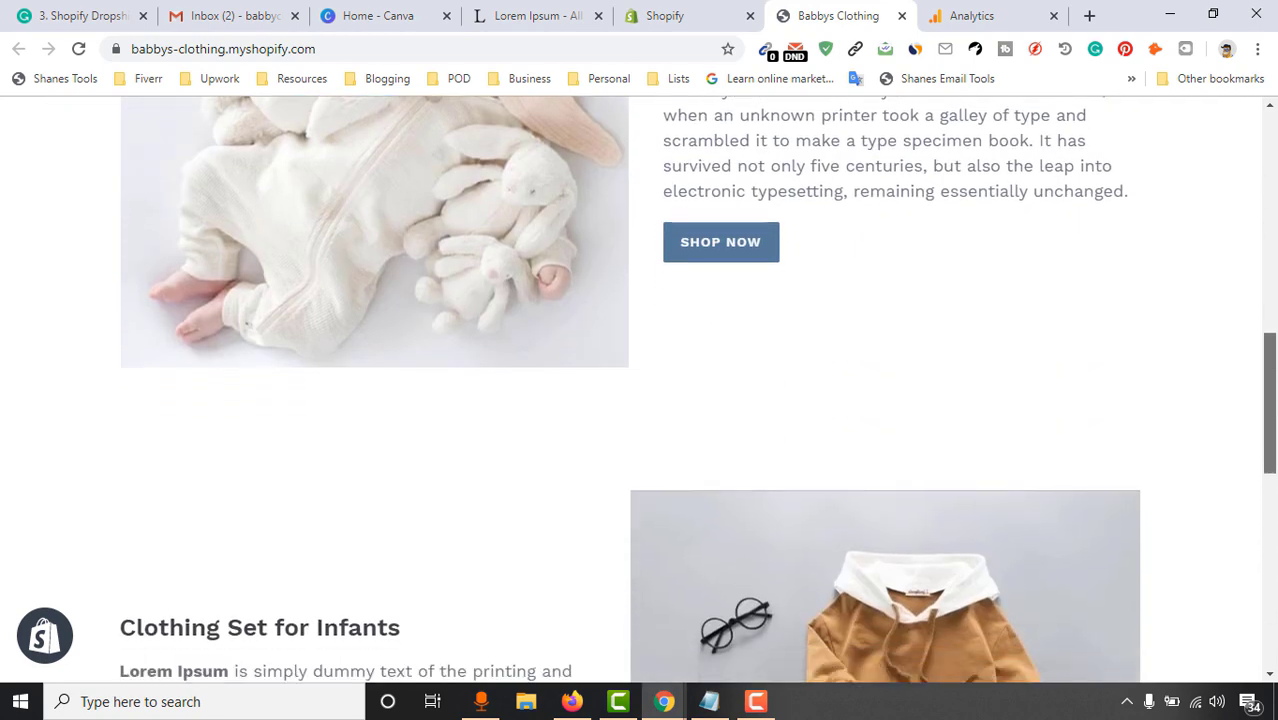
{"action": "scroll", "coordinate": [1269, 240], "scroll_direction": "down", "scroll_amount": 4}
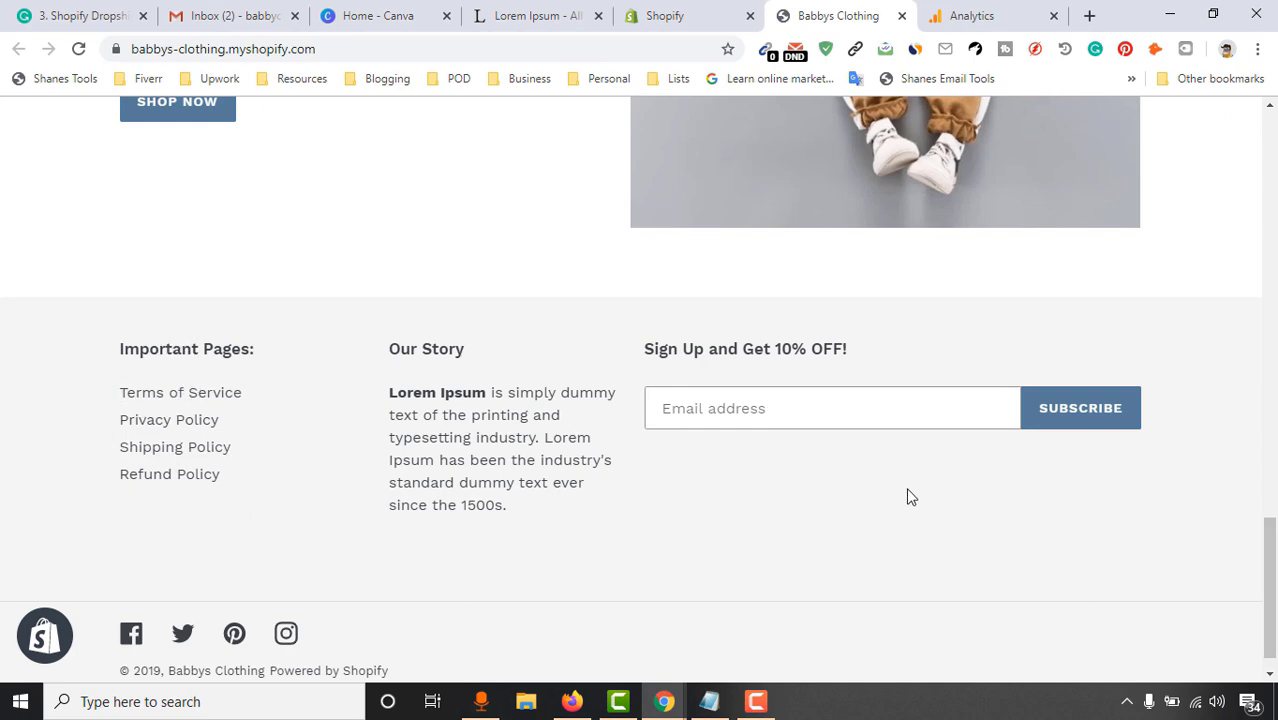
{"action": "scroll", "coordinate": [207, 622], "scroll_direction": "down", "scroll_amount": 1}
{"action": "scroll", "coordinate": [625, 558], "scroll_direction": "up", "scroll_amount": 5}
{"action": "scroll", "coordinate": [1272, 637], "scroll_direction": "down", "scroll_amount": 5}
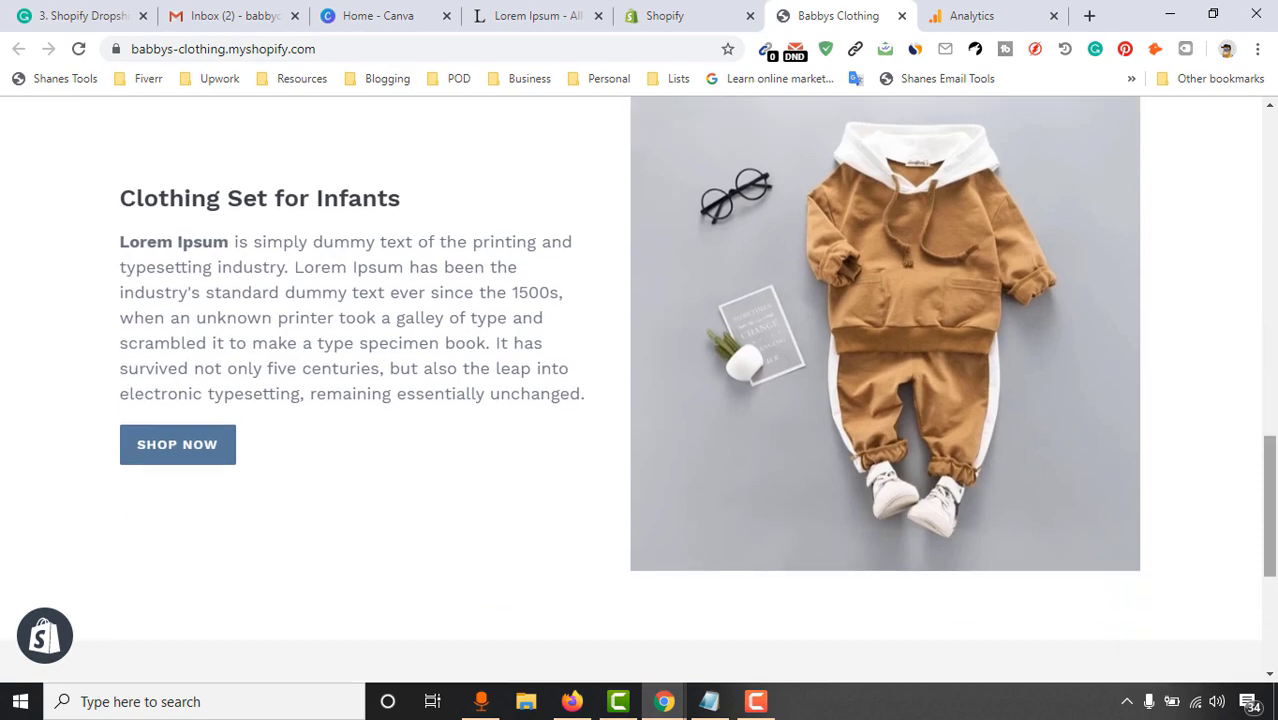
{"action": "left_click_drag", "start_coordinate": [1272, 637], "coordinate": [1272, 165]}
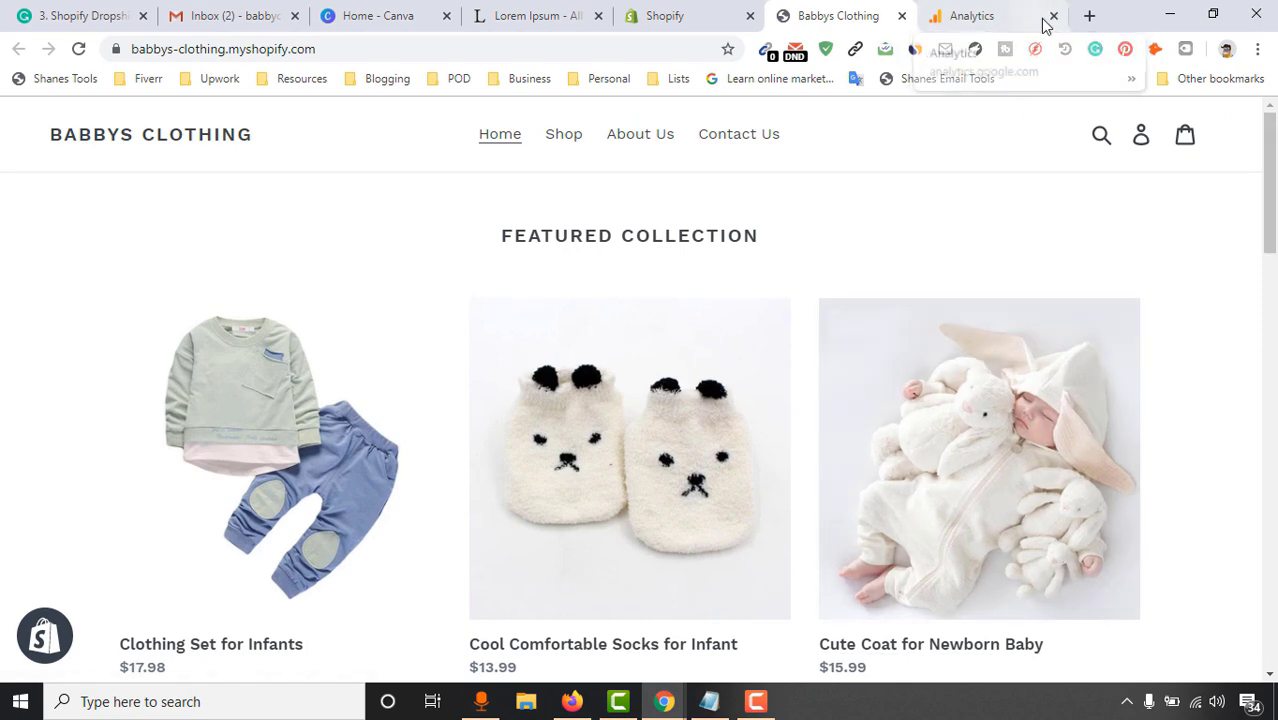
{"action": "left_click", "coordinate": [1053, 16]}
{"action": "left_click", "coordinate": [862, 18]}
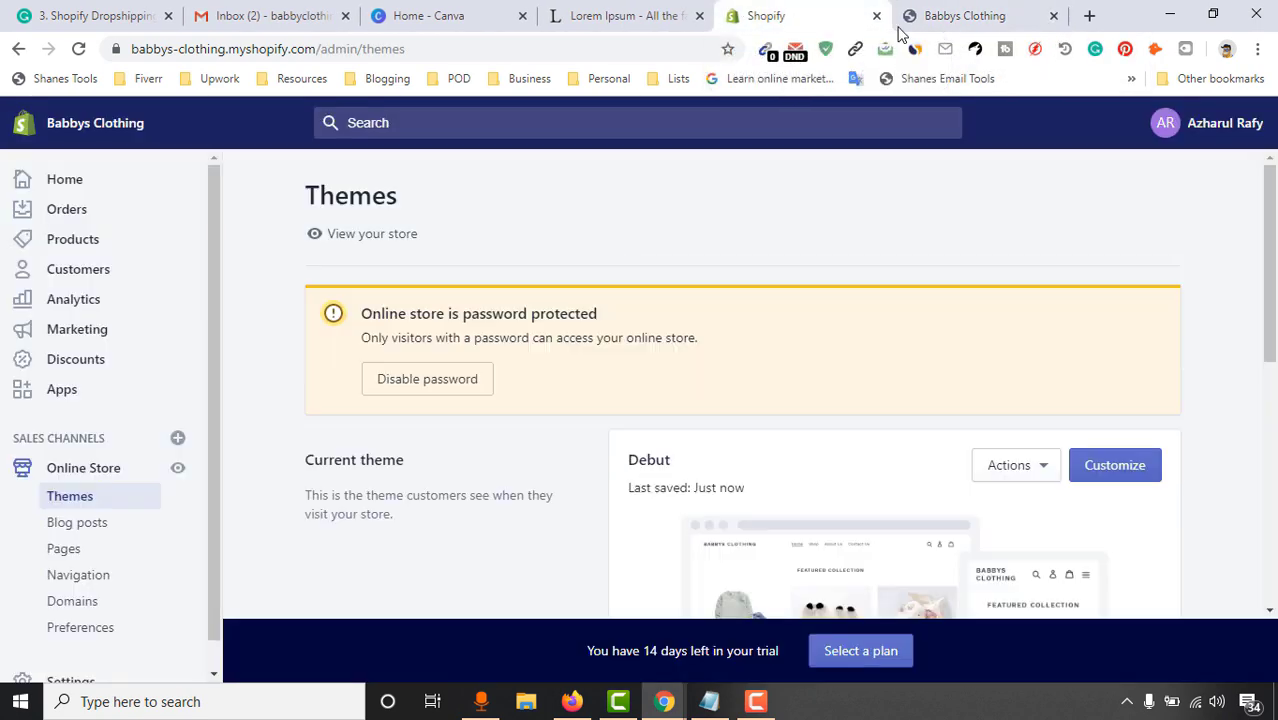
Search the Shopify App Store for 'upsell recommendations' from the store's Apps page
{"action": "left_click", "coordinate": [116, 393]}
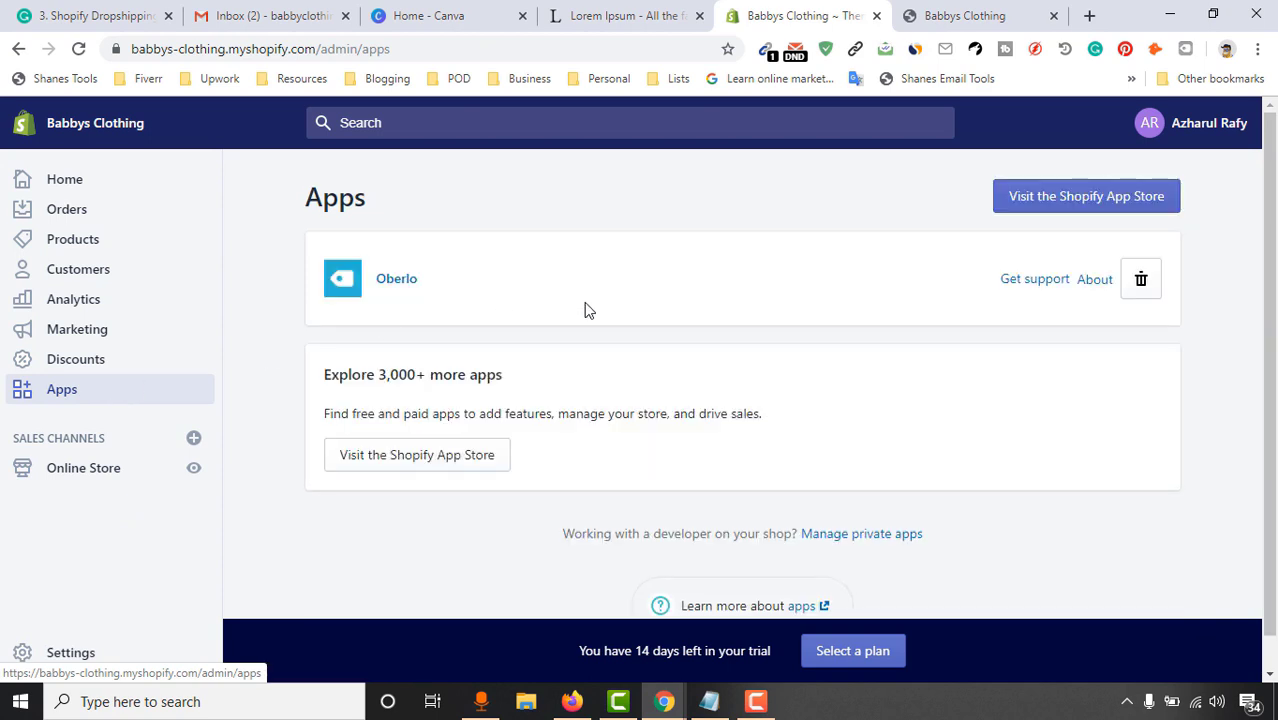
{"action": "left_click", "coordinate": [1145, 207]}
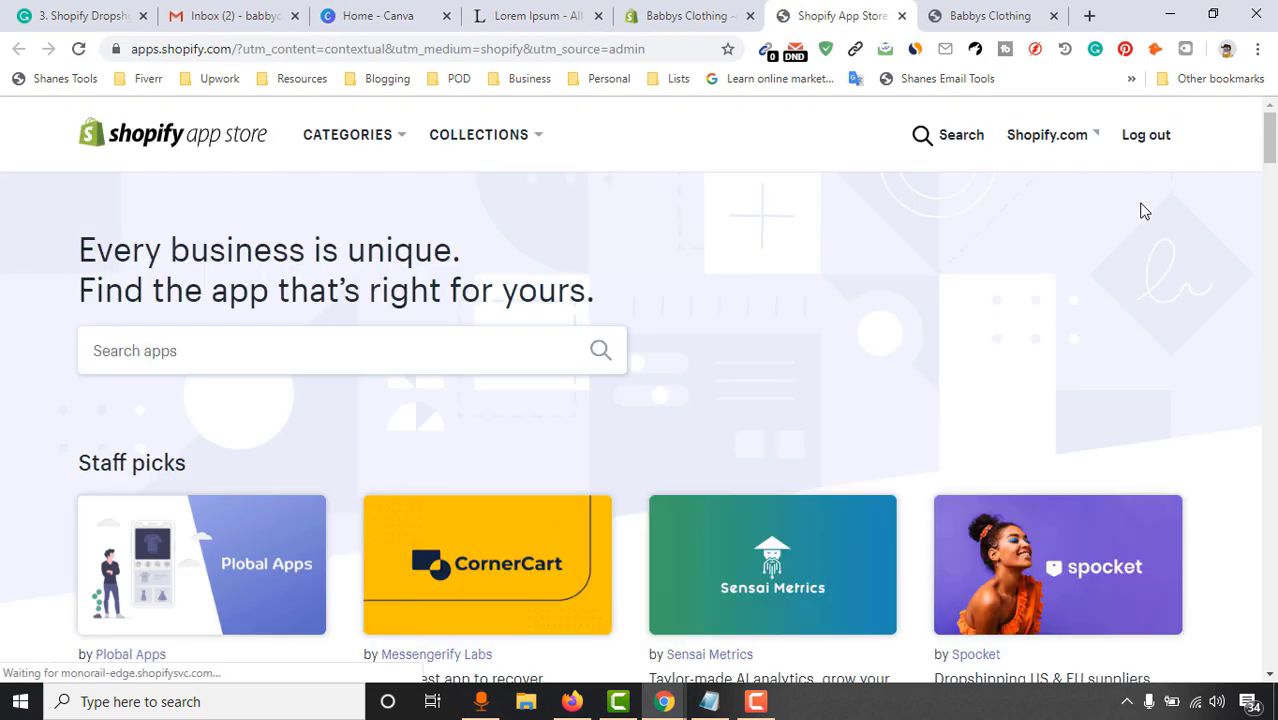
{"action": "left_click", "coordinate": [223, 356]}
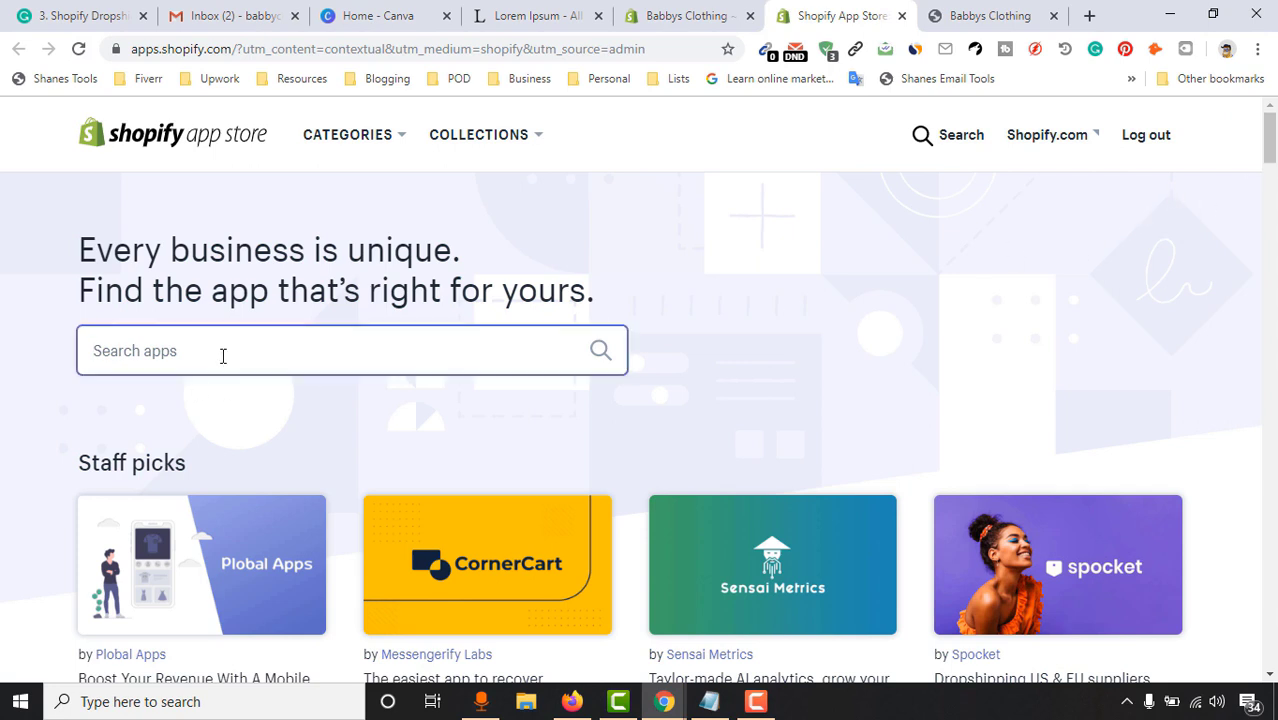
{"action": "type", "text": "upsell "}
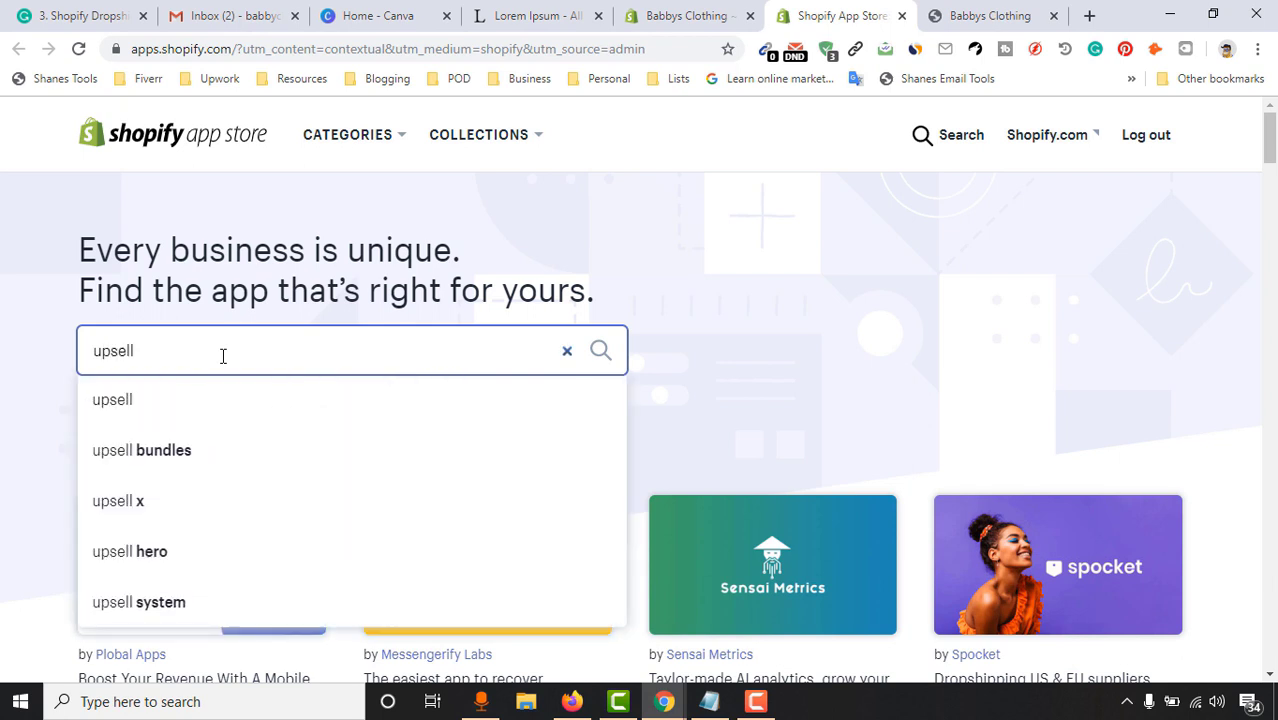
{"action": "type", "text": "recommendations"}
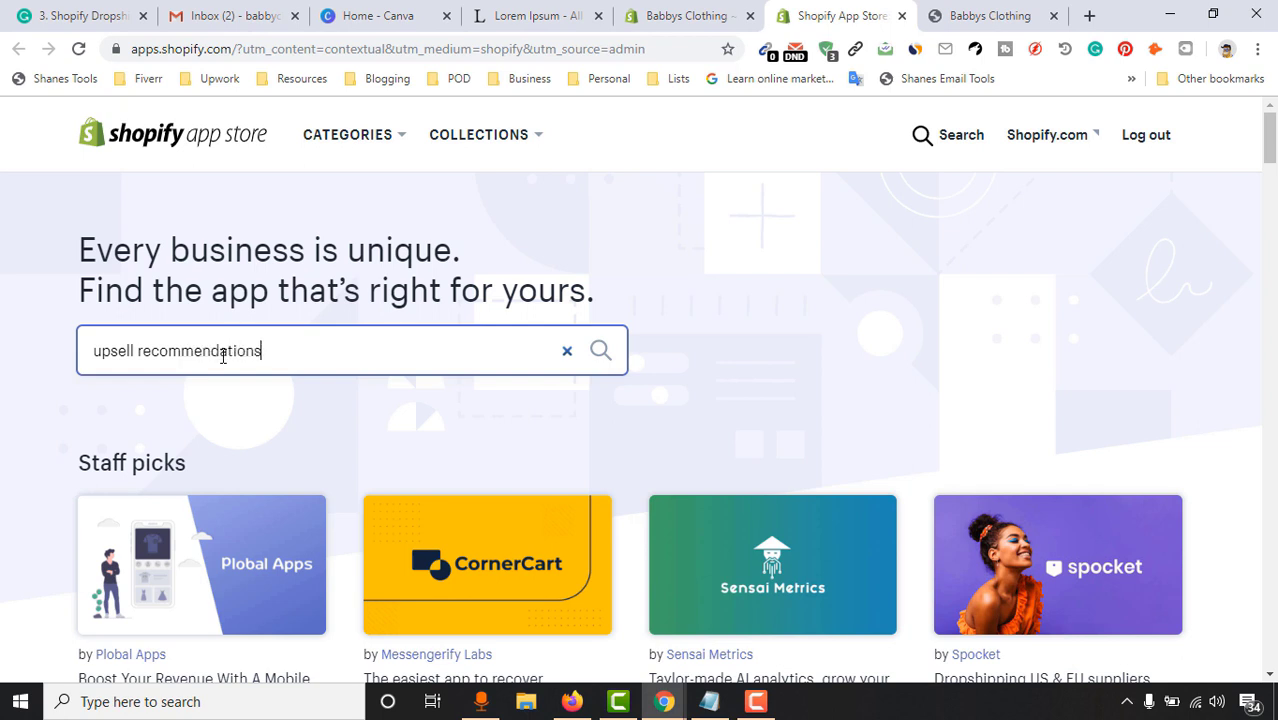
{"action": "key", "text": "Return"}
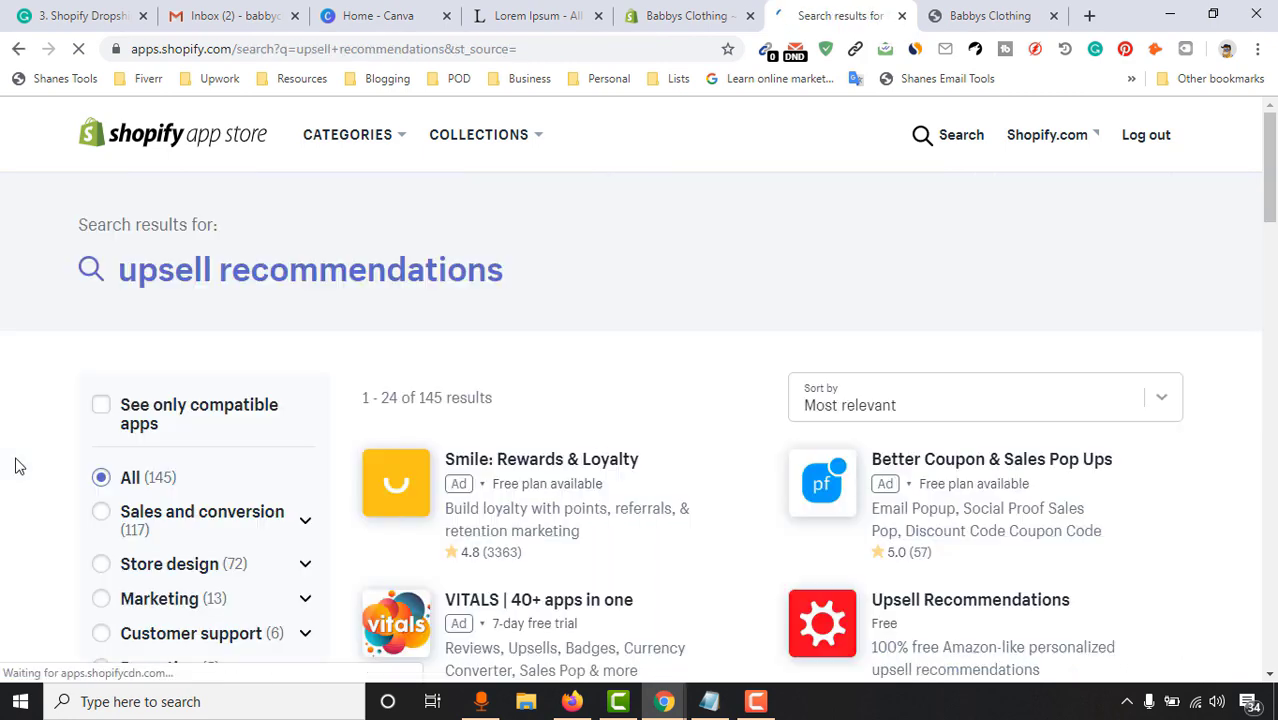
Install the free Upsell Recommendations app by AutoCommerce, approving its permissions
{"action": "scroll", "coordinate": [859, 359], "scroll_direction": "down", "scroll_amount": 3}
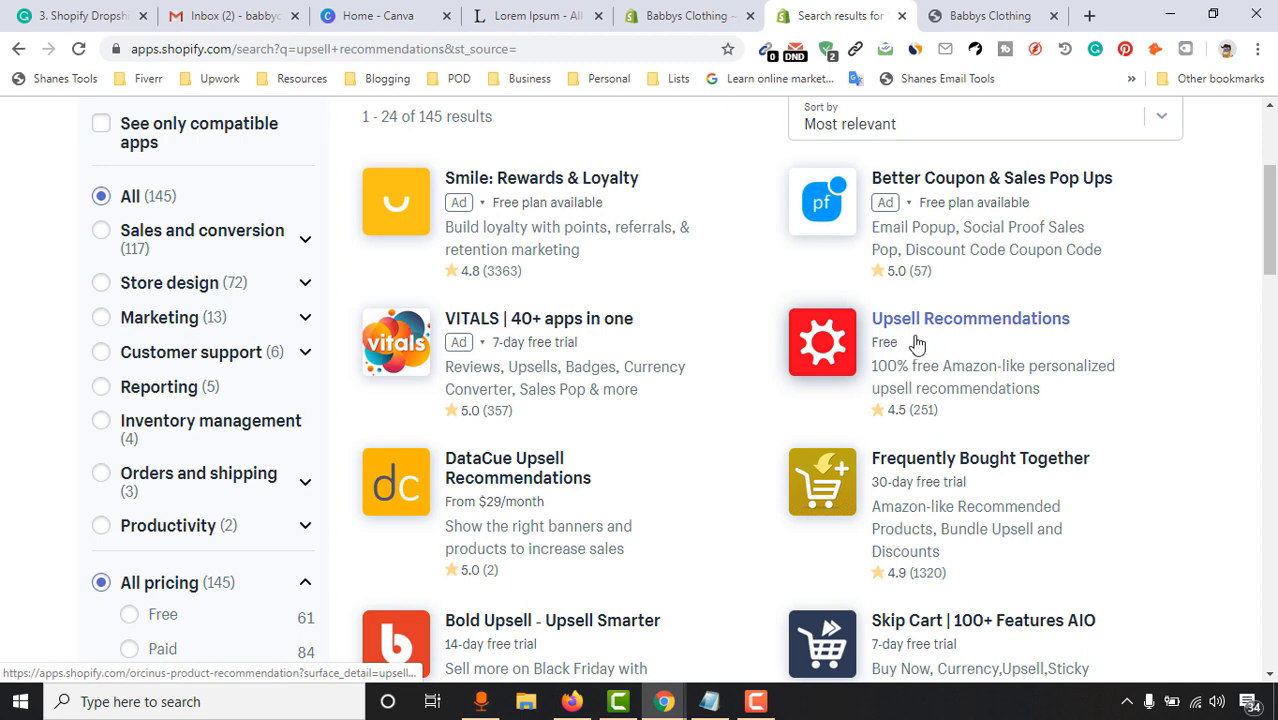
{"action": "left_click", "coordinate": [972, 333]}
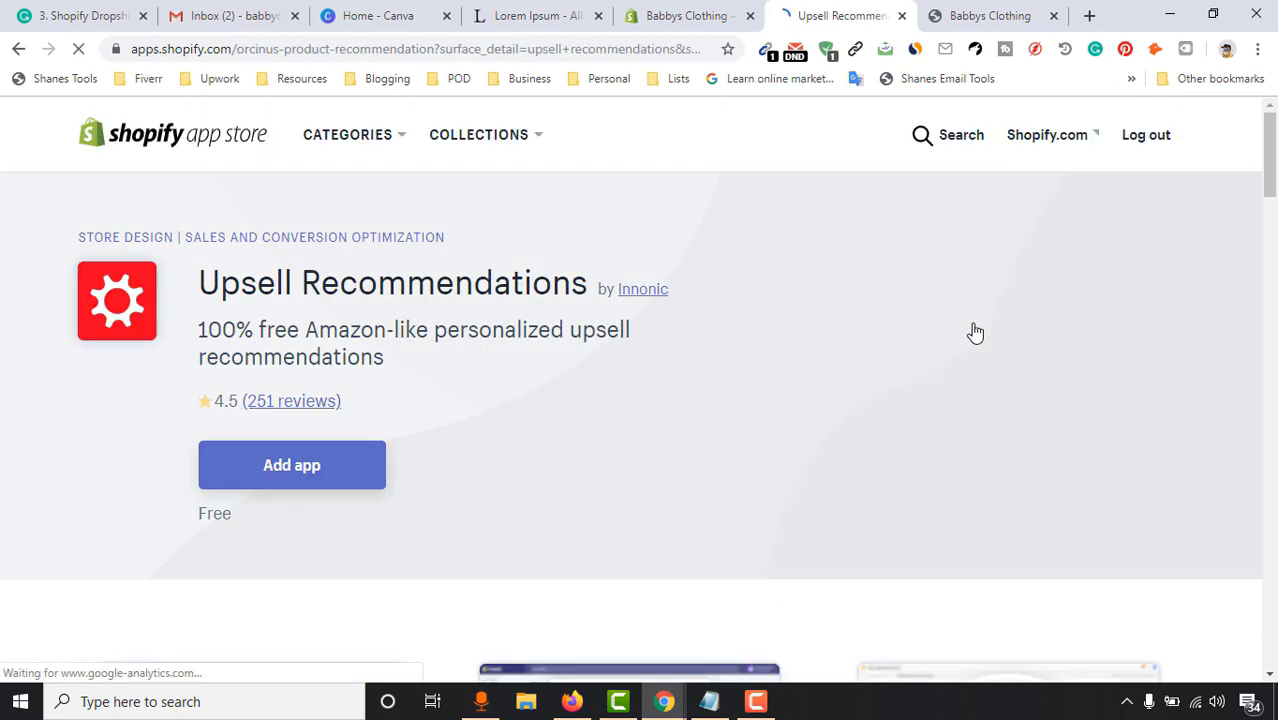
{"action": "left_click", "coordinate": [314, 474]}
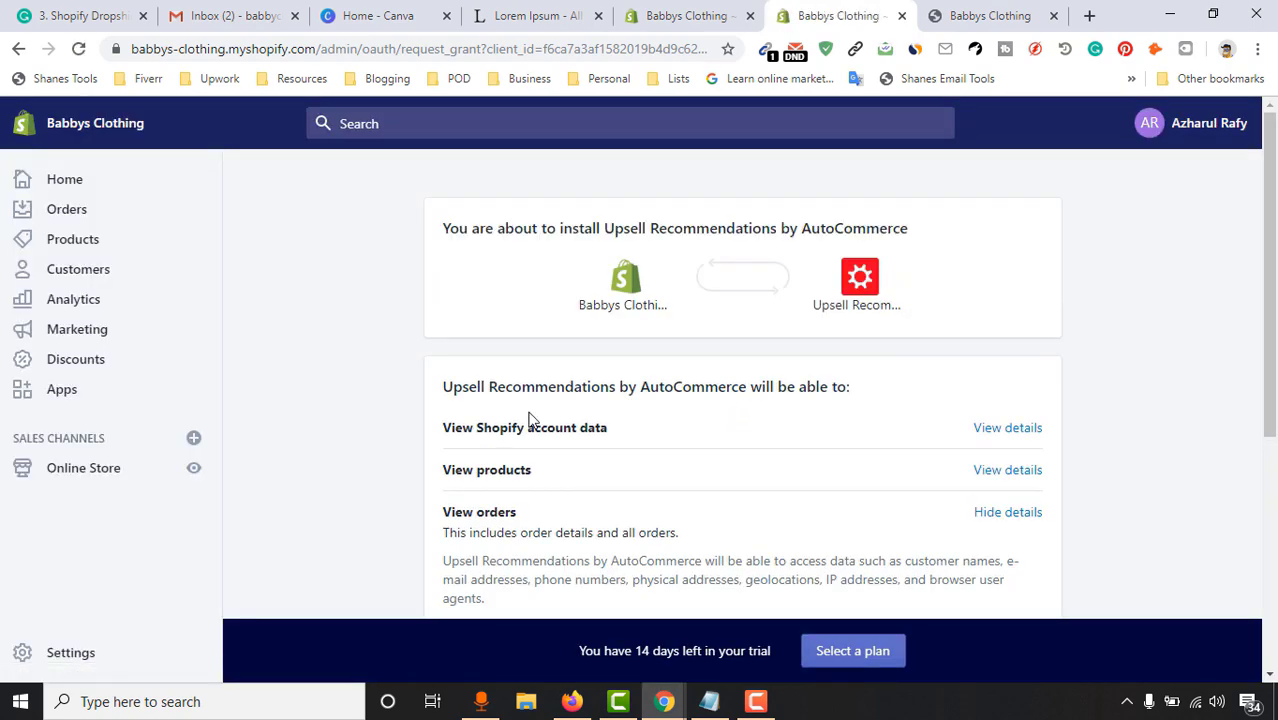
{"action": "scroll", "coordinate": [571, 488], "scroll_direction": "down", "scroll_amount": 5}
{"action": "left_click", "coordinate": [1001, 492]}
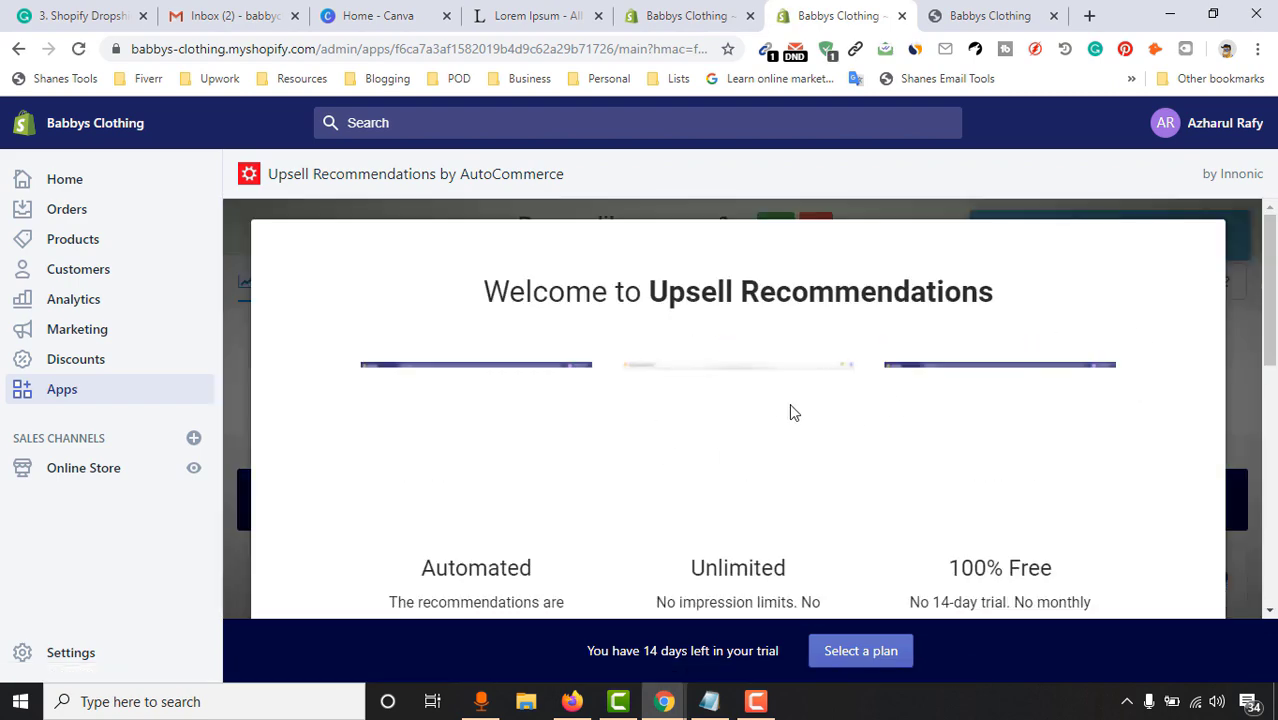
Skip the welcome walkthrough and enable only the Cart Page widget, leaving Home and Product Page off
{"action": "scroll", "coordinate": [789, 403], "scroll_direction": "down", "scroll_amount": 2}
{"action": "scroll", "coordinate": [900, 400], "scroll_direction": "down", "scroll_amount": 1}
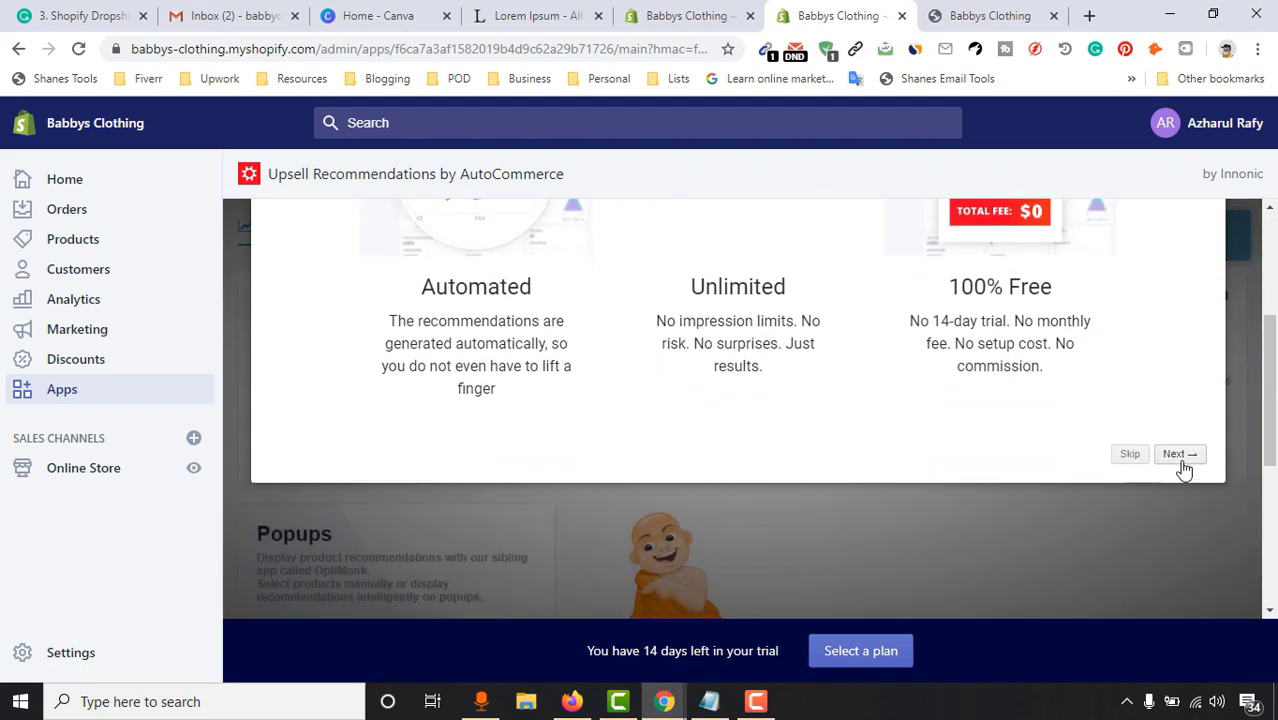
{"action": "scroll", "coordinate": [1160, 478], "scroll_direction": "up", "scroll_amount": 3}
{"action": "scroll", "coordinate": [1140, 520], "scroll_direction": "down", "scroll_amount": 1}
{"action": "left_click", "coordinate": [1132, 546]}
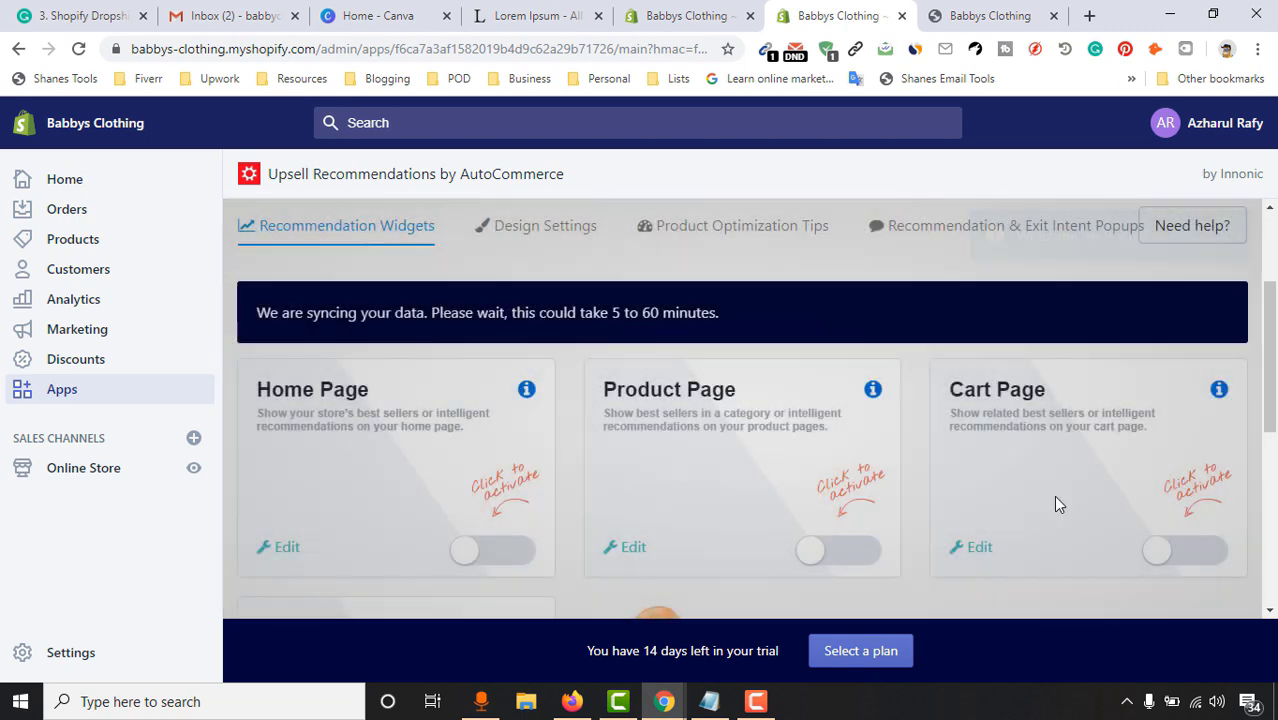
{"action": "scroll", "coordinate": [388, 442], "scroll_direction": "down", "scroll_amount": 1}
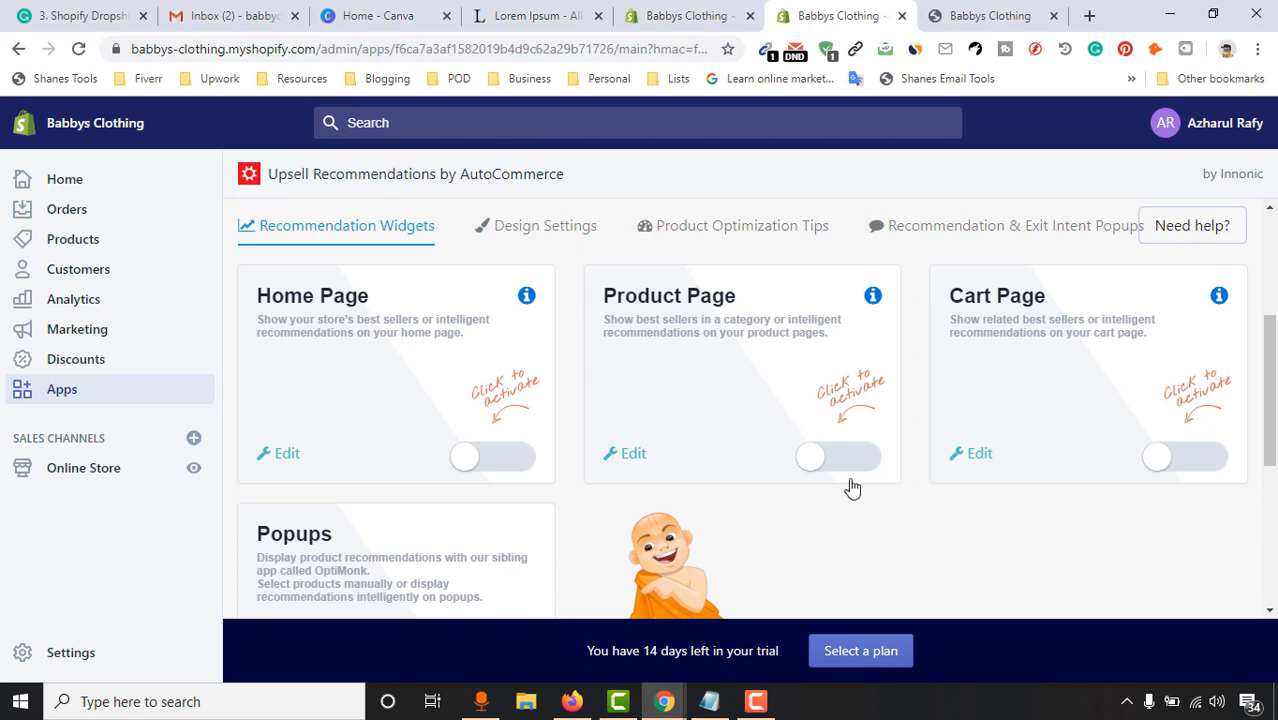
{"action": "left_click", "coordinate": [1190, 457]}
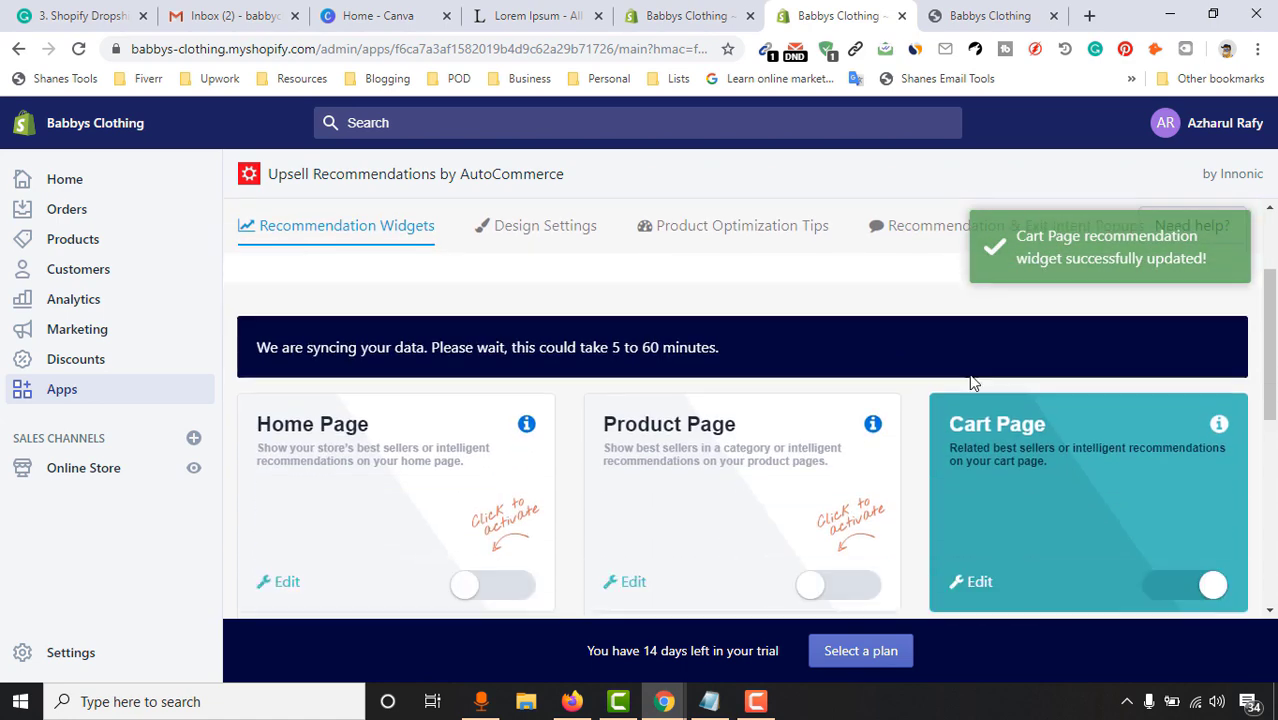
{"action": "scroll", "coordinate": [369, 480], "scroll_direction": "down", "scroll_amount": 1}
{"action": "scroll", "coordinate": [830, 449], "scroll_direction": "down", "scroll_amount": 2}
{"action": "scroll", "coordinate": [730, 440], "scroll_direction": "up", "scroll_amount": 3}
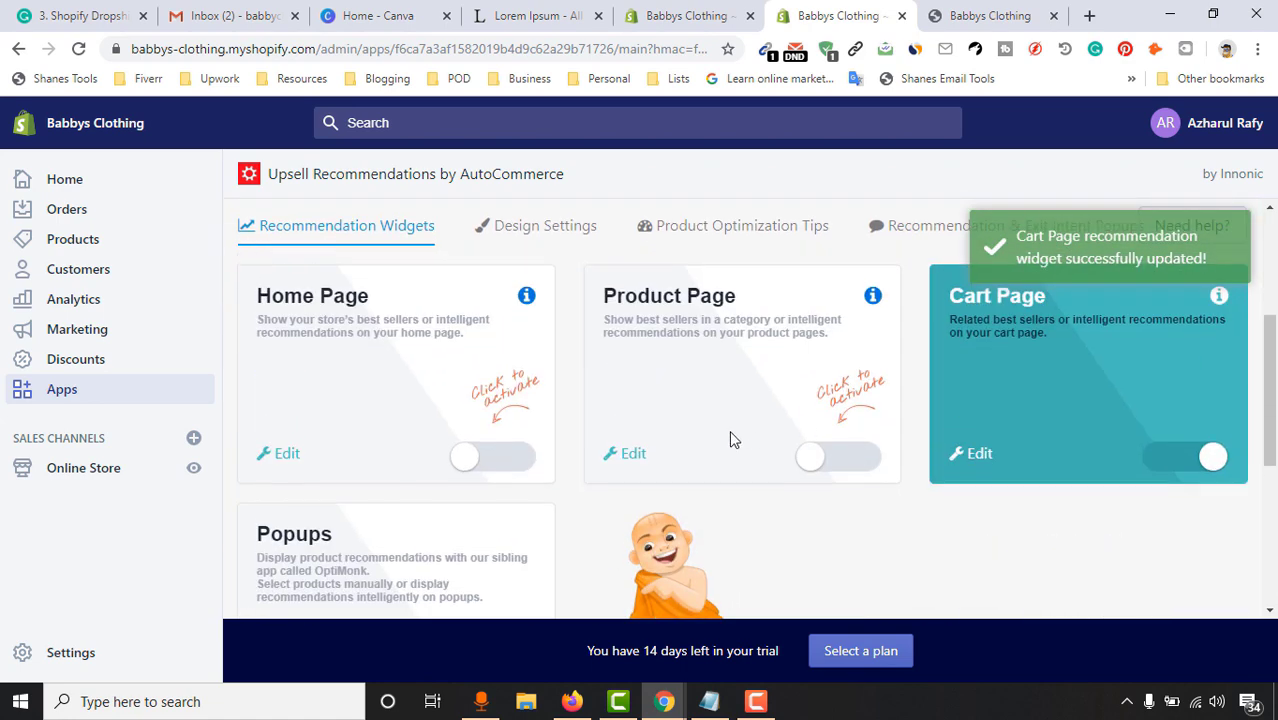
{"action": "scroll", "coordinate": [796, 360], "scroll_direction": "down", "scroll_amount": 2}
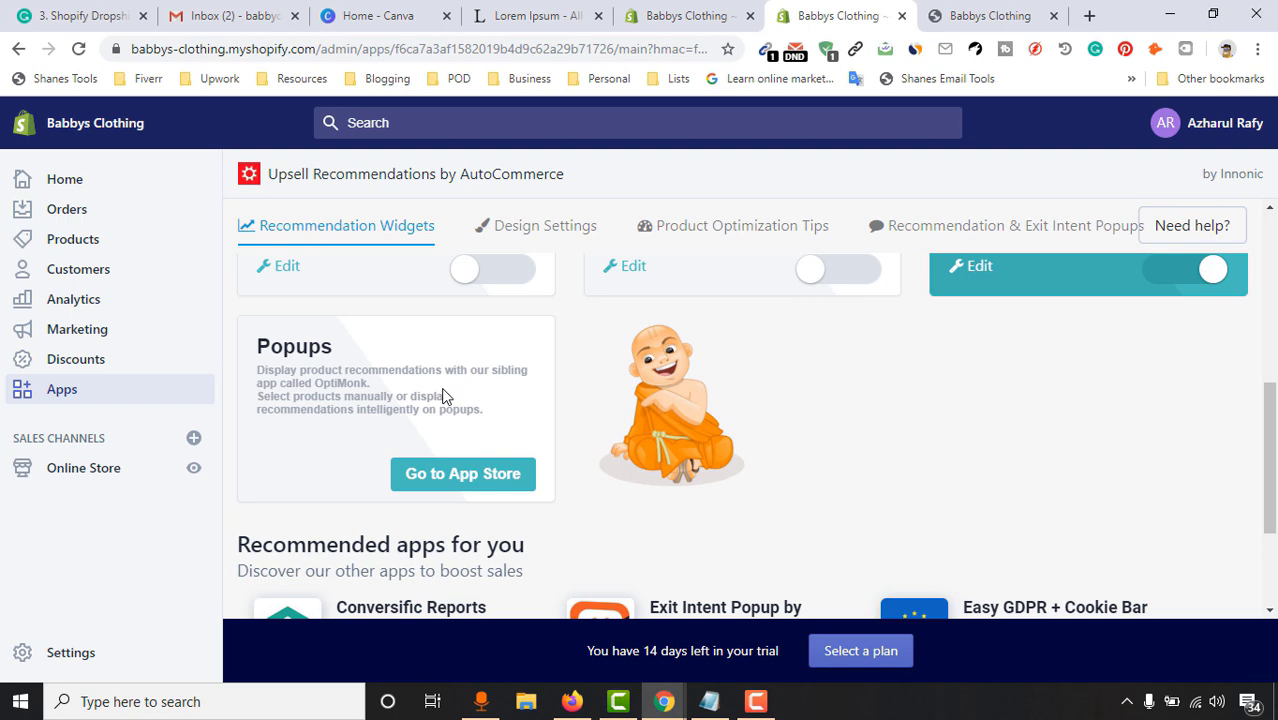
Open Exit Intent Popup by OptiMonk from the Popups card and start adding it
{"action": "left_click", "coordinate": [440, 488]}
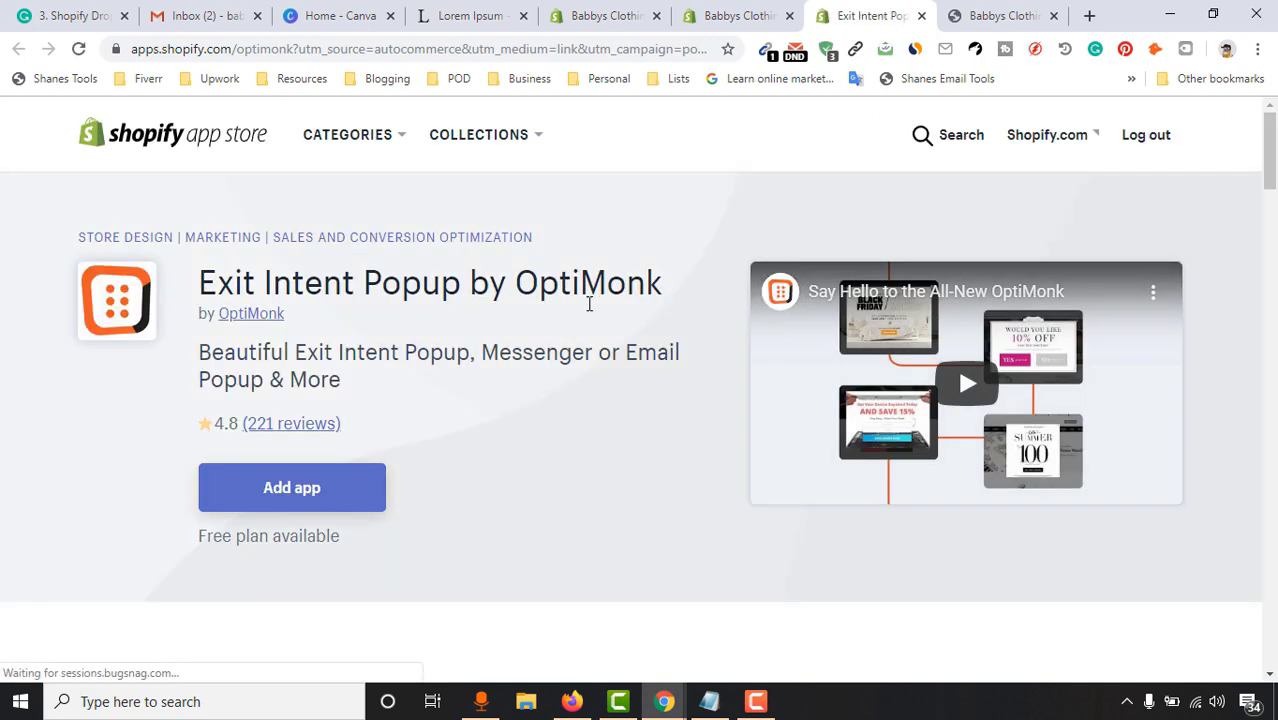
{"action": "left_click", "coordinate": [320, 500]}
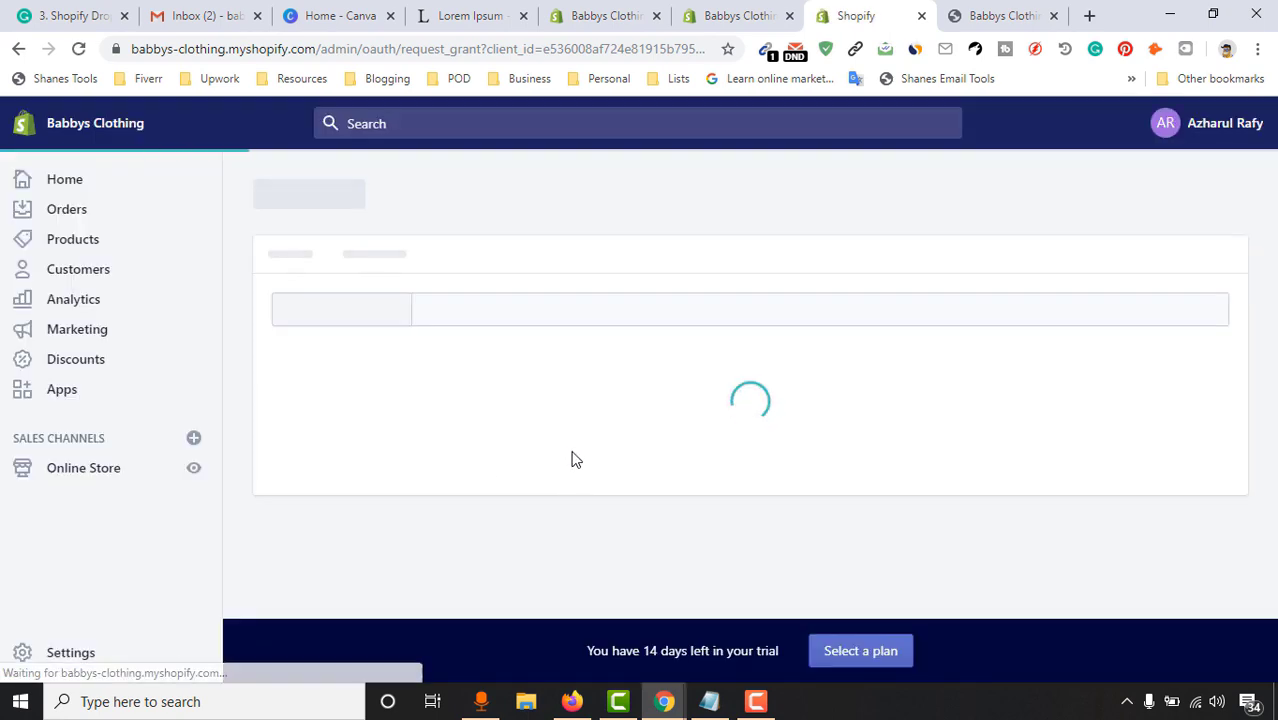
Approve the OptiMonk app's permissions and install it
{"action": "scroll", "coordinate": [1105, 450], "scroll_direction": "down", "scroll_amount": 3}
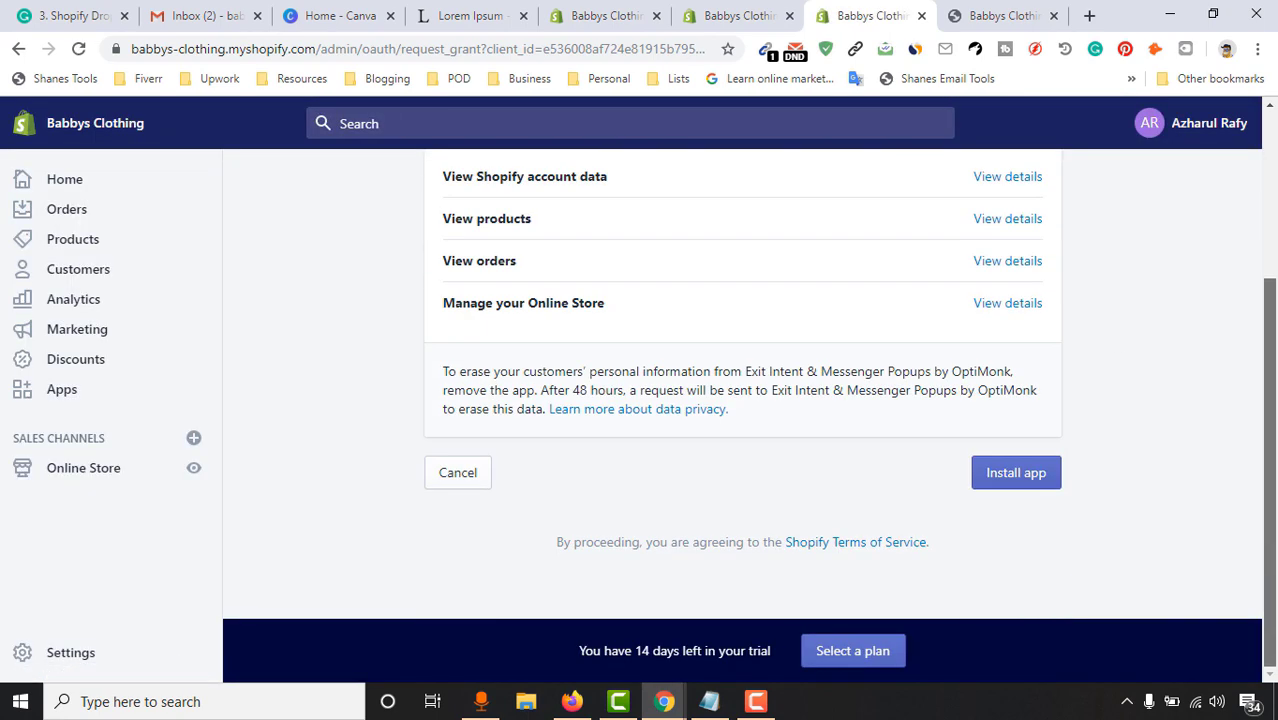
{"action": "left_click", "coordinate": [983, 481]}
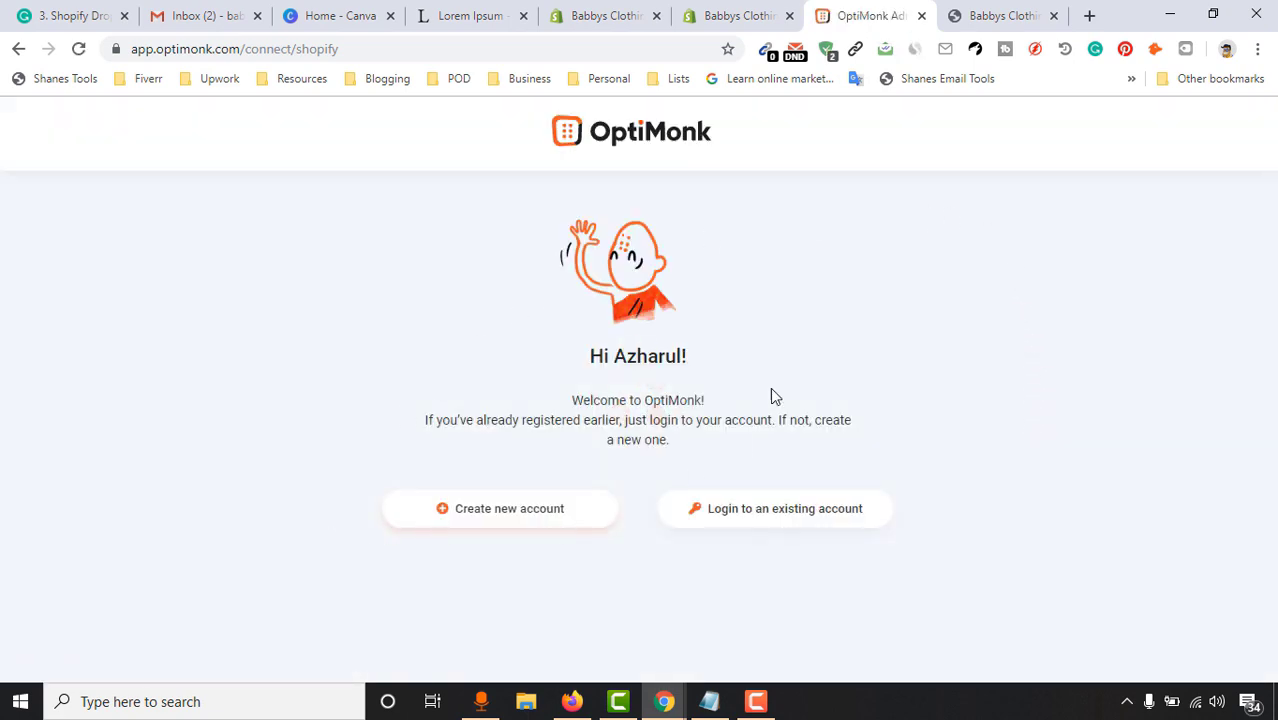
Create a new OptiMonk account as an eCommerce store just getting started, aiming to improve conversion
{"action": "left_click", "coordinate": [494, 512]}
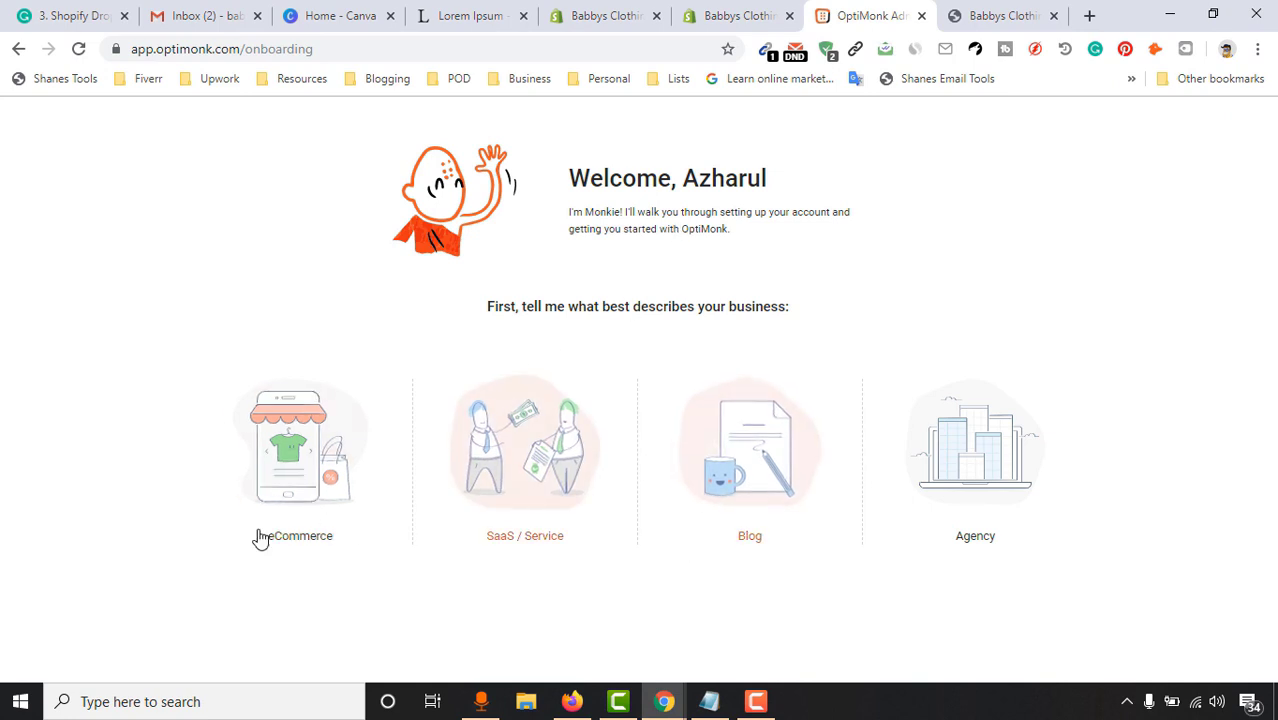
{"action": "left_click", "coordinate": [283, 487]}
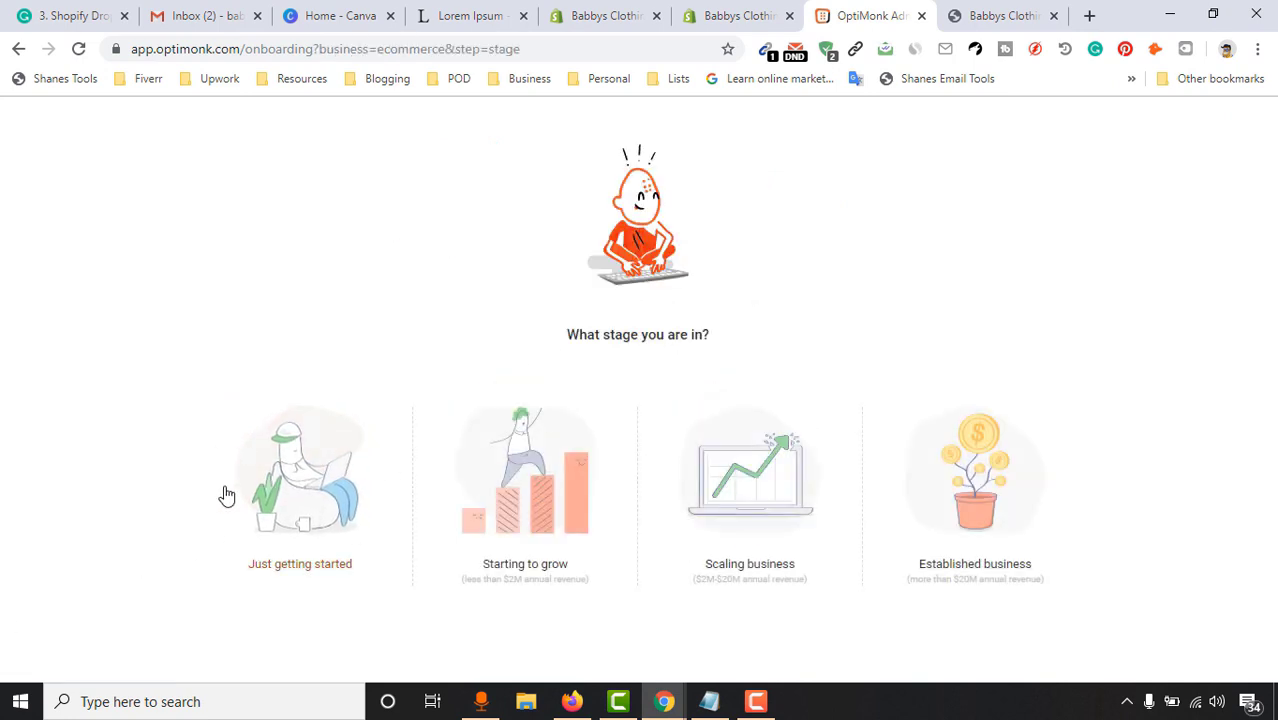
{"action": "left_click", "coordinate": [300, 480]}
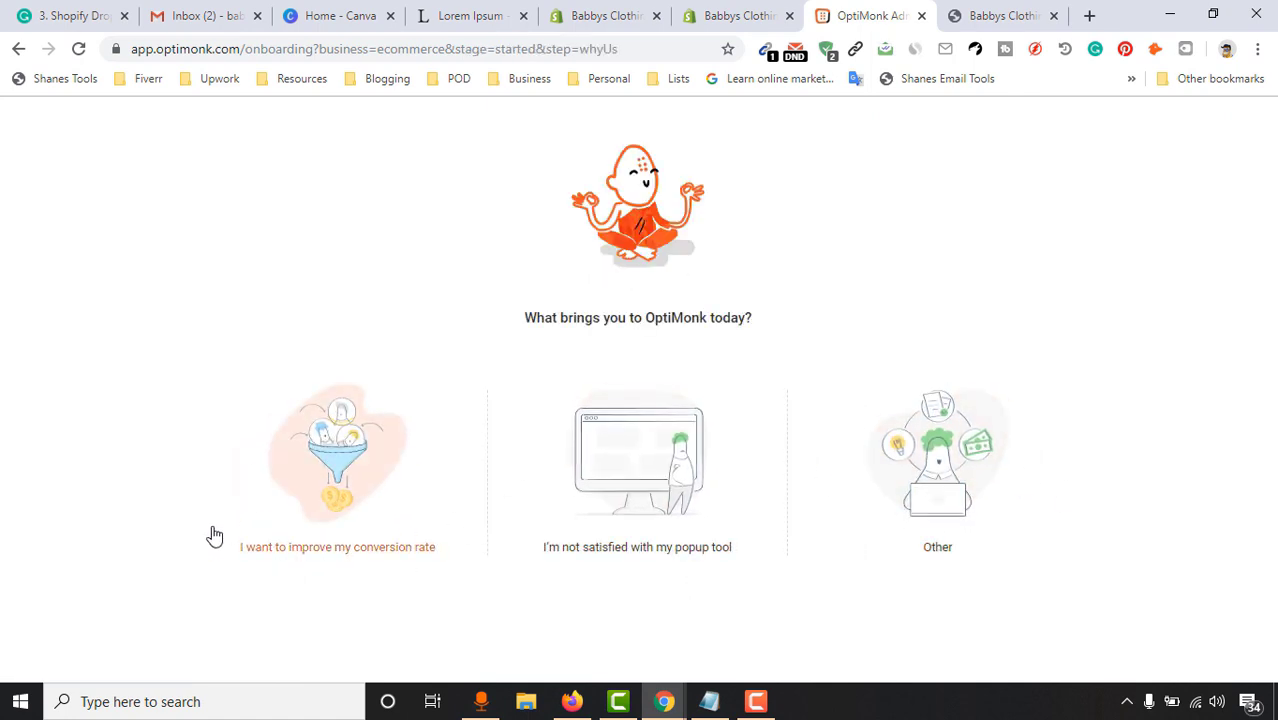
{"action": "left_click", "coordinate": [367, 477]}
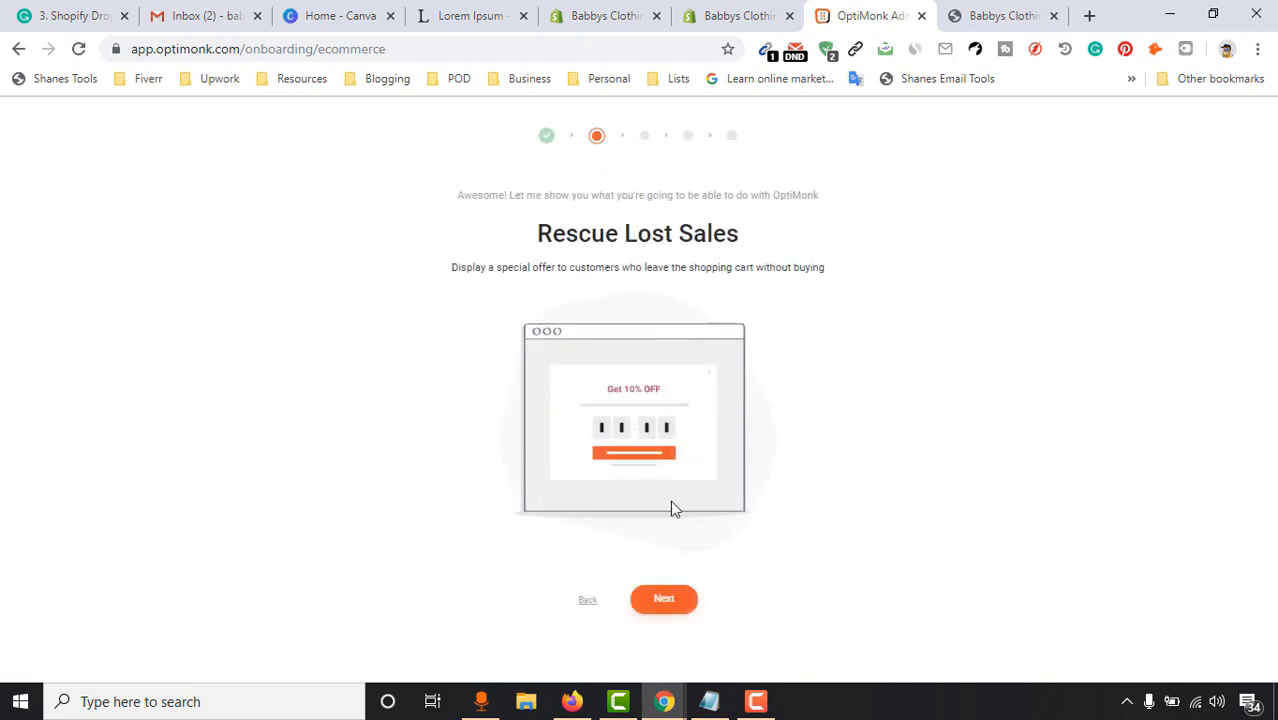
Skip through the intro pages and the goal choice to the OptiMonk dashboard
{"action": "left_click", "coordinate": [662, 600]}
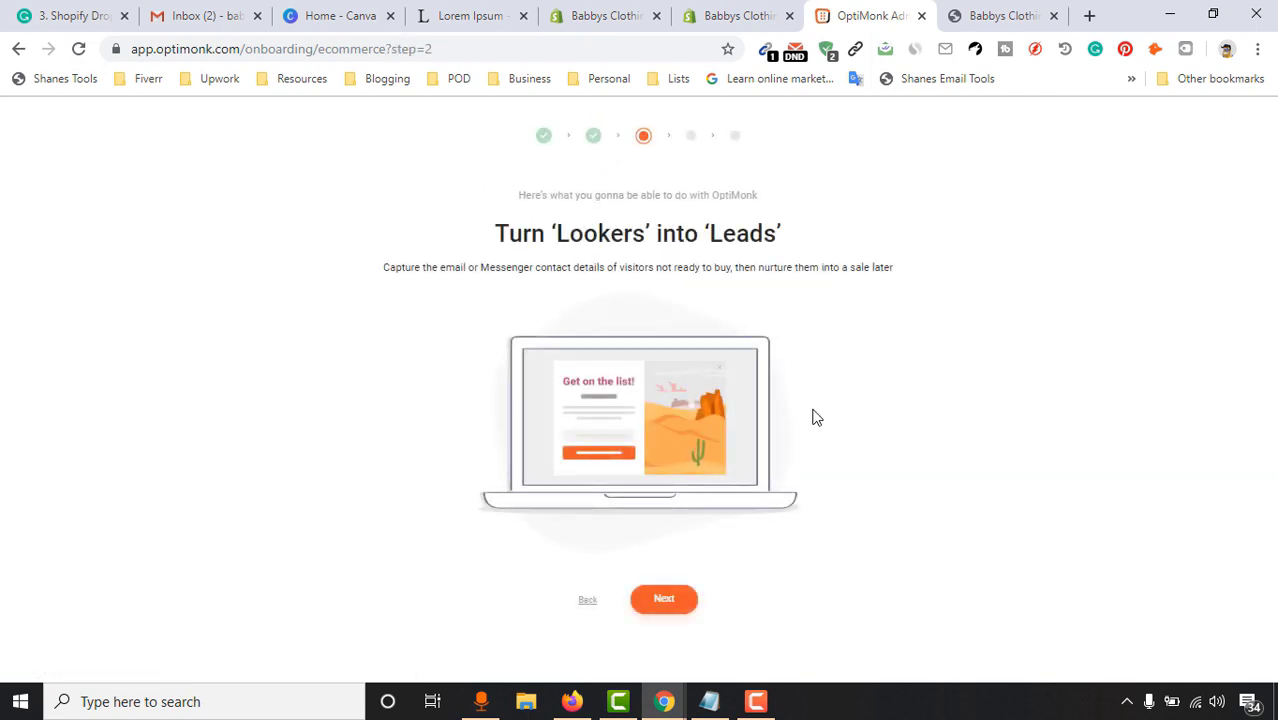
{"action": "left_click", "coordinate": [674, 611]}
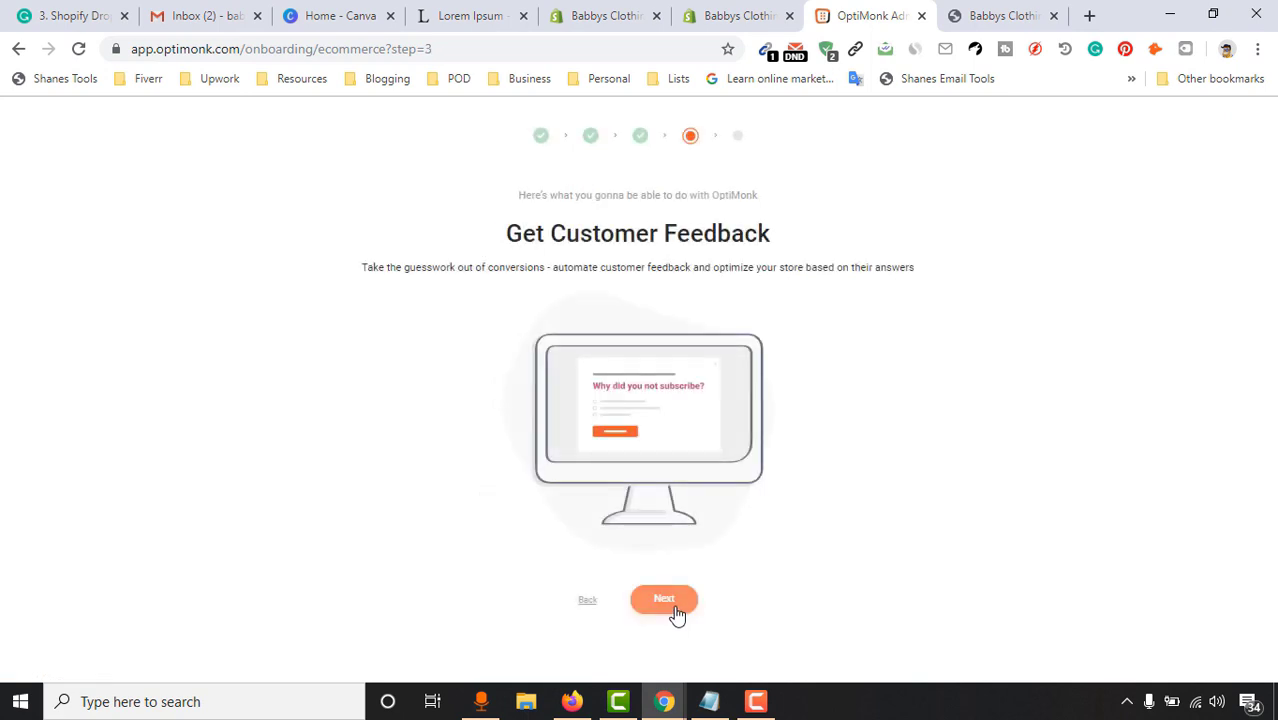
{"action": "left_click", "coordinate": [676, 612]}
{"action": "left_click", "coordinate": [676, 612]}
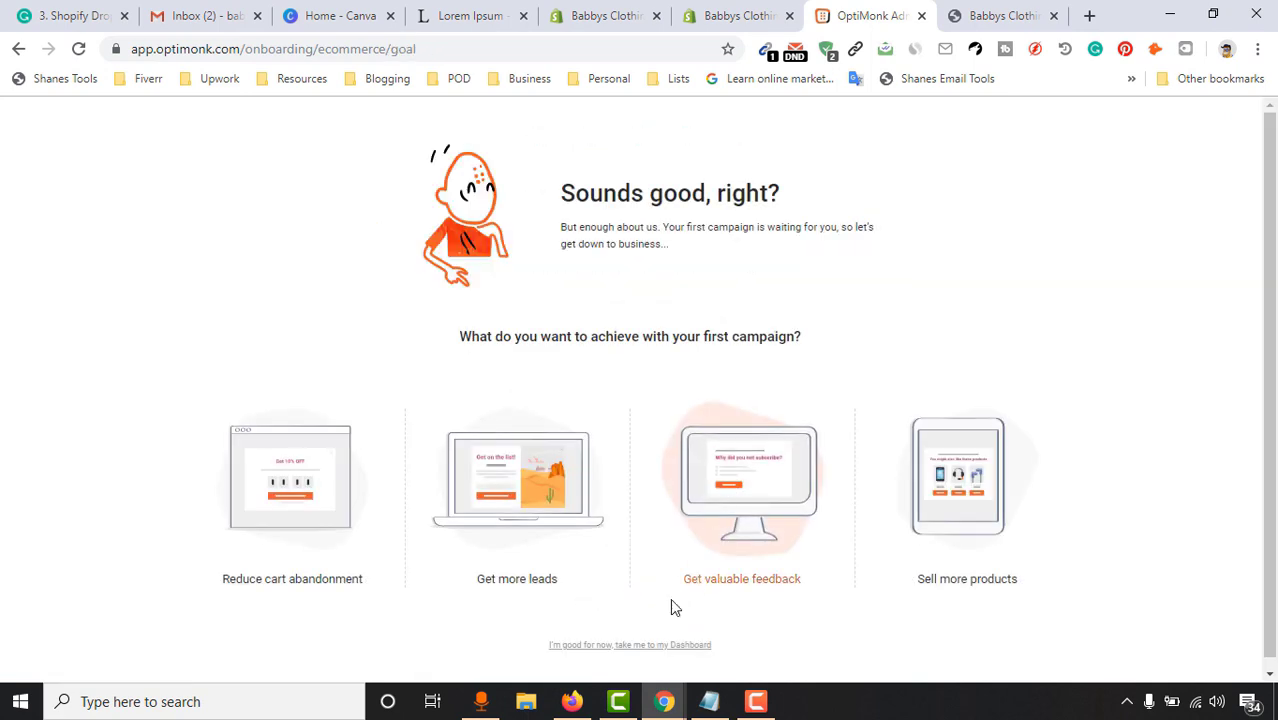
{"action": "left_click", "coordinate": [629, 645]}
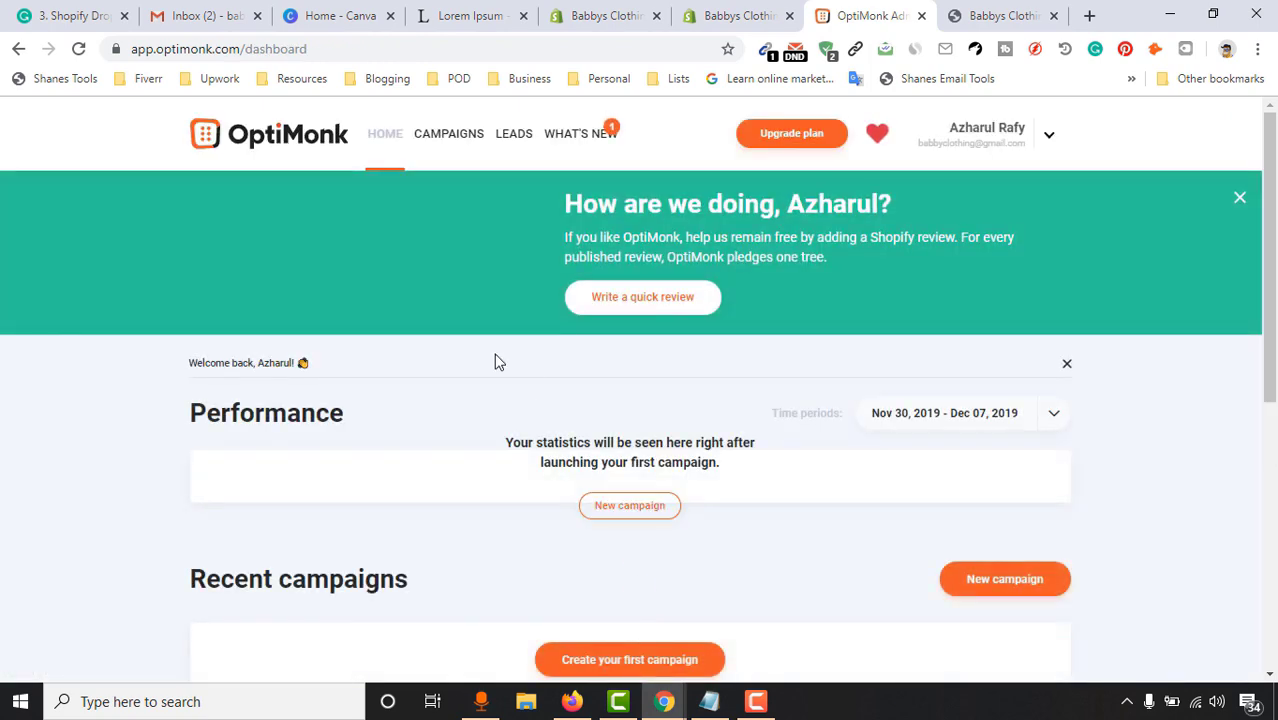
Dismiss the review banner and start a new email-capture campaign from the Bruges template
{"action": "left_click", "coordinate": [1240, 199]}
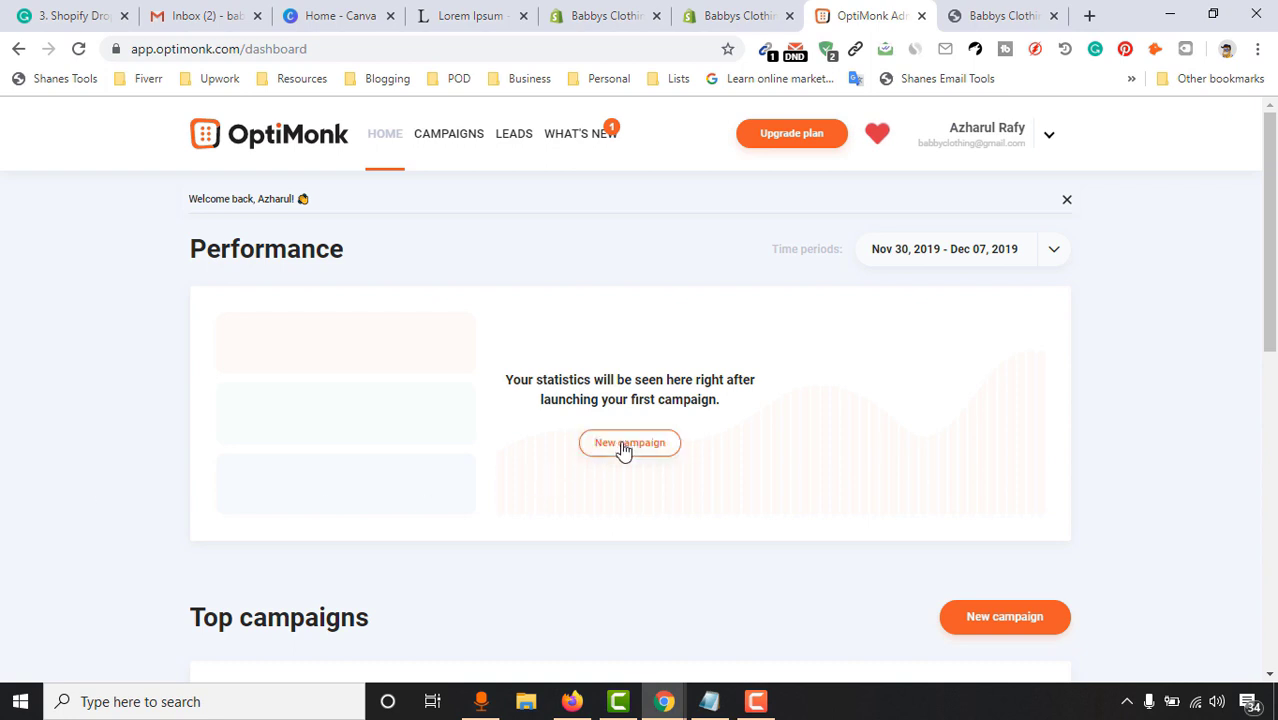
{"action": "left_click", "coordinate": [629, 443]}
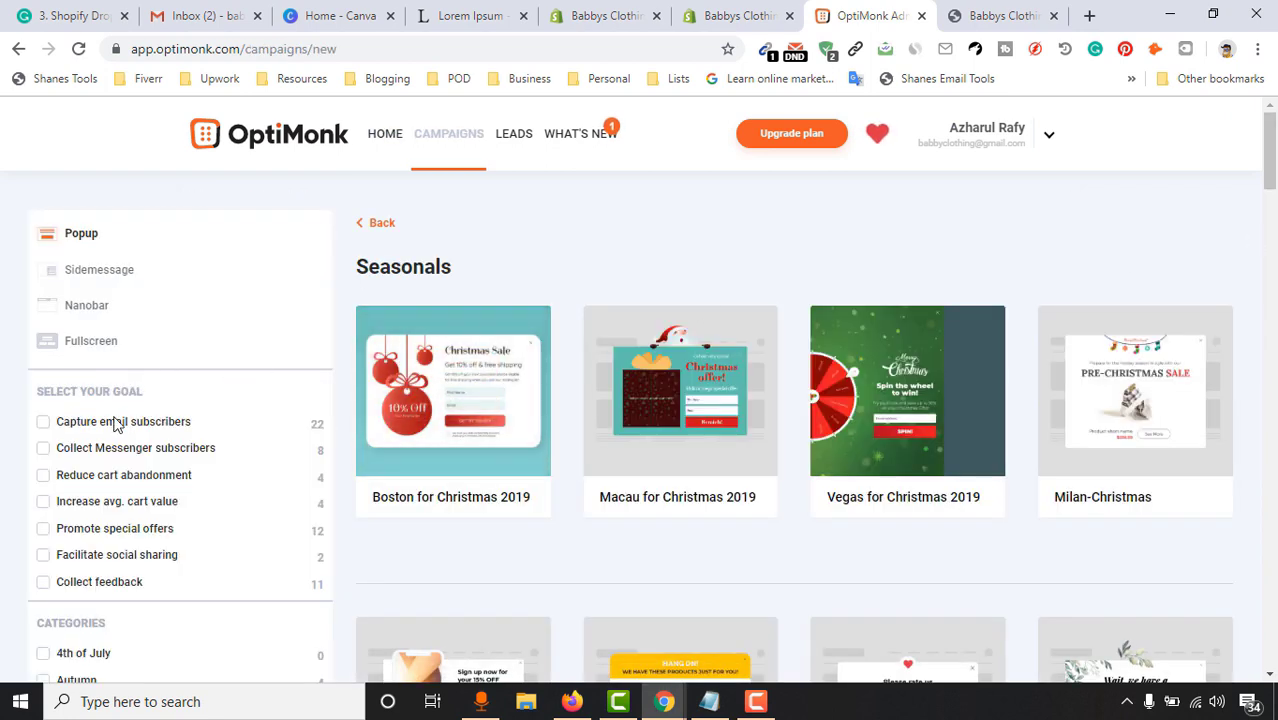
{"action": "left_click", "coordinate": [145, 425]}
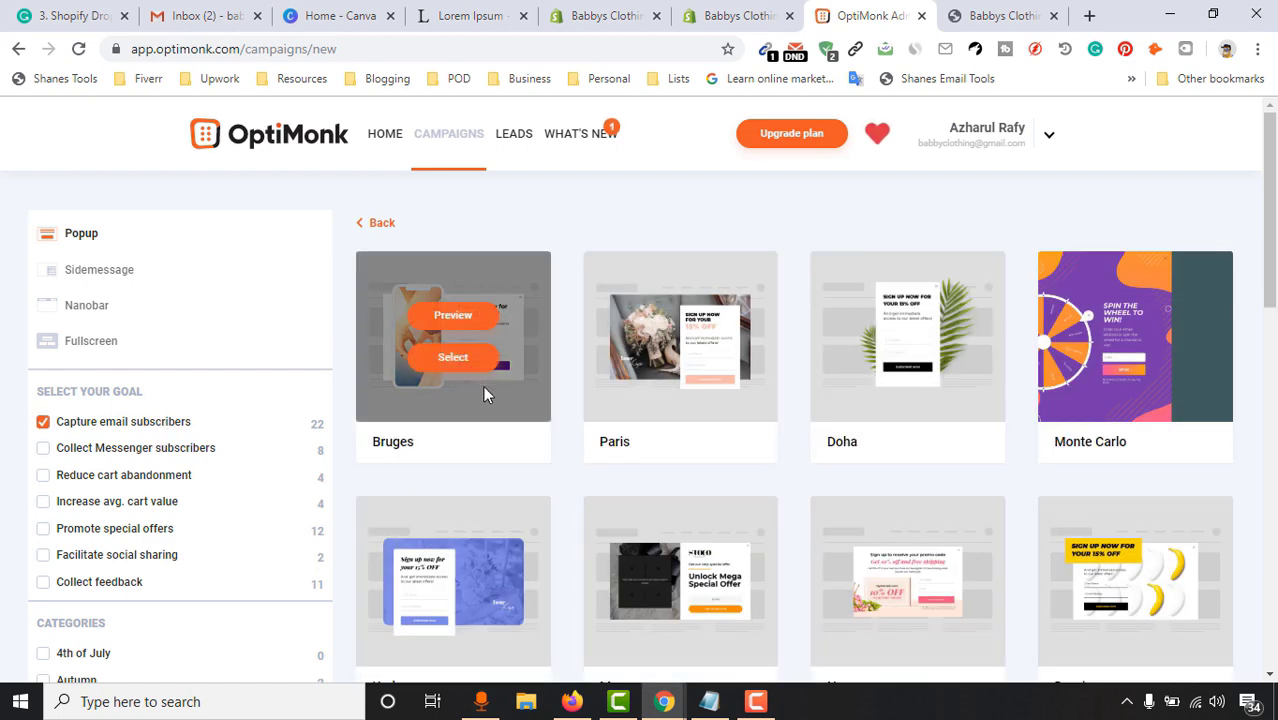
{"action": "scroll", "coordinate": [1252, 428], "scroll_direction": "down", "scroll_amount": 3}
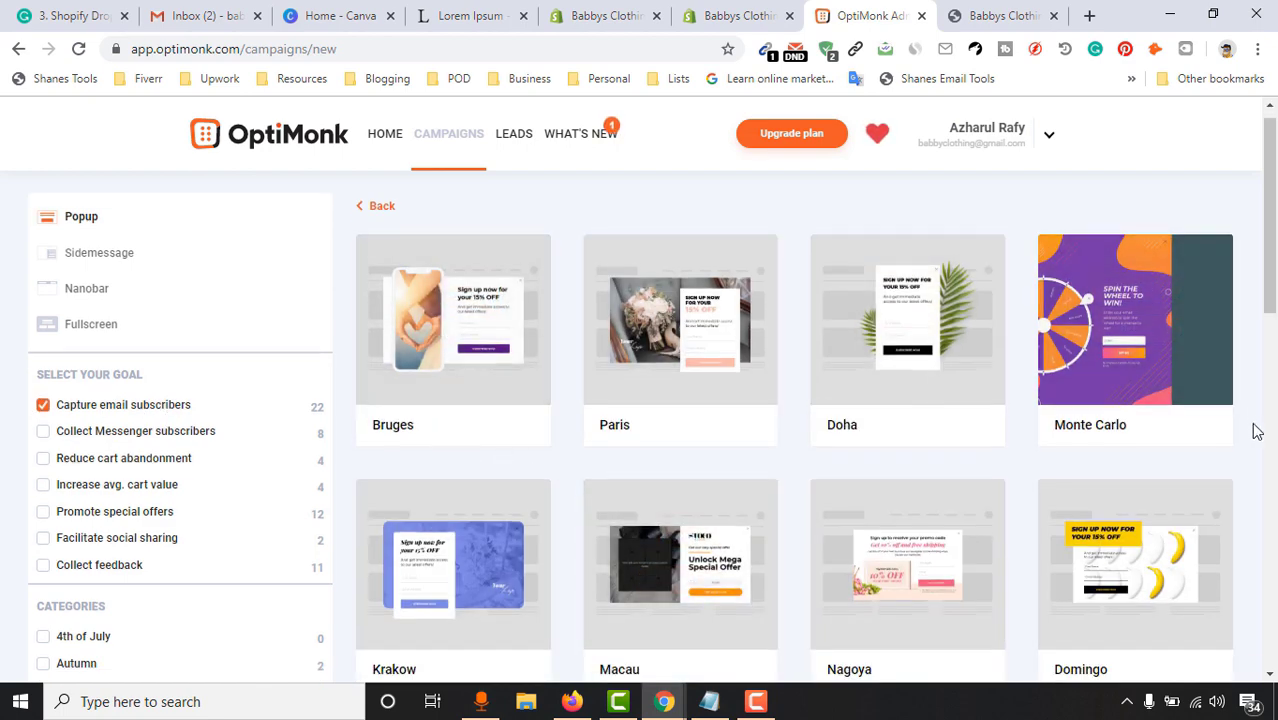
{"action": "scroll", "coordinate": [947, 456], "scroll_direction": "down", "scroll_amount": 2}
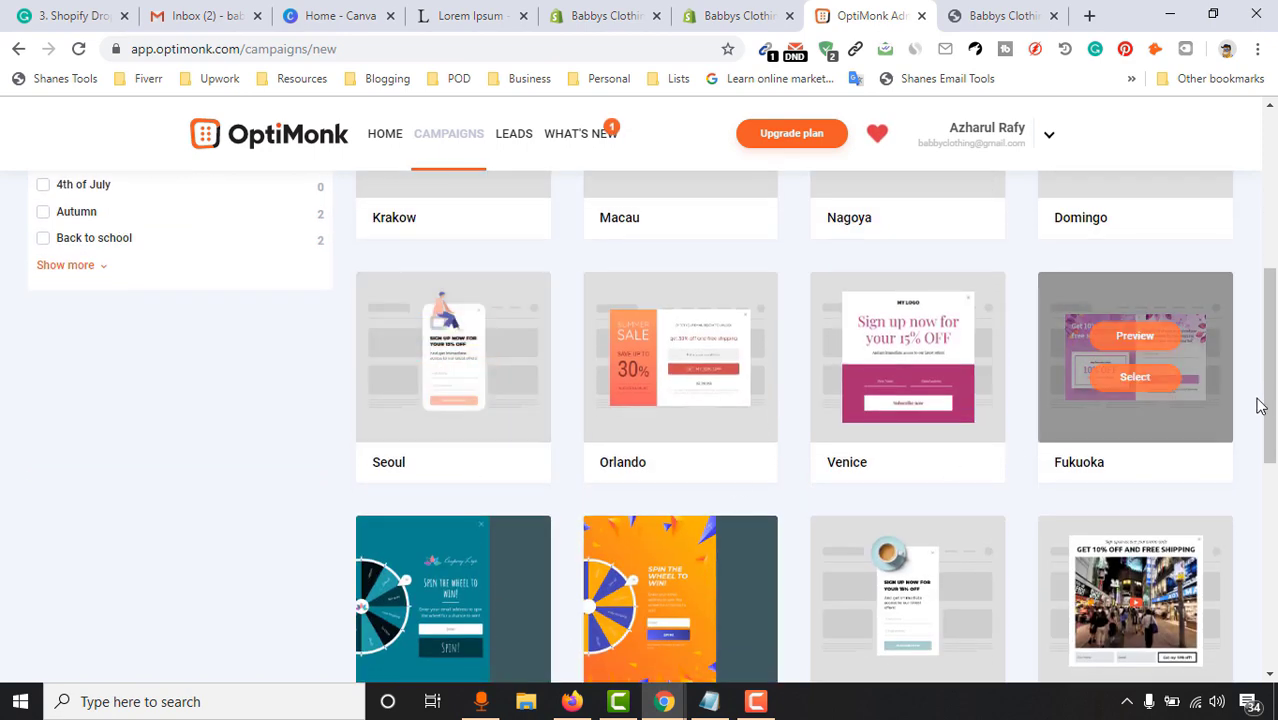
{"action": "scroll", "coordinate": [1262, 400], "scroll_direction": "up", "scroll_amount": 5}
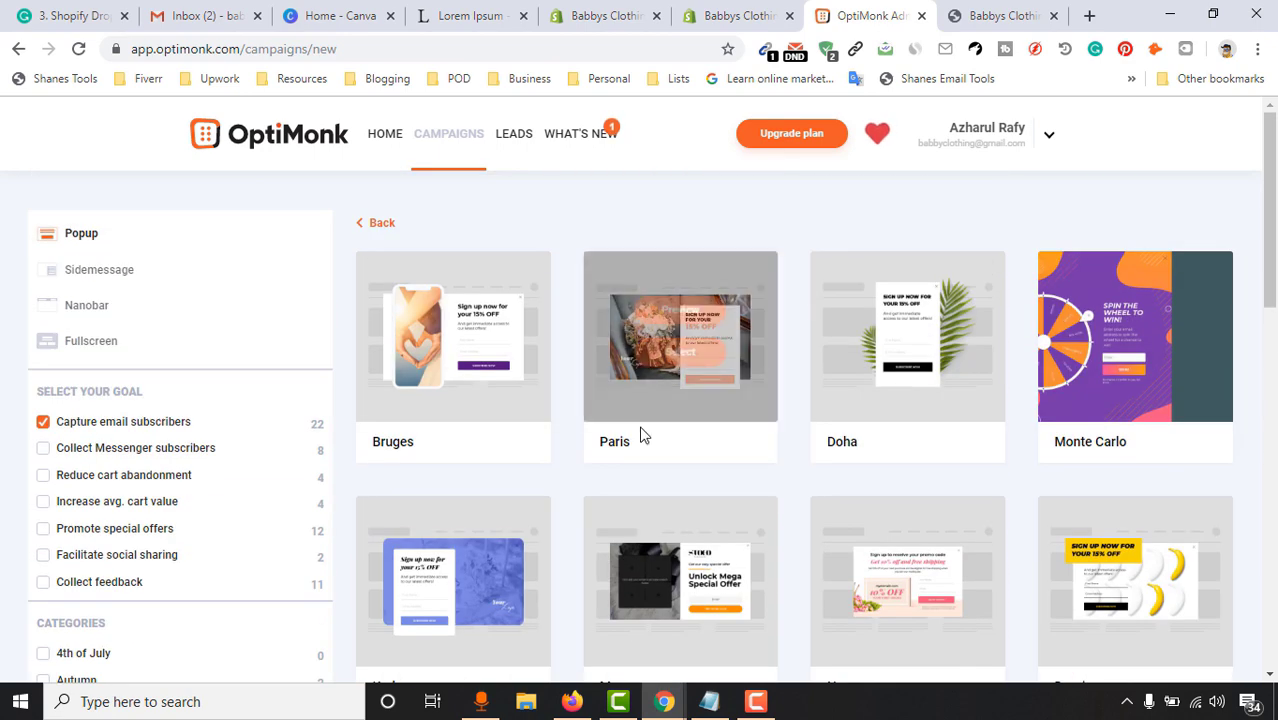
{"action": "mouse_move", "coordinate": [515, 366]}
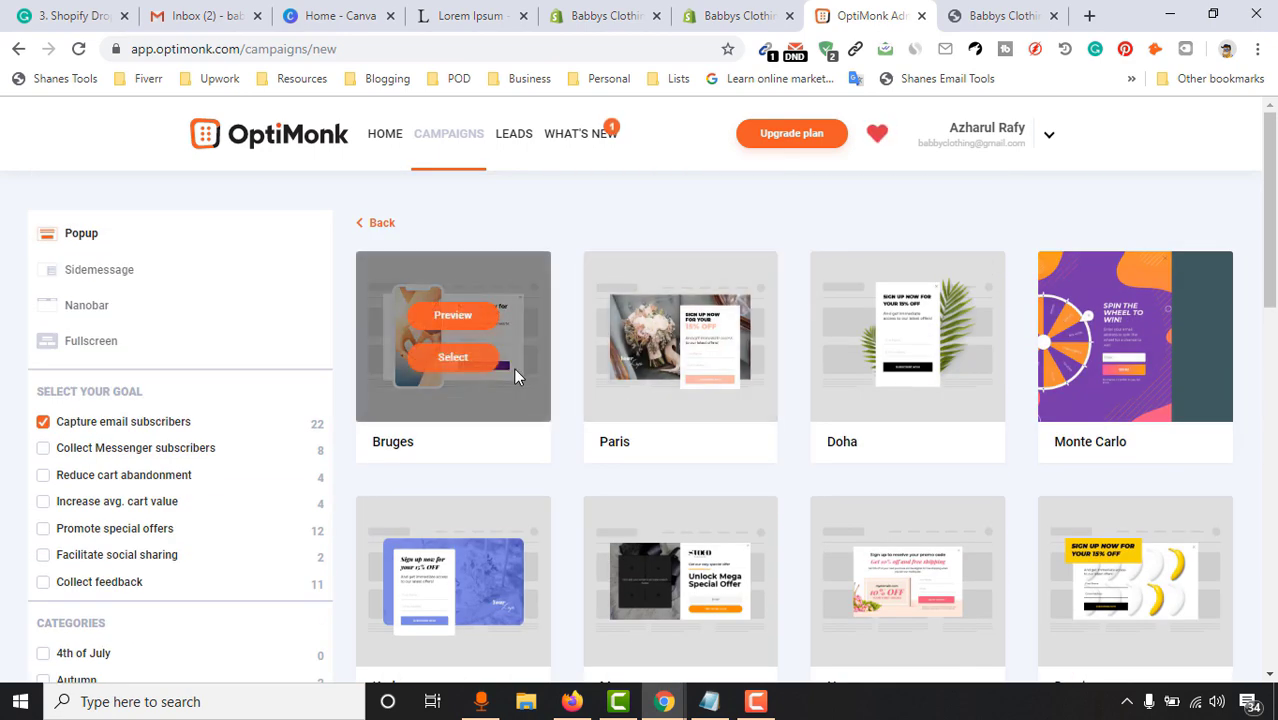
{"action": "left_click", "coordinate": [459, 360]}
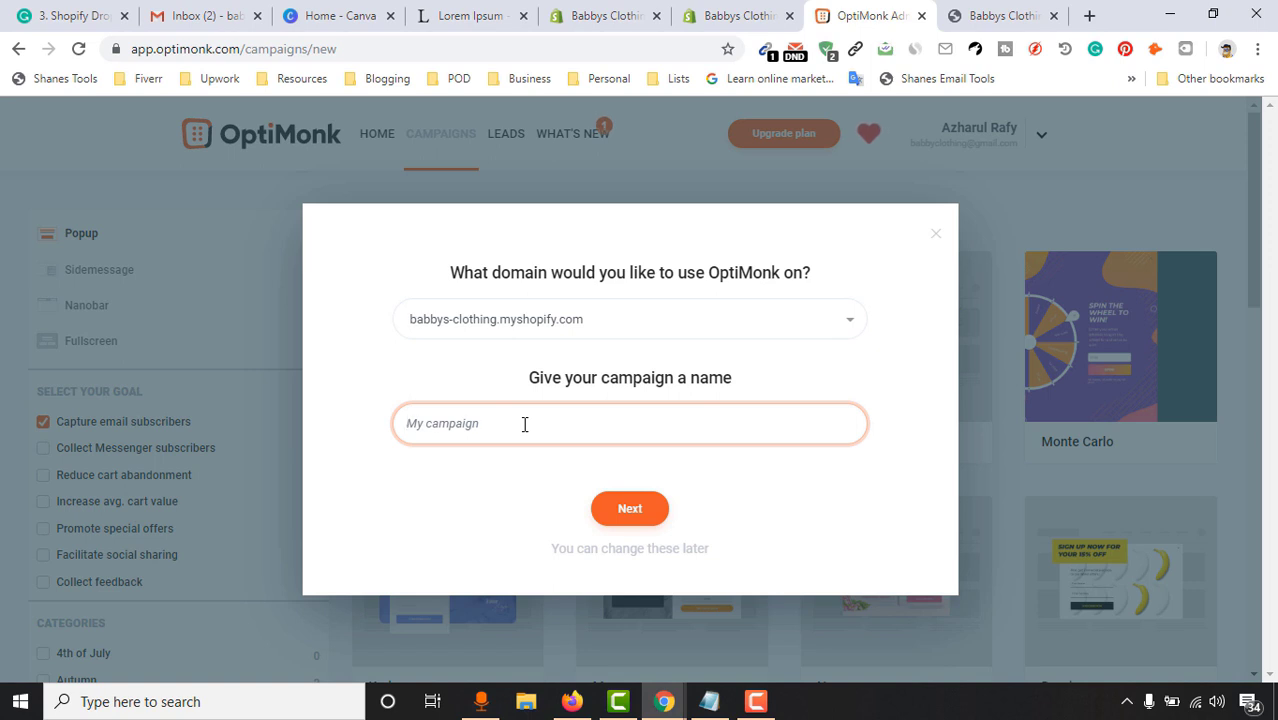
Name the campaign 'Babbys Clothing - Email from the Popup' on babbys-clothing.myshopify.com and continue
{"action": "type", "text": "Bab"}
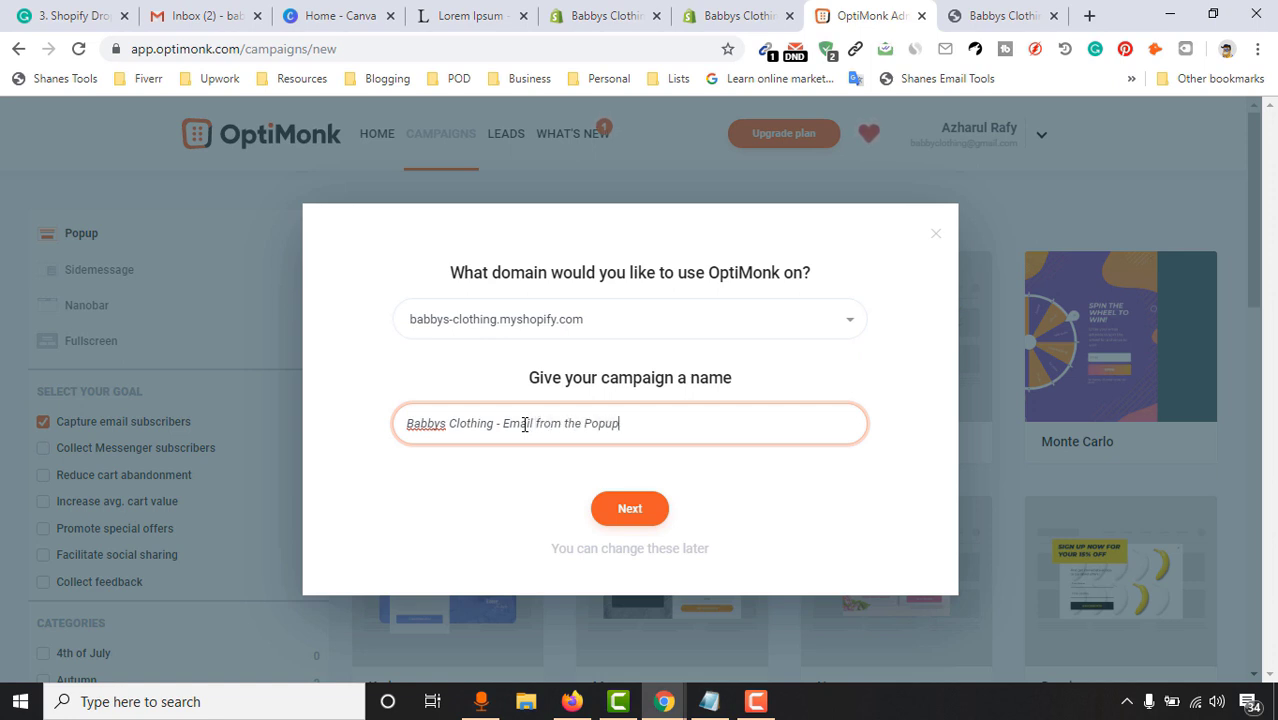
{"action": "left_click", "coordinate": [832, 326]}
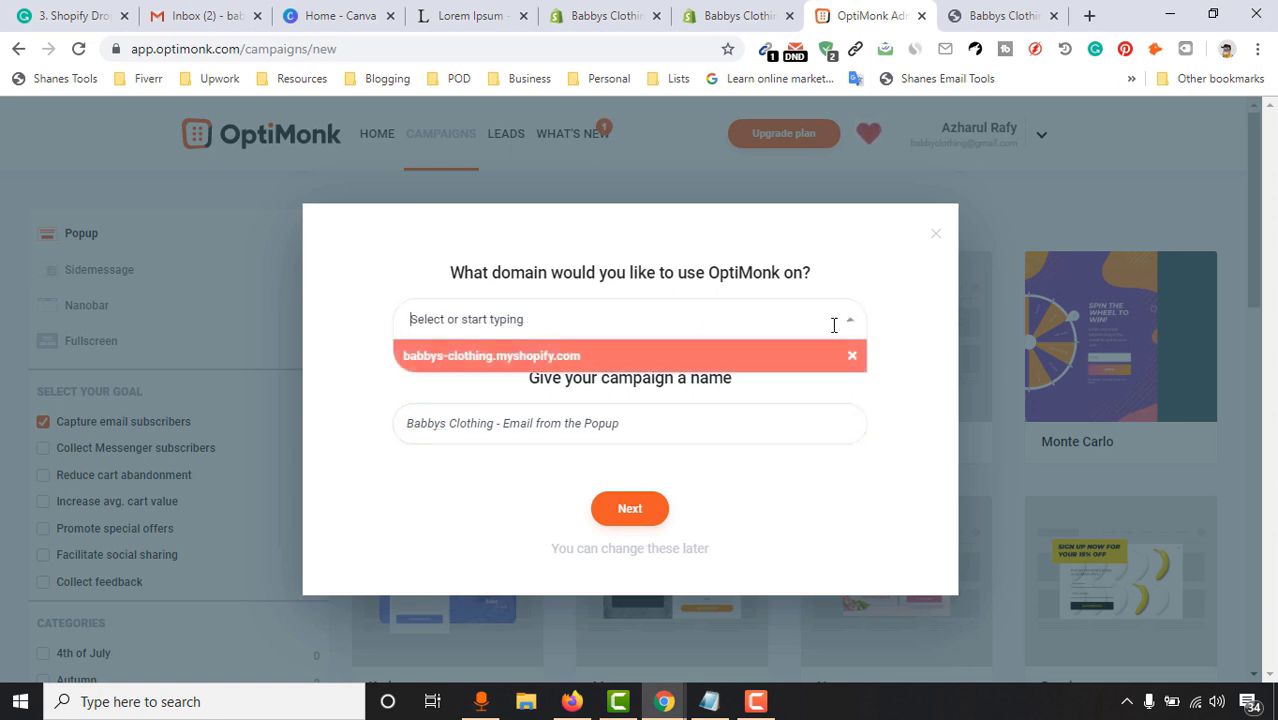
{"action": "left_click", "coordinate": [536, 366]}
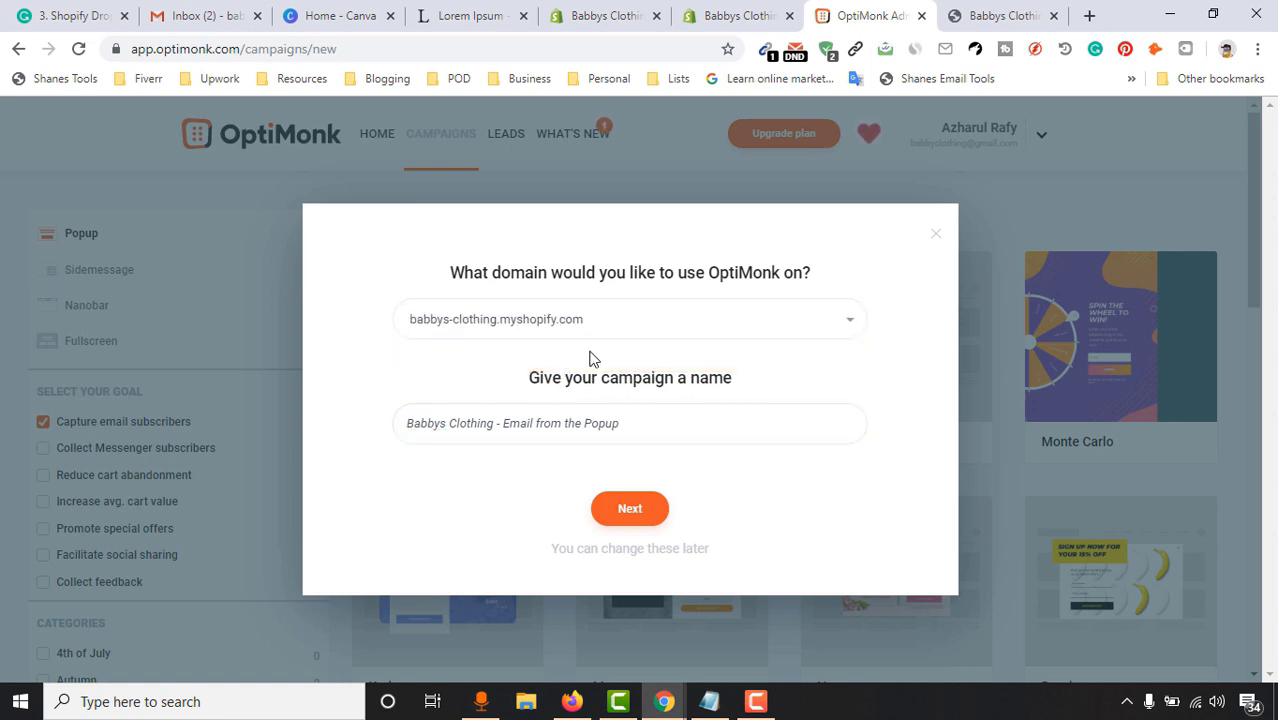
{"action": "left_click", "coordinate": [617, 520]}
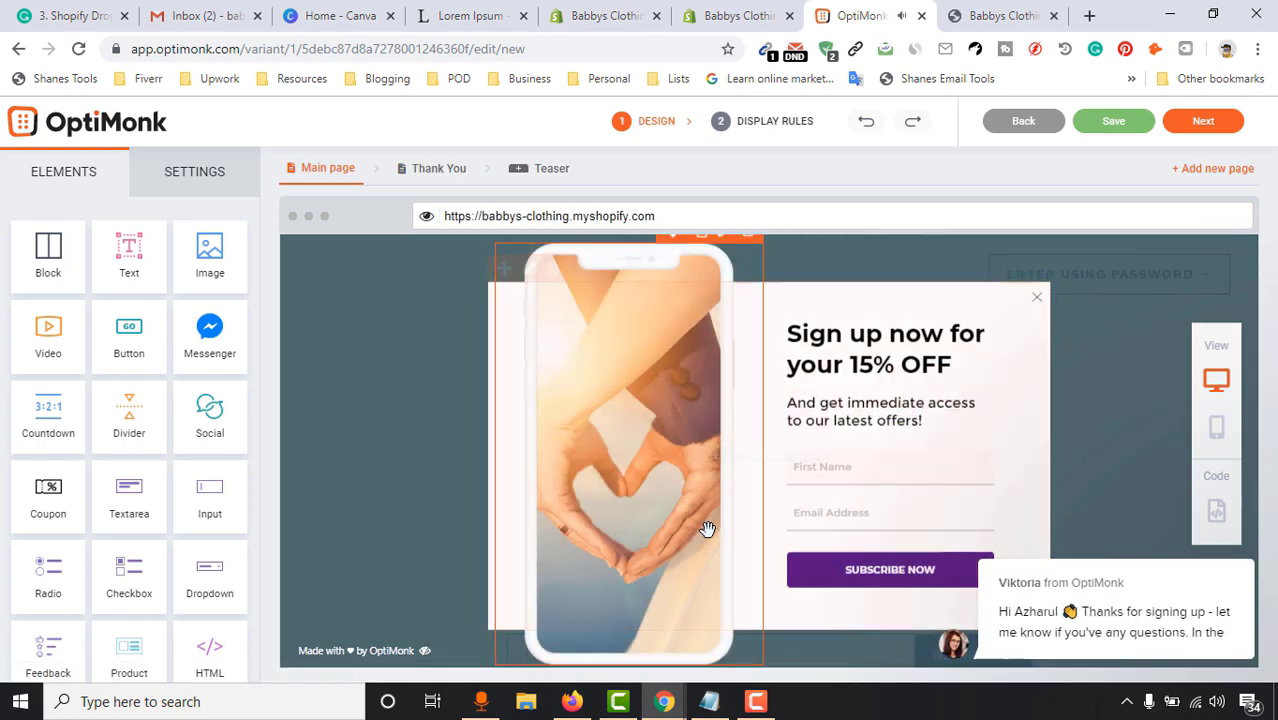
Replace the popup picture with the uploaded adorable baby boy photo, resized to about 246px wide
{"action": "left_click", "coordinate": [653, 383]}
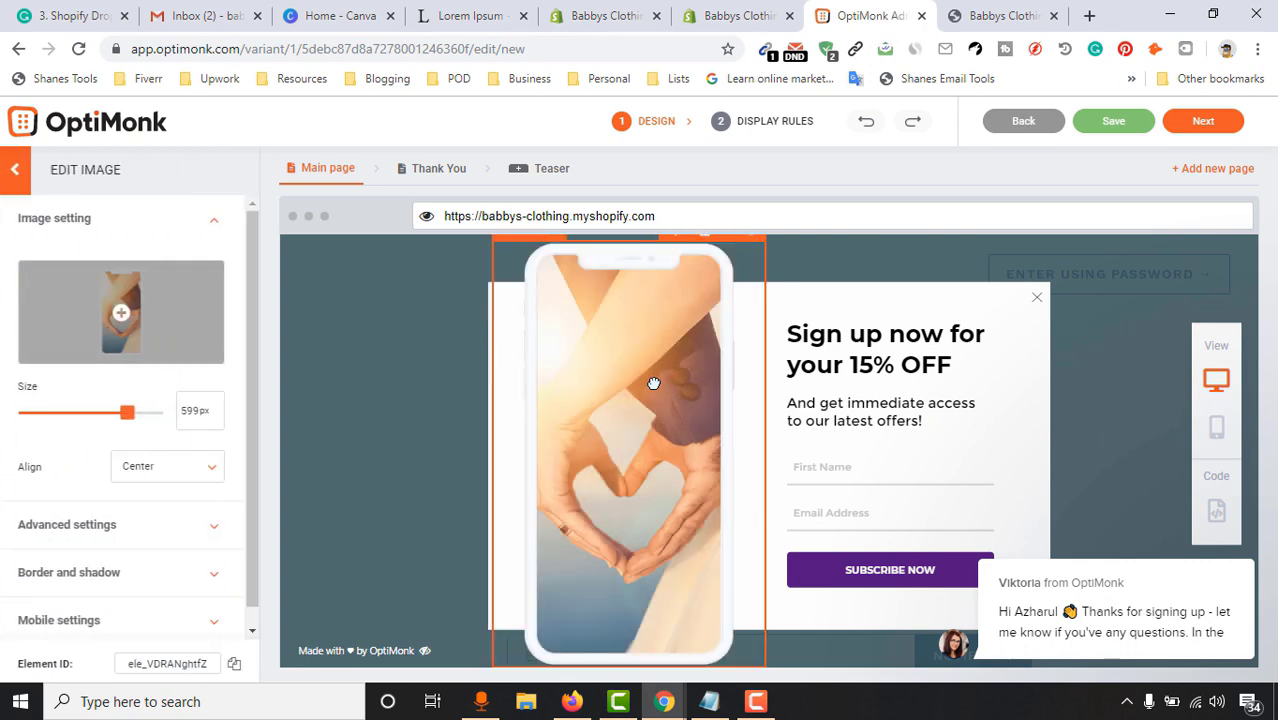
{"action": "left_click", "coordinate": [122, 316]}
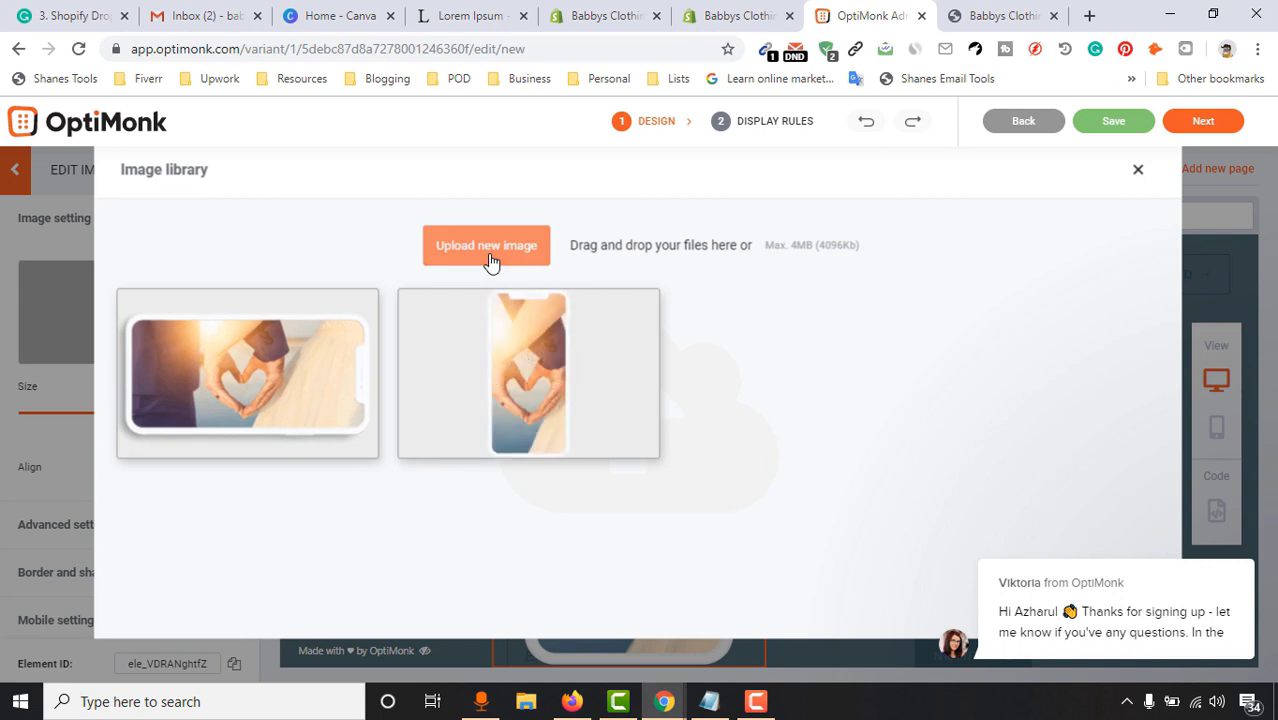
{"action": "left_click", "coordinate": [504, 259]}
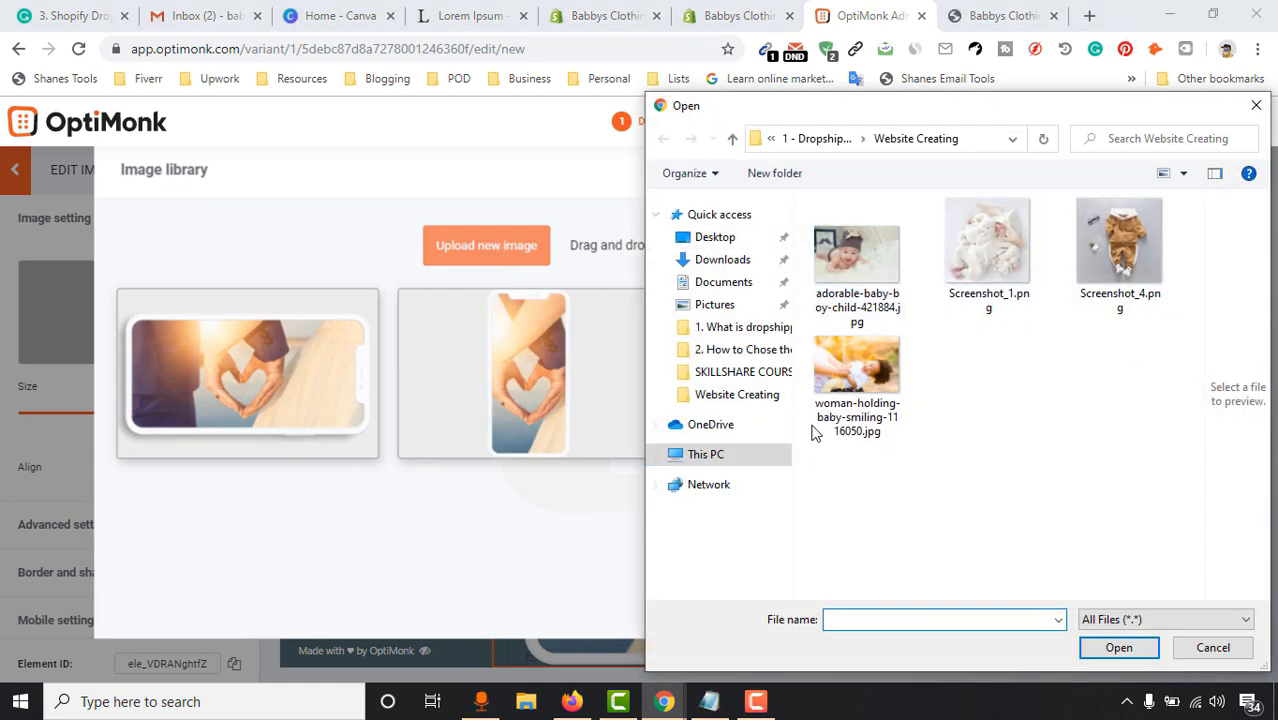
{"action": "left_click", "coordinate": [838, 268]}
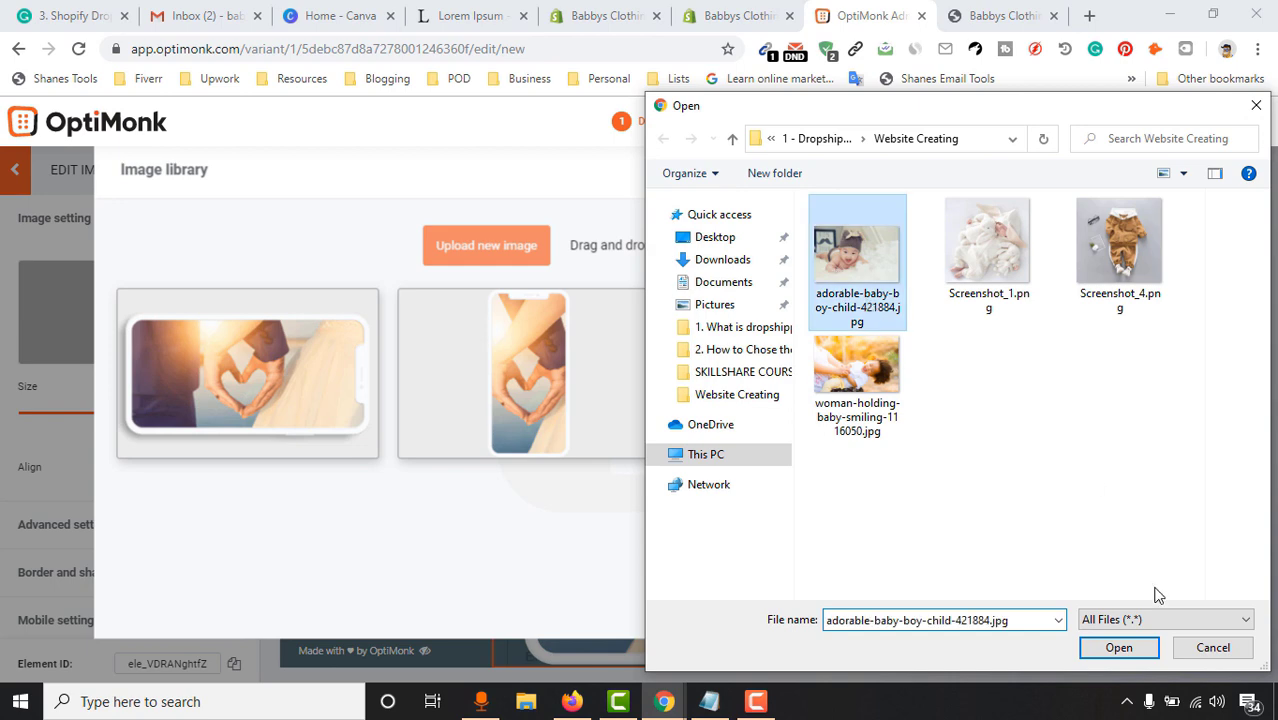
{"action": "left_click", "coordinate": [1117, 646]}
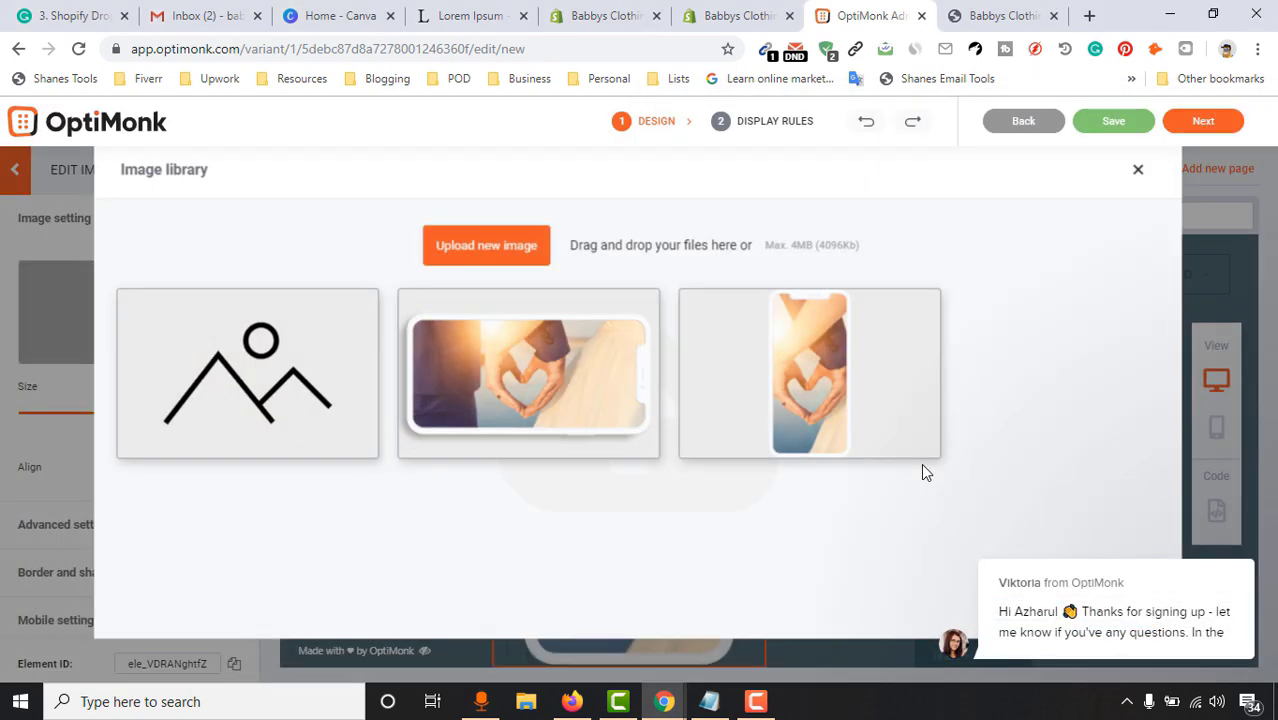
{"action": "mouse_move", "coordinate": [200, 380]}
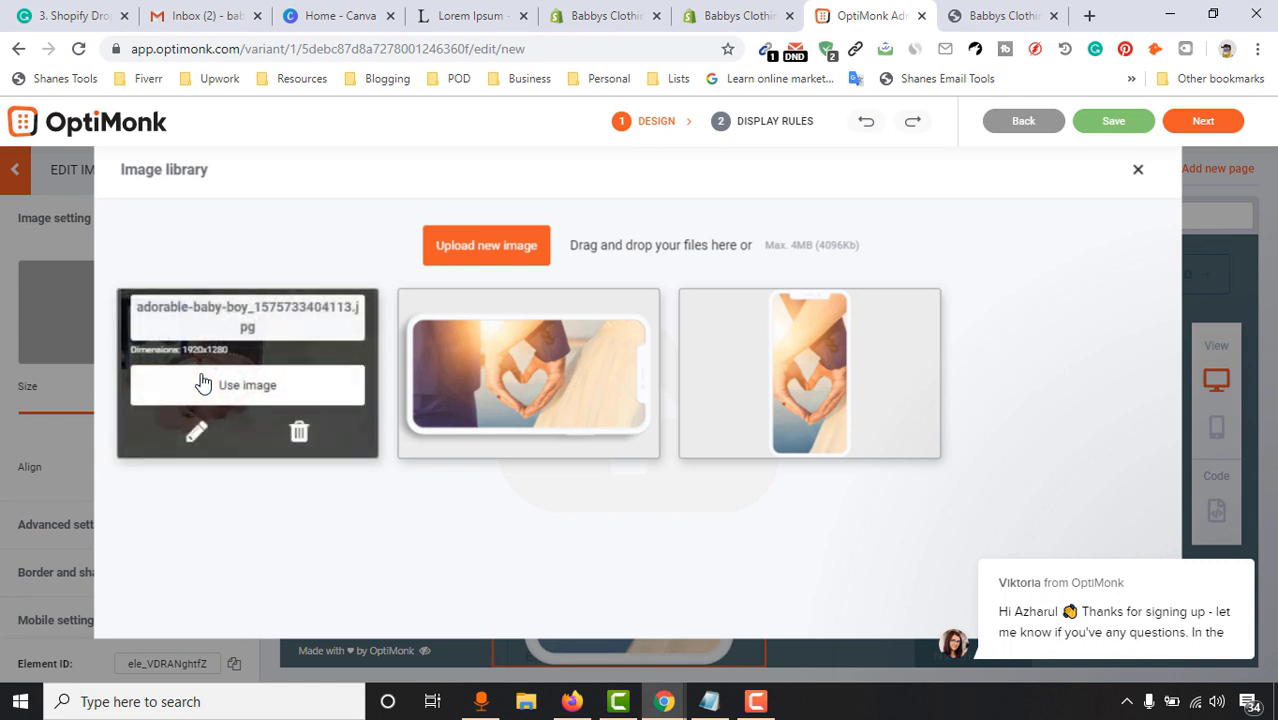
{"action": "left_click", "coordinate": [247, 386]}
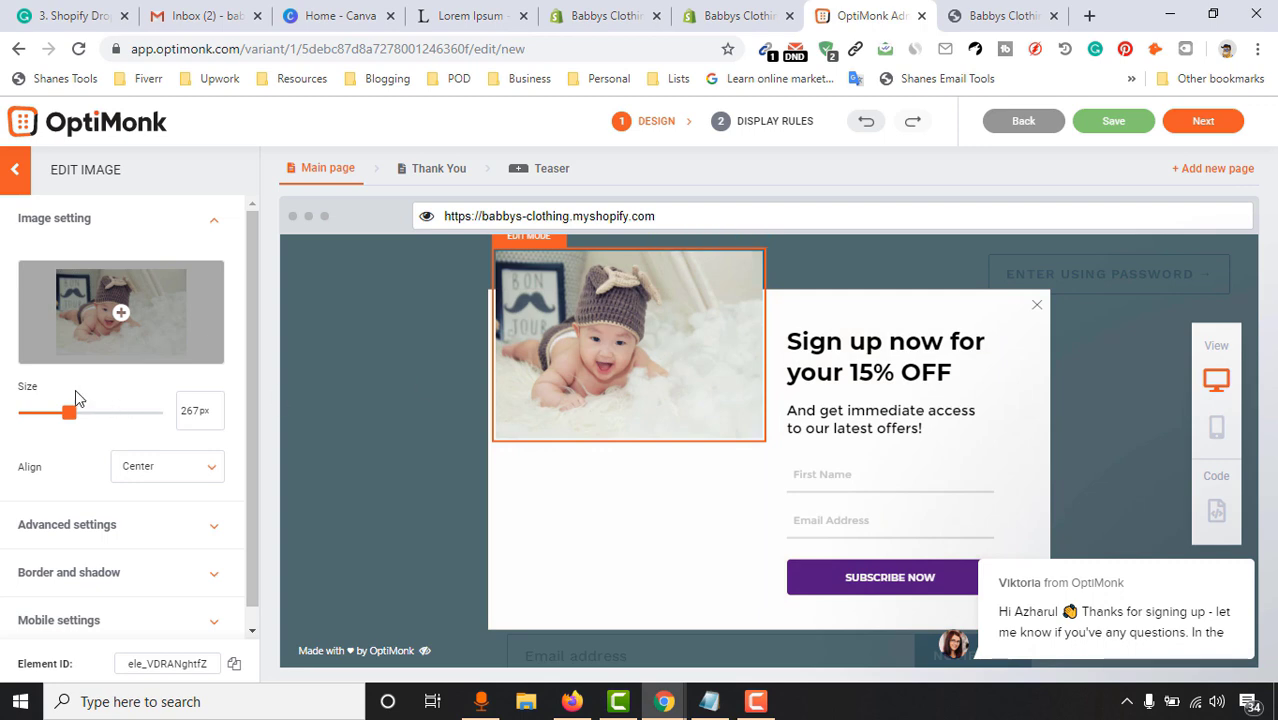
{"action": "mouse_move", "coordinate": [66, 418]}
{"action": "left_mouse_down"}
{"action": "mouse_move", "coordinate": [46, 416]}
{"action": "mouse_move", "coordinate": [81, 421]}
{"action": "mouse_move", "coordinate": [69, 420]}
{"action": "left_mouse_up"}
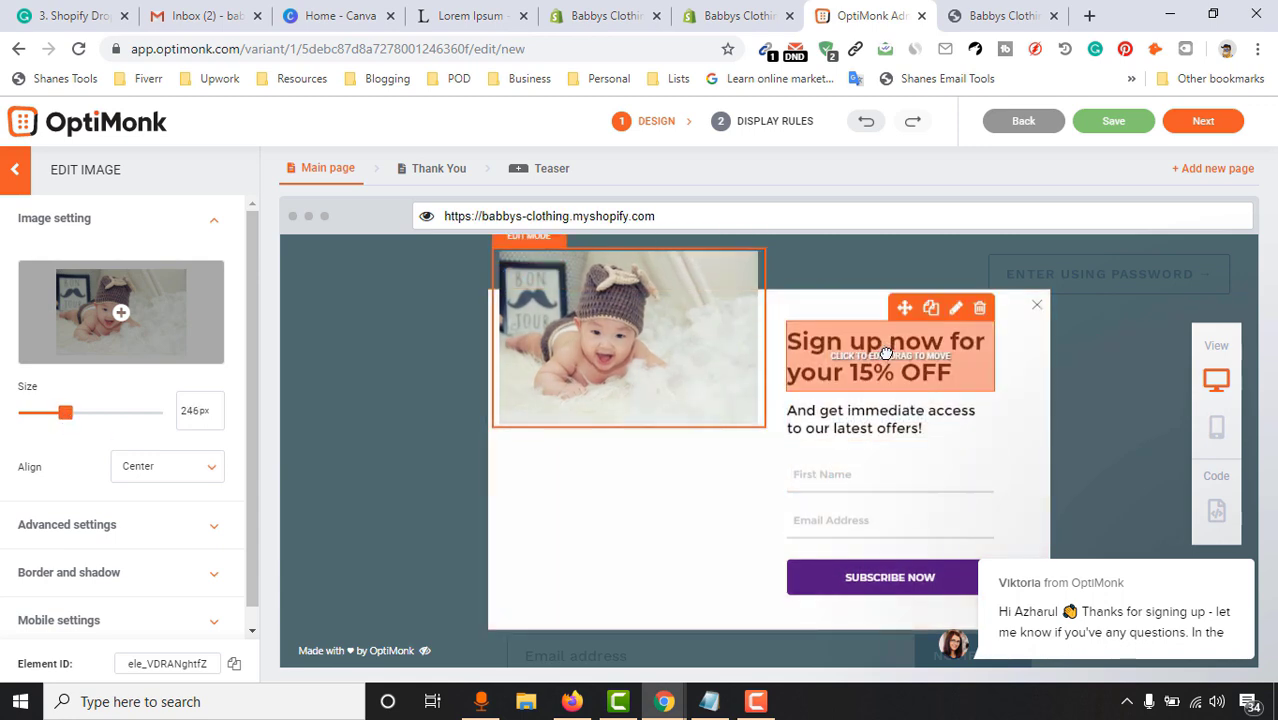
Change the popup headline from 15% OFF to 10% OFF and dismiss the chat notification
{"action": "double_click", "coordinate": [838, 375]}
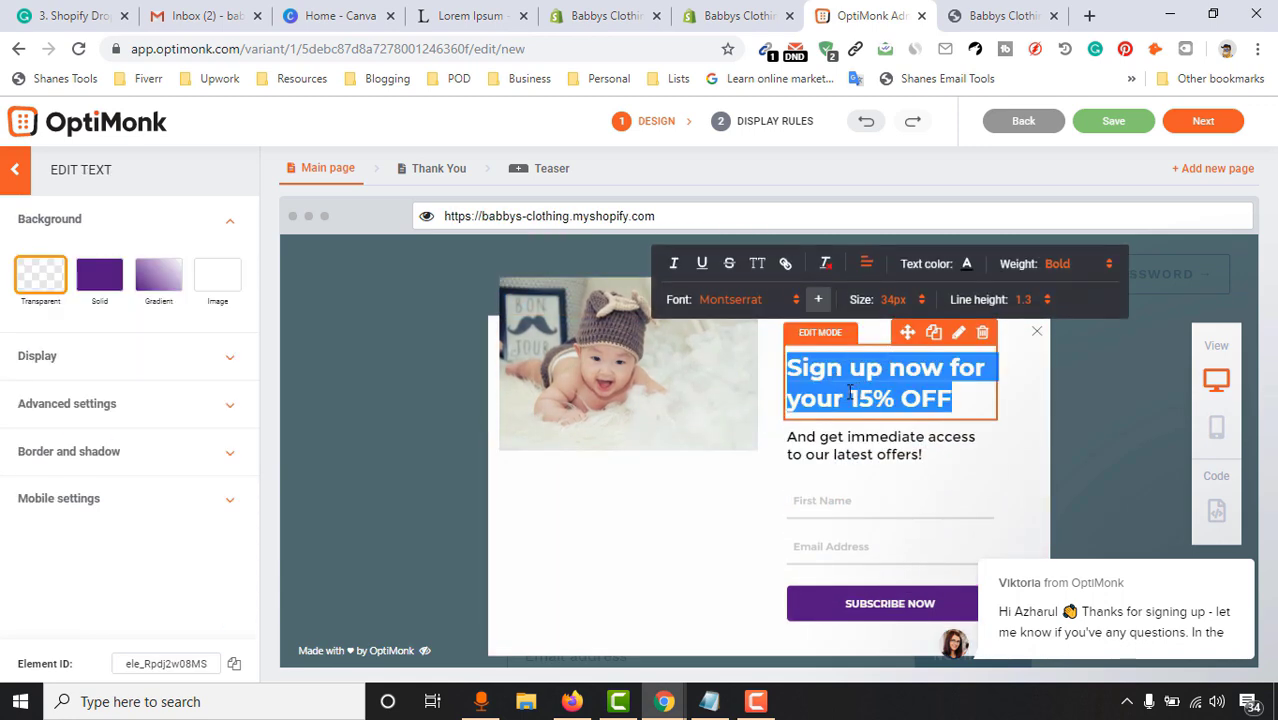
{"action": "left_click", "coordinate": [864, 405]}
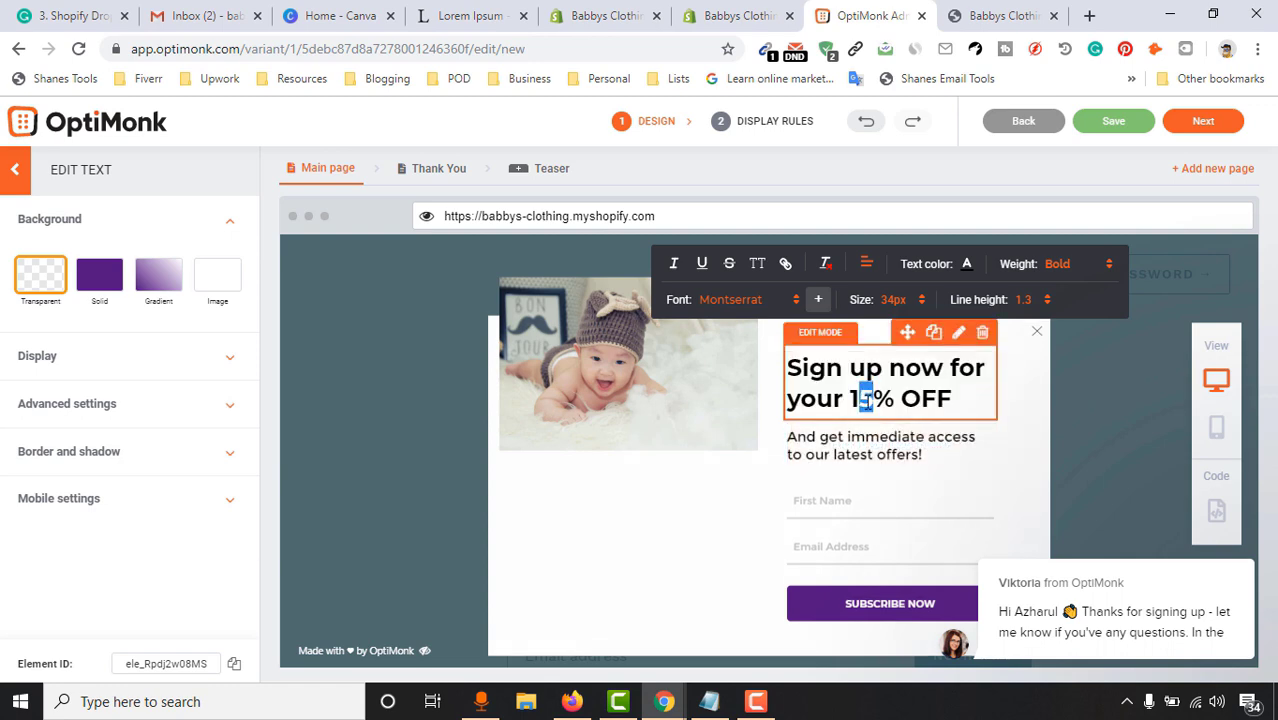
{"action": "type", "text": "0"}
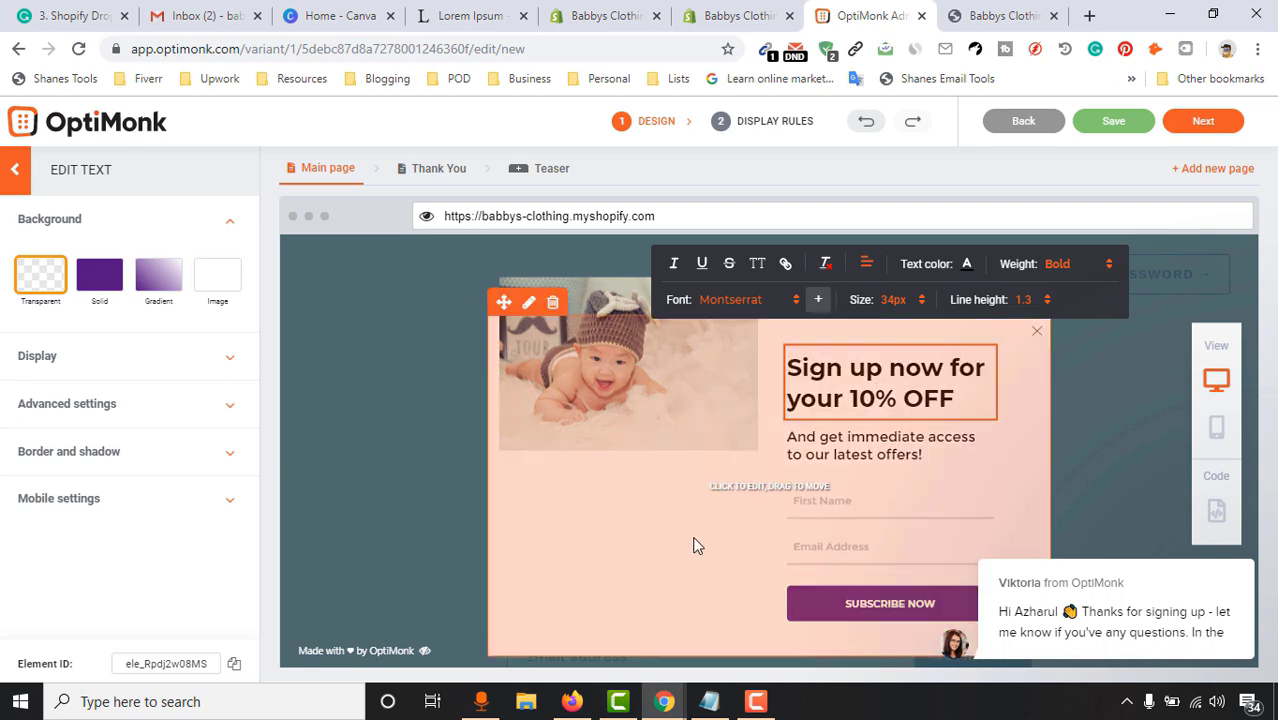
{"action": "scroll", "coordinate": [825, 460], "scroll_direction": "down", "scroll_amount": 1}
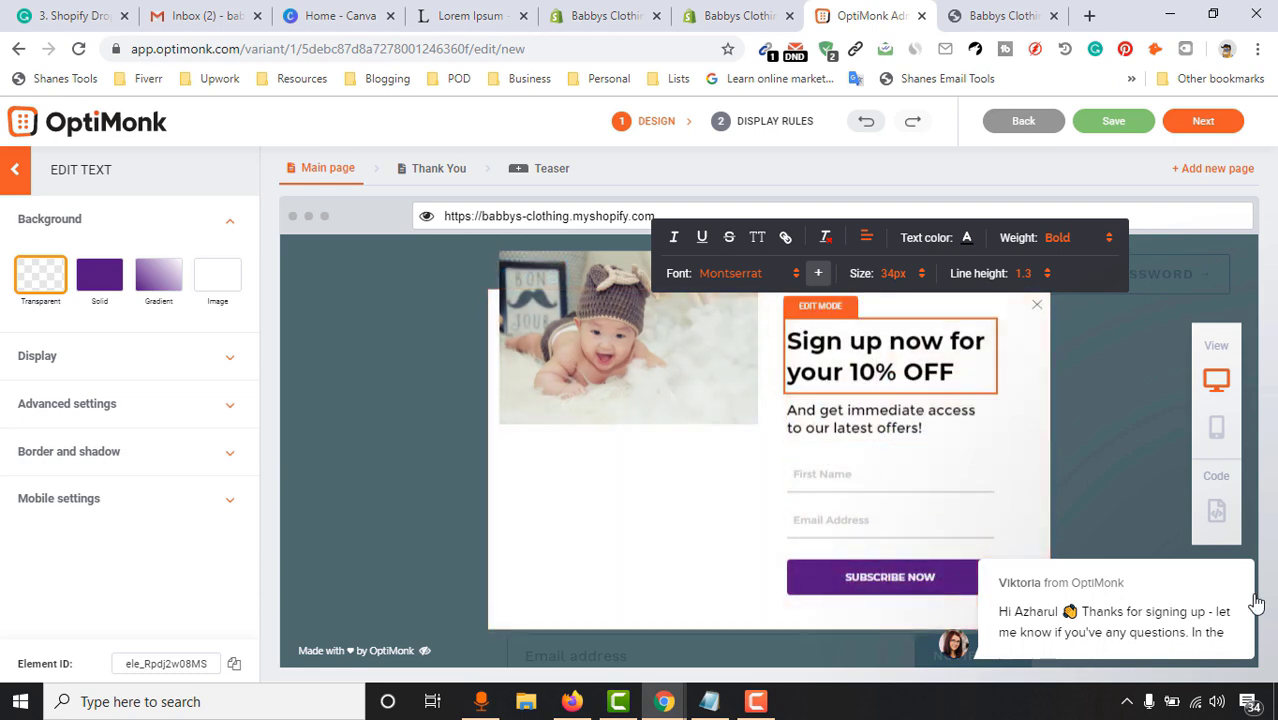
{"action": "left_click", "coordinate": [1231, 523]}
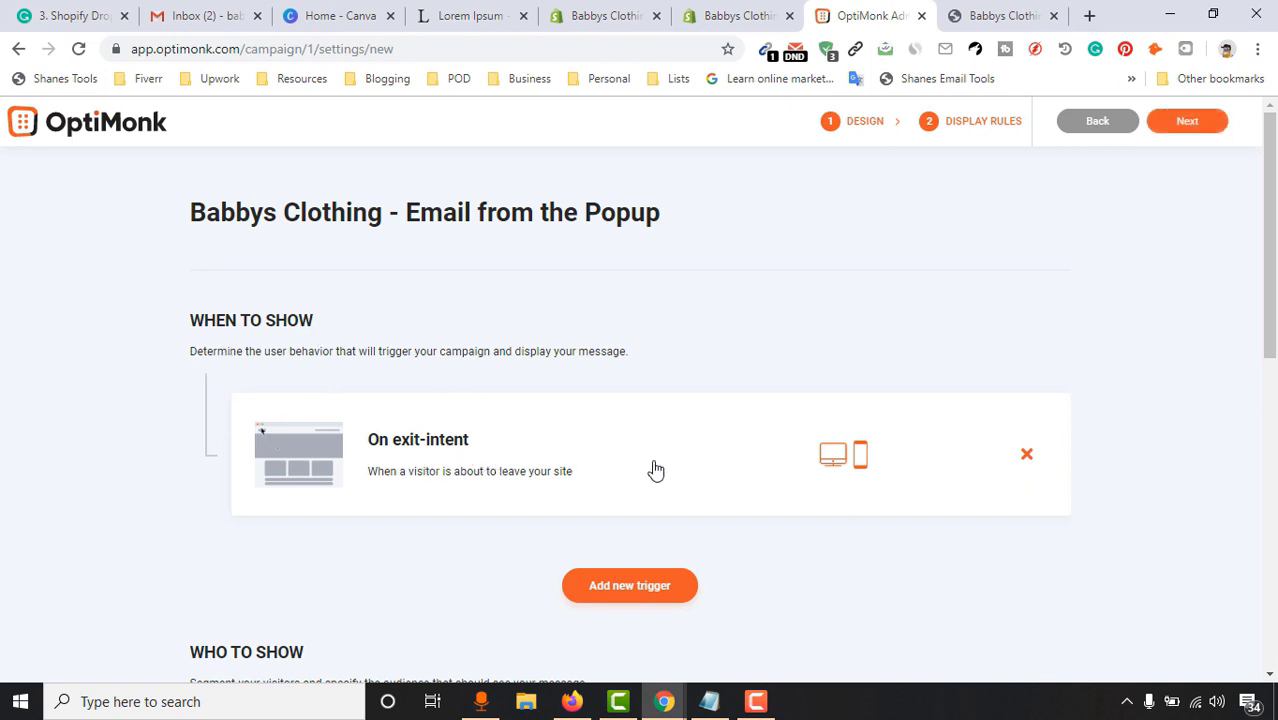
Save the On exit-intent trigger for both devices
{"action": "left_click", "coordinate": [466, 452]}
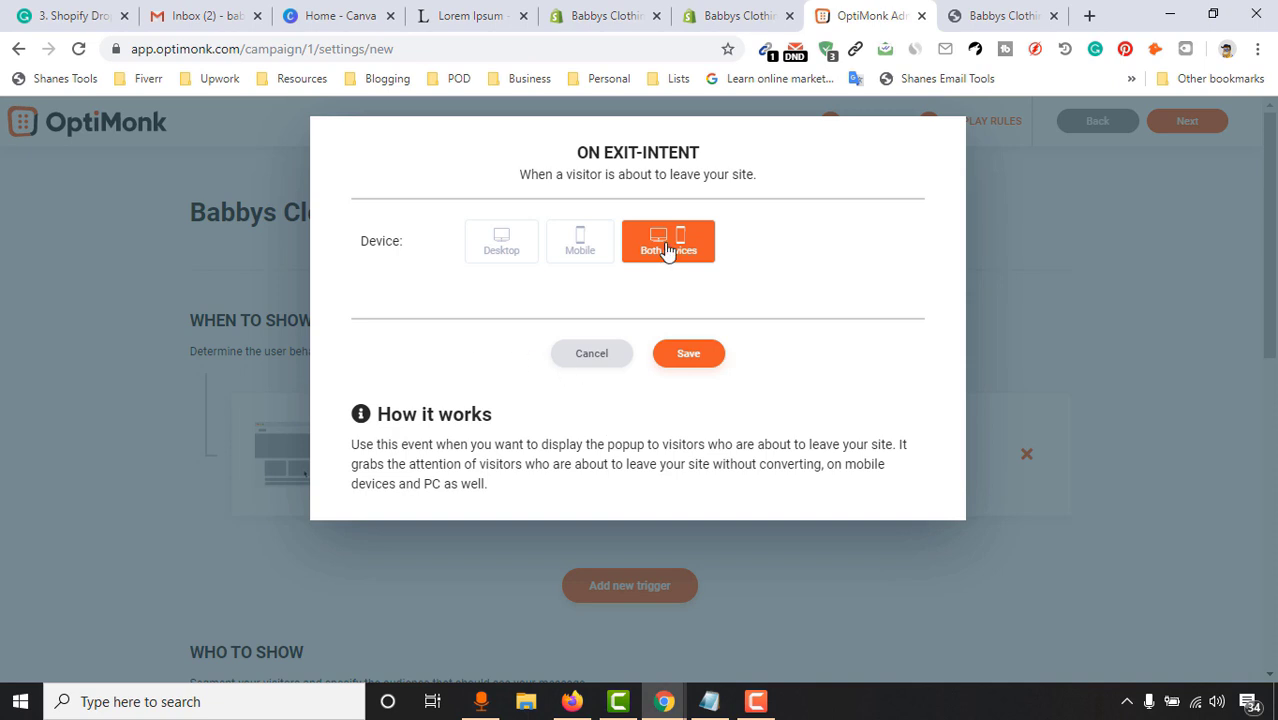
{"action": "left_click", "coordinate": [688, 362]}
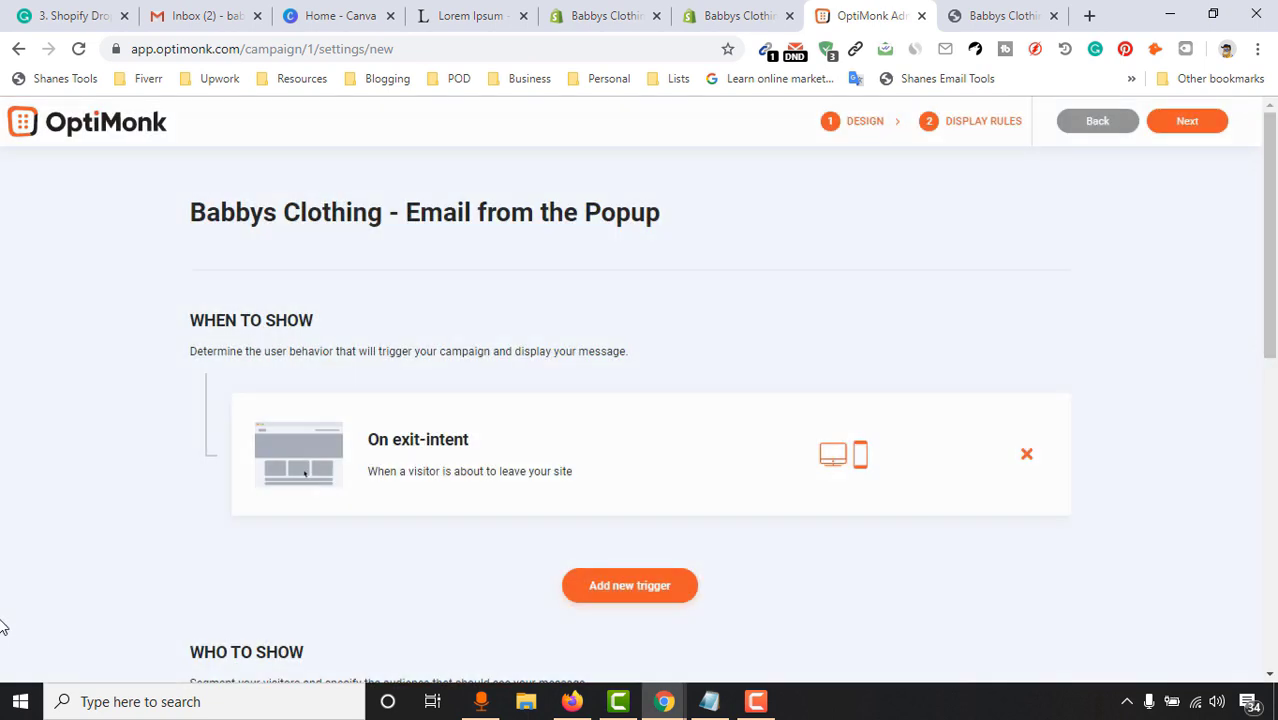
{"action": "scroll", "coordinate": [240, 563], "scroll_direction": "down", "scroll_amount": 2}
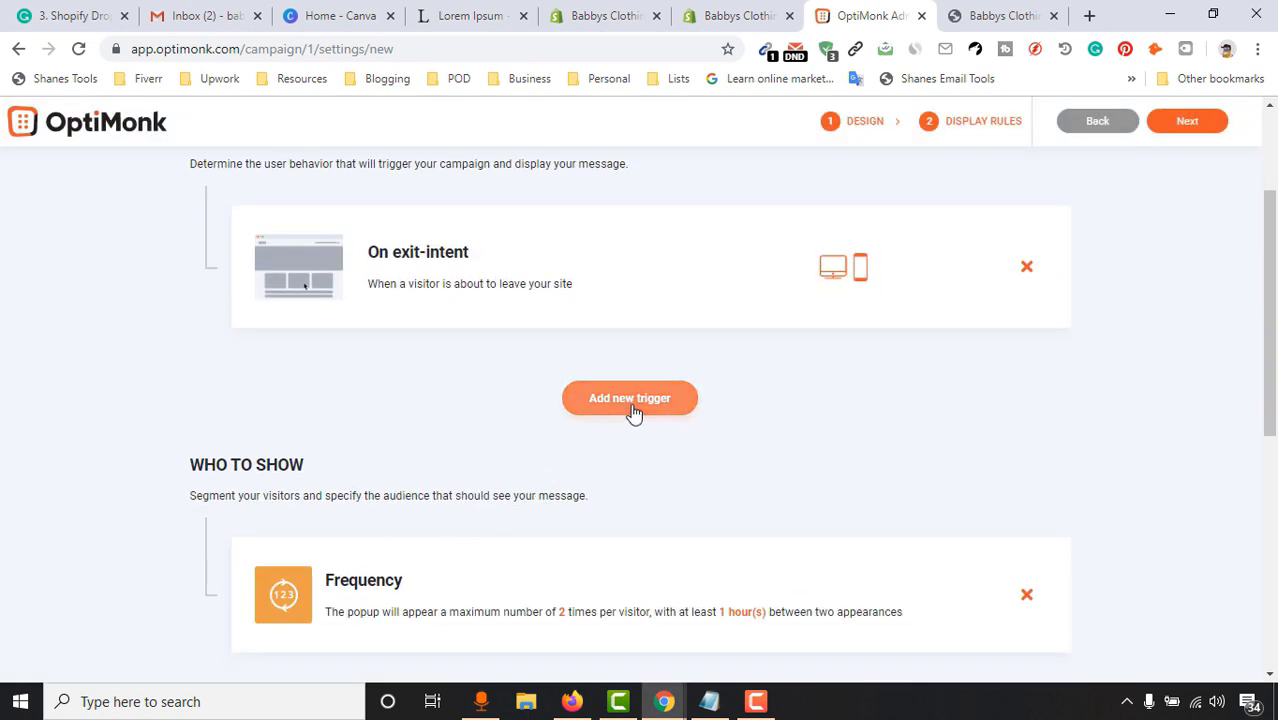
Add an After 5 seconds trigger and save the campaign's display rules
{"action": "left_click", "coordinate": [632, 408]}
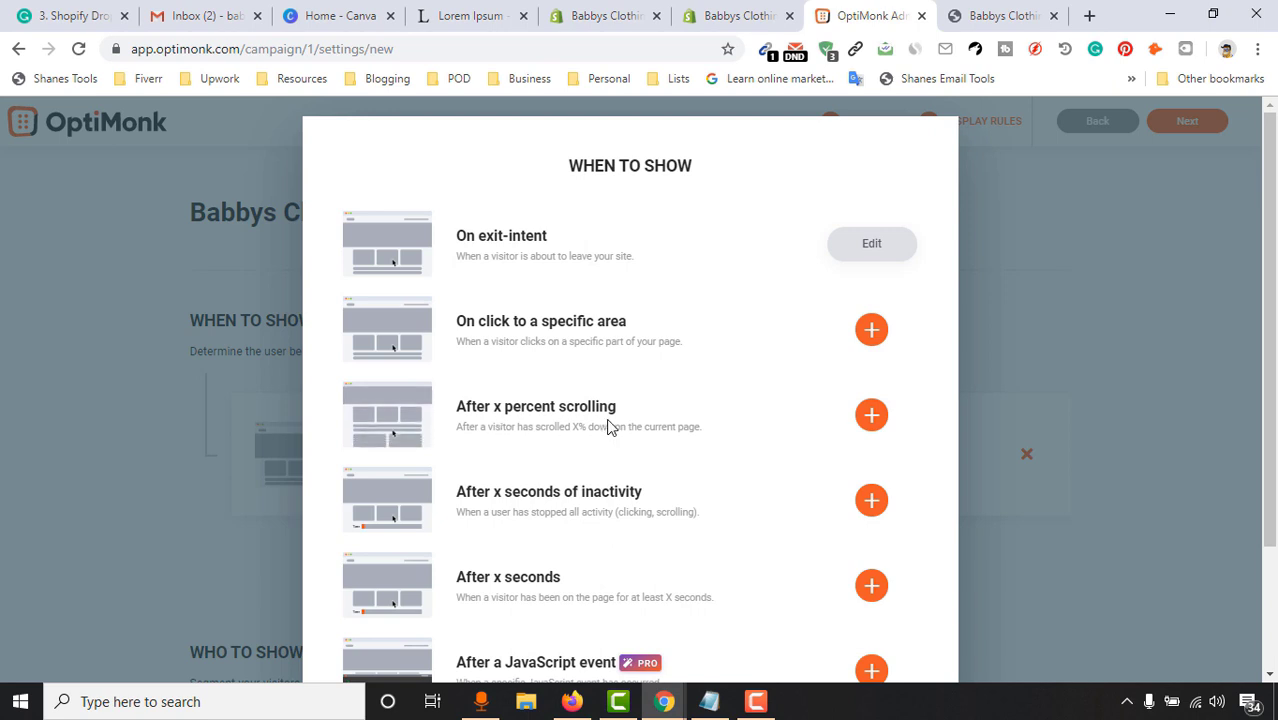
{"action": "scroll", "coordinate": [707, 432], "scroll_direction": "down", "scroll_amount": 2}
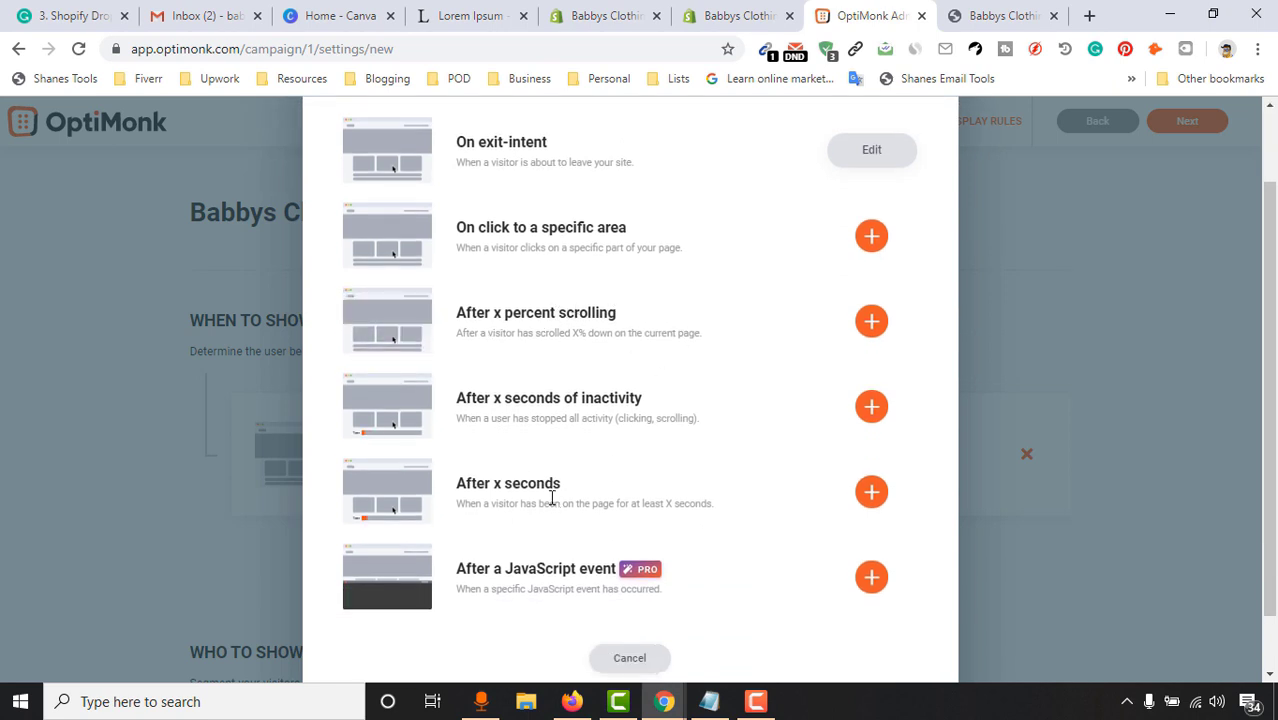
{"action": "scroll", "coordinate": [575, 490], "scroll_direction": "down", "scroll_amount": 1}
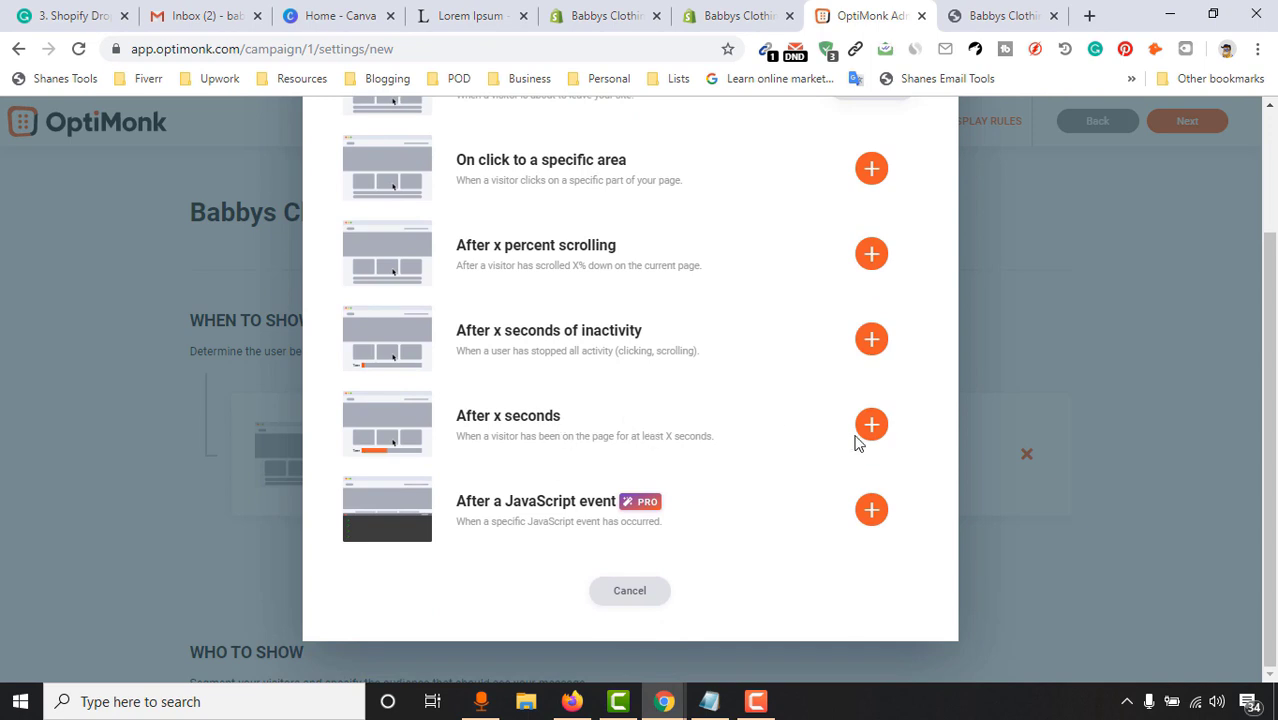
{"action": "left_click", "coordinate": [870, 426]}
{"action": "left_click_drag", "start_coordinate": [598, 297], "coordinate": [557, 298]}
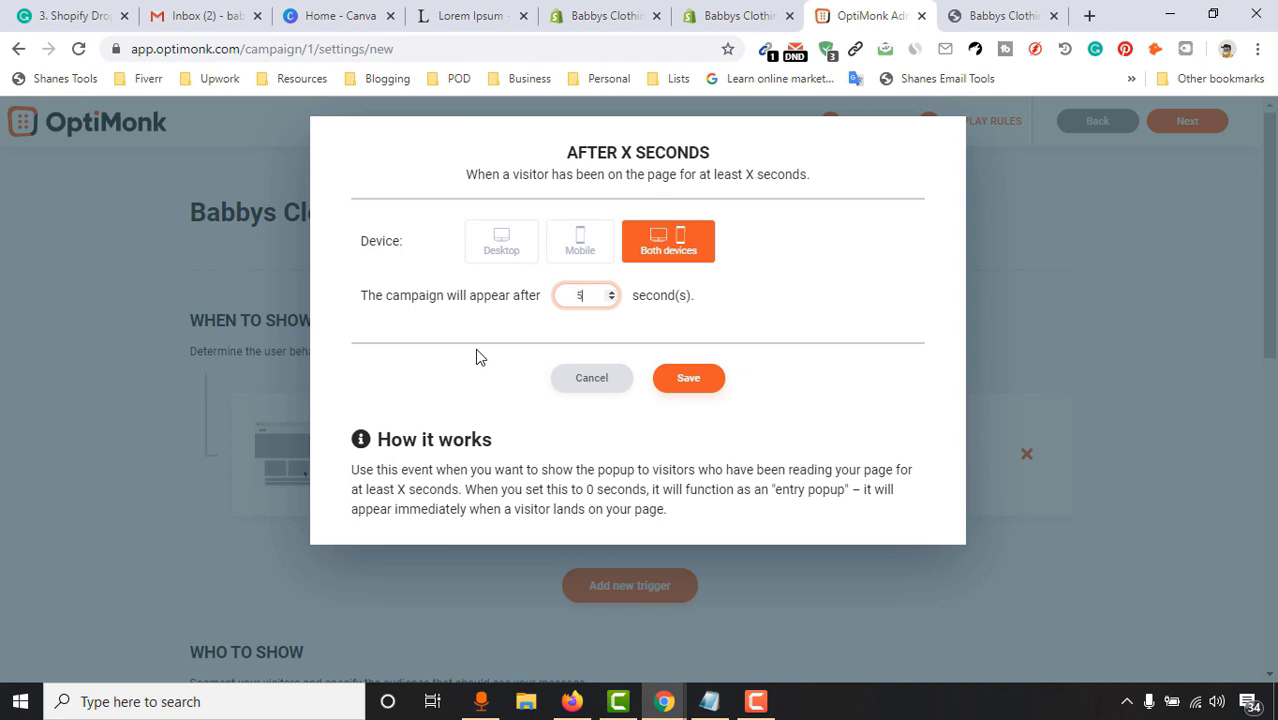
{"action": "left_click", "coordinate": [685, 378]}
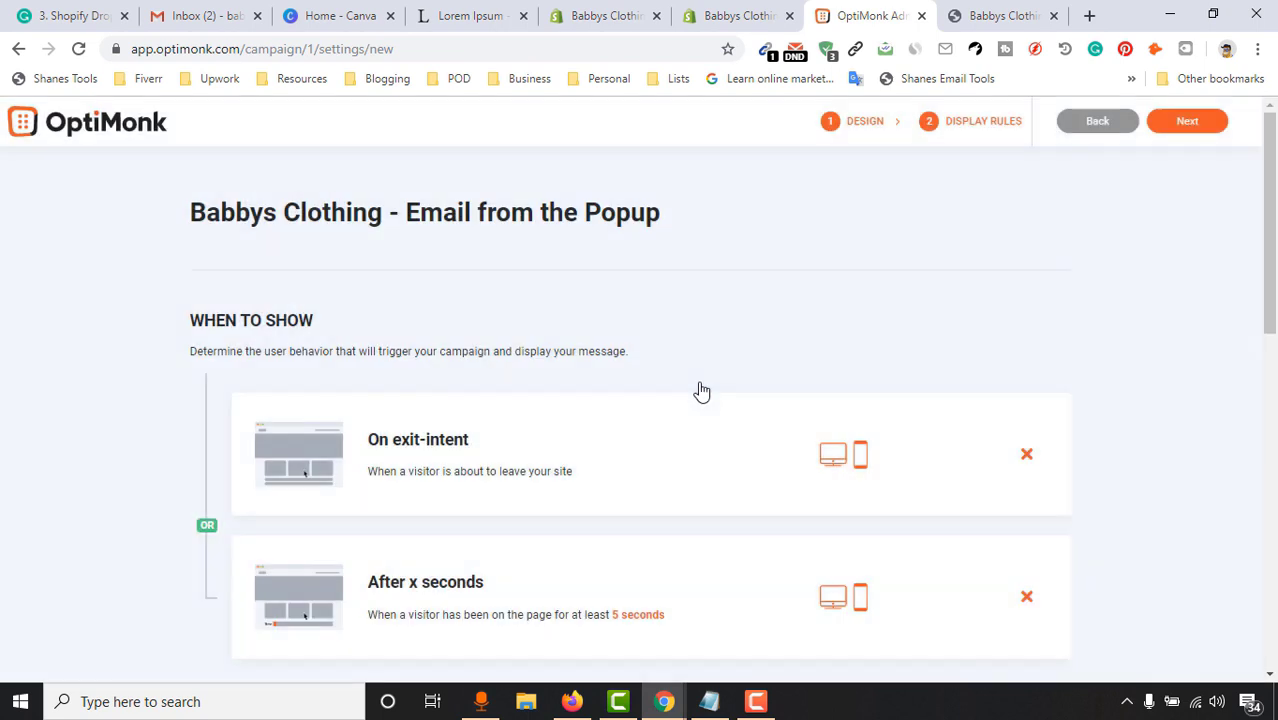
{"action": "scroll", "coordinate": [21, 504], "scroll_direction": "down", "scroll_amount": 3}
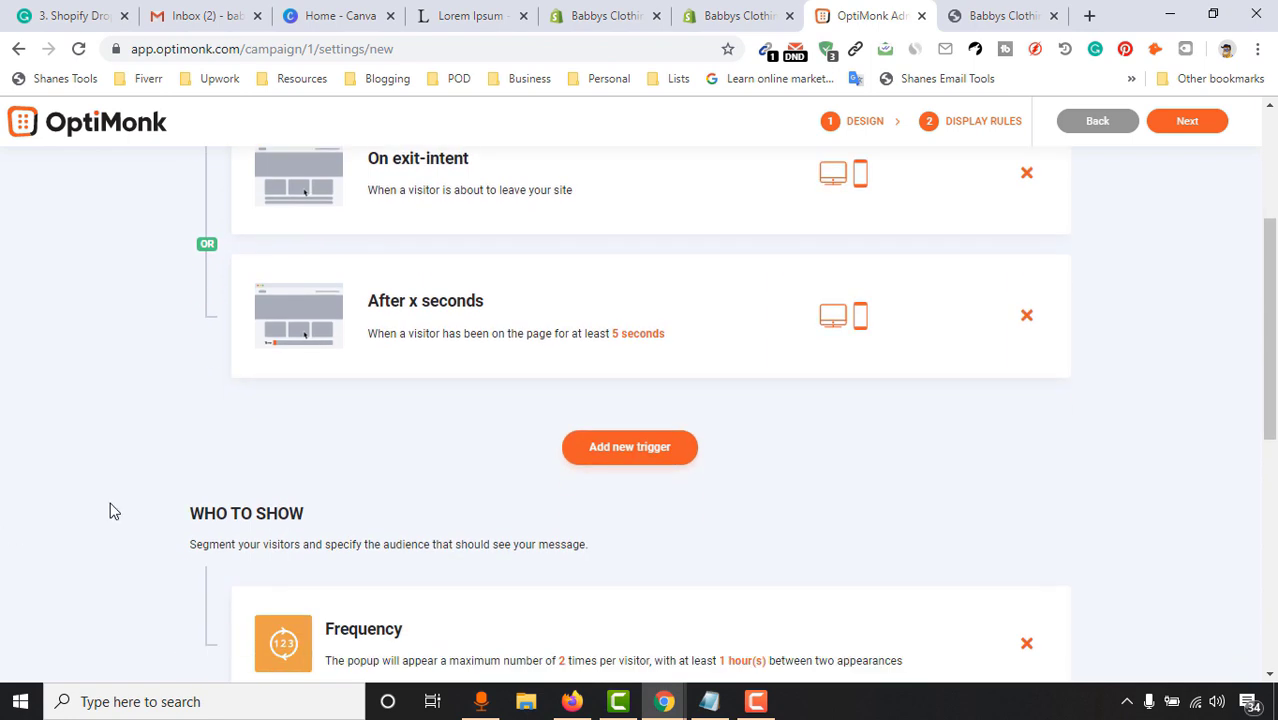
{"action": "scroll", "coordinate": [600, 430], "scroll_direction": "down", "scroll_amount": 1}
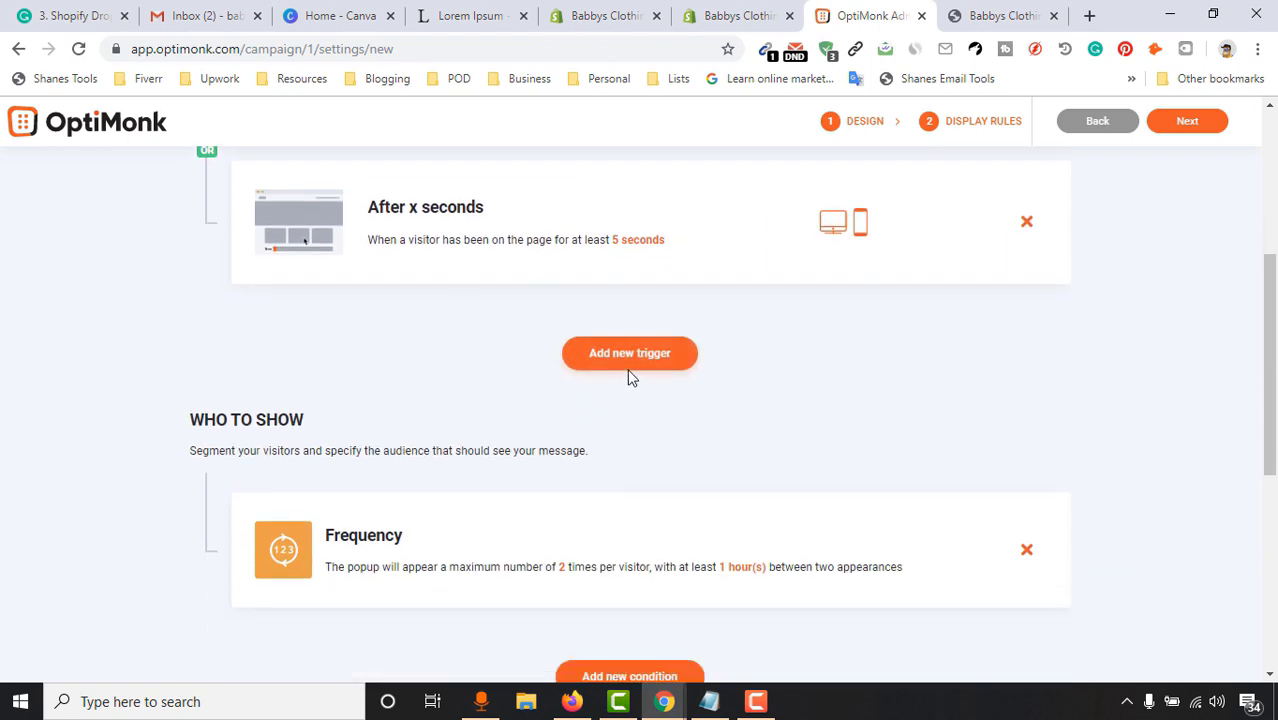
{"action": "scroll", "coordinate": [760, 392], "scroll_direction": "up", "scroll_amount": 4}
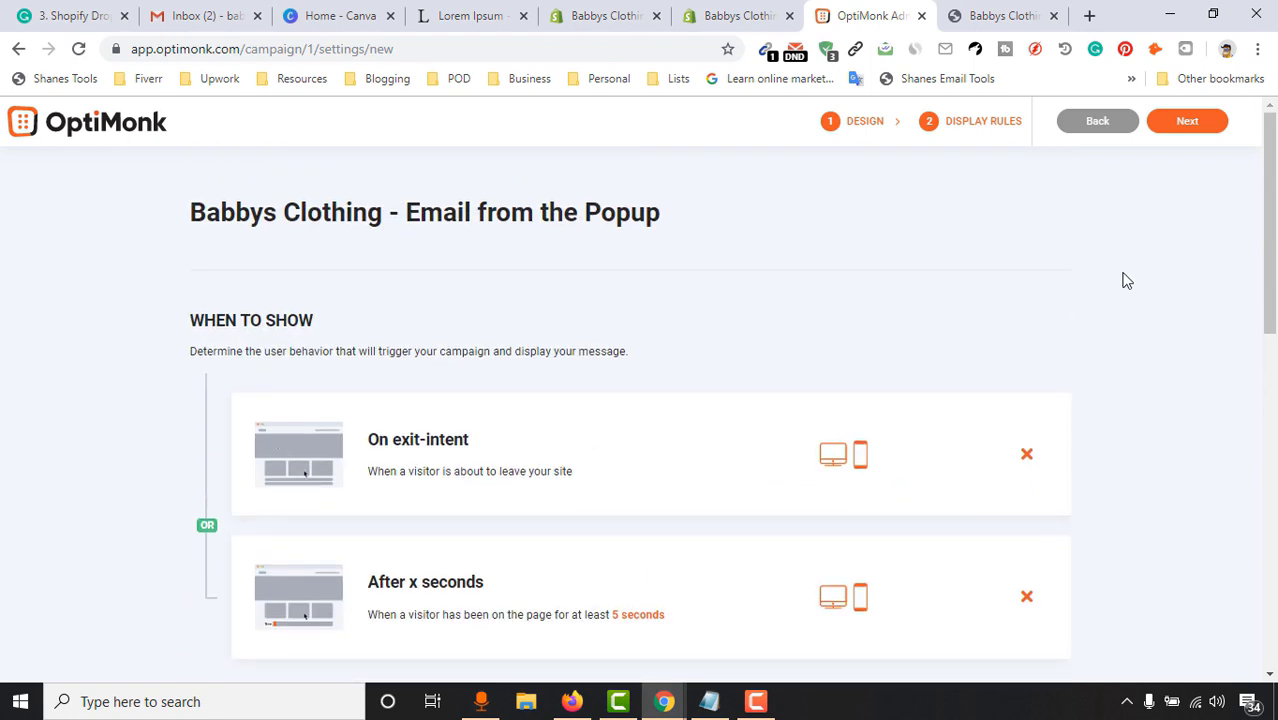
{"action": "left_click", "coordinate": [1188, 124]}
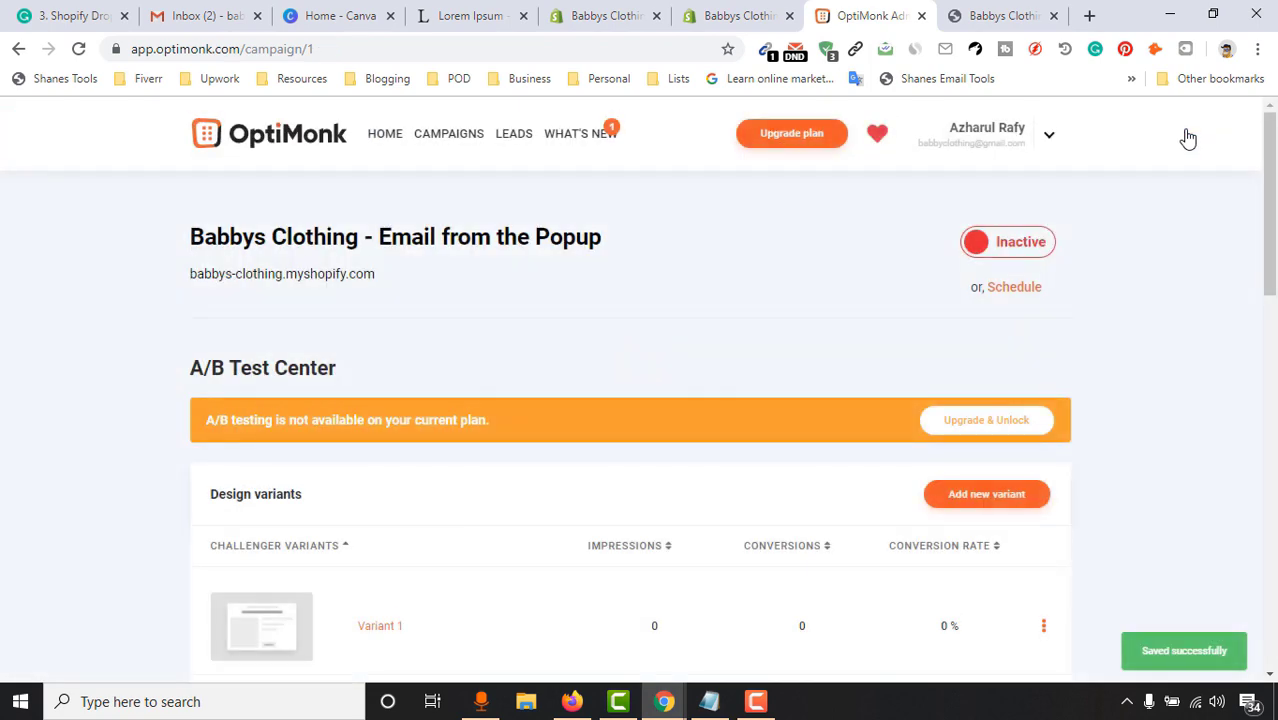
Review the campaign's settings summary, then switch to the Babbys Clothing Shopify admin tab
{"action": "scroll", "coordinate": [417, 488], "scroll_direction": "down", "scroll_amount": 1}
{"action": "scroll", "coordinate": [907, 491], "scroll_direction": "down", "scroll_amount": 2}
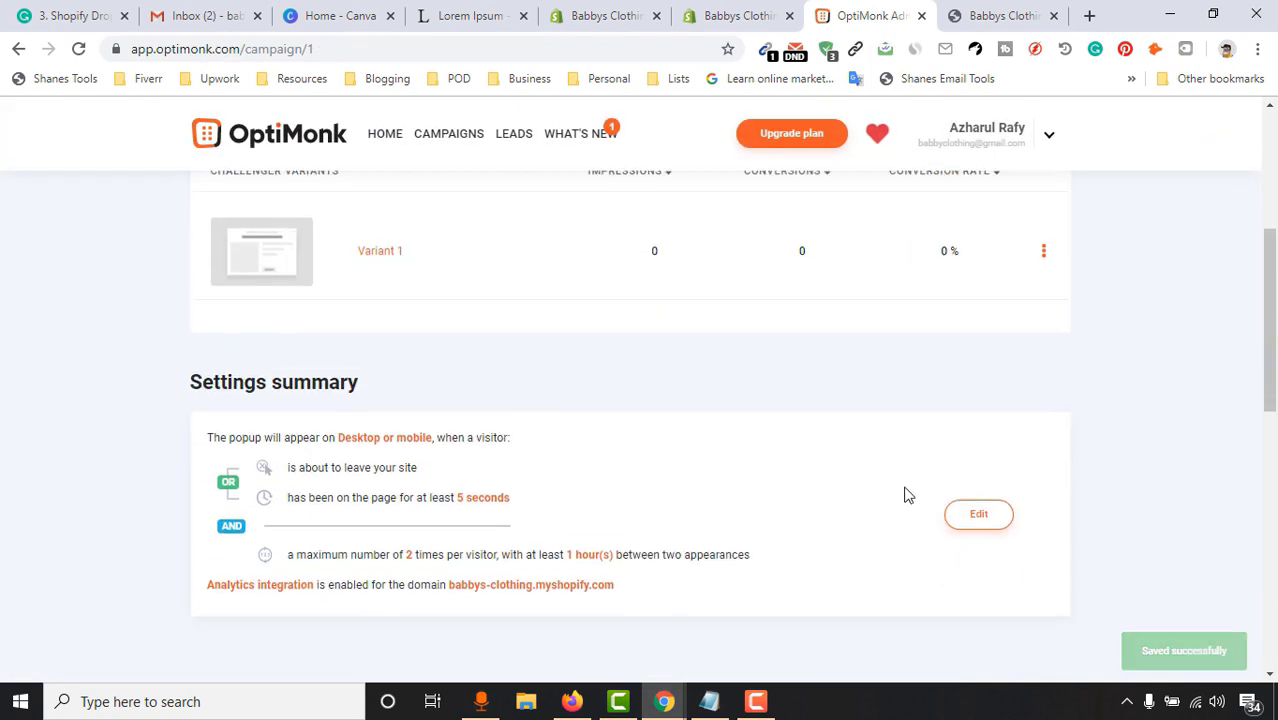
{"action": "mouse_move", "coordinate": [1270, 330]}
{"action": "left_mouse_down"}
{"action": "mouse_move", "coordinate": [1270, 500]}
{"action": "mouse_move", "coordinate": [1276, 345]}
{"action": "left_mouse_up"}
{"action": "scroll", "coordinate": [128, 605], "scroll_direction": "up", "scroll_amount": 7}
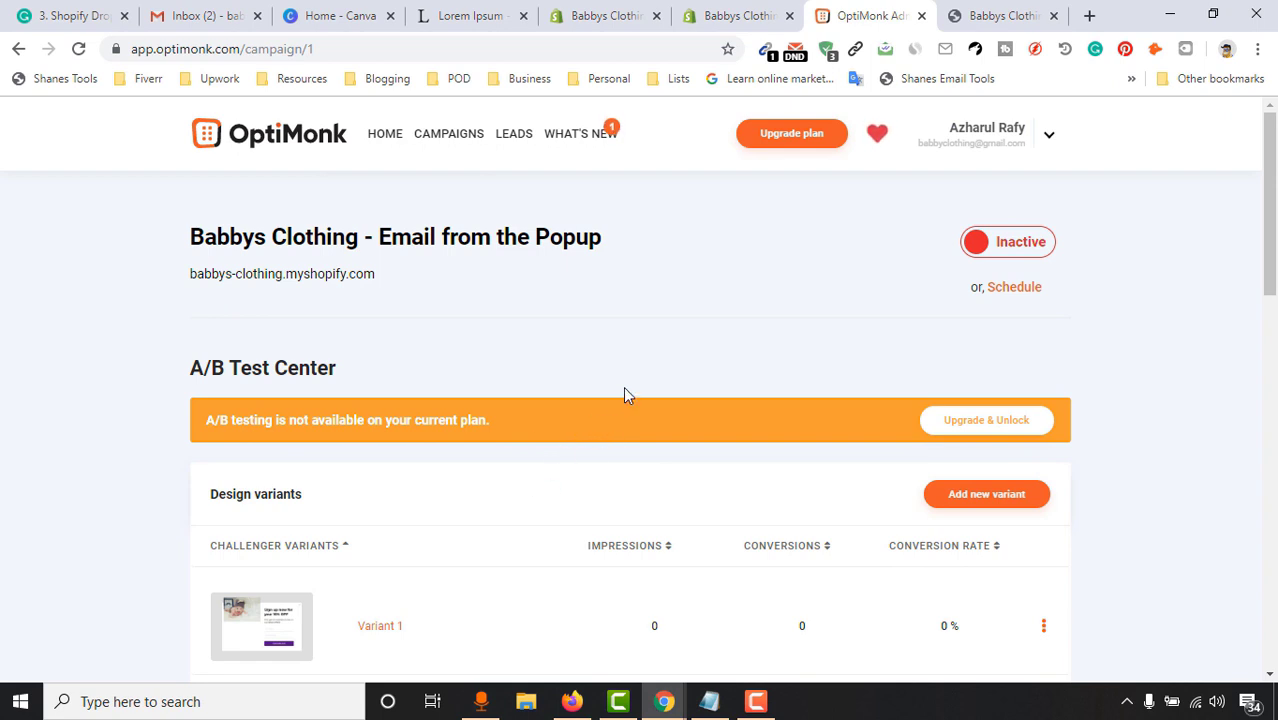
{"action": "scroll", "coordinate": [460, 400], "scroll_direction": "down", "scroll_amount": 3}
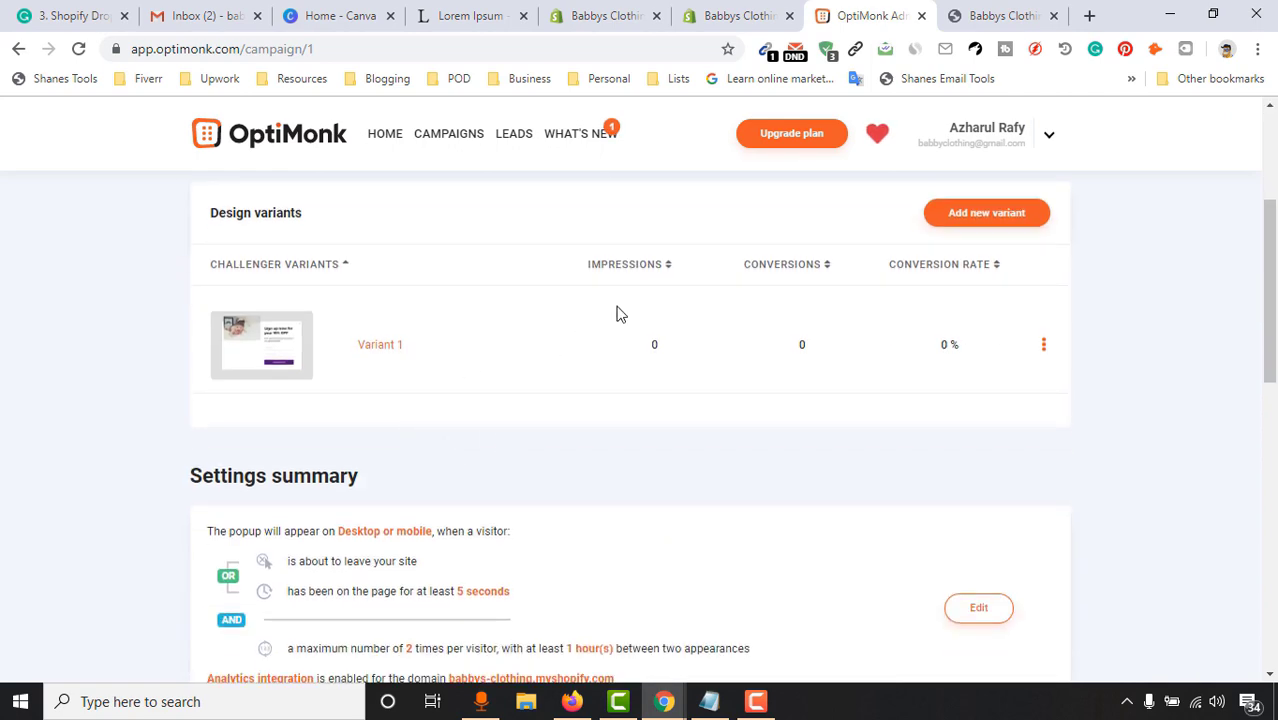
{"action": "left_click", "coordinate": [770, 8]}
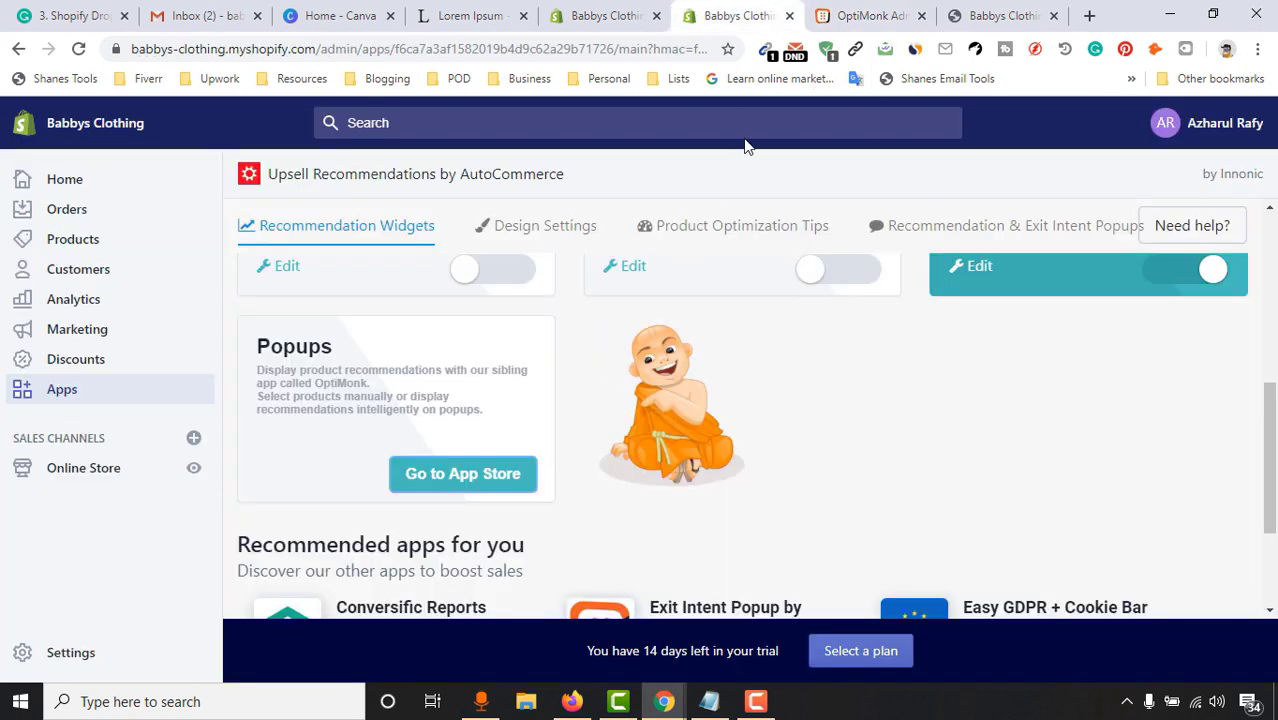
Browse Shopify's recommended apps, including Exit Intent Popup by OptiMonk, then return to OptiMonk
{"action": "left_click", "coordinate": [600, 12]}
{"action": "scroll", "coordinate": [770, 407], "scroll_direction": "down", "scroll_amount": 1}
{"action": "left_click", "coordinate": [742, 12]}
{"action": "scroll", "coordinate": [502, 471], "scroll_direction": "down", "scroll_amount": 2}
{"action": "scroll", "coordinate": [652, 463], "scroll_direction": "up", "scroll_amount": 5}
{"action": "scroll", "coordinate": [652, 463], "scroll_direction": "down", "scroll_amount": 5}
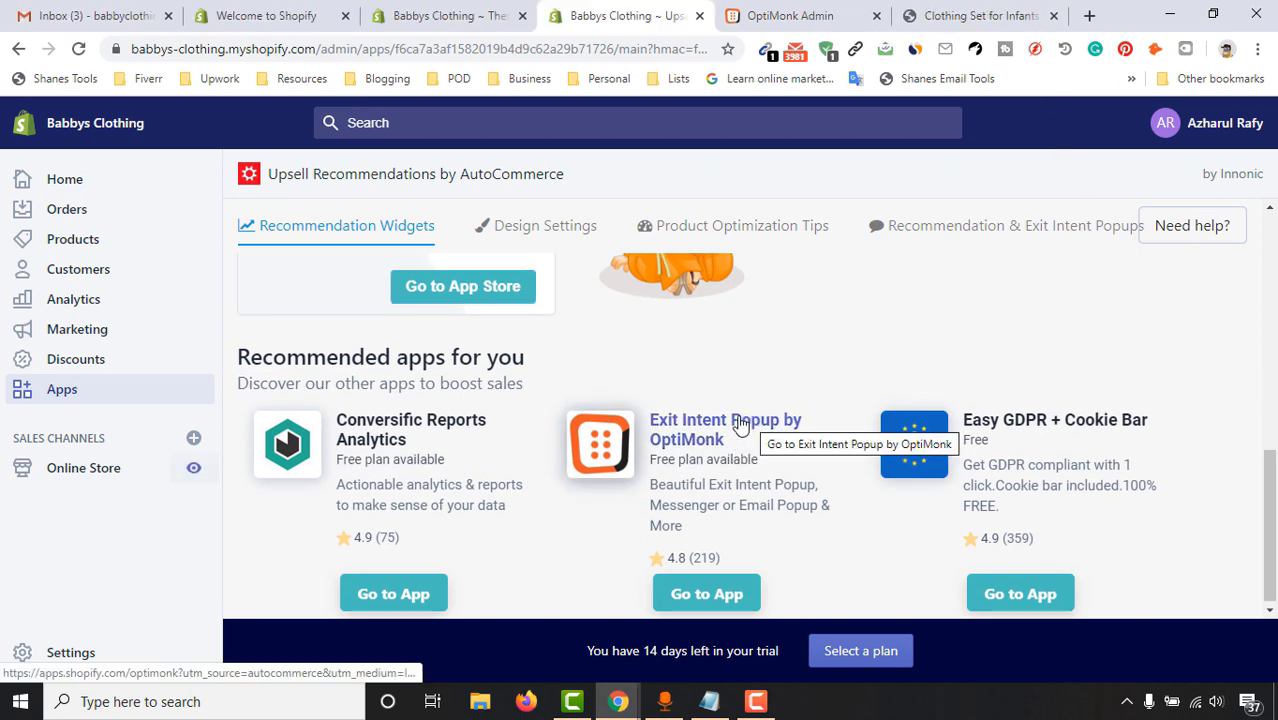
{"action": "left_click", "coordinate": [790, 12]}
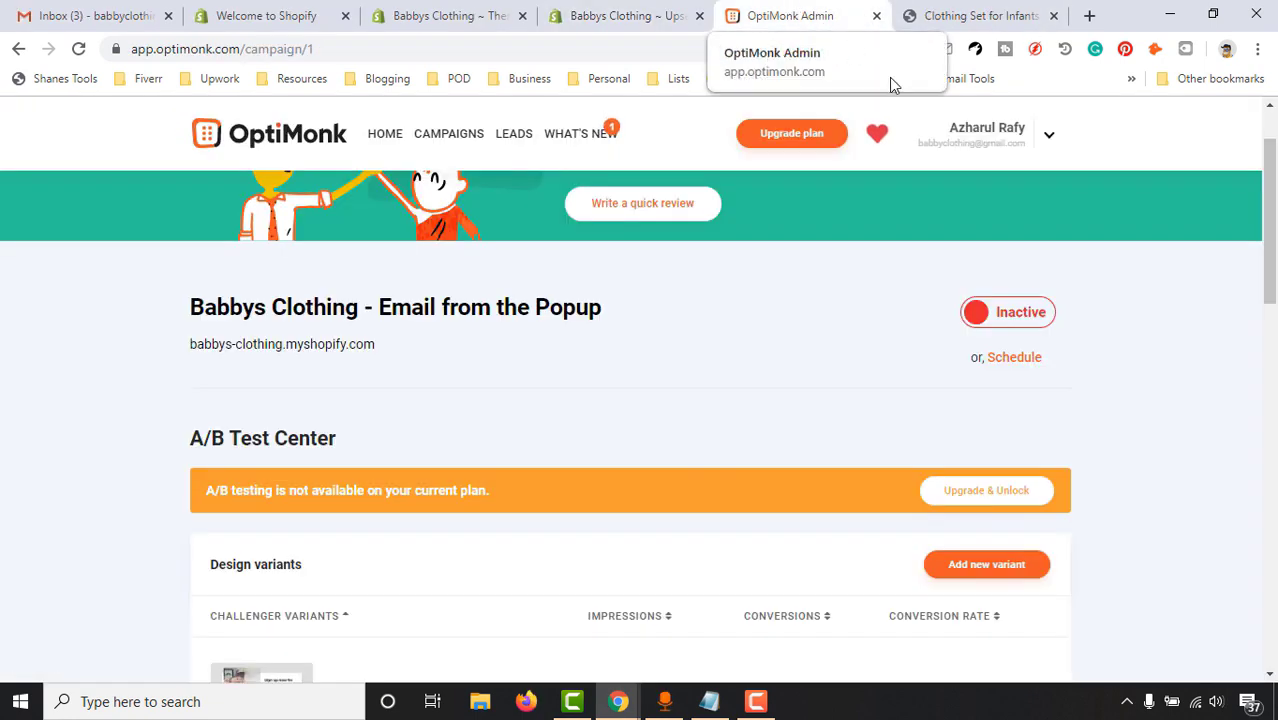
Switch the campaign from Inactive to Active and bring up the Clothing Set for Infants tab
{"action": "scroll", "coordinate": [1018, 362], "scroll_direction": "down", "scroll_amount": 1}
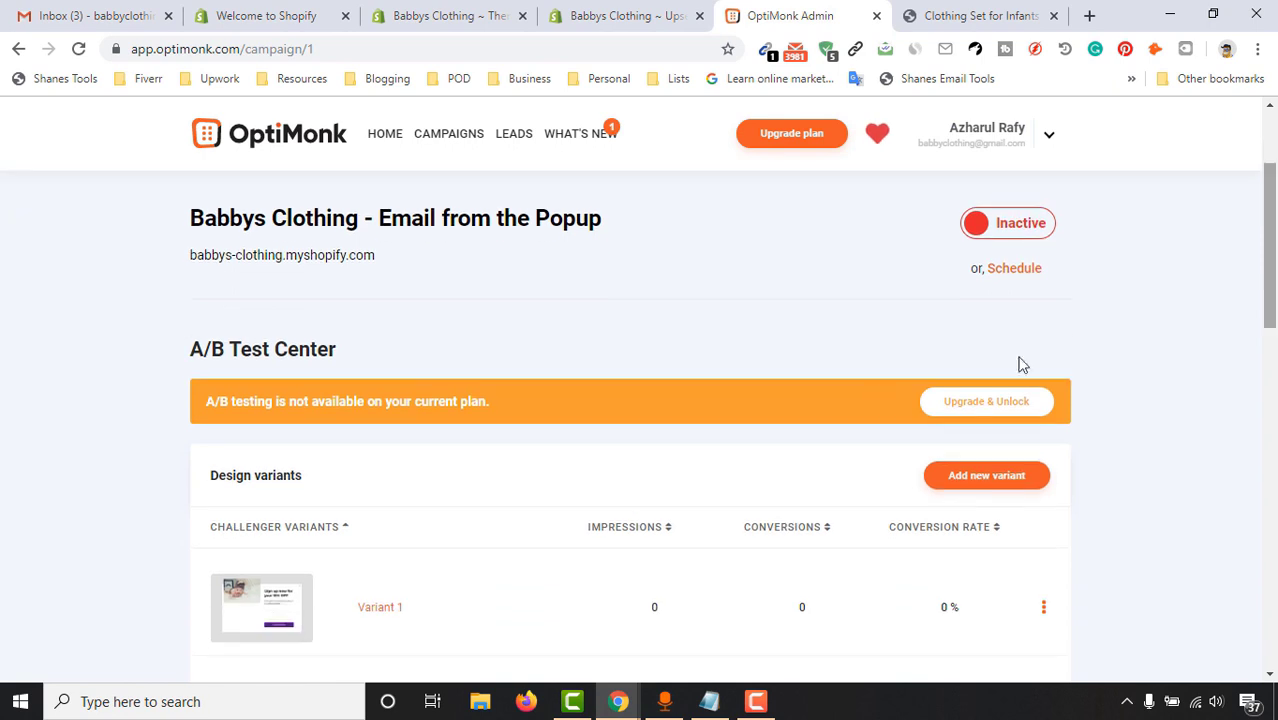
{"action": "scroll", "coordinate": [479, 414], "scroll_direction": "down", "scroll_amount": 3}
{"action": "scroll", "coordinate": [419, 465], "scroll_direction": "up", "scroll_amount": 2}
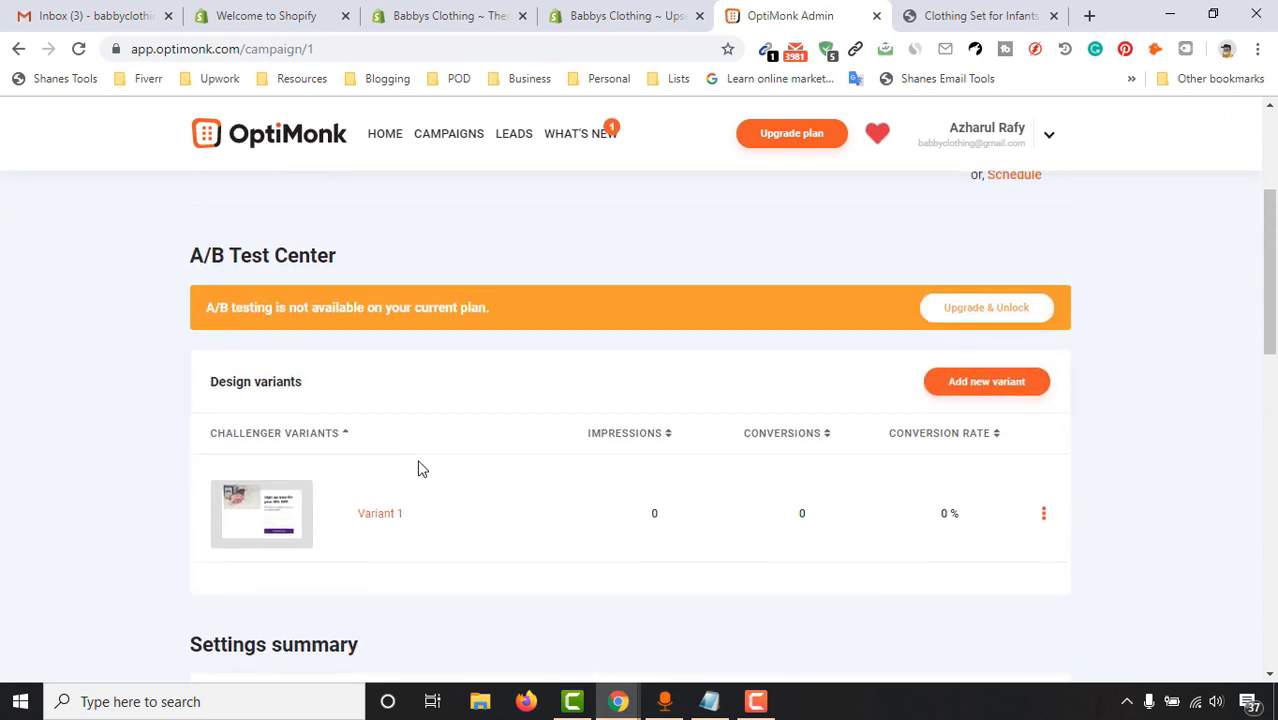
{"action": "scroll", "coordinate": [890, 345], "scroll_direction": "up", "scroll_amount": 2}
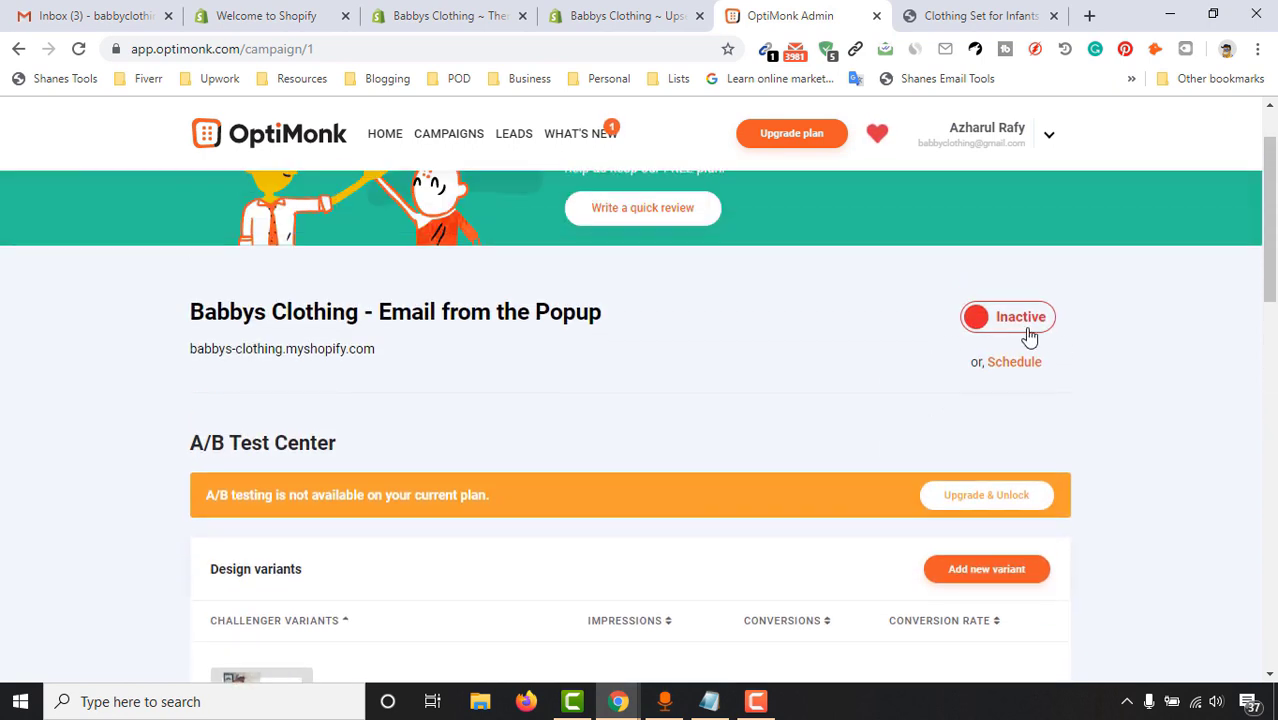
{"action": "left_click", "coordinate": [1030, 337]}
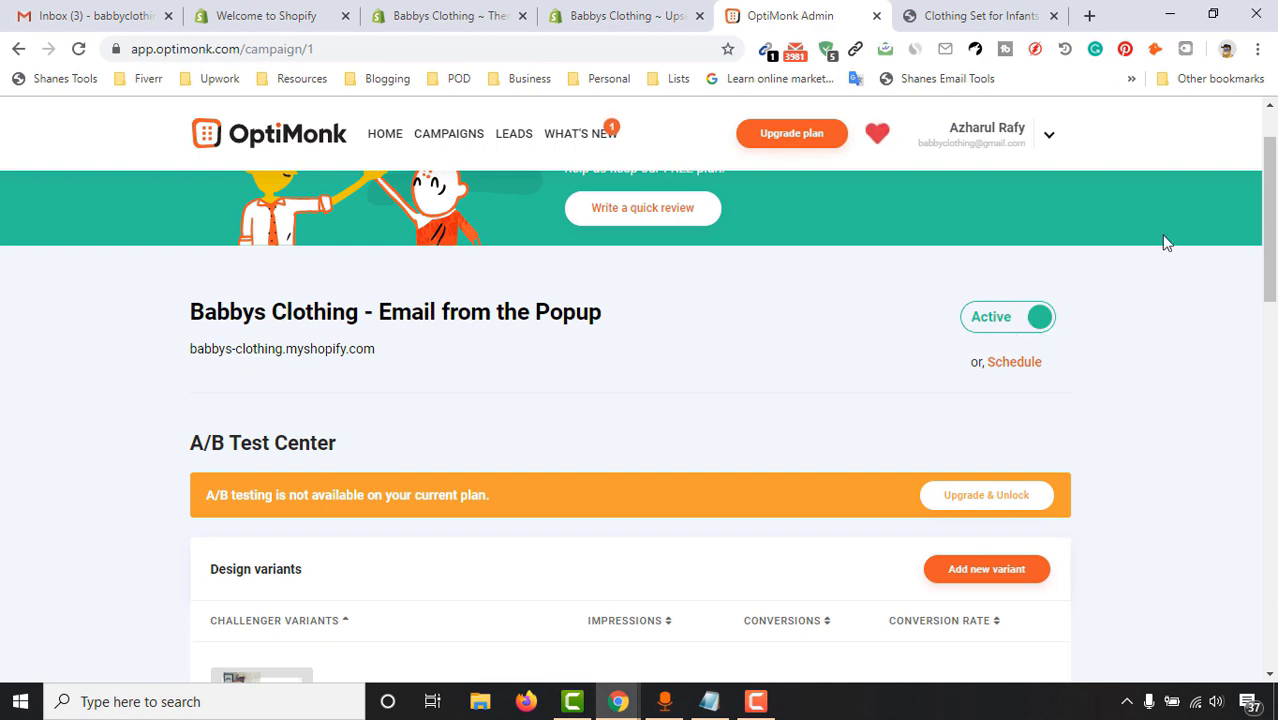
{"action": "left_click", "coordinate": [925, 15]}
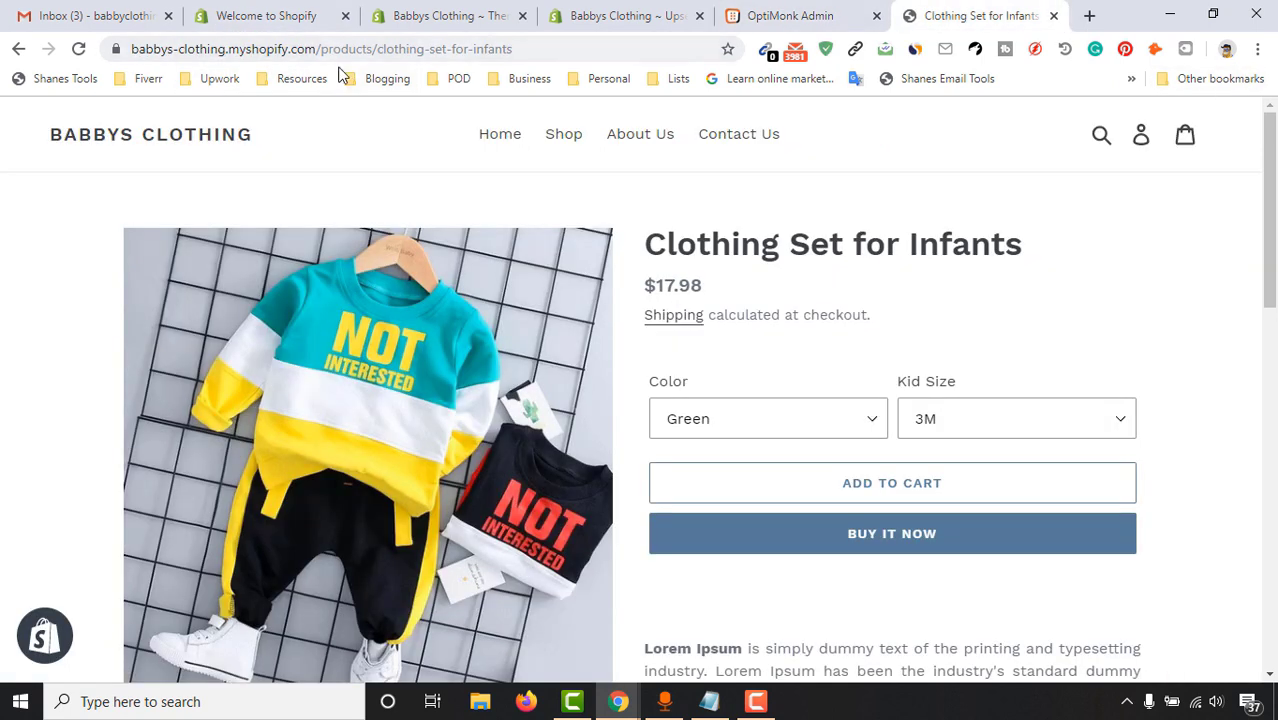
Load the store's web address in a new incognito window
{"action": "left_click_drag", "start_coordinate": [320, 58], "coordinate": [44, 80]}
{"action": "key", "text": "ctrl+c"}
{"action": "key", "text": "BackSpace"}
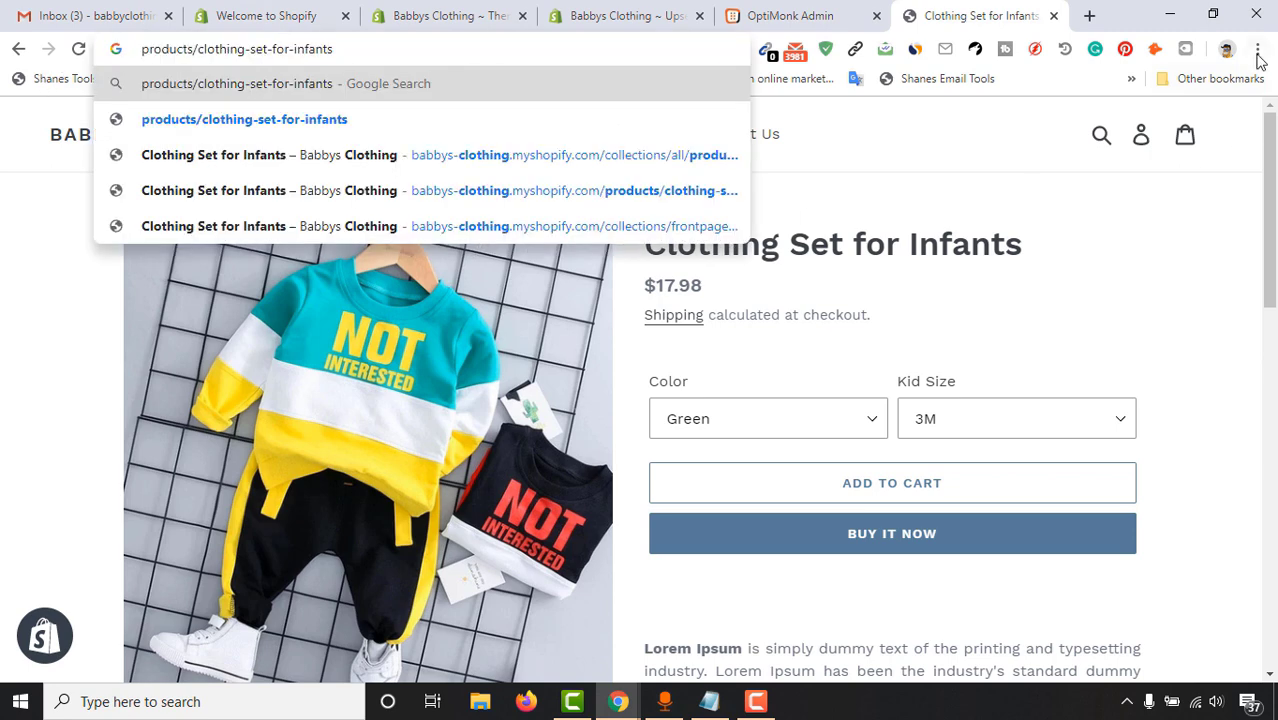
{"action": "left_click", "coordinate": [1258, 50]}
{"action": "left_click", "coordinate": [1126, 125]}
{"action": "key", "text": "ctrl+v"}
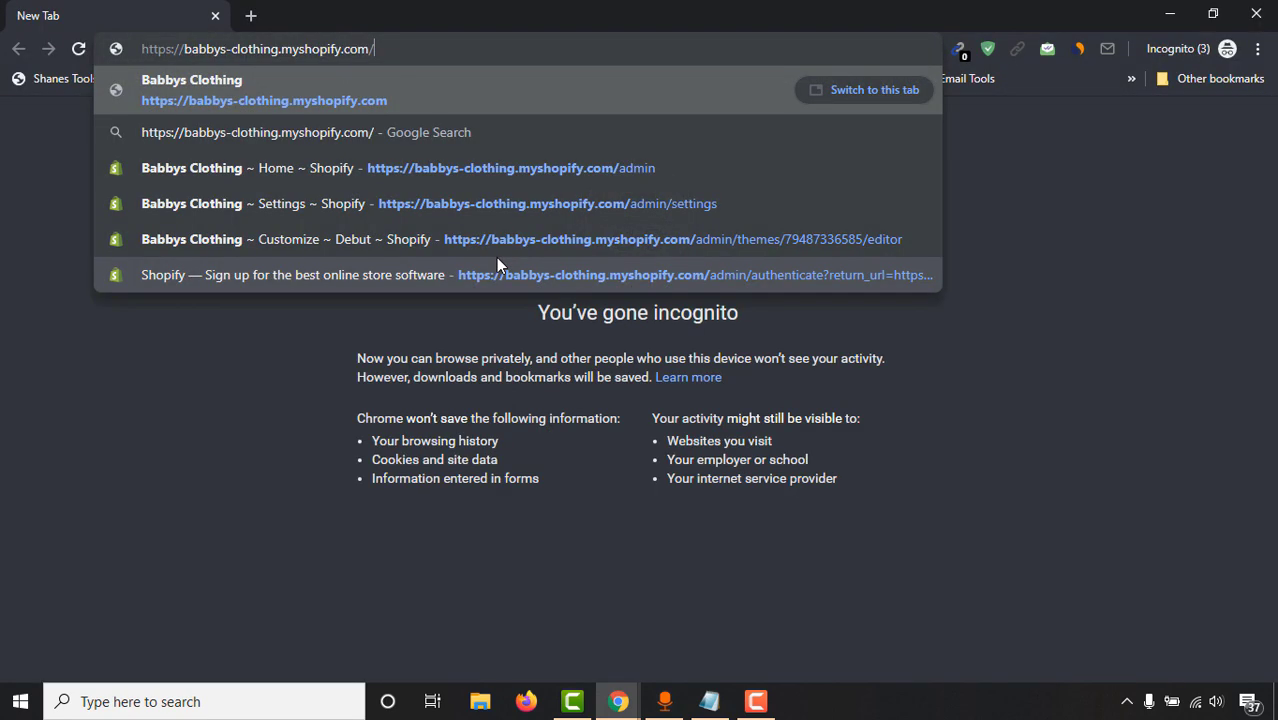
{"action": "key", "text": "Return"}
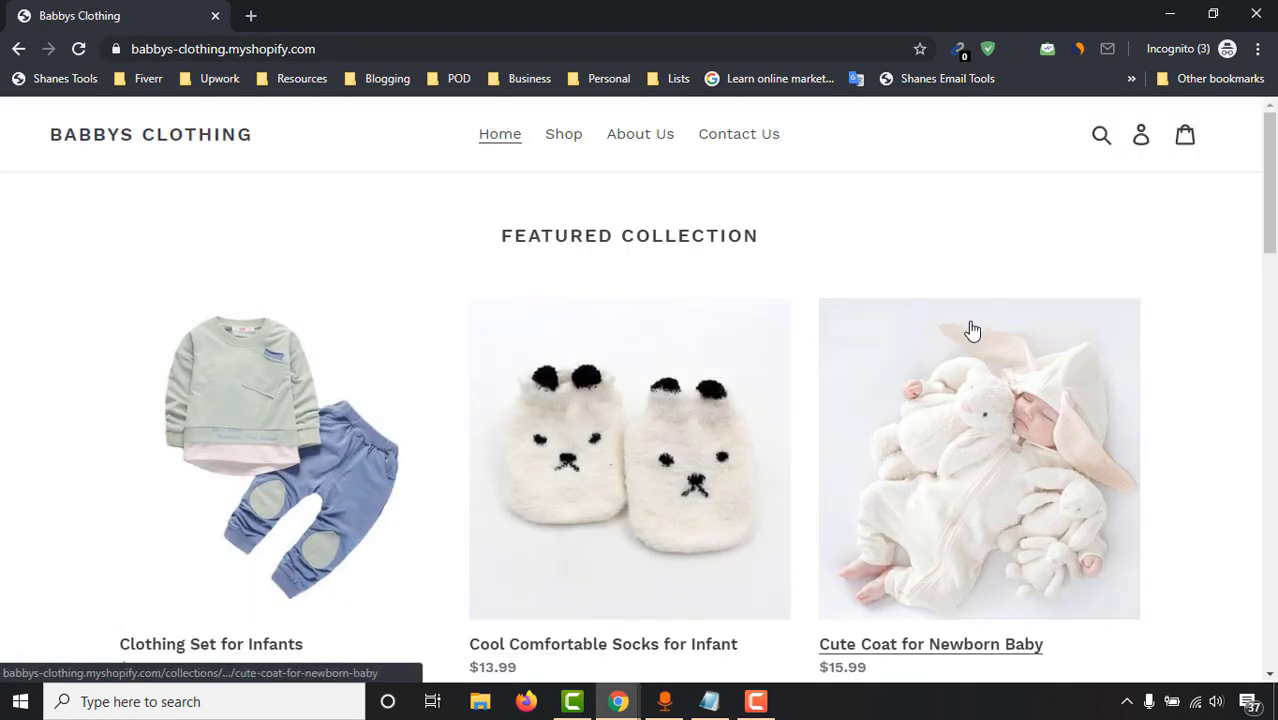
Open the Cool Comfortable Socks for Infant product page and scroll down to trigger the popup
{"action": "scroll", "coordinate": [1073, 340], "scroll_direction": "down", "scroll_amount": 3}
{"action": "scroll", "coordinate": [1148, 344], "scroll_direction": "down", "scroll_amount": 15}
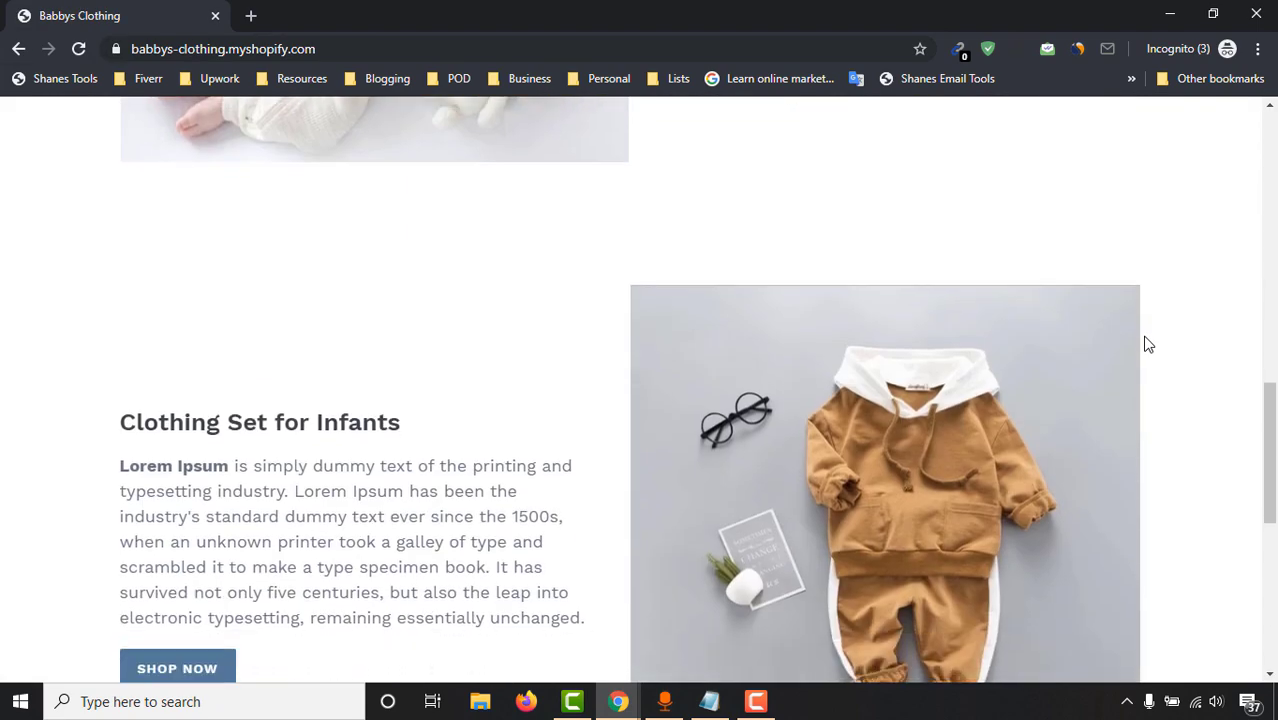
{"action": "scroll", "coordinate": [1144, 342], "scroll_direction": "up", "scroll_amount": 3}
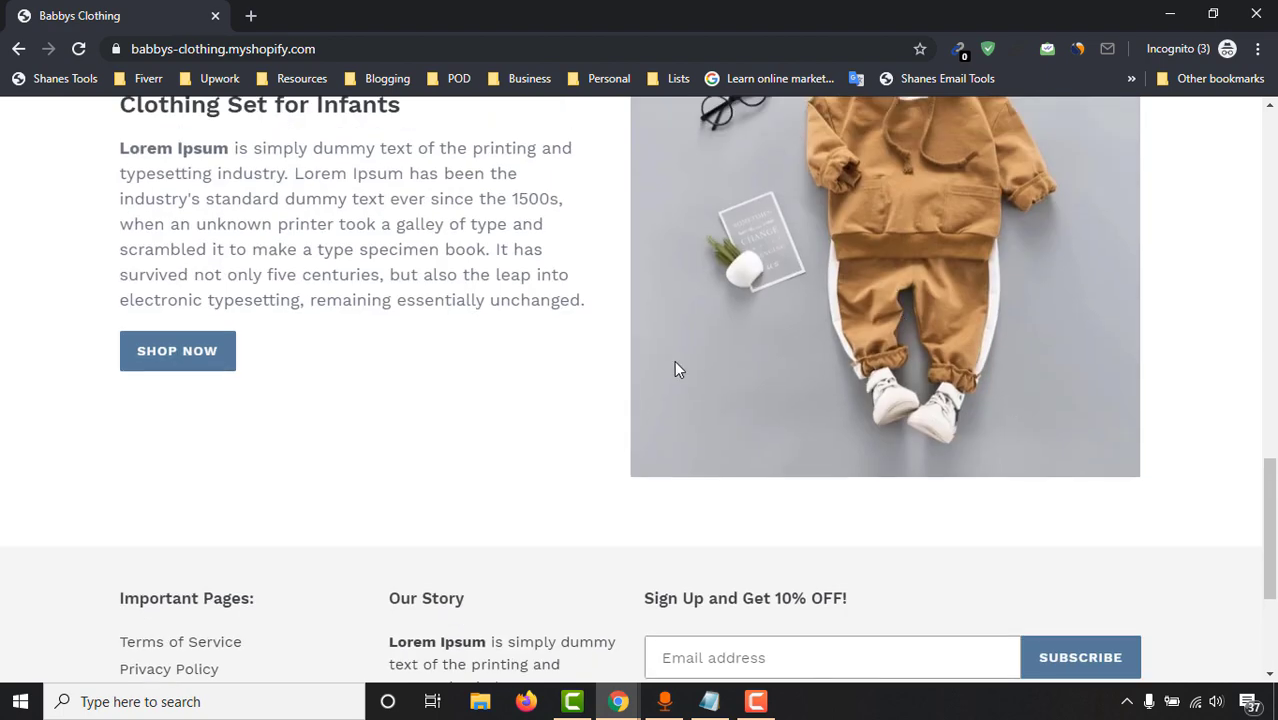
{"action": "scroll", "coordinate": [674, 370], "scroll_direction": "up", "scroll_amount": 20}
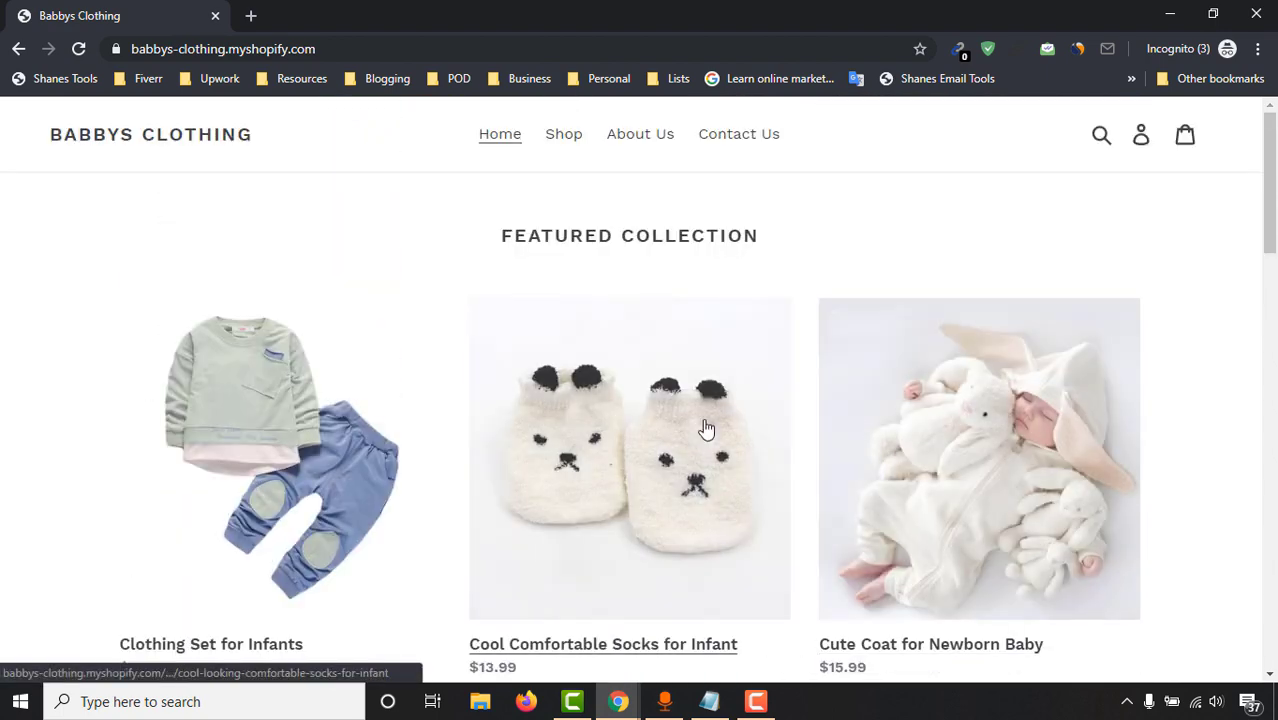
{"action": "left_click", "coordinate": [680, 430]}
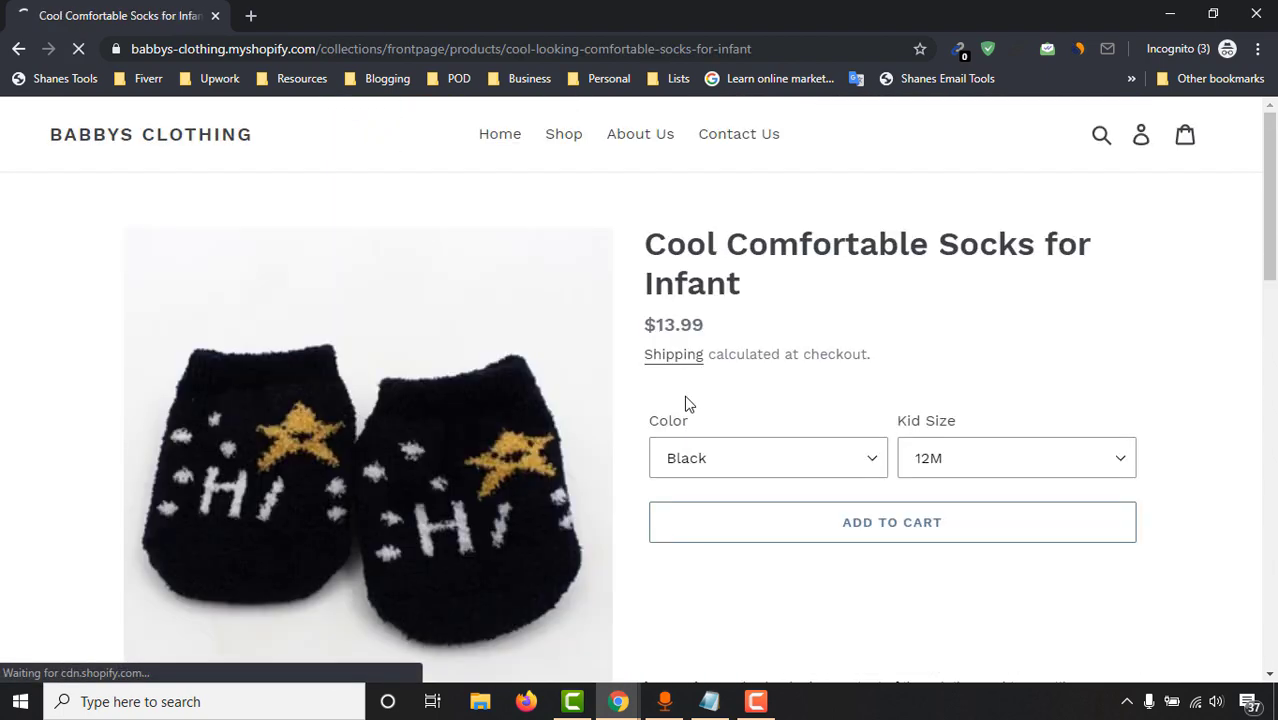
{"action": "scroll", "coordinate": [785, 335], "scroll_direction": "down", "scroll_amount": 4}
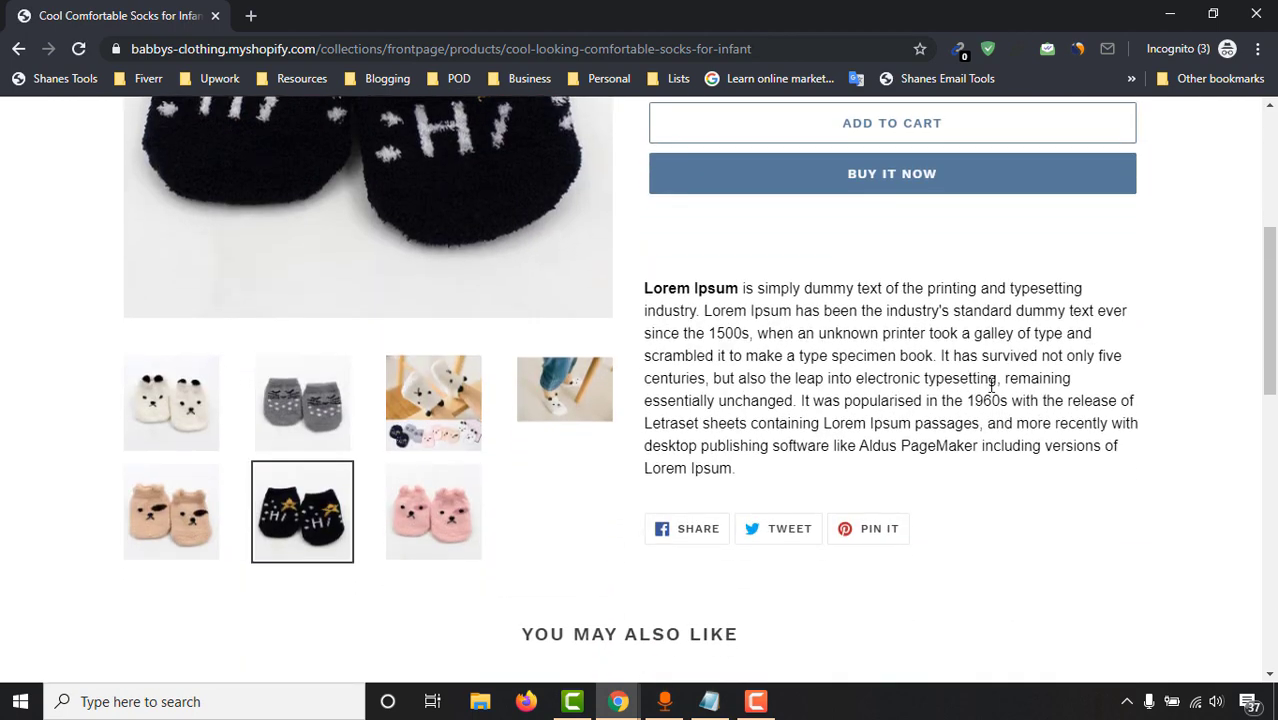
{"action": "scroll", "coordinate": [991, 385], "scroll_direction": "down", "scroll_amount": 8}
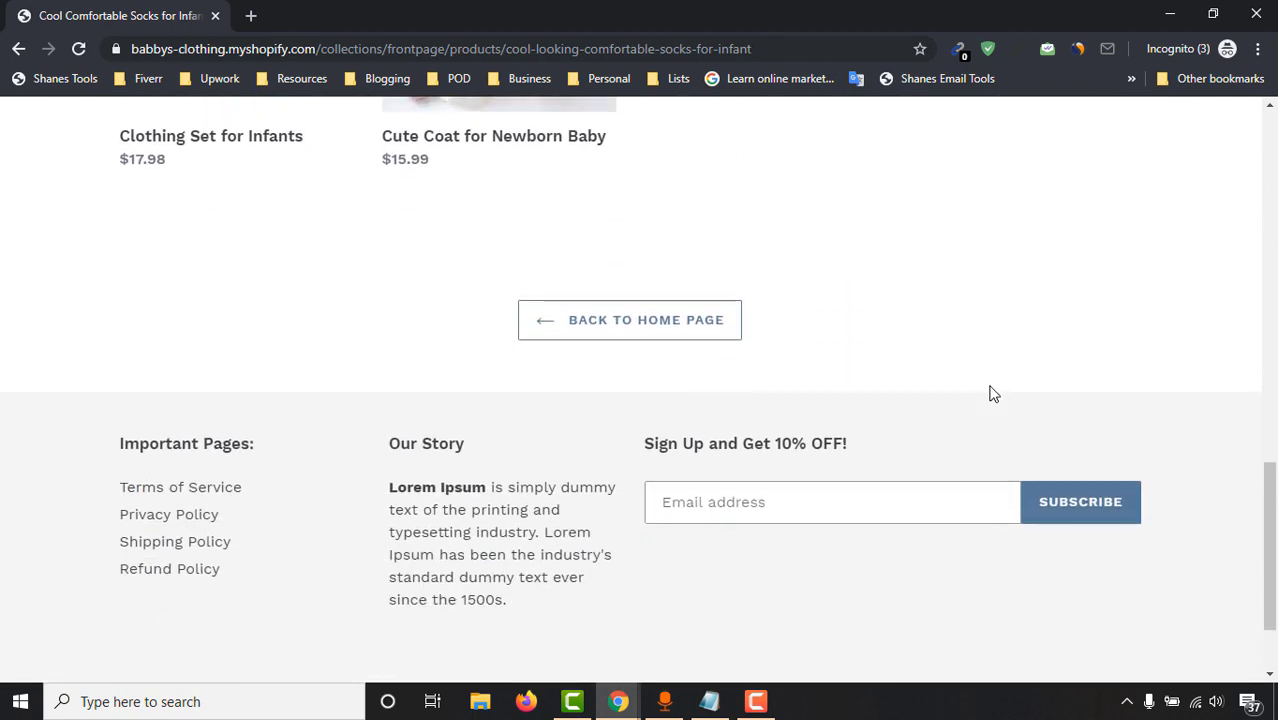
{"action": "scroll", "coordinate": [991, 390], "scroll_direction": "down", "scroll_amount": 2}
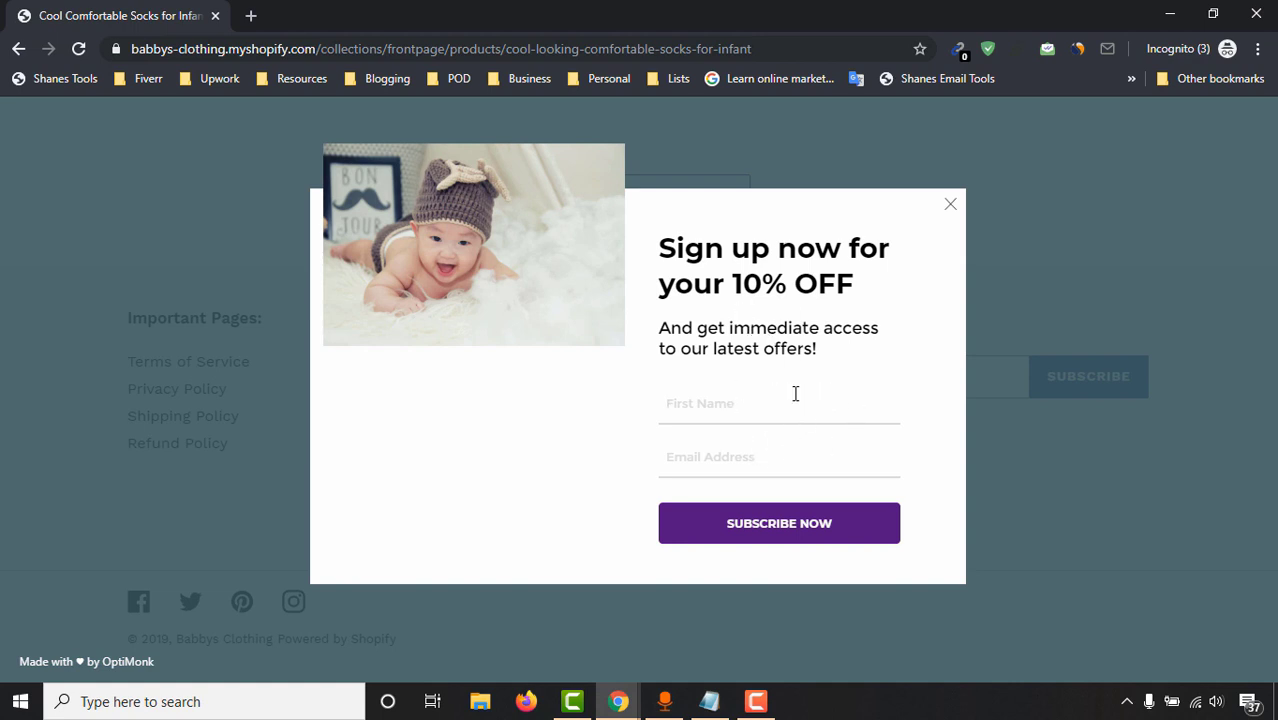
Enter a test first name and e-mail in the 10% OFF popup, then close it
{"action": "left_click", "coordinate": [740, 401]}
{"action": "type", "text": "A"}
{"action": "type", "text": "m"}
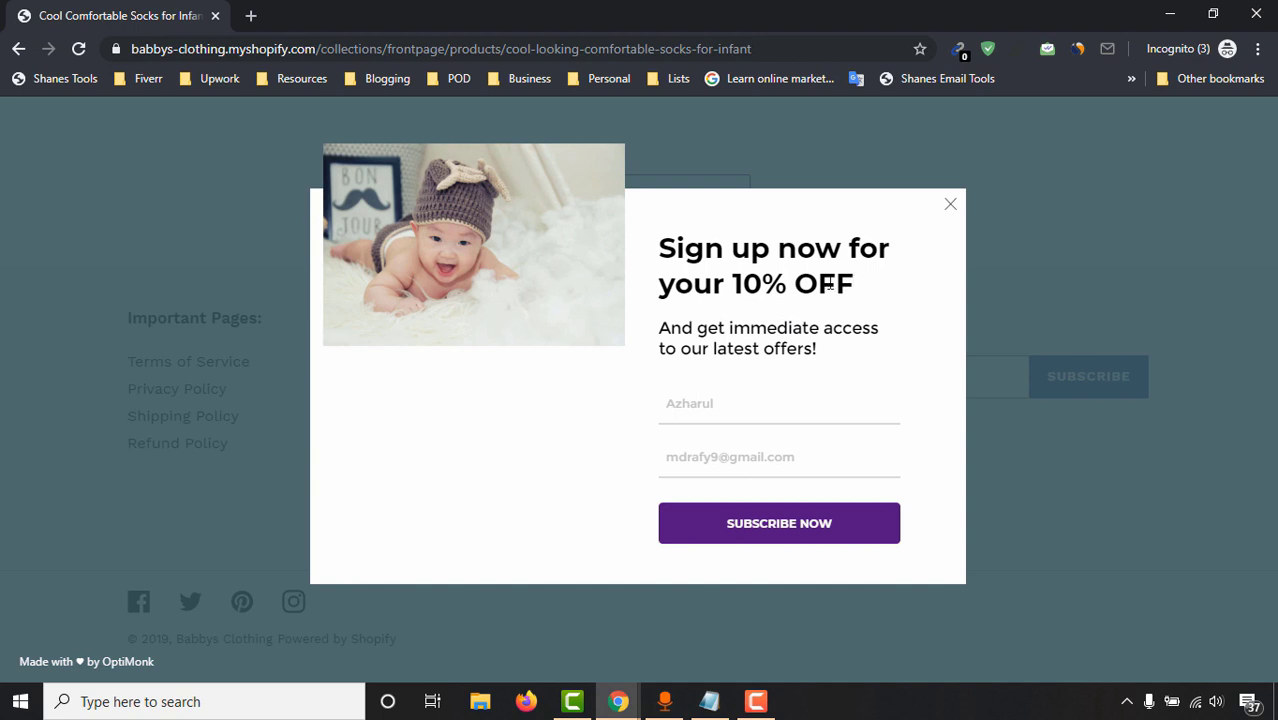
{"action": "left_click_drag", "start_coordinate": [829, 285], "coordinate": [754, 285]}
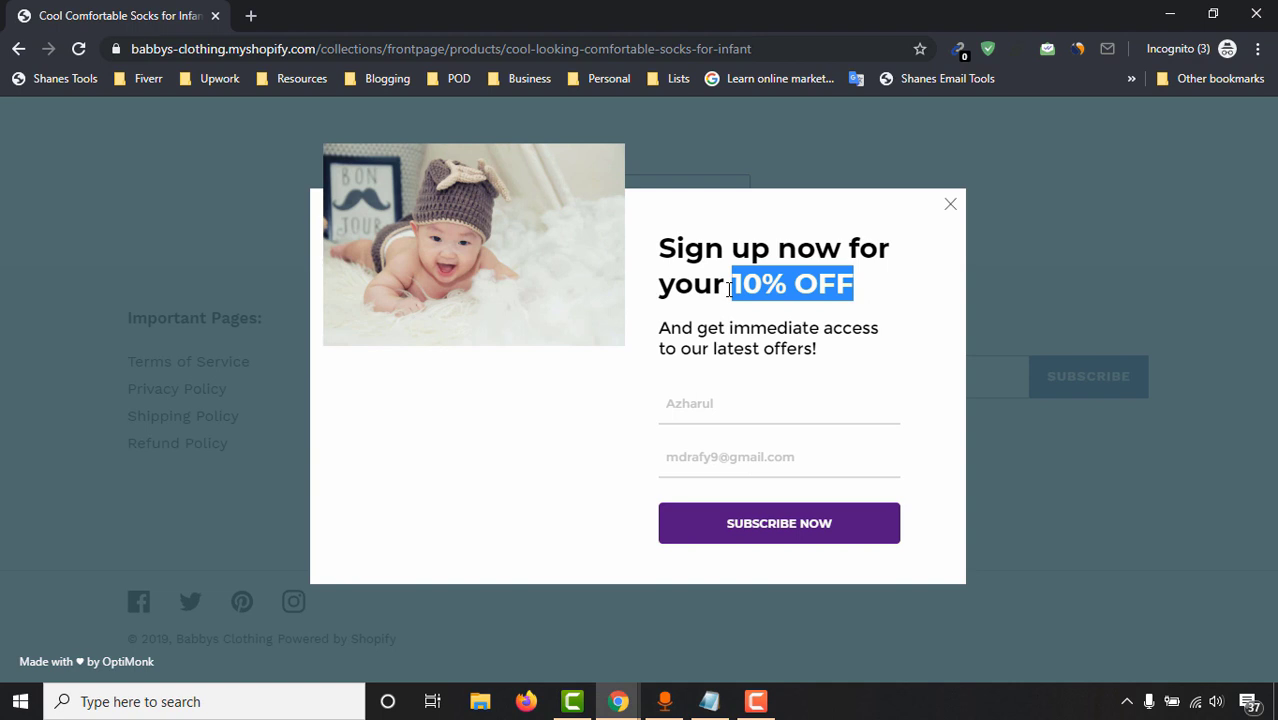
{"action": "left_click", "coordinate": [951, 205]}
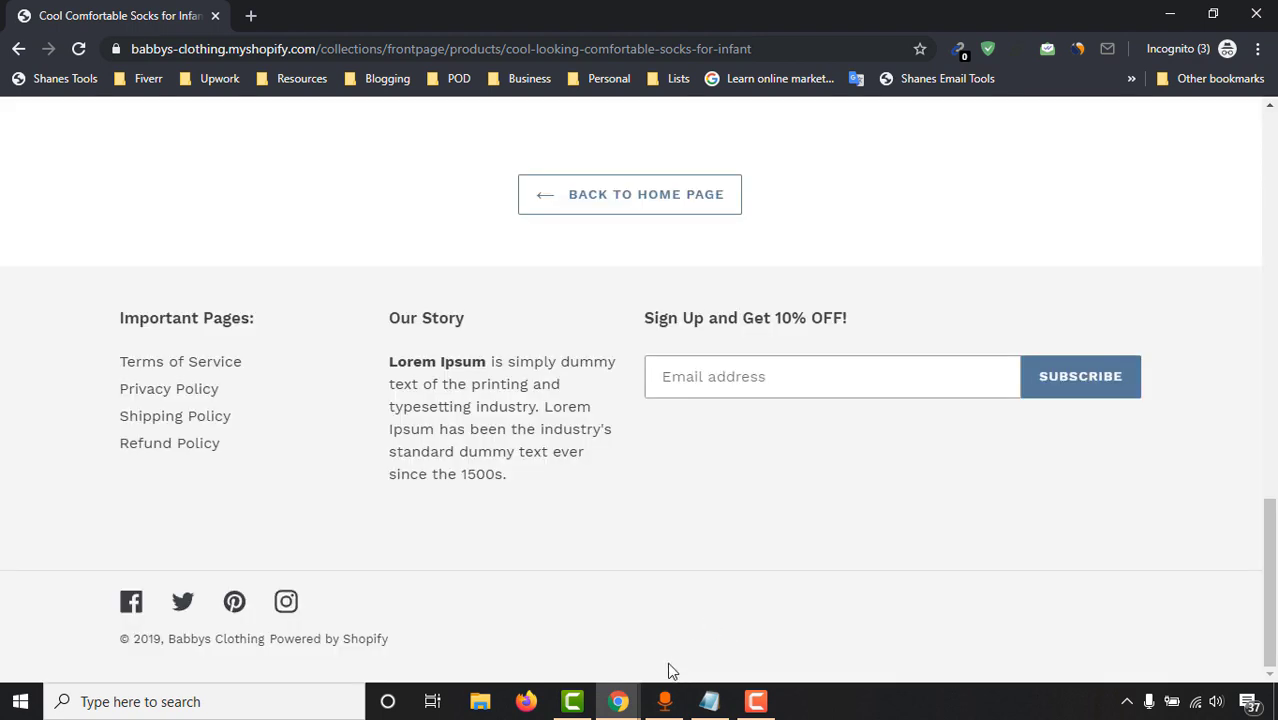
Confirm the 'Babbys Clothing - Email from the Popup' campaign shows Active in OptiMonk
{"action": "mouse_move", "coordinate": [612, 703]}
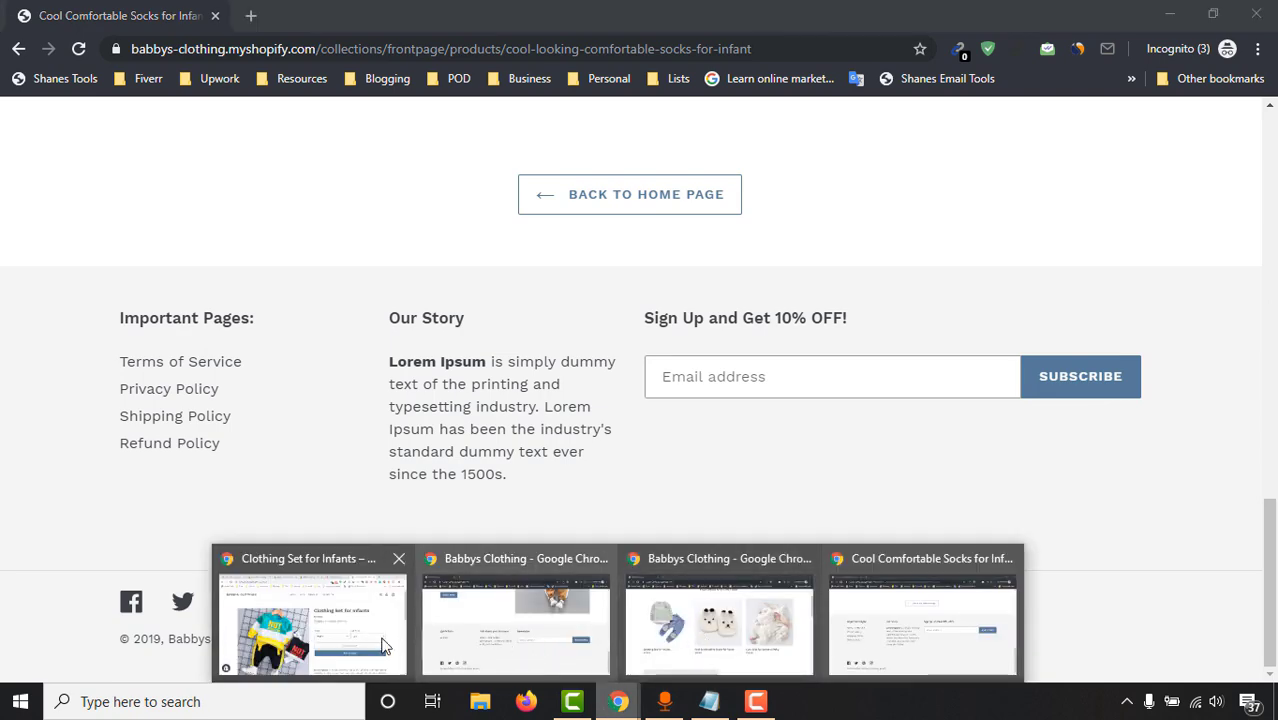
{"action": "left_click", "coordinate": [312, 618]}
{"action": "left_click", "coordinate": [742, 12]}
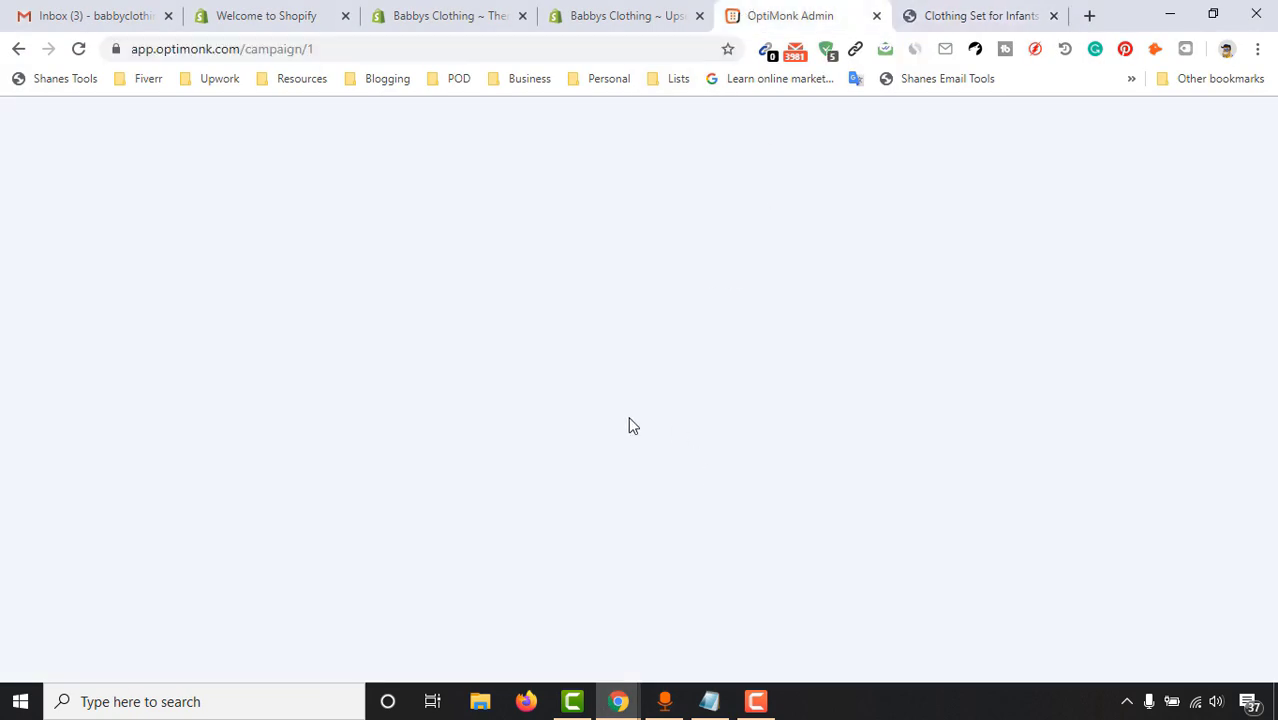
{"action": "scroll", "coordinate": [645, 416], "scroll_direction": "down", "scroll_amount": 3}
{"action": "scroll", "coordinate": [1210, 230], "scroll_direction": "up", "scroll_amount": 4}
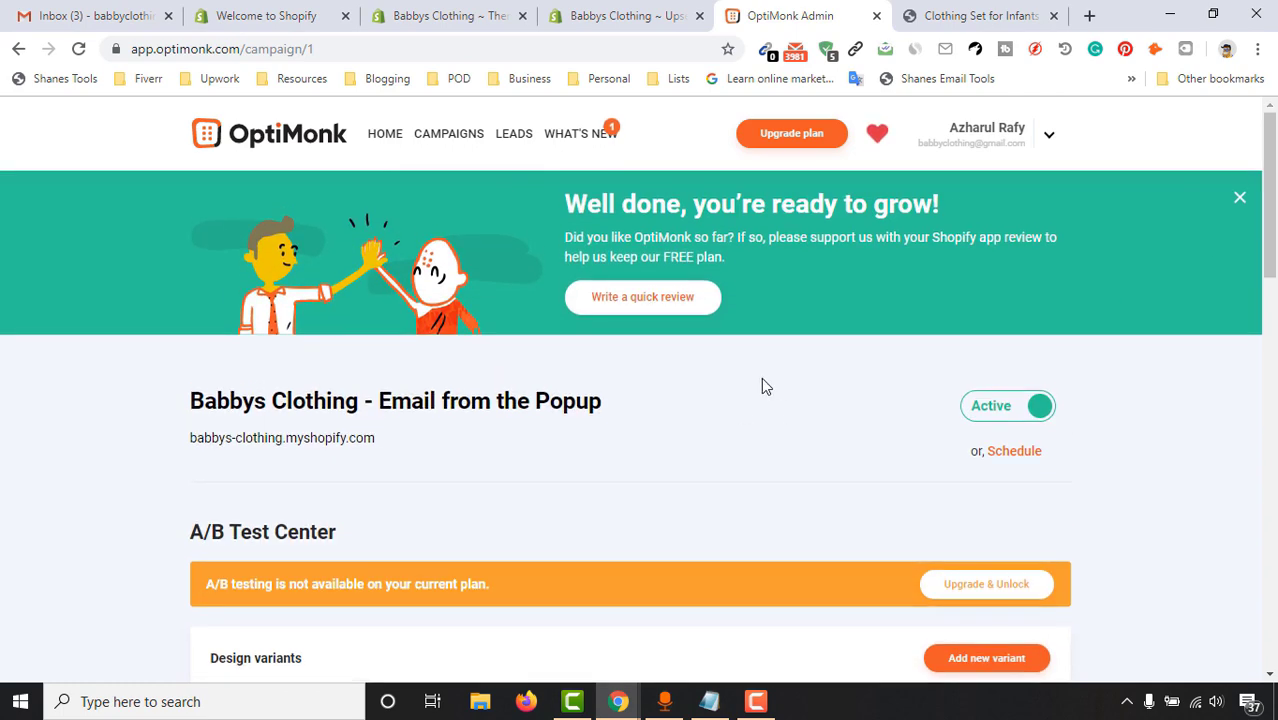
Glance at the Shopify apps page, then return to the Clothing Set for Infants page
{"action": "left_click", "coordinate": [630, 16]}
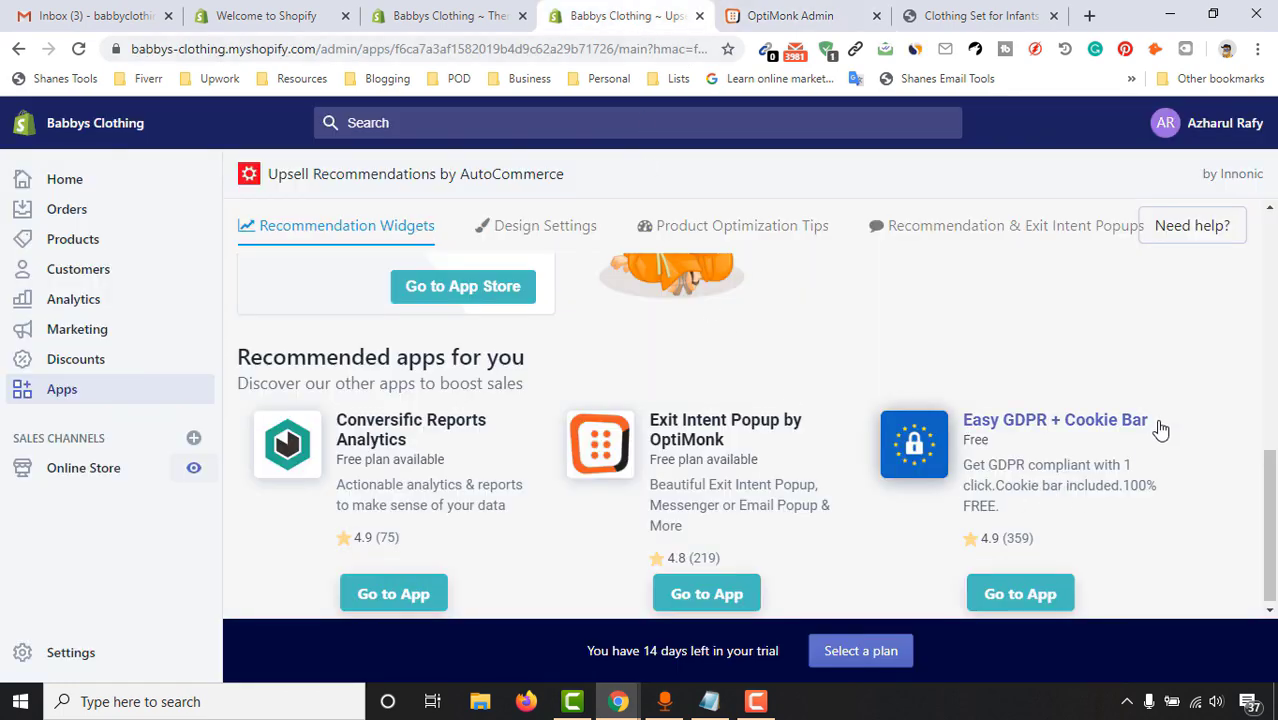
{"action": "scroll", "coordinate": [1273, 486], "scroll_direction": "up", "scroll_amount": 10}
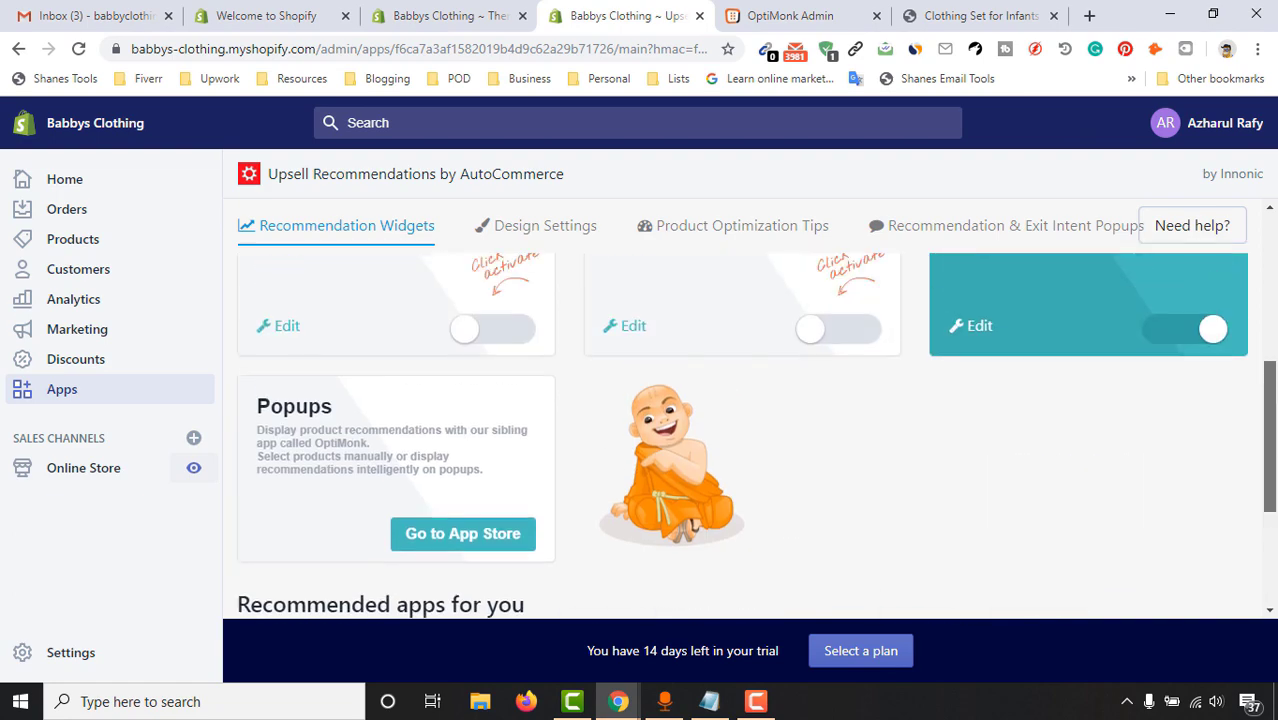
{"action": "left_click", "coordinate": [845, 14]}
{"action": "left_click", "coordinate": [967, 12]}
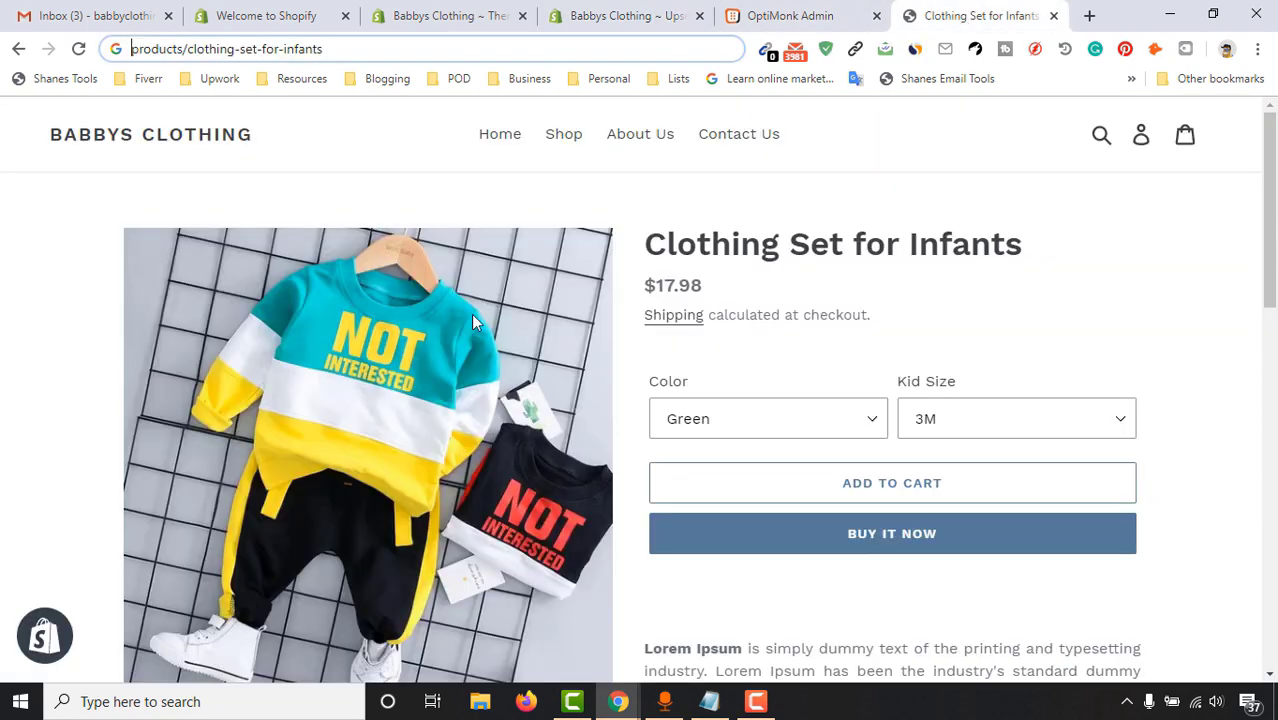
Go to the Babbys Clothing homepage and scroll through the three featured infant products
{"action": "left_click", "coordinate": [502, 136]}
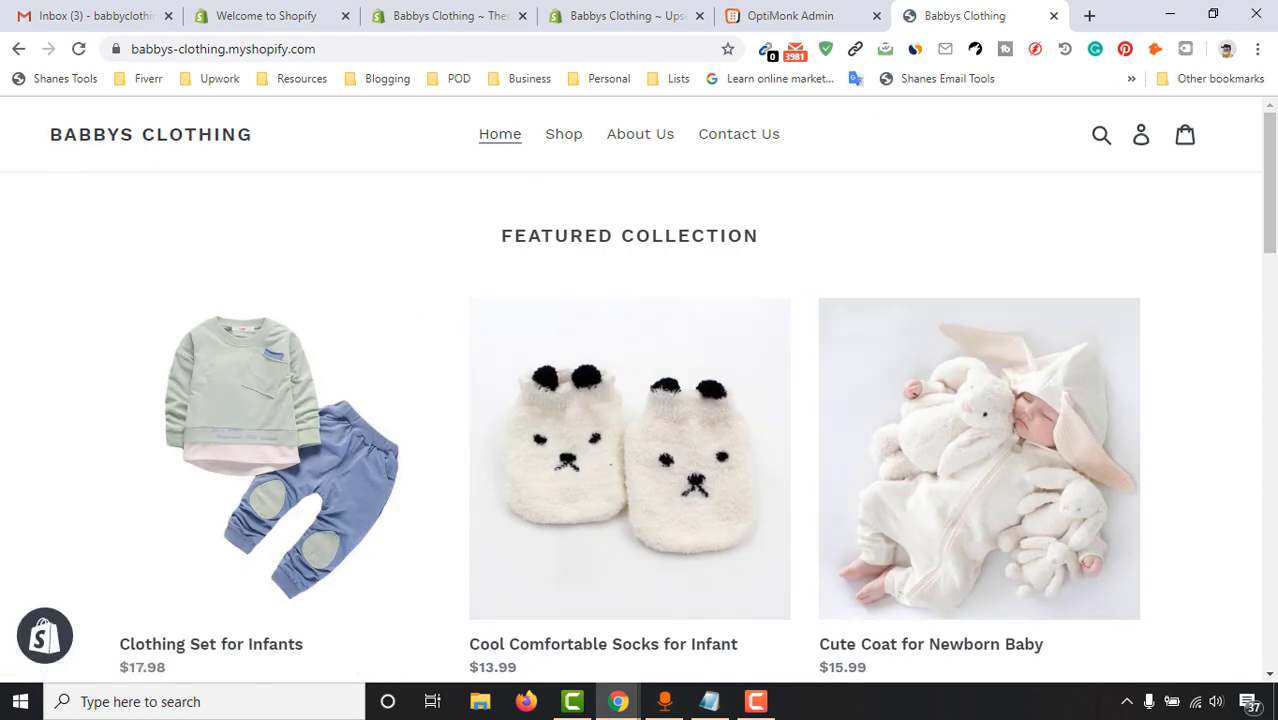
{"action": "scroll", "coordinate": [700, 290], "scroll_direction": "down", "scroll_amount": 1}
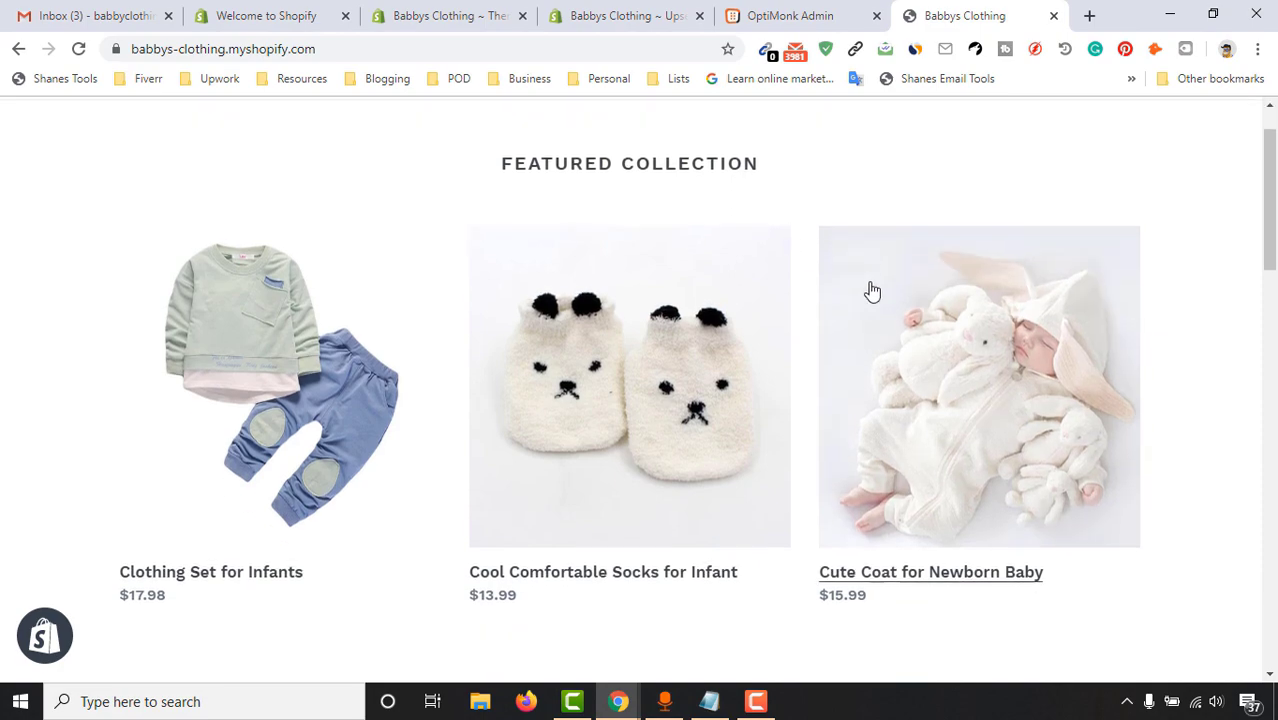
{"action": "scroll", "coordinate": [300, 340], "scroll_direction": "down", "scroll_amount": 5}
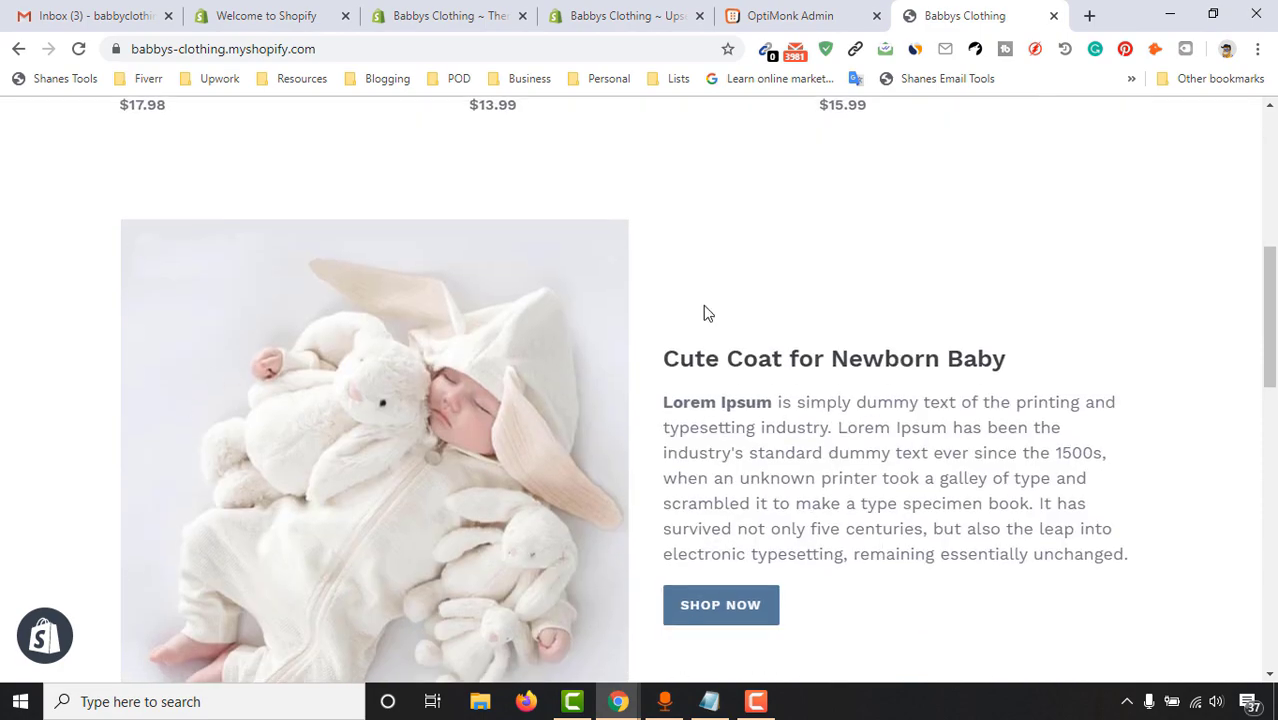
{"action": "scroll", "coordinate": [596, 415], "scroll_direction": "down", "scroll_amount": 1}
{"action": "scroll", "coordinate": [665, 405], "scroll_direction": "down", "scroll_amount": 3}
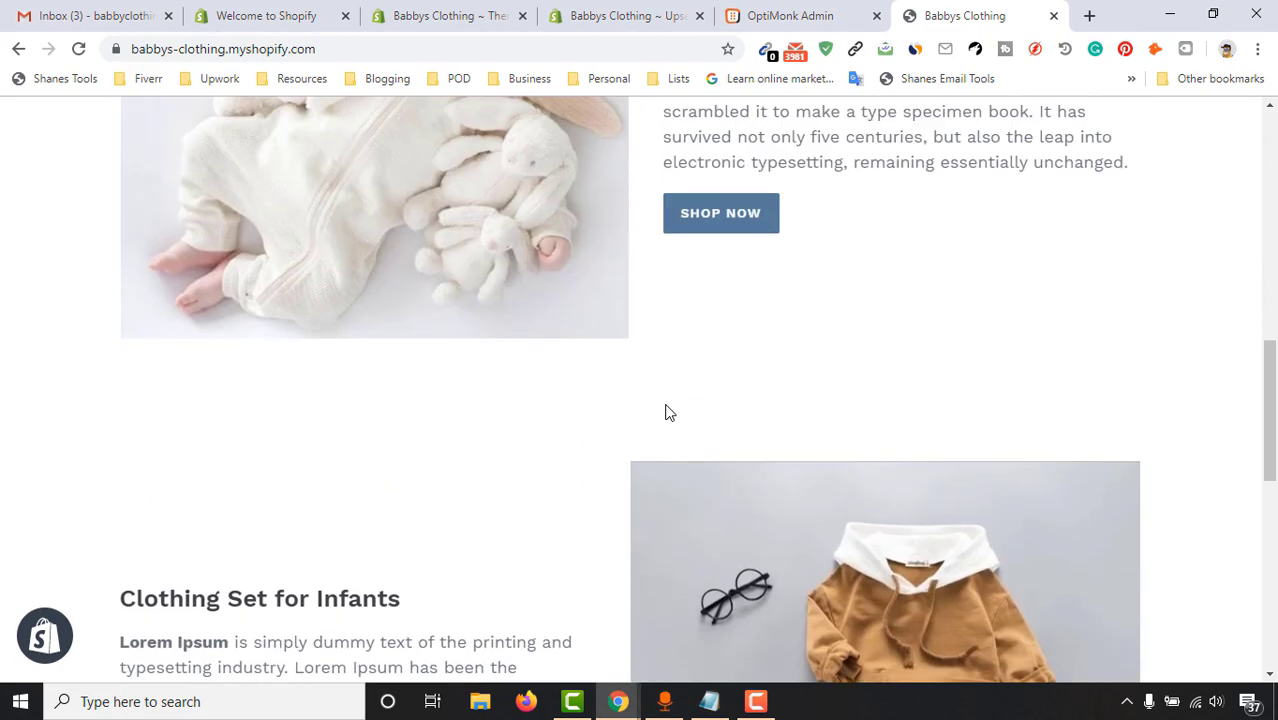
{"action": "scroll", "coordinate": [843, 276], "scroll_direction": "up", "scroll_amount": 2}
{"action": "scroll", "coordinate": [941, 350], "scroll_direction": "down", "scroll_amount": 5}
{"action": "scroll", "coordinate": [697, 387], "scroll_direction": "down", "scroll_amount": 5}
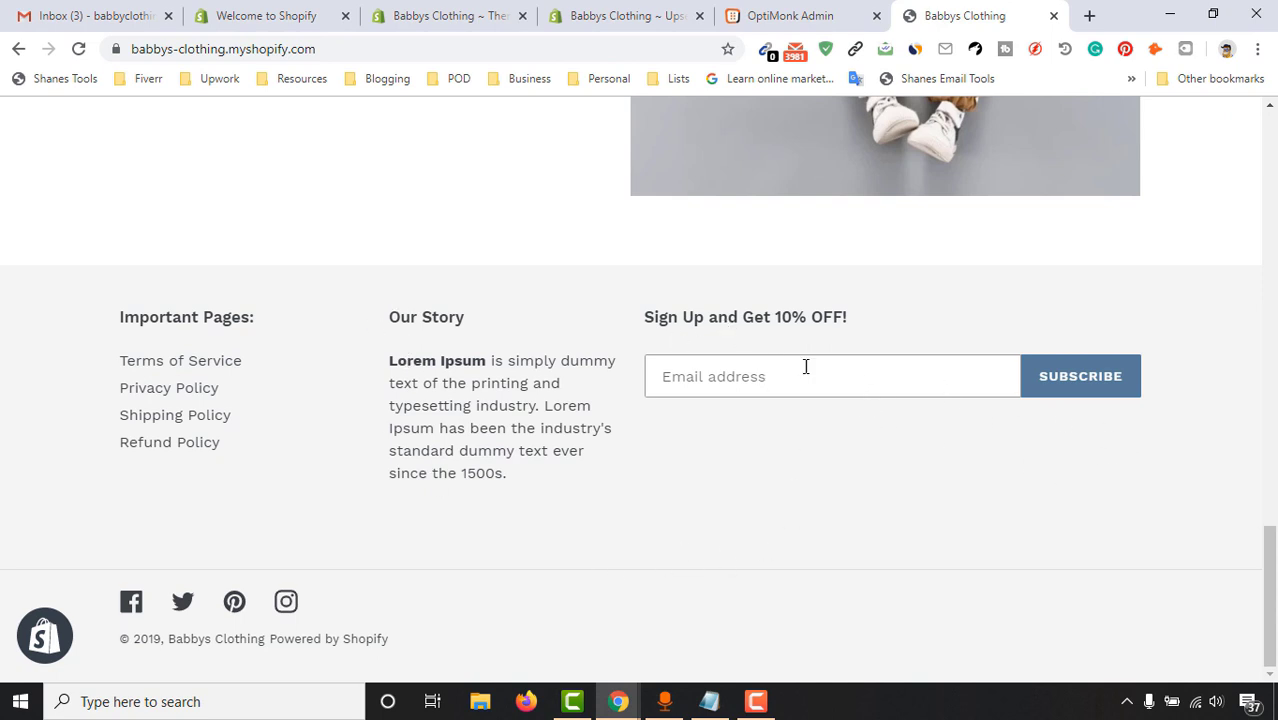
Scroll down the homepage to the customized footer and back again
{"action": "left_click_drag", "start_coordinate": [1268, 590], "coordinate": [1275, 192]}
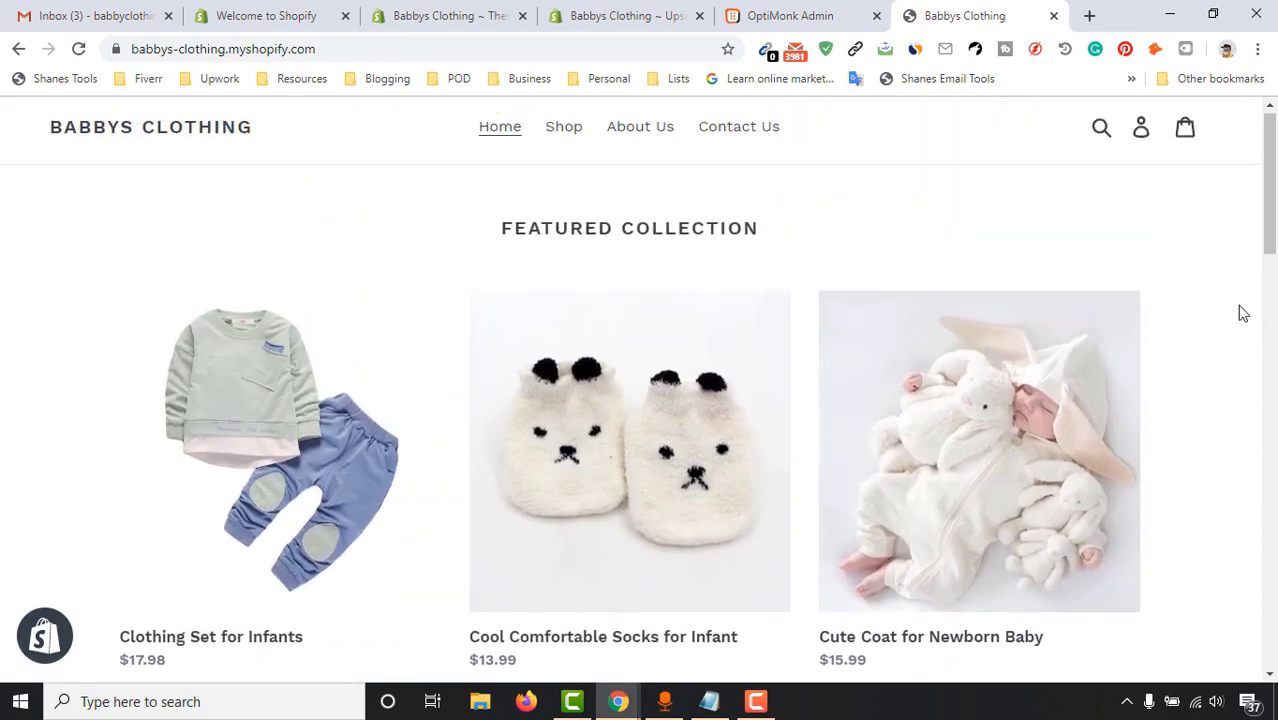
{"action": "left_click_drag", "start_coordinate": [1275, 192], "coordinate": [1275, 250]}
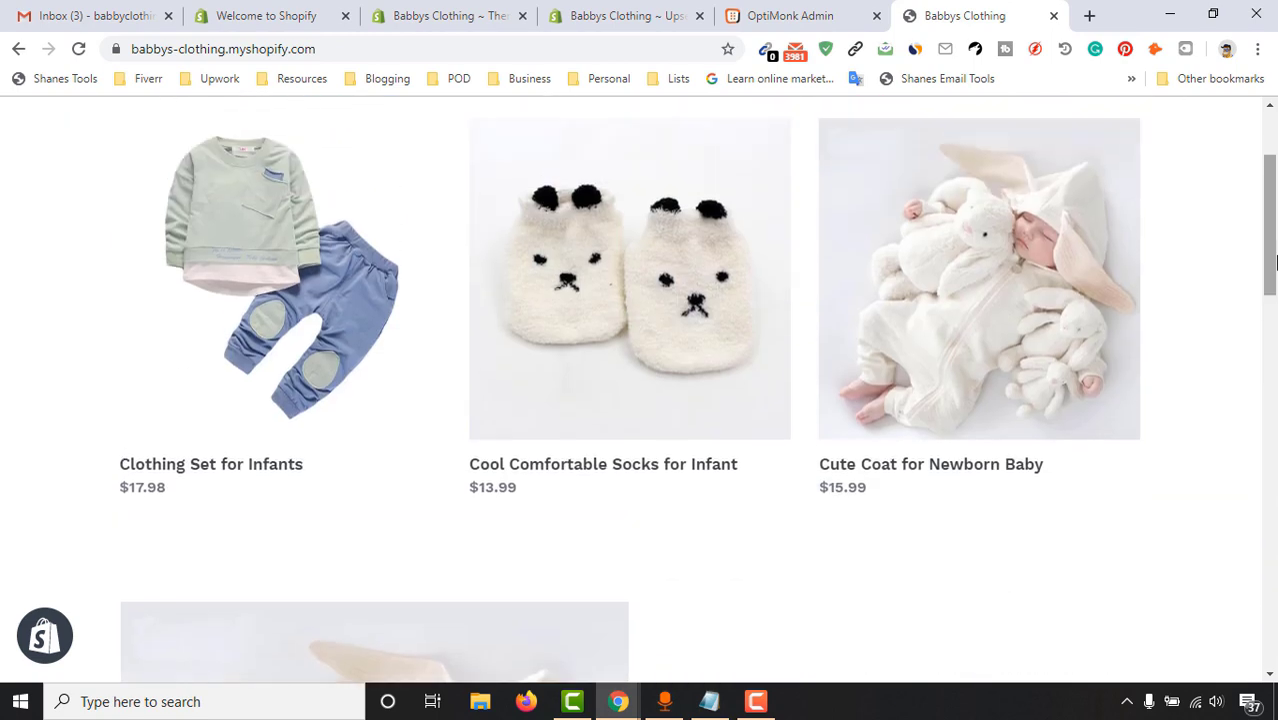
{"action": "scroll", "coordinate": [333, 517], "scroll_direction": "up", "scroll_amount": 3}
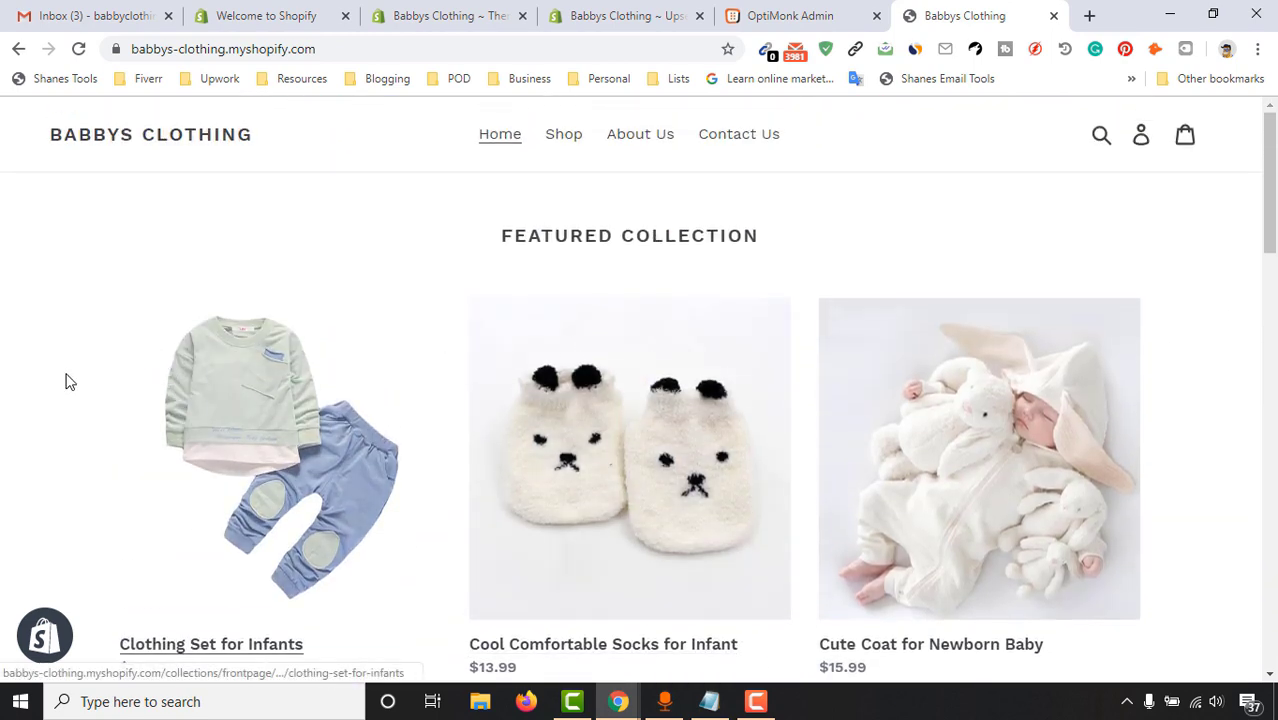
{"action": "scroll", "coordinate": [284, 487], "scroll_direction": "down", "scroll_amount": 1}
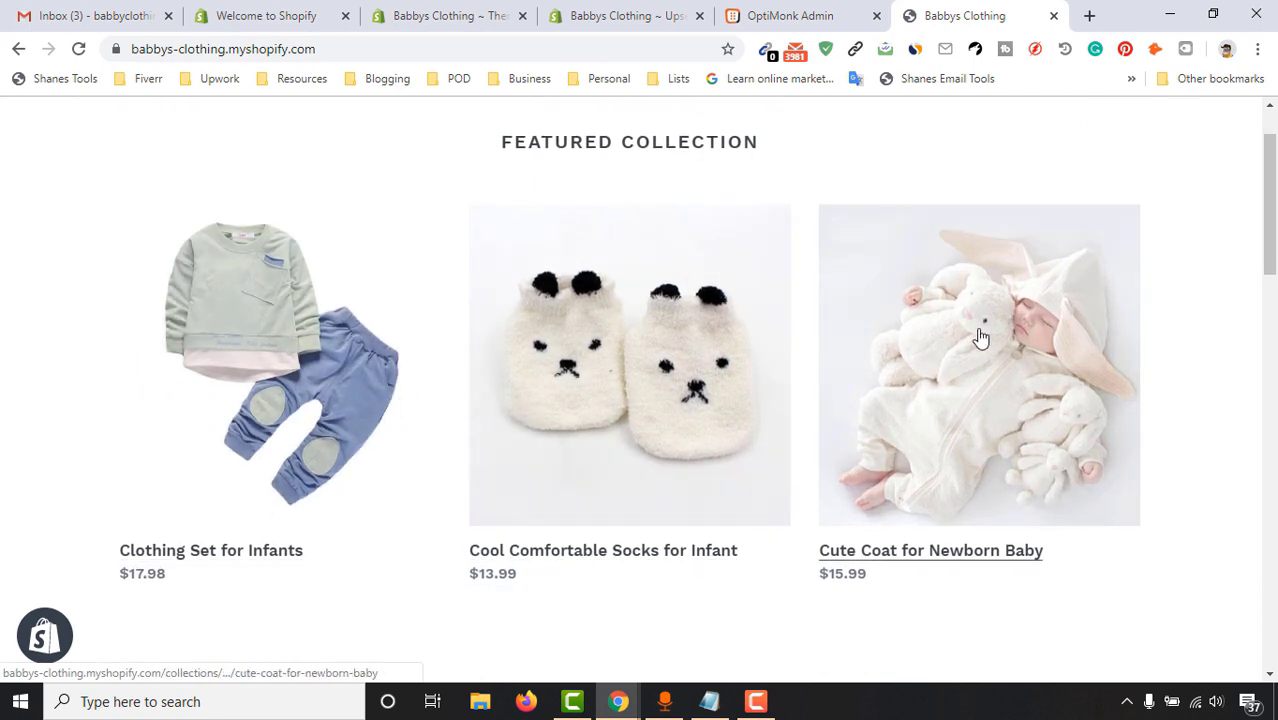
{"action": "scroll", "coordinate": [1057, 411], "scroll_direction": "down", "scroll_amount": 1}
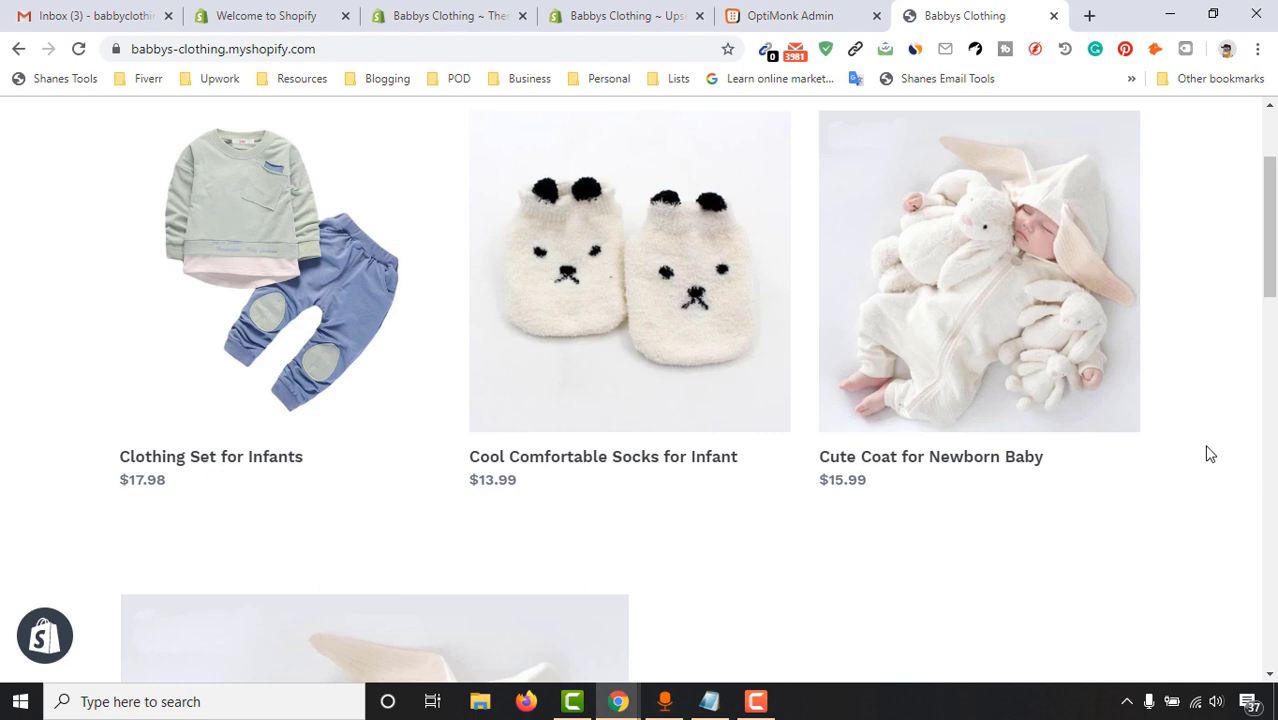
{"action": "scroll", "coordinate": [1274, 185], "scroll_direction": "up", "scroll_amount": 2}
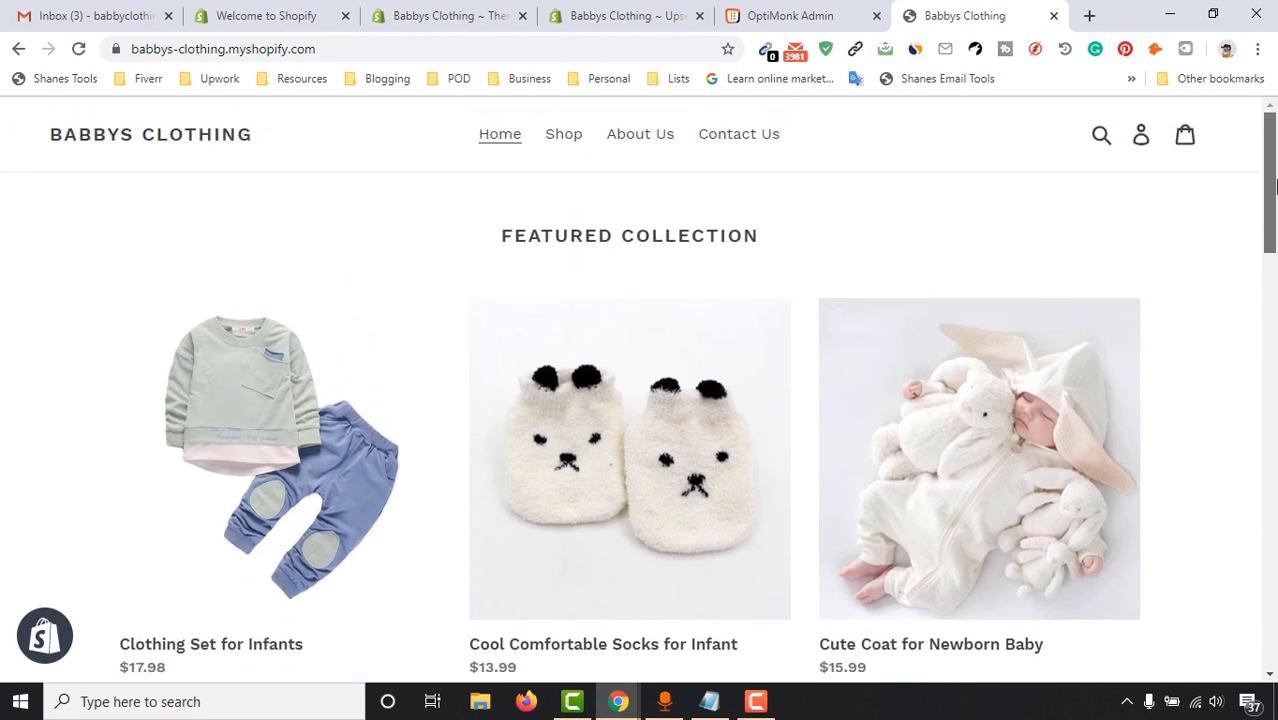
{"action": "scroll", "coordinate": [456, 451], "scroll_direction": "down", "scroll_amount": 5}
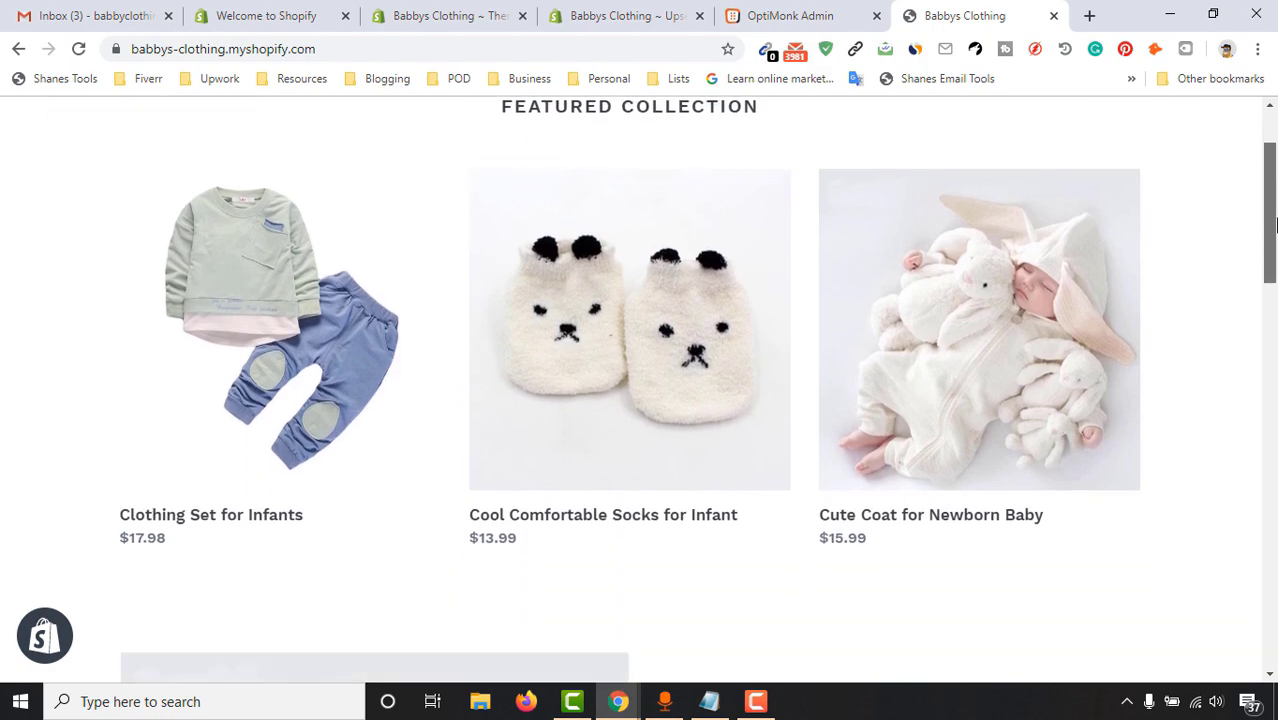
{"action": "scroll", "coordinate": [1033, 385], "scroll_direction": "down", "scroll_amount": 10}
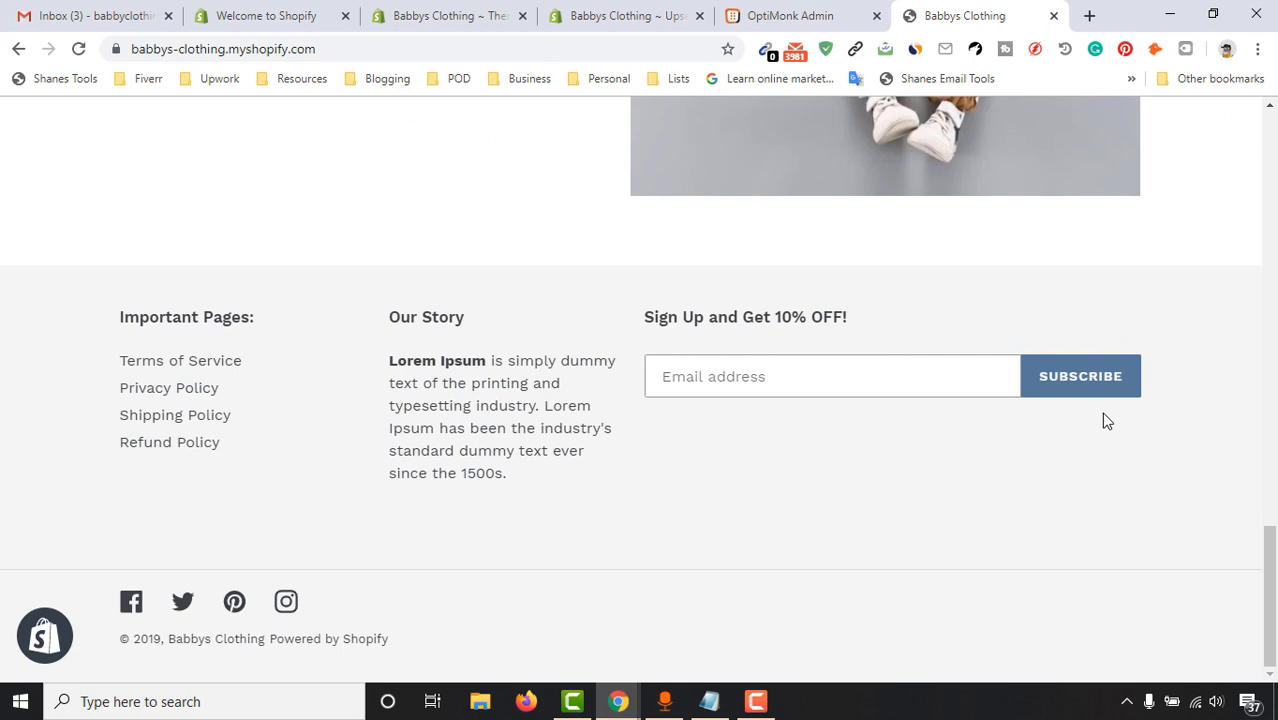
{"action": "left_click_drag", "start_coordinate": [1268, 596], "coordinate": [1242, 160]}
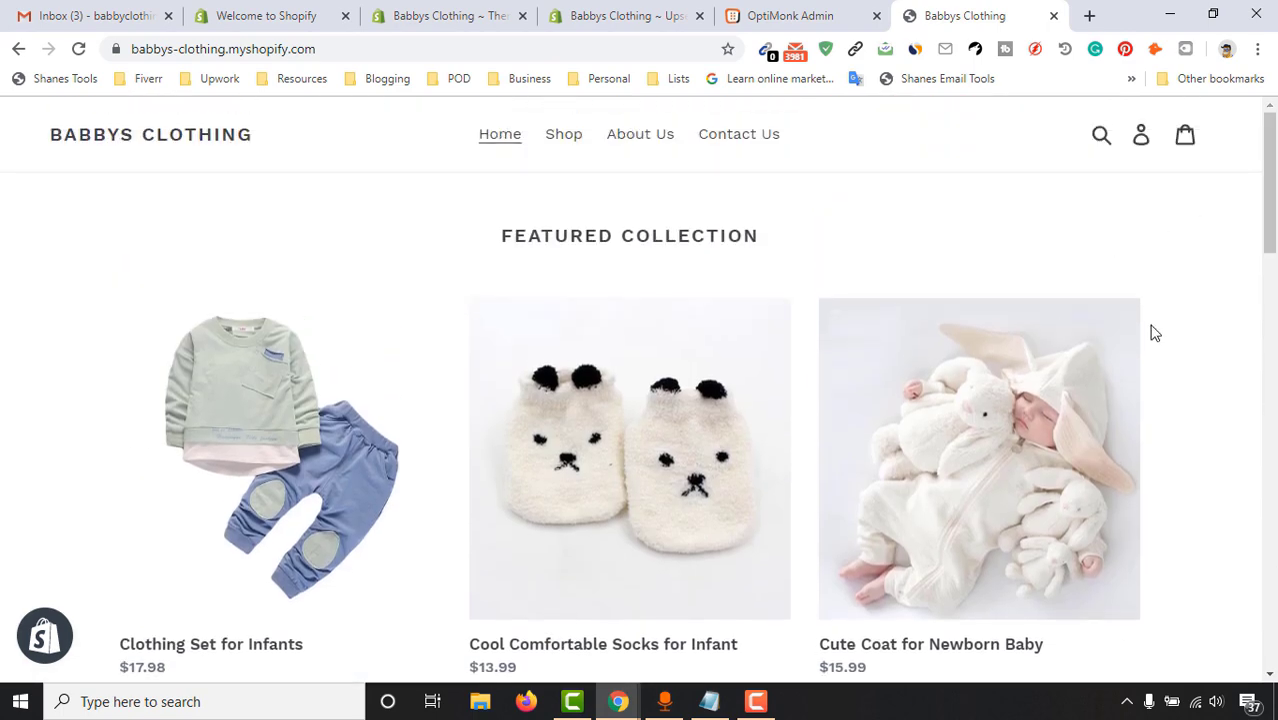